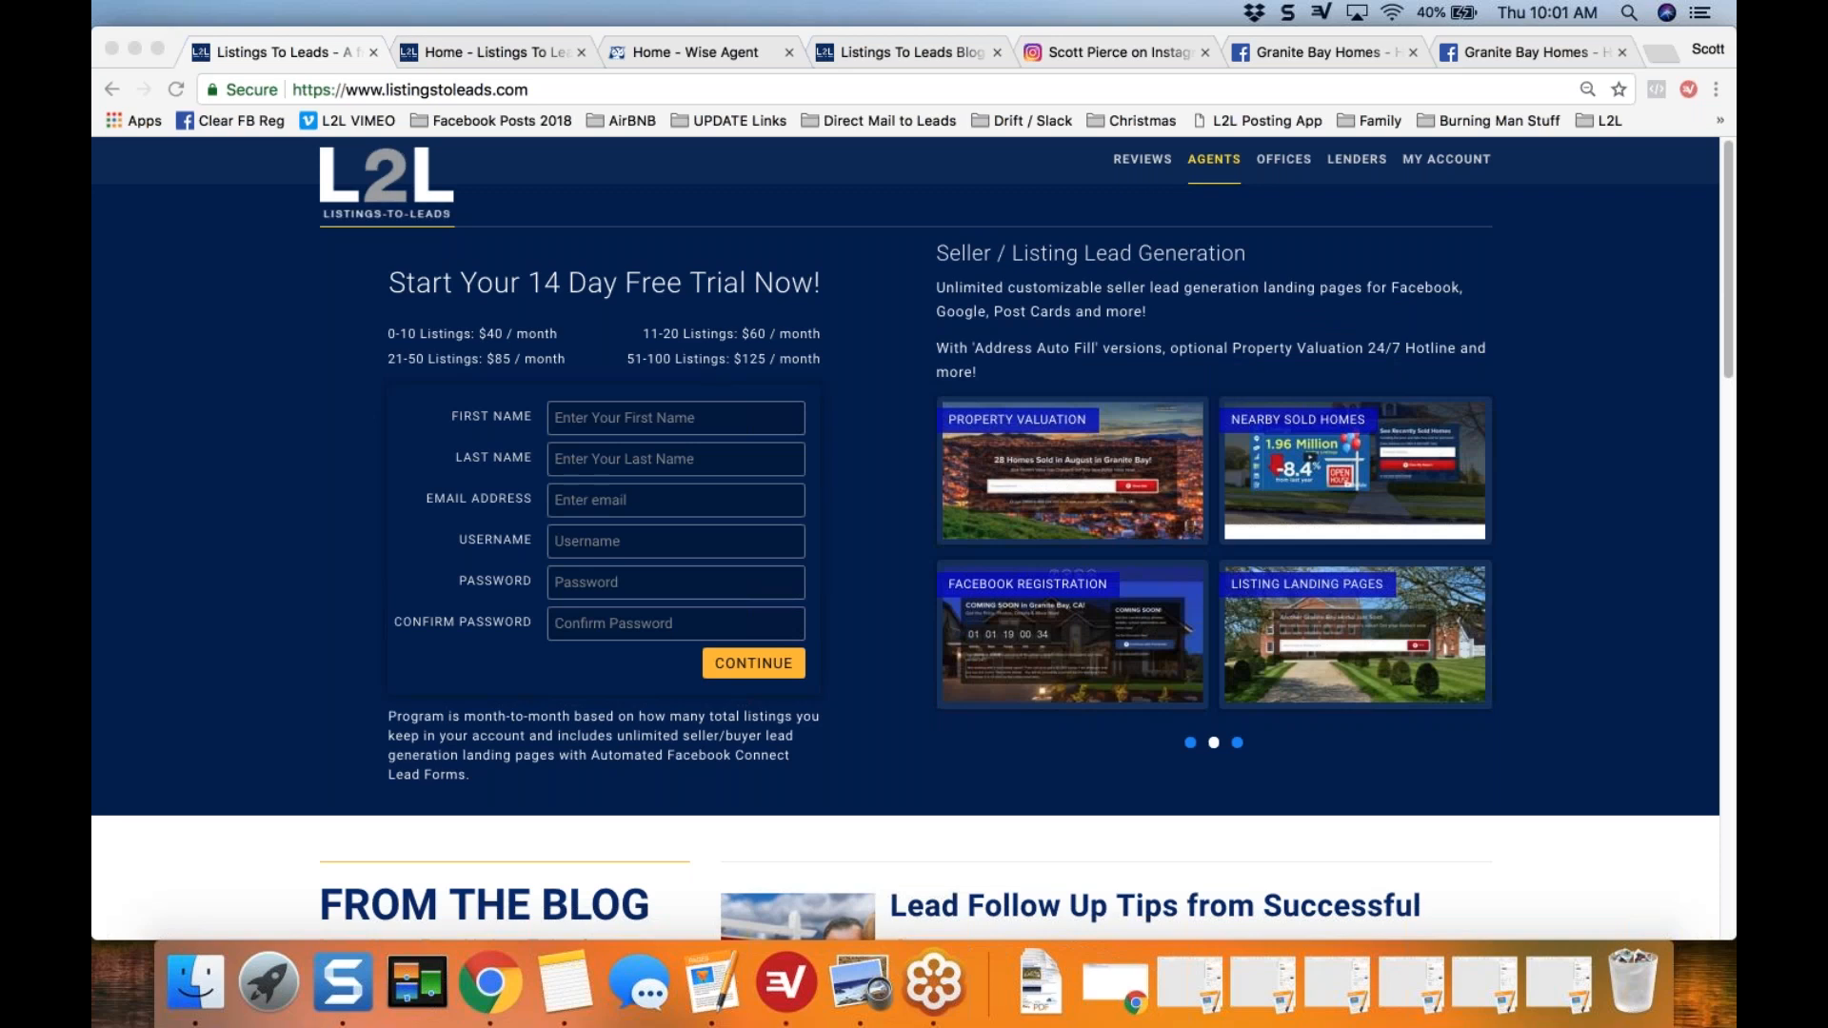
Step: Look through the latest blog posts on the Listings-to-Leads homepage and close that page
{"action": "left_click", "coordinate": [289, 649]}
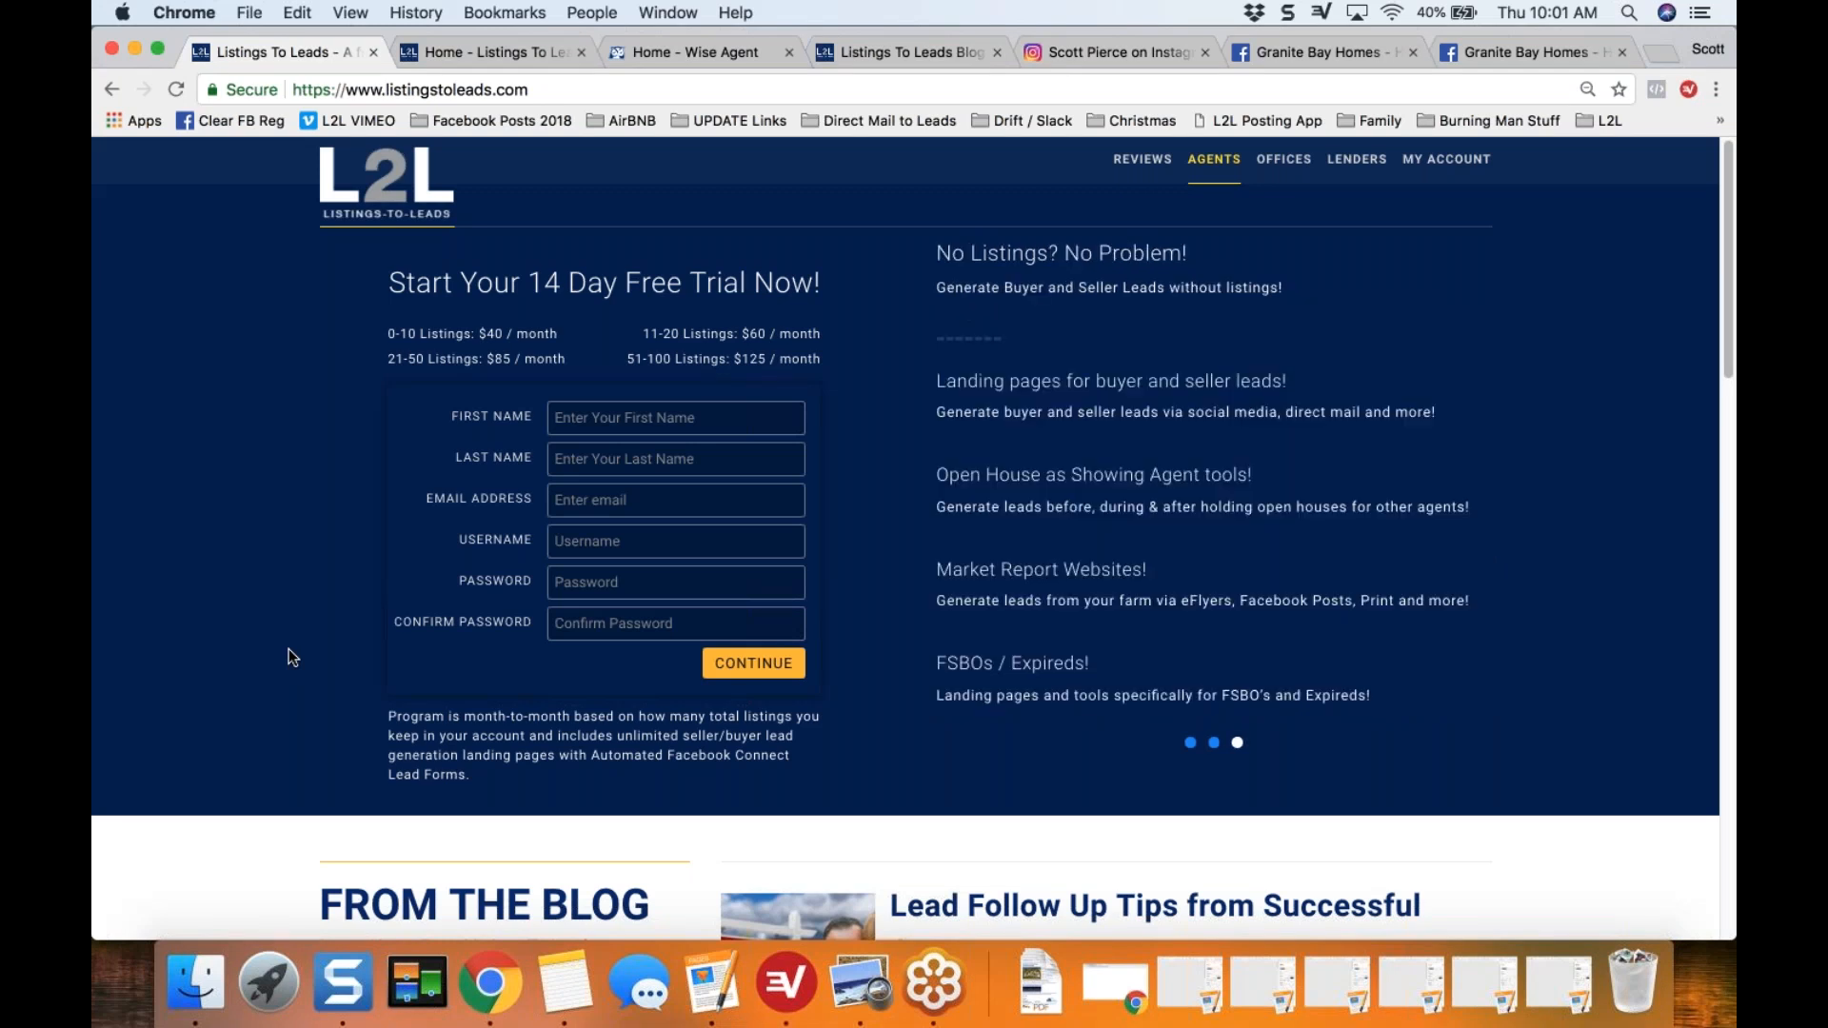
{"action": "scroll", "coordinate": [289, 649], "scroll_direction": "down", "scroll_amount": 1}
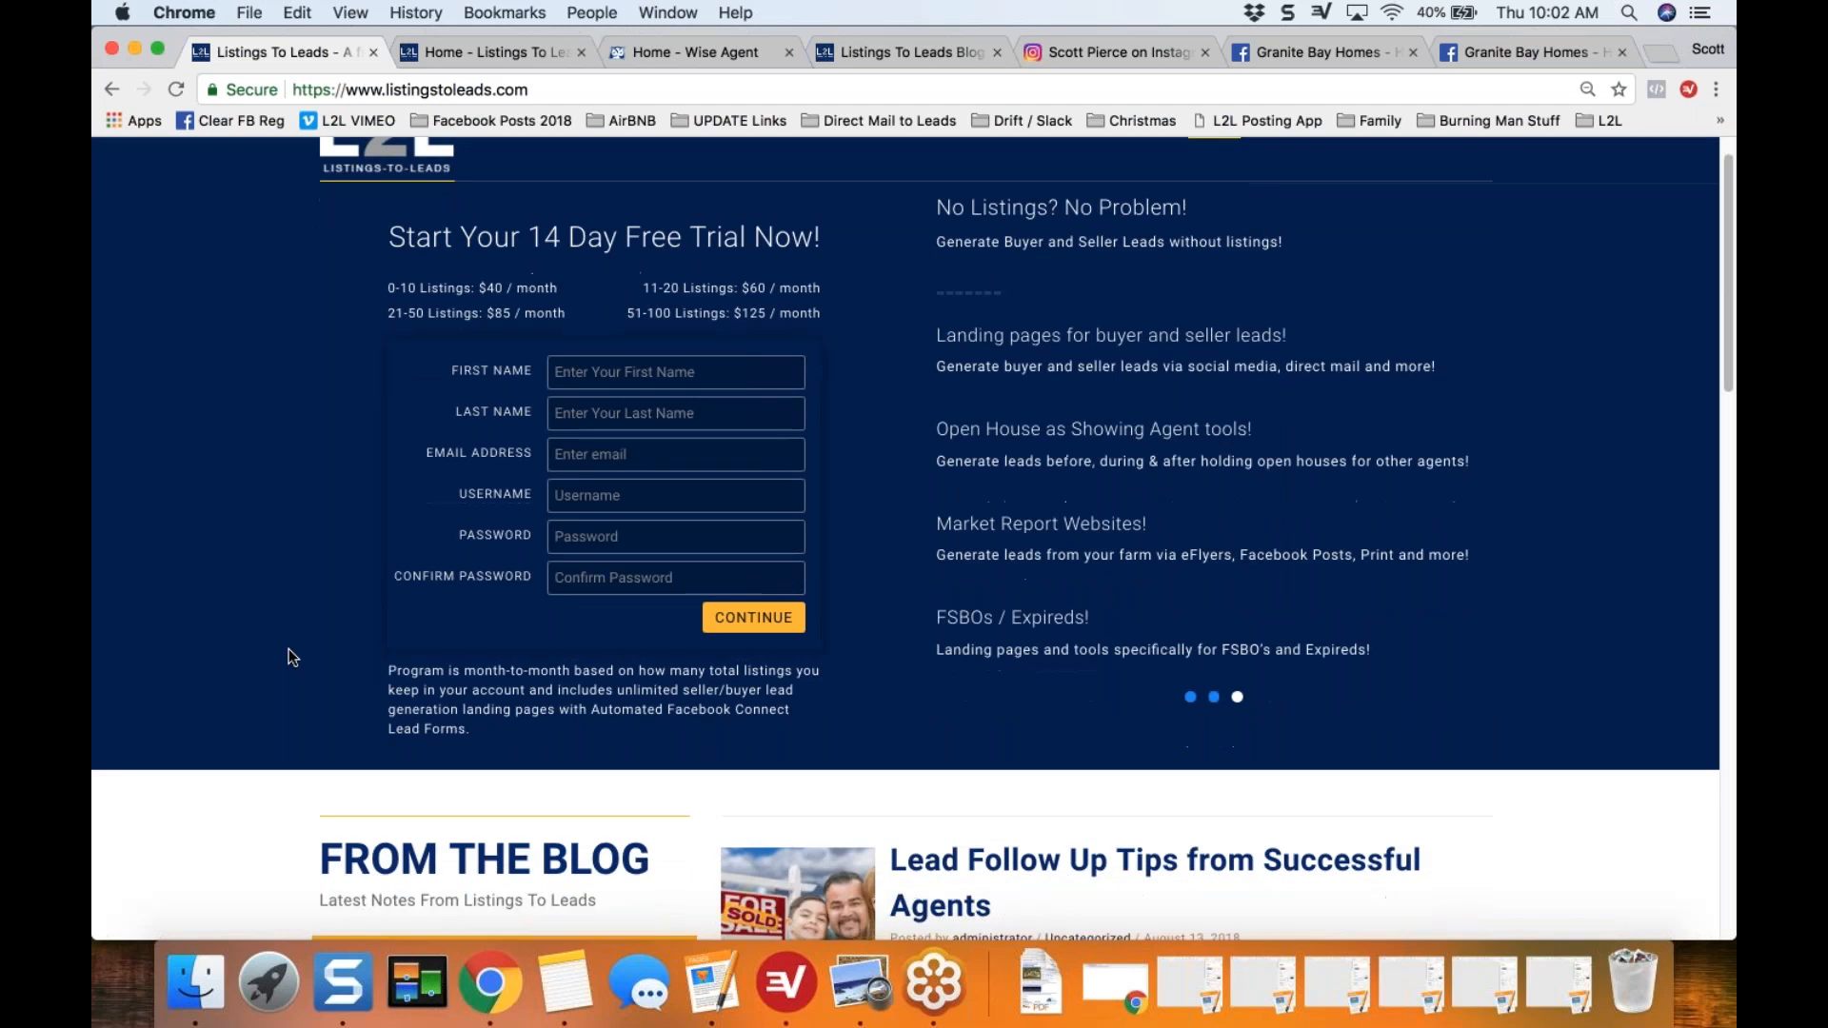
{"action": "scroll", "coordinate": [288, 649], "scroll_direction": "down", "scroll_amount": 7}
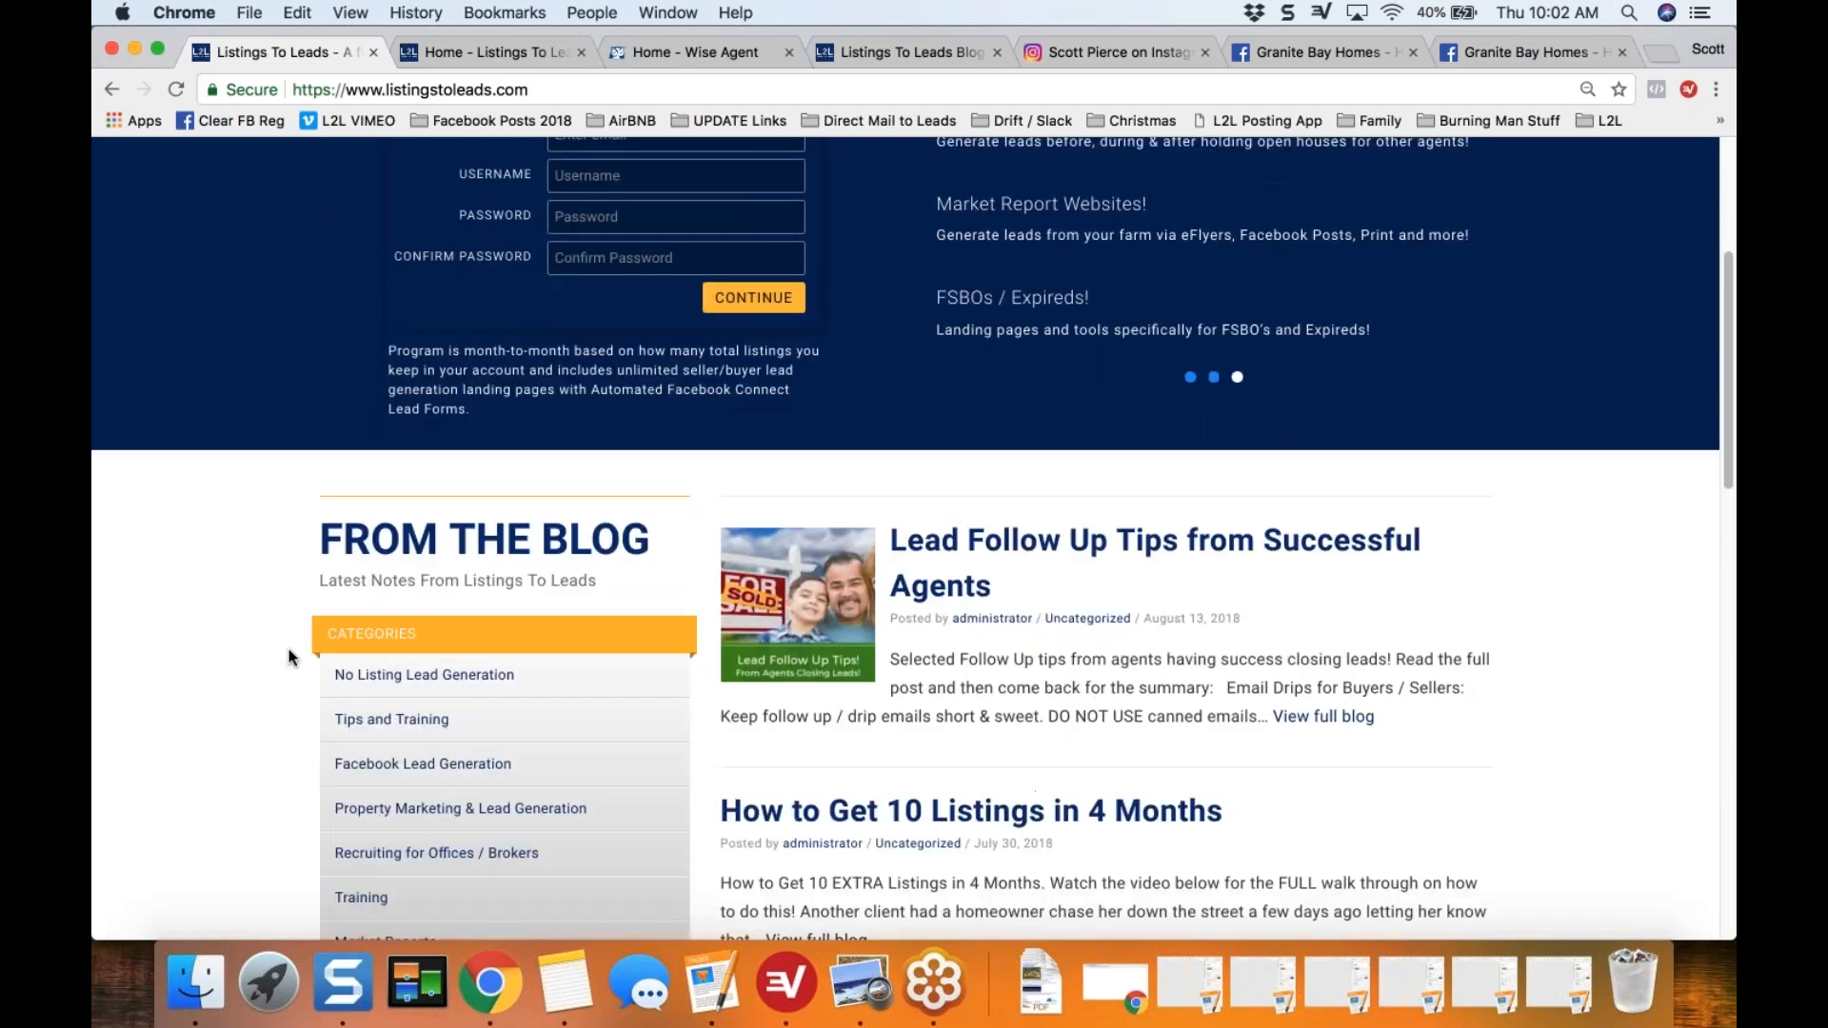
{"action": "scroll", "coordinate": [289, 657], "scroll_direction": "down", "scroll_amount": 3}
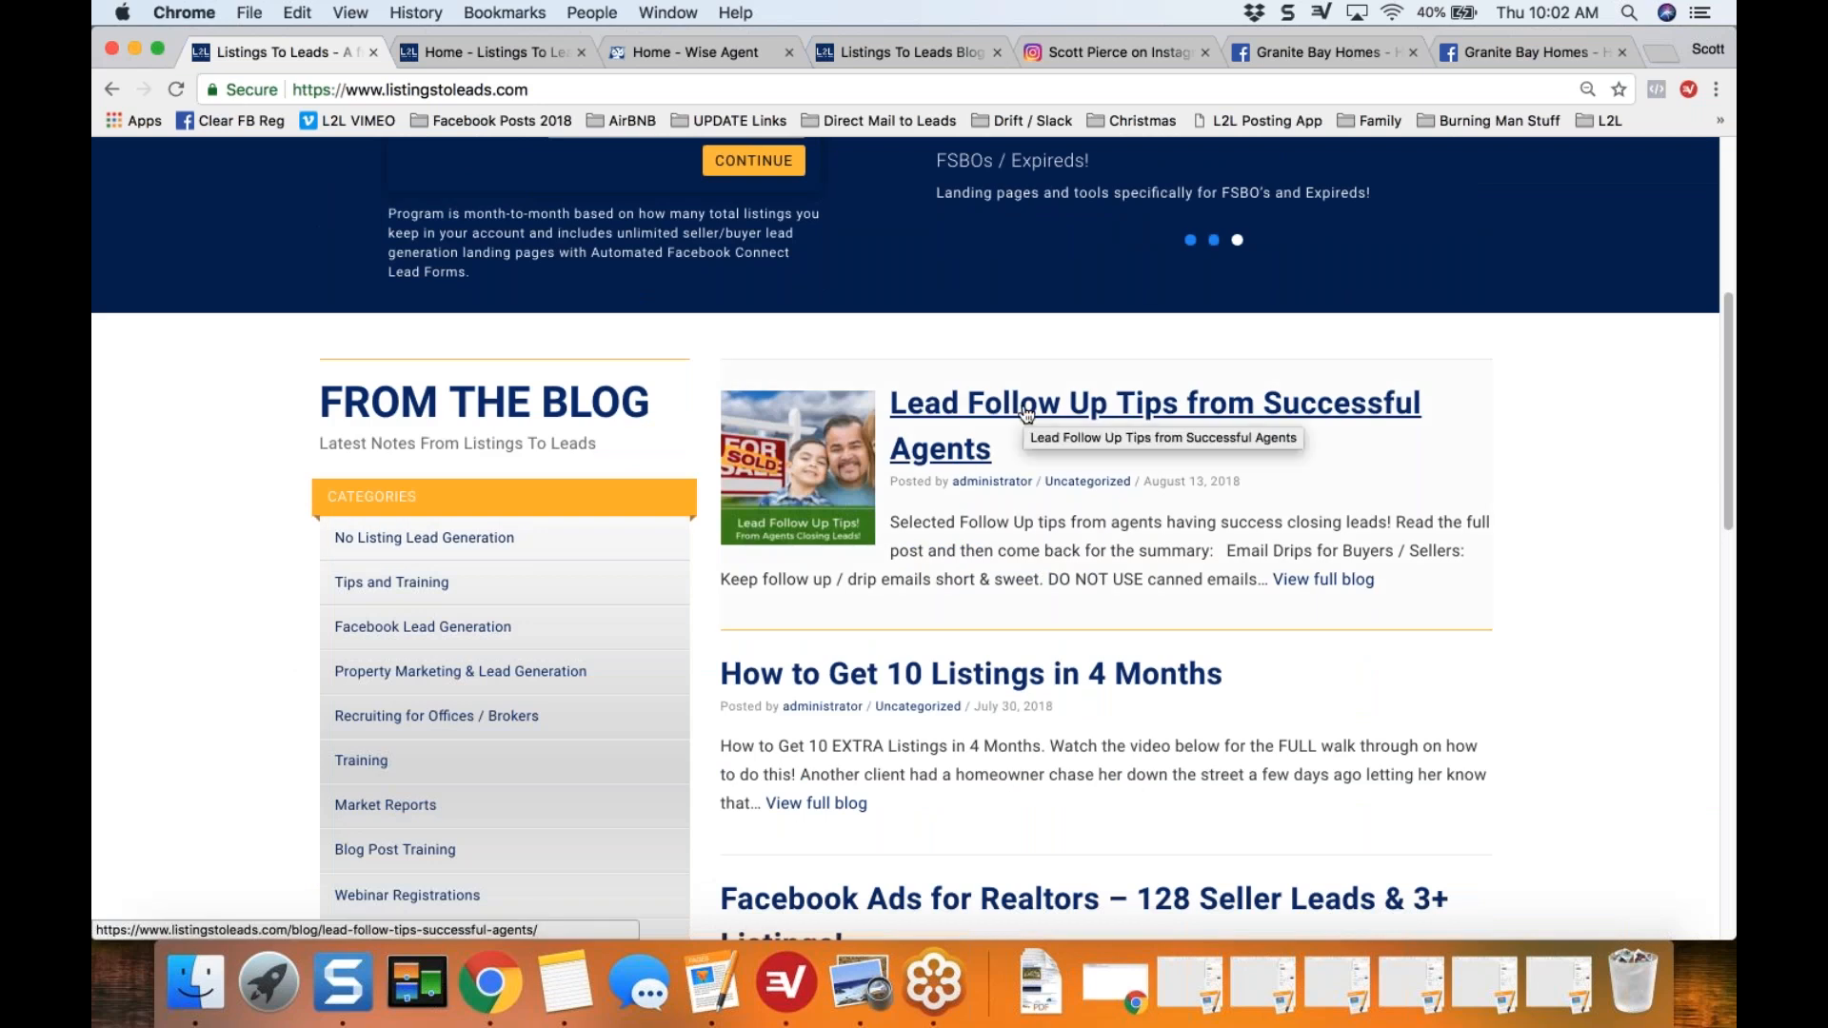
{"action": "scroll", "coordinate": [1027, 413], "scroll_direction": "down", "scroll_amount": 1}
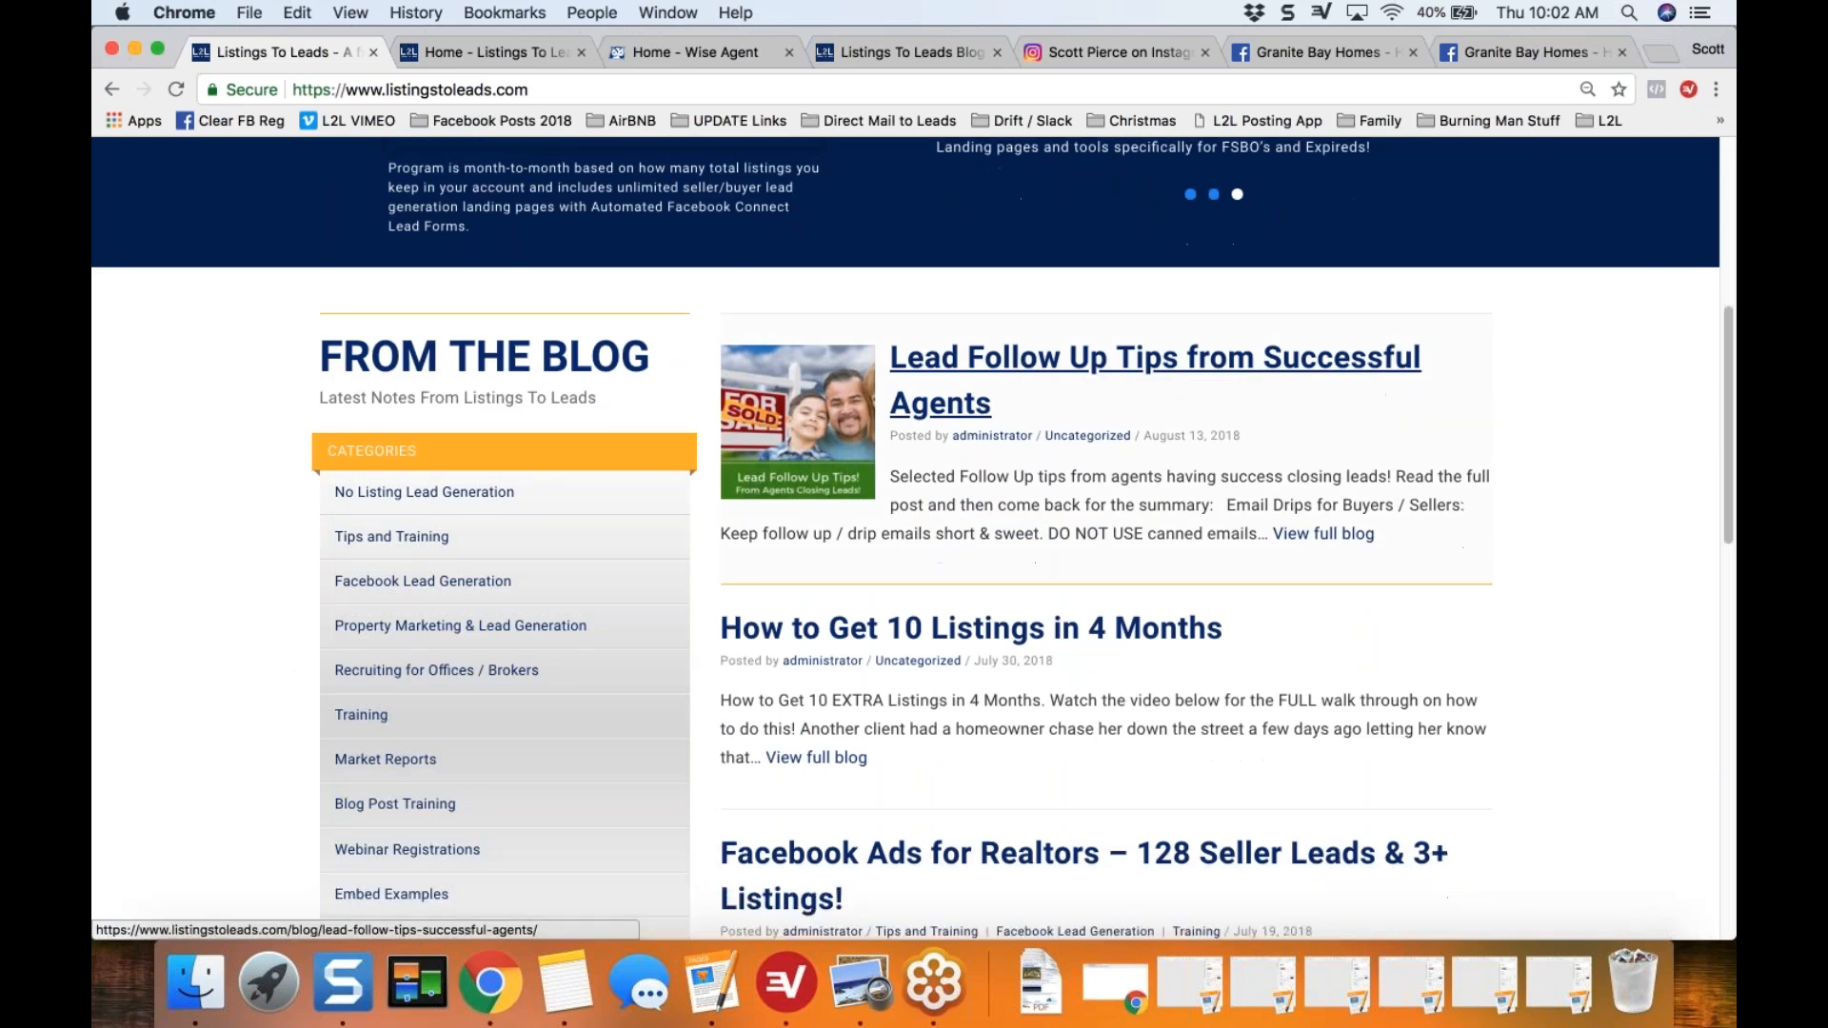
{"action": "scroll", "coordinate": [912, 558], "scroll_direction": "down", "scroll_amount": 2}
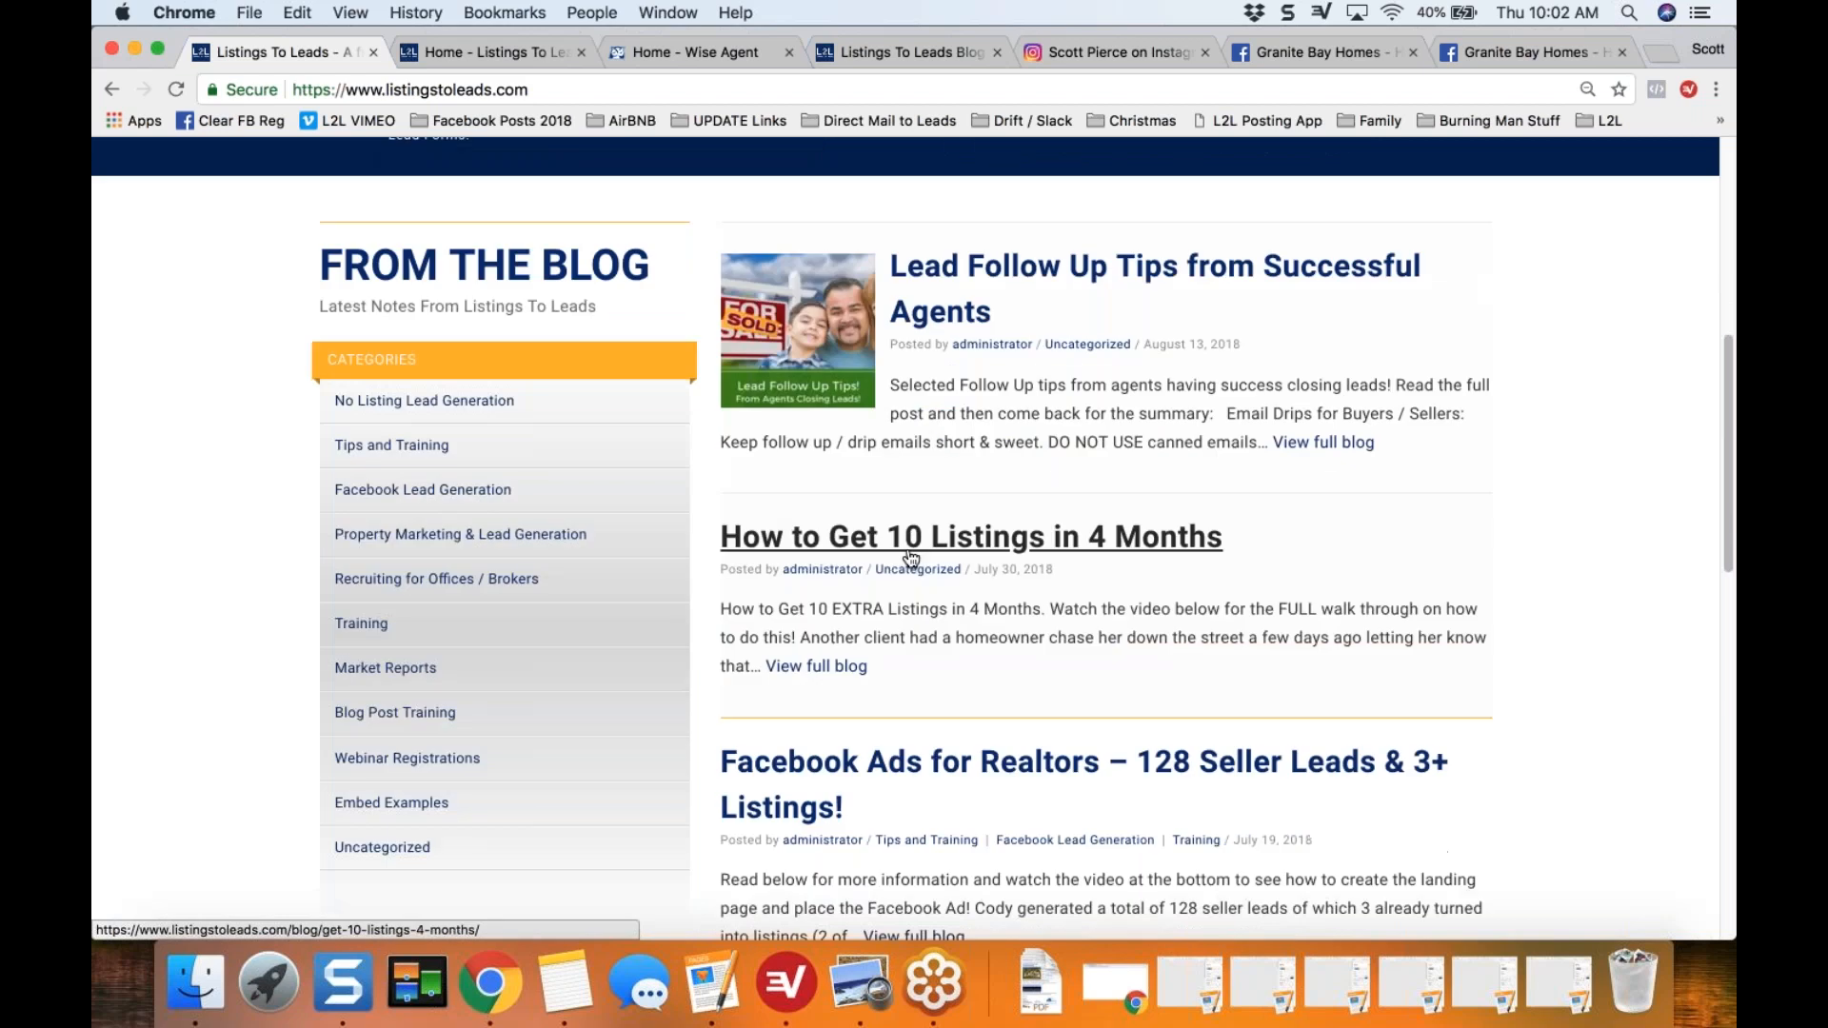
{"action": "scroll", "coordinate": [896, 546], "scroll_direction": "down", "scroll_amount": 1}
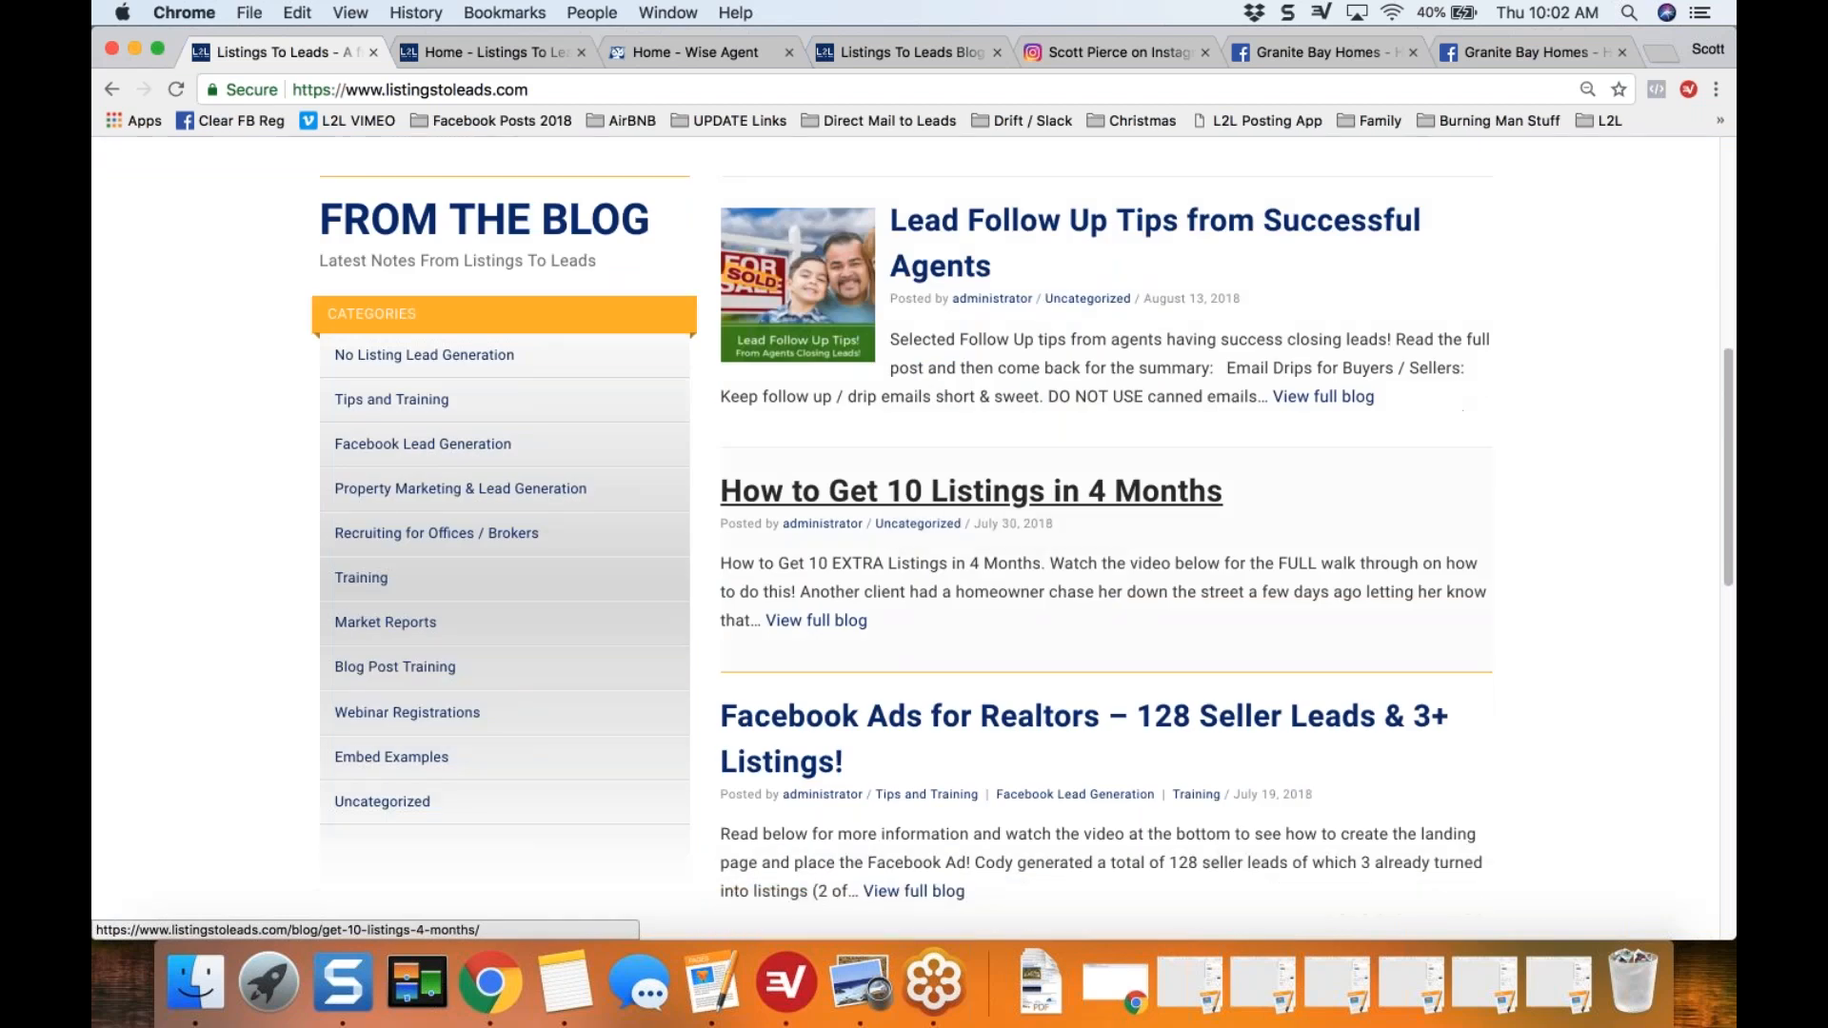
{"action": "scroll", "coordinate": [896, 495], "scroll_direction": "down", "scroll_amount": 1}
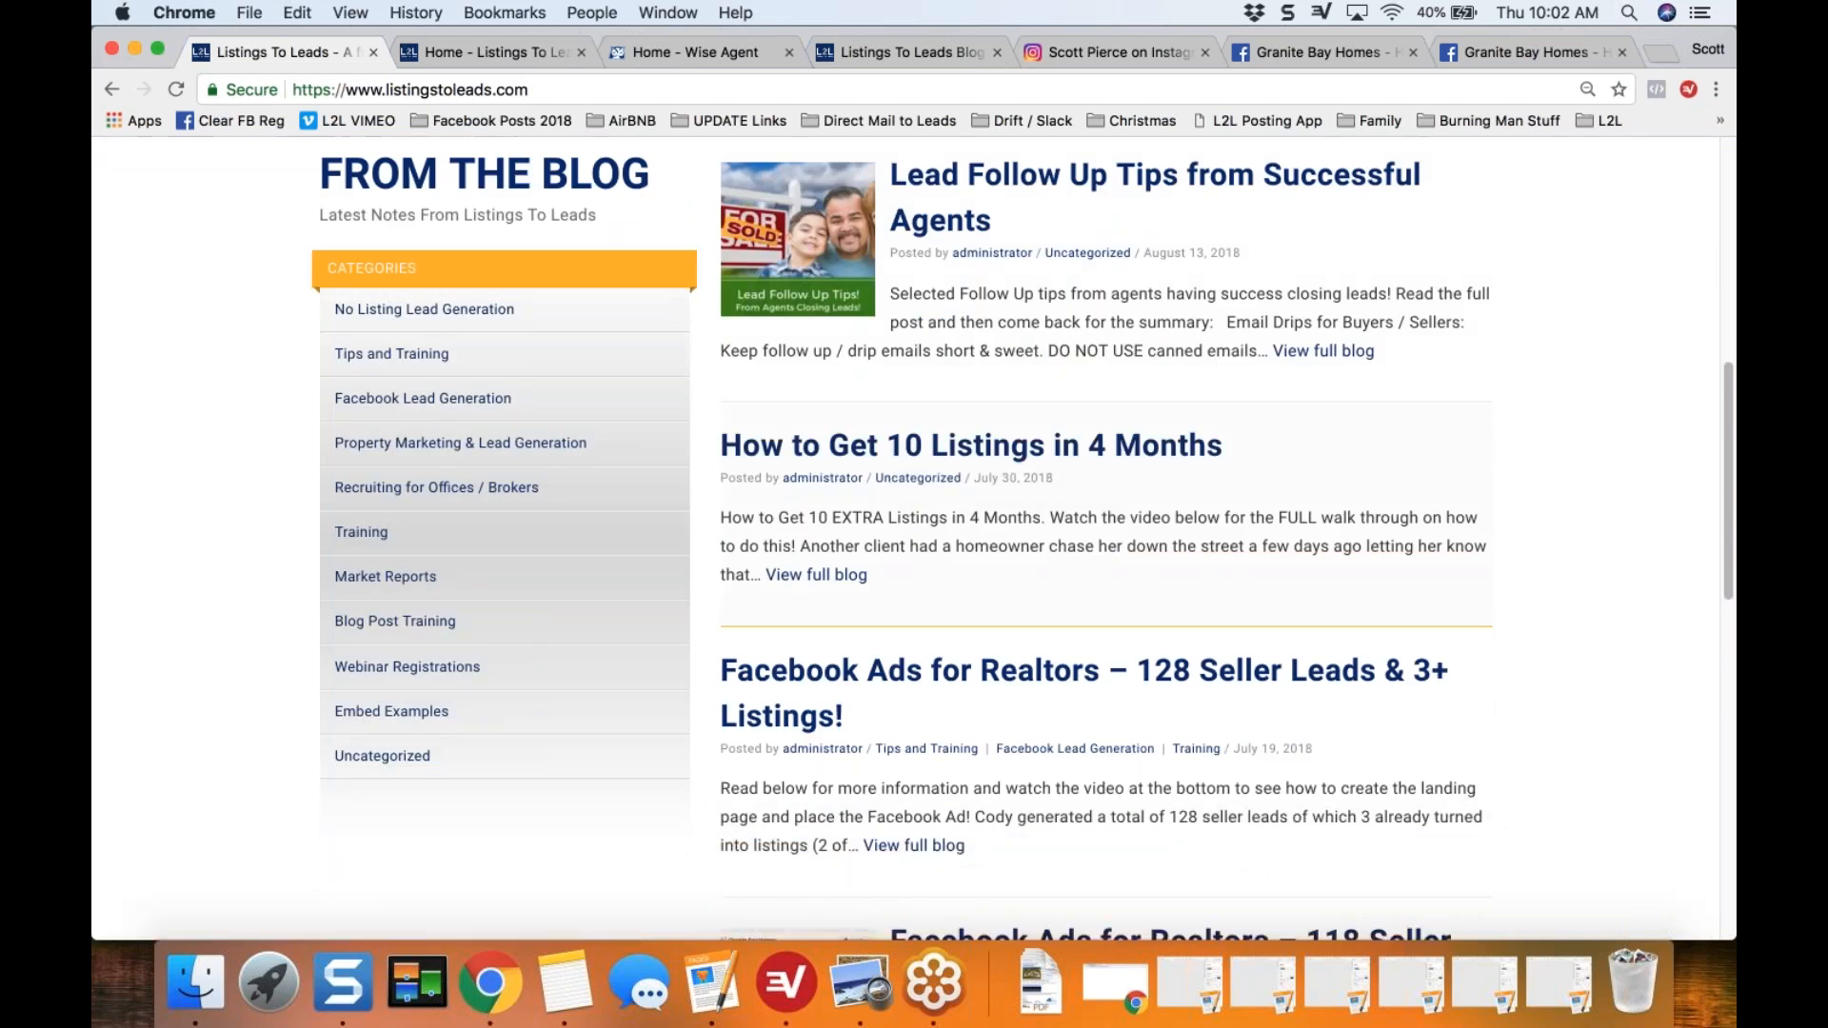
{"action": "scroll", "coordinate": [1023, 540], "scroll_direction": "down", "scroll_amount": 2}
{"action": "scroll", "coordinate": [1023, 540], "scroll_direction": "down", "scroll_amount": 4}
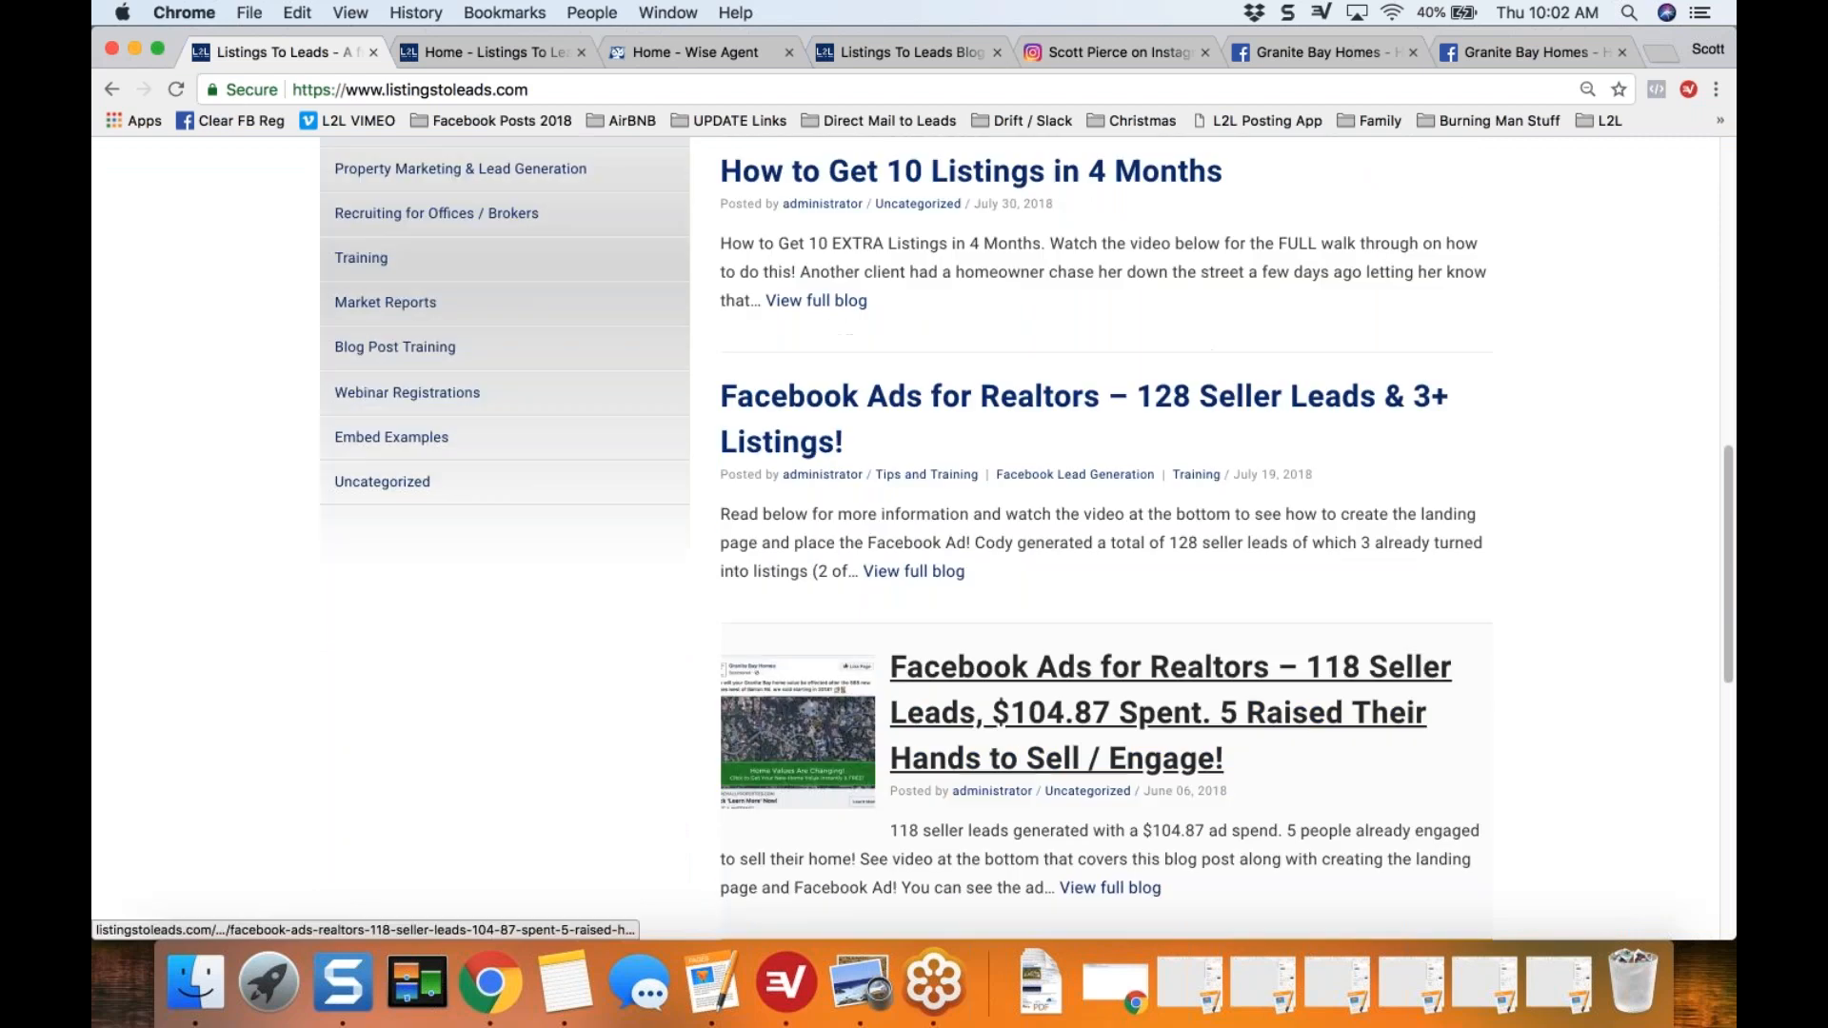
{"action": "scroll", "coordinate": [977, 514], "scroll_direction": "up", "scroll_amount": 2}
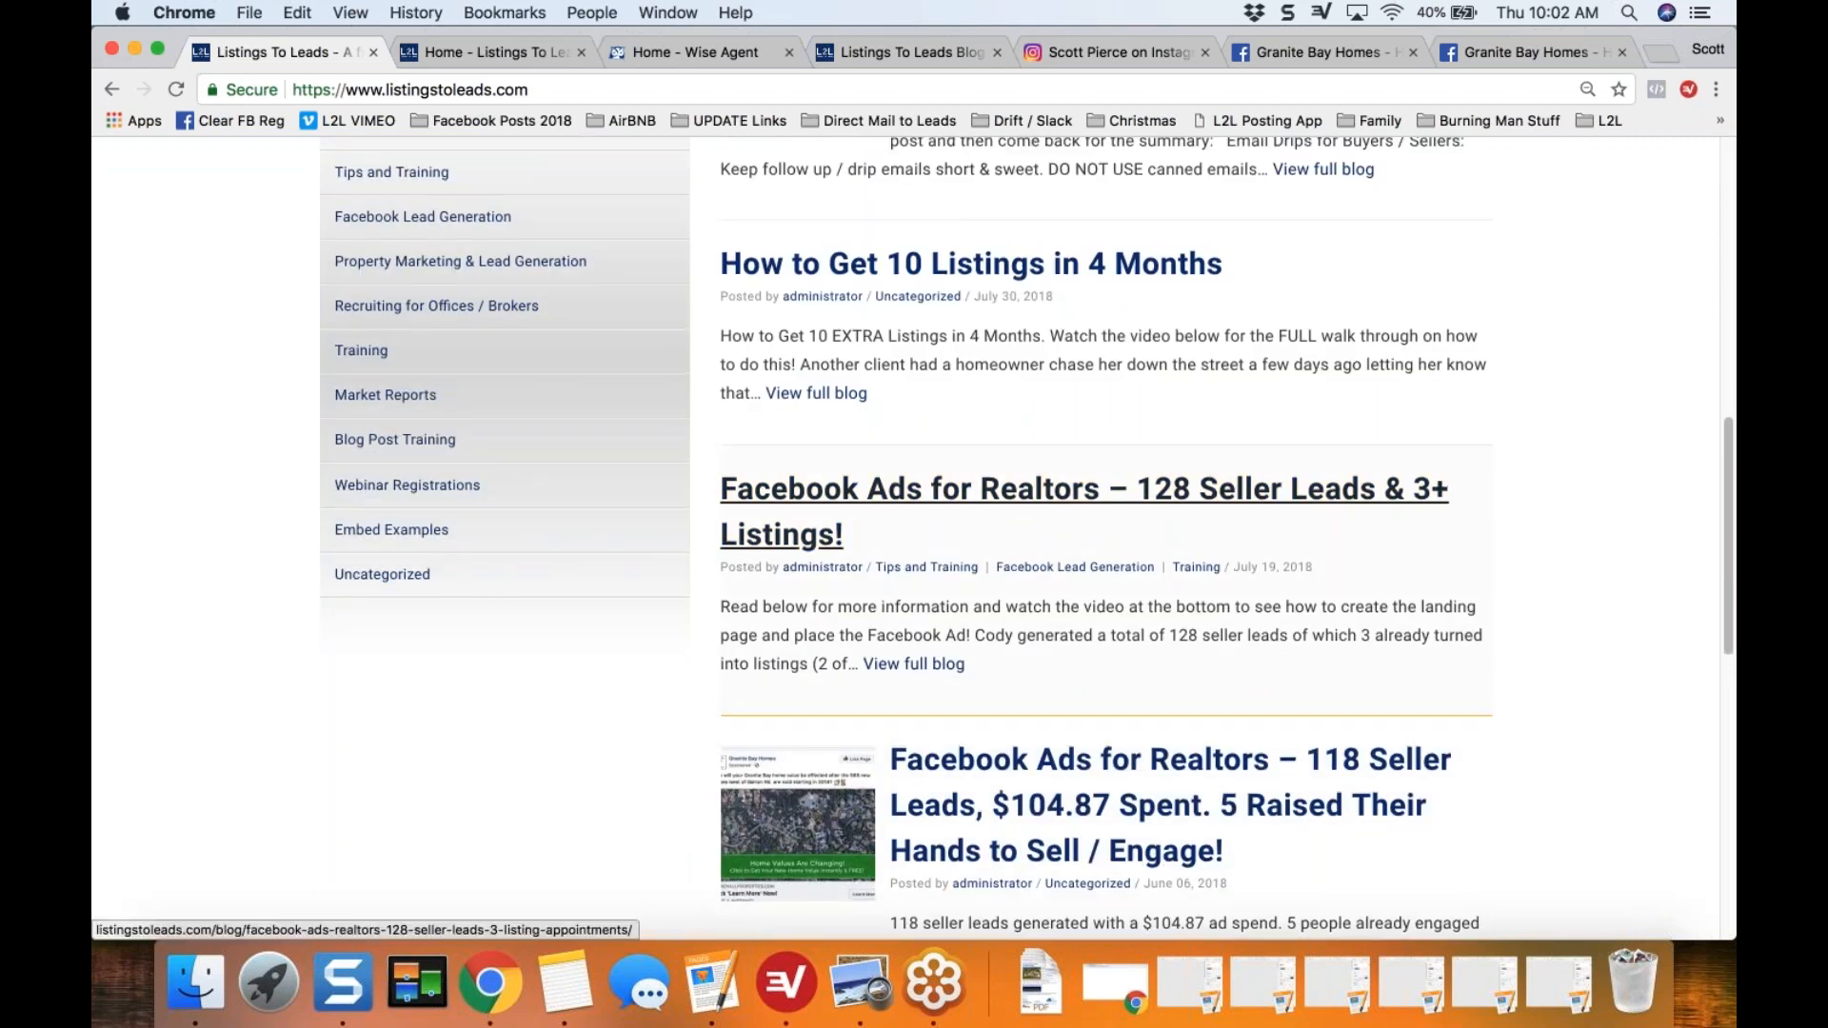
{"action": "scroll", "coordinate": [976, 514], "scroll_direction": "up", "scroll_amount": 4}
{"action": "scroll", "coordinate": [970, 467], "scroll_direction": "up", "scroll_amount": 15}
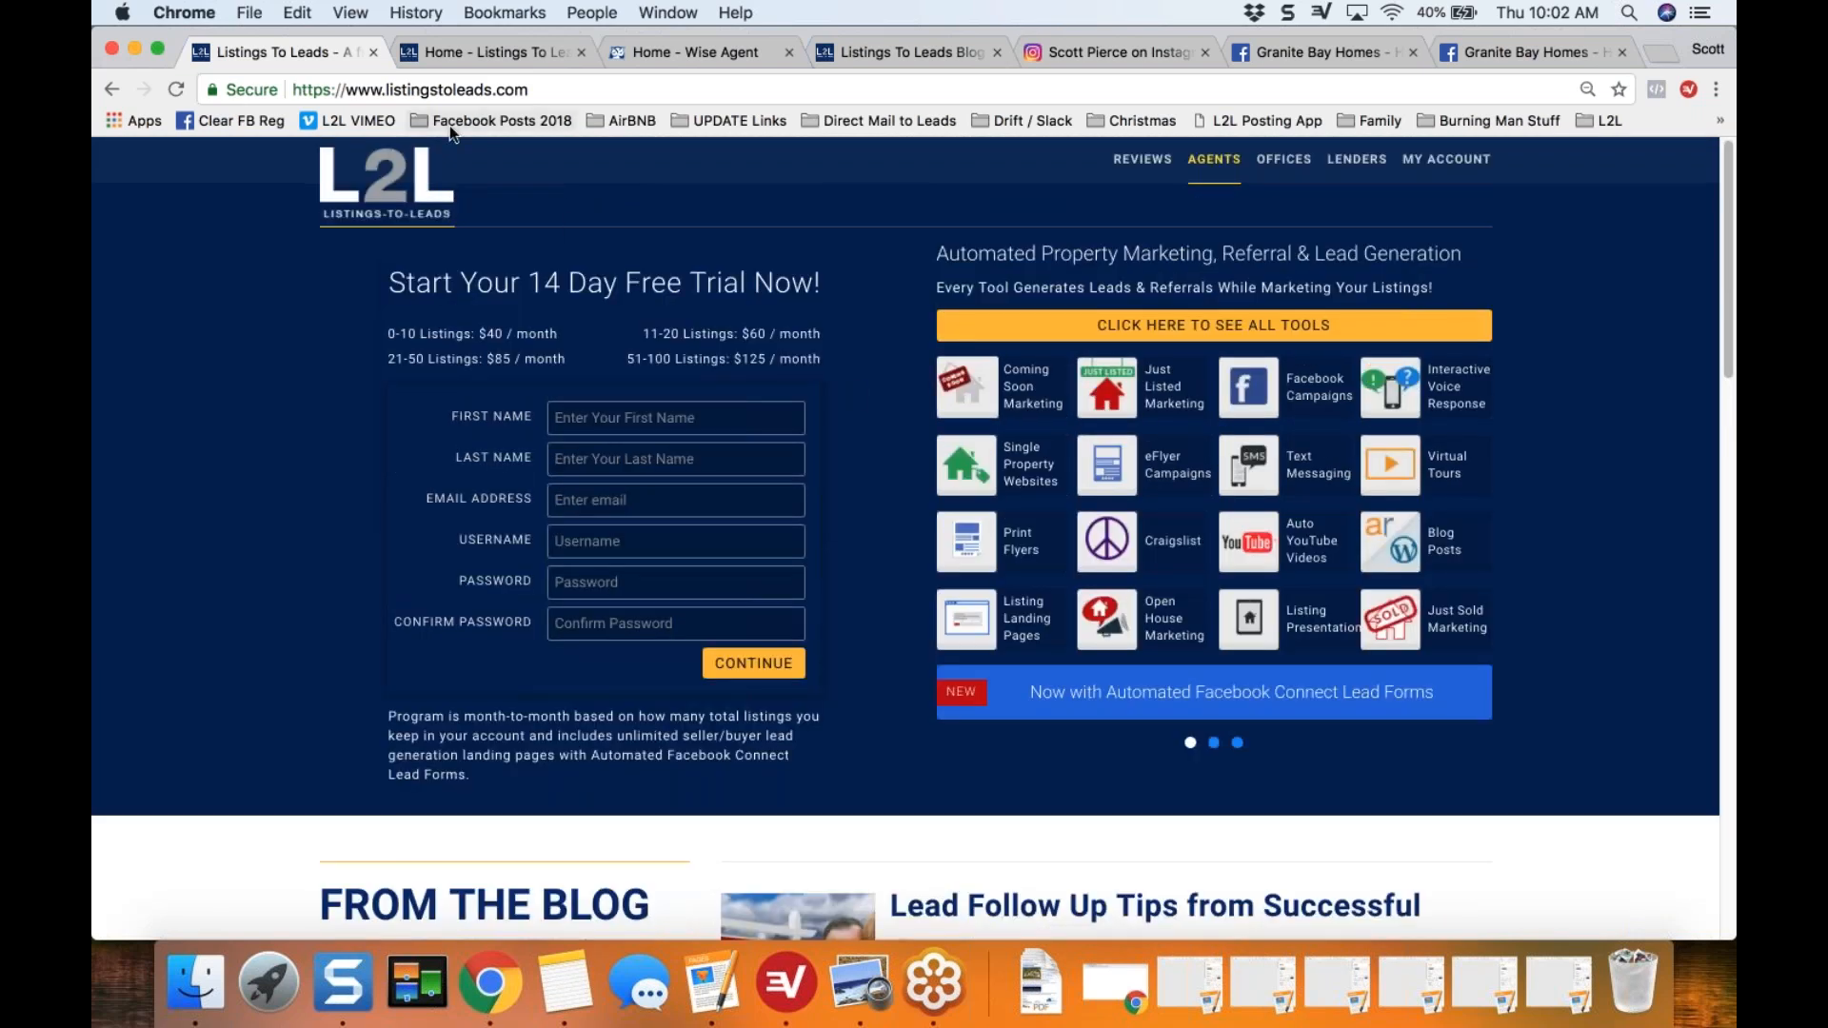
{"action": "key", "text": "super+w"}
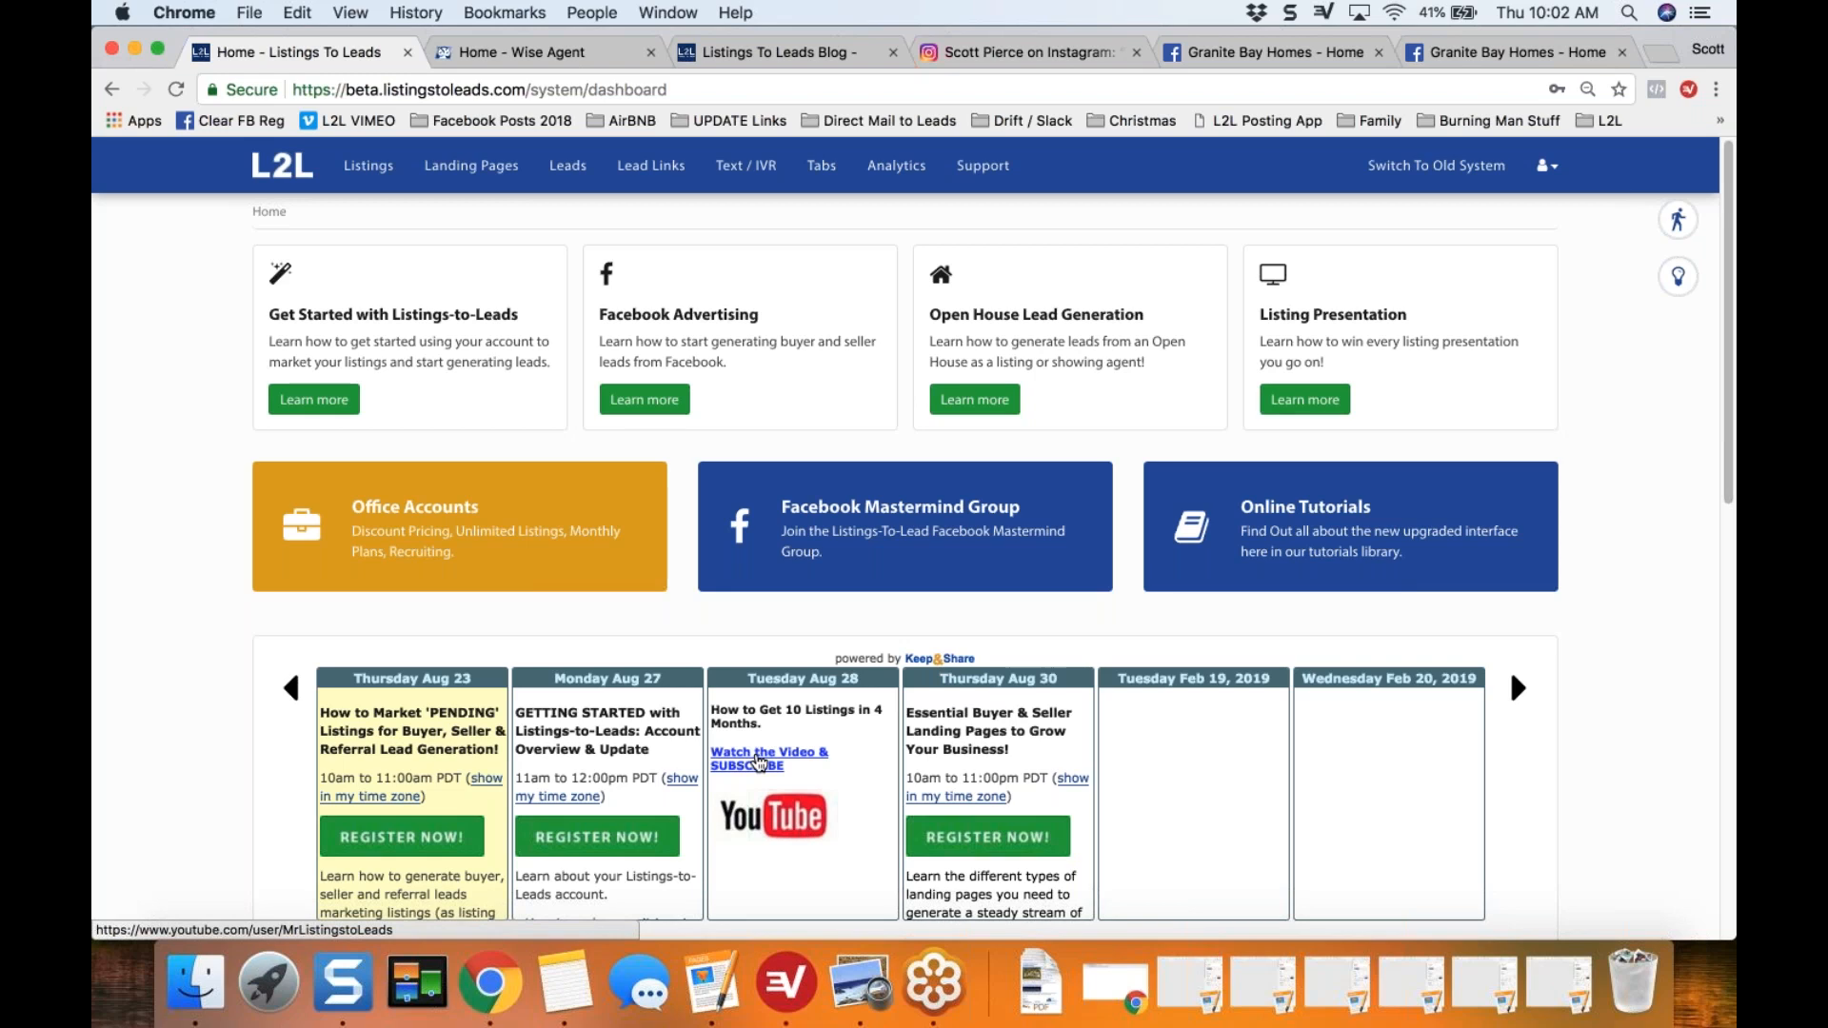
Step: Open the YouTube channel linked in the Tuesday Aug 28 calendar entry, look over its videos and playlists, and close it
{"action": "left_click", "coordinate": [752, 768]}
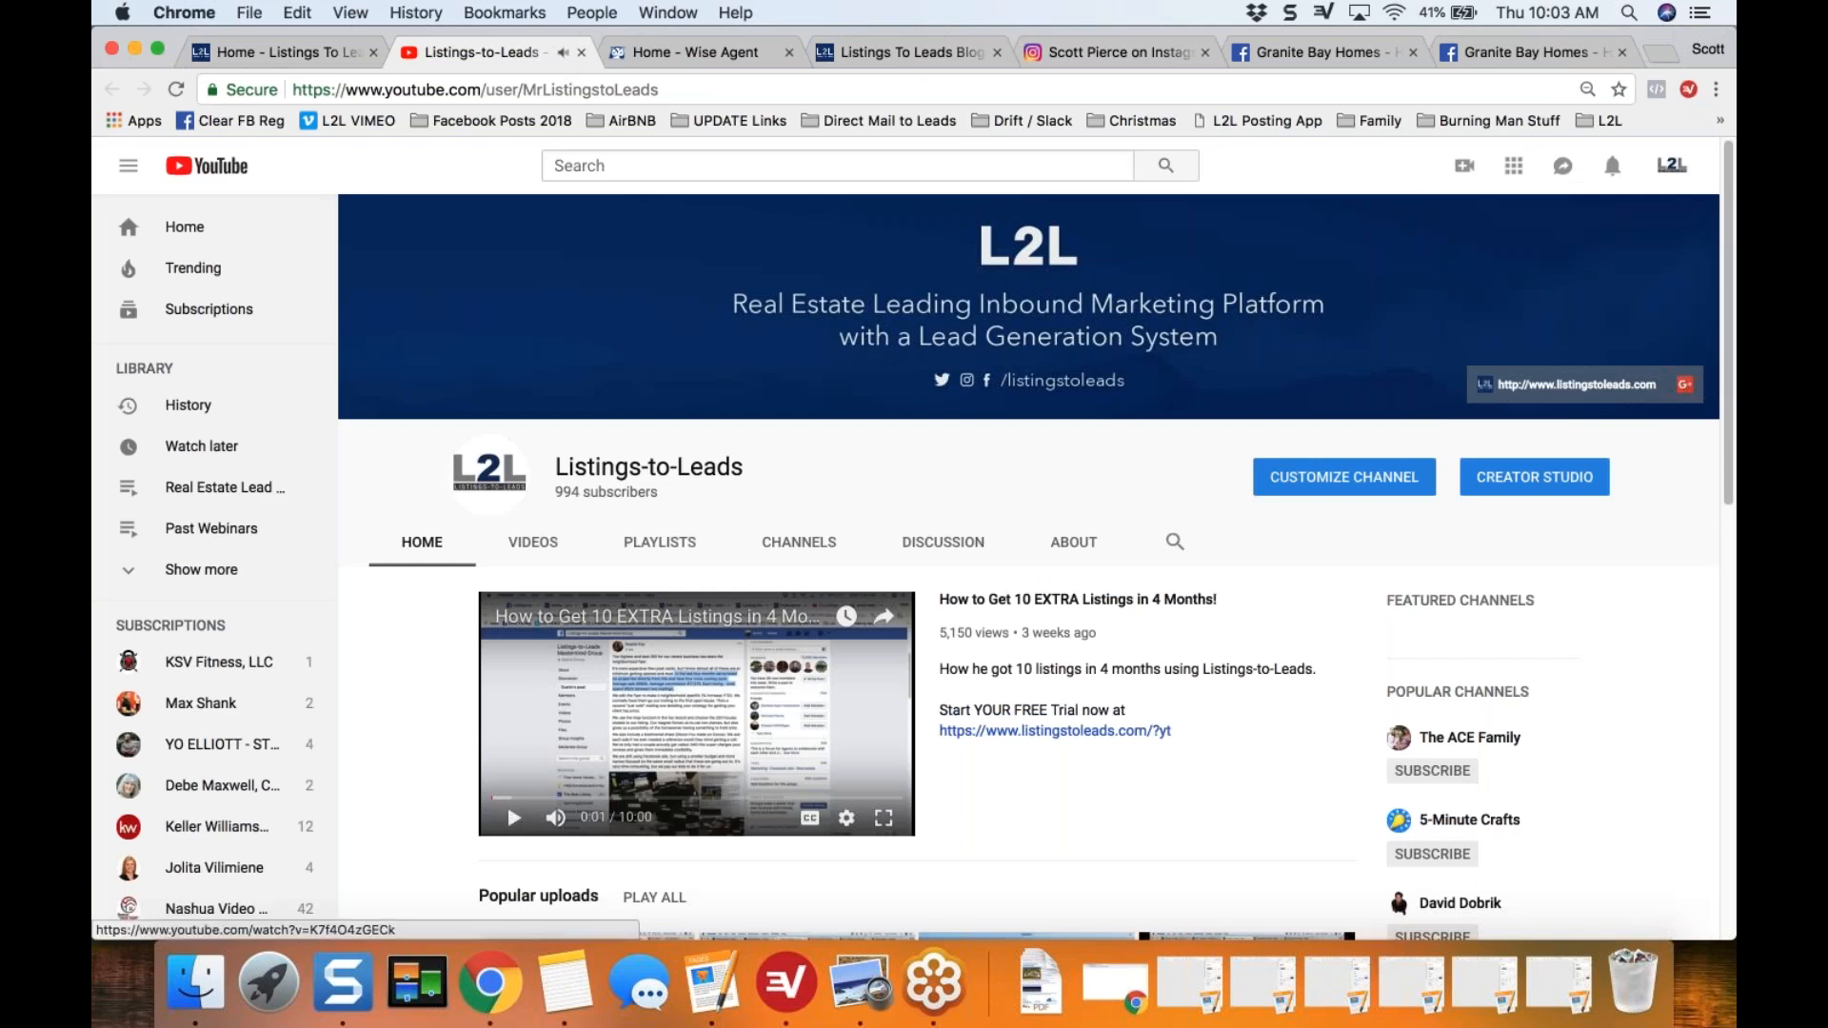
{"action": "left_click_drag", "start_coordinate": [1724, 322], "coordinate": [1731, 583]}
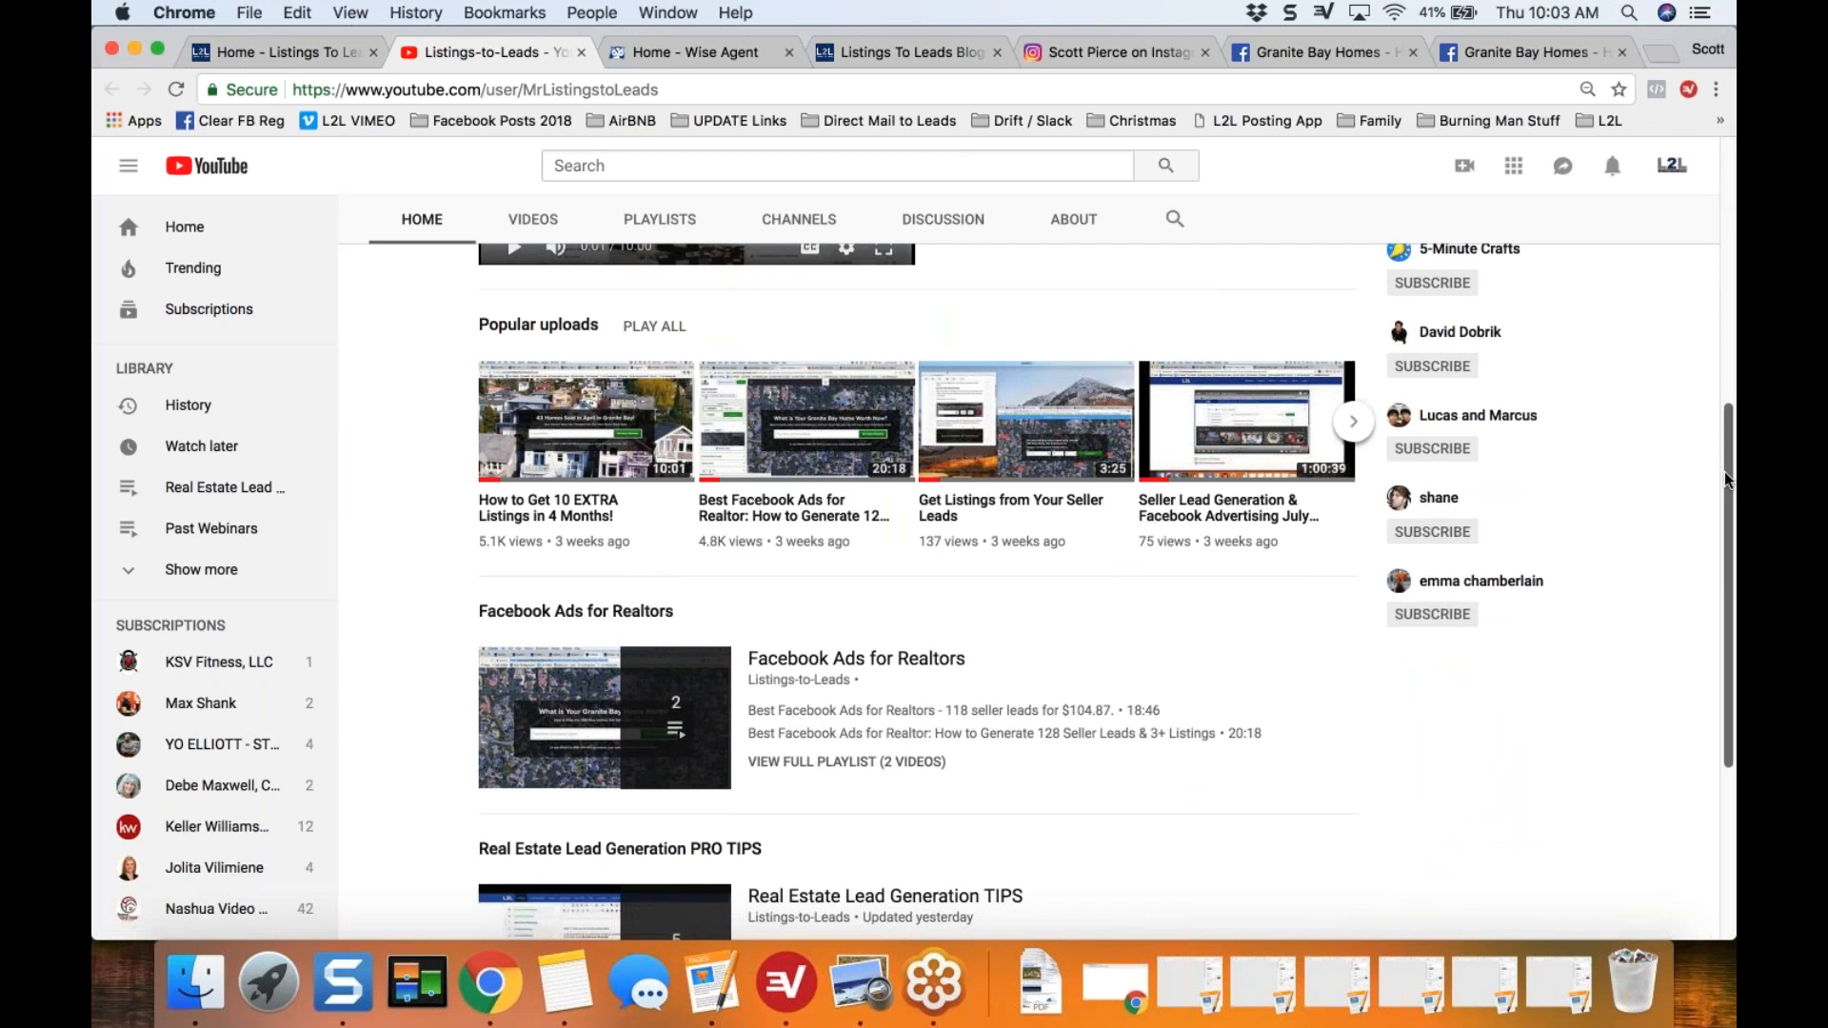
{"action": "scroll", "coordinate": [1725, 479], "scroll_direction": "down", "scroll_amount": 2}
{"action": "scroll", "coordinate": [1725, 491], "scroll_direction": "down", "scroll_amount": 5}
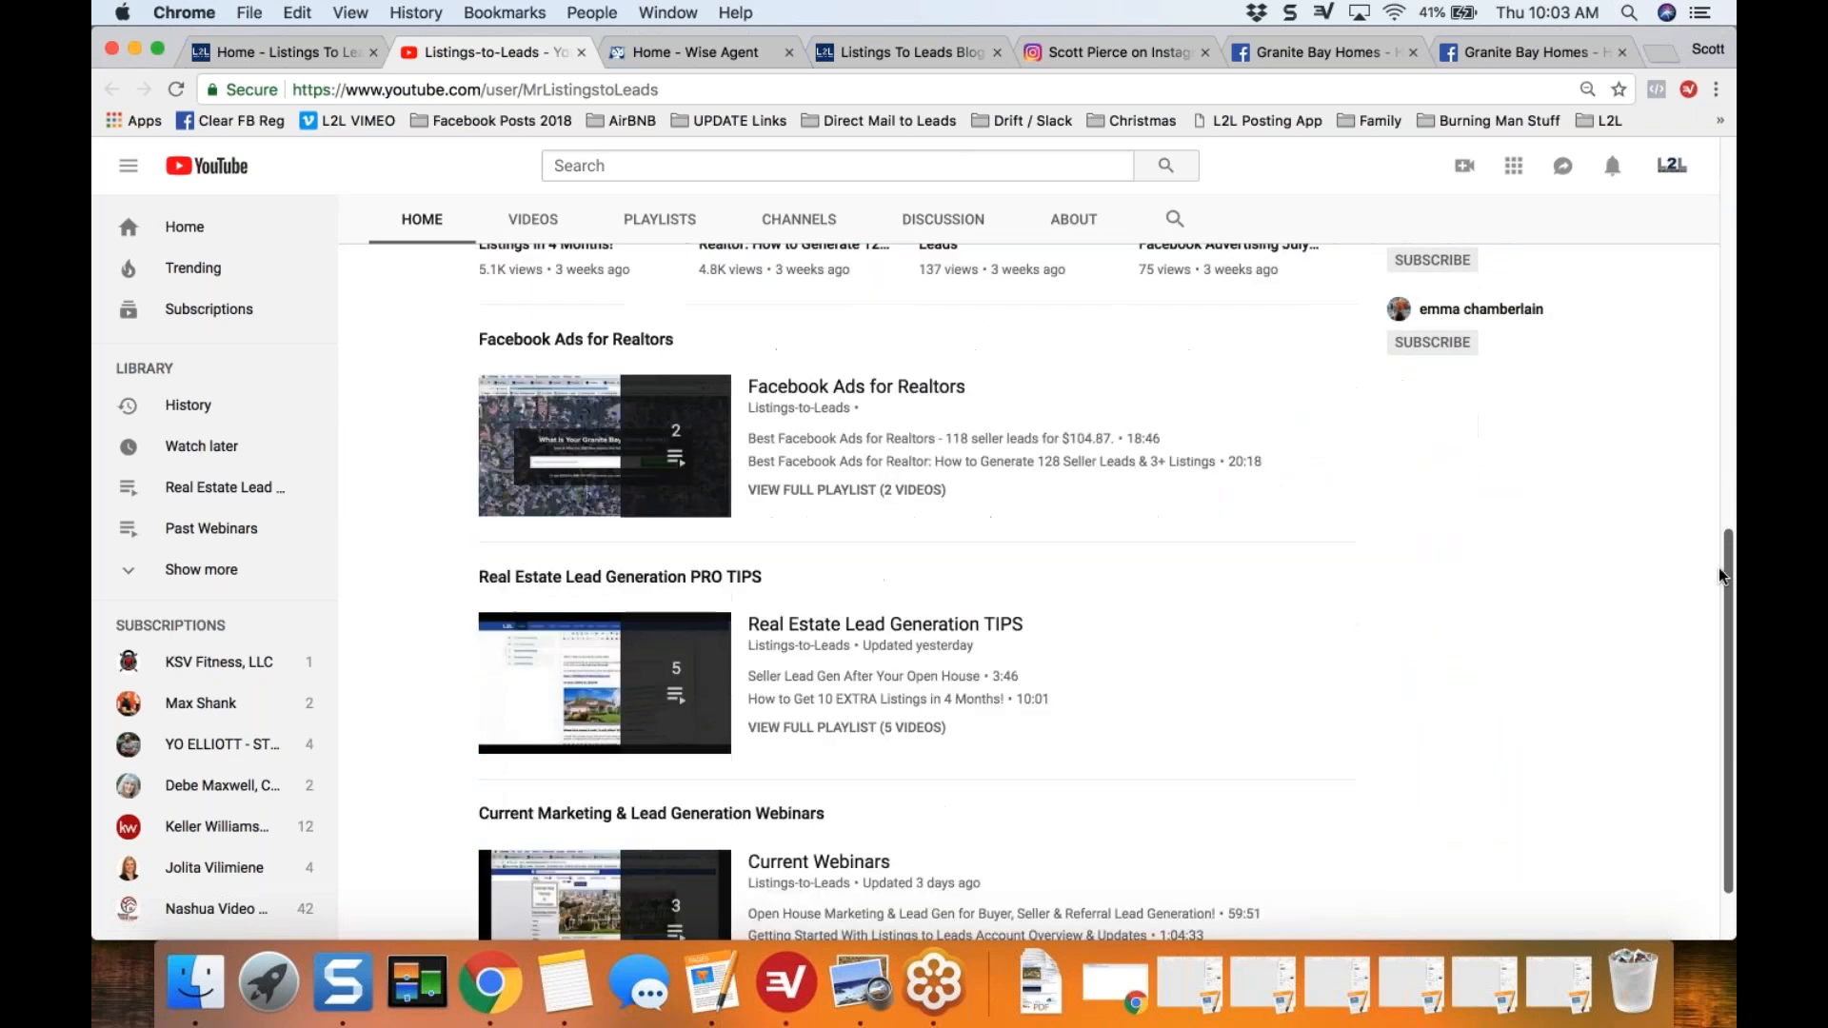
{"action": "scroll", "coordinate": [1720, 581], "scroll_direction": "down", "scroll_amount": 3}
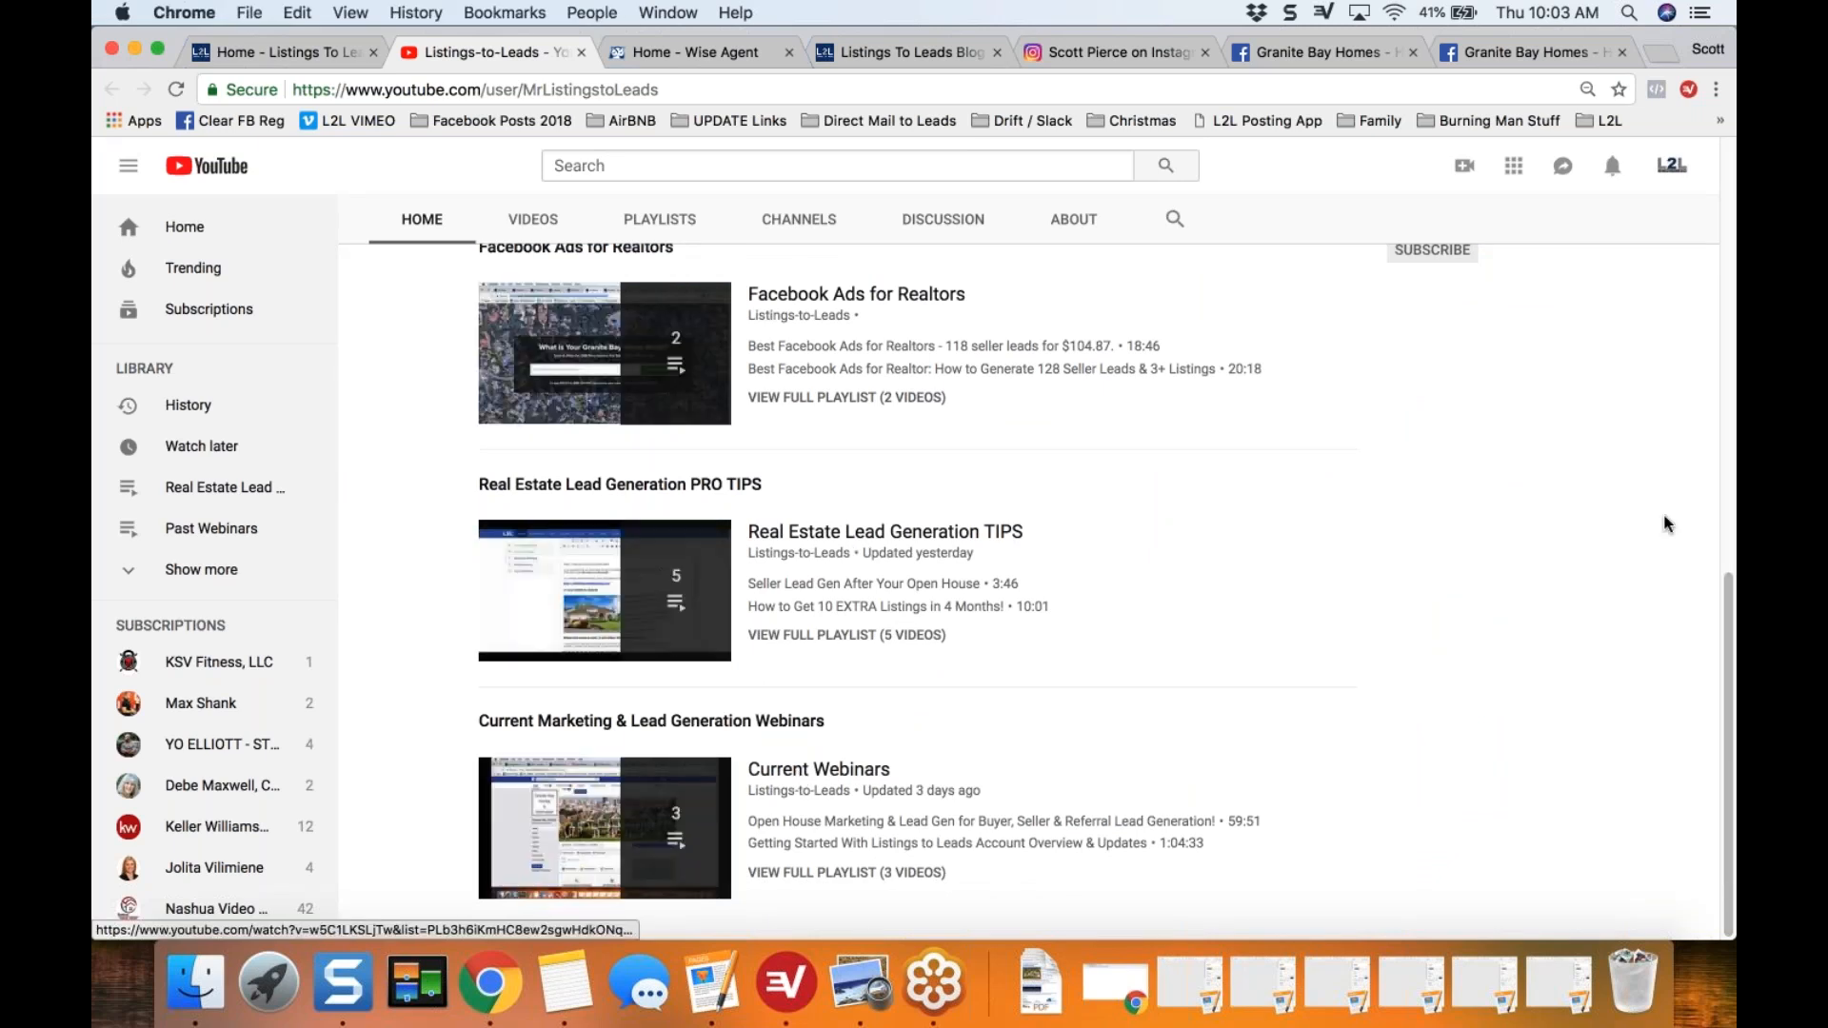
{"action": "scroll", "coordinate": [915, 571], "scroll_direction": "up", "scroll_amount": 5}
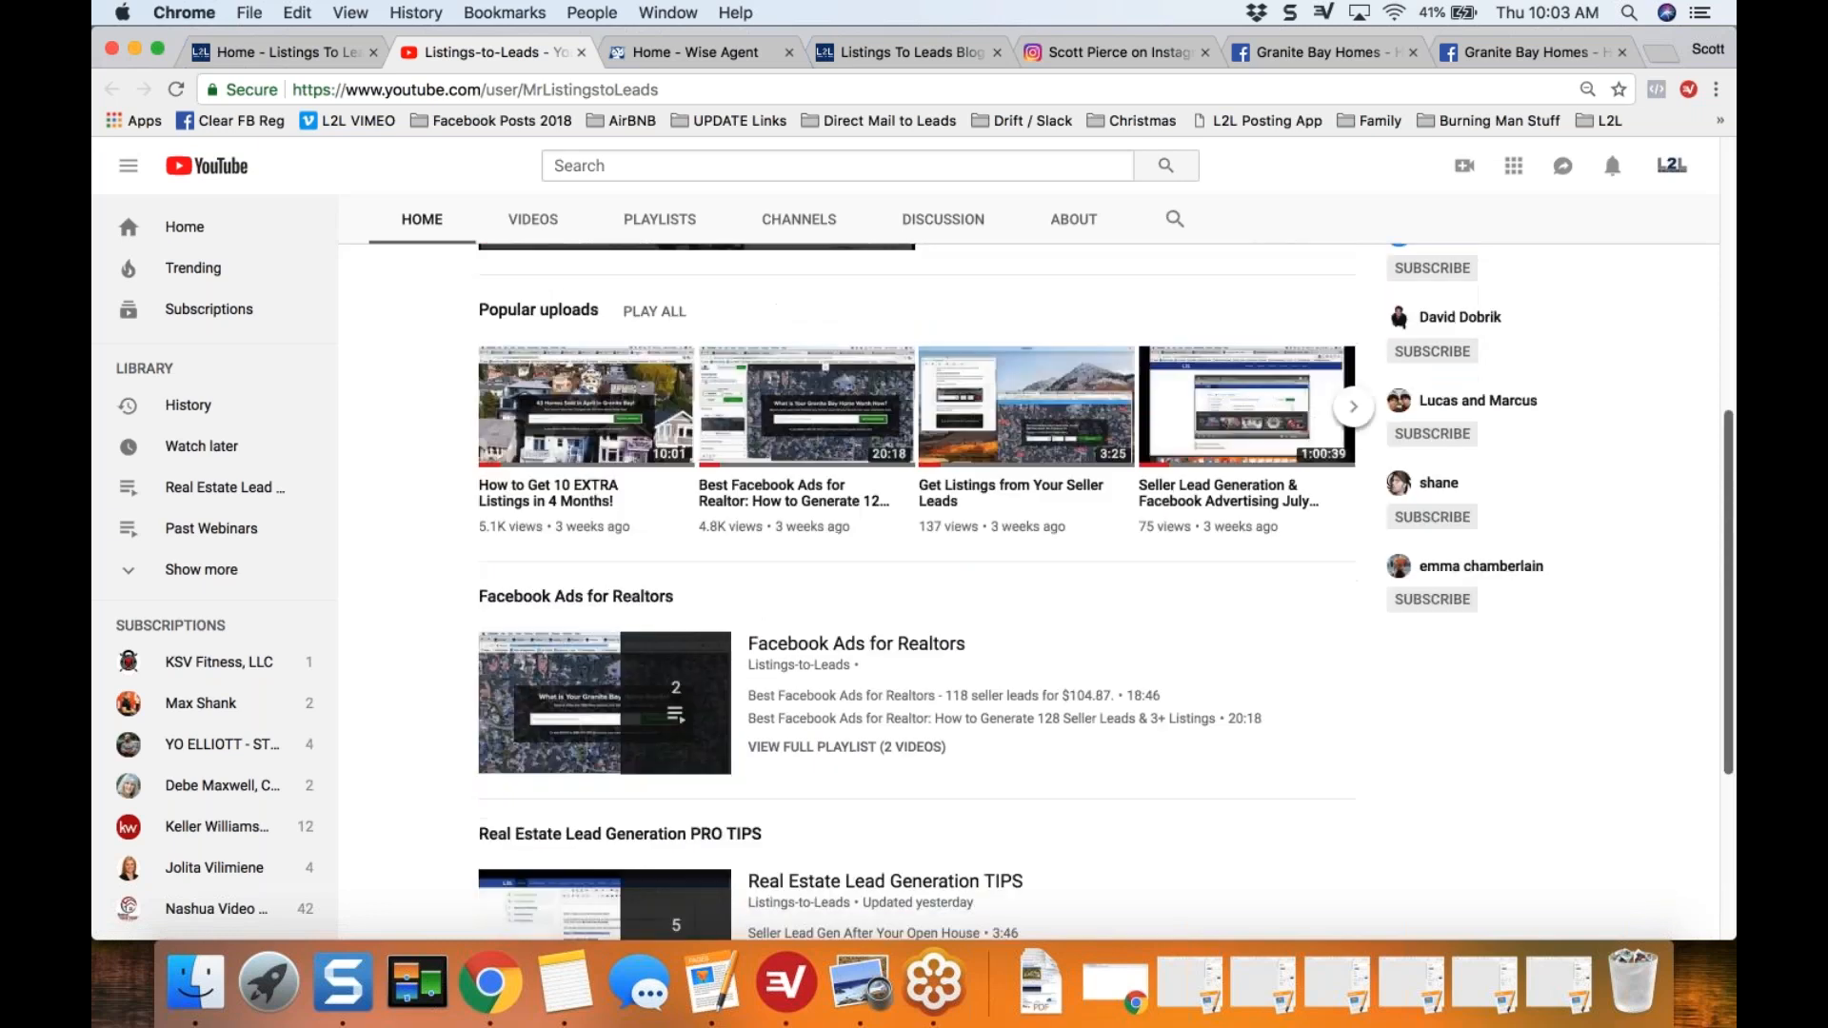
{"action": "scroll", "coordinate": [914, 572], "scroll_direction": "up", "scroll_amount": 5}
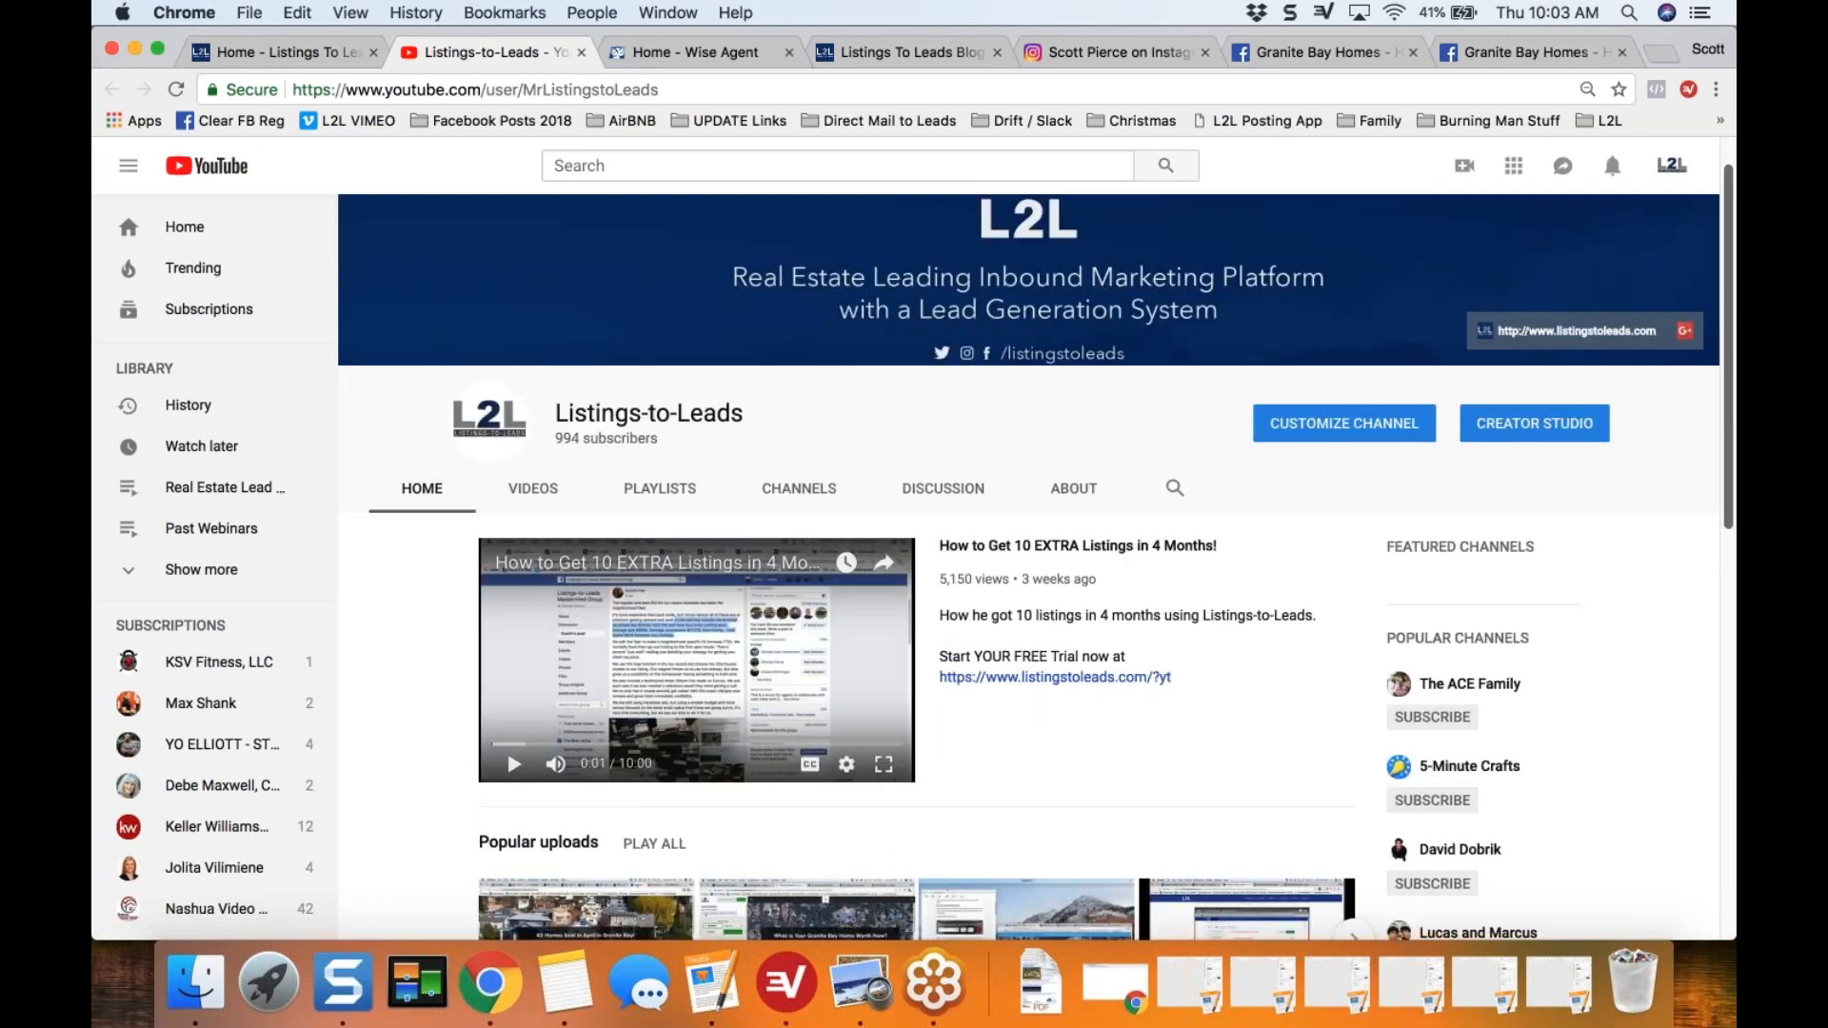
{"action": "left_click", "coordinate": [581, 53]}
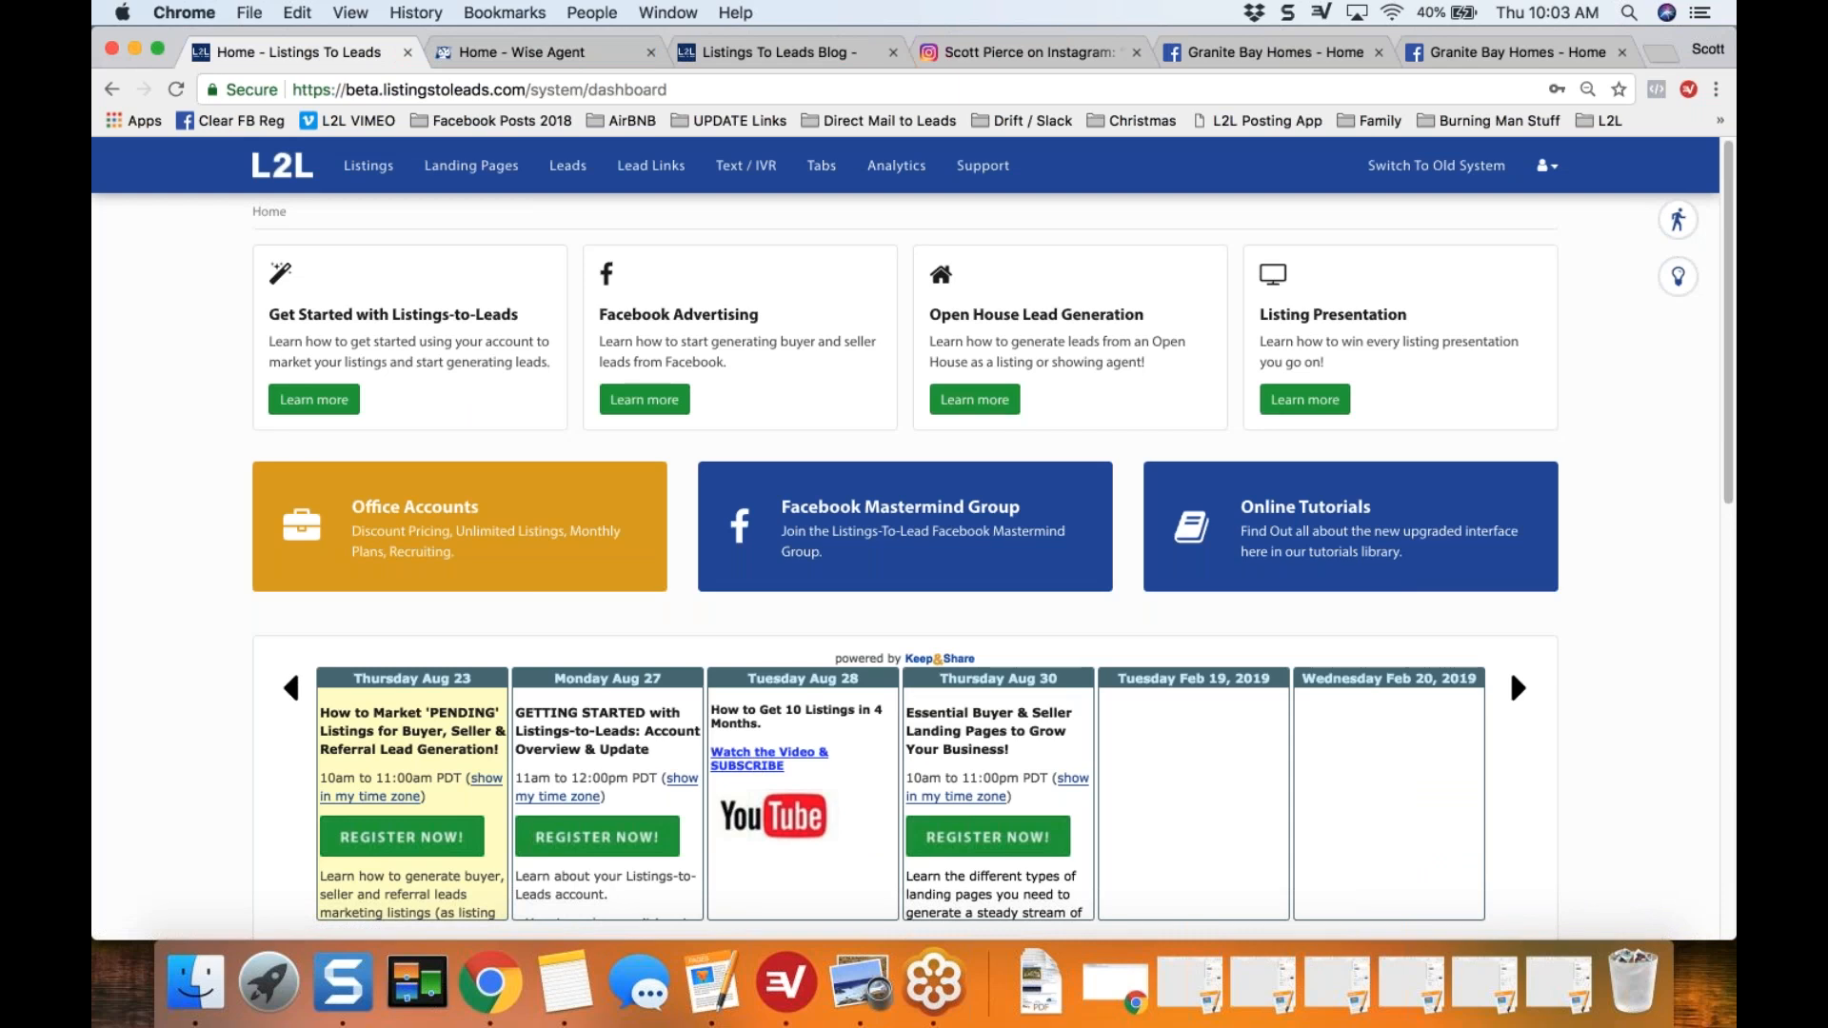
Step: Open the account's Listings page and look over the listings and their statuses
{"action": "left_click", "coordinate": [374, 174]}
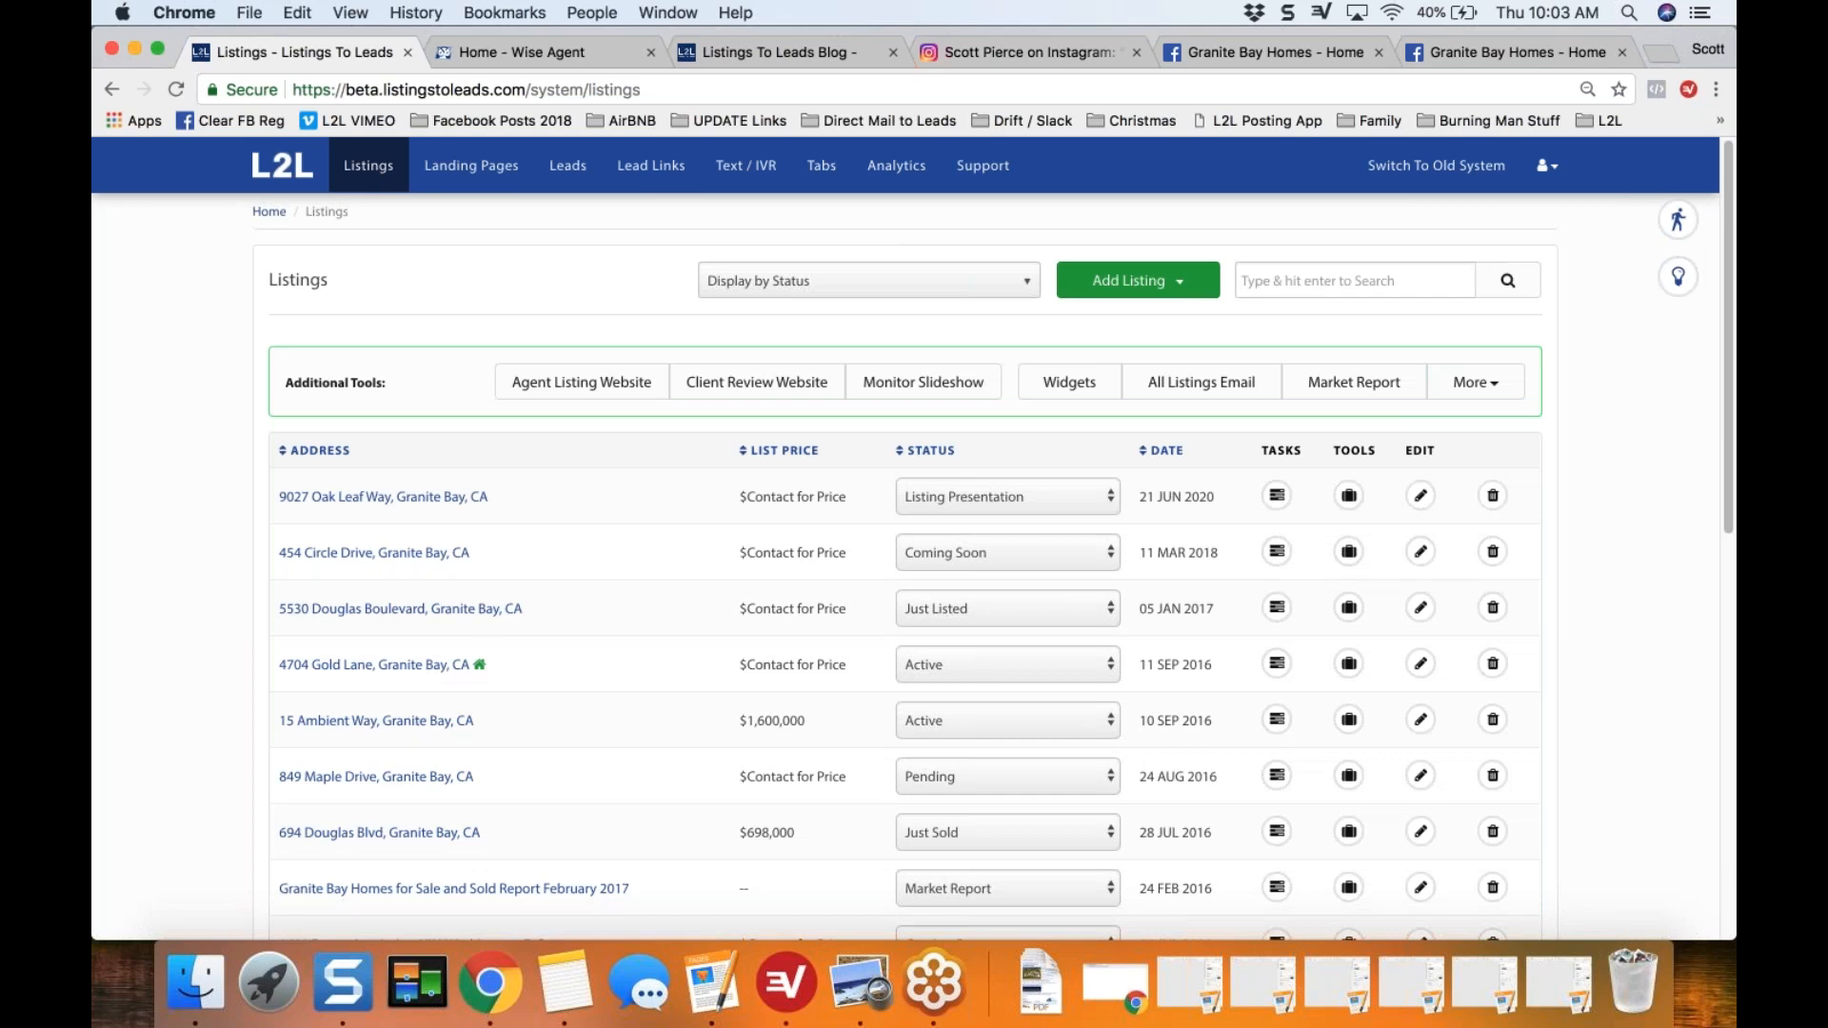
{"action": "scroll", "coordinate": [914, 534], "scroll_direction": "down", "scroll_amount": 1}
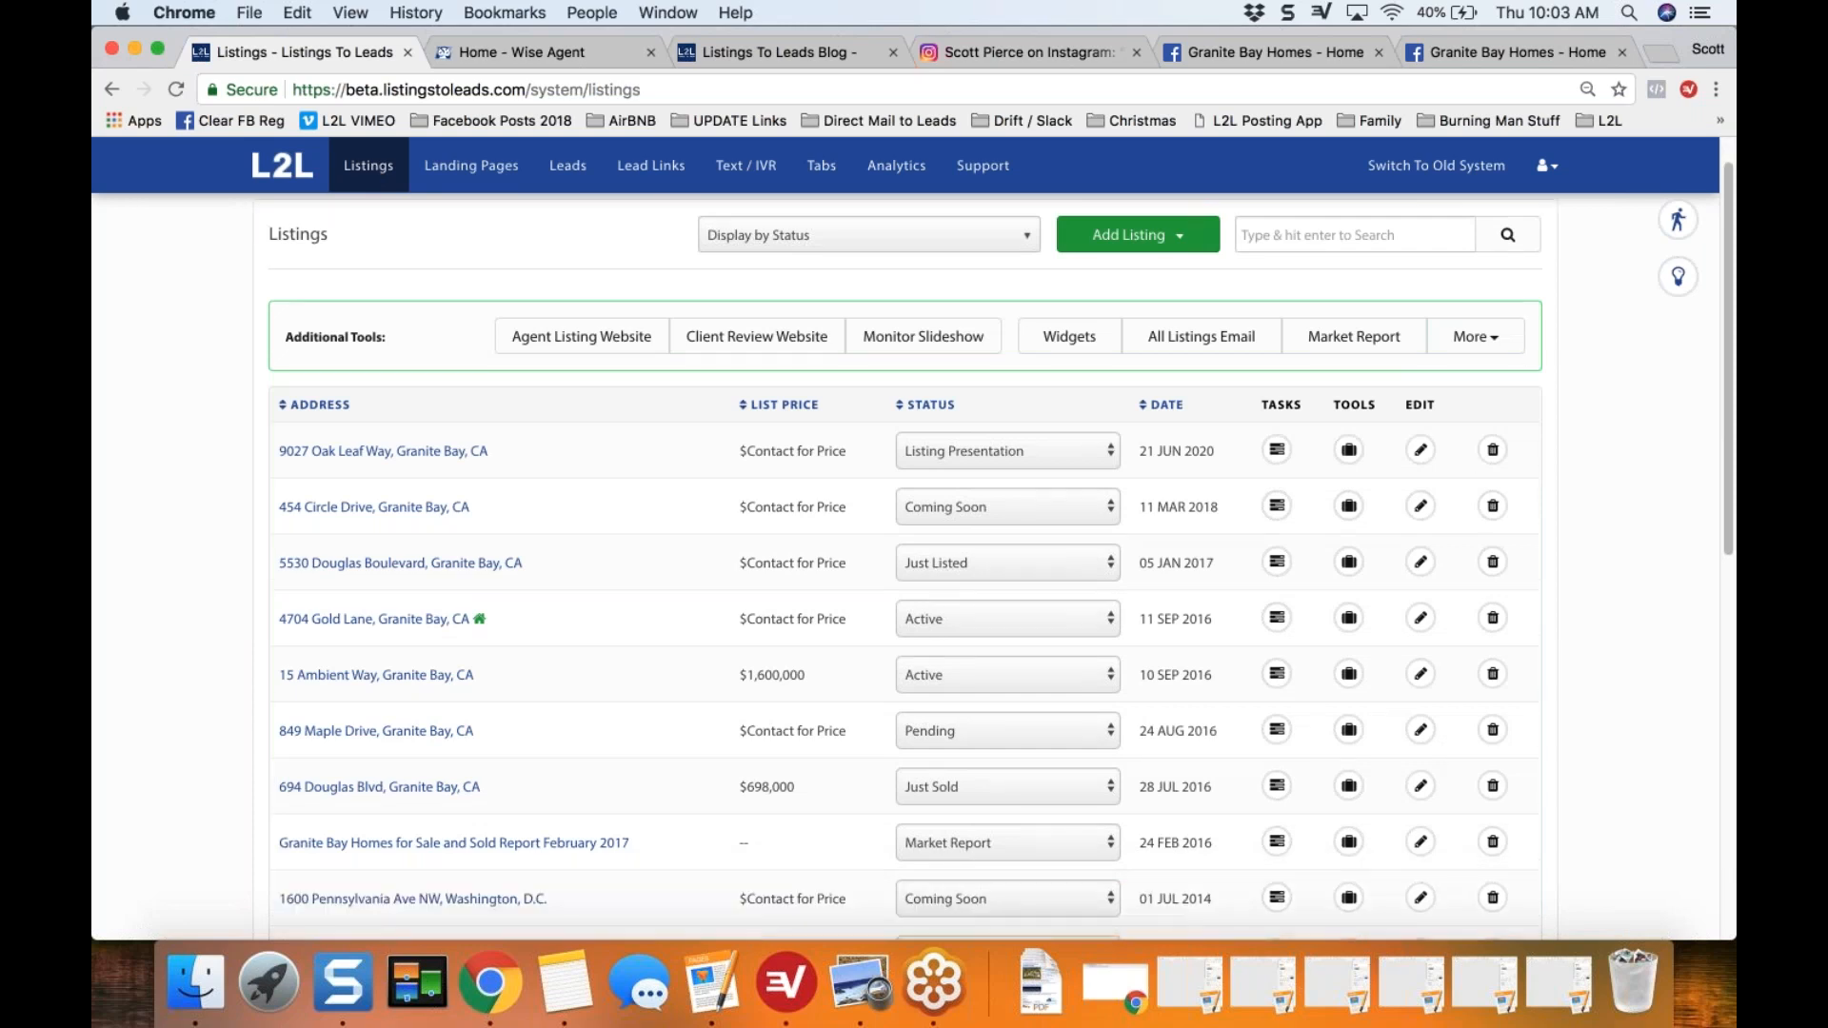
{"action": "scroll", "coordinate": [775, 493], "scroll_direction": "down", "scroll_amount": 2}
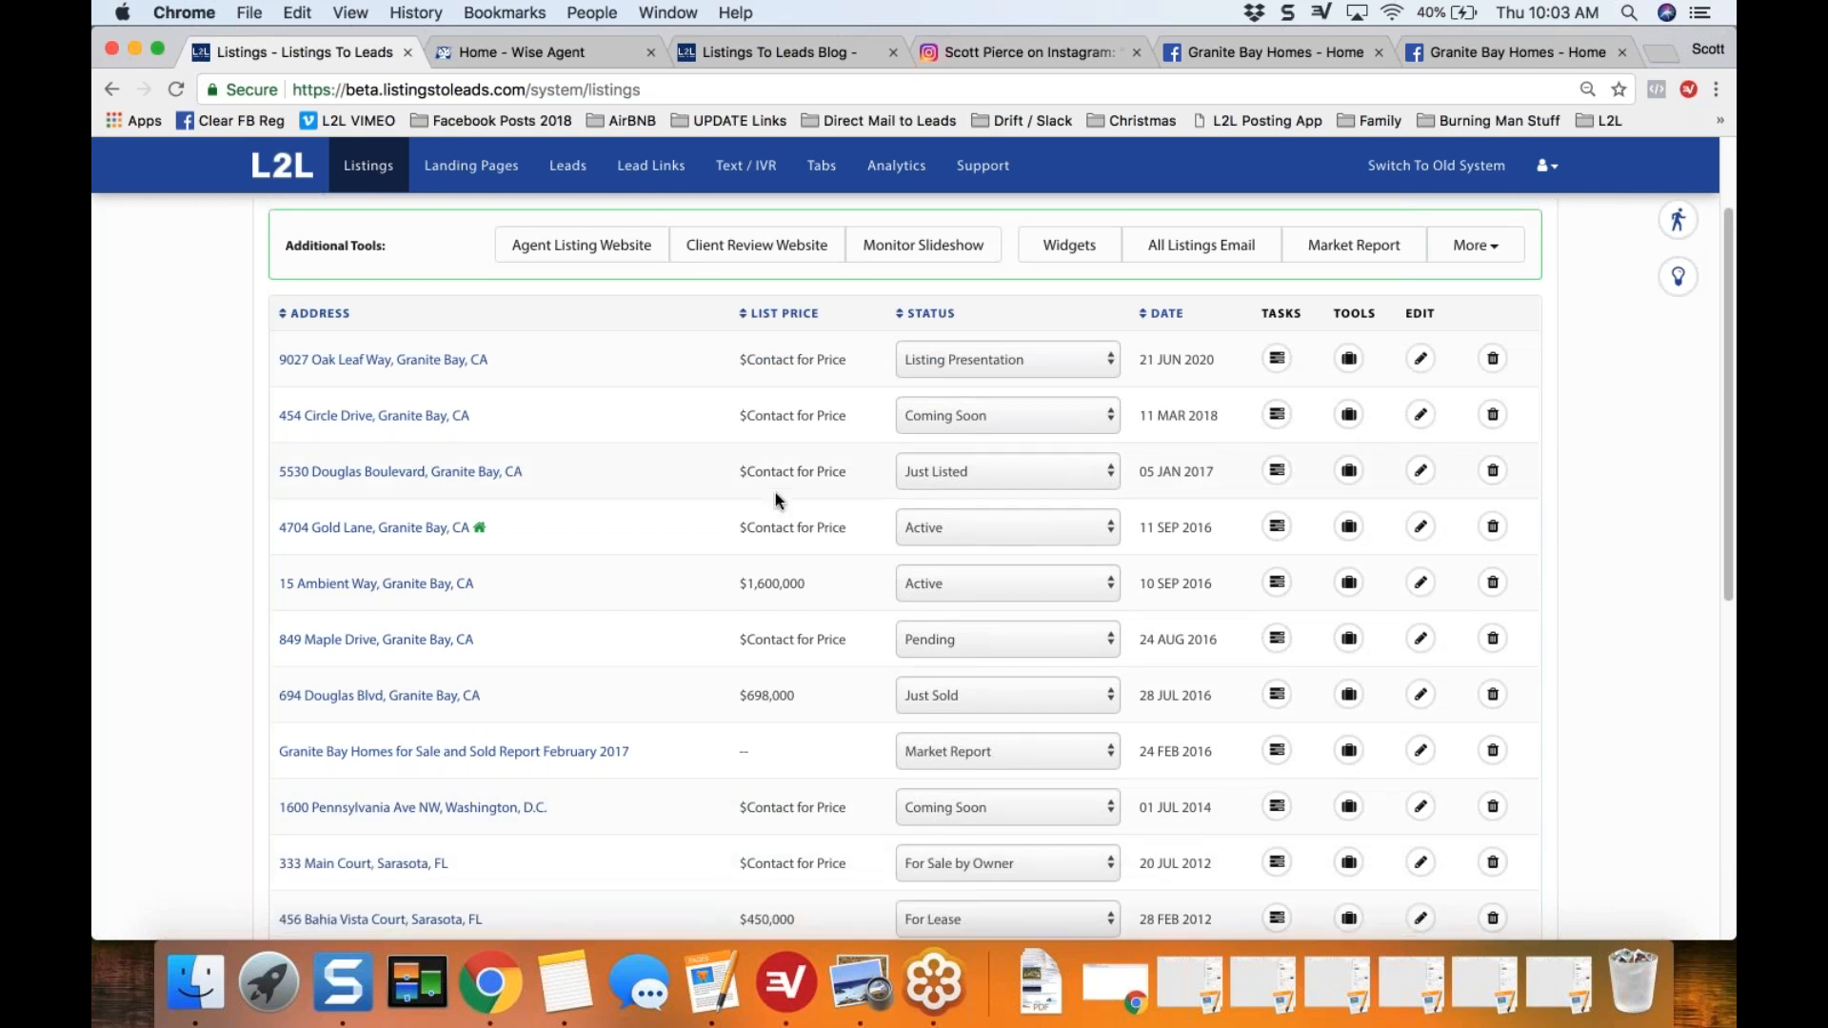
{"action": "scroll", "coordinate": [775, 494], "scroll_direction": "down", "scroll_amount": 1}
{"action": "scroll", "coordinate": [971, 543], "scroll_direction": "down", "scroll_amount": 1}
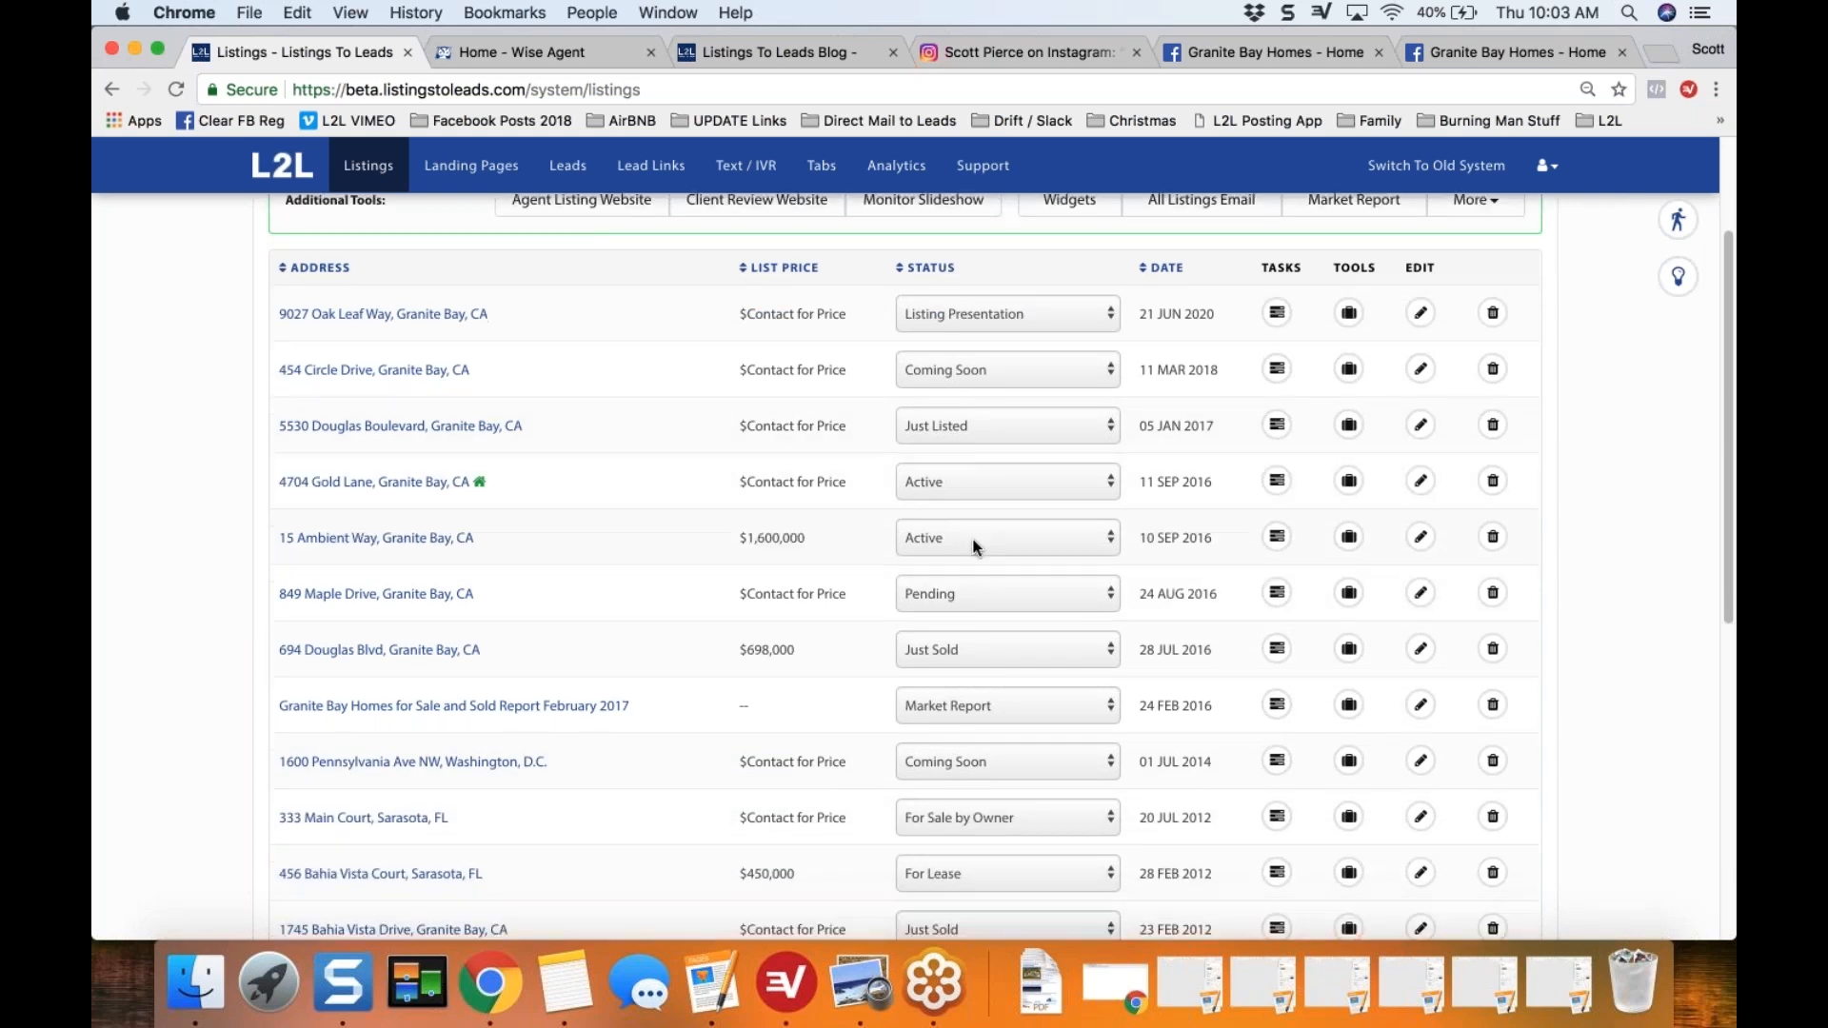
Step: Examine the status options available for the active $1,600,000 listing without choosing a new one
{"action": "left_click", "coordinate": [972, 543]}
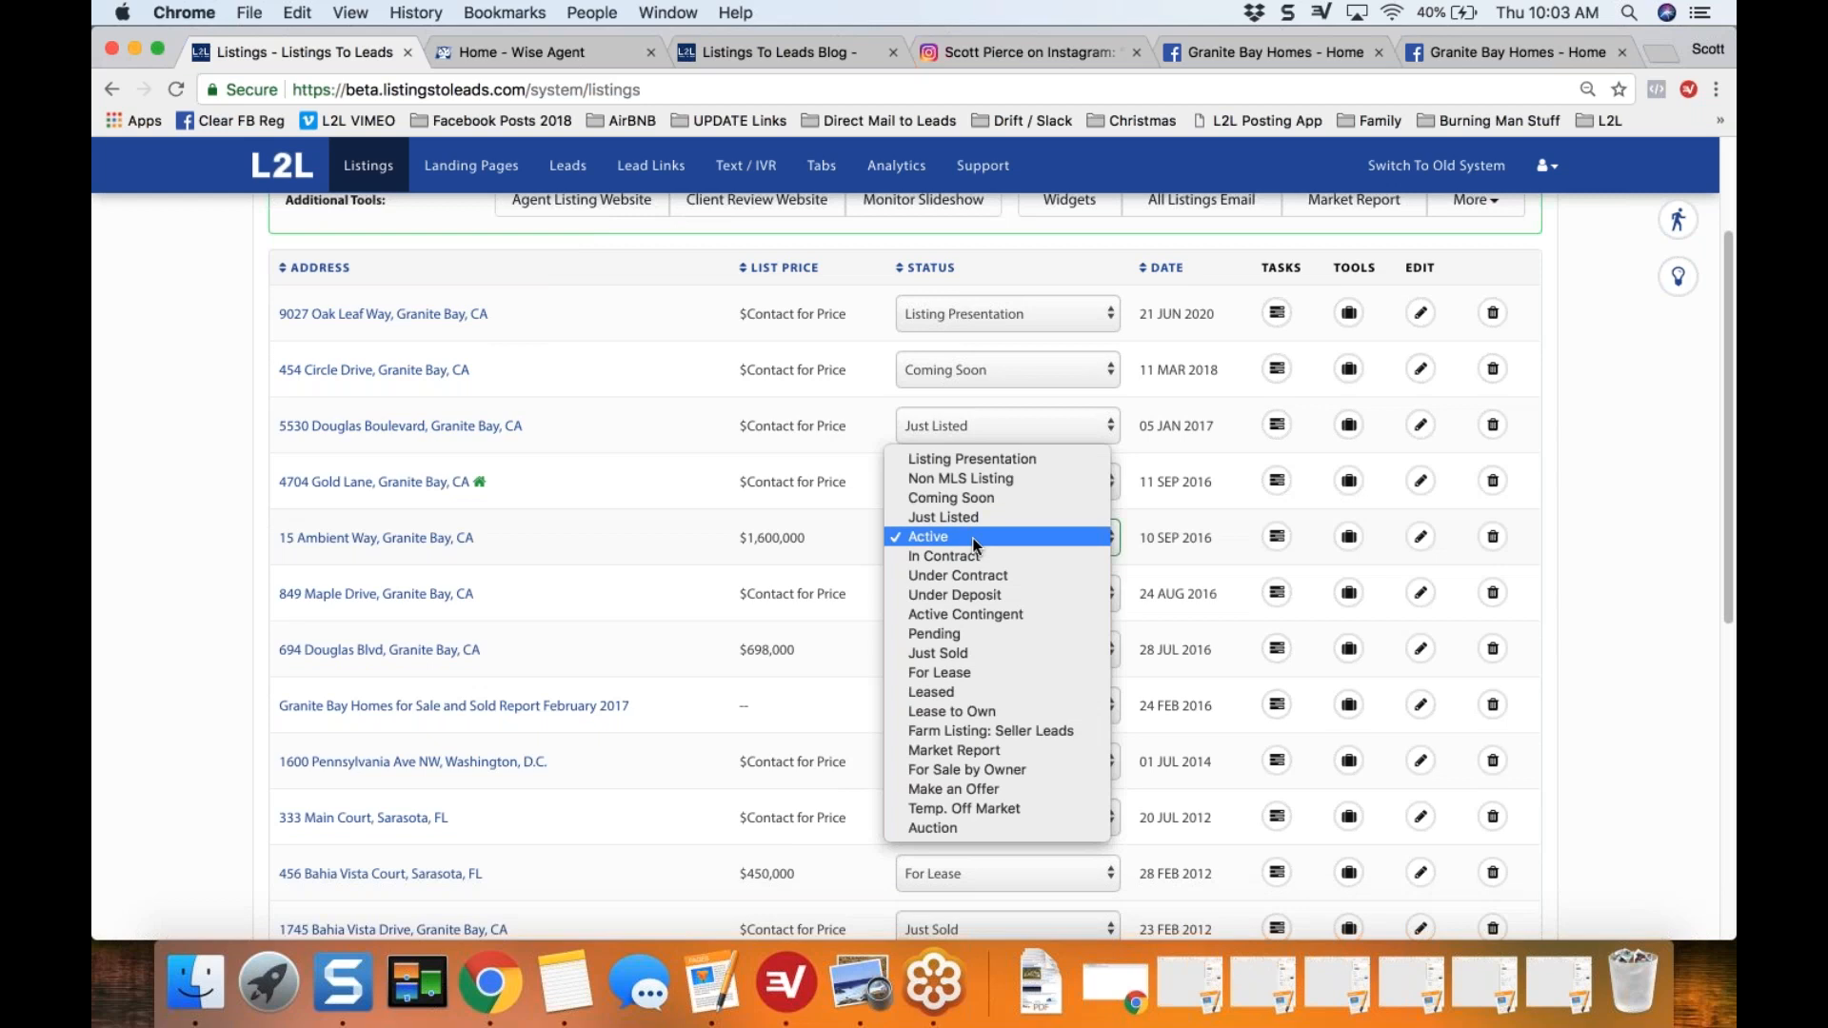
{"action": "left_click", "coordinate": [838, 544]}
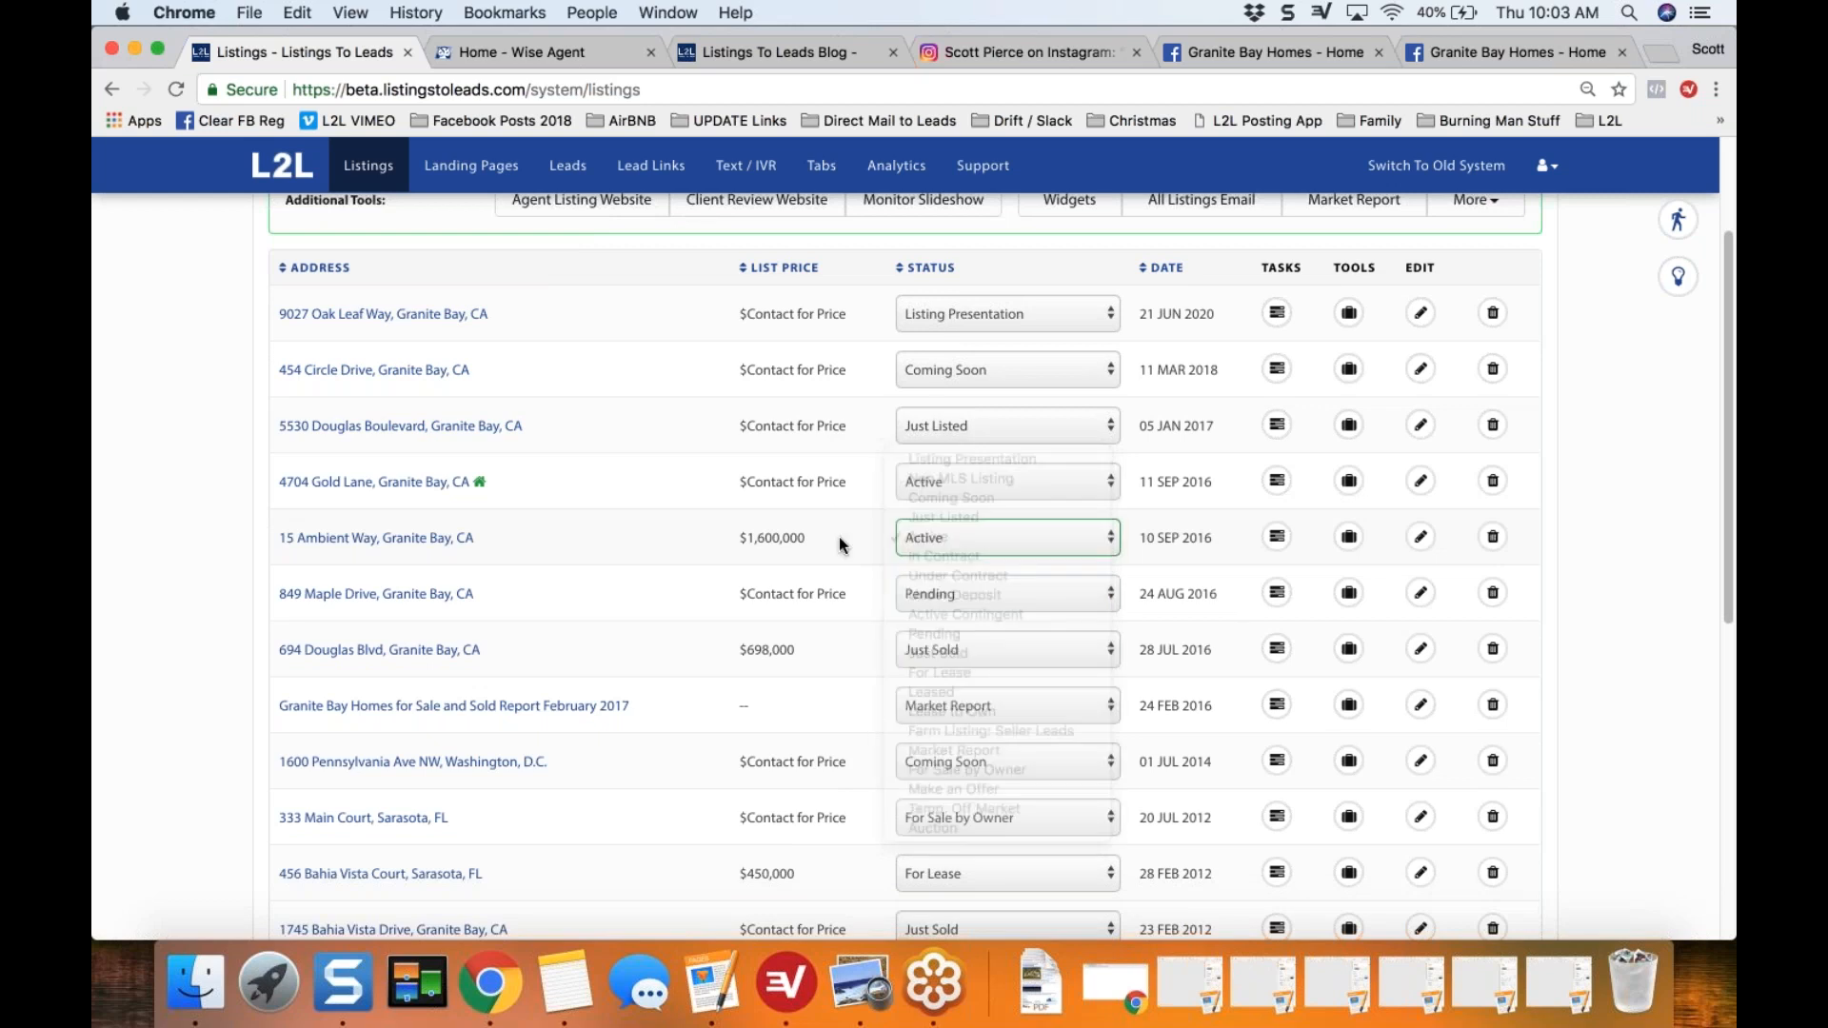
{"action": "left_click", "coordinate": [967, 544]}
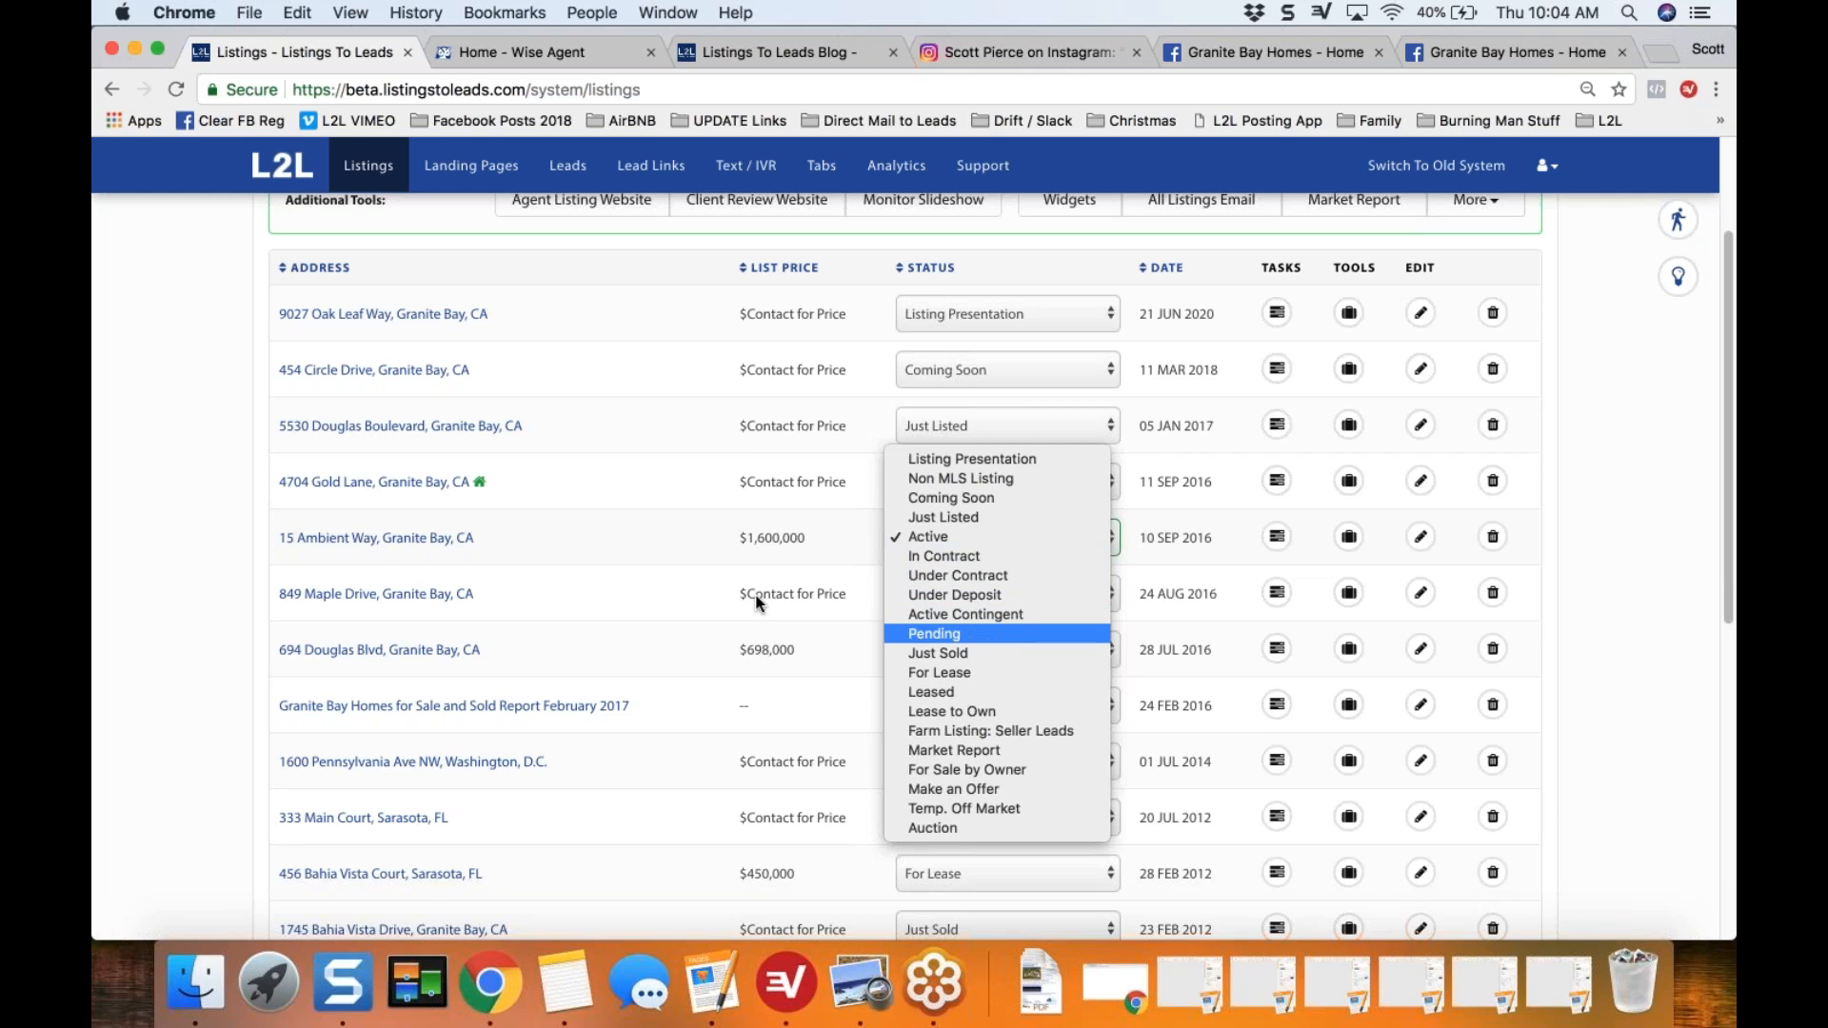
{"action": "left_click", "coordinate": [684, 581]}
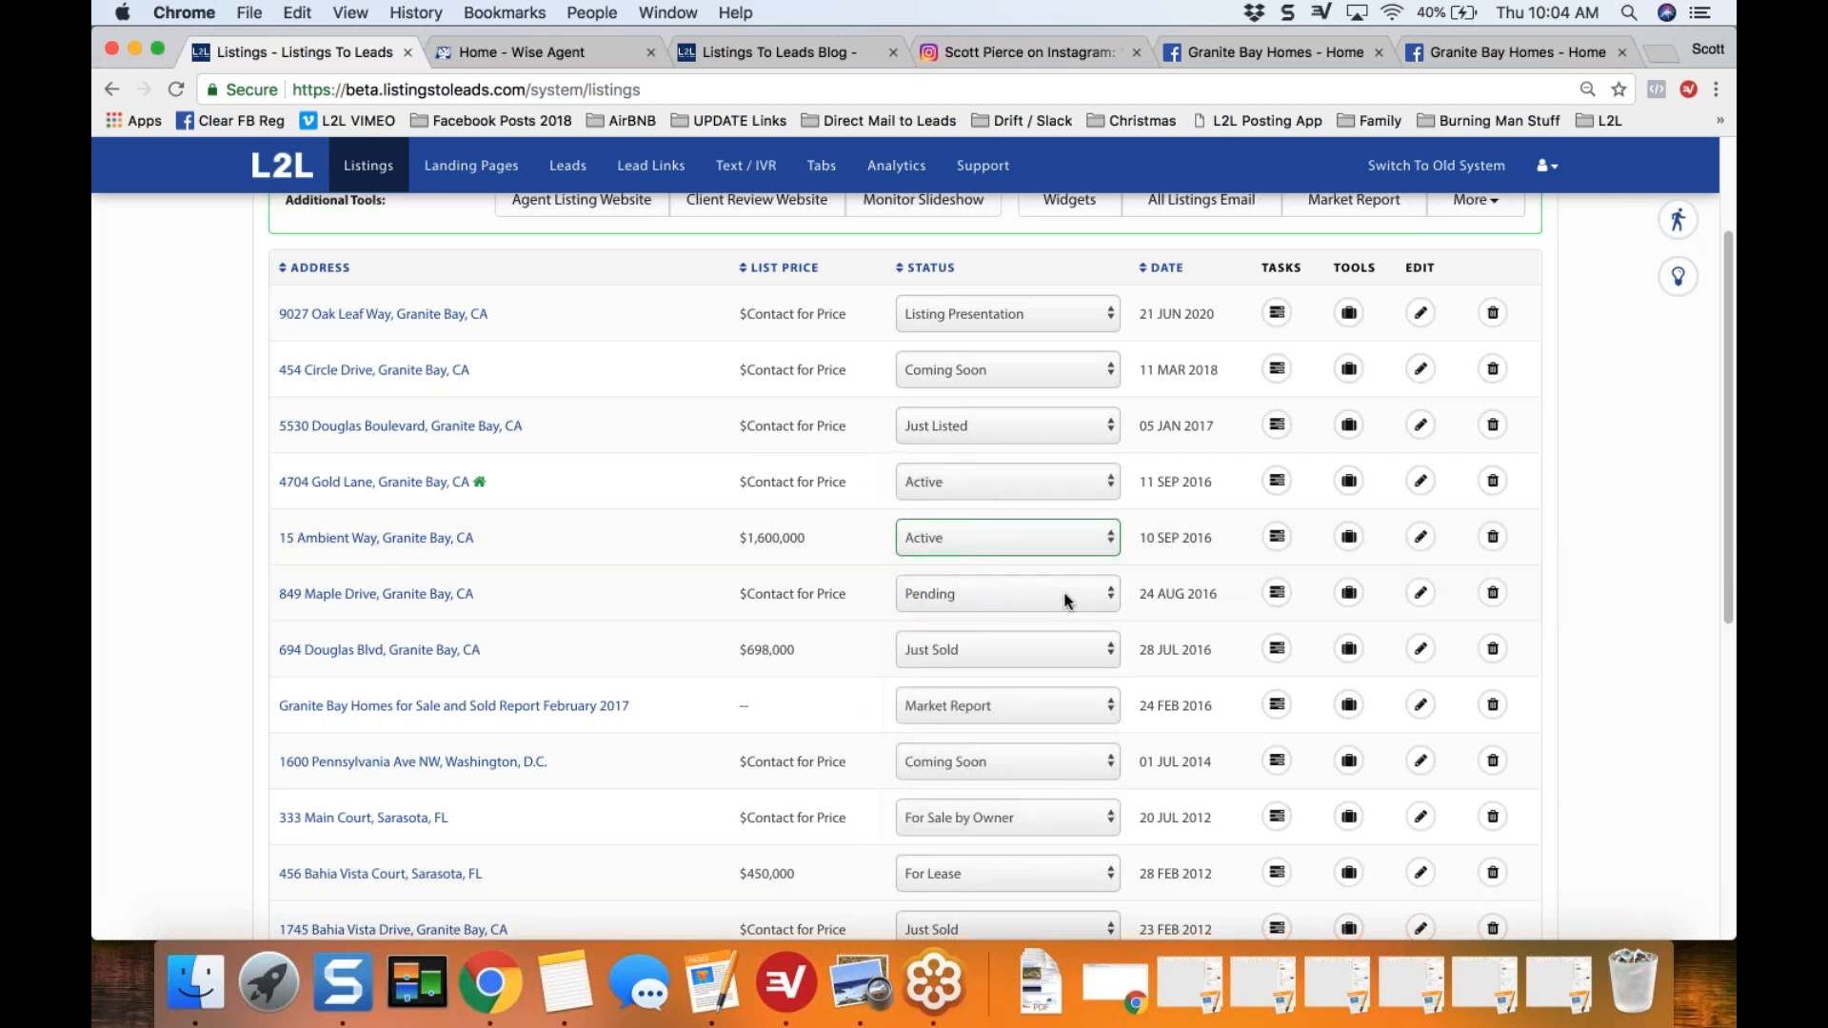
Step: Examine the status choices of the Pending listing, including the contract and deposit variants, without choosing a new one
{"action": "left_click", "coordinate": [1066, 600]}
{"action": "left_click", "coordinate": [1061, 598]}
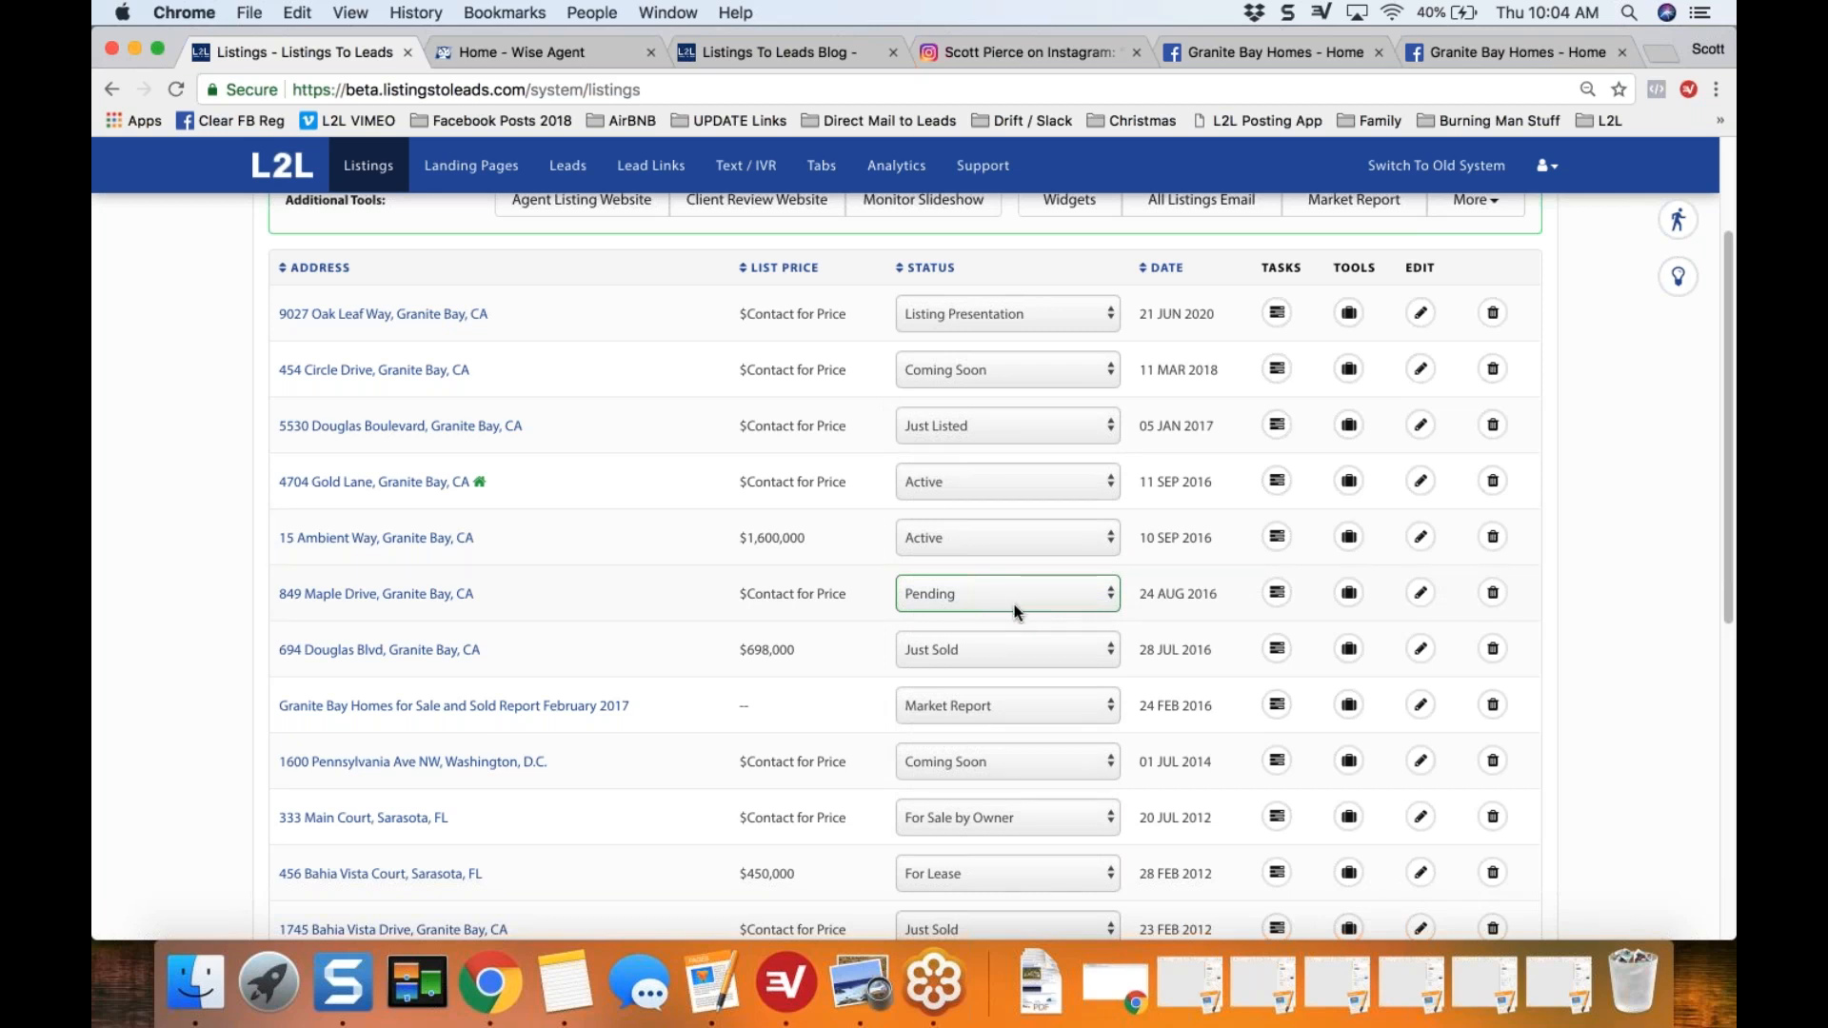
{"action": "left_click", "coordinate": [1181, 595]}
{"action": "left_click", "coordinate": [1108, 596]}
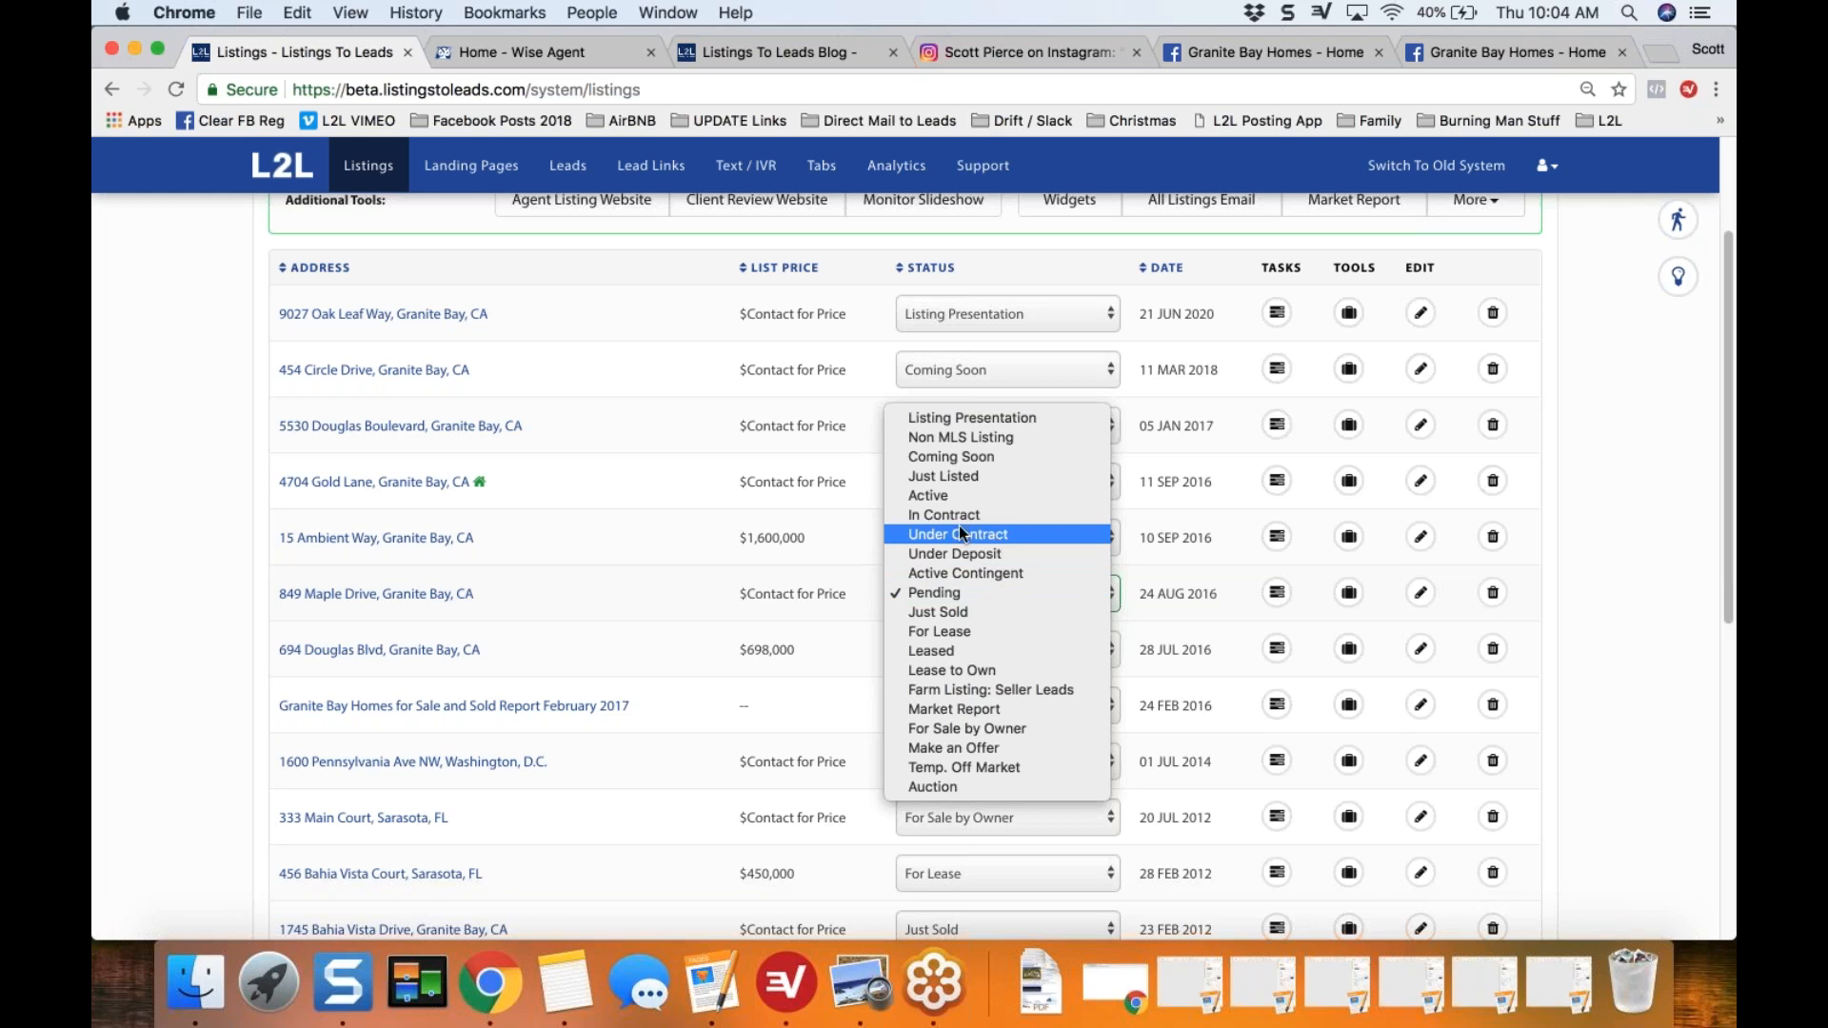
{"action": "left_click", "coordinate": [684, 520]}
{"action": "left_click", "coordinate": [655, 624]}
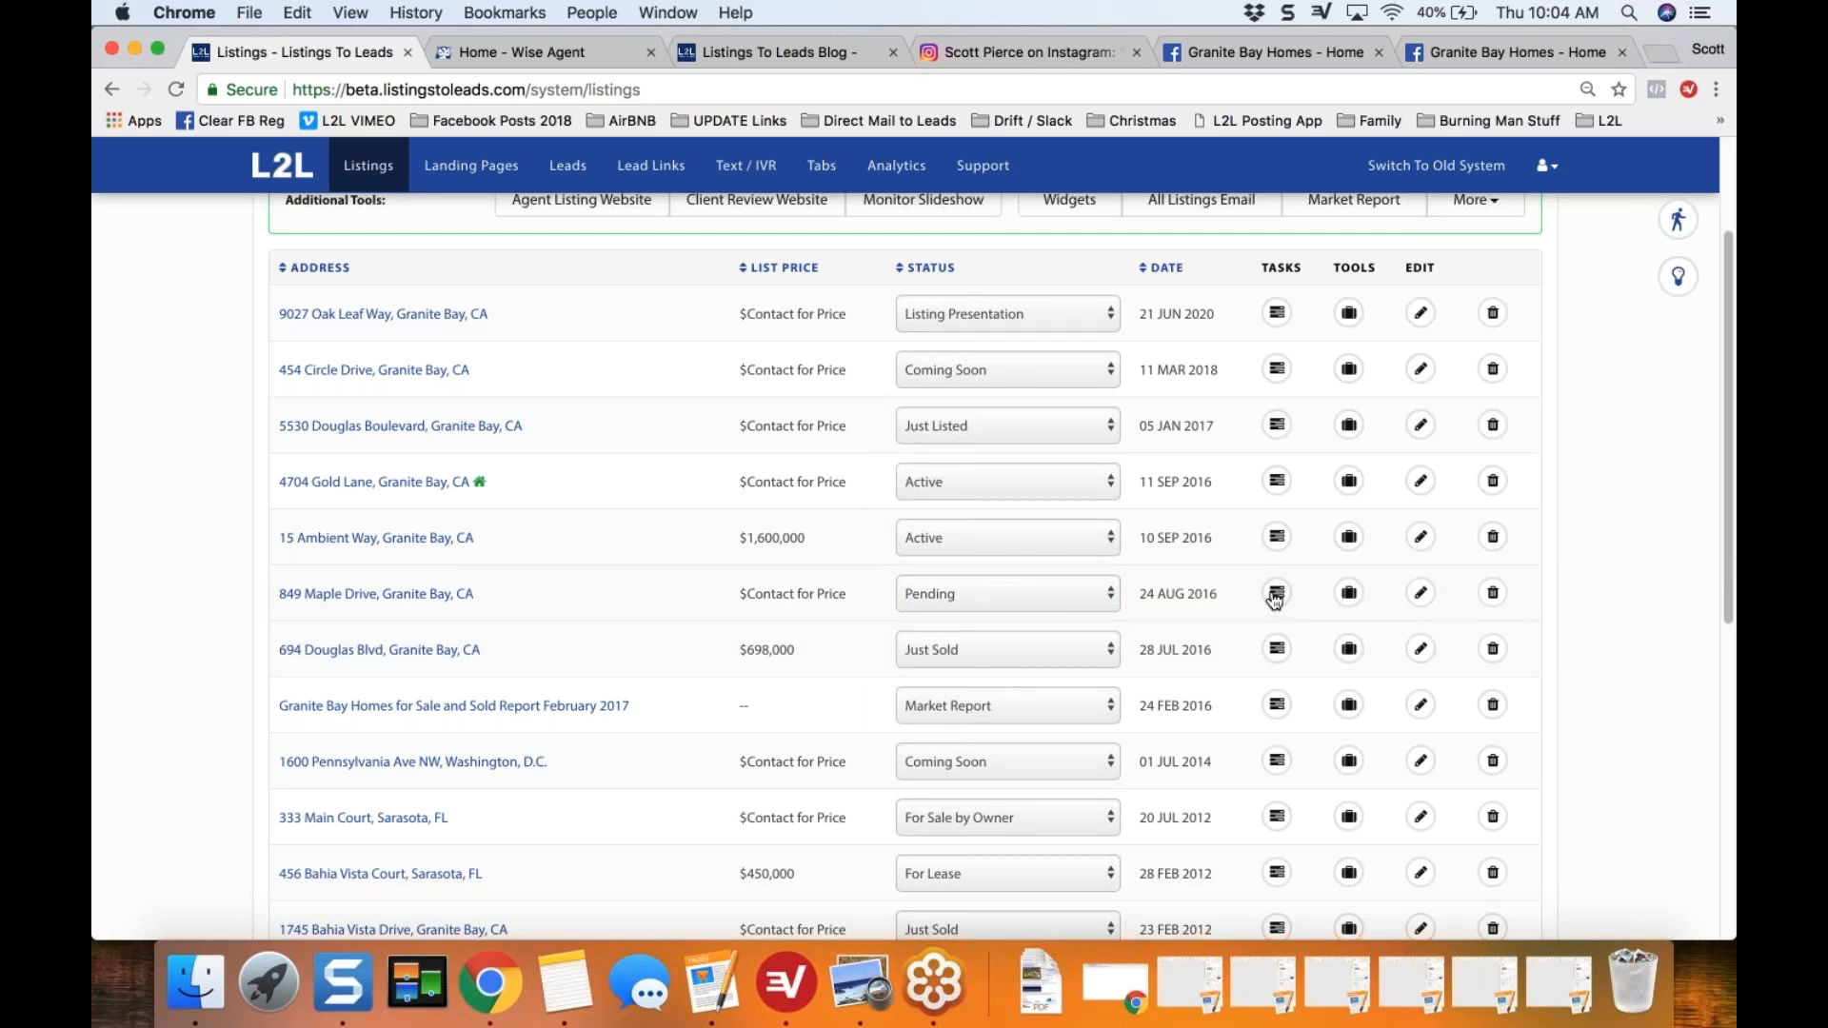
Step: Open the Pending Marketing & Lead Generation task checklist for the Pending listing
{"action": "left_click", "coordinate": [1277, 594]}
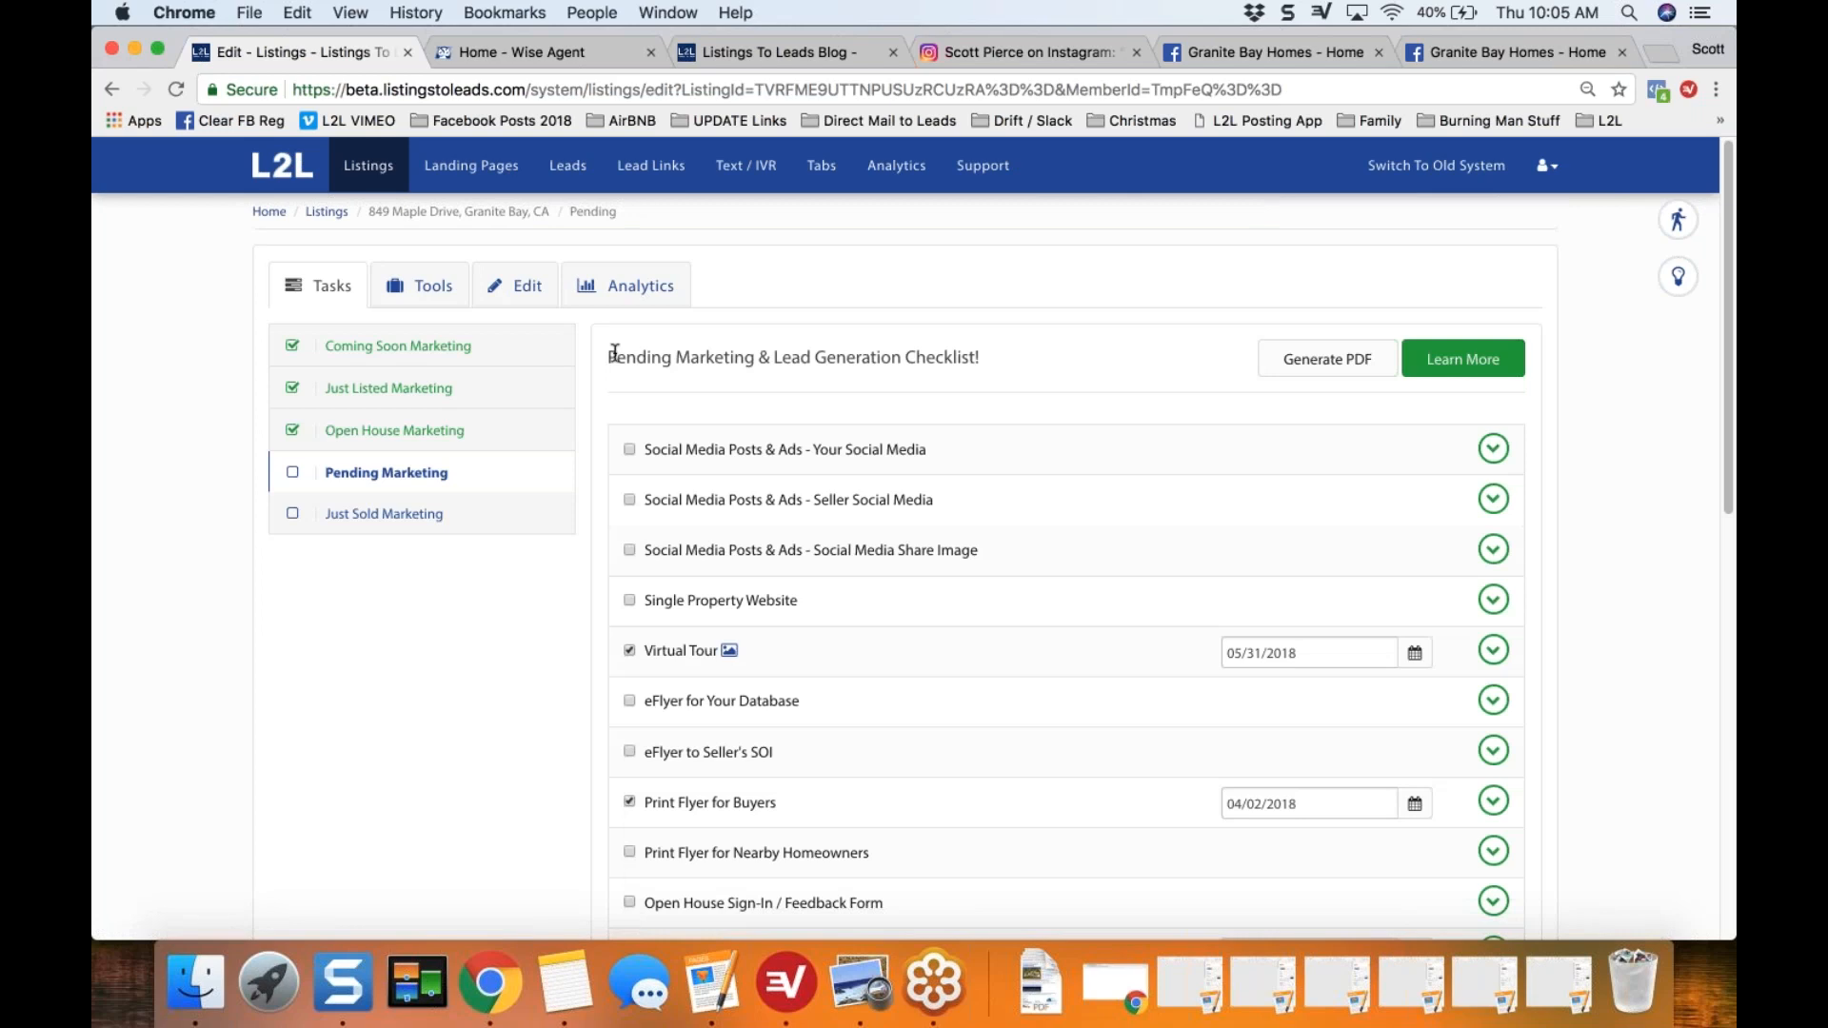
{"action": "left_click_drag", "start_coordinate": [608, 357], "coordinate": [1015, 372]}
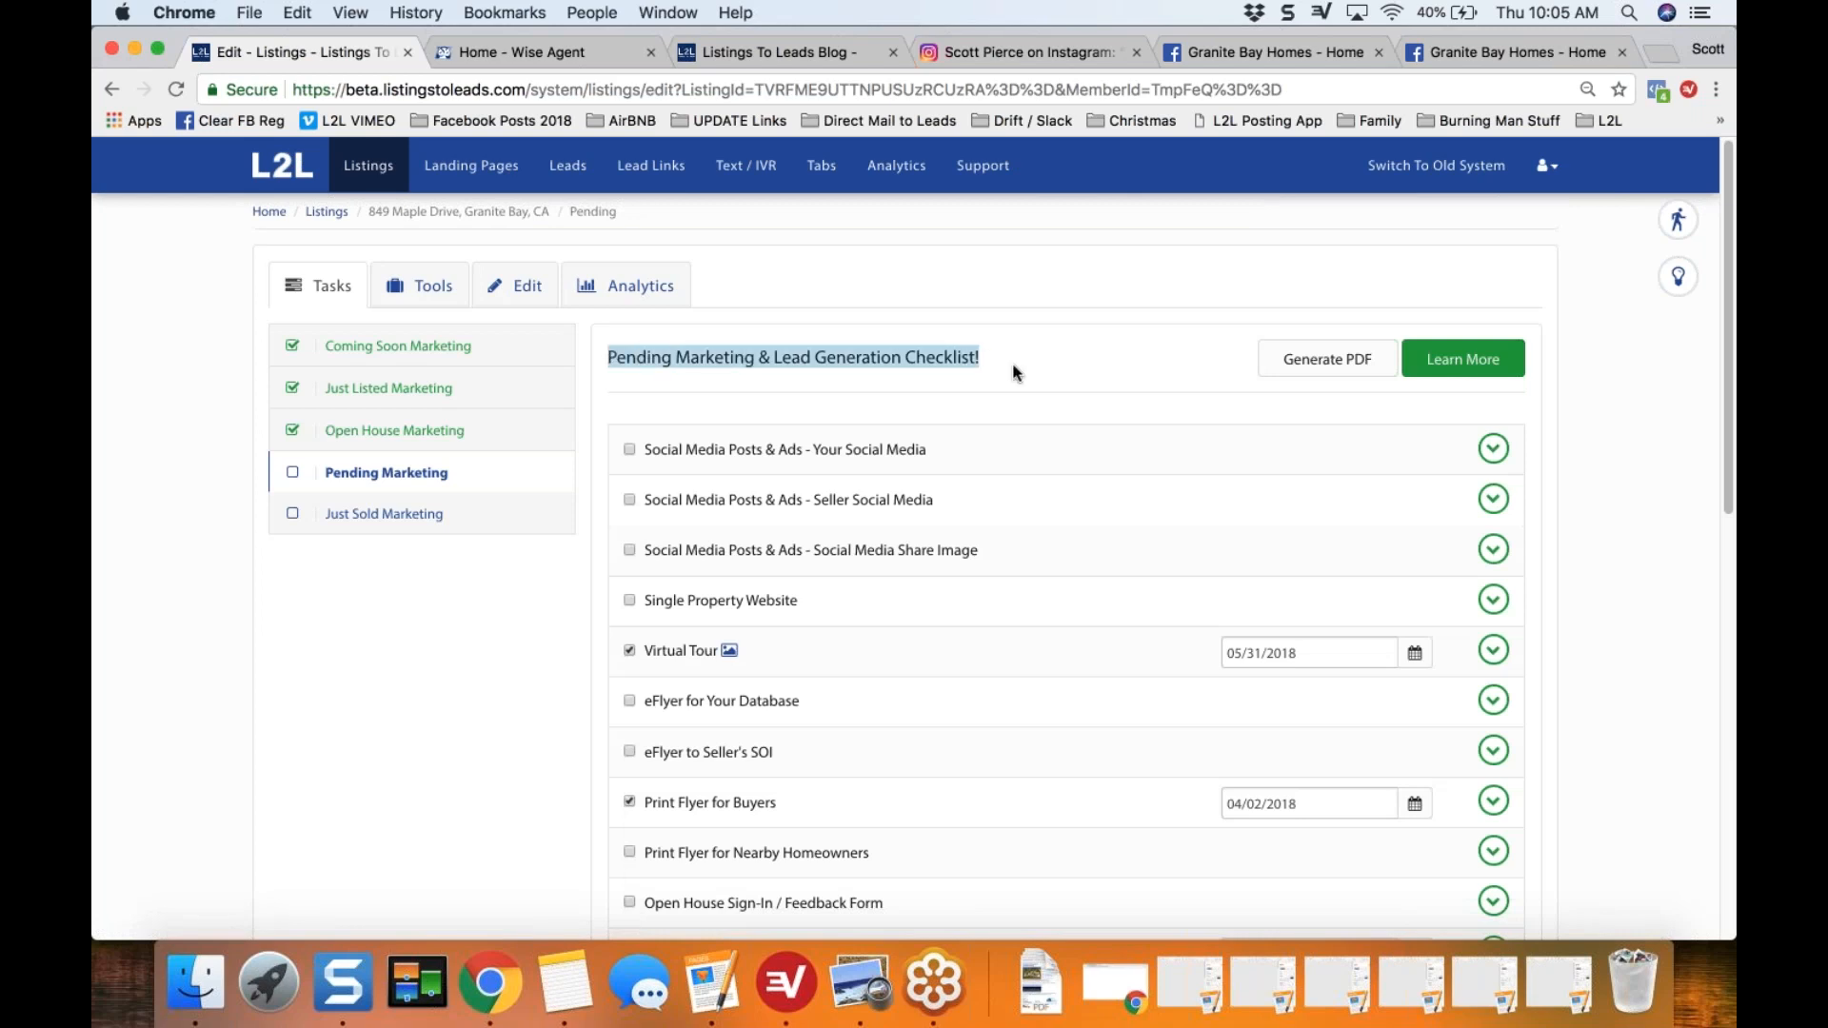
{"action": "left_click", "coordinate": [1599, 402]}
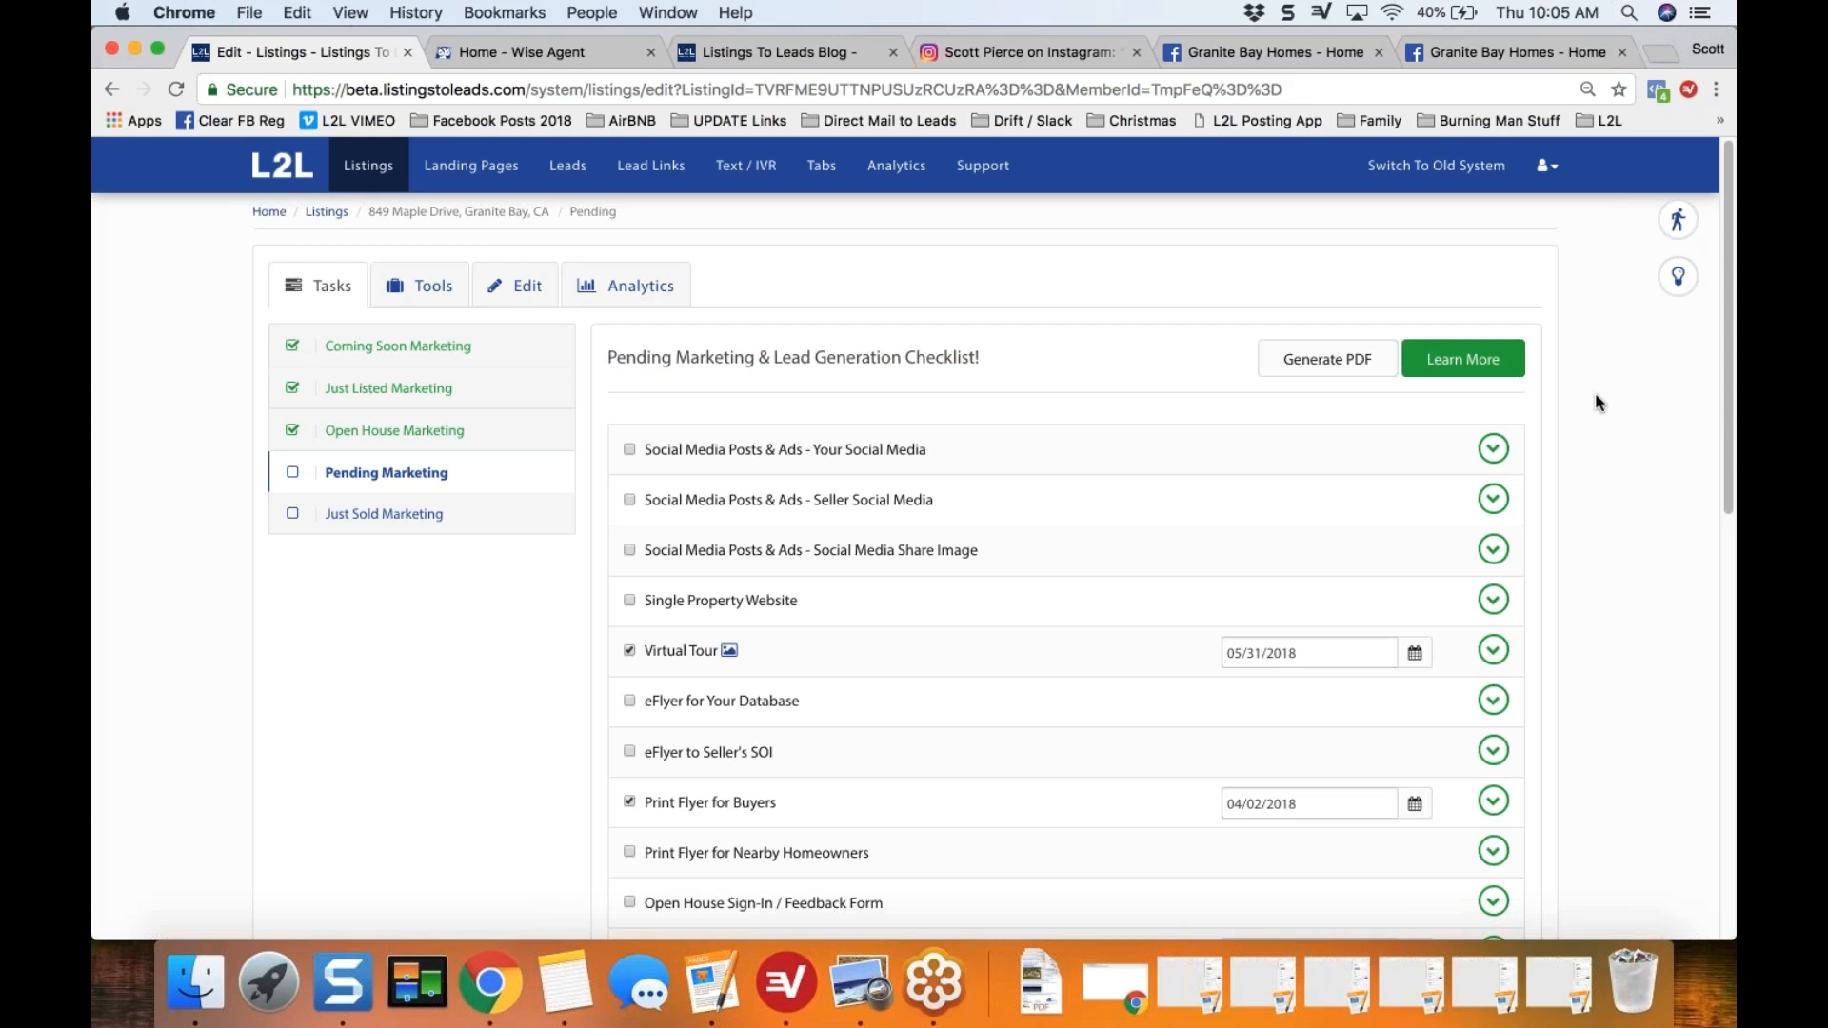
Step: Open the Pending Marketing & Lead Generation support article and examine its ordered list of training videos
{"action": "left_click", "coordinate": [1479, 364]}
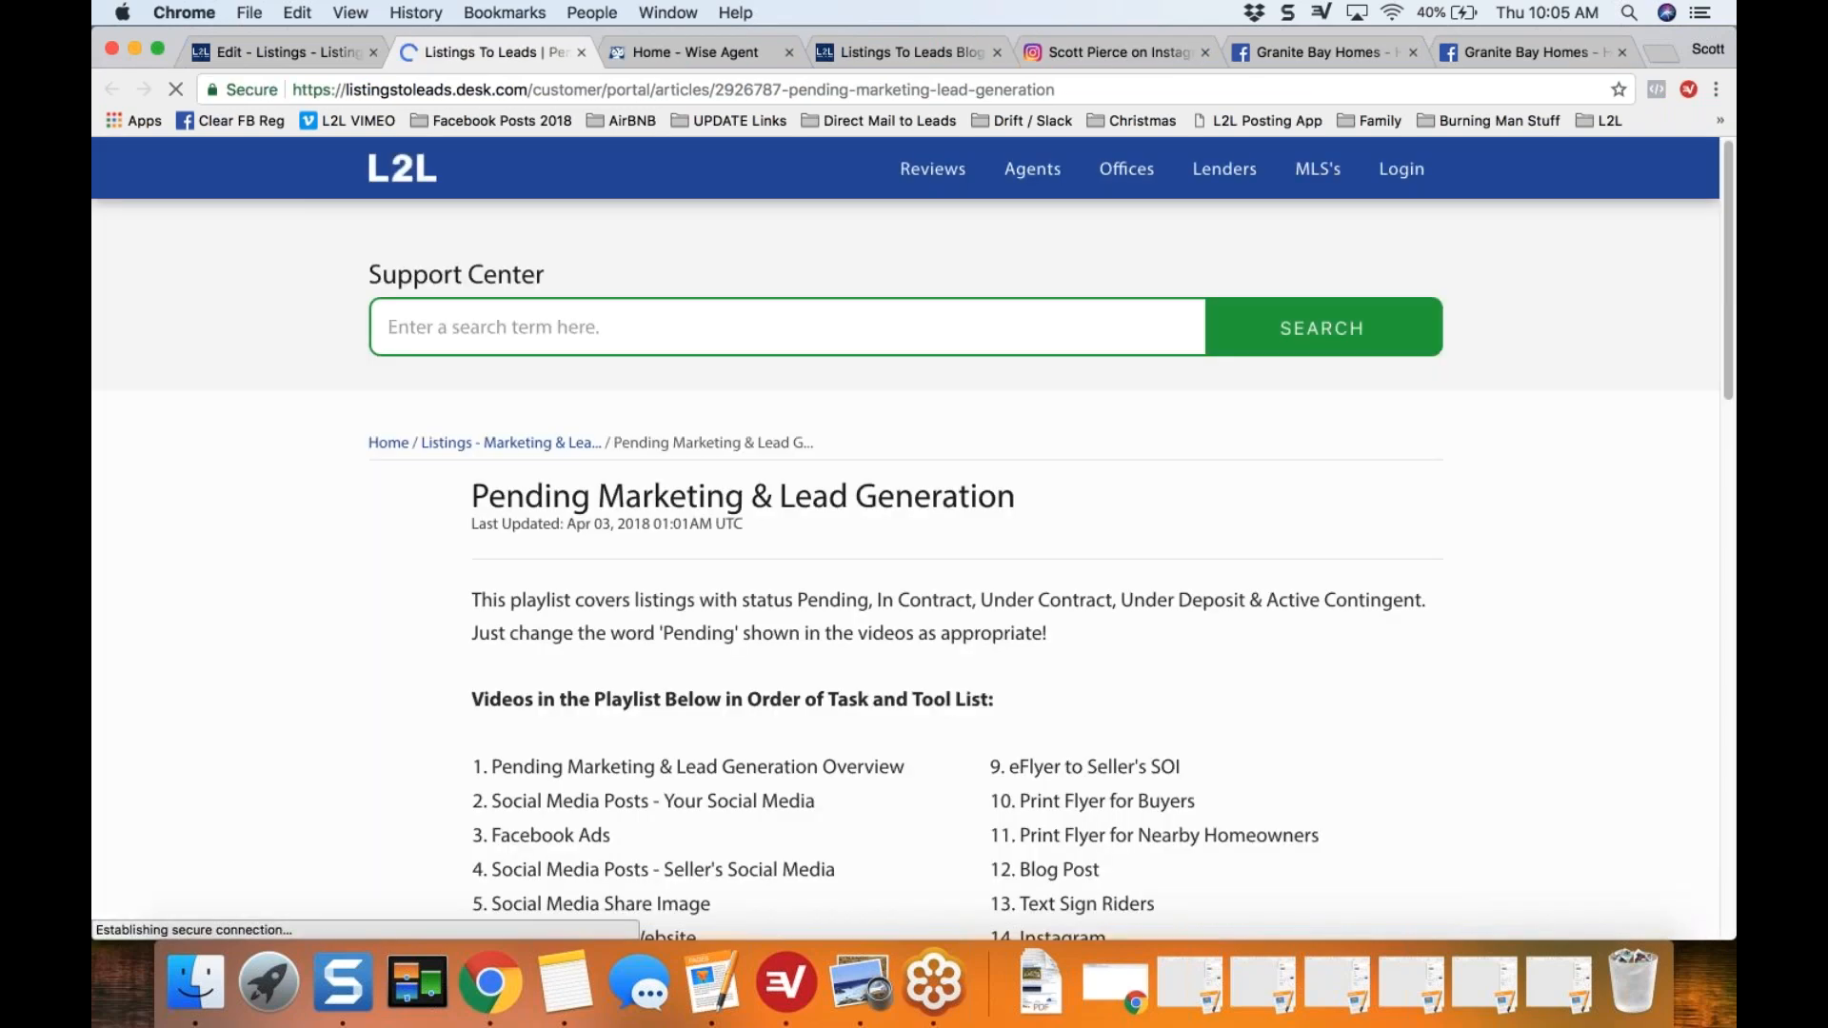
{"action": "scroll", "coordinate": [913, 562], "scroll_direction": "down", "scroll_amount": 5}
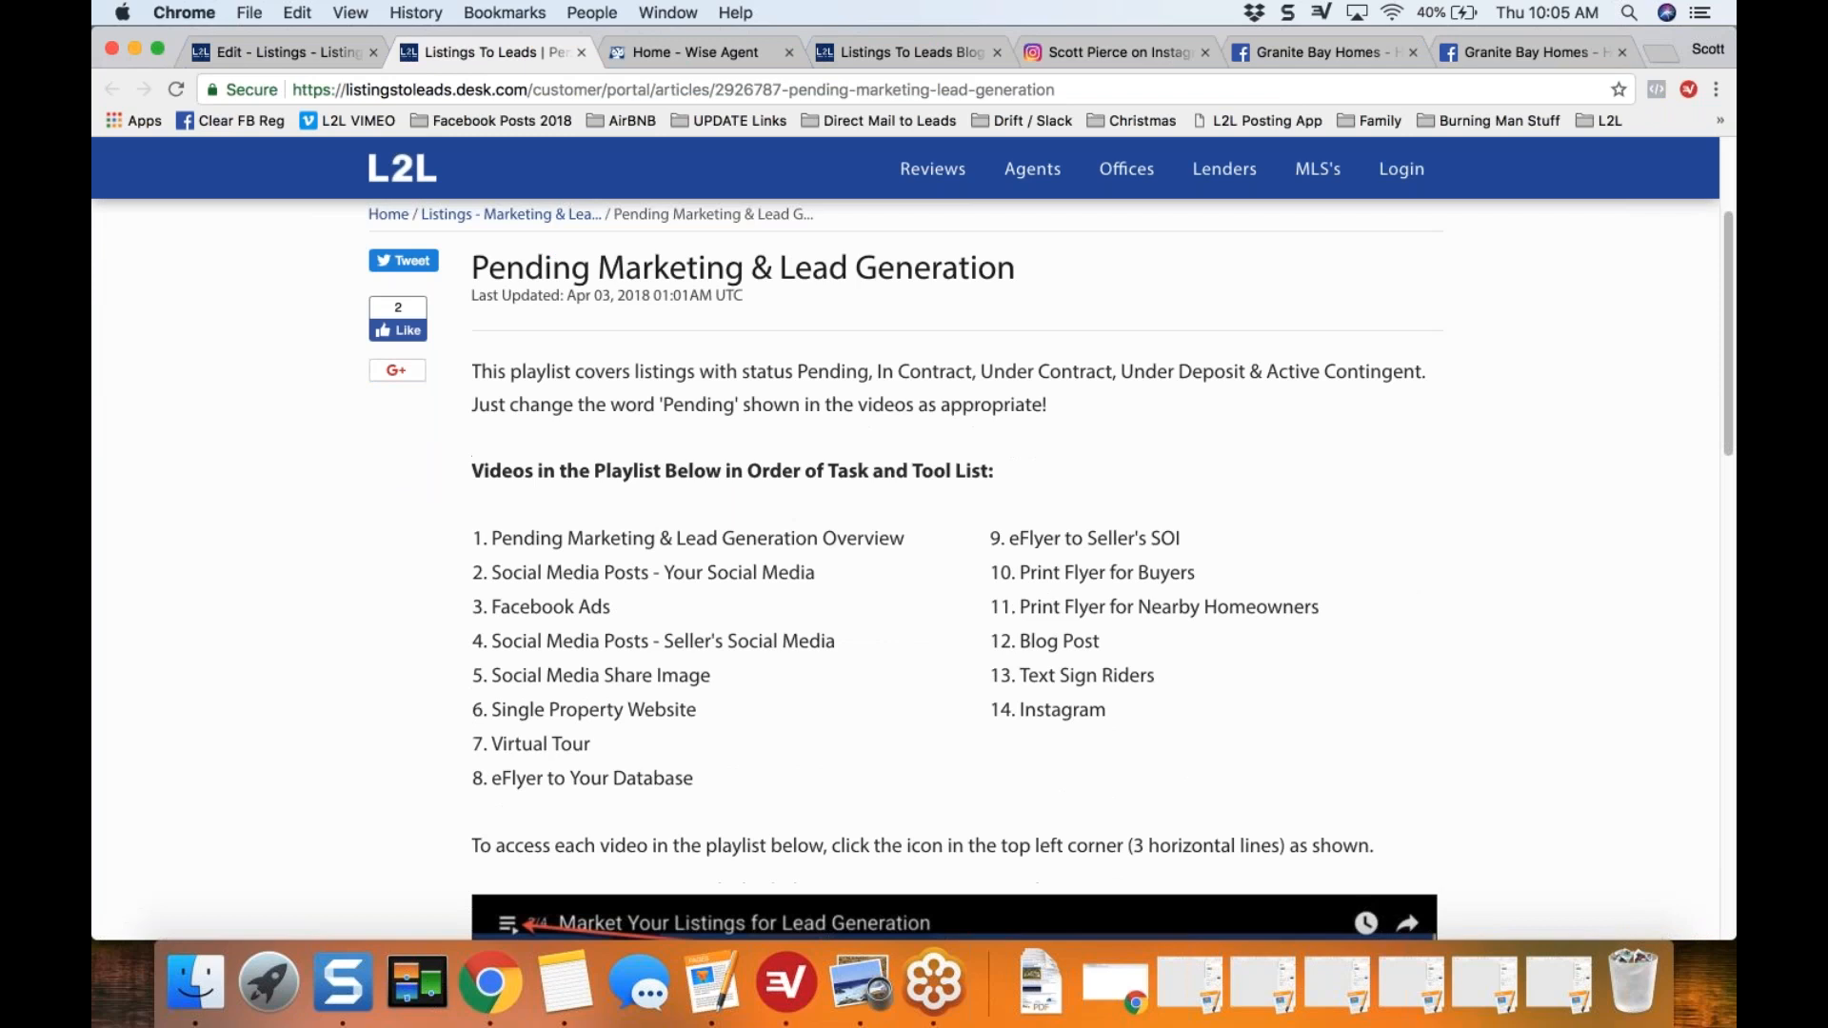
{"action": "left_click_drag", "start_coordinate": [491, 536], "coordinate": [880, 534]}
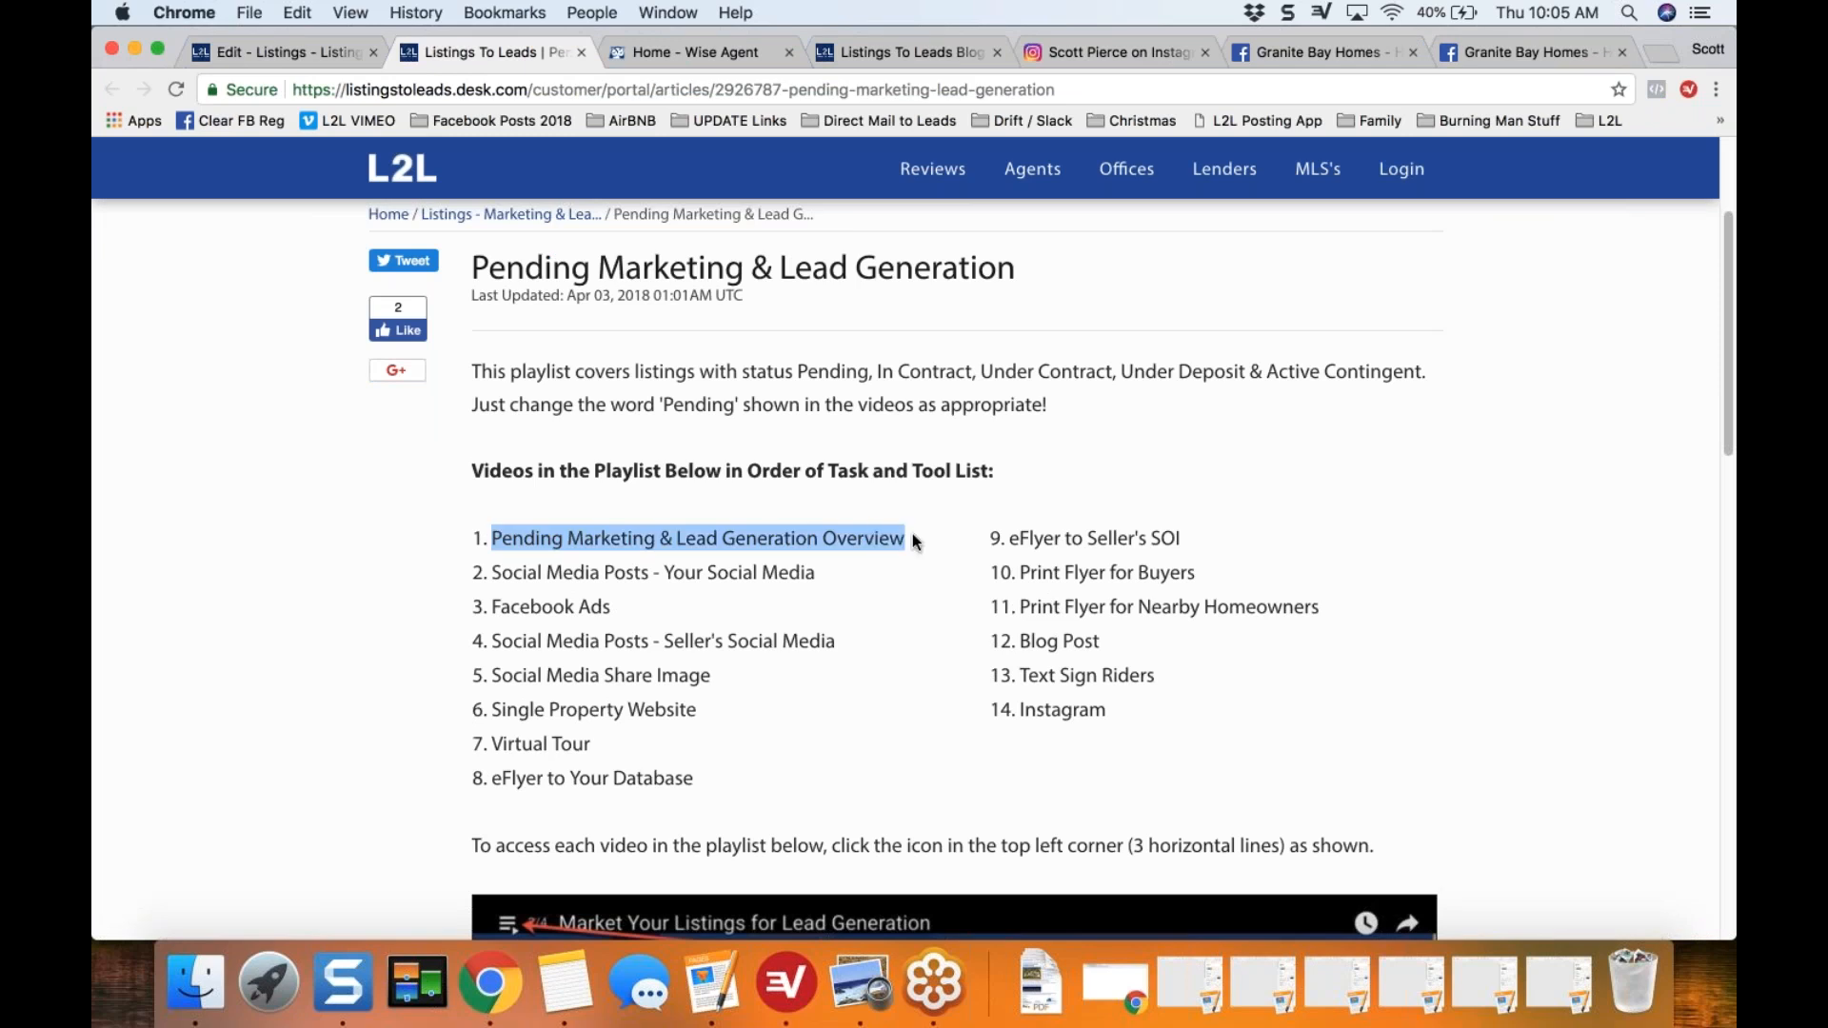
{"action": "left_click_drag", "start_coordinate": [491, 574], "coordinate": [801, 578]}
{"action": "left_click", "coordinate": [495, 607]}
{"action": "left_click_drag", "start_coordinate": [492, 608], "coordinate": [829, 644]}
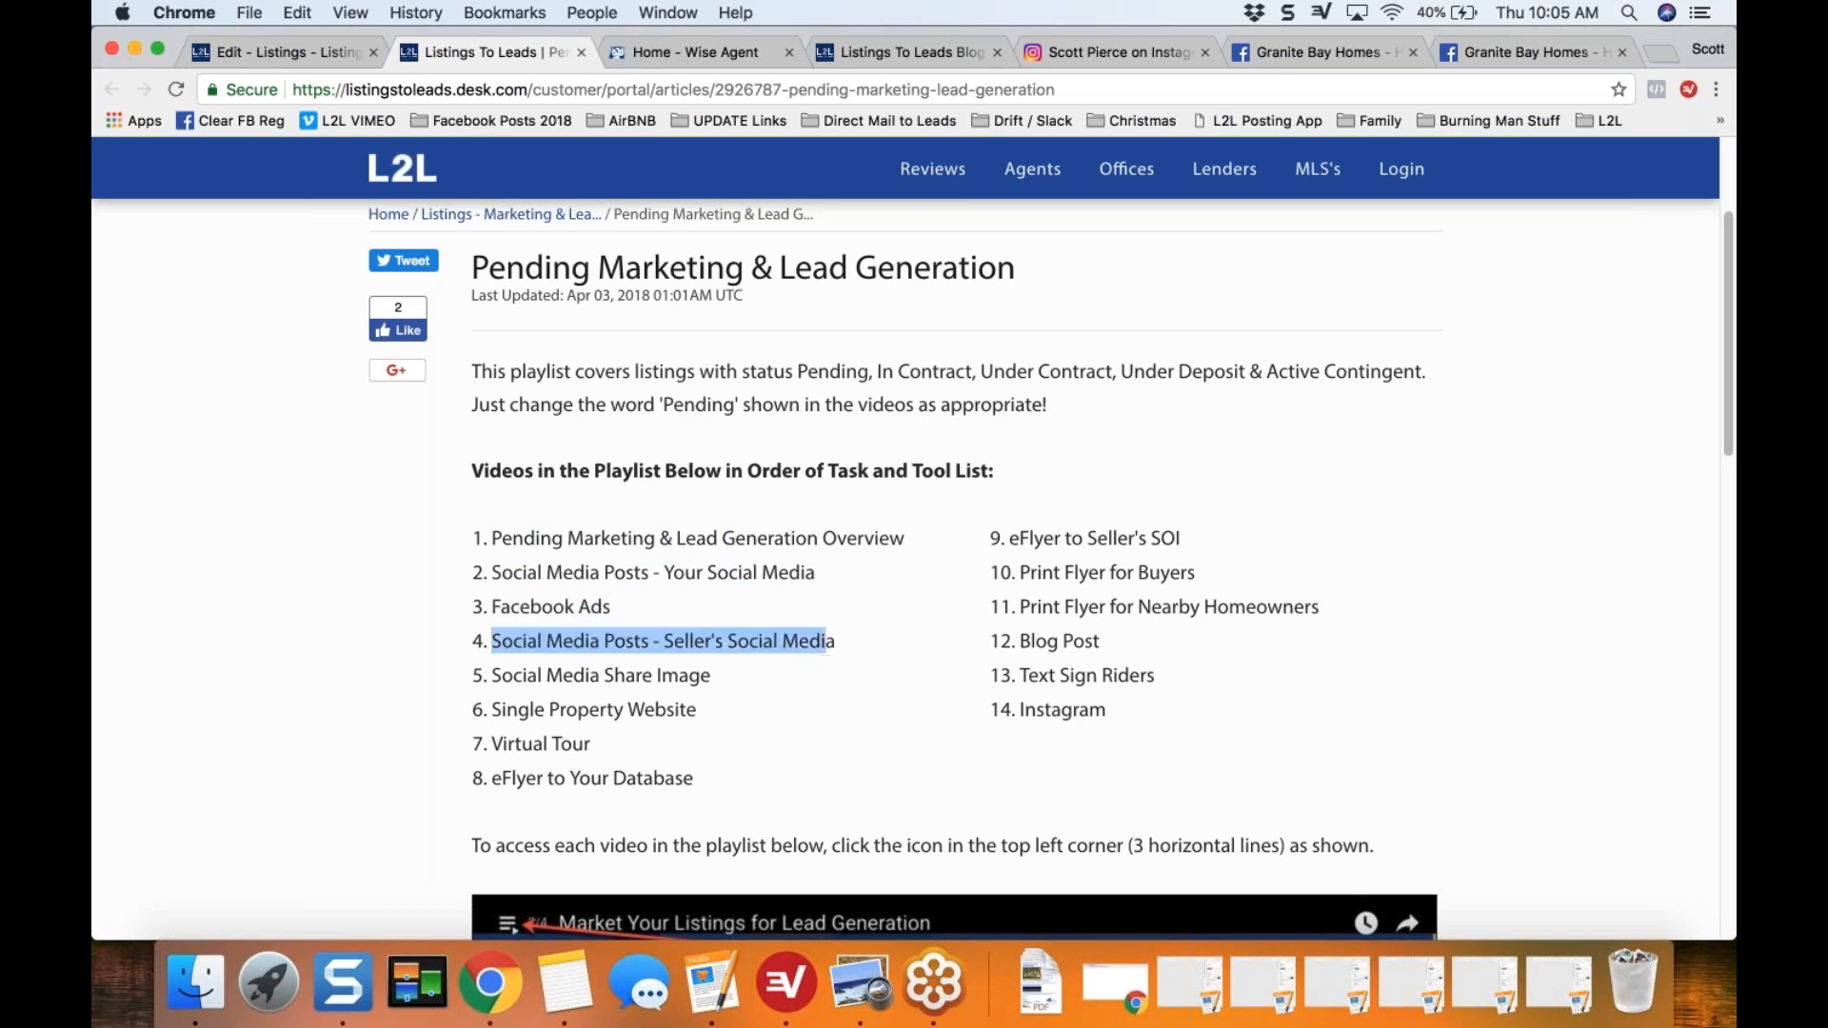
{"action": "left_click", "coordinate": [989, 560]}
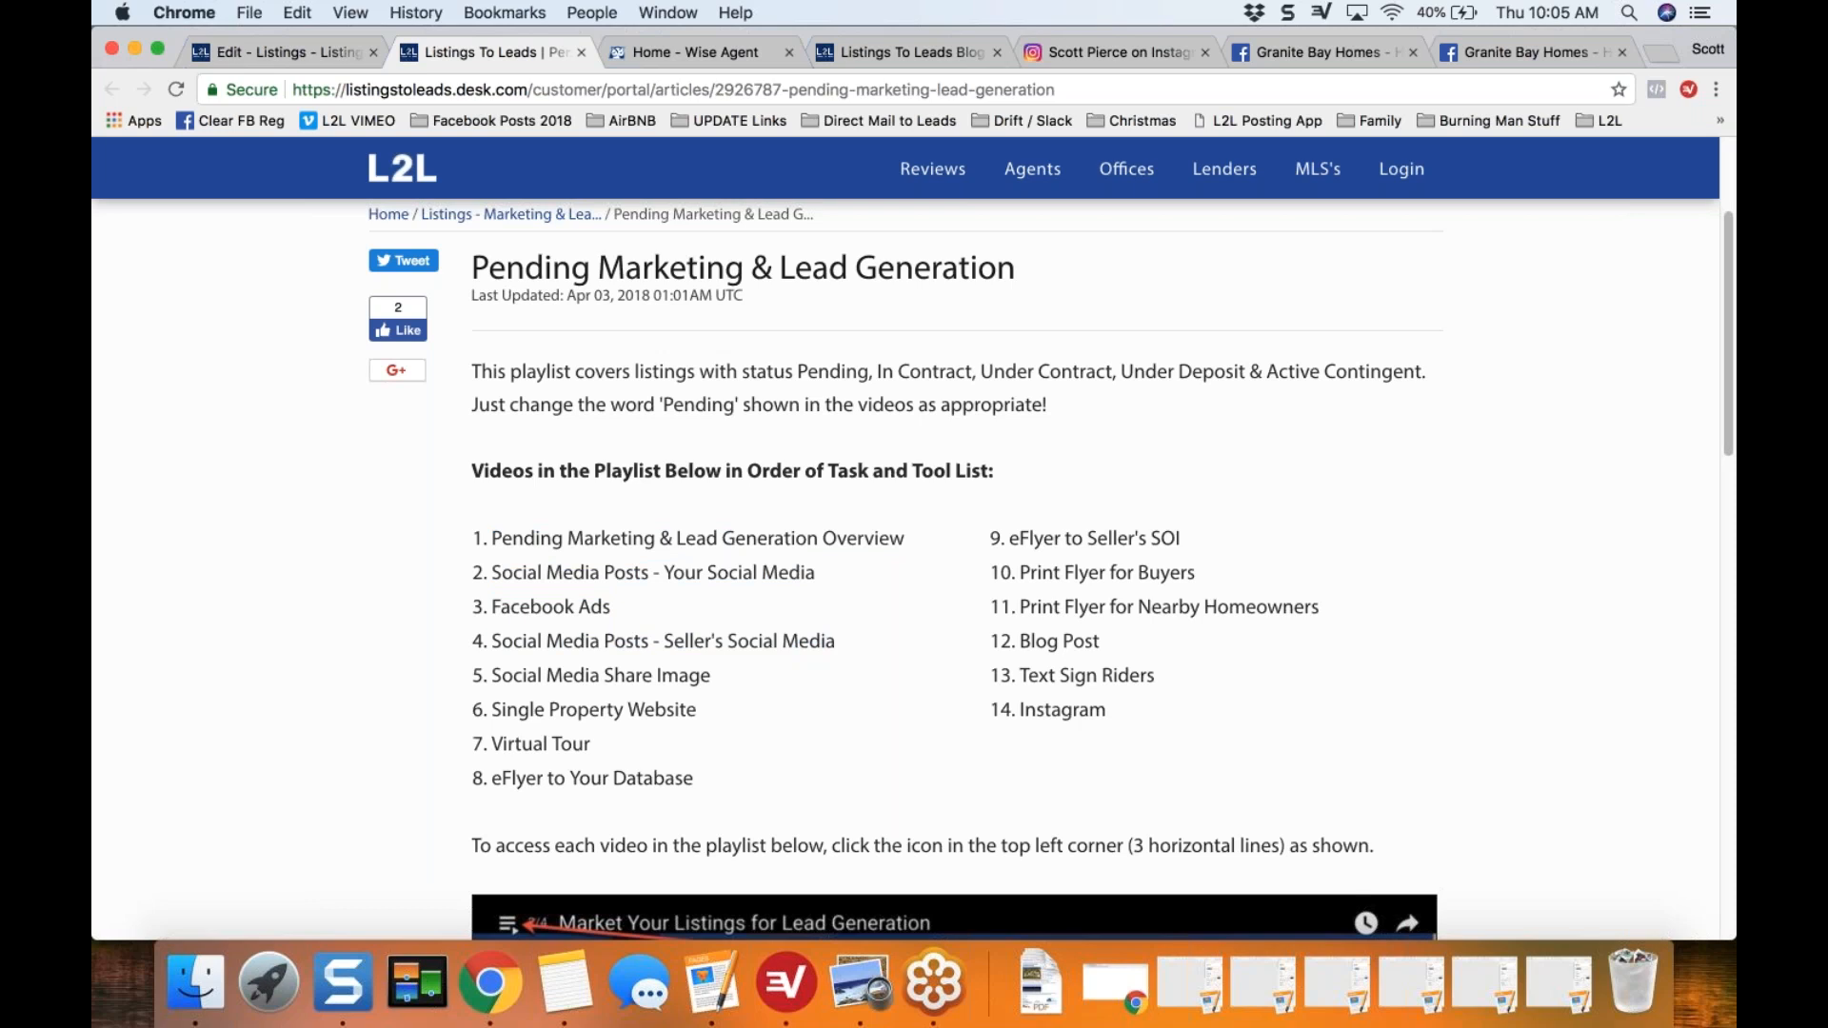
{"action": "left_click_drag", "start_coordinate": [1021, 572], "coordinate": [1196, 572]}
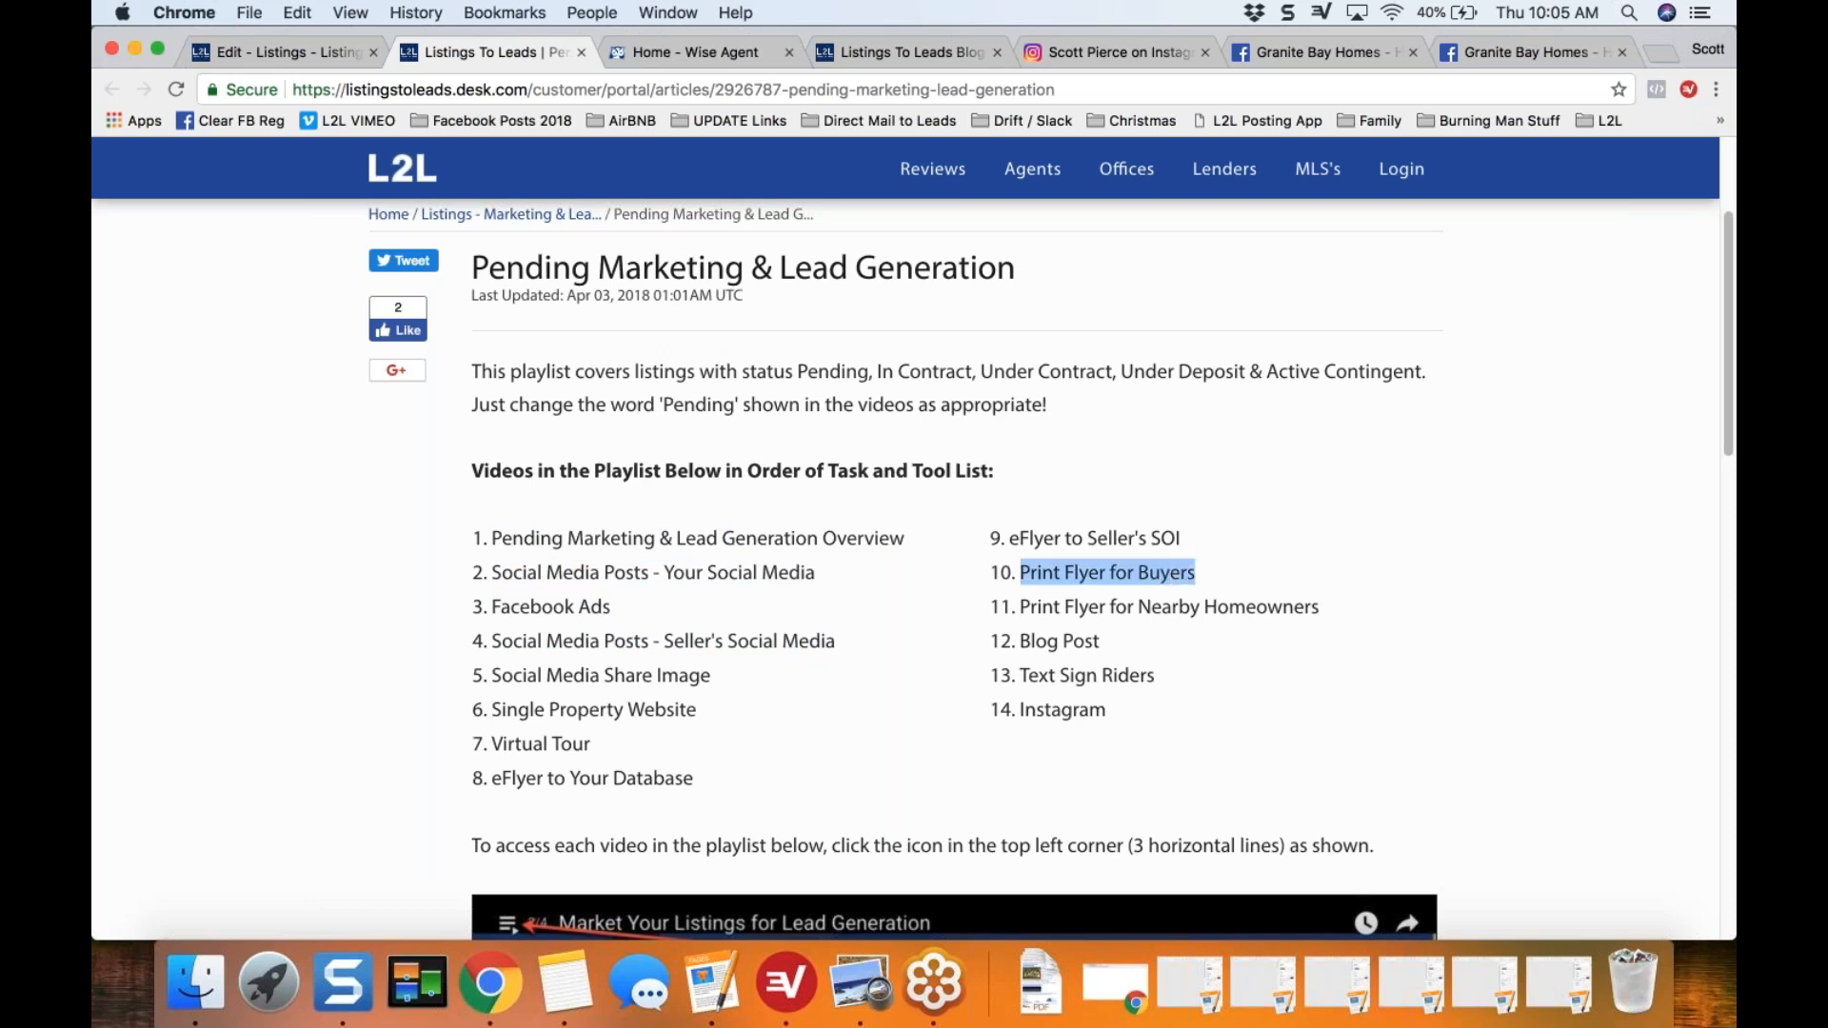
{"action": "left_click", "coordinate": [1021, 610]}
{"action": "left_click_drag", "start_coordinate": [1021, 610], "coordinate": [1295, 608]}
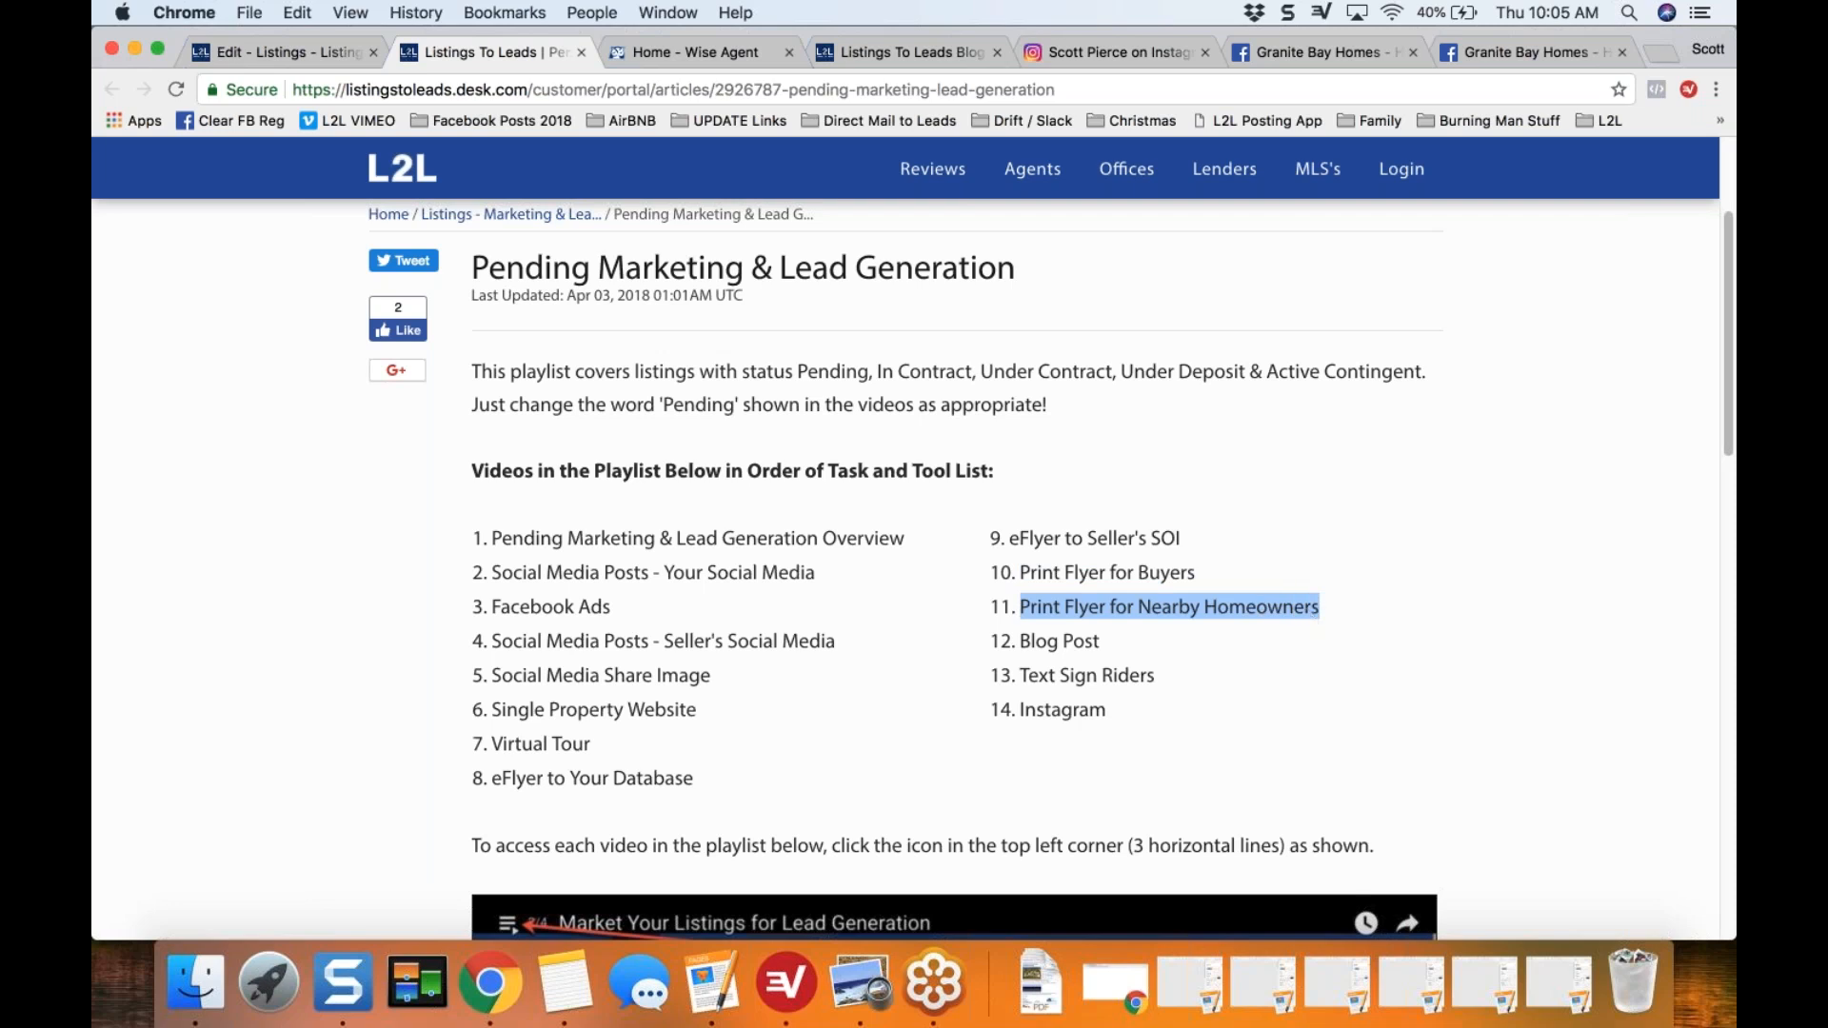
{"action": "left_click", "coordinate": [1141, 621]}
Step: Open the embedded Pending Marketing & Lead Generation video playlist and look through its entries down to the last video
{"action": "scroll", "coordinate": [1050, 572], "scroll_direction": "down", "scroll_amount": 1}
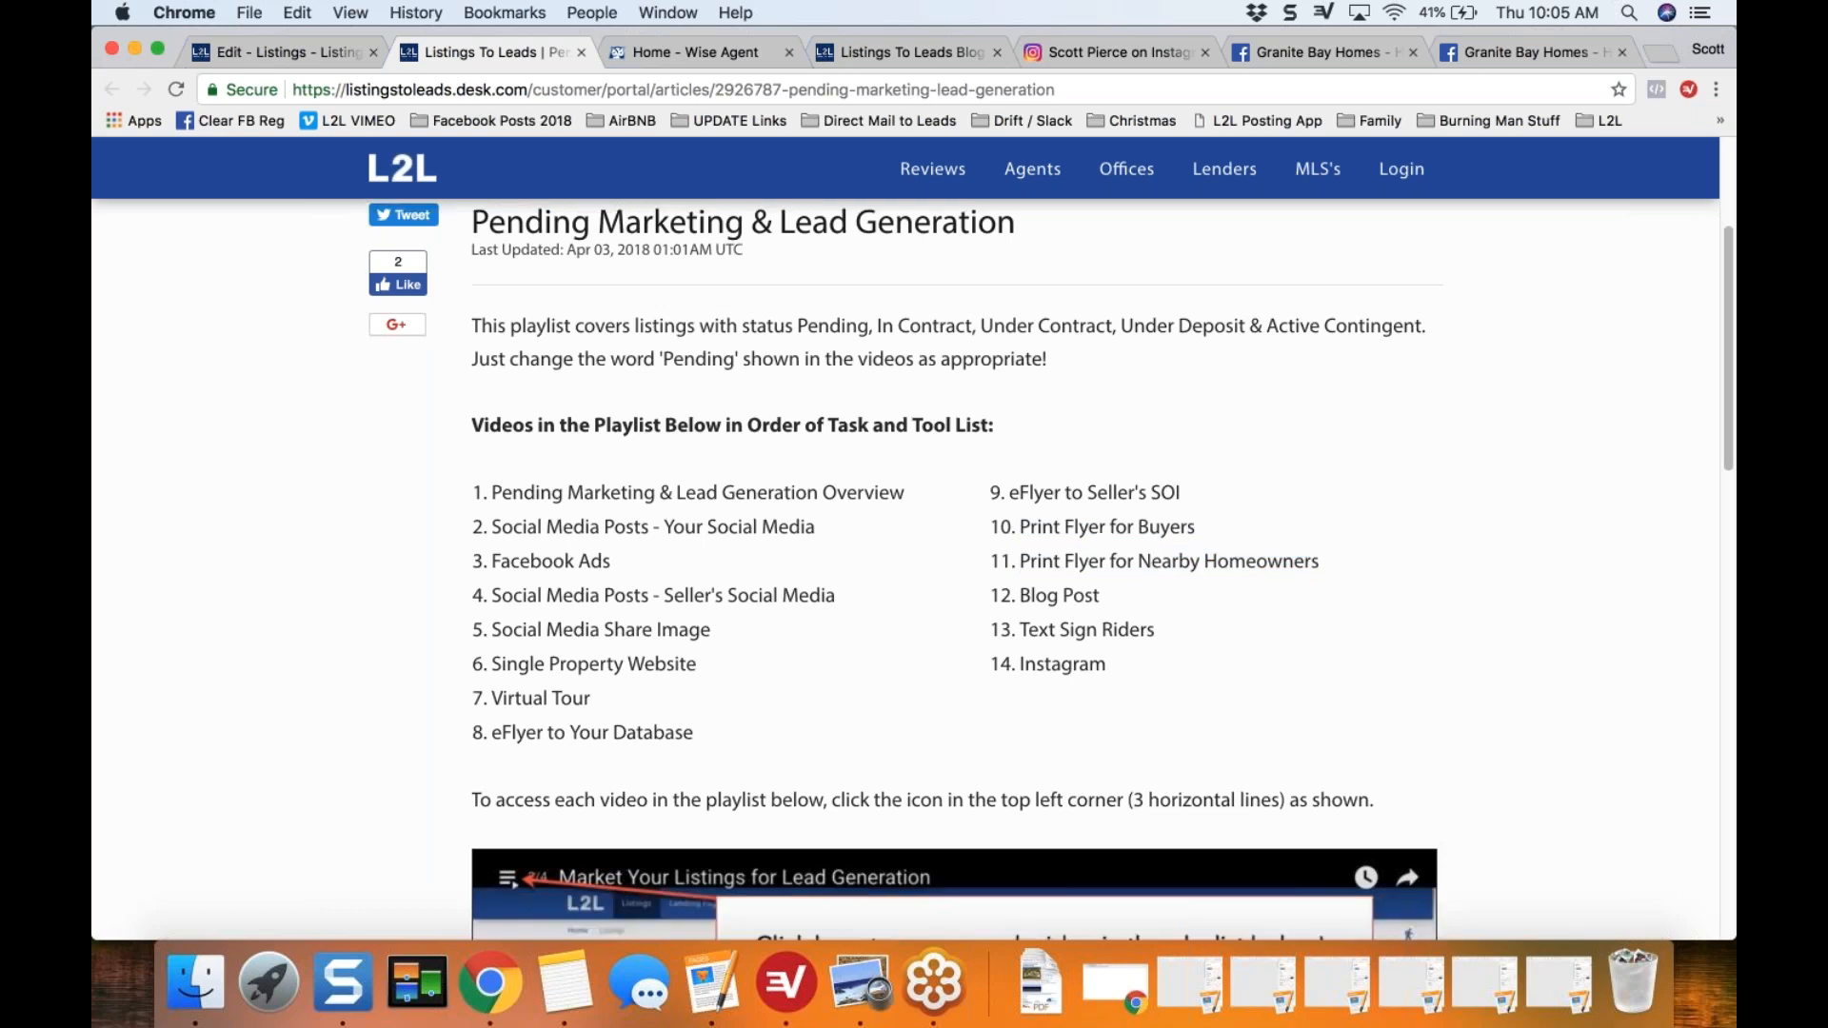
{"action": "scroll", "coordinate": [832, 648], "scroll_direction": "down", "scroll_amount": 1}
{"action": "scroll", "coordinate": [832, 648], "scroll_direction": "down", "scroll_amount": 2}
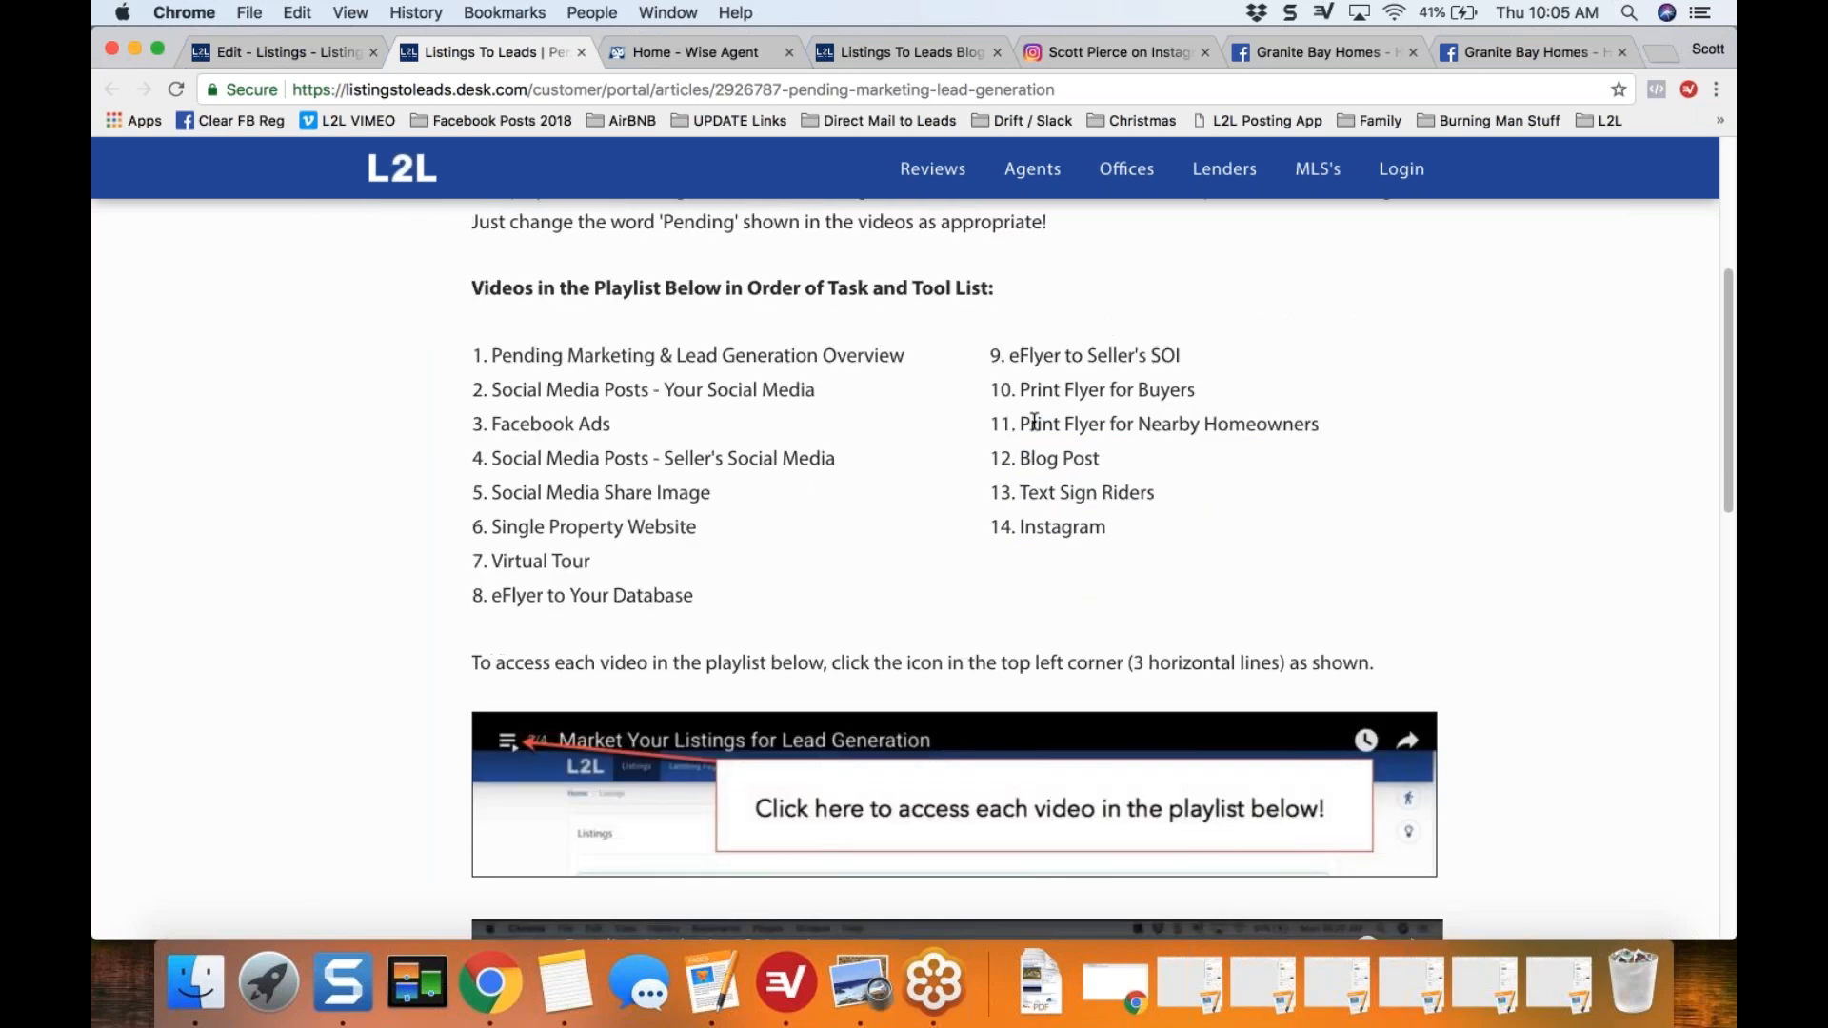
{"action": "scroll", "coordinate": [882, 450], "scroll_direction": "down", "scroll_amount": 1}
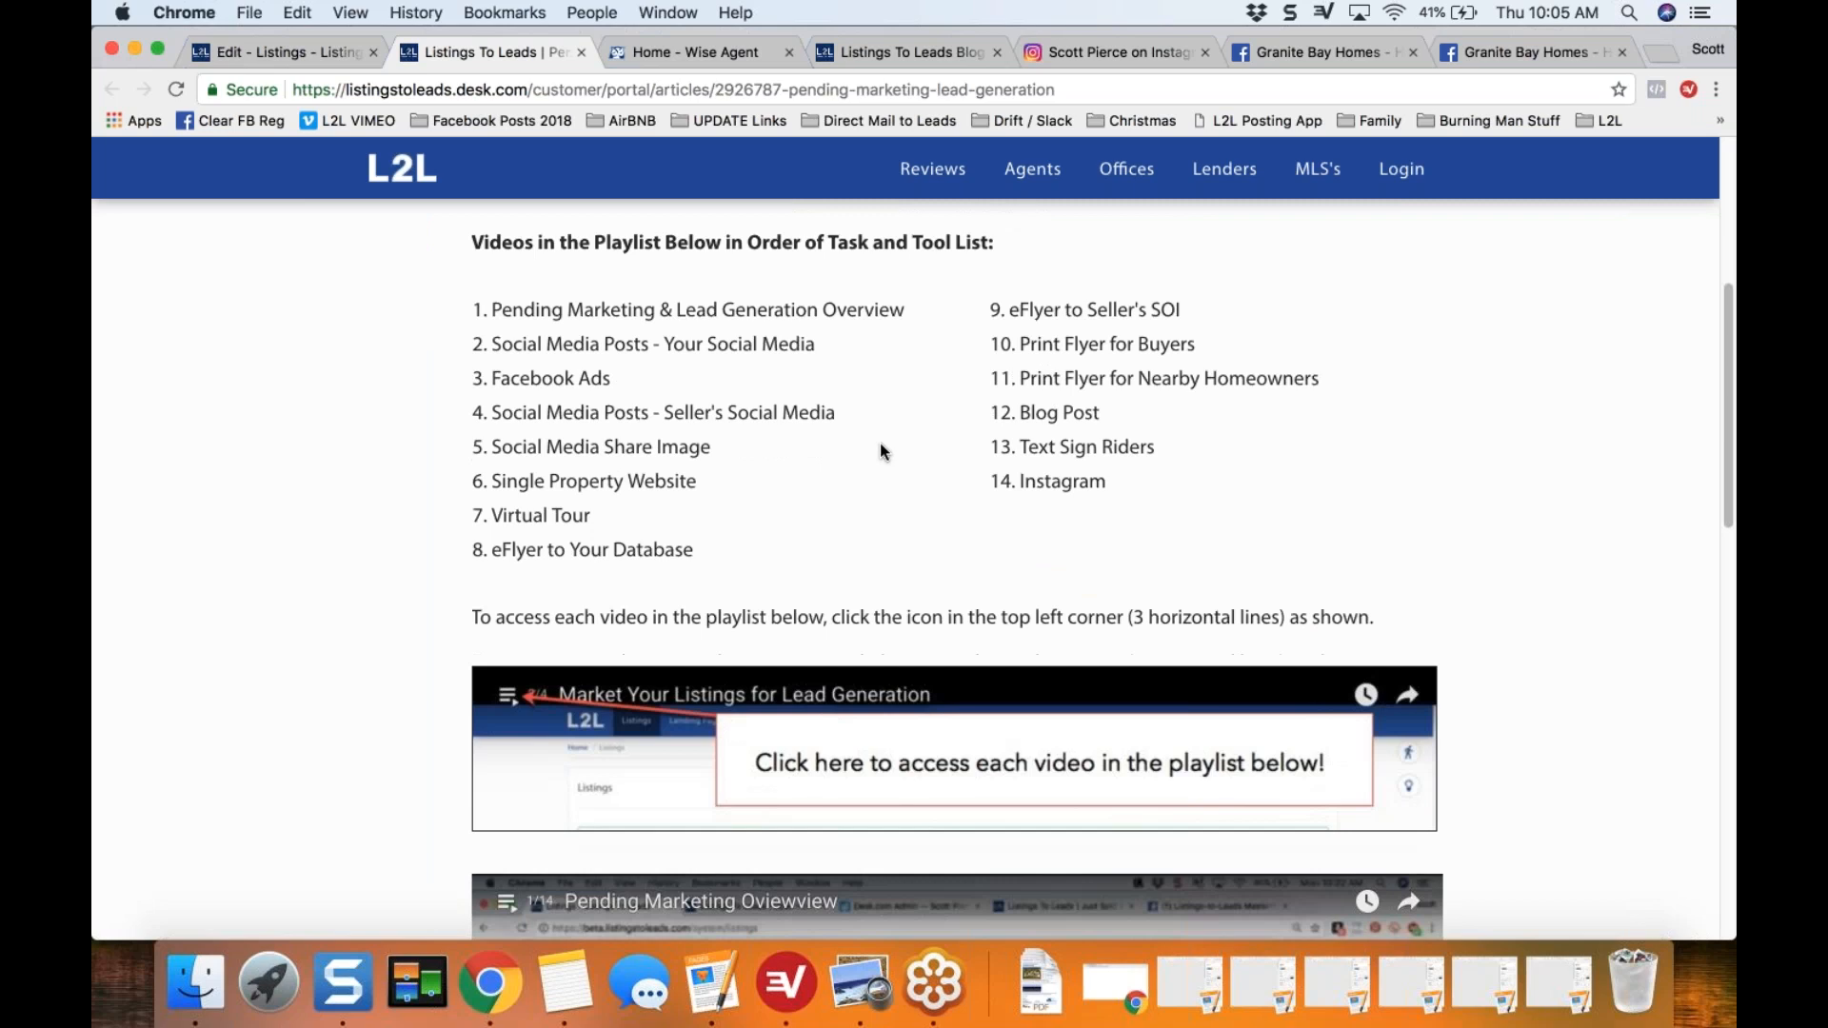
{"action": "scroll", "coordinate": [646, 482], "scroll_direction": "down", "scroll_amount": 2}
{"action": "scroll", "coordinate": [647, 482], "scroll_direction": "down", "scroll_amount": 6}
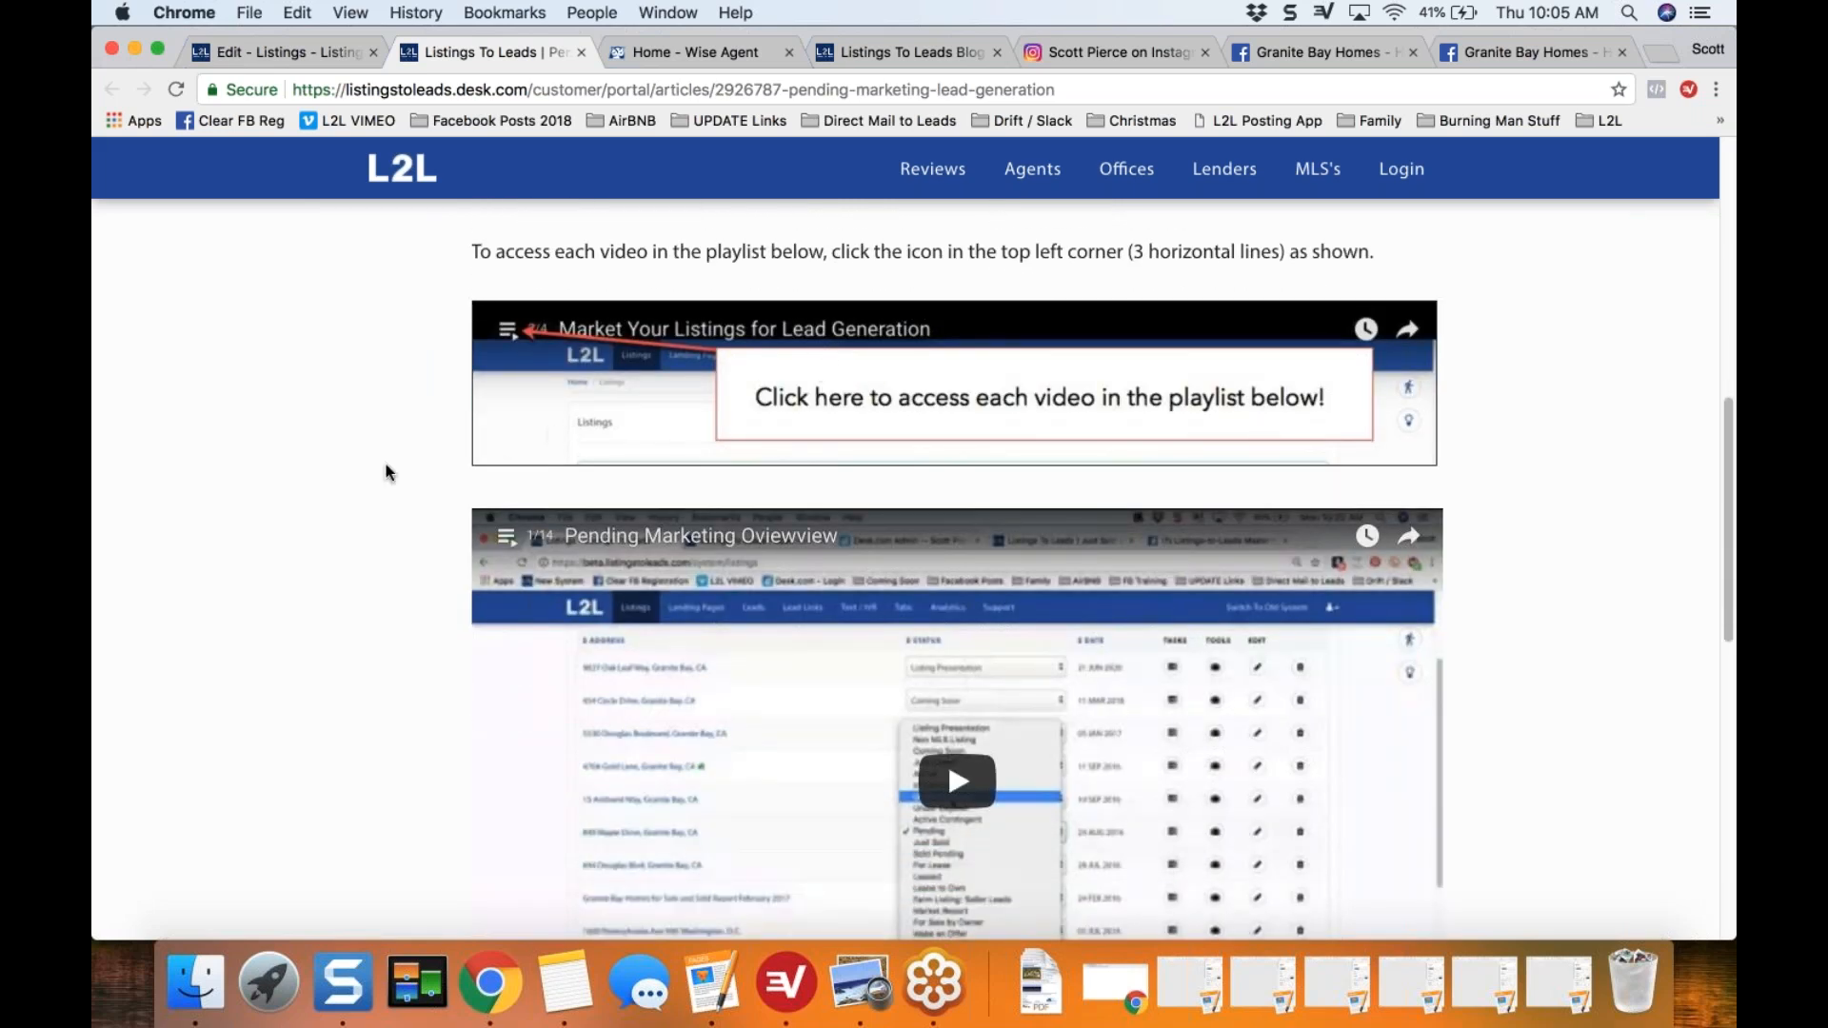
{"action": "scroll", "coordinate": [385, 472], "scroll_direction": "down", "scroll_amount": 1}
{"action": "scroll", "coordinate": [385, 474], "scroll_direction": "down", "scroll_amount": 1}
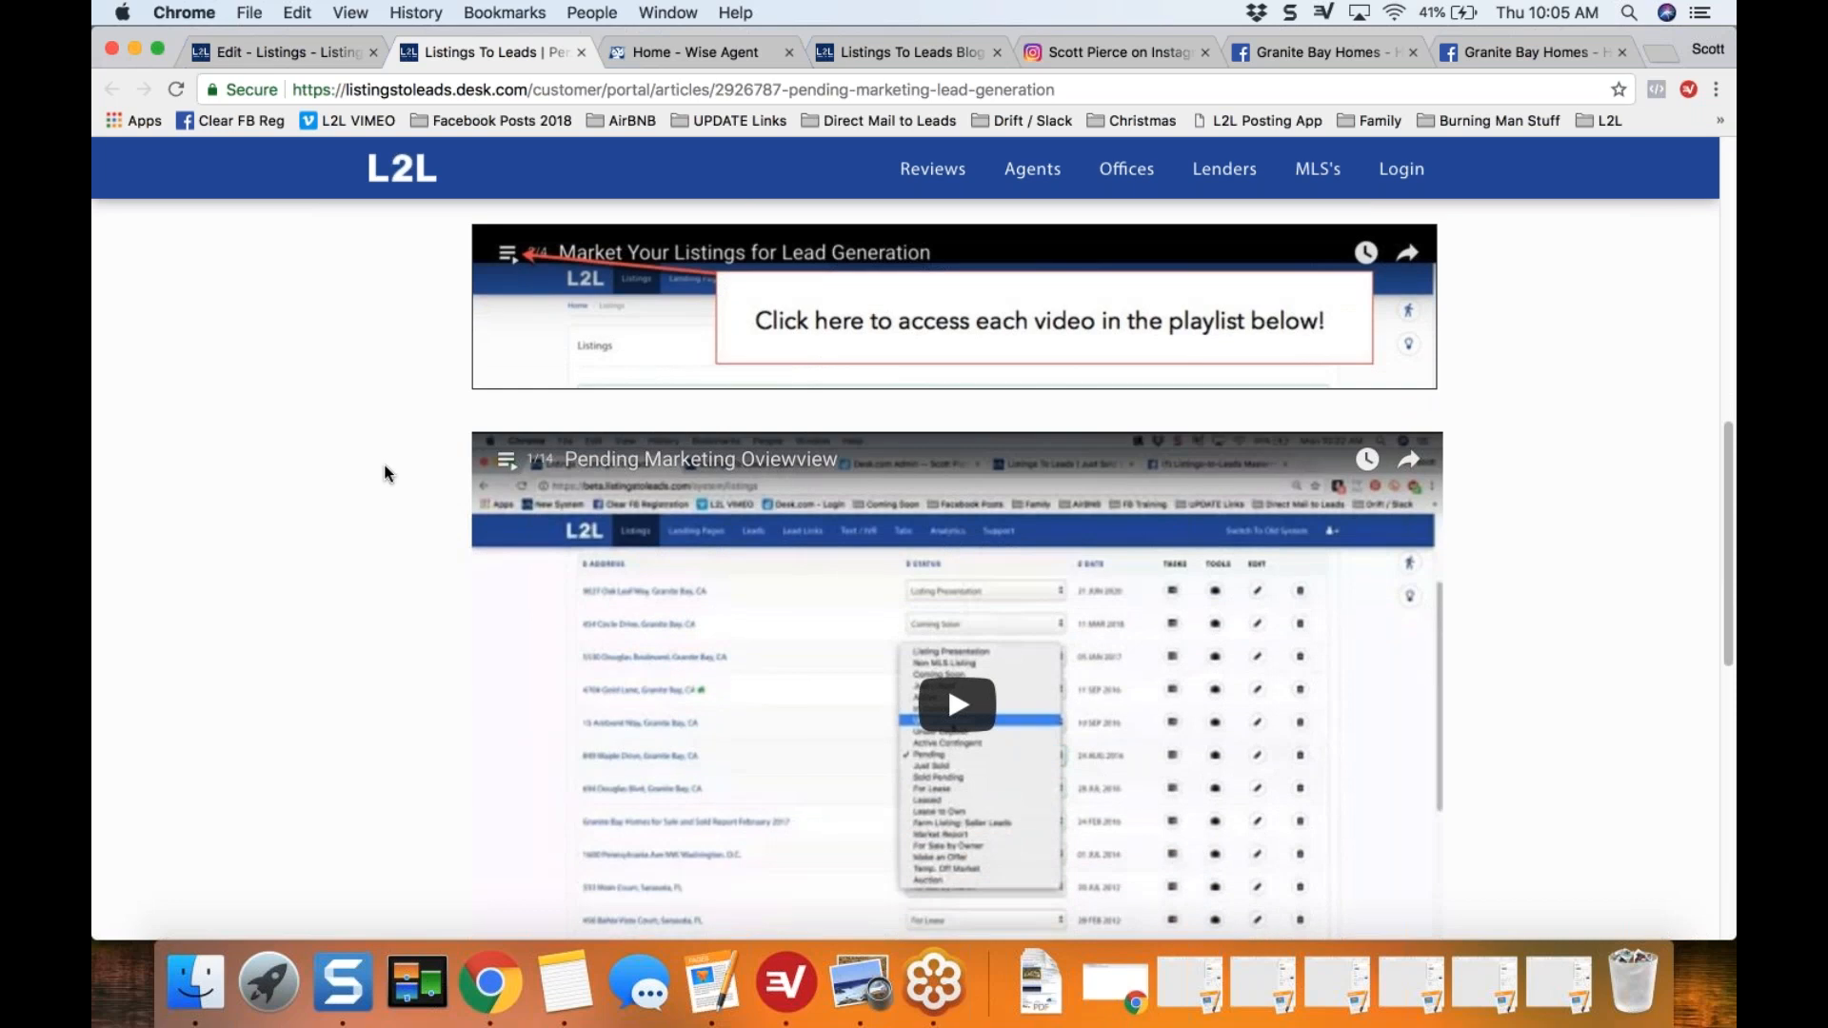
{"action": "scroll", "coordinate": [385, 474], "scroll_direction": "down", "scroll_amount": 1}
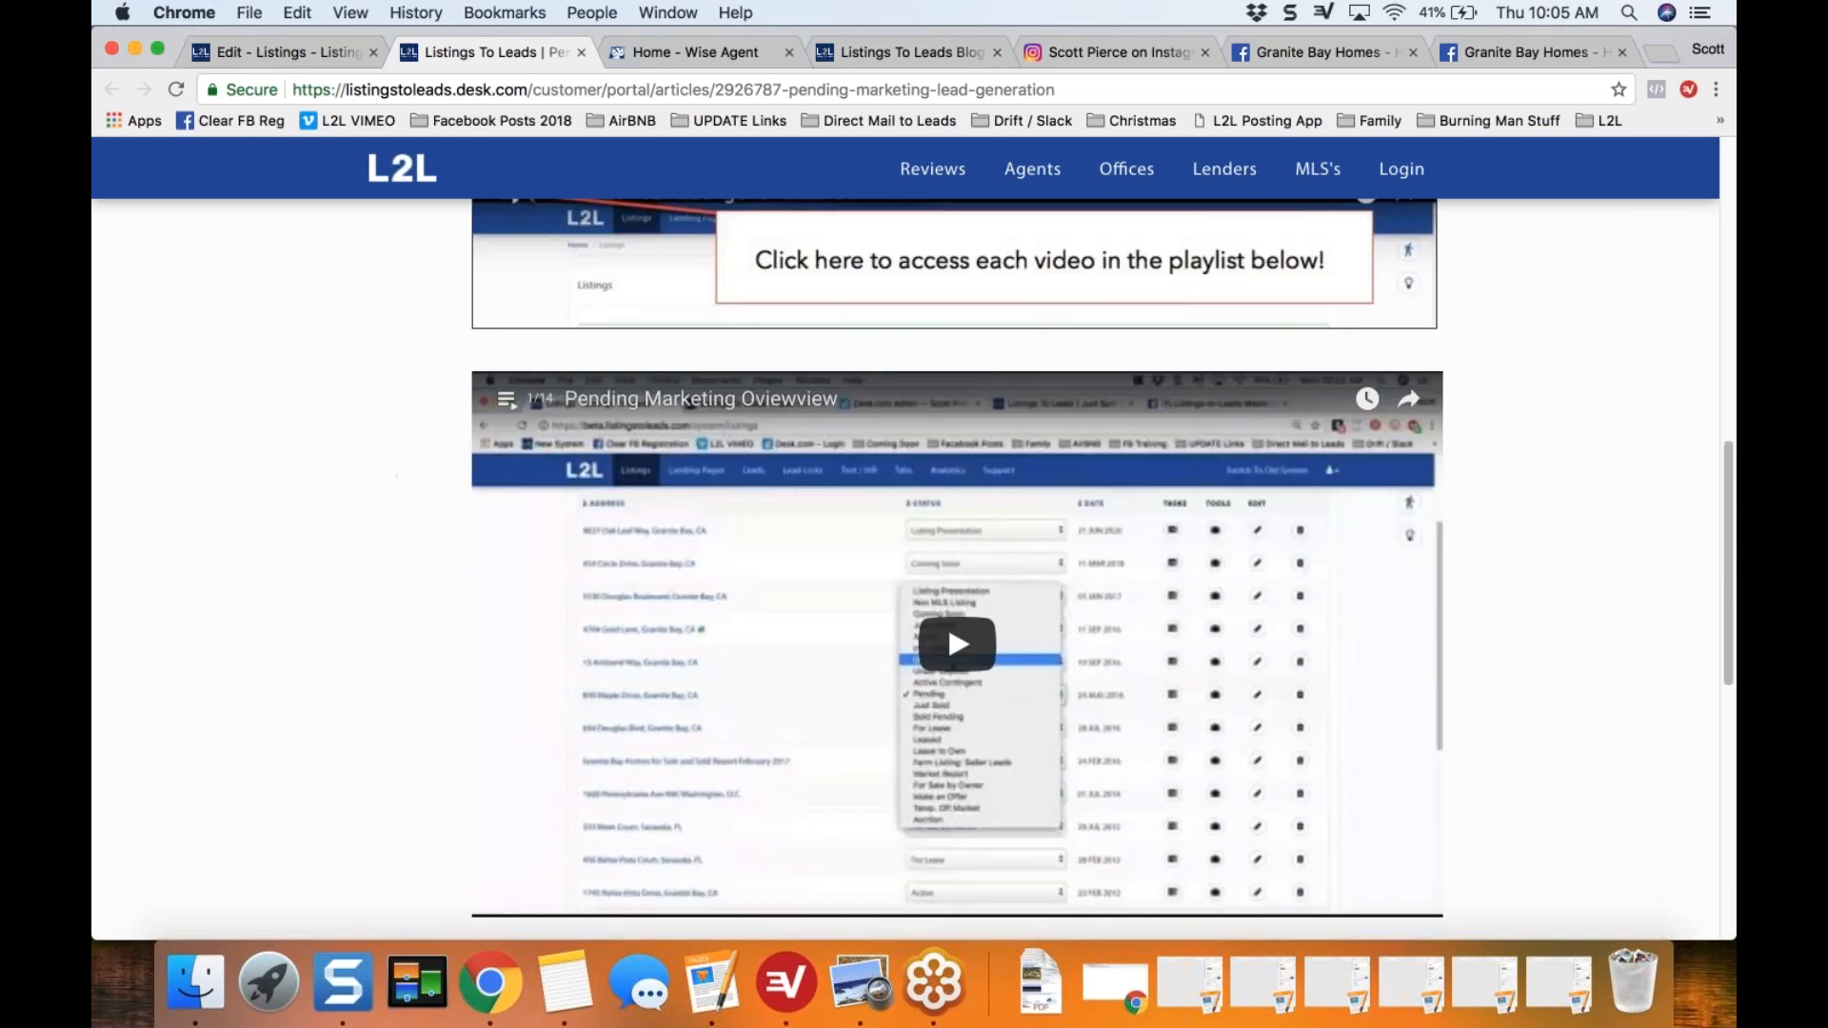
{"action": "left_click", "coordinate": [506, 404]}
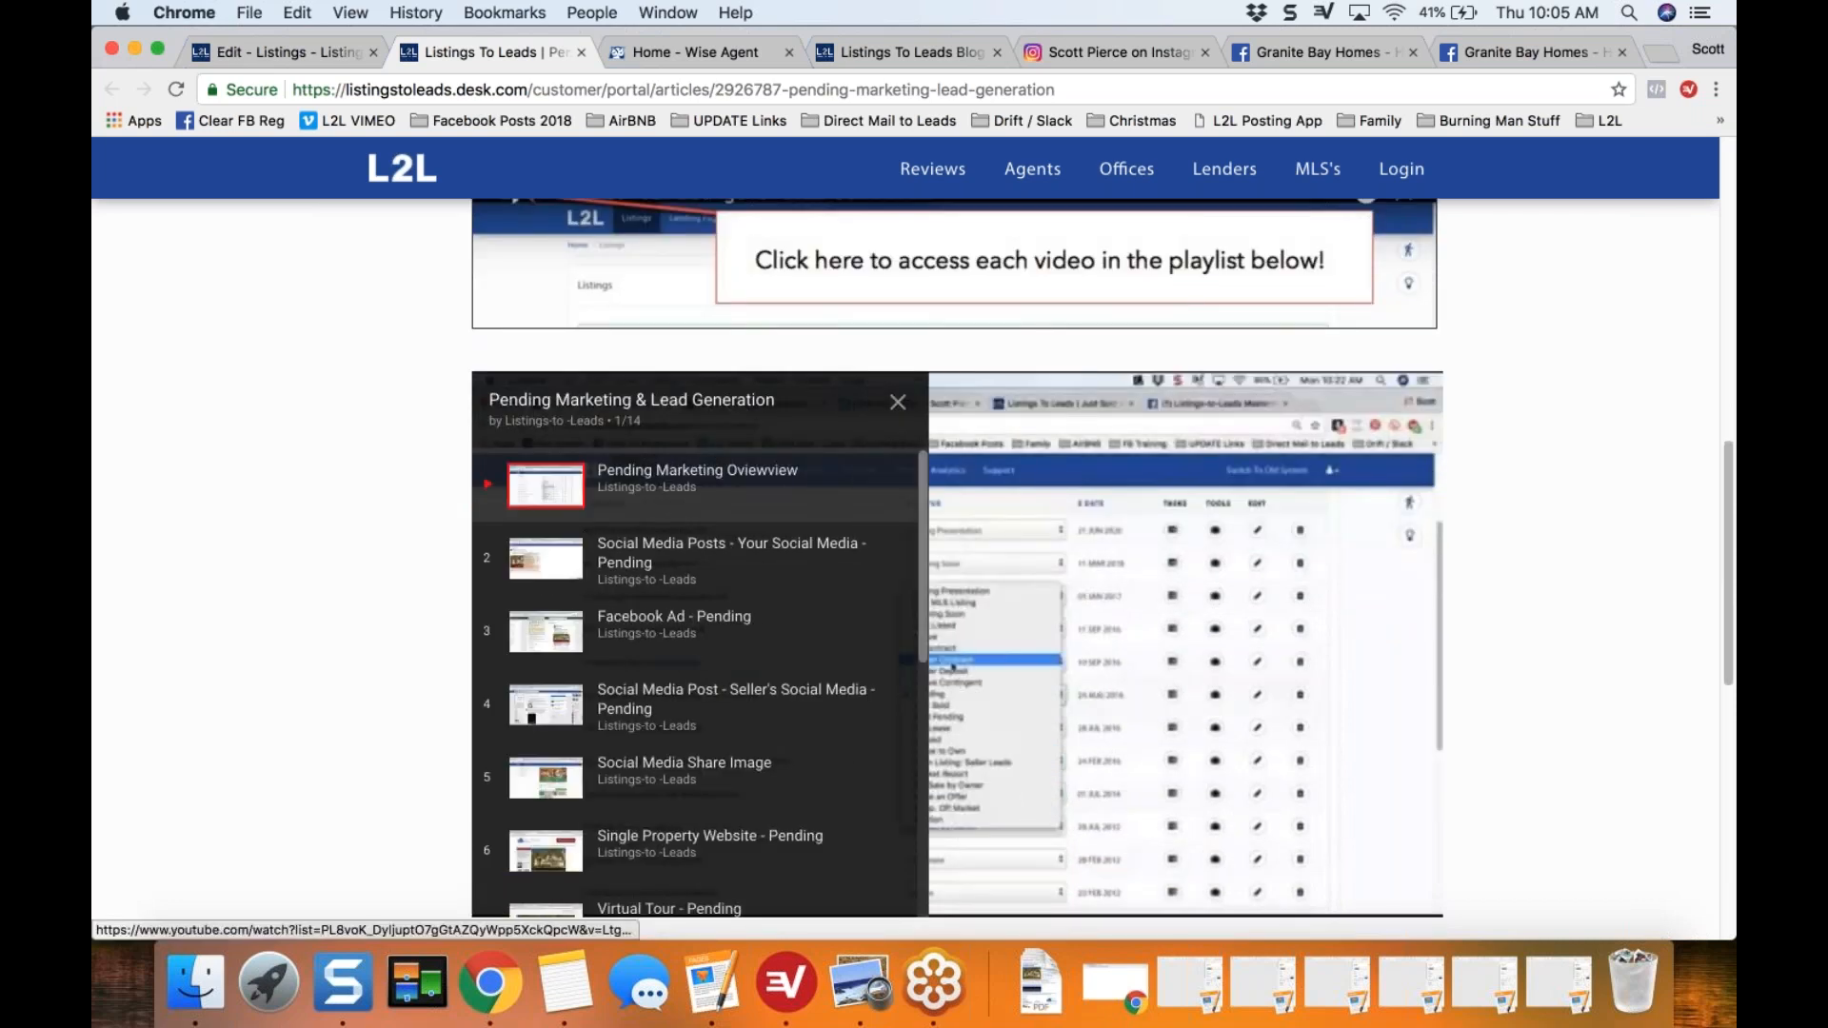
{"action": "left_click_drag", "start_coordinate": [924, 535], "coordinate": [934, 733]}
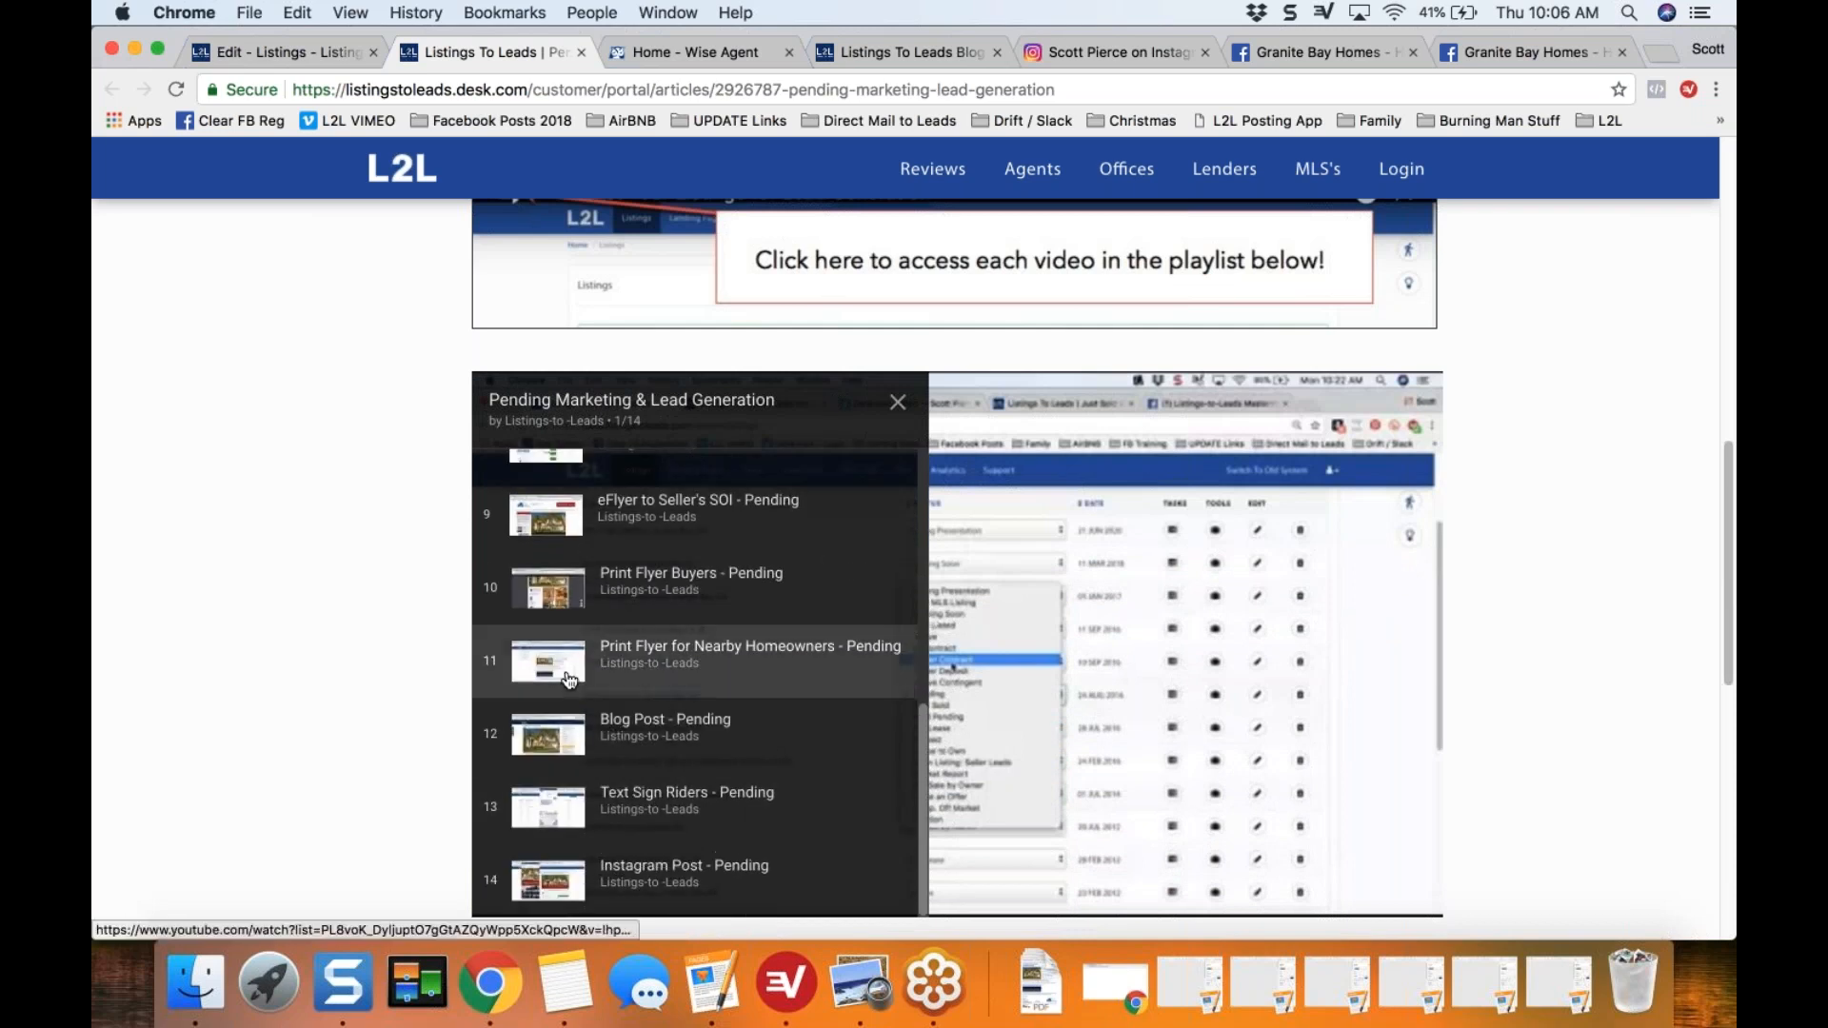
Step: Play the "Print Flyer for Nearby Homeowners - Pending" video briefly, pause it, and close the support article
{"action": "left_click", "coordinate": [702, 657]}
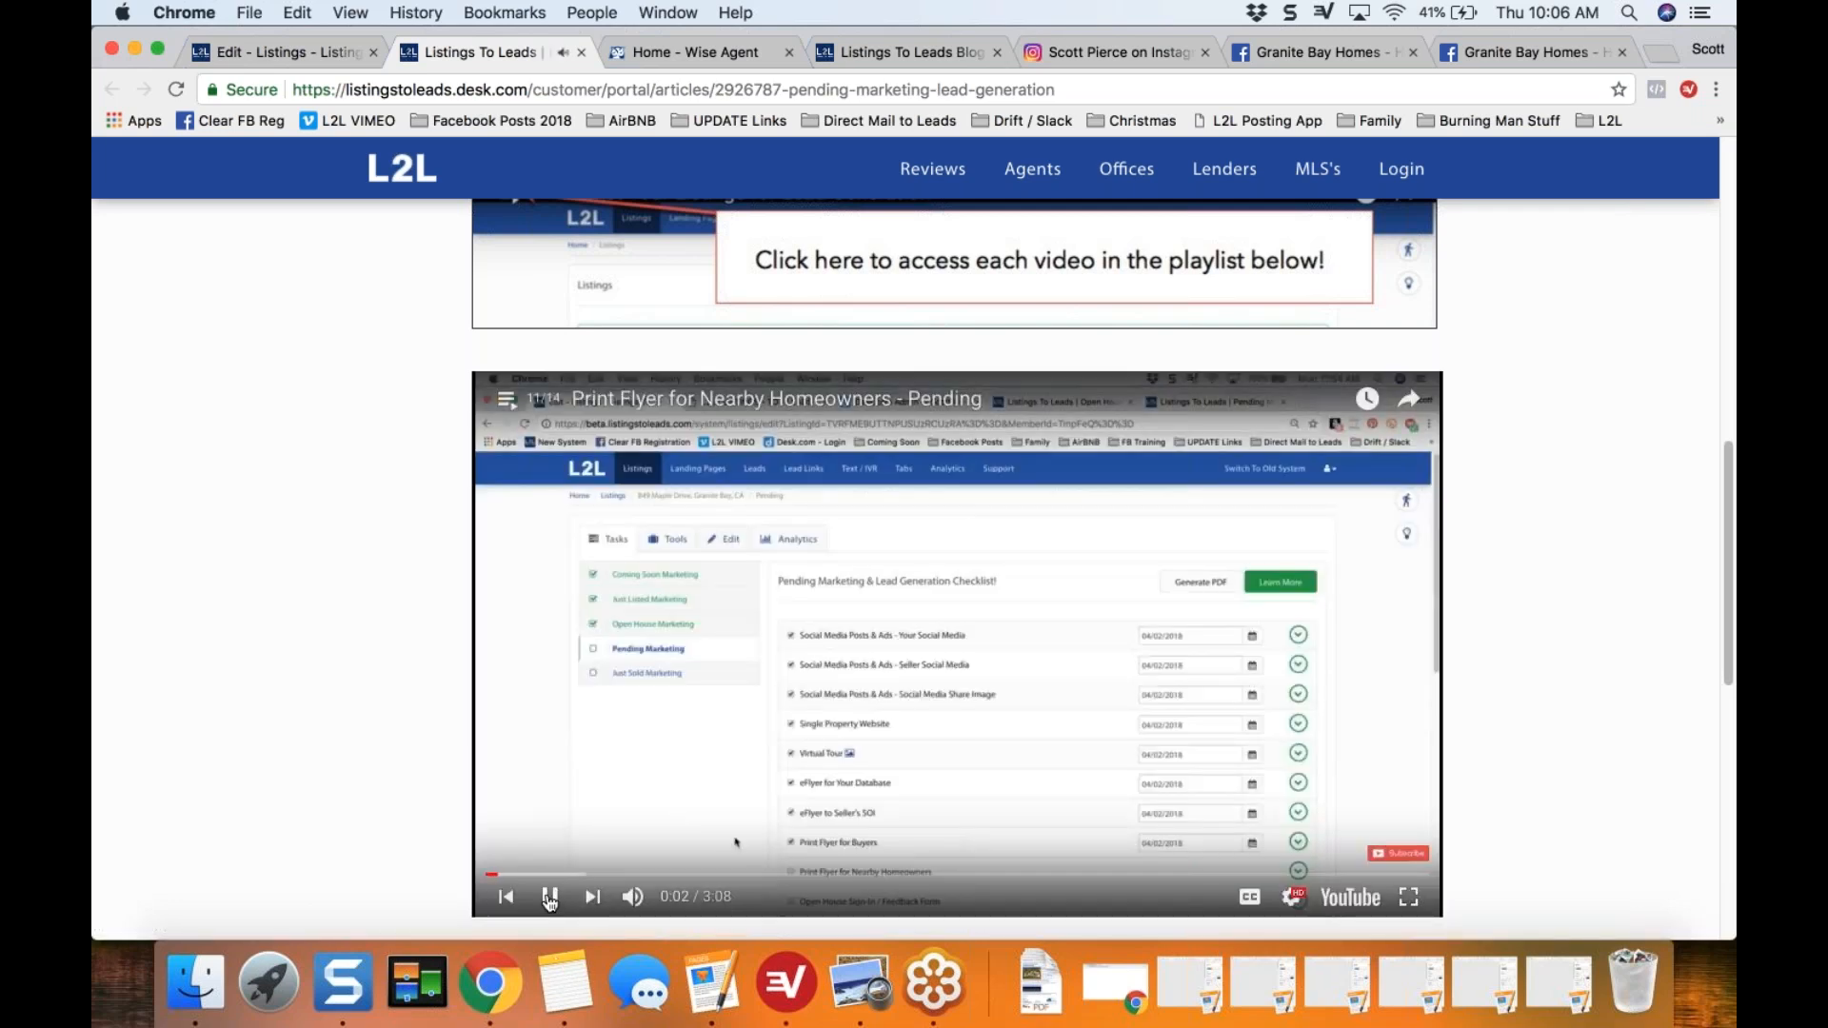
{"action": "left_click", "coordinate": [550, 898]}
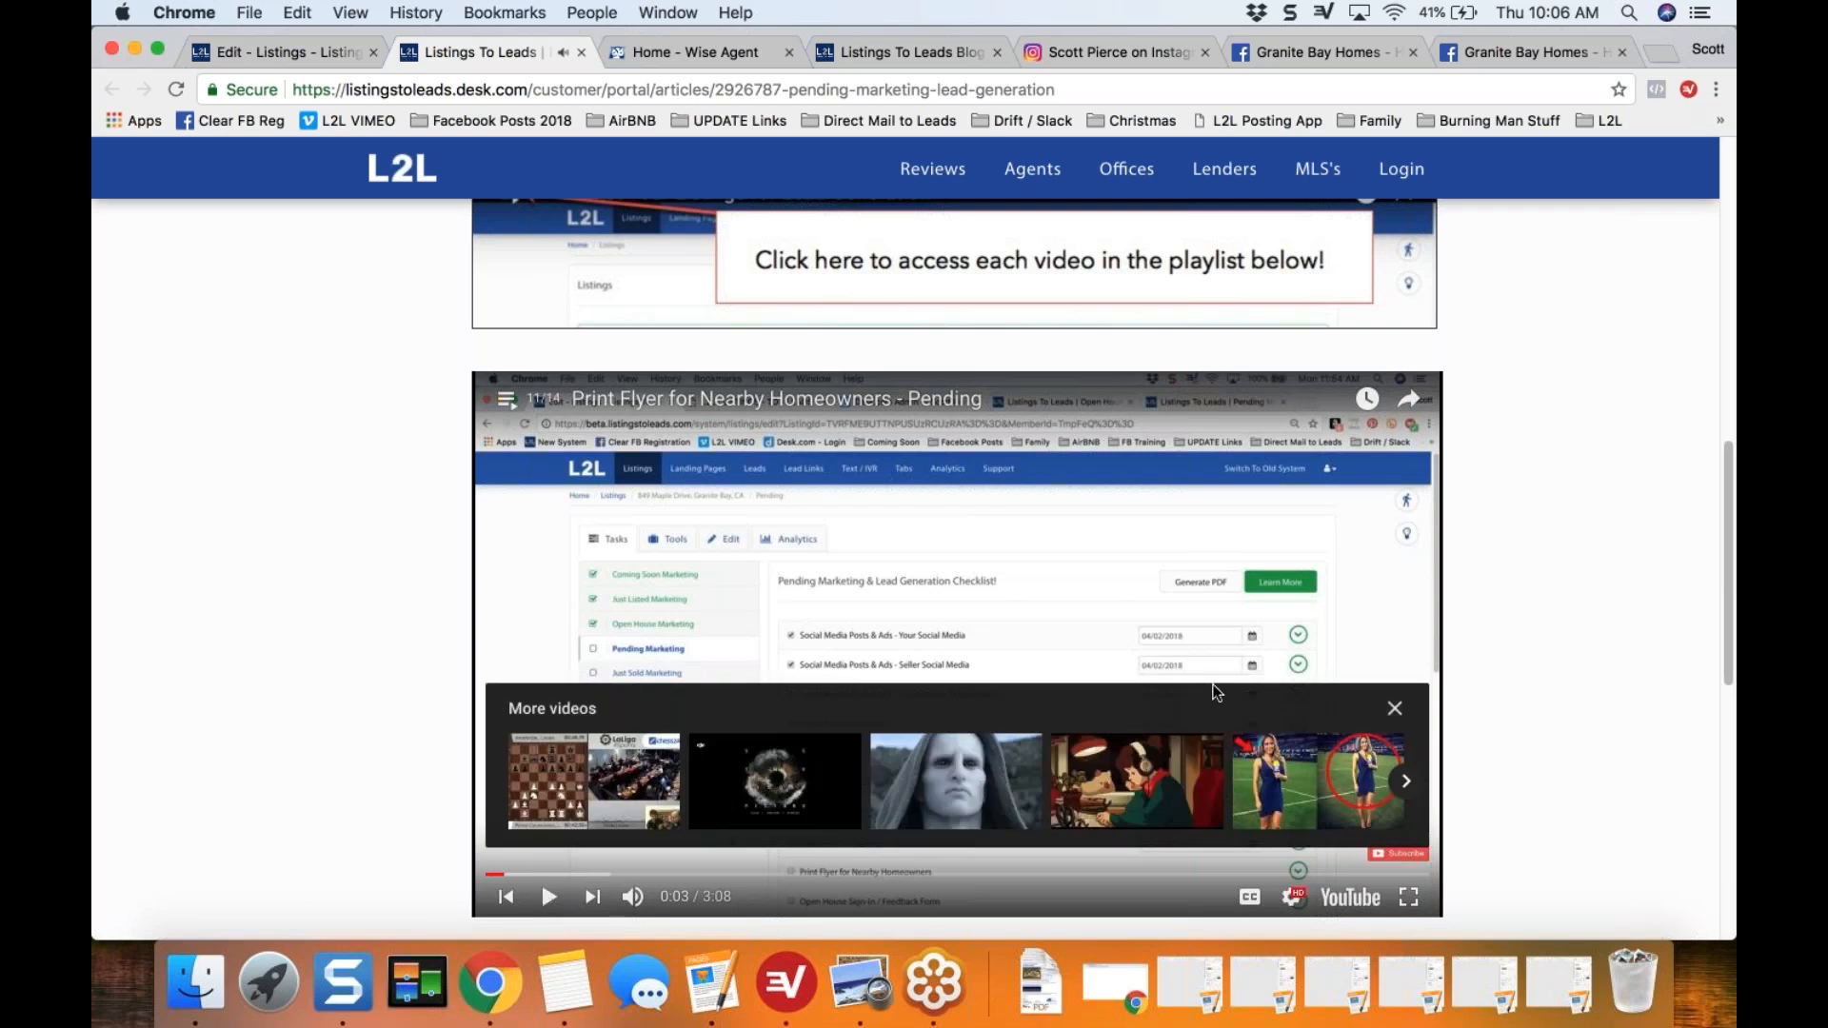
{"action": "left_click", "coordinate": [1396, 711]}
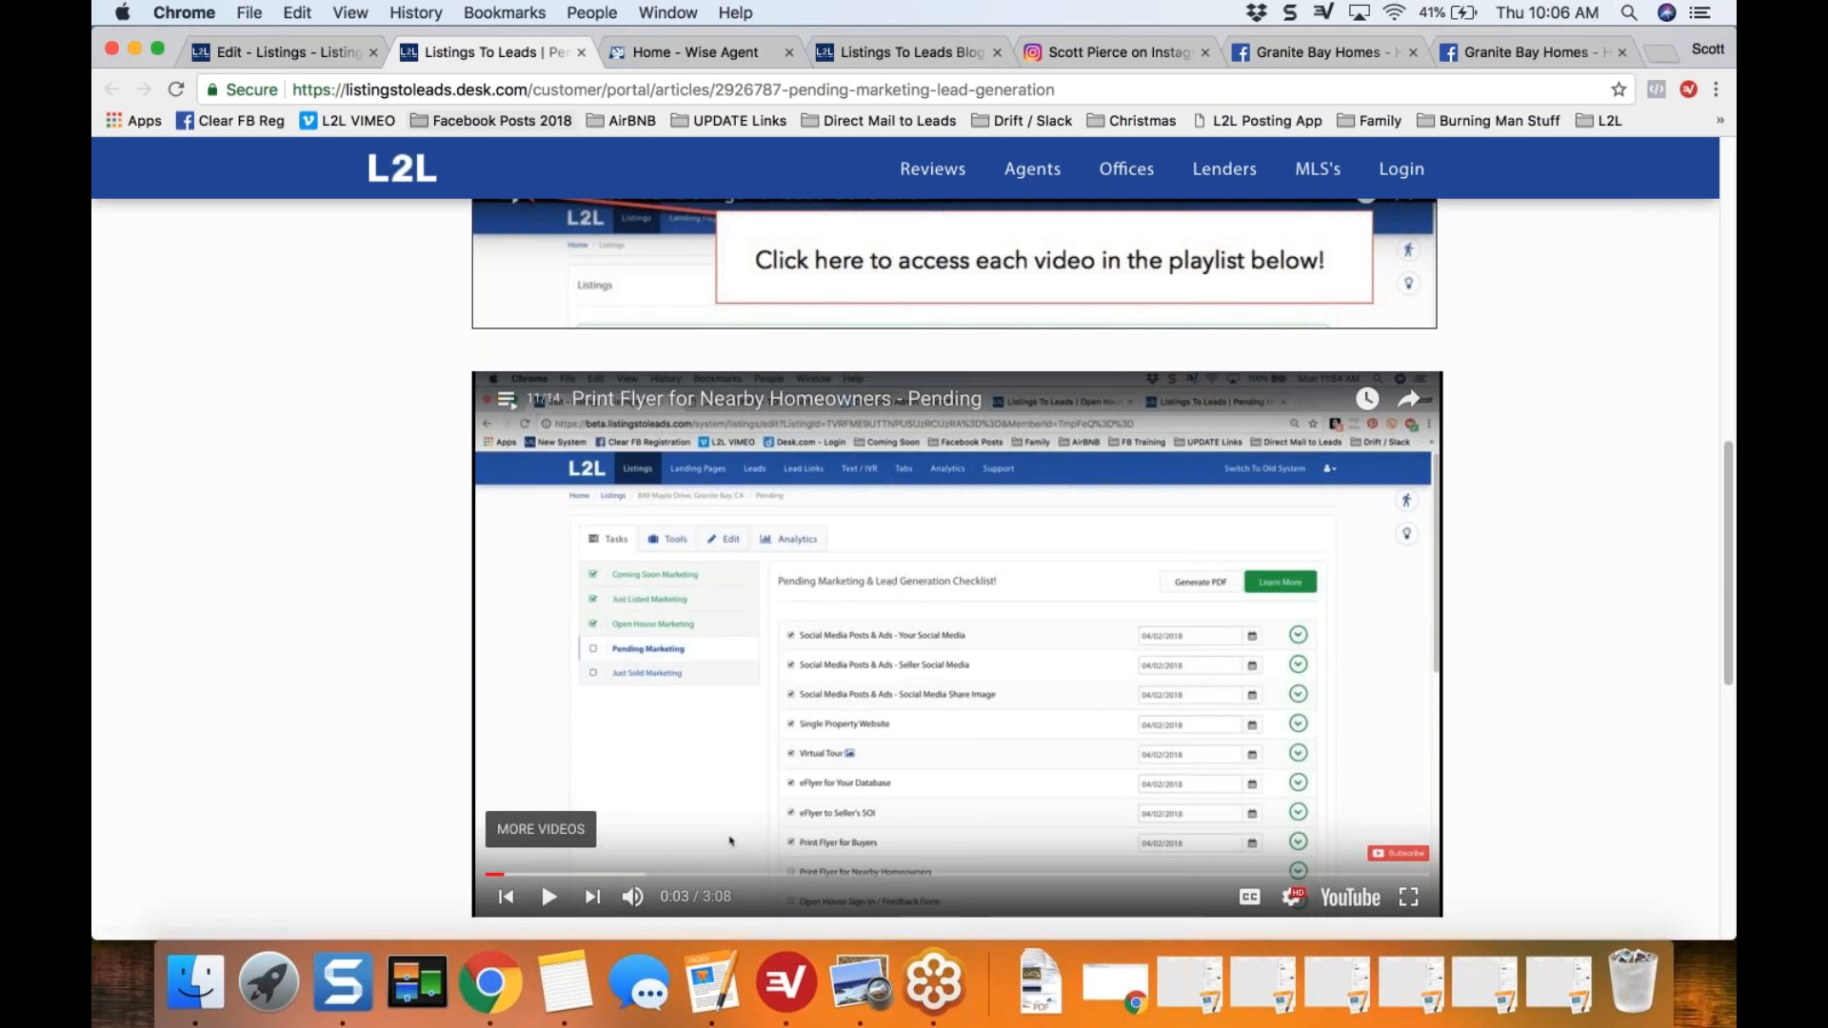
{"action": "left_click", "coordinate": [581, 53]}
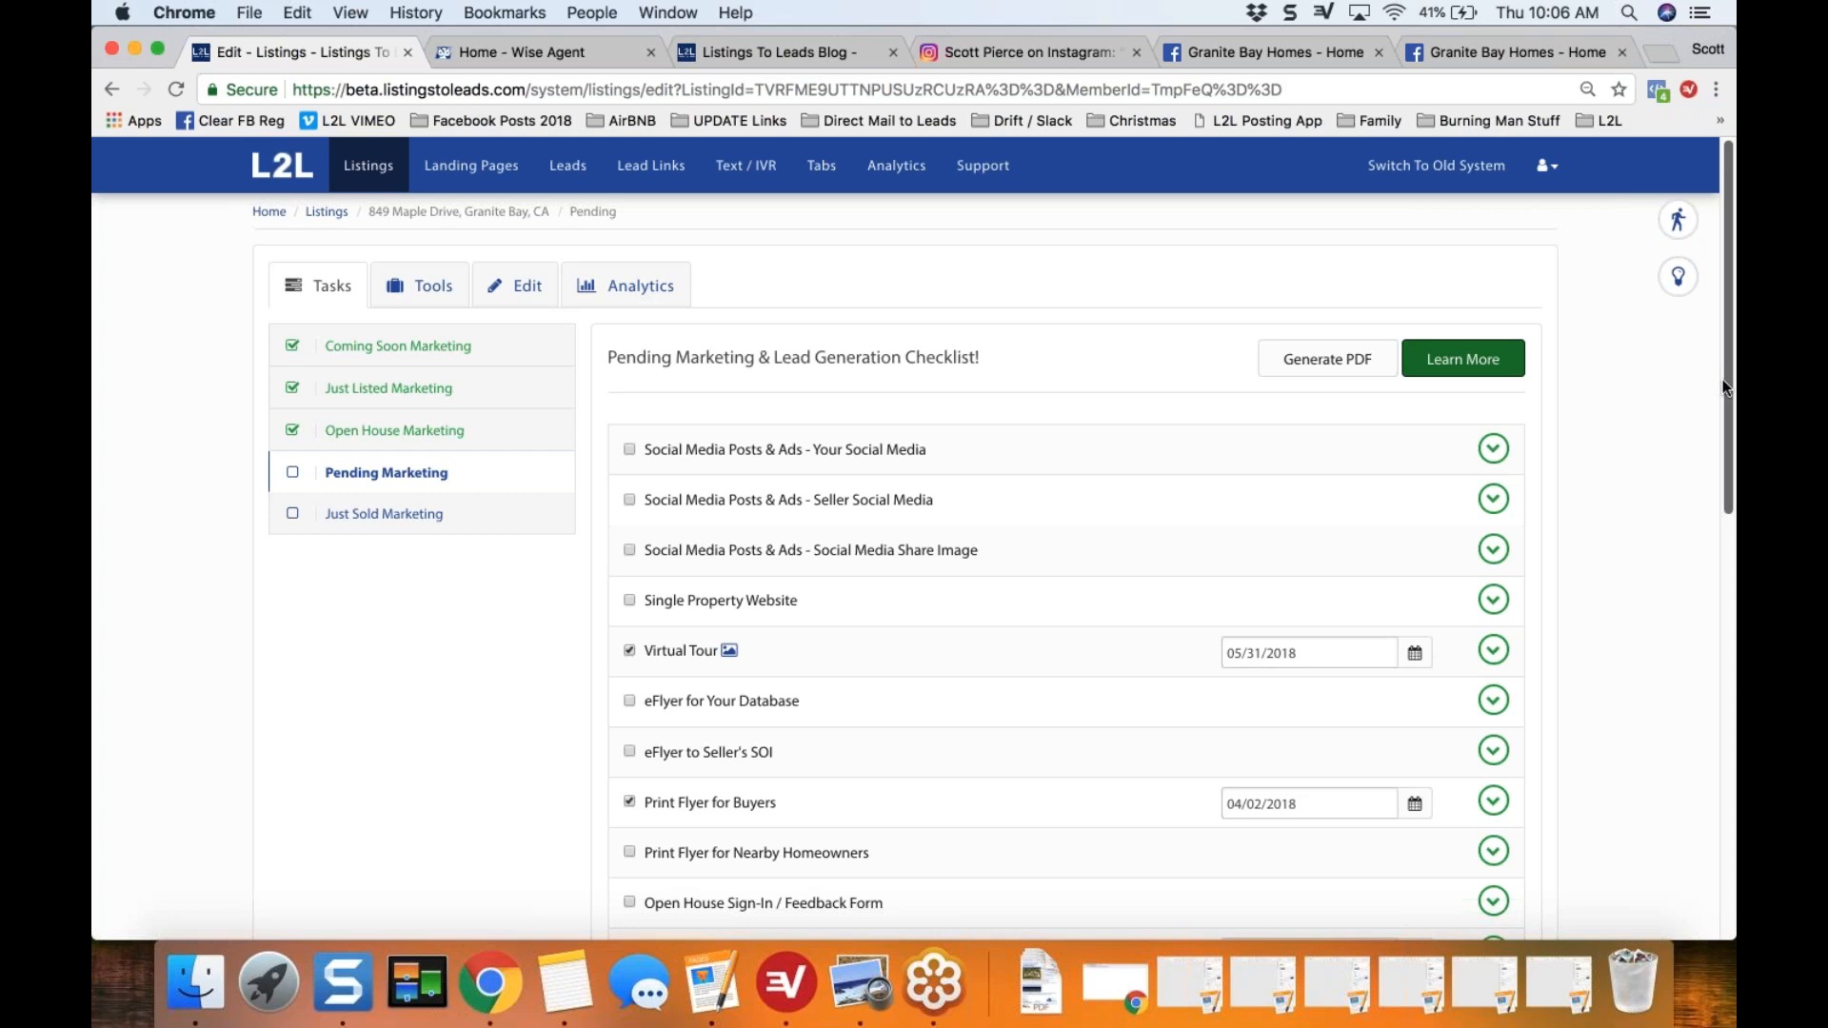
Step: Expand the "Social Media Posts & Ads - Your Social Media" task in the pending checklist and view its tool preview
{"action": "scroll", "coordinate": [1724, 410], "scroll_direction": "down", "scroll_amount": 1}
{"action": "scroll", "coordinate": [1724, 436], "scroll_direction": "down", "scroll_amount": 3}
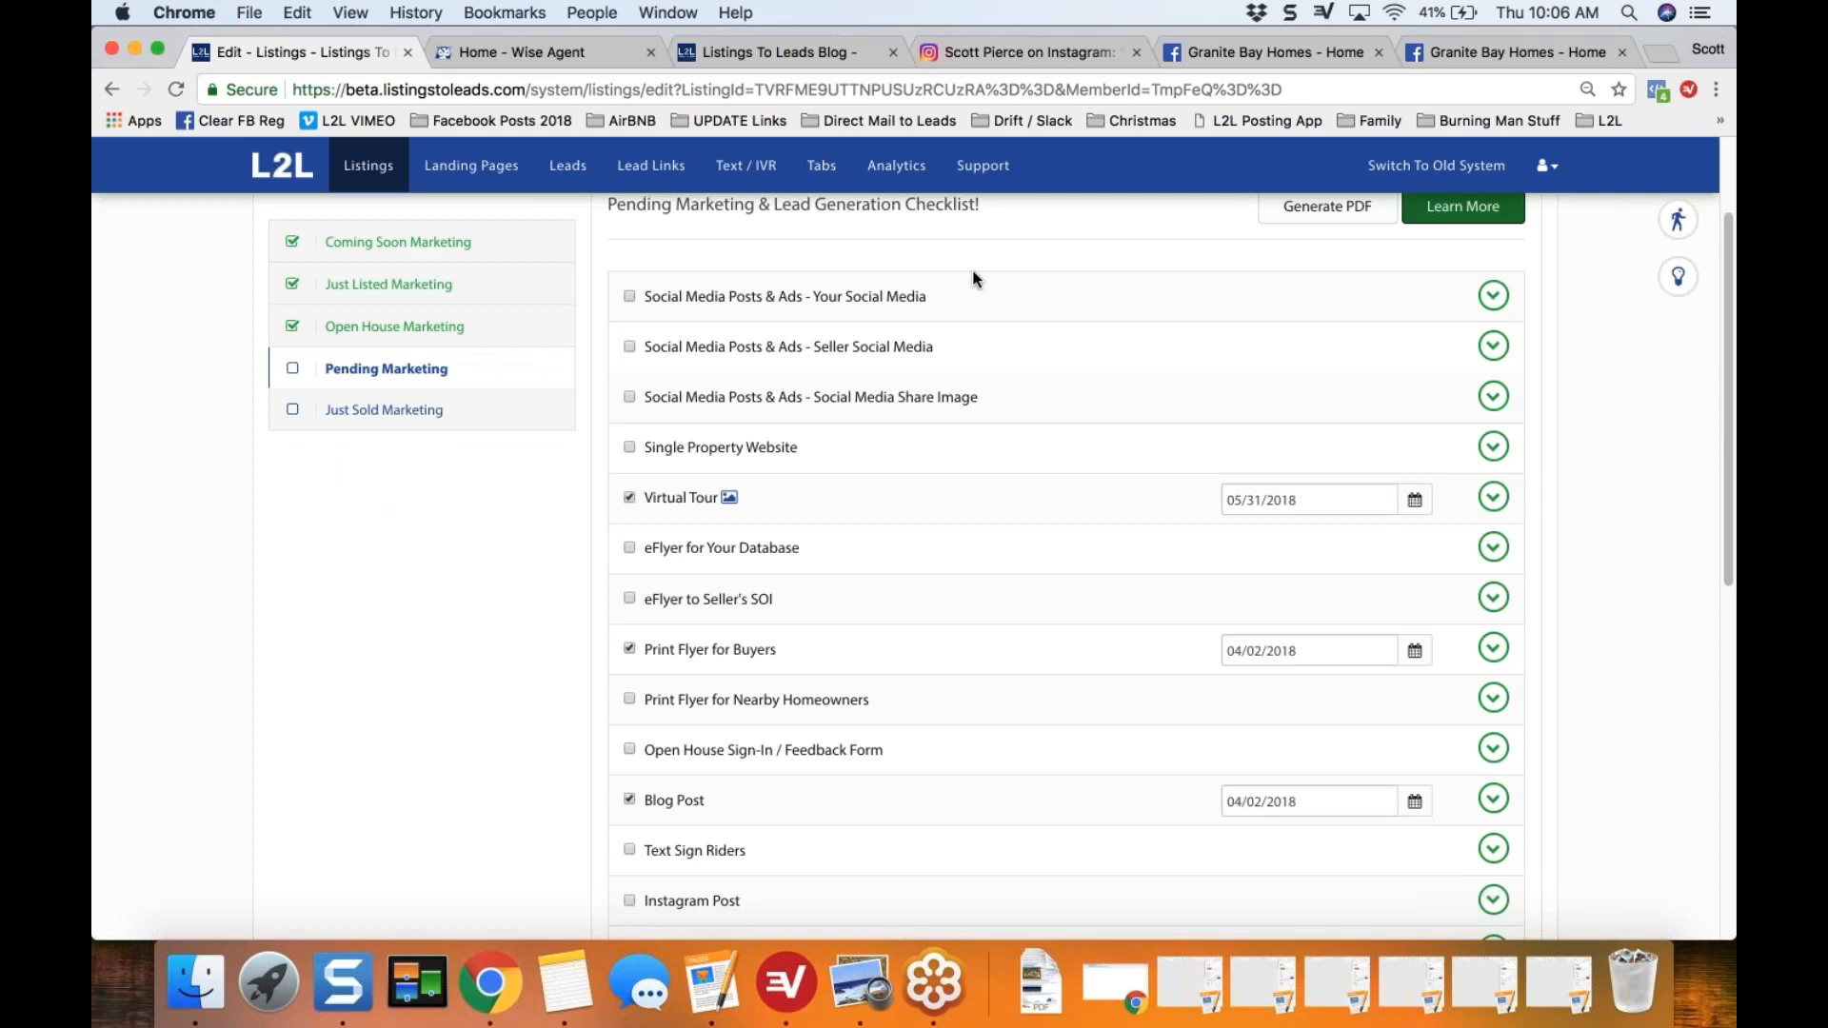
{"action": "left_click", "coordinate": [1493, 295]}
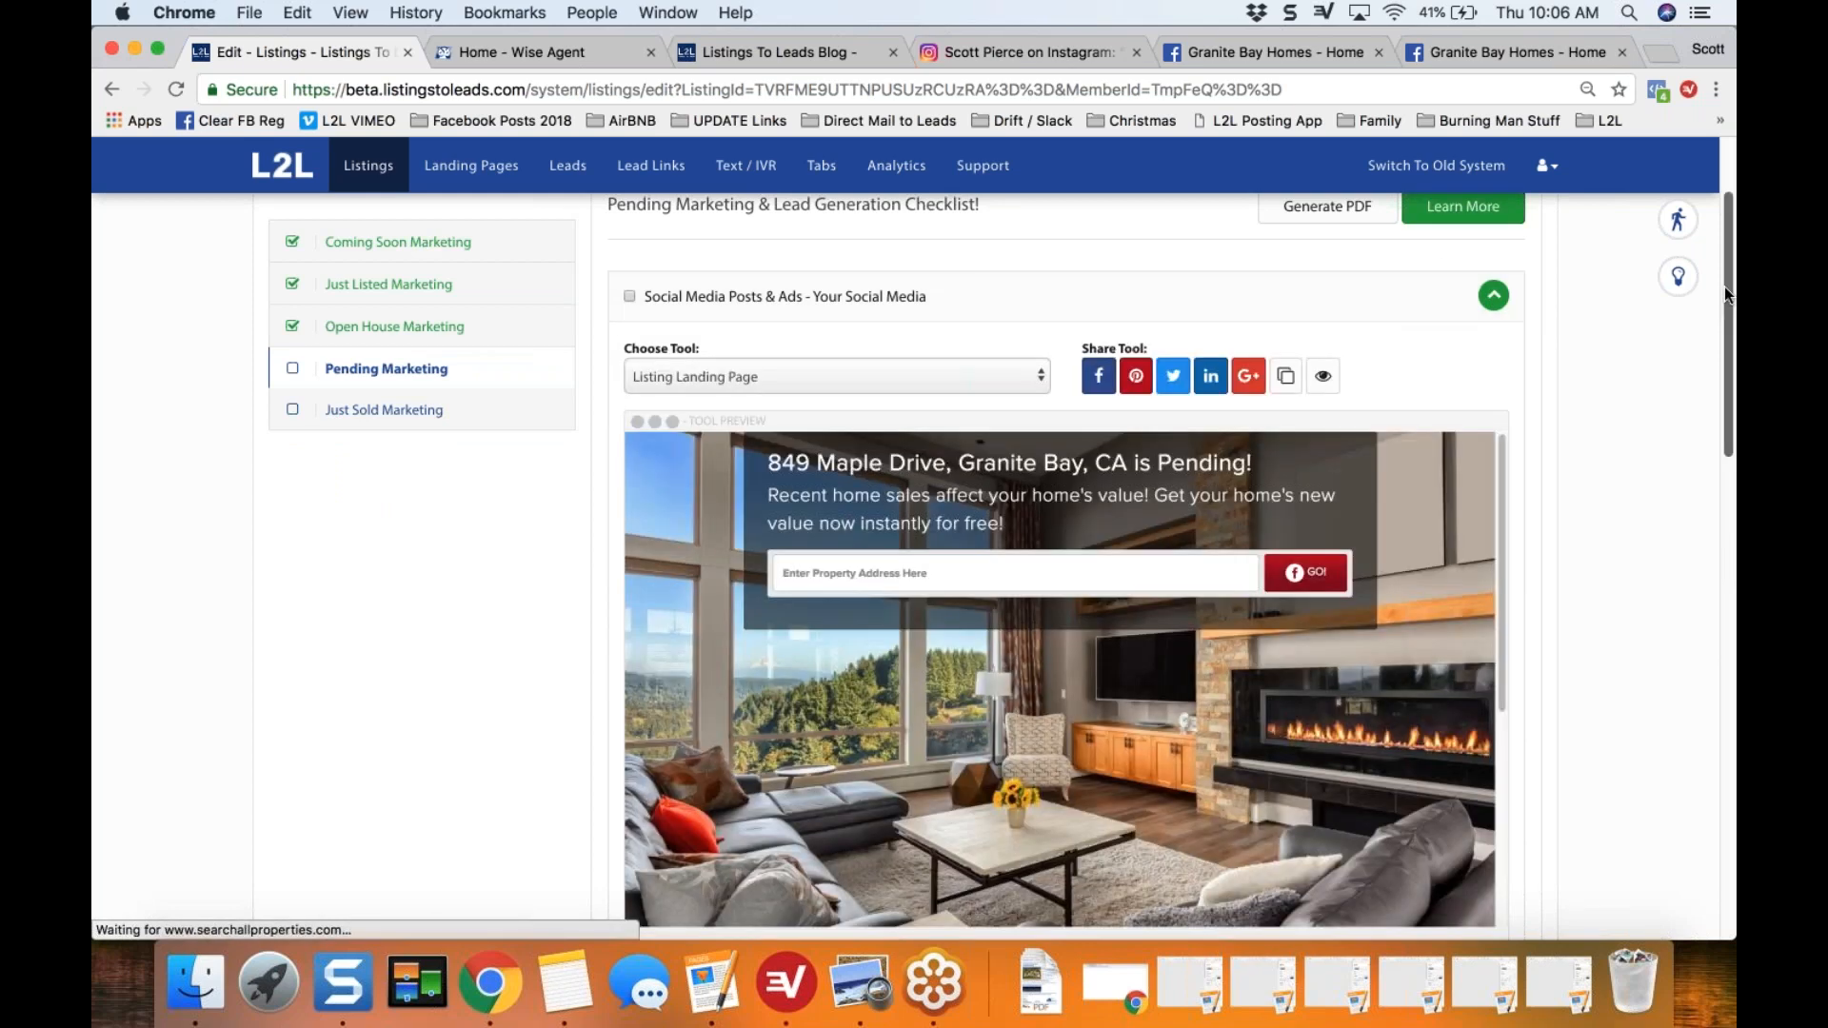
{"action": "left_click_drag", "start_coordinate": [1724, 287], "coordinate": [1724, 307]}
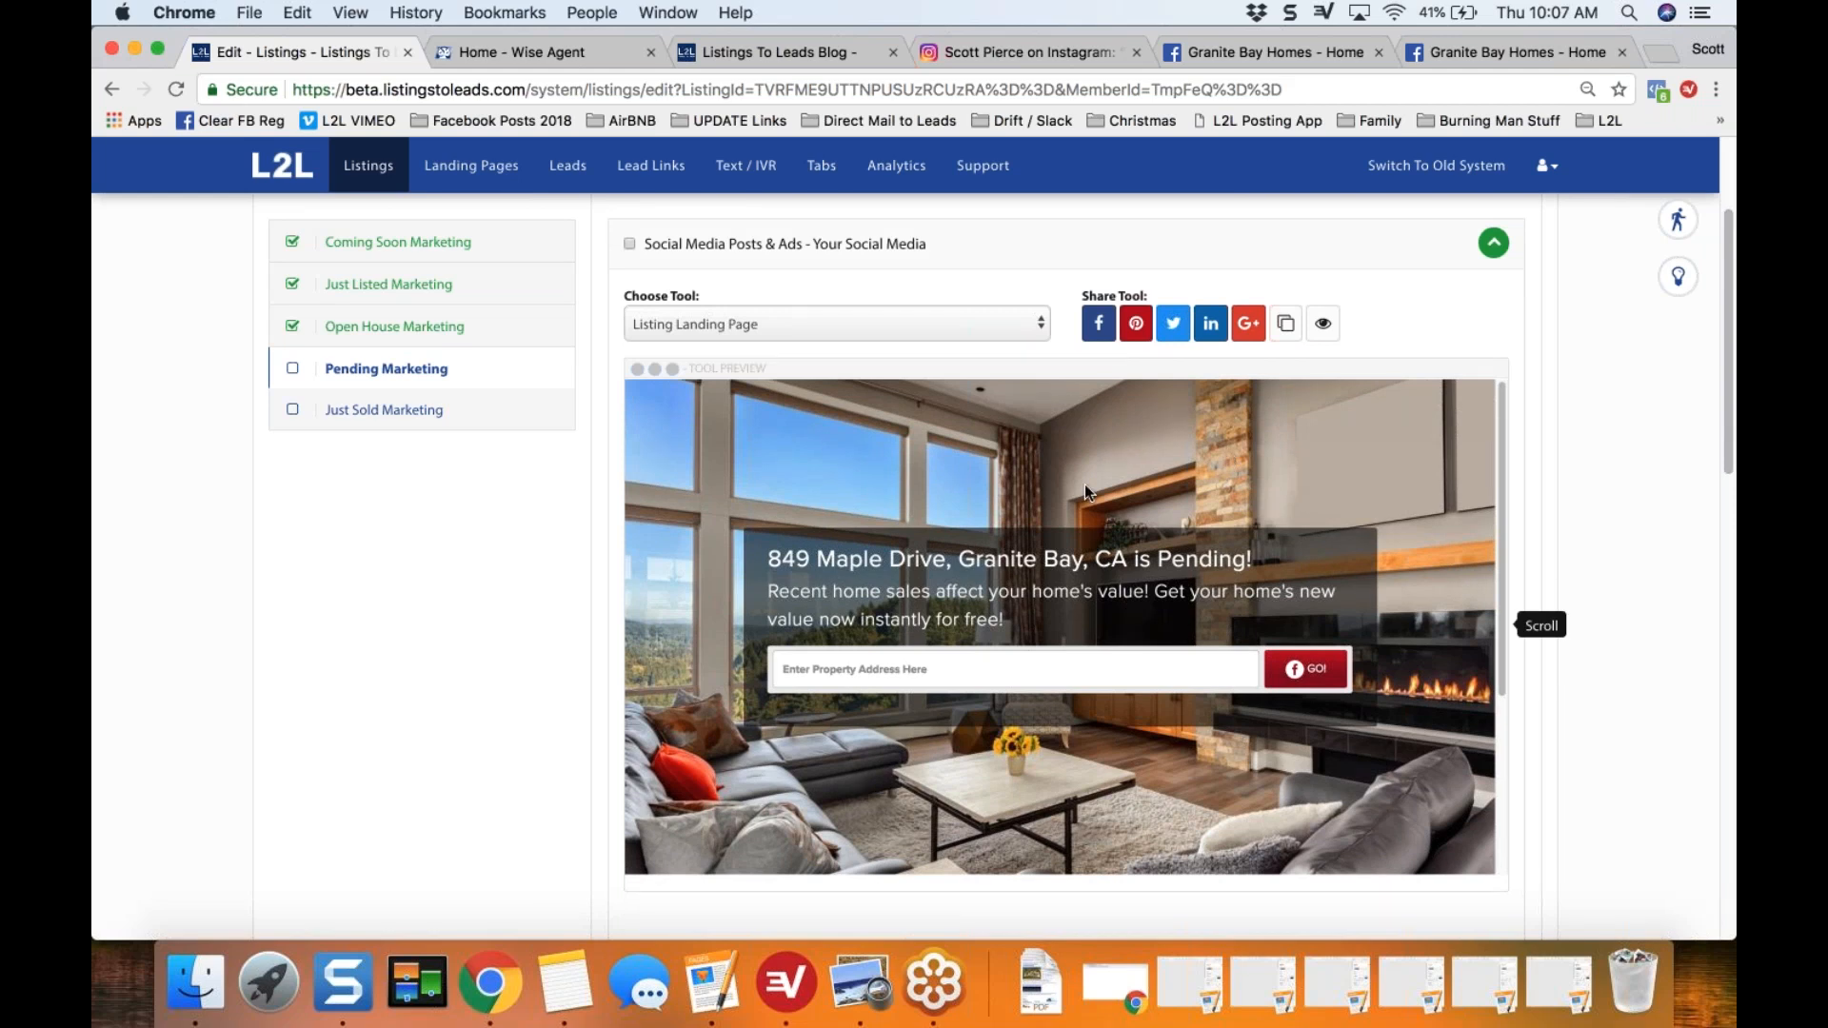
Step: Choose Single Property Website as the tool for the Your Social Media task
{"action": "left_click", "coordinate": [1042, 327]}
{"action": "left_click", "coordinate": [1014, 340]}
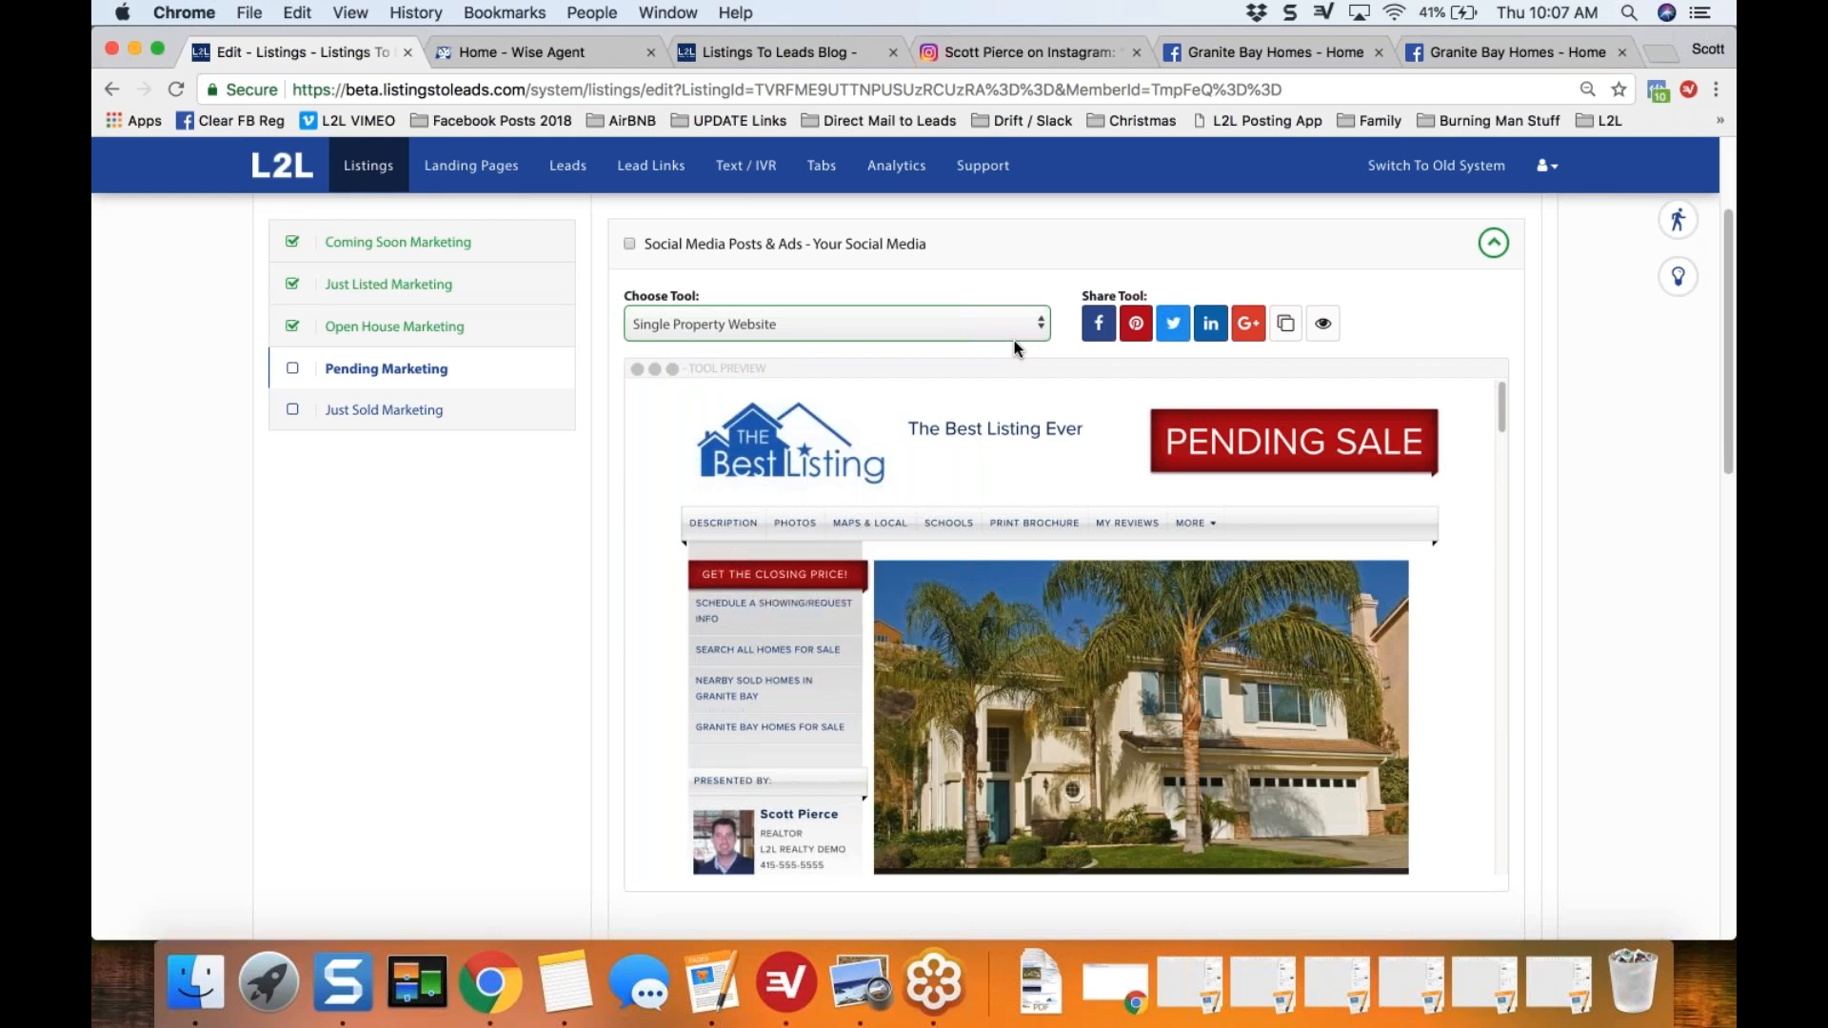
{"action": "left_click", "coordinate": [941, 325]}
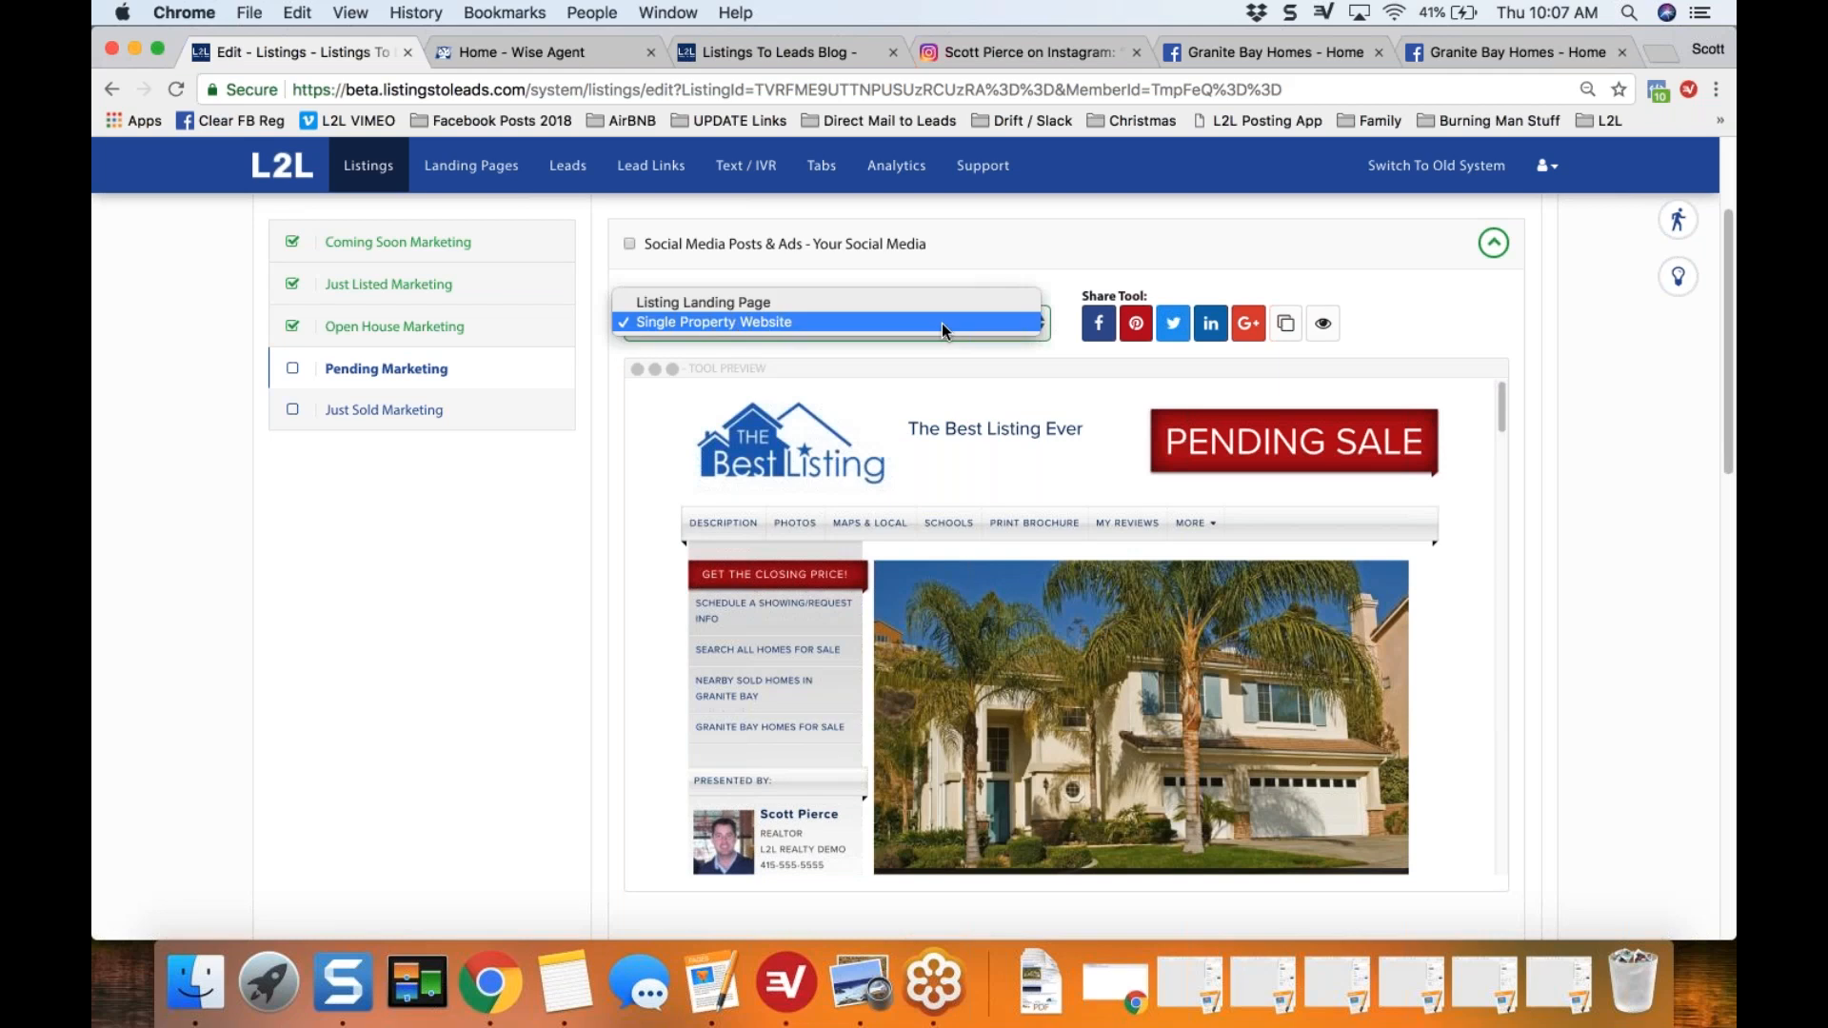
{"action": "left_click", "coordinate": [935, 322]}
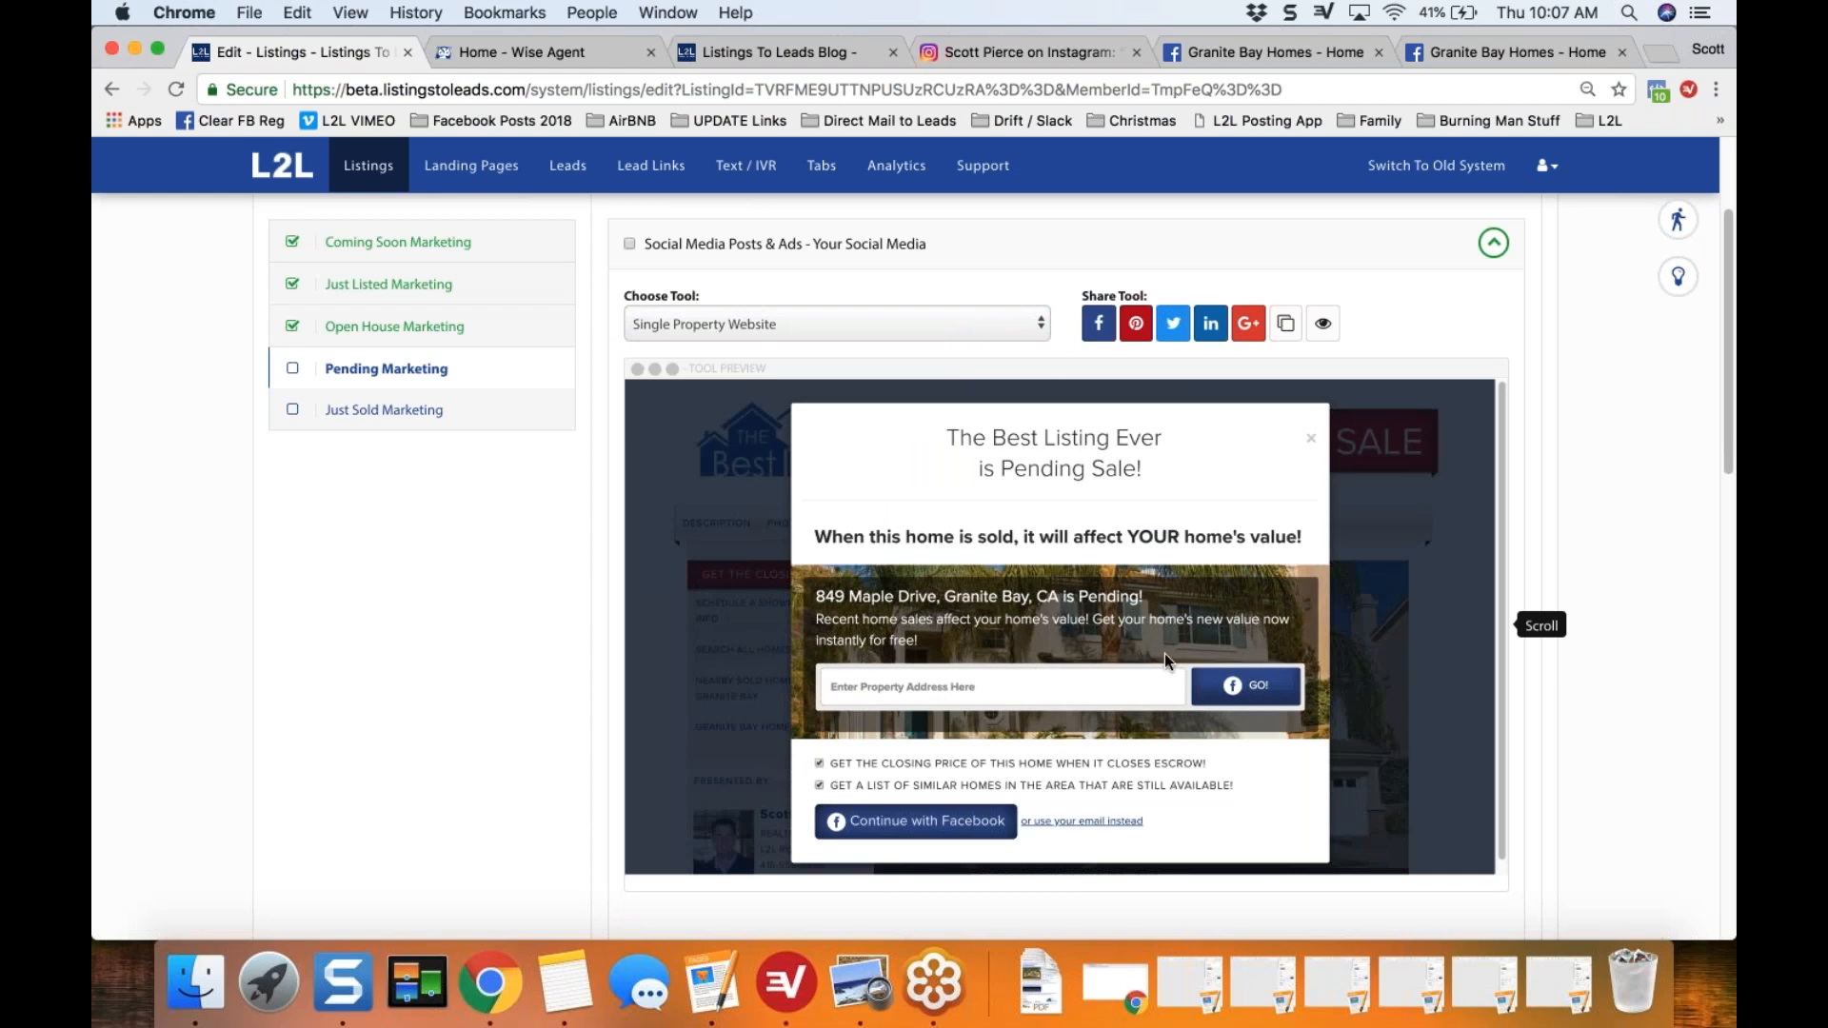
Step: Start sharing the single property website on Facebook and open the post with "Pending in Granite Bay!!" followed by a blank line
{"action": "left_click", "coordinate": [1097, 326]}
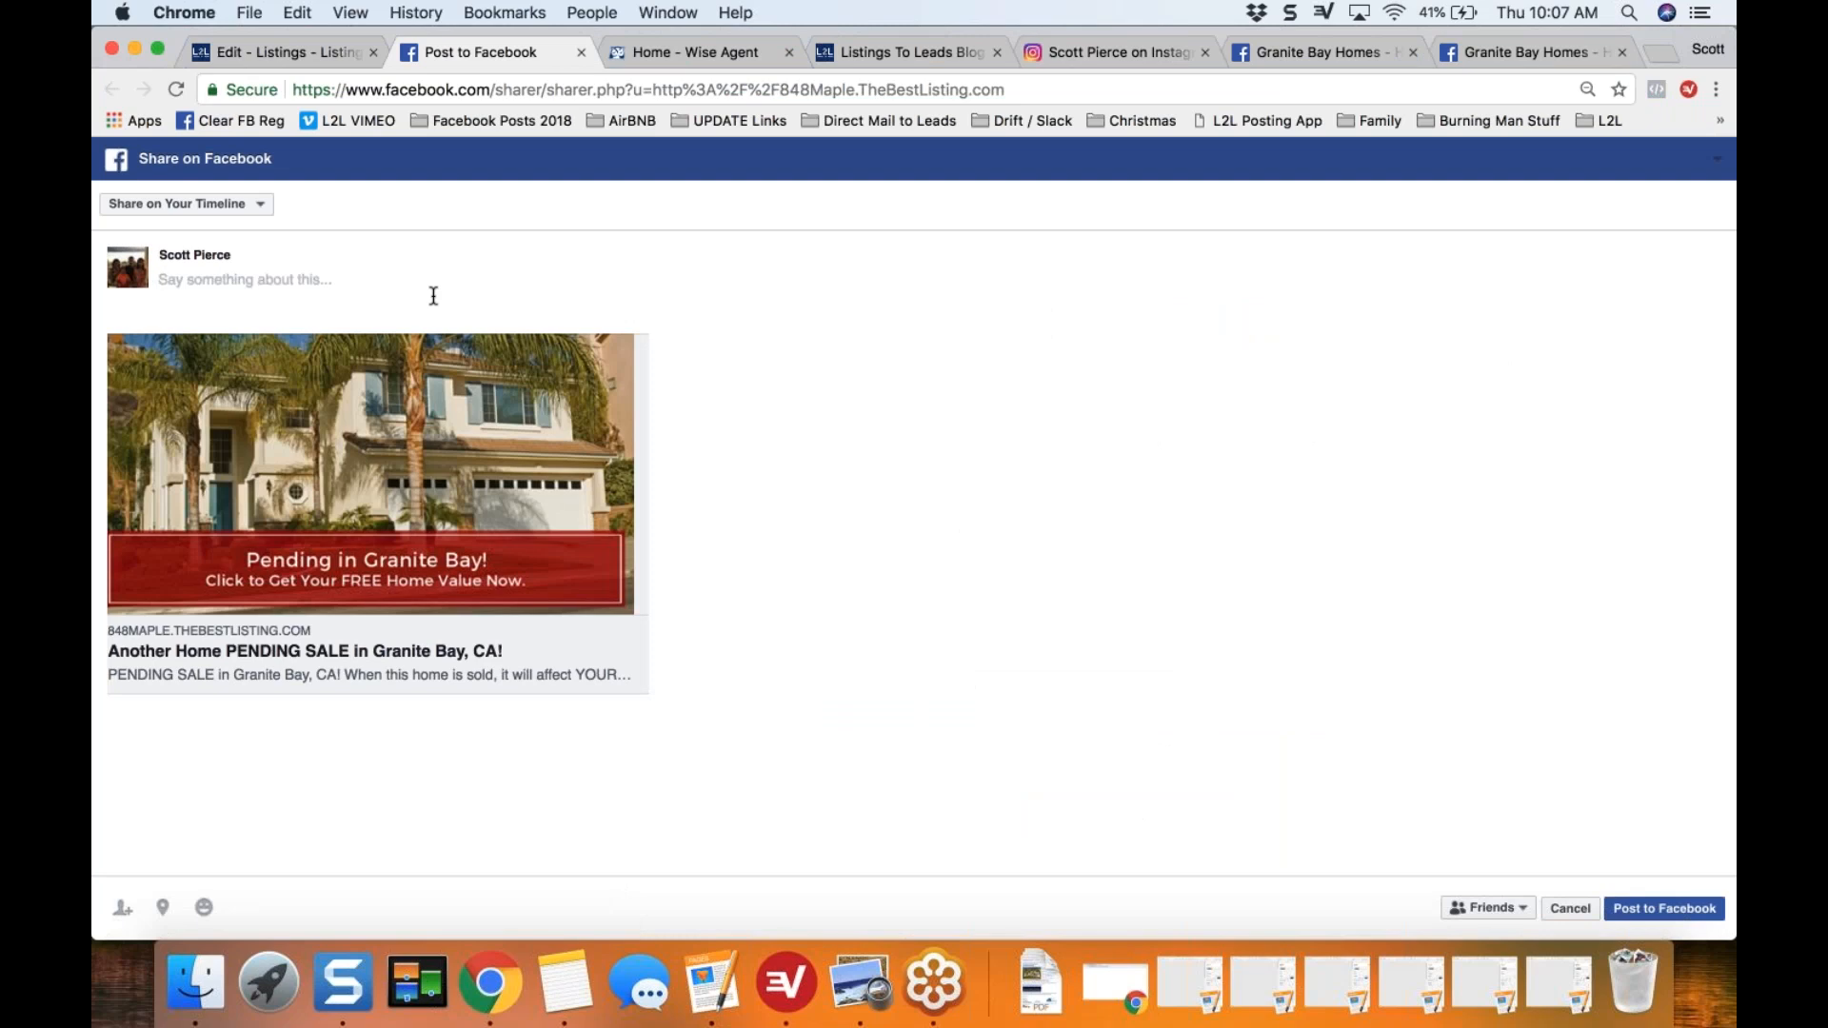
{"action": "type", "text": "Pending in Granite Bay!!"}
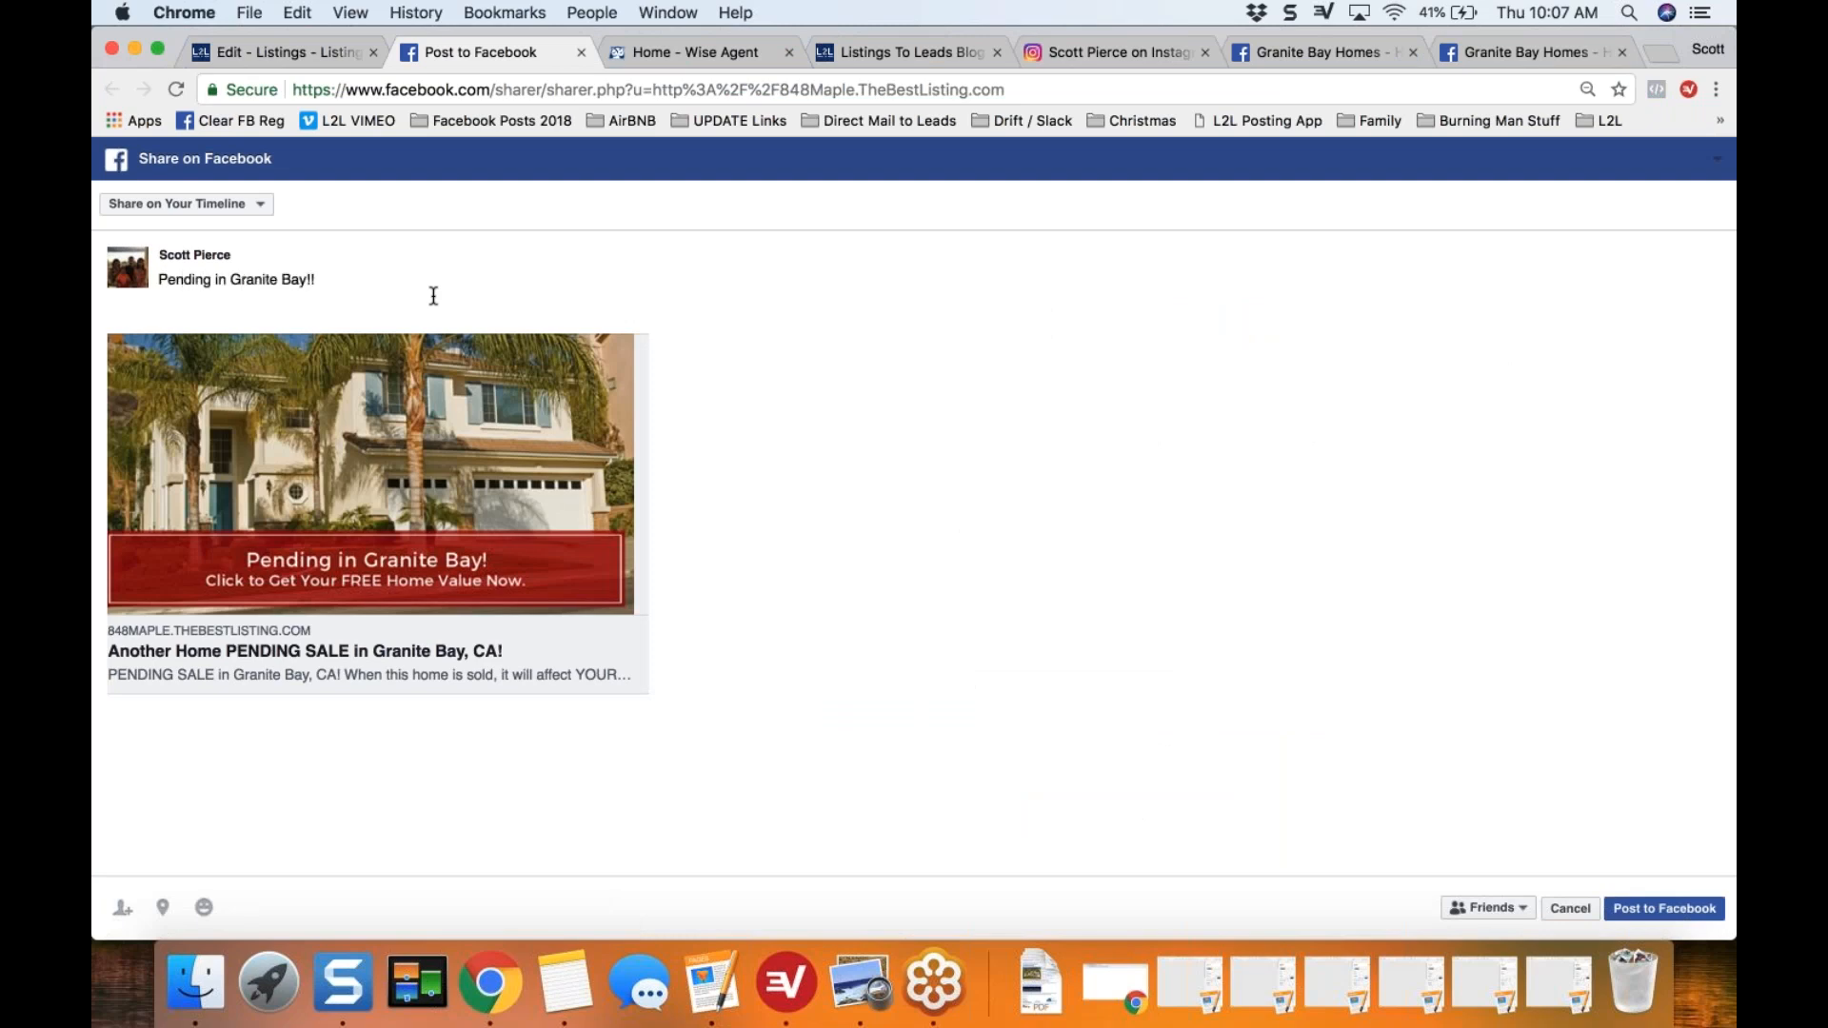
{"action": "key", "text": "Return"}
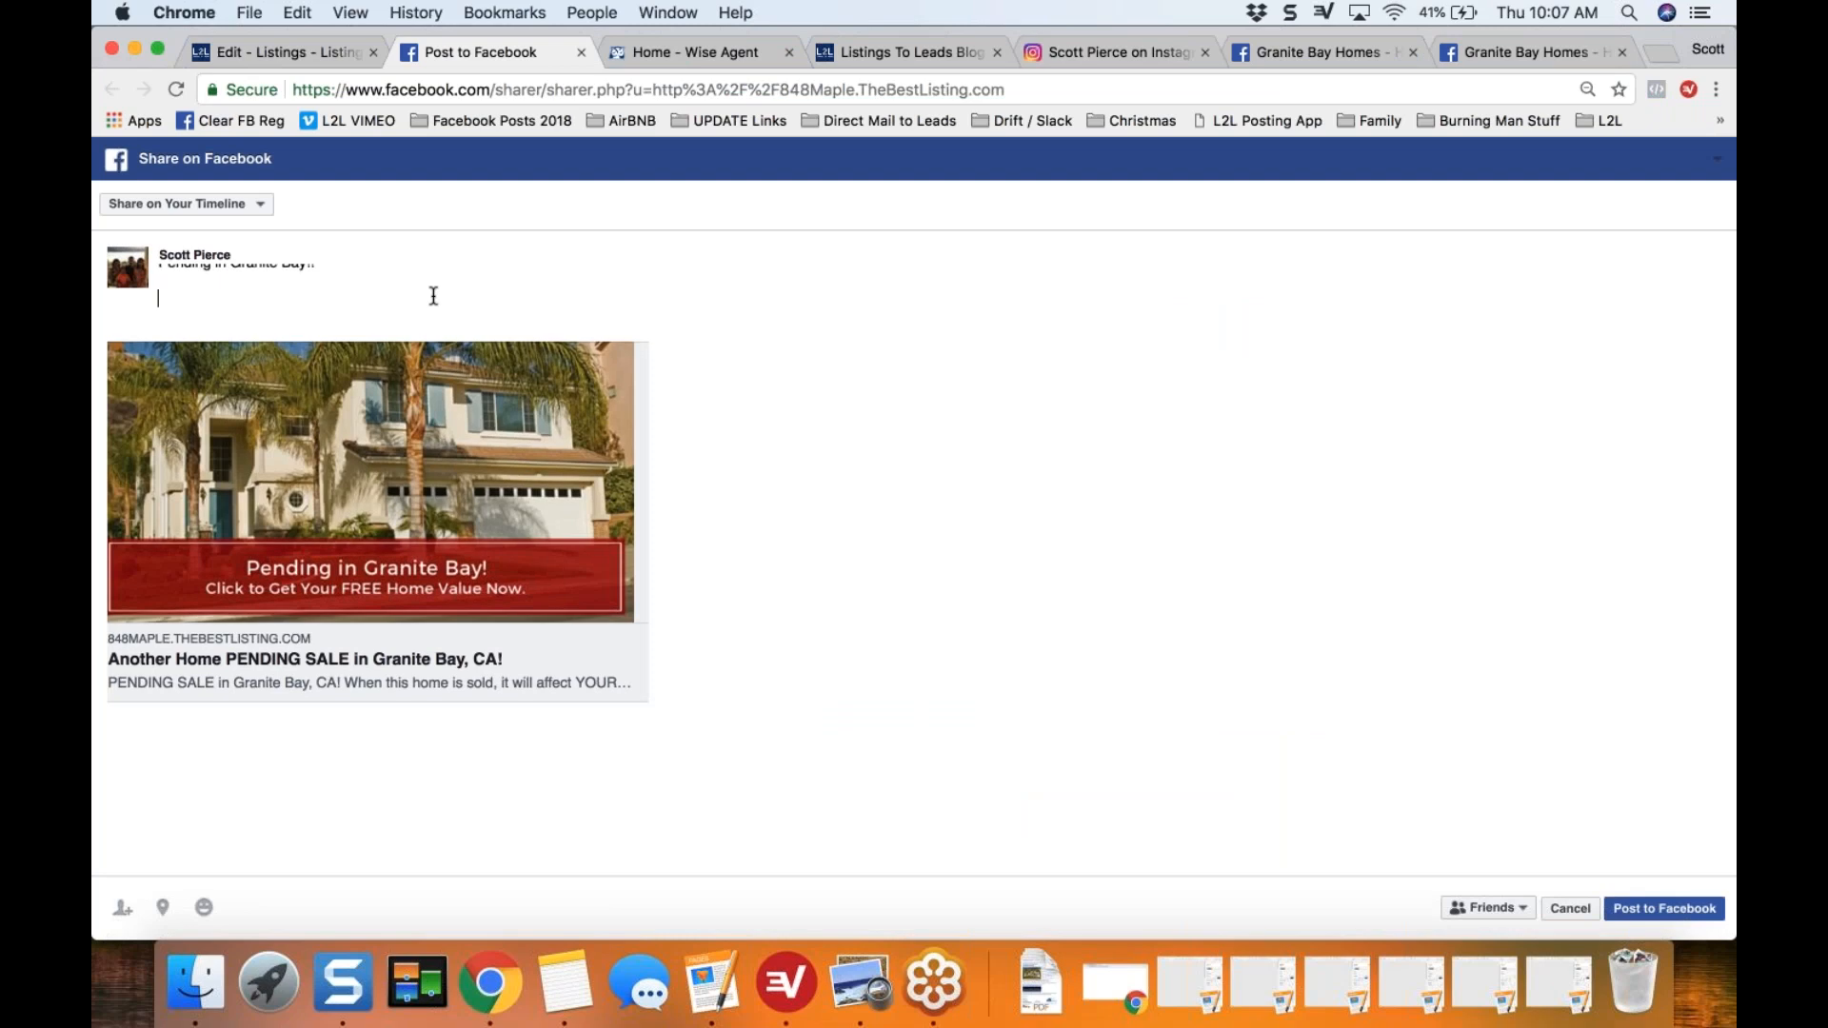
{"action": "key", "text": "Return"}
Step: Add the paragraph "Your home value will change when this home is sold!!" to the post, followed by a blank line
{"action": "type", "text": "Your home value will change when this"}
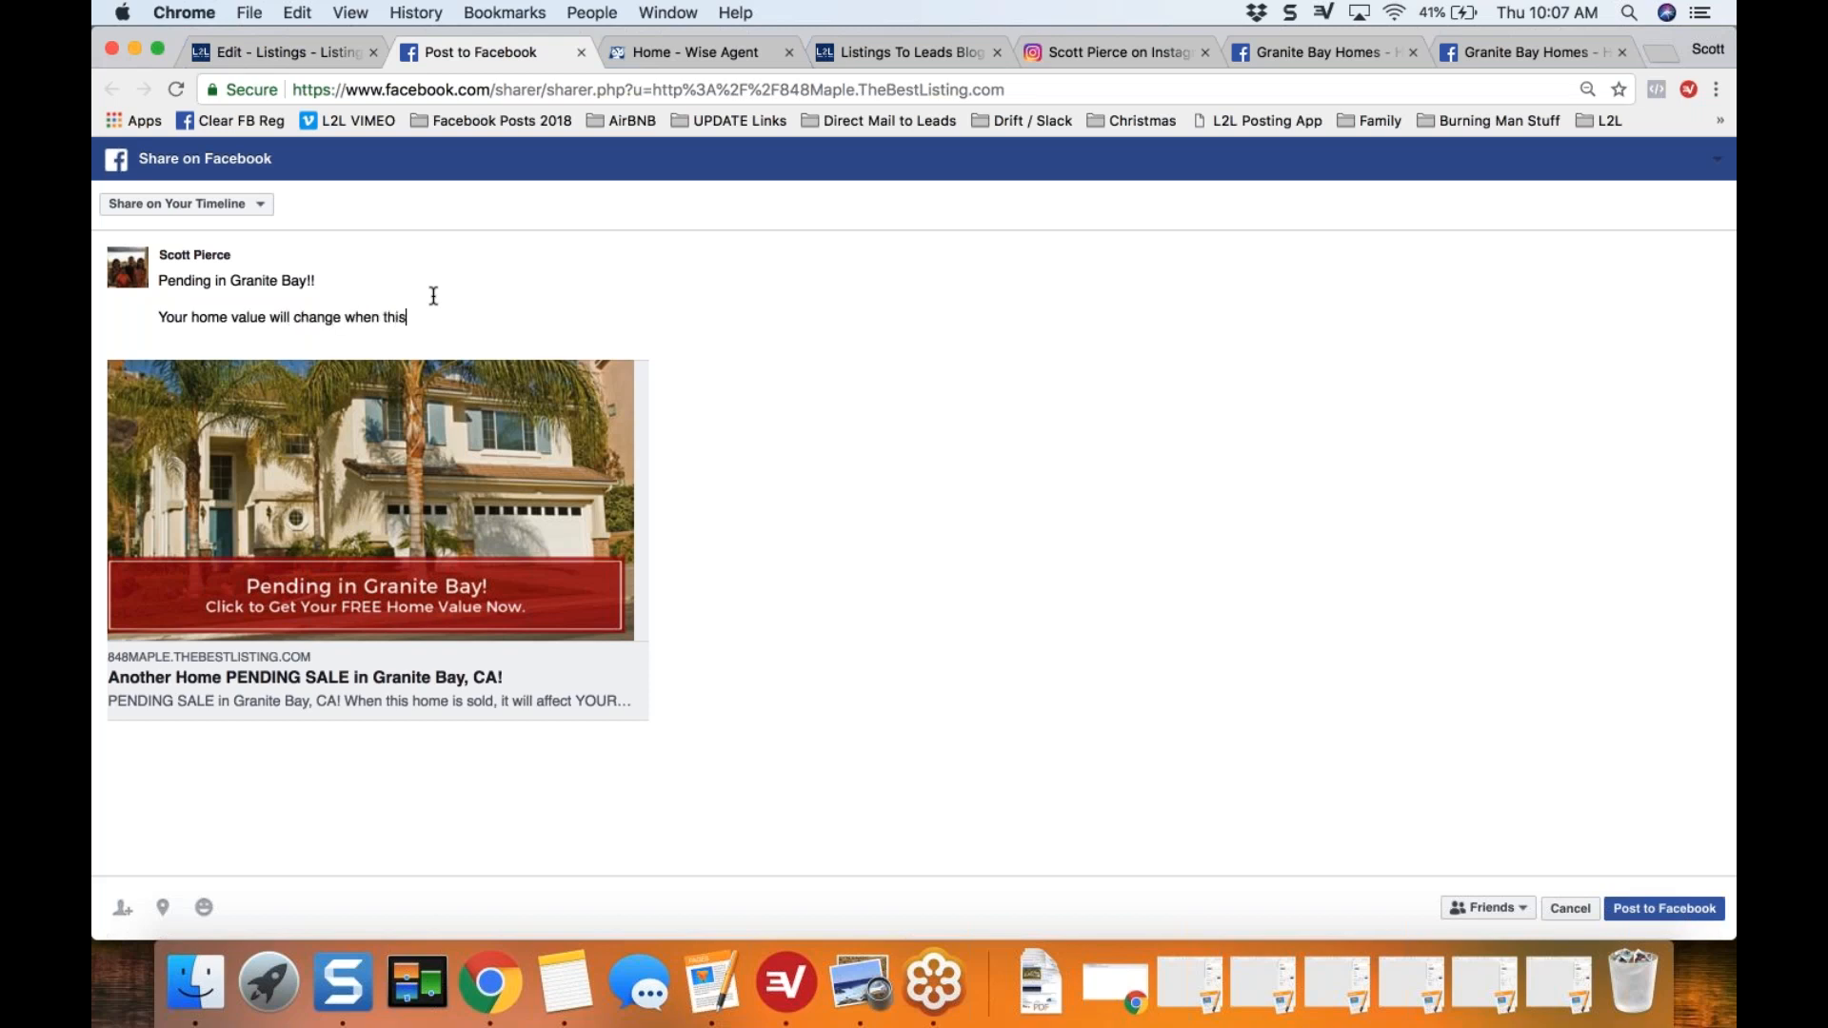
{"action": "type", "text": " home is sold!!"}
{"action": "key", "text": "Return"}
{"action": "key", "text": "Return"}
Step: Add the closing line "Click below to get your new home value estimate now FREE & INSTANT or to find out more about this home!"
{"action": "type", "text": "Click below f"}
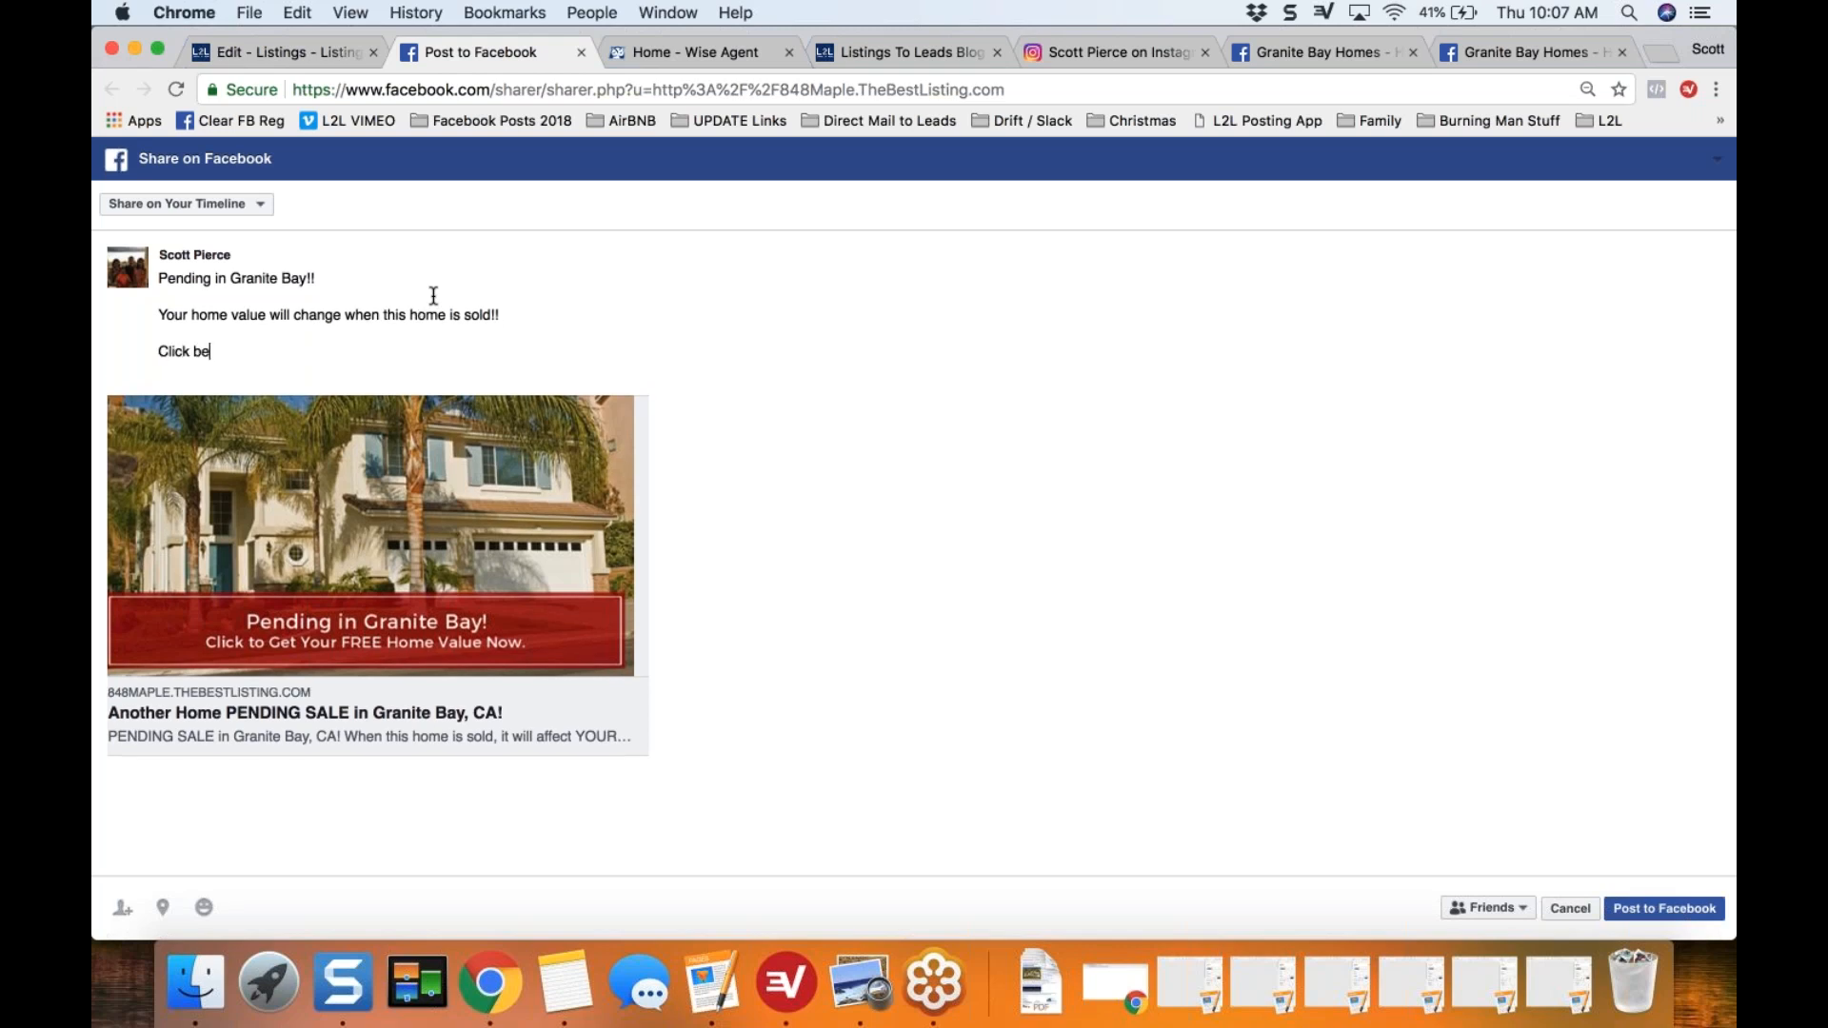
{"action": "key", "text": "BackSpace"}
{"action": "type", "text": "to get your new whome"}
{"action": "key", "text": "BackSpace"}
{"action": "key", "text": "BackSpace"}
{"action": "key", "text": "BackSpace"}
{"action": "key", "text": "BackSpace"}
{"action": "key", "text": "BackSpace"}
{"action": "type", "text": "home value estimate now"}
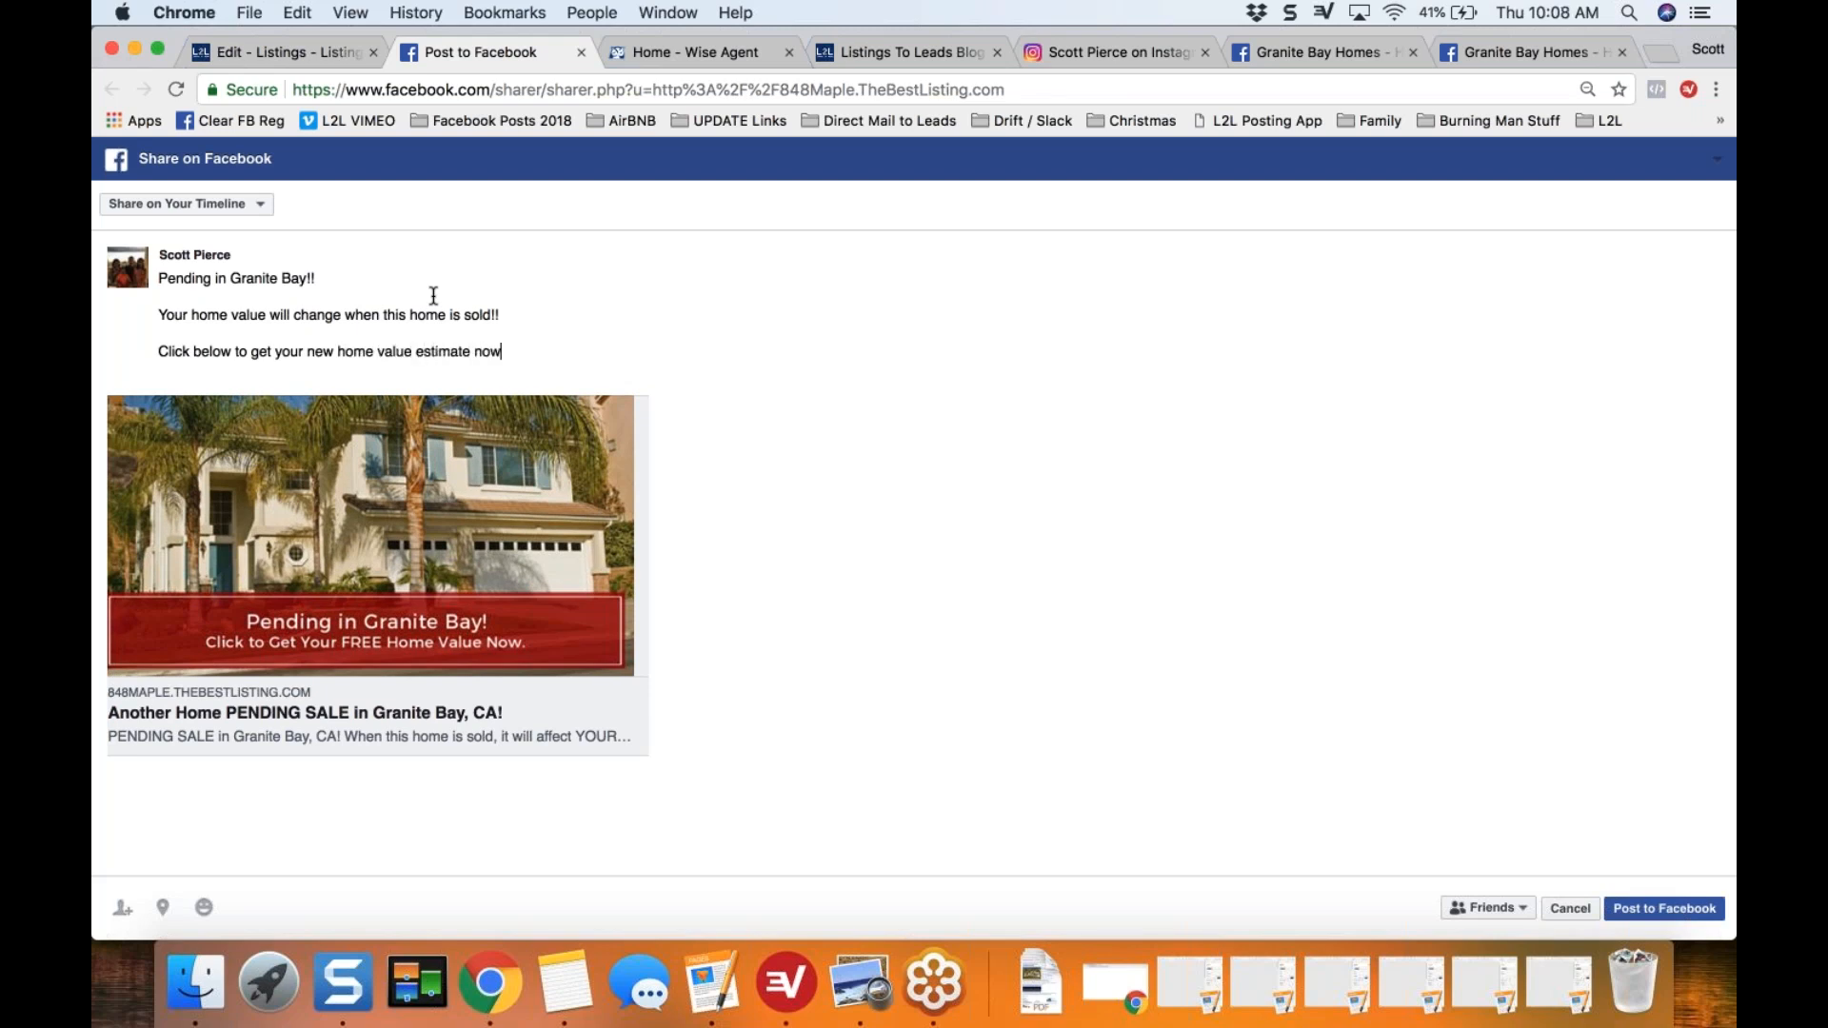
{"action": "type", "text": " FREE & INSTANT or to find out more about this home!"}
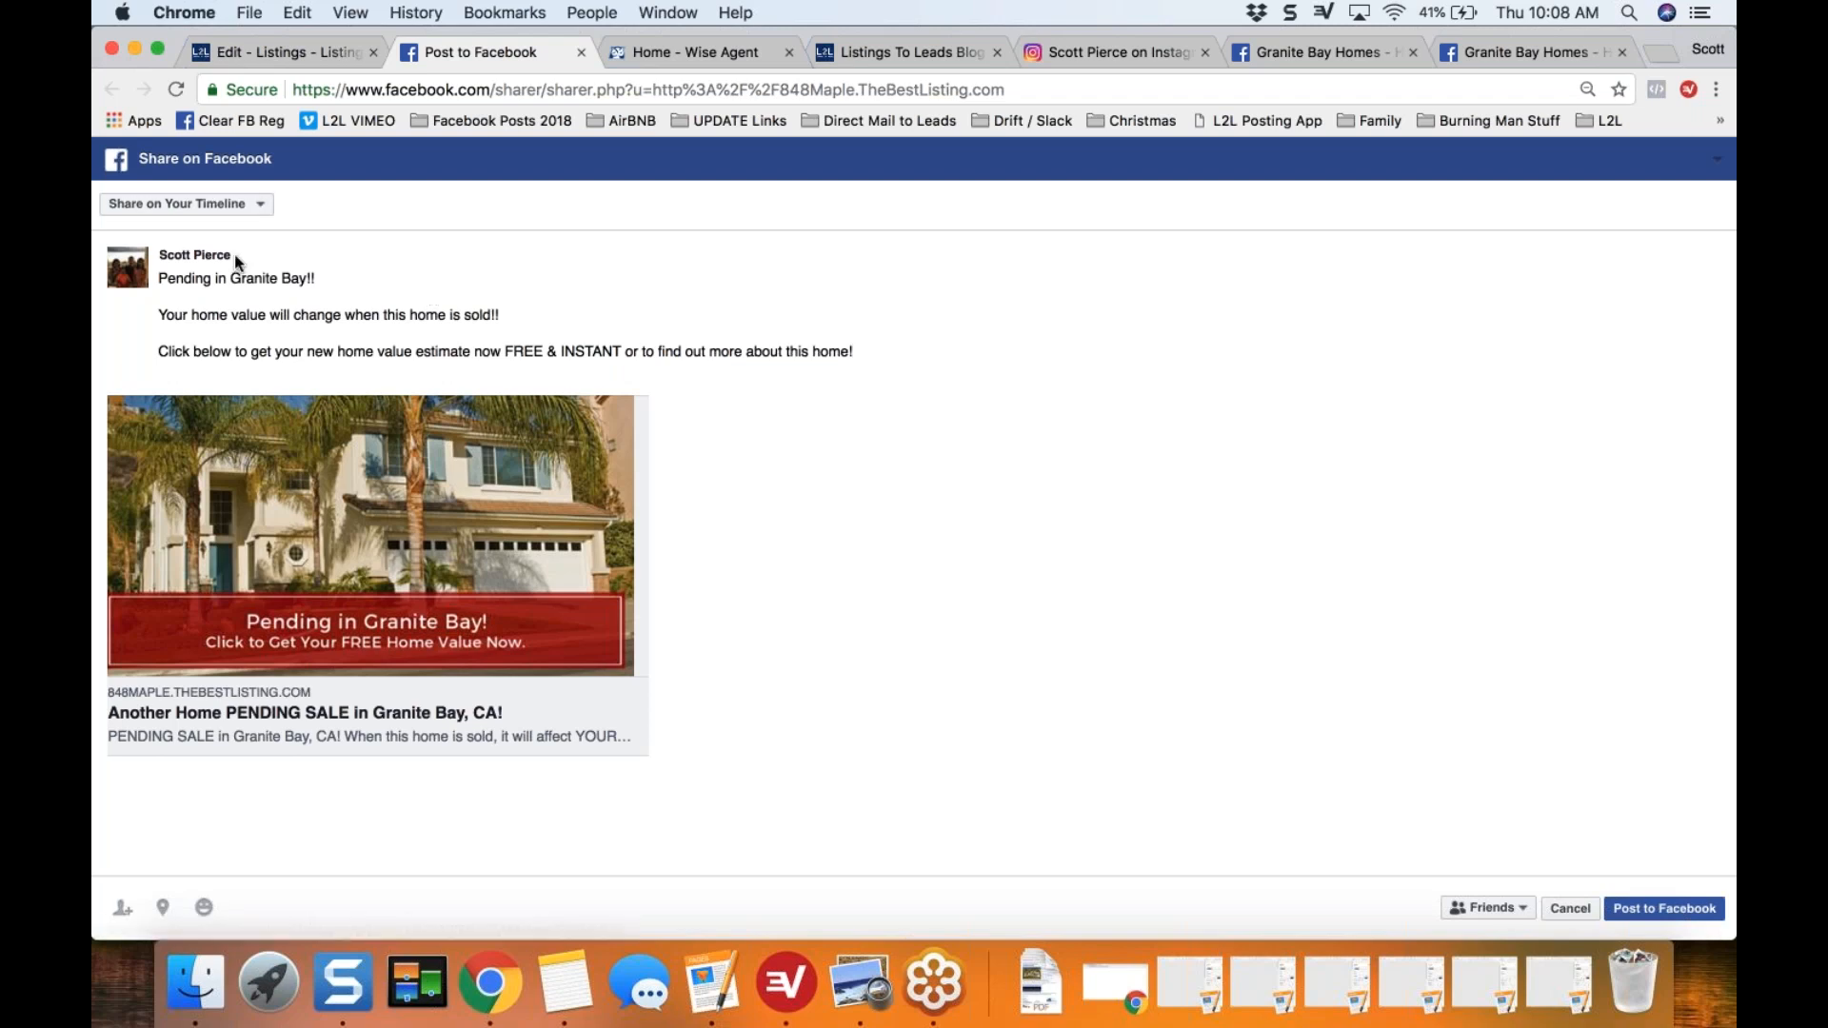
Step: Highlight the first two paragraphs of the Facebook post to review their wording
{"action": "triple_click", "coordinate": [331, 280]}
{"action": "key", "text": "Down"}
{"action": "triple_click", "coordinate": [333, 280]}
{"action": "key", "text": "Down"}
{"action": "key", "text": "shift+Down"}
{"action": "key", "text": "shift+Down"}
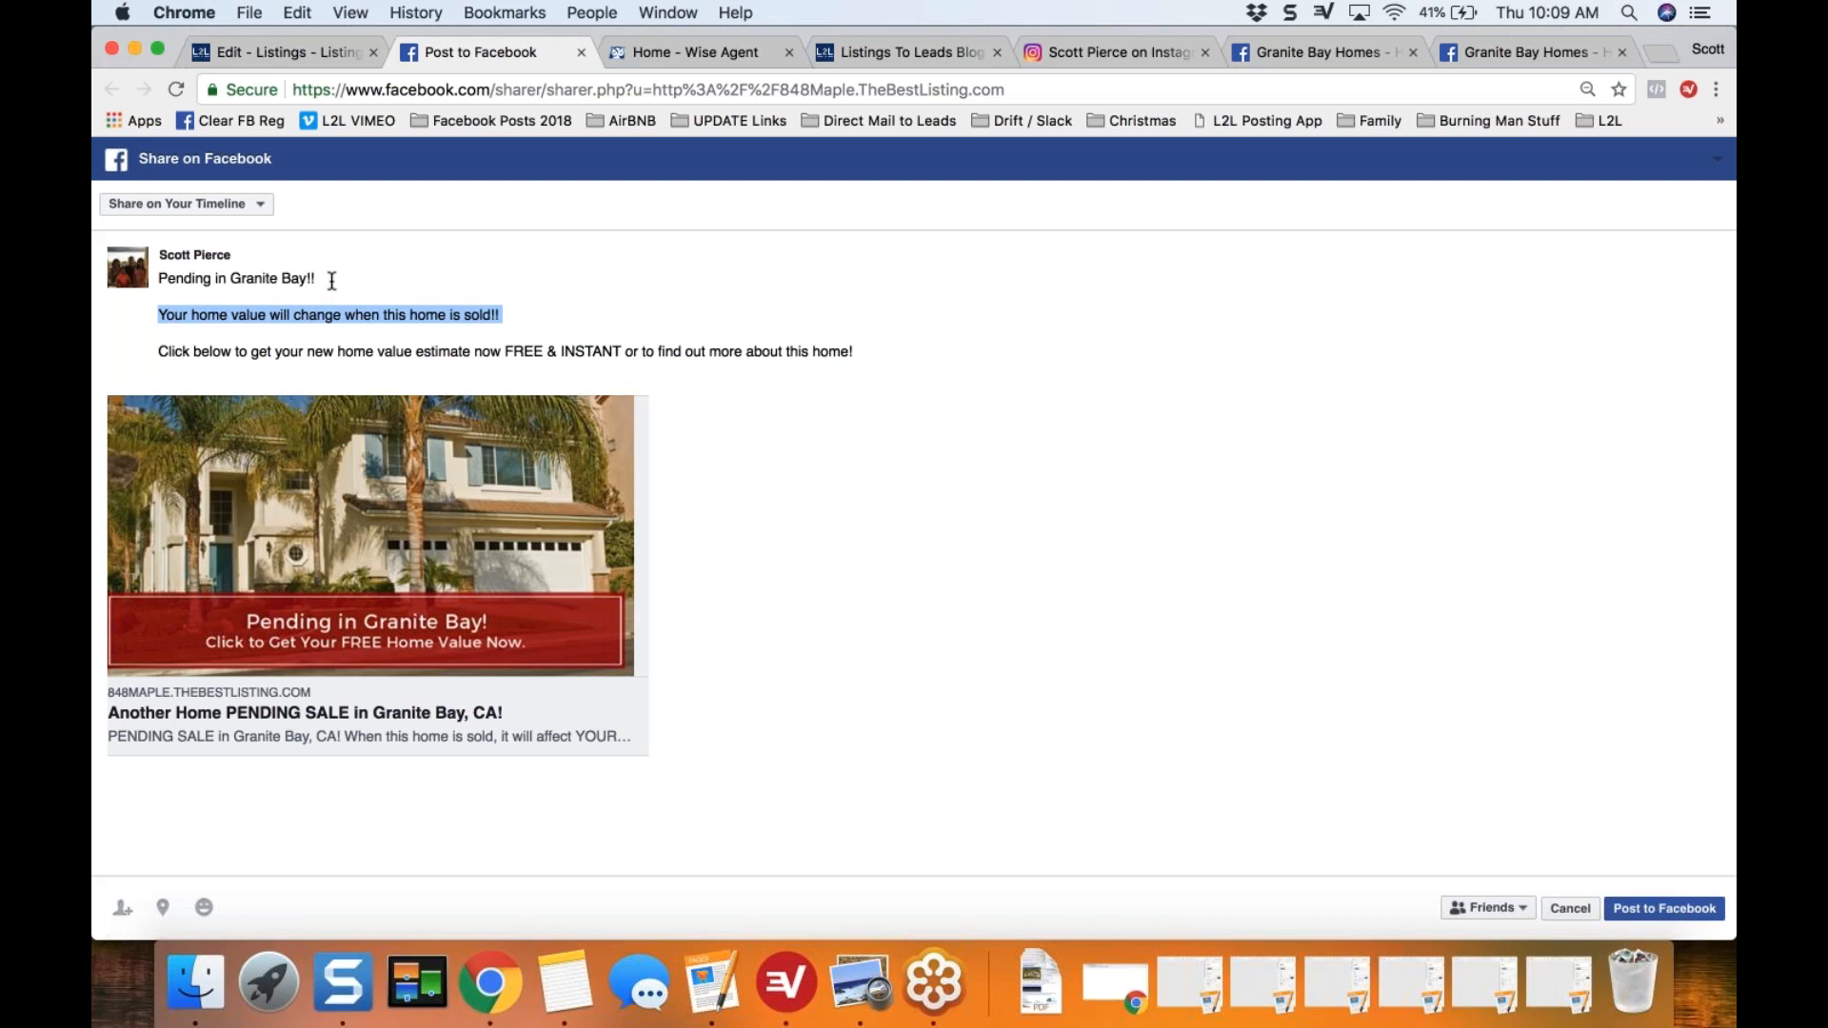
{"action": "key", "text": "Up"}
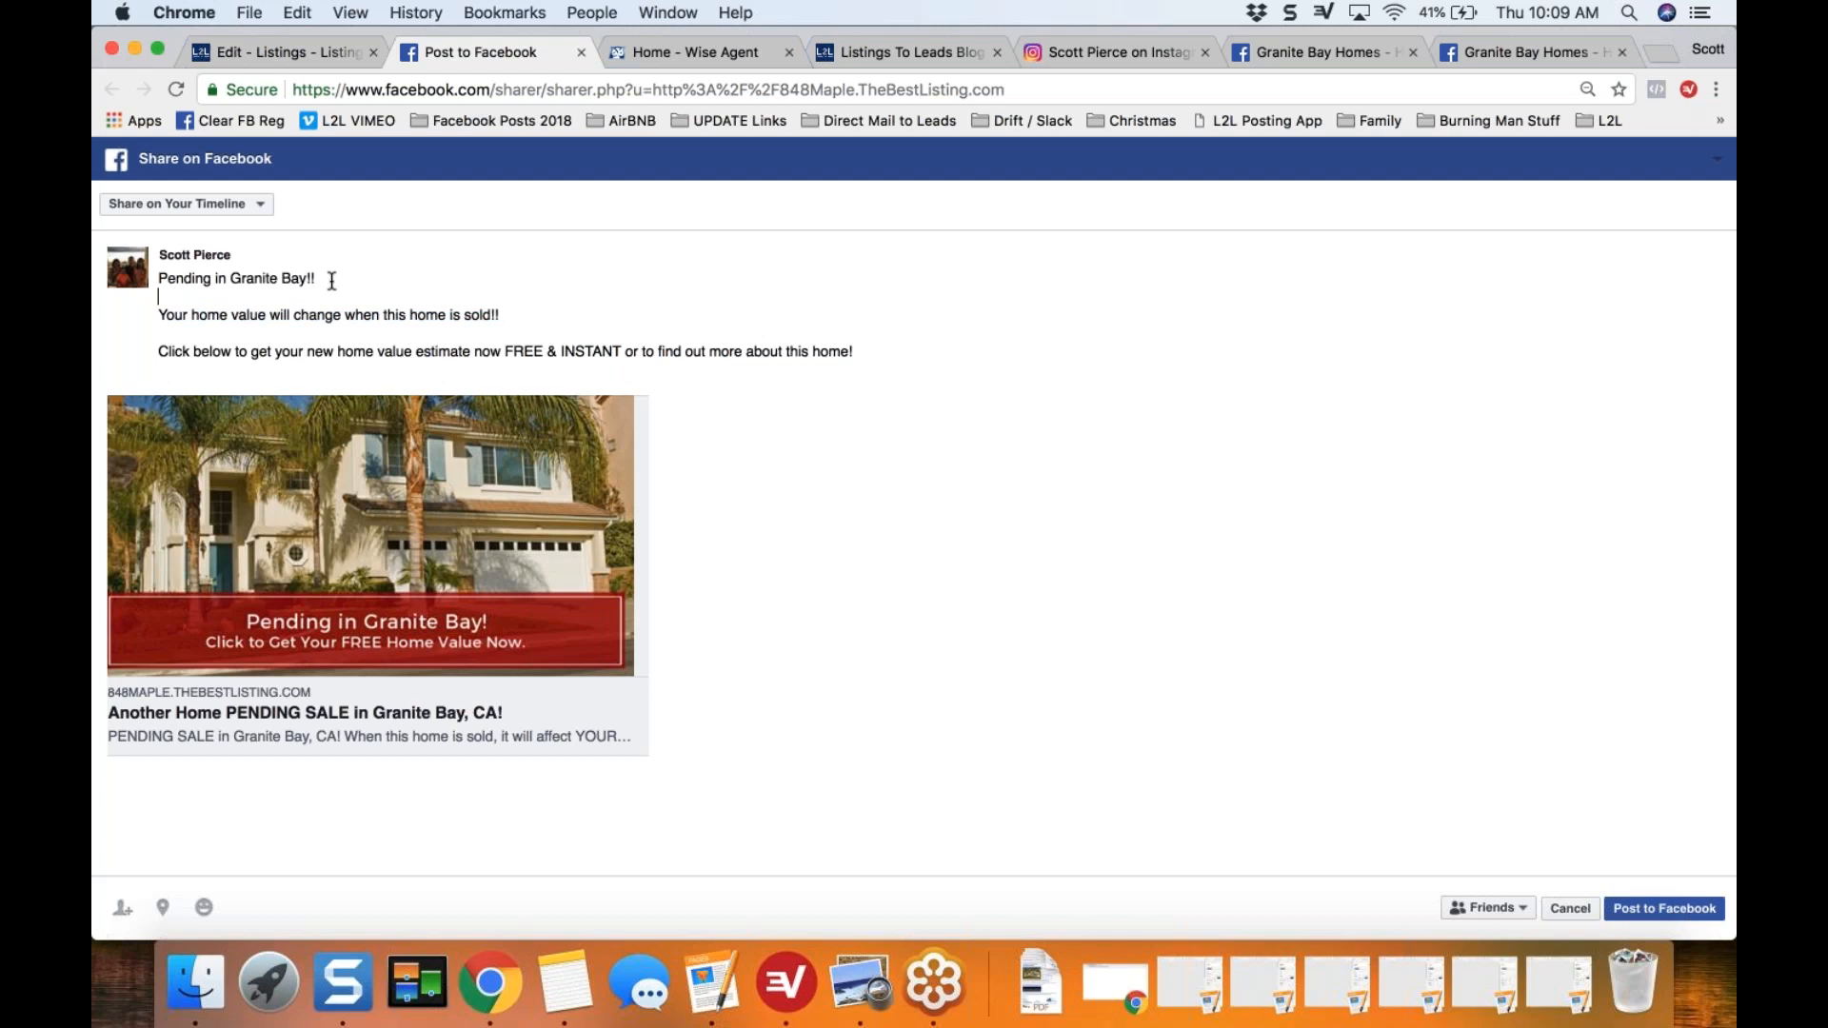
{"action": "key", "text": "Up"}
{"action": "key", "text": "shift+Down"}
{"action": "key", "text": "shift+Down"}
{"action": "key", "text": "shift+Down"}
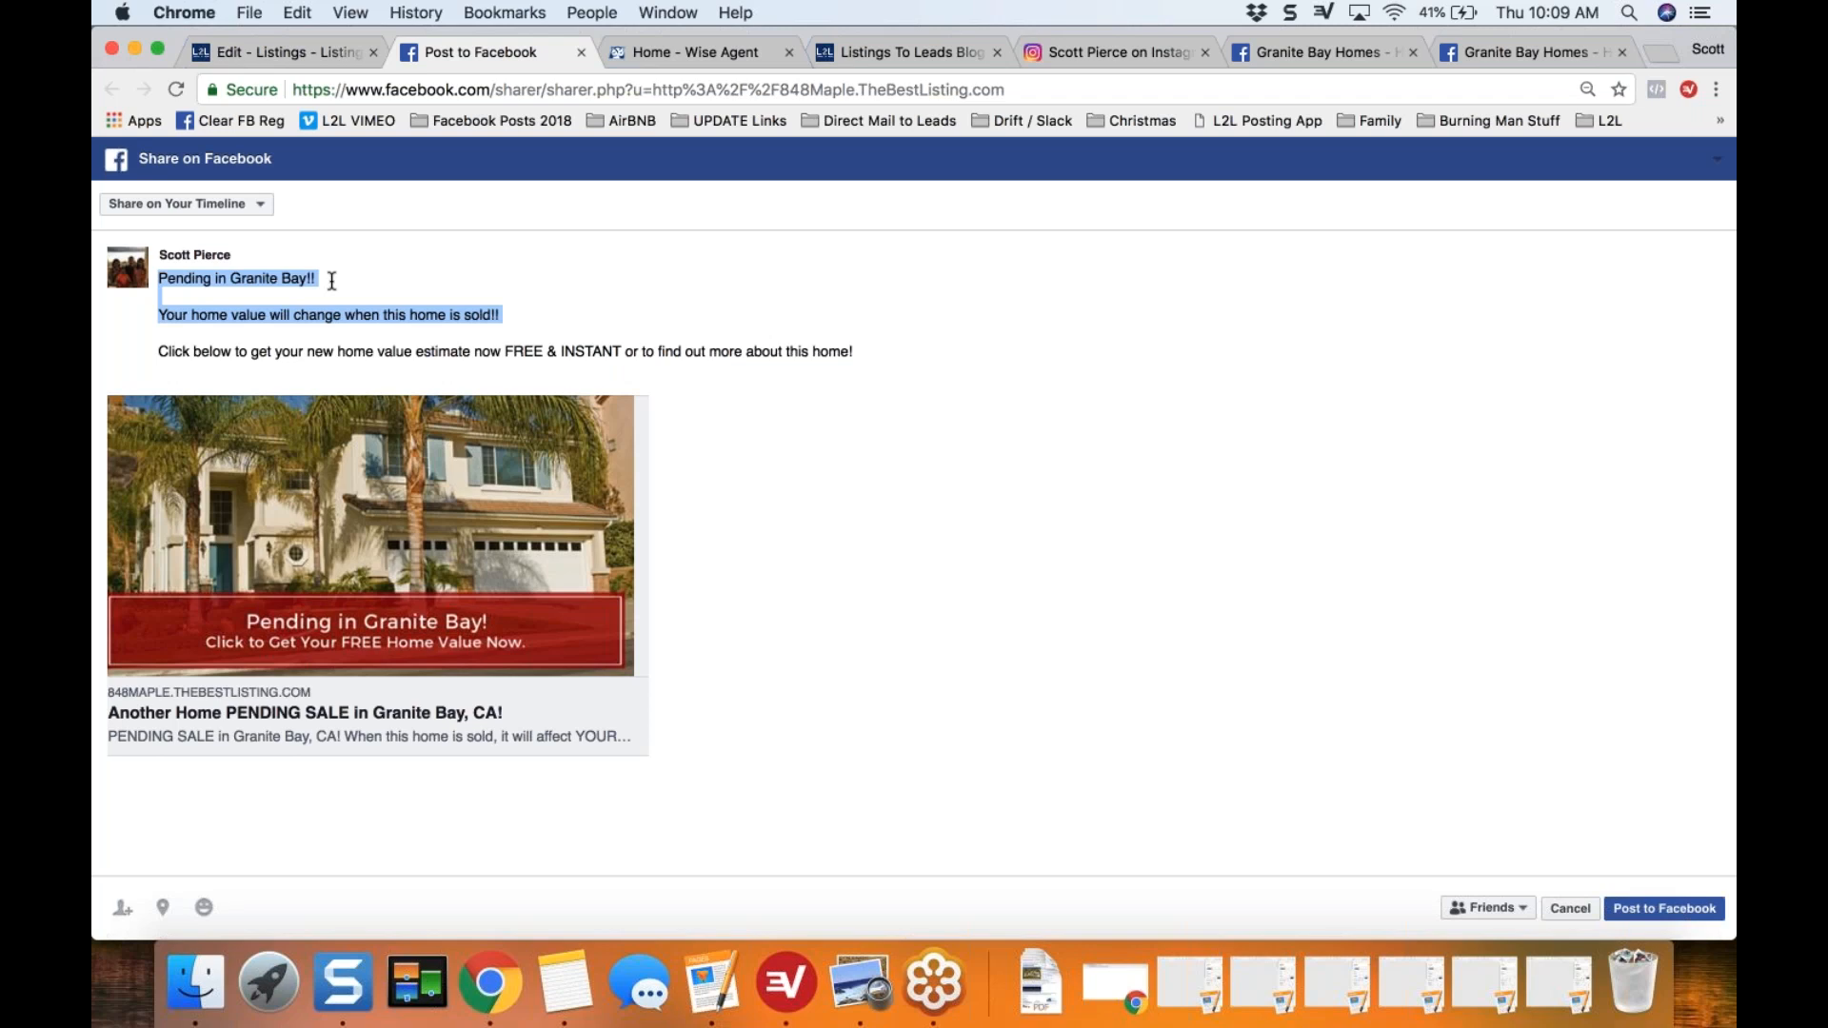
Step: Add a closing line to the post with the hashtags #GraniteBay, #HomeValues and one for the agent's team name
{"action": "key", "text": "Right"}
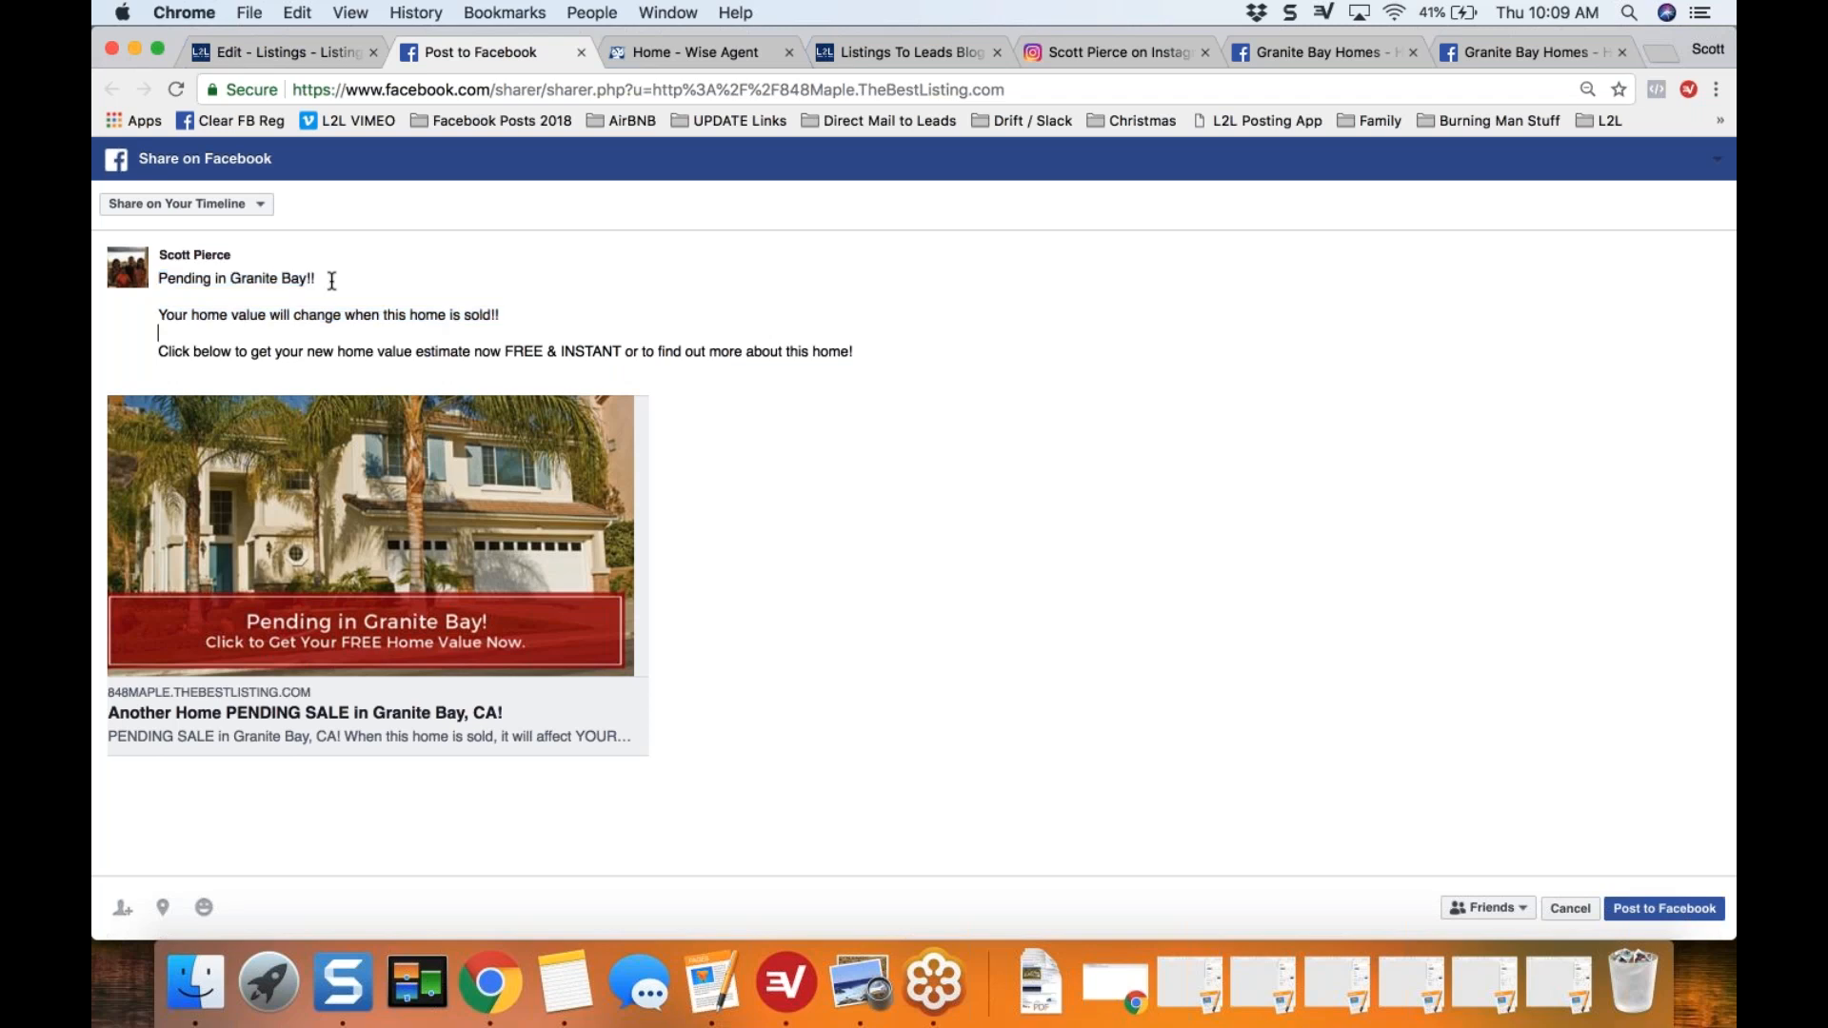
{"action": "key", "text": "shift+Down"}
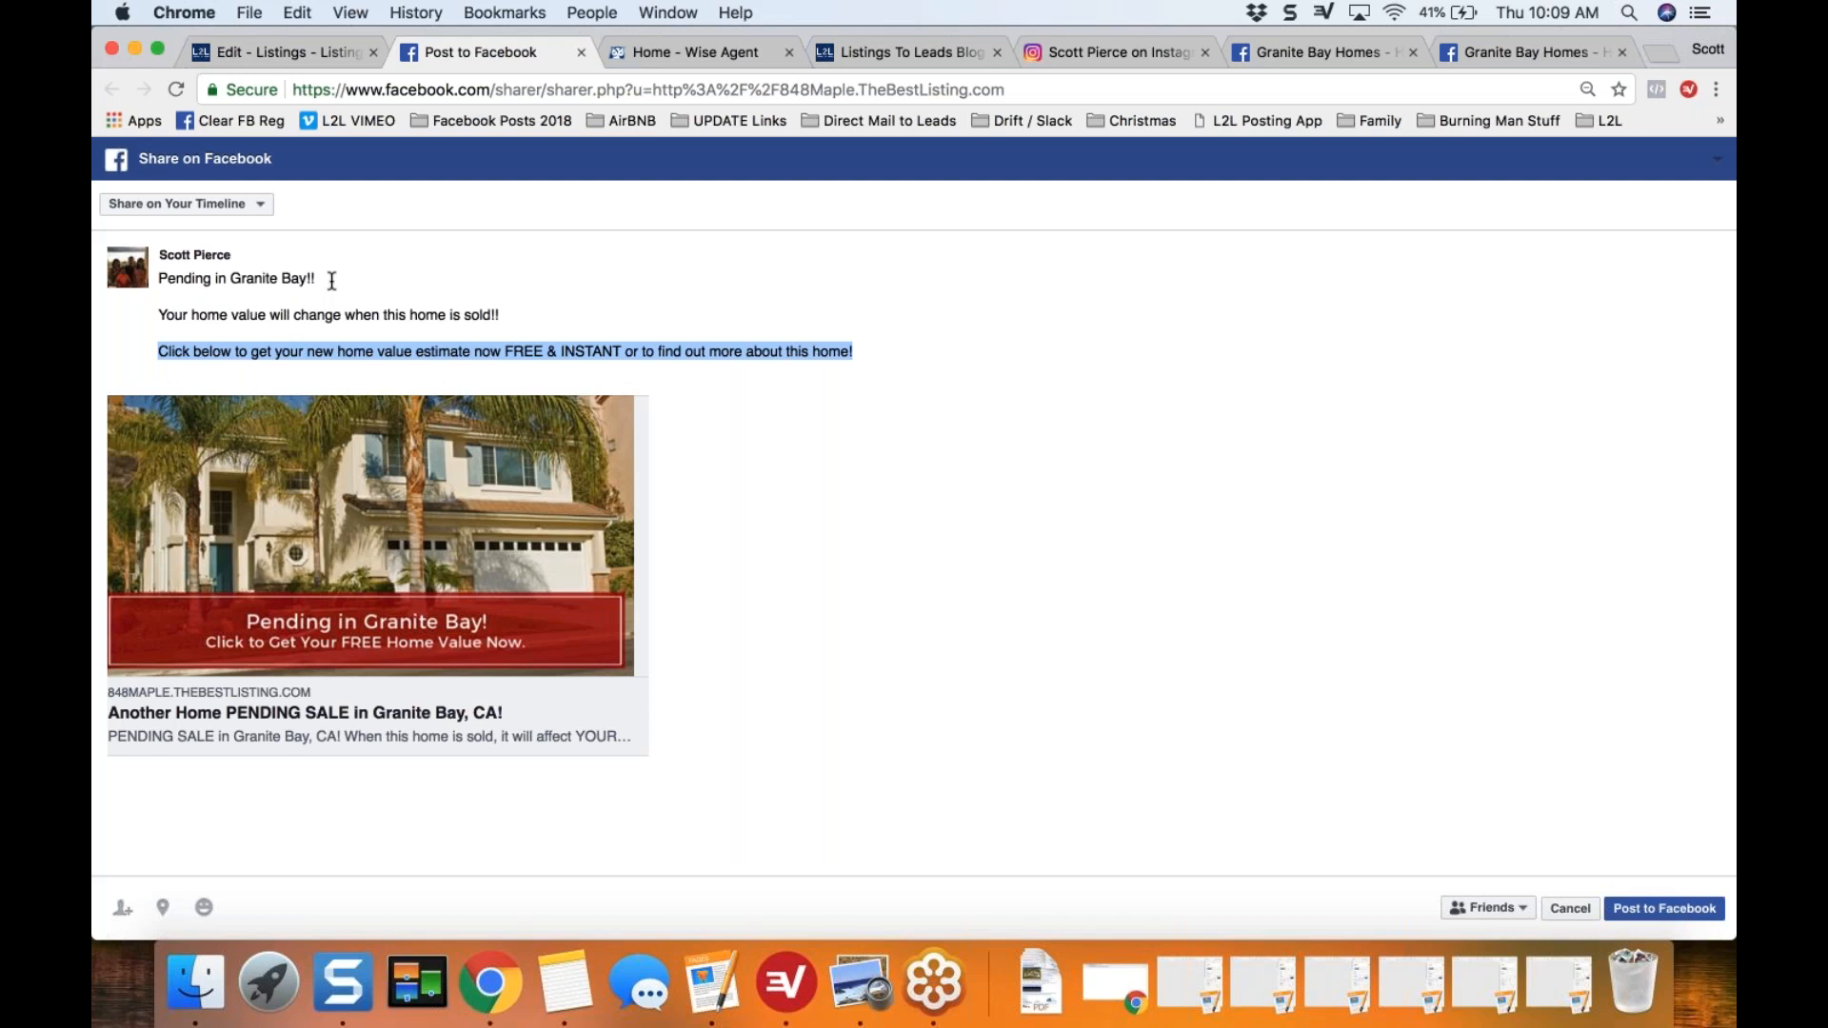
{"action": "key", "text": "Right"}
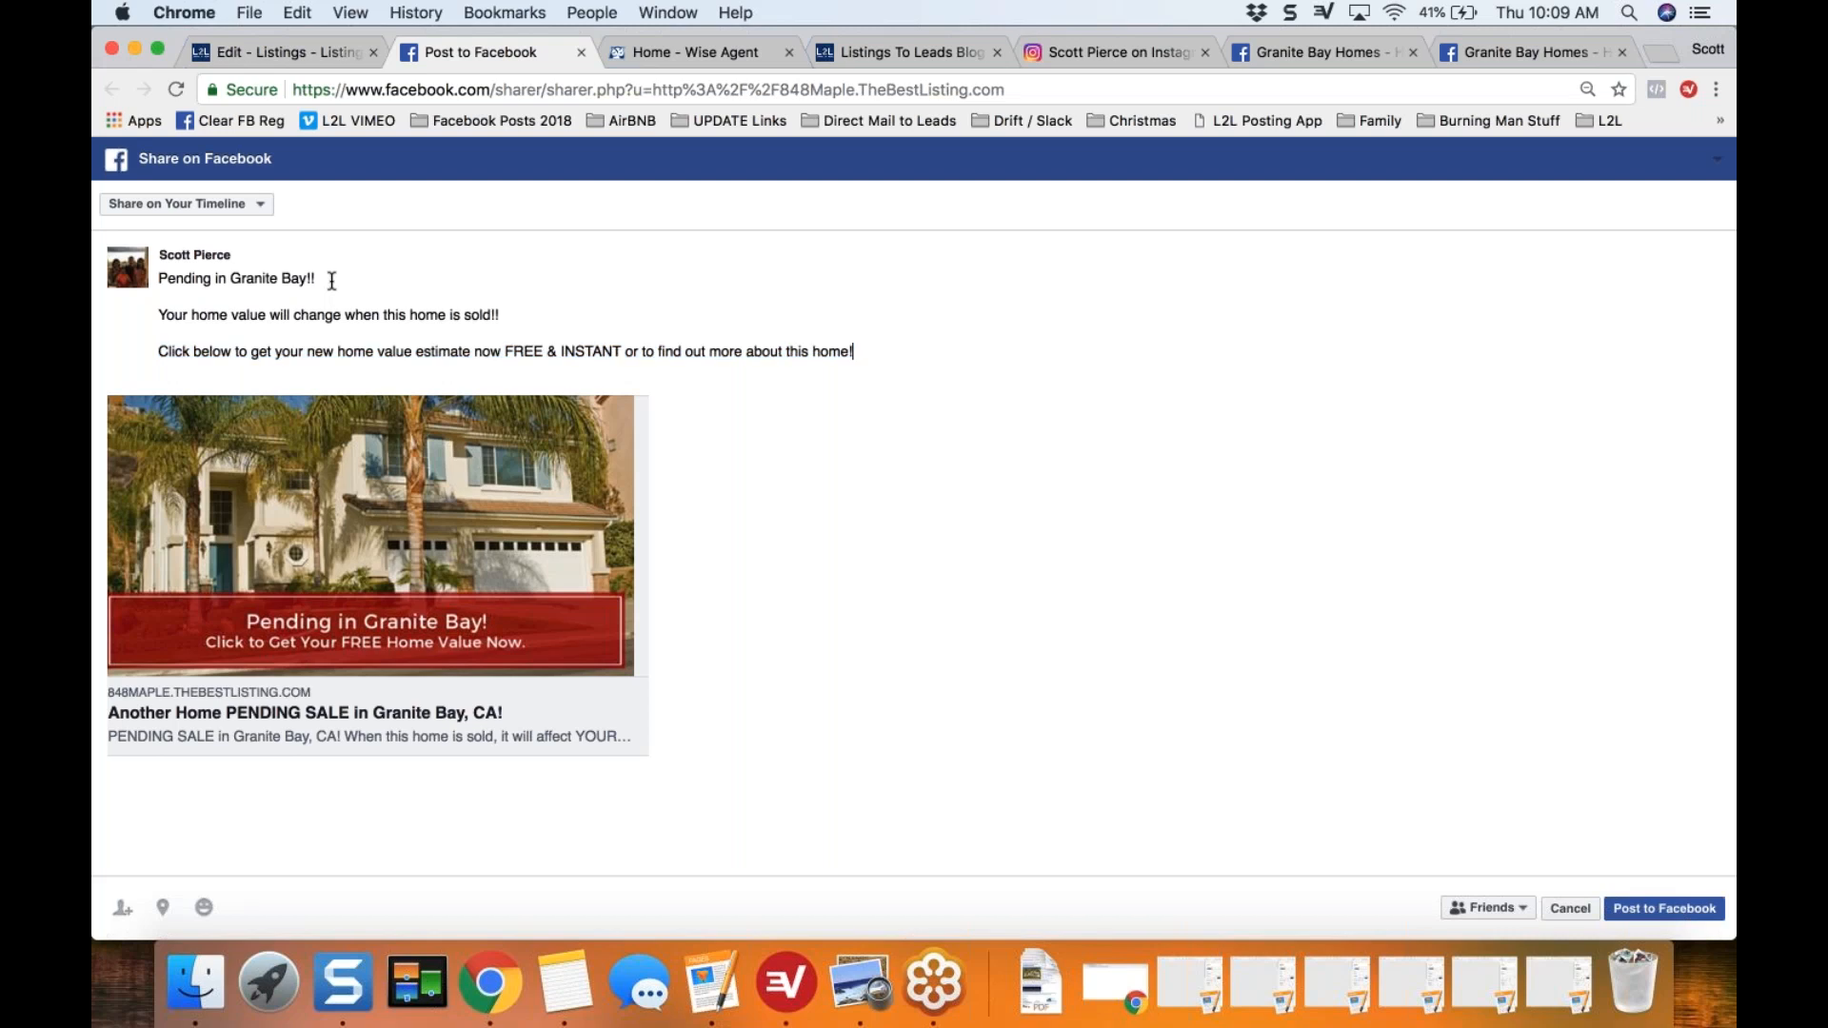
{"action": "key", "text": "Return"}
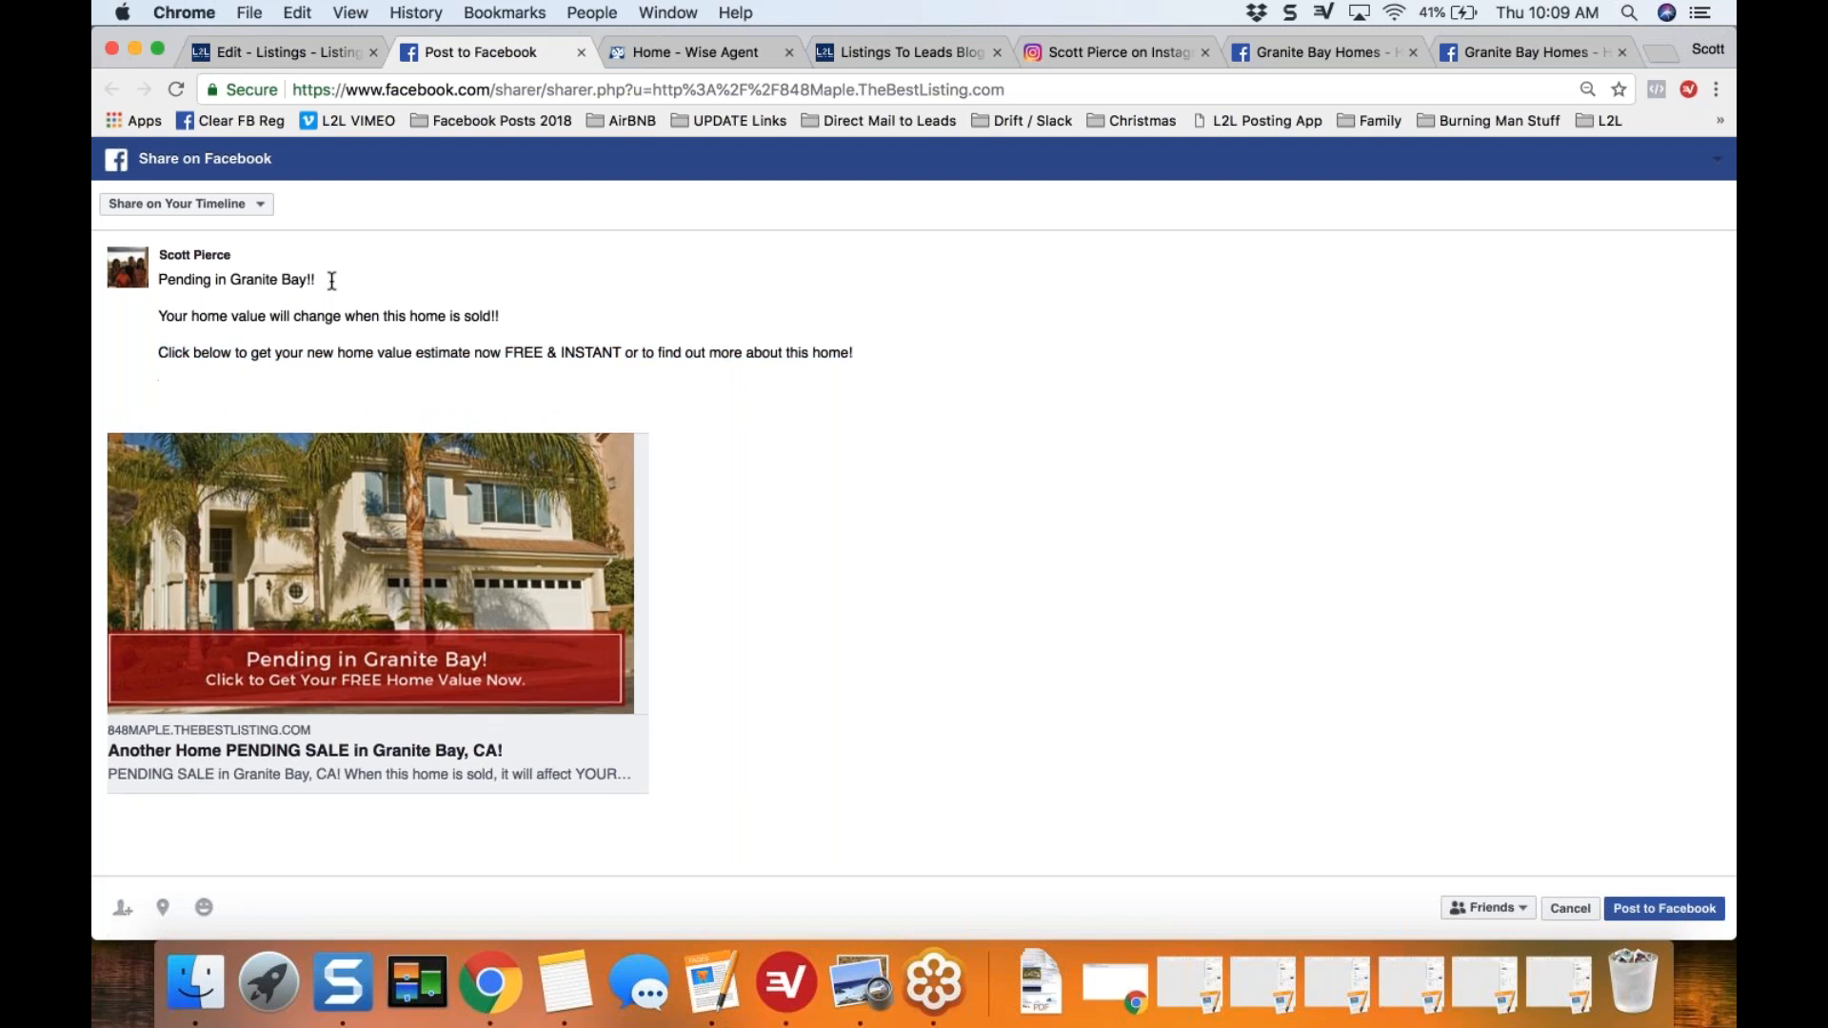
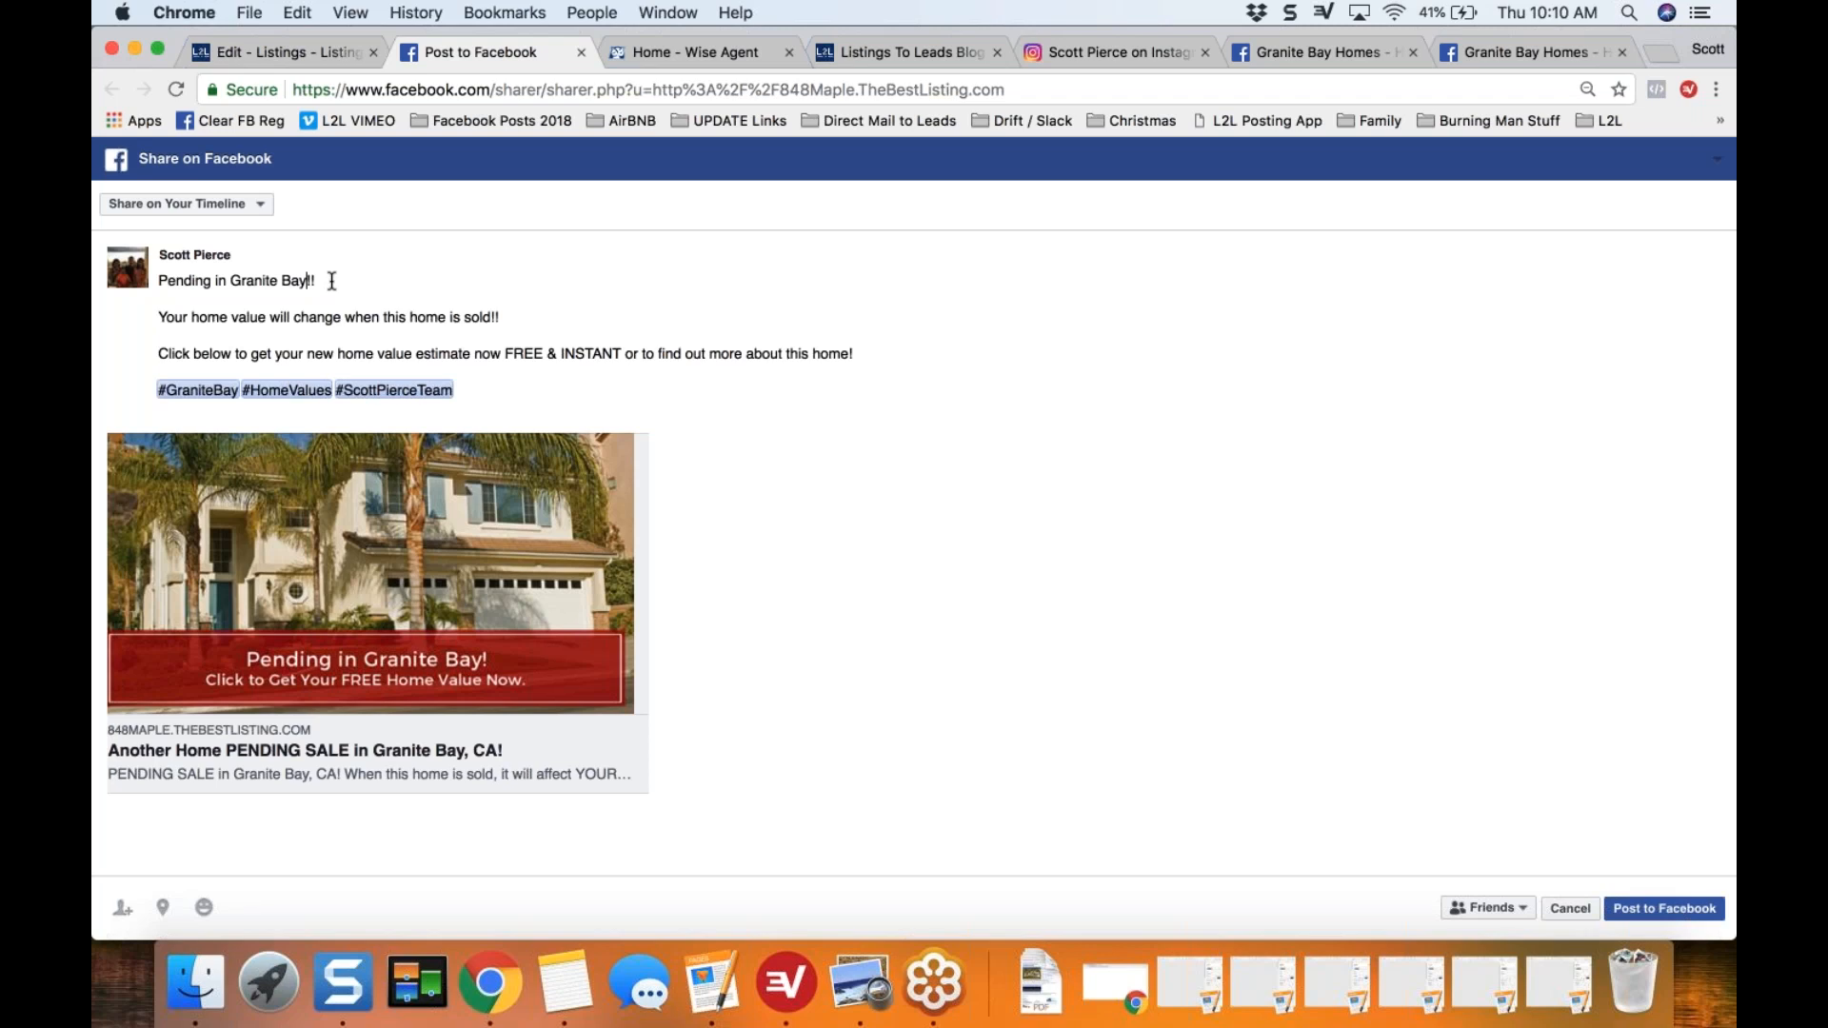
Step: Extend the "Pending in Granite Bay" line with "in 7 Days with Mulitple Offers" before its exclamation marks
{"action": "type", "text": "in 7 Days with Mulitple Offers"}
Step: Insert "ATTN Granite Bay Homeowners!!" as the post's new opening line, followed by a blank line
{"action": "key", "text": "super+Left"}
{"action": "type", "text": "ATTN Gr"}
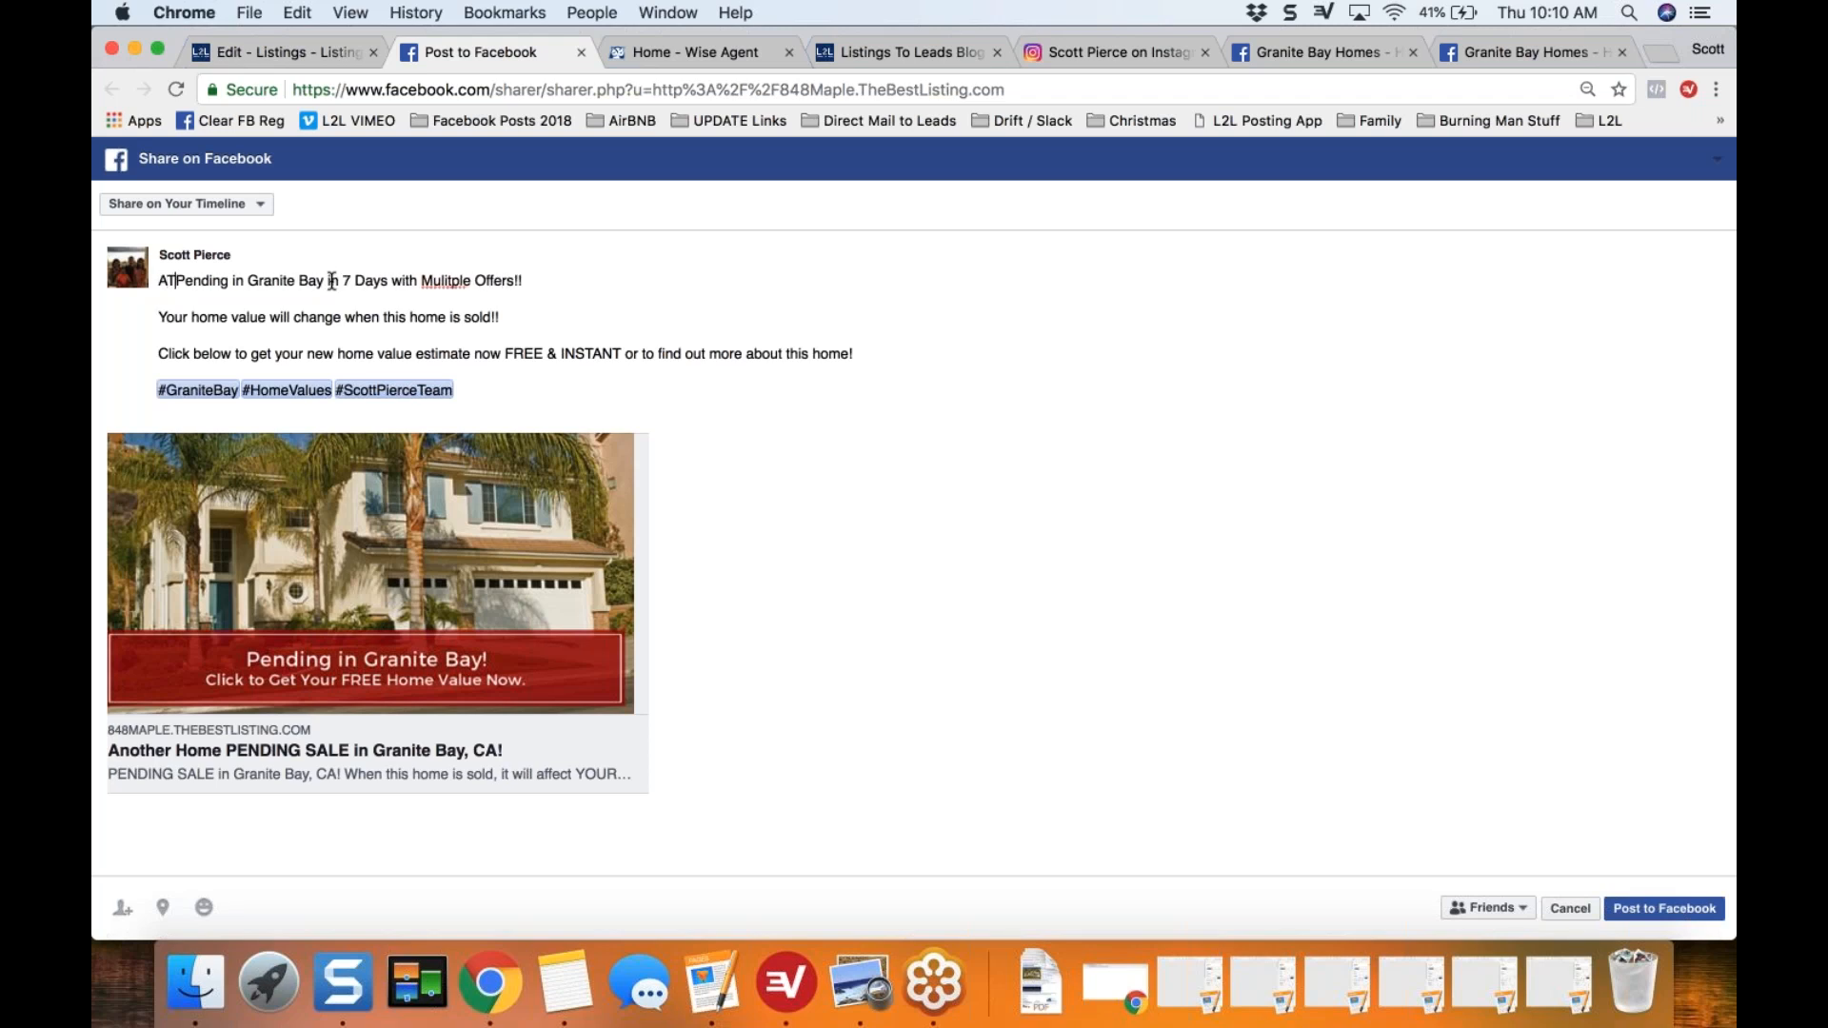
{"action": "type", "text": "anite Bay "}
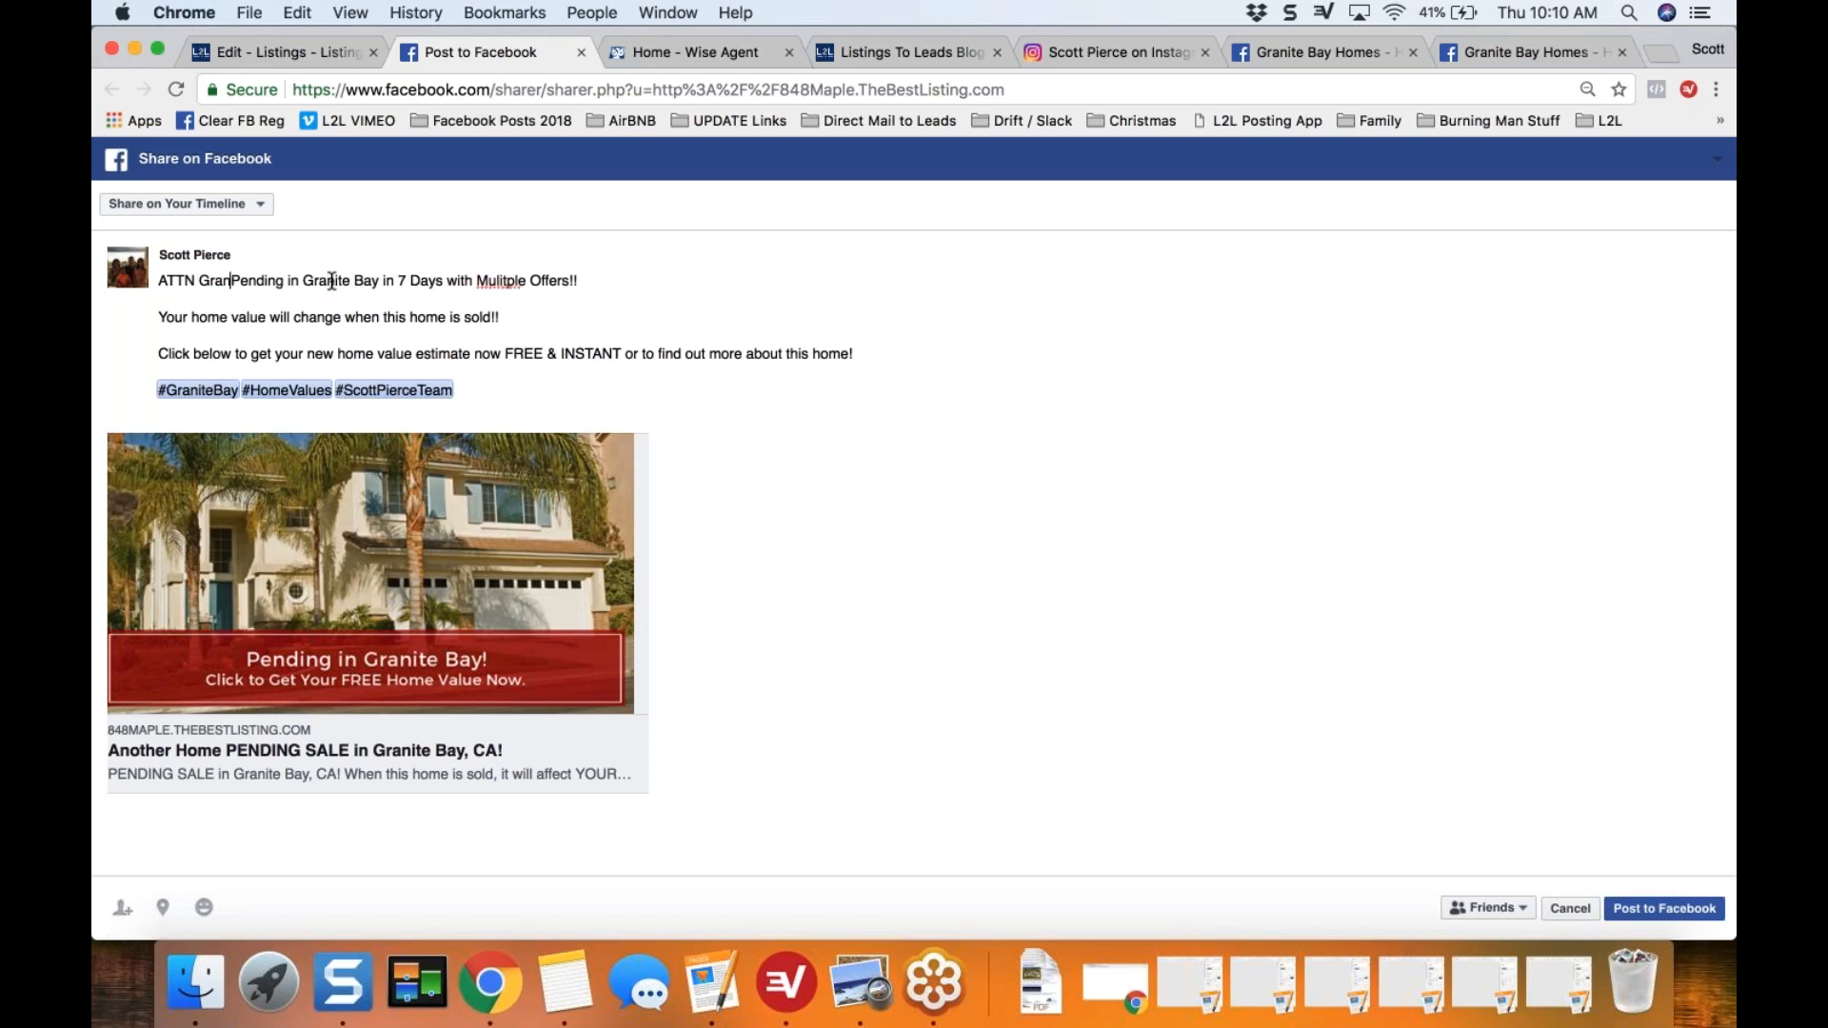
{"action": "type", "text": "Home"}
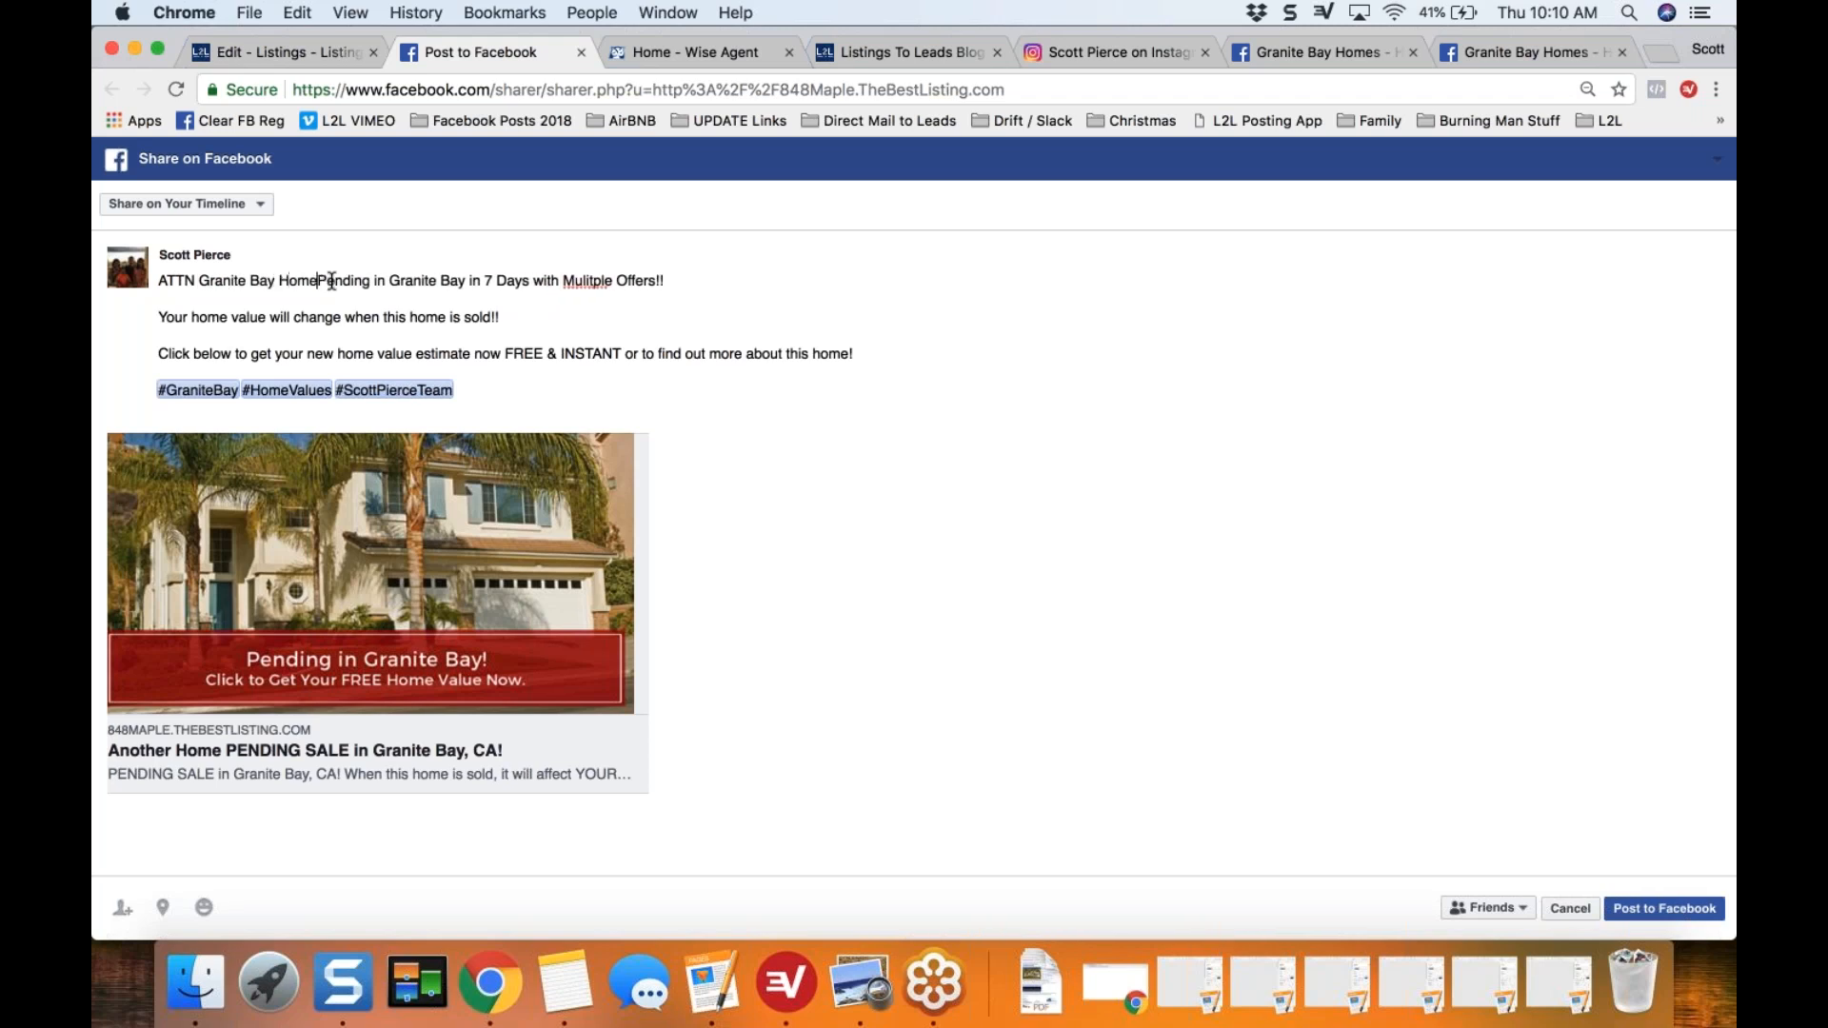
{"action": "type", "text": "owners!!"}
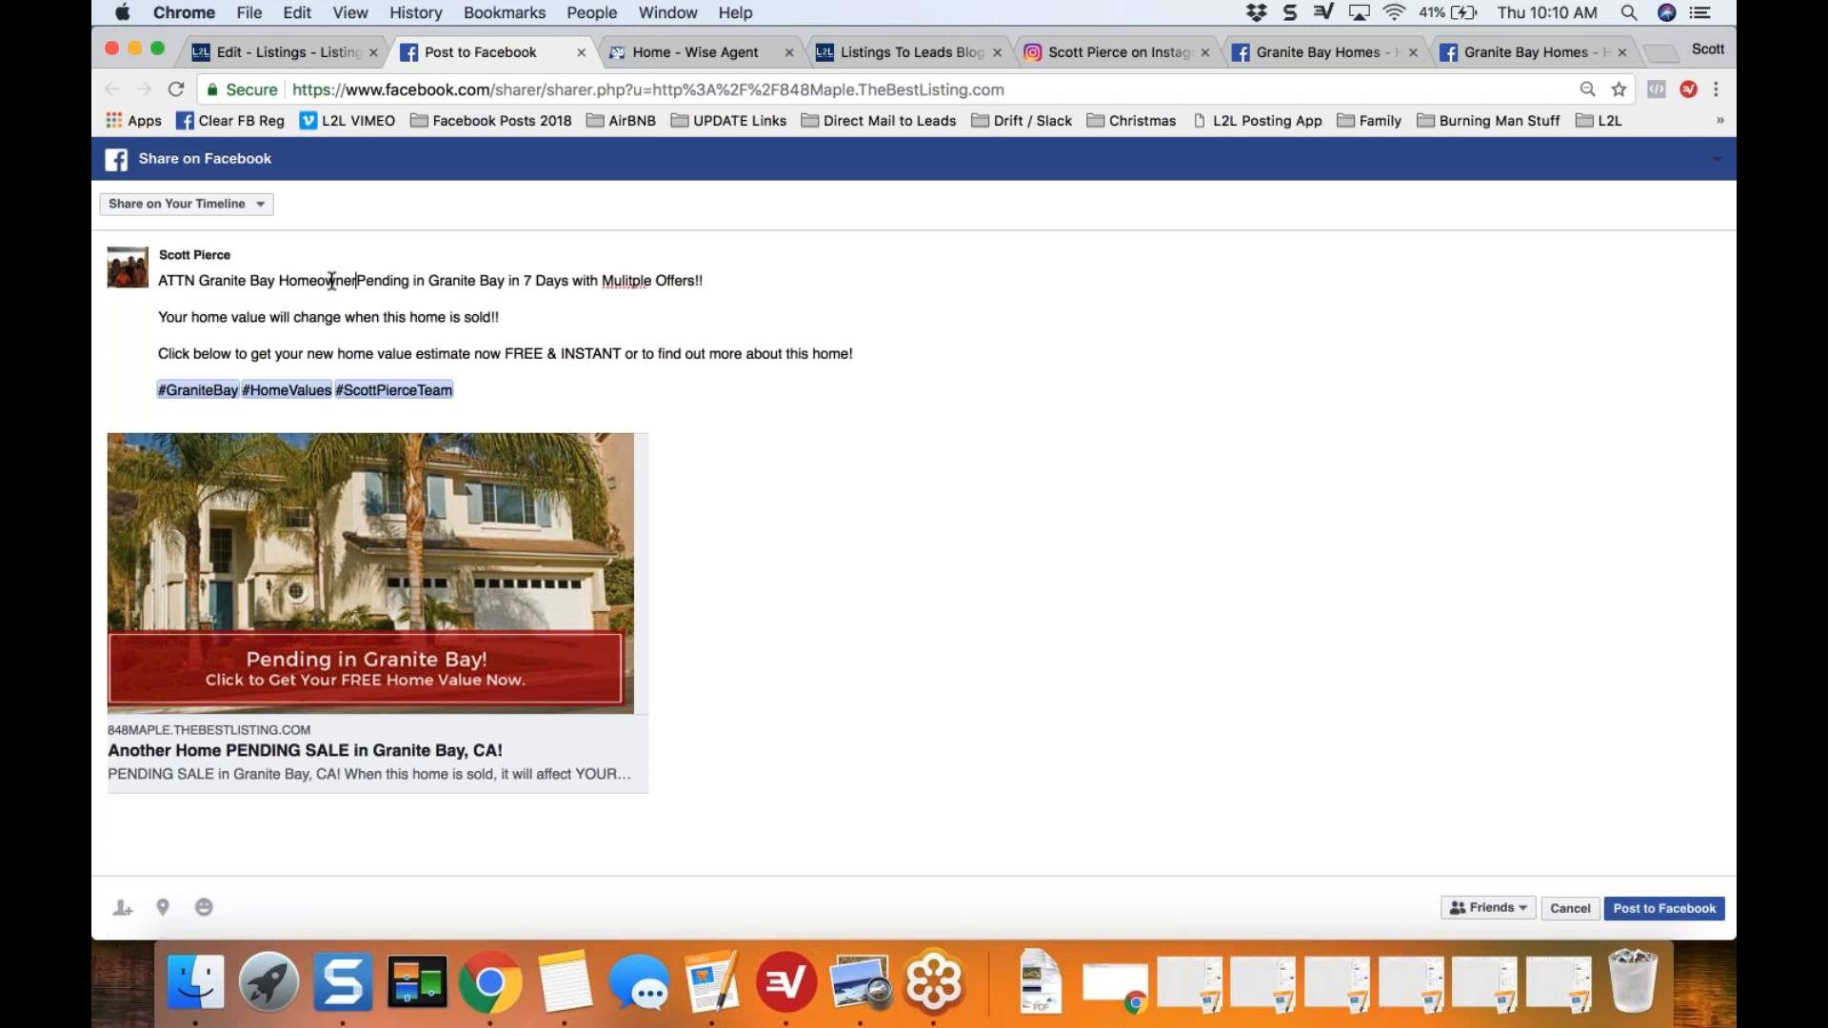
{"action": "key", "text": "Return"}
{"action": "key", "text": "Return"}
Step: Reword the start of the second paragraph to "This home went PENDING" in place of "Pending"
{"action": "type", "text": "This home "}
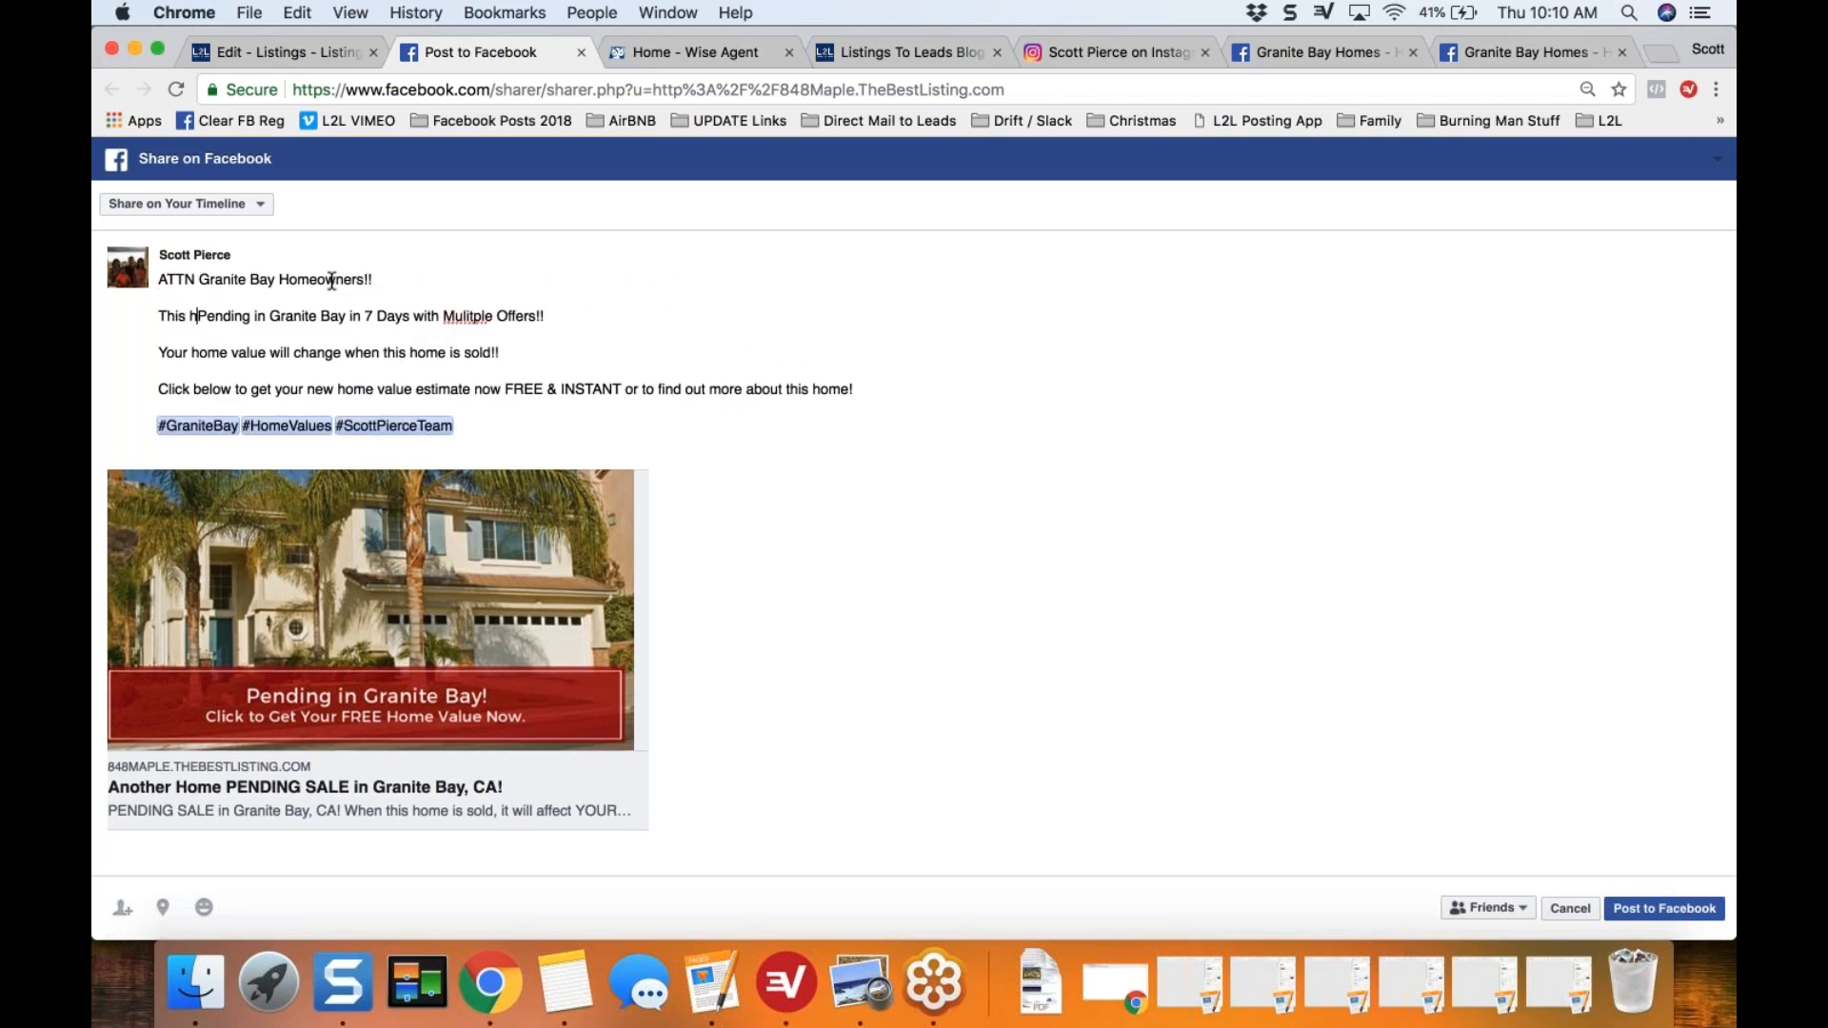
{"action": "type", "text": "went"}
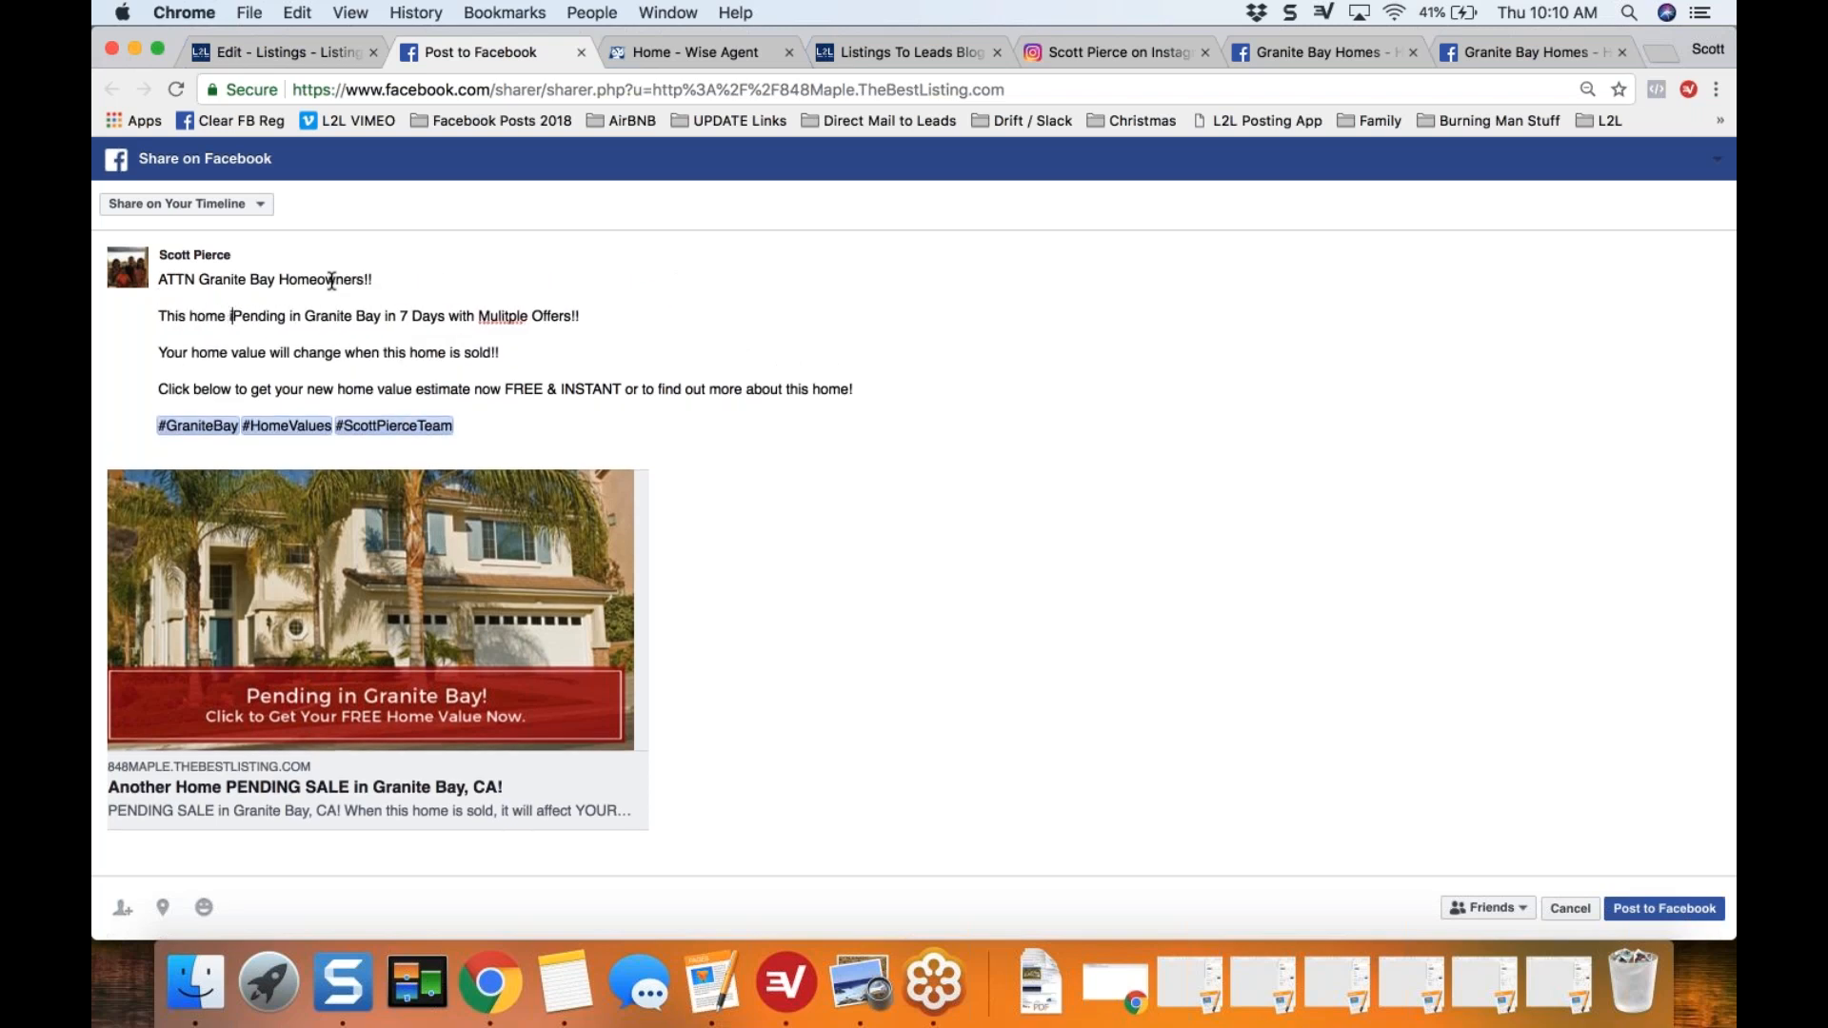
{"action": "key", "text": "shift+Right"}
{"action": "key", "text": "shift+Right"}
{"action": "key", "text": "shift+Right"}
{"action": "key", "text": "shift+Right"}
{"action": "key", "text": "shift+Right"}
{"action": "key", "text": "shift+Right"}
{"action": "key", "text": "shift+Right"}
{"action": "type", "text": "PENDING"}
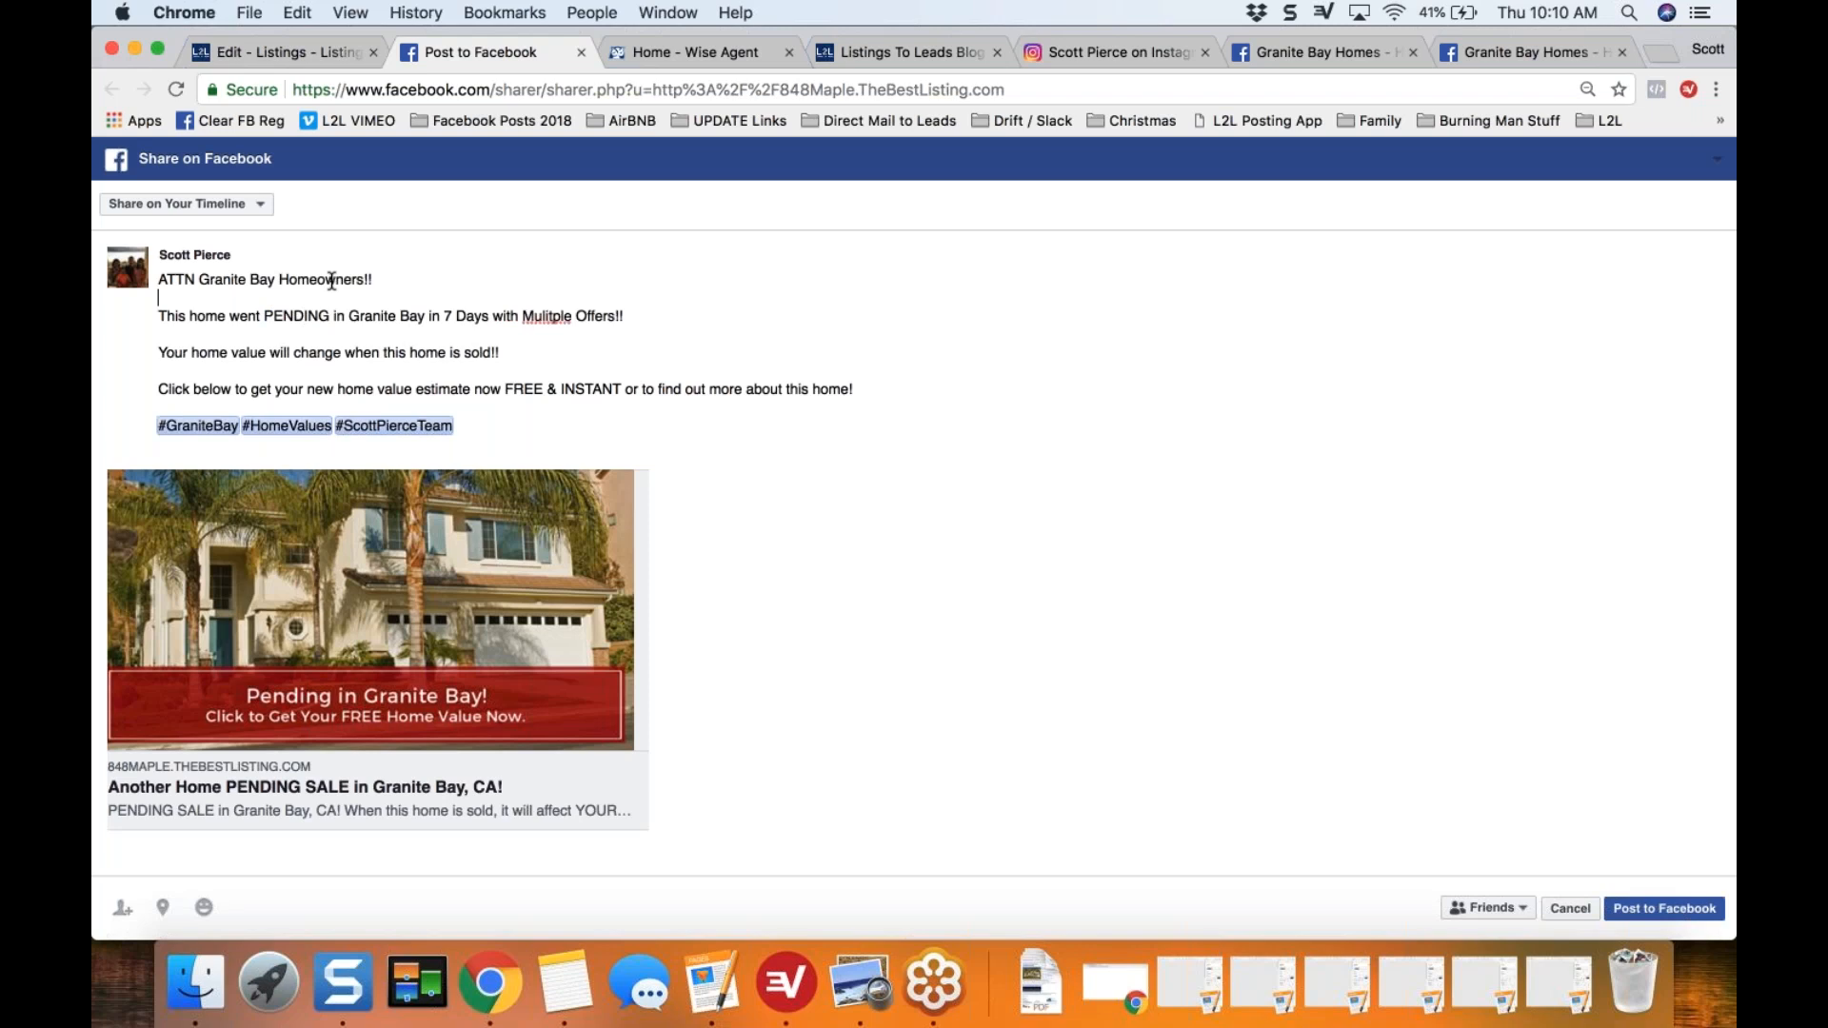
Step: Highlight the post's opening line addressing the homeowners to review its wording
{"action": "triple_click", "coordinate": [332, 280]}
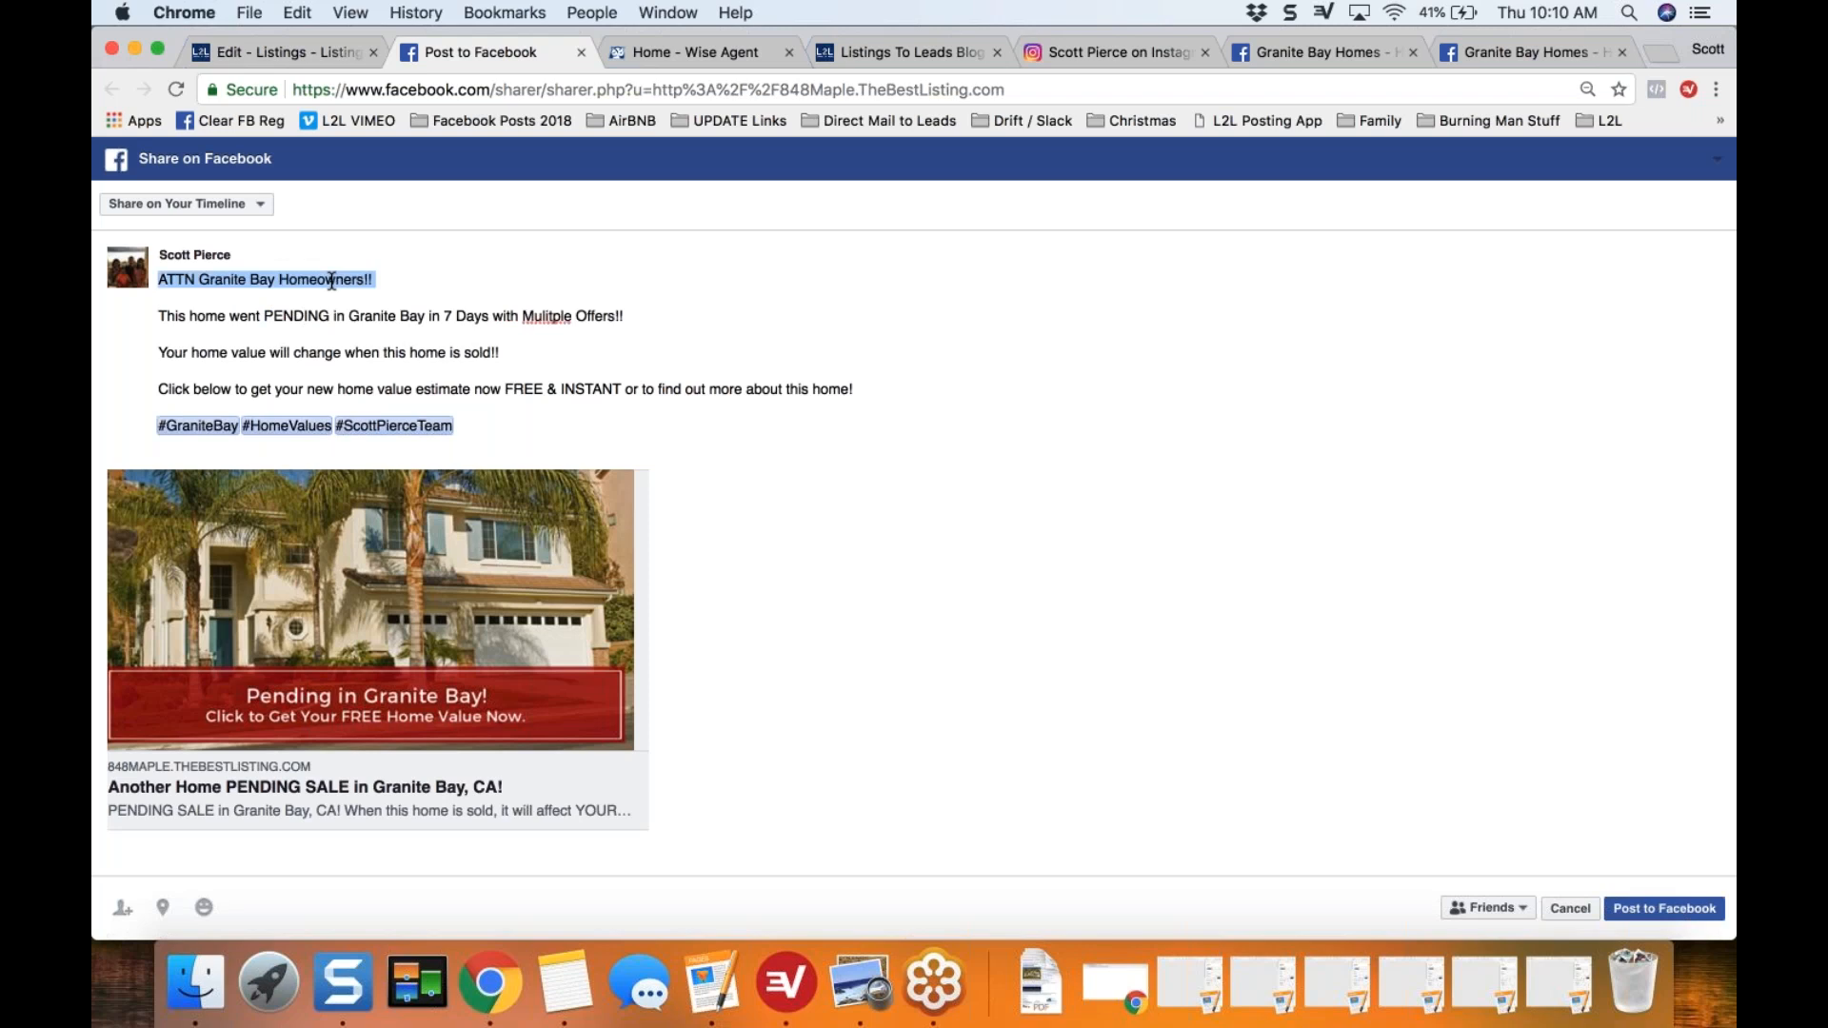
{"action": "key", "text": "Left"}
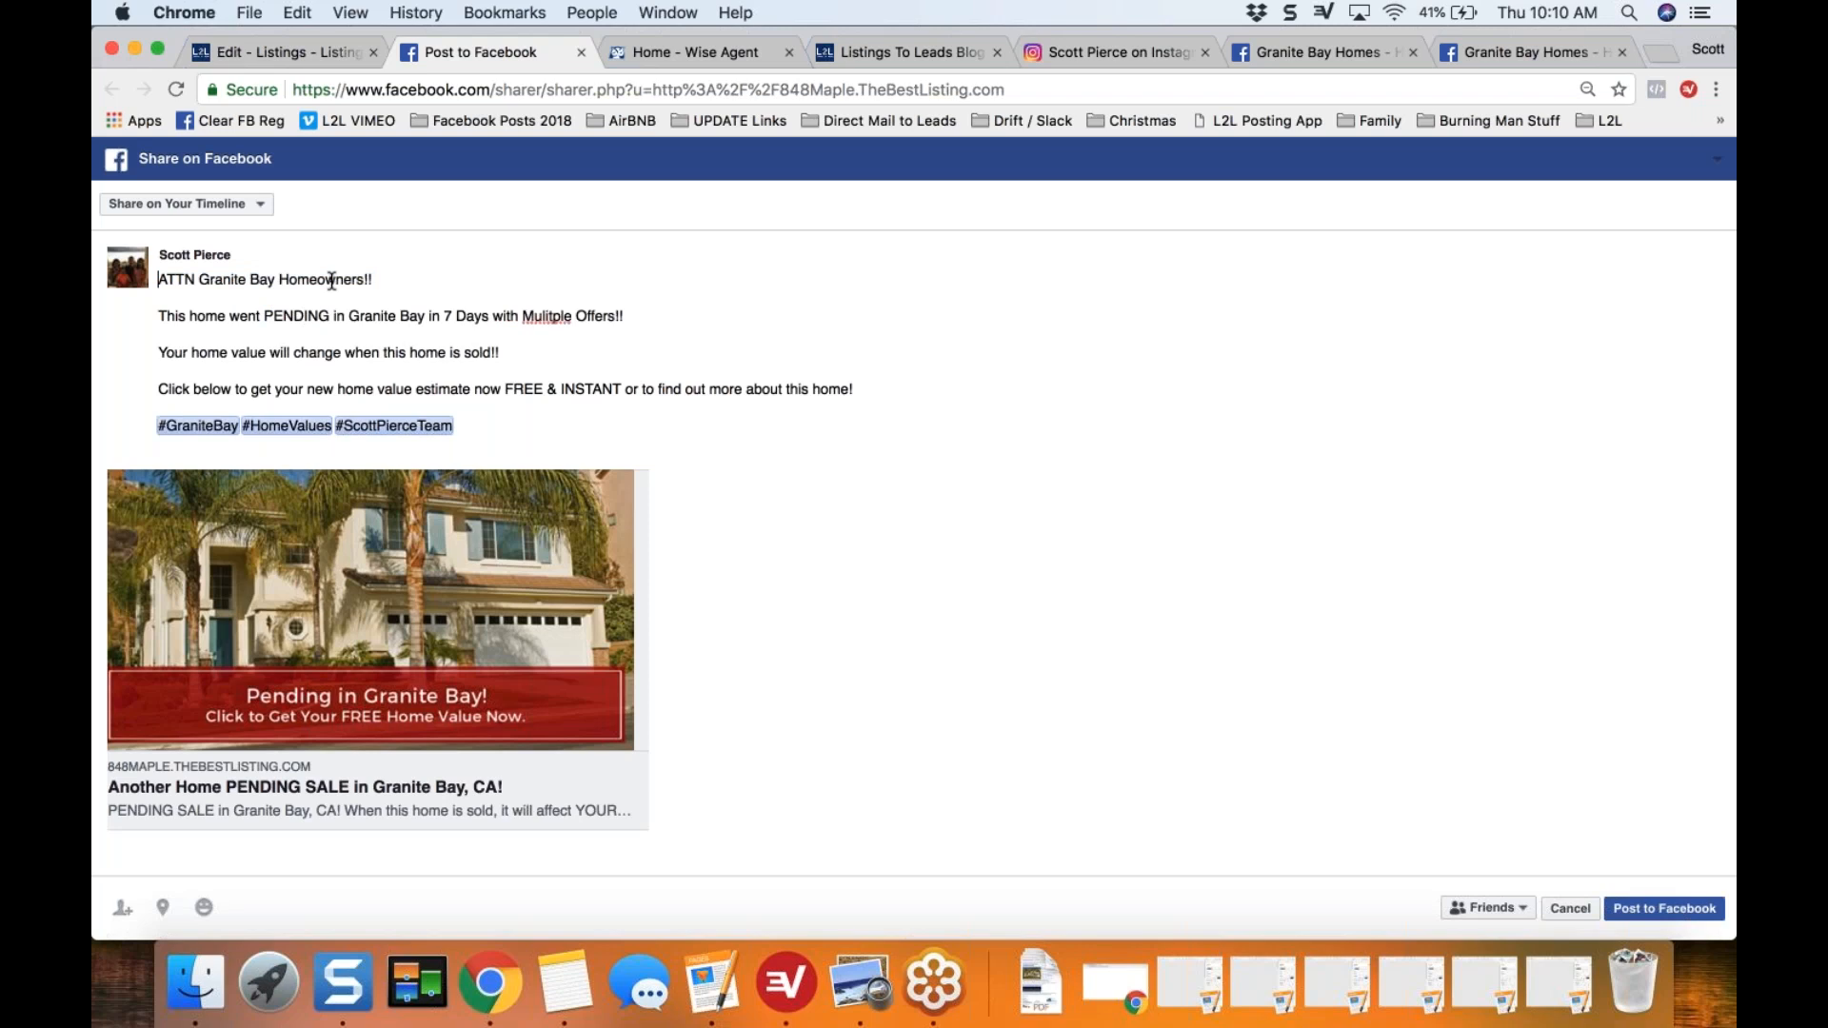
{"action": "triple_click", "coordinate": [331, 280]}
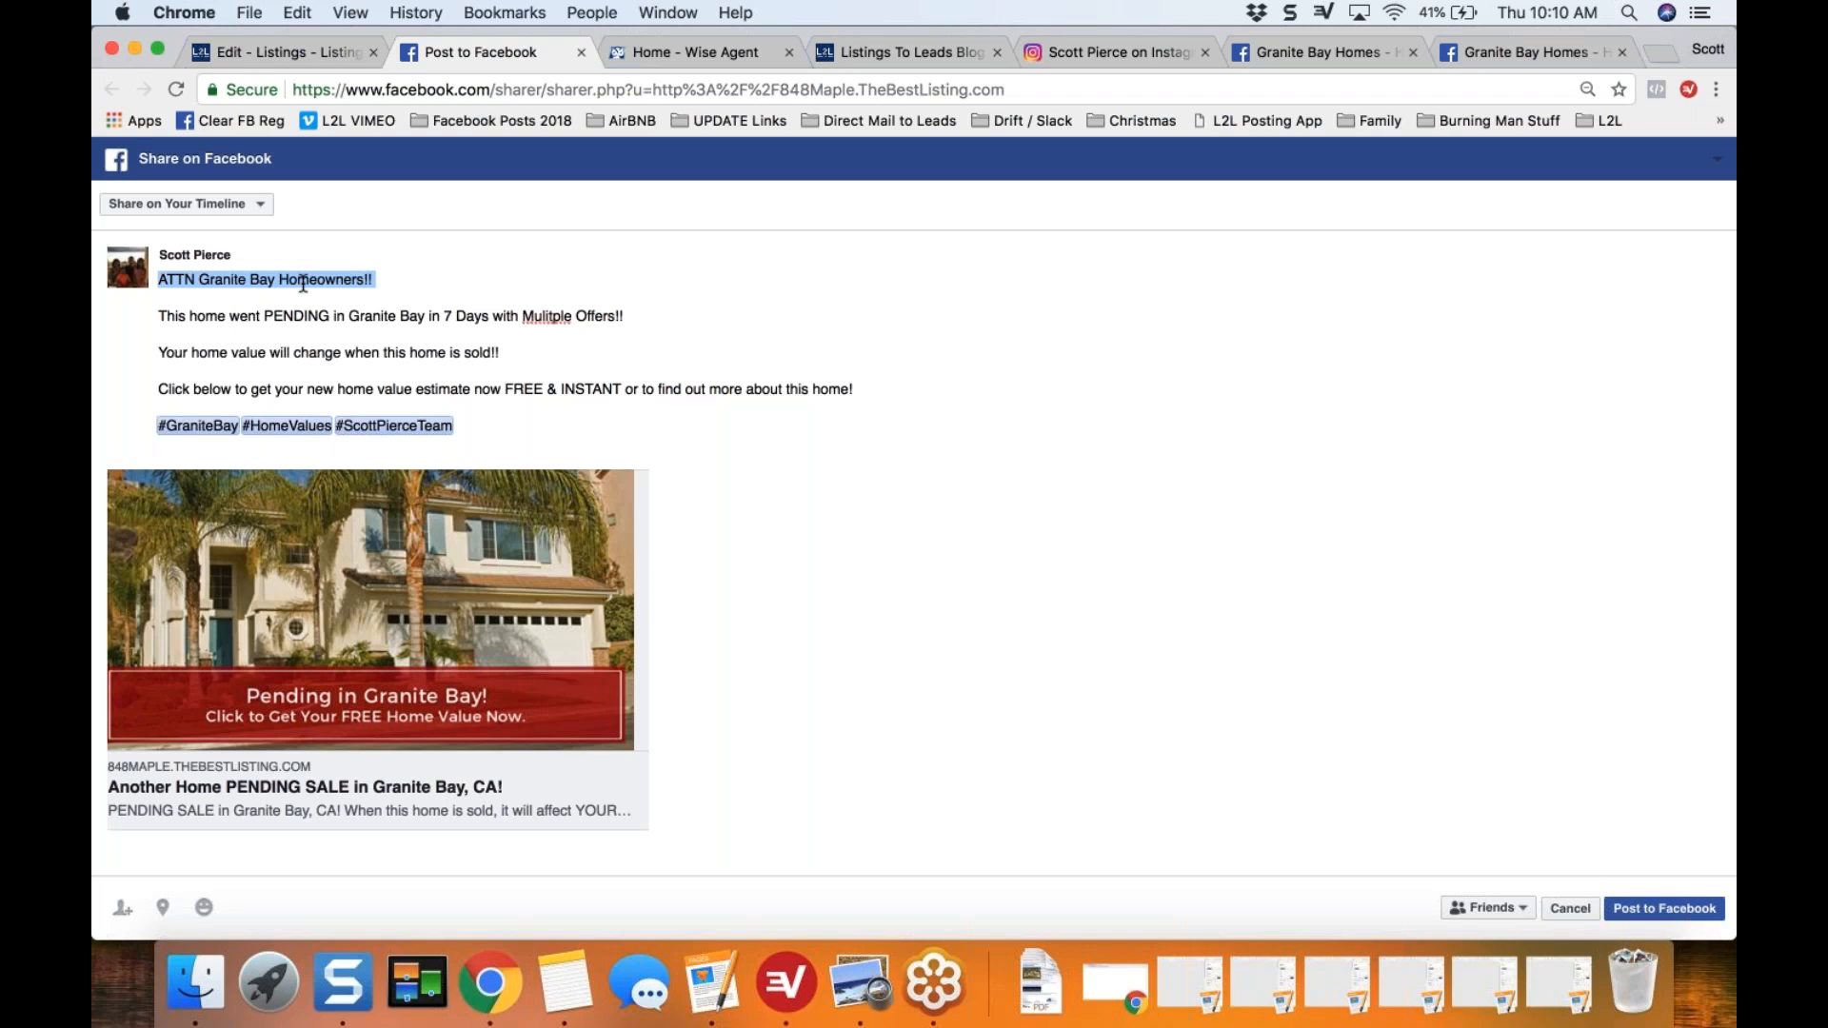
{"action": "left_click", "coordinate": [303, 283]}
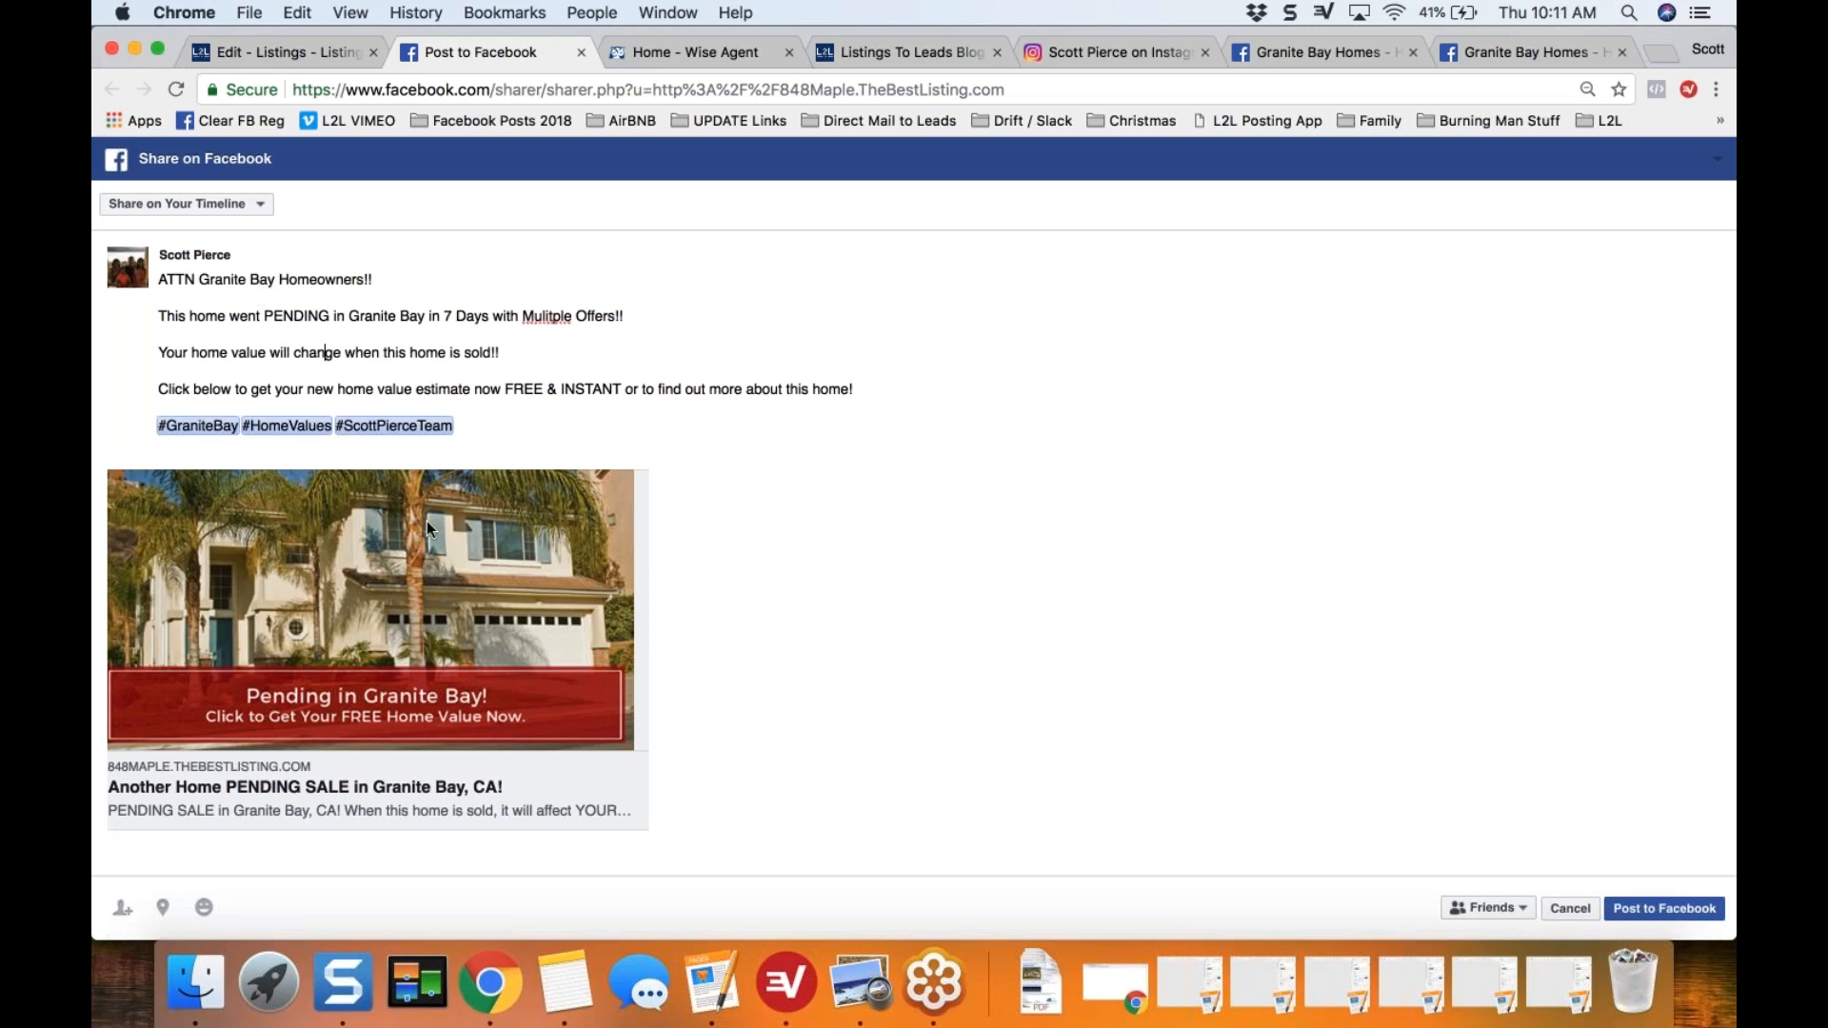
Step: Set the share destination to the managed page Granite Bay Homes and publish the post
{"action": "left_click", "coordinate": [265, 207]}
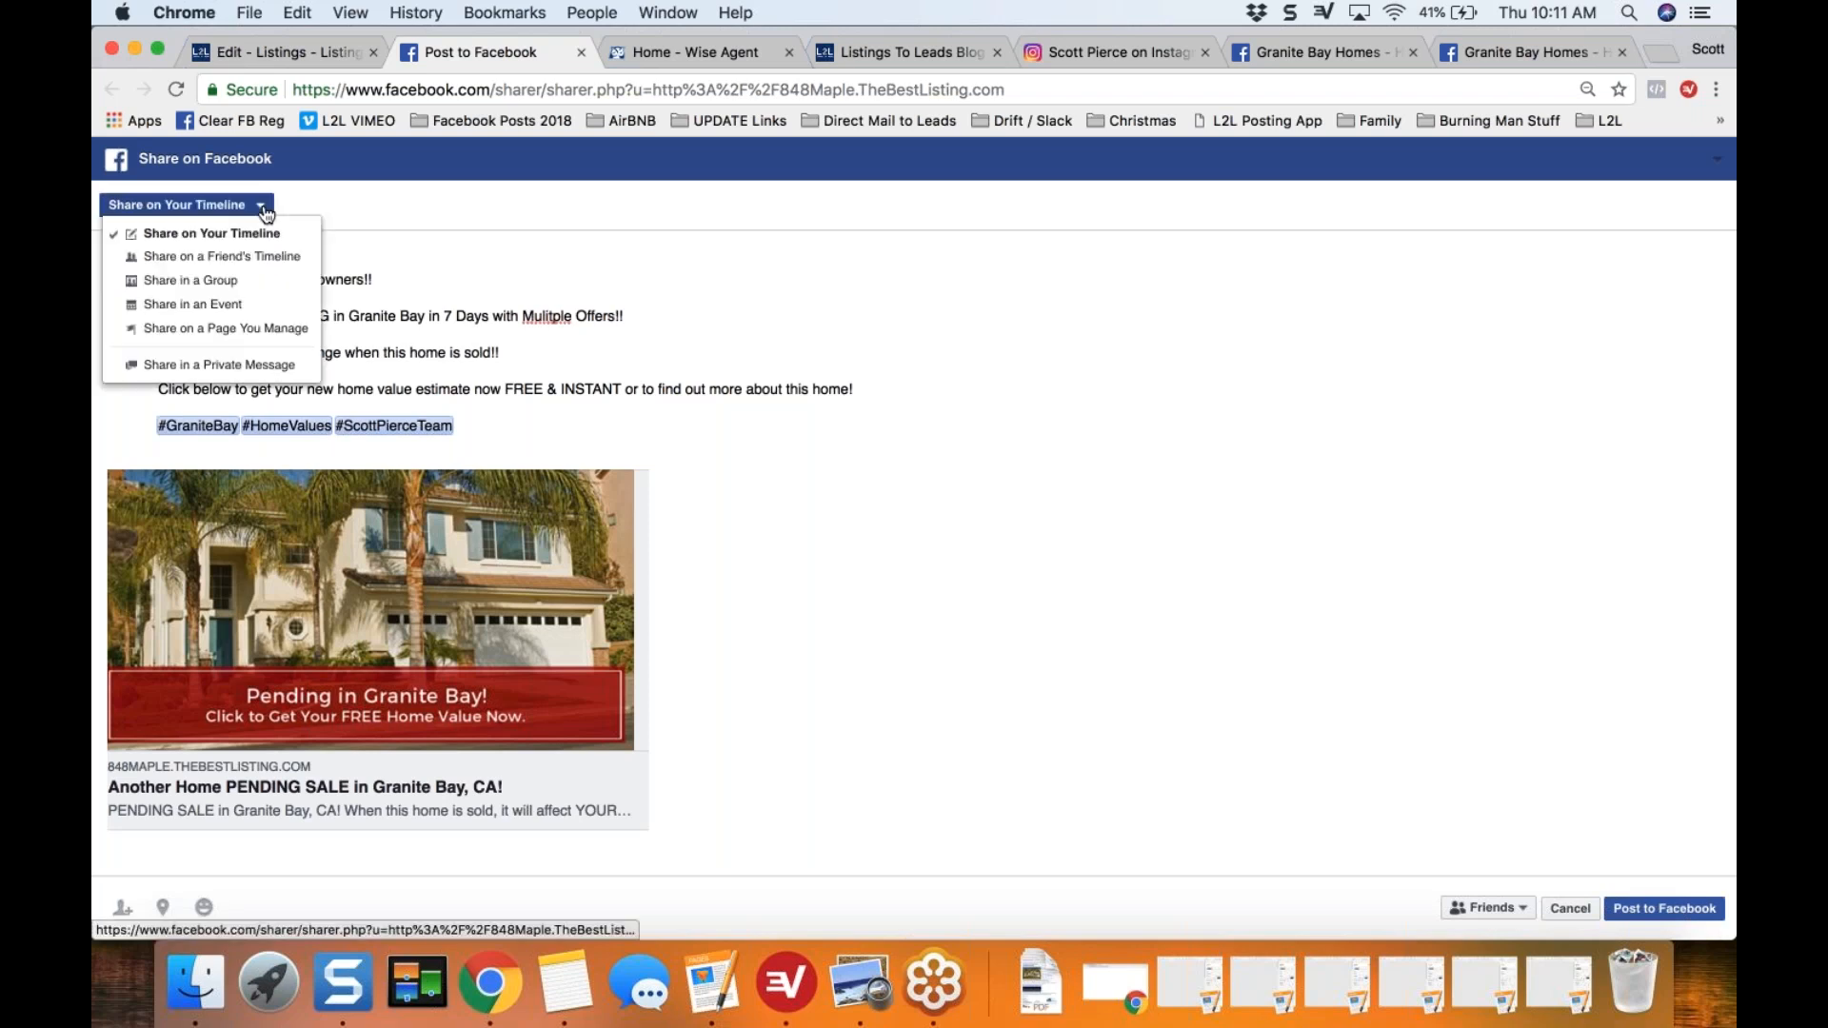
{"action": "left_click", "coordinate": [224, 328]}
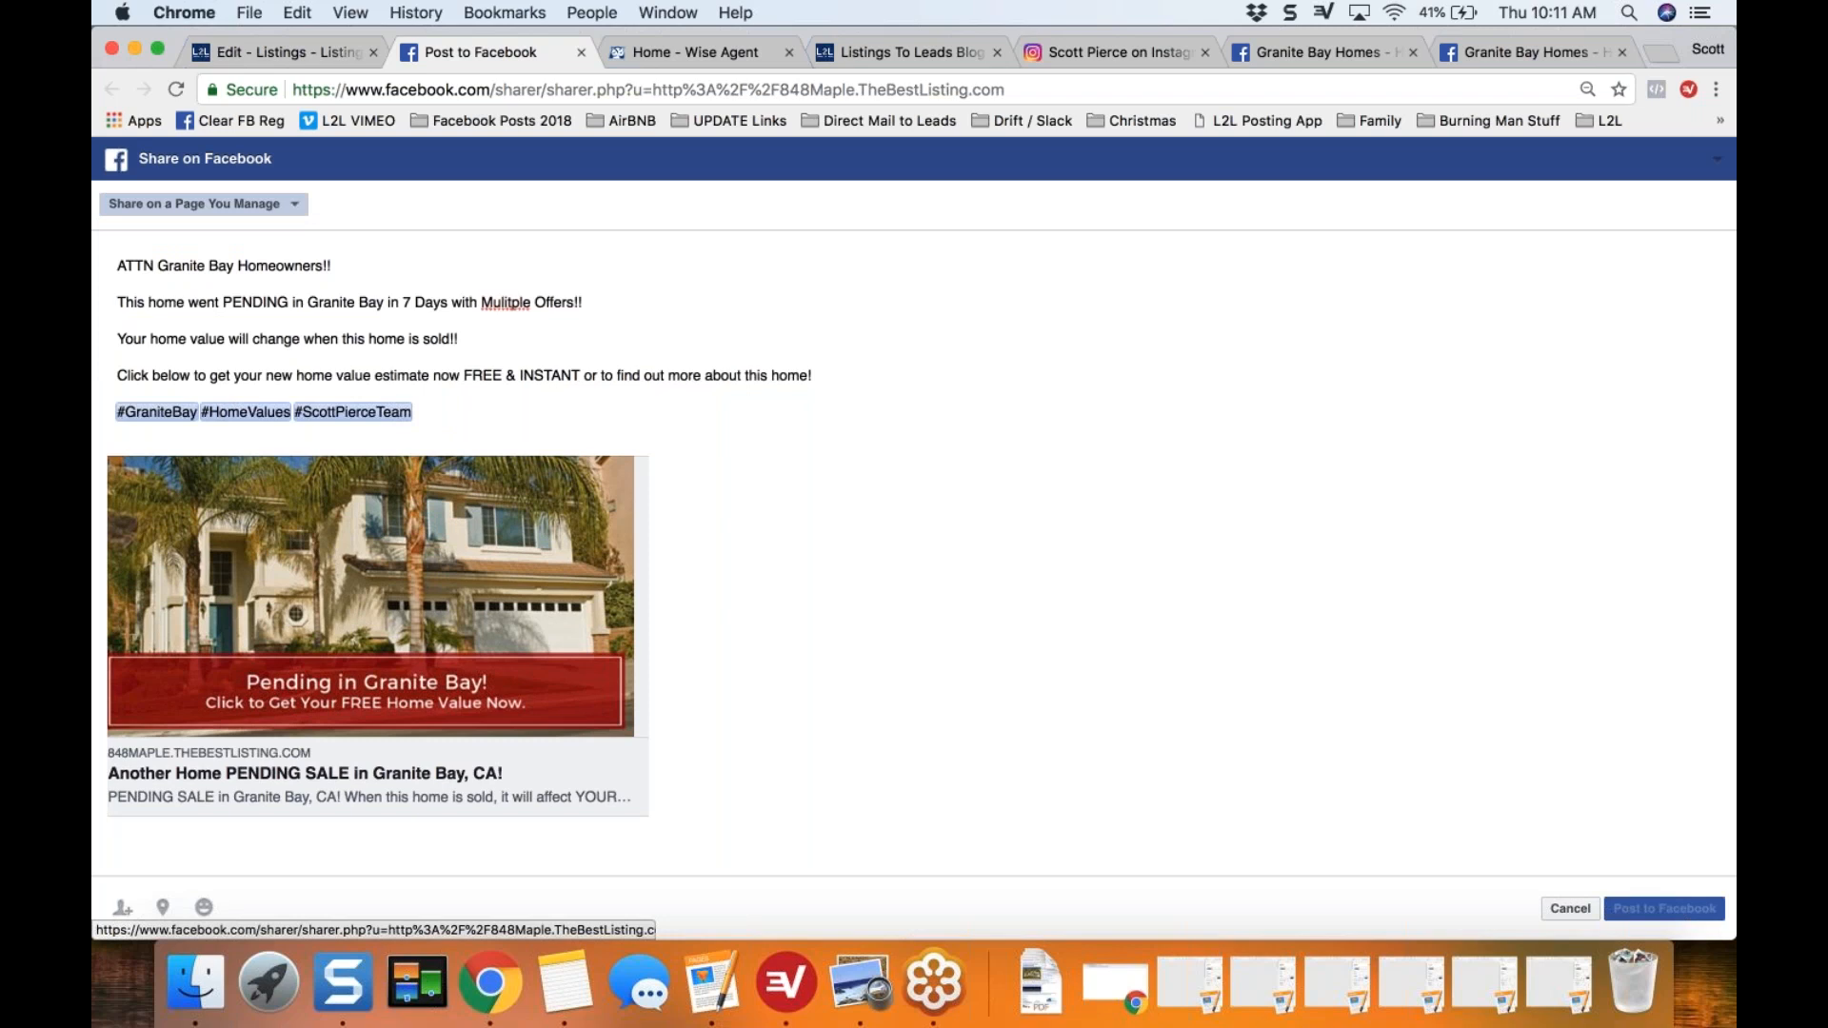
{"action": "left_click", "coordinate": [225, 251]}
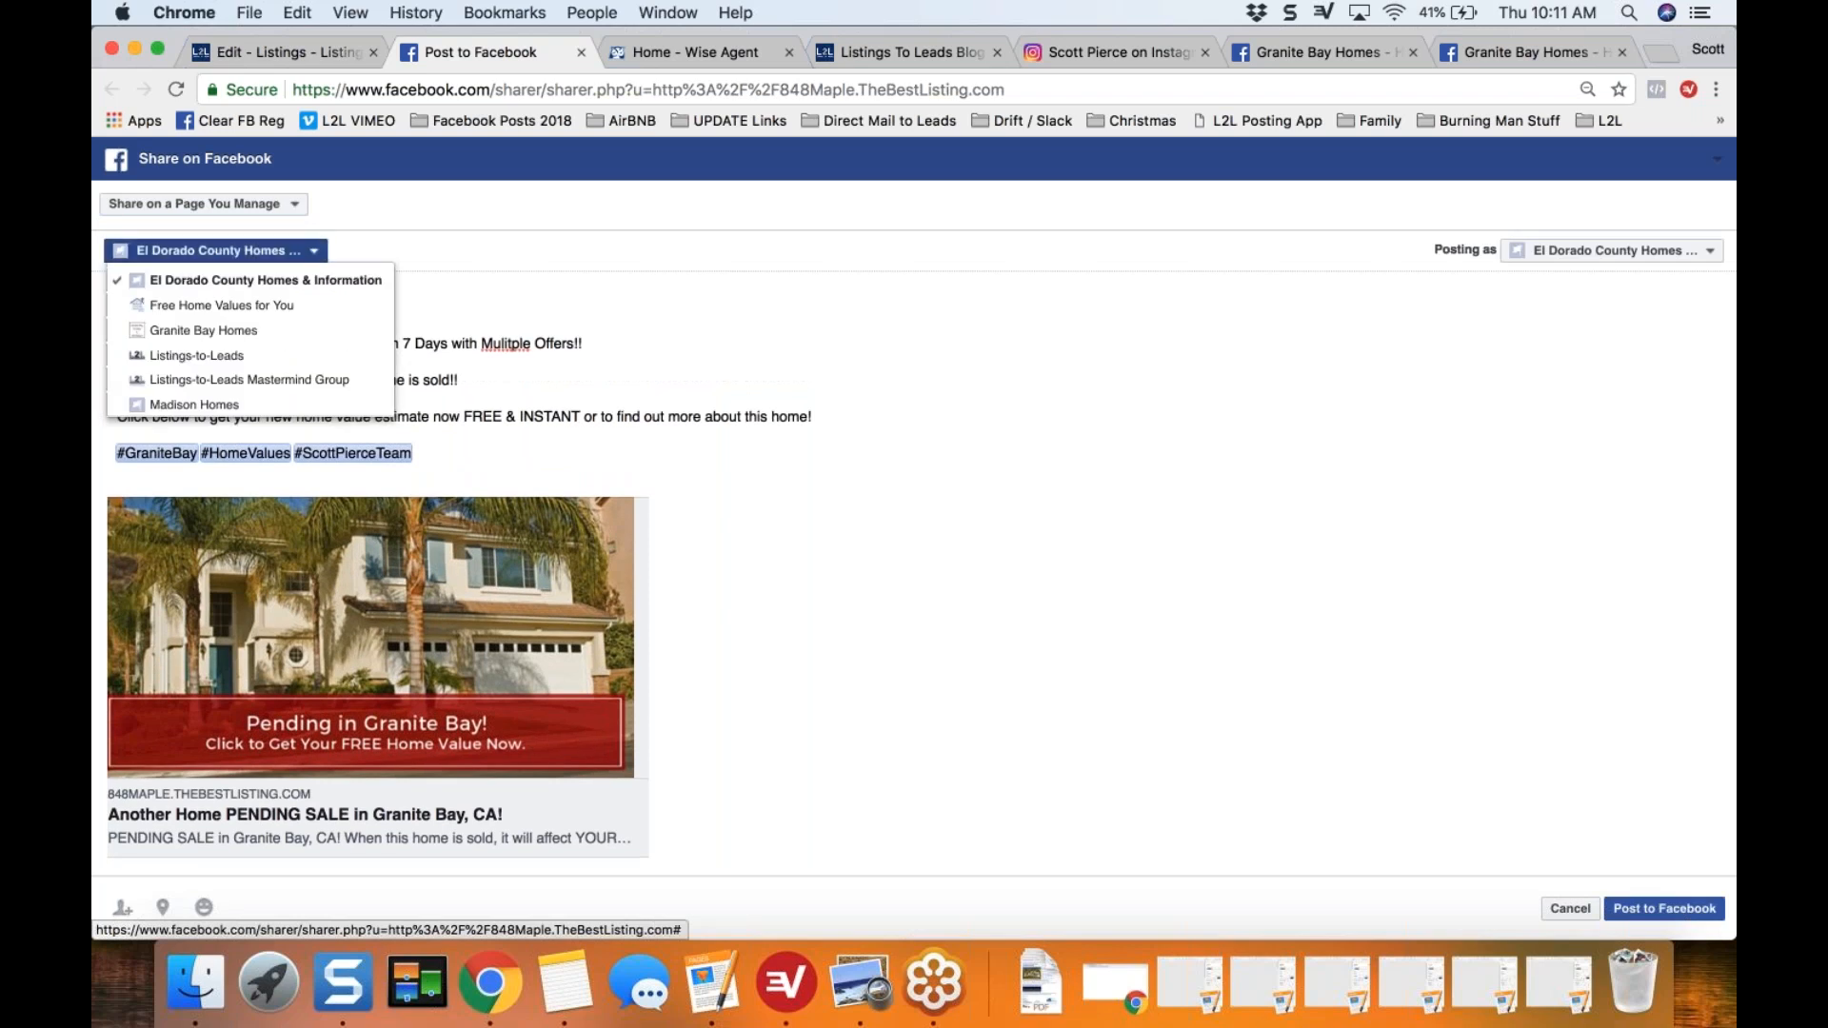
{"action": "left_click", "coordinate": [246, 333]}
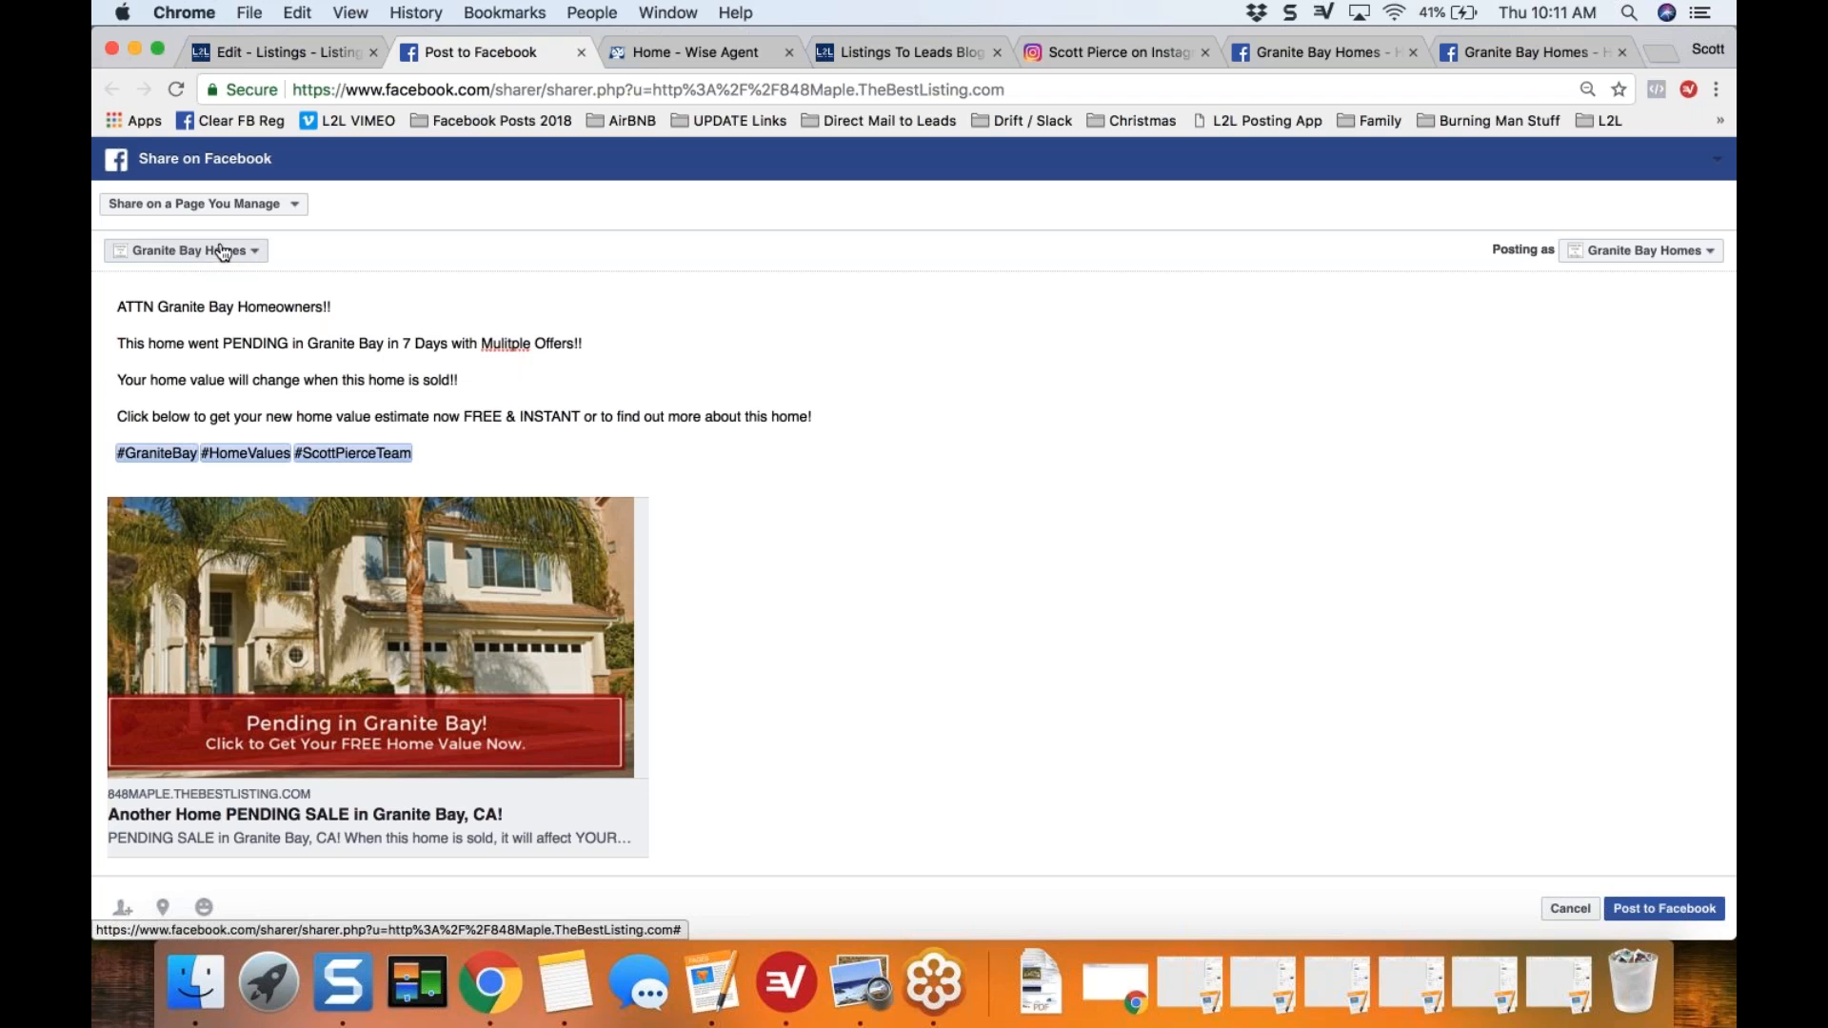
{"action": "left_click", "coordinate": [292, 210]}
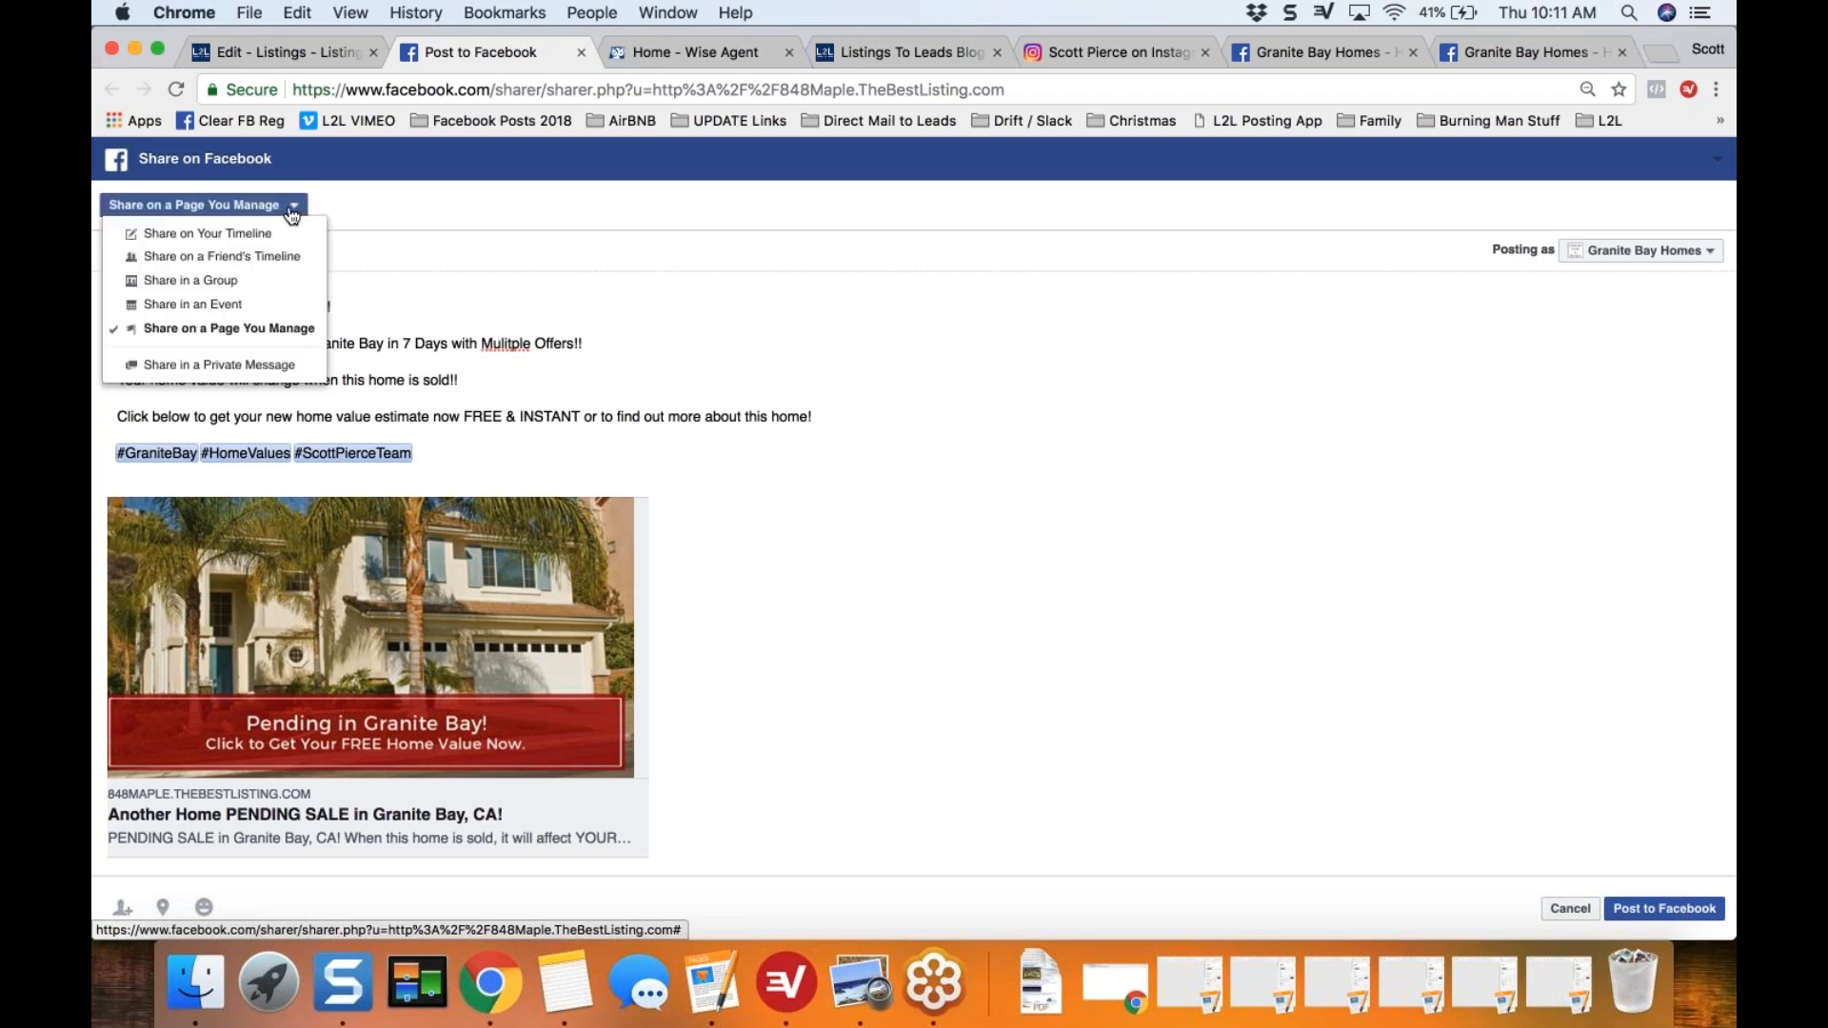
{"action": "left_click", "coordinate": [444, 209]}
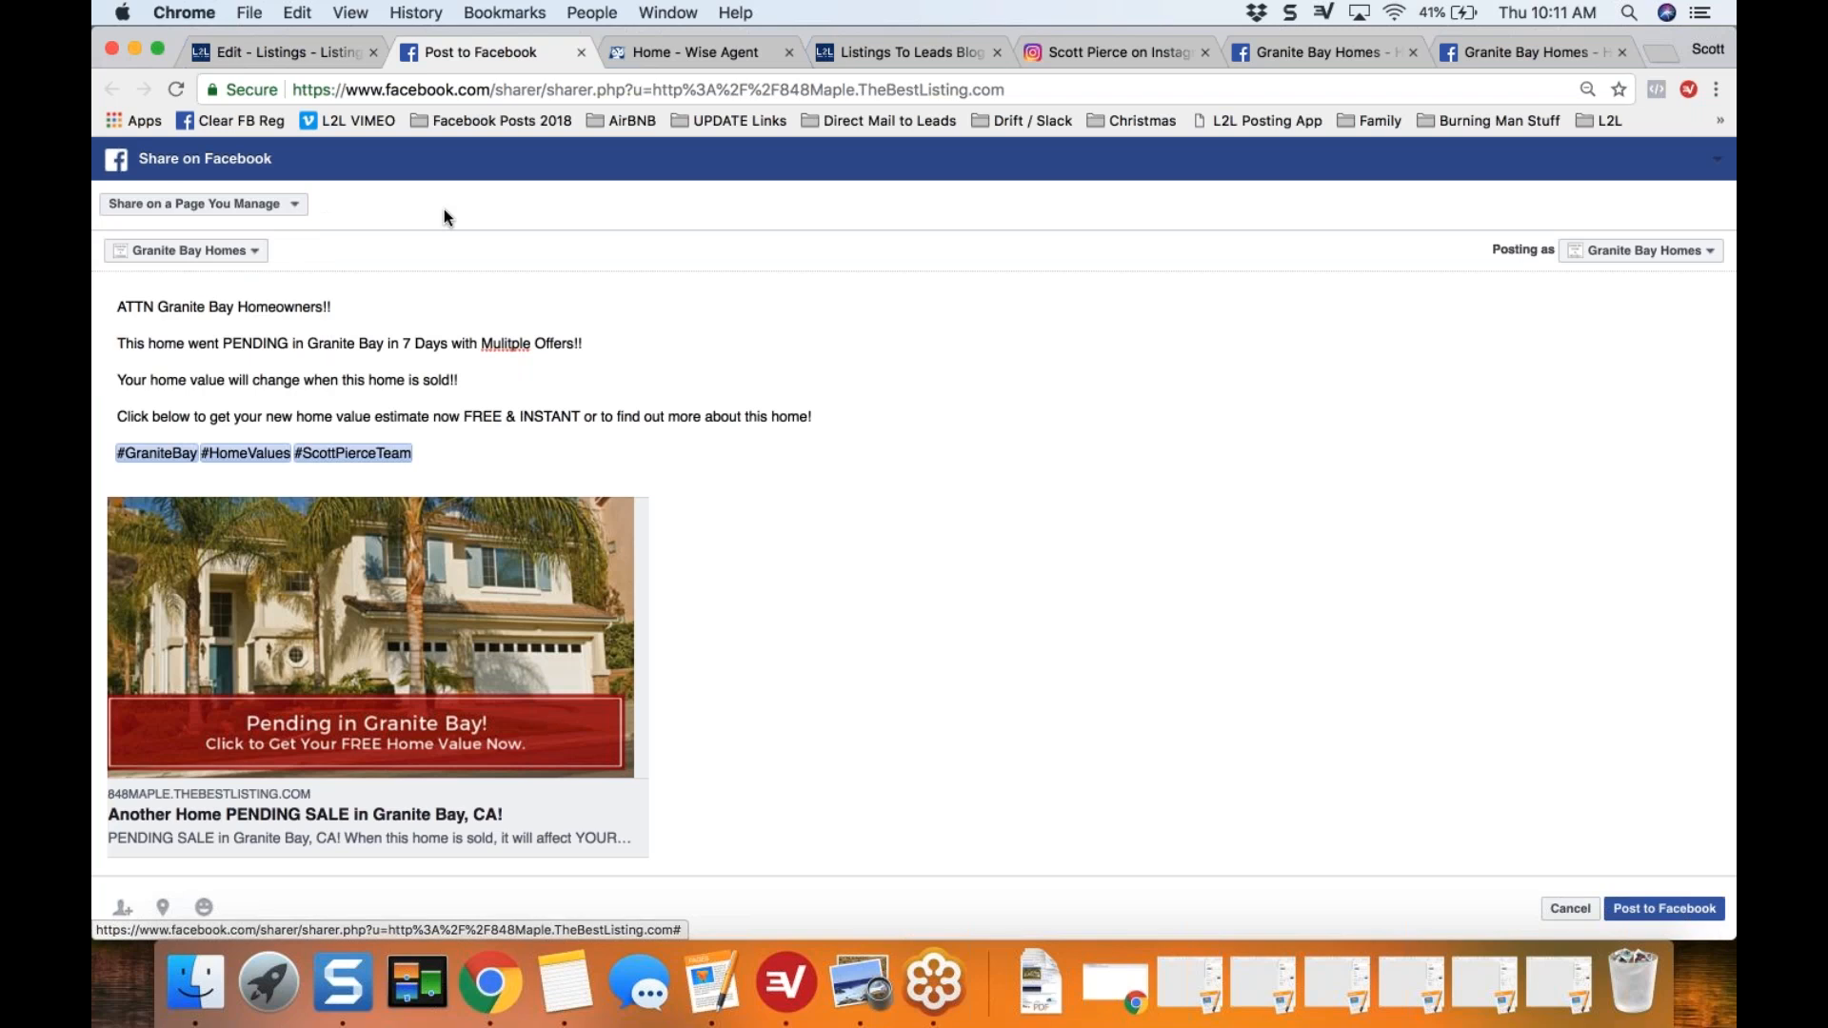
{"action": "left_click", "coordinate": [1659, 909]}
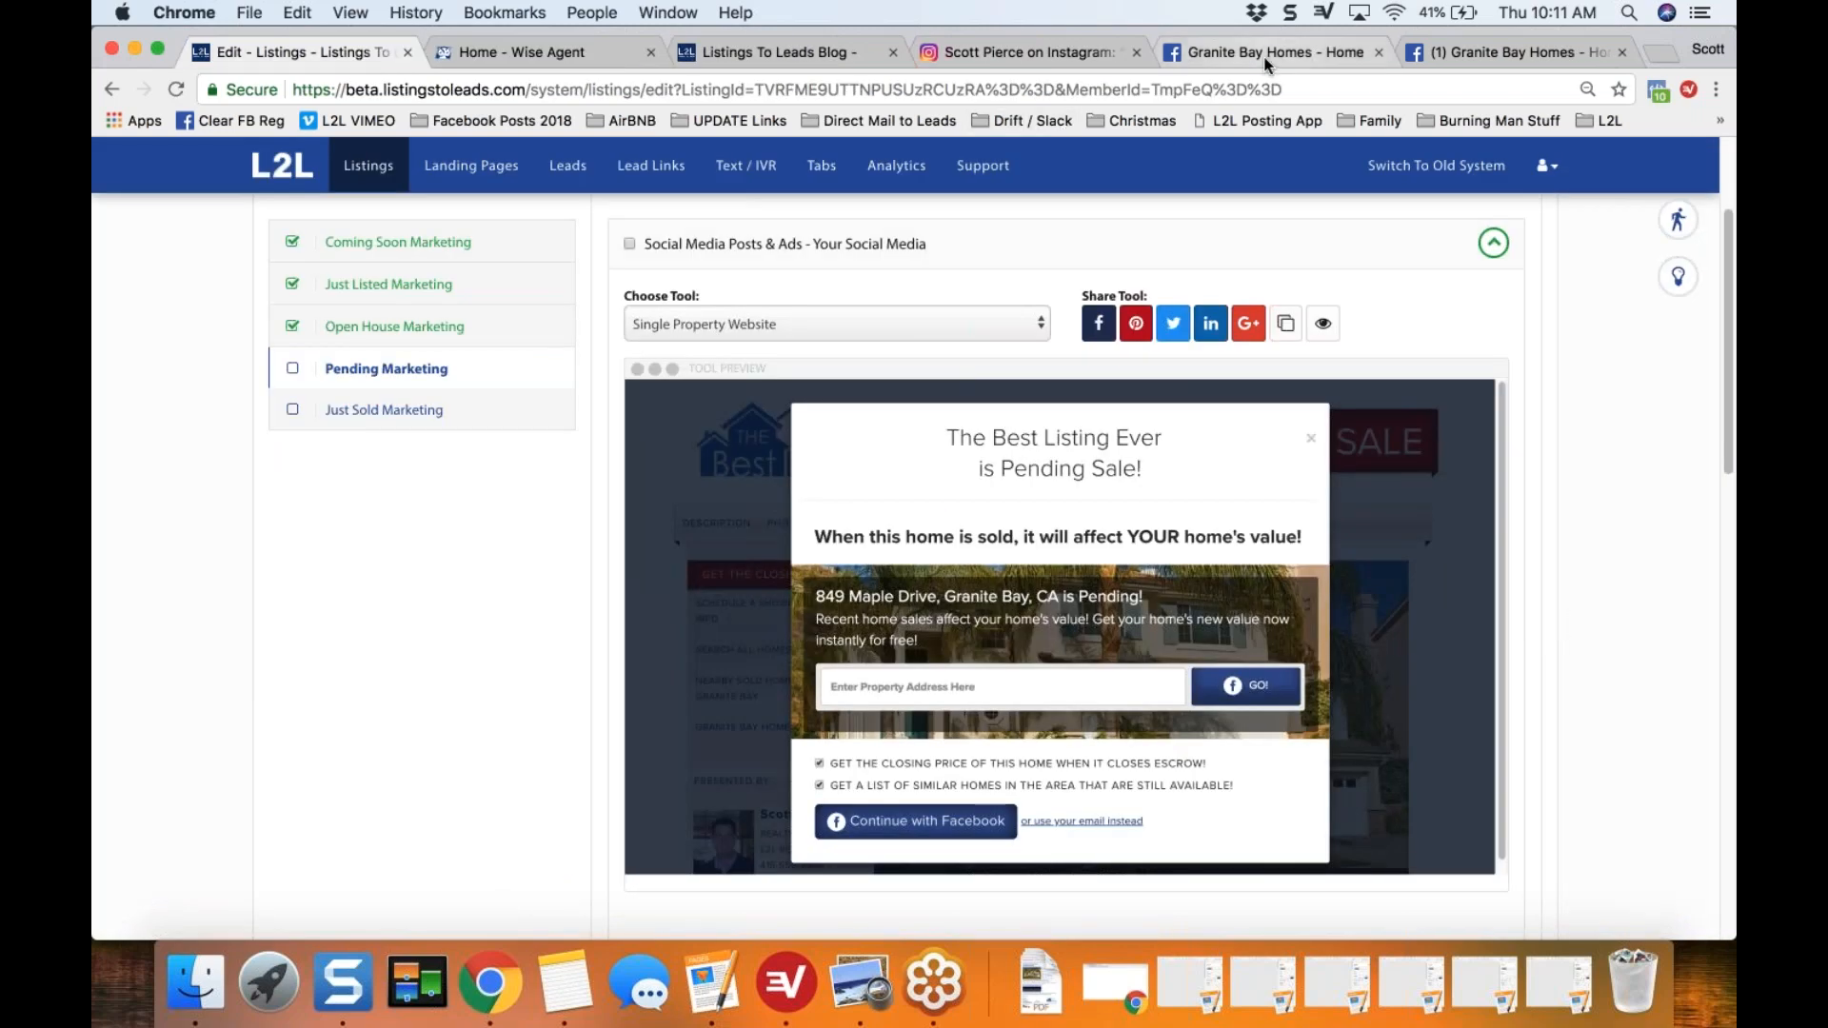
Step: Reload the Granite Bay Homes Facebook page and find the newly published pending post
{"action": "left_click", "coordinate": [1267, 63]}
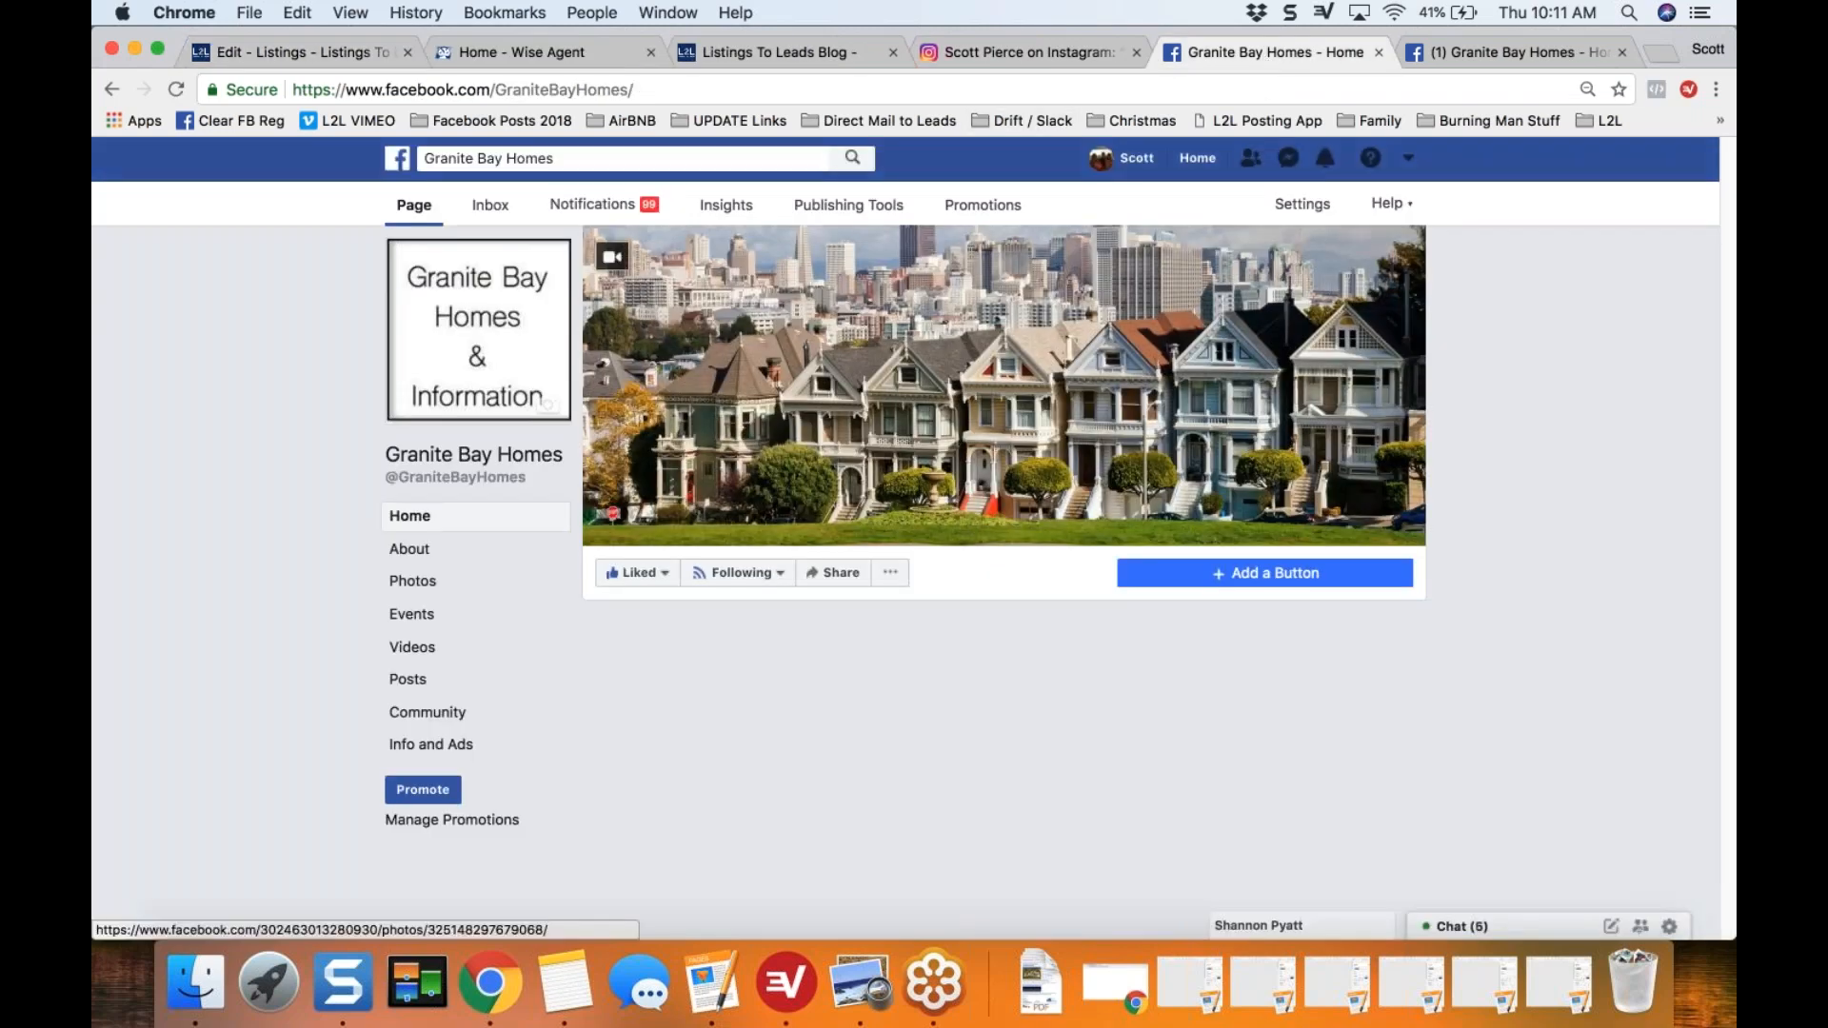
{"action": "left_click", "coordinate": [174, 90]}
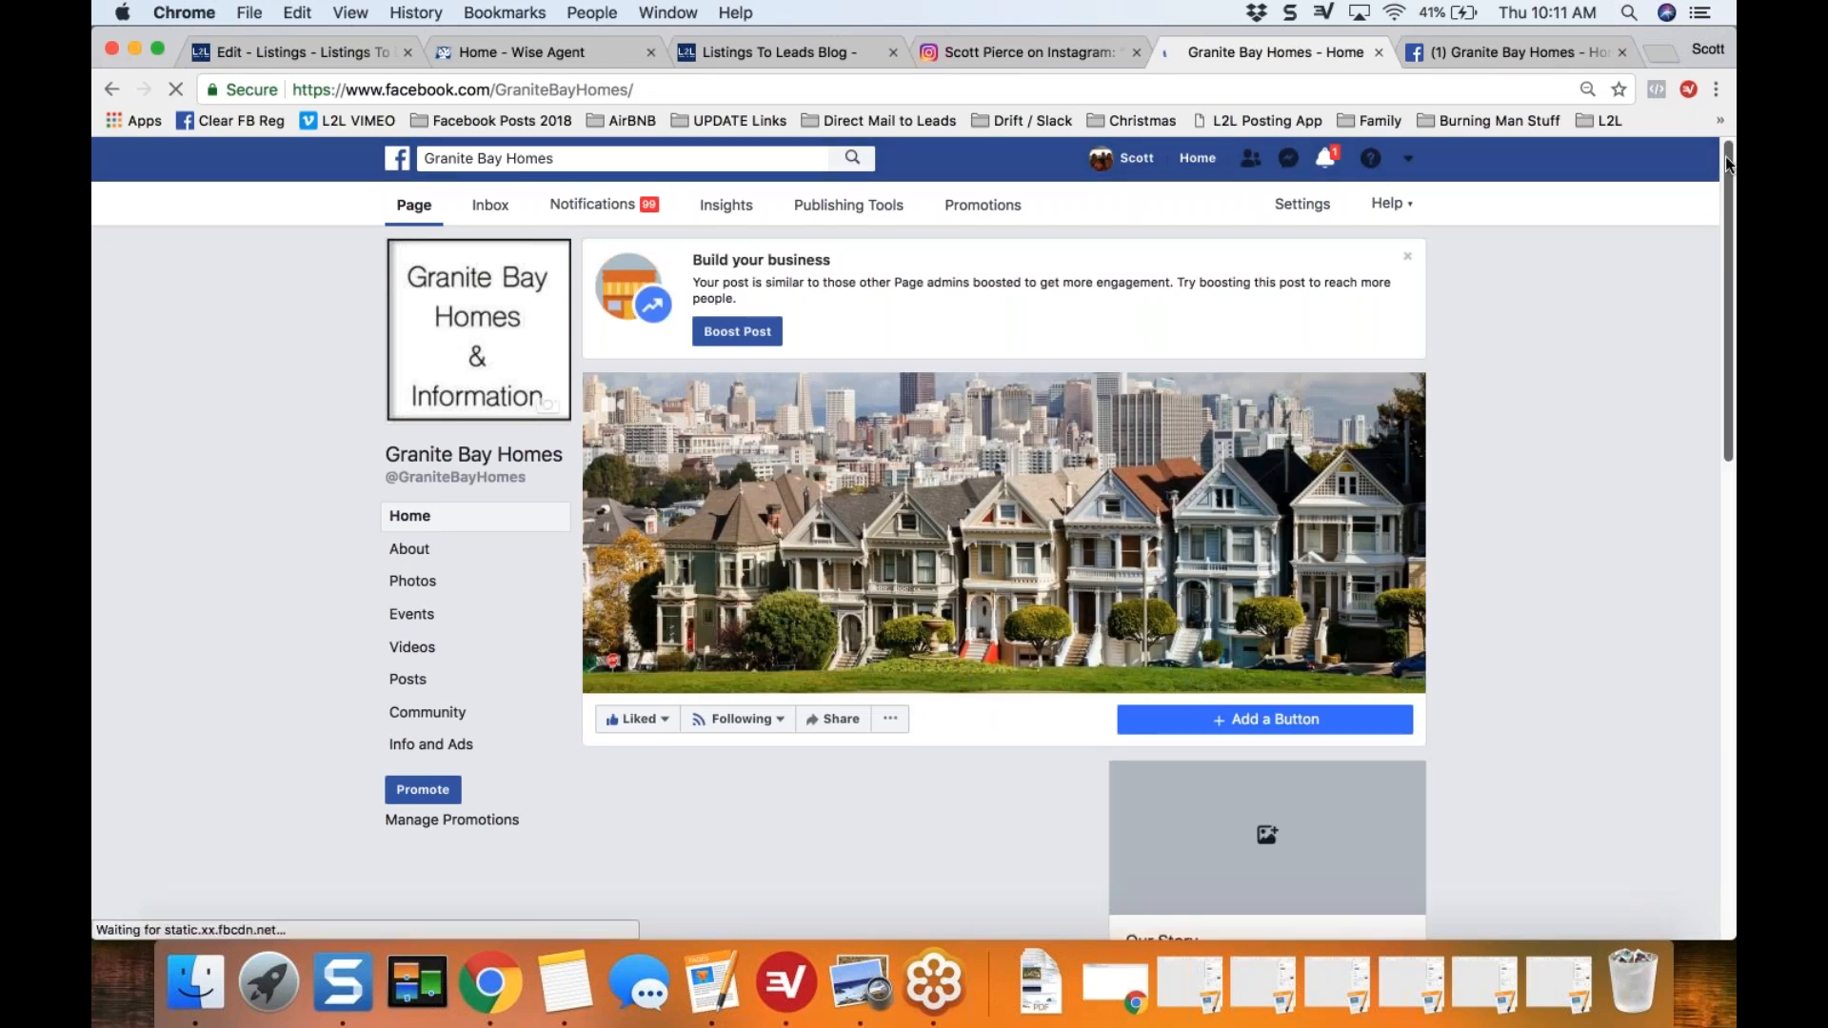
{"action": "left_click_drag", "start_coordinate": [1728, 164], "coordinate": [1724, 505]}
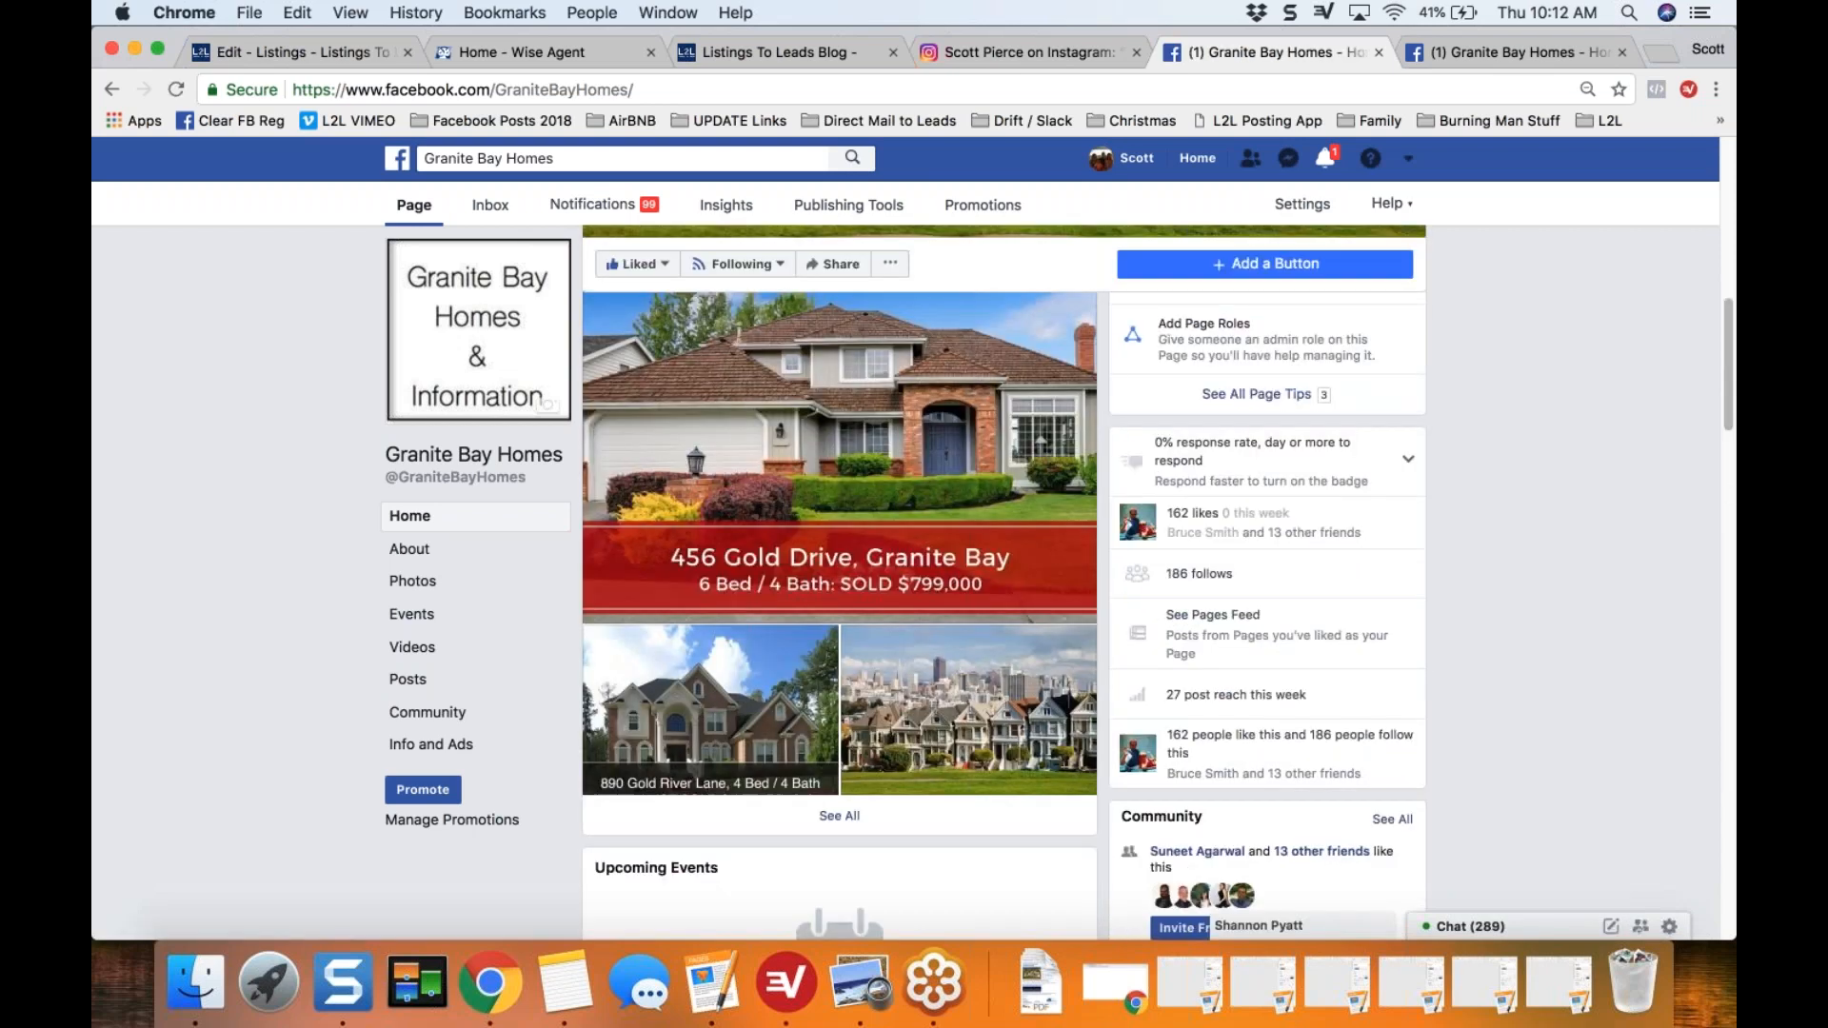
{"action": "left_click_drag", "start_coordinate": [1727, 415], "coordinate": [1717, 838]}
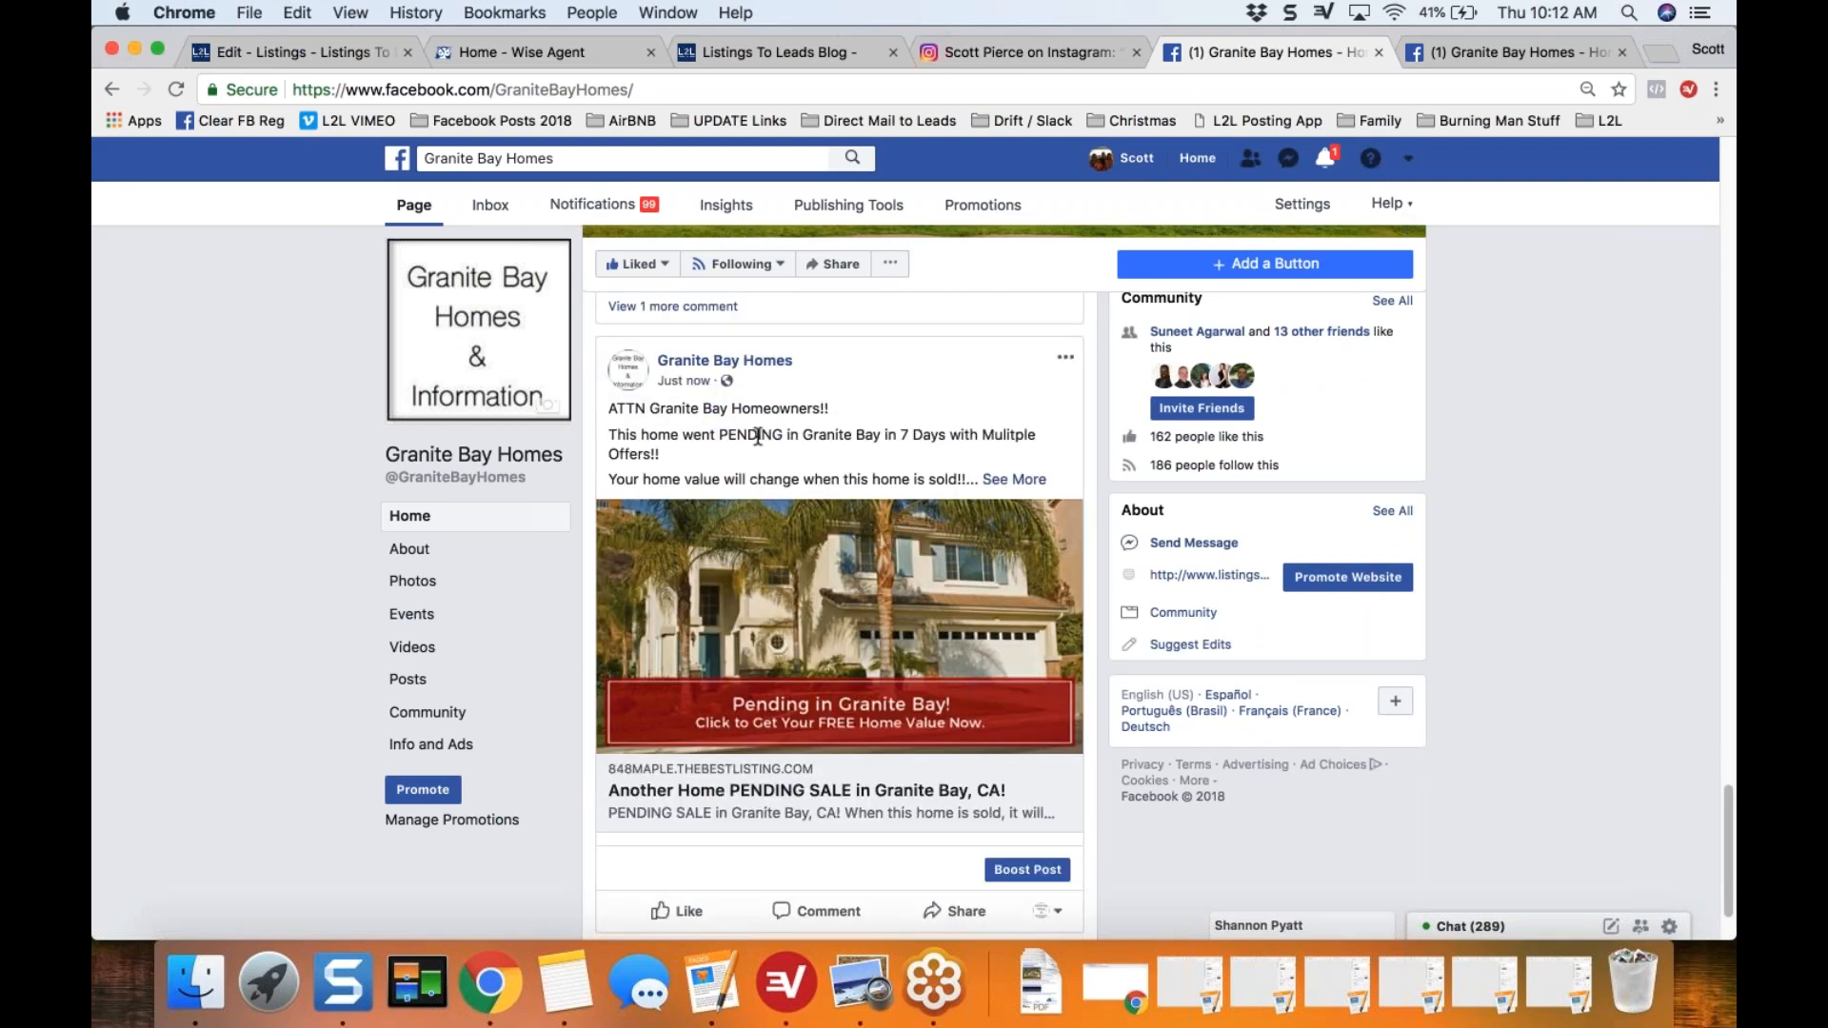
{"action": "scroll", "coordinate": [294, 499], "scroll_direction": "down", "scroll_amount": 1}
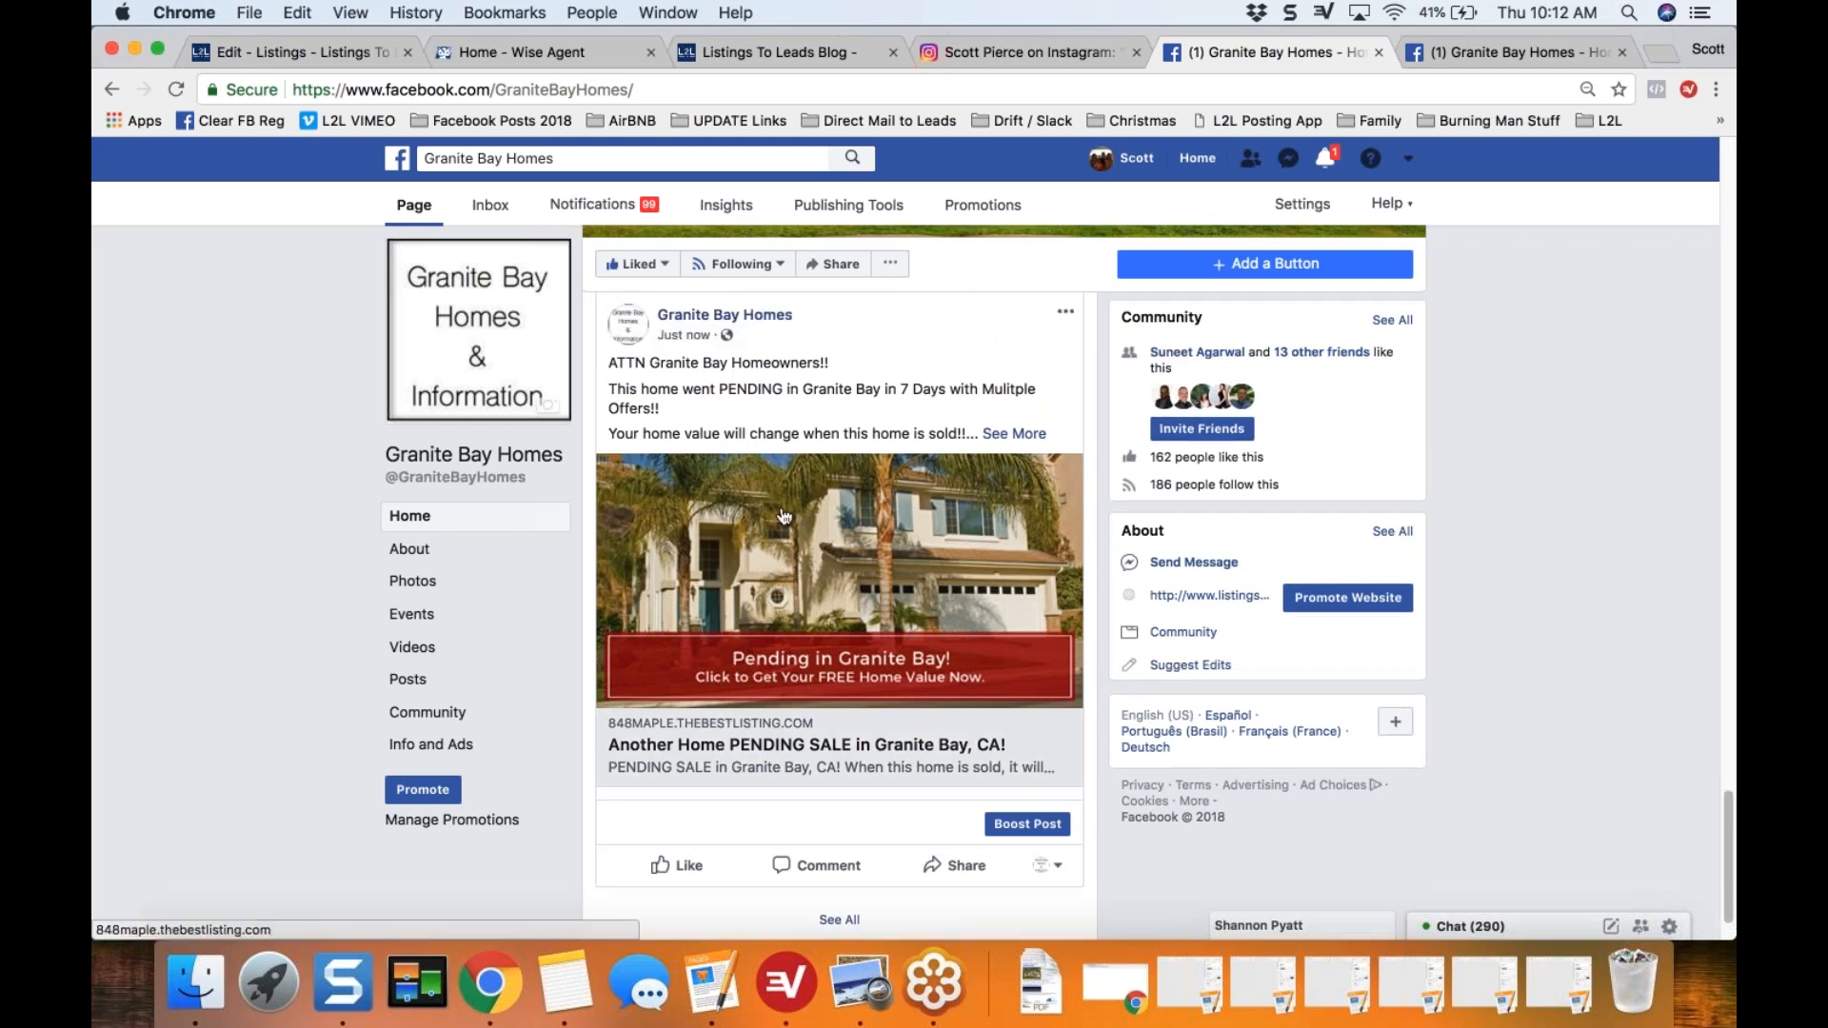
Step: Open the property website from the post, view its closing price lead form, and return to the Facebook page
{"action": "left_click", "coordinate": [863, 571]}
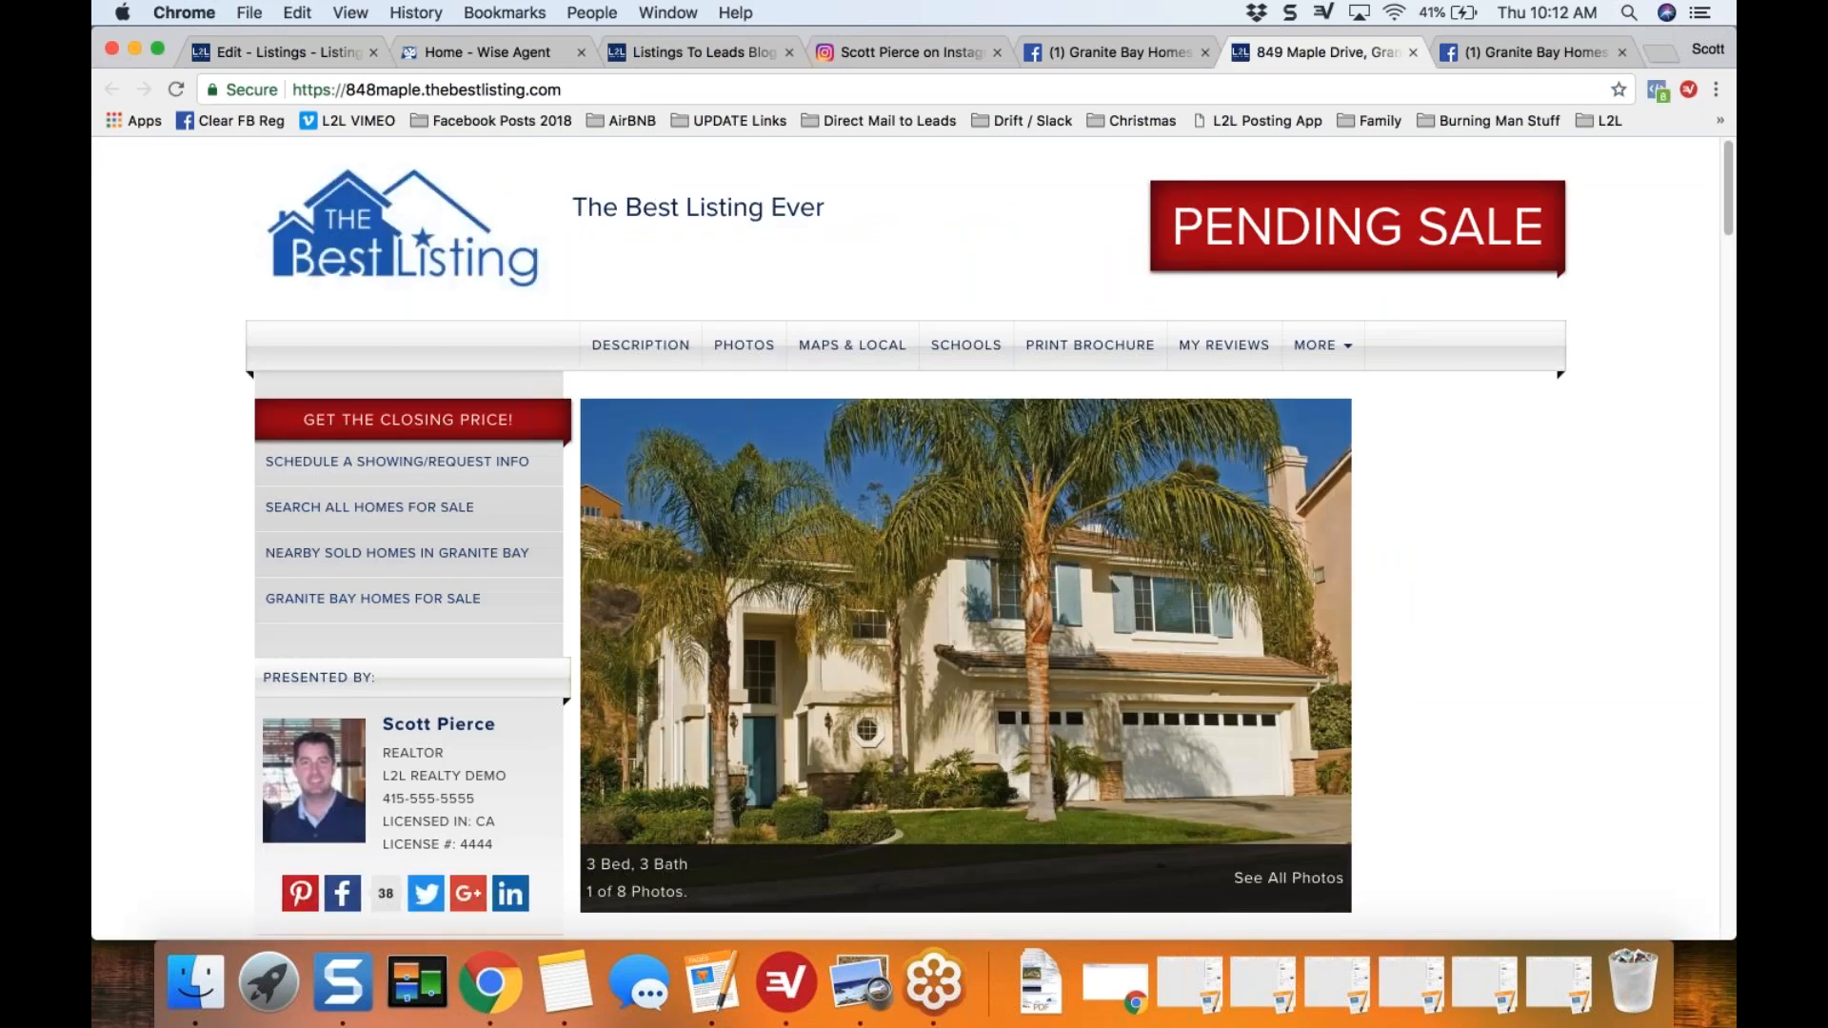
{"action": "left_click", "coordinate": [334, 429]}
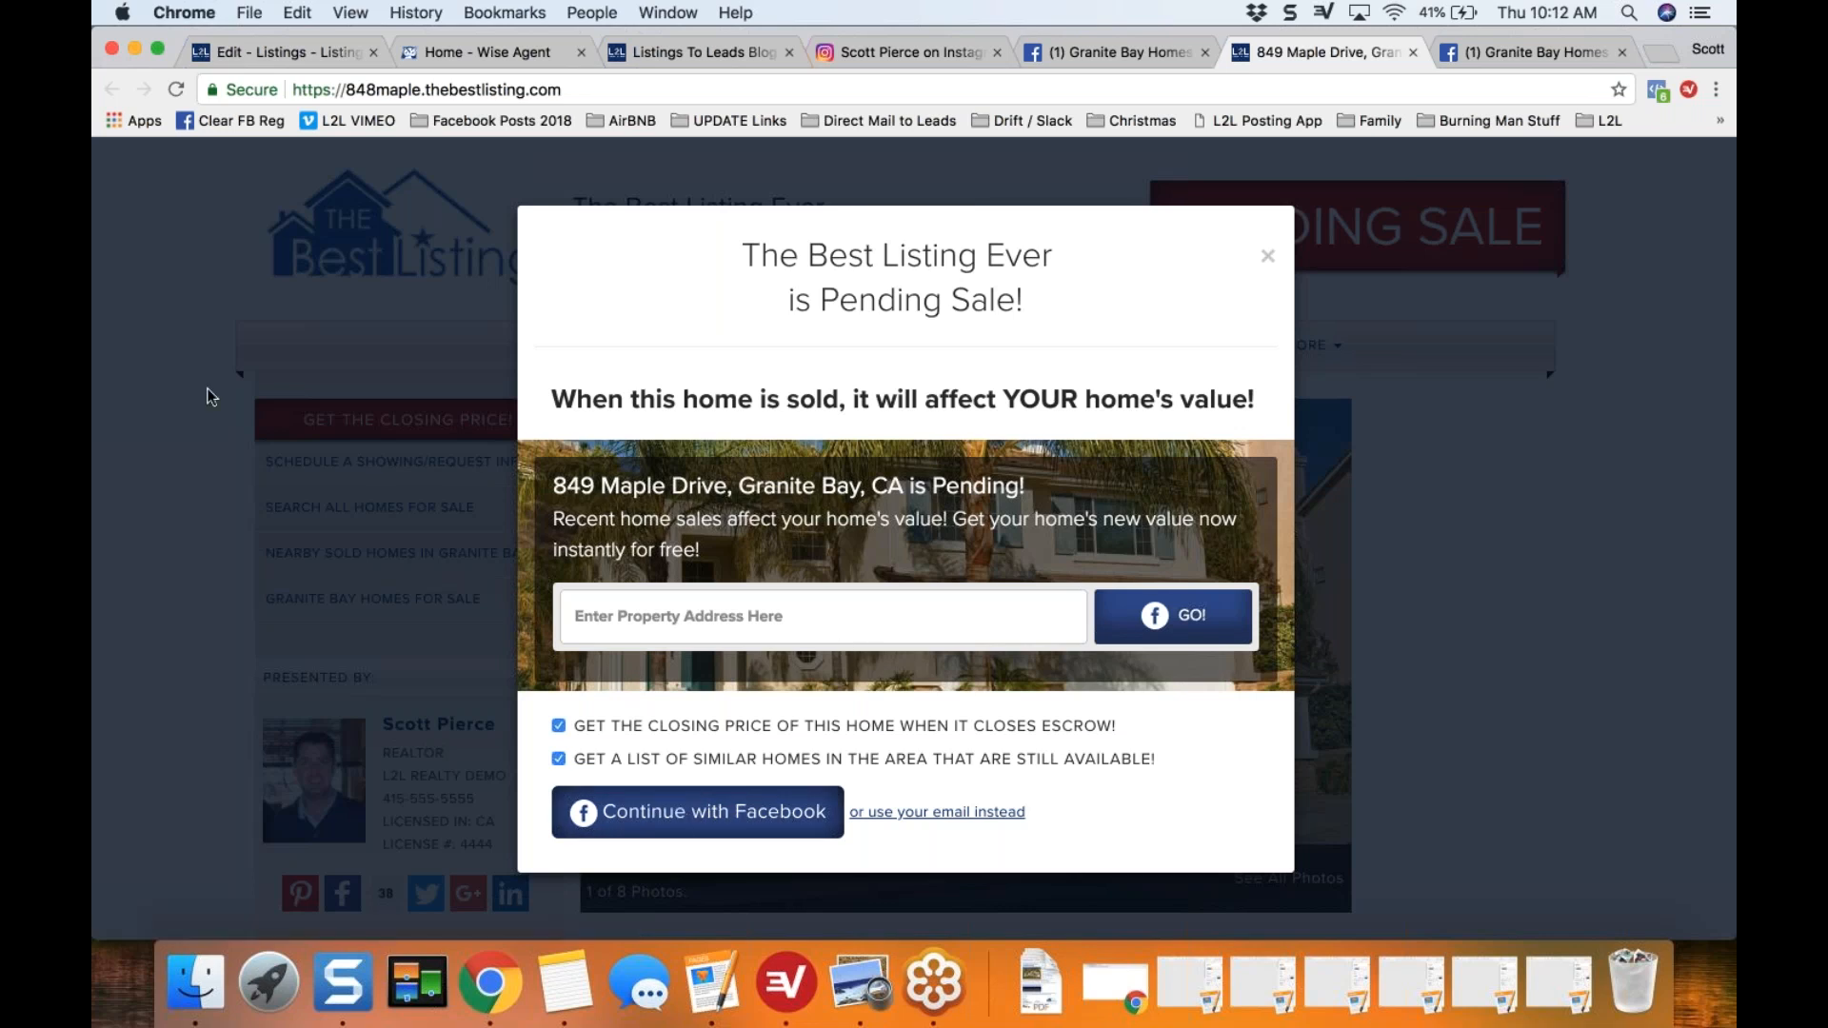
{"action": "left_click", "coordinate": [186, 381]}
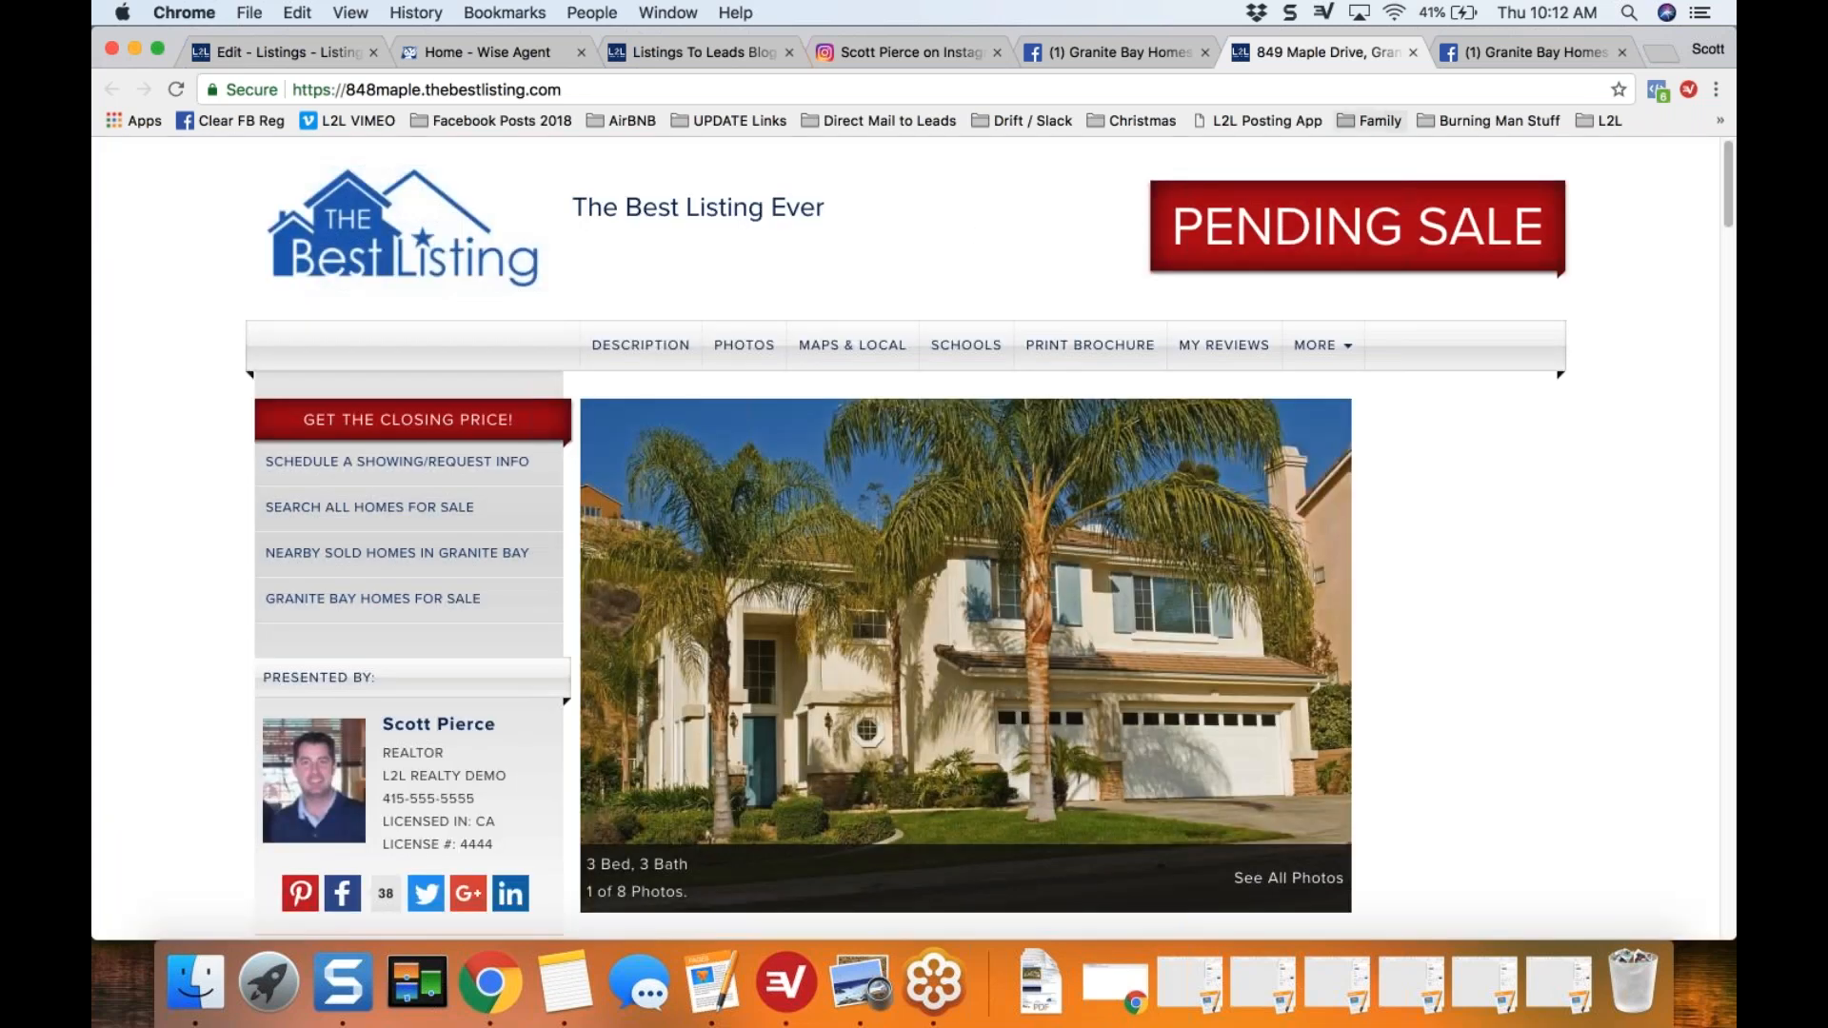
{"action": "left_click", "coordinate": [1413, 53]}
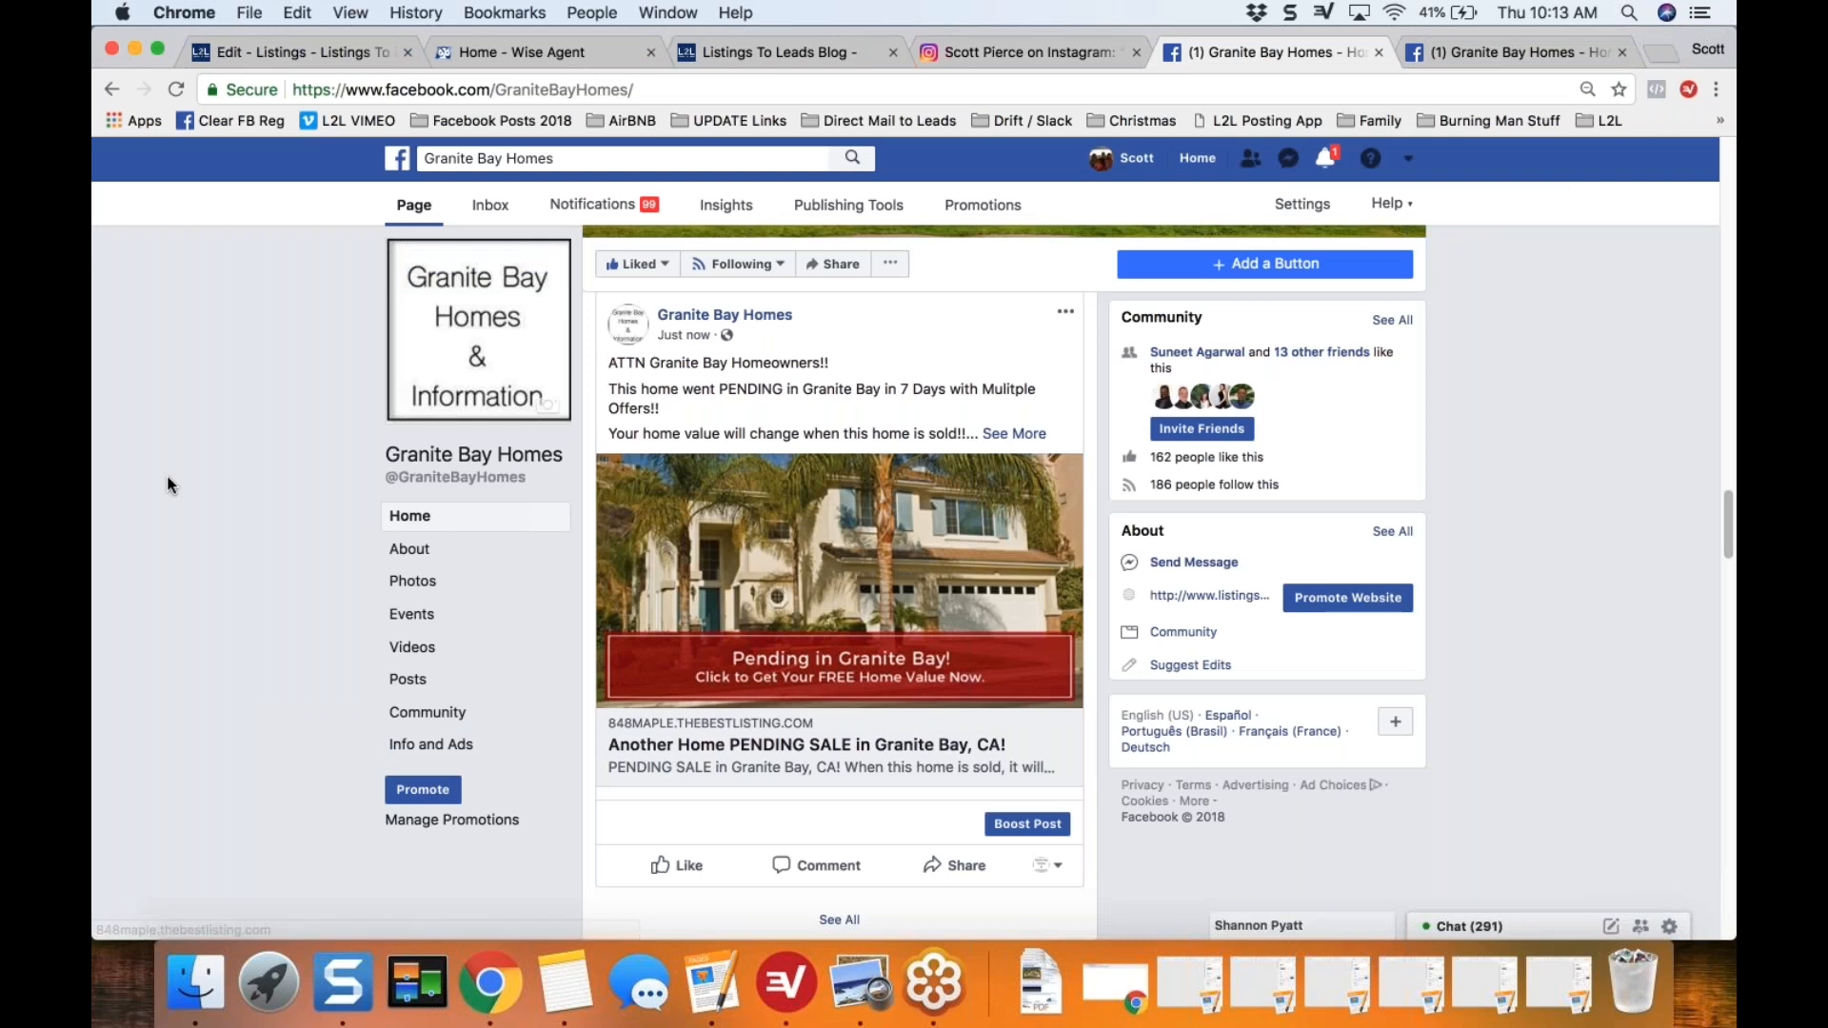
{"action": "scroll", "coordinate": [168, 476], "scroll_direction": "up", "scroll_amount": 2}
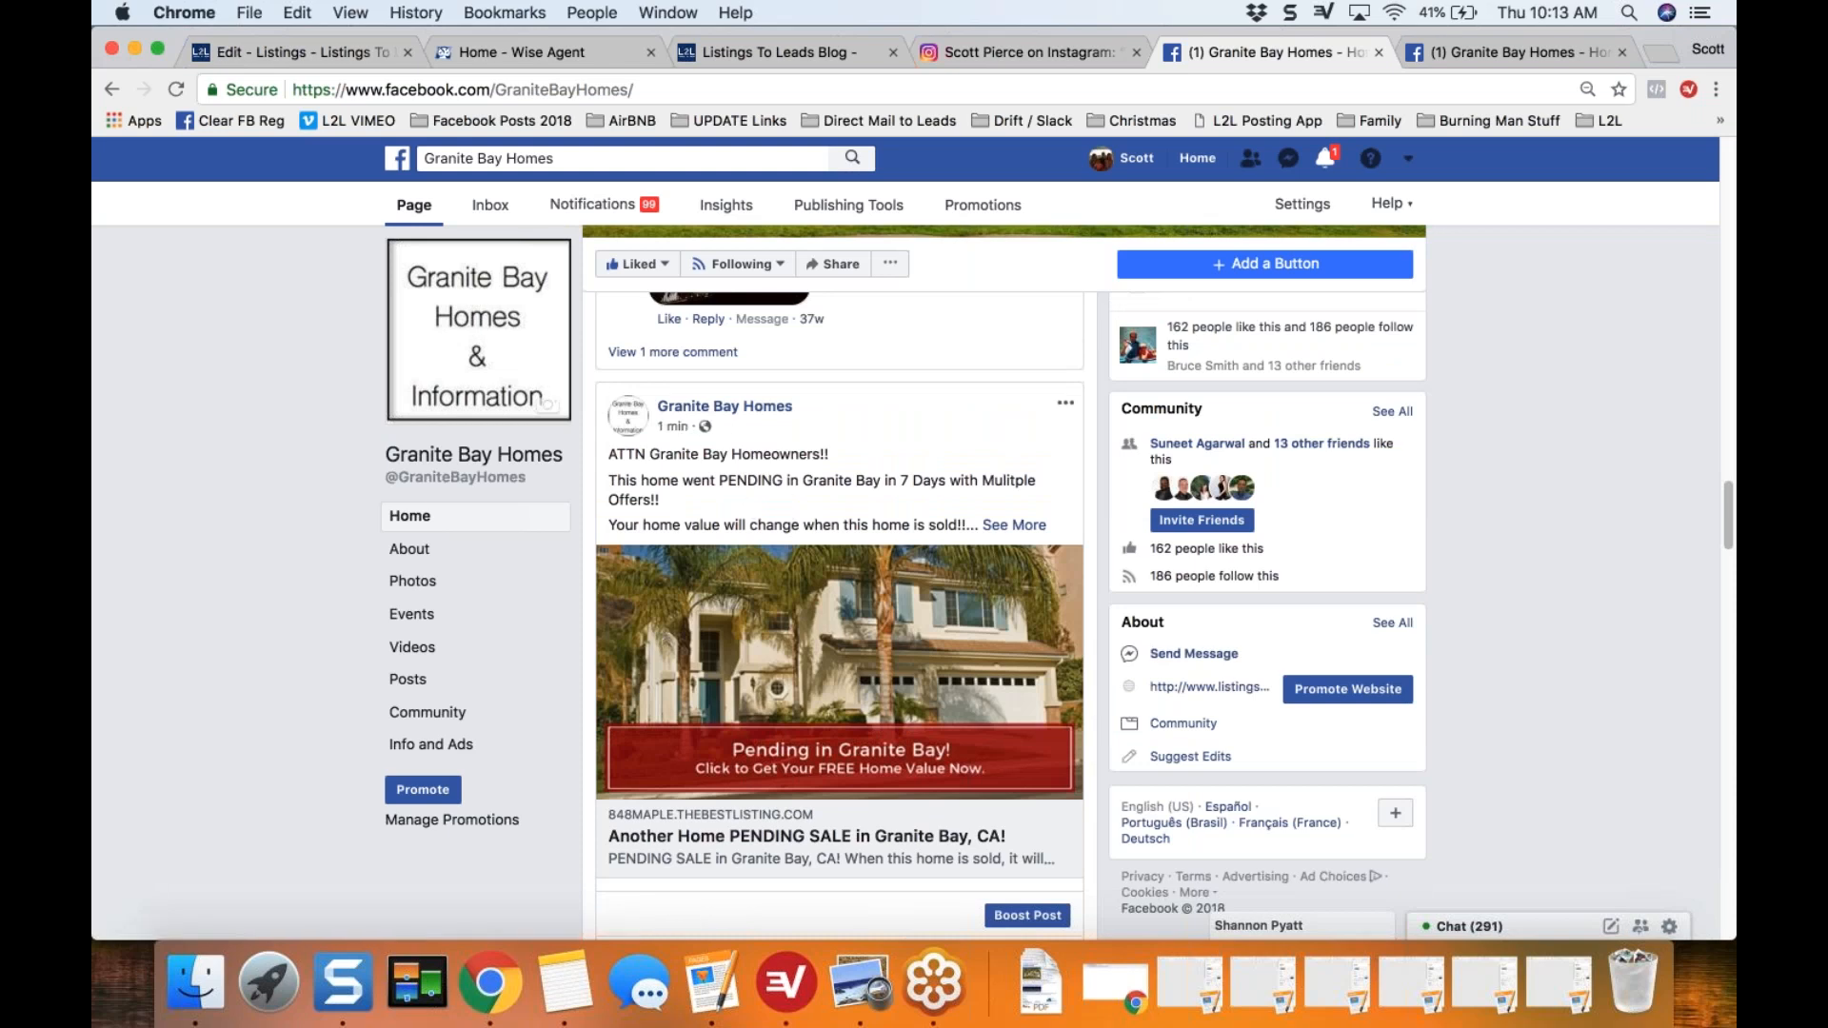
Step: Start creating a new ad in Ads Manager, dismiss the startup notices, and choose Traffic as the campaign objective
{"action": "scroll", "coordinate": [1513, 350], "scroll_direction": "up", "scroll_amount": 1}
{"action": "left_click", "coordinate": [1409, 160]}
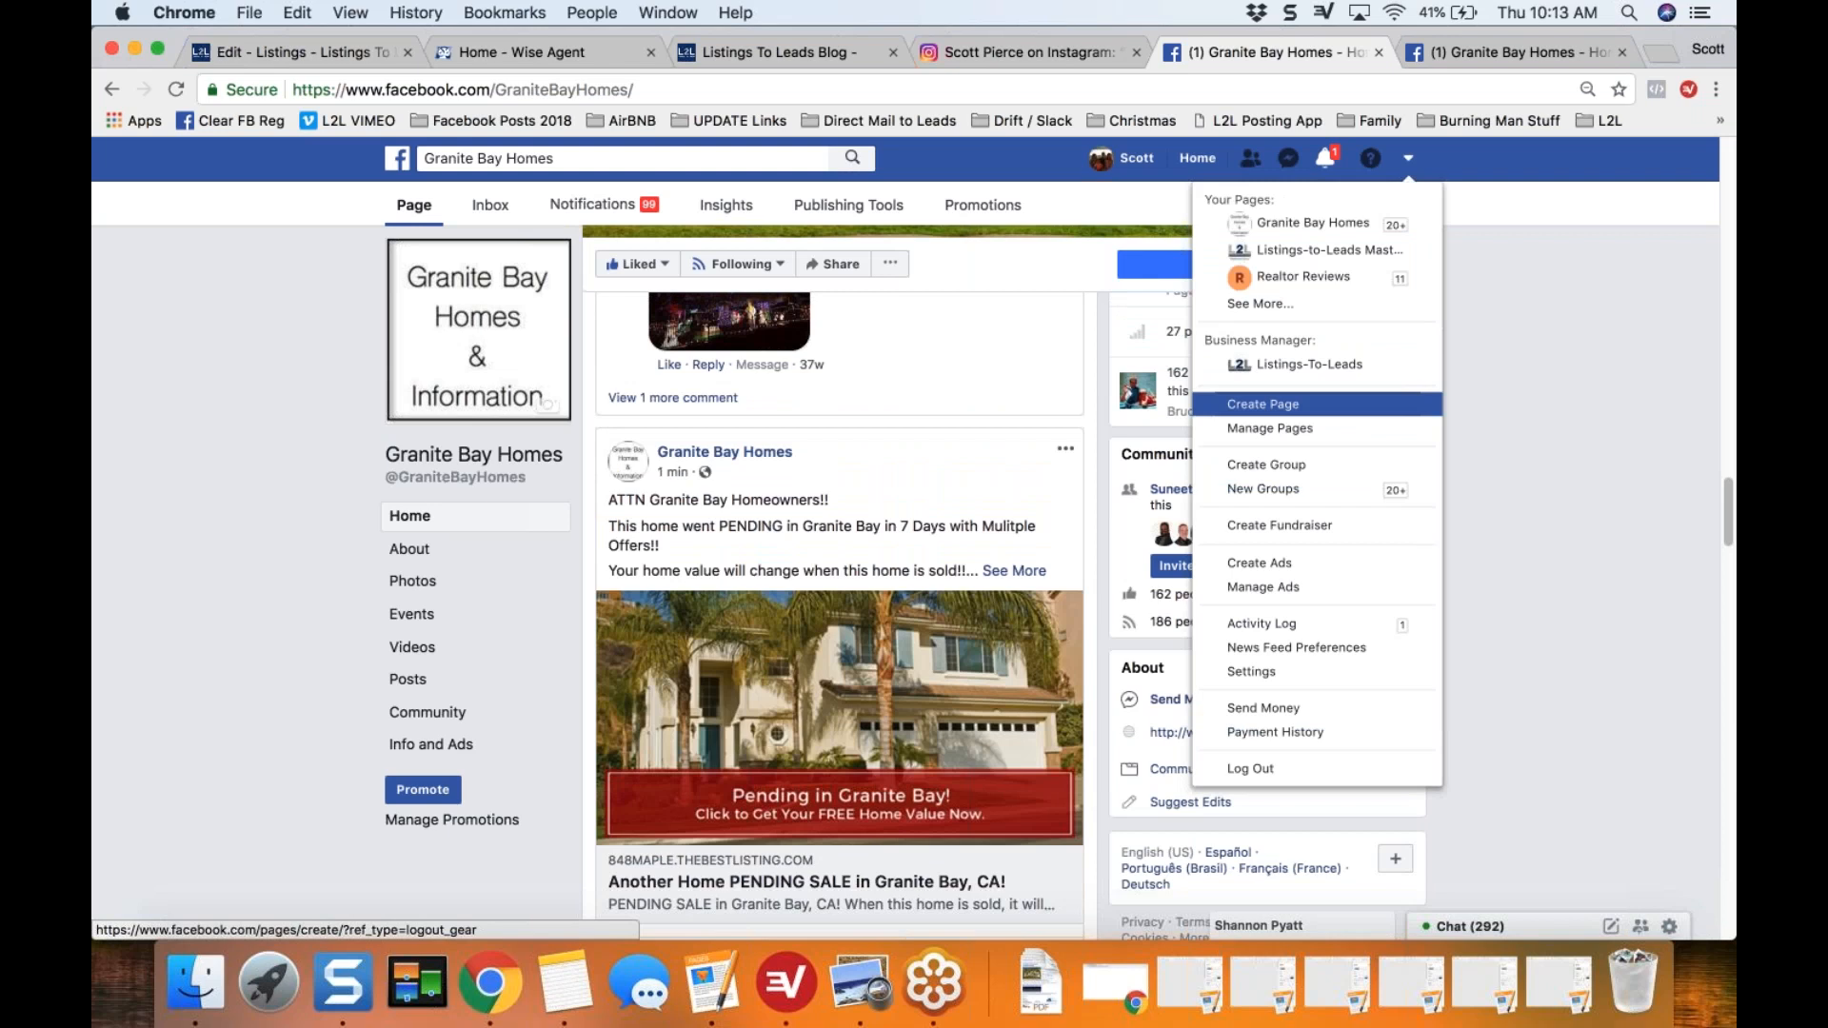
{"action": "left_click", "coordinate": [1259, 563]}
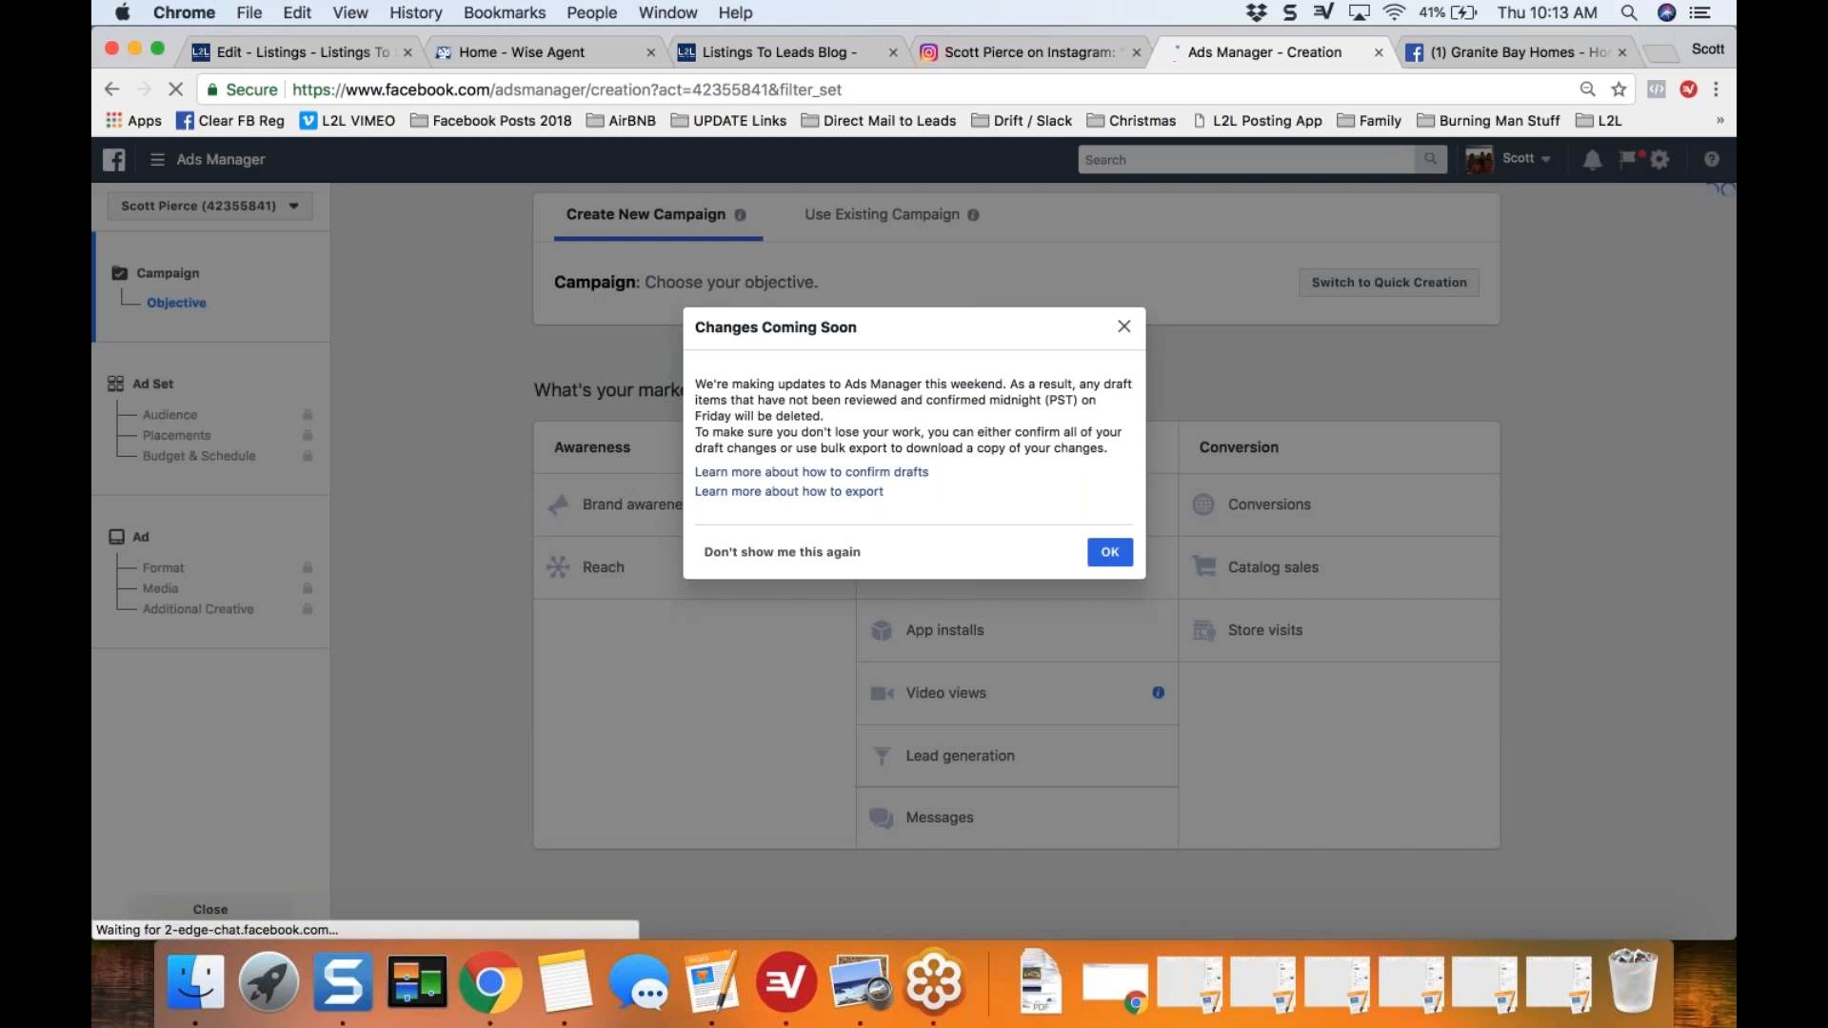
{"action": "key", "text": "Escape"}
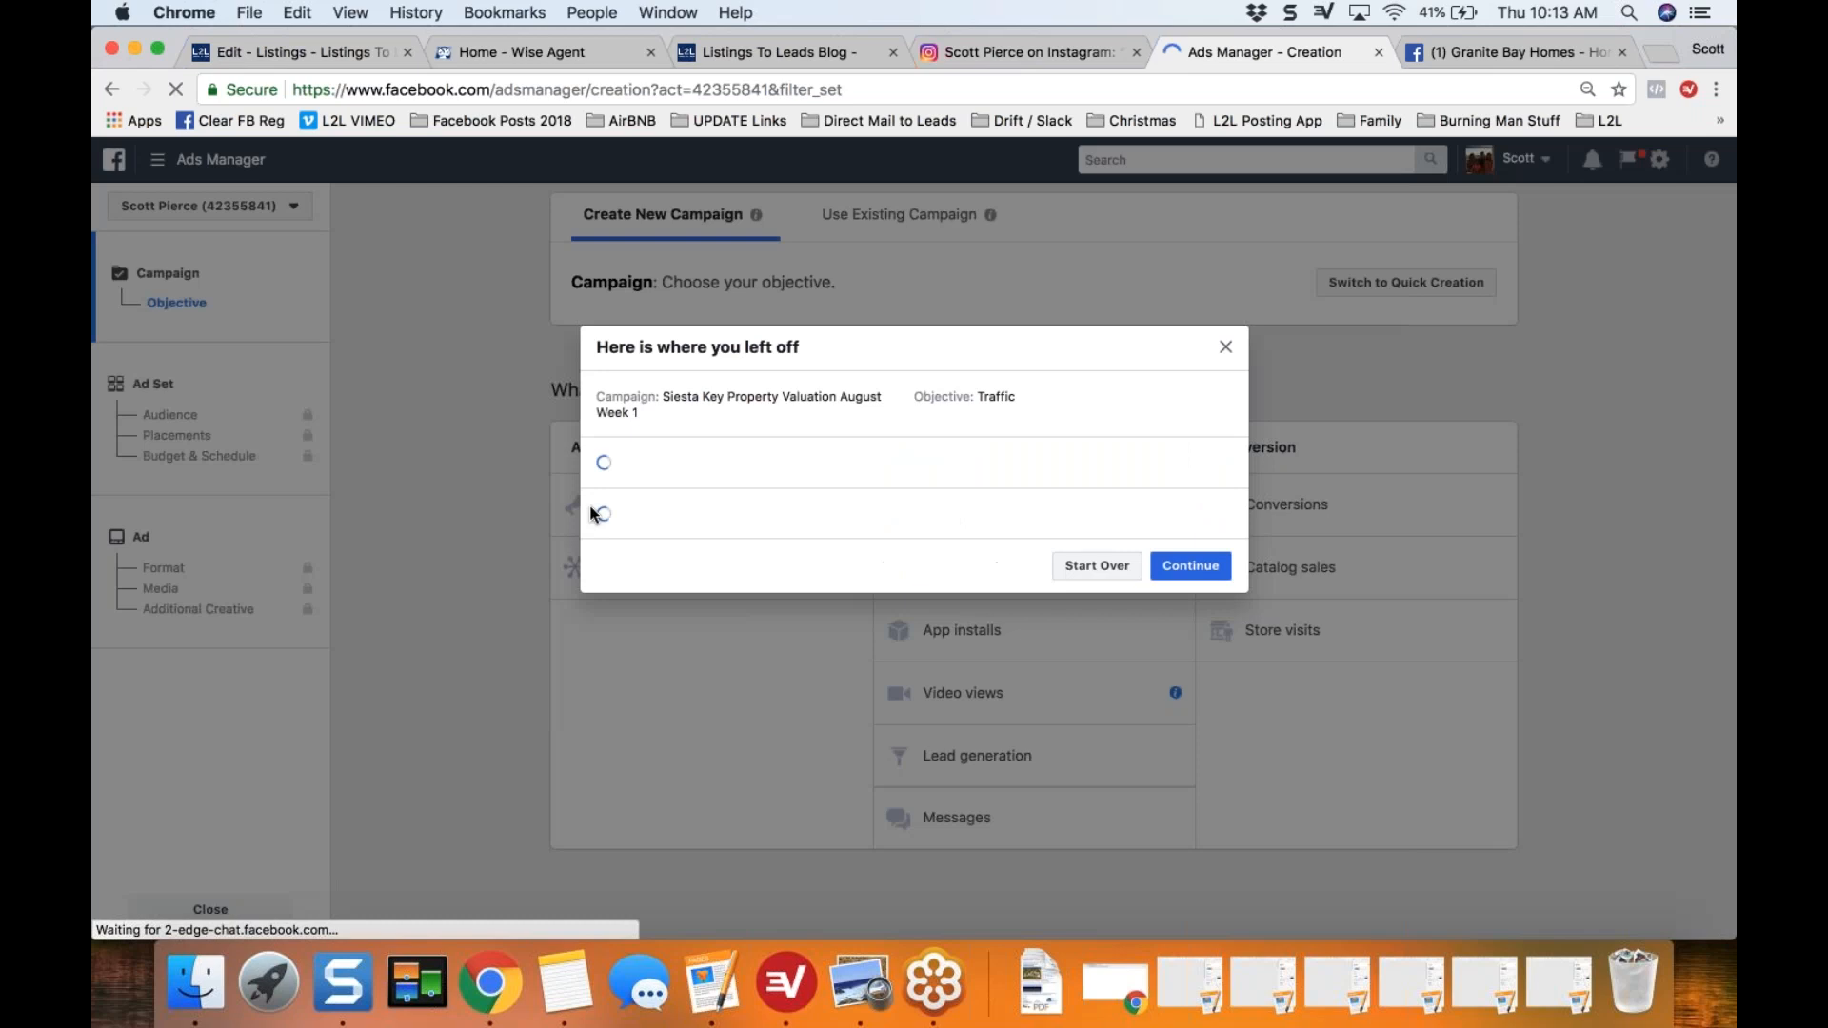
{"action": "left_click", "coordinate": [1100, 674]}
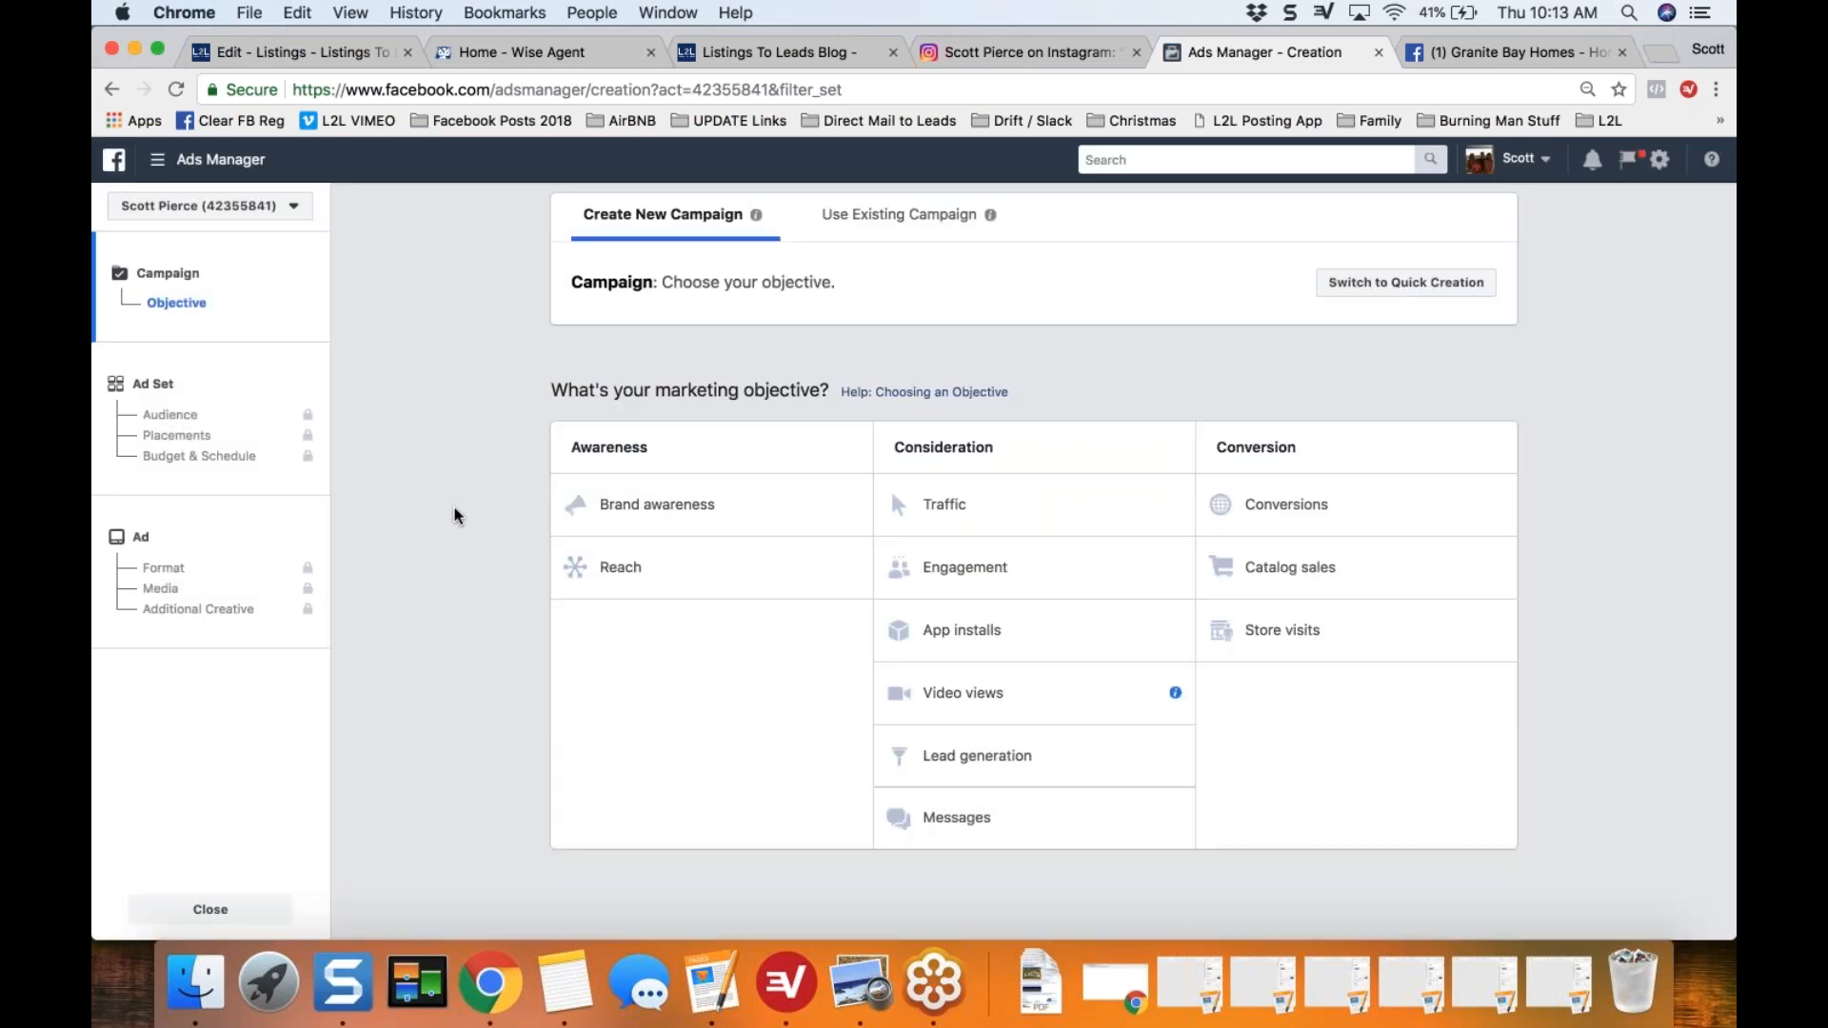
{"action": "left_click", "coordinate": [956, 511]}
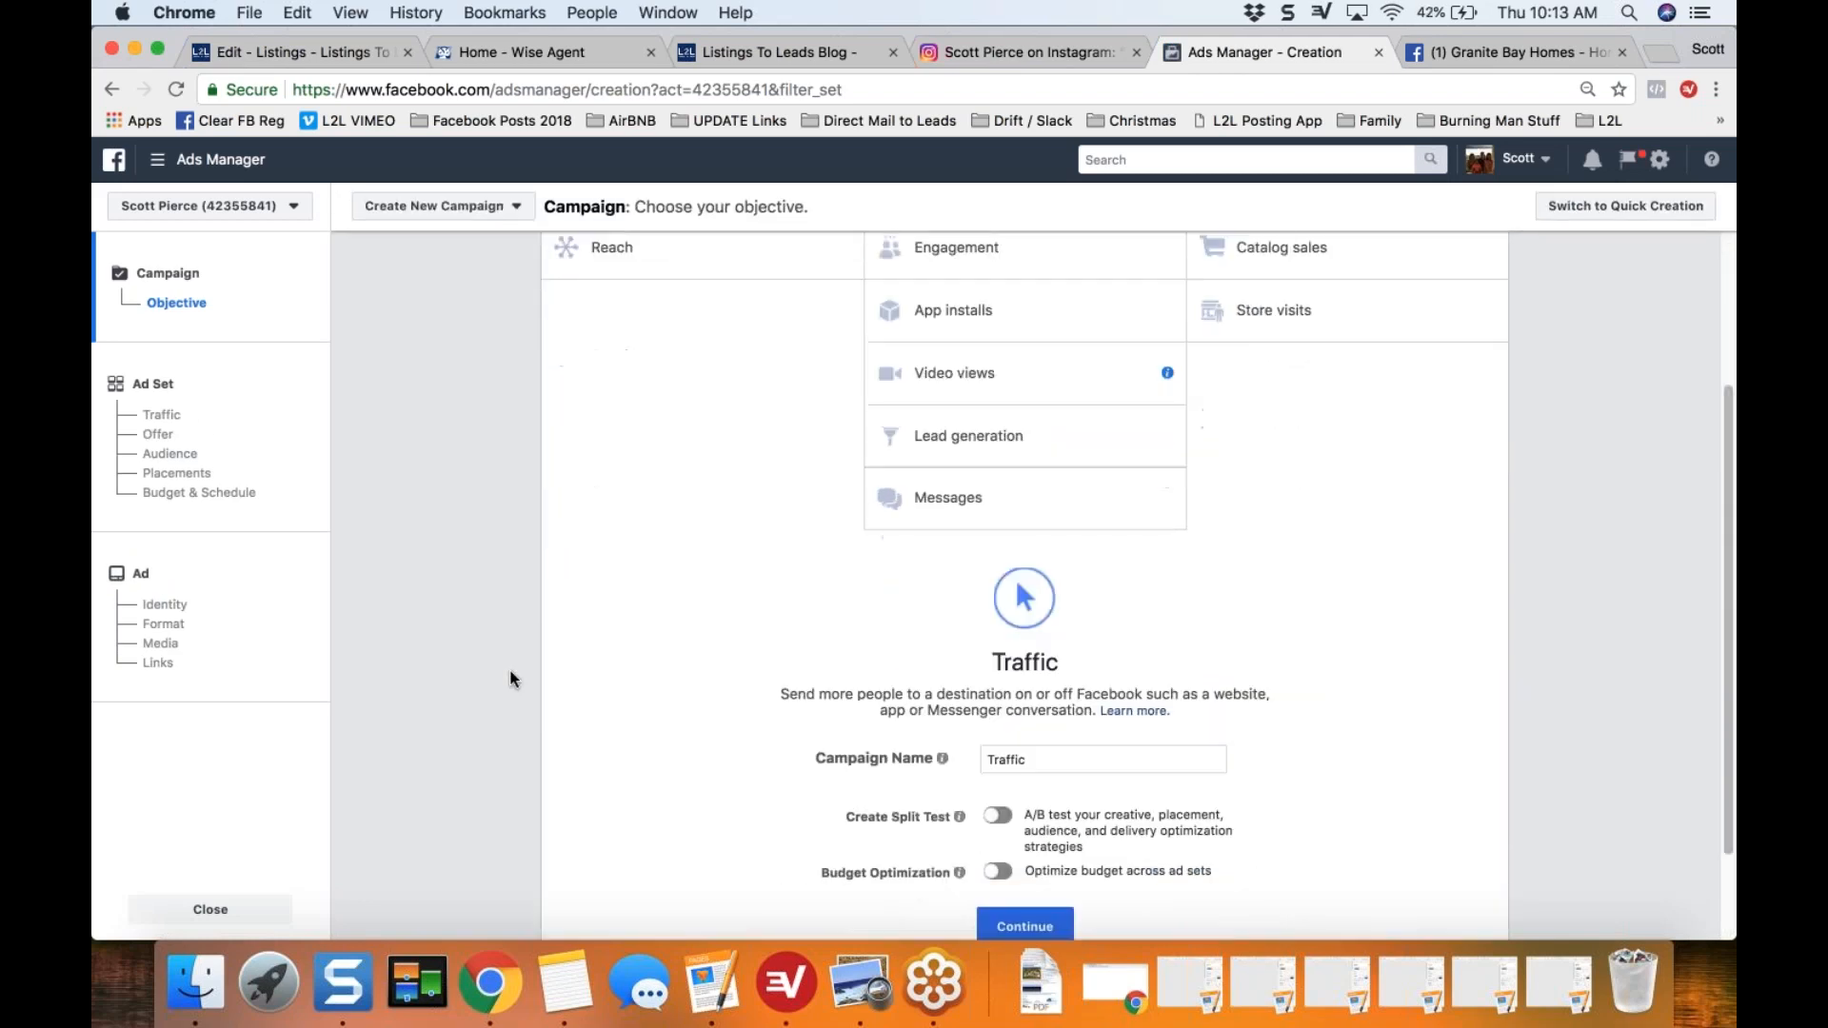
Step: Name the campaign with the property's street address followed by "Granite Bay PENDING" and continue to the ad set
{"action": "double_click", "coordinate": [982, 628]}
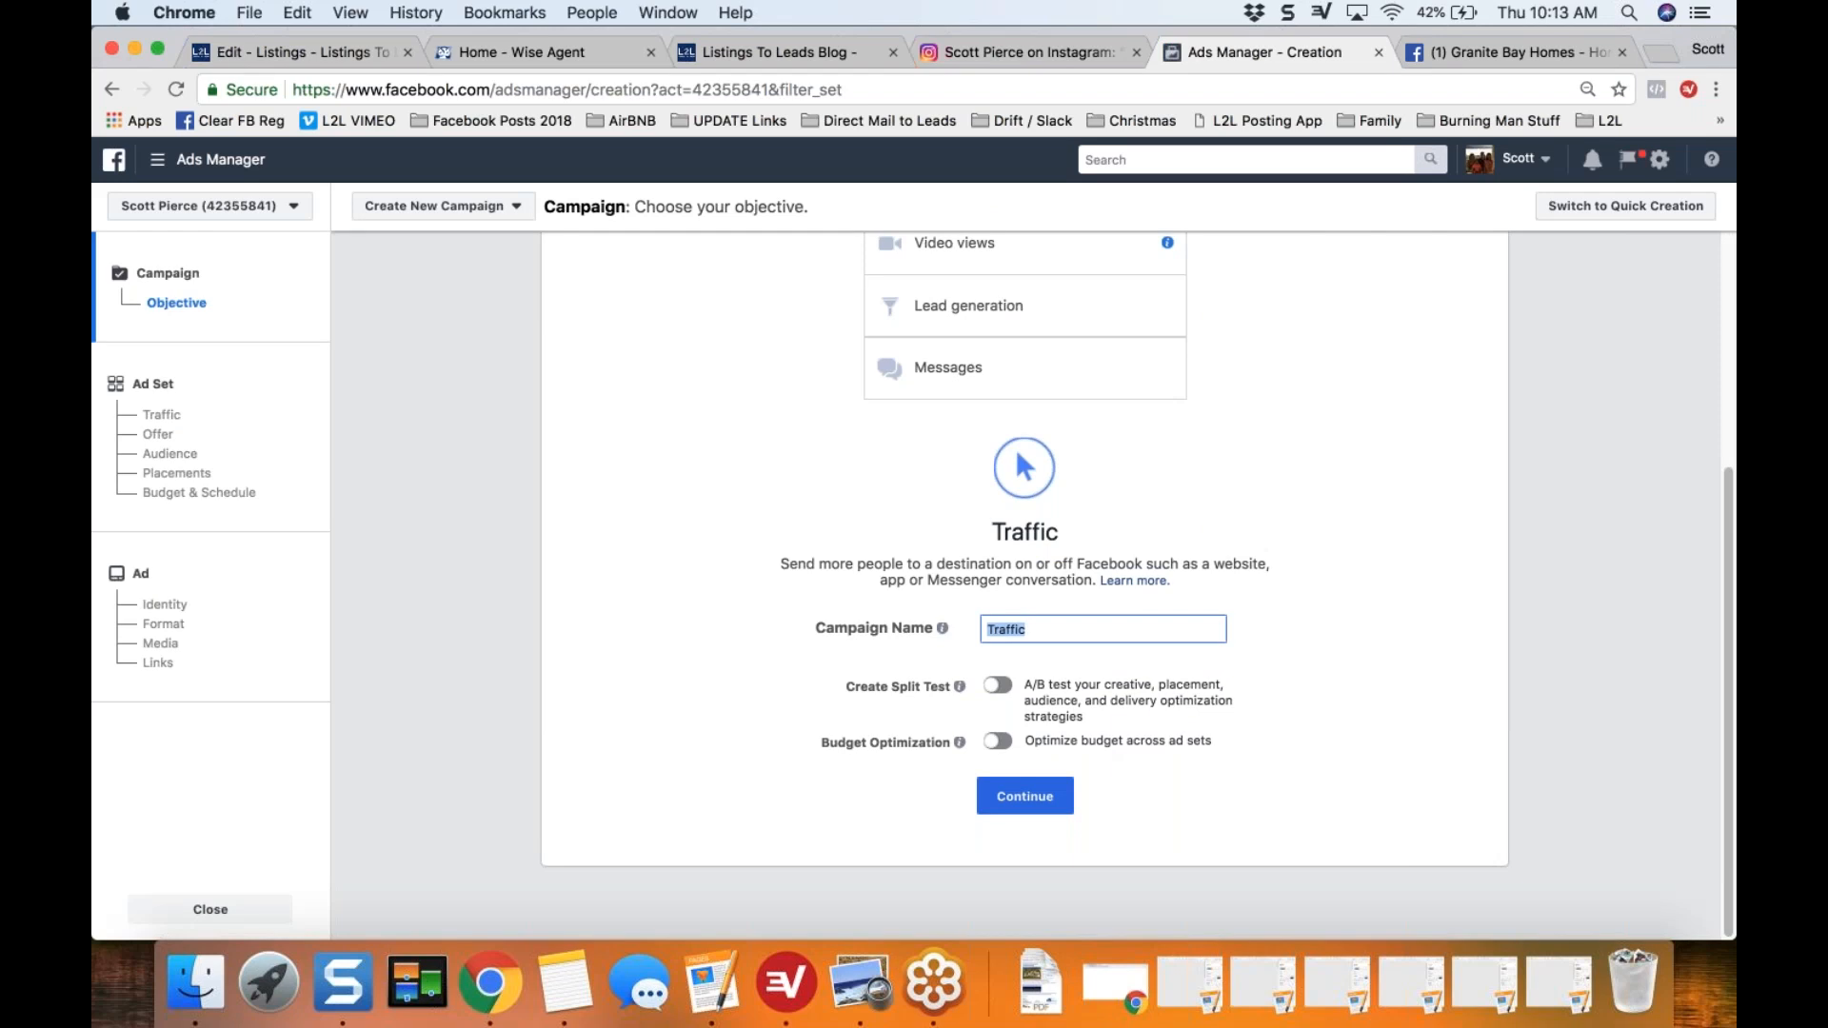
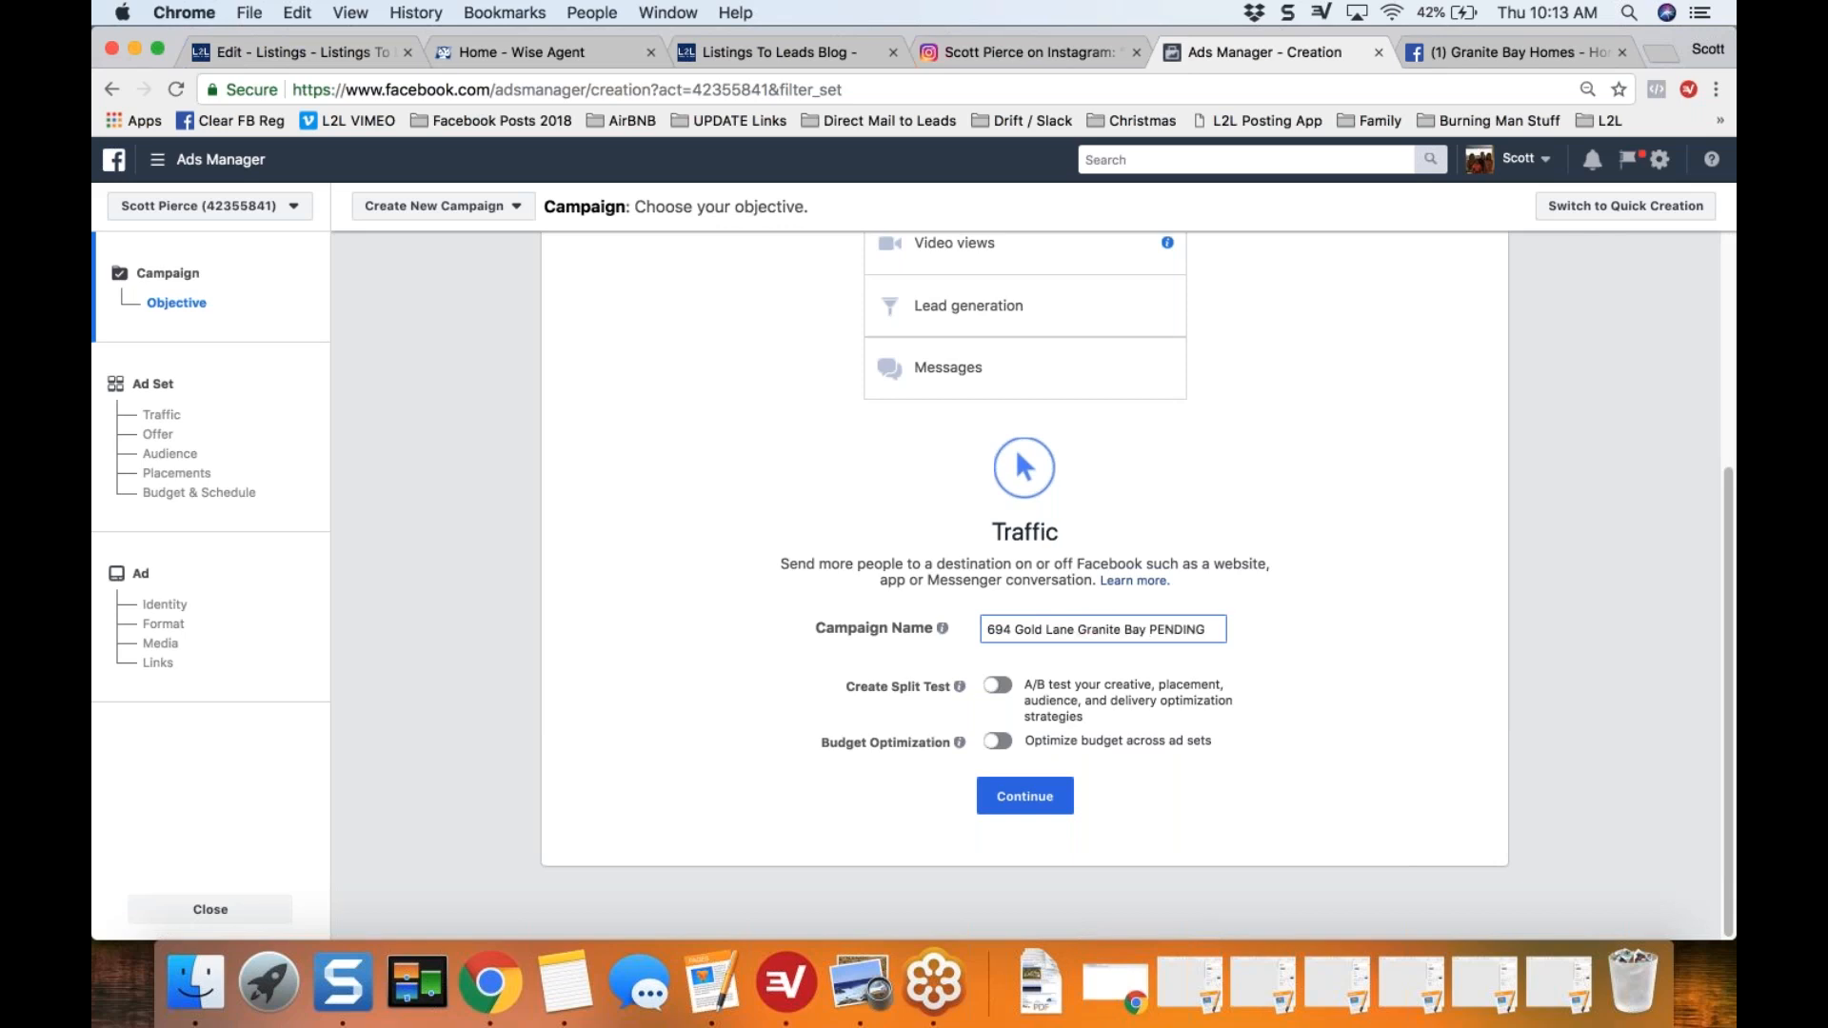
{"action": "key", "text": "super+a"}
{"action": "left_click", "coordinate": [737, 648]}
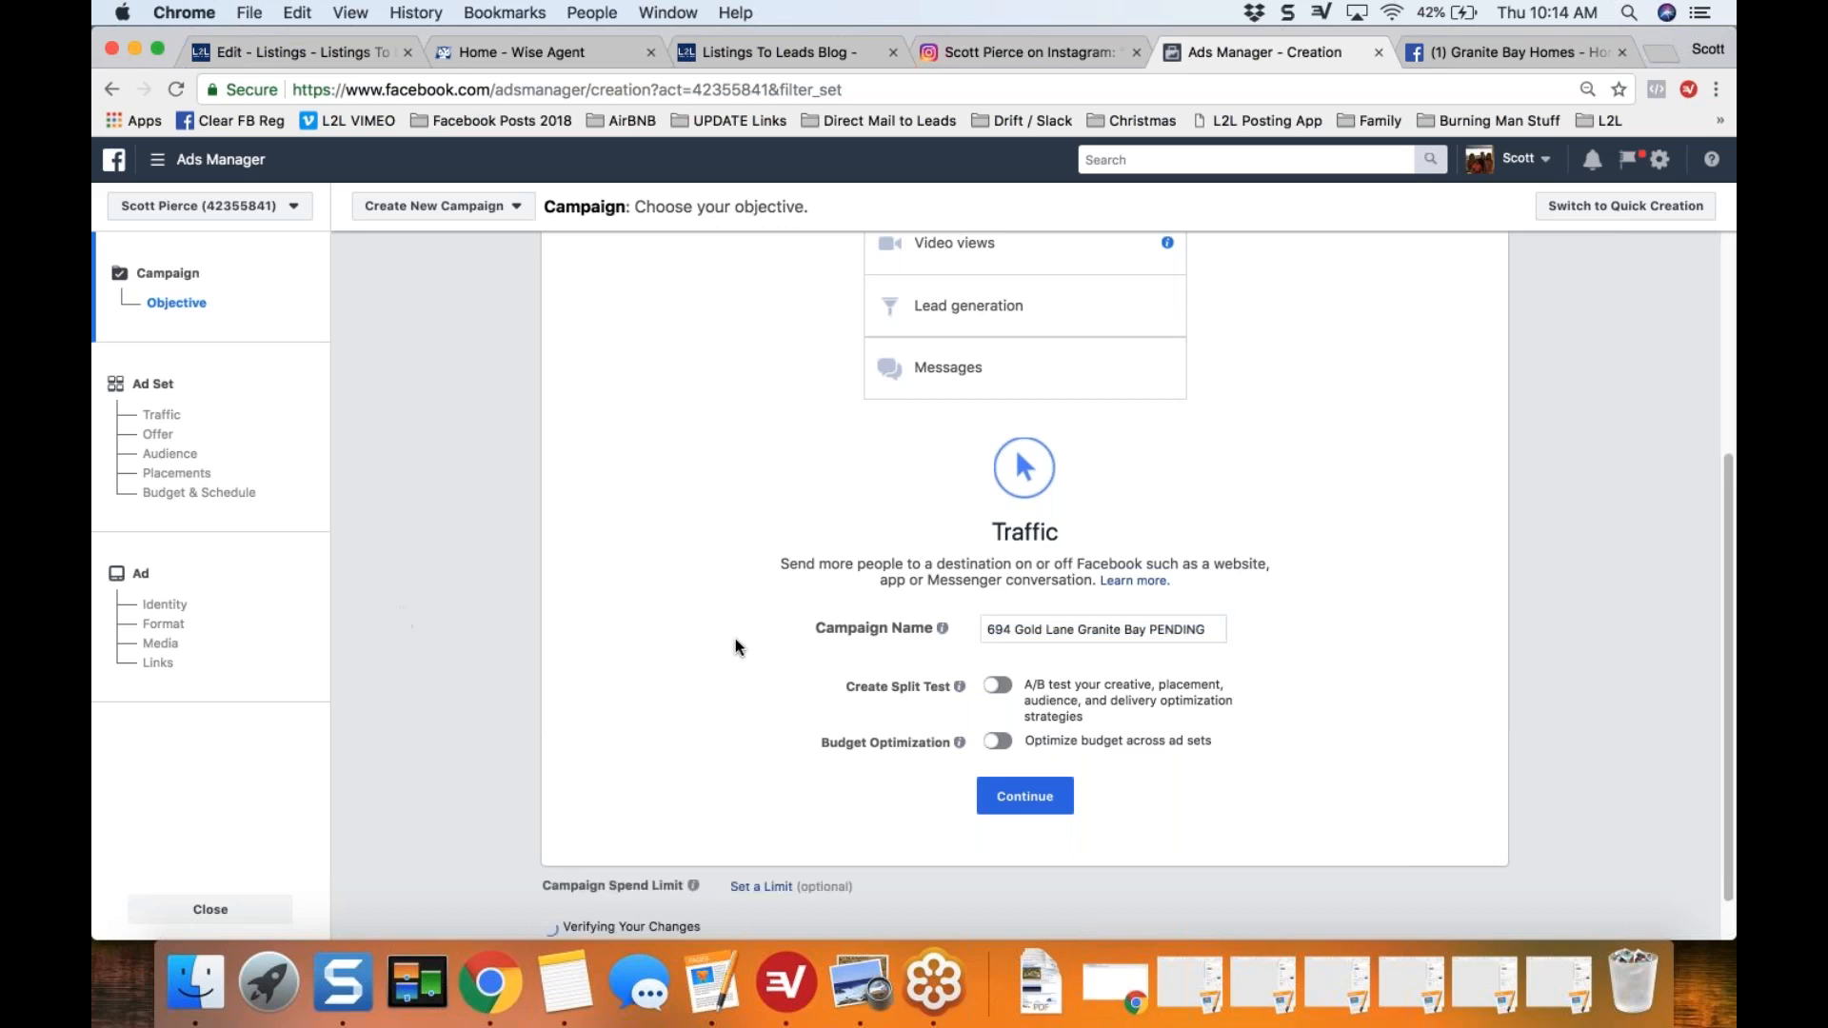
{"action": "left_click", "coordinate": [1031, 799]}
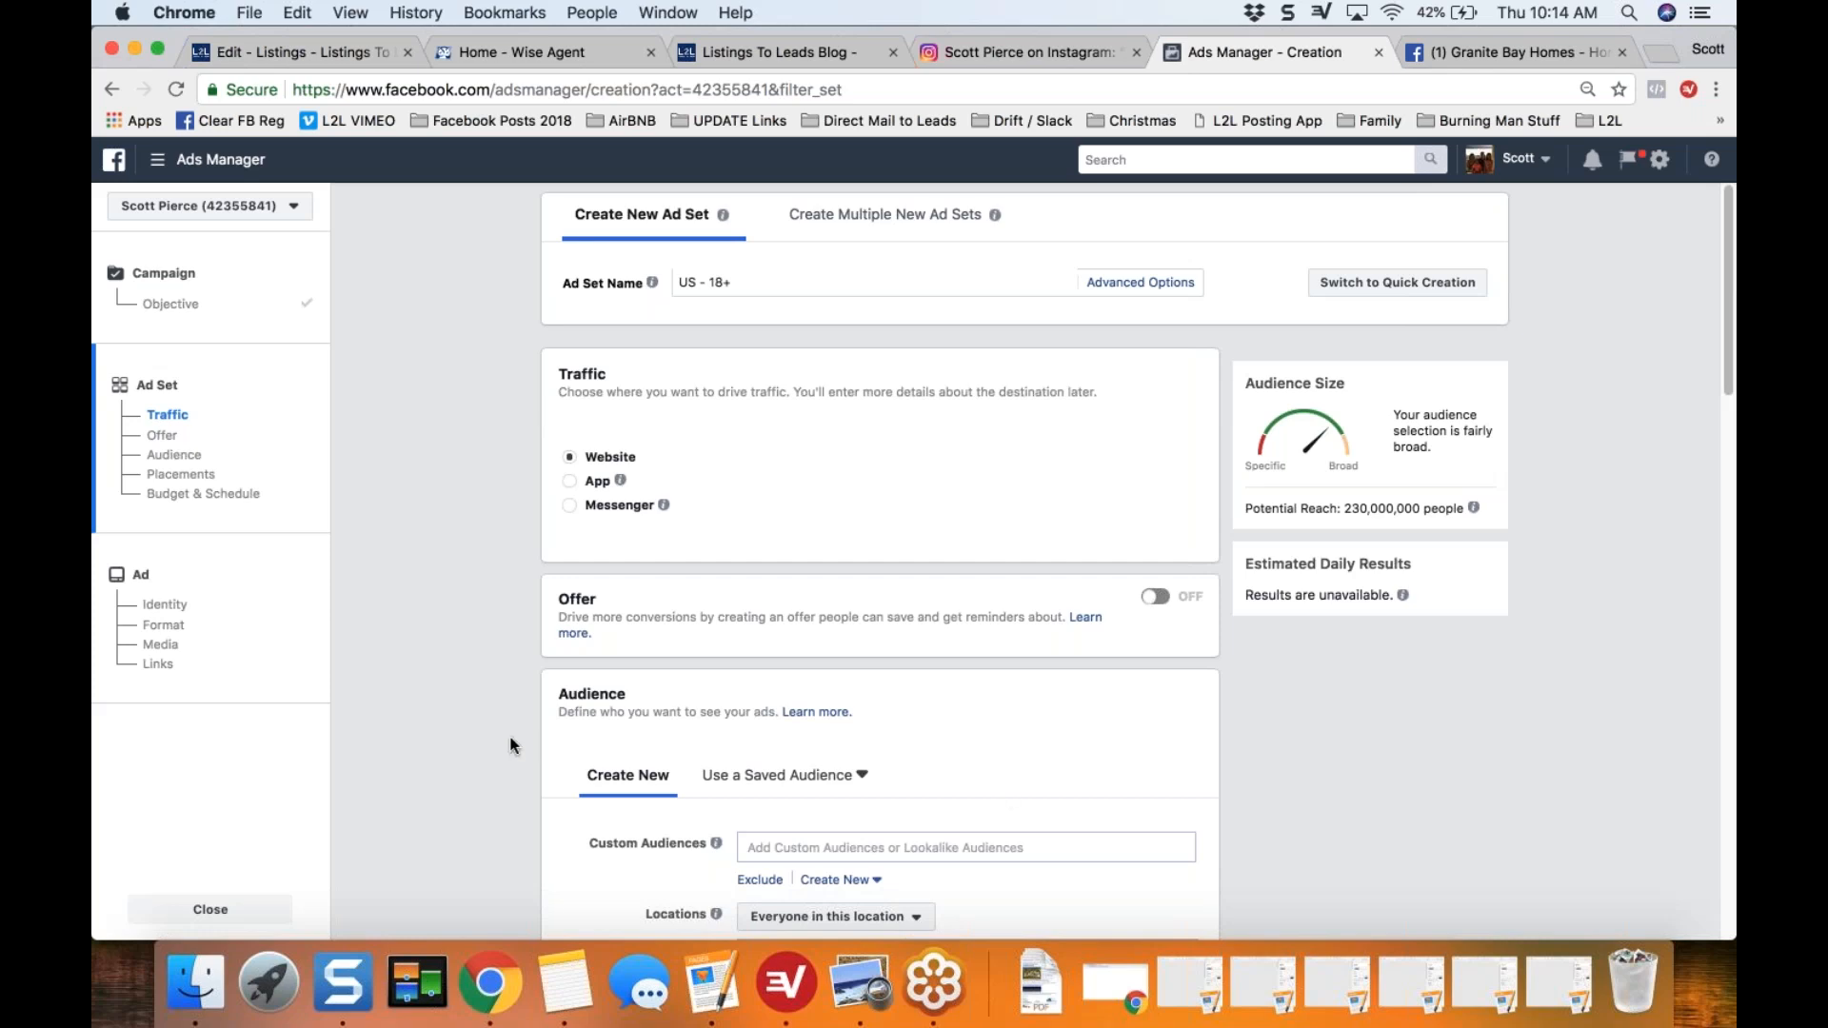
Step: Set the audience's location targeting to people who live in this location
{"action": "scroll", "coordinate": [512, 746], "scroll_direction": "down", "scroll_amount": 1}
{"action": "scroll", "coordinate": [512, 745], "scroll_direction": "down", "scroll_amount": 8}
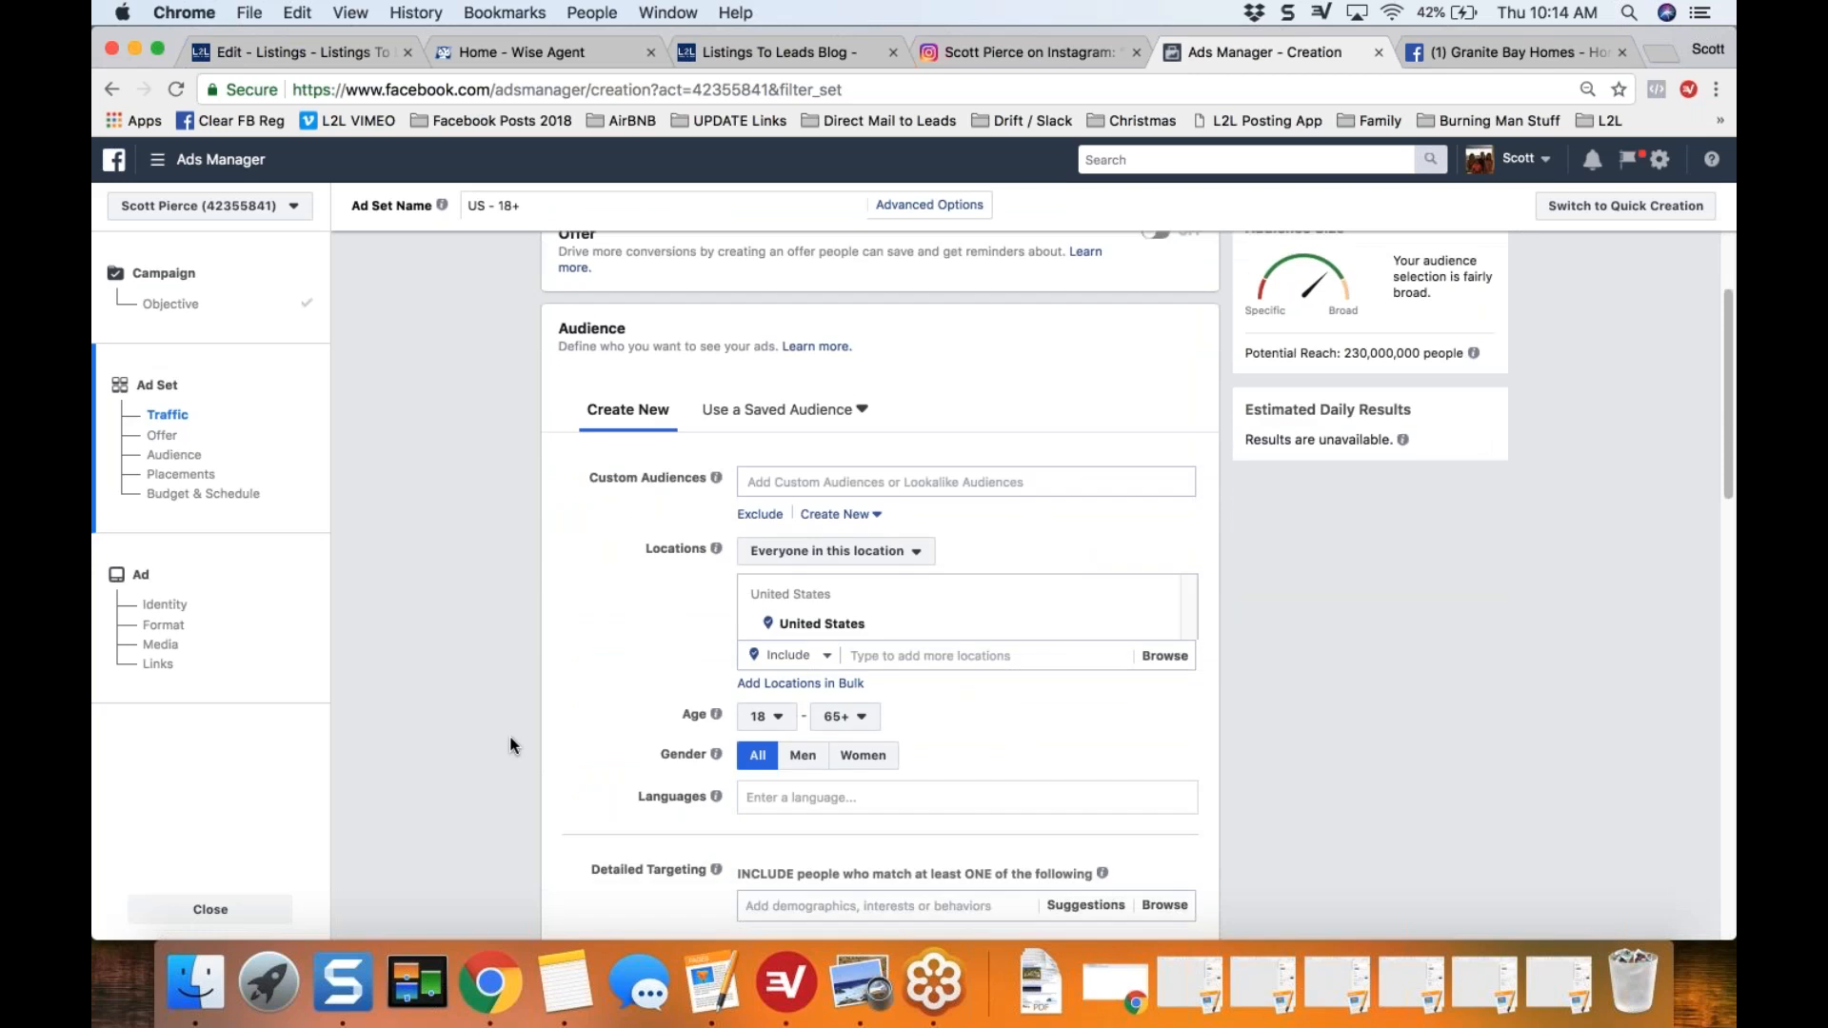
{"action": "scroll", "coordinate": [513, 745], "scroll_direction": "down", "scroll_amount": 2}
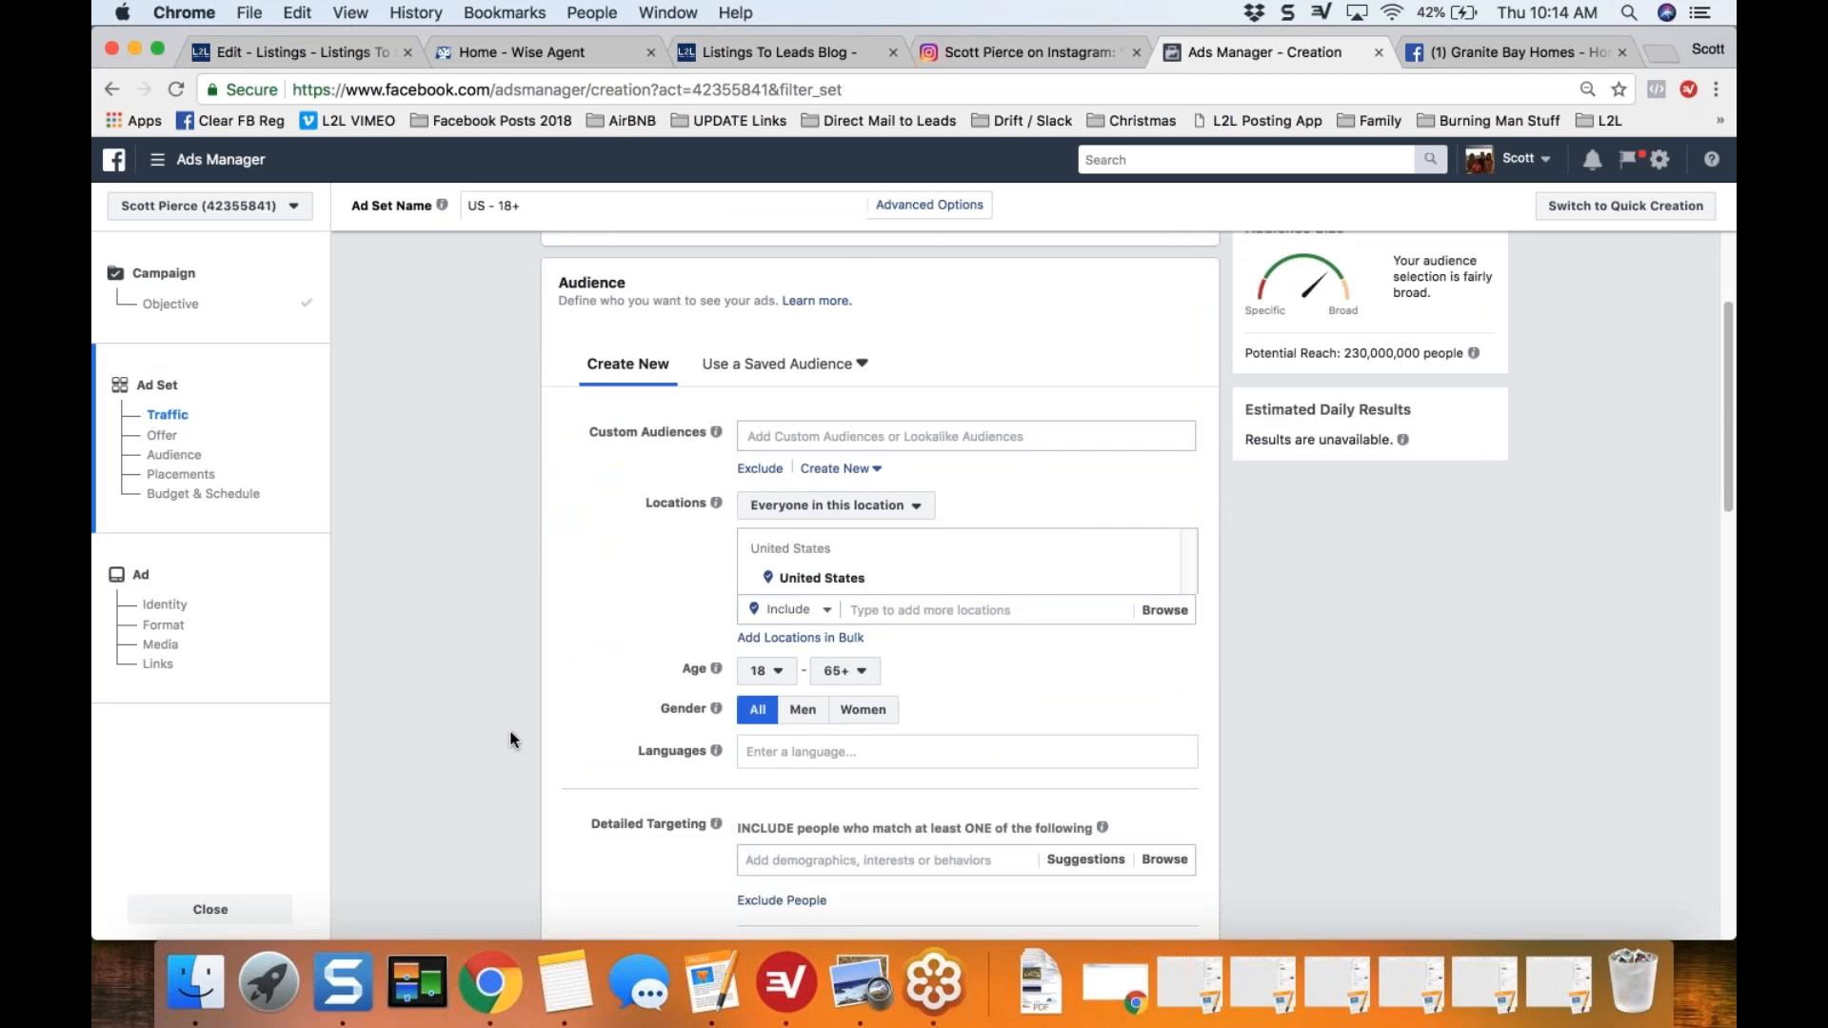
{"action": "scroll", "coordinate": [553, 409], "scroll_direction": "down", "scroll_amount": 4}
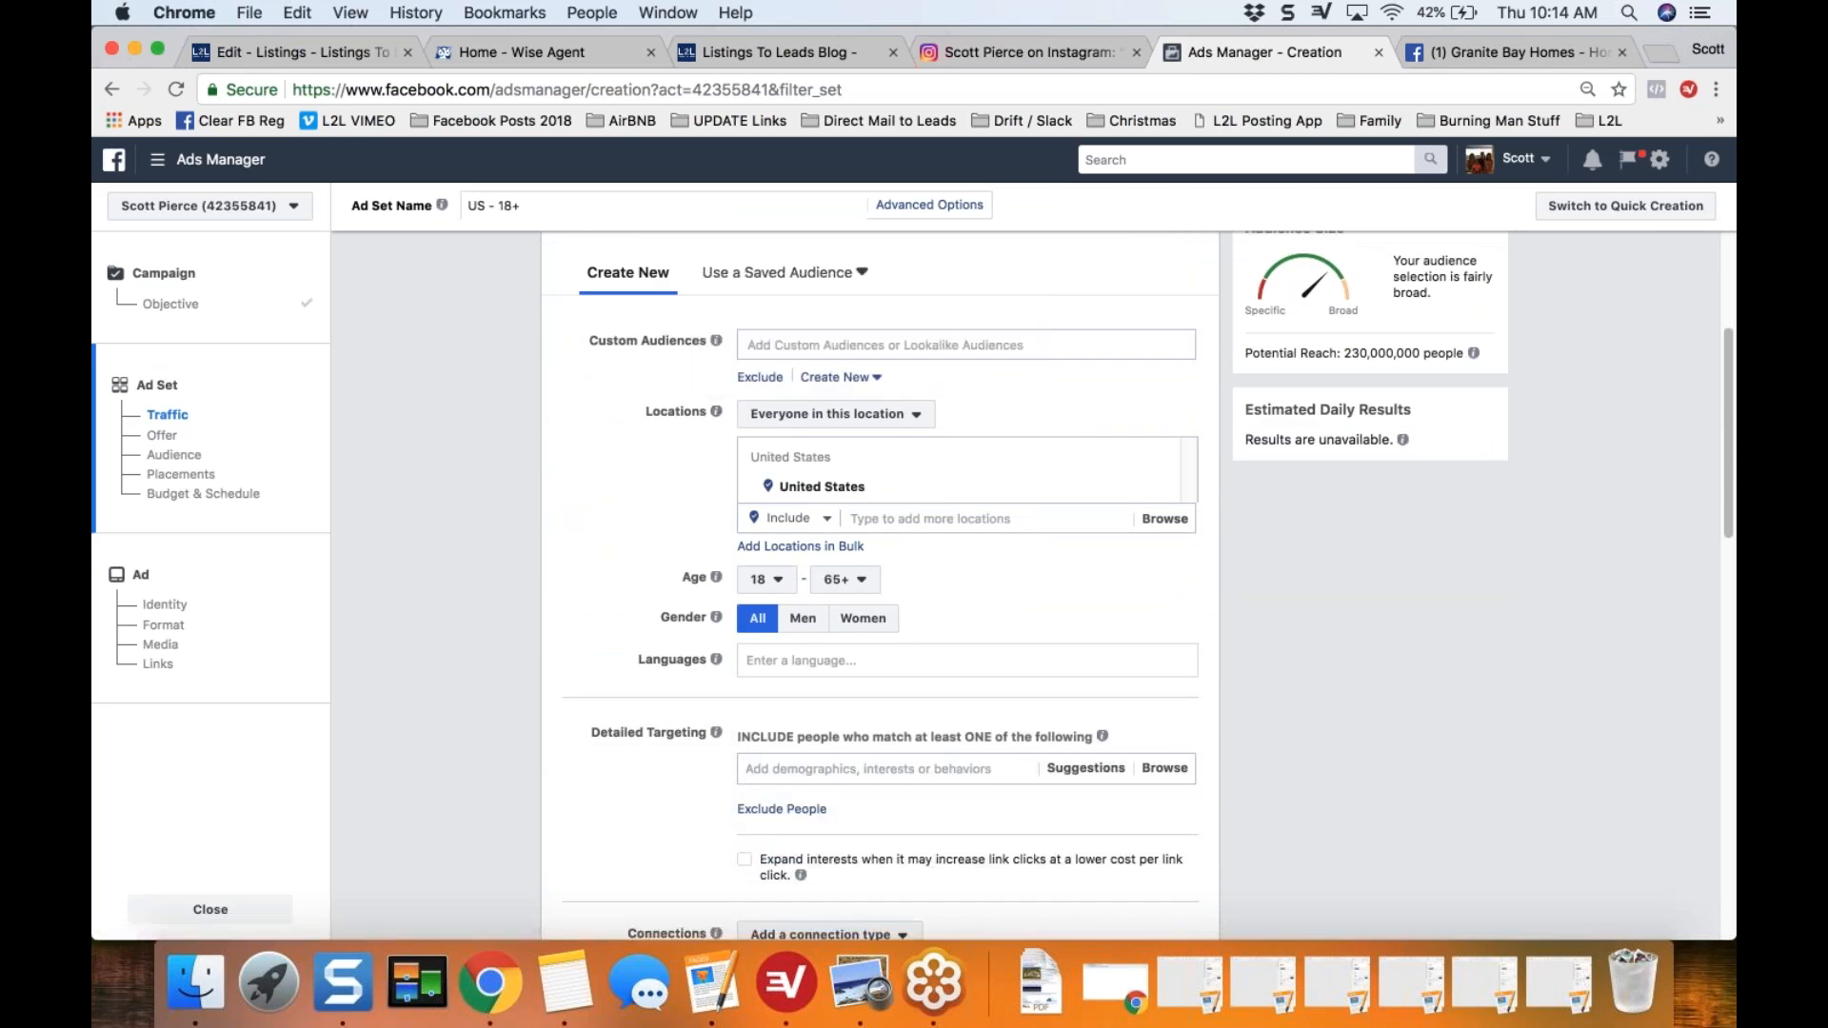
{"action": "left_click", "coordinate": [928, 419]}
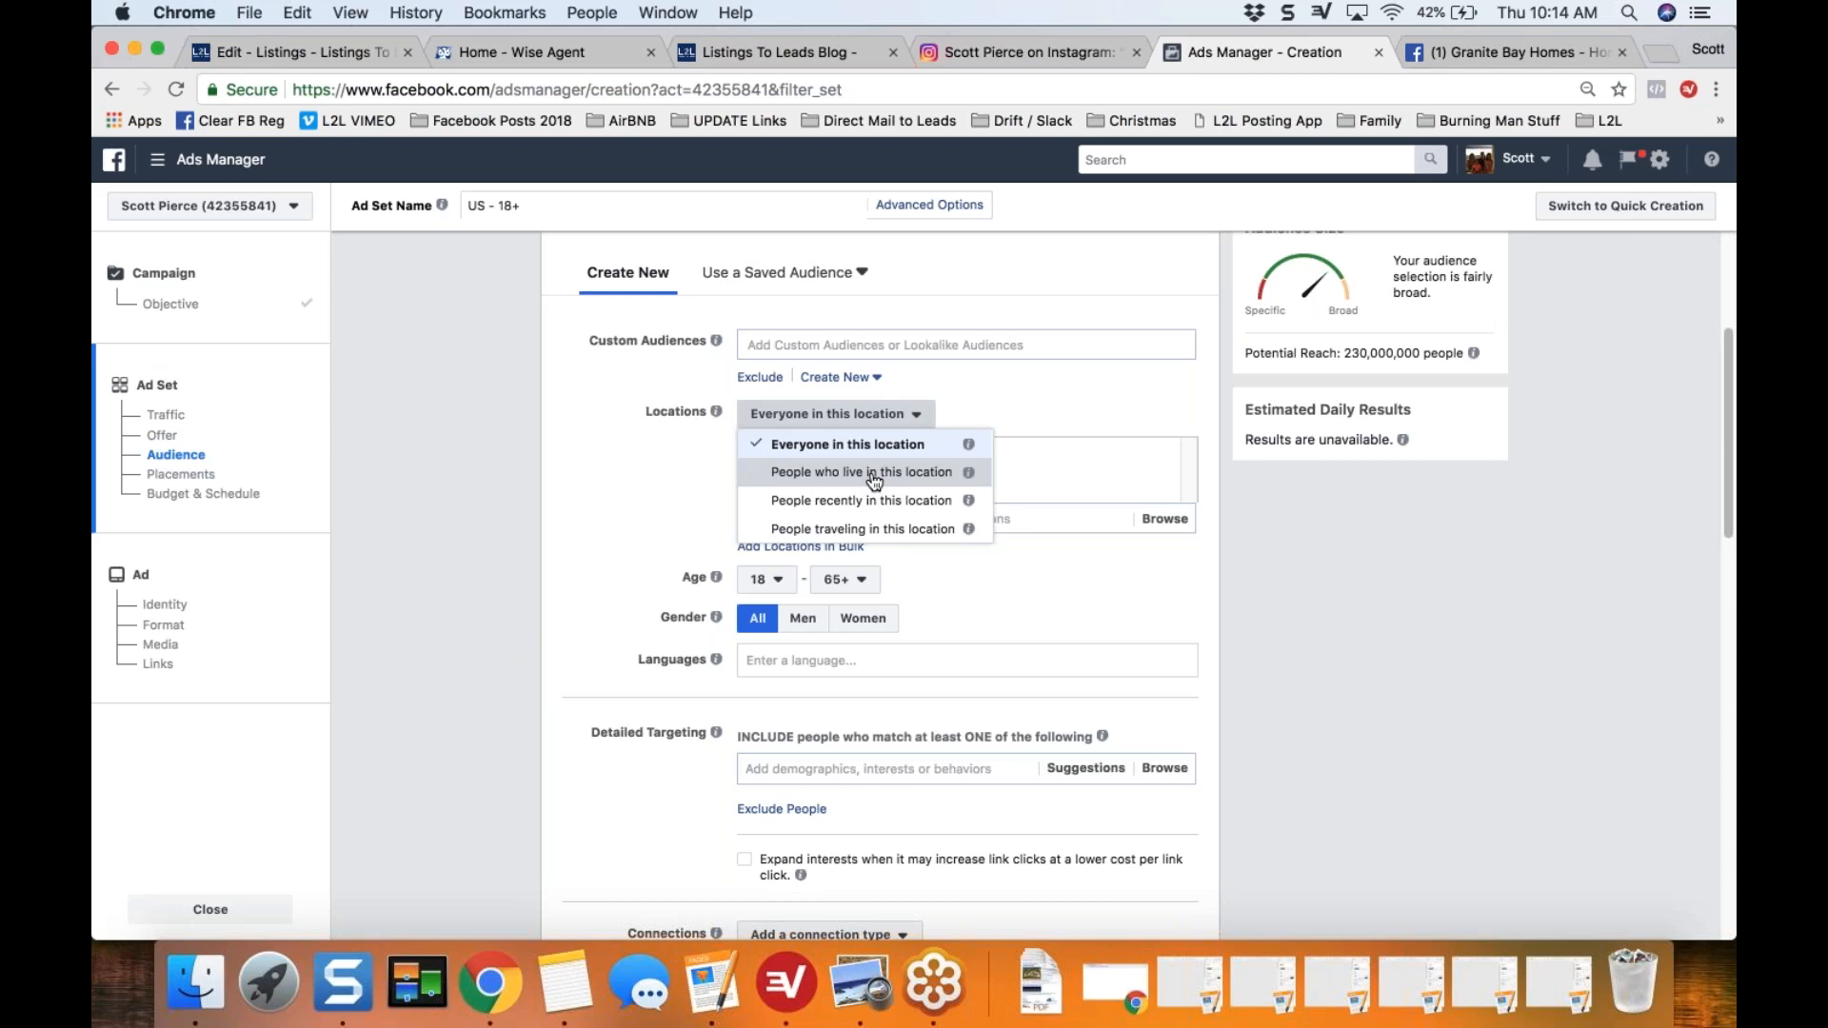
{"action": "left_click", "coordinate": [873, 477]}
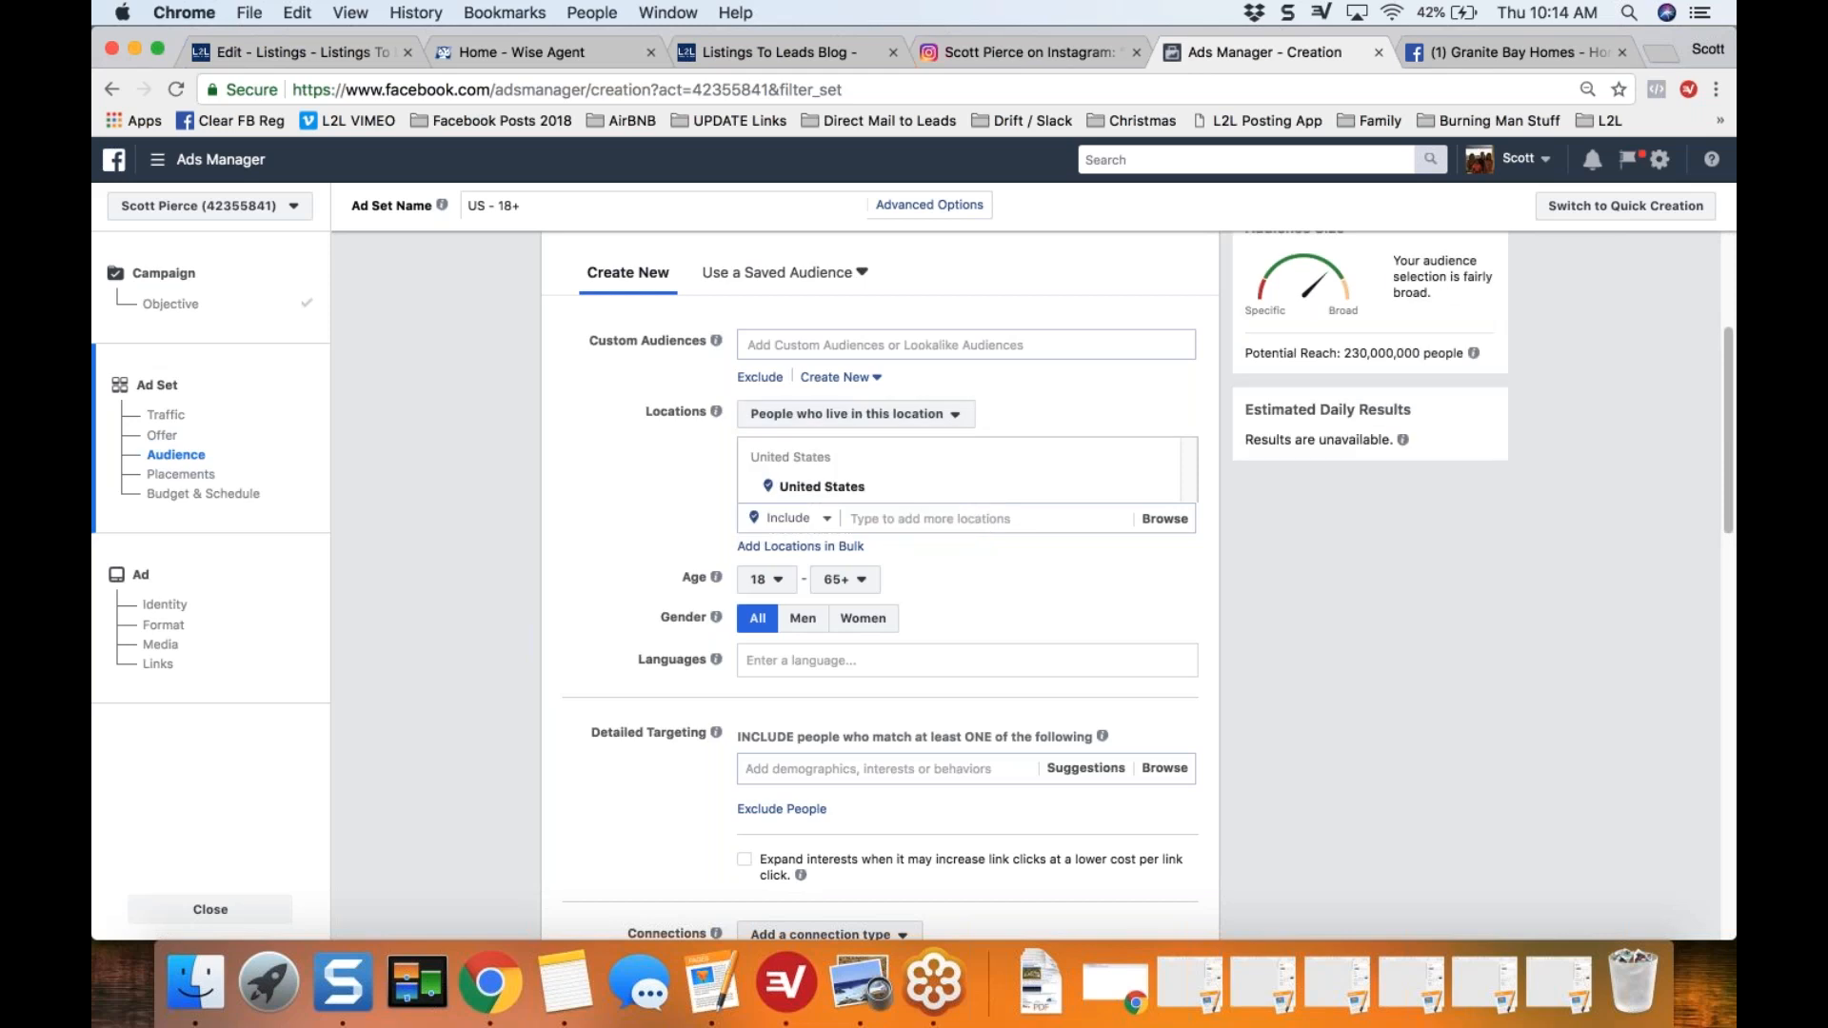
Step: Replace the United States audience location with ZIP code 95746
{"action": "scroll", "coordinate": [881, 571], "scroll_direction": "down", "scroll_amount": 1}
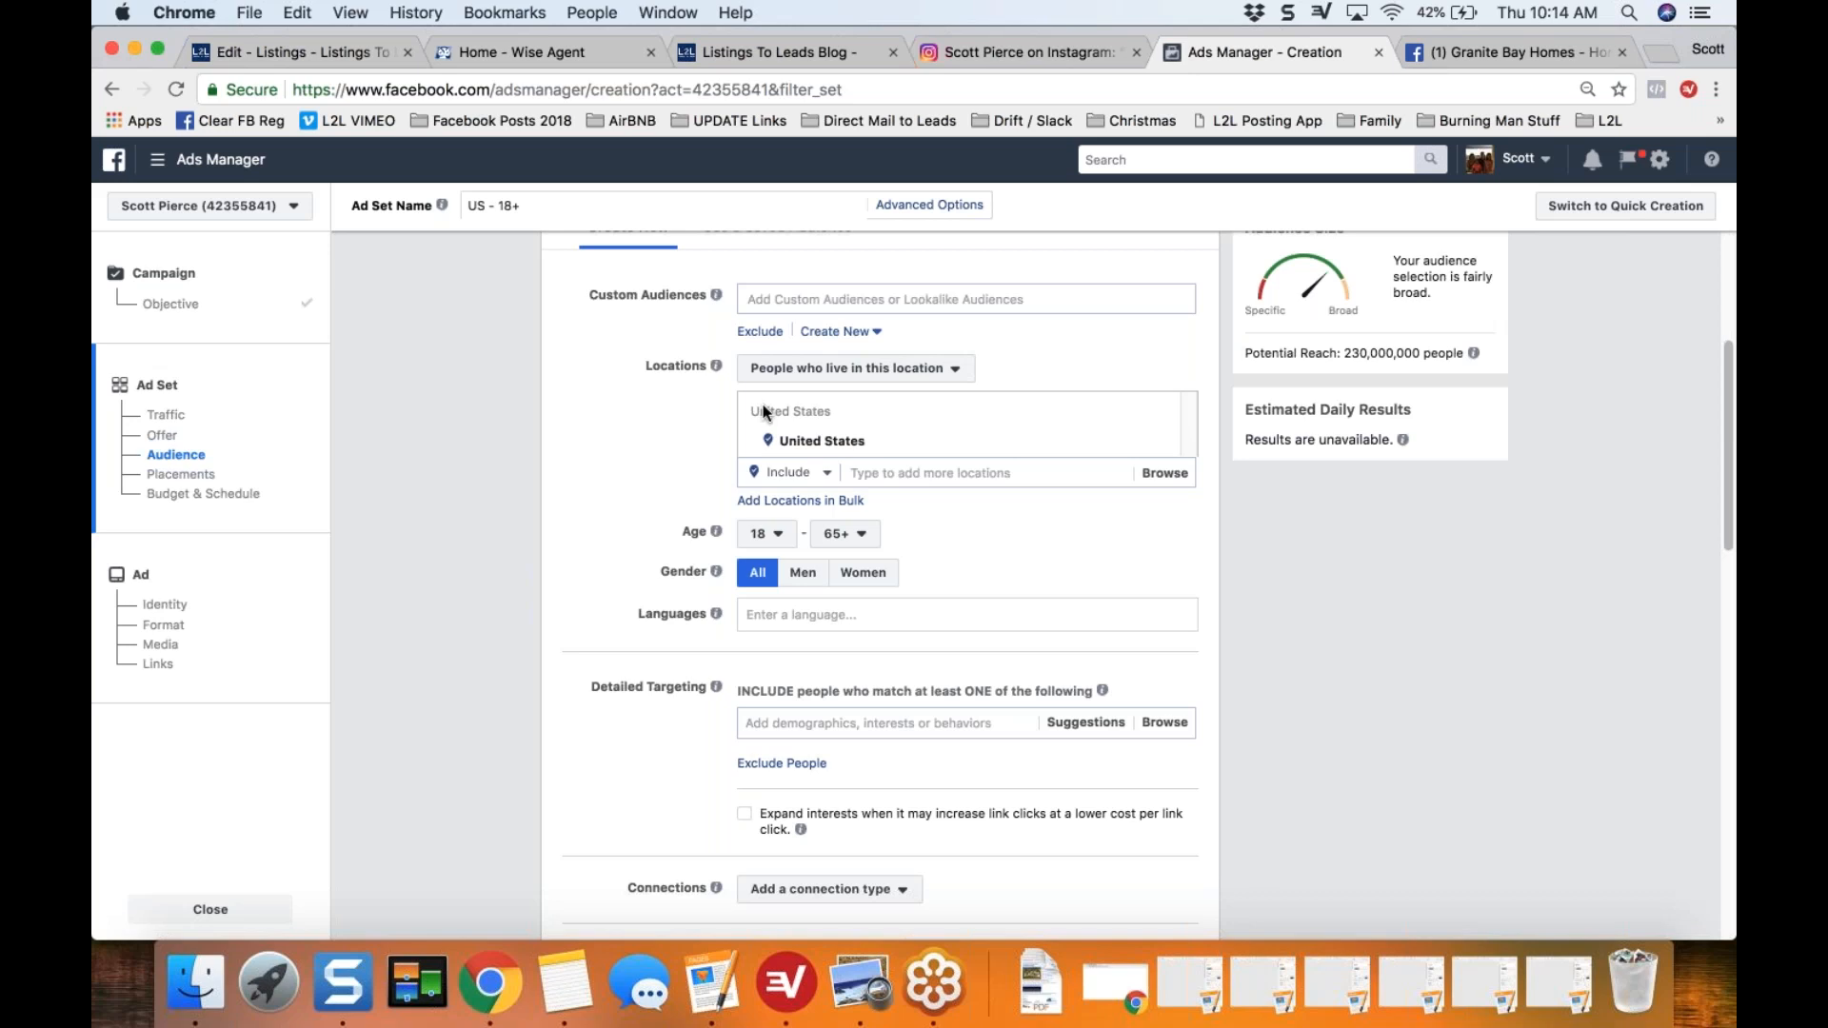
{"action": "scroll", "coordinate": [587, 505], "scroll_direction": "down", "scroll_amount": 1}
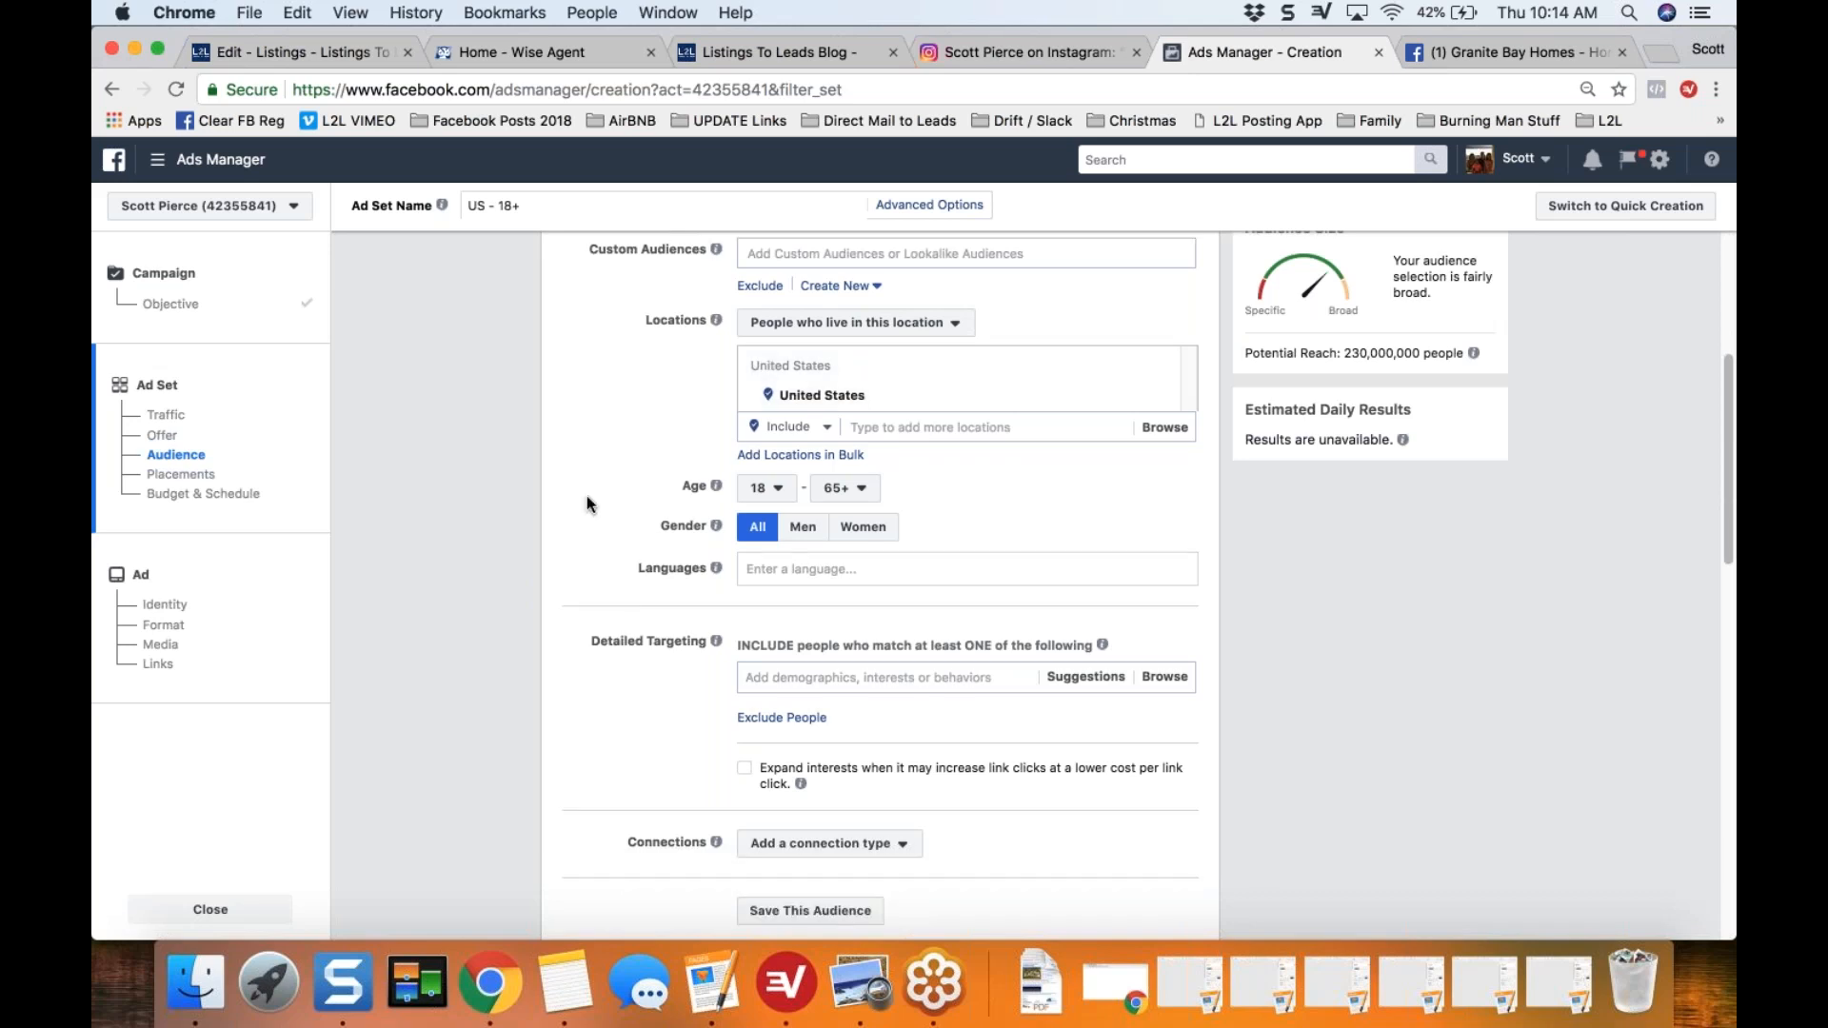
{"action": "scroll", "coordinate": [586, 505], "scroll_direction": "down", "scroll_amount": 1}
{"action": "left_click", "coordinate": [968, 381]}
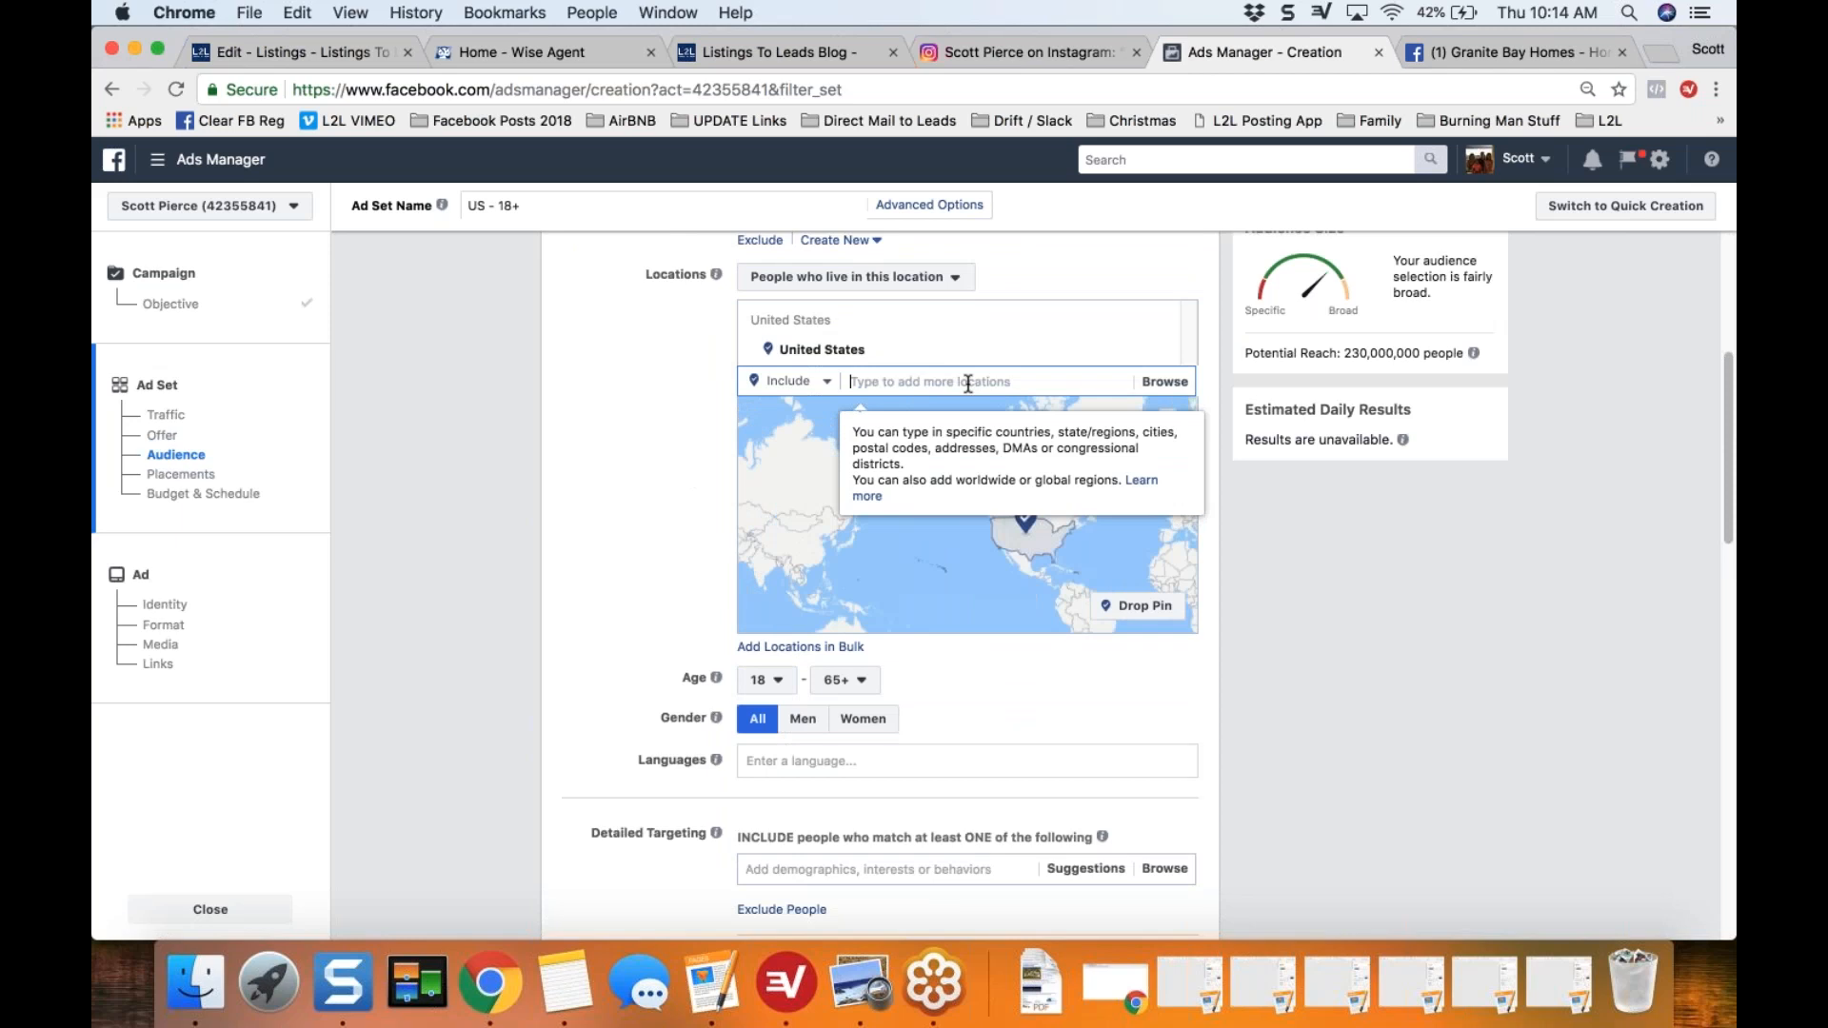
{"action": "type", "text": "95746"}
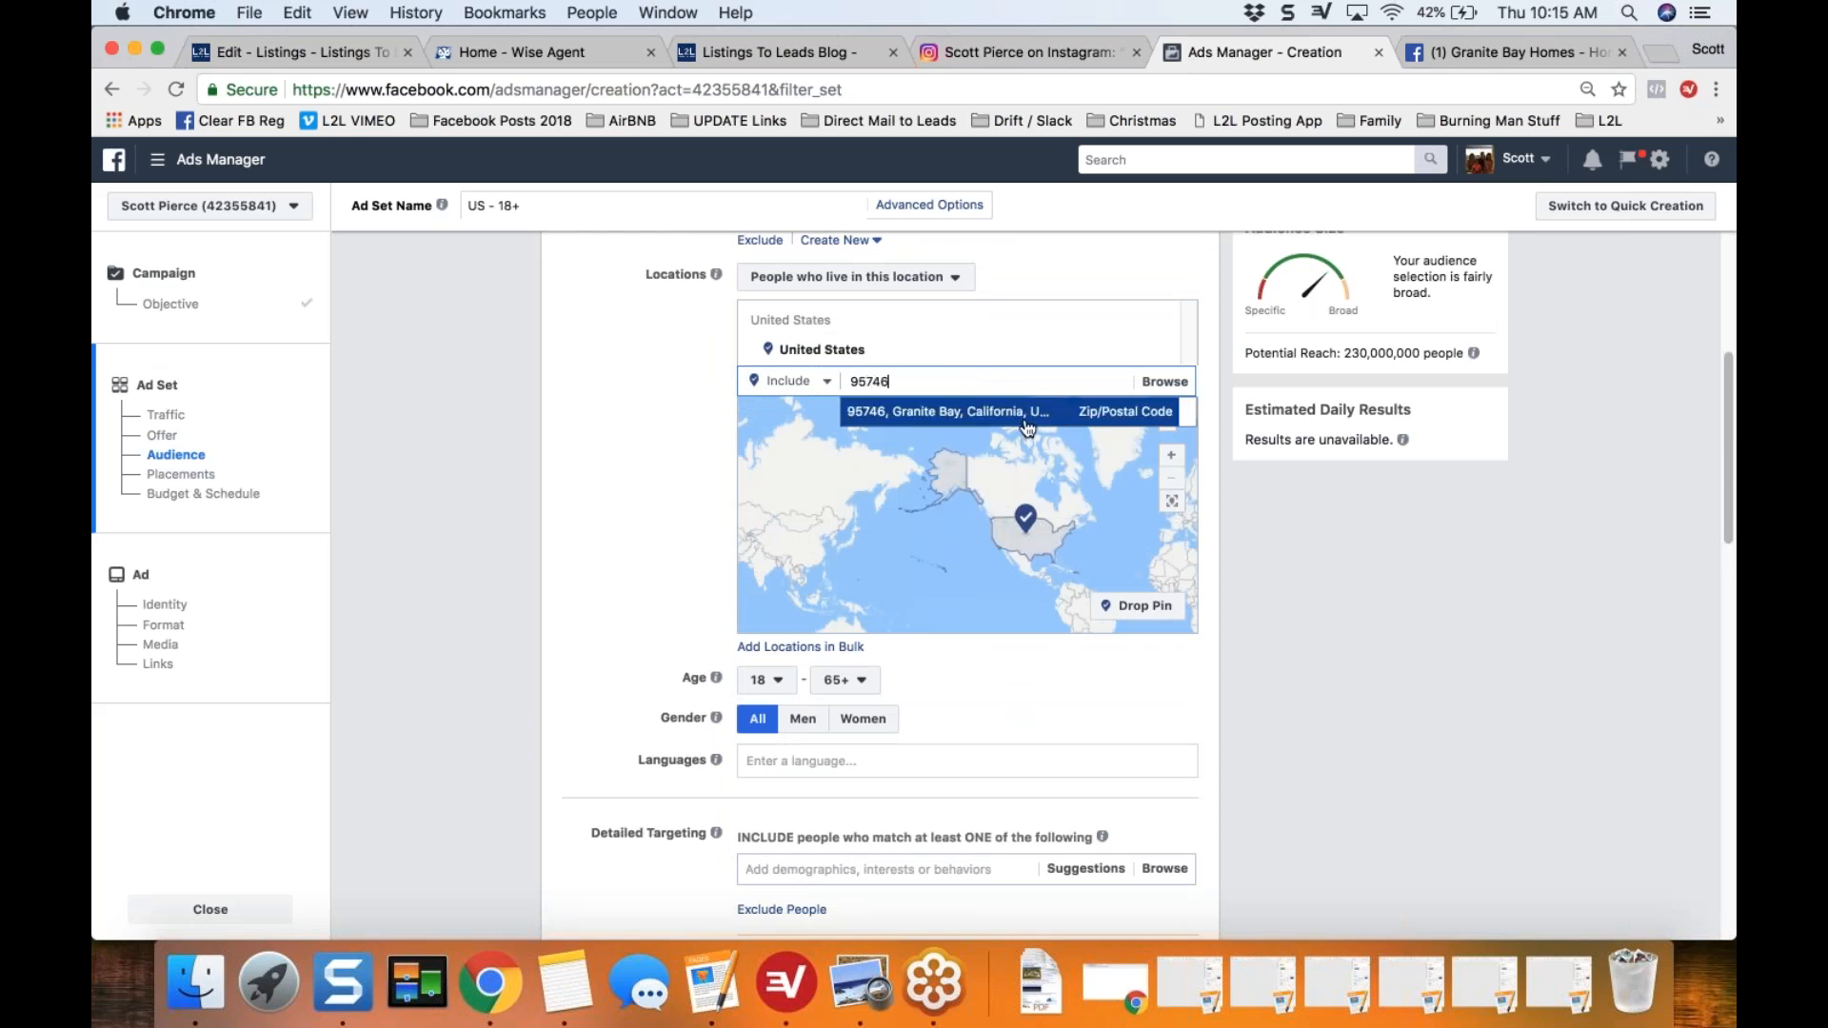
{"action": "left_click", "coordinate": [947, 412]}
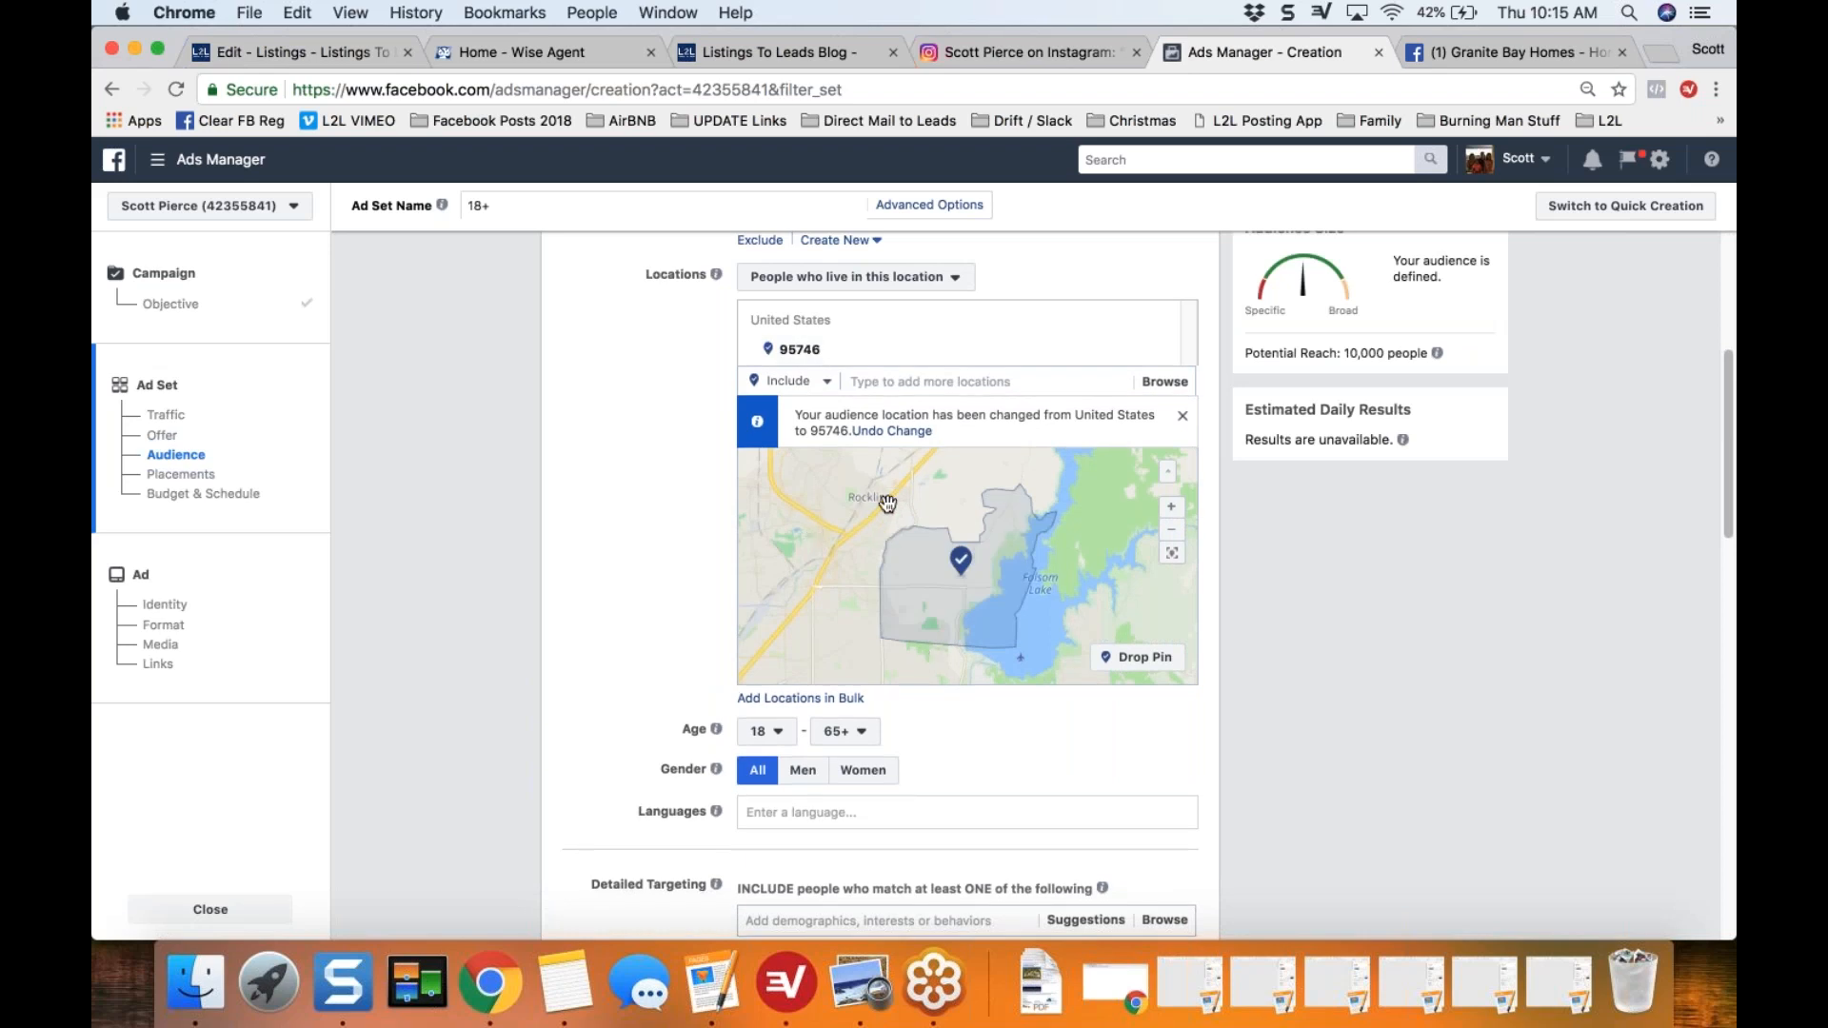
Step: Set the audience's minimum age to 27
{"action": "scroll", "coordinate": [615, 570], "scroll_direction": "down", "scroll_amount": 1}
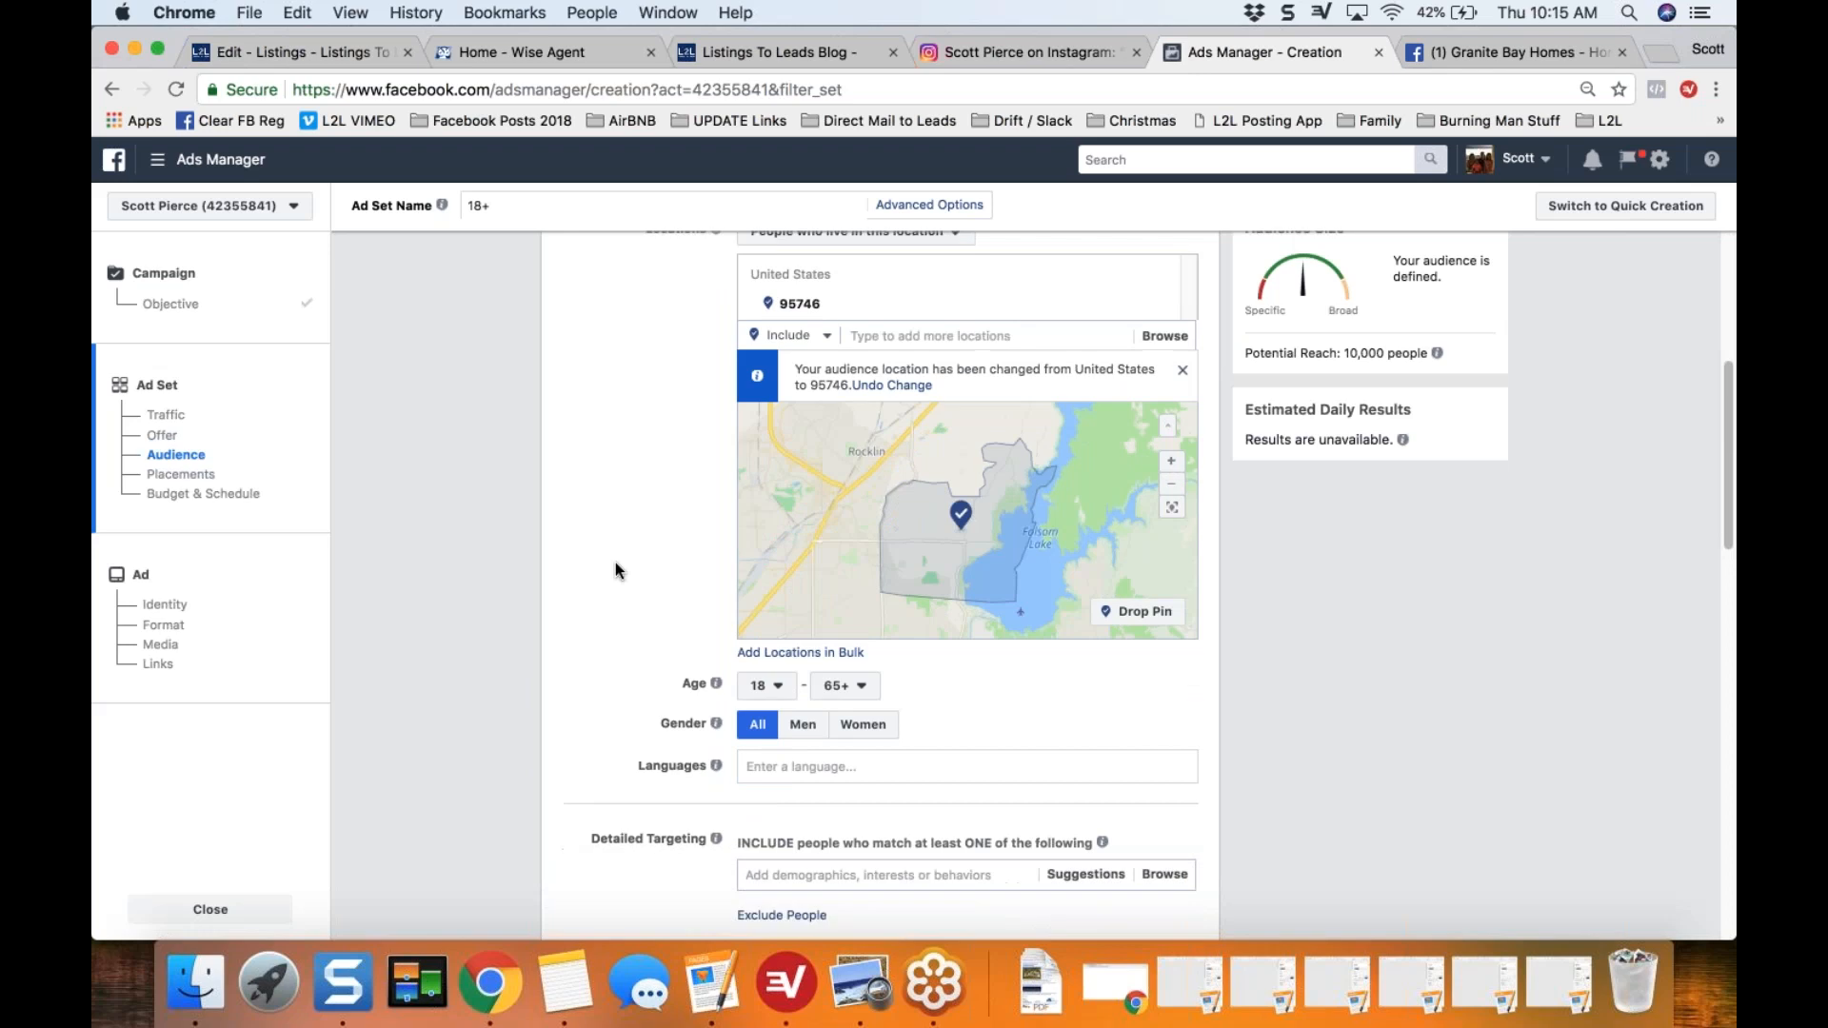
{"action": "scroll", "coordinate": [615, 564], "scroll_direction": "down", "scroll_amount": 5}
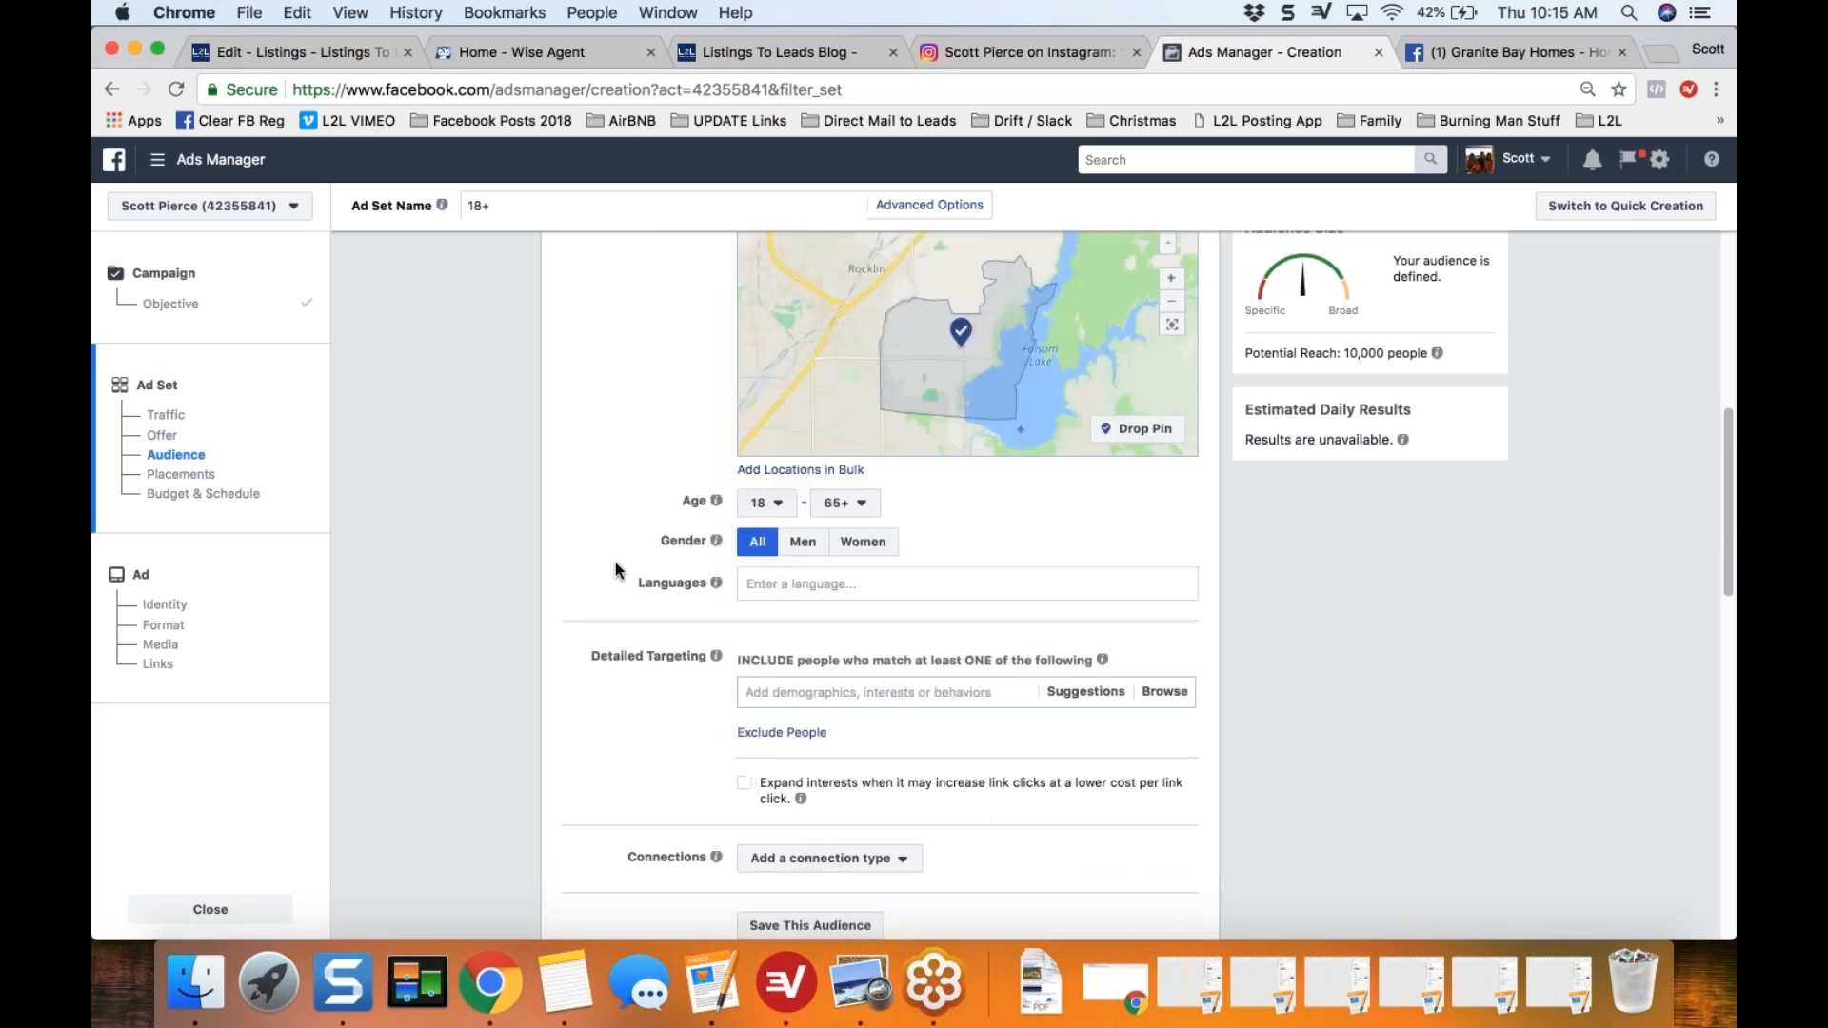
{"action": "left_click", "coordinate": [771, 458]}
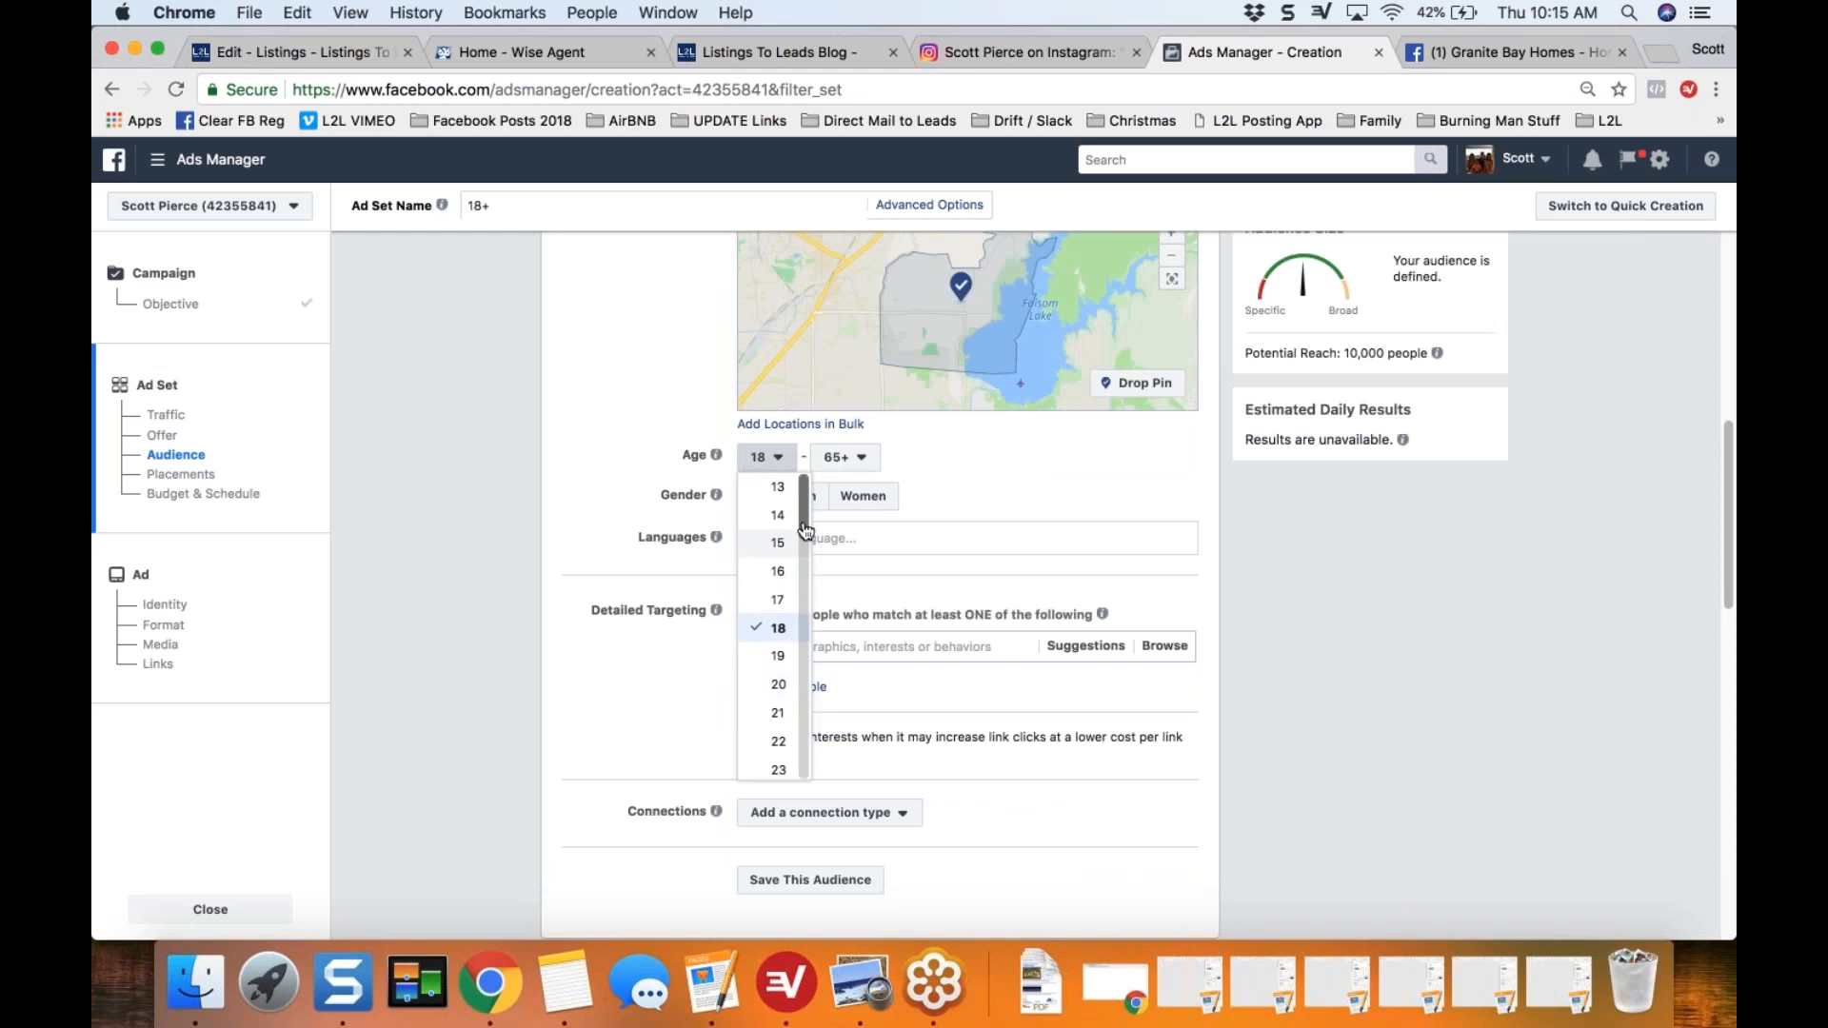
{"action": "scroll", "coordinate": [806, 529], "scroll_direction": "down", "scroll_amount": 5}
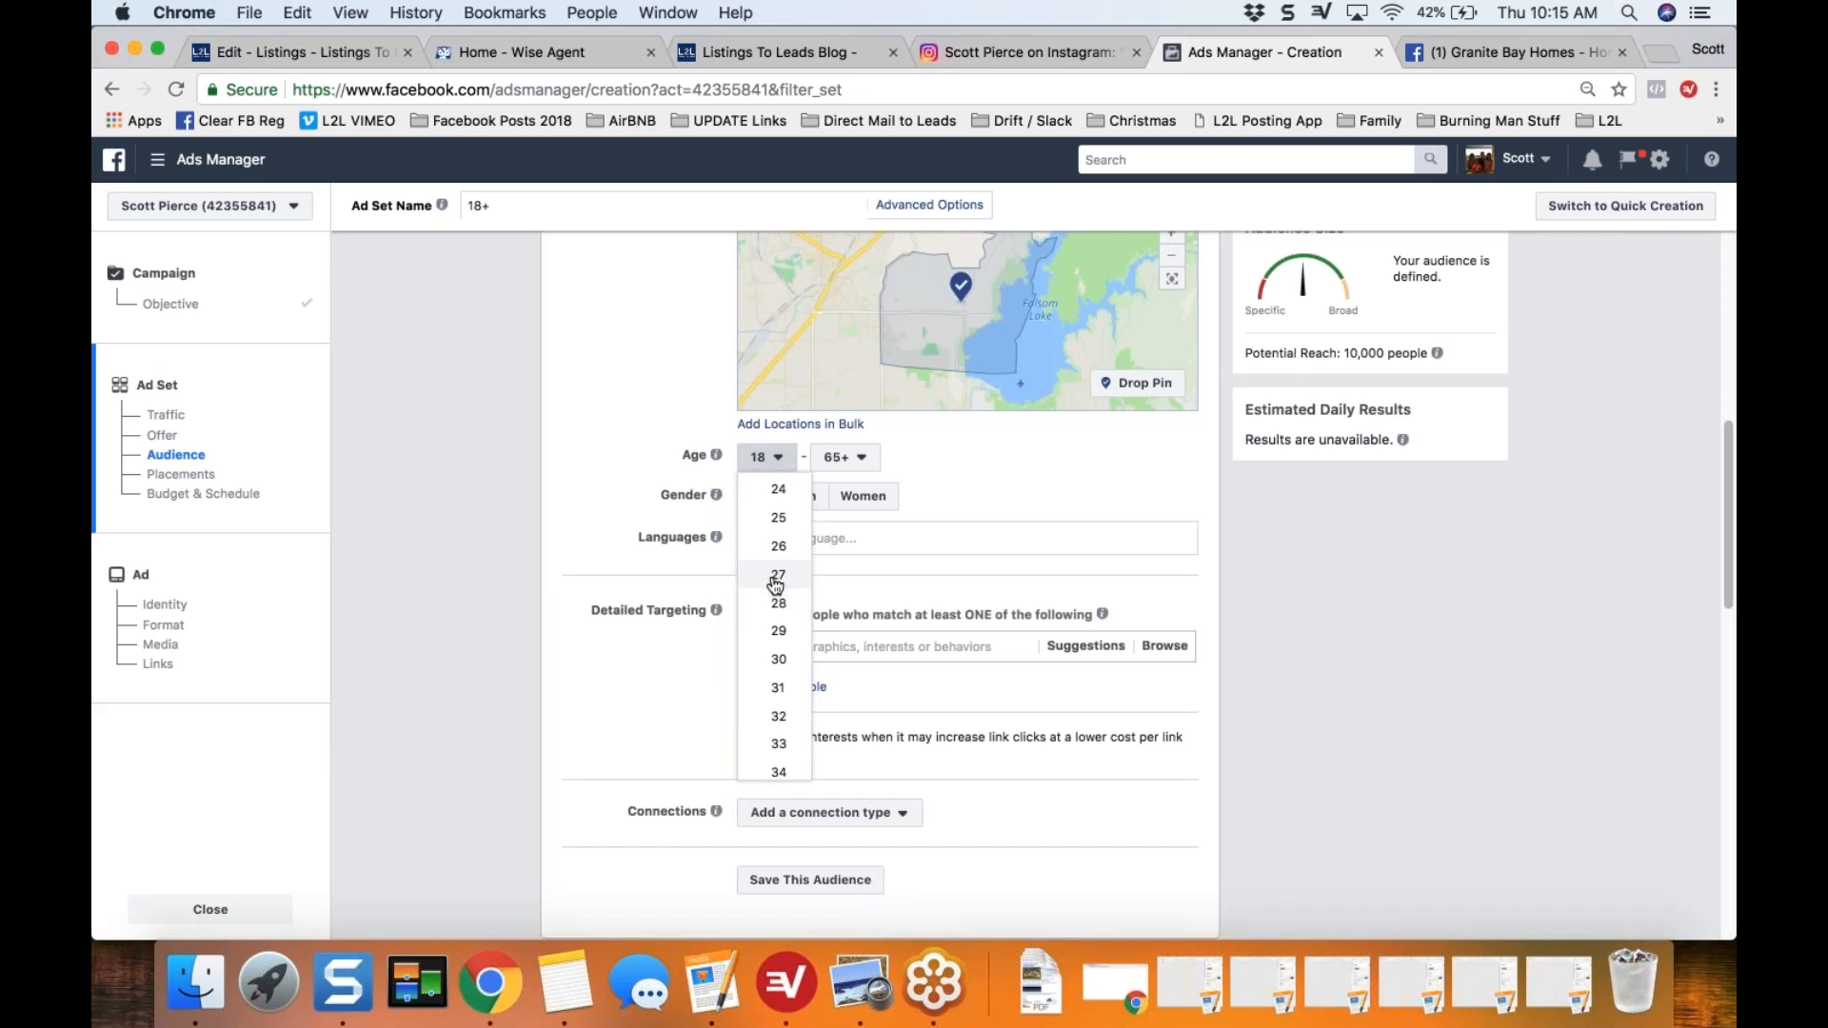
{"action": "left_click", "coordinate": [778, 575]}
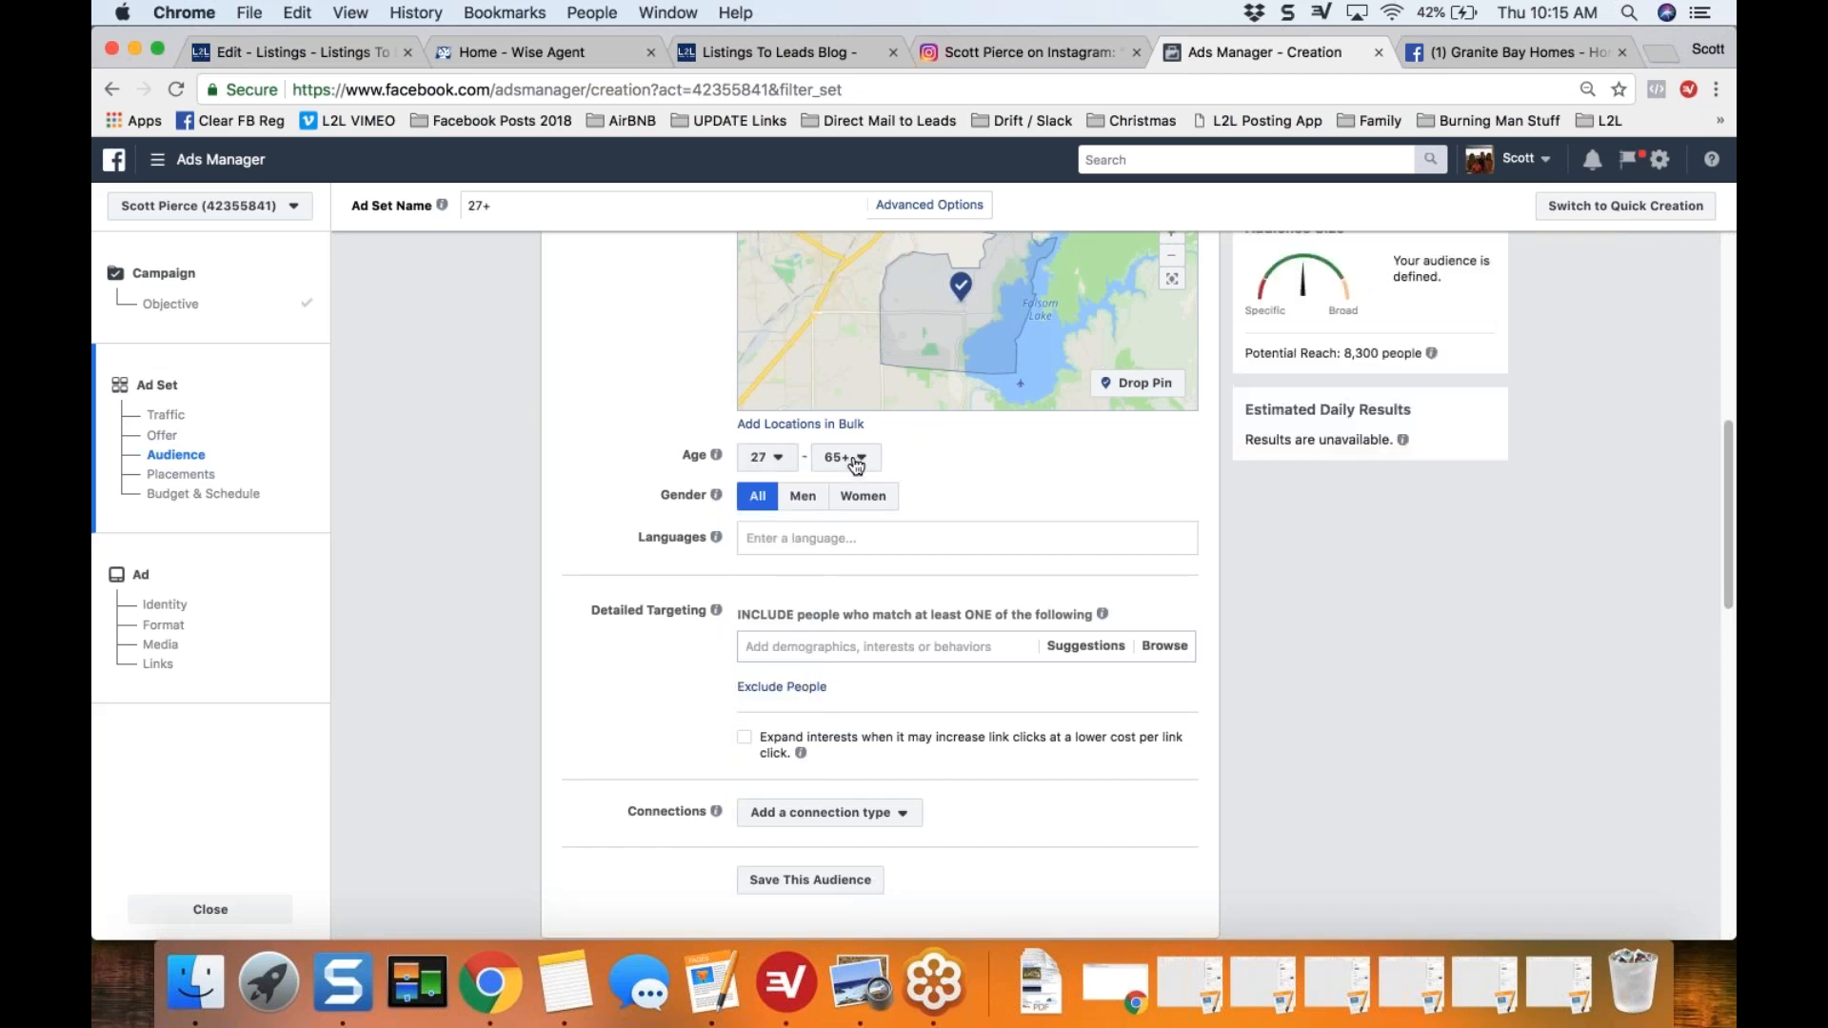
Step: Exclude people with the job title Realtor in the audience's detailed targeting
{"action": "scroll", "coordinate": [590, 484], "scroll_direction": "down", "scroll_amount": 1}
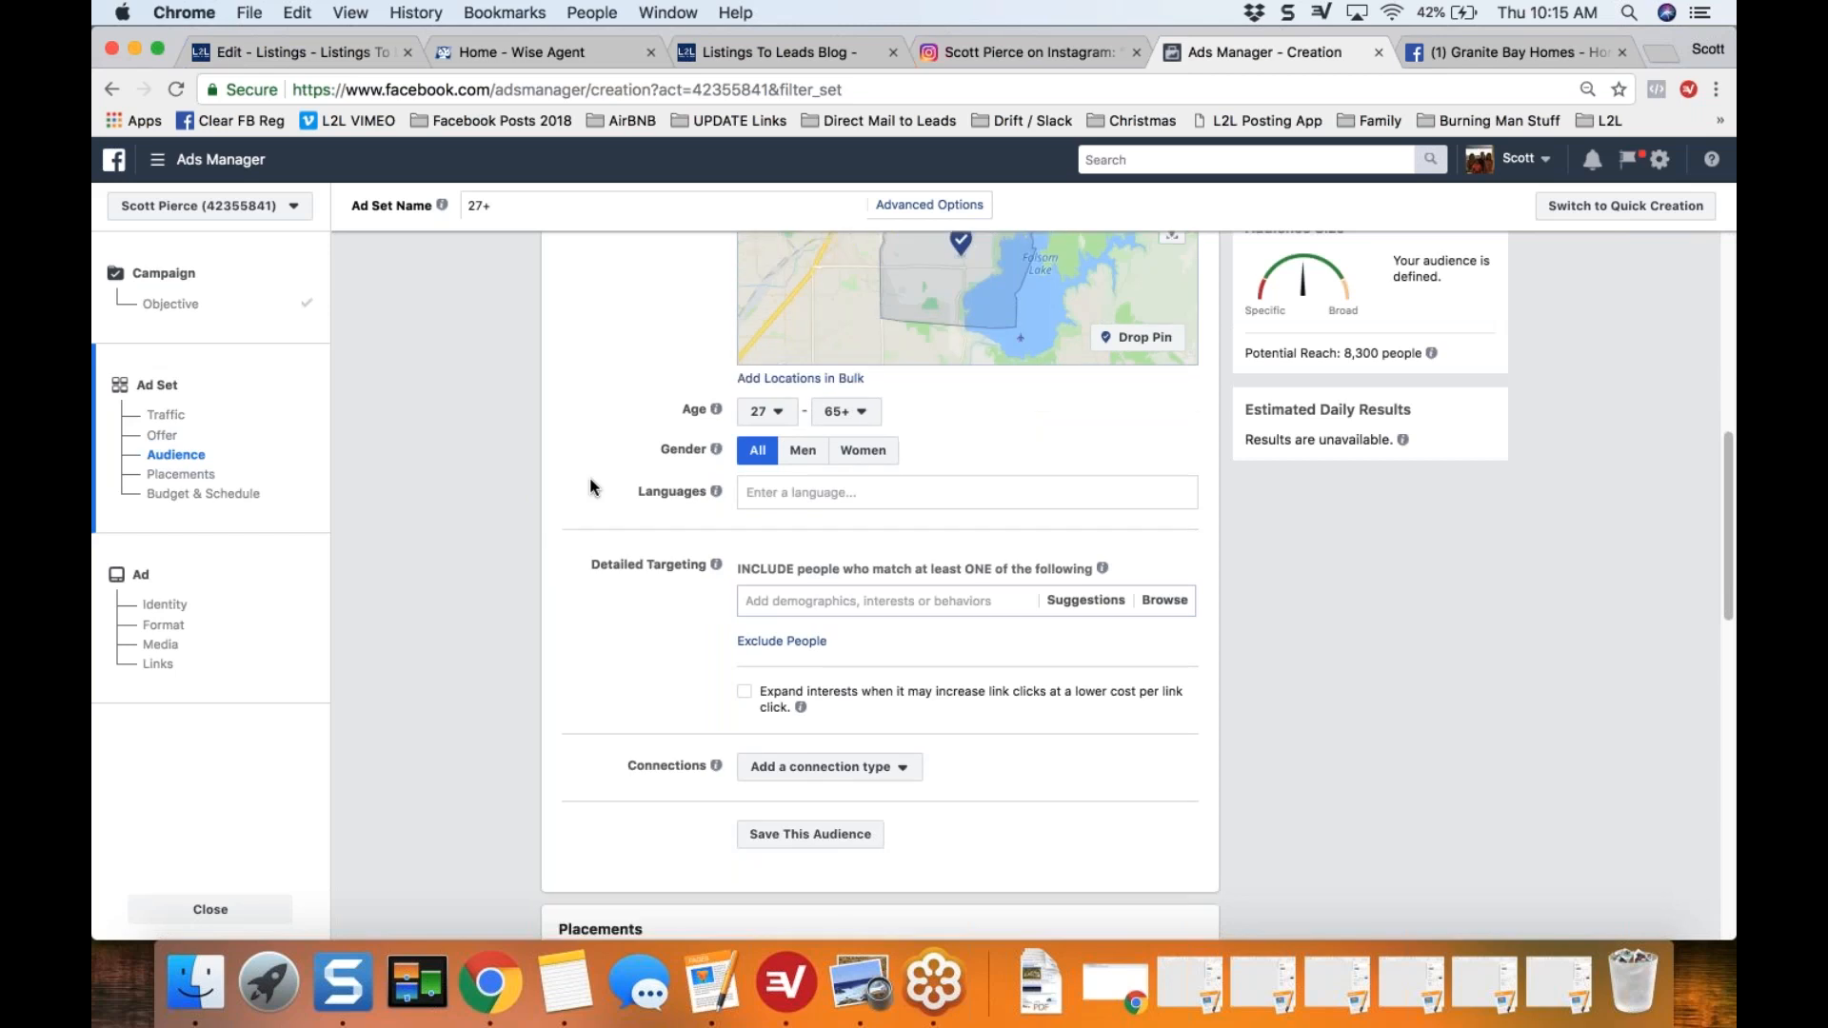
{"action": "scroll", "coordinate": [590, 481], "scroll_direction": "down", "scroll_amount": 5}
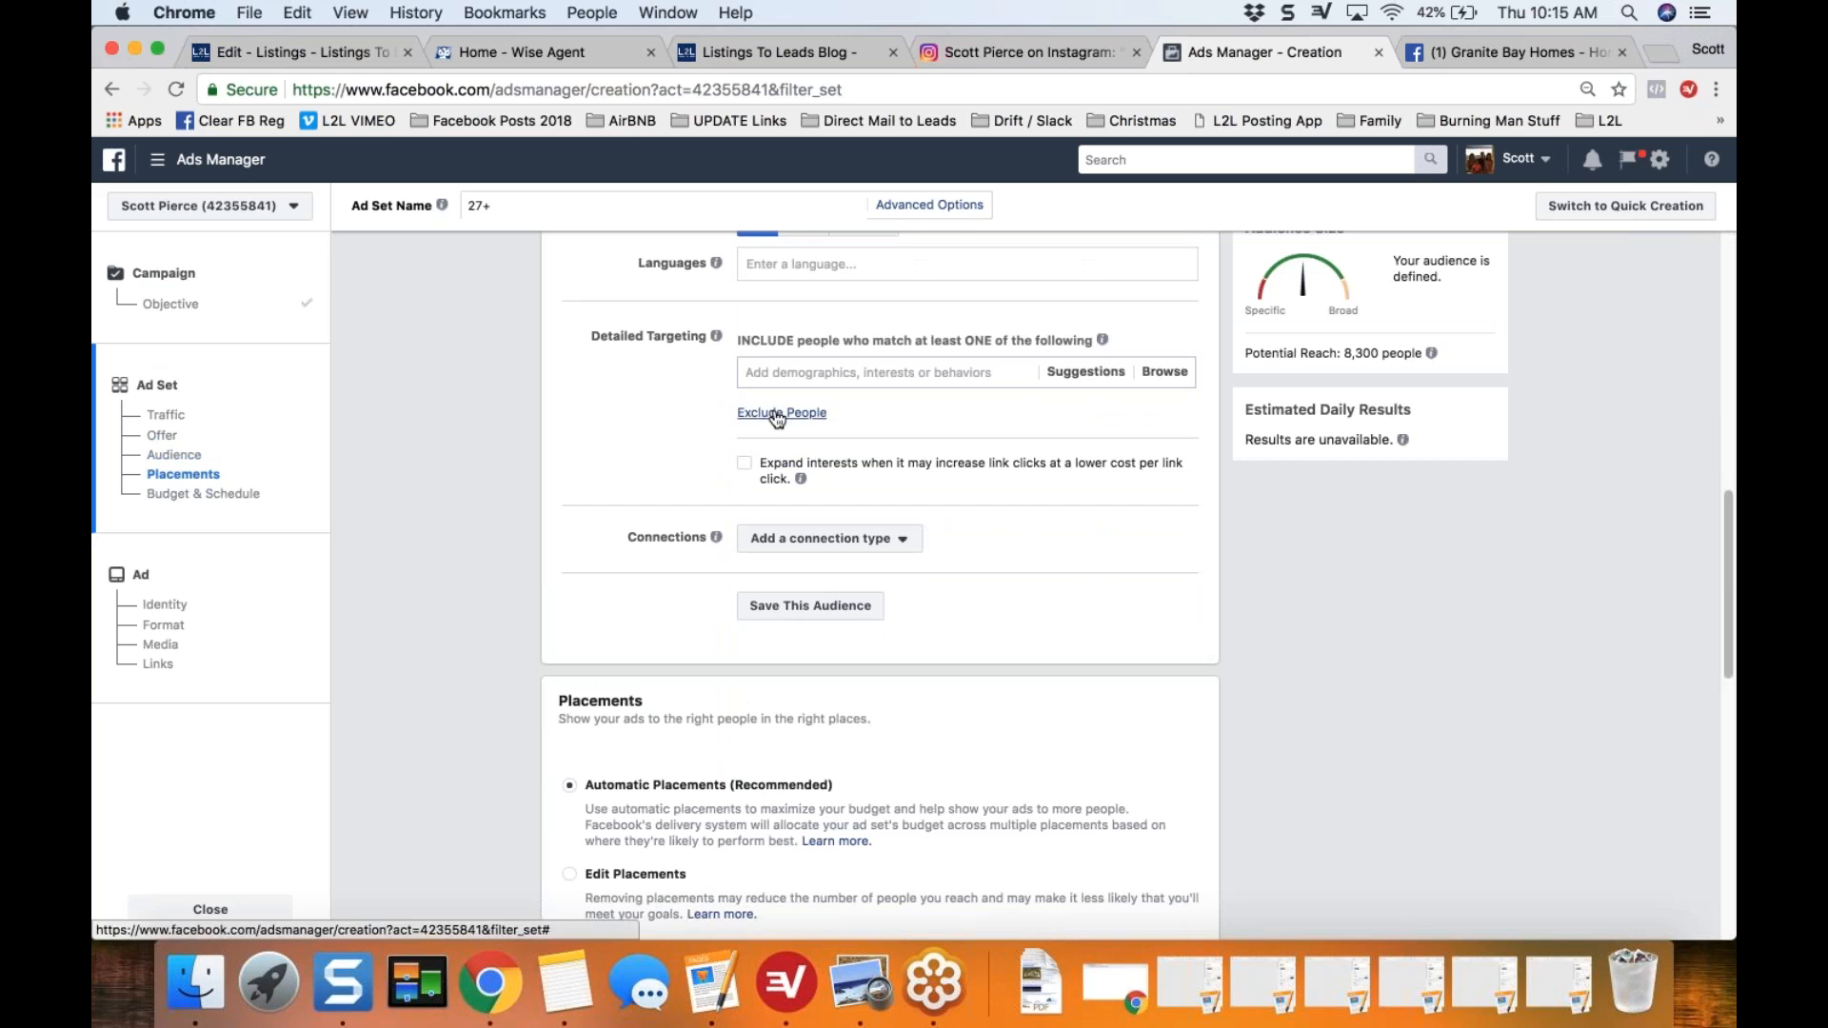
{"action": "left_click", "coordinate": [777, 416]}
{"action": "left_click", "coordinate": [802, 441]}
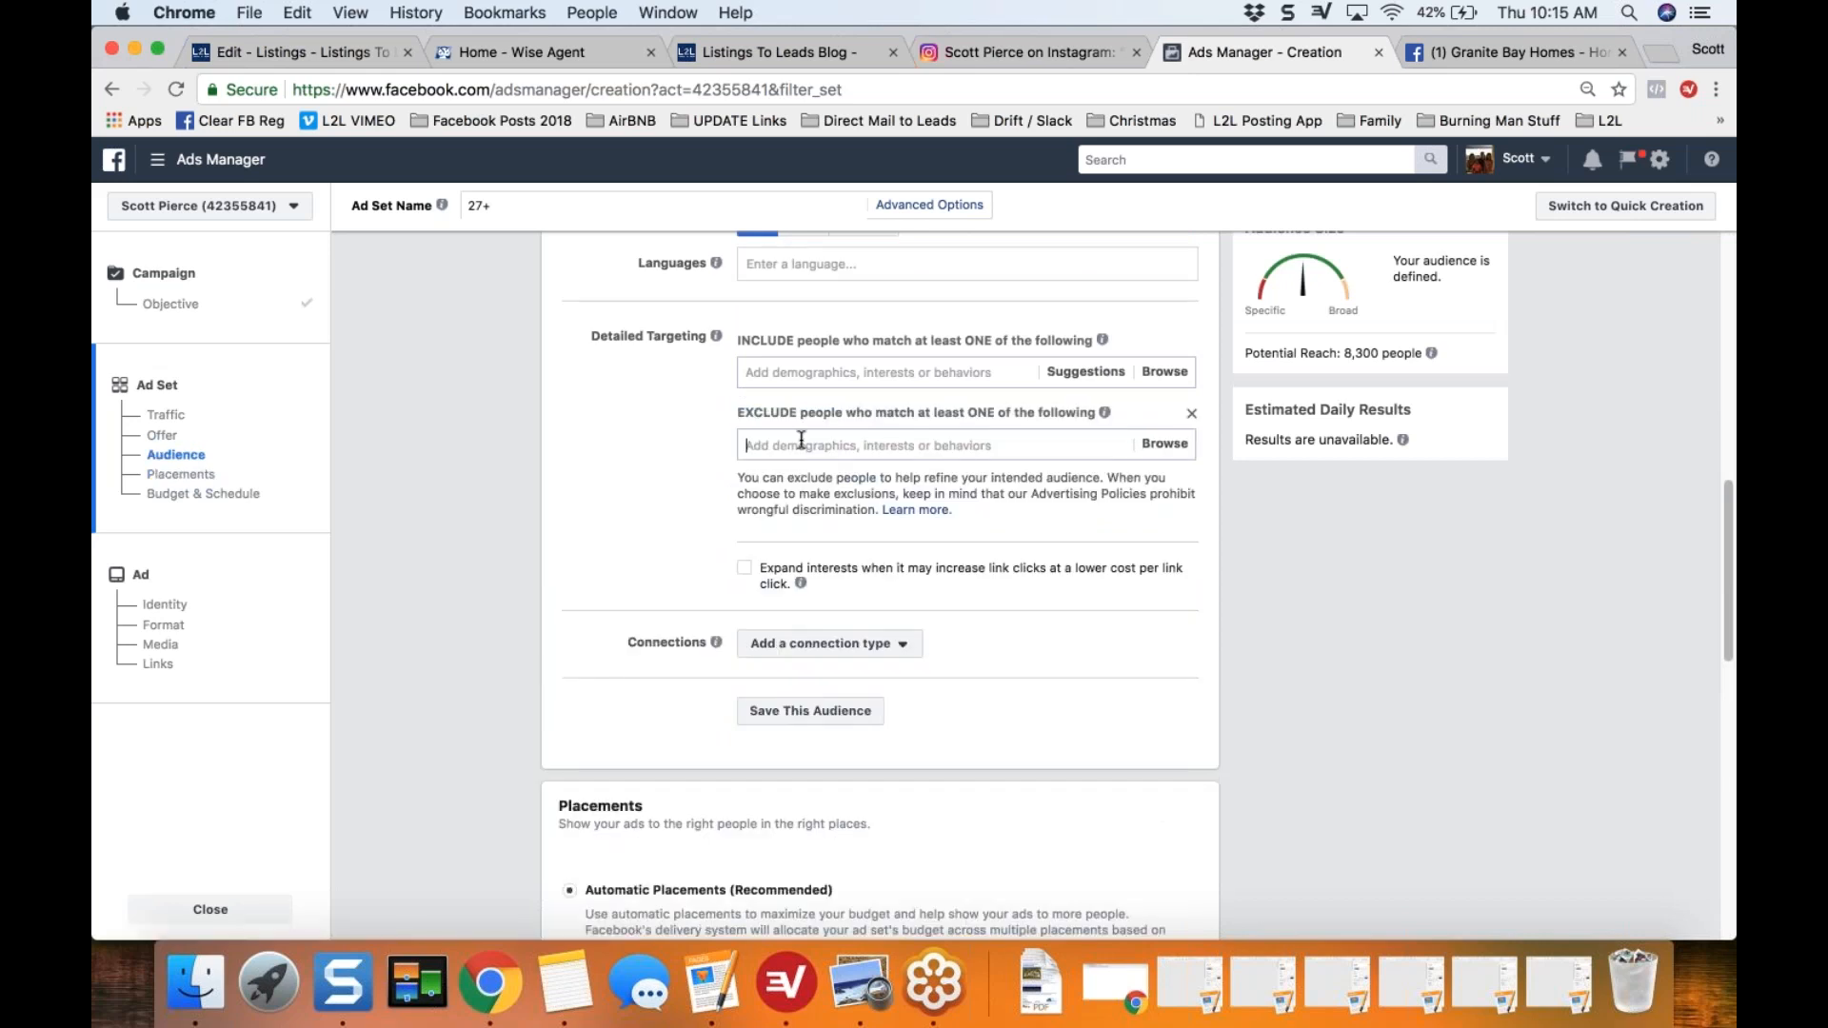
{"action": "type", "text": "Realtor"}
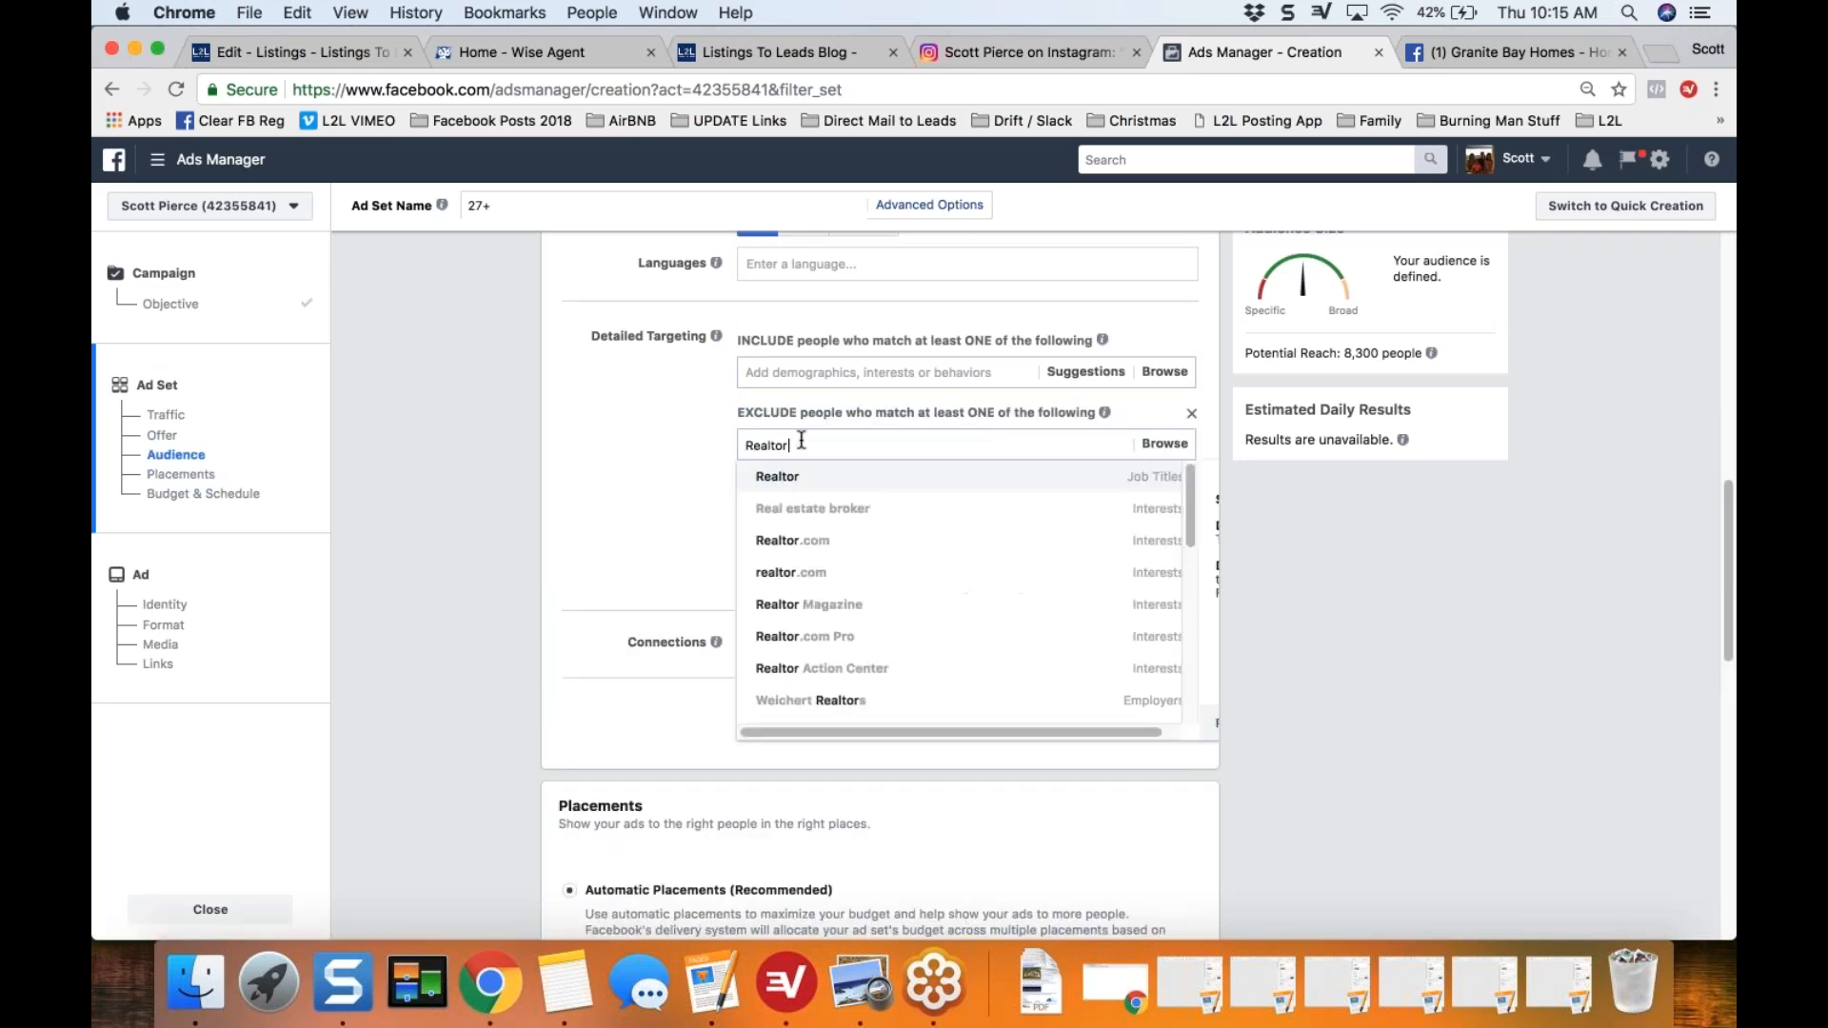
{"action": "left_click", "coordinate": [1133, 481]}
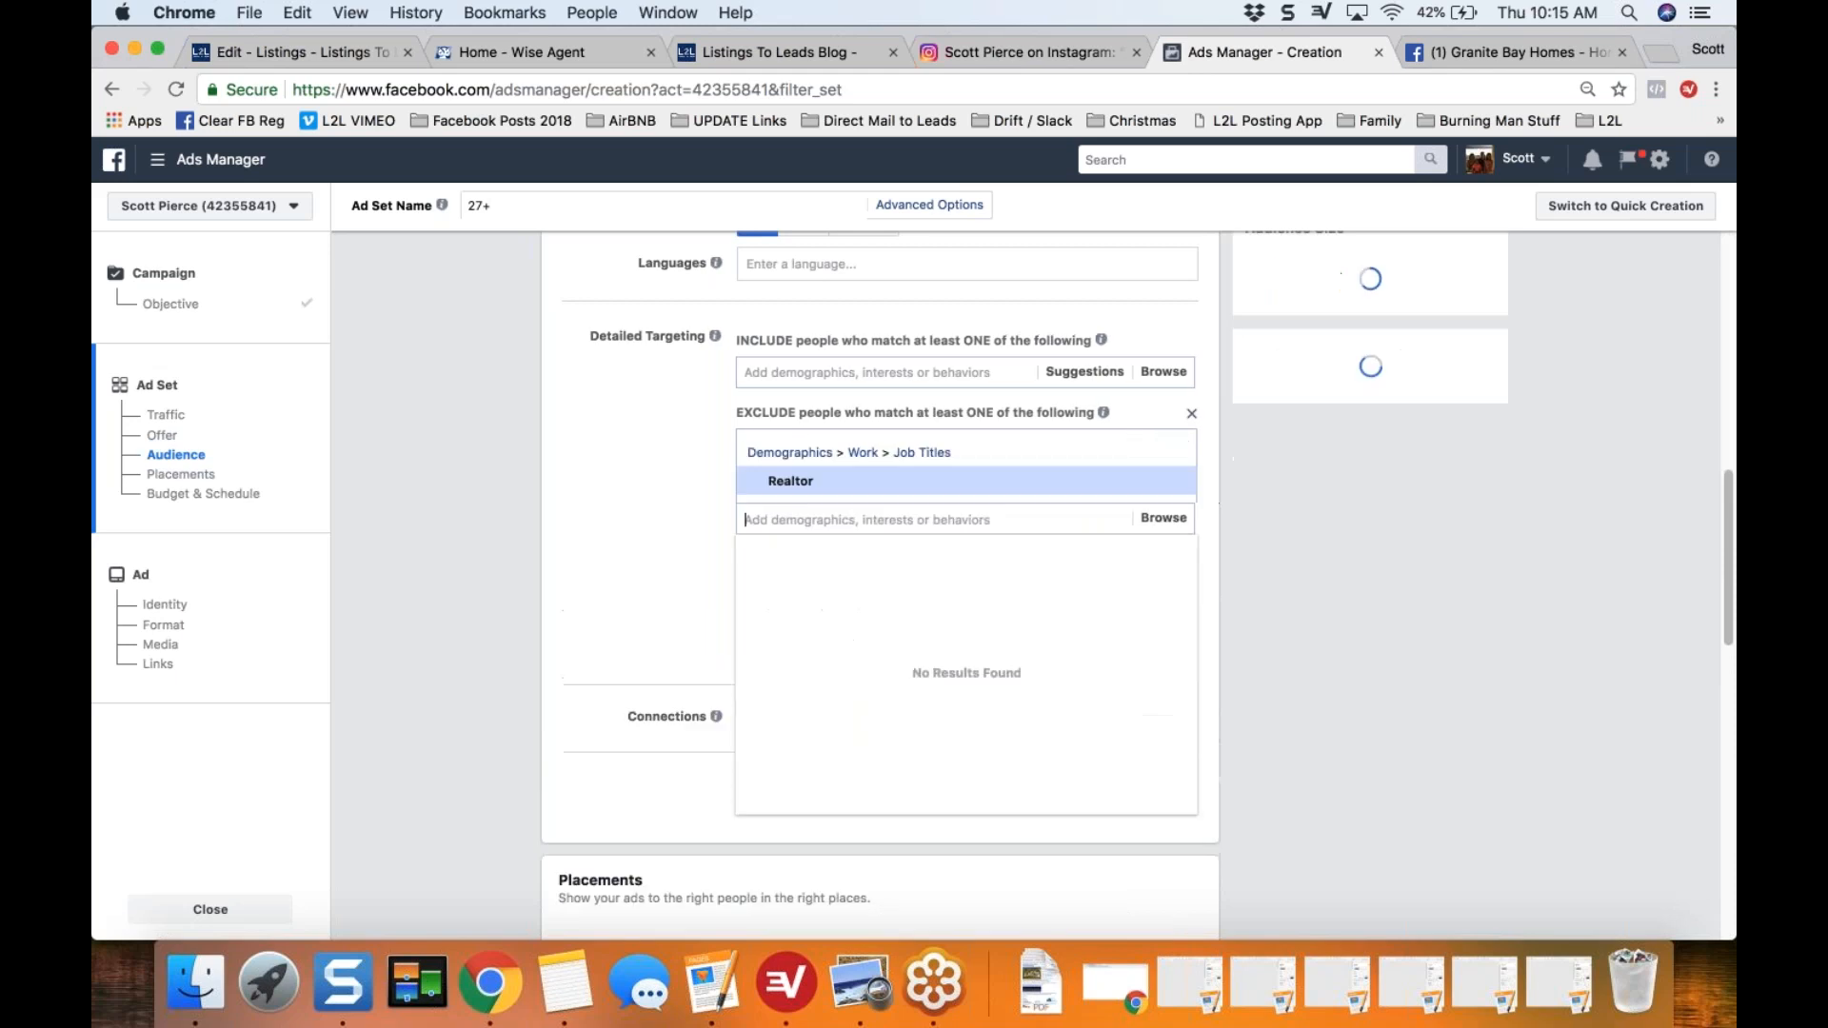
{"action": "type", "text": "Realtor"}
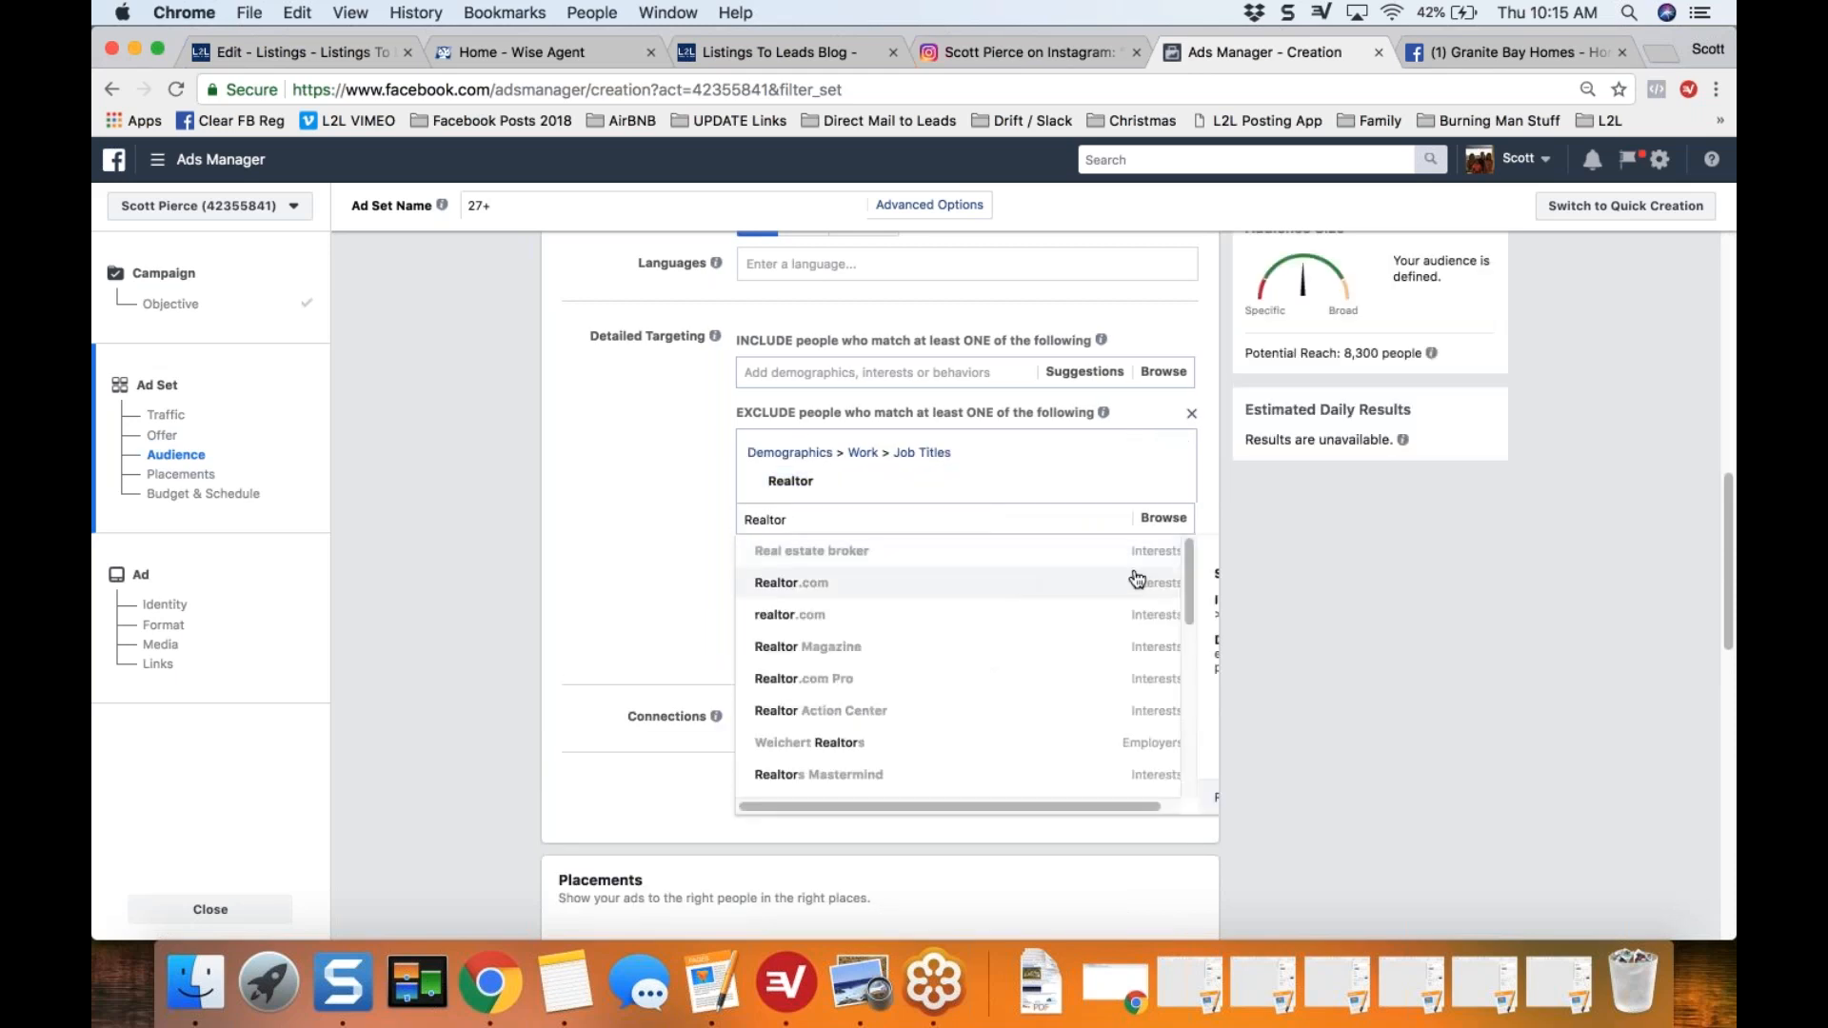
{"action": "left_click_drag", "start_coordinate": [1187, 597], "coordinate": [1194, 557]}
{"action": "key", "text": "BackSpace"}
{"action": "key", "text": "BackSpace"}
{"action": "key", "text": "BackSpace"}
{"action": "key", "text": "BackSpace"}
{"action": "key", "text": "BackSpace"}
{"action": "key", "text": "BackSpace"}
{"action": "key", "text": "BackSpace"}
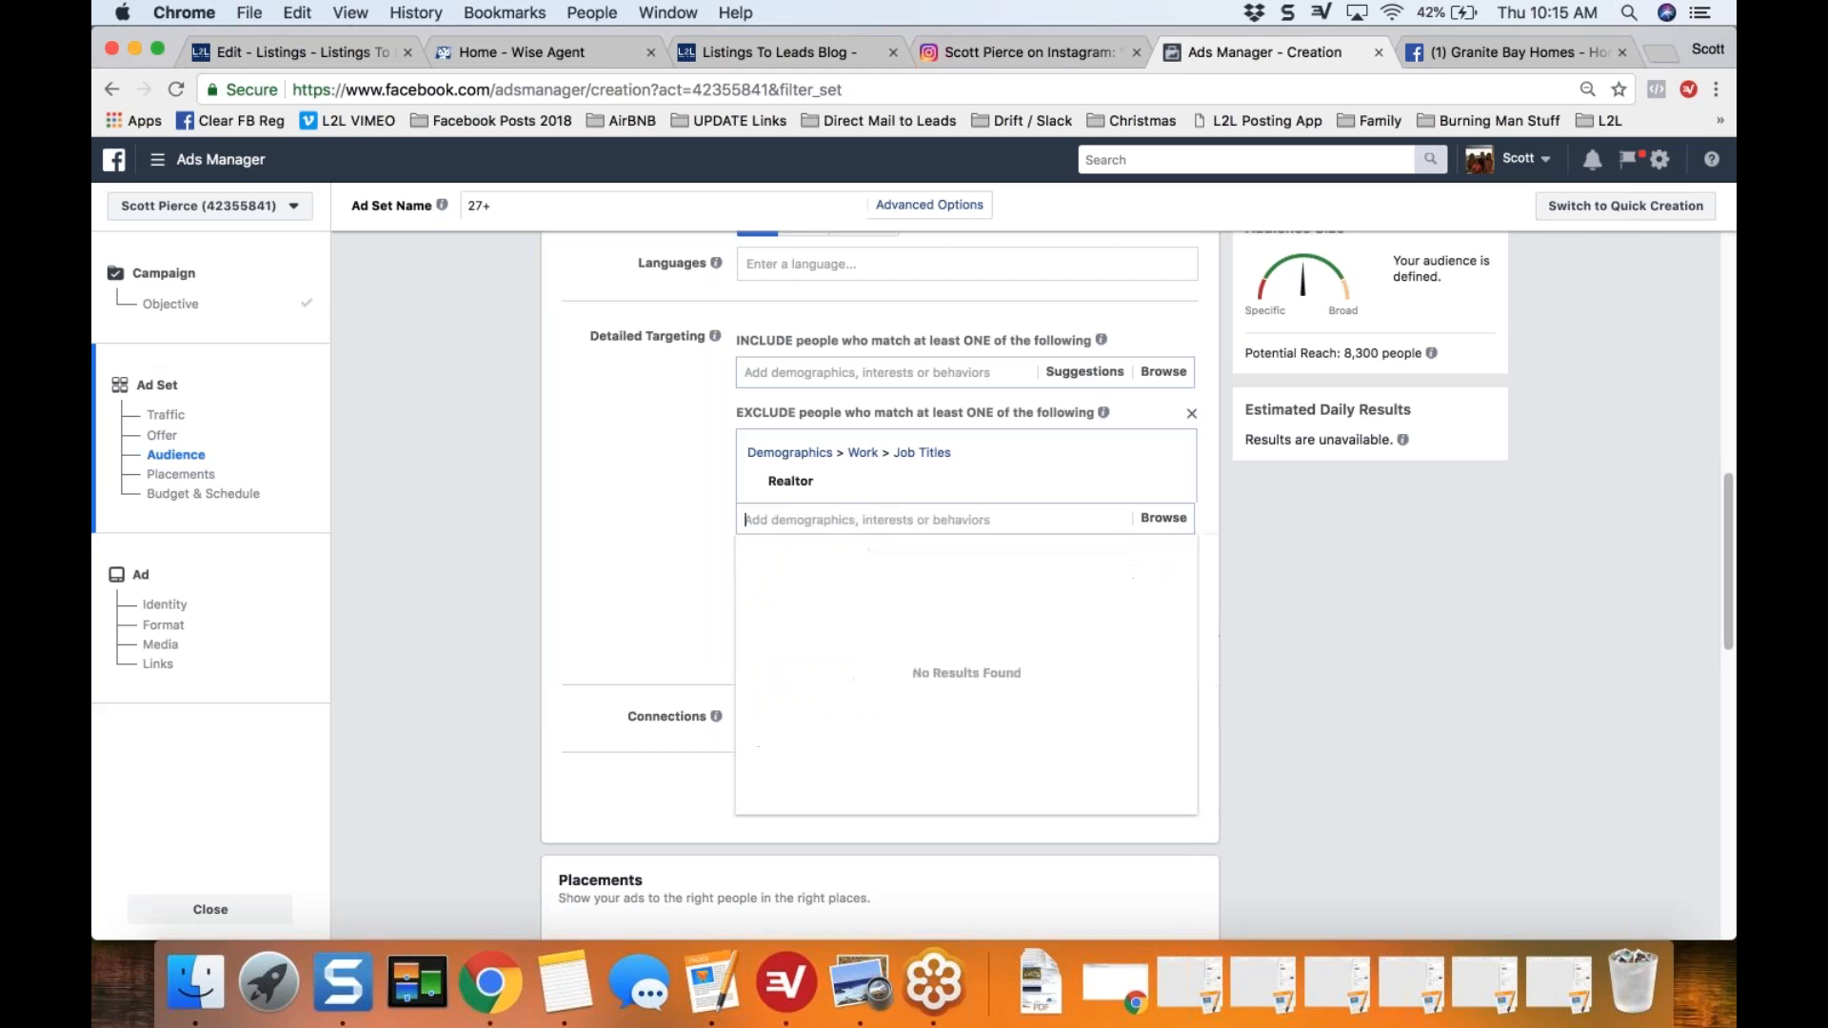
Step: Search the exclusions for "Real Estate" and add the job title Real estate broker
{"action": "type", "text": "Real Estate"}
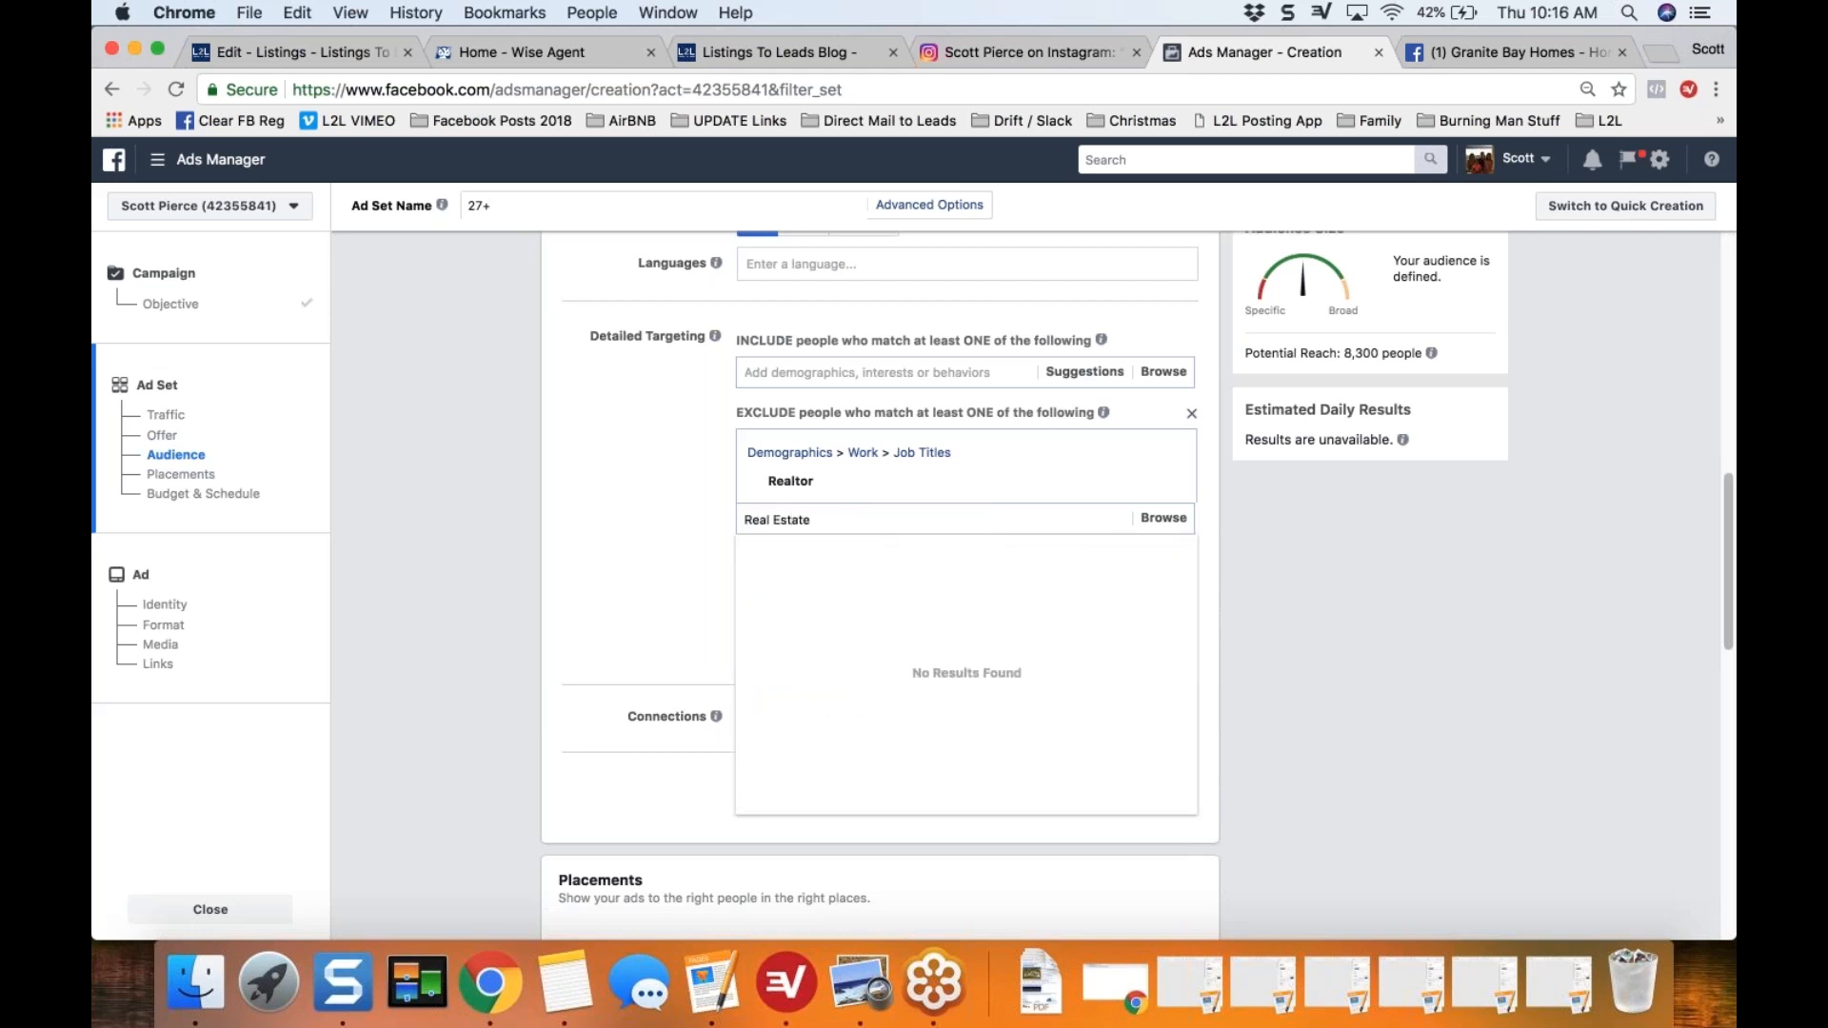
{"action": "scroll", "coordinate": [1189, 588], "scroll_direction": "down", "scroll_amount": 3}
{"action": "left_click", "coordinate": [1102, 648]}
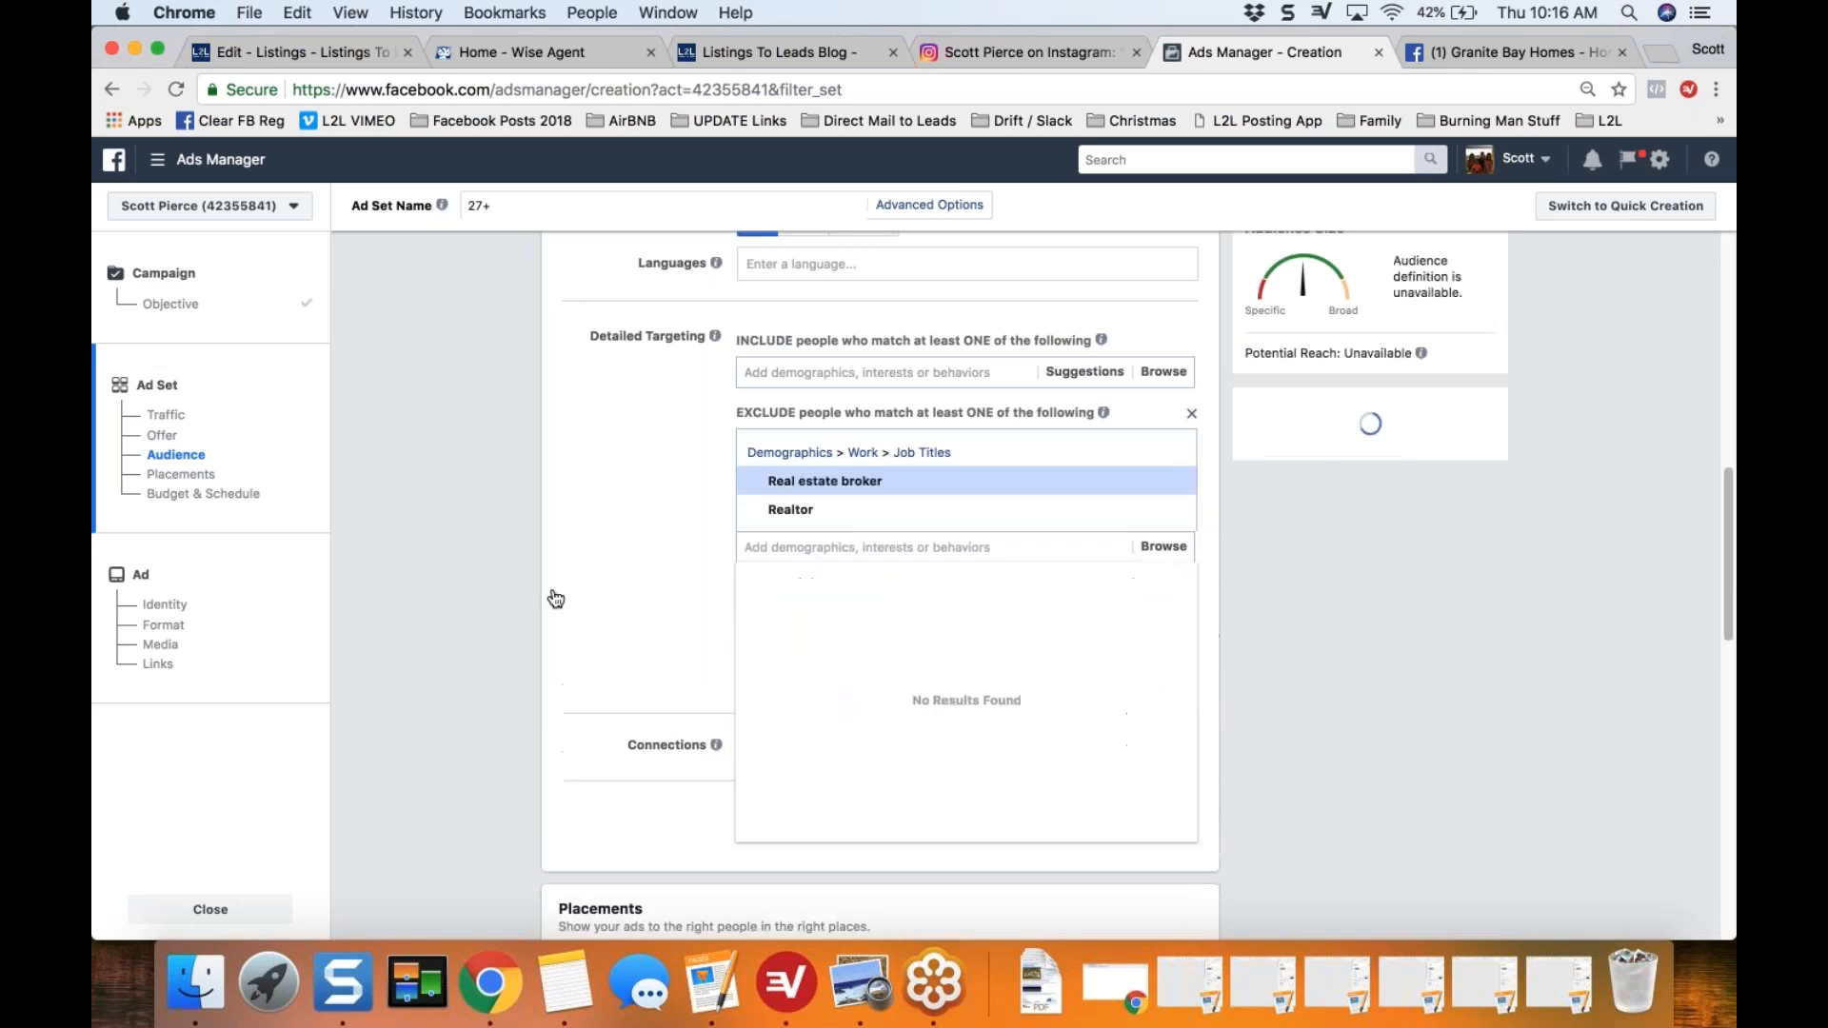
Step: Search the audience exclusions for "Real Estate" and add the job title Real Estate Associate
{"action": "left_click", "coordinate": [855, 545]}
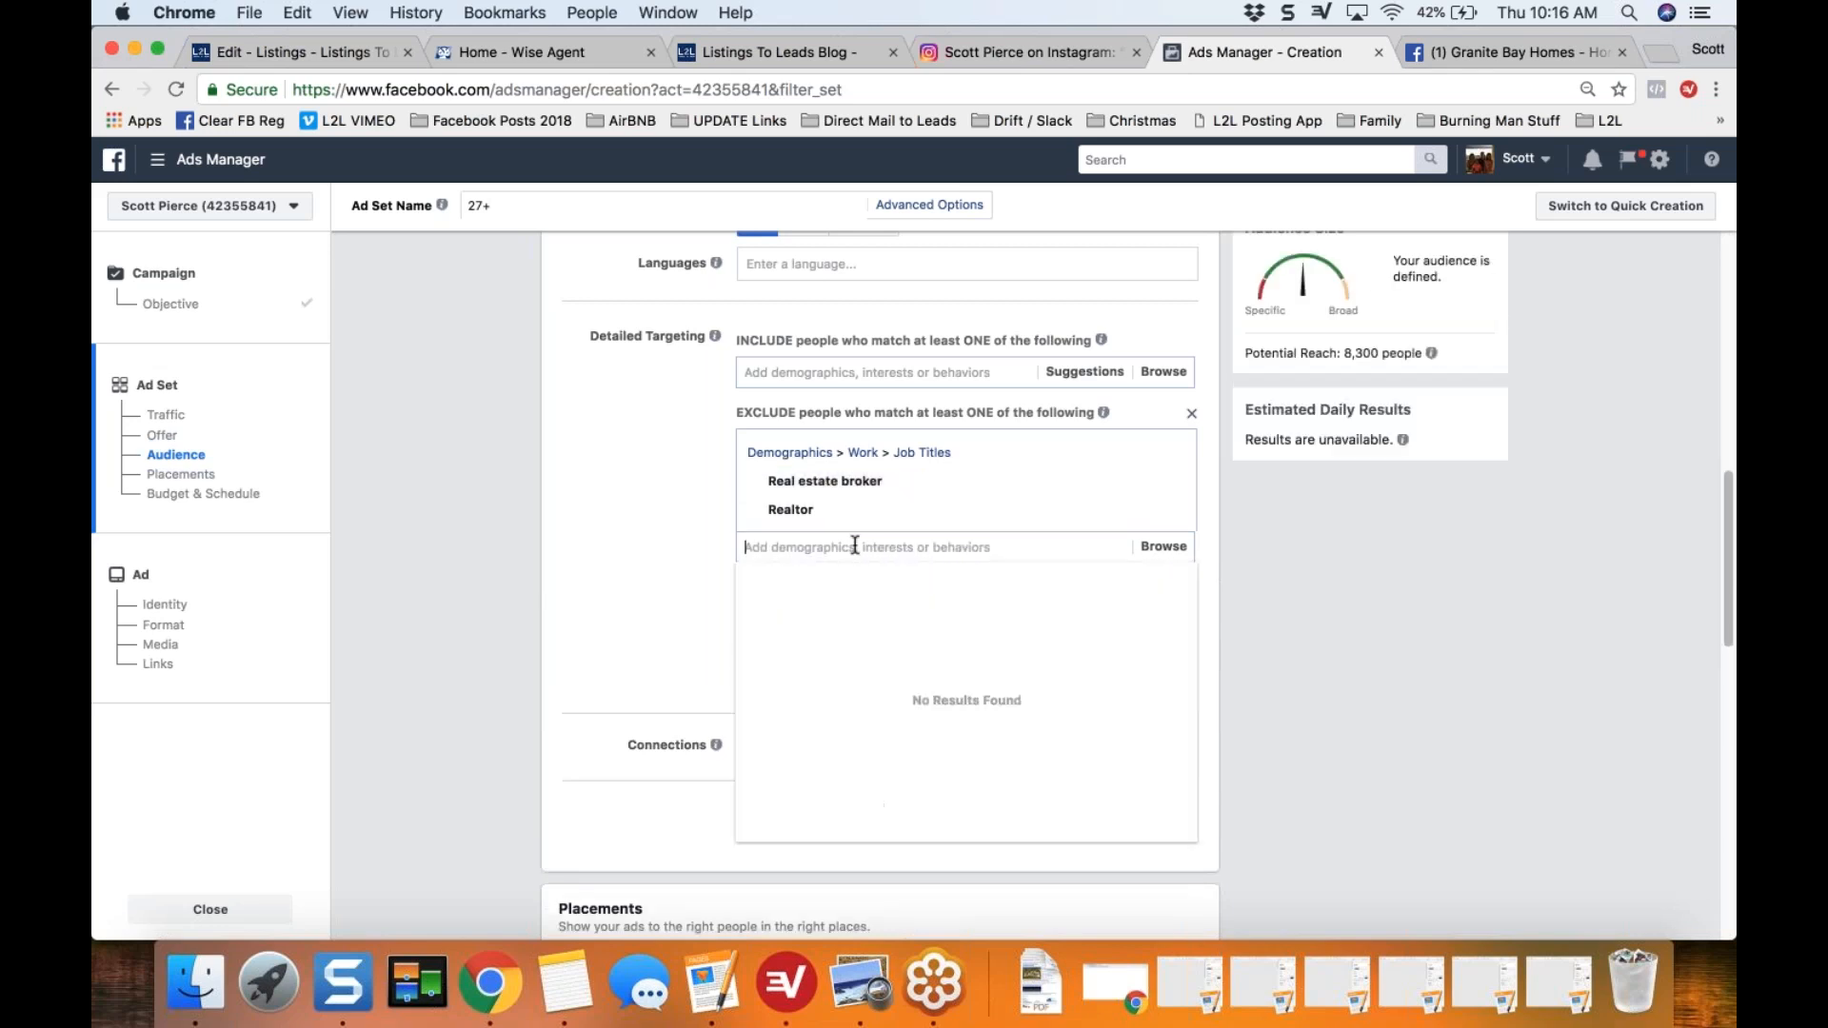
{"action": "type", "text": "Real Eztat"}
{"action": "key", "text": "BackSpace"}
{"action": "key", "text": "BackSpace"}
{"action": "type", "text": "tate"}
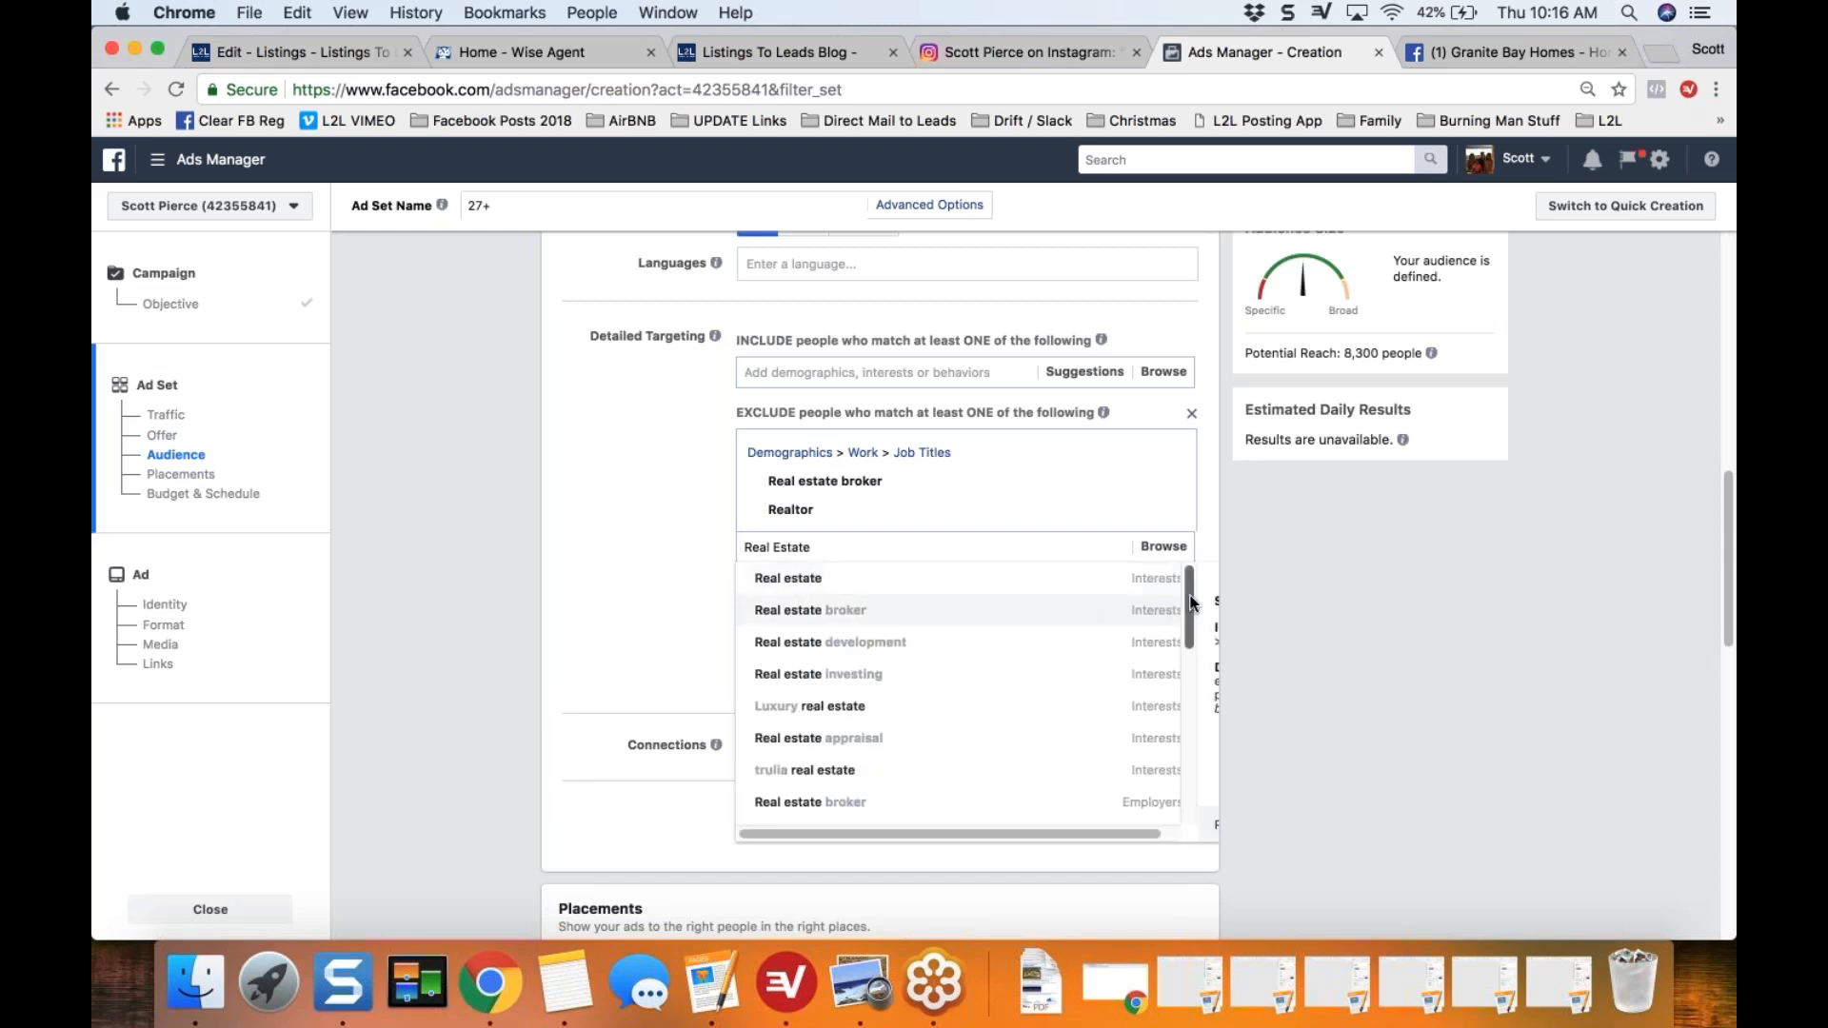
{"action": "left_click_drag", "start_coordinate": [1190, 602], "coordinate": [1184, 661]}
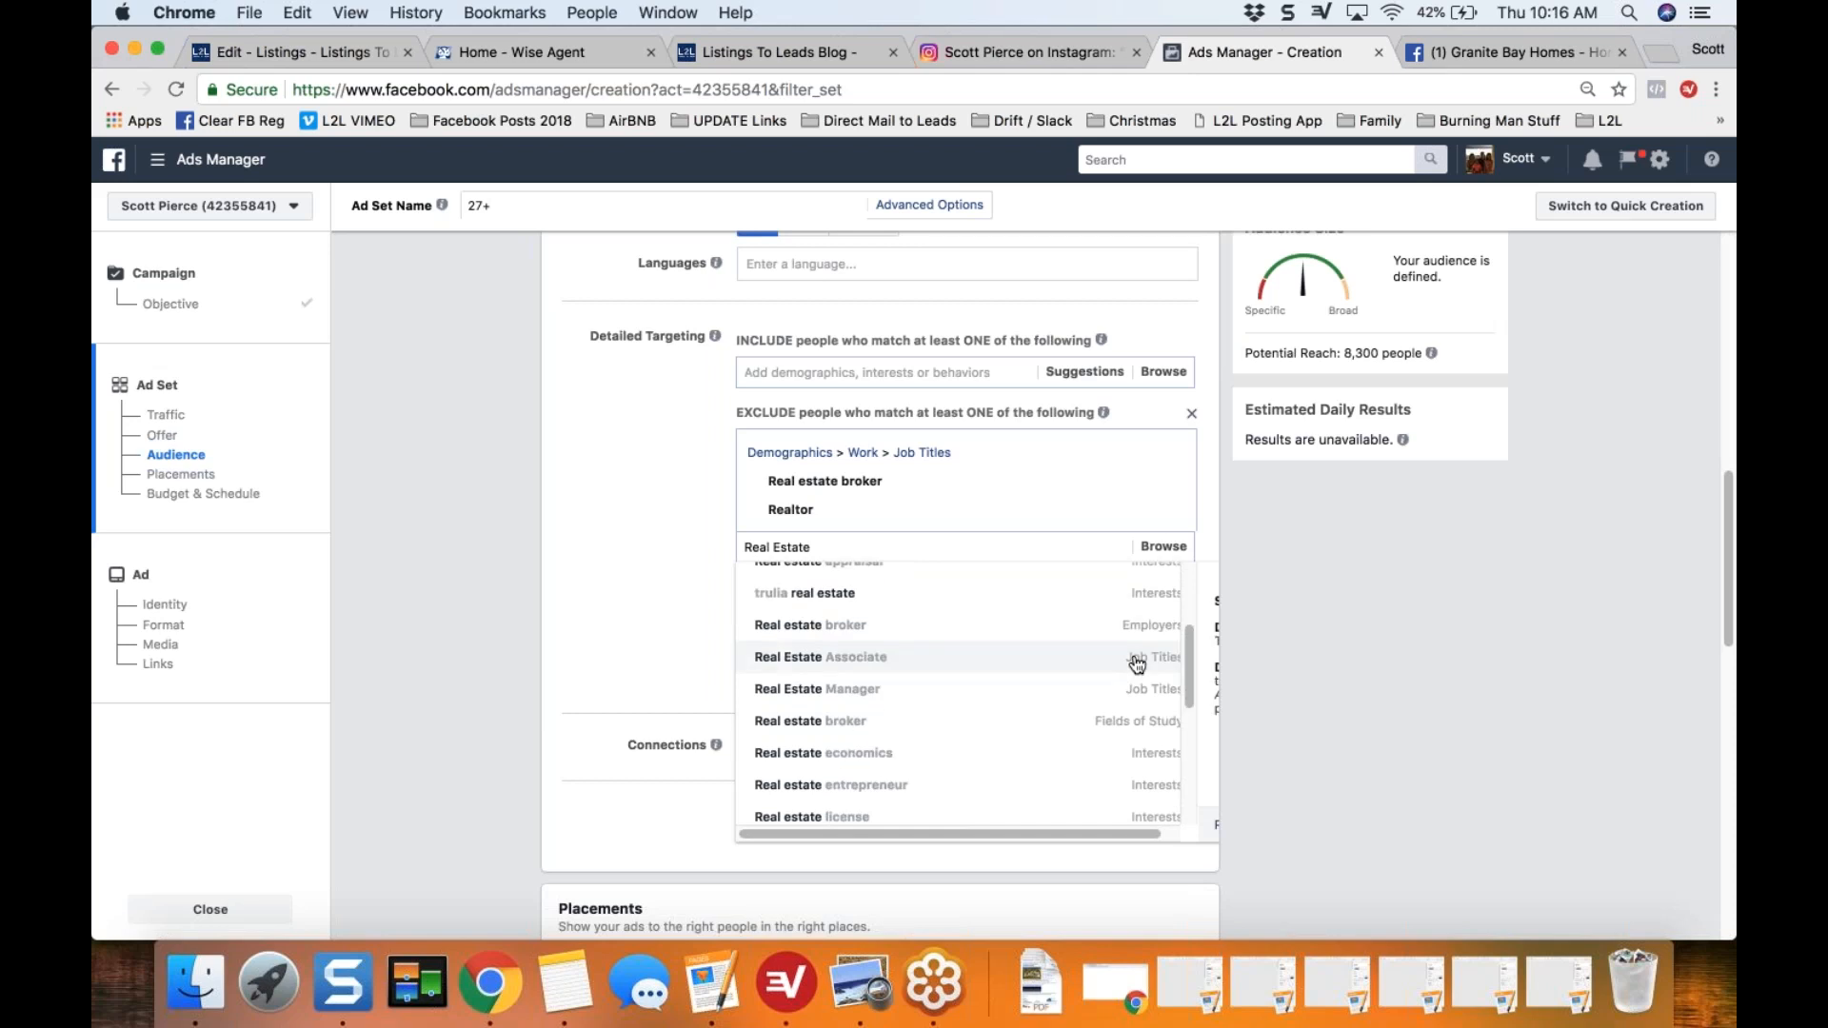
{"action": "left_click", "coordinate": [1137, 659]}
{"action": "left_click", "coordinate": [596, 615]}
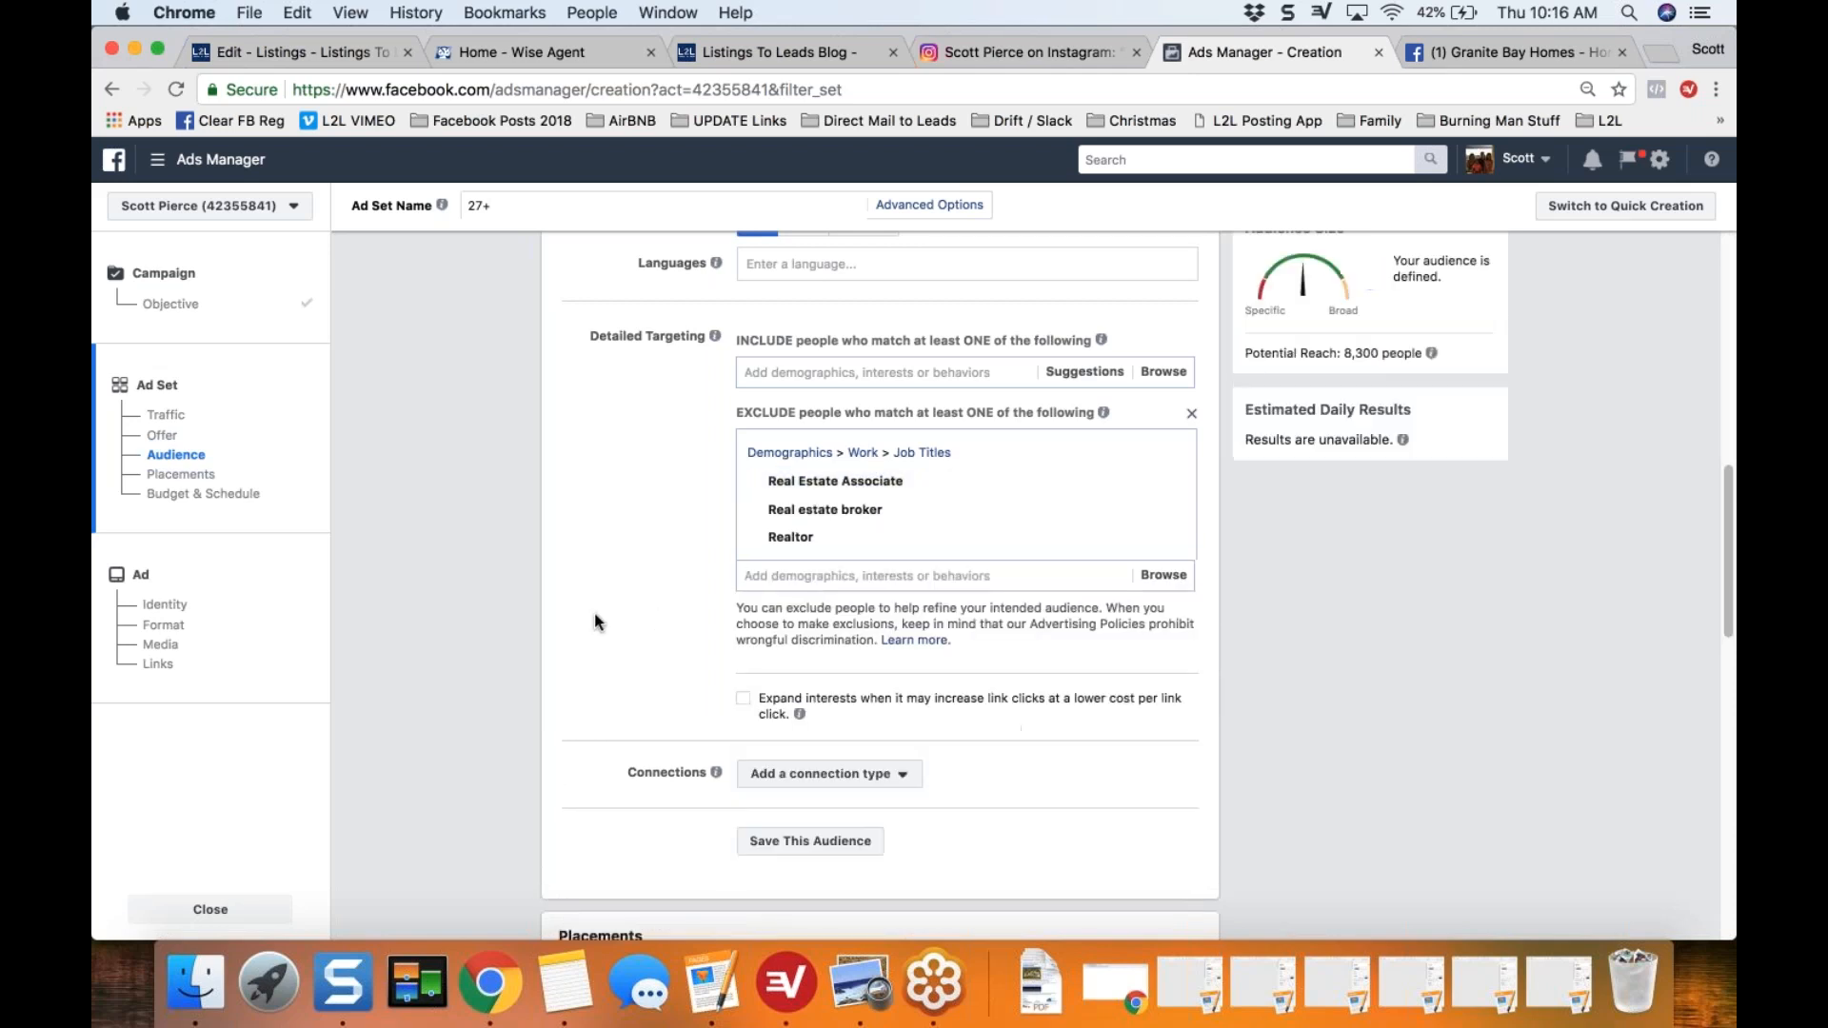
{"action": "scroll", "coordinate": [595, 614], "scroll_direction": "down", "scroll_amount": 2}
{"action": "scroll", "coordinate": [594, 615], "scroll_direction": "down", "scroll_amount": 3}
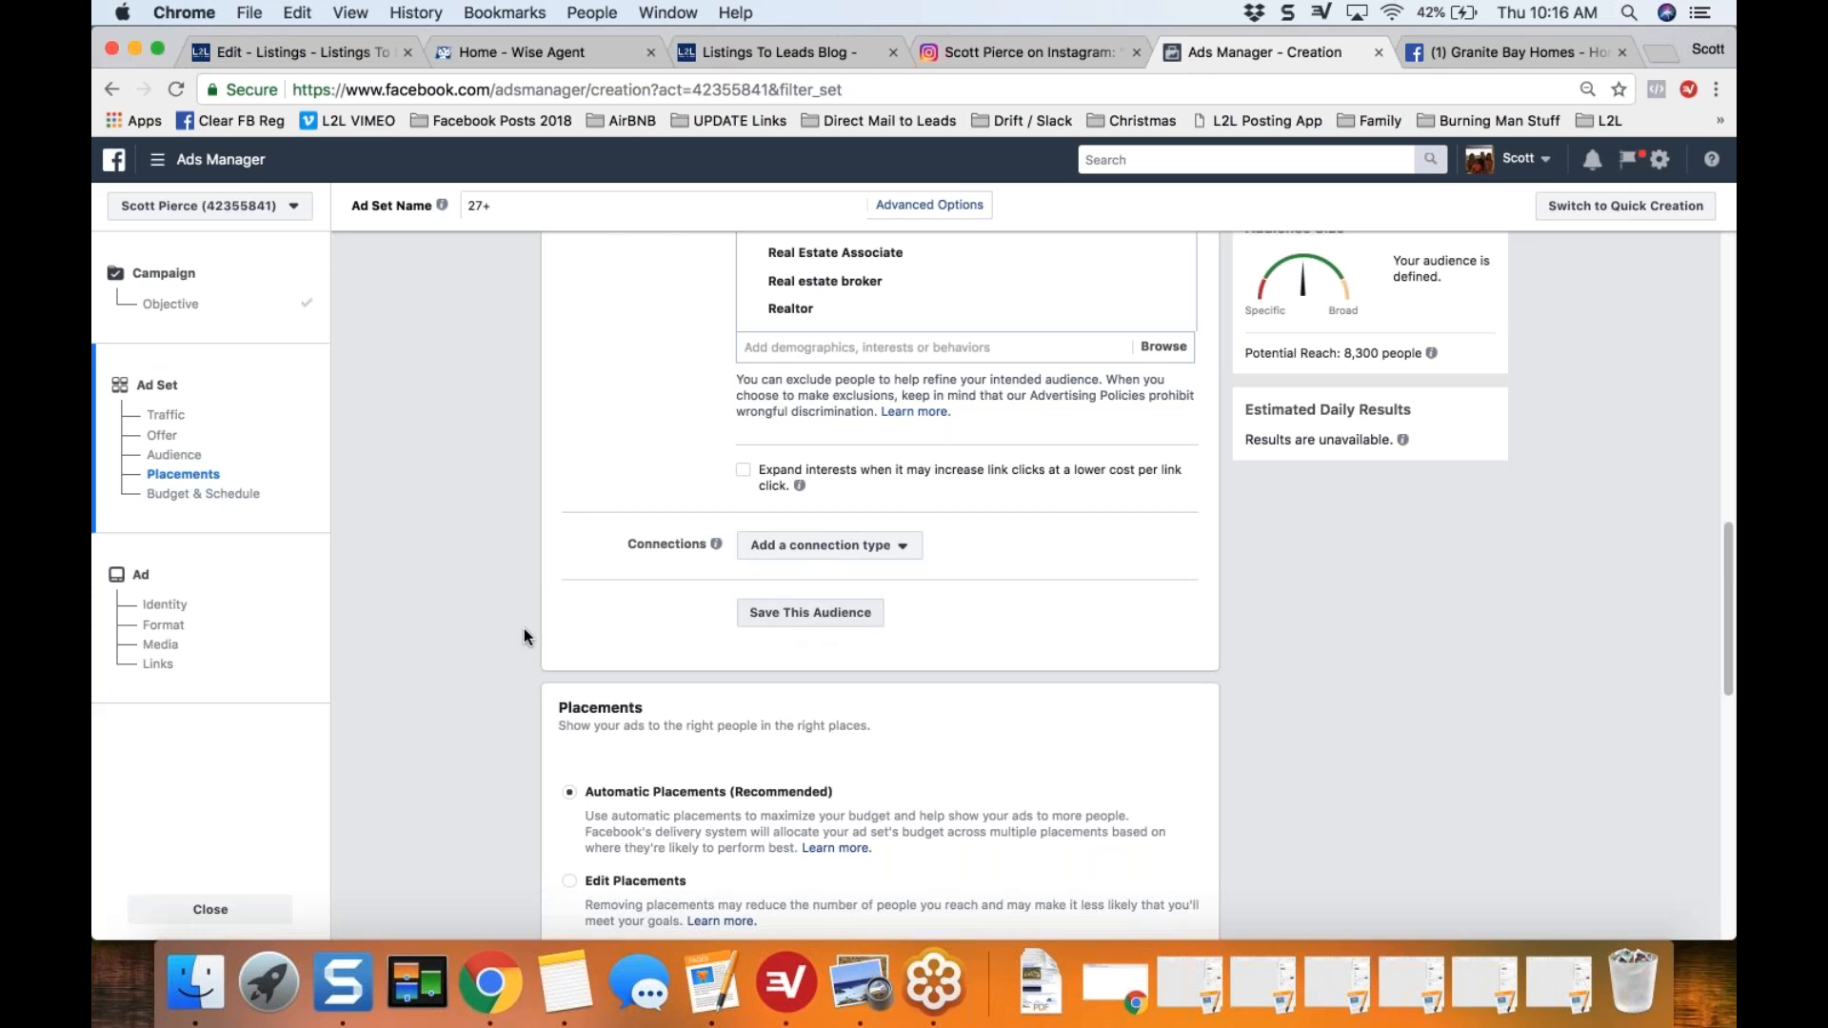
{"action": "scroll", "coordinate": [525, 627], "scroll_direction": "up", "scroll_amount": 2}
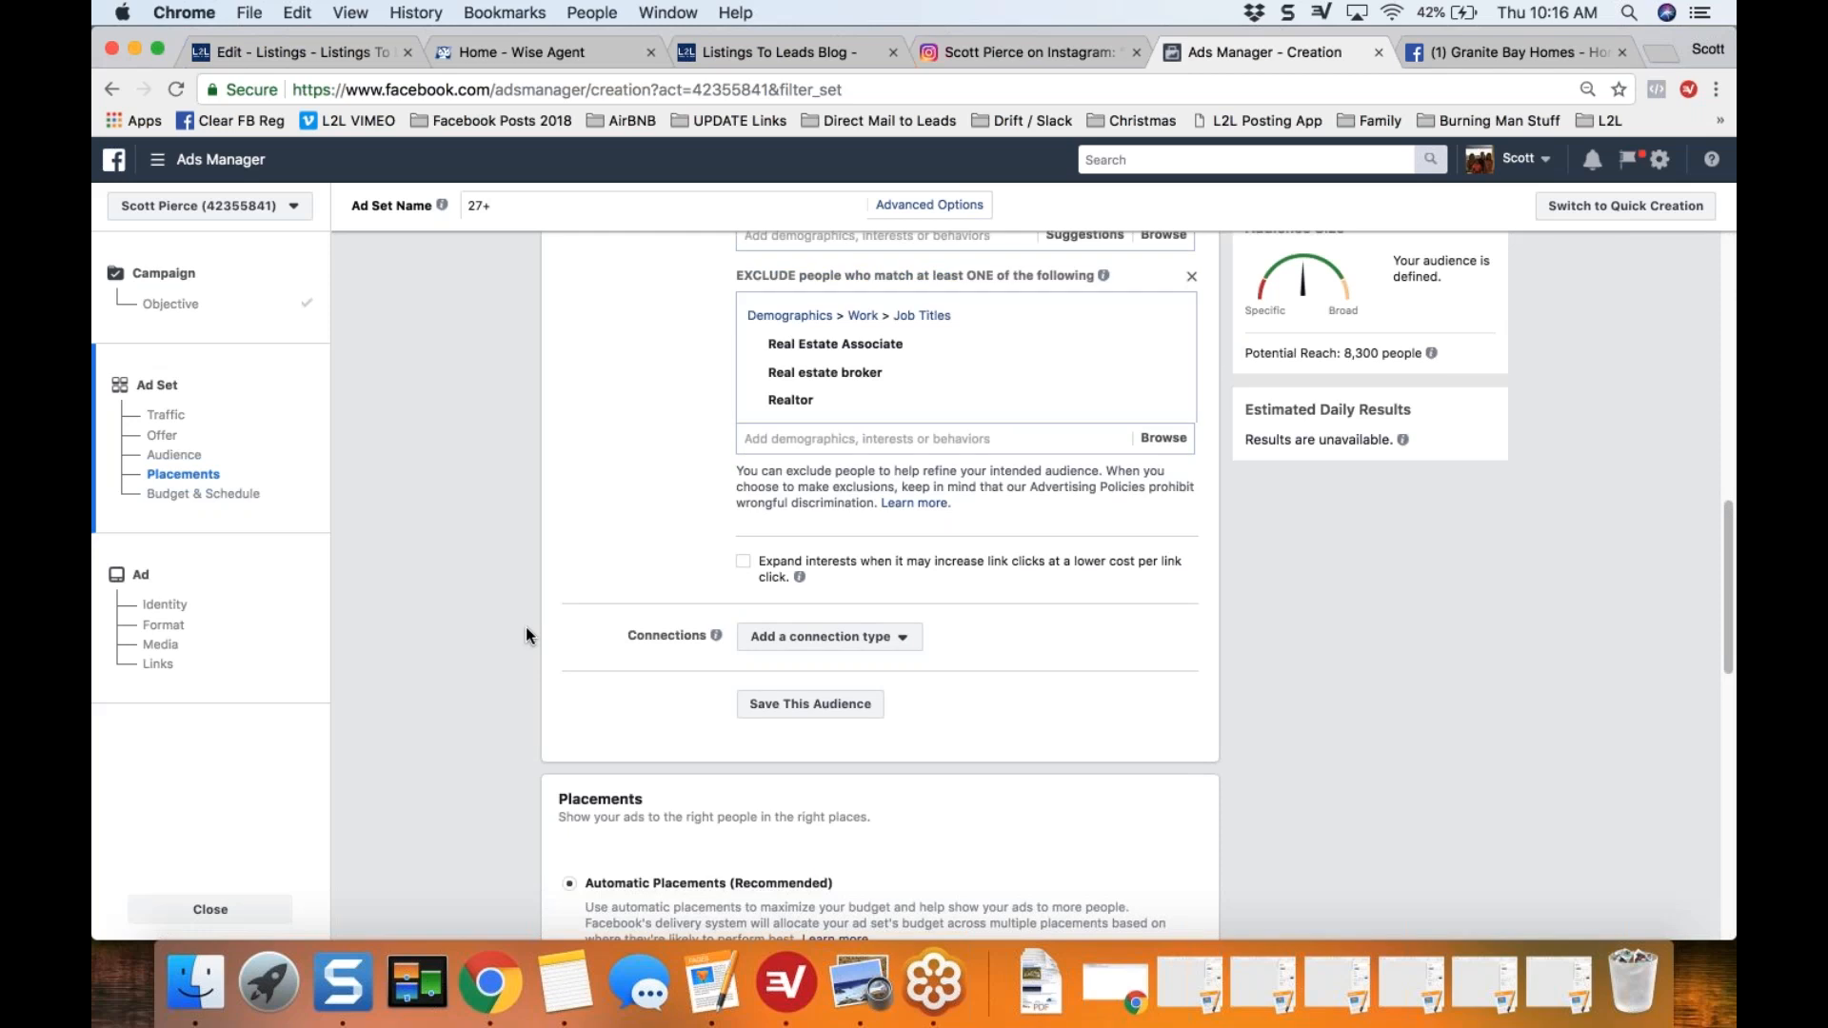
{"action": "scroll", "coordinate": [526, 627], "scroll_direction": "up", "scroll_amount": 1}
{"action": "scroll", "coordinate": [526, 635], "scroll_direction": "up", "scroll_amount": 2}
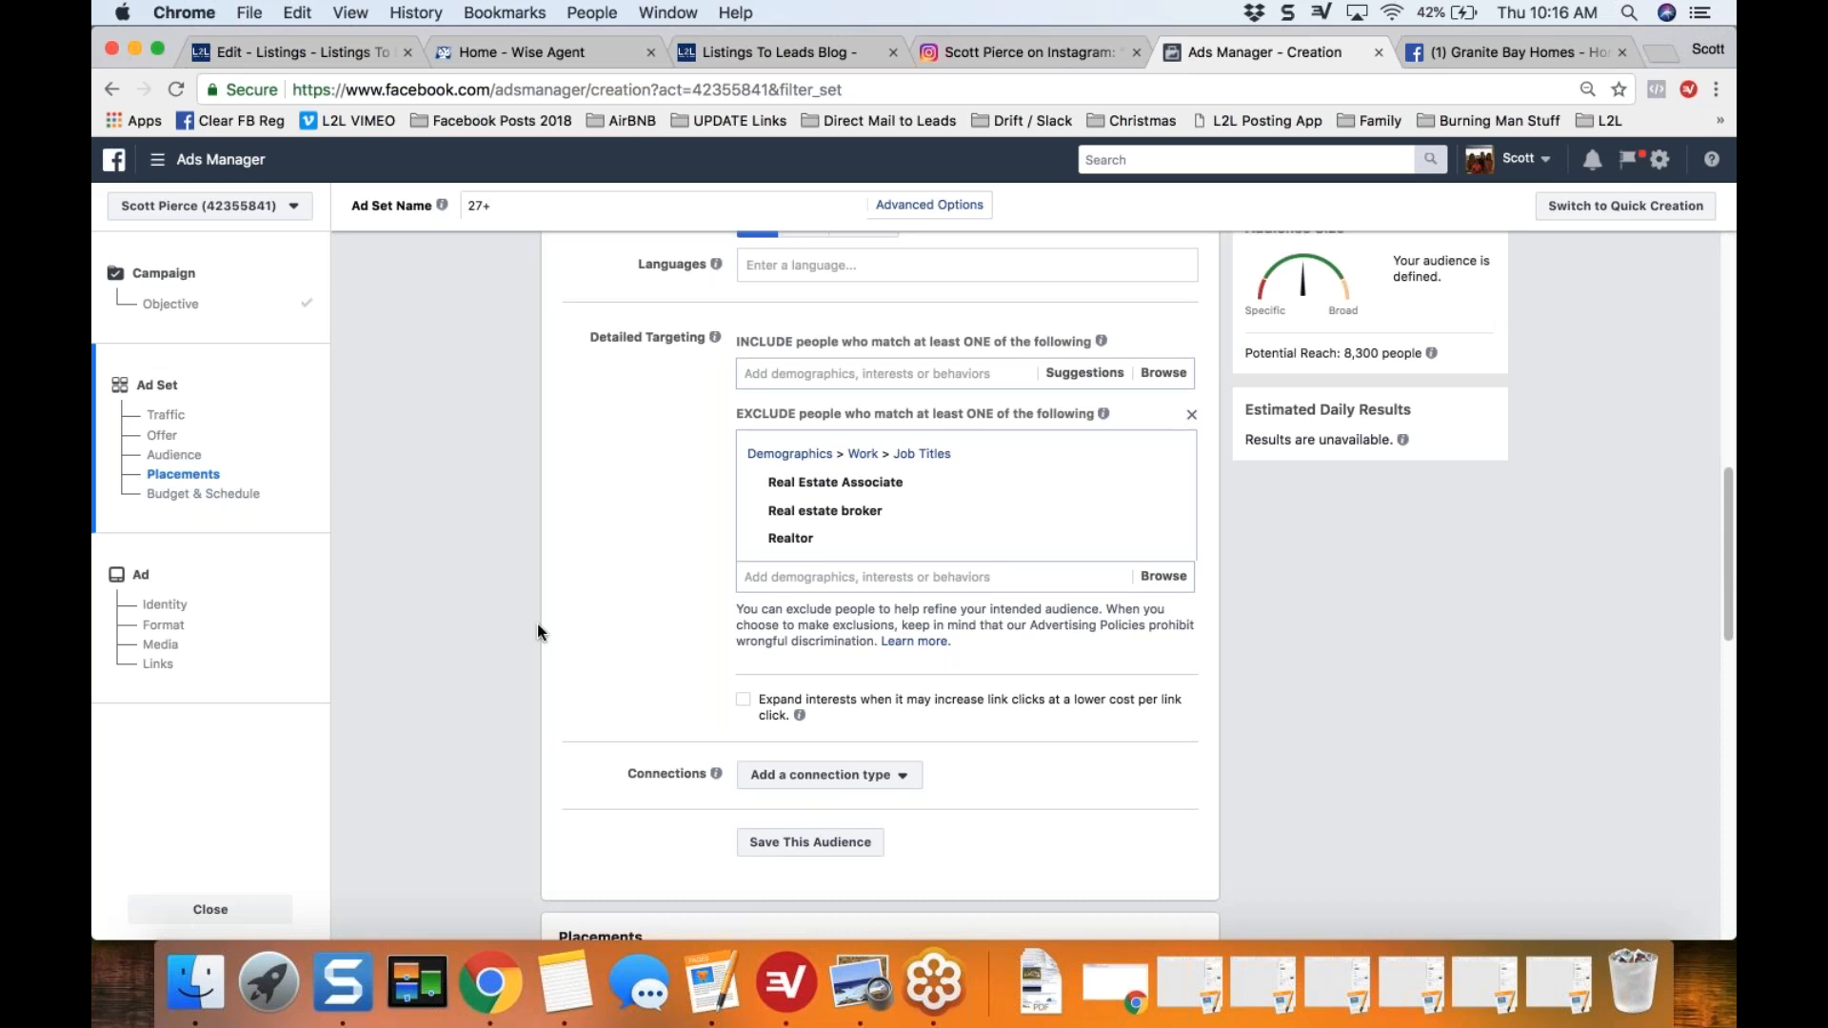
{"action": "scroll", "coordinate": [538, 625], "scroll_direction": "up", "scroll_amount": 1}
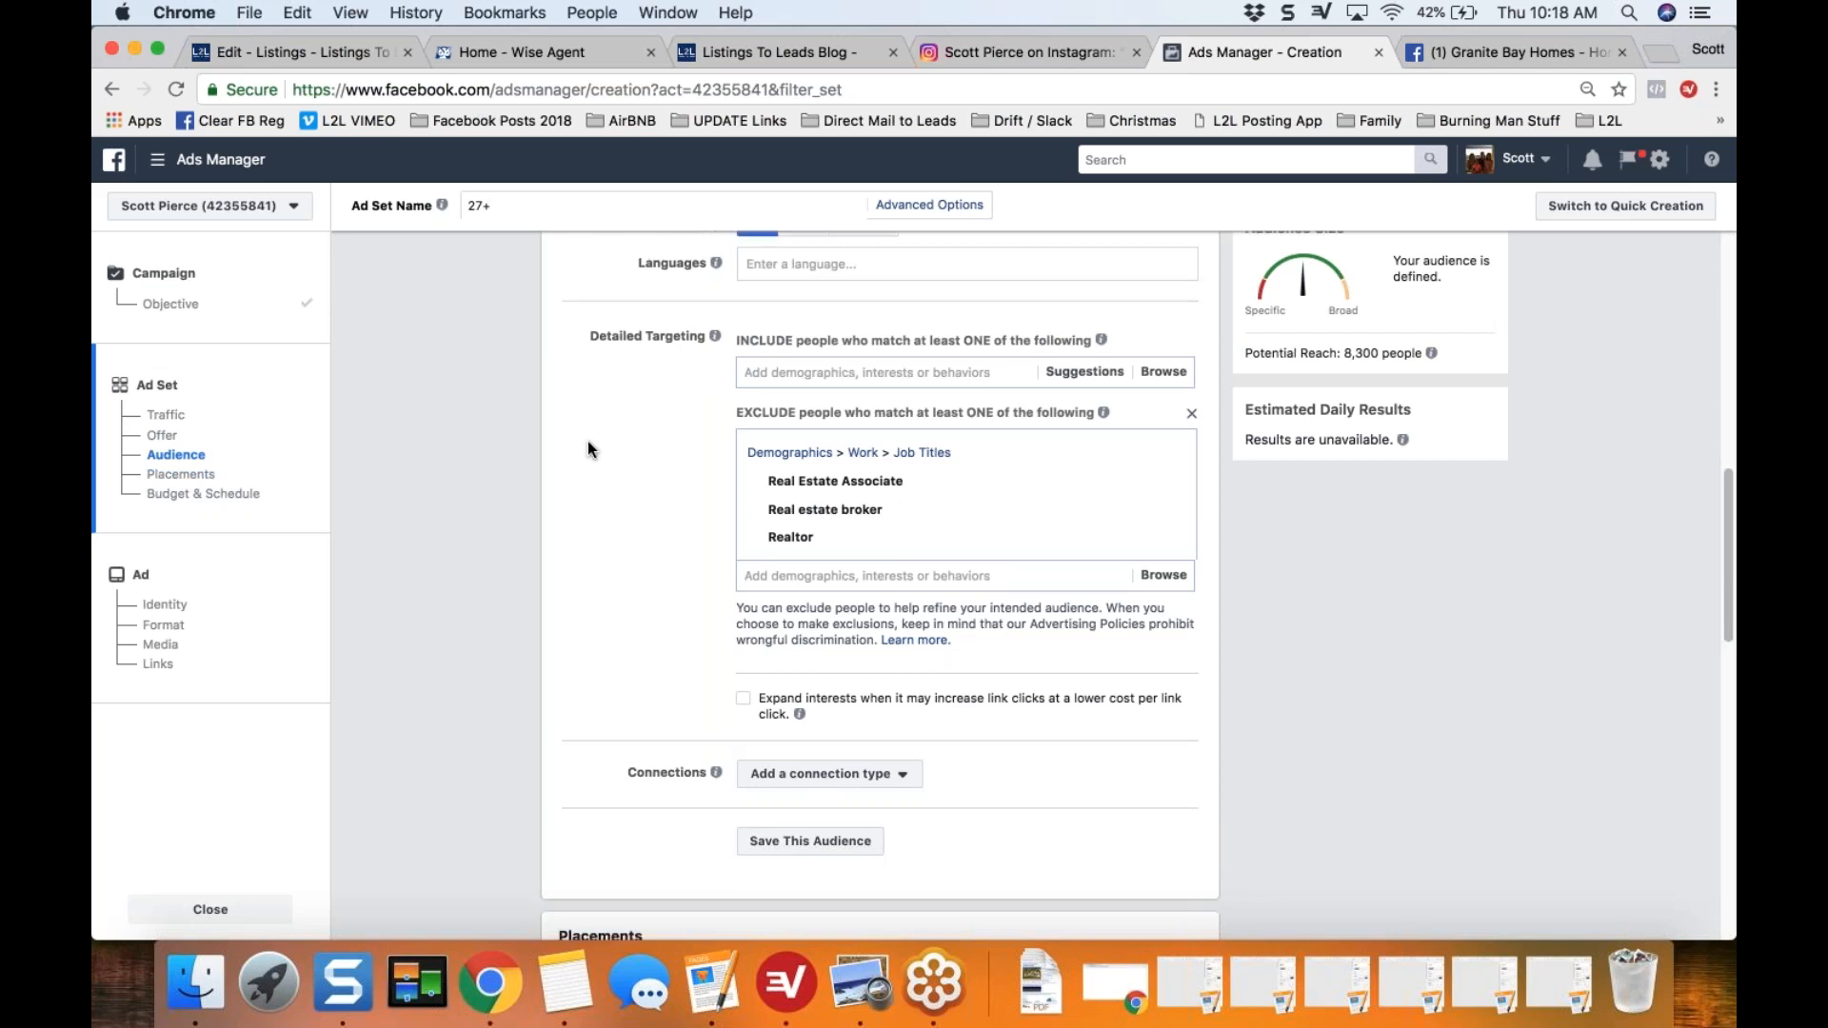
Step: Switch the ad set from automatic placements to Edit Placements
{"action": "scroll", "coordinate": [591, 443], "scroll_direction": "down", "scroll_amount": 2}
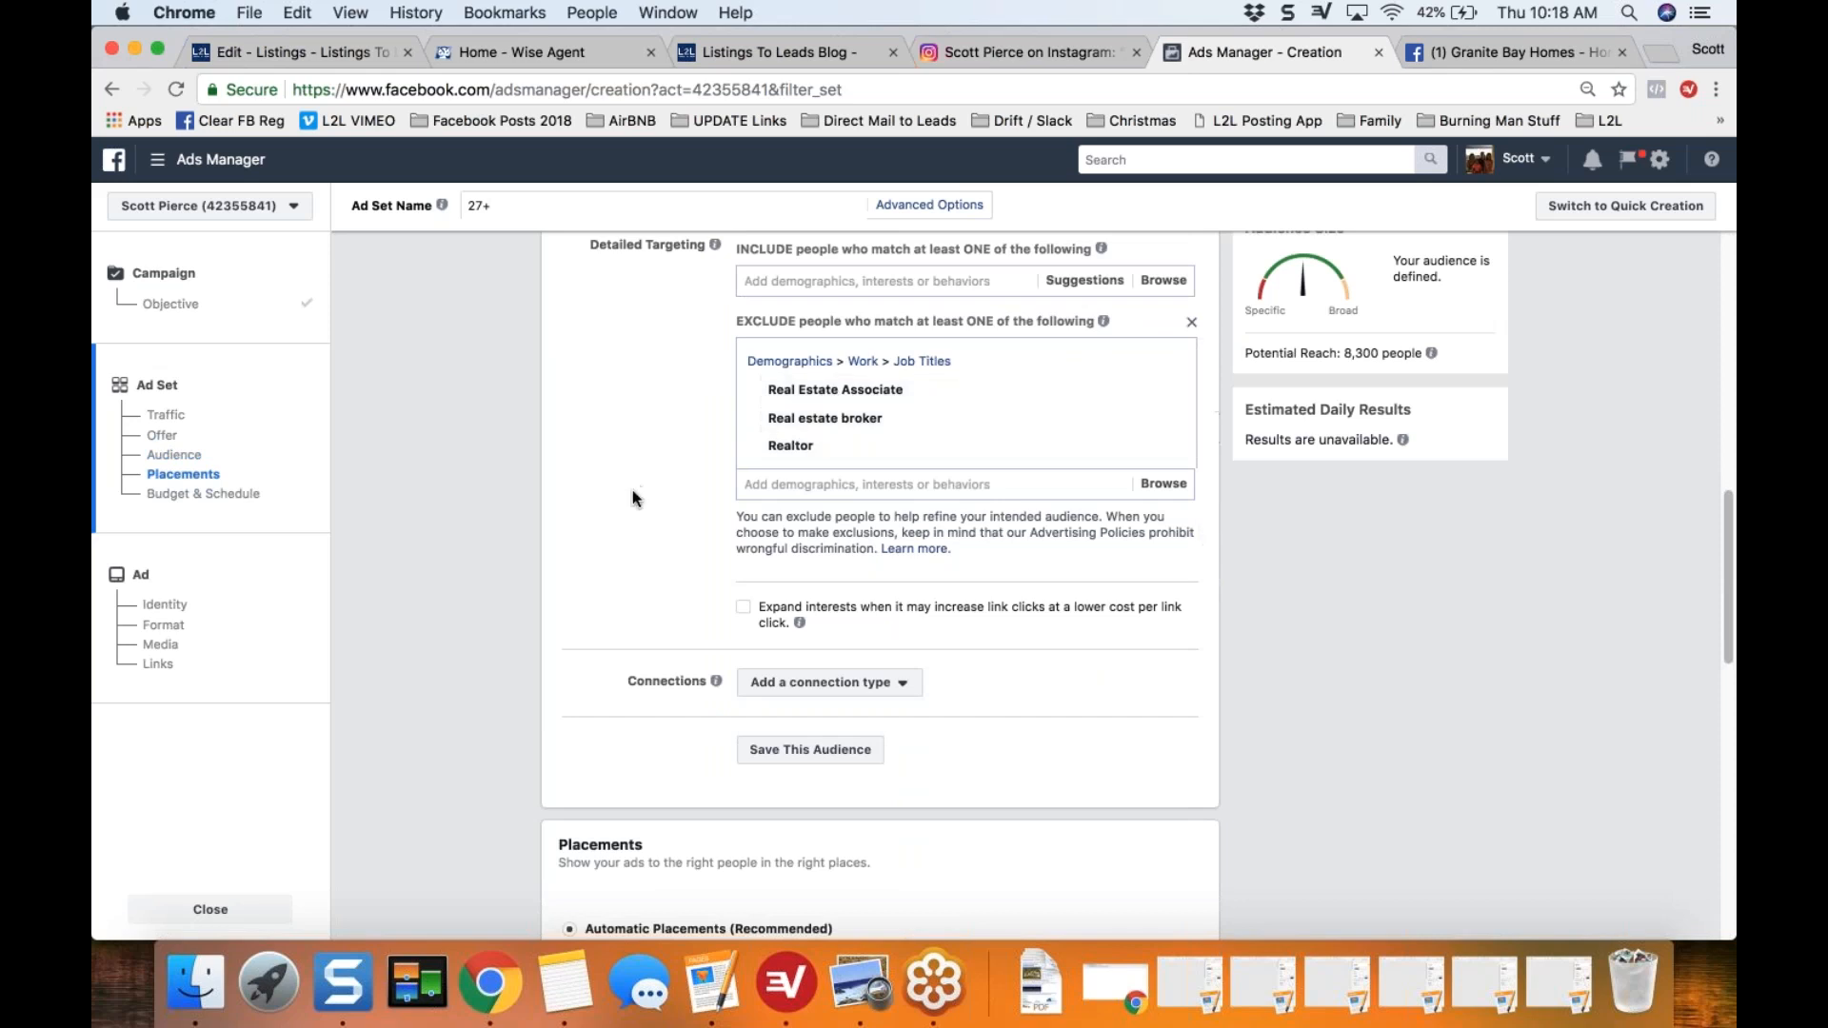
{"action": "scroll", "coordinate": [632, 489], "scroll_direction": "down", "scroll_amount": 1}
{"action": "scroll", "coordinate": [633, 489], "scroll_direction": "down", "scroll_amount": 7}
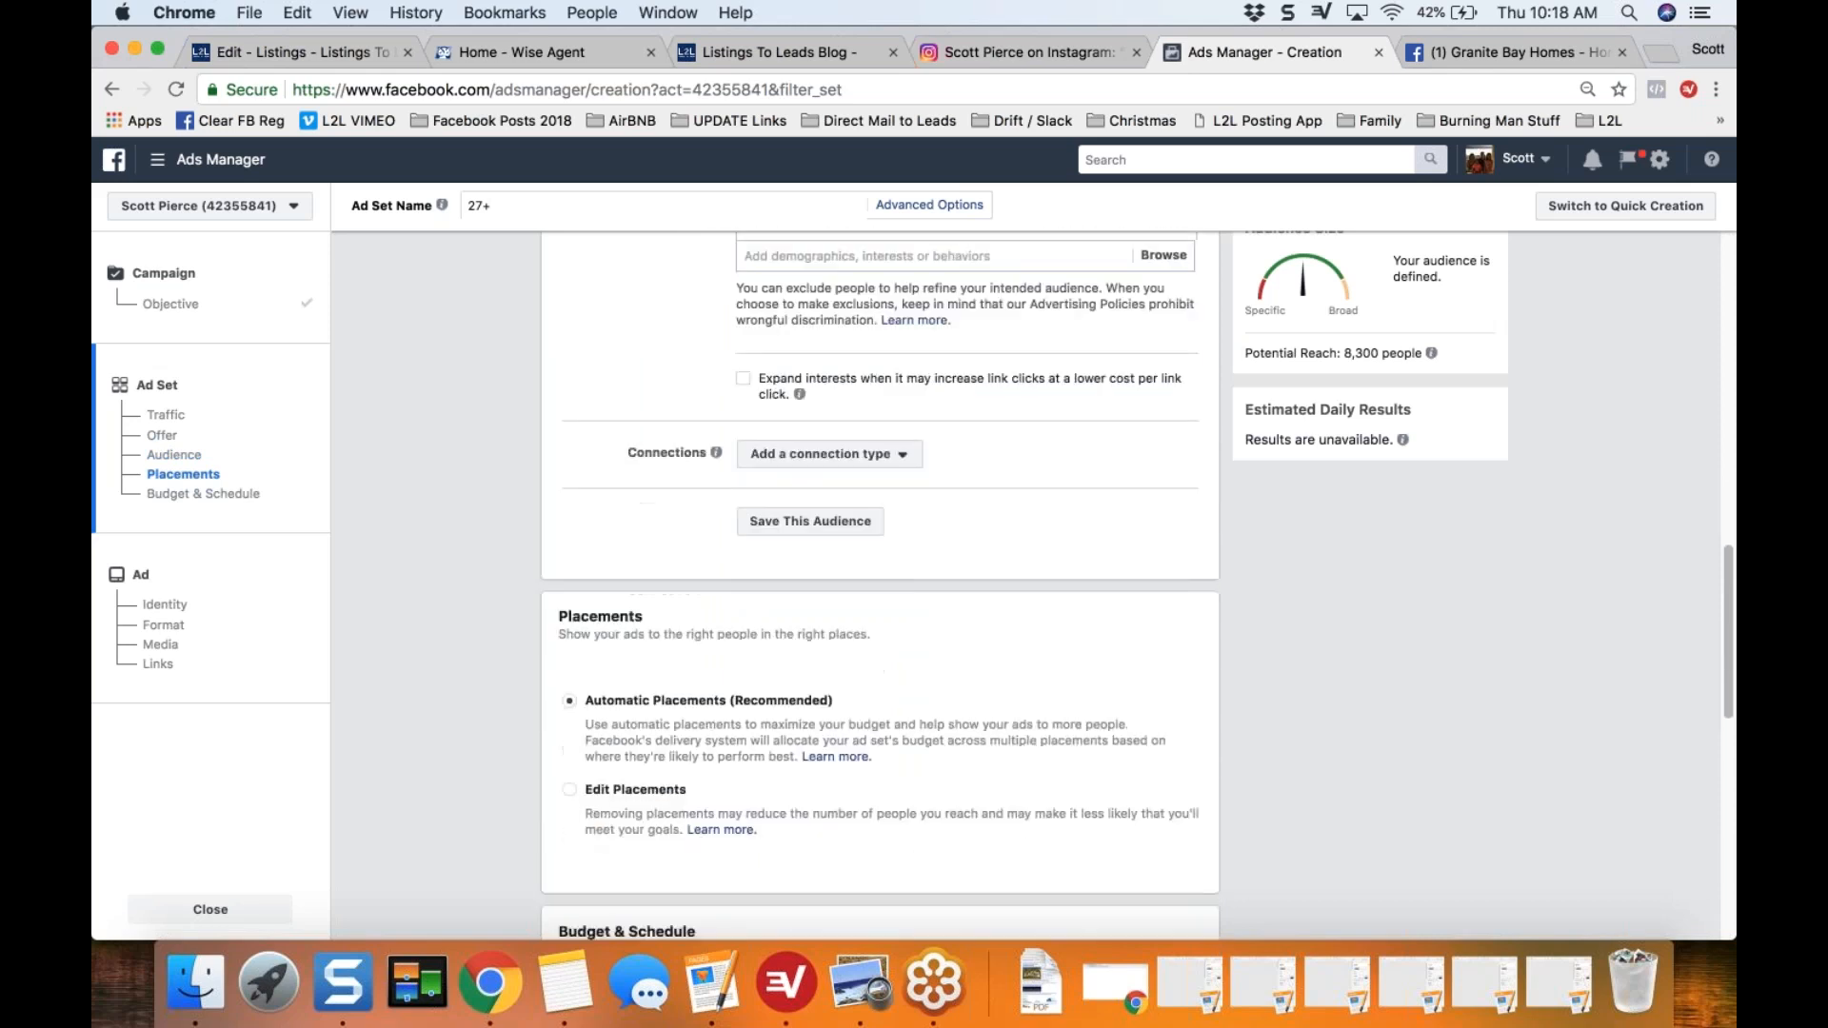
{"action": "scroll", "coordinate": [478, 520], "scroll_direction": "down", "scroll_amount": 5}
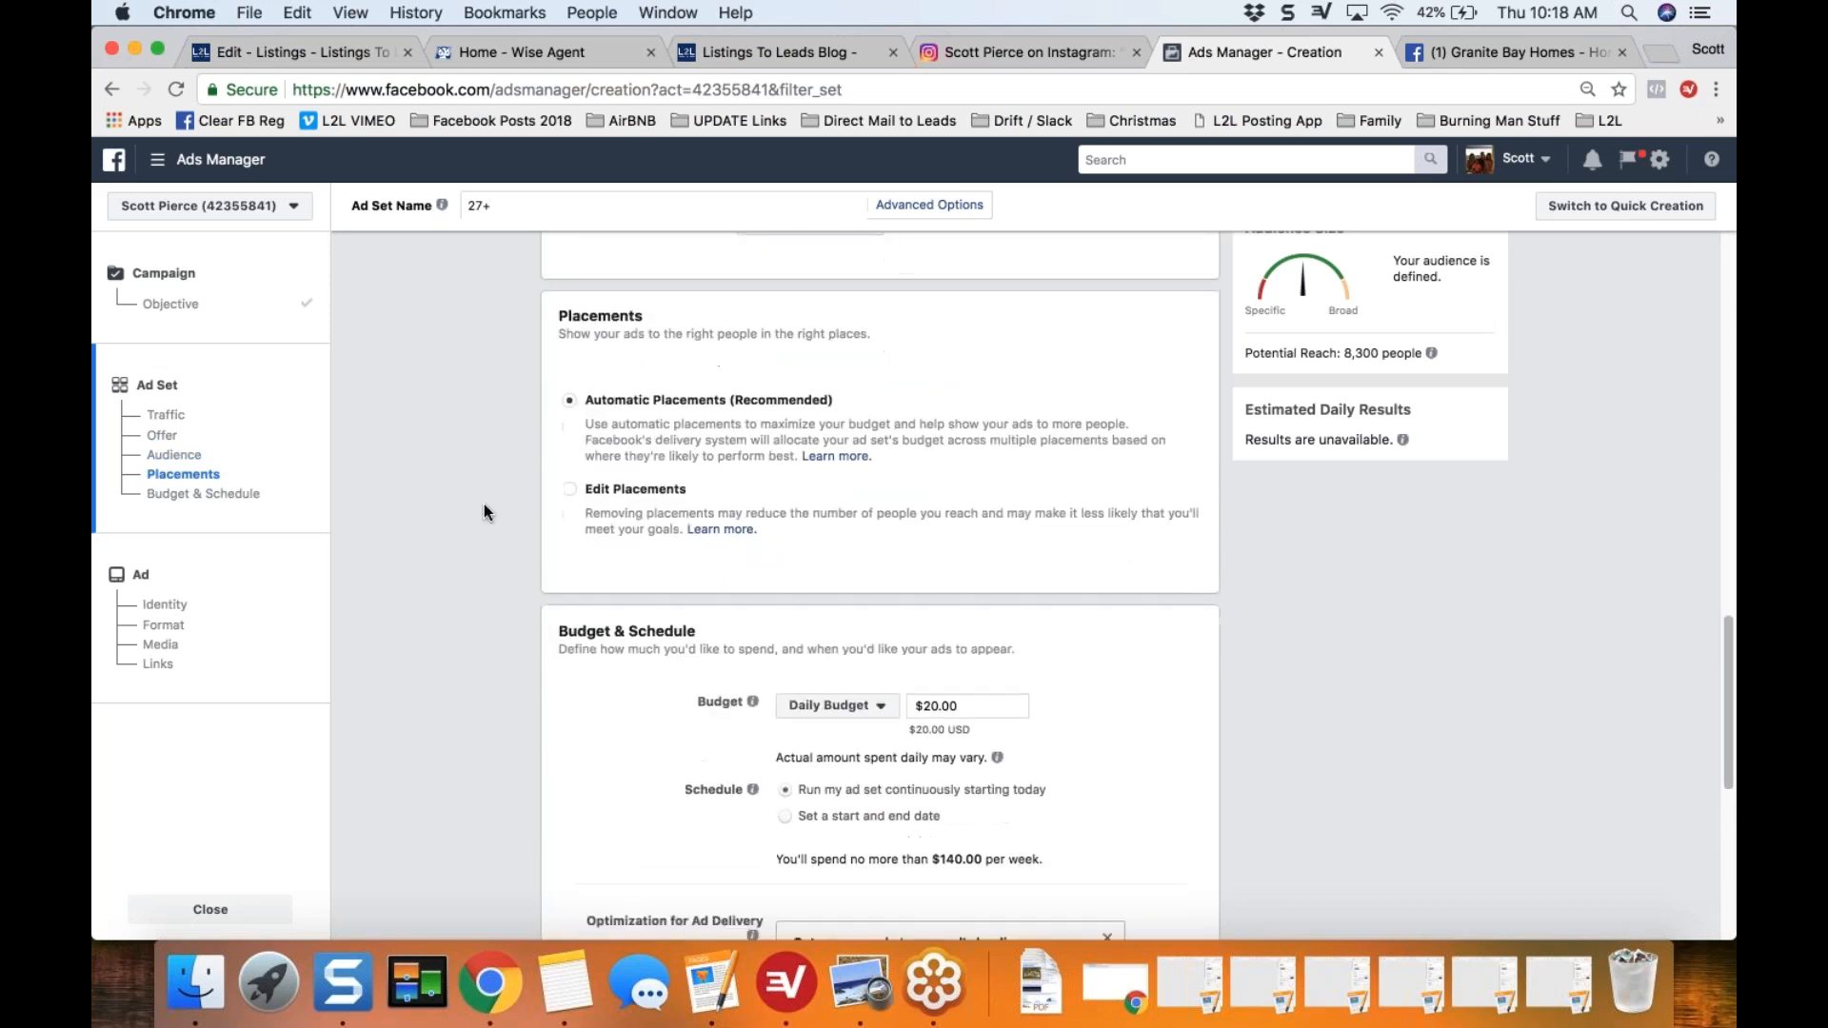
{"action": "left_click", "coordinate": [570, 427]}
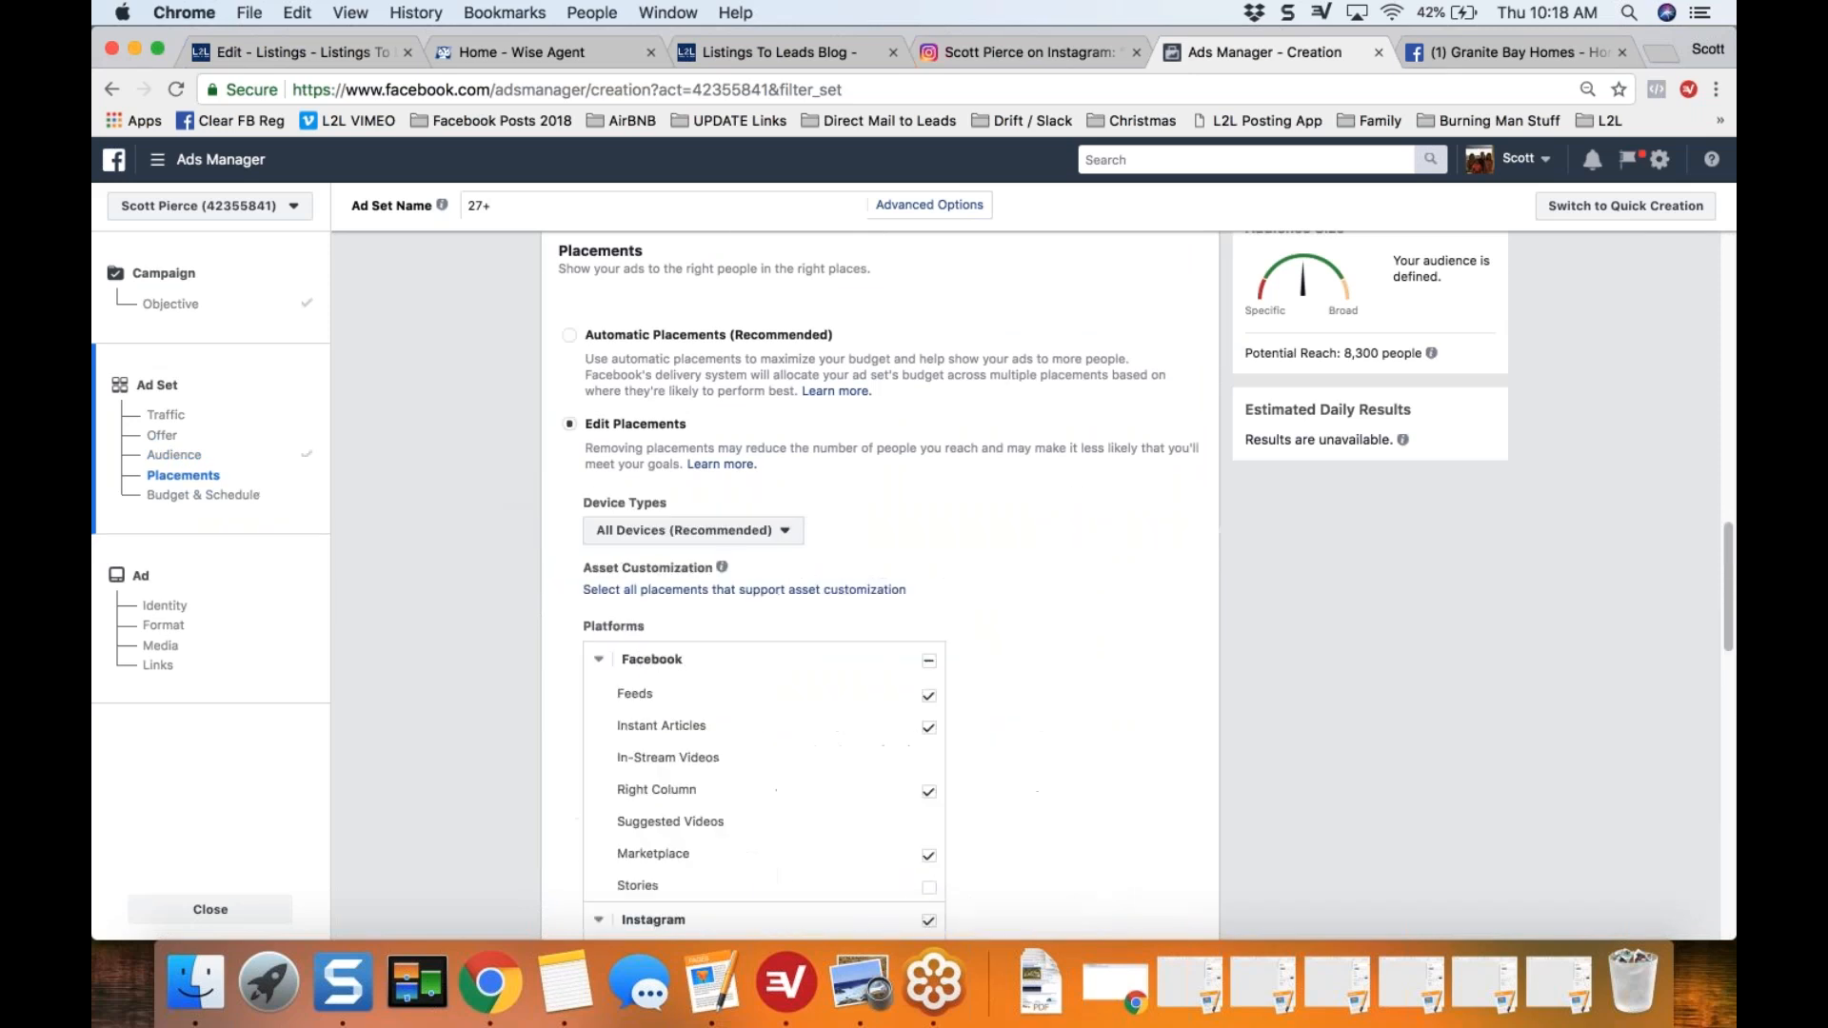
Step: Remove the Facebook Right Column and Marketplace placements, along with the entire Audience Network and Messenger platforms
{"action": "scroll", "coordinate": [484, 514], "scroll_direction": "down", "scroll_amount": 1}
{"action": "scroll", "coordinate": [484, 506], "scroll_direction": "down", "scroll_amount": 7}
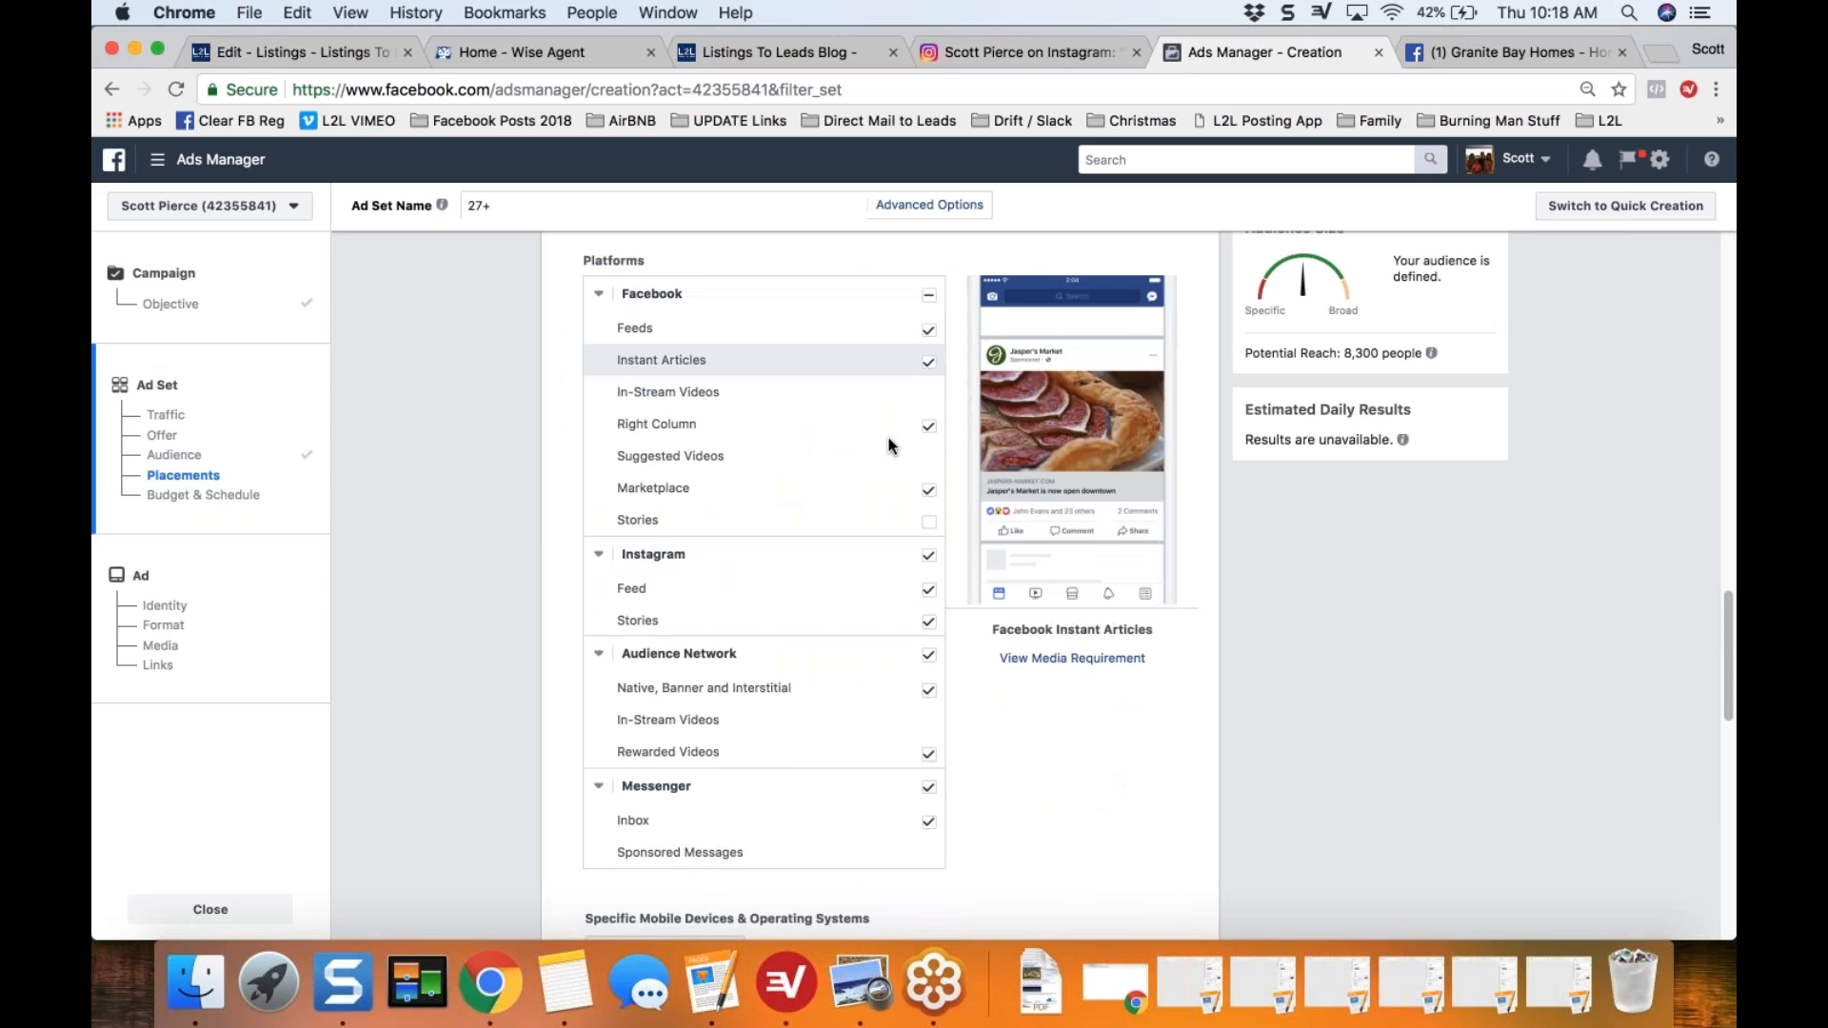
{"action": "left_click", "coordinate": [929, 426]}
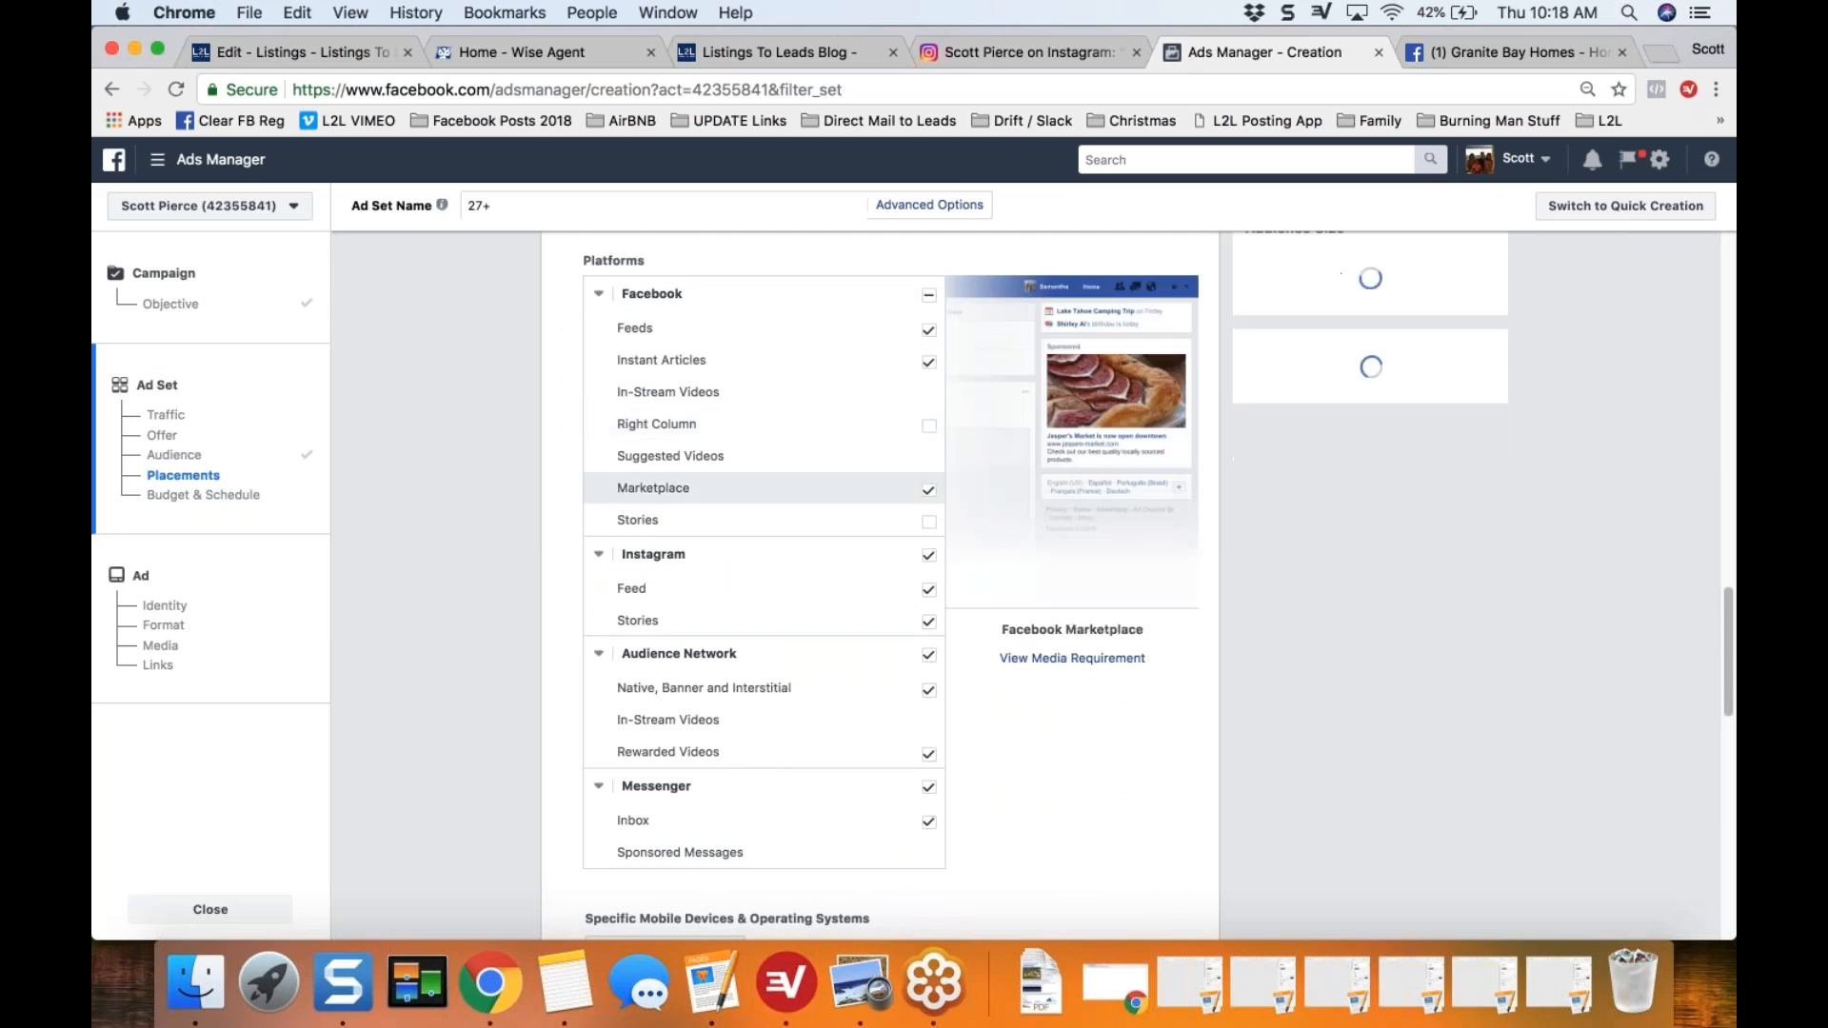
{"action": "left_click", "coordinate": [929, 490]}
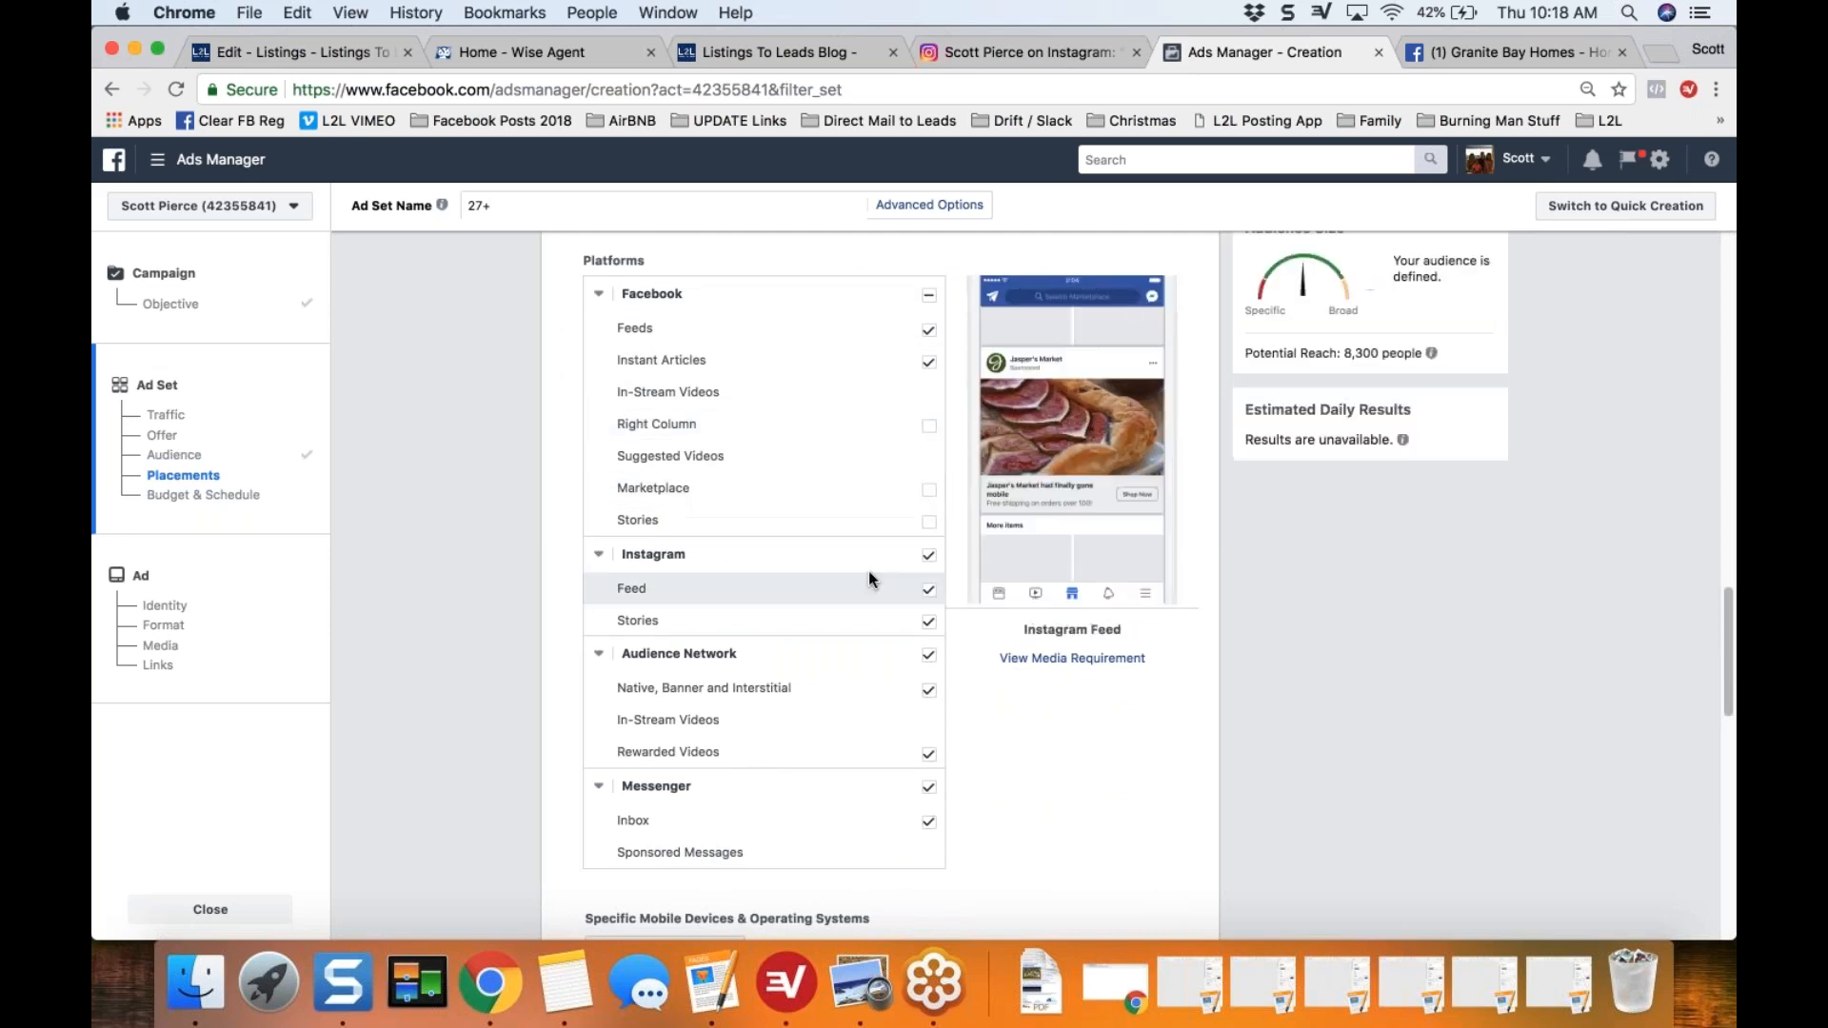
{"action": "left_click", "coordinate": [928, 655]}
{"action": "left_click", "coordinate": [929, 787]}
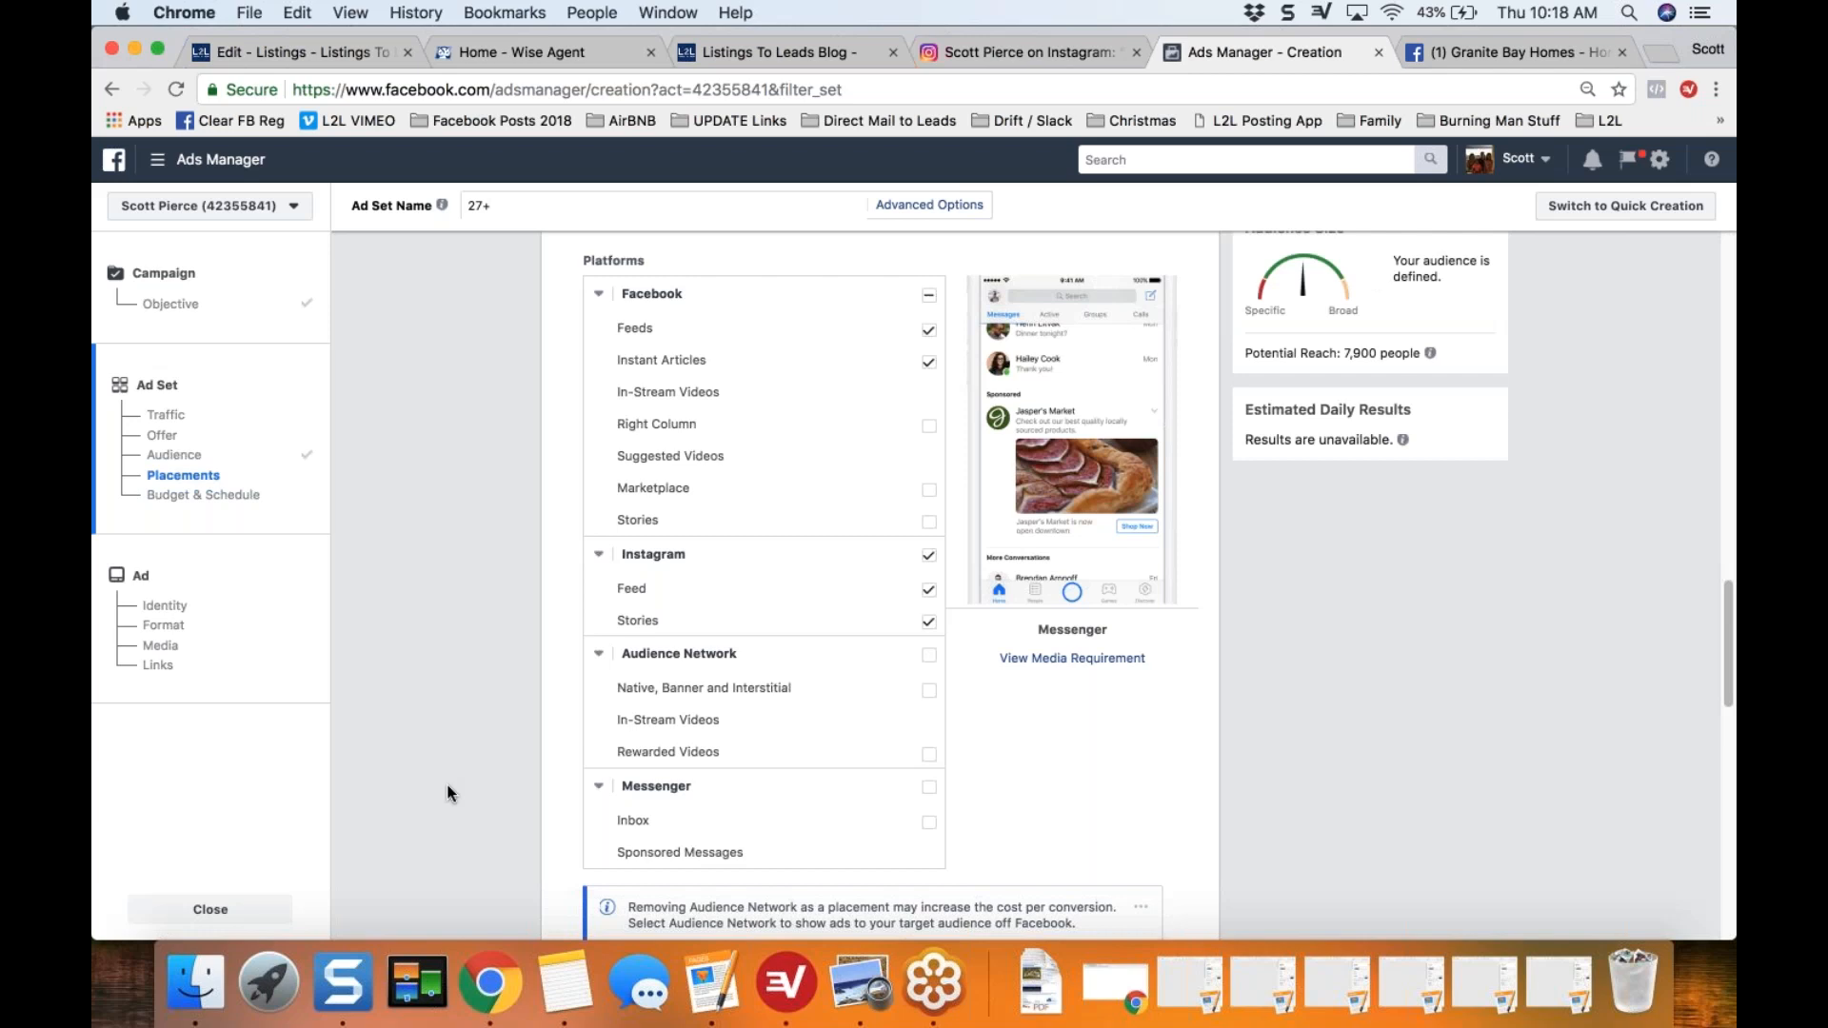
Step: Change the ad set's budget type from Daily Budget to Lifetime Budget
{"action": "scroll", "coordinate": [448, 793], "scroll_direction": "down", "scroll_amount": 1}
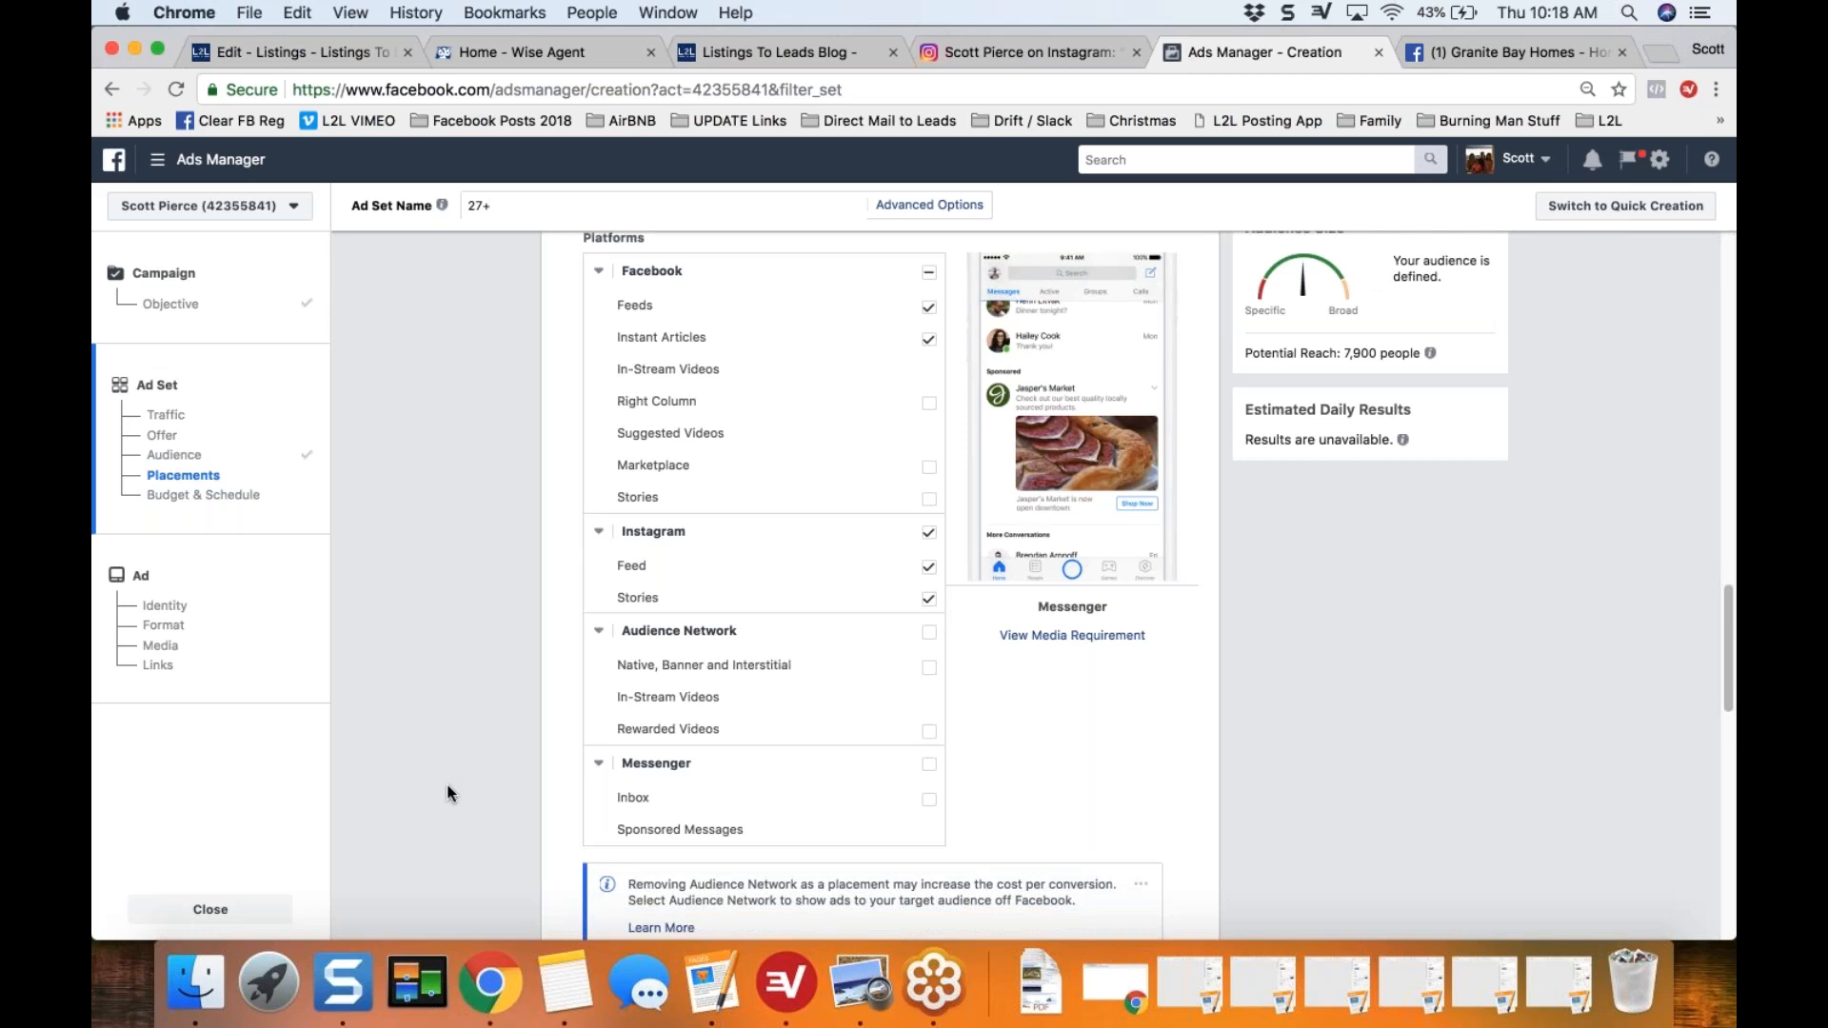
{"action": "scroll", "coordinate": [448, 786], "scroll_direction": "down", "scroll_amount": 8}
{"action": "scroll", "coordinate": [447, 786], "scroll_direction": "down", "scroll_amount": 7}
{"action": "scroll", "coordinate": [447, 786], "scroll_direction": "down", "scroll_amount": 5}
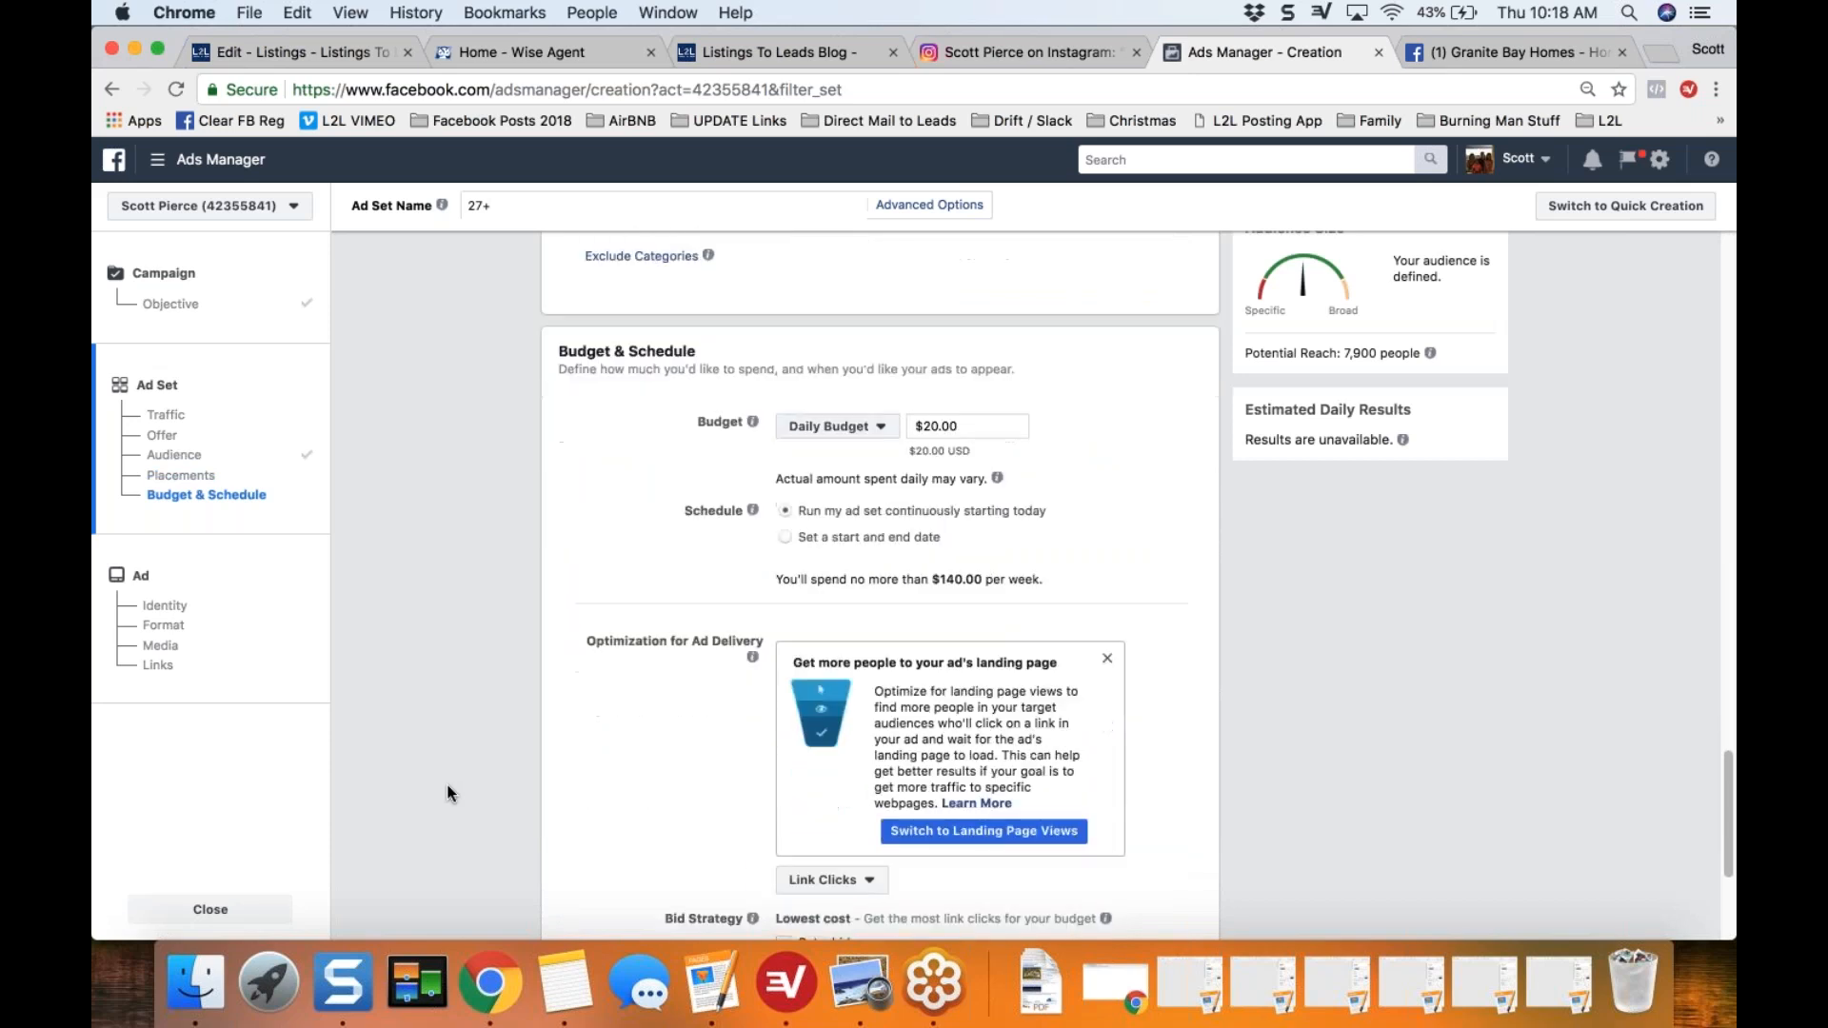
{"action": "scroll", "coordinate": [448, 785], "scroll_direction": "down", "scroll_amount": 1}
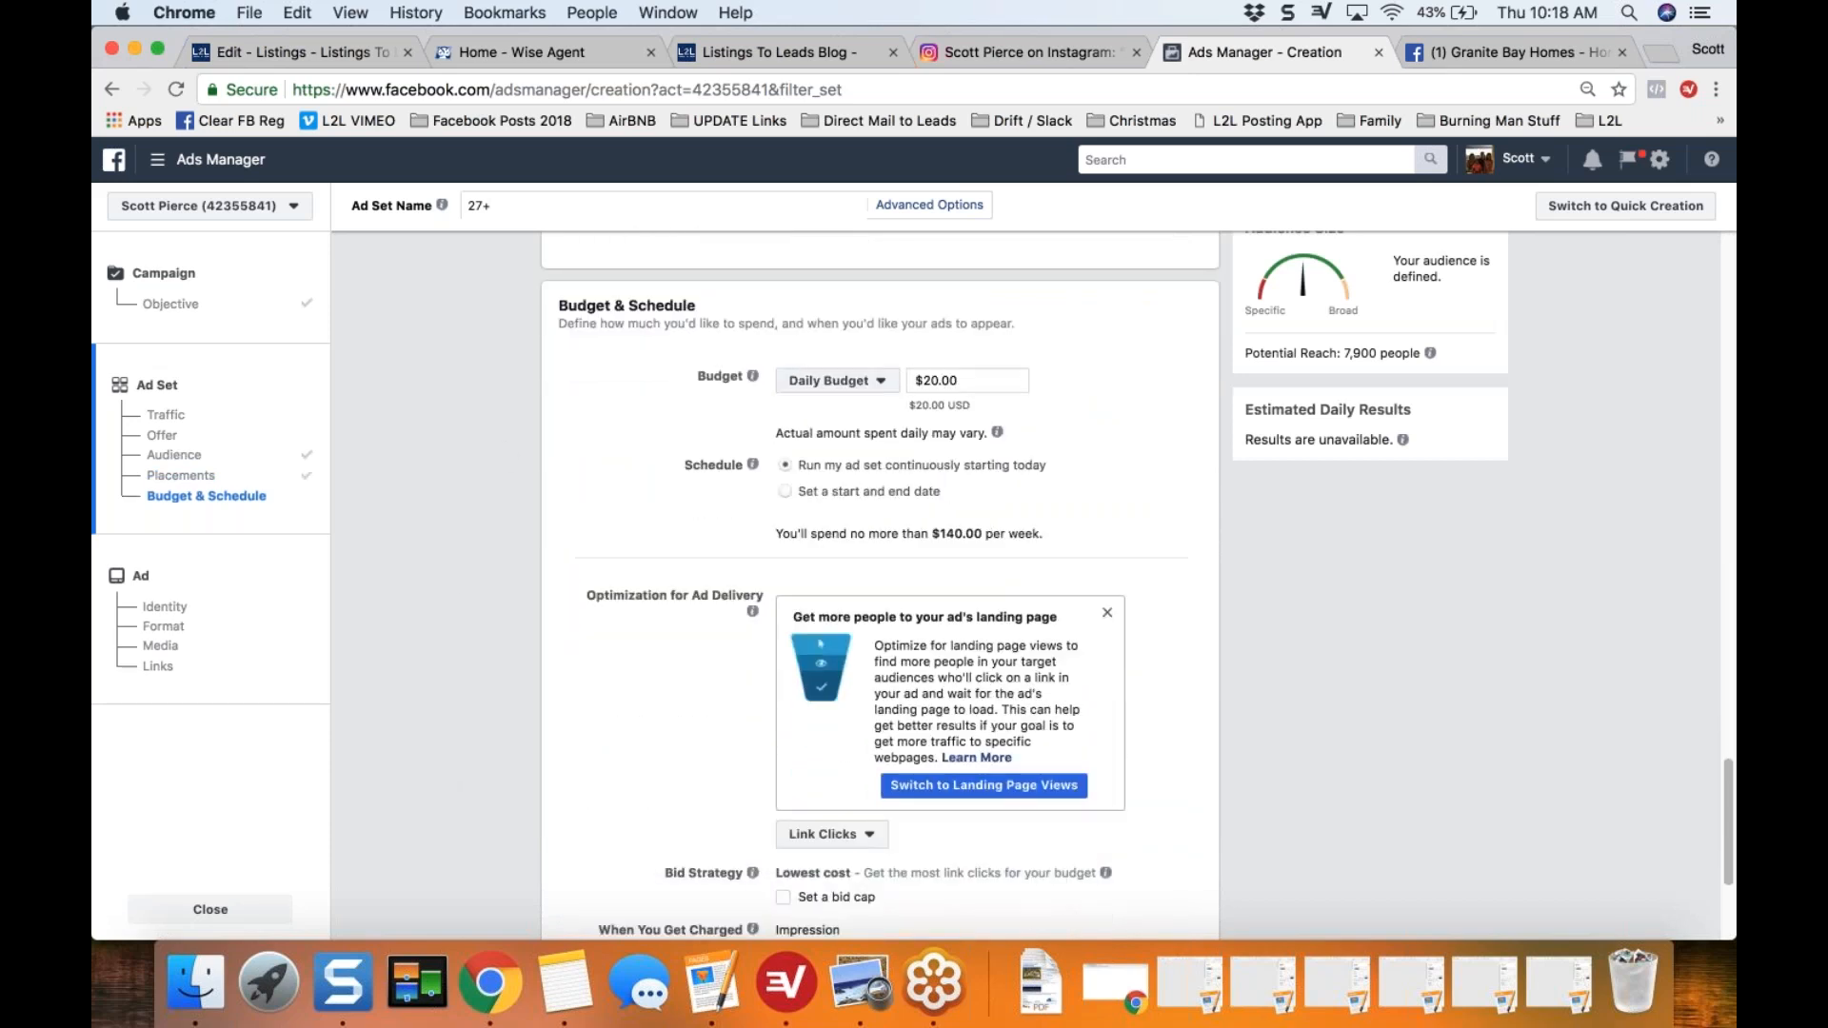
{"action": "left_click_drag", "start_coordinate": [559, 305], "coordinate": [729, 325]}
{"action": "left_click", "coordinate": [731, 326]}
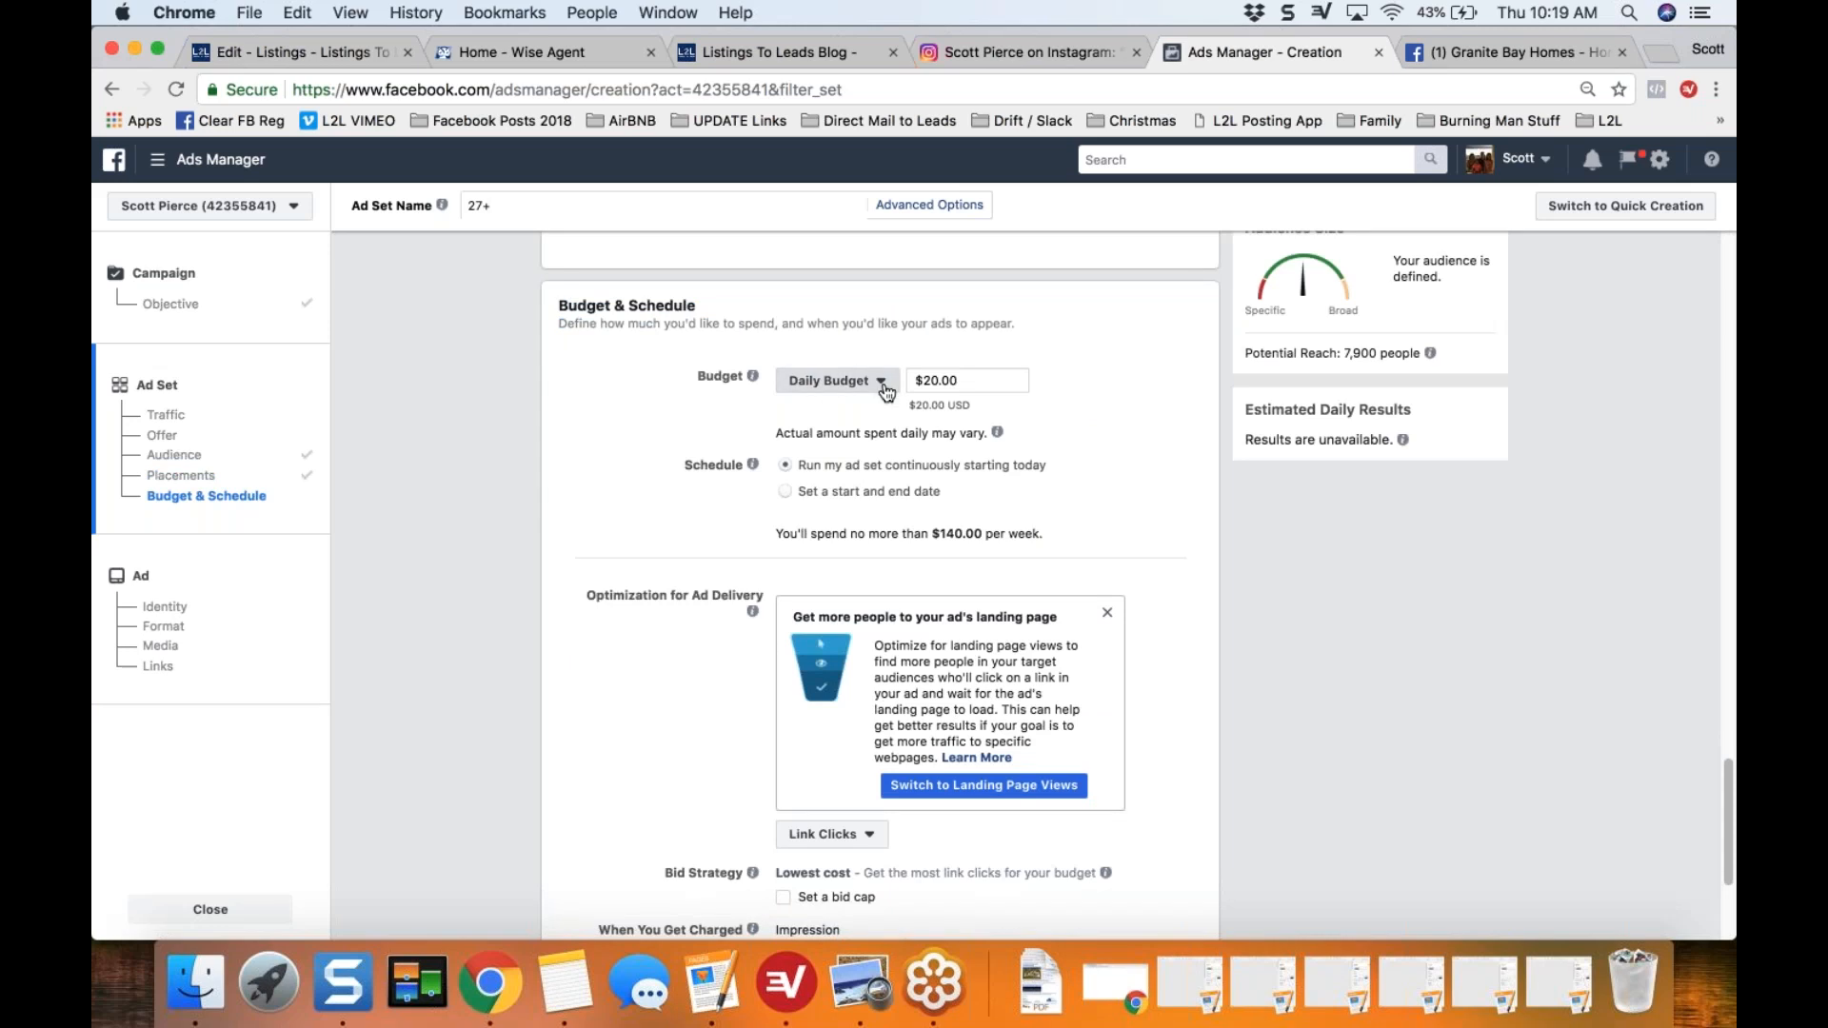
{"action": "left_click", "coordinate": [884, 381]}
{"action": "left_click", "coordinate": [846, 438]}
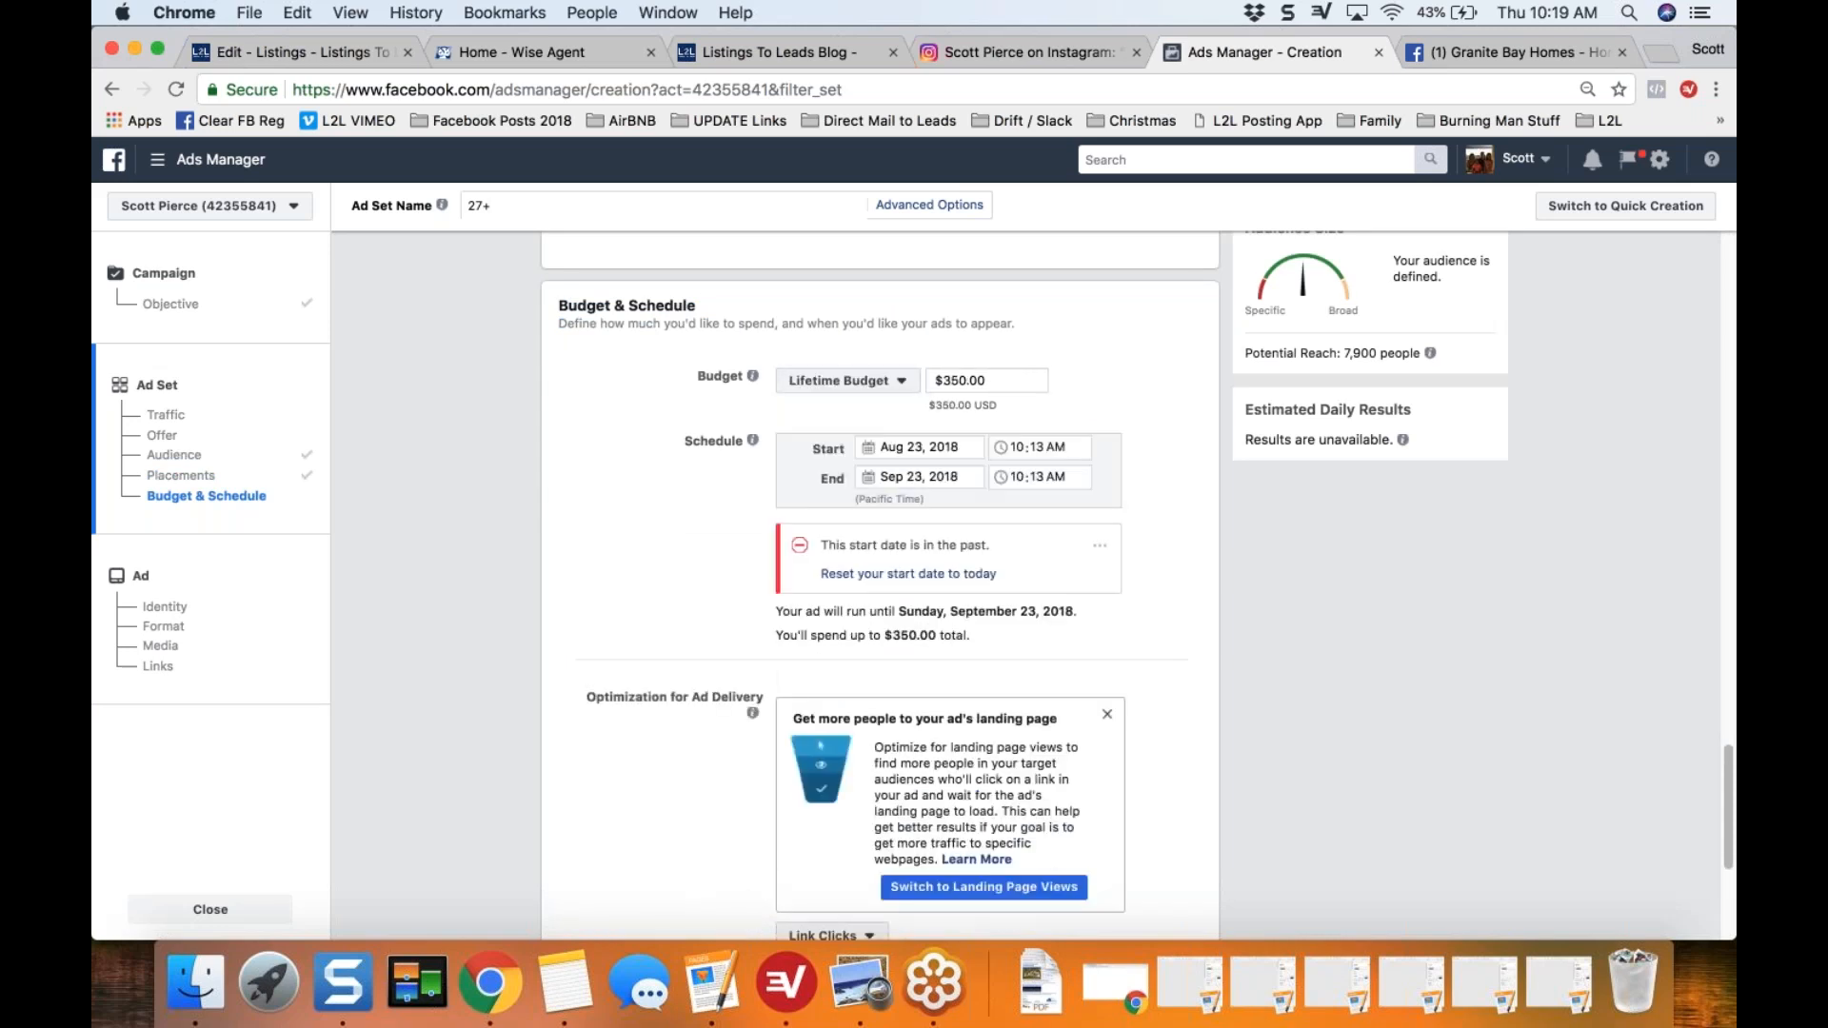
Step: Set the ad schedule's end date to Aug 30, 2018
{"action": "left_click", "coordinate": [867, 479]}
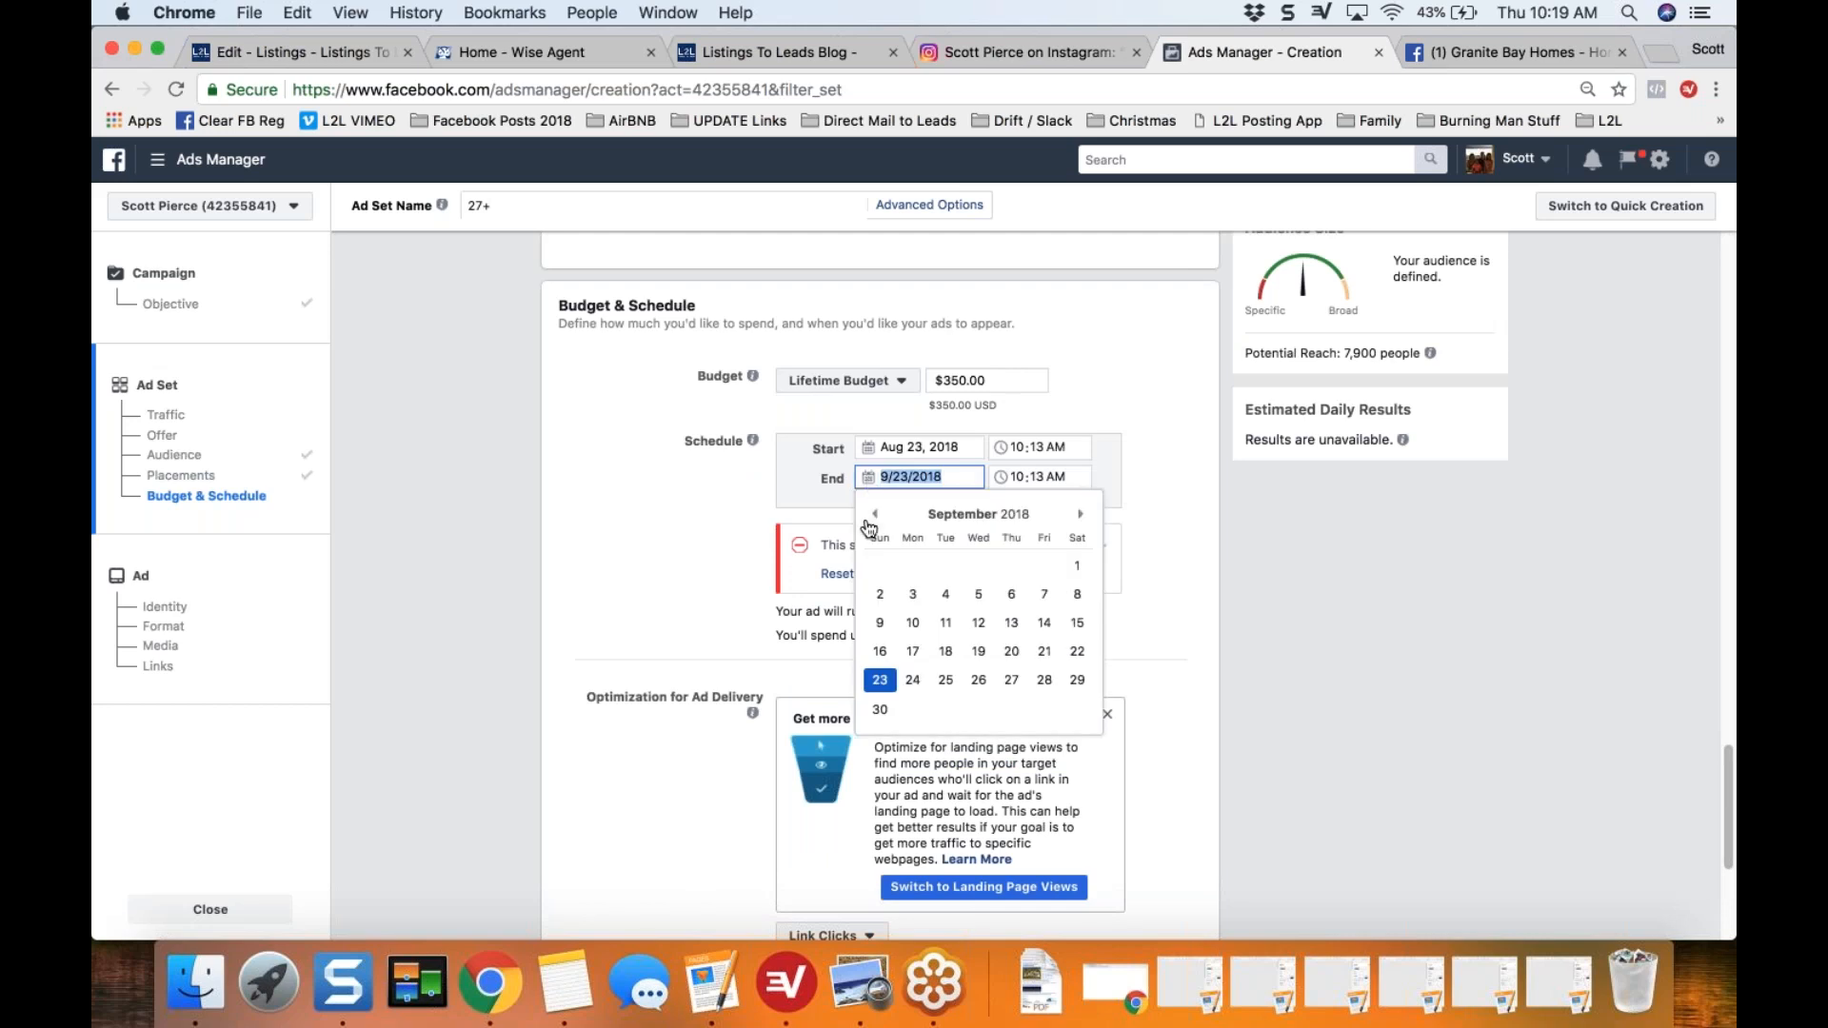
{"action": "left_click", "coordinate": [873, 516]}
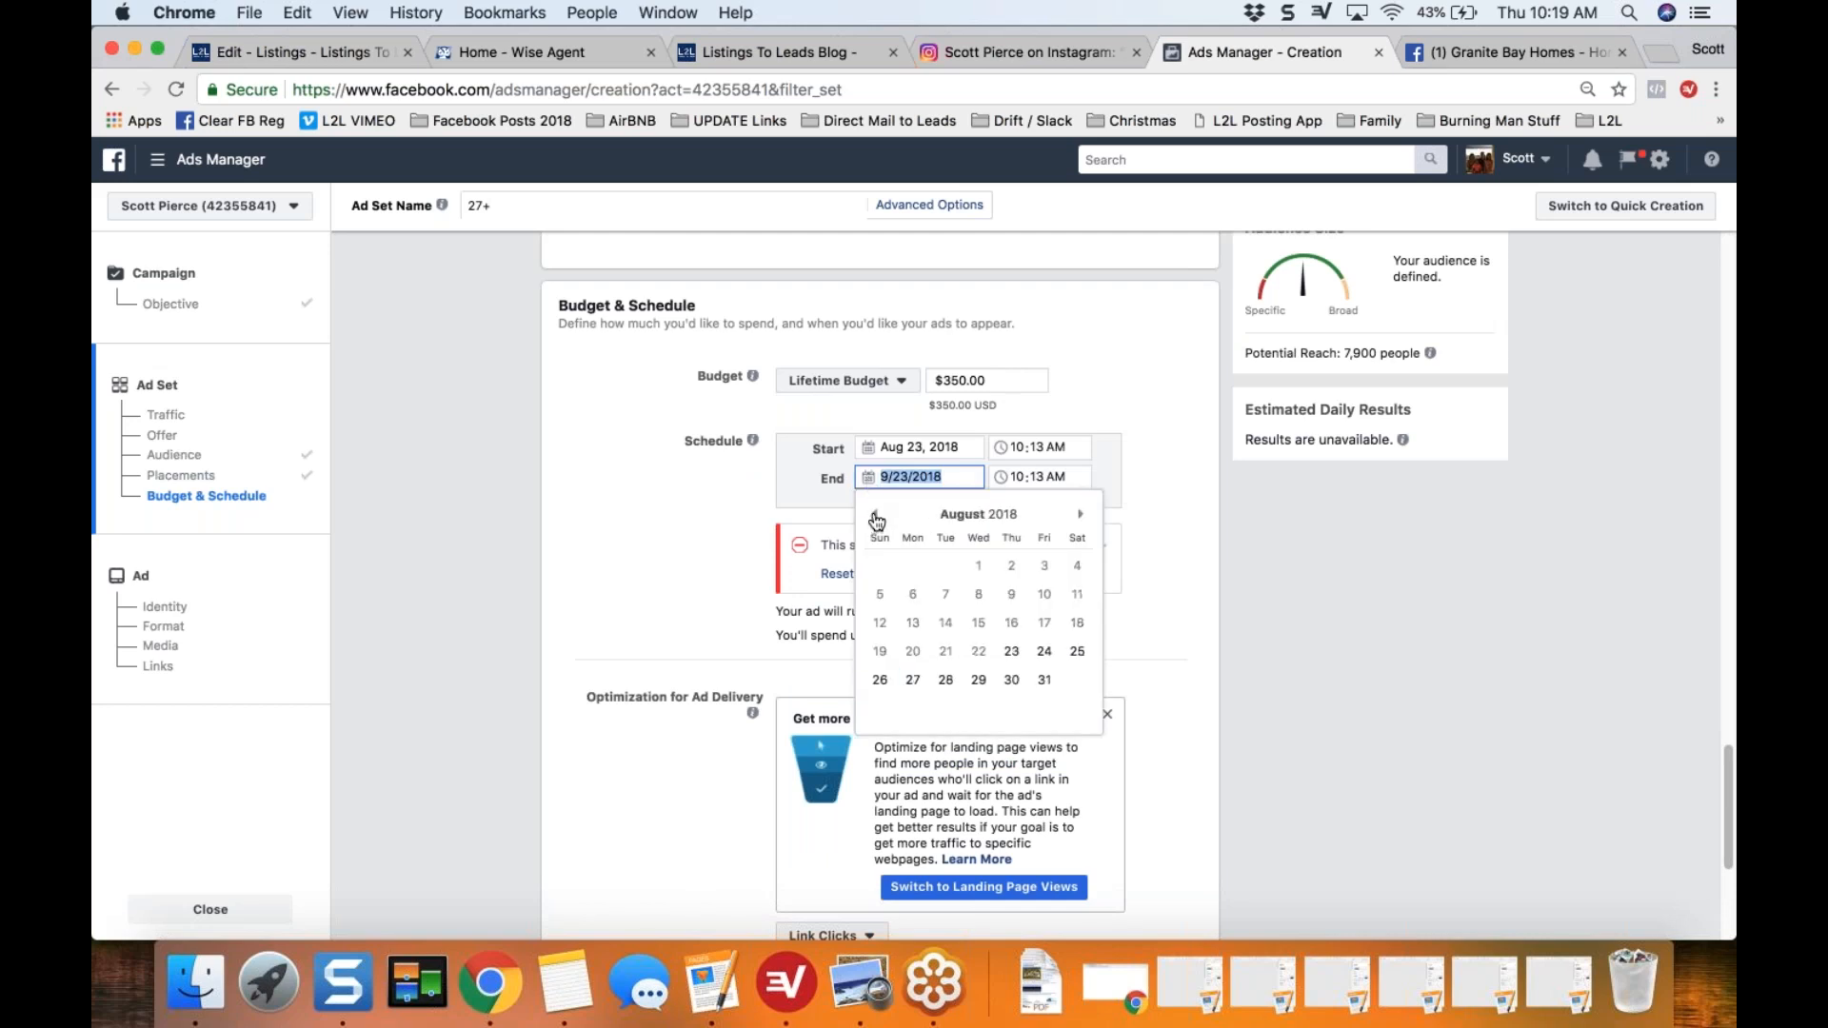
{"action": "left_click", "coordinate": [1011, 679]}
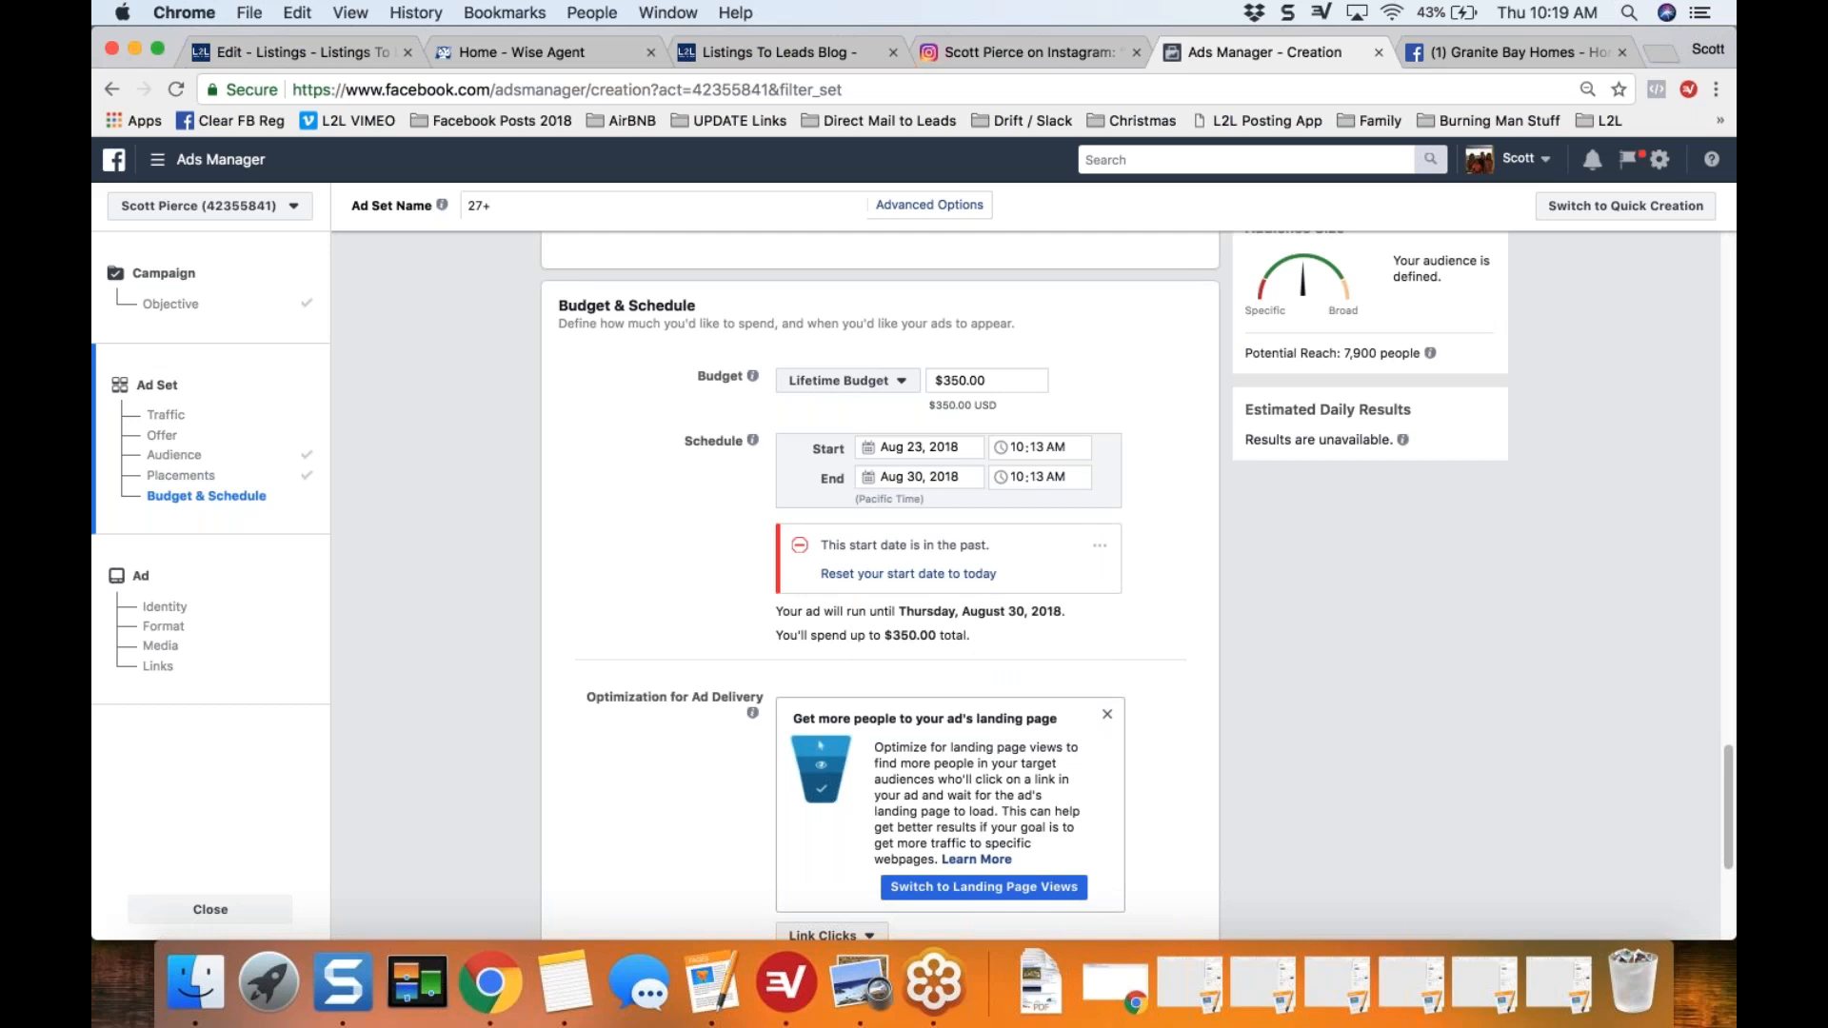
Step: Set the lifetime budget amount to $50
{"action": "left_click", "coordinate": [1008, 380]}
{"action": "key", "text": "super+a"}
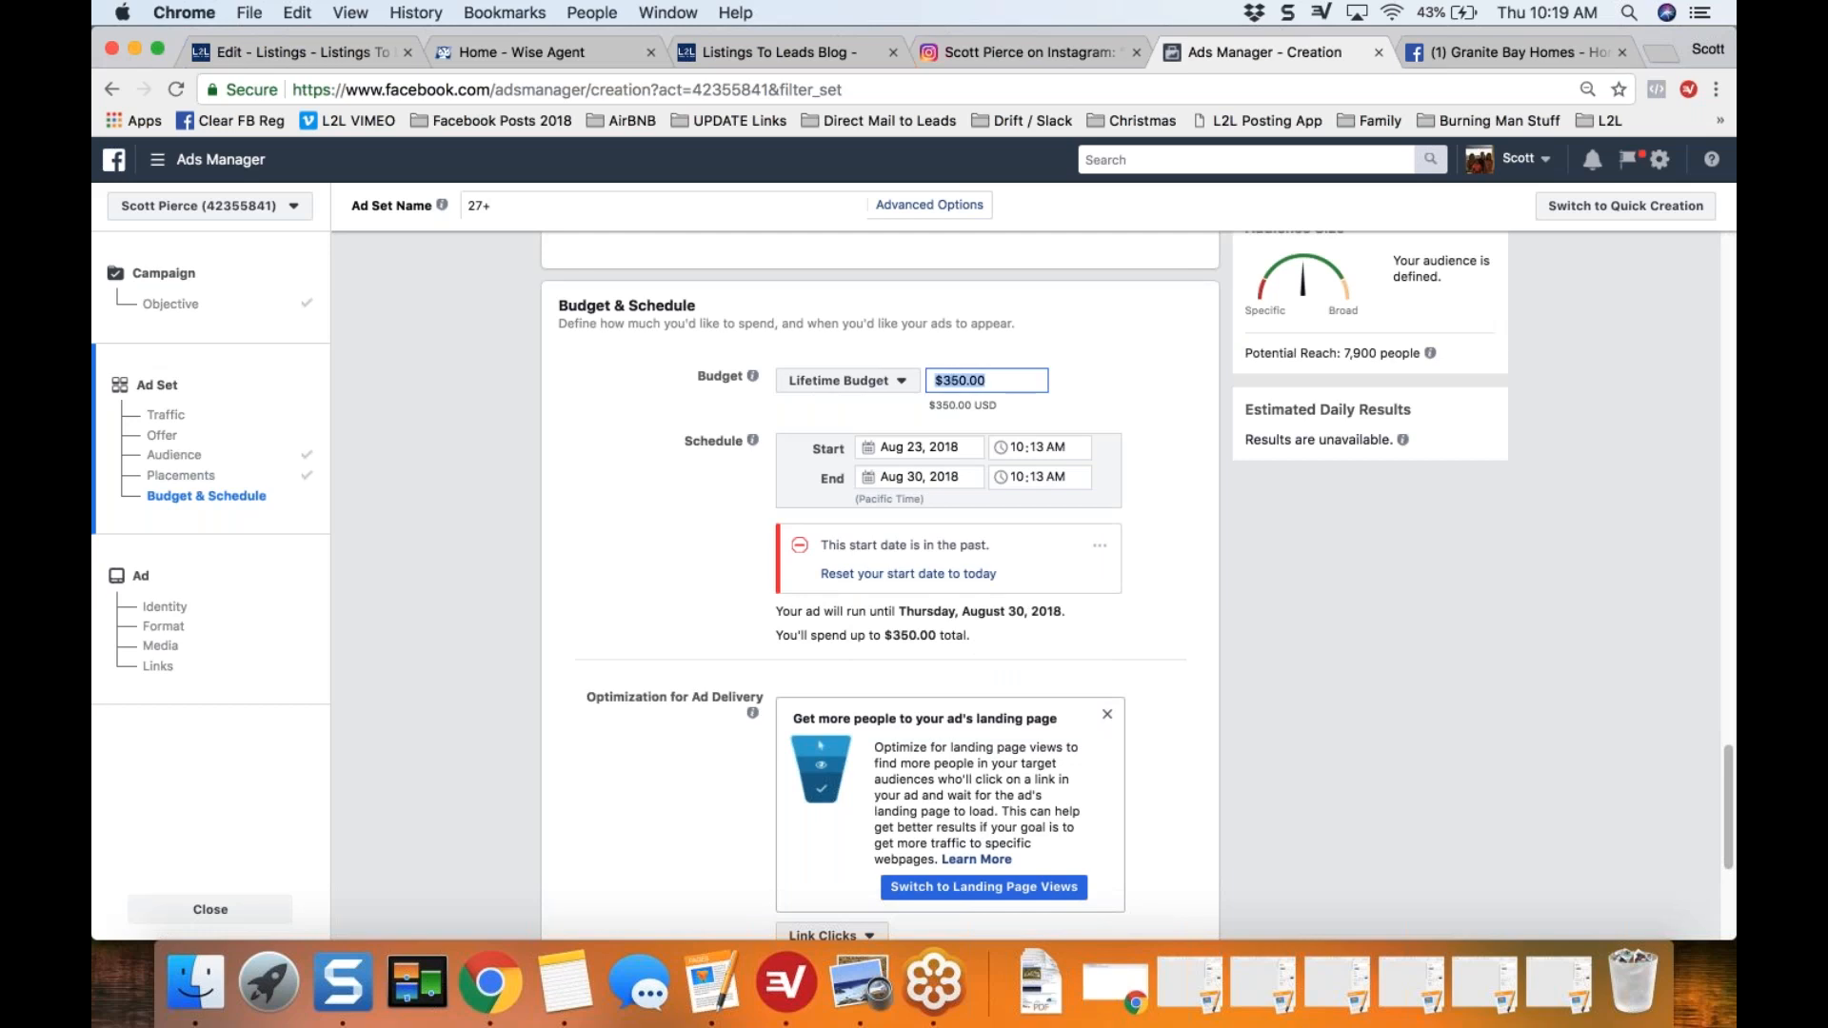
{"action": "type", "text": "50"}
{"action": "left_click", "coordinate": [578, 616]}
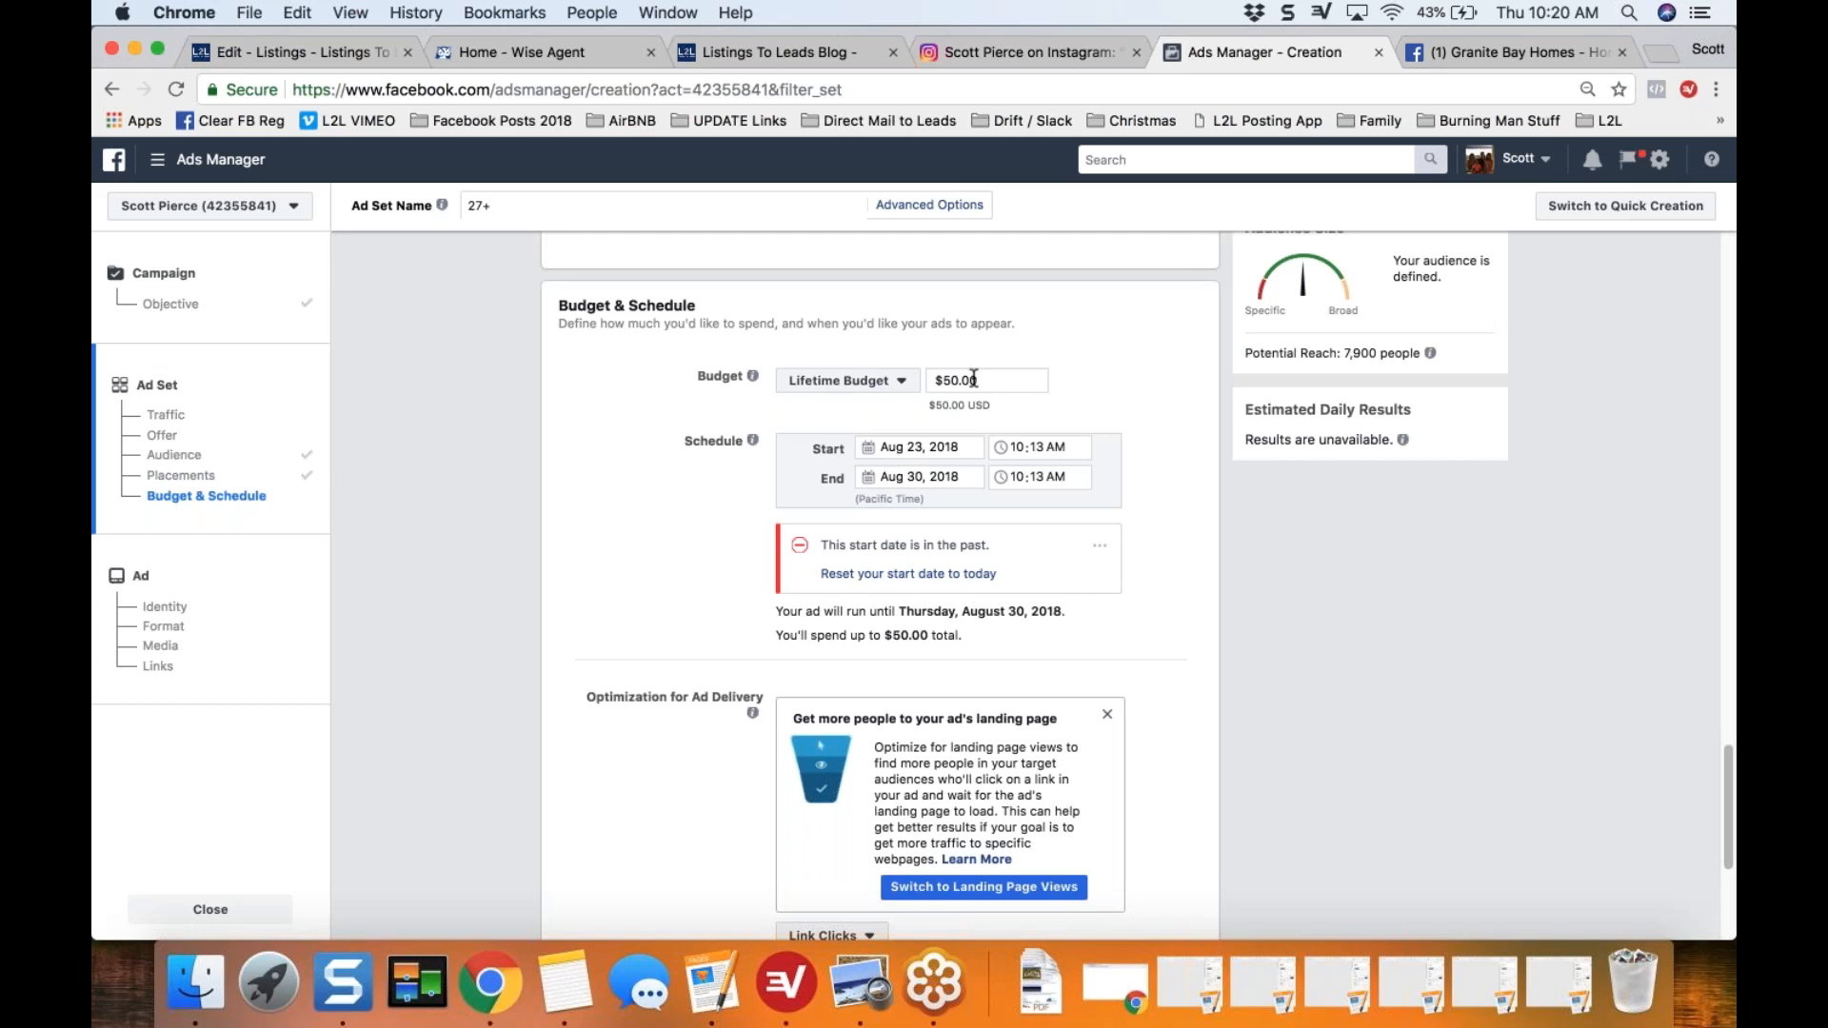
Step: Reset the ad schedule's start date to today
{"action": "scroll", "coordinate": [692, 563], "scroll_direction": "down", "scroll_amount": 1}
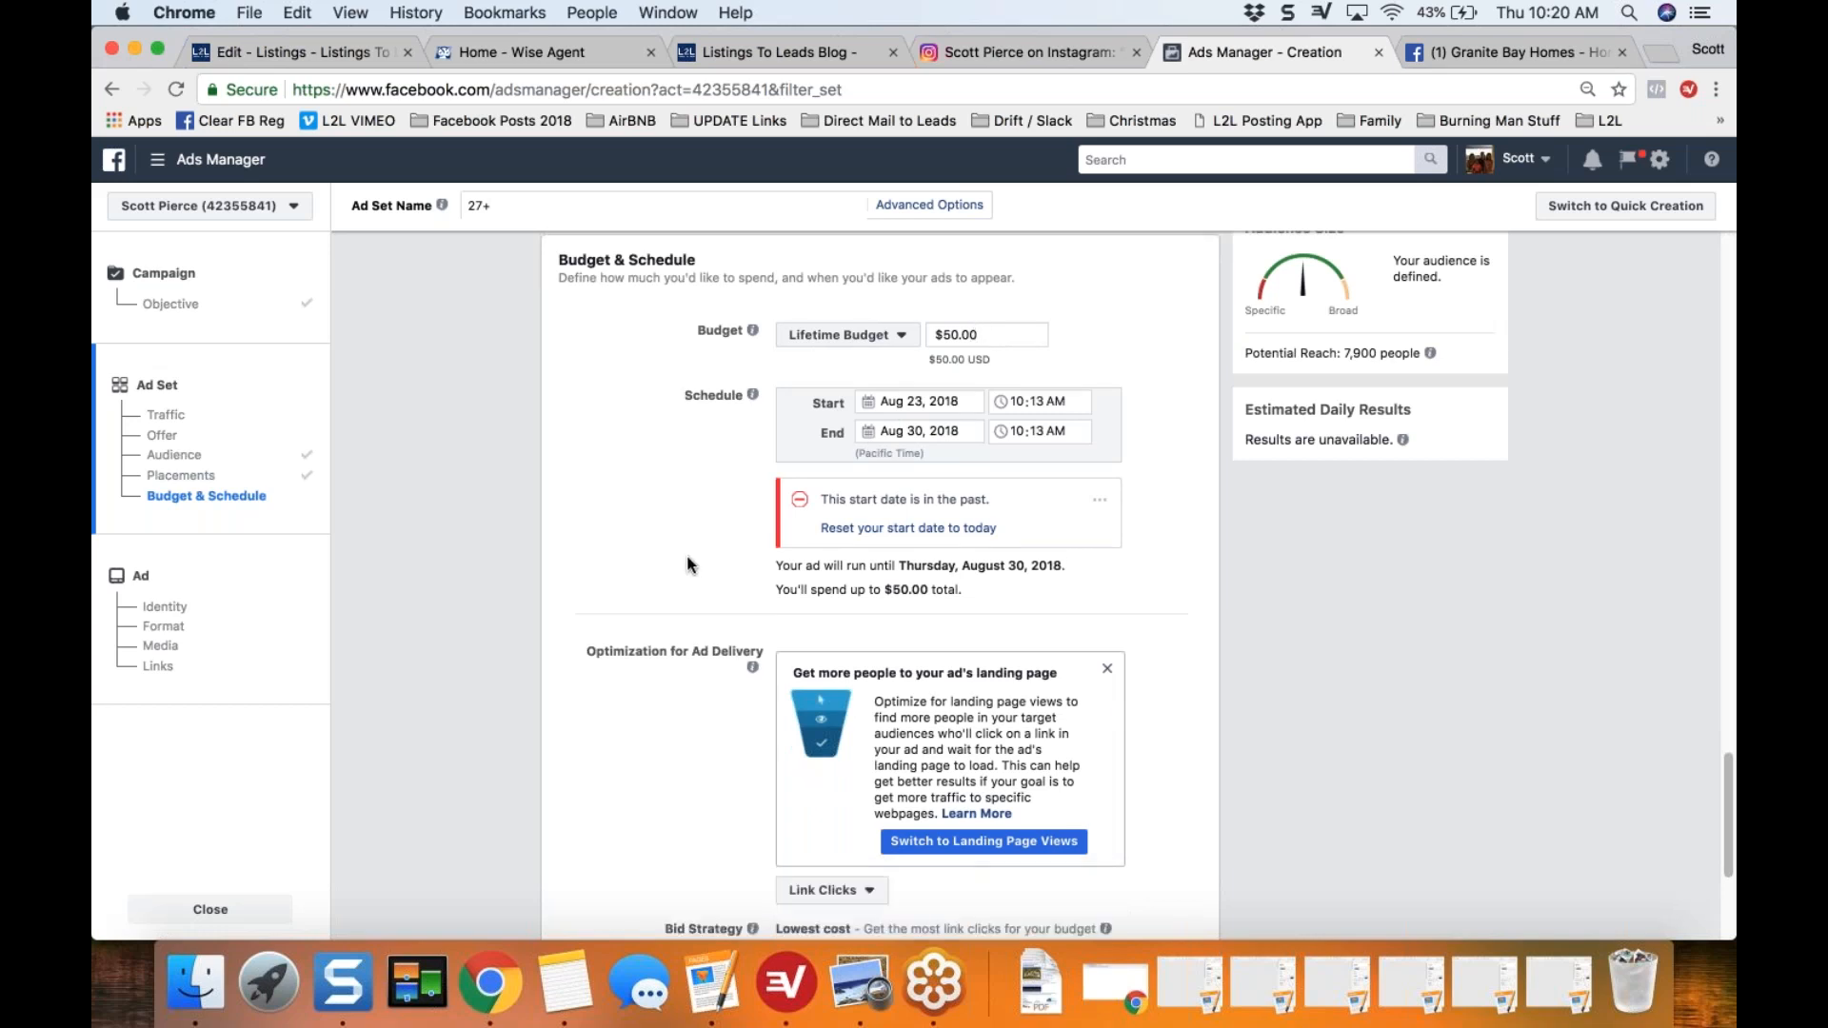
{"action": "scroll", "coordinate": [691, 563], "scroll_direction": "down", "scroll_amount": 1}
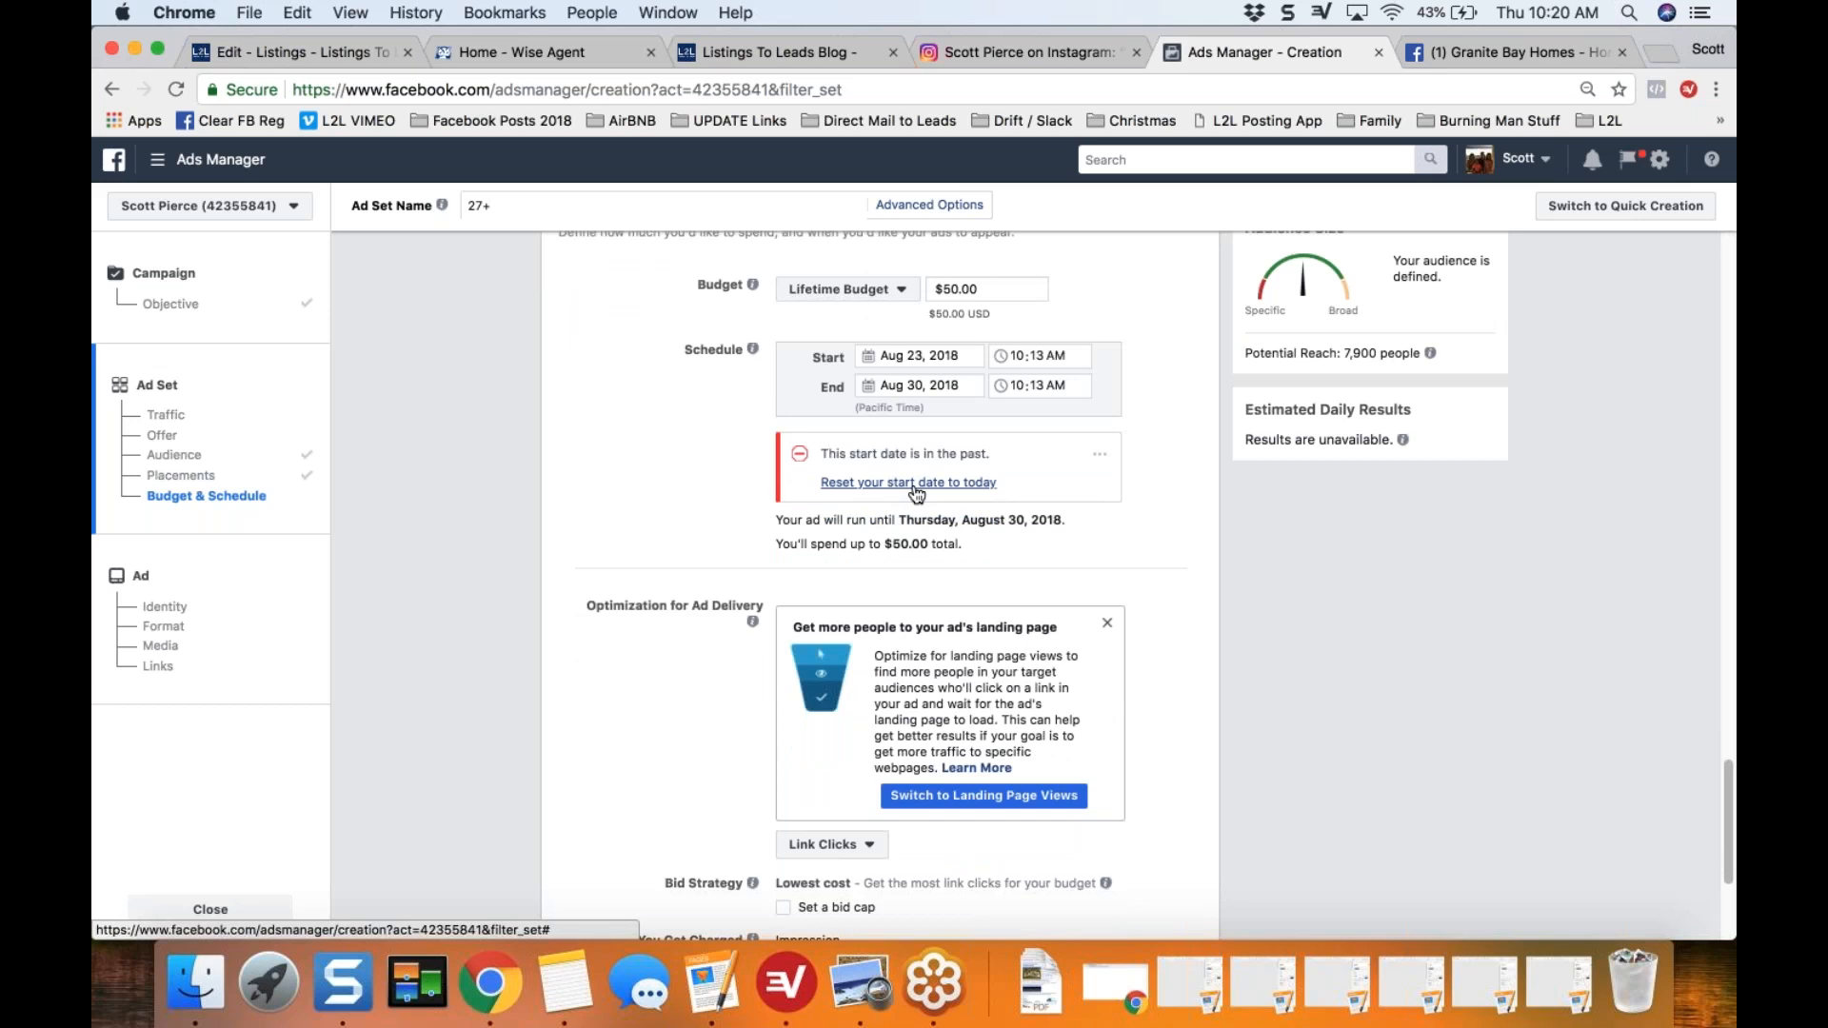
{"action": "left_click", "coordinate": [914, 485]}
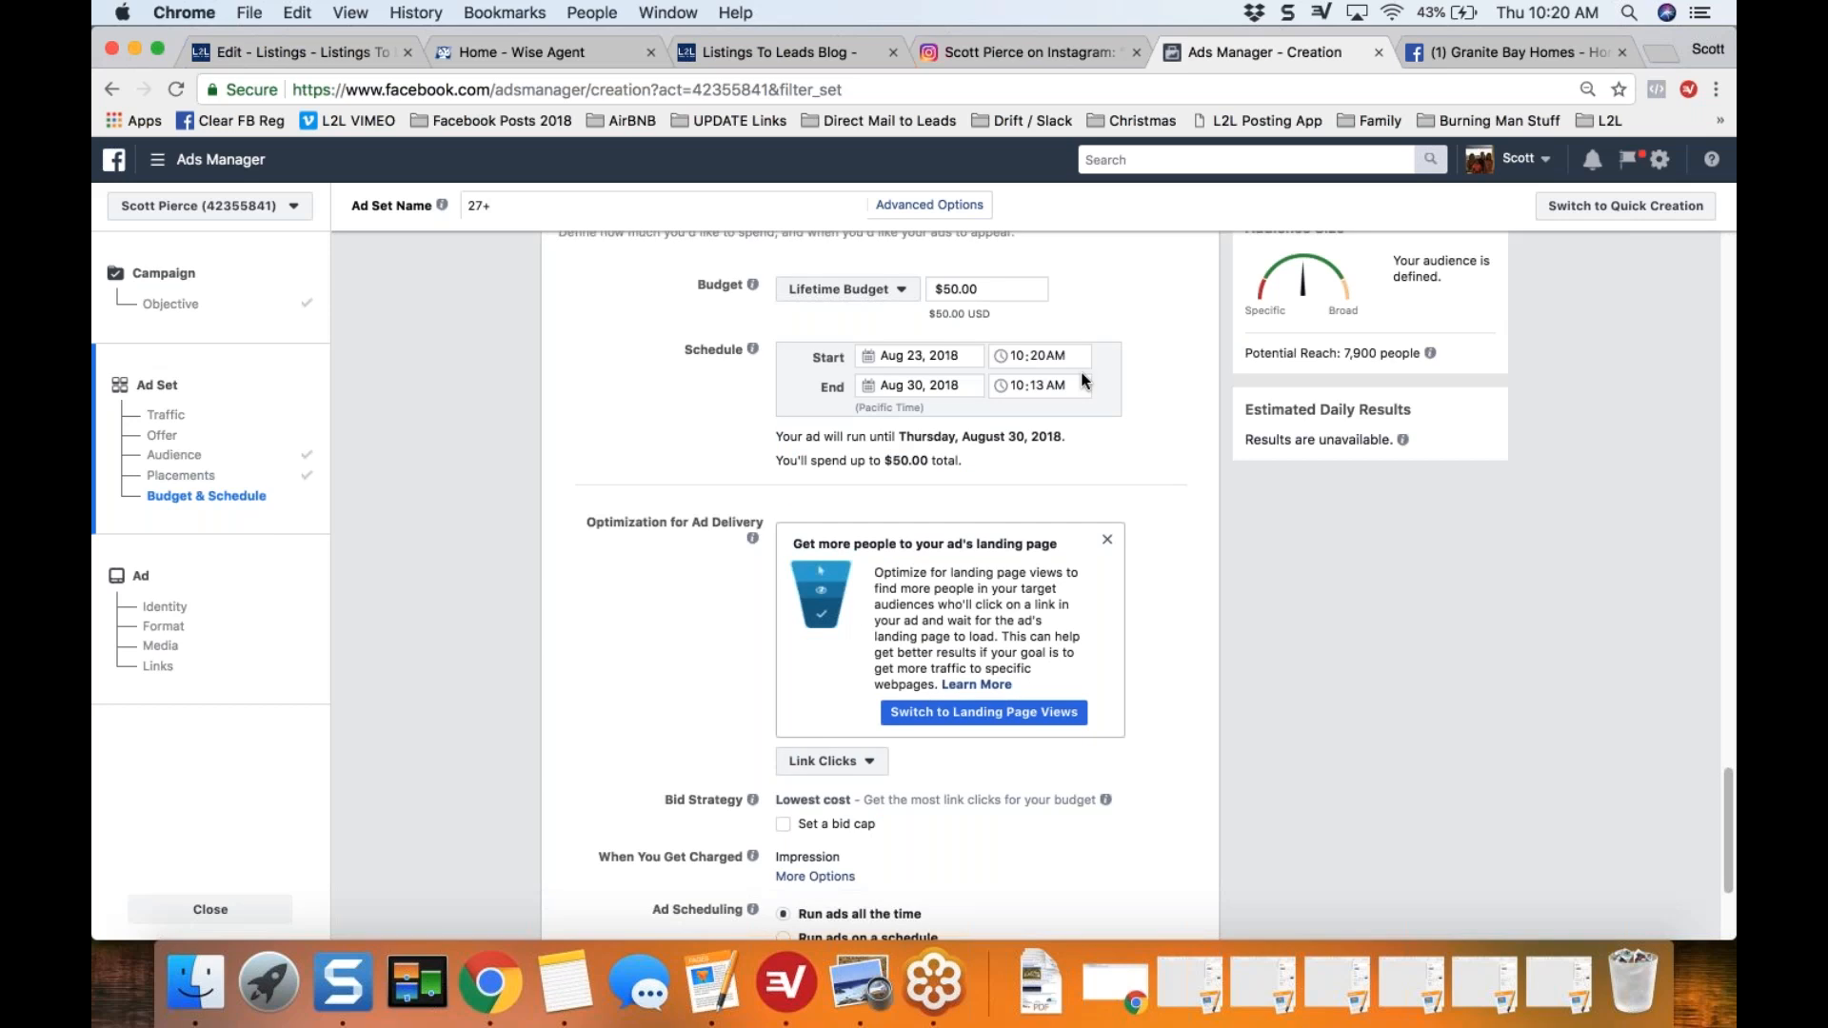
Step: Keep the remaining delivery settings and continue from the ad set to the ad setup
{"action": "scroll", "coordinate": [581, 744], "scroll_direction": "down", "scroll_amount": 1}
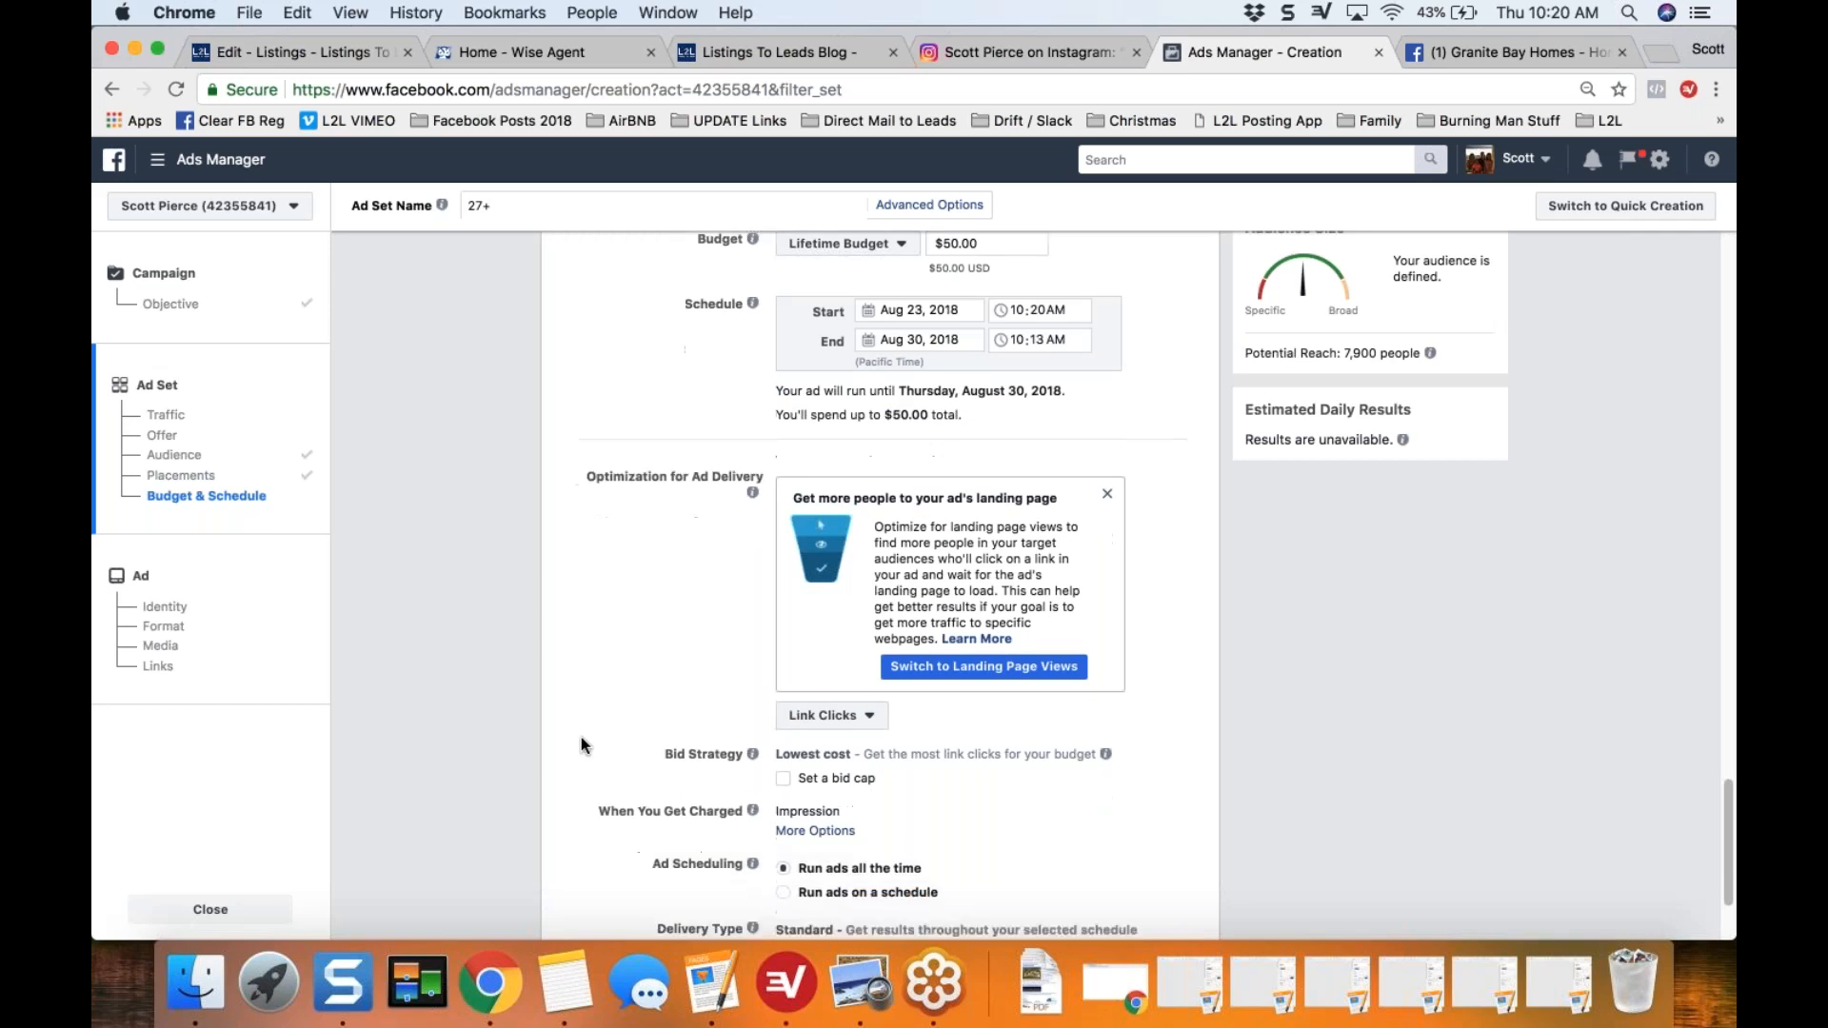
{"action": "scroll", "coordinate": [581, 743], "scroll_direction": "down", "scroll_amount": 4}
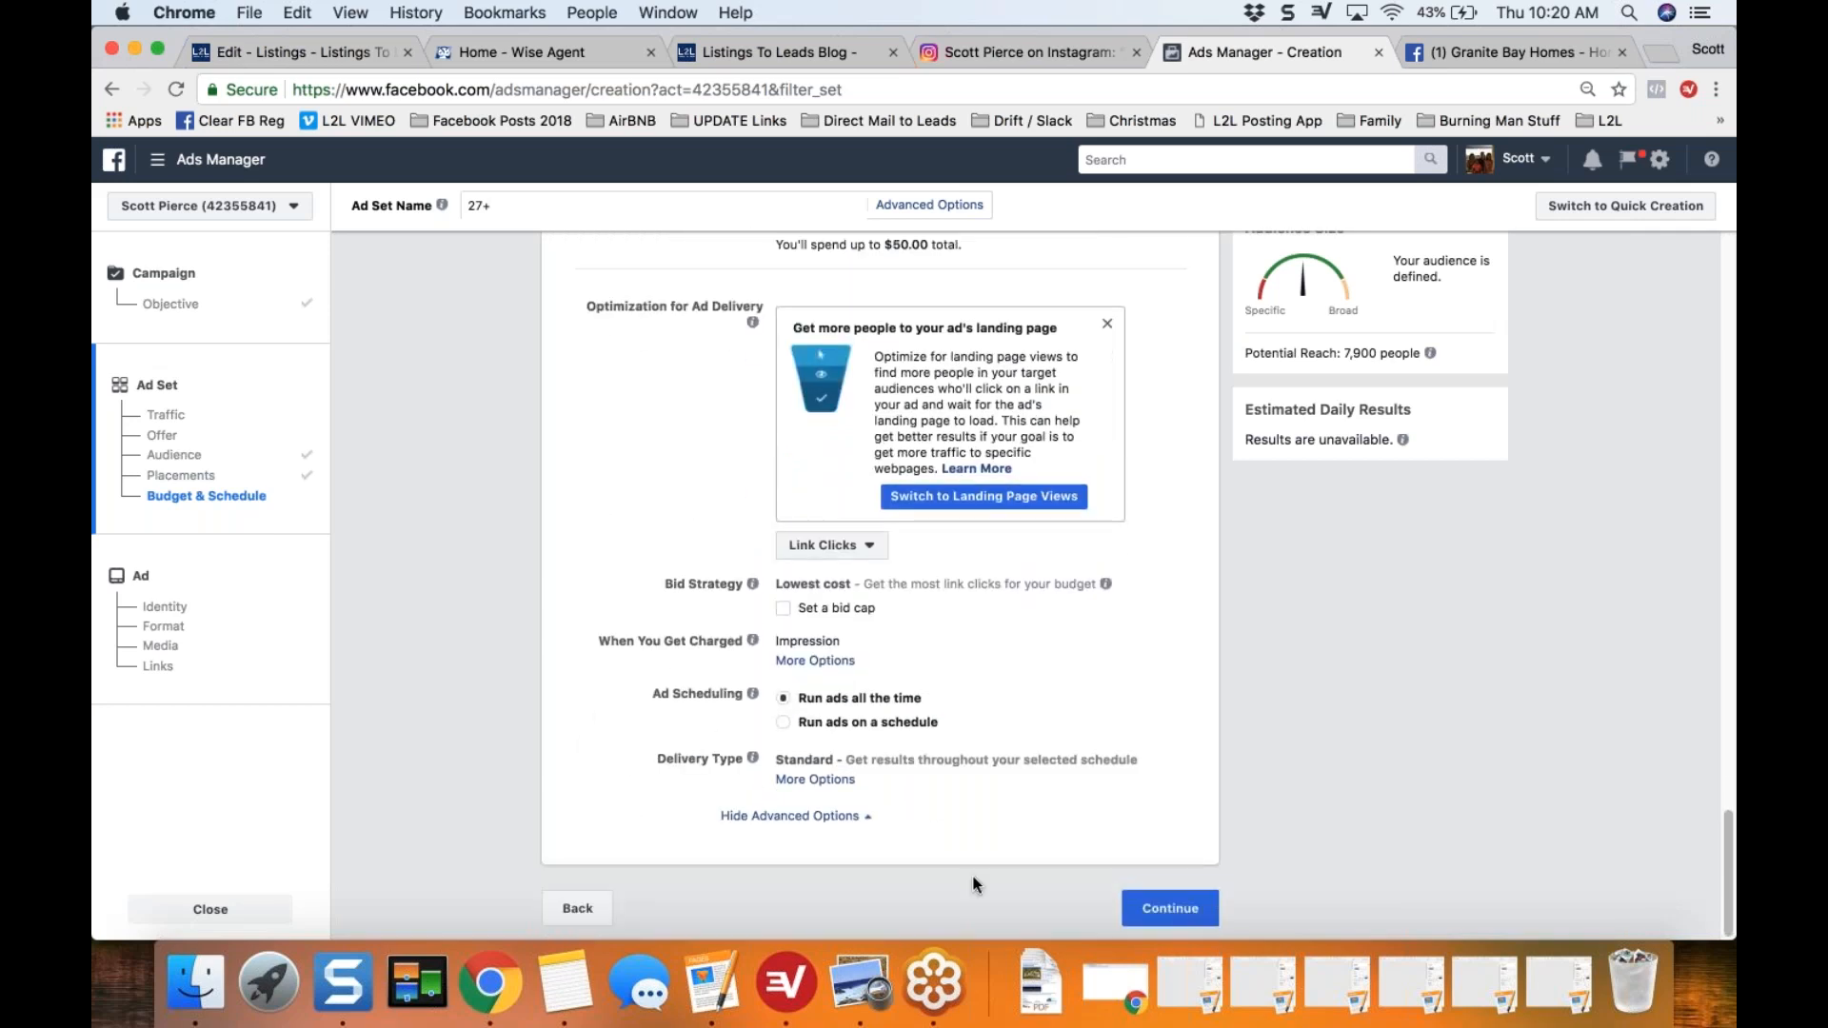
{"action": "left_click", "coordinate": [1170, 909]}
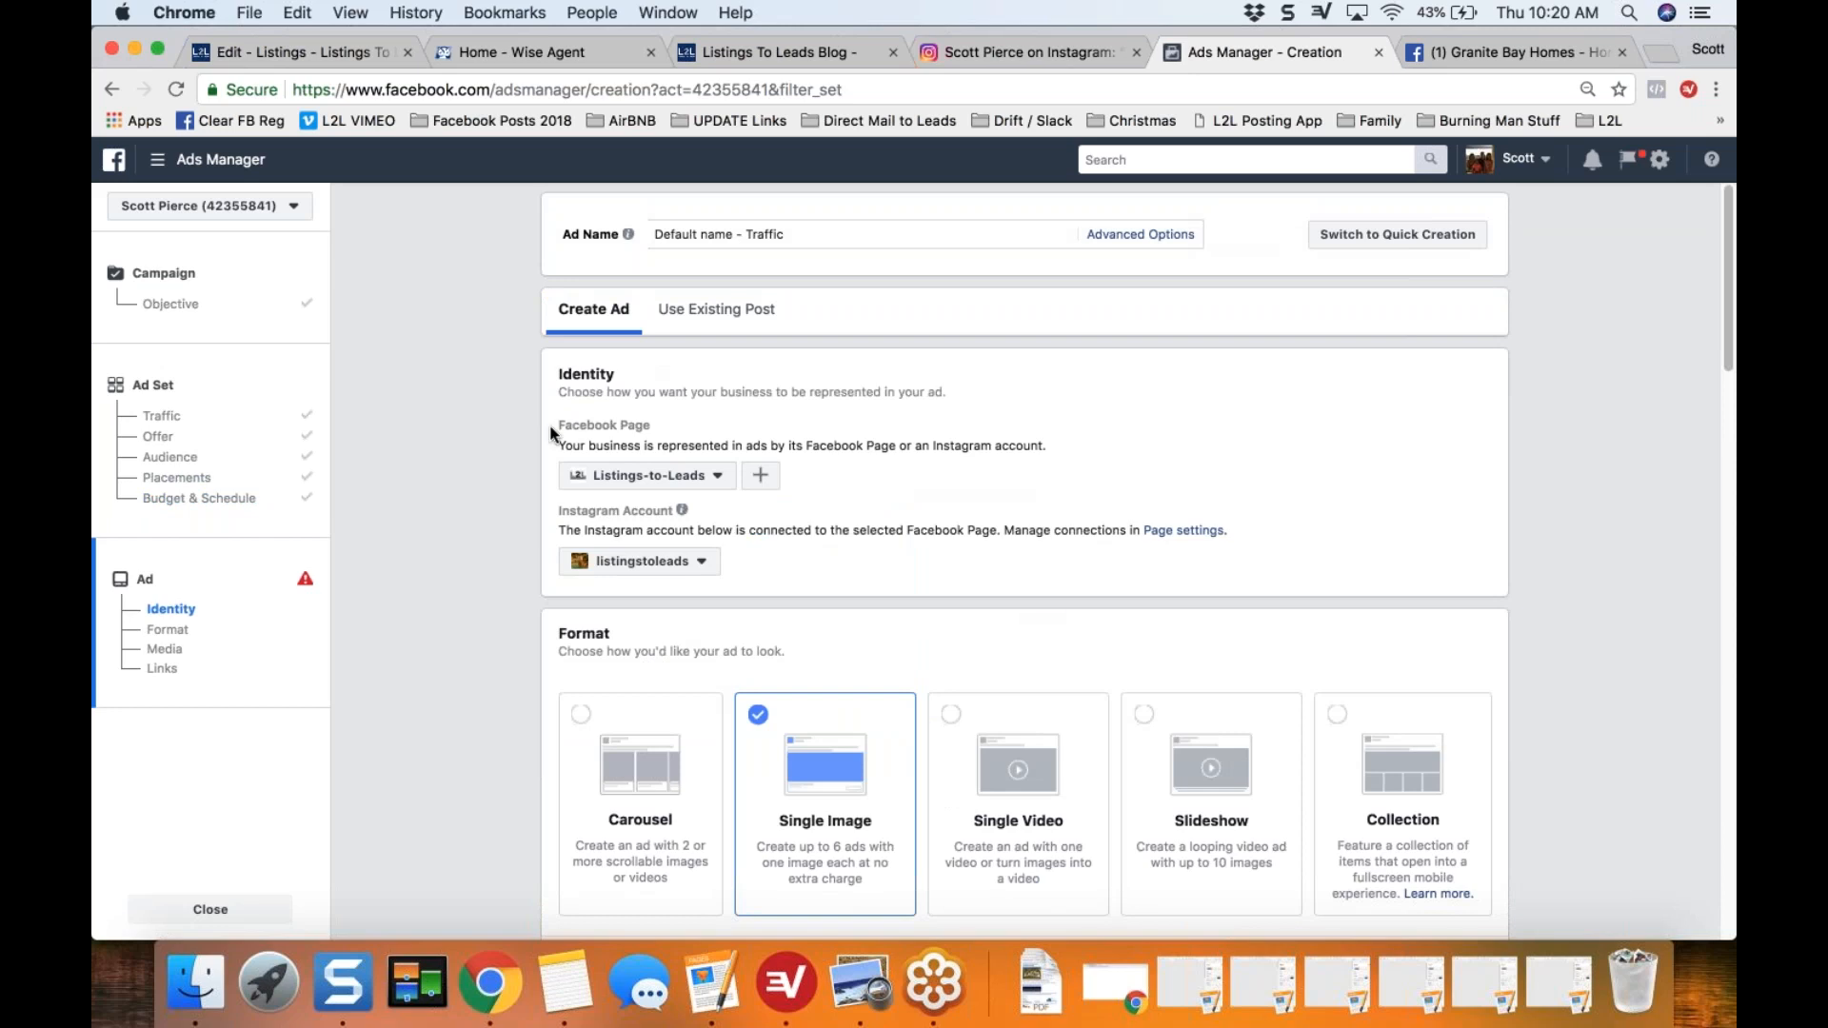
Step: View the Use Existing Post option for the ad and return to Create Ad
{"action": "double_click", "coordinate": [567, 375]}
{"action": "left_click", "coordinate": [729, 315]}
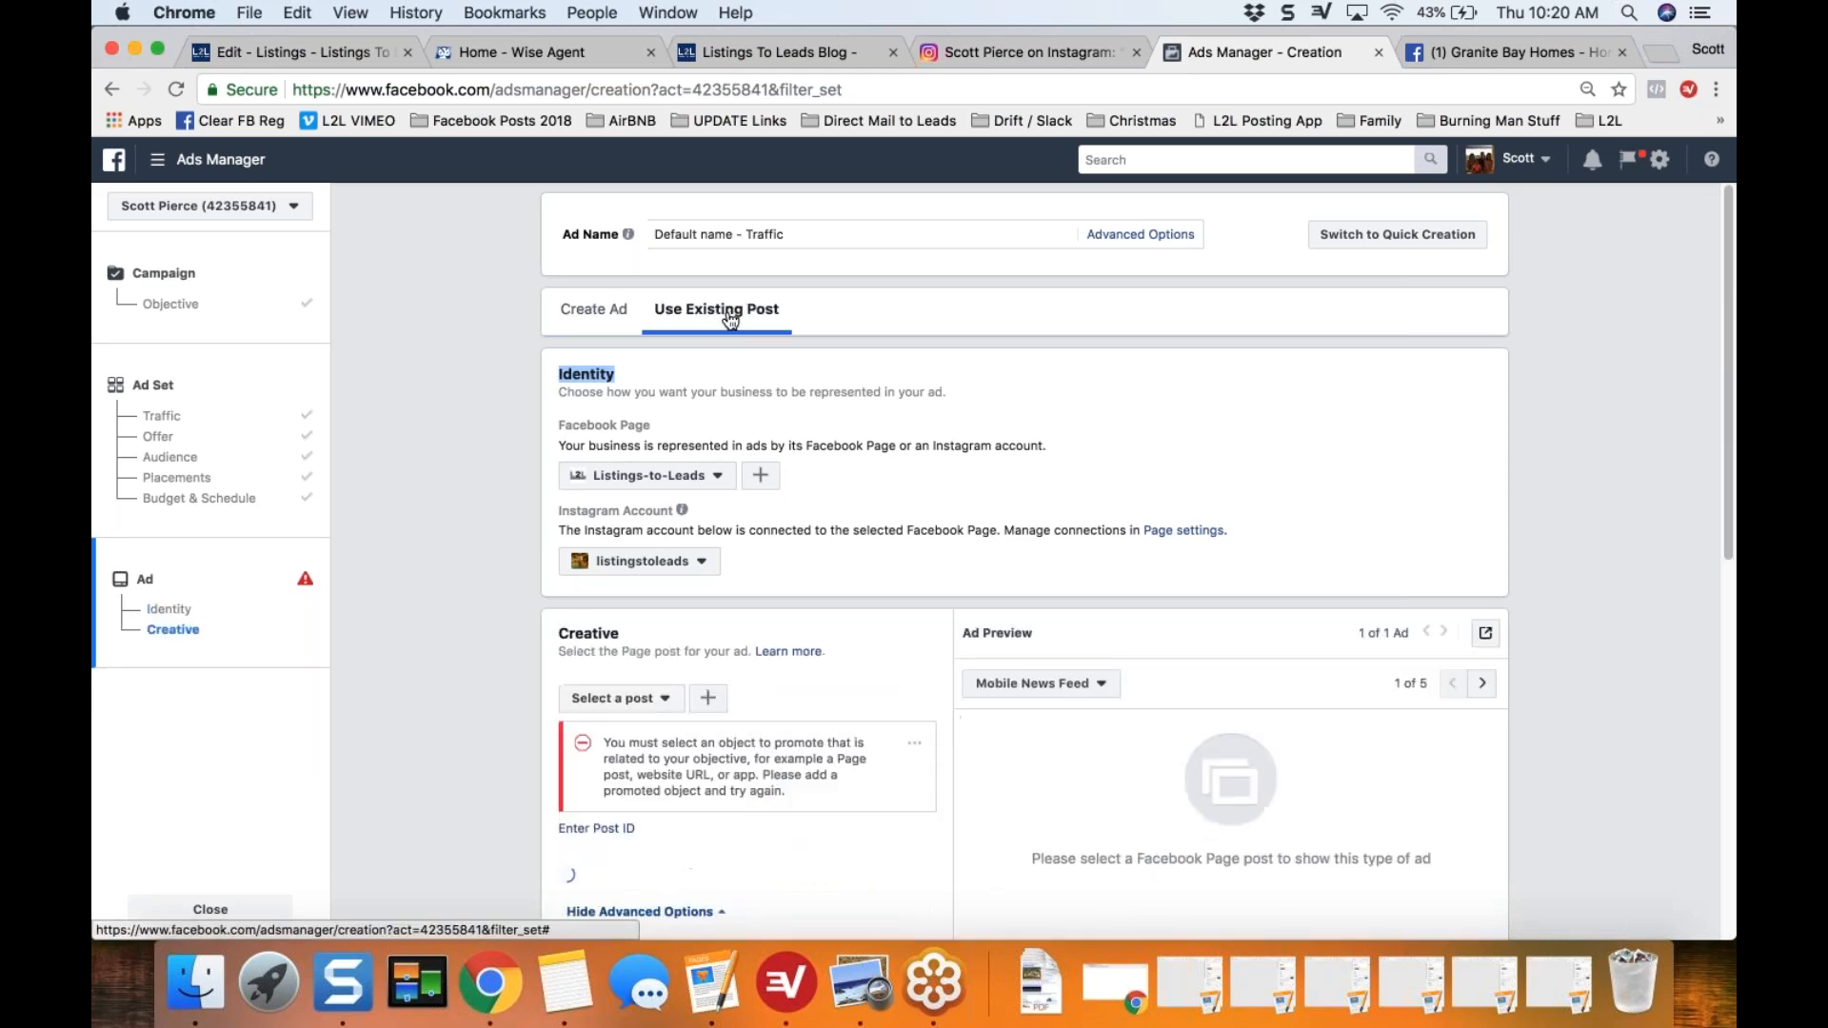
{"action": "left_click", "coordinate": [572, 316]}
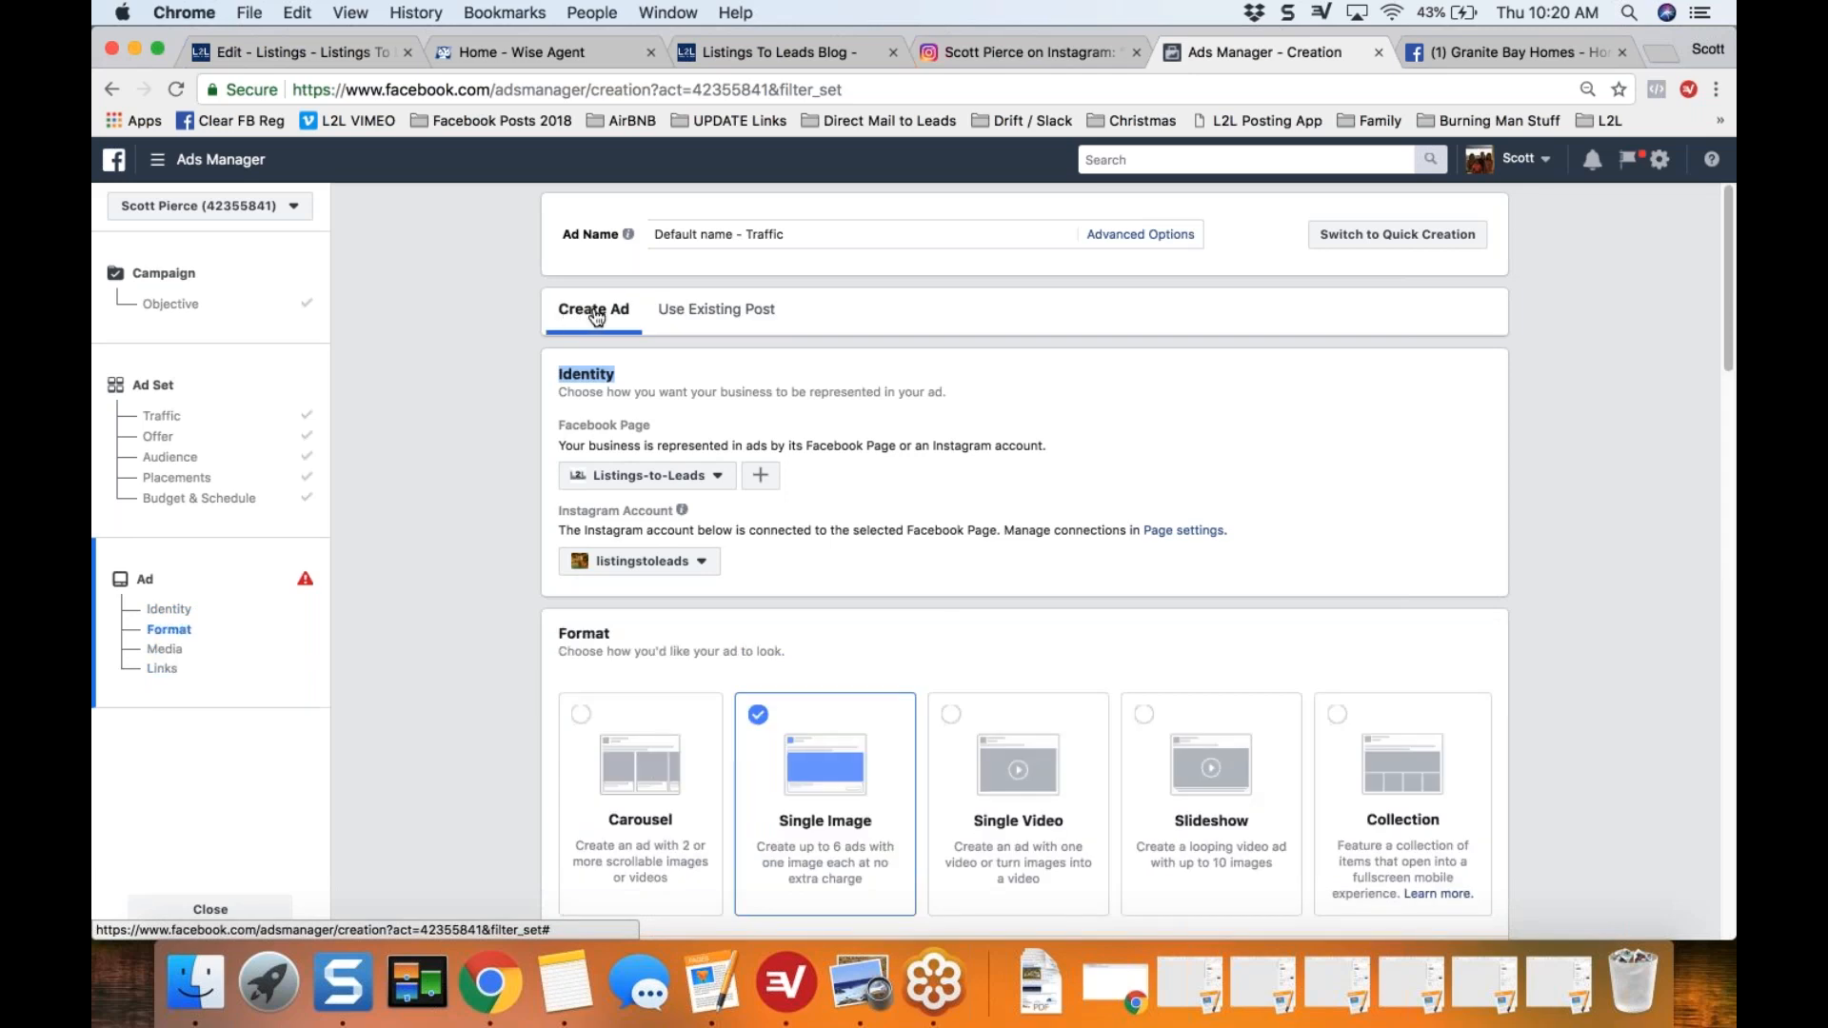
Step: Switch the ad to Use Existing Post and set Granite Bay Homes as the Facebook Page representing it
{"action": "left_click", "coordinate": [730, 313]}
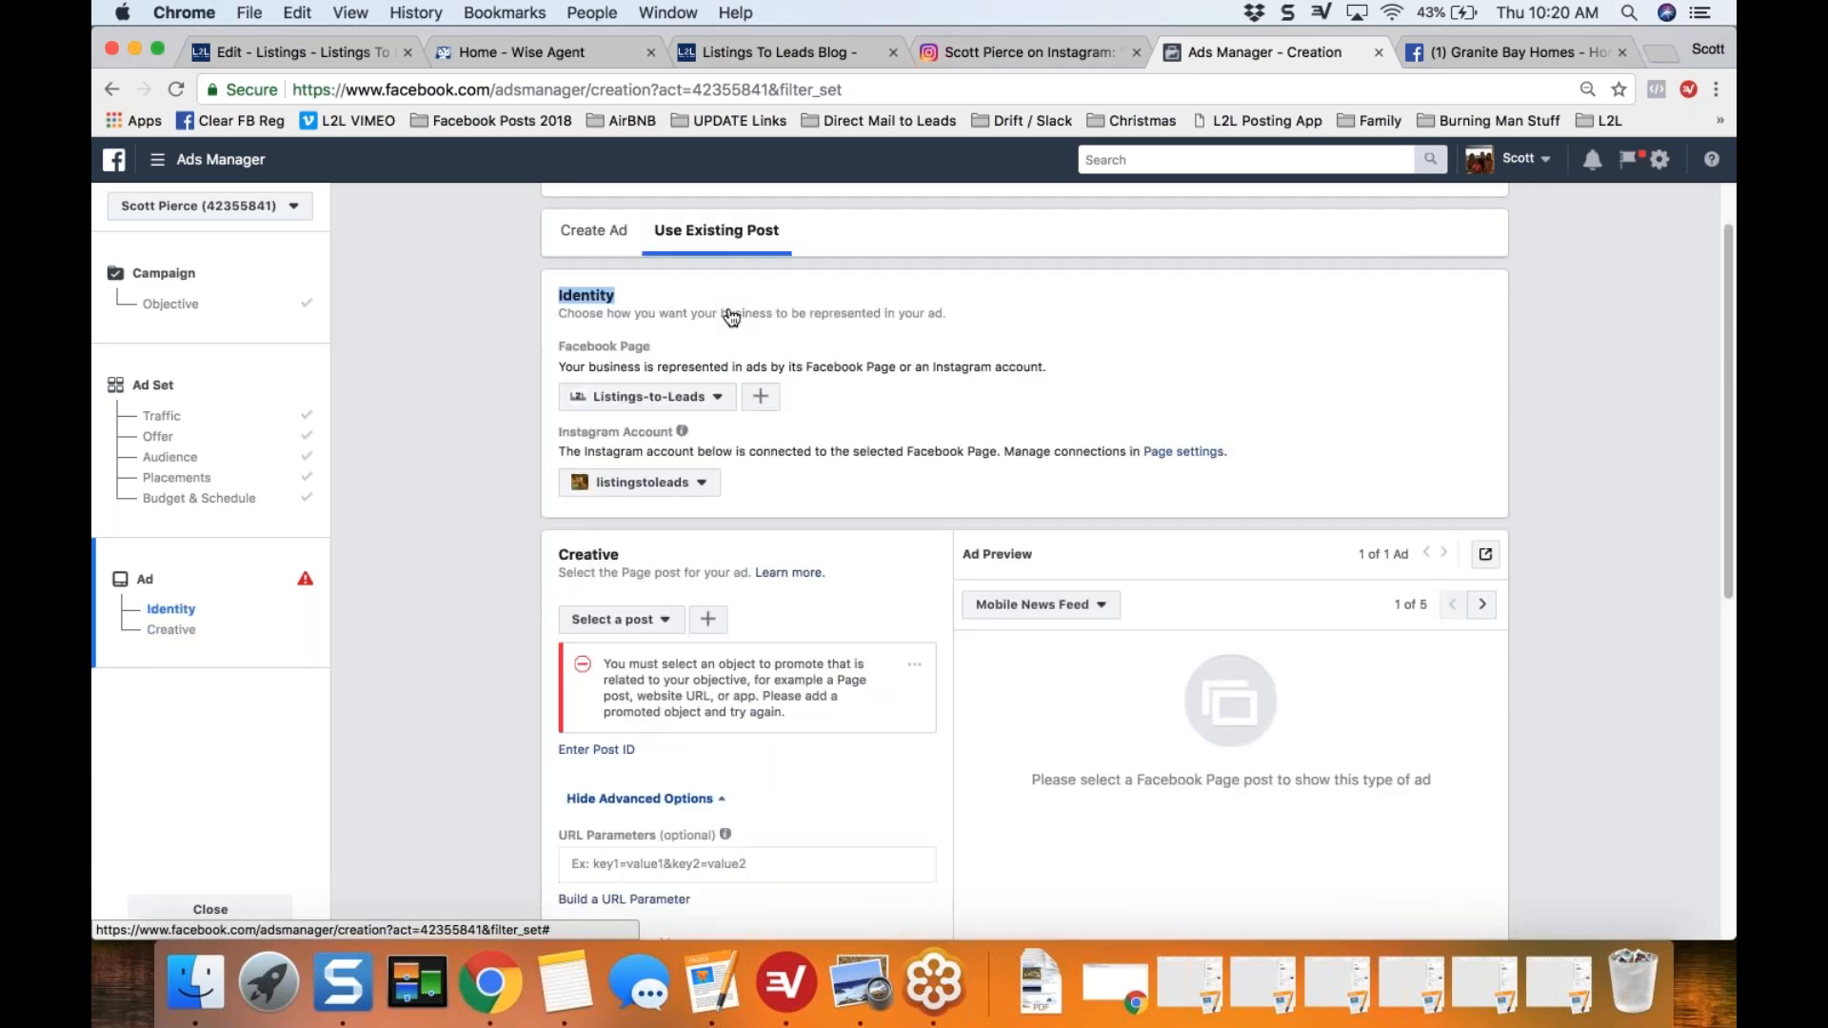
{"action": "left_click", "coordinate": [718, 370]}
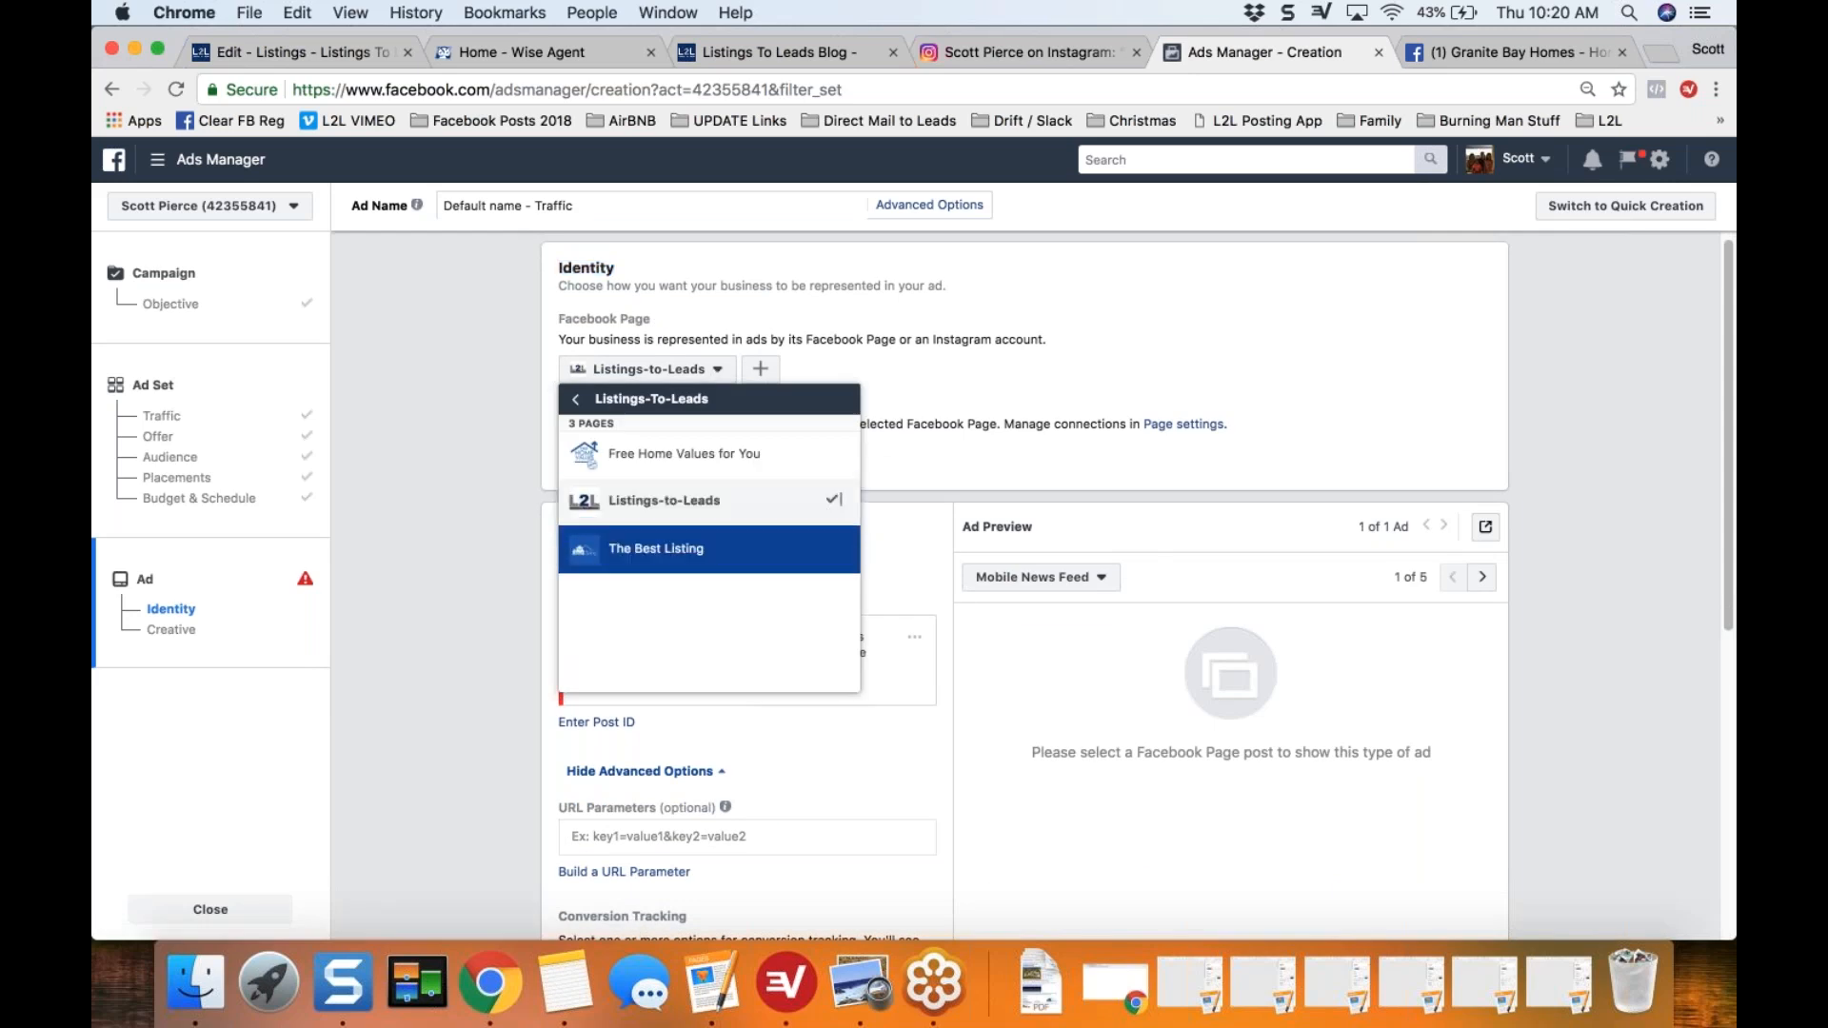
{"action": "left_click", "coordinate": [686, 551]}
{"action": "left_click", "coordinate": [707, 374]}
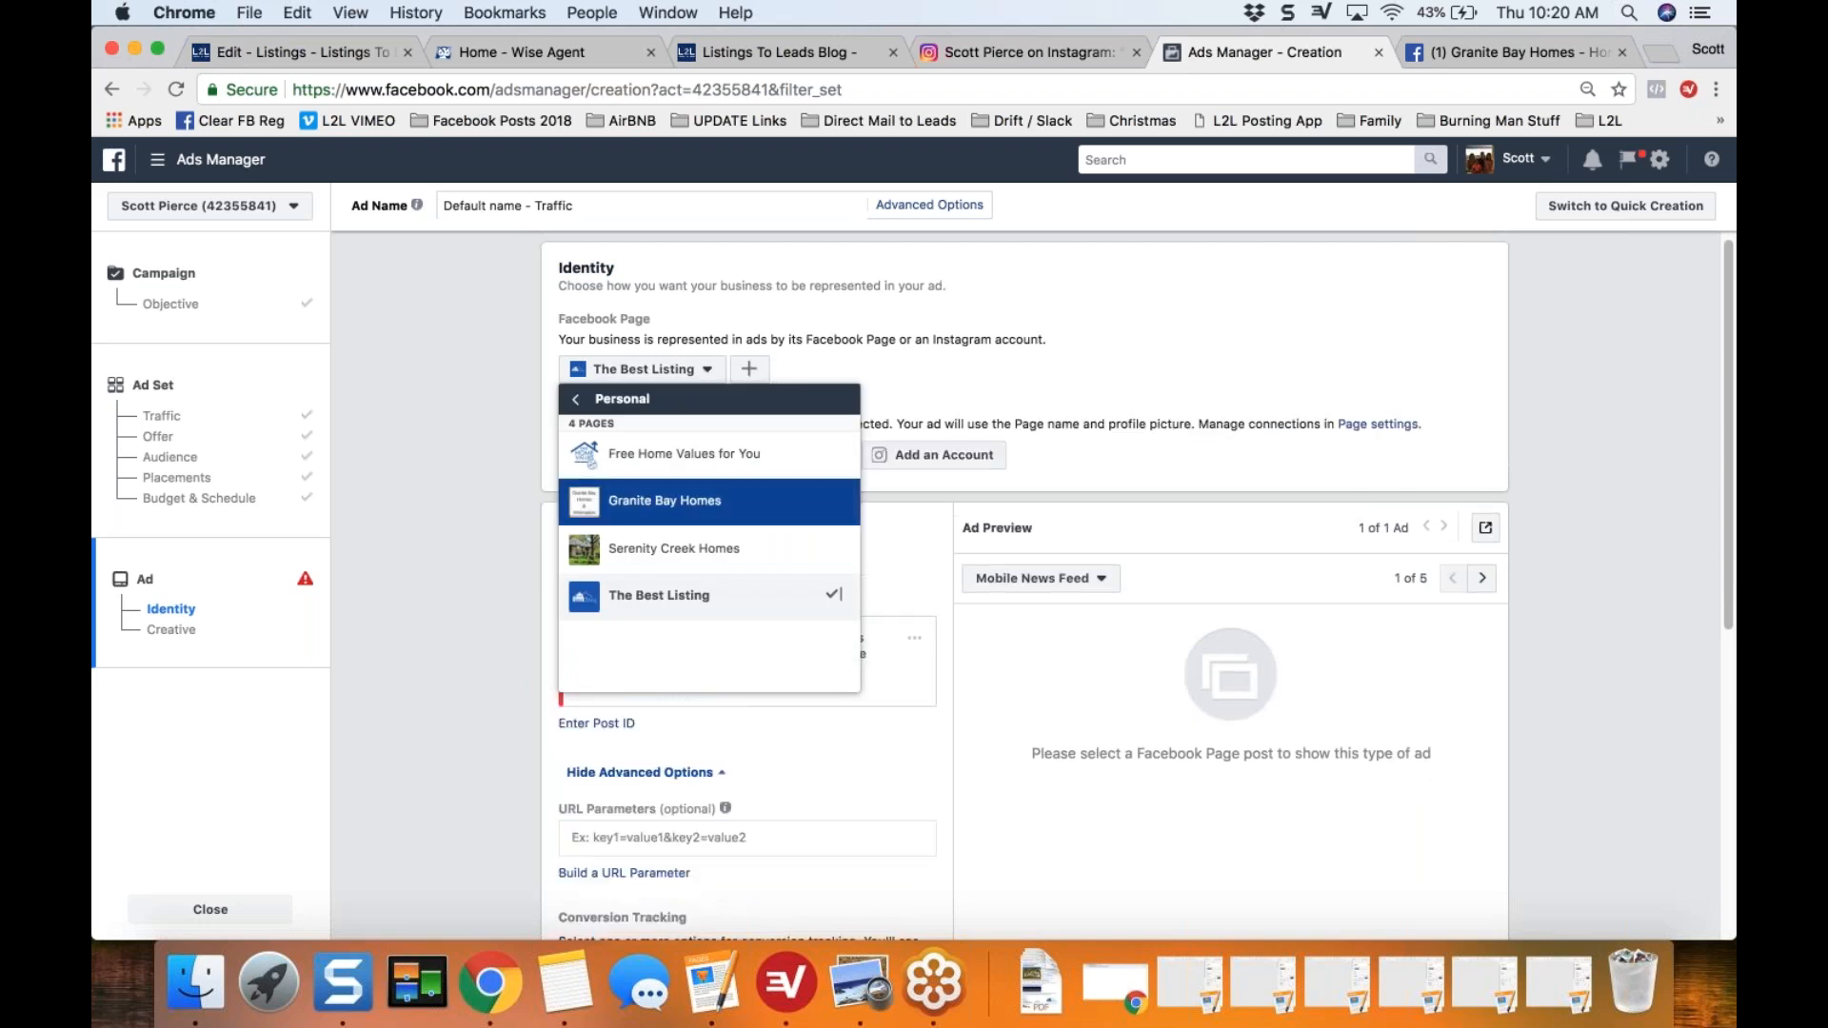
{"action": "left_click", "coordinate": [725, 507]}
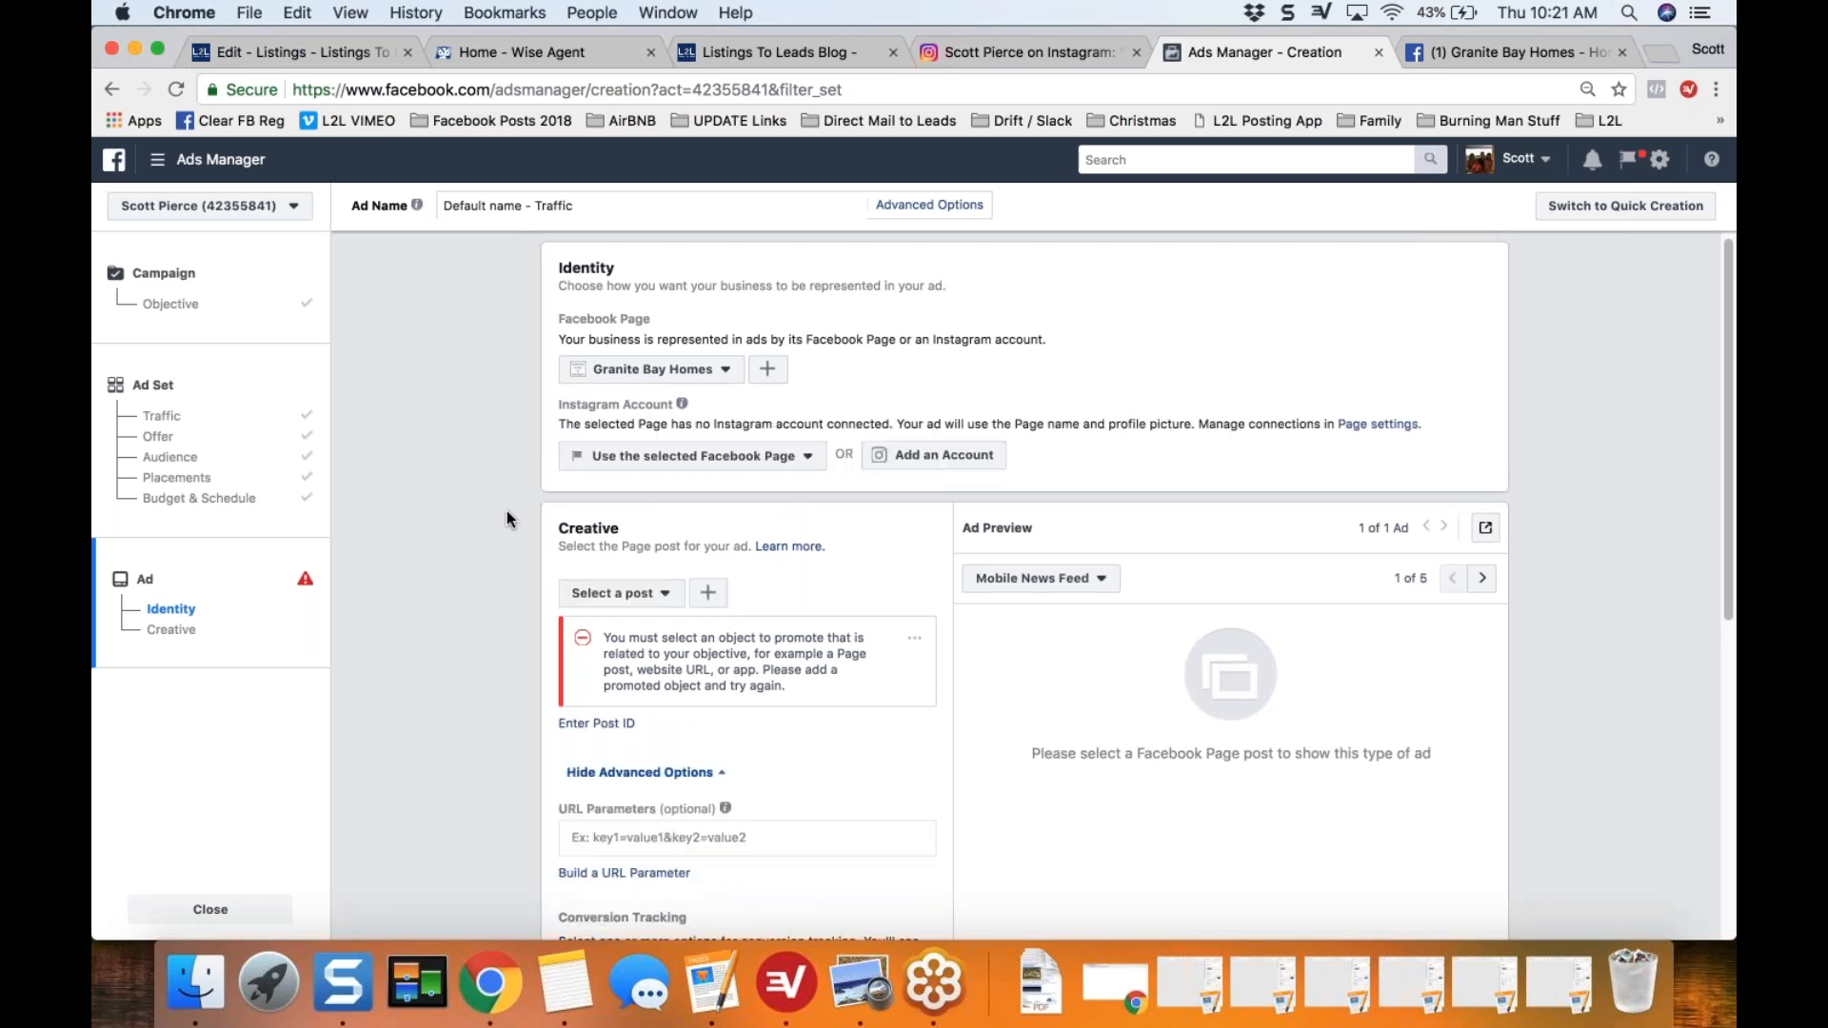
Step: Select the "ATTN Granite Bay Homeowners!!" pending-home post as the ad creative
{"action": "scroll", "coordinate": [507, 510], "scroll_direction": "down", "scroll_amount": 1}
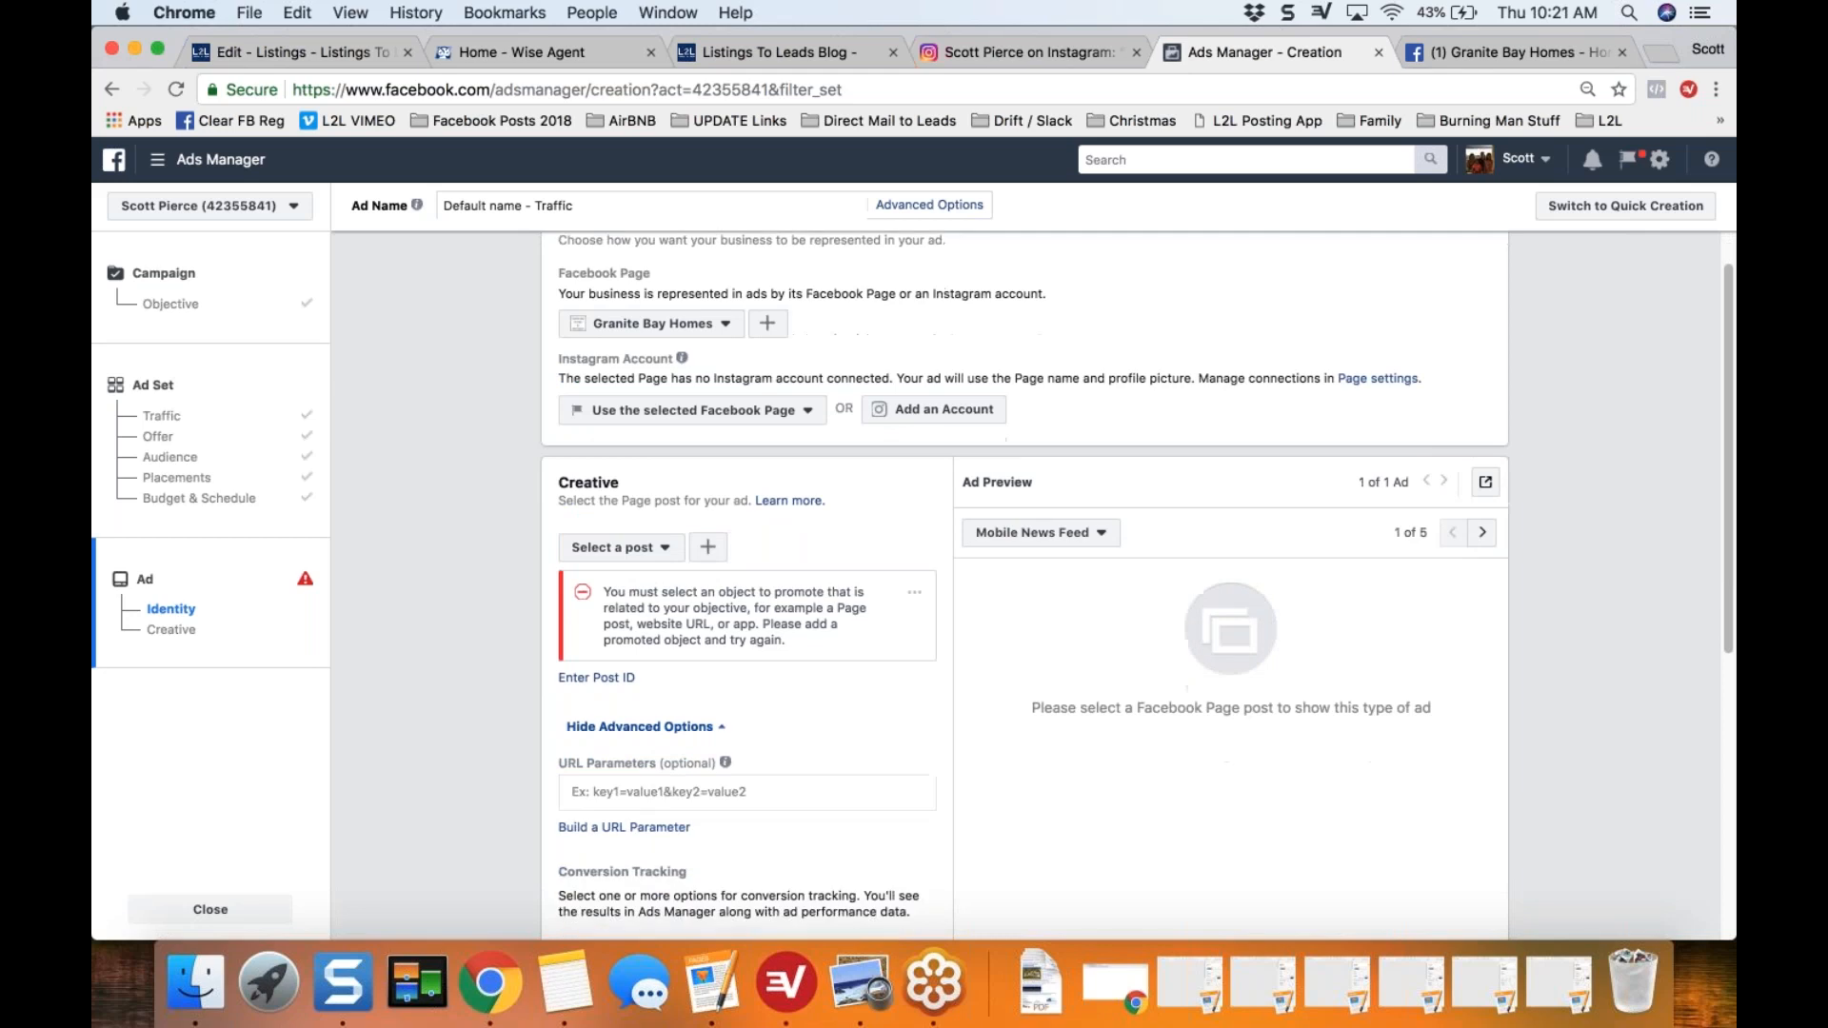
{"action": "double_click", "coordinate": [562, 482]}
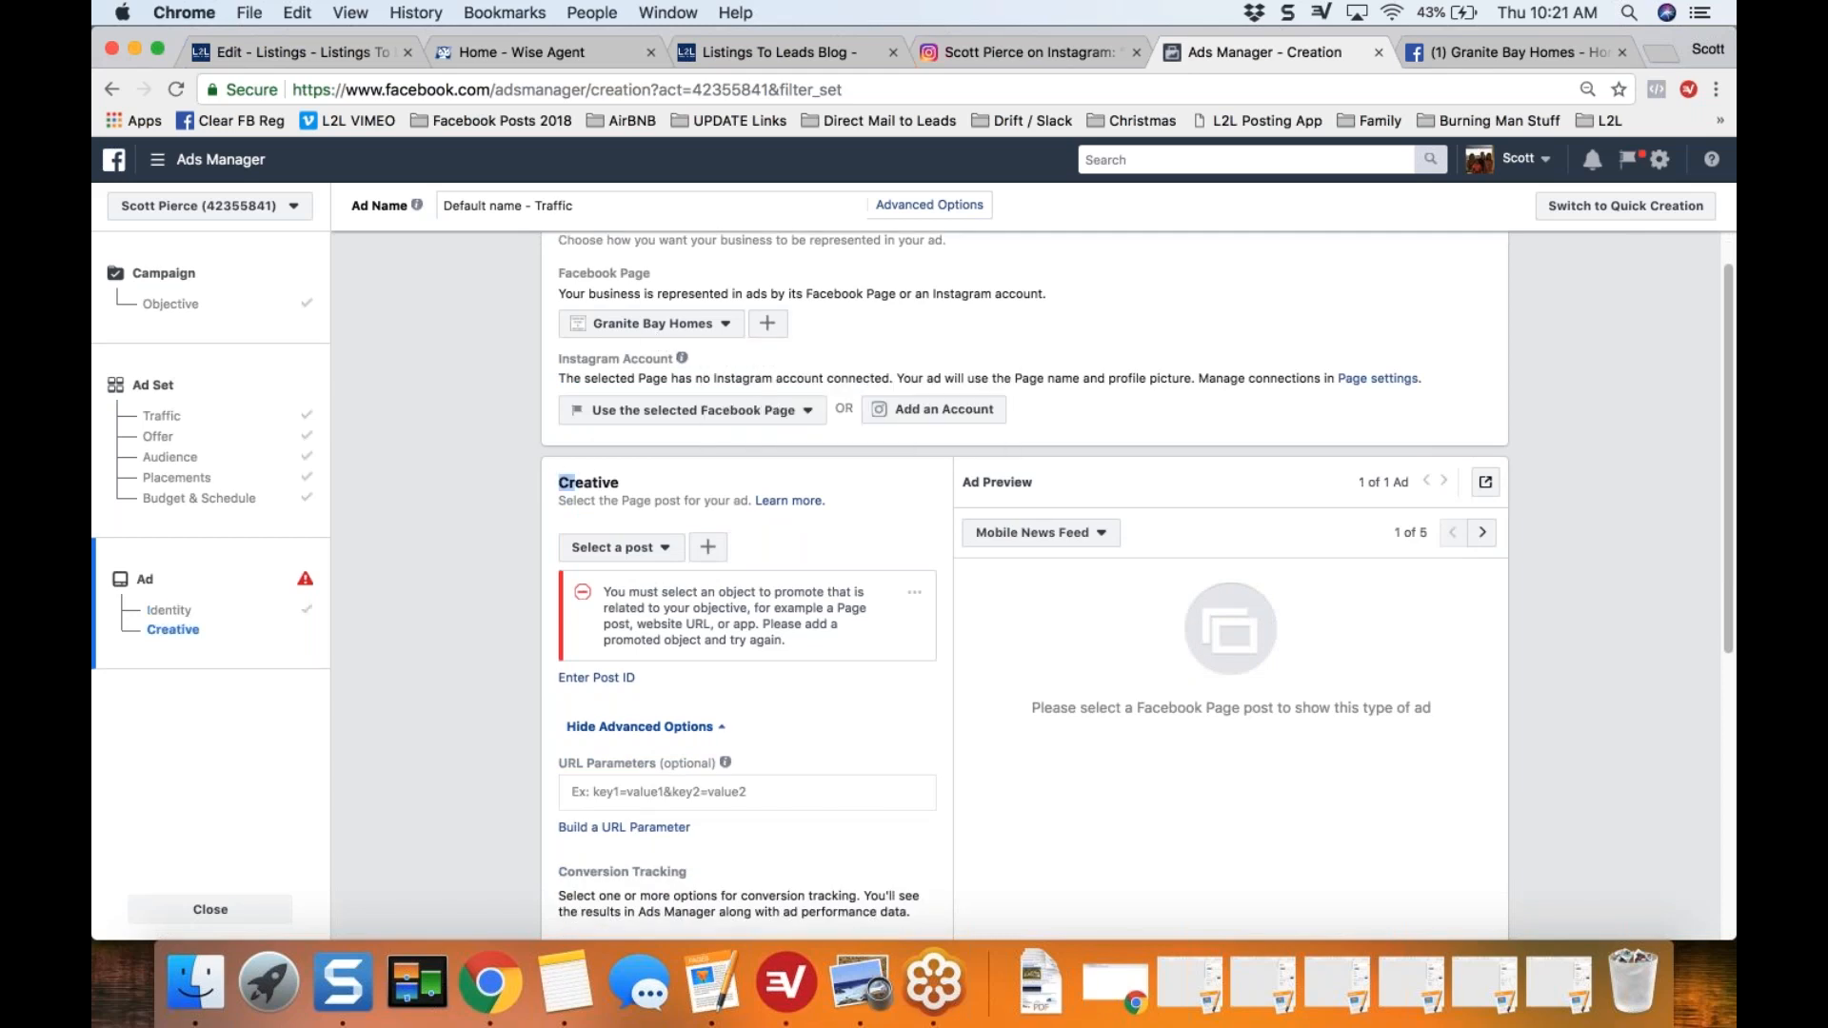
{"action": "left_click", "coordinate": [670, 550]}
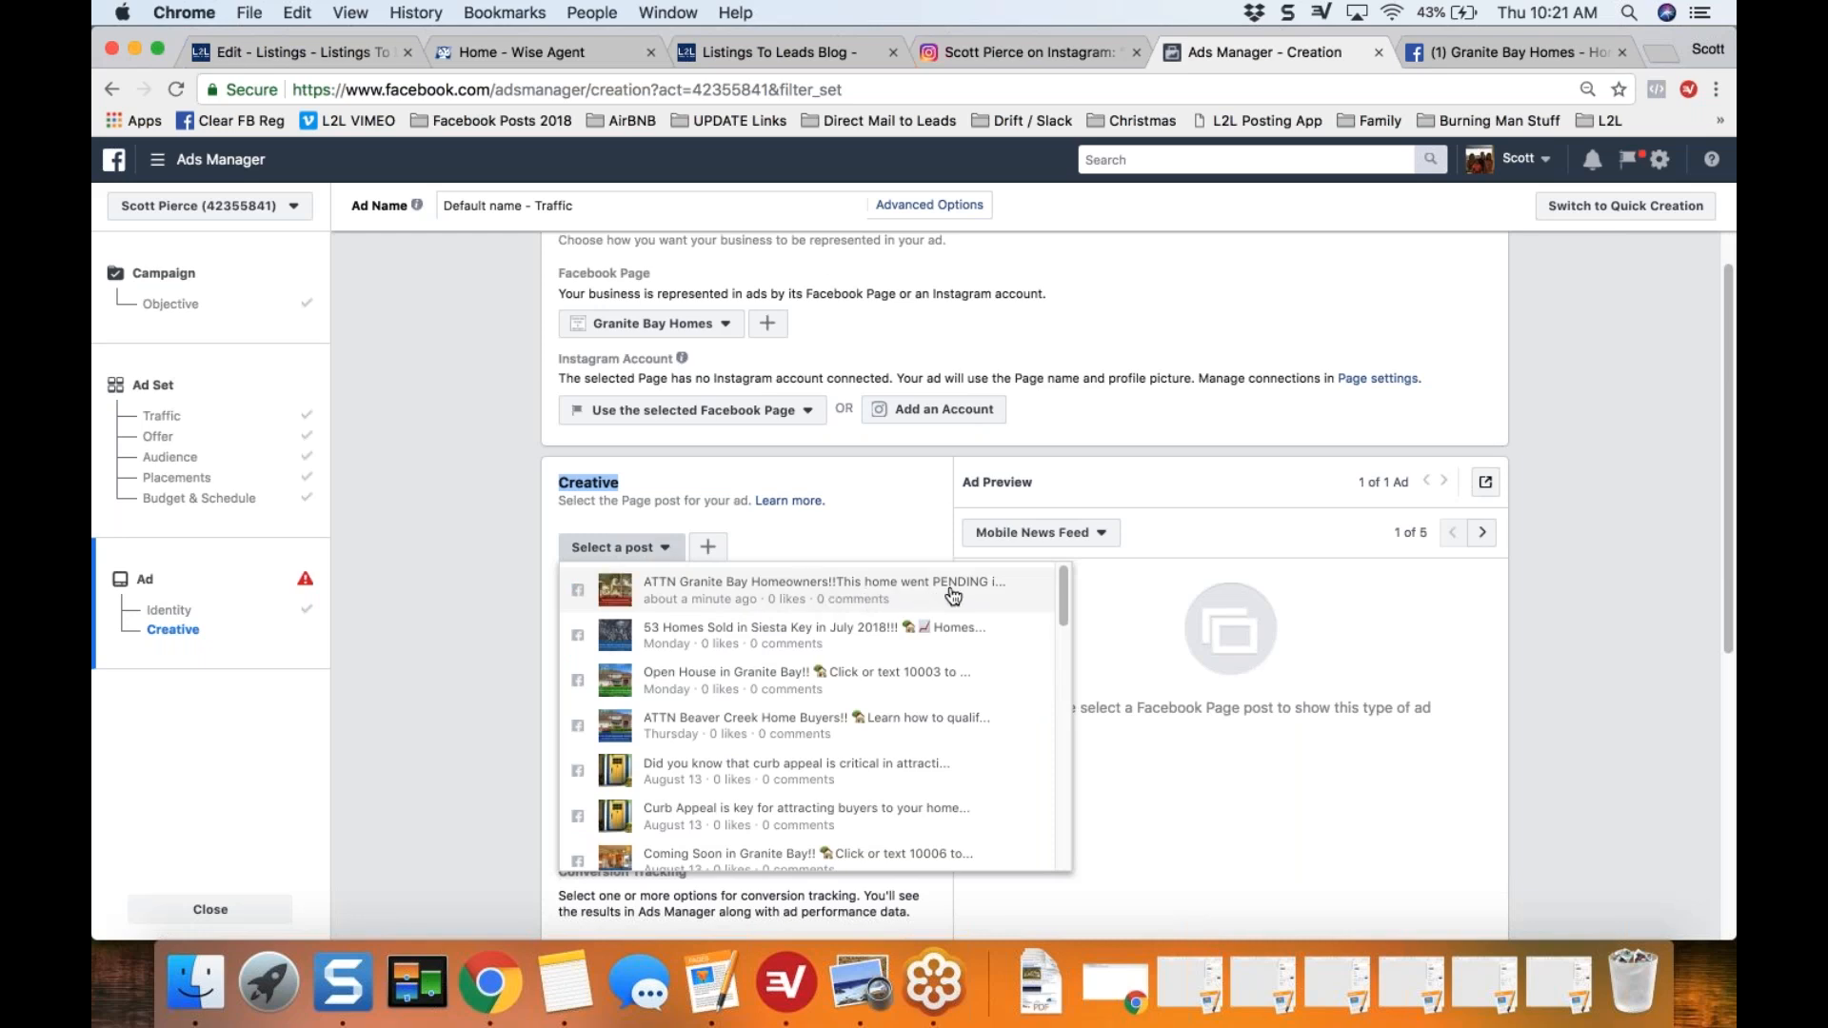
{"action": "left_click", "coordinate": [788, 598]}
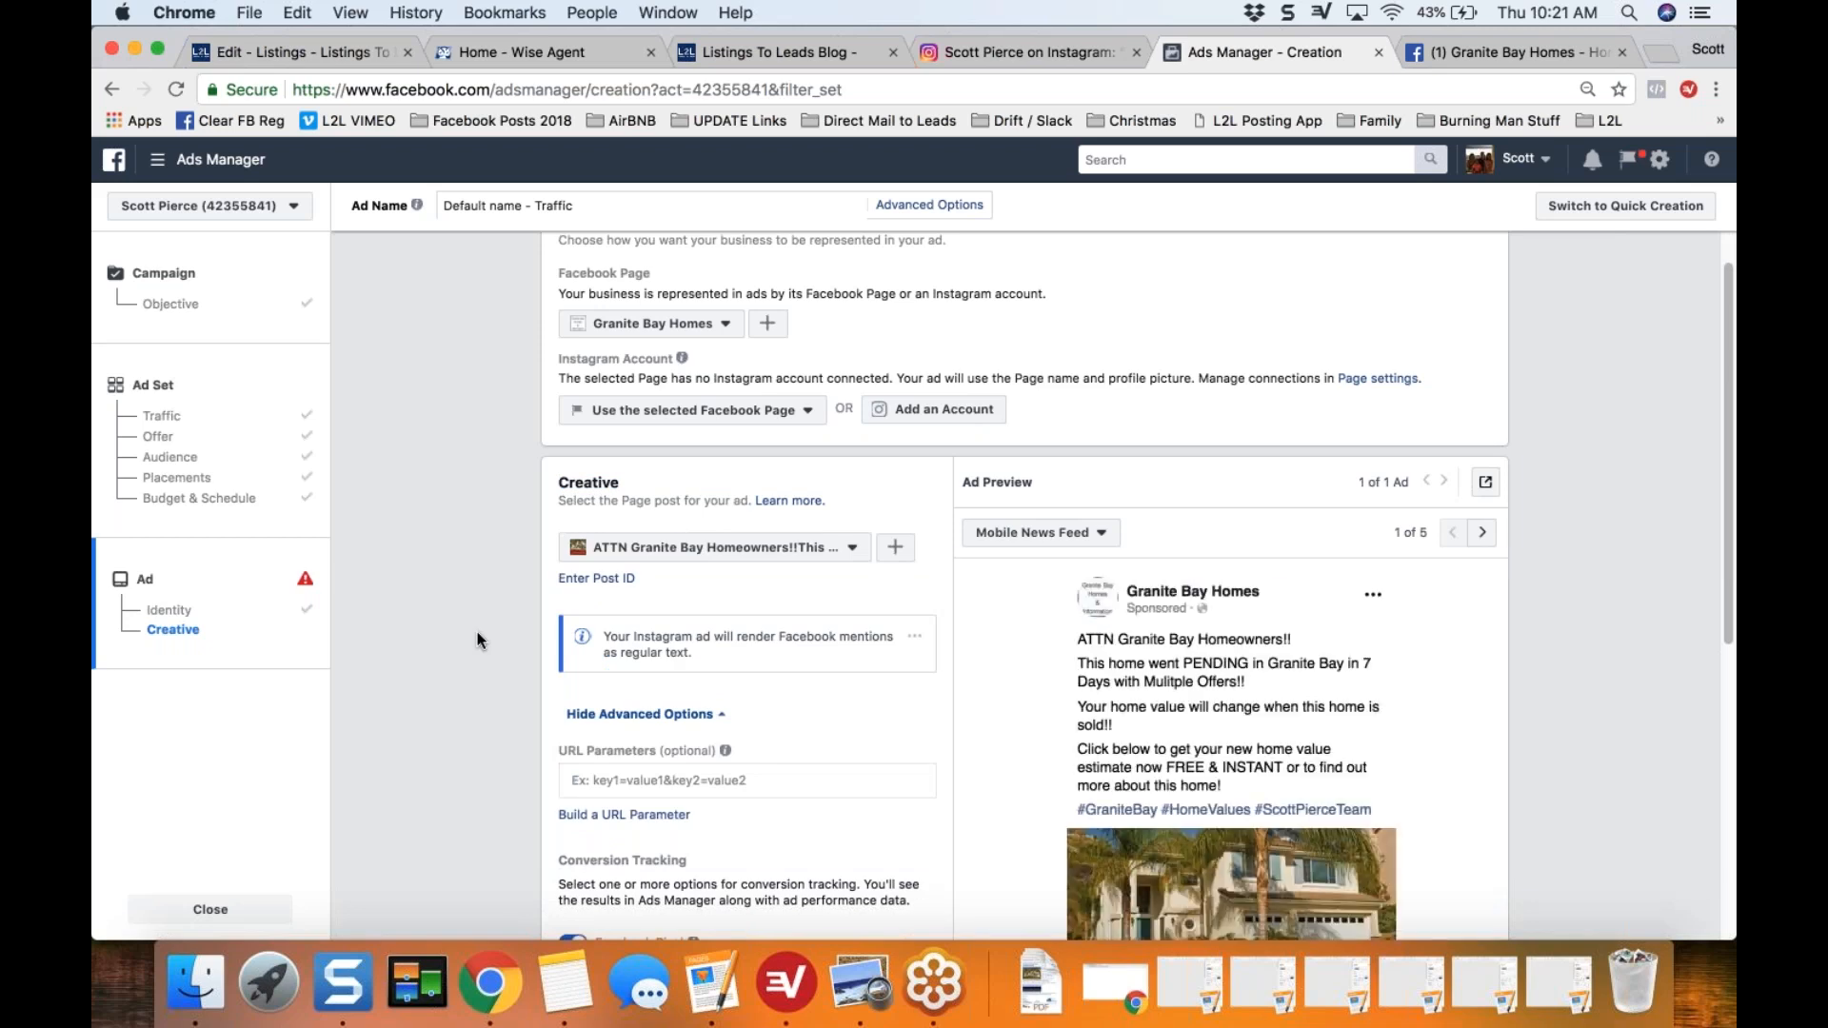
Step: Review the ad's mobile news feed preview, its conversion tracking options and the final confirmation area
{"action": "scroll", "coordinate": [477, 632], "scroll_direction": "down", "scroll_amount": 1}
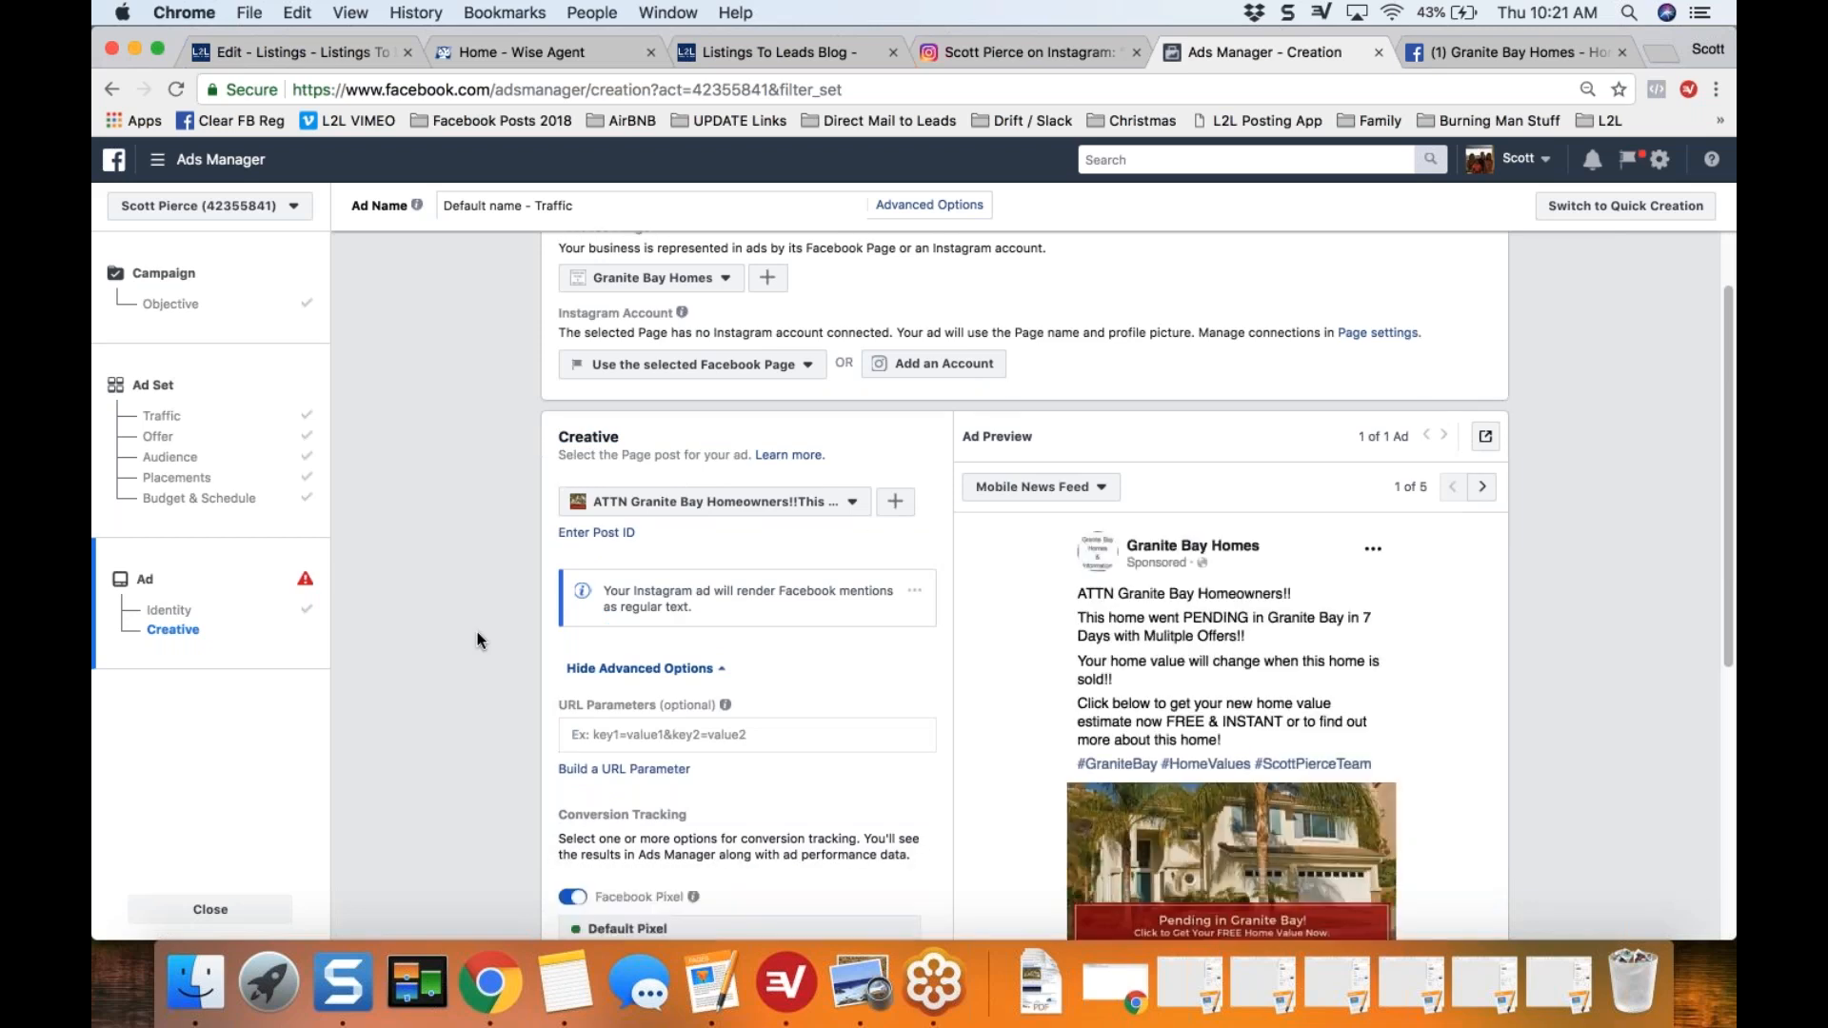
{"action": "scroll", "coordinate": [477, 632], "scroll_direction": "down", "scroll_amount": 4}
{"action": "scroll", "coordinate": [1226, 430], "scroll_direction": "down", "scroll_amount": 1}
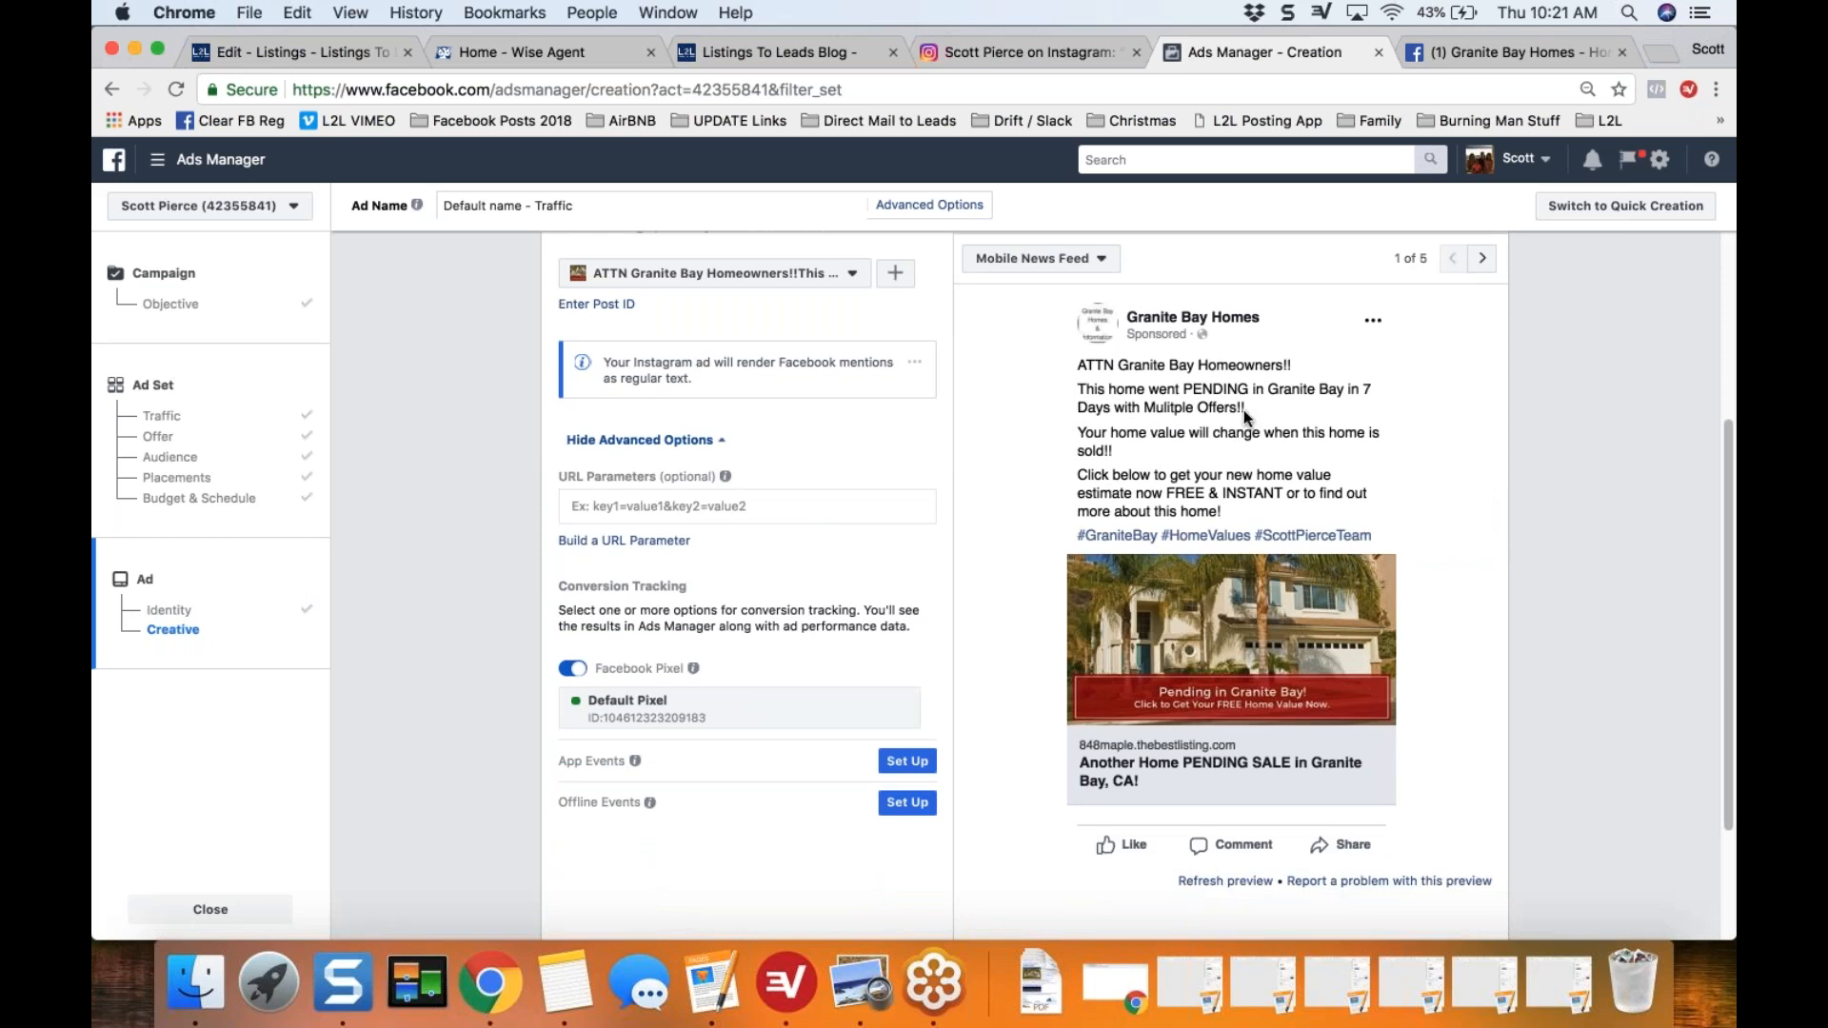
{"action": "scroll", "coordinate": [532, 552], "scroll_direction": "down", "scroll_amount": 3}
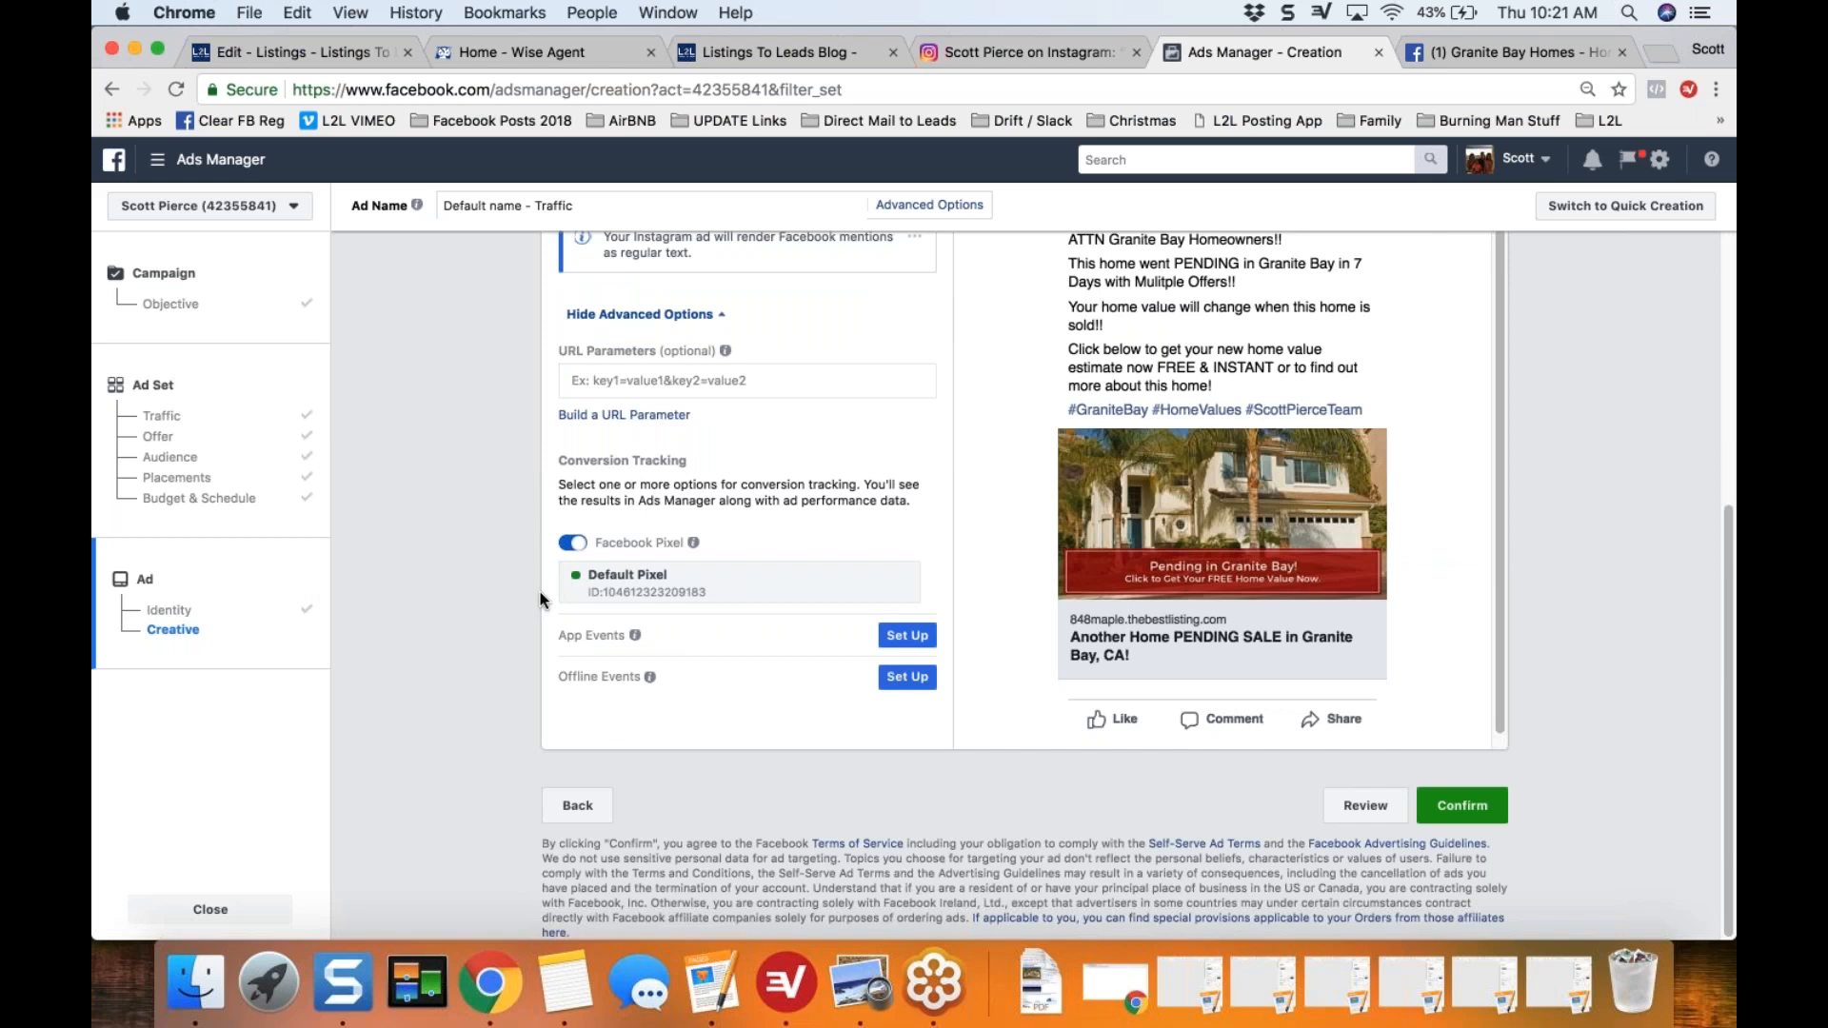
{"action": "scroll", "coordinate": [1100, 636], "scroll_direction": "up", "scroll_amount": 1}
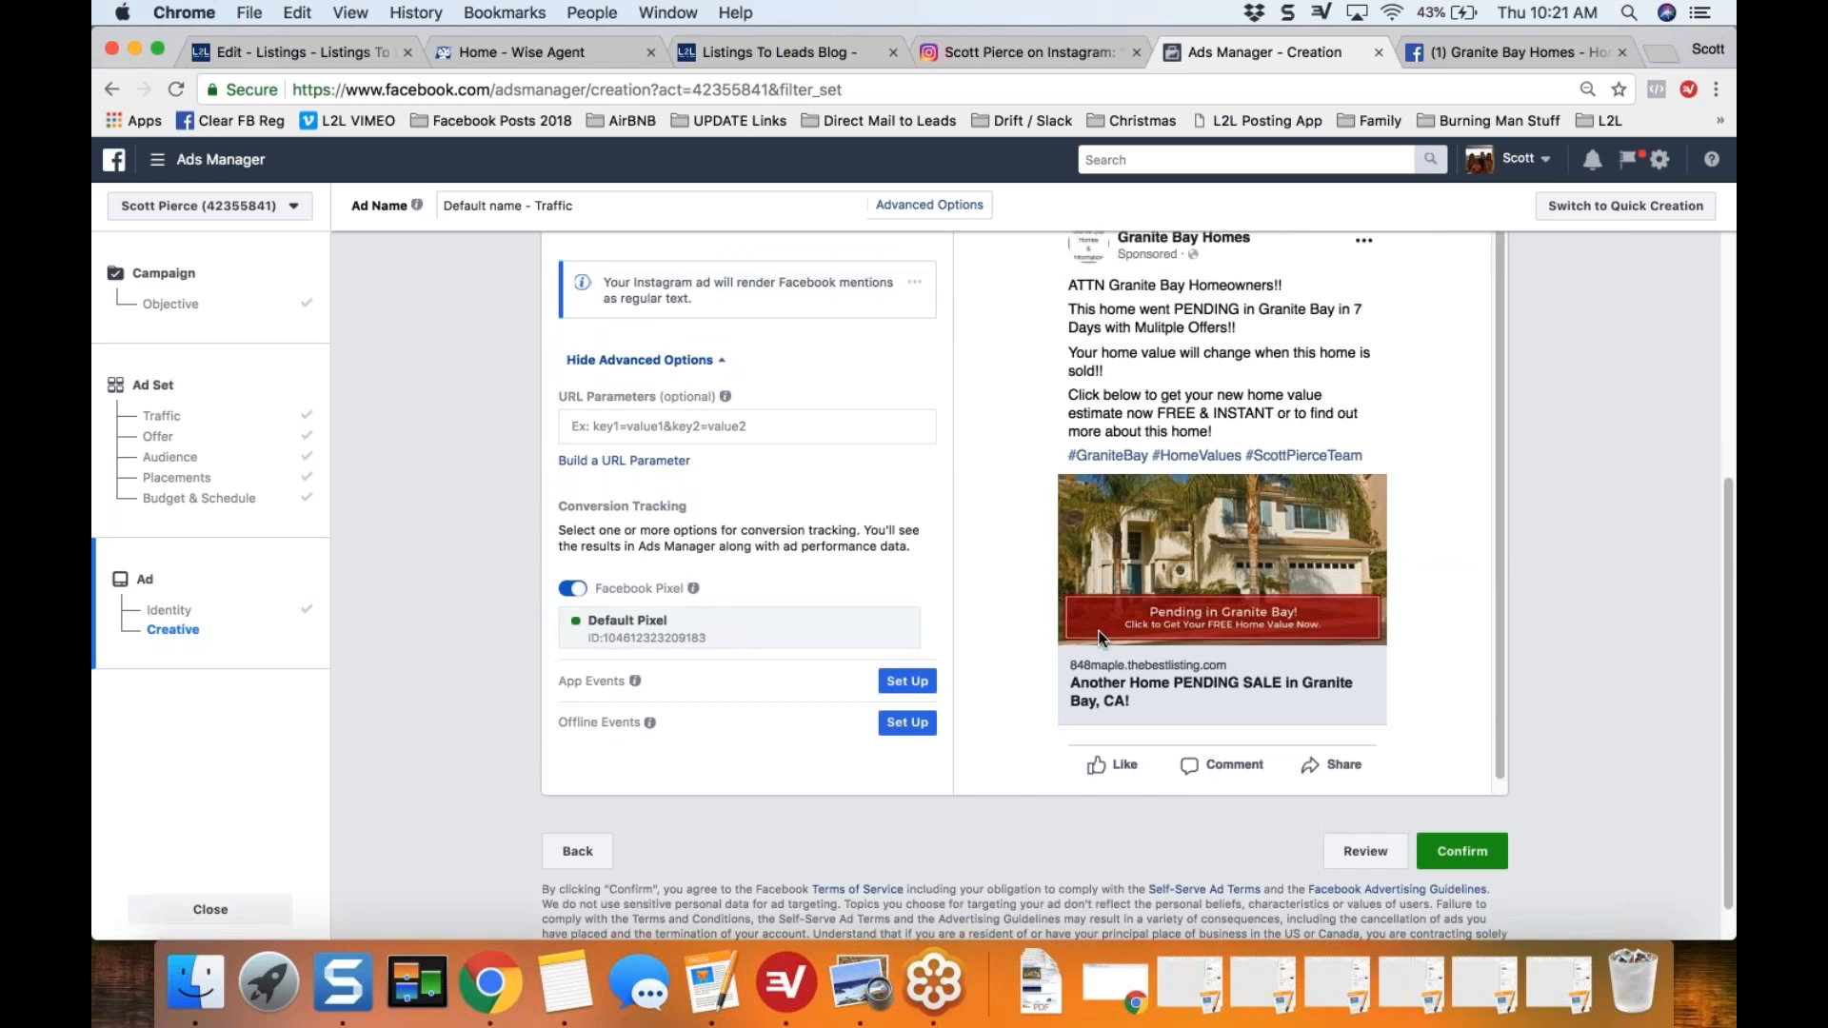
{"action": "scroll", "coordinate": [1100, 636], "scroll_direction": "up", "scroll_amount": 2}
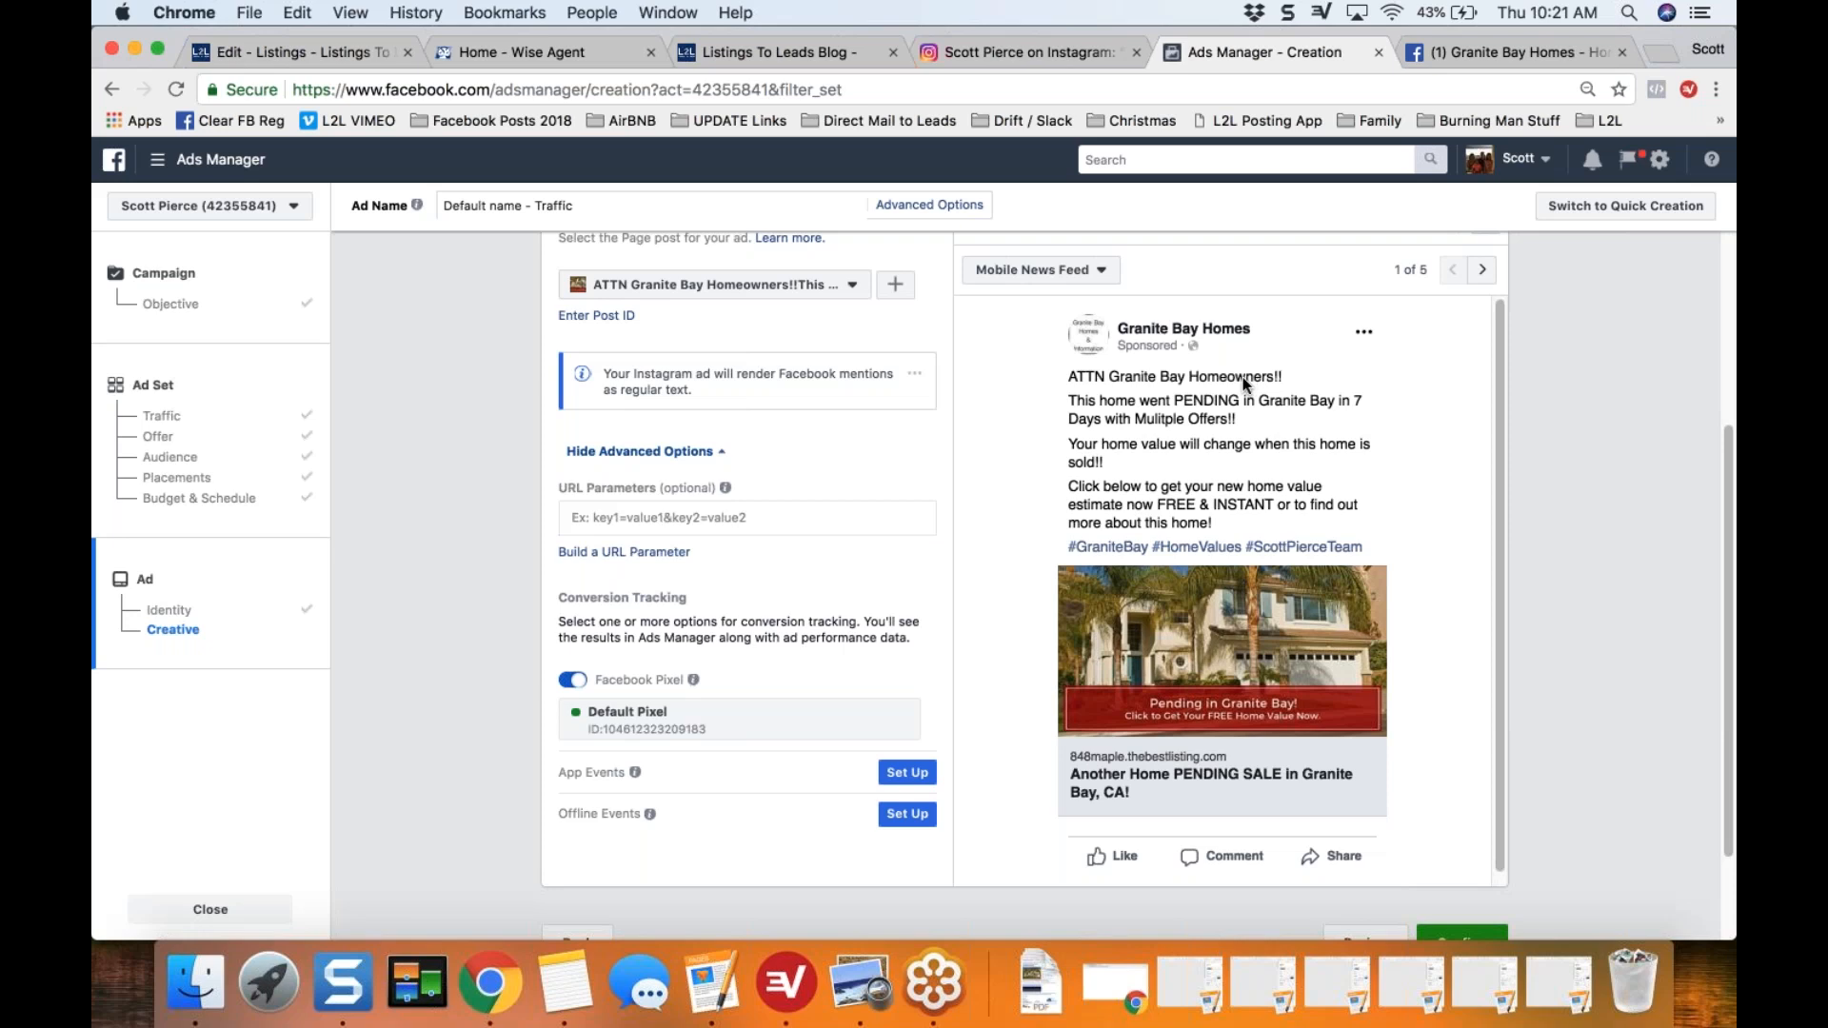
{"action": "scroll", "coordinate": [1246, 384], "scroll_direction": "down", "scroll_amount": 1}
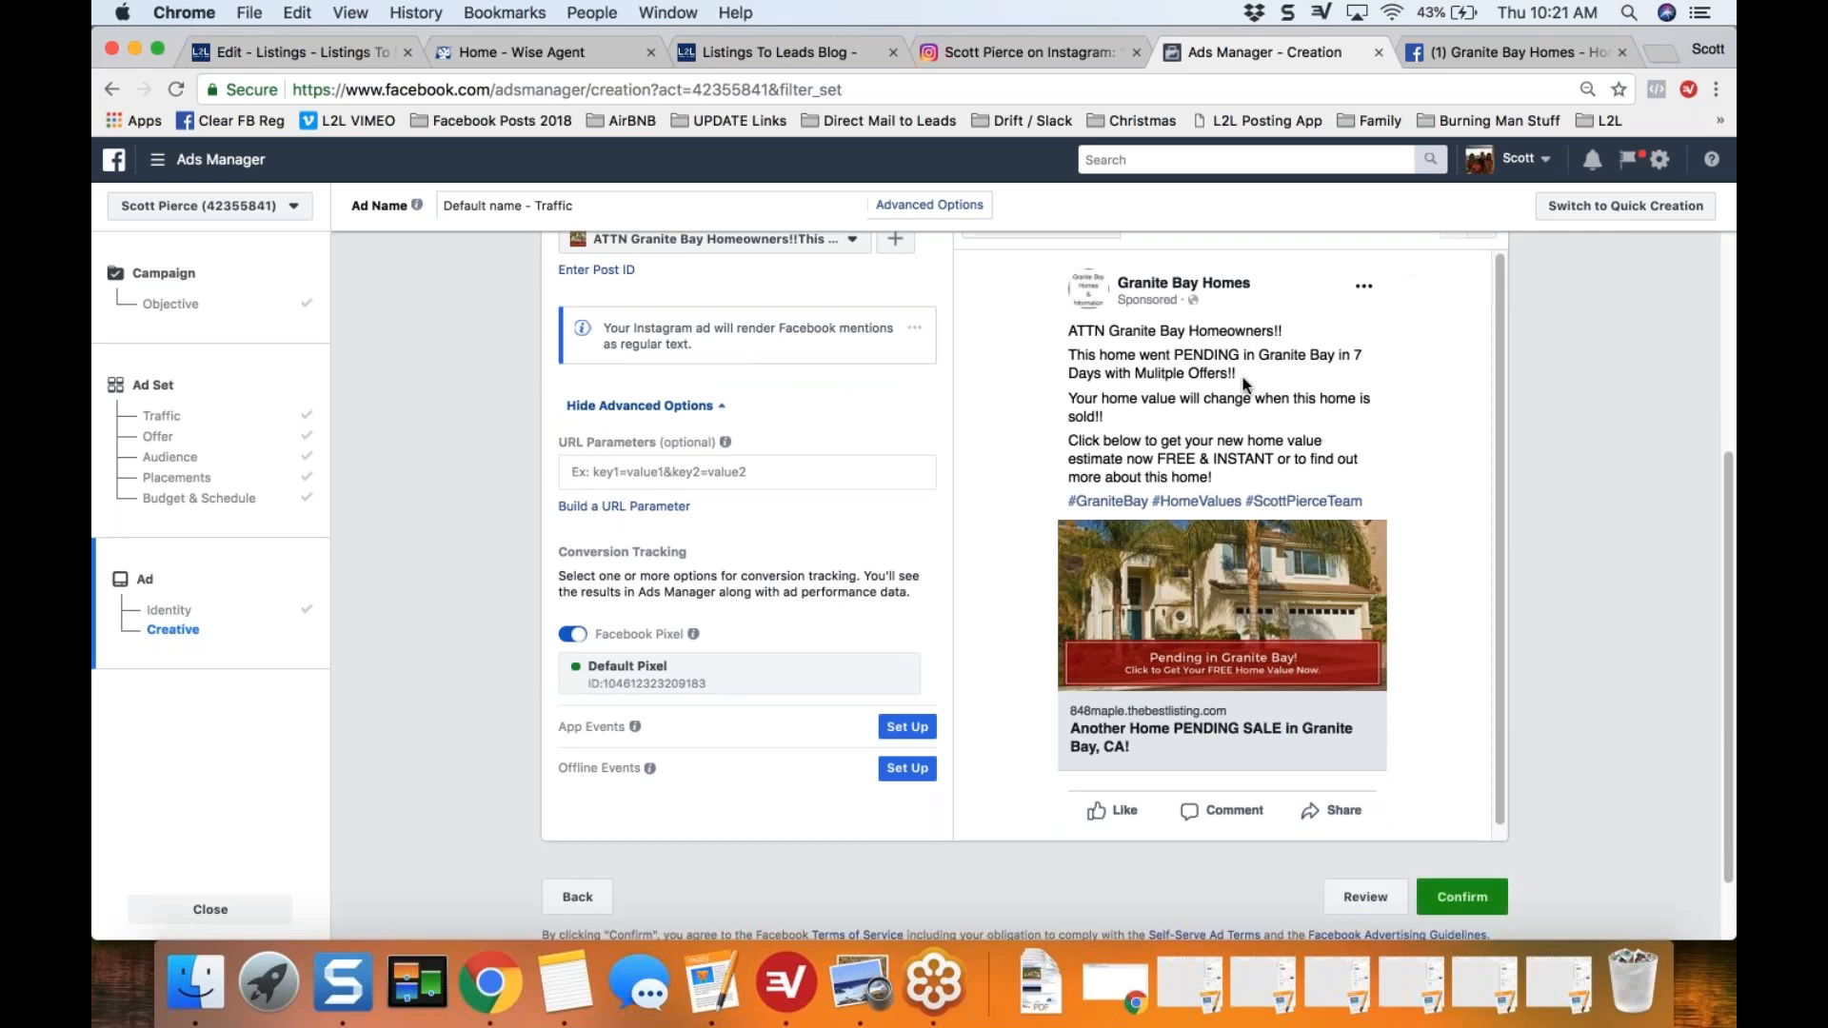
{"action": "scroll", "coordinate": [1167, 335], "scroll_direction": "down", "scroll_amount": 1}
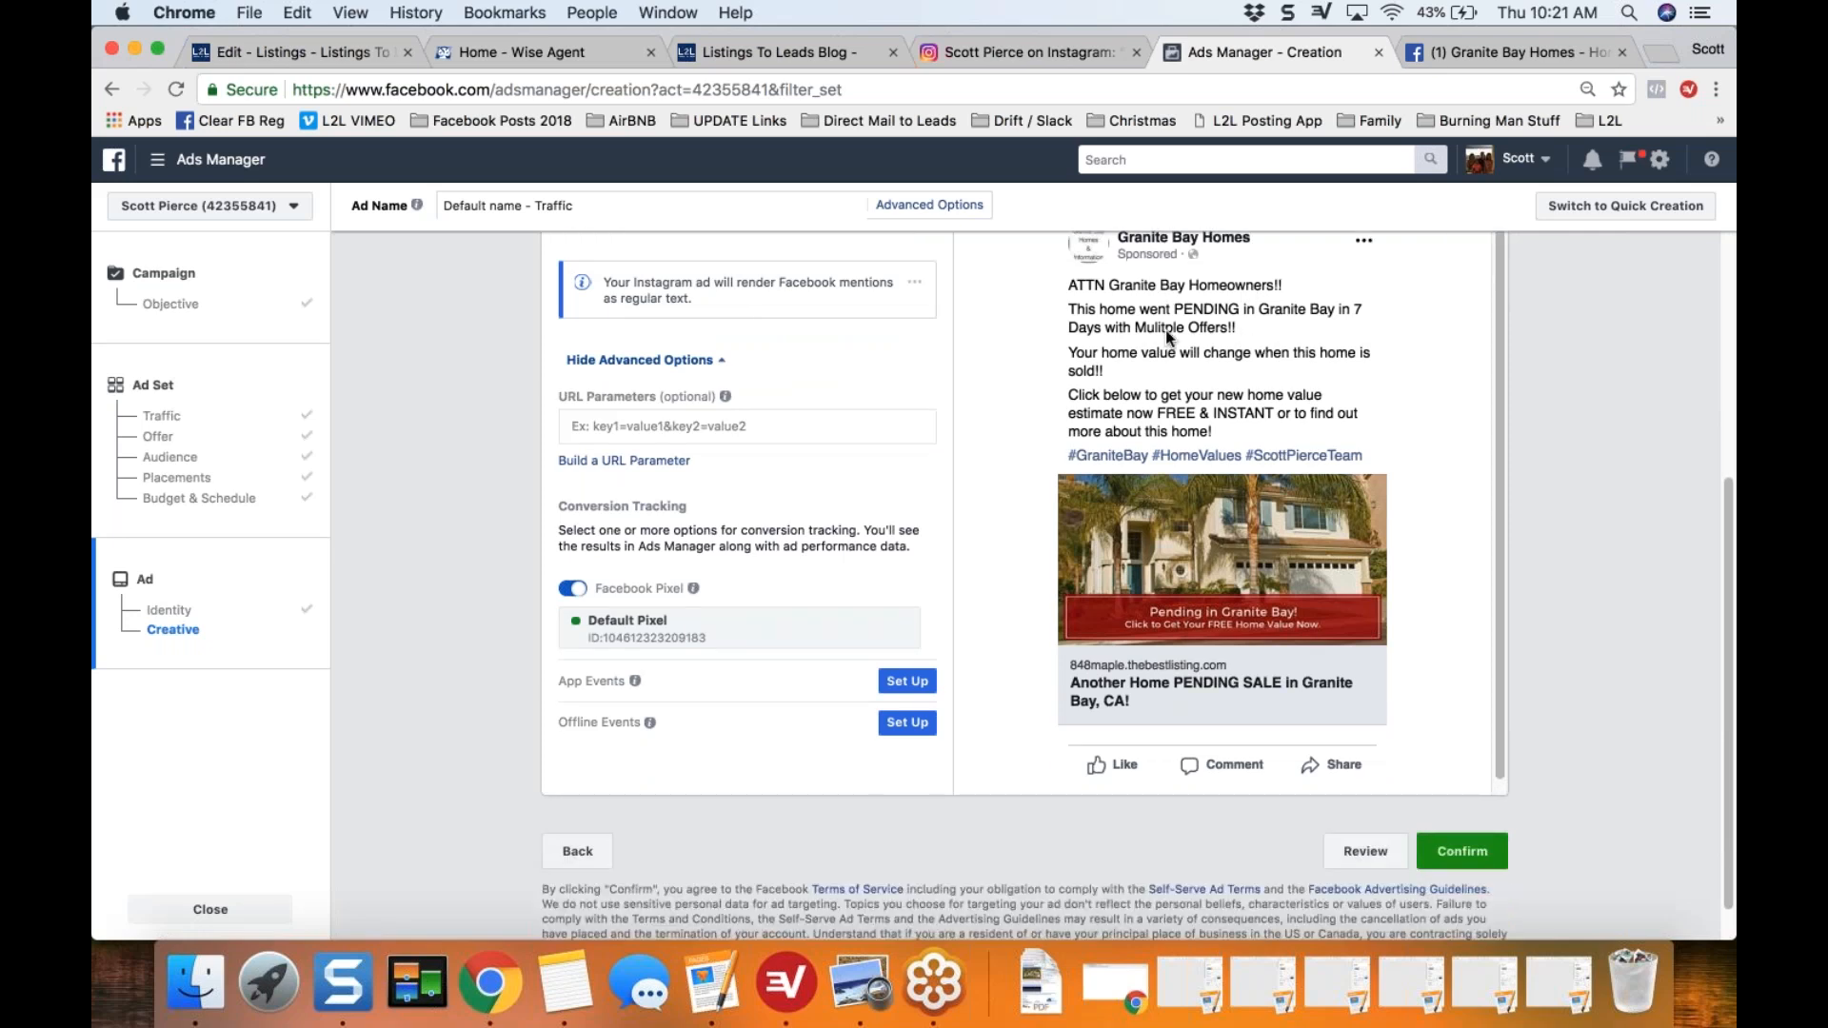
{"action": "scroll", "coordinate": [1255, 698], "scroll_direction": "down", "scroll_amount": 1}
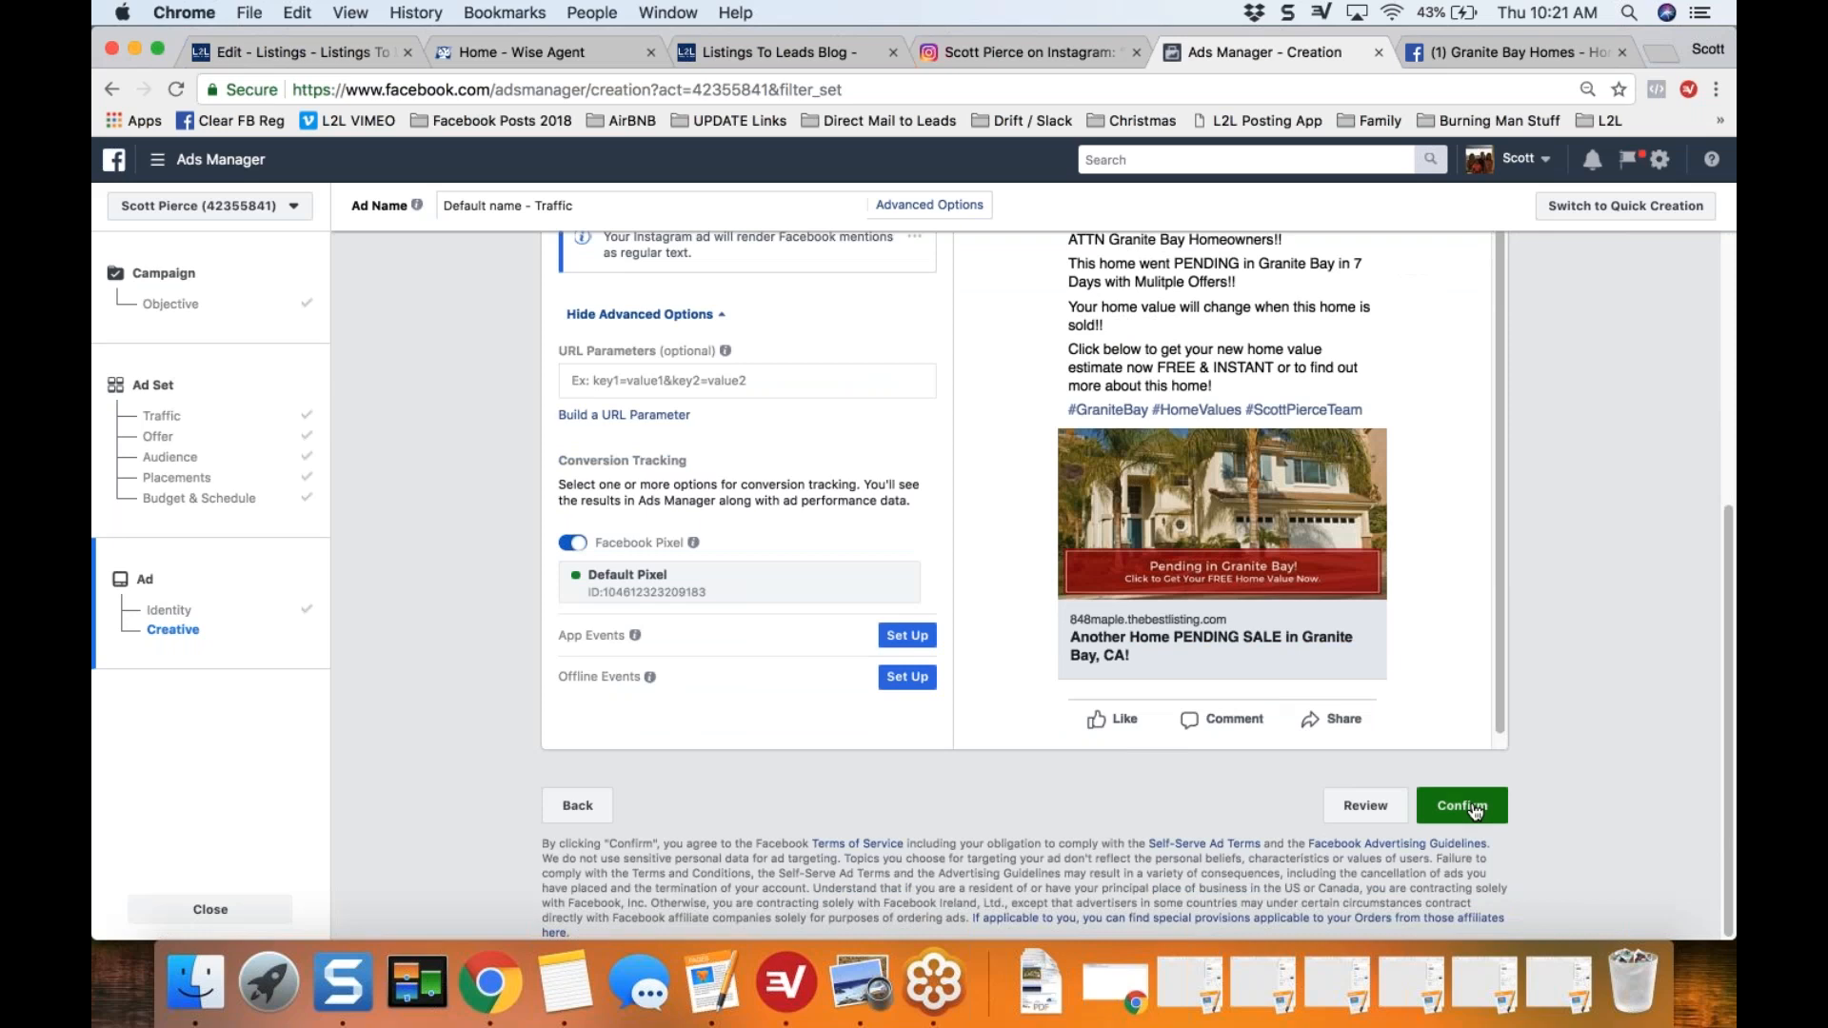
{"action": "scroll", "coordinate": [1463, 805], "scroll_direction": "up", "scroll_amount": 1}
{"action": "scroll", "coordinate": [1138, 586], "scroll_direction": "up", "scroll_amount": 2}
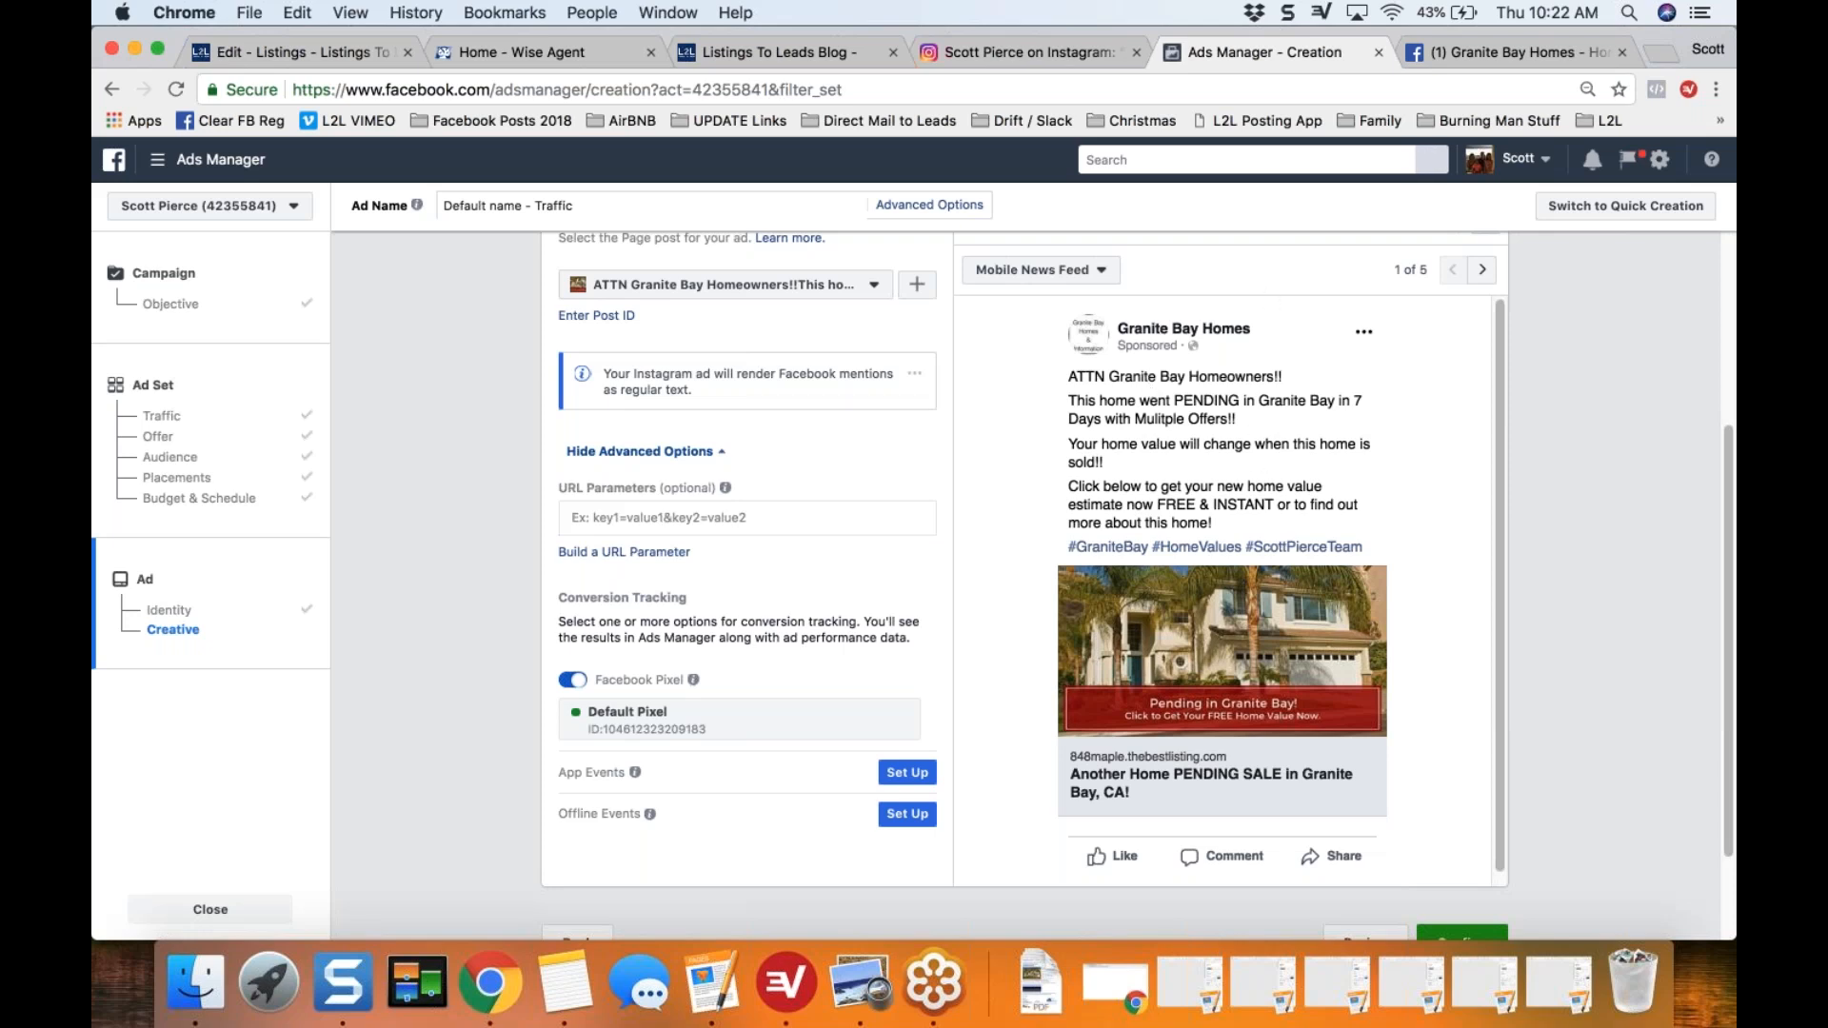
Step: Switch to the Granite Bay Homes Facebook page, reload it and open the pending-home post for editing
{"action": "left_click", "coordinate": [1483, 52]}
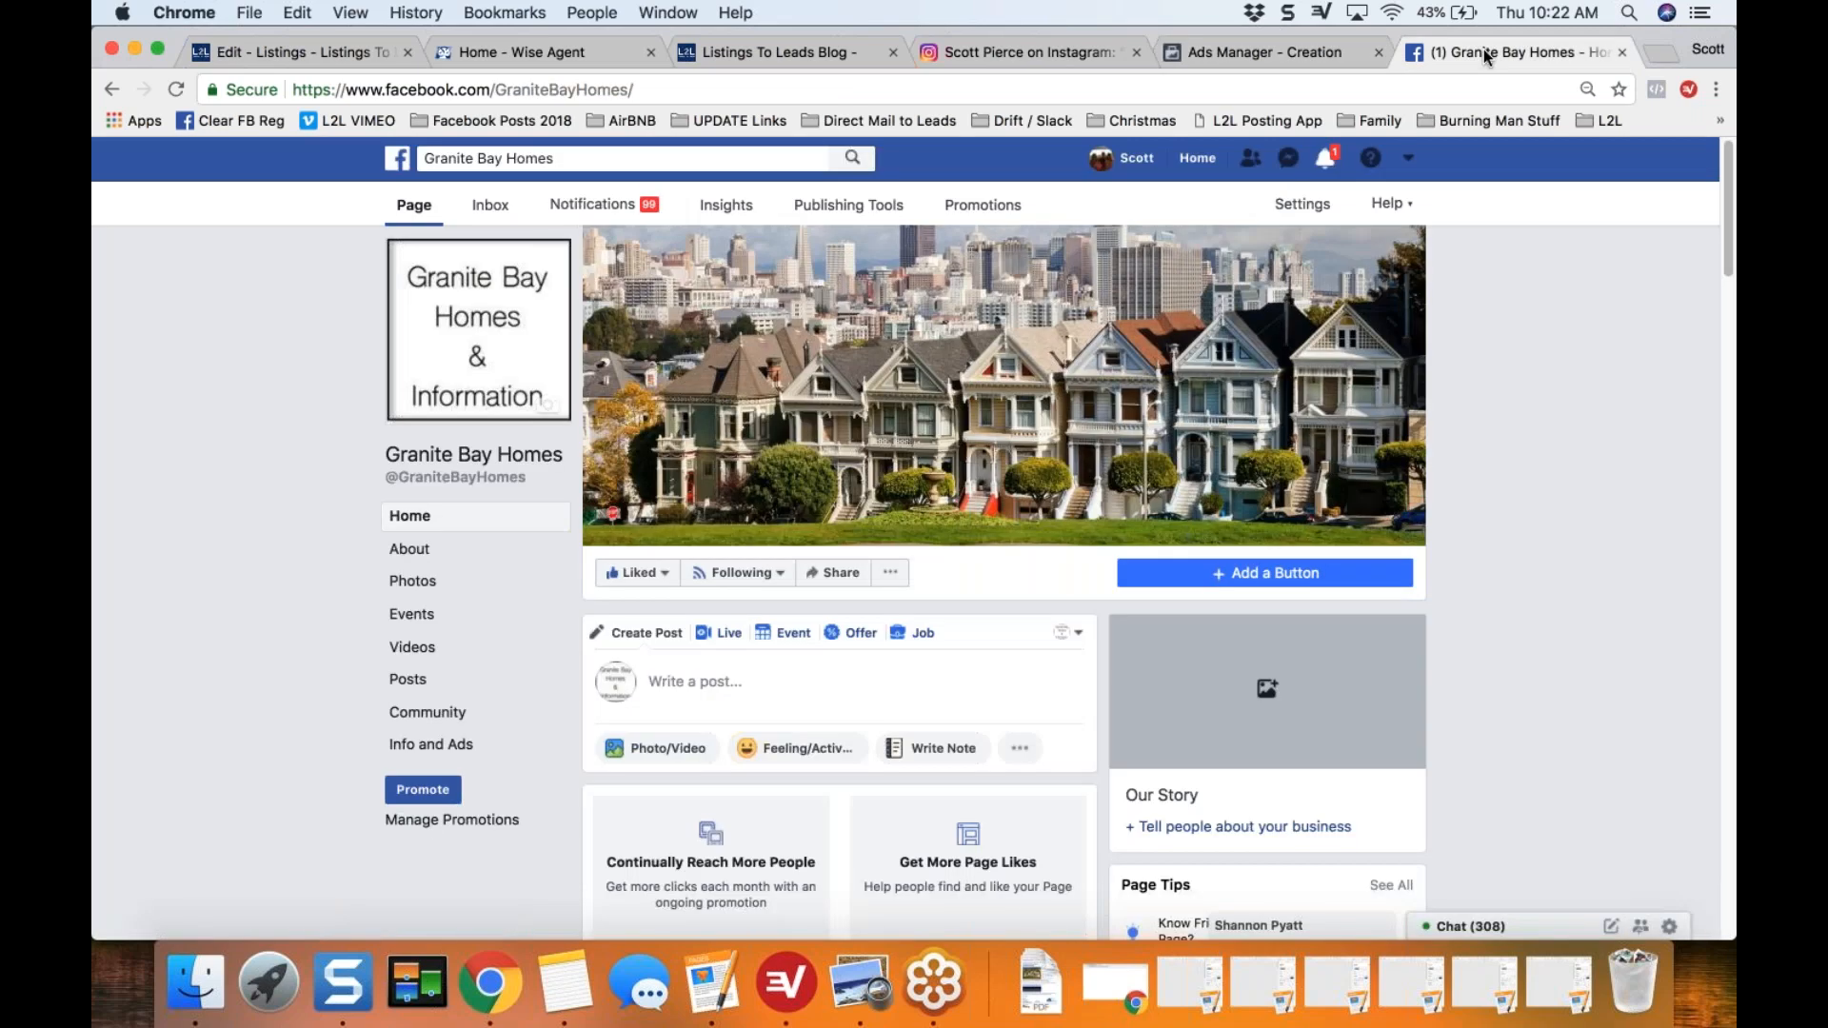
{"action": "left_click", "coordinate": [171, 93]}
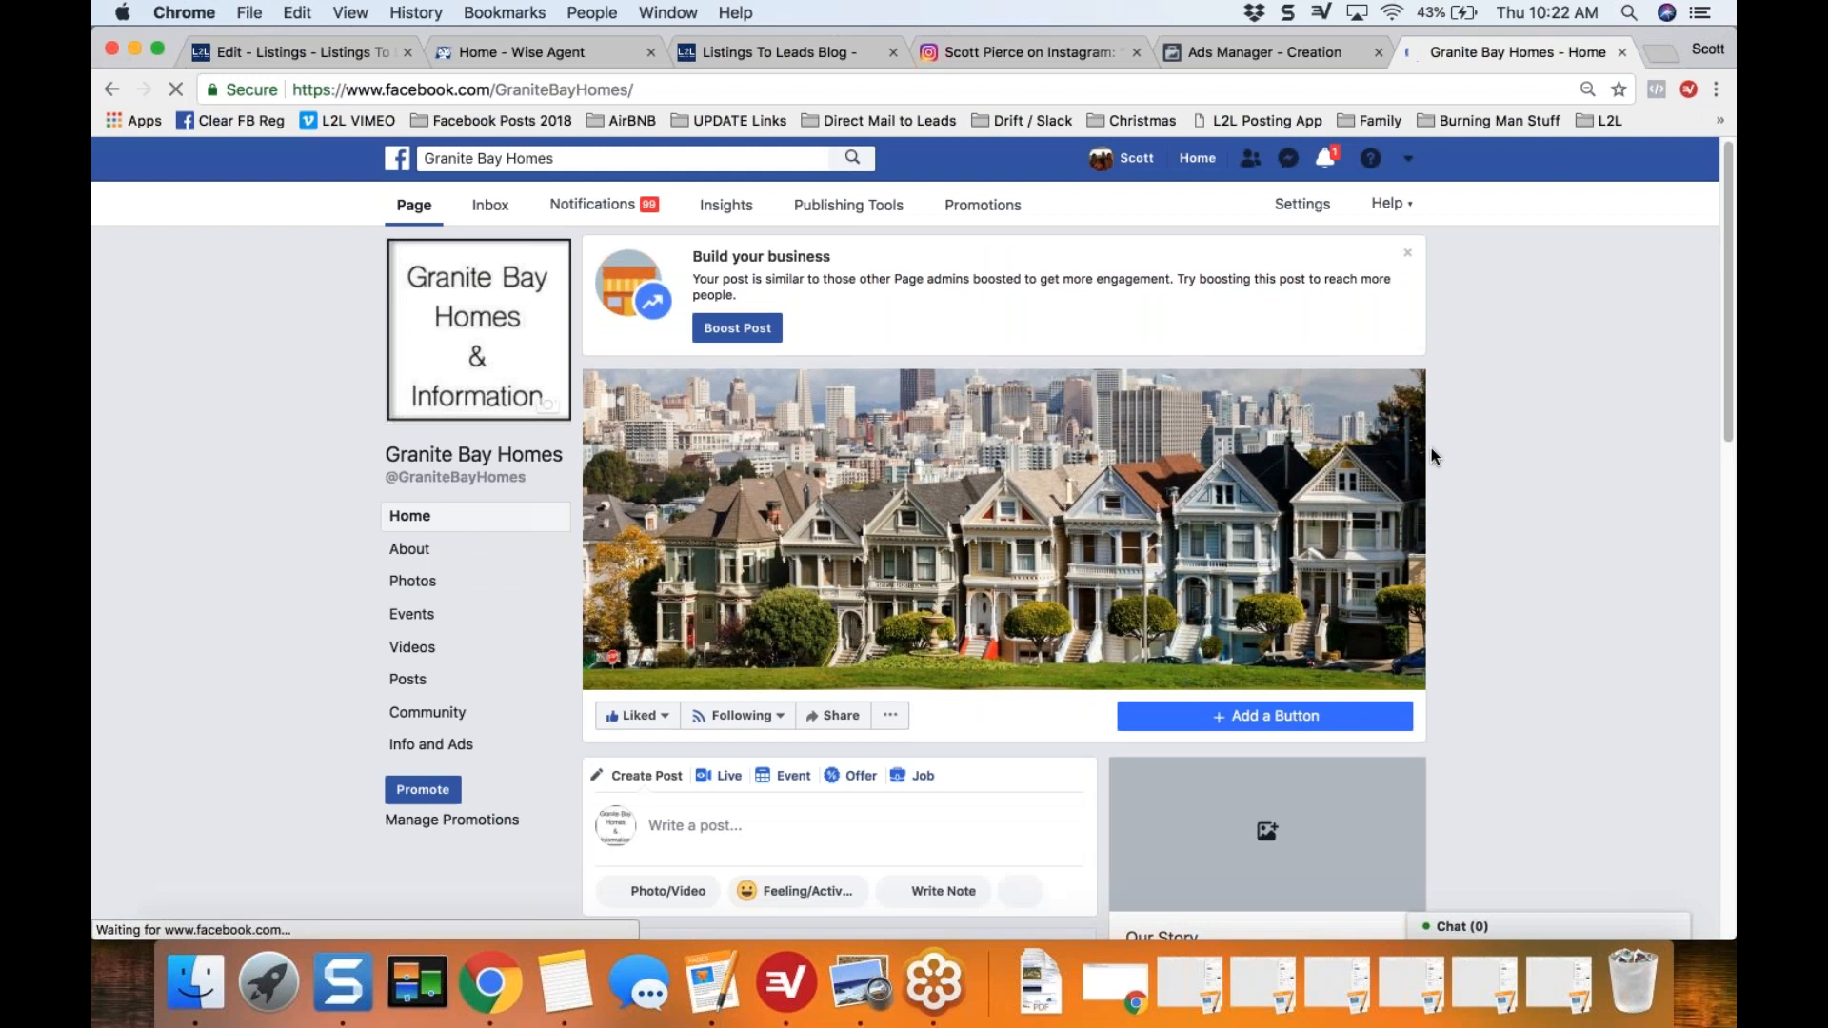
{"action": "left_click_drag", "start_coordinate": [1726, 253], "coordinate": [1717, 670]}
{"action": "left_click_drag", "start_coordinate": [1725, 424], "coordinate": [1725, 834]}
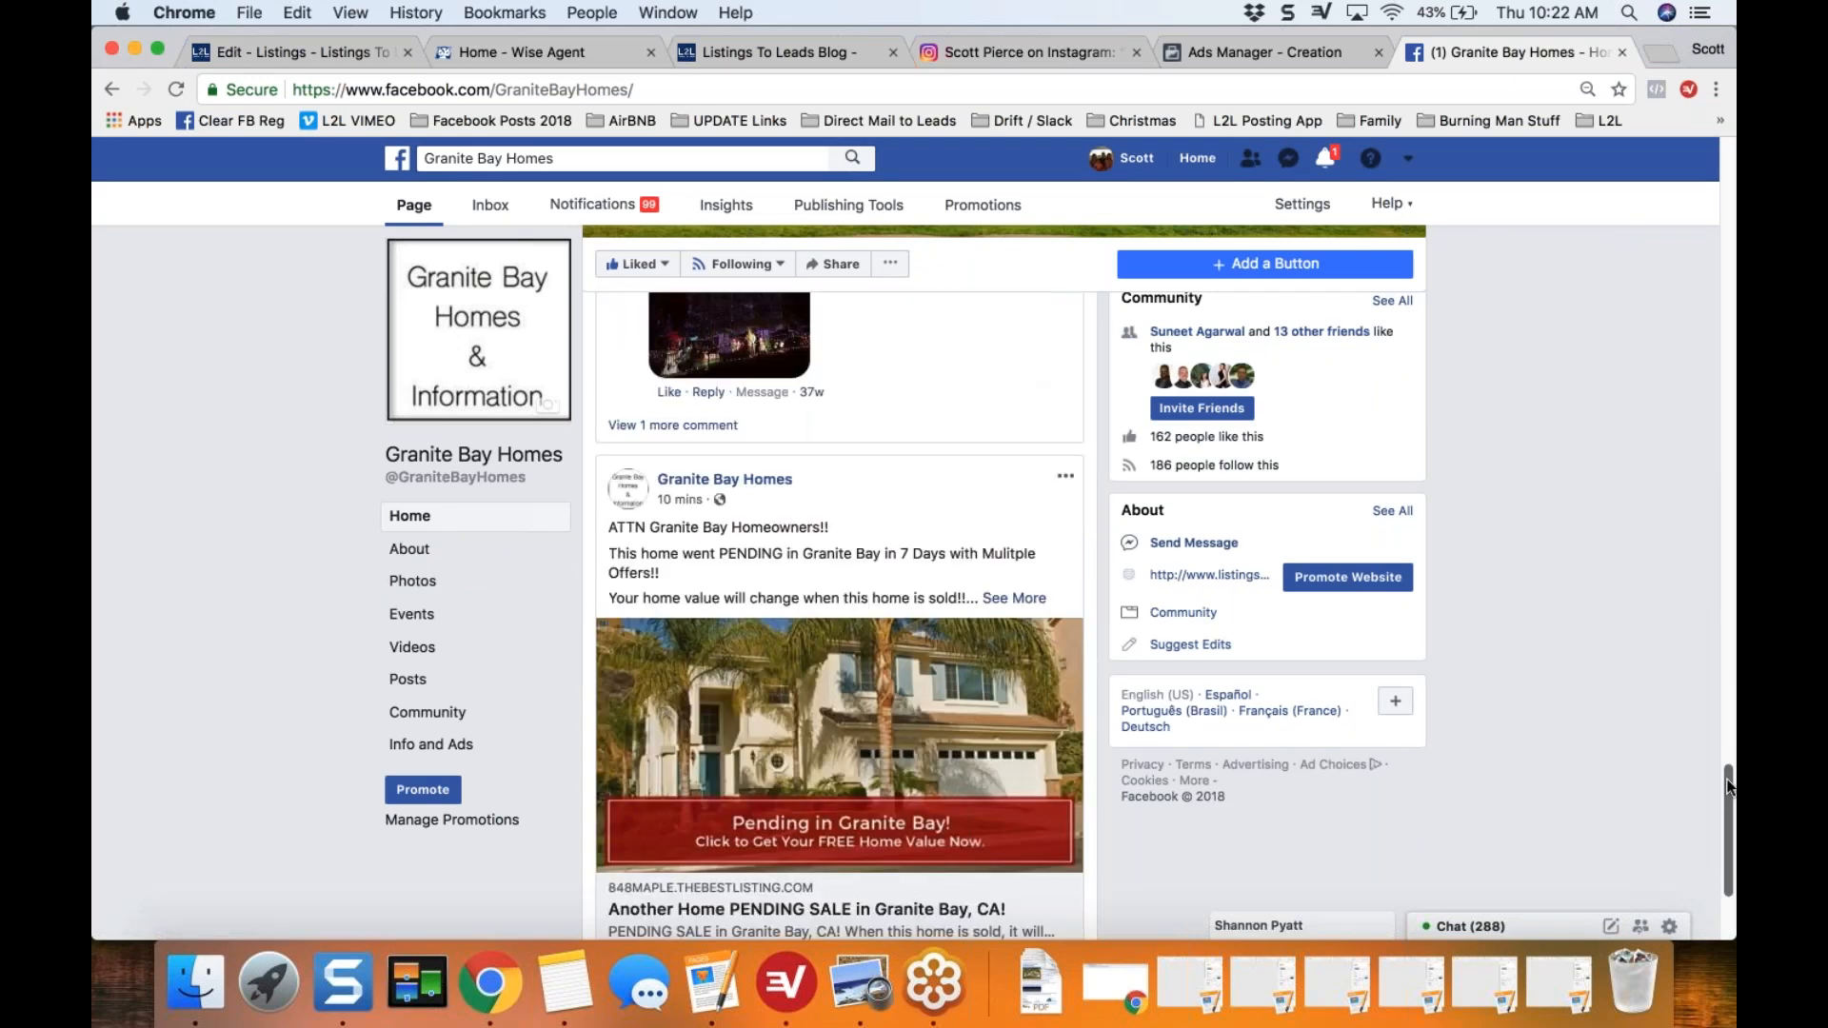
{"action": "left_click", "coordinate": [1066, 485]}
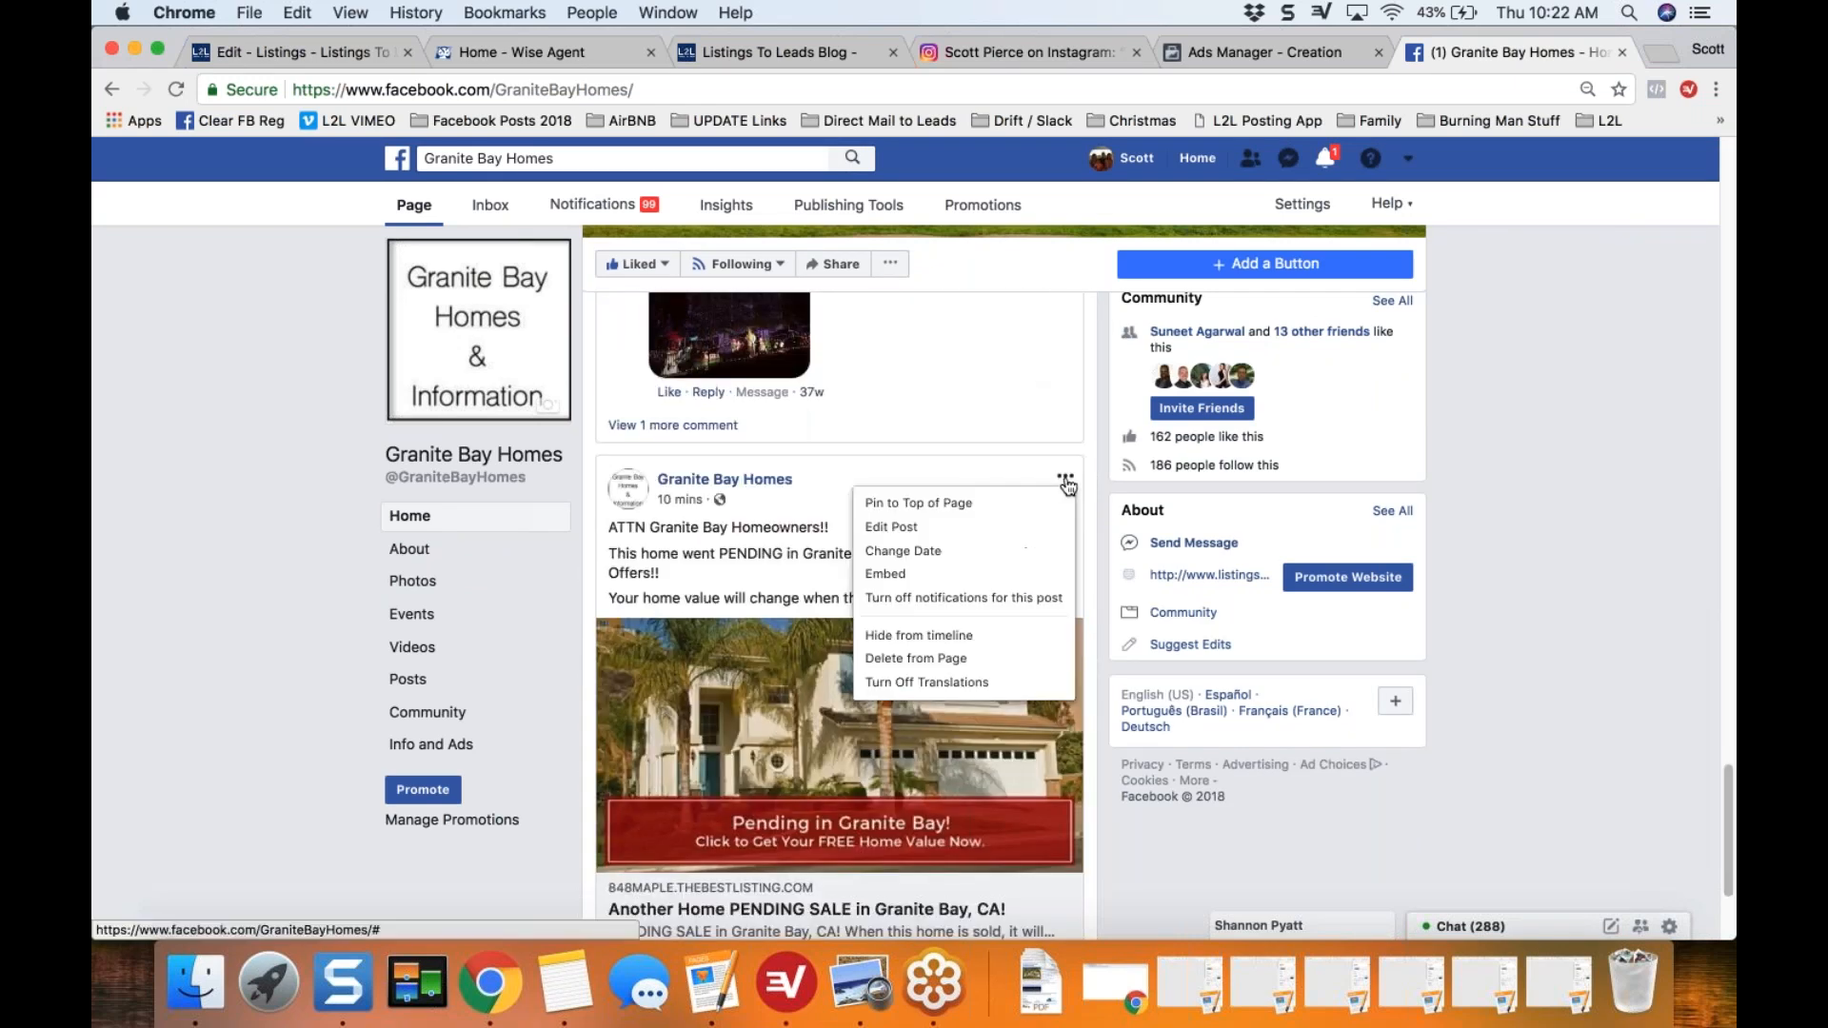
{"action": "left_click", "coordinate": [953, 529]}
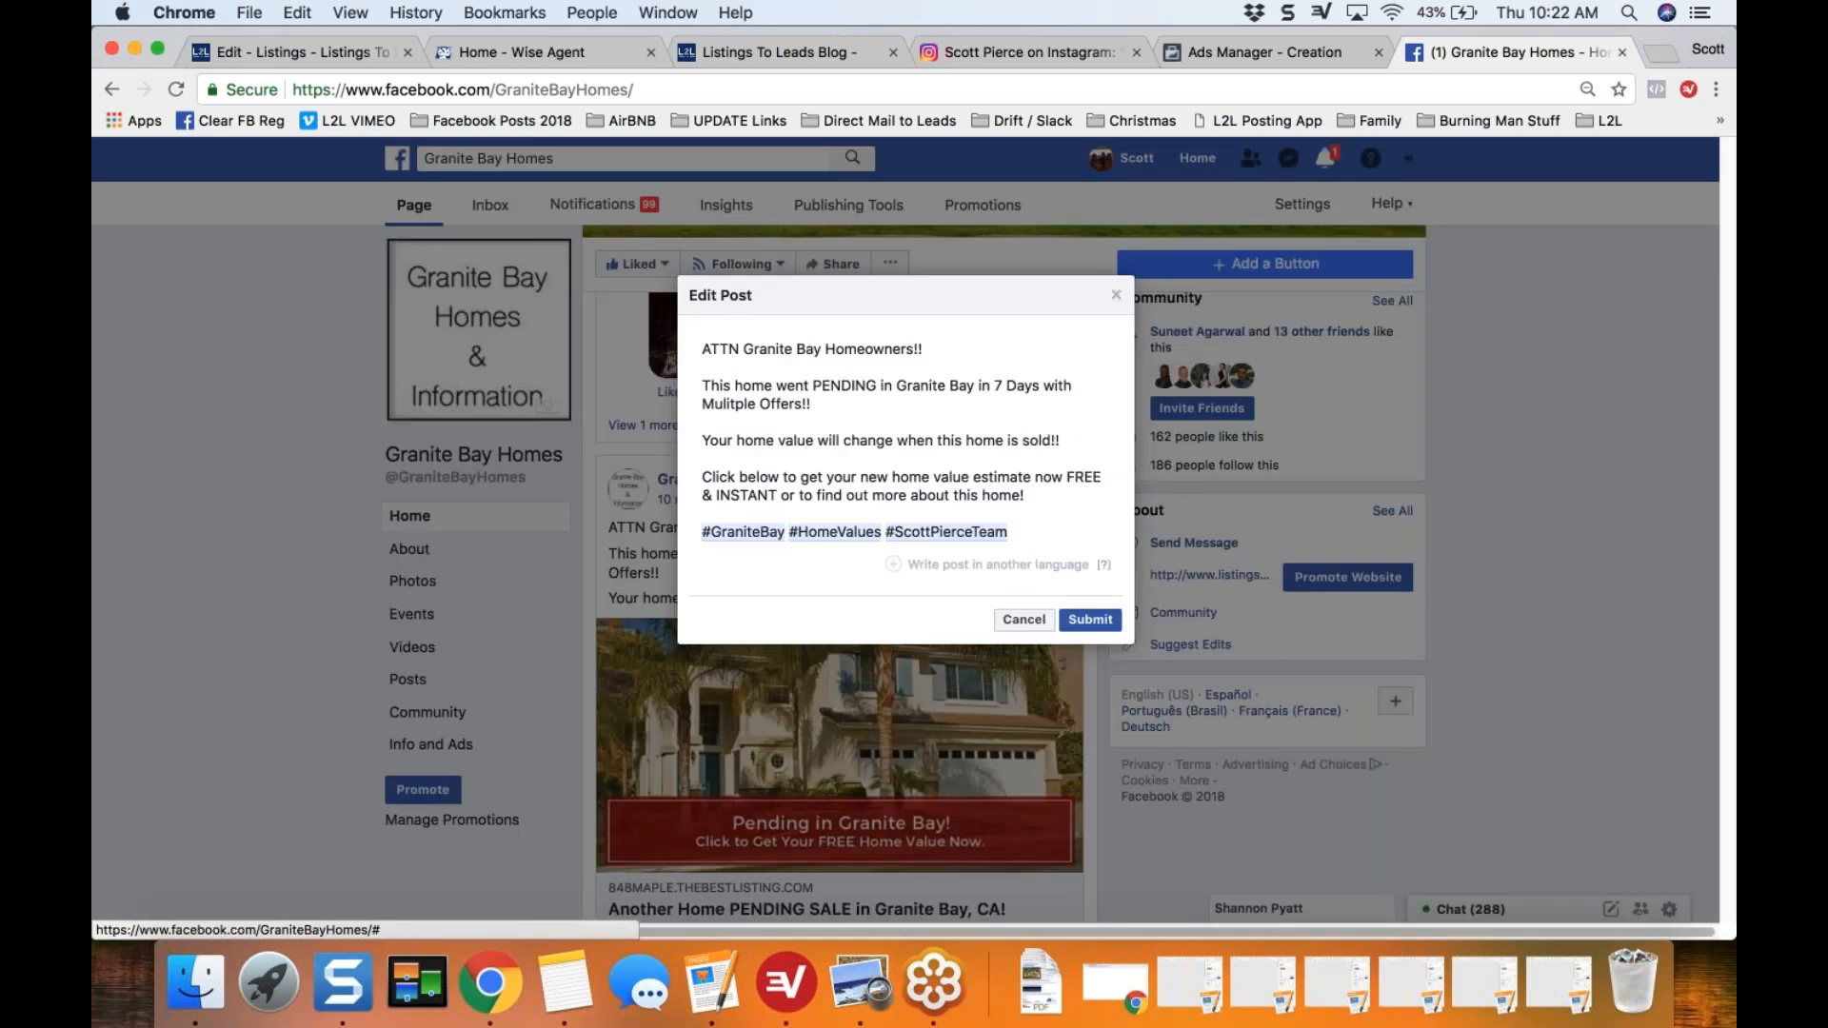
Step: Insert the family emoji after "ATTN Granite Bay Homeowners!!" in the post text
{"action": "left_click", "coordinate": [931, 349]}
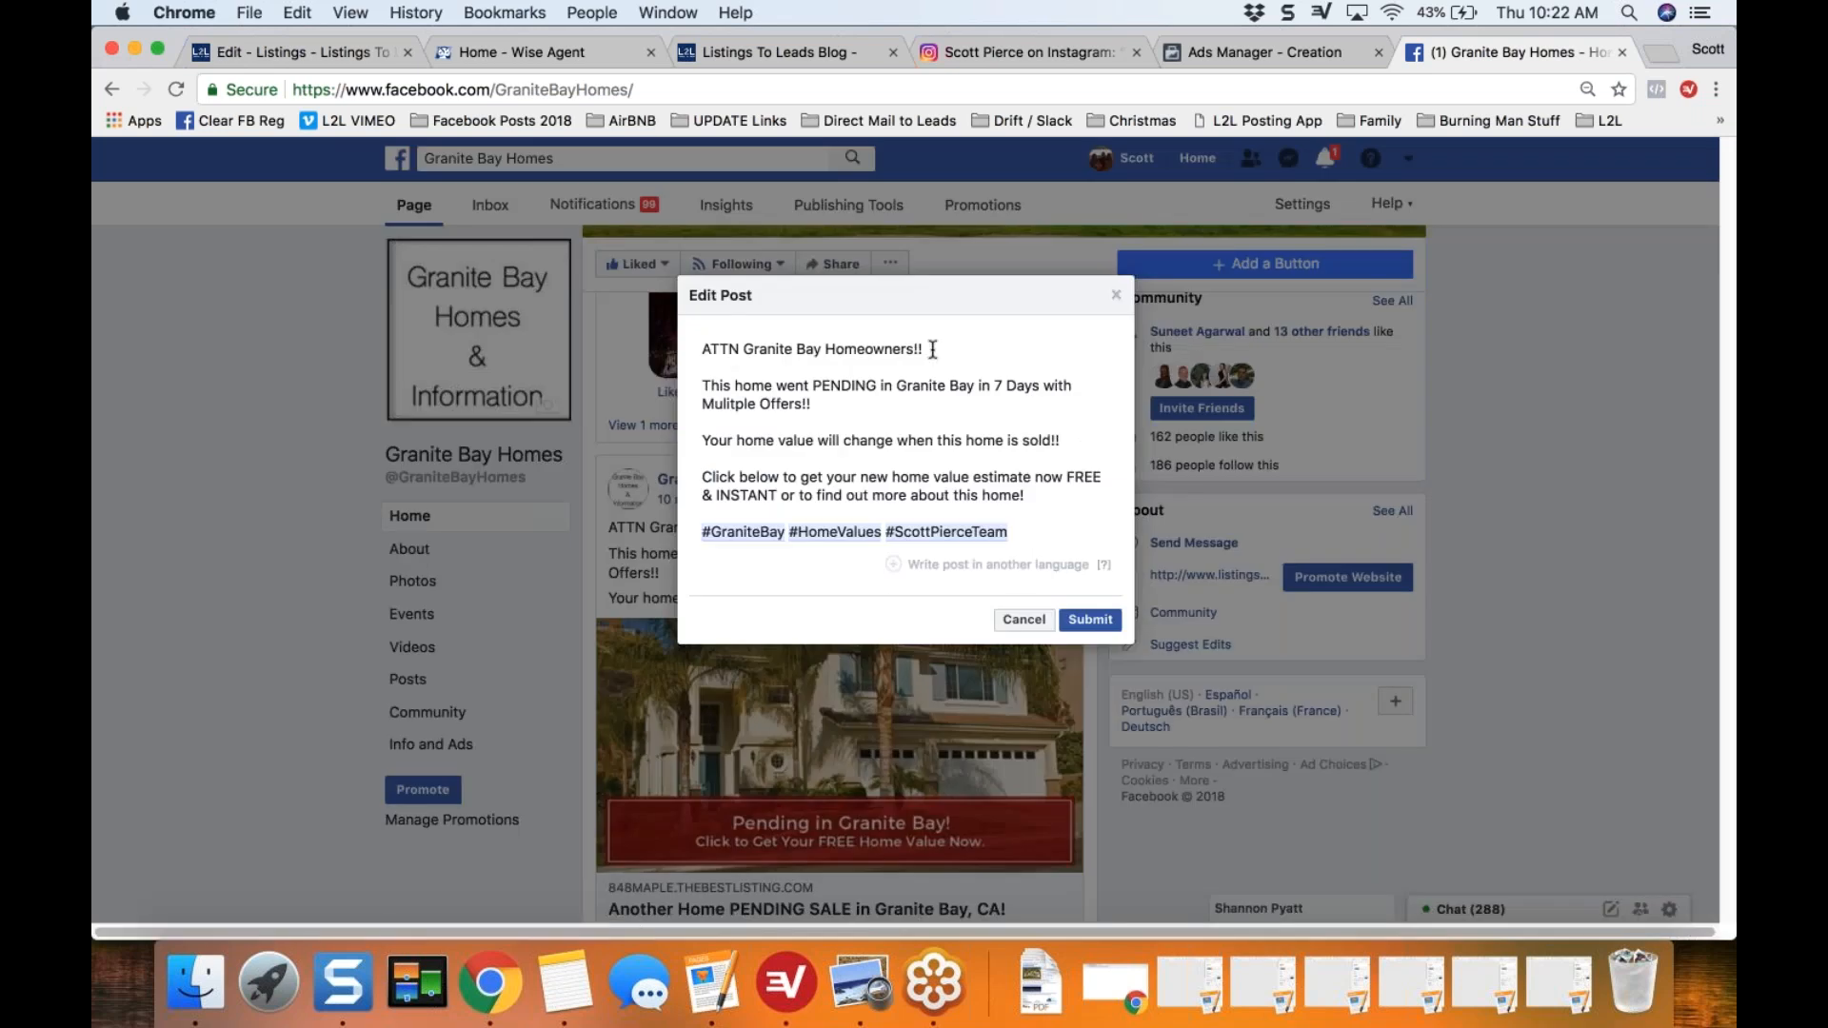
{"action": "left_click", "coordinate": [298, 12]}
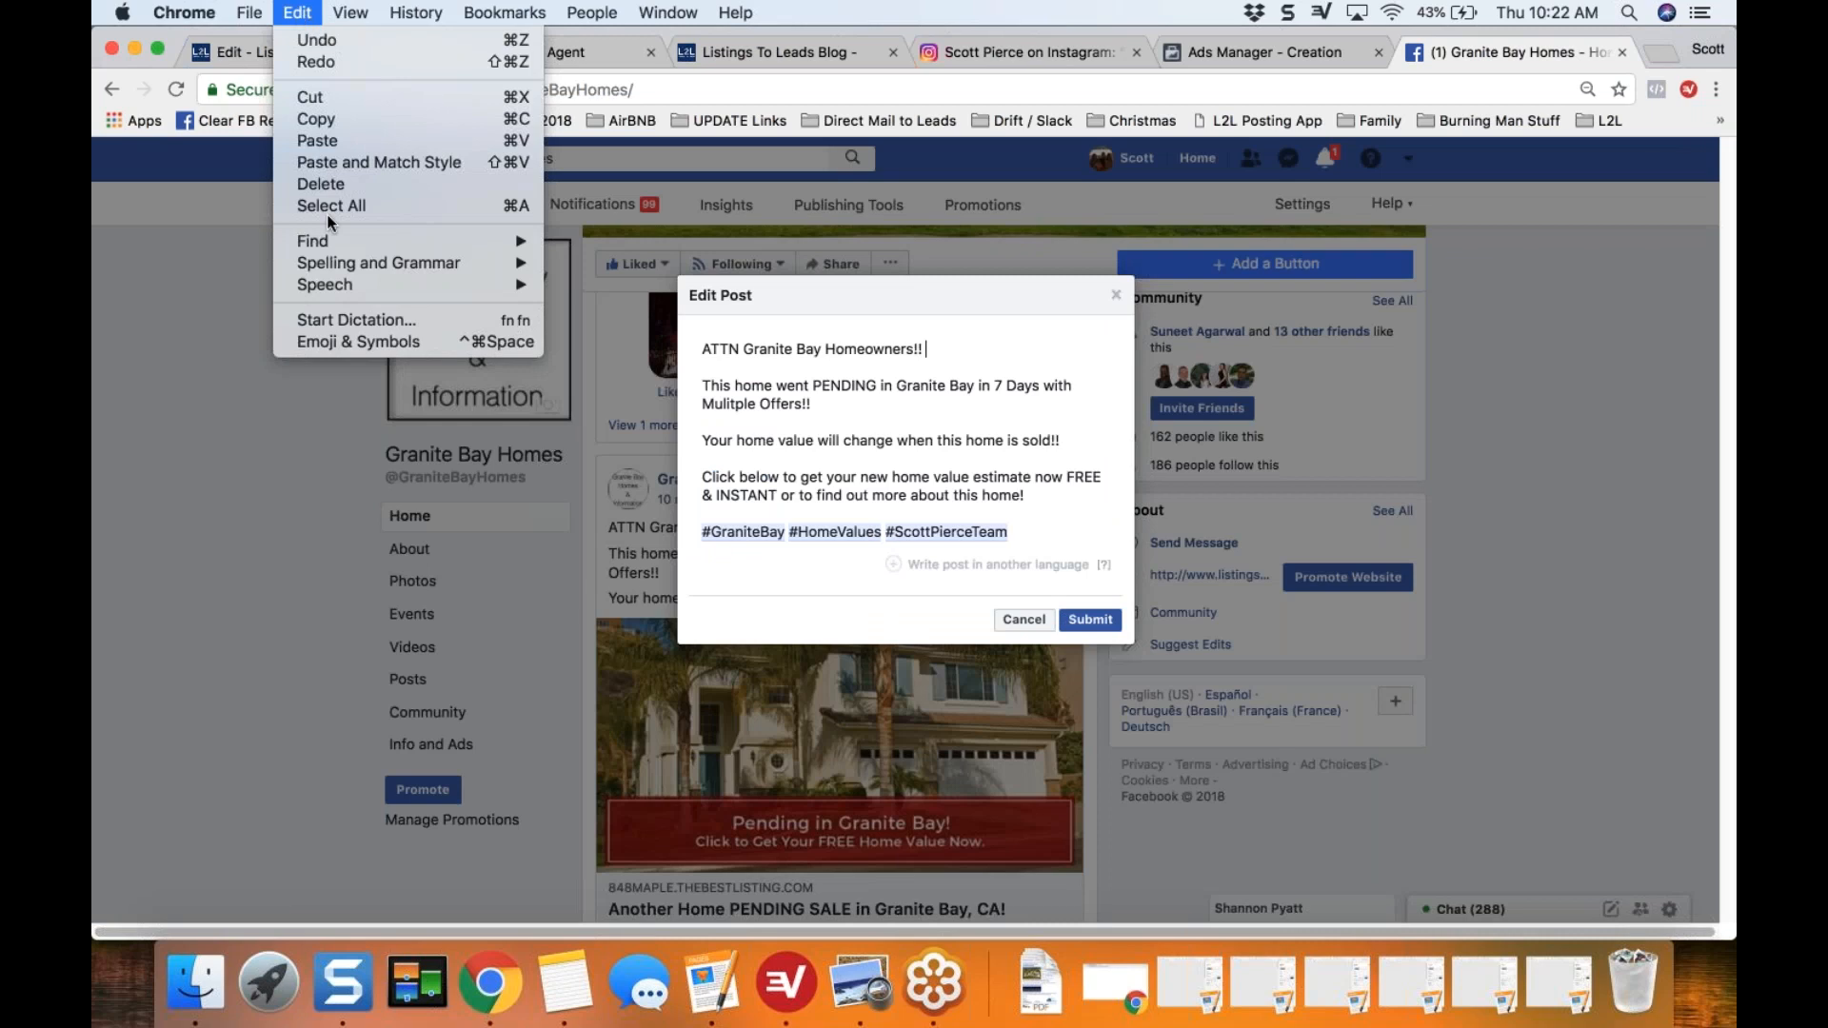
{"action": "left_click", "coordinate": [330, 344]}
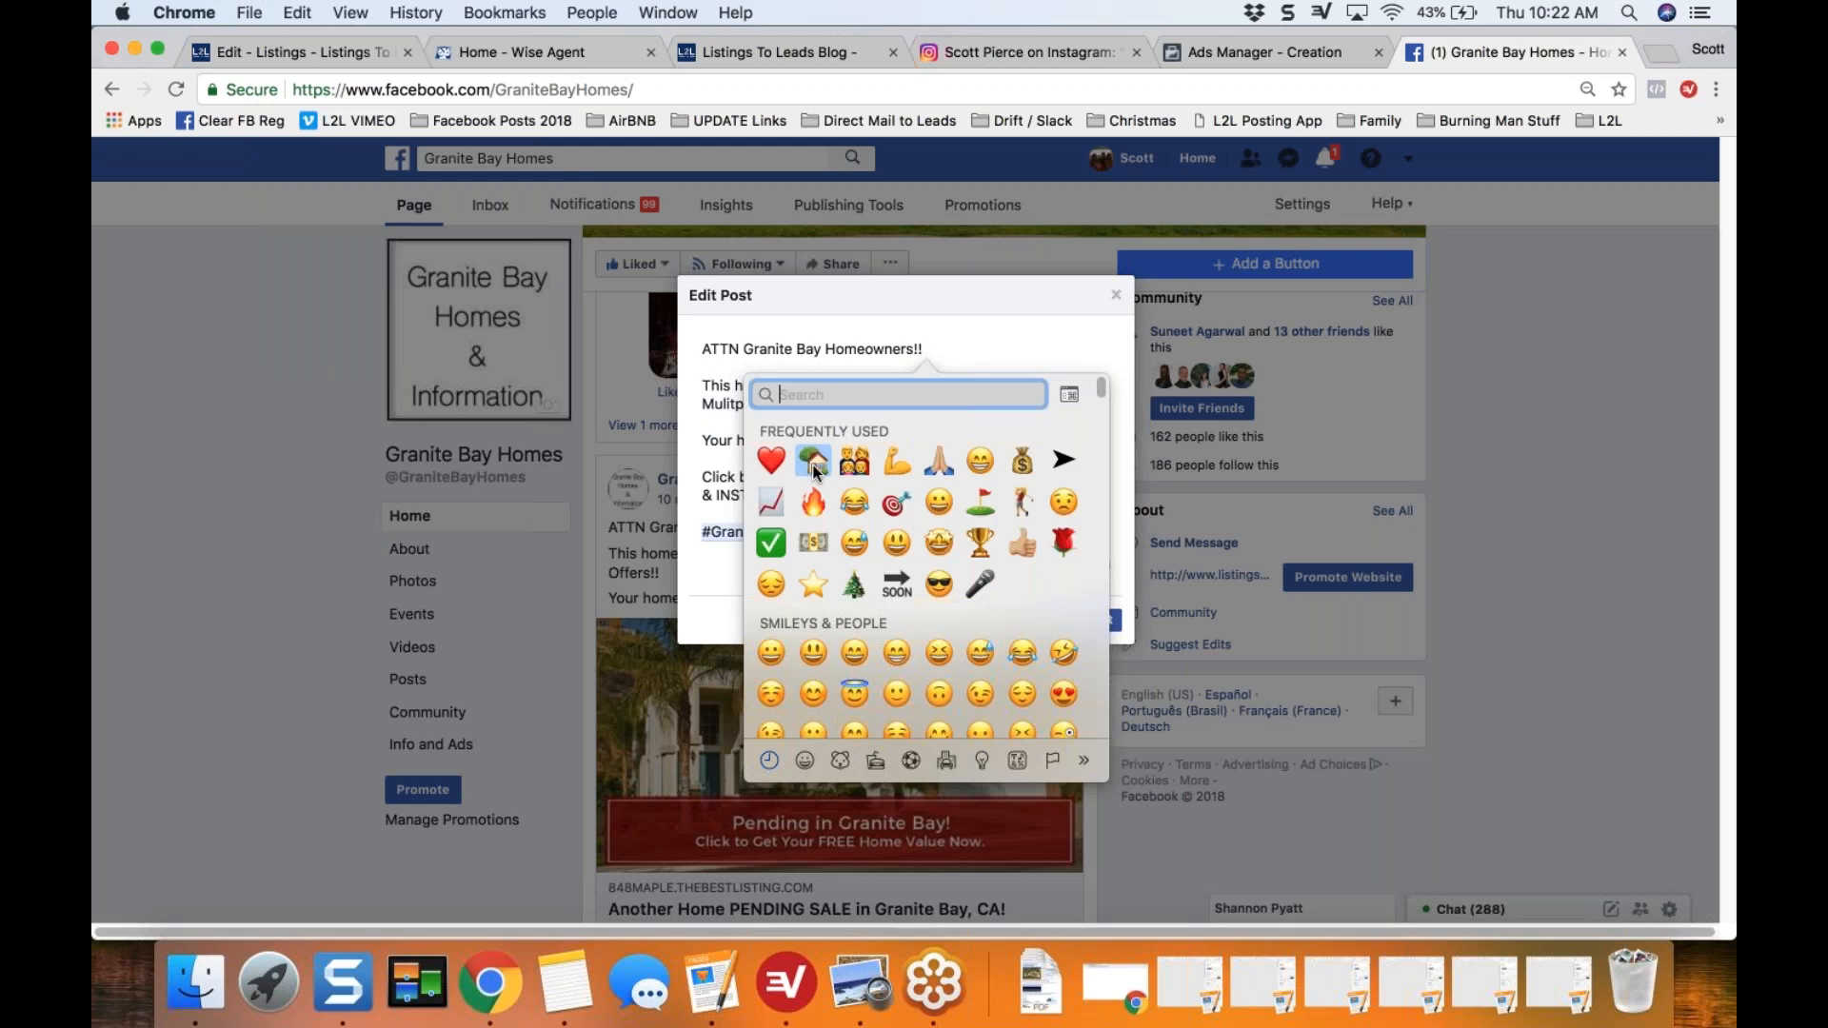
{"action": "left_click", "coordinate": [848, 465]}
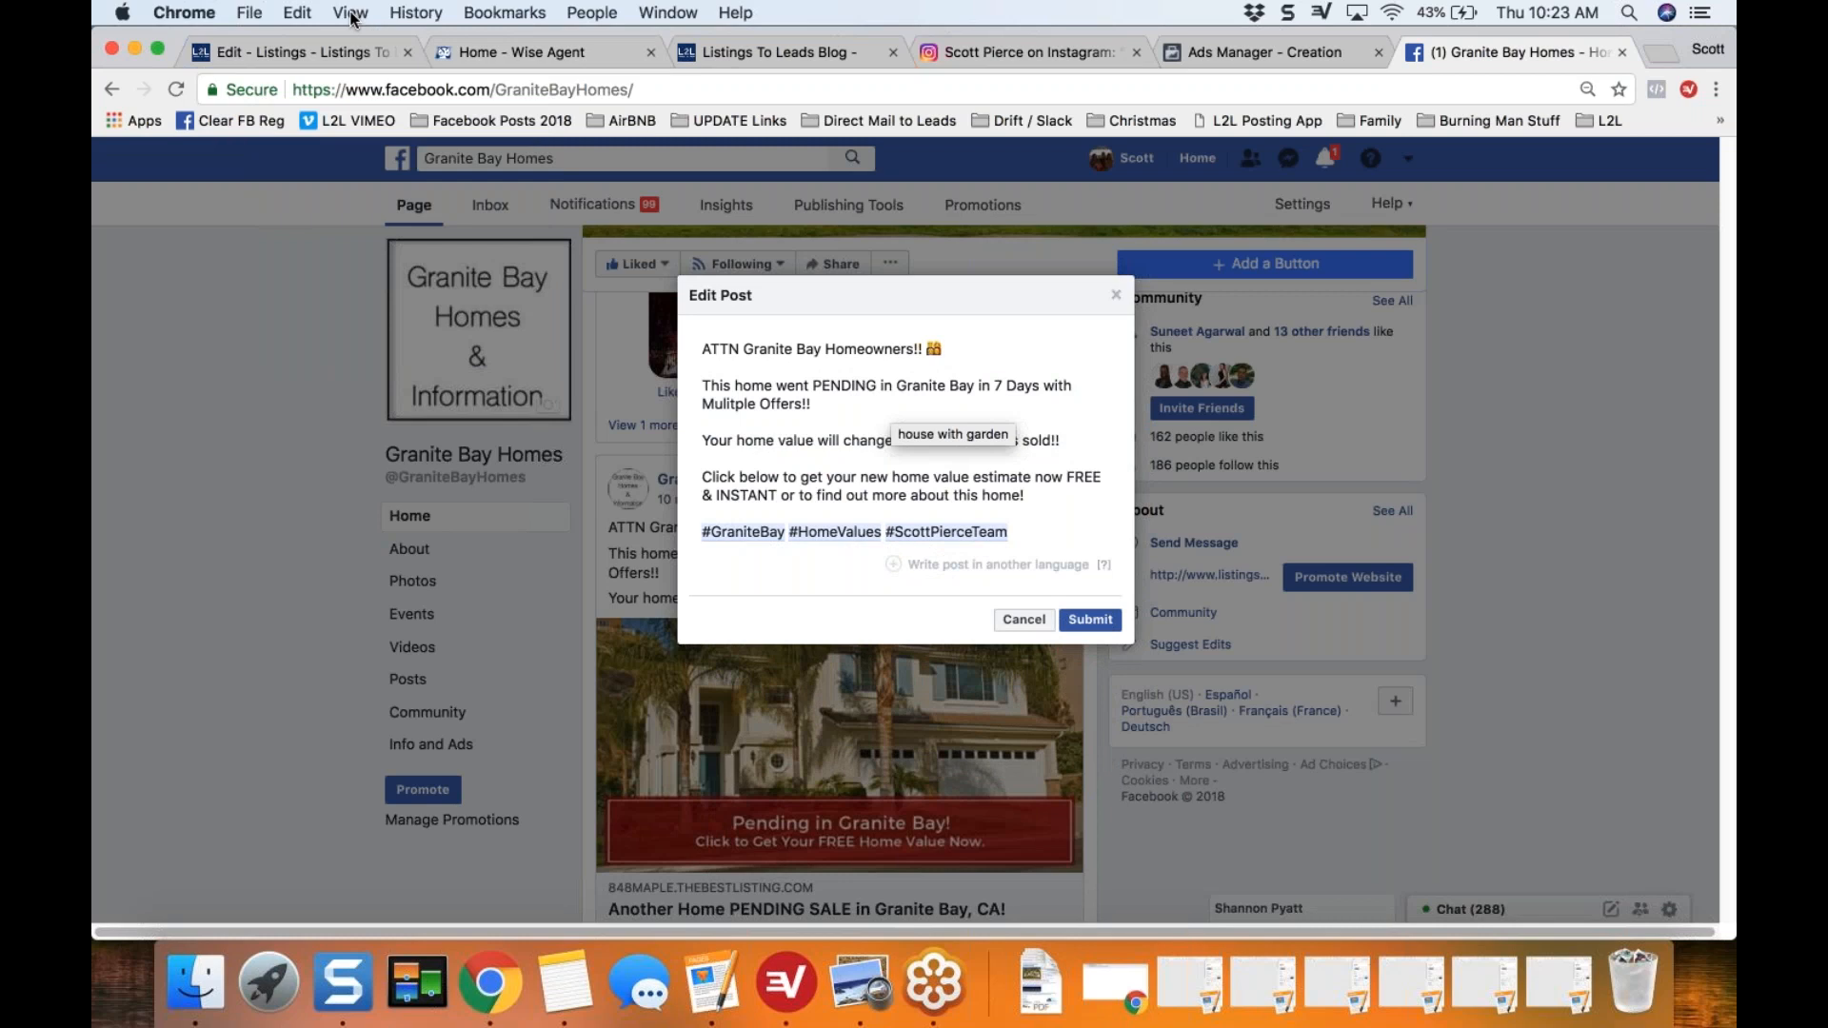
Step: Insert the house with garden emoji after the sentence about the home going pending in 7 days
{"action": "left_click", "coordinate": [298, 12]}
{"action": "left_click", "coordinate": [345, 342]}
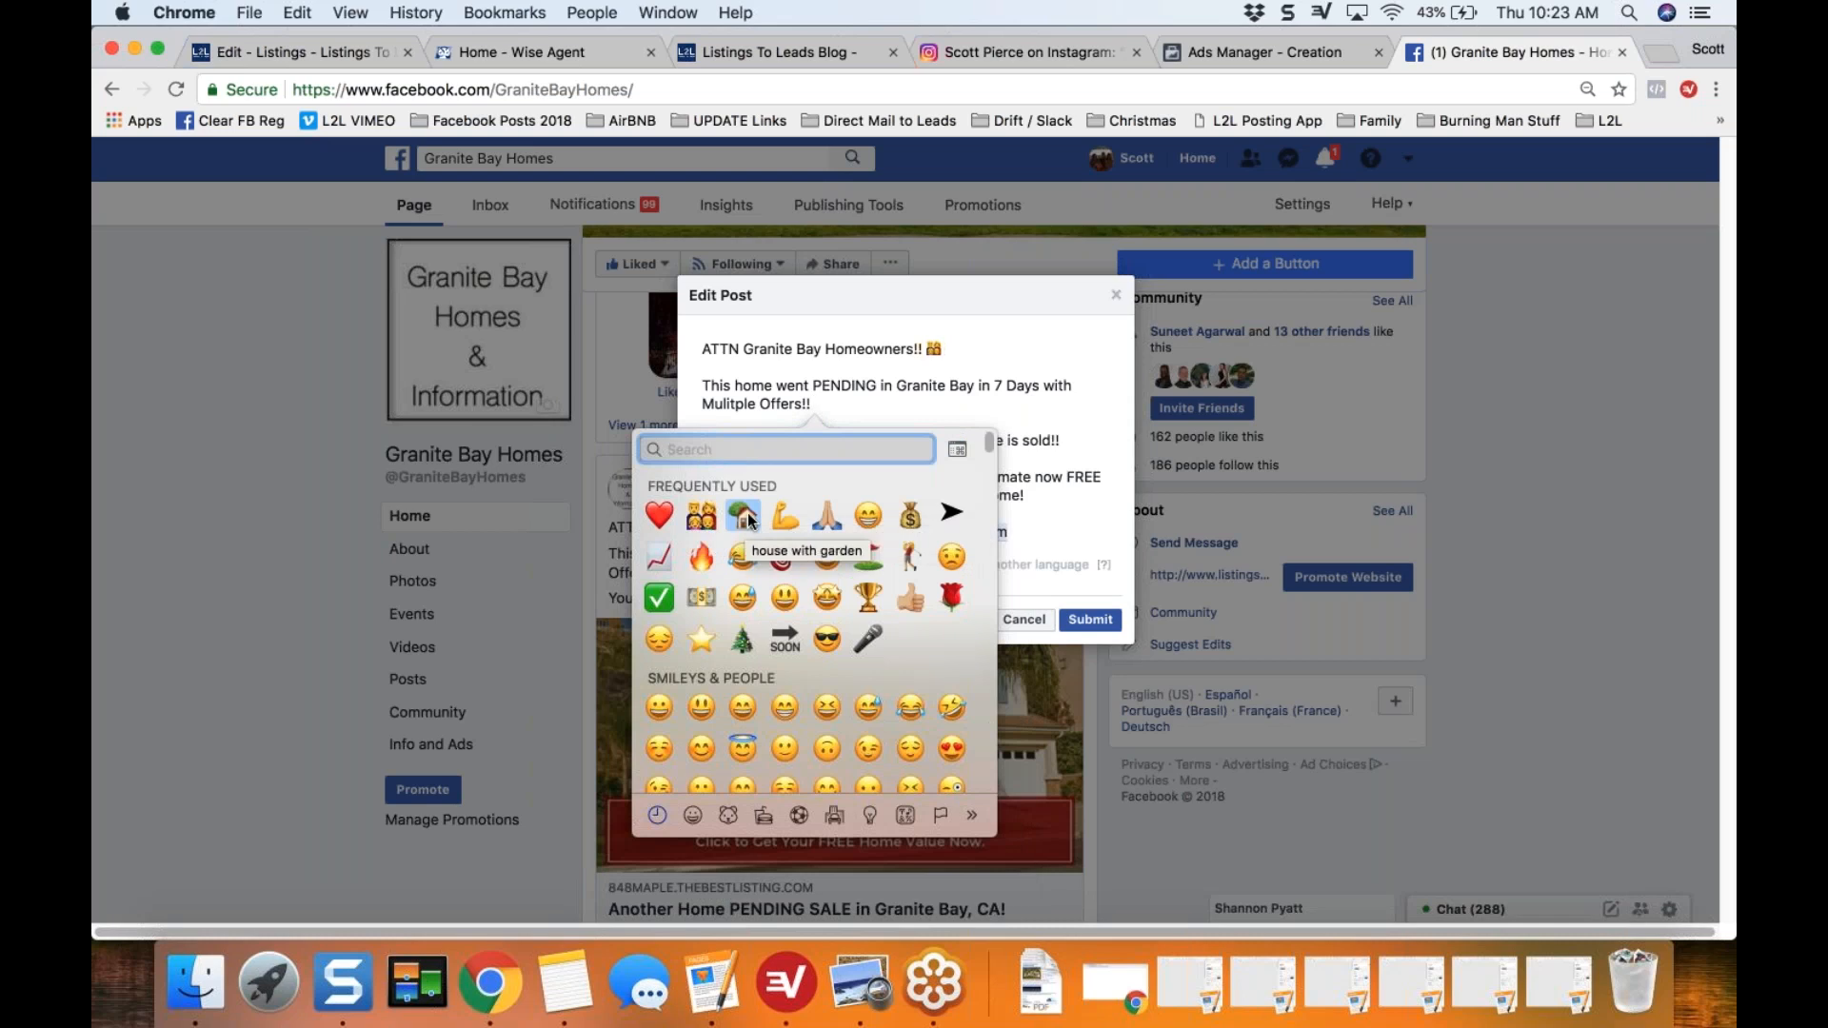
{"action": "left_click", "coordinate": [742, 514]}
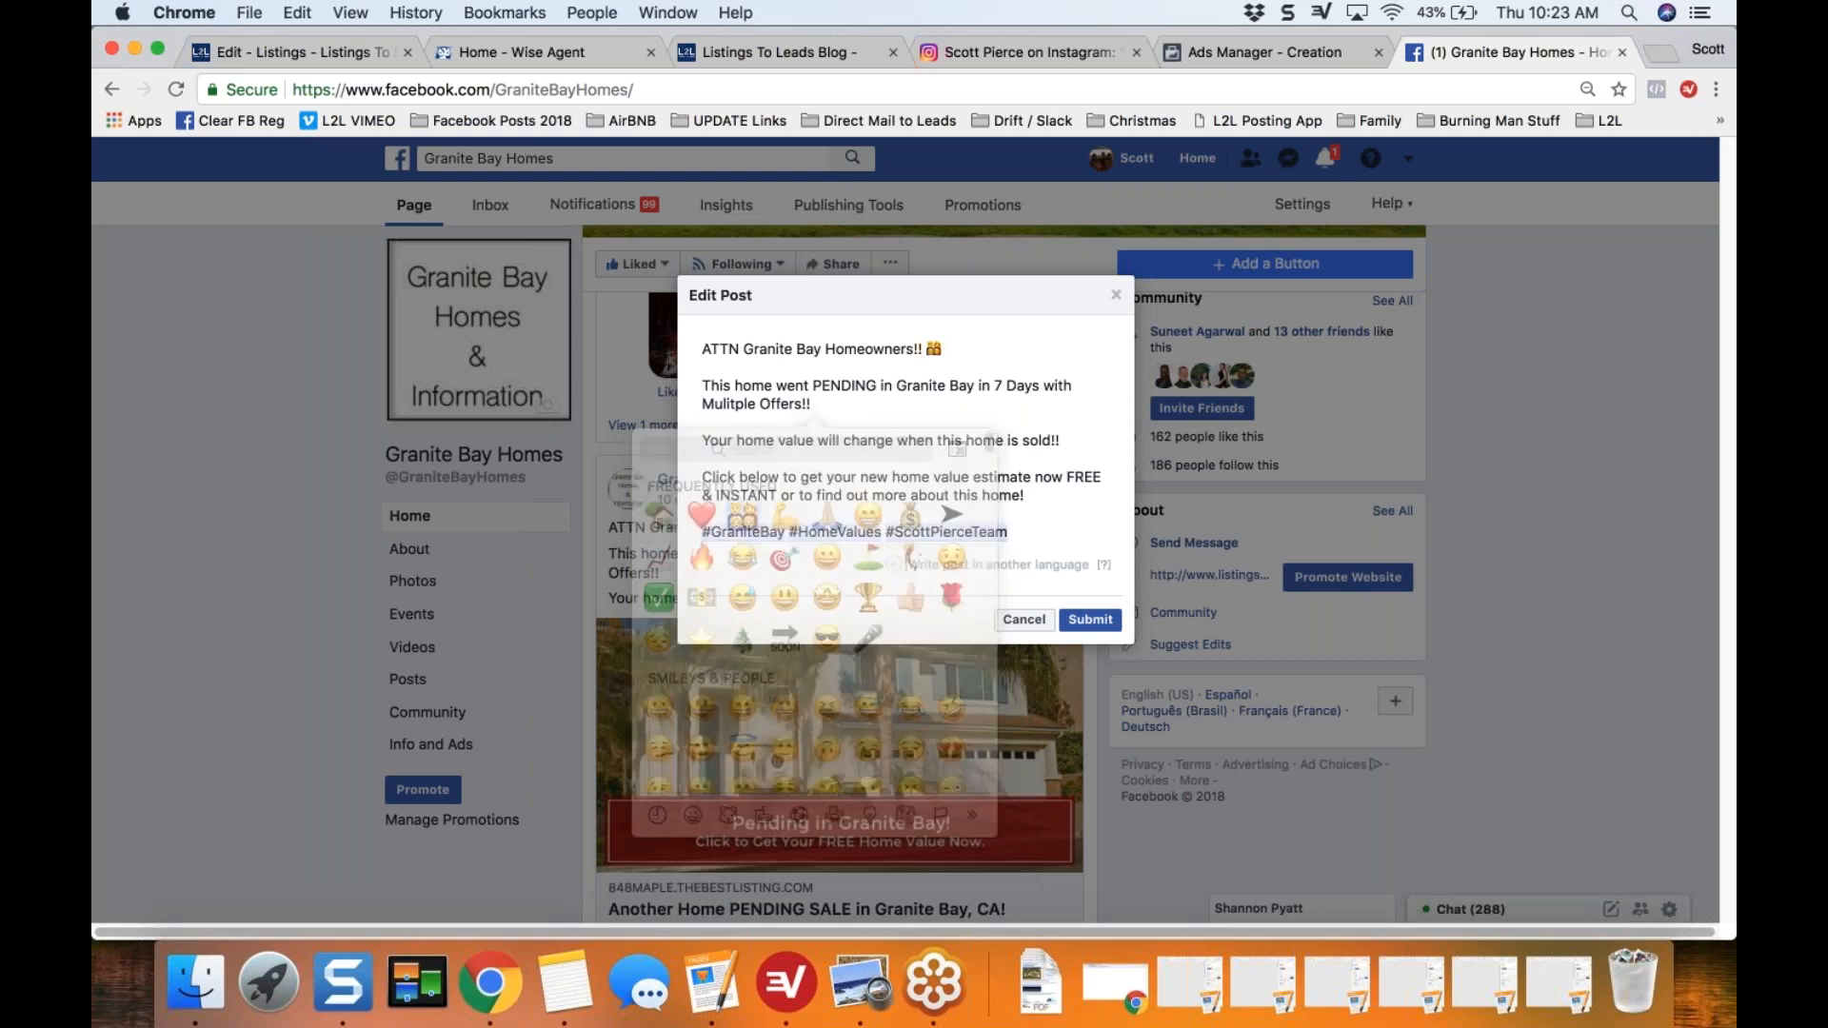
Step: Insert a red heart emoji after "Your home value will change when this home is sold!!" and submit the edited post
{"action": "left_click", "coordinate": [1073, 439]}
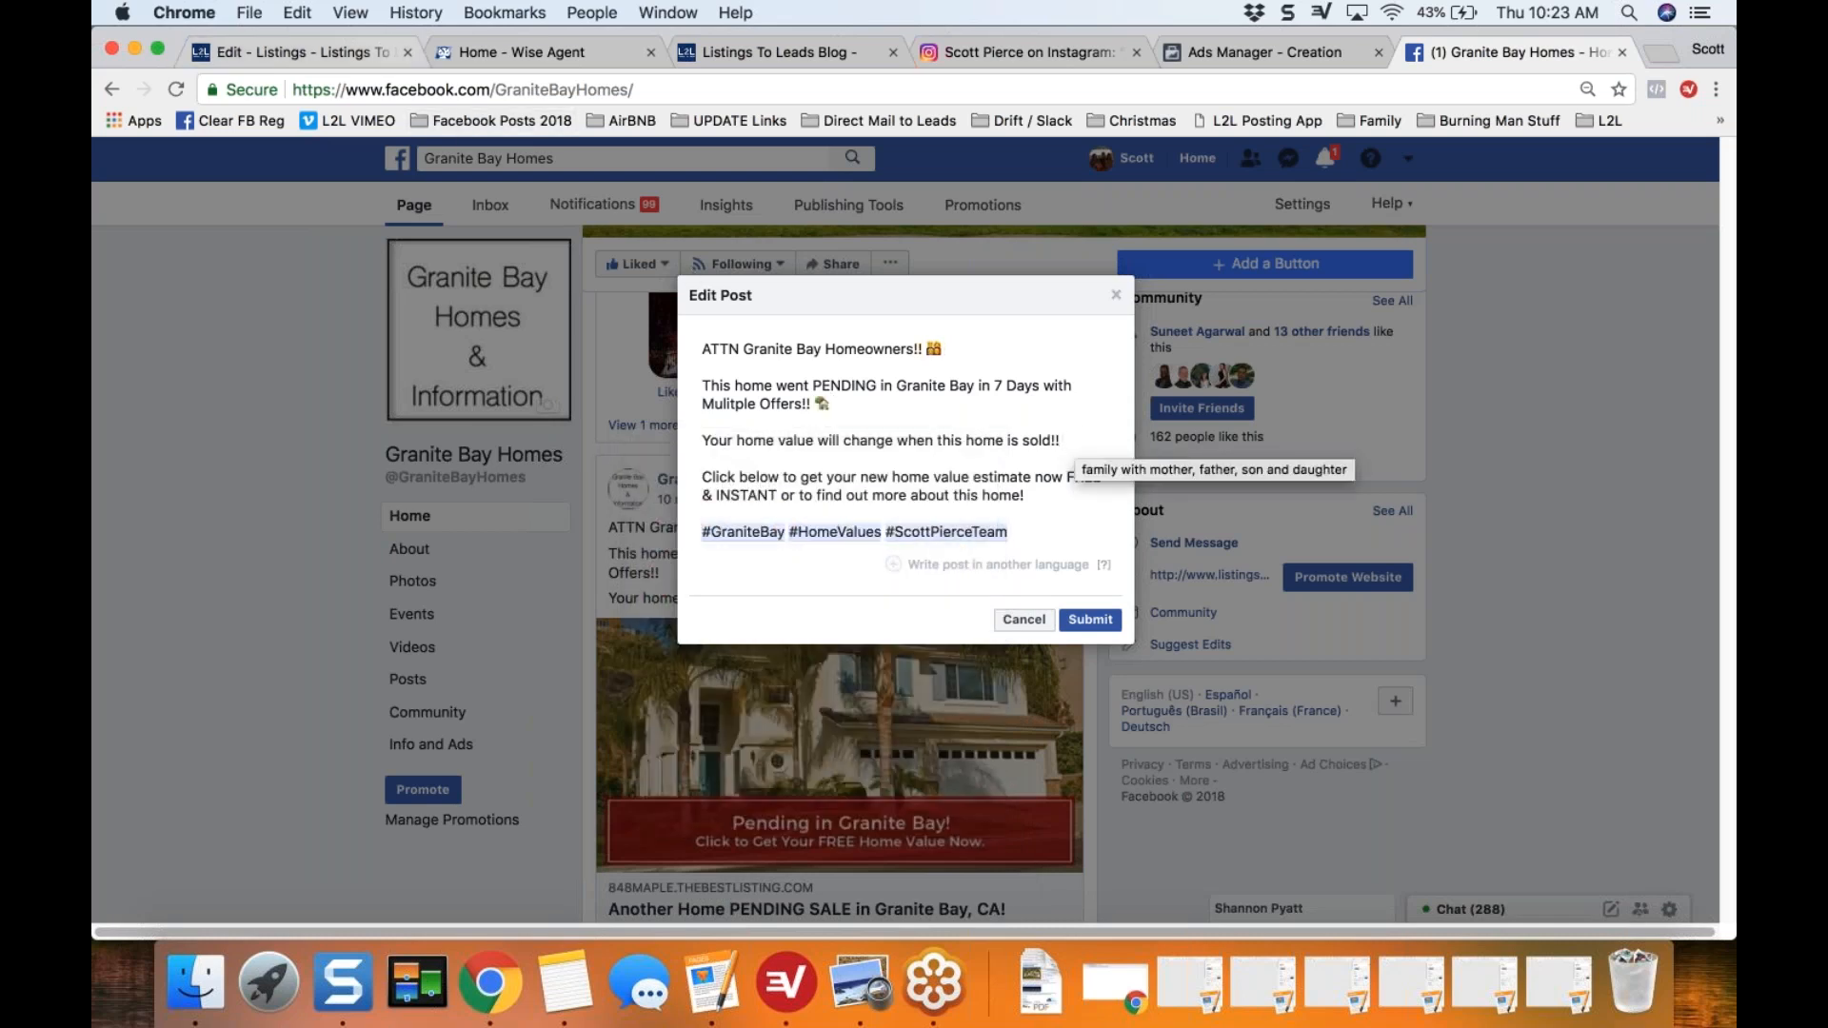
{"action": "left_click", "coordinate": [298, 12]}
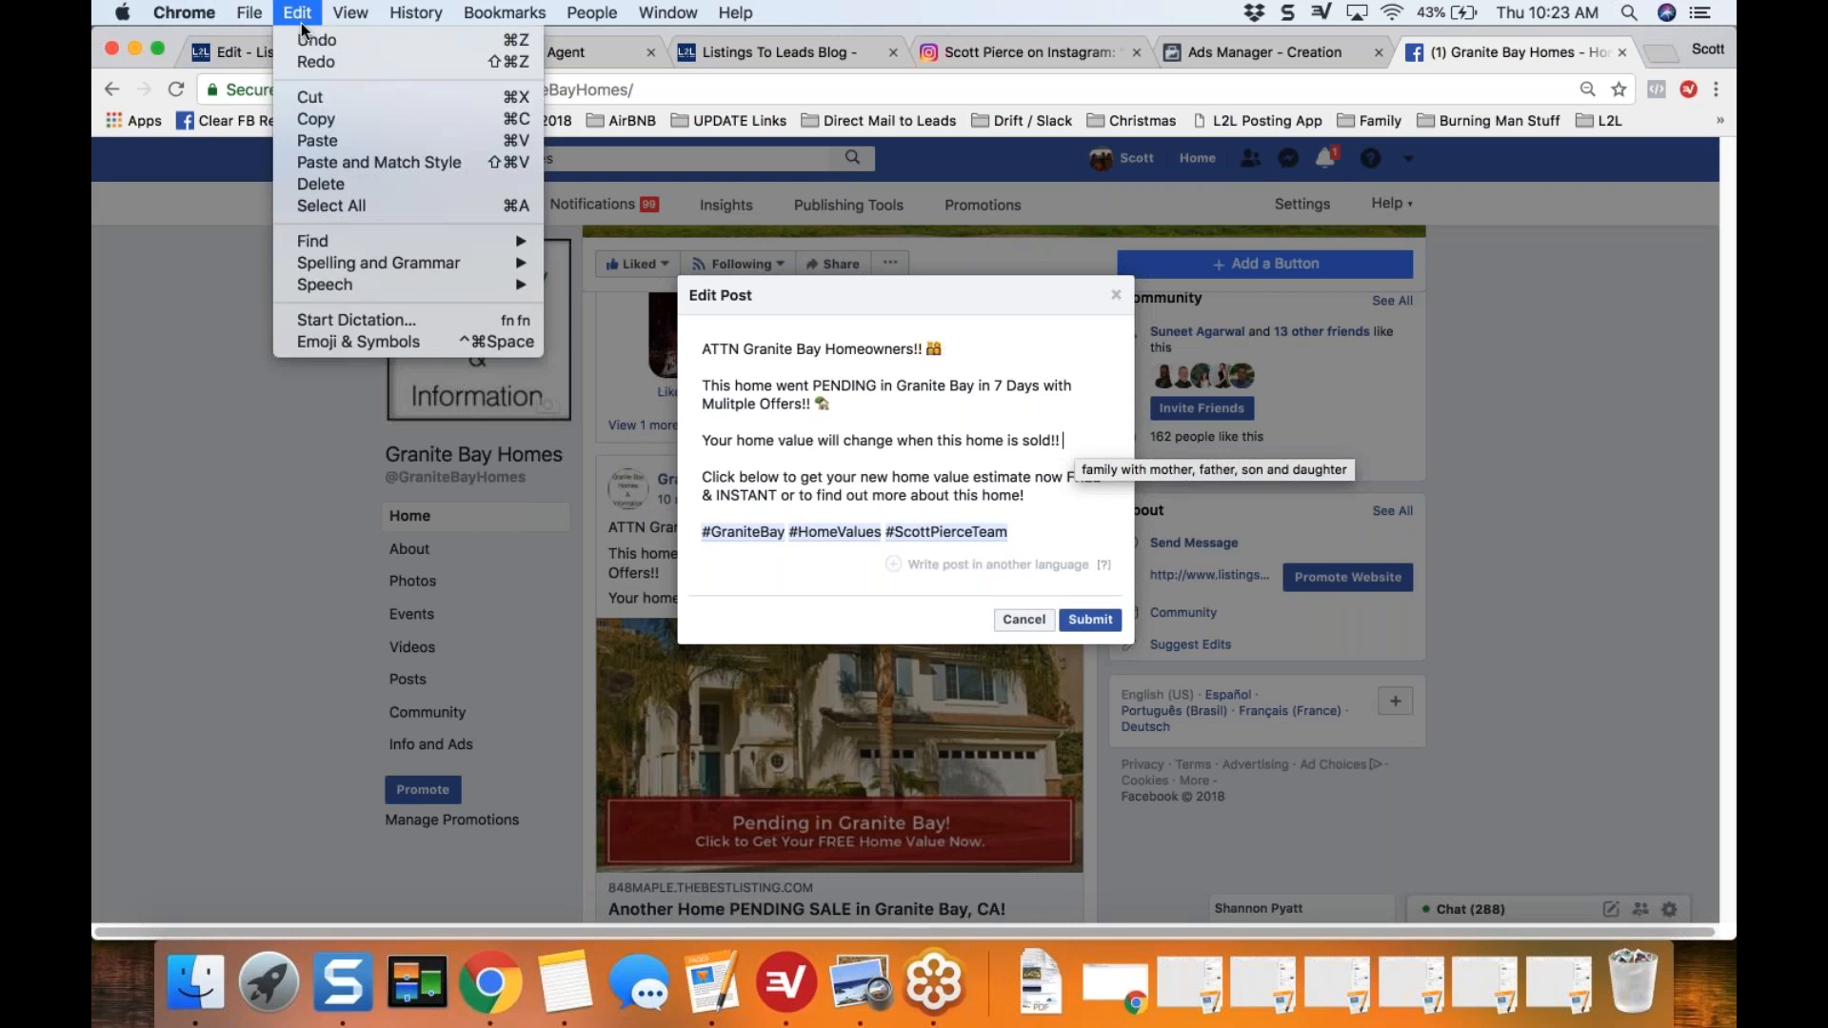
{"action": "left_click", "coordinate": [334, 340]}
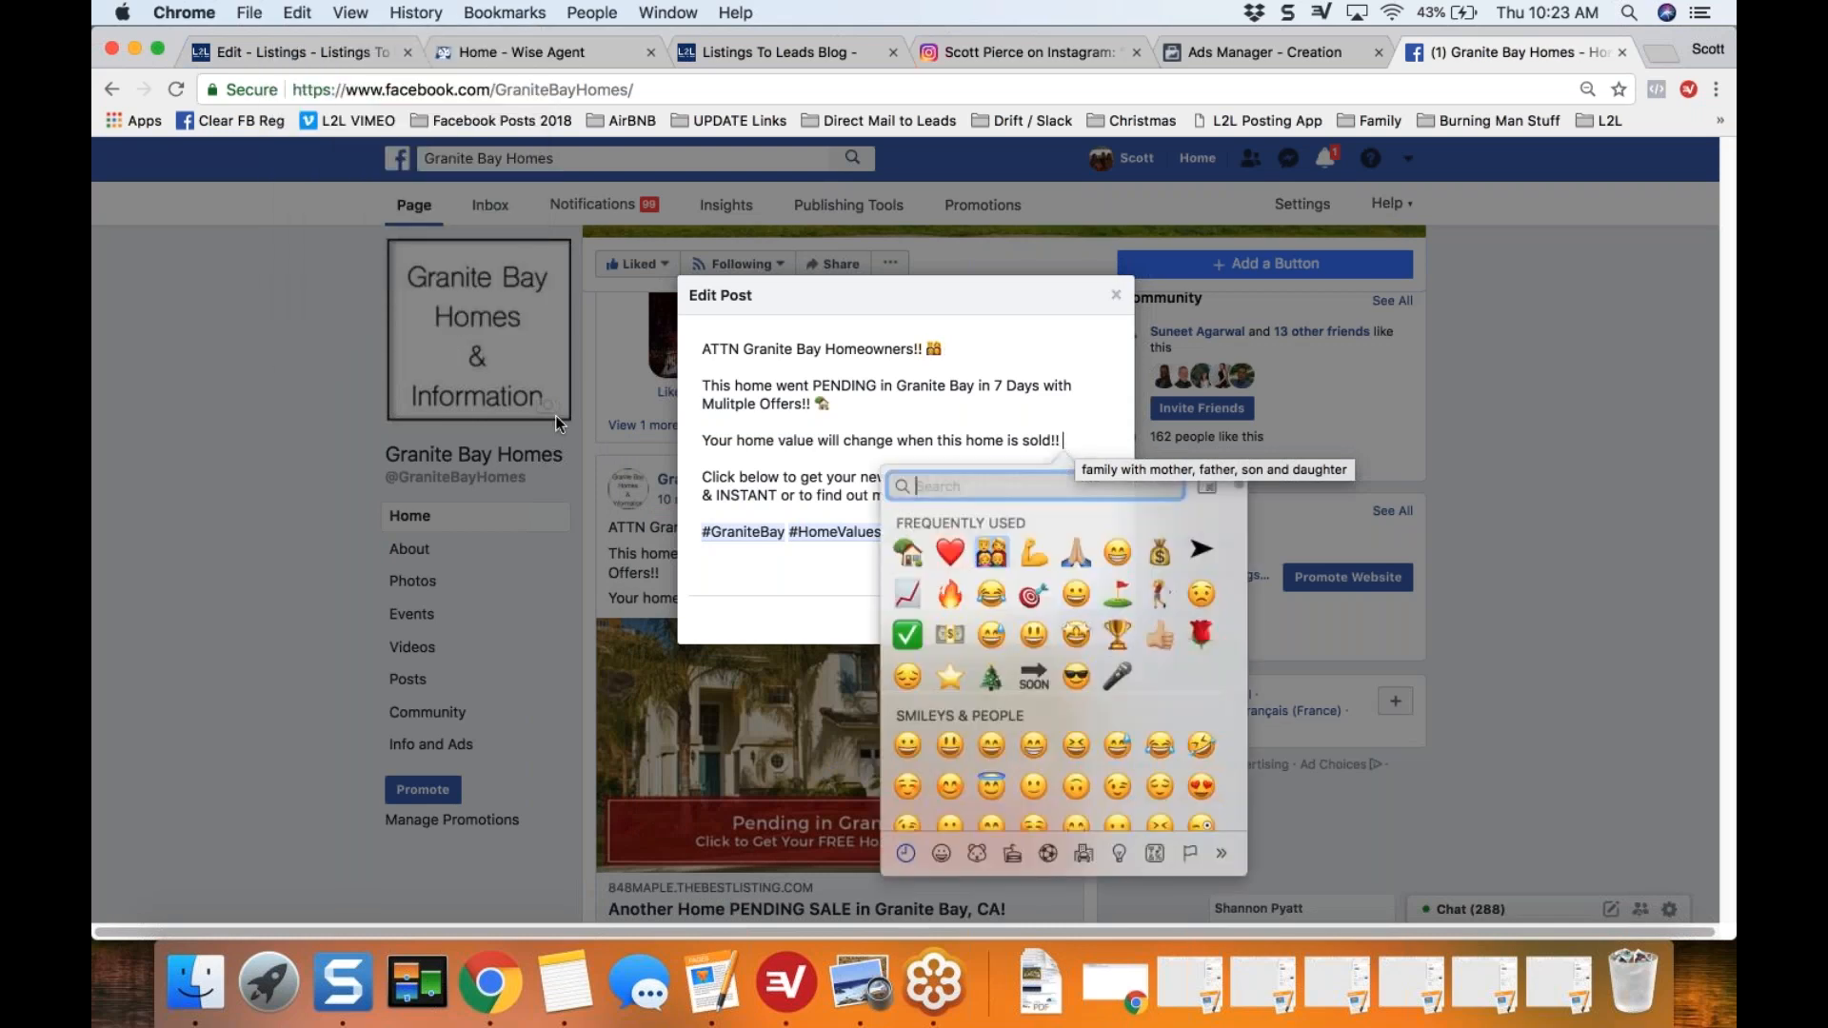
{"action": "left_click", "coordinate": [950, 552]}
{"action": "left_click", "coordinate": [1090, 620]}
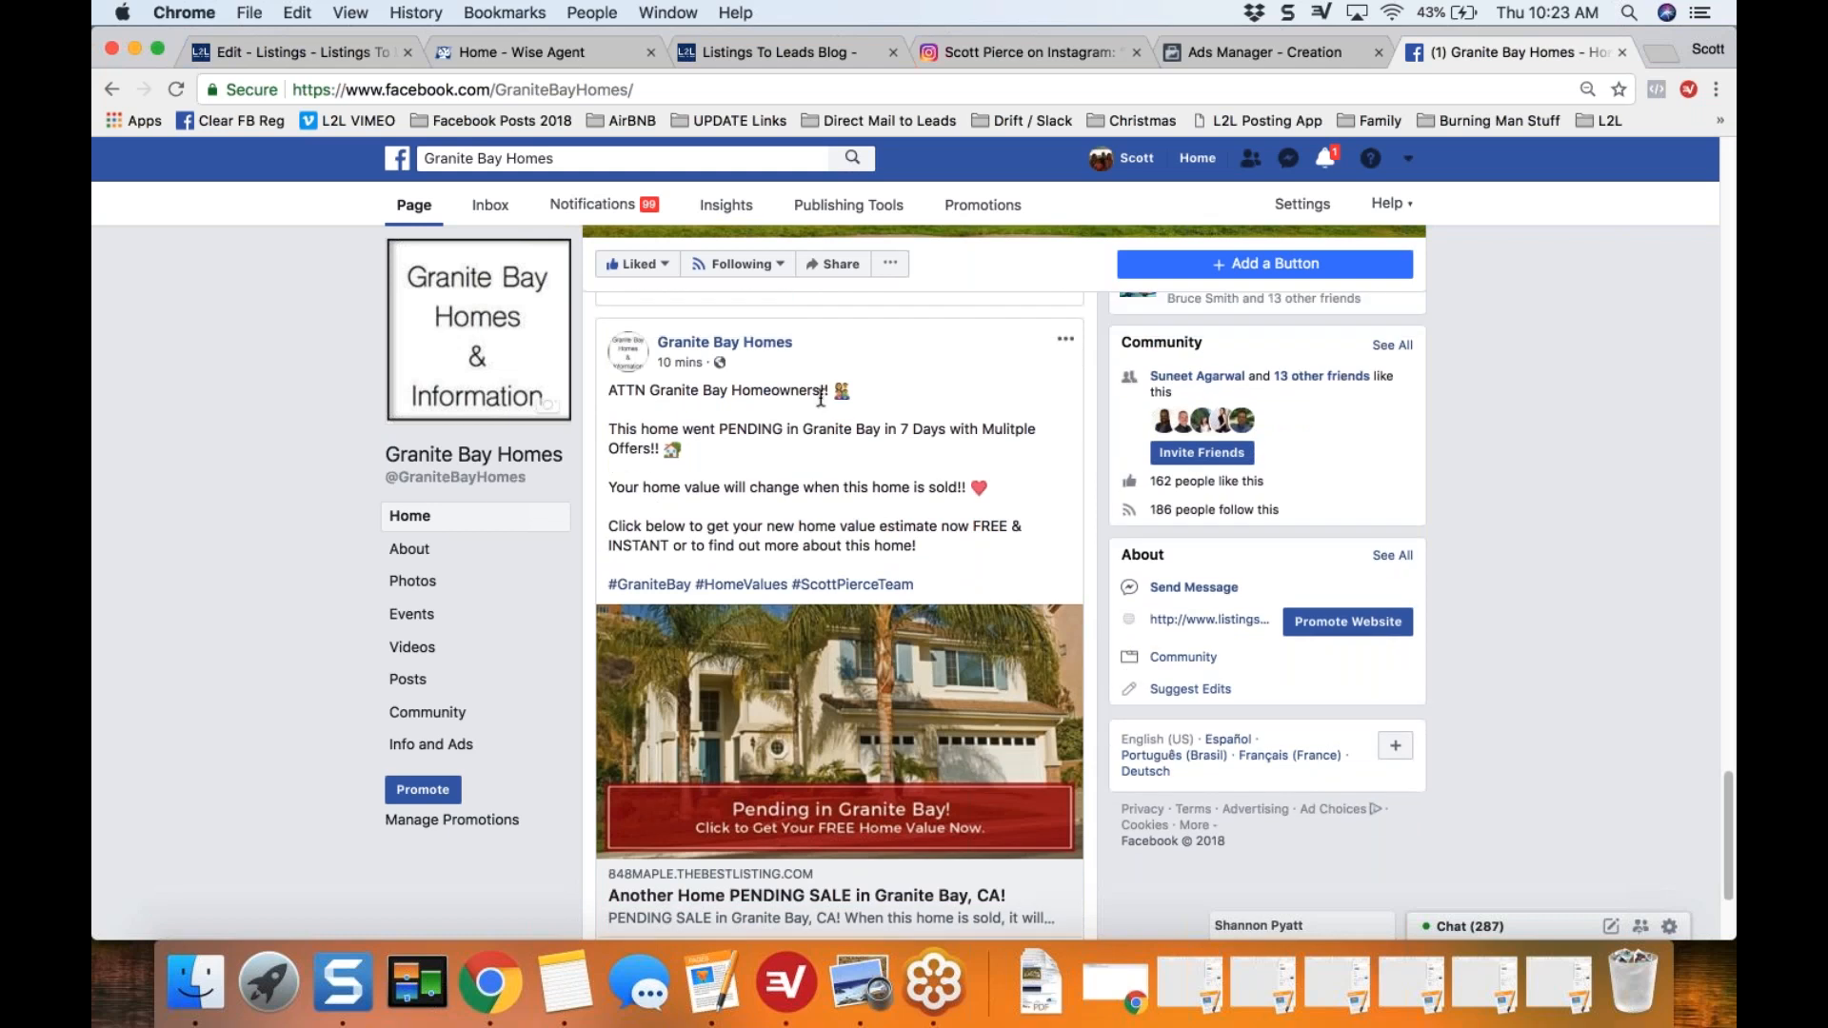
Step: Look over the edited Facebook post and return to the listing's Pending Marketing page in Listings-to-Leads
{"action": "key", "text": "Down"}
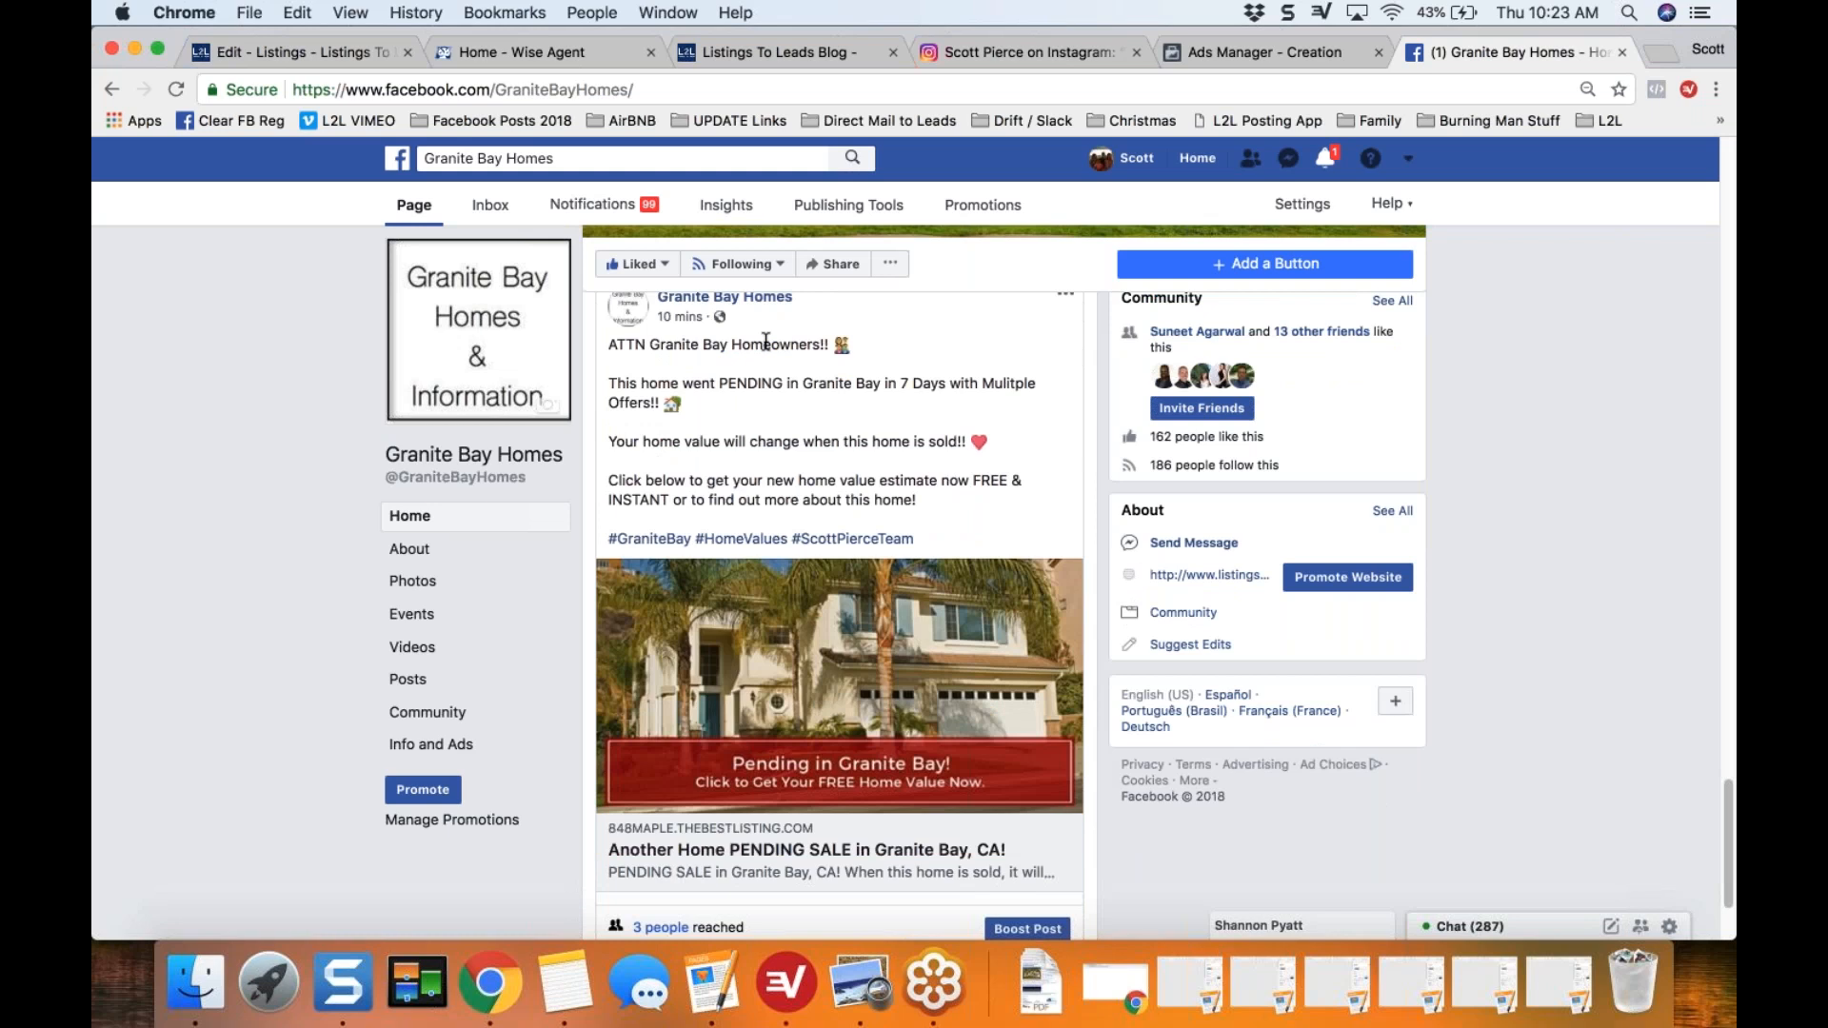
{"action": "key", "text": "Up"}
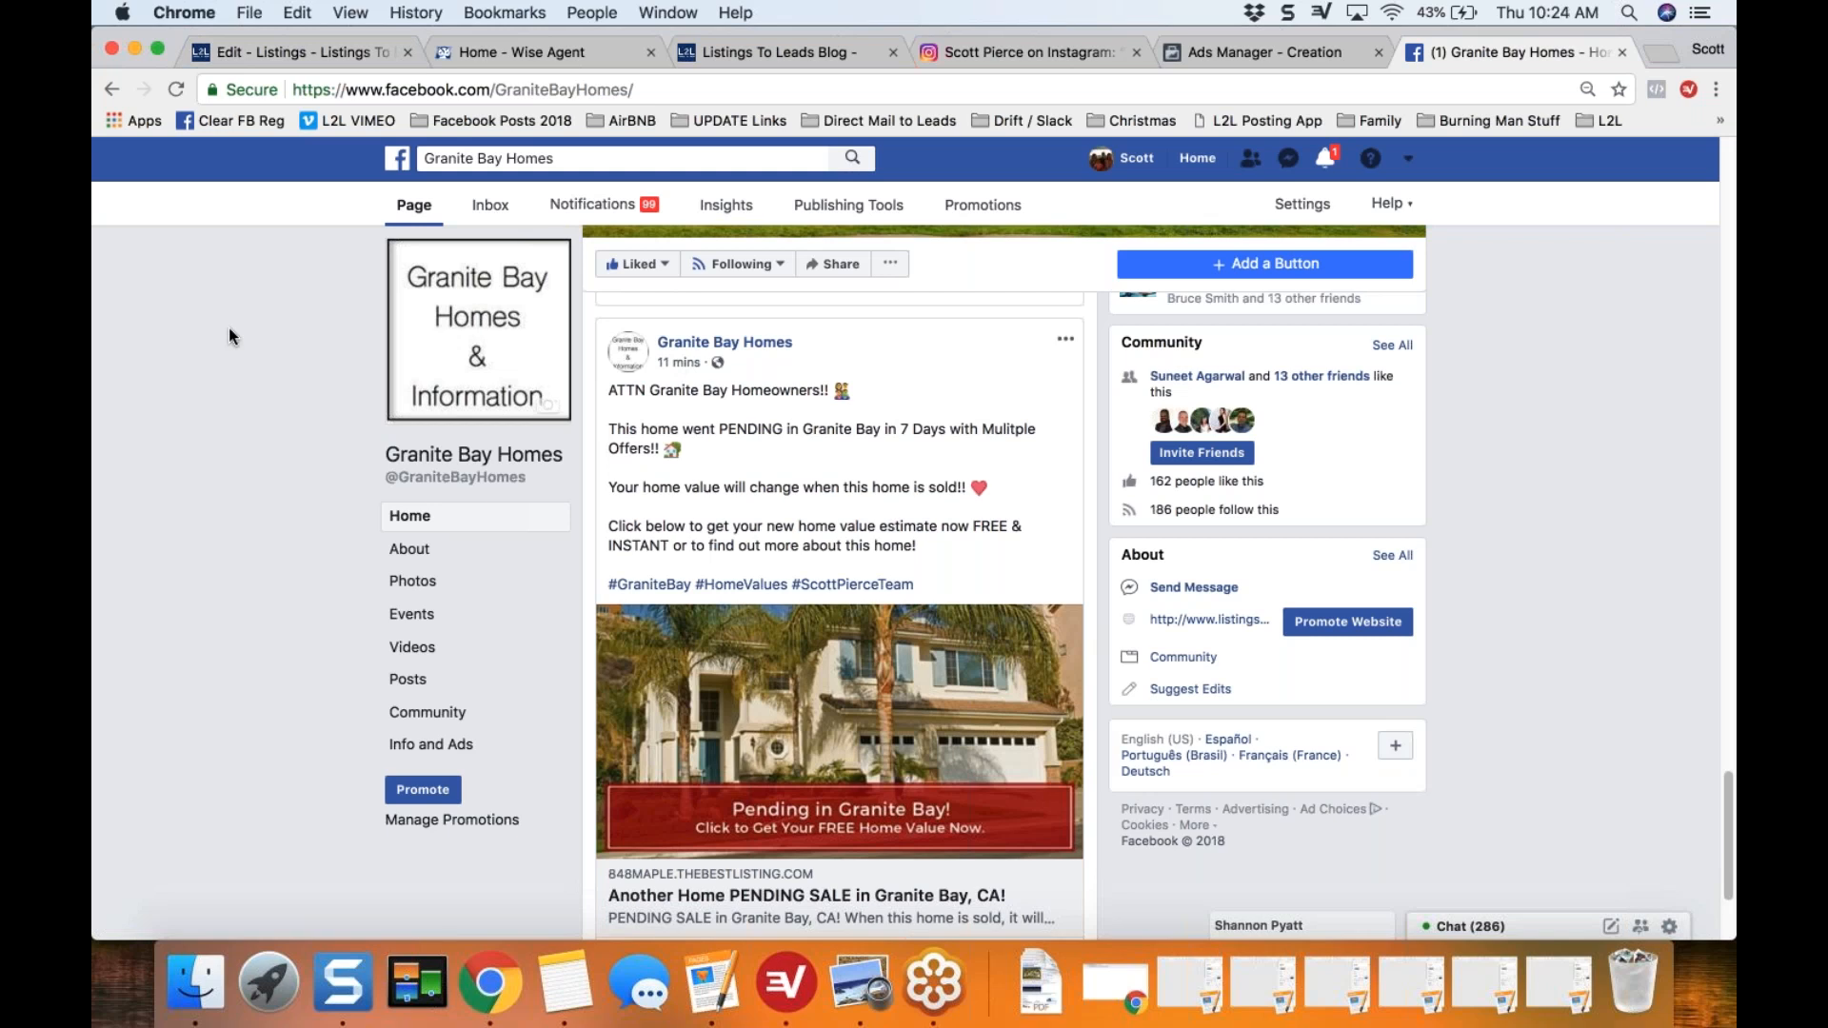
{"action": "left_click", "coordinate": [284, 54]}
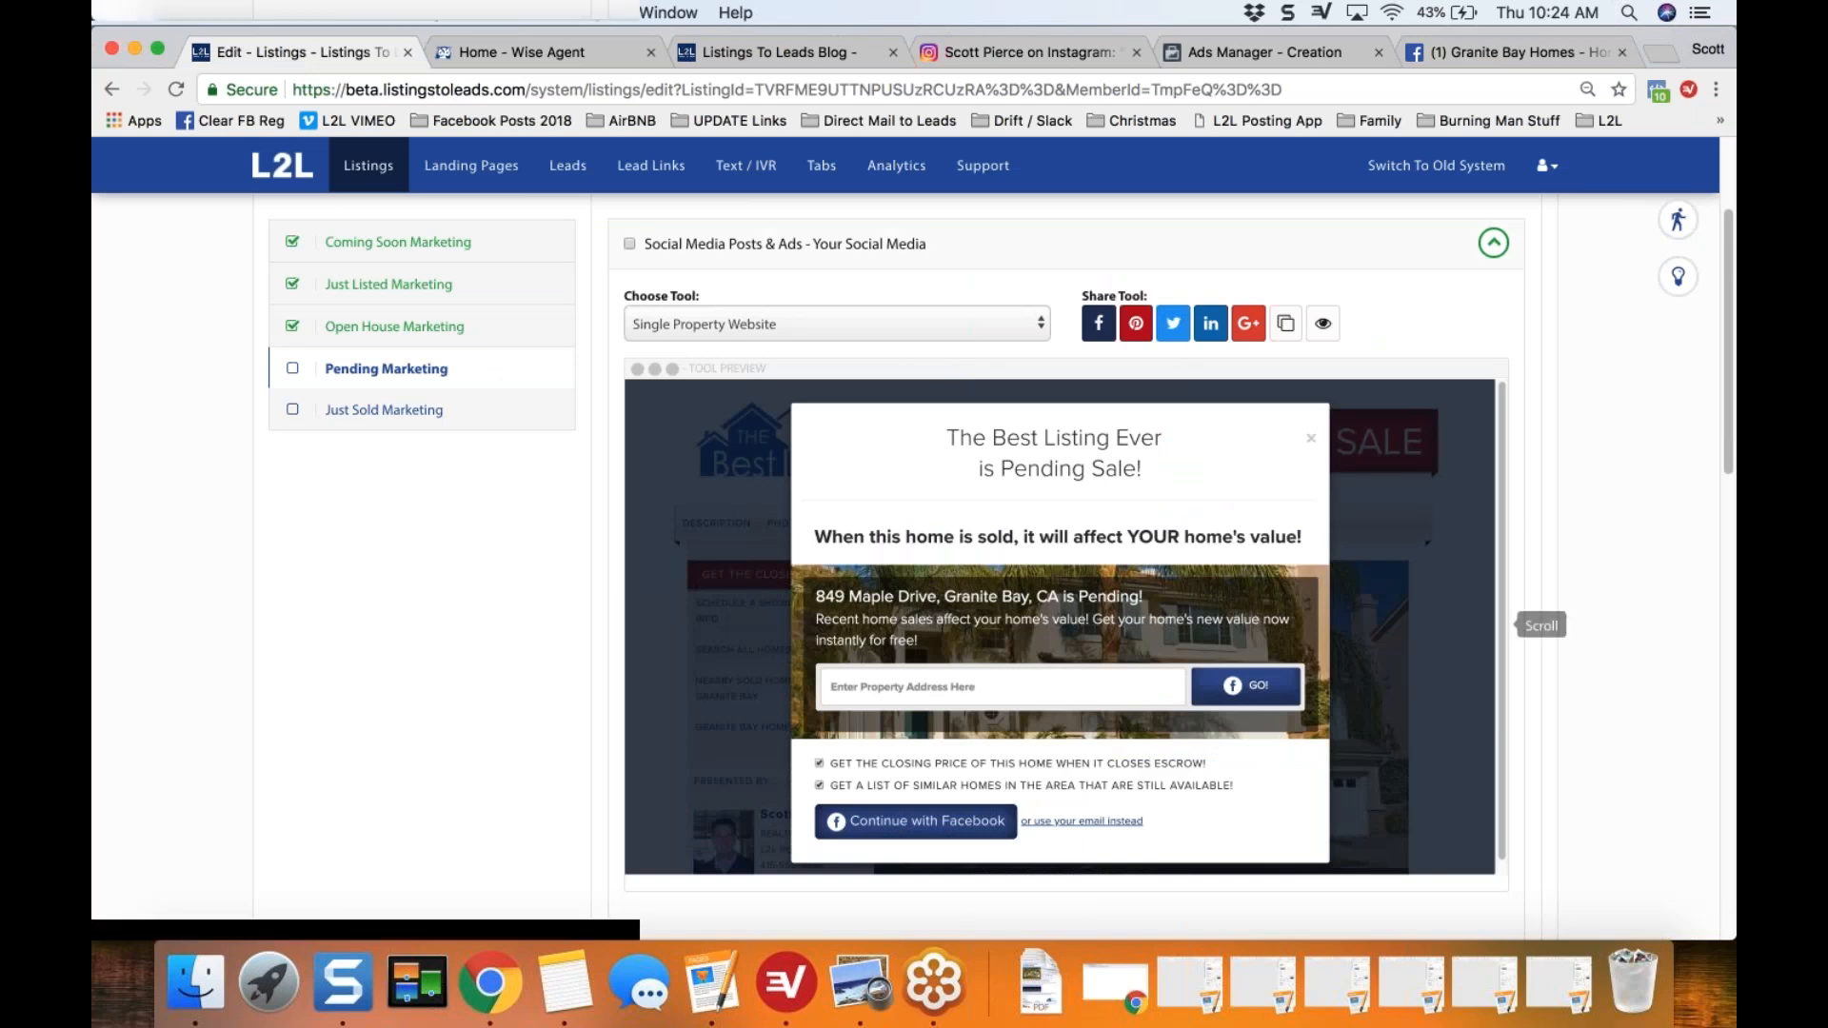
Step: Mark the "Social Media Posts & Ads - Your Social Media" task as completed in the Pending Marketing checklist
{"action": "left_click", "coordinate": [630, 244]}
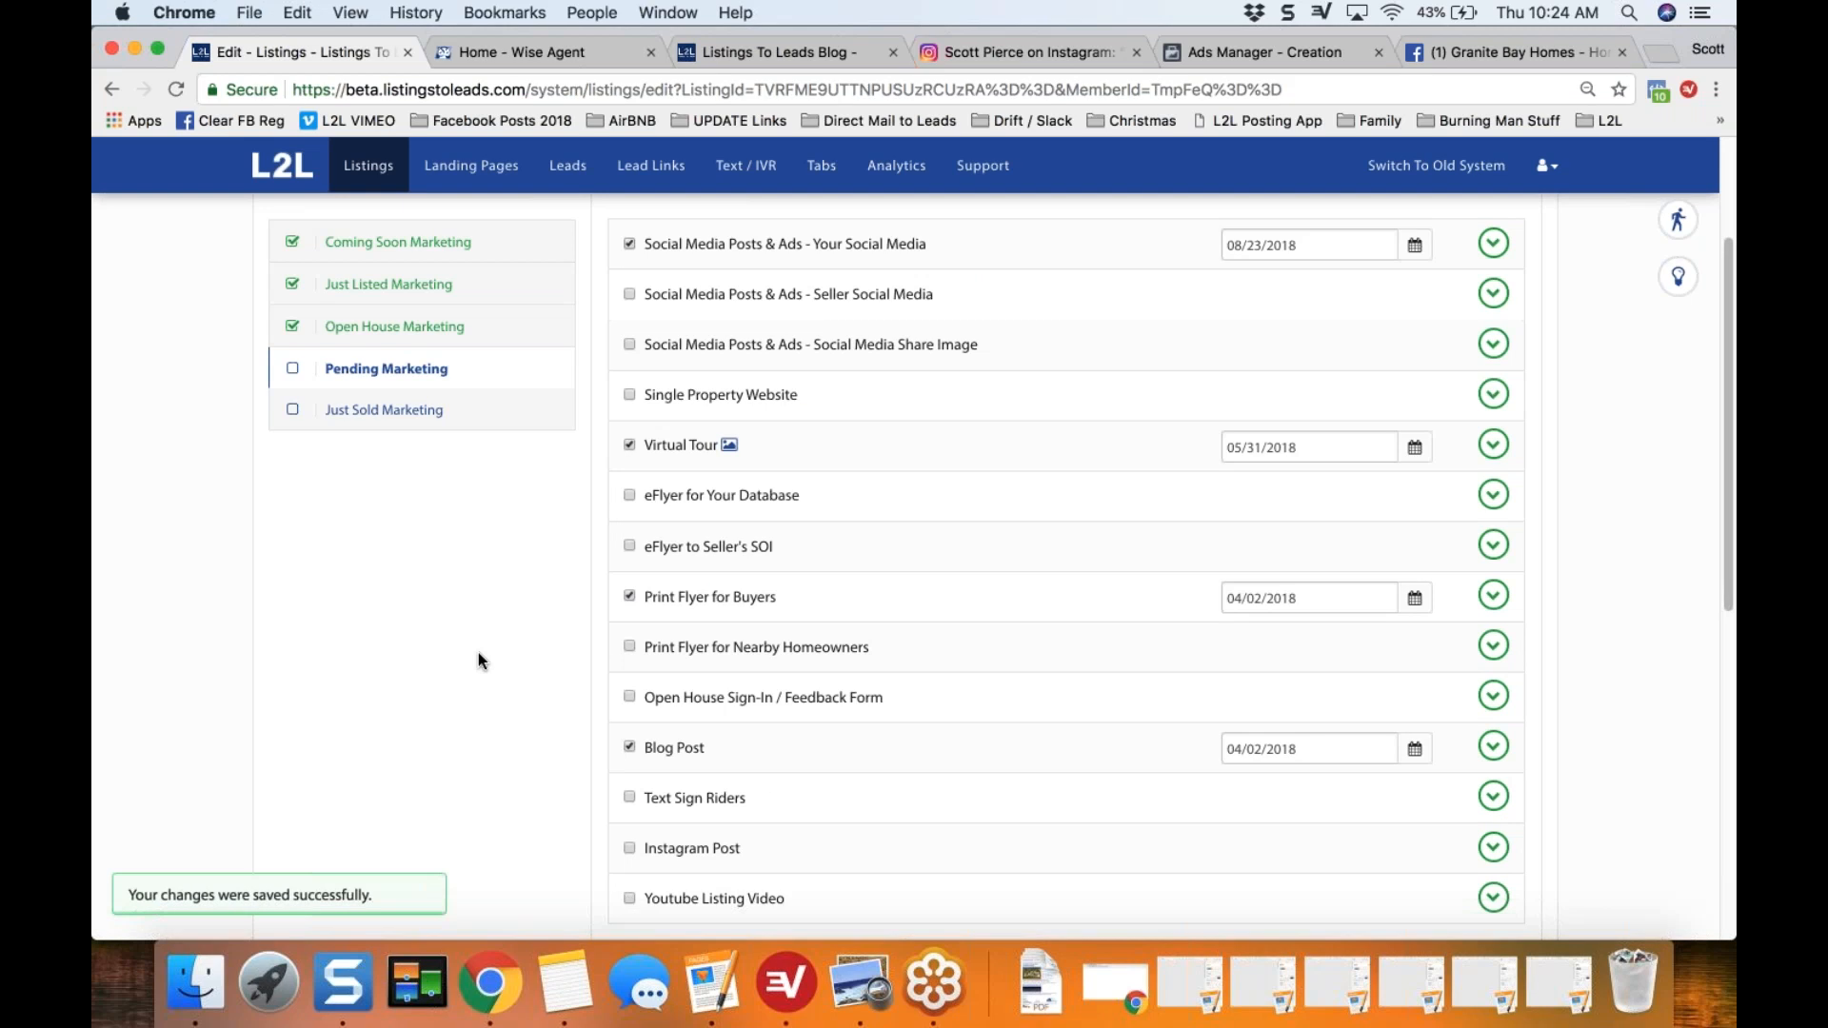
{"action": "scroll", "coordinate": [1622, 417], "scroll_direction": "up", "scroll_amount": 2}
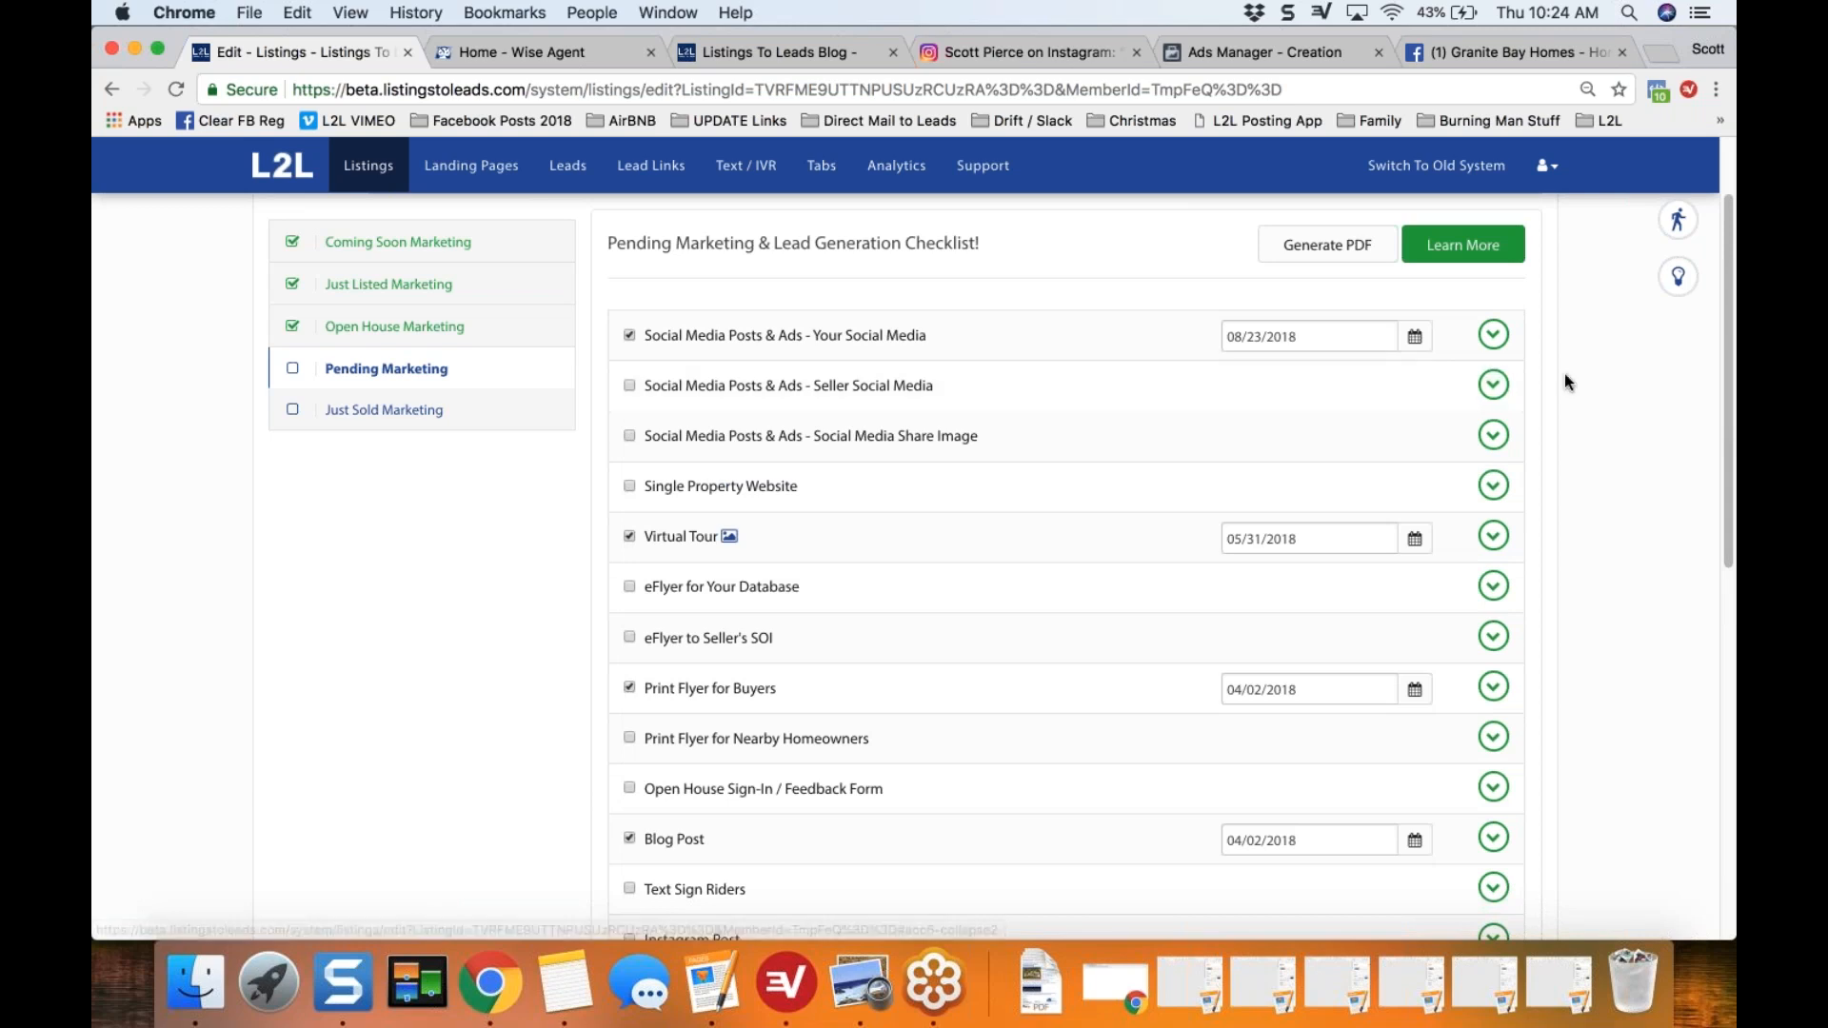
{"action": "scroll", "coordinate": [1565, 382], "scroll_direction": "up", "scroll_amount": 1}
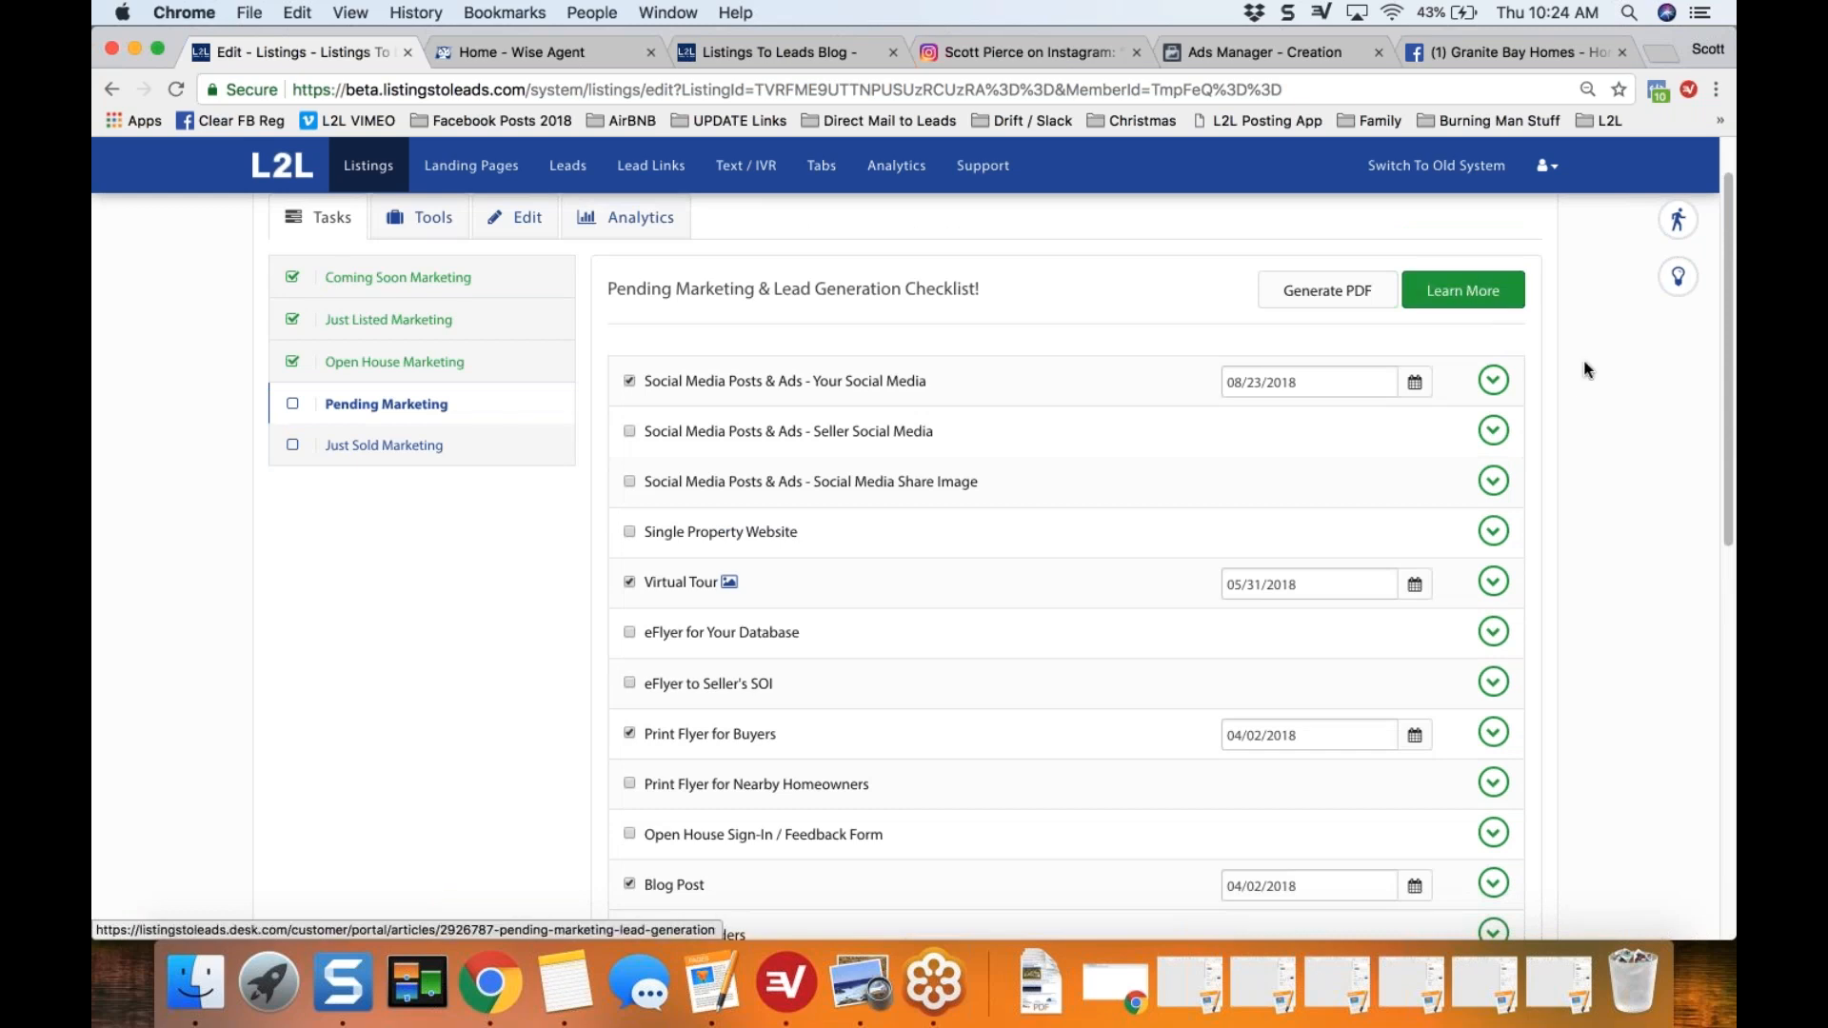
{"action": "scroll", "coordinate": [1585, 370], "scroll_direction": "down", "scroll_amount": 1}
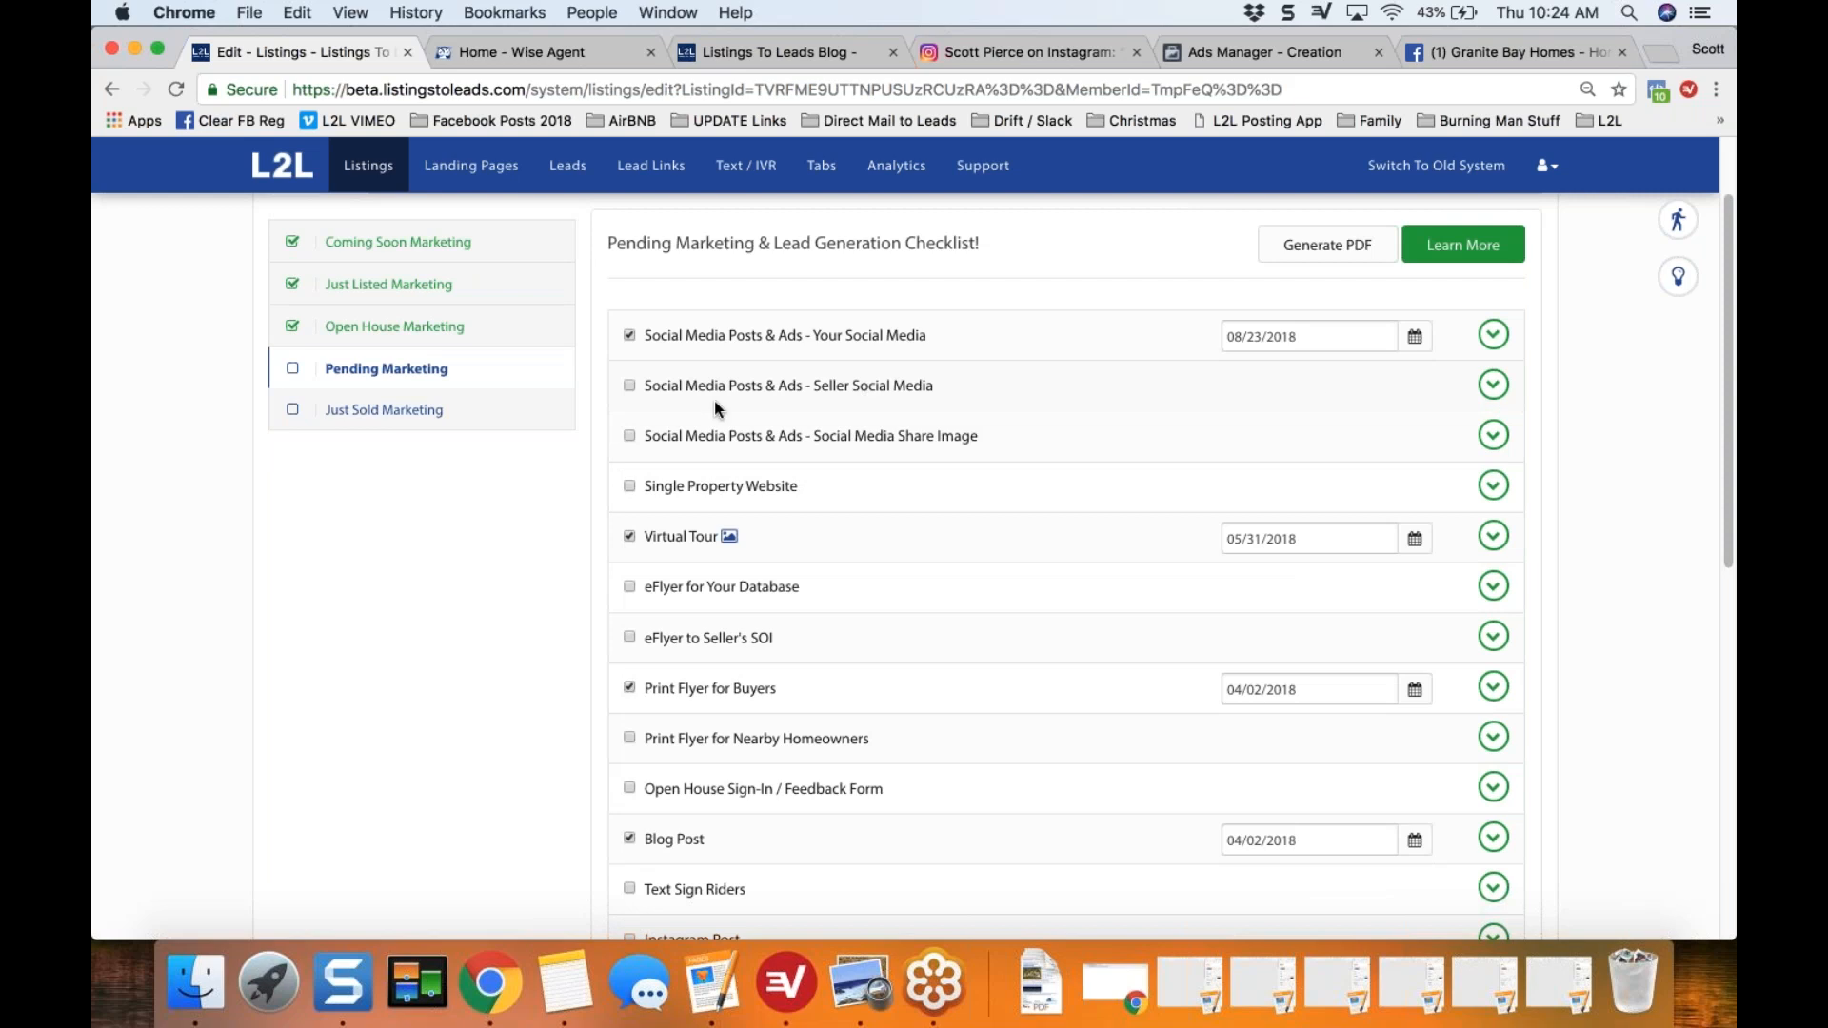
Step: Expand the "Social Media Posts & Ads - Seller Social Media" task and resend its email to the seller
{"action": "left_click", "coordinate": [1493, 386]}
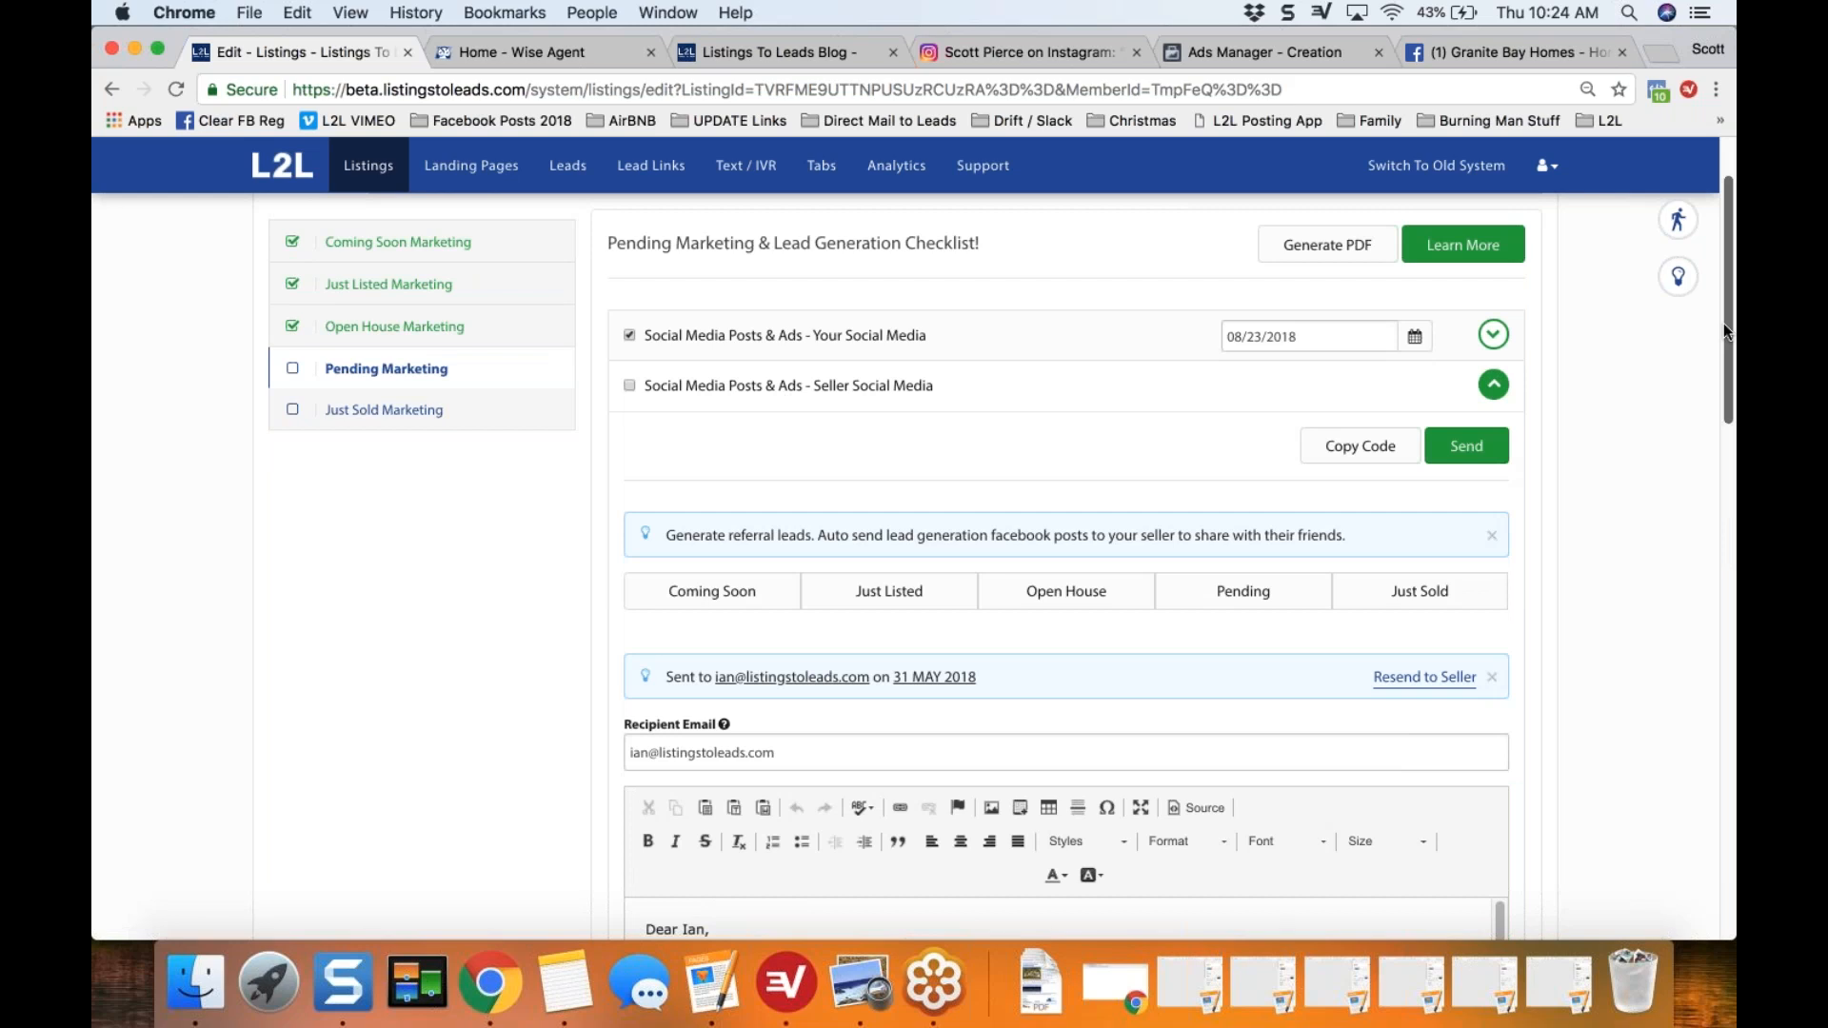
{"action": "left_click_drag", "start_coordinate": [1725, 328], "coordinate": [1725, 384]}
{"action": "scroll", "coordinate": [1729, 318], "scroll_direction": "down", "scroll_amount": 2}
{"action": "scroll", "coordinate": [1724, 383], "scroll_direction": "down", "scroll_amount": 3}
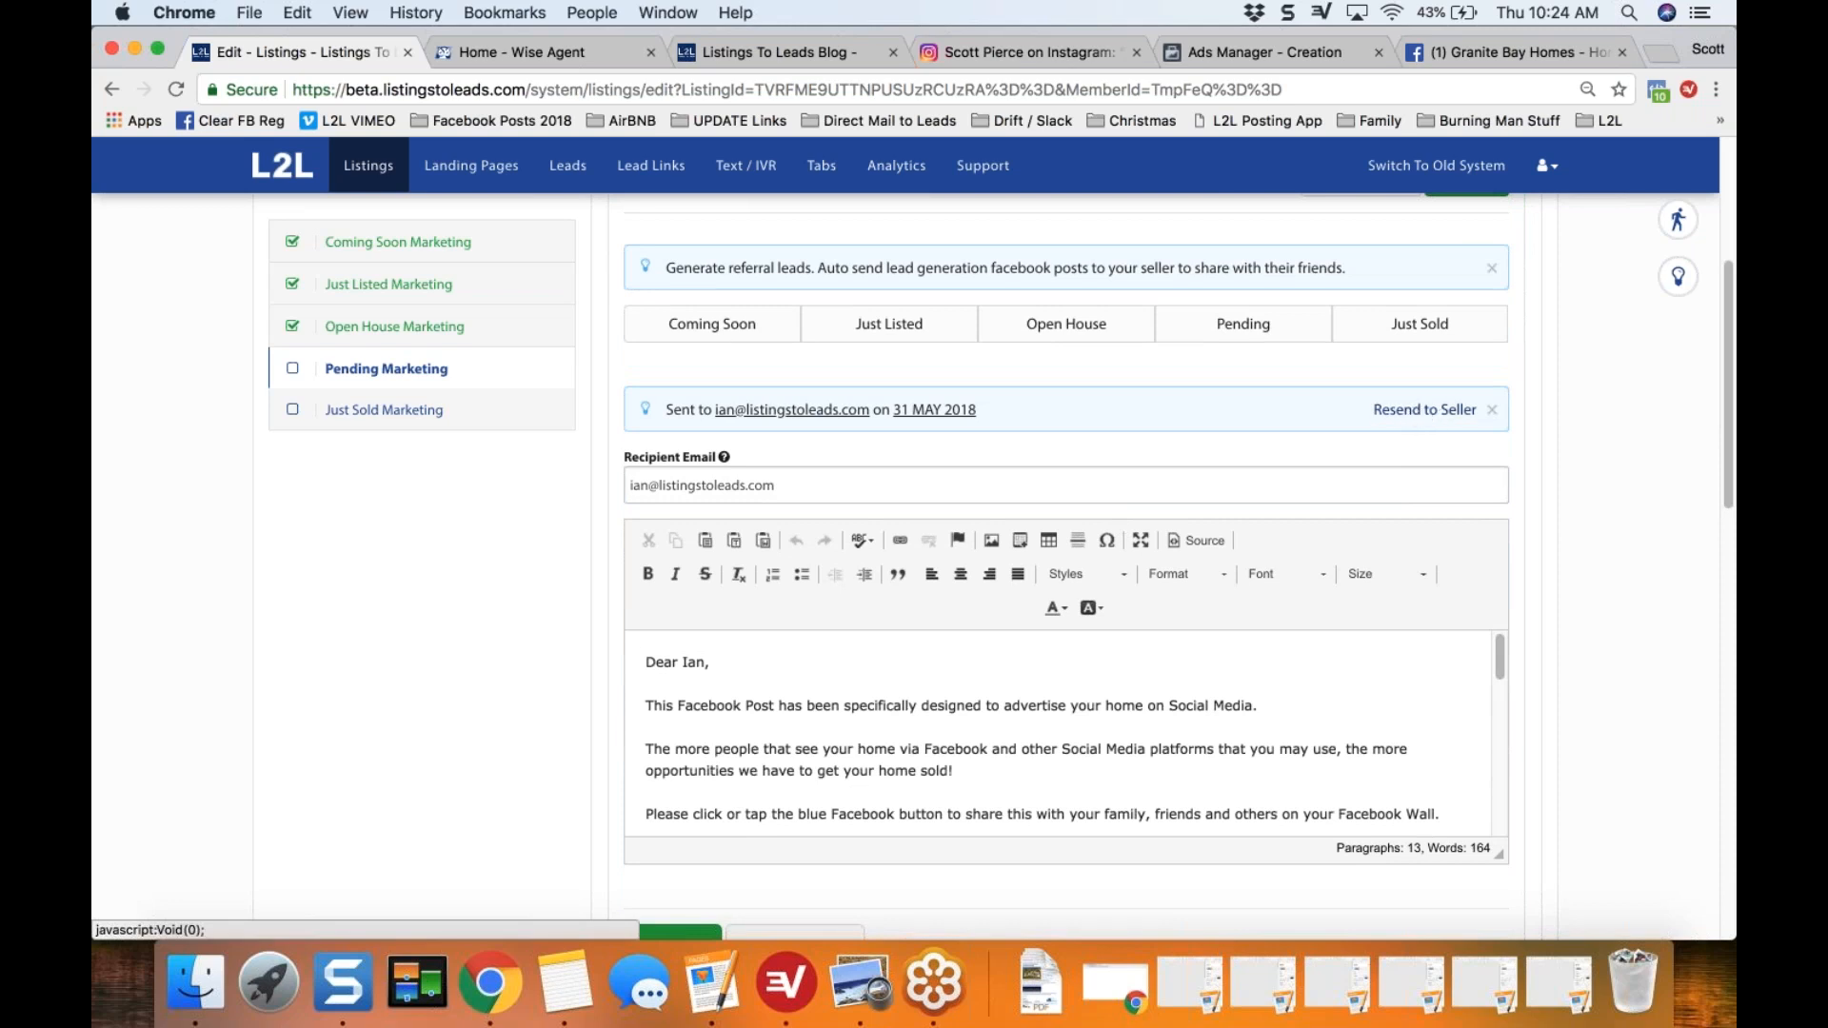
{"action": "left_click", "coordinate": [1425, 410]}
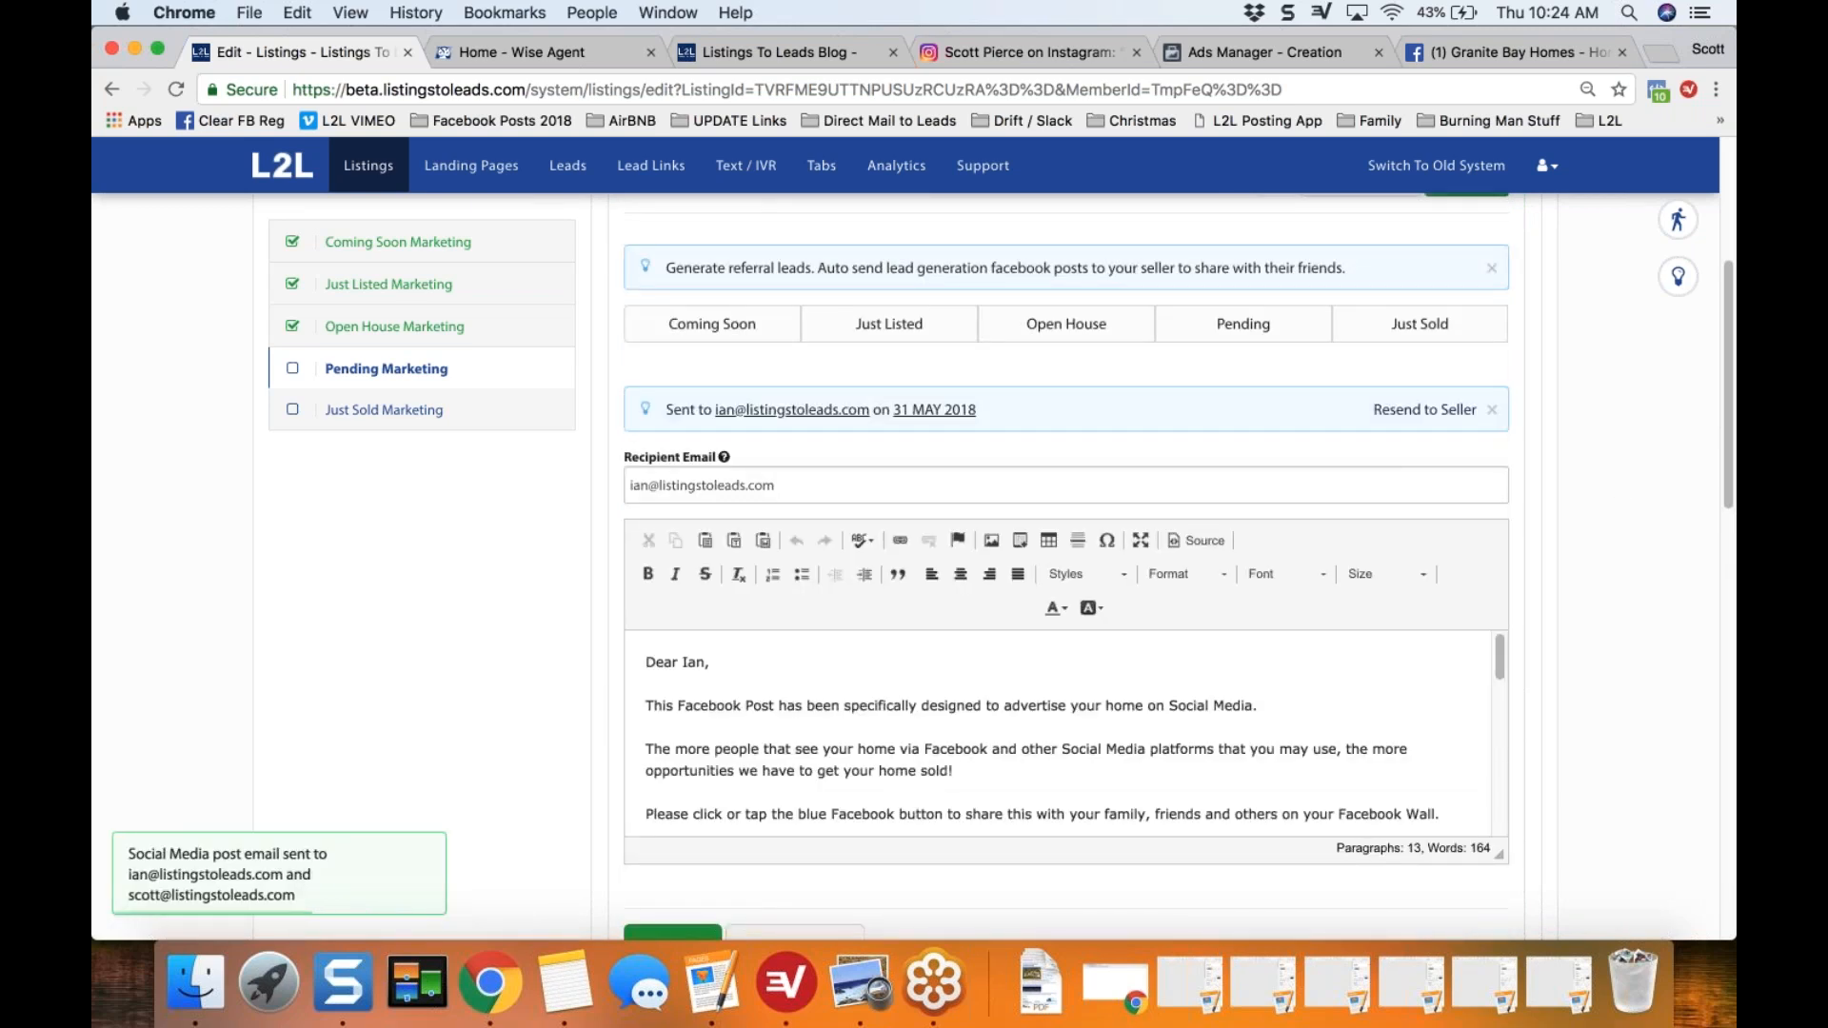
Step: Switch to the received pending listing email in Gmail and copy its suggested post text with the property website link
{"action": "key", "text": "super+Tab"}
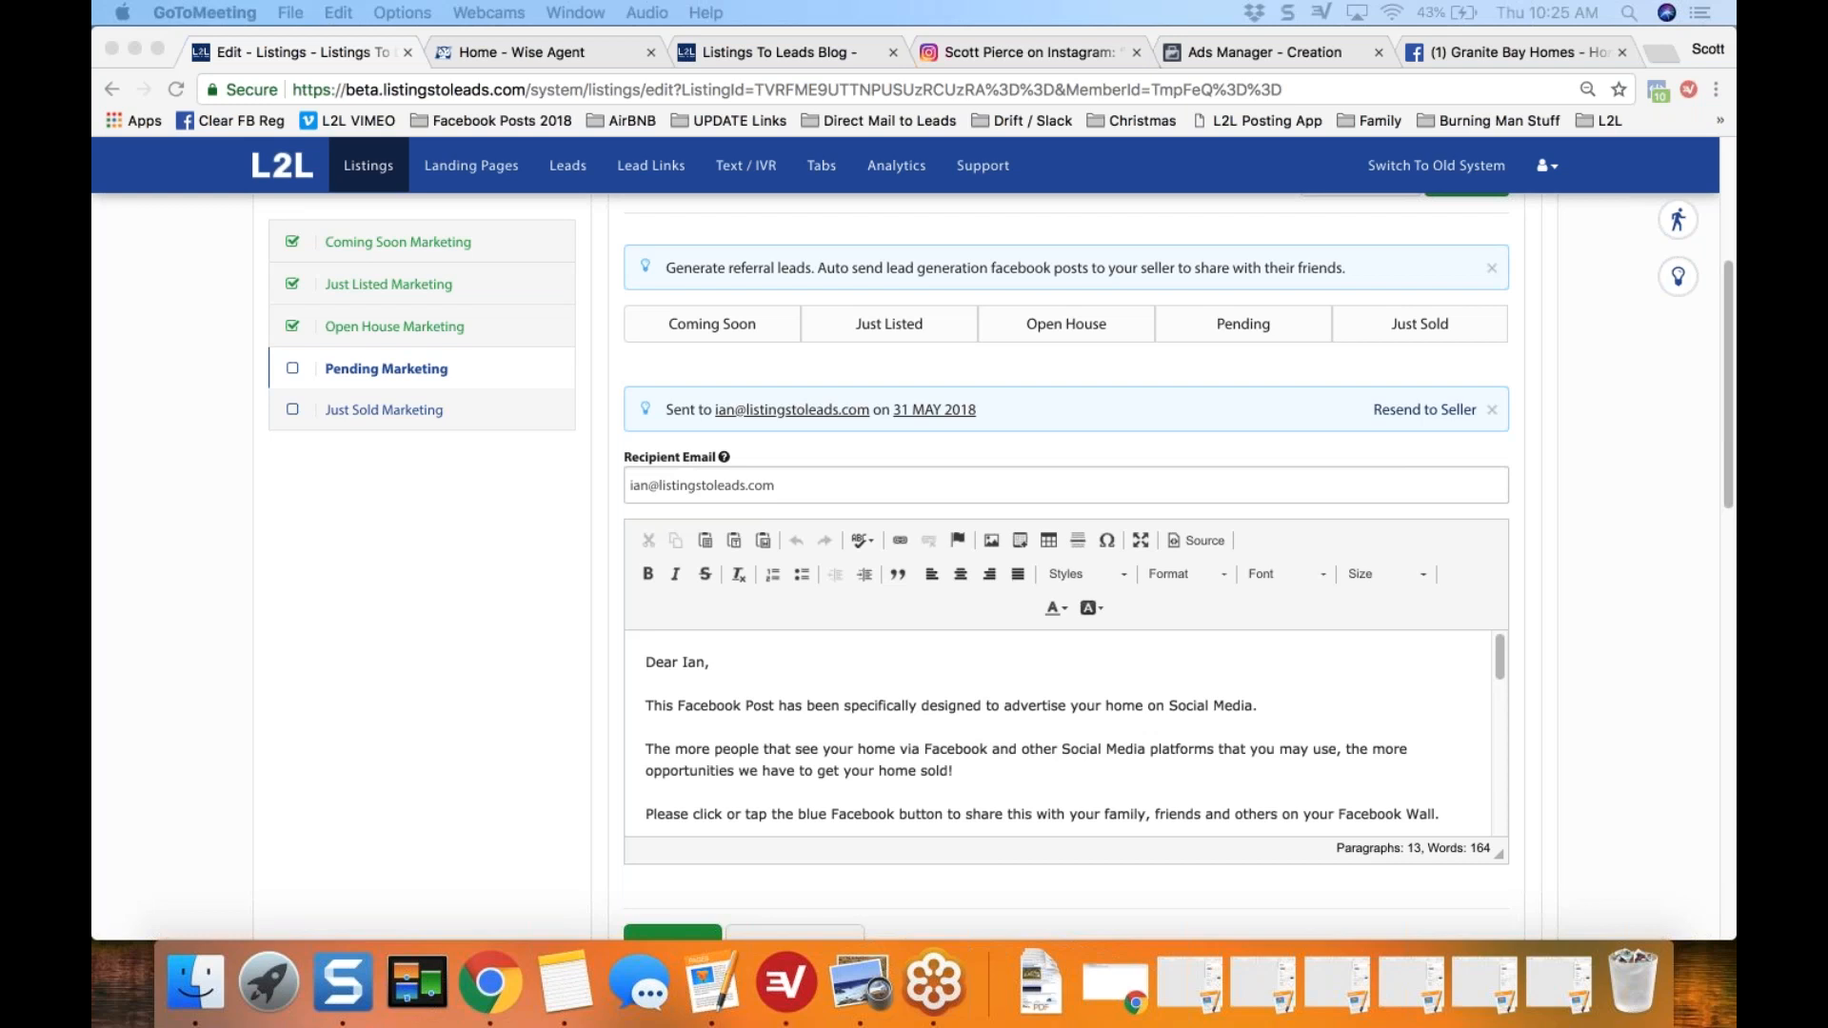
{"action": "left_click_drag", "start_coordinate": [1735, 141], "coordinate": [660, 57]}
{"action": "left_click_drag", "start_coordinate": [423, 742], "coordinate": [414, 943]}
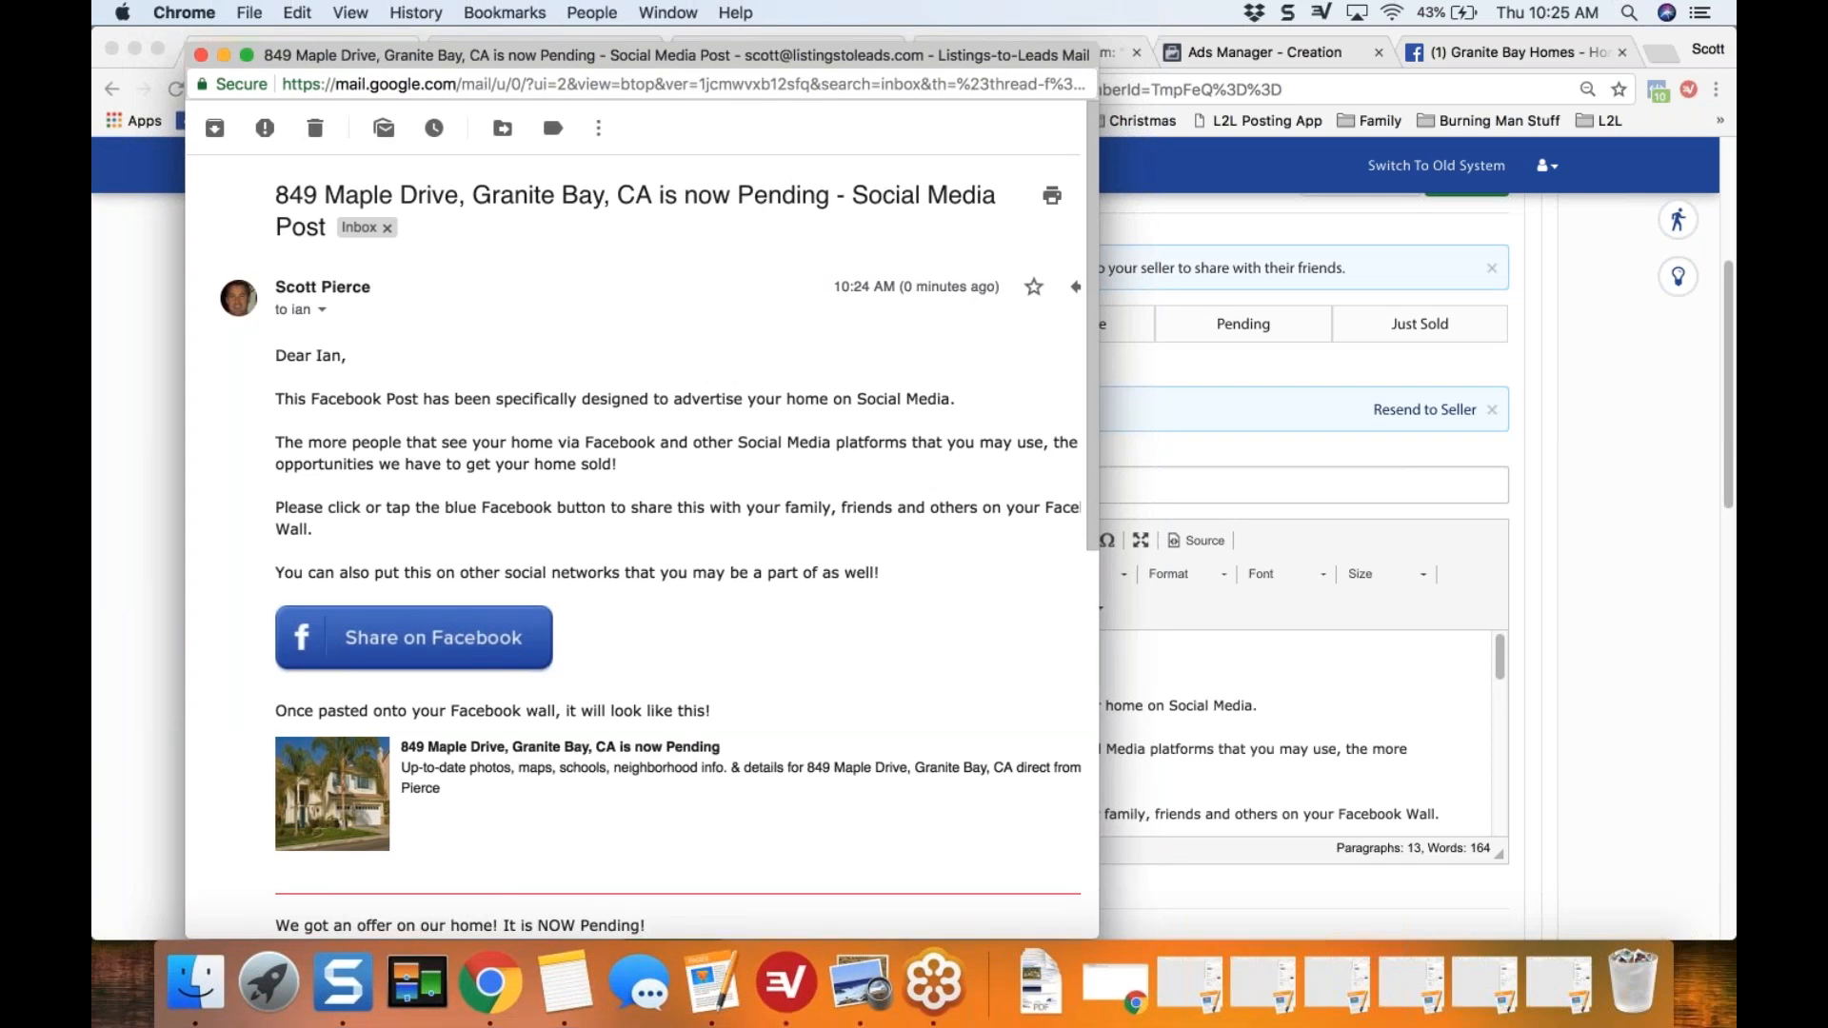
{"action": "left_click_drag", "start_coordinate": [1100, 369], "coordinate": [1186, 524]}
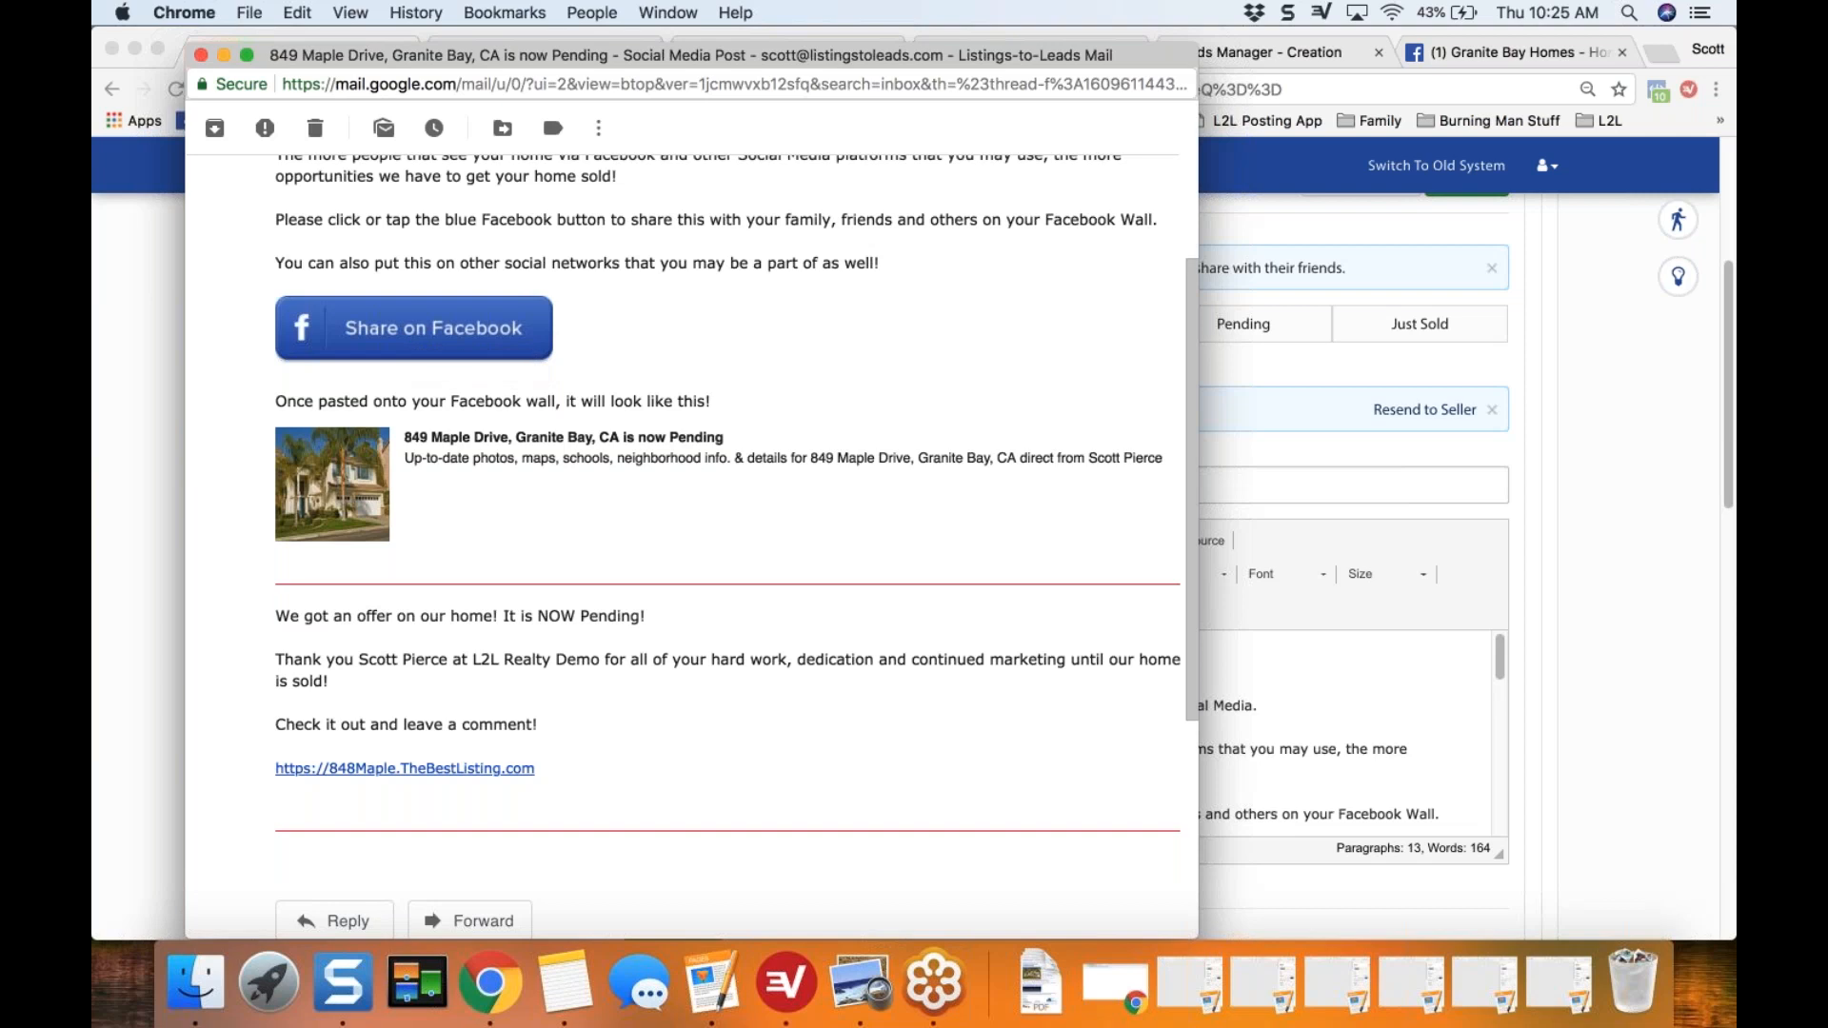
{"action": "left_click_drag", "start_coordinate": [276, 616], "coordinate": [629, 779]}
{"action": "key", "text": "super+c"}
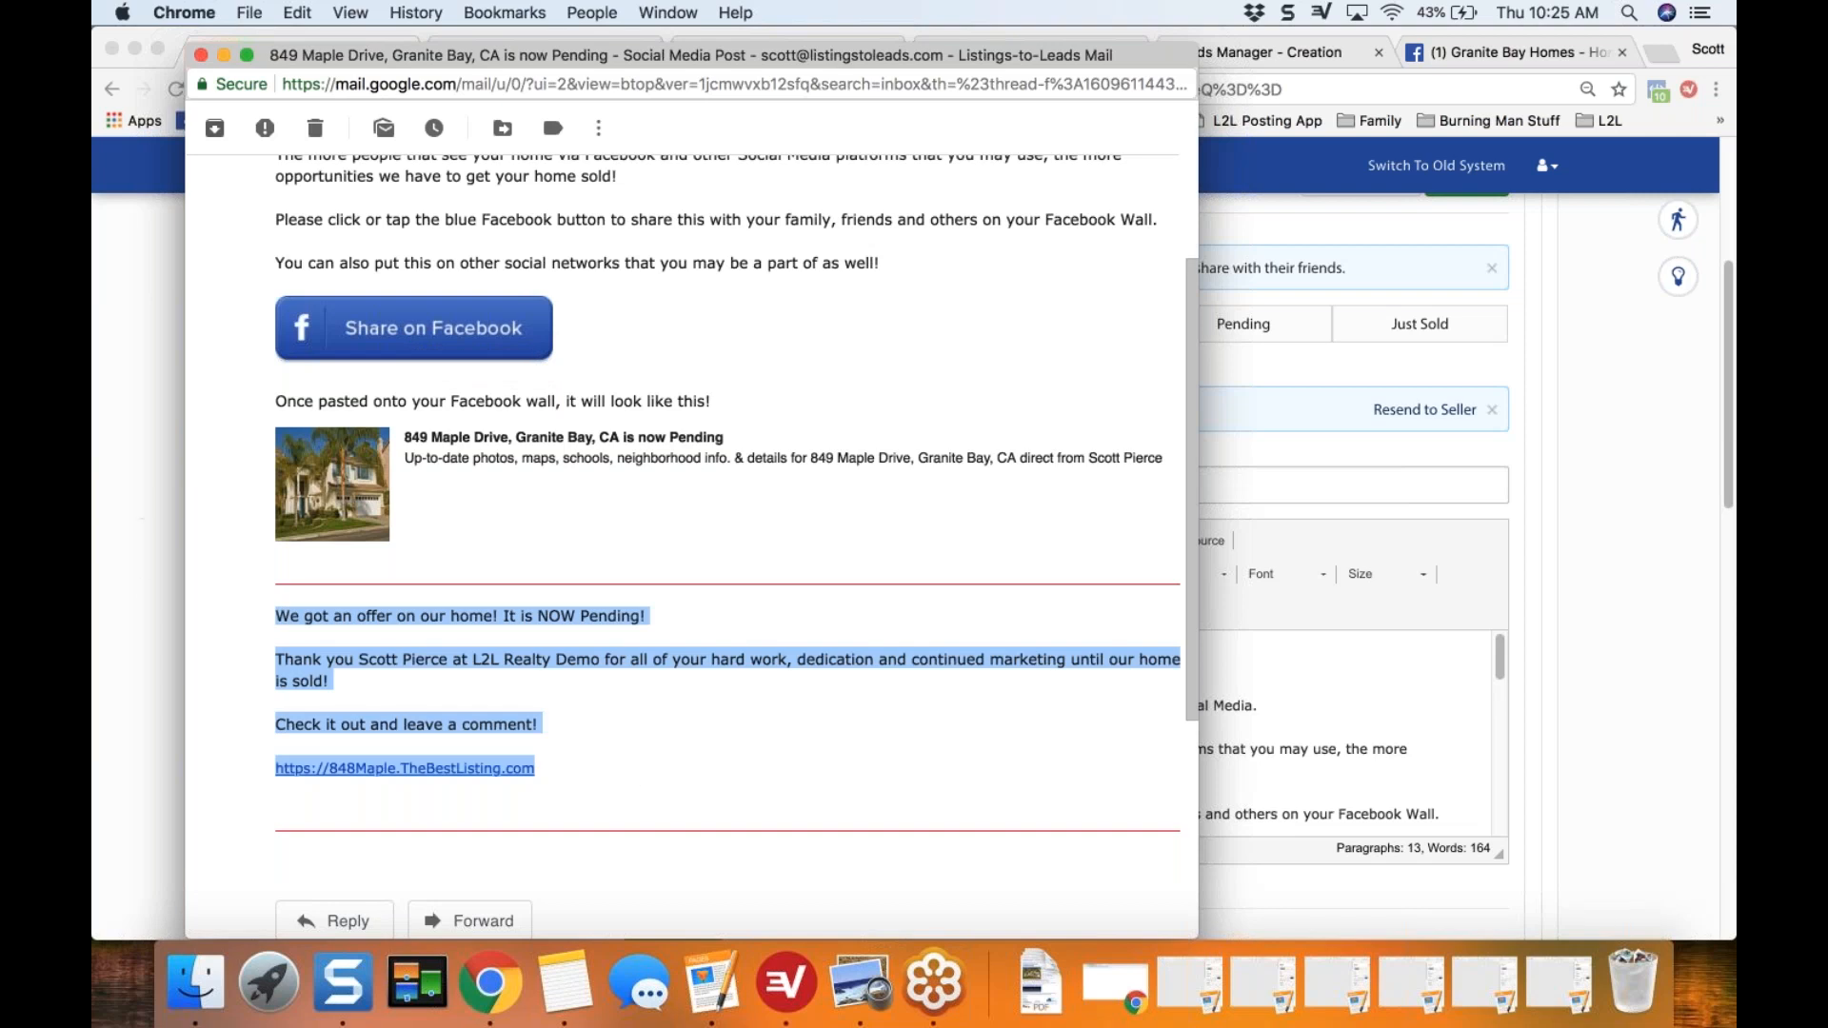
{"action": "left_click", "coordinate": [201, 54]}
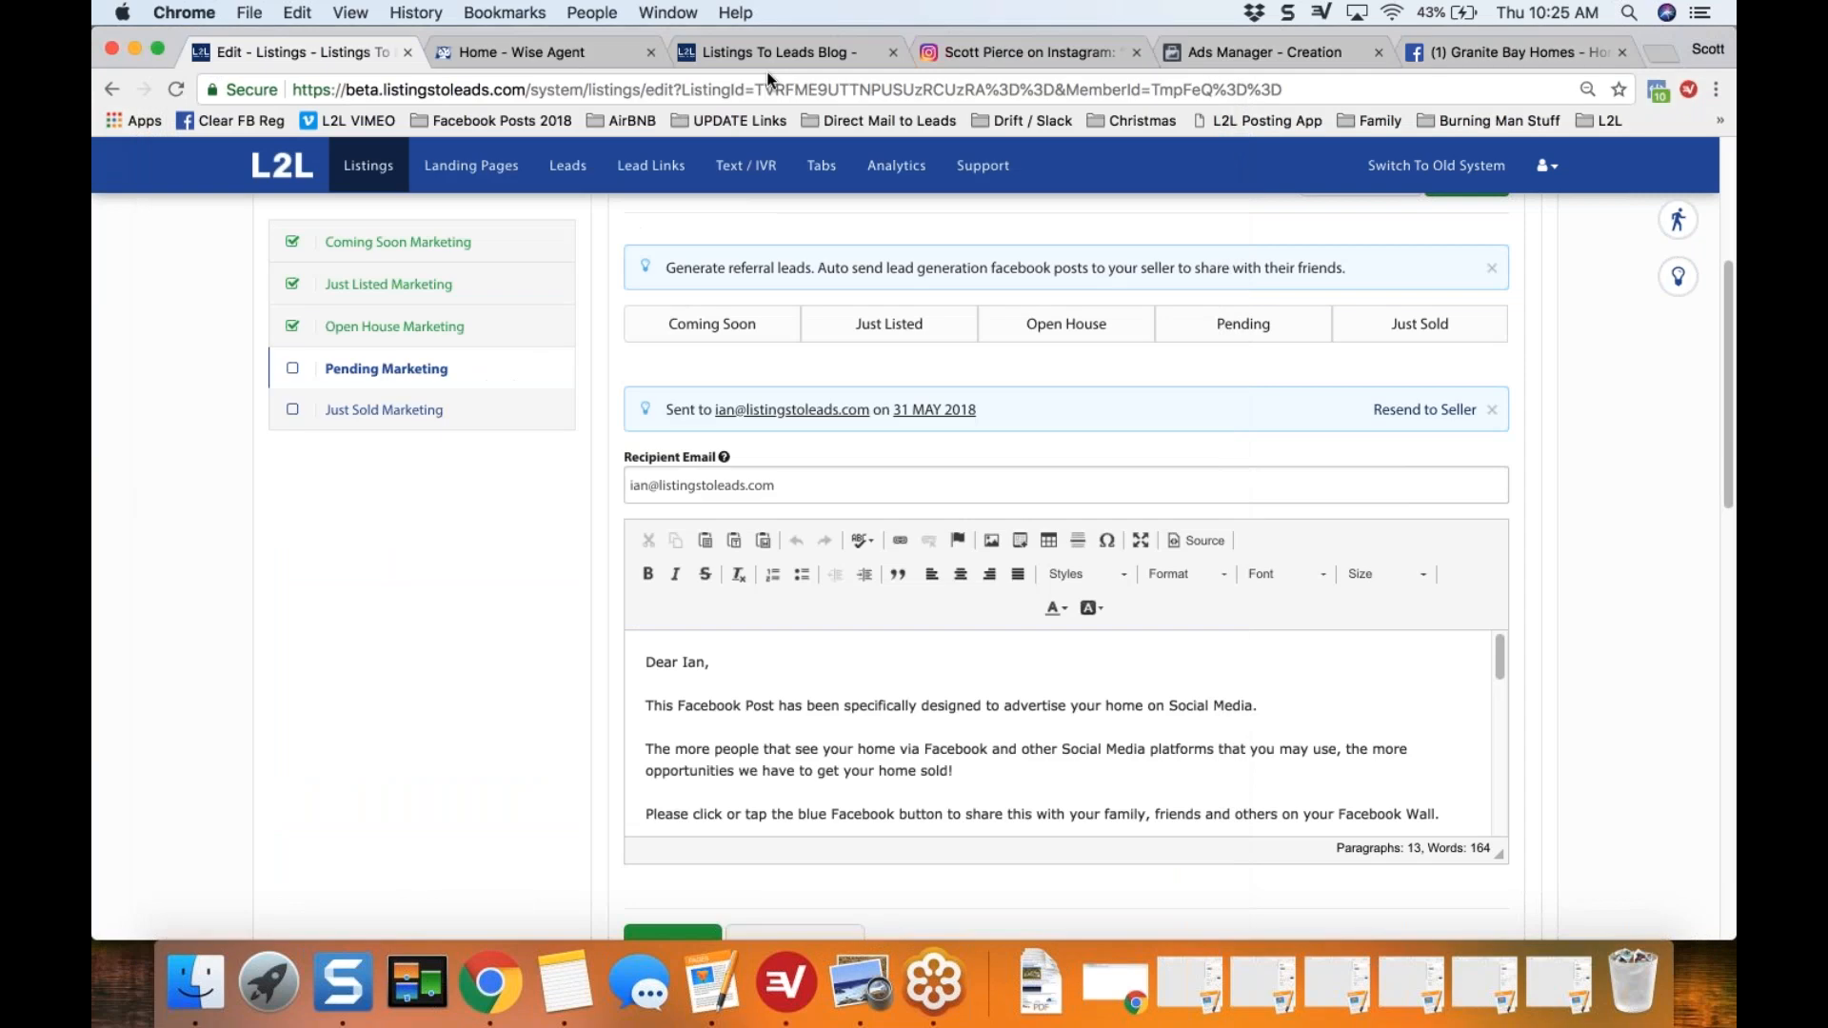
Step: Paste the copied seller text and link into a new post on the Granite Bay Homes Facebook page
{"action": "left_click", "coordinate": [1495, 50]}
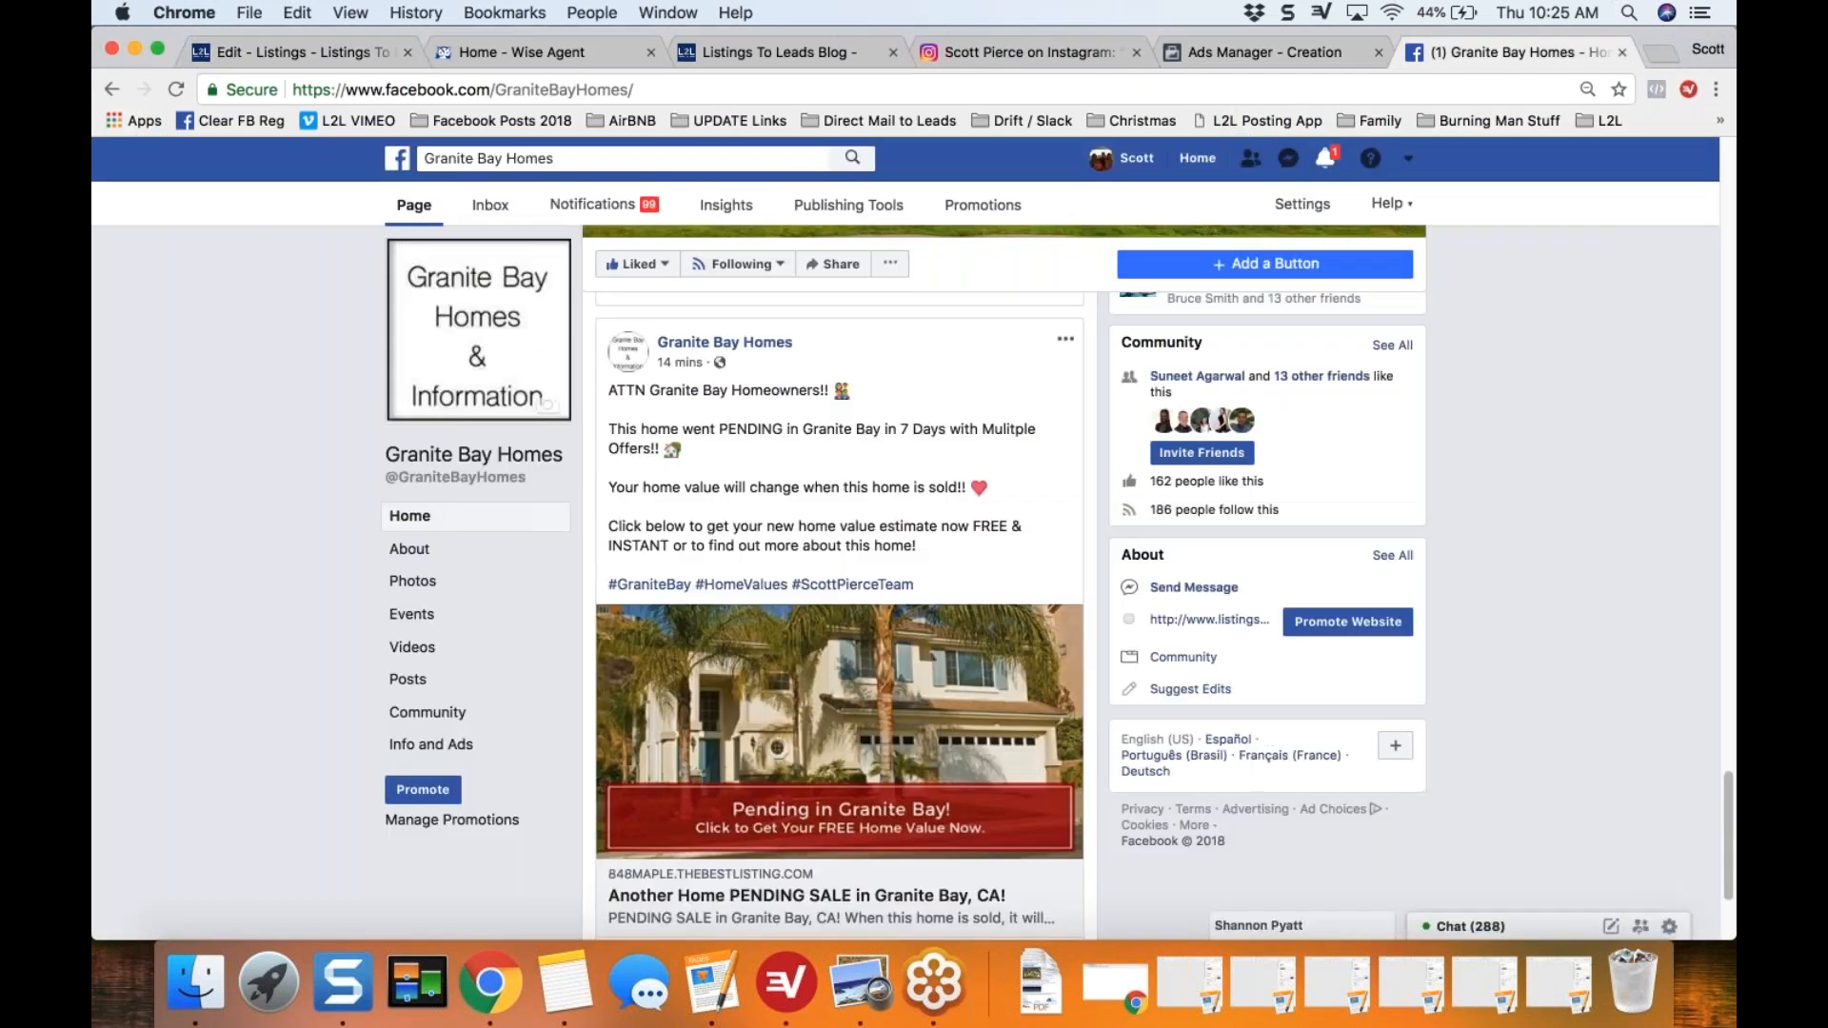
{"action": "scroll", "coordinate": [255, 483], "scroll_direction": "up", "scroll_amount": 4}
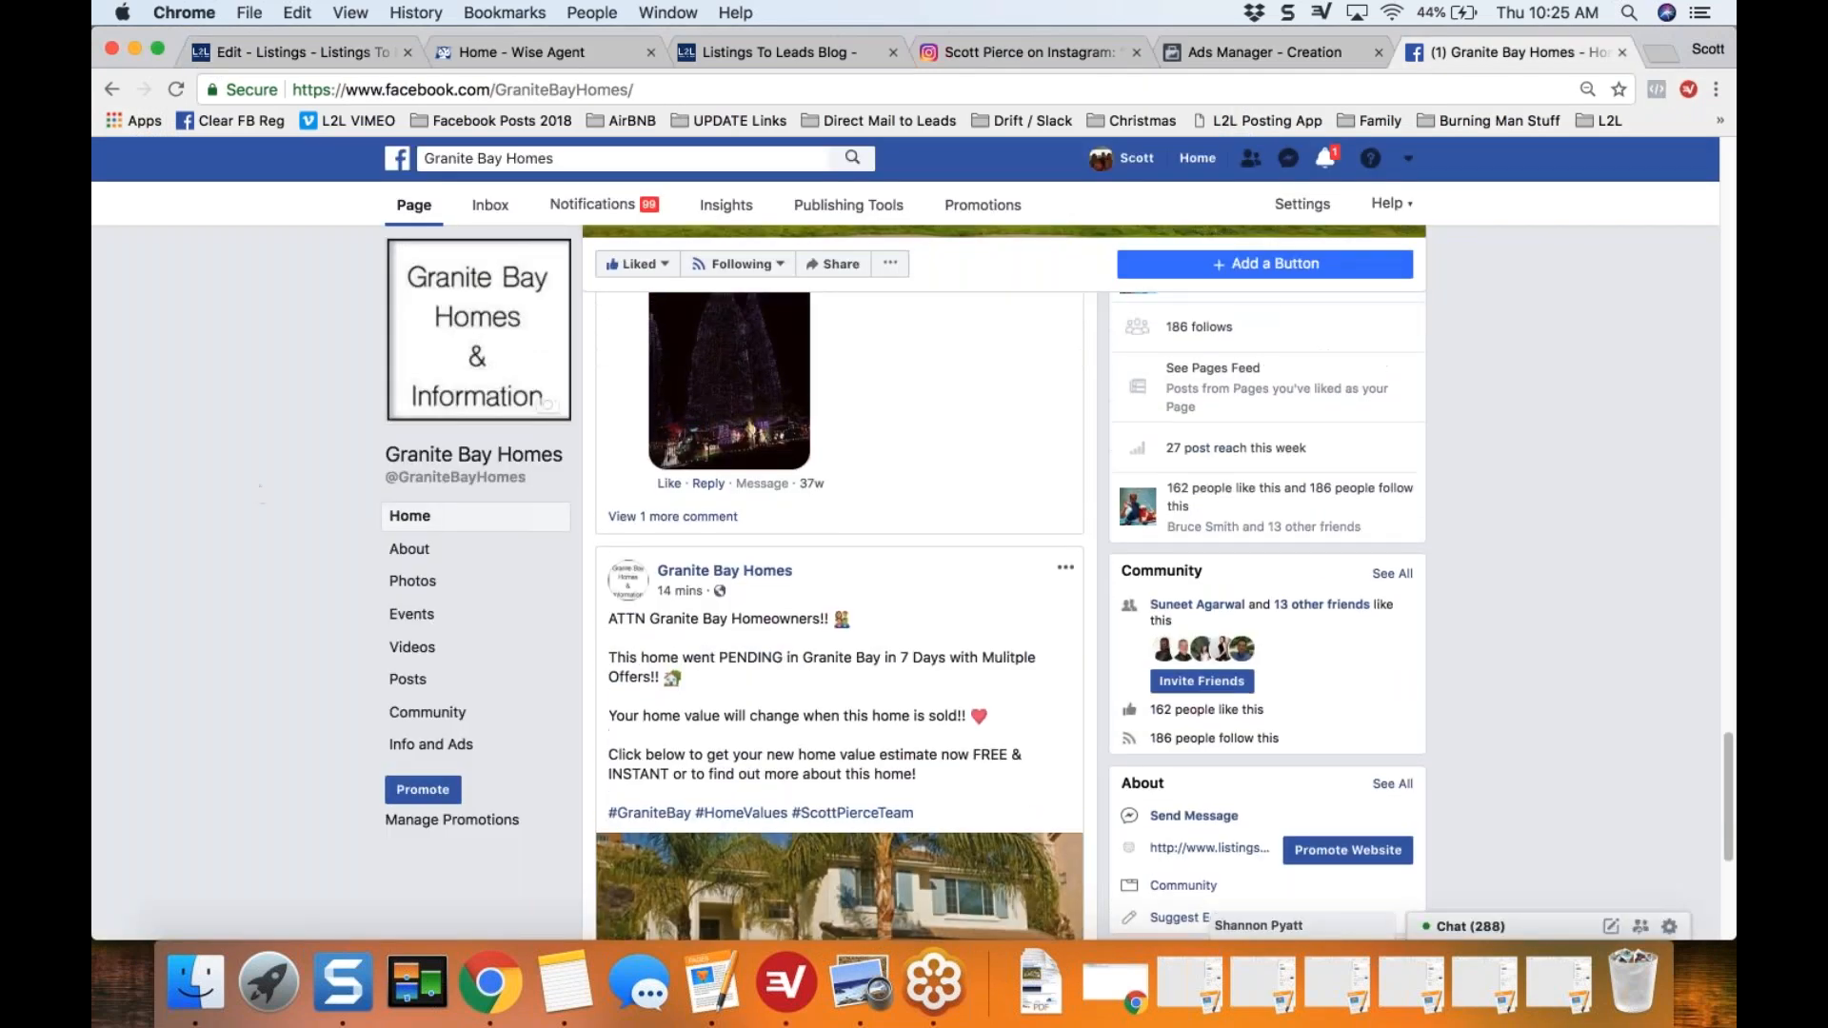
{"action": "scroll", "coordinate": [506, 606], "scroll_direction": "up", "scroll_amount": 1}
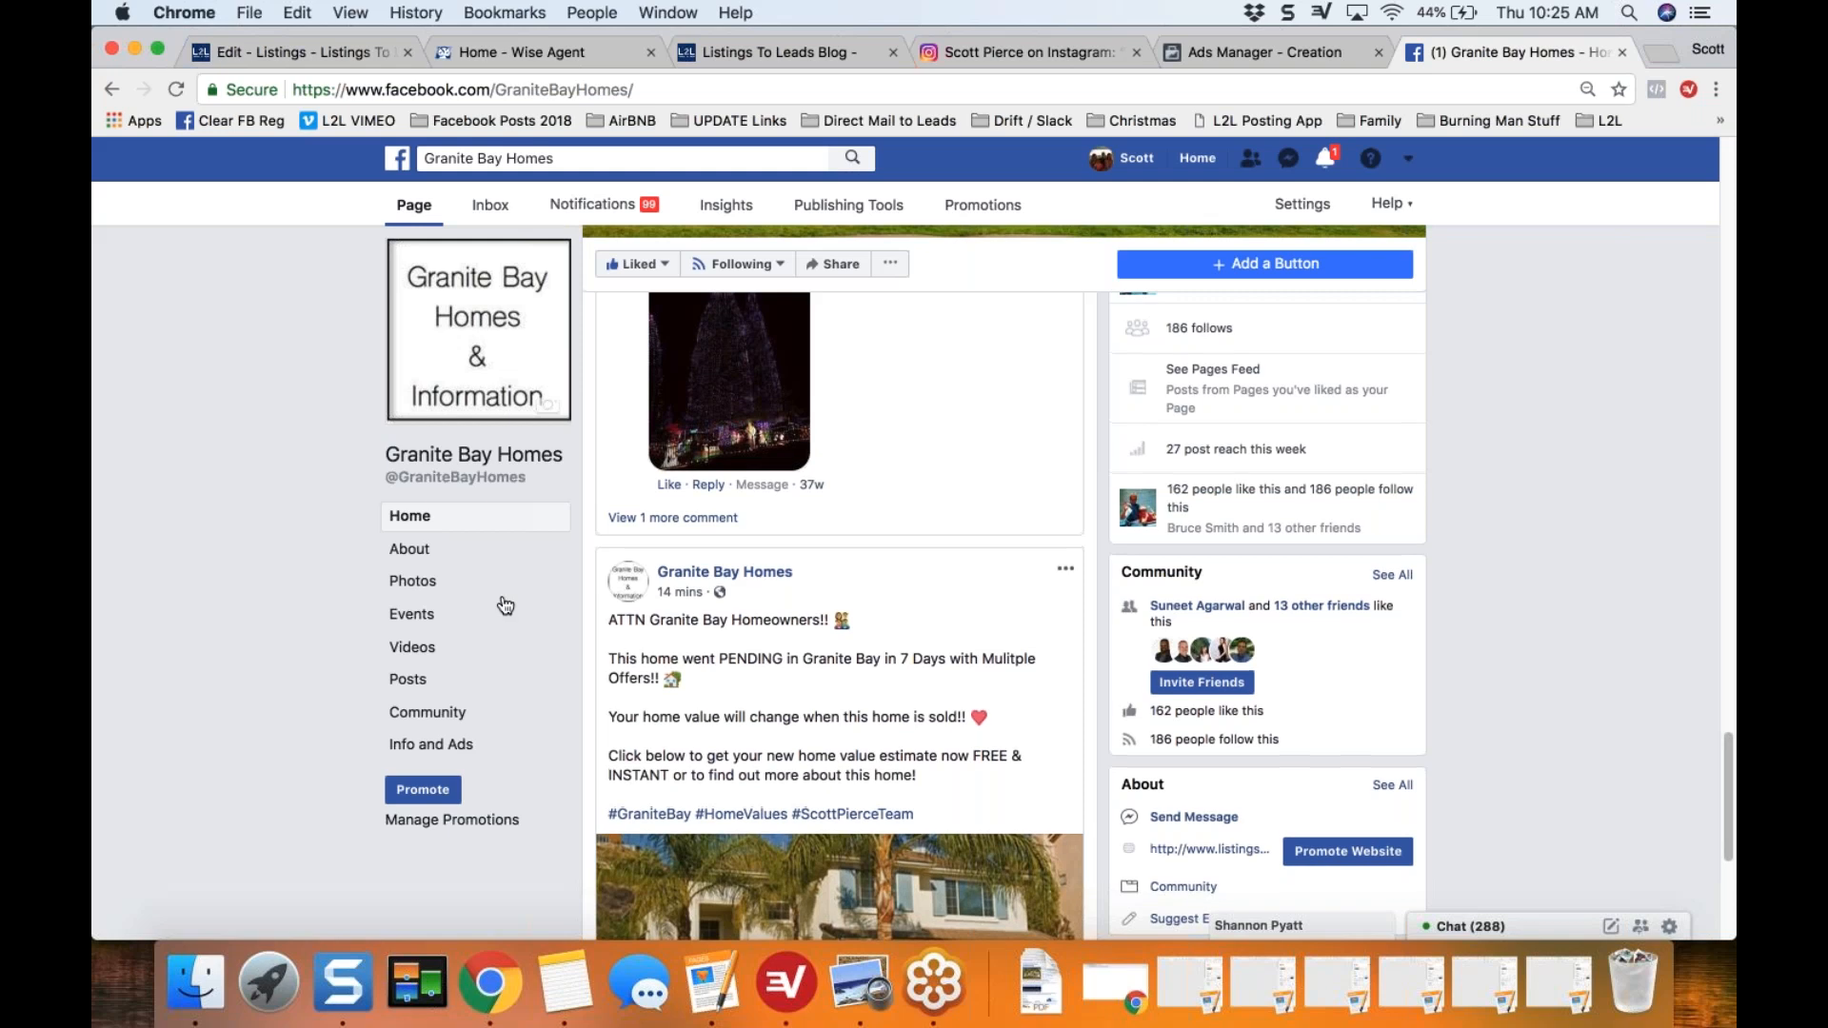
{"action": "scroll", "coordinate": [506, 606], "scroll_direction": "up", "scroll_amount": 15}
{"action": "scroll", "coordinate": [840, 617], "scroll_direction": "up", "scroll_amount": 10}
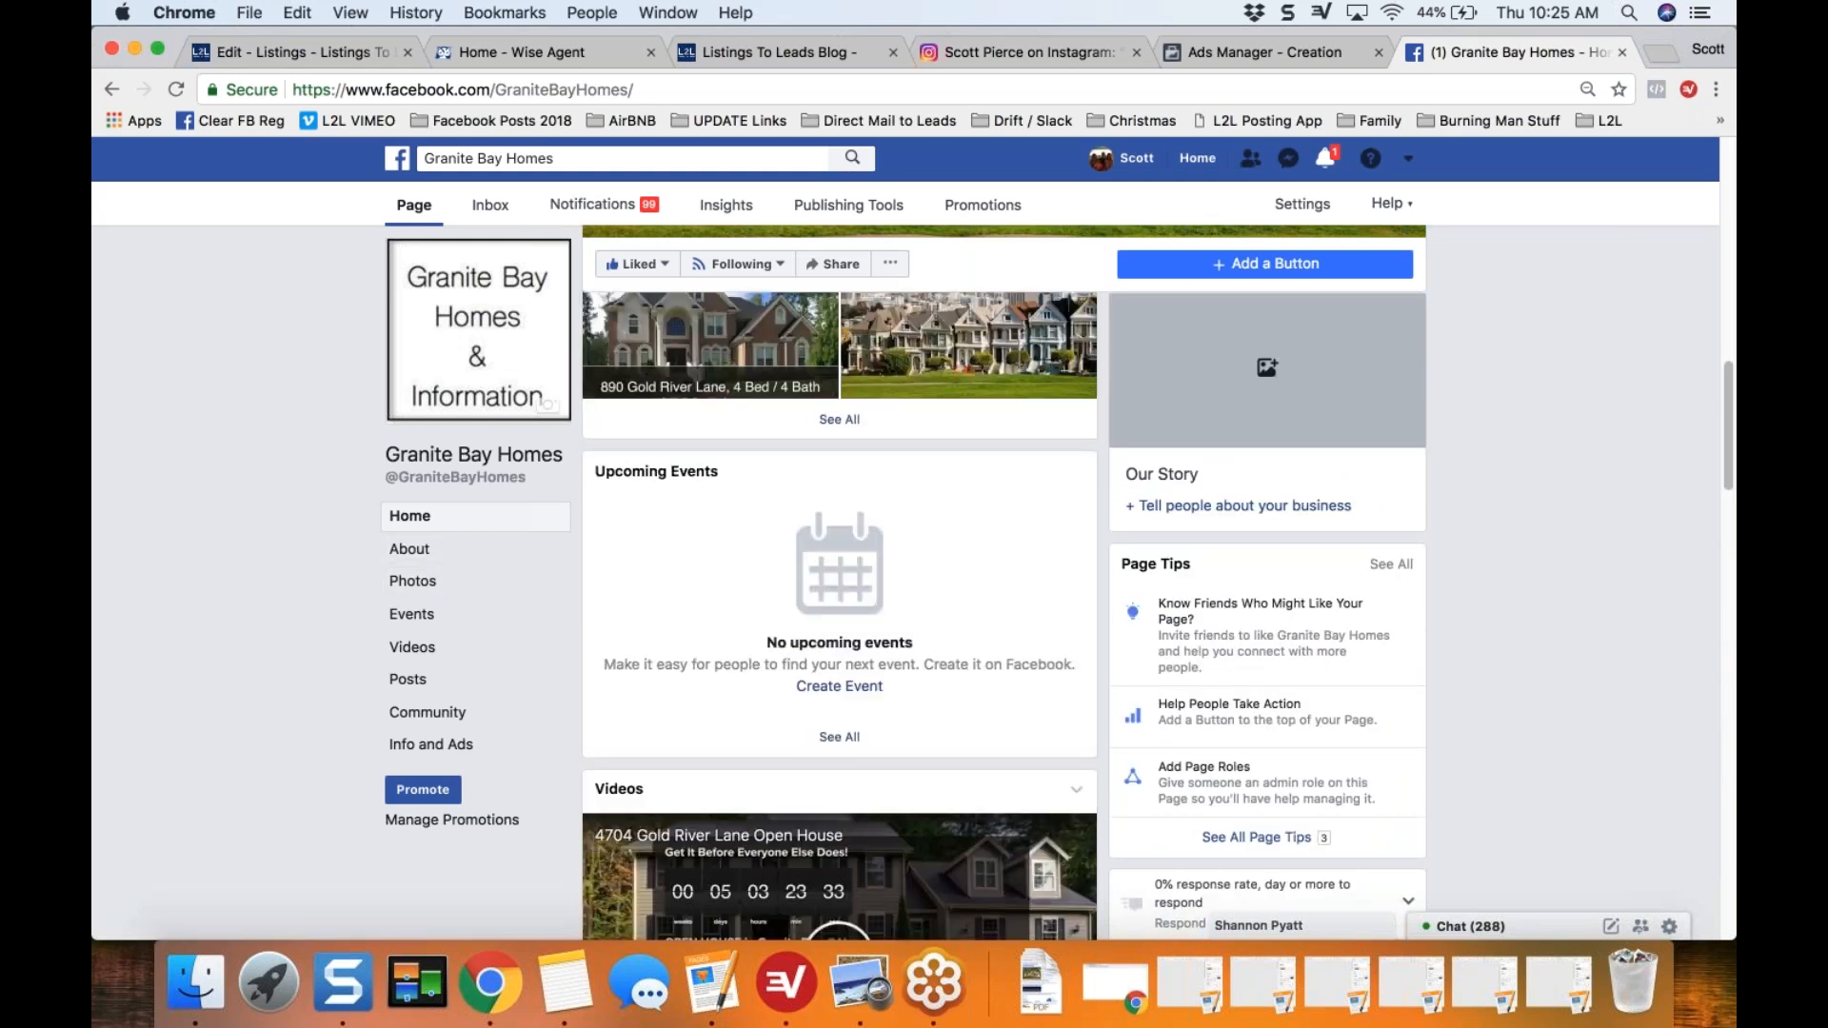
{"action": "scroll", "coordinate": [840, 617], "scroll_direction": "up", "scroll_amount": 7}
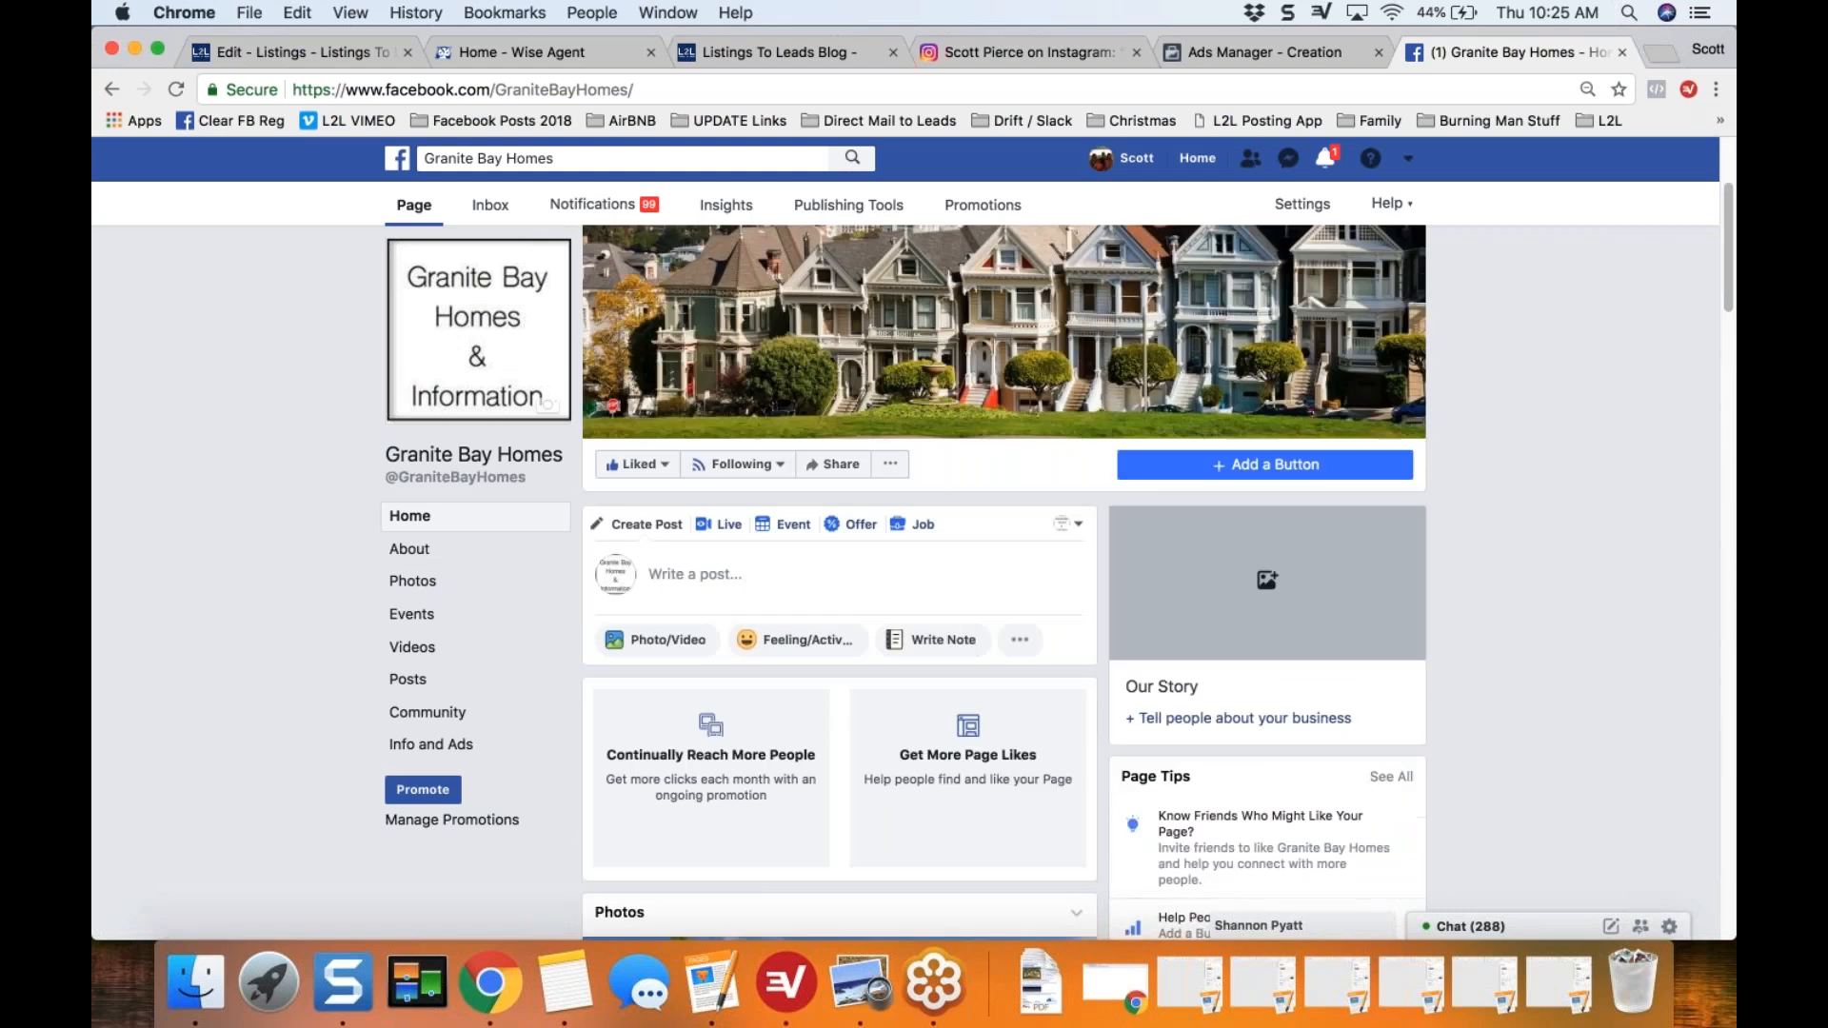
{"action": "left_click", "coordinate": [779, 644]}
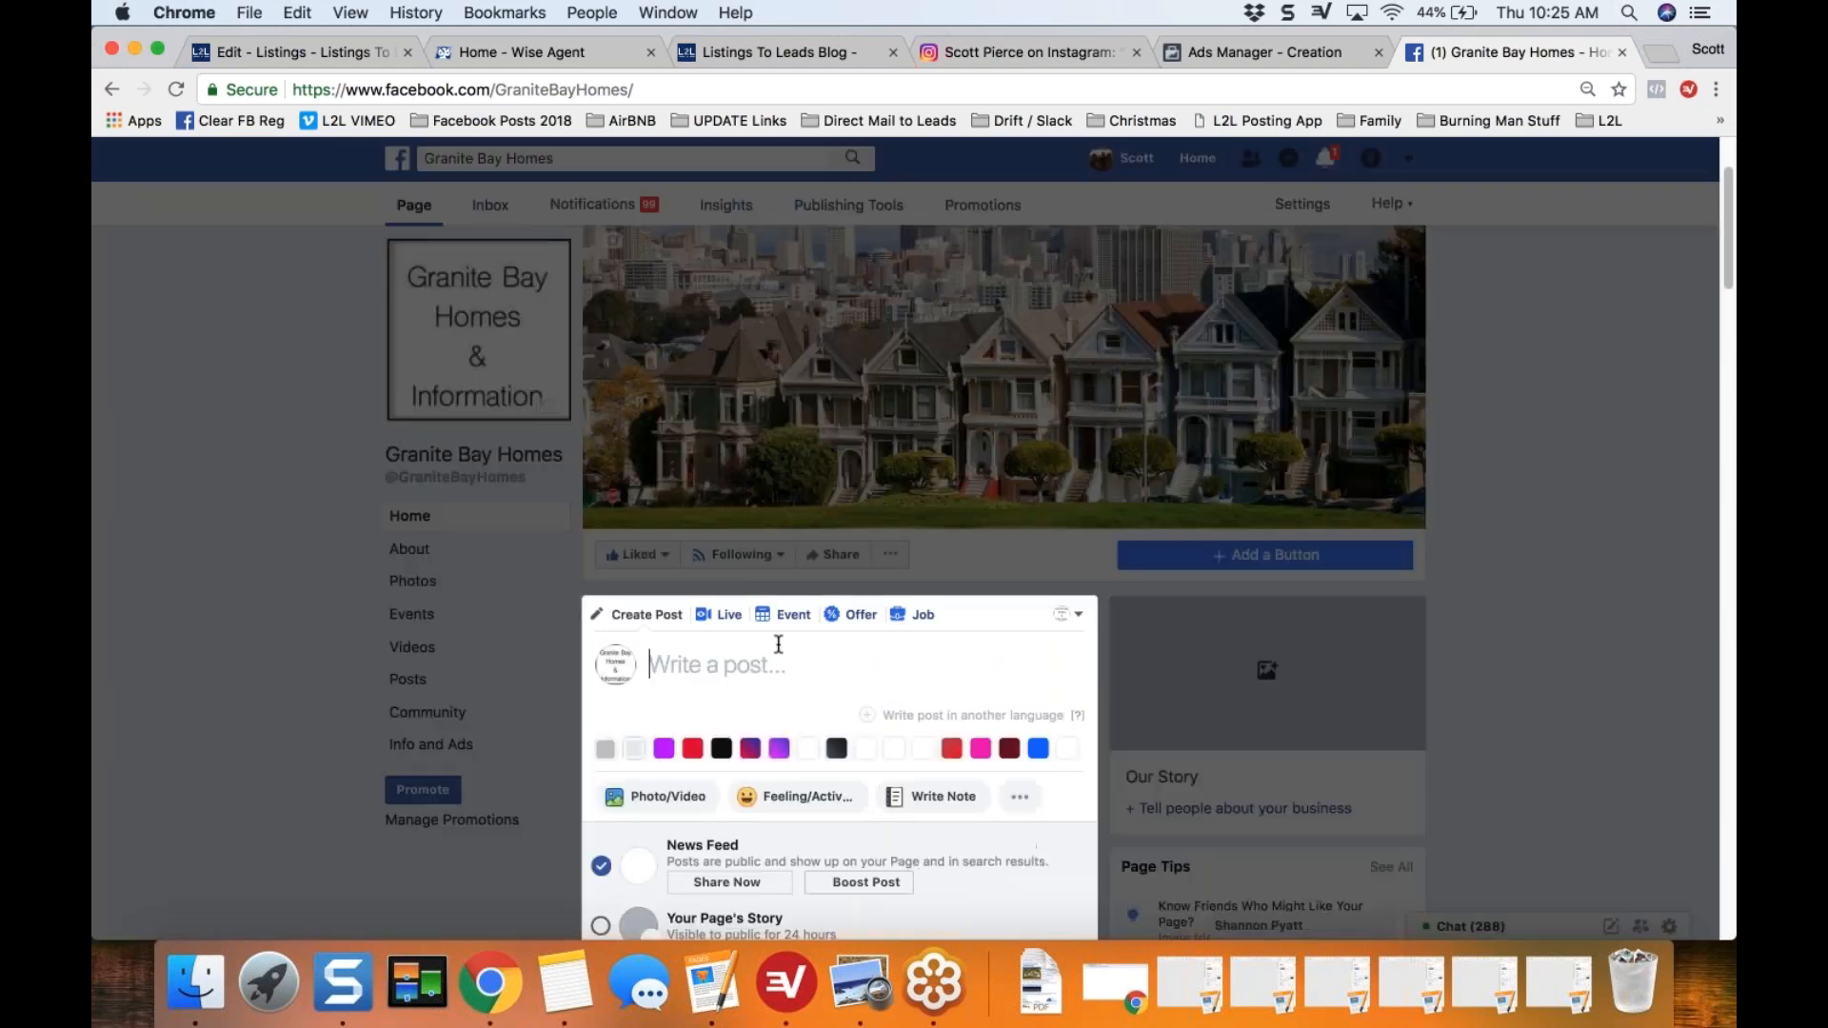
{"action": "key", "text": "super+v"}
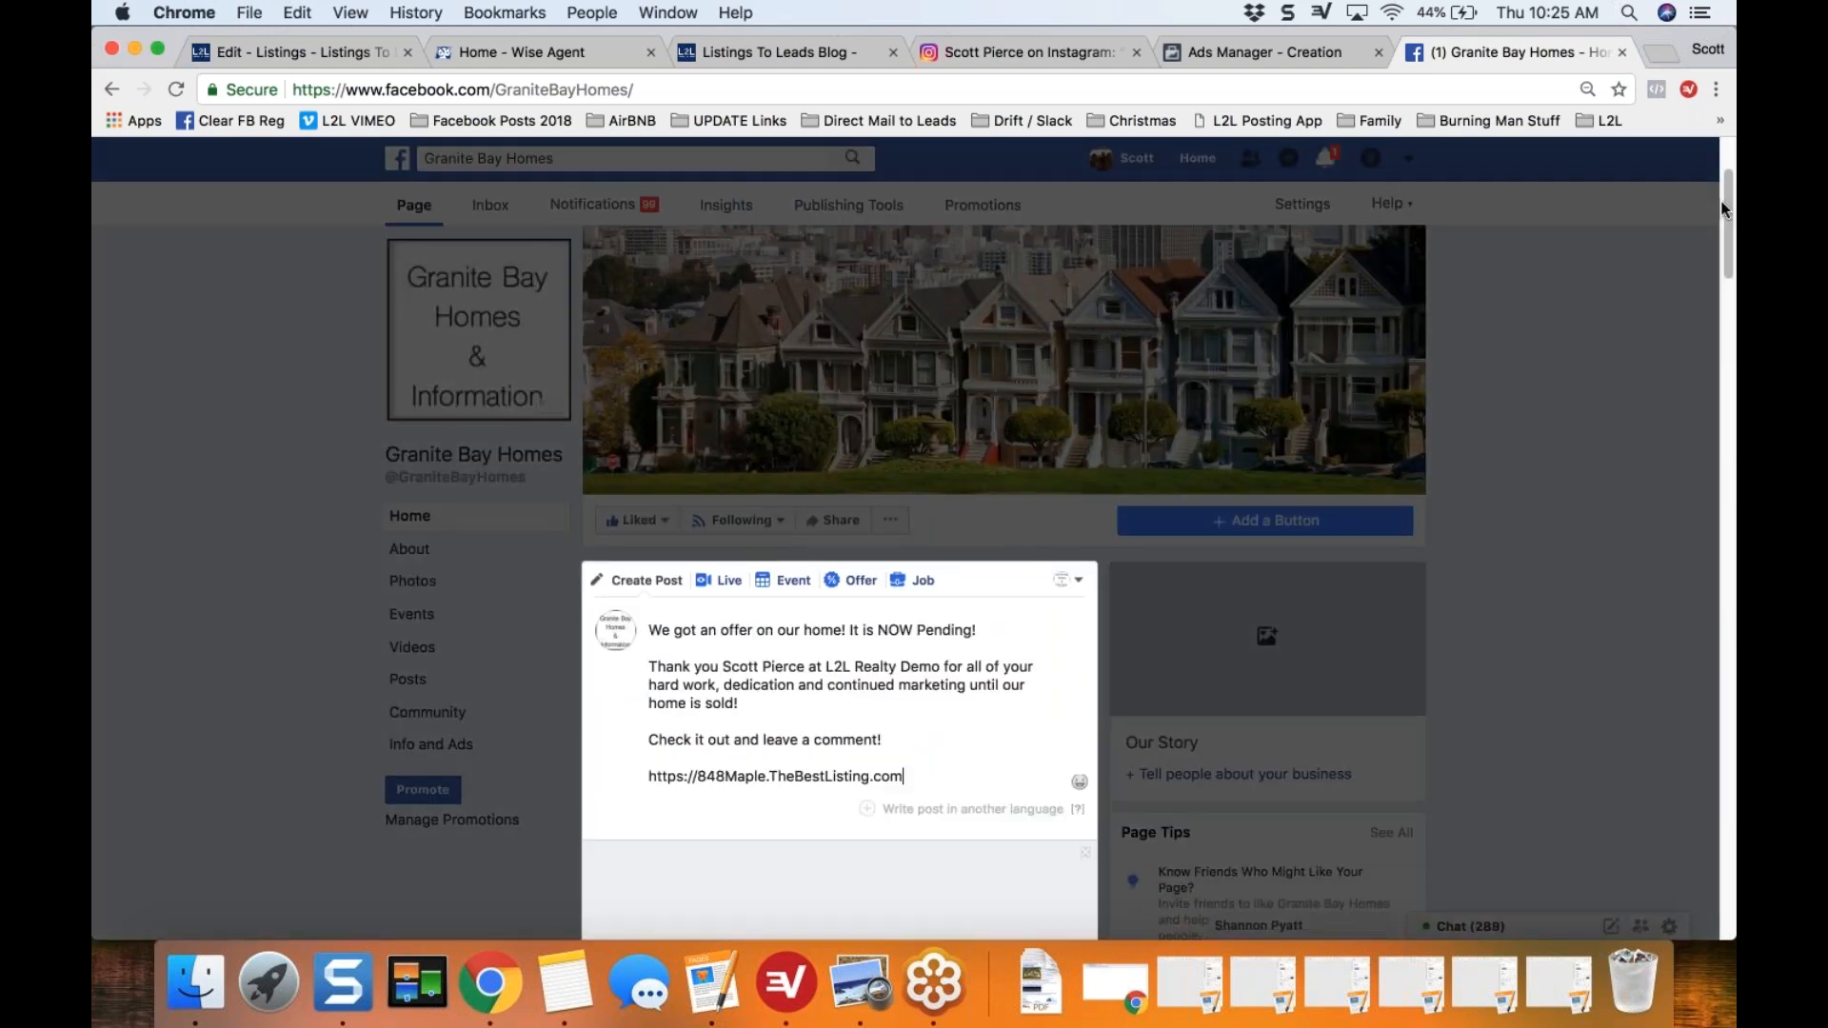
Step: Share the new post to the News Feed now, without adding a Send Message button
{"action": "left_click_drag", "start_coordinate": [1724, 221], "coordinate": [1724, 313]}
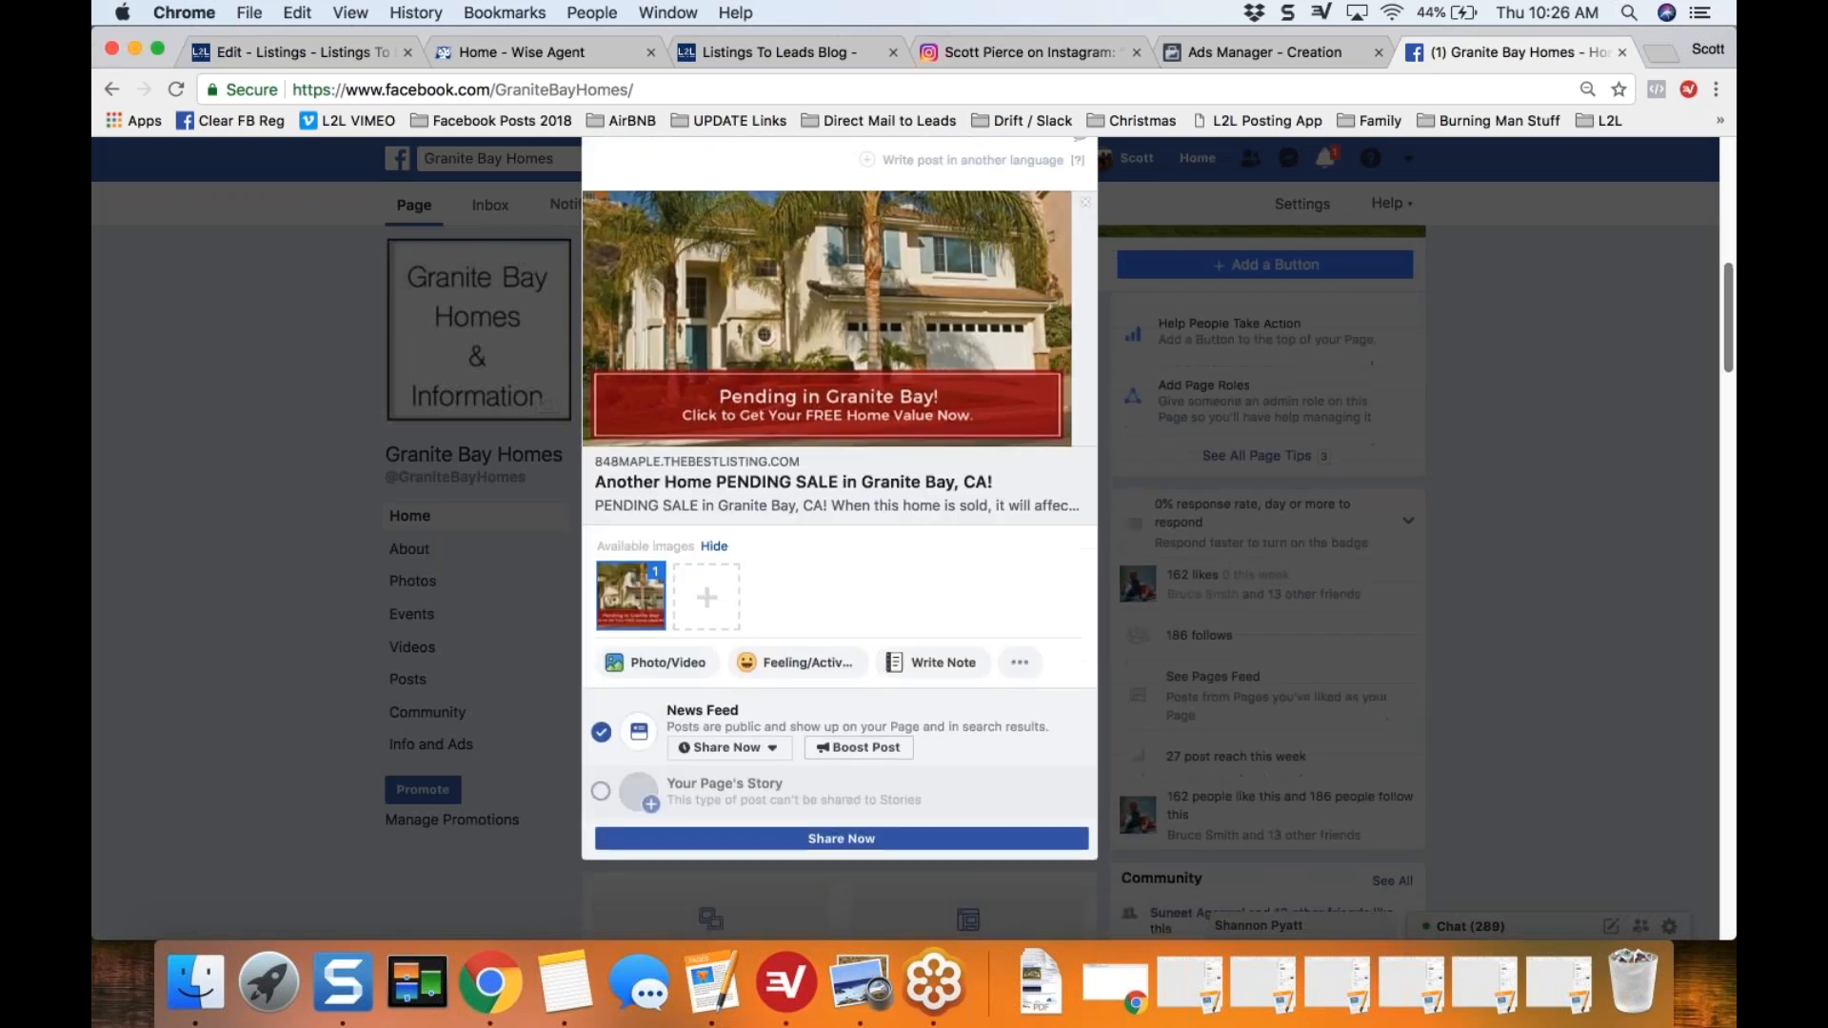
{"action": "left_click", "coordinate": [842, 838]}
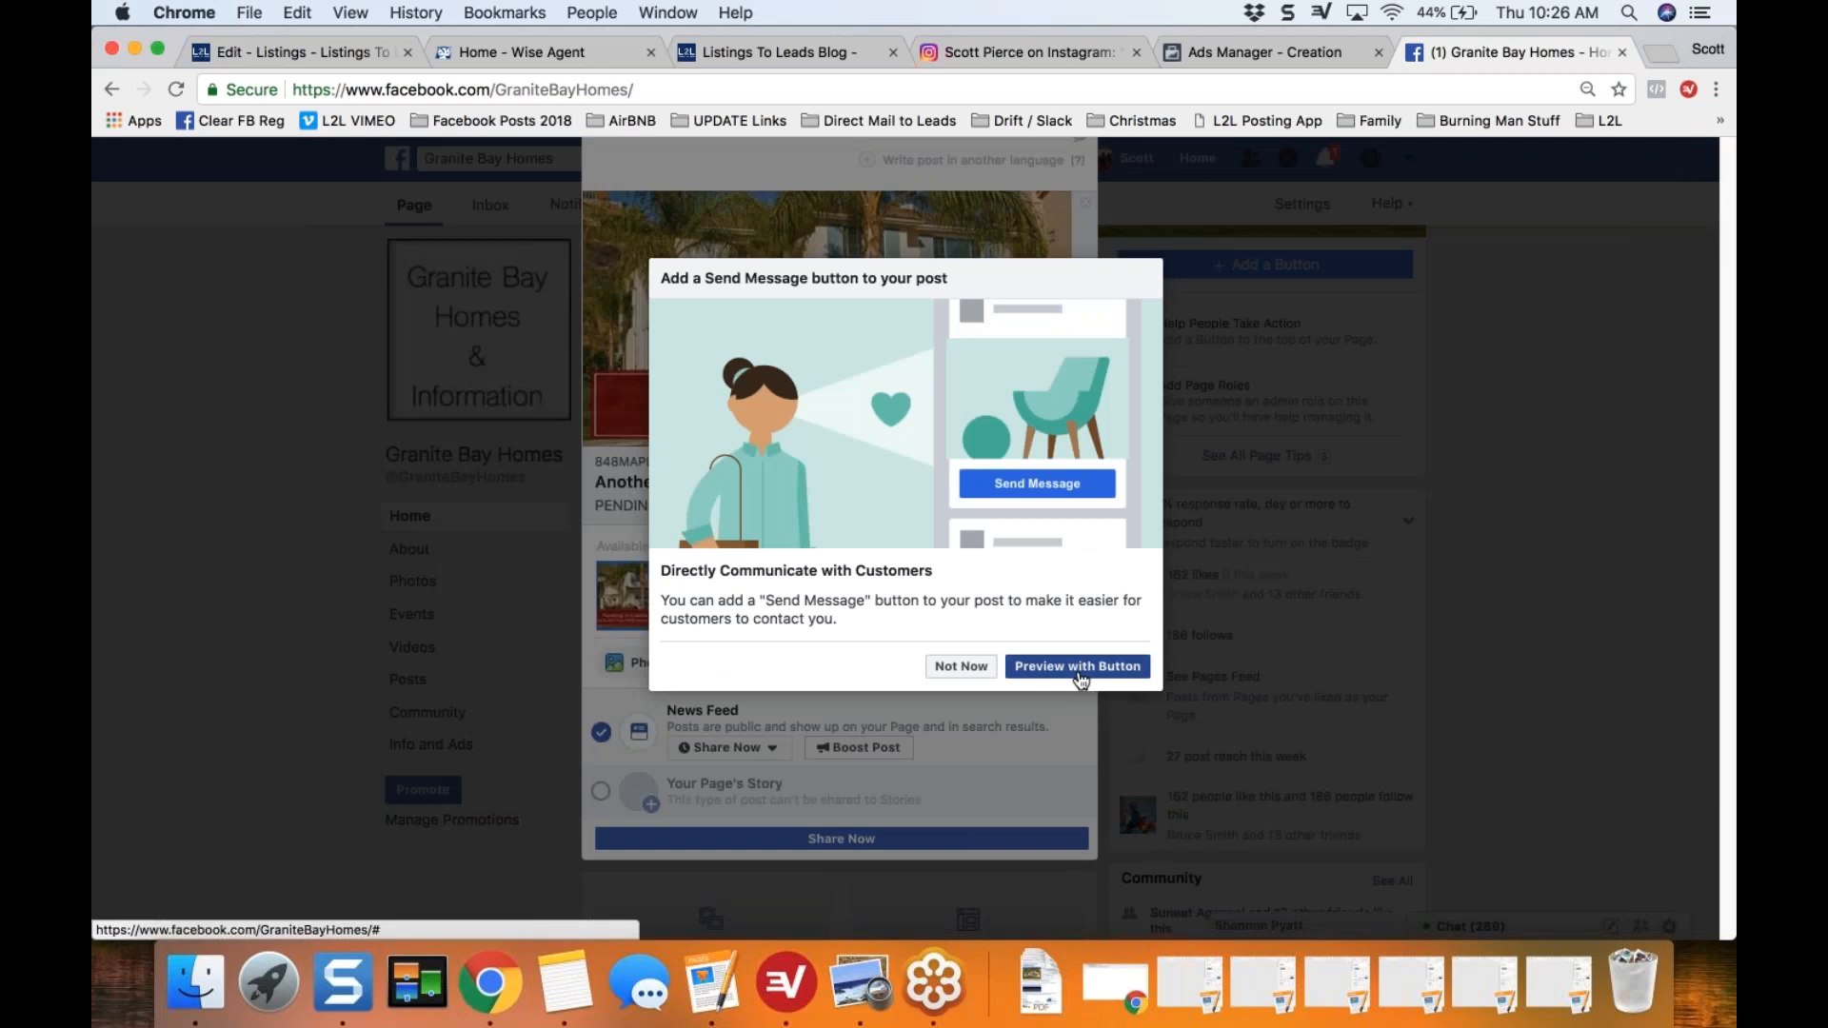
{"action": "left_click", "coordinate": [979, 666]}
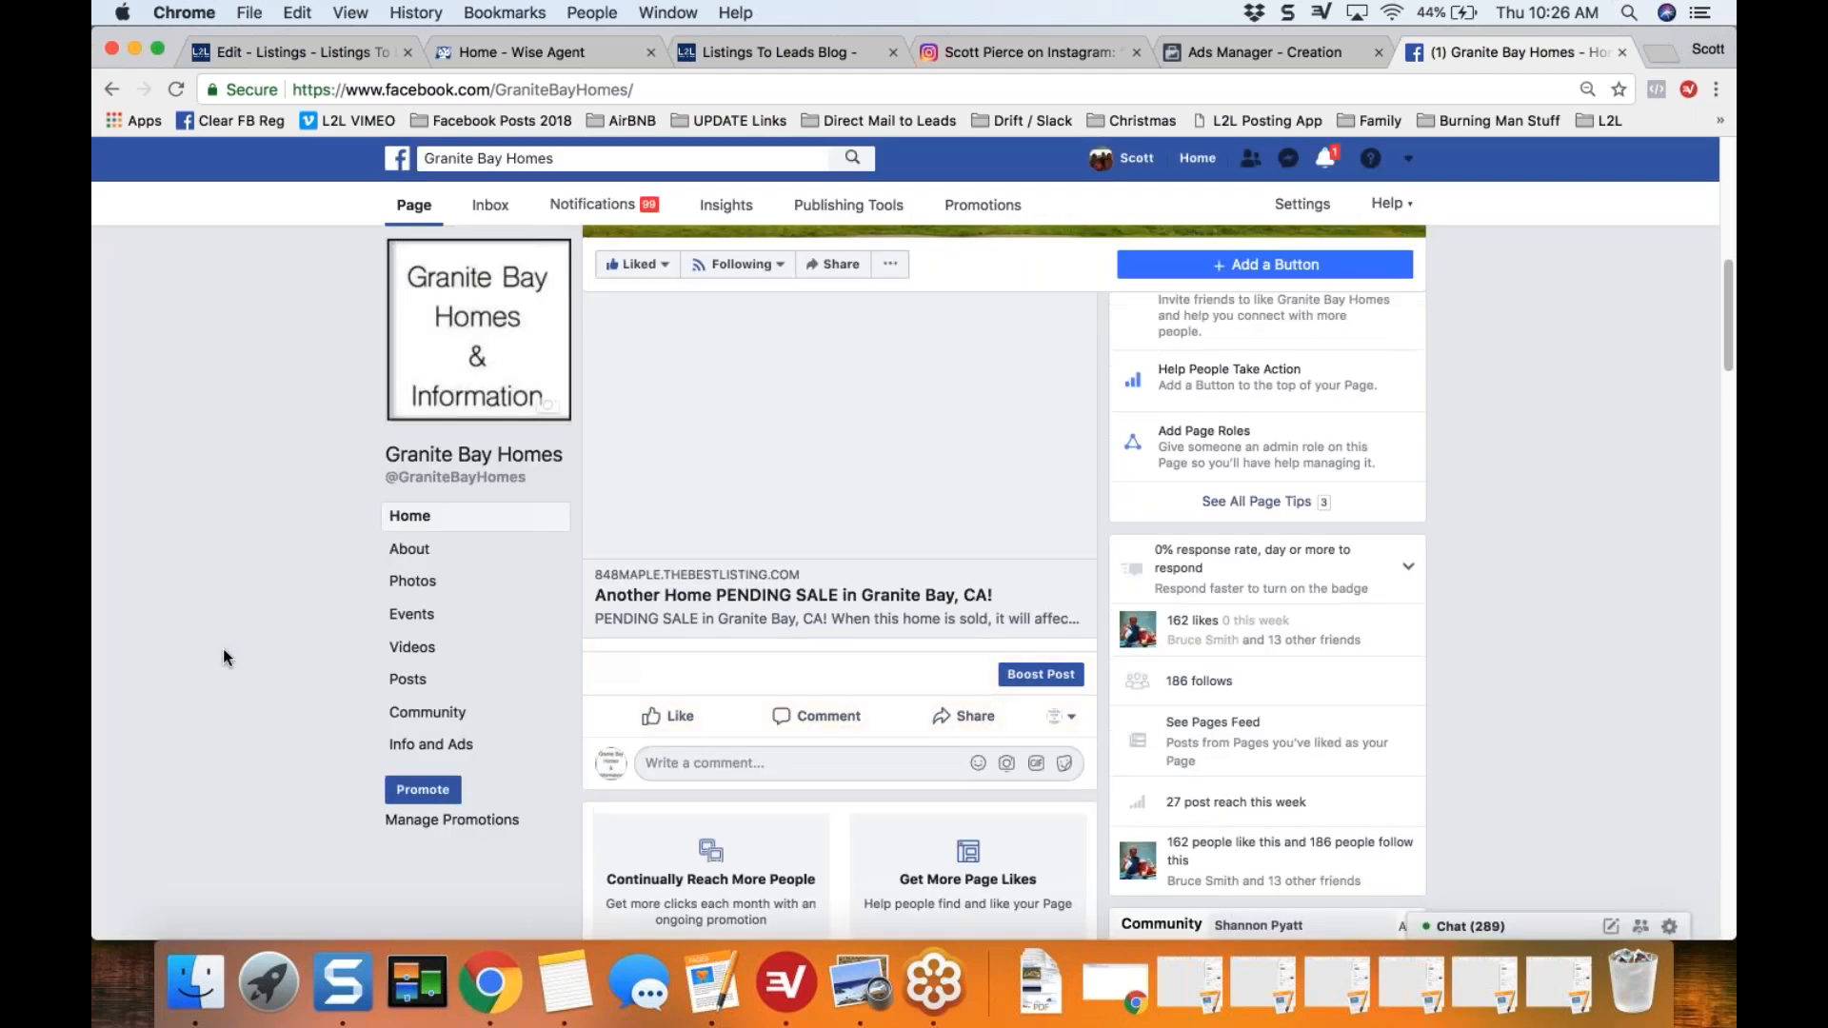
Step: Examine the published post's wording, follow it to the property website and view the closing price lead form
{"action": "scroll", "coordinate": [223, 649], "scroll_direction": "up", "scroll_amount": 5}
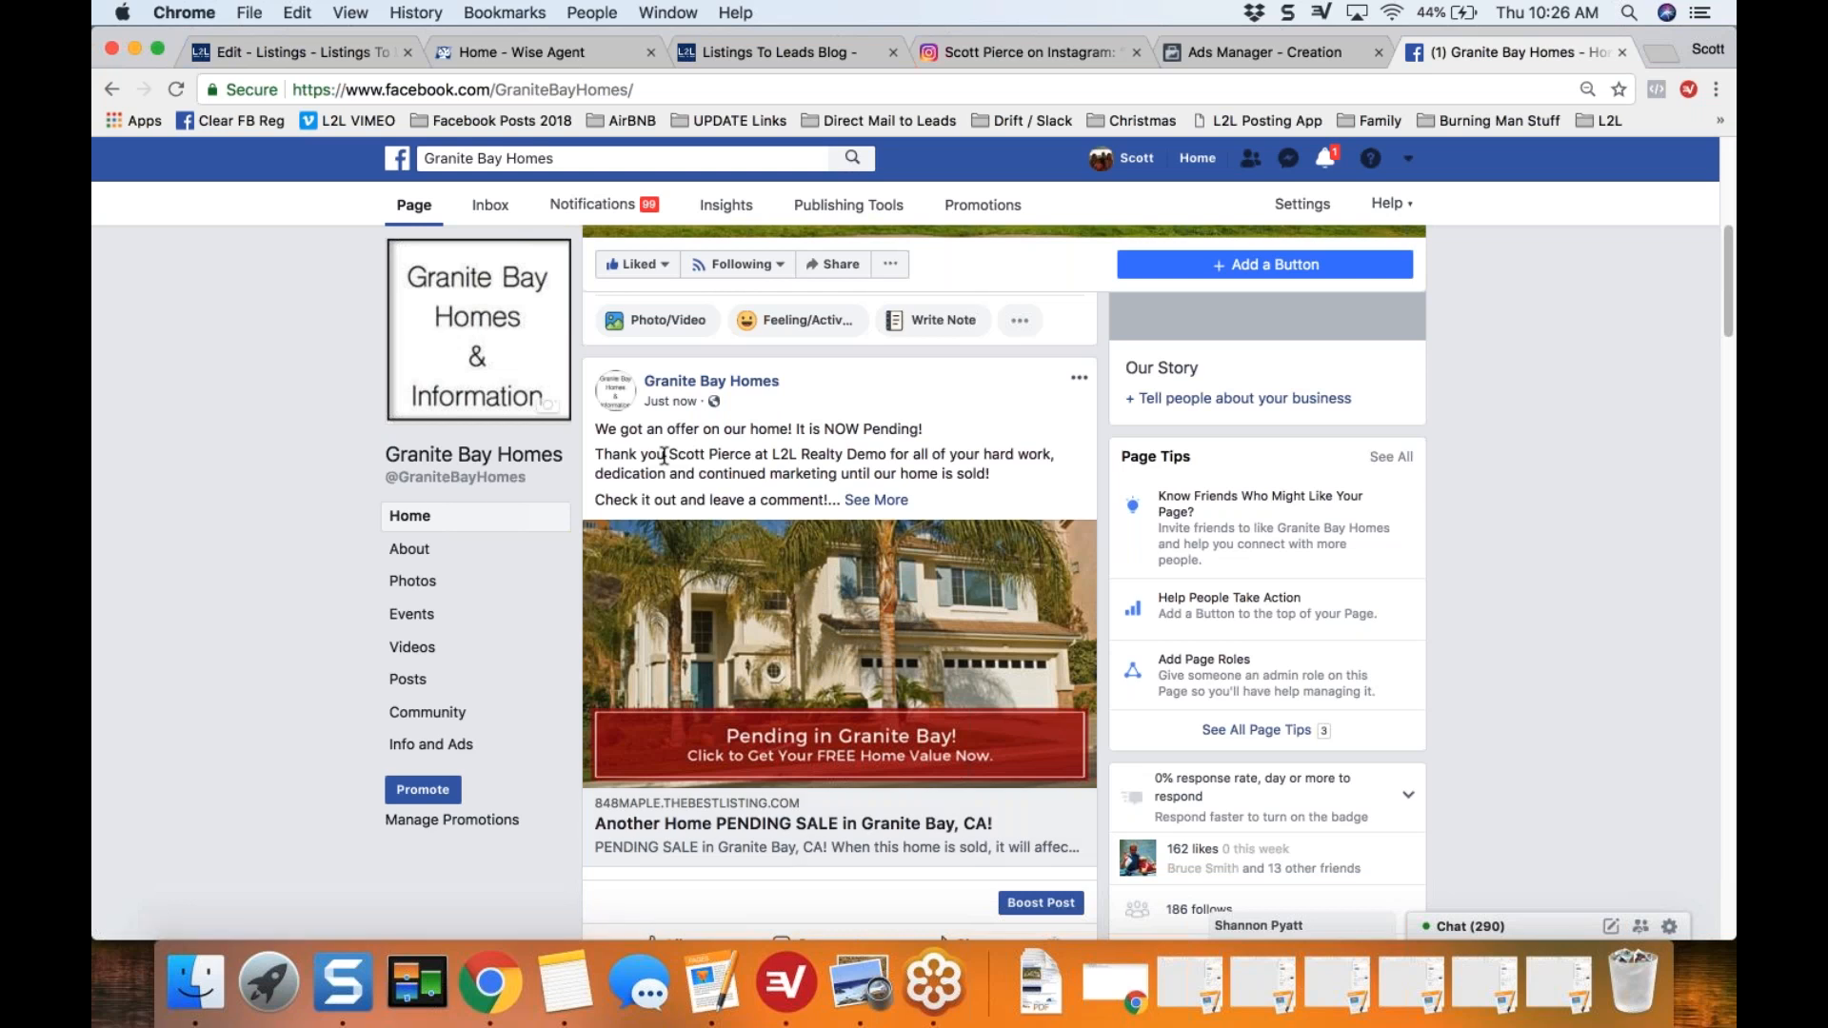
{"action": "left_click_drag", "start_coordinate": [668, 456], "coordinate": [938, 448]}
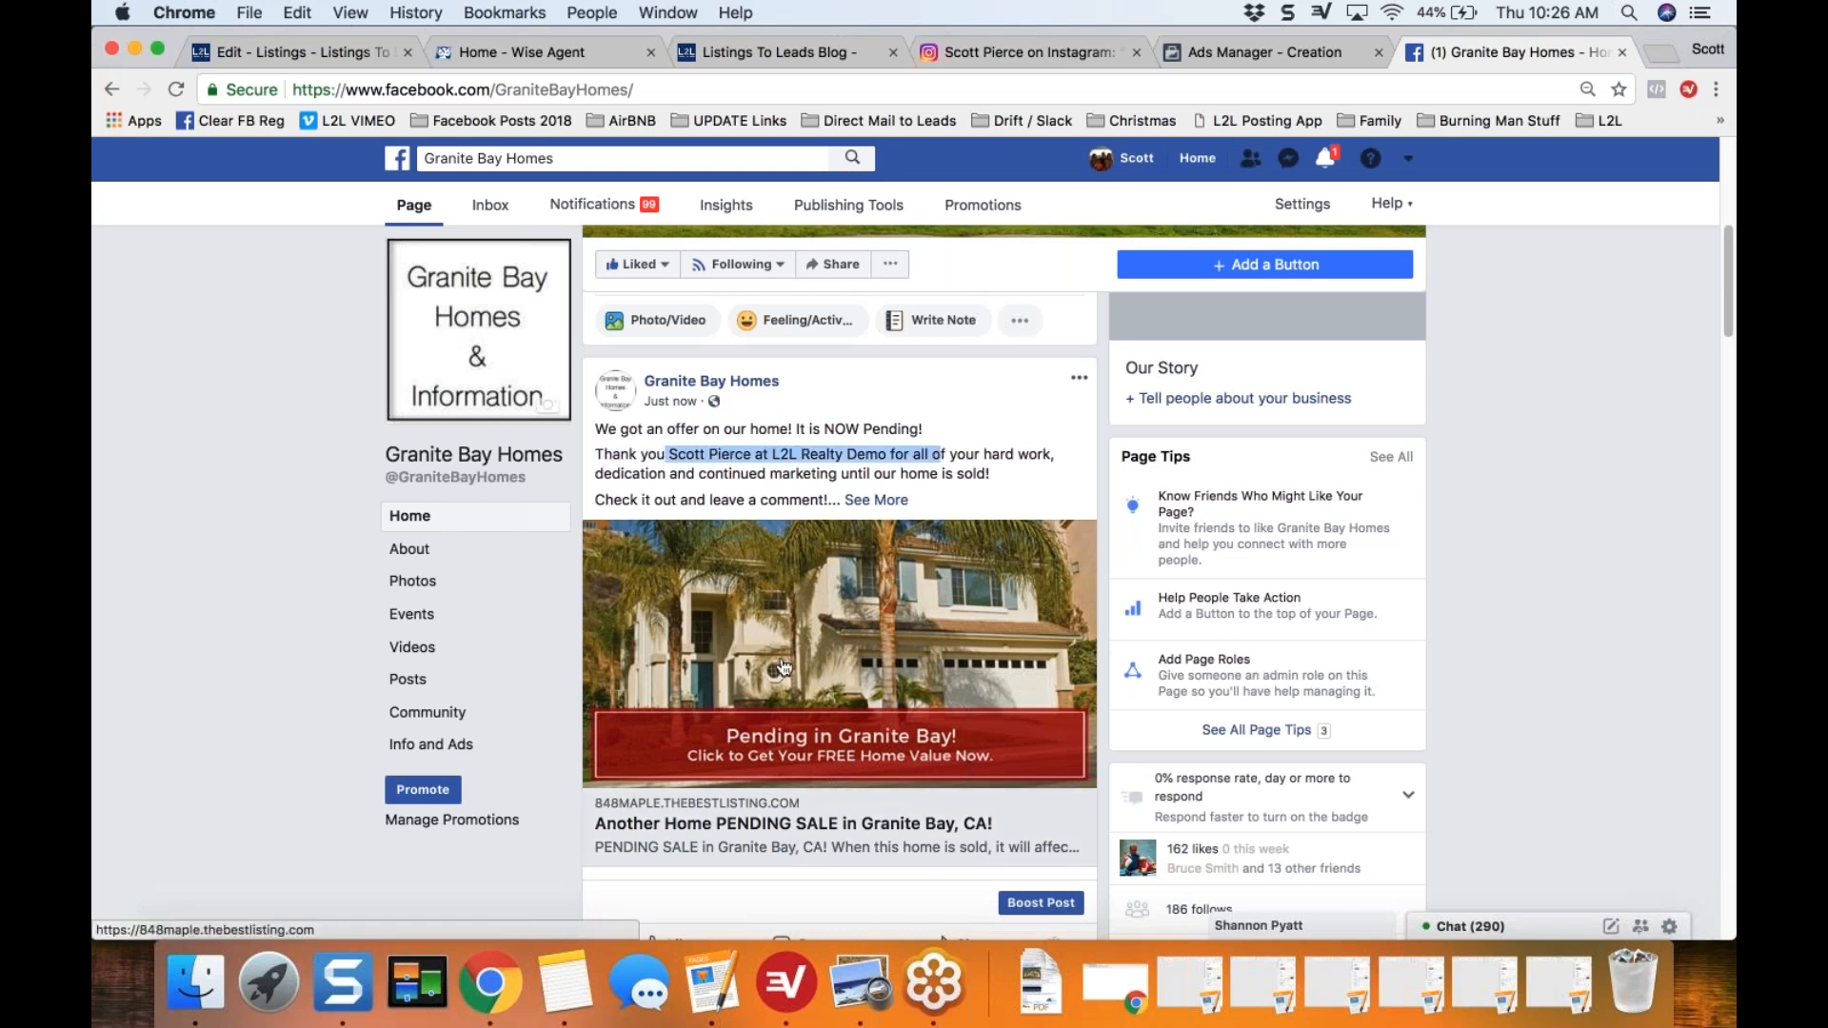
{"action": "left_click", "coordinate": [860, 657]}
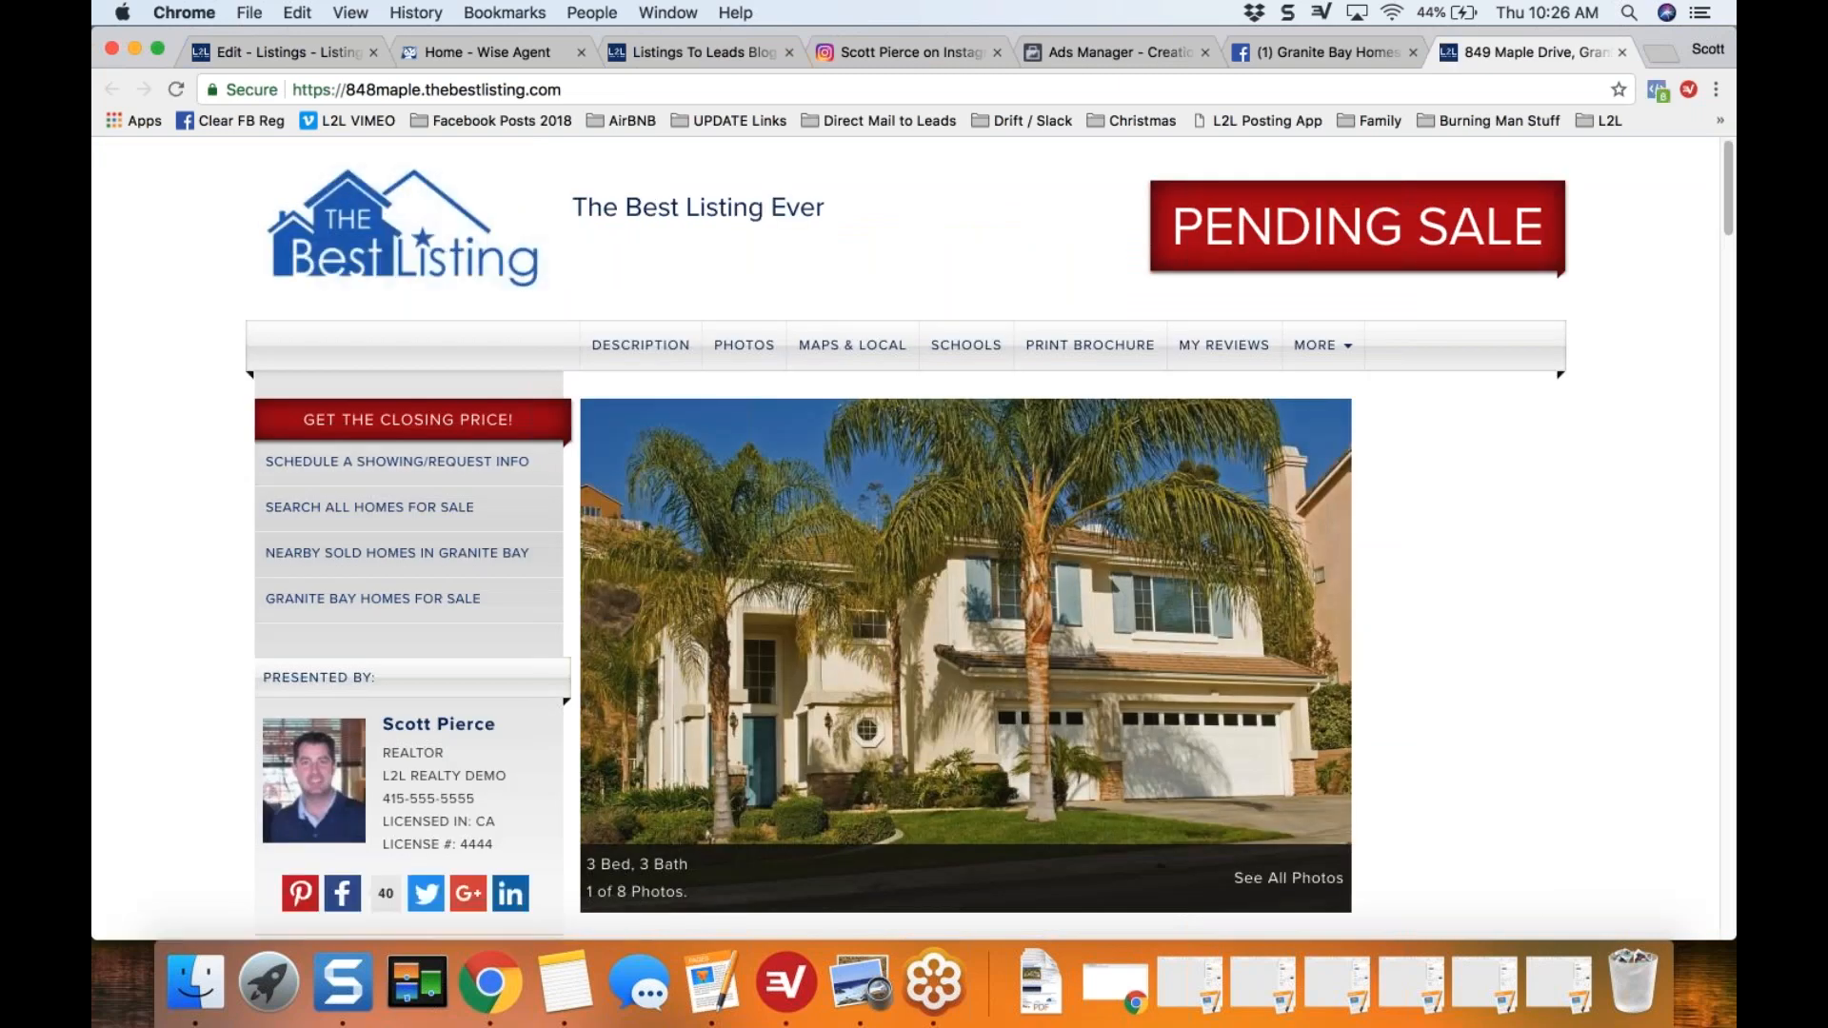
{"action": "left_click", "coordinate": [281, 420]}
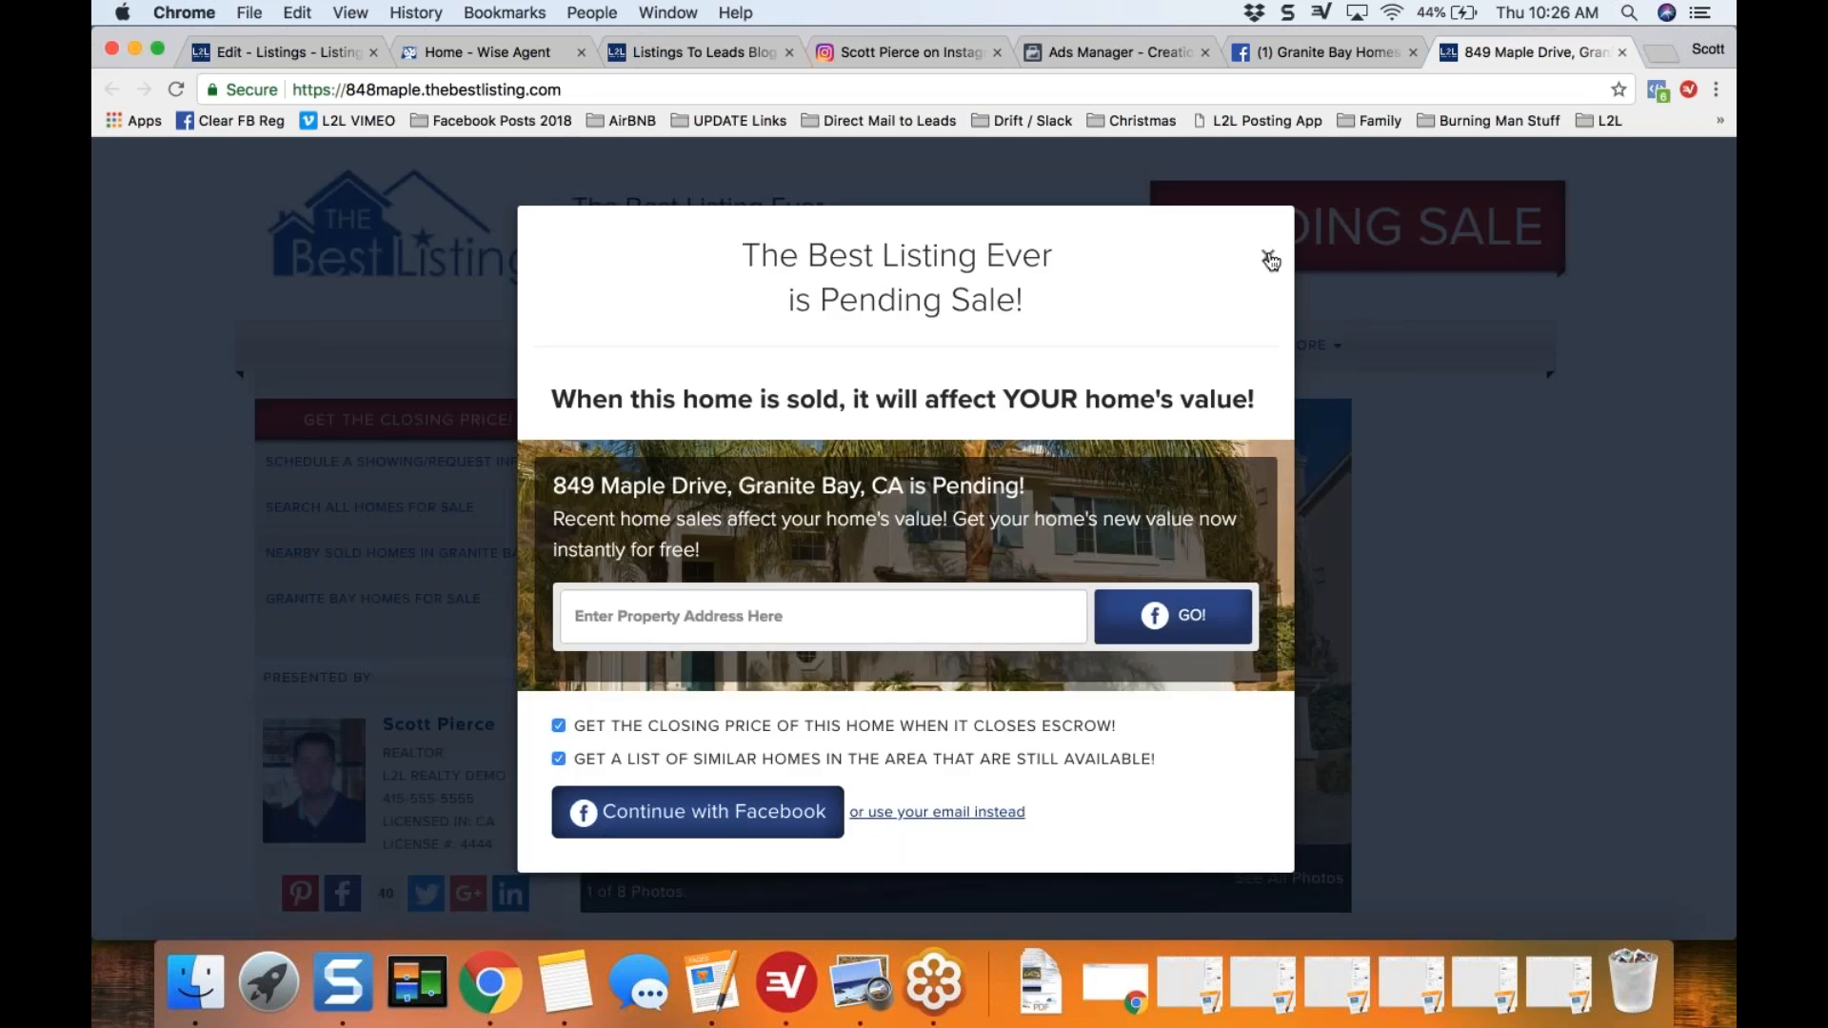
{"action": "left_click", "coordinate": [1271, 260]}
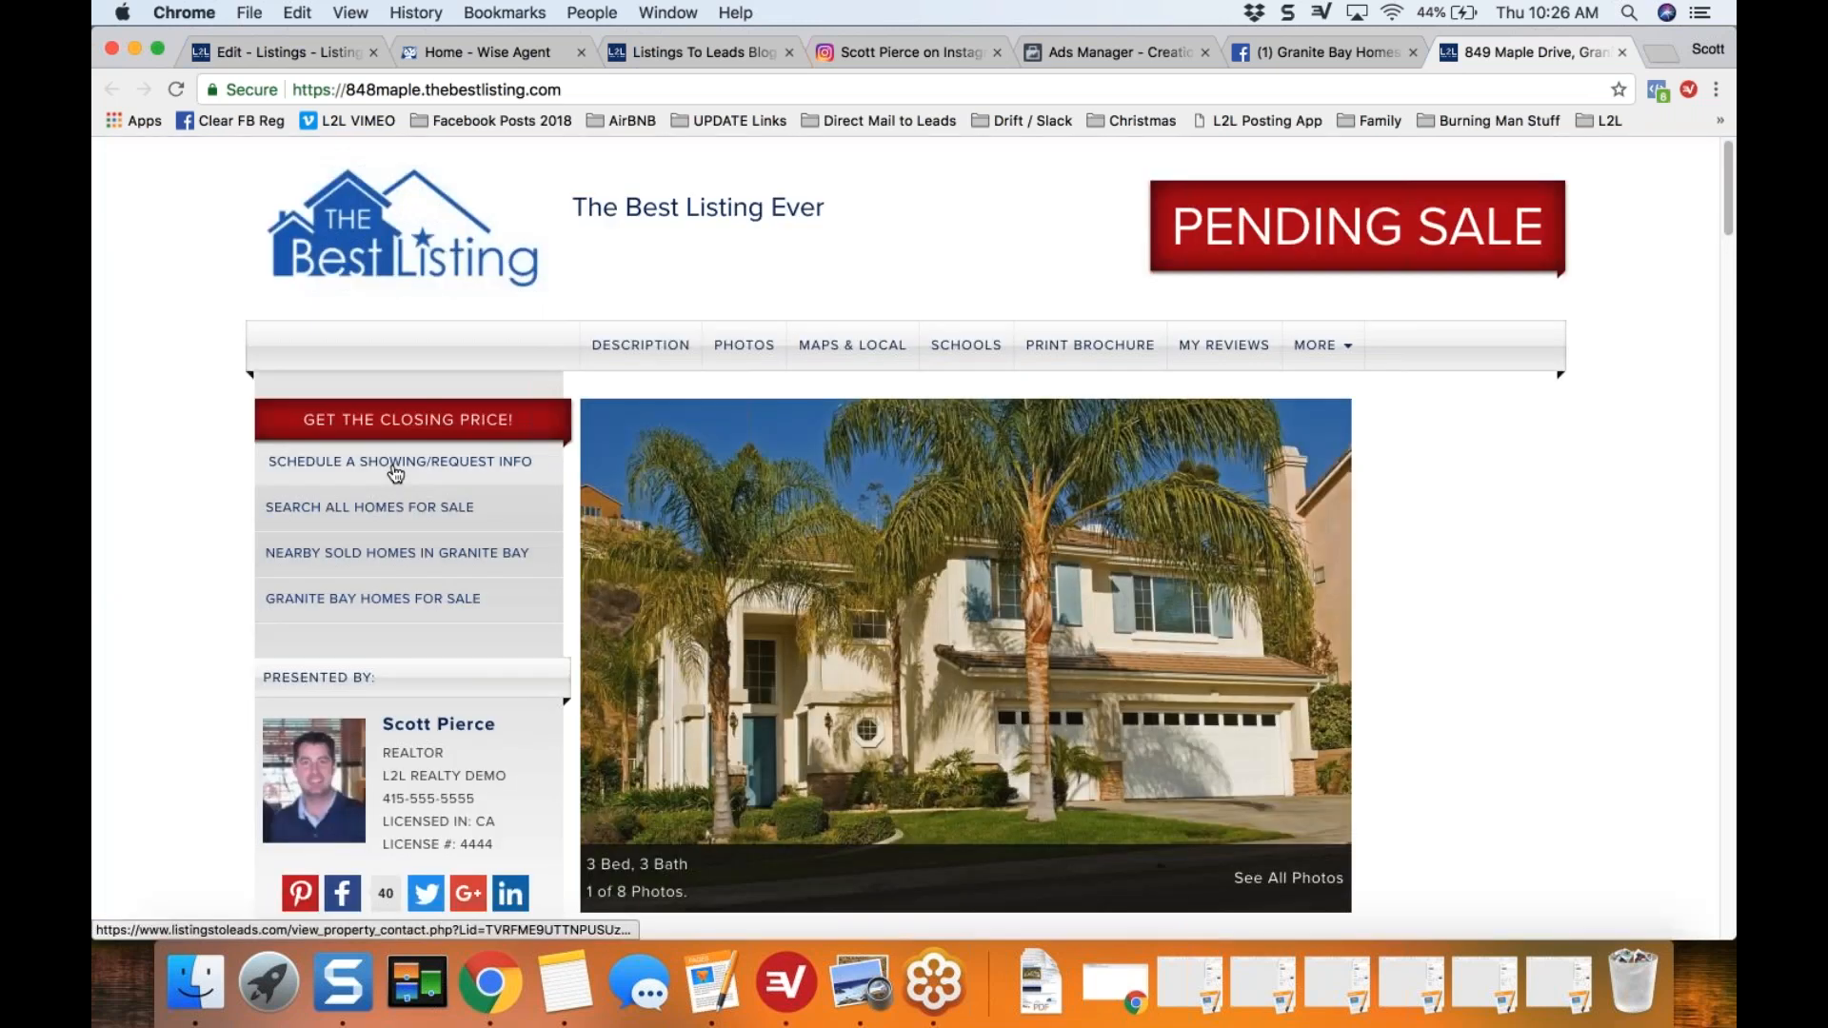
Step: Look through the property website down to the My Reviews section, then close it to return to the Facebook page
{"action": "scroll", "coordinate": [142, 629], "scroll_direction": "down", "scroll_amount": 1}
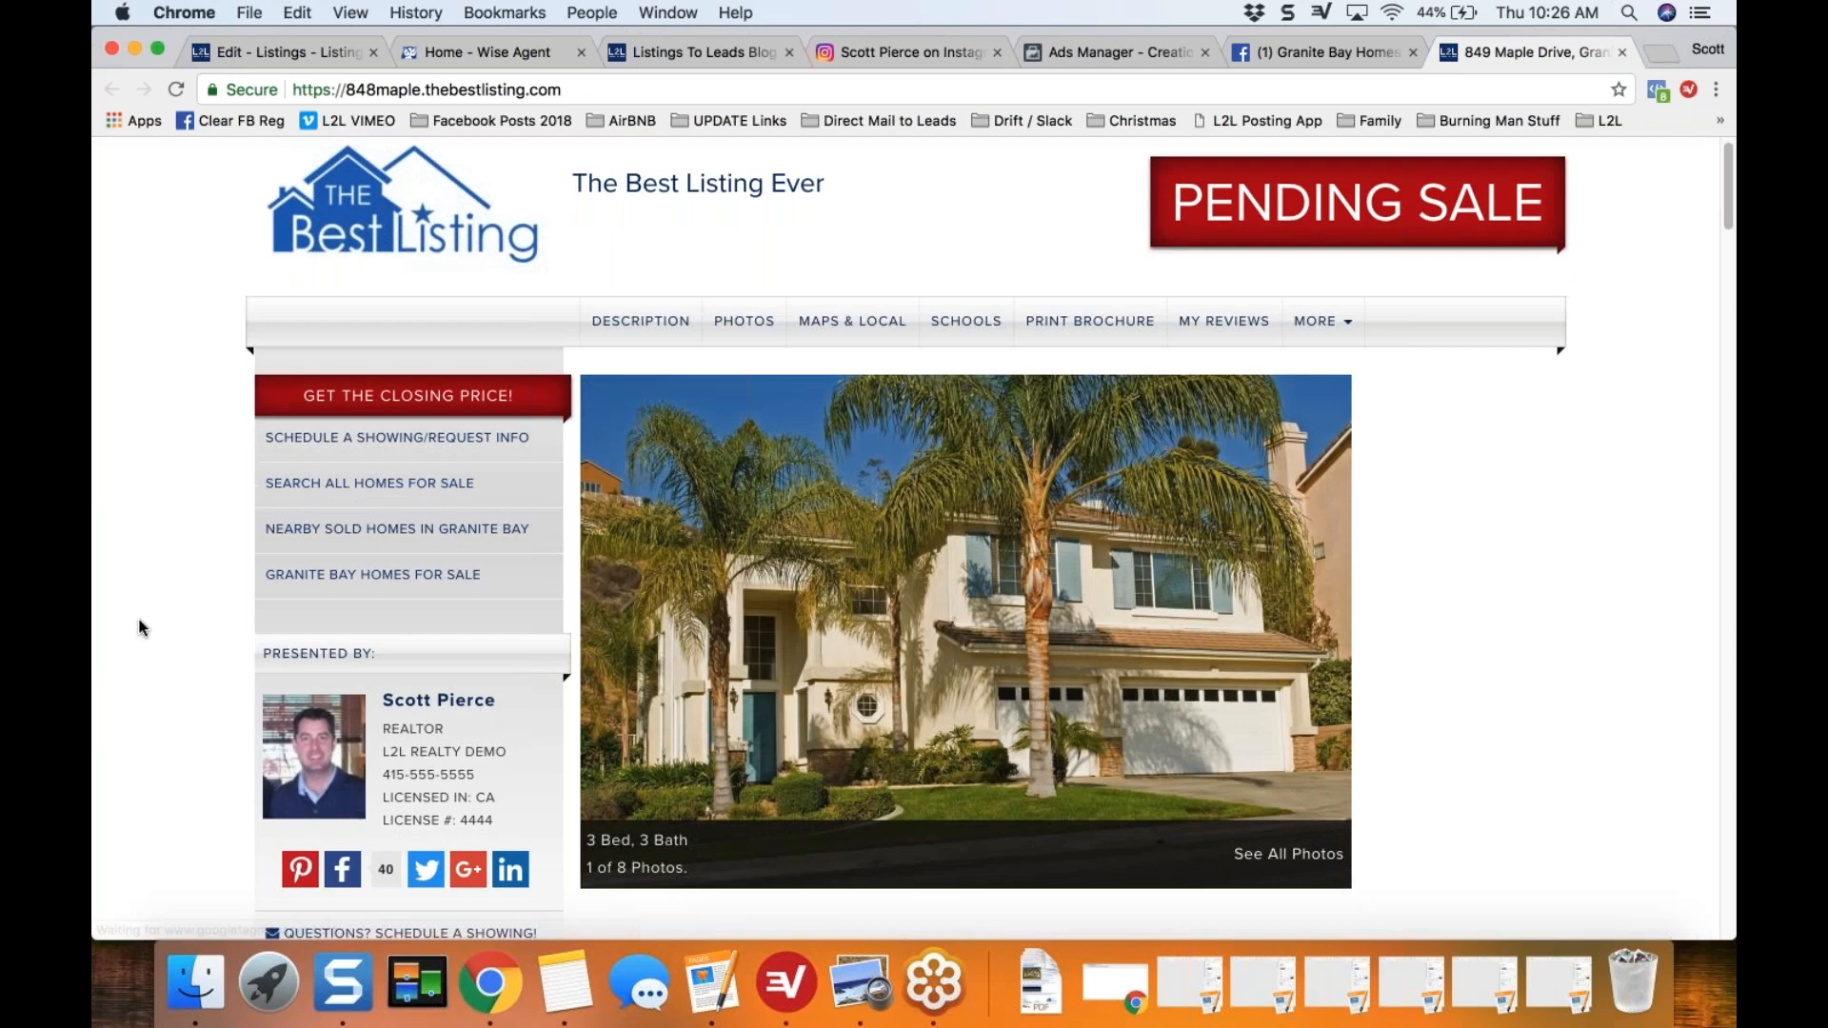
{"action": "scroll", "coordinate": [372, 371], "scroll_direction": "down", "scroll_amount": 3}
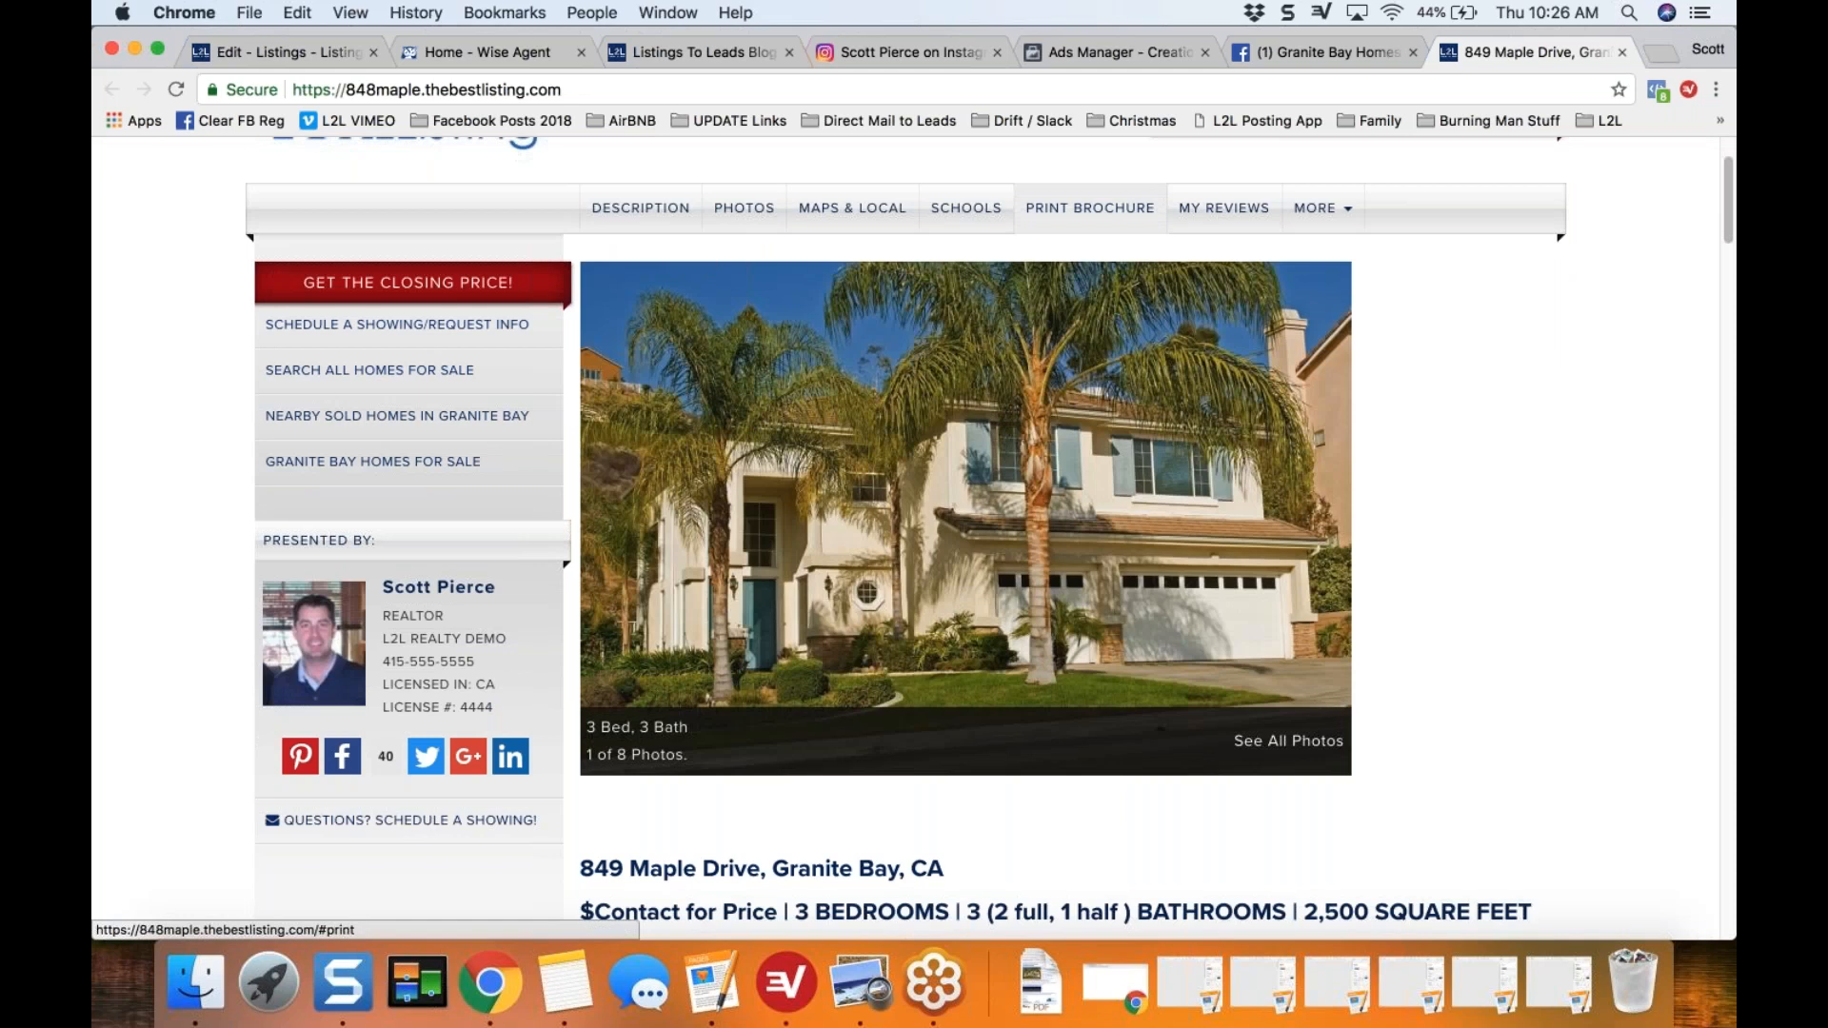
{"action": "left_click", "coordinate": [1215, 209]}
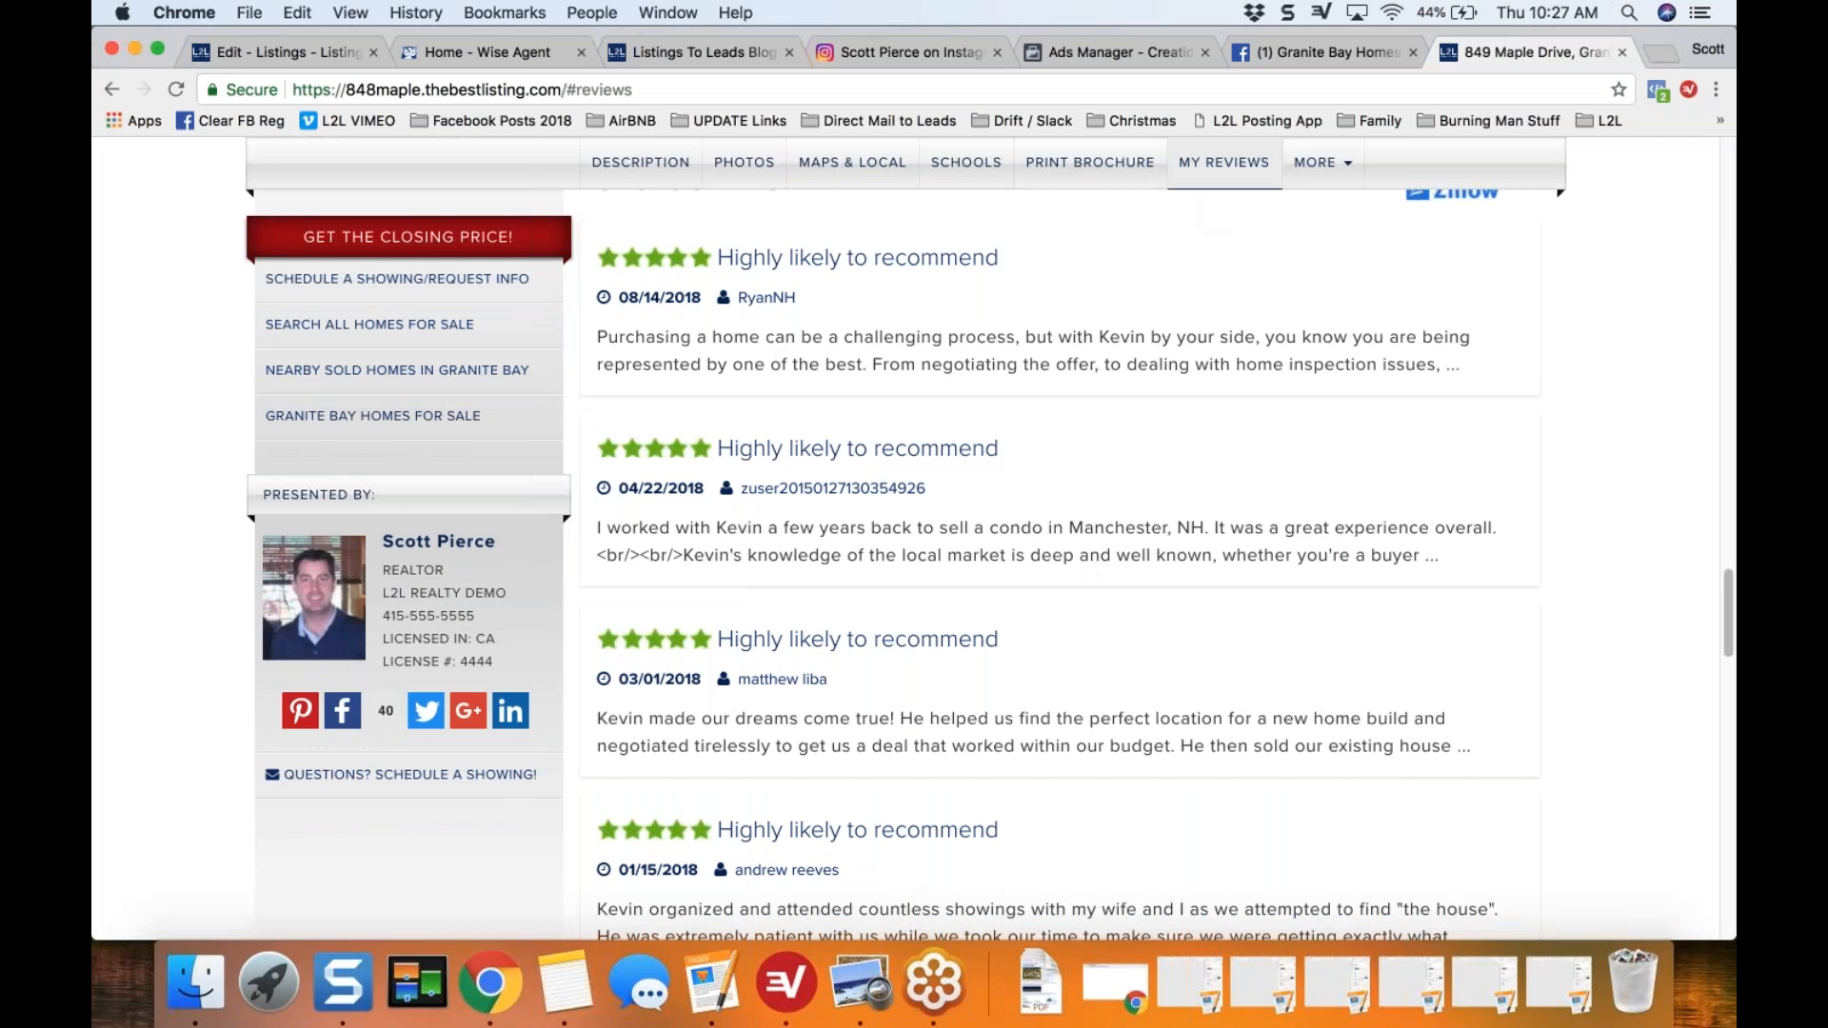
{"action": "left_click", "coordinate": [1623, 53]}
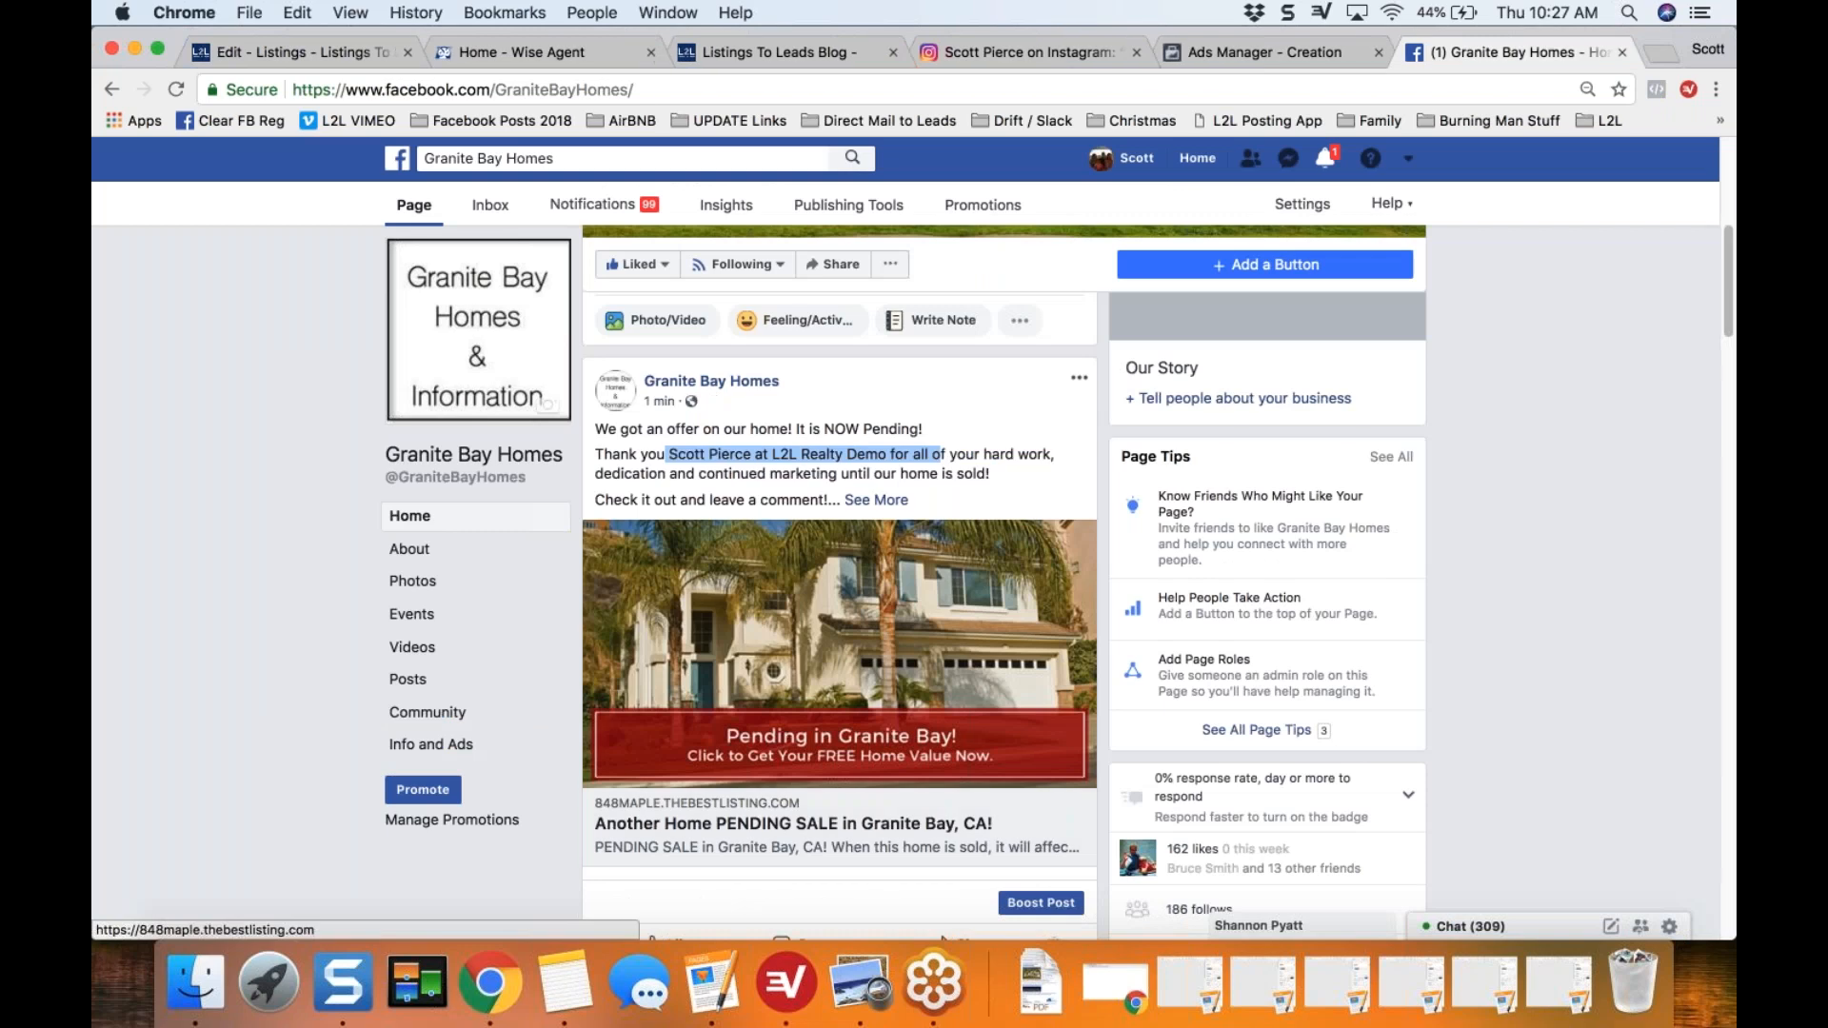
{"action": "left_click", "coordinate": [859, 467]}
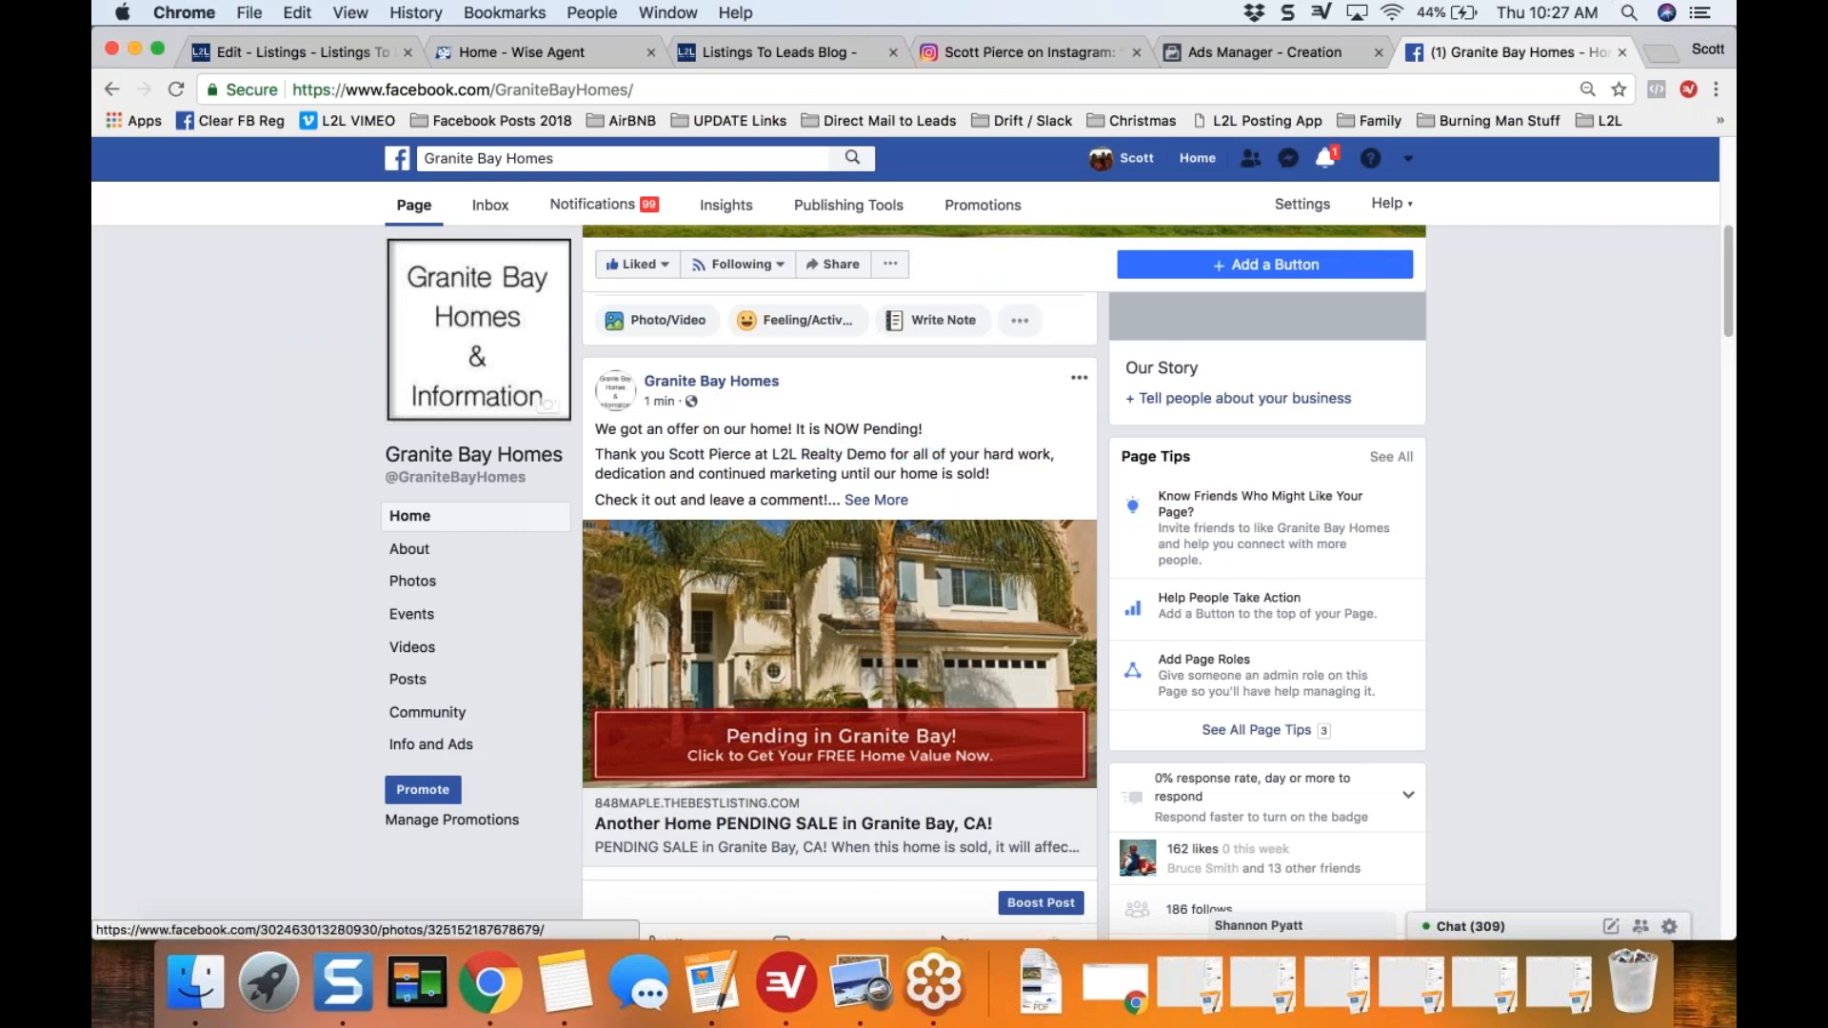
Step: Back in the Listings-to-Leads seller email, extend the "It is NOW Pending" sentence with "in just 10 days"
{"action": "left_click", "coordinate": [309, 54]}
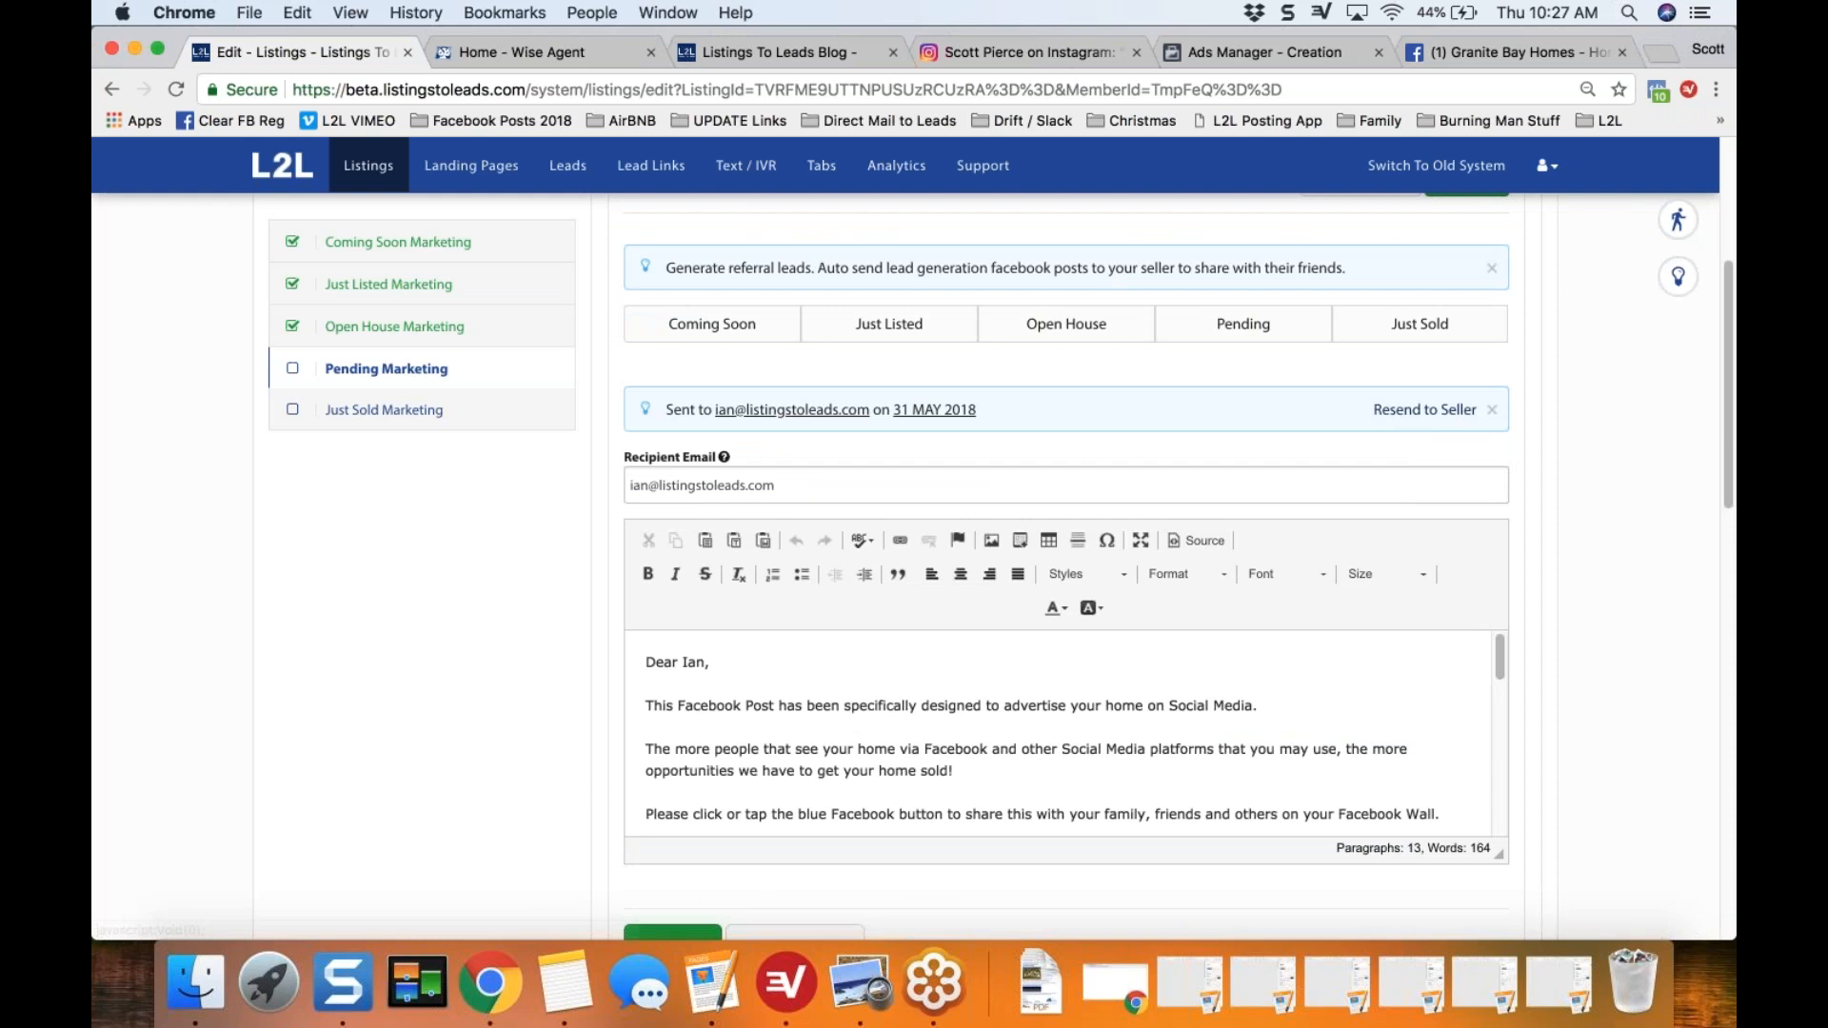
{"action": "left_click", "coordinate": [1497, 653]}
{"action": "left_click_drag", "start_coordinate": [1497, 657], "coordinate": [1496, 794]}
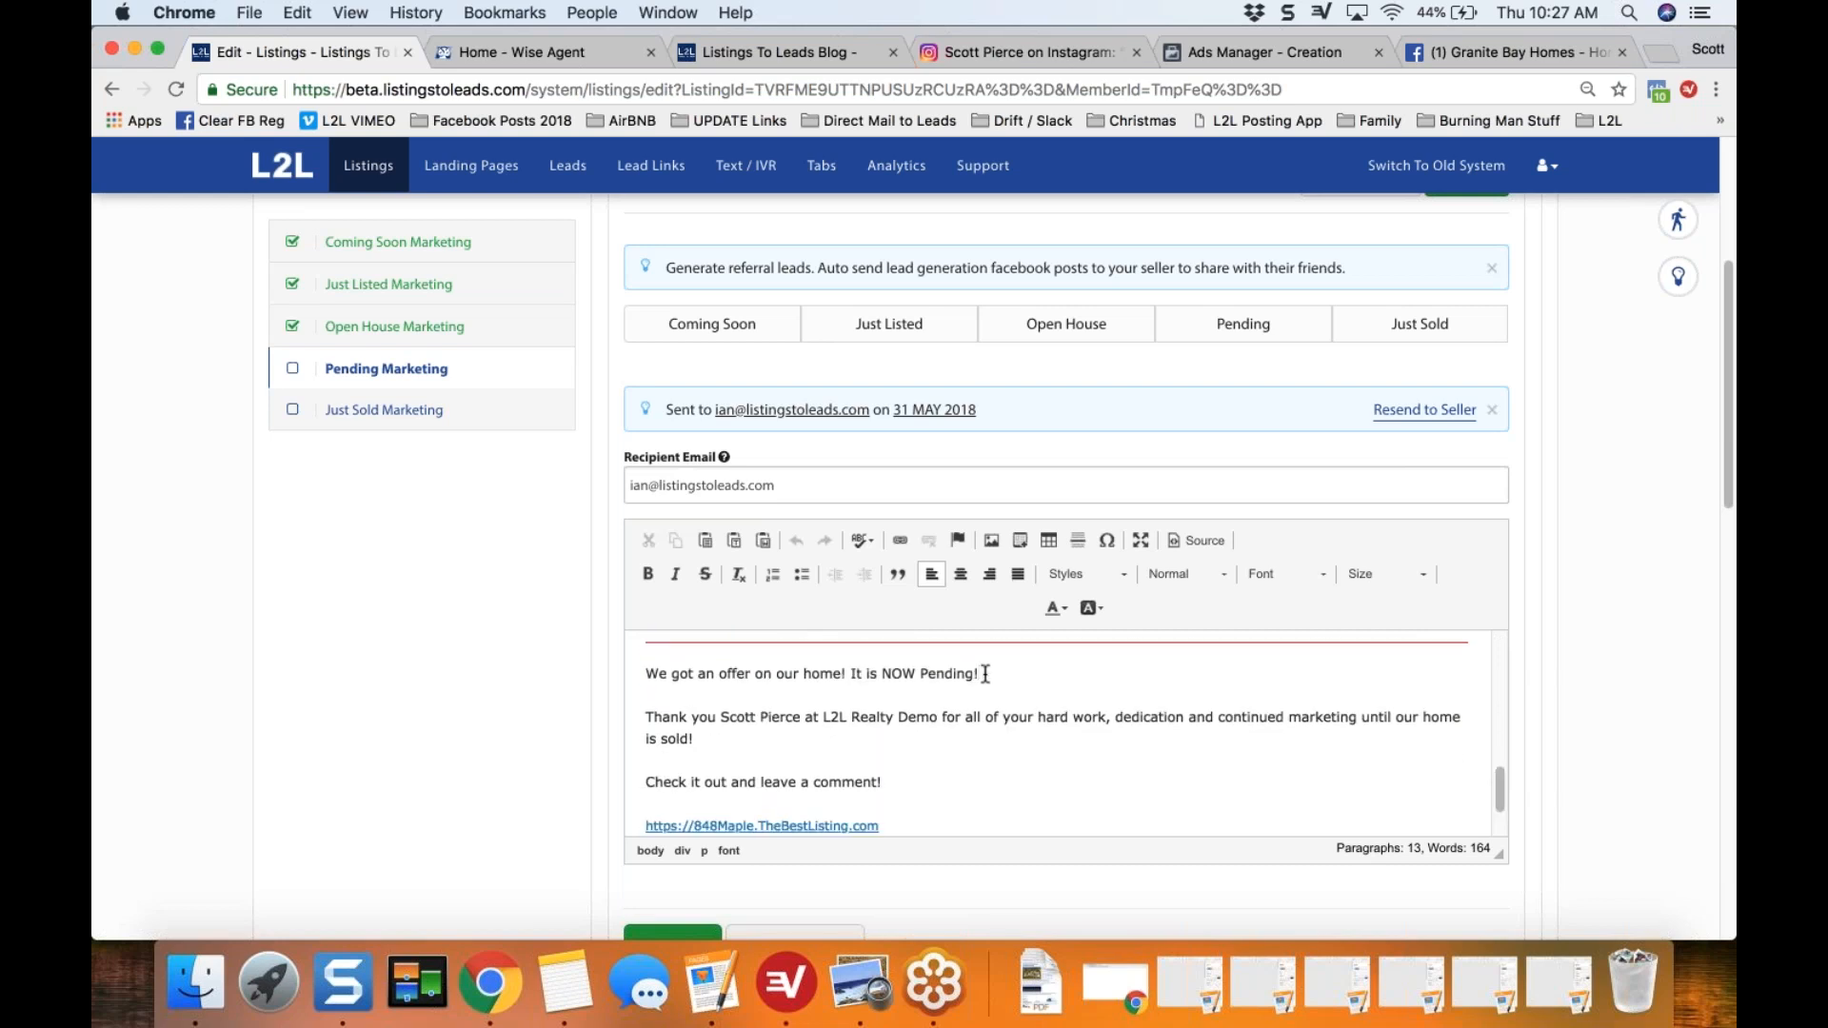
{"action": "type", "text": "in just 10 days"}
{"action": "scroll", "coordinate": [1723, 460], "scroll_direction": "down", "scroll_amount": 2}
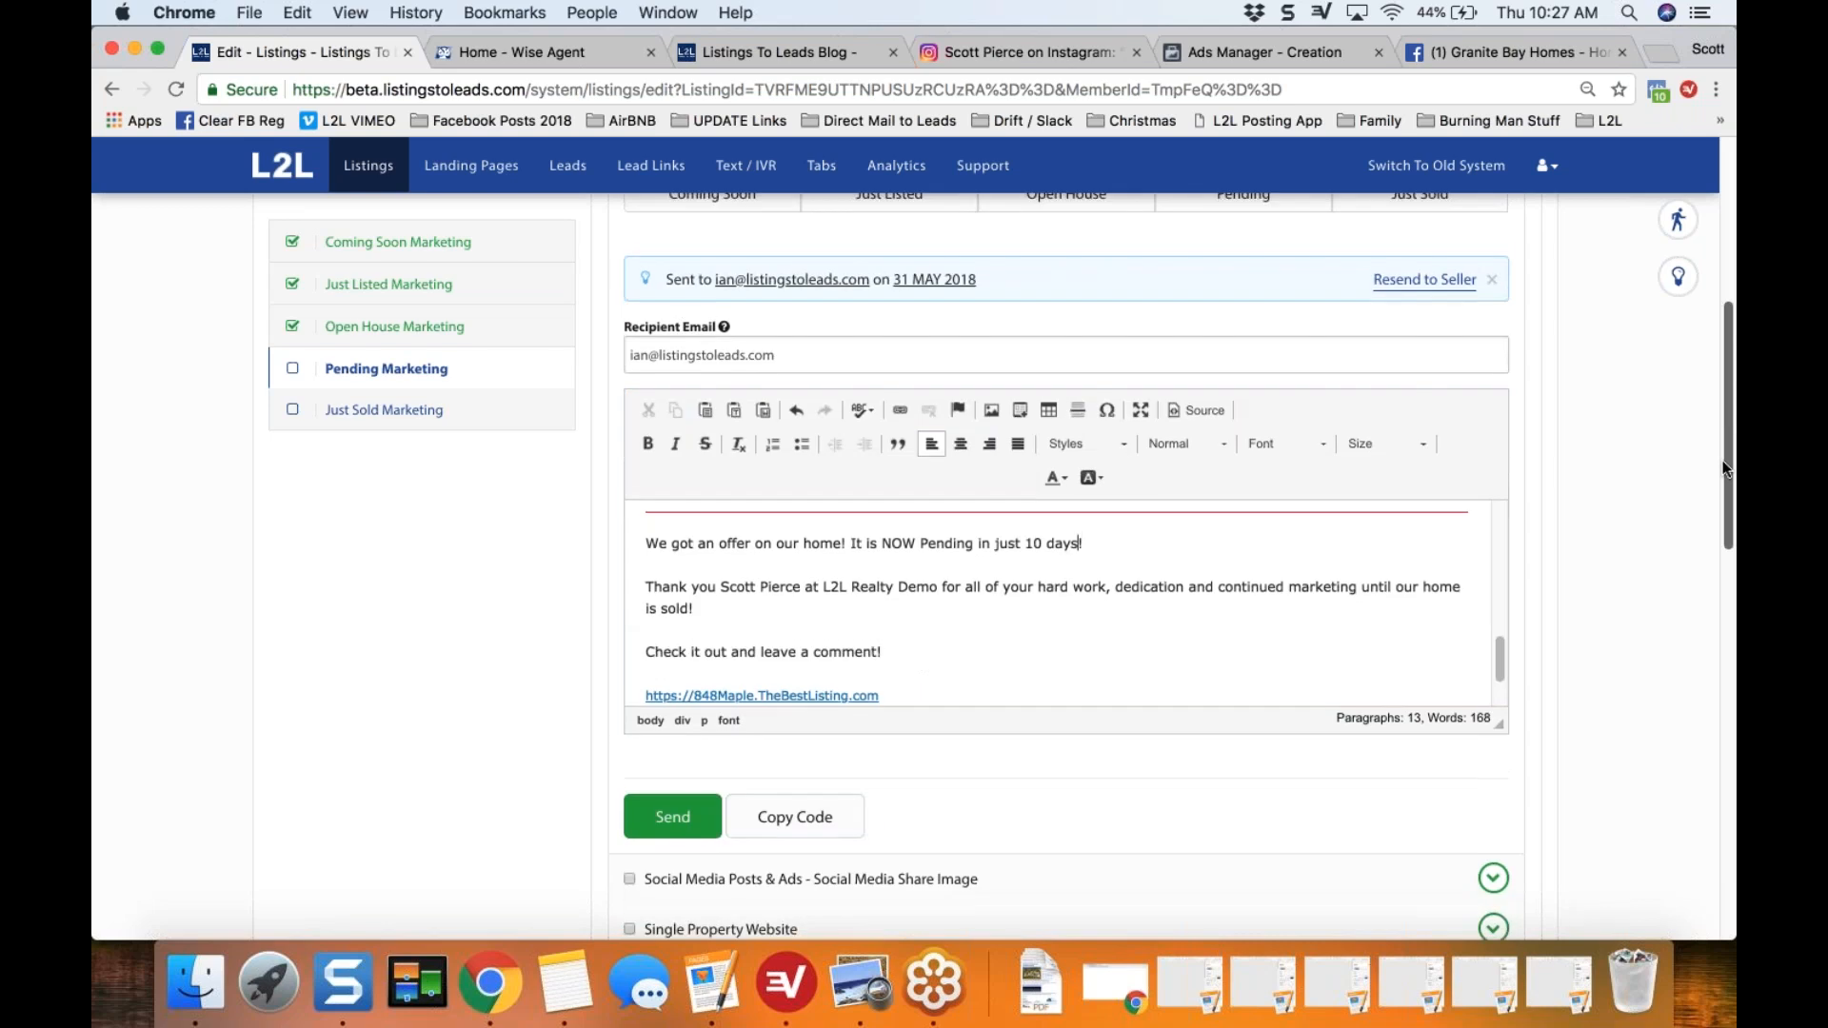
Step: Collapse the Seller Social Media section and open the eFlyer to Seller's SOI section to review its pending sale email text
{"action": "scroll", "coordinate": [1726, 431], "scroll_direction": "up", "scroll_amount": 1}
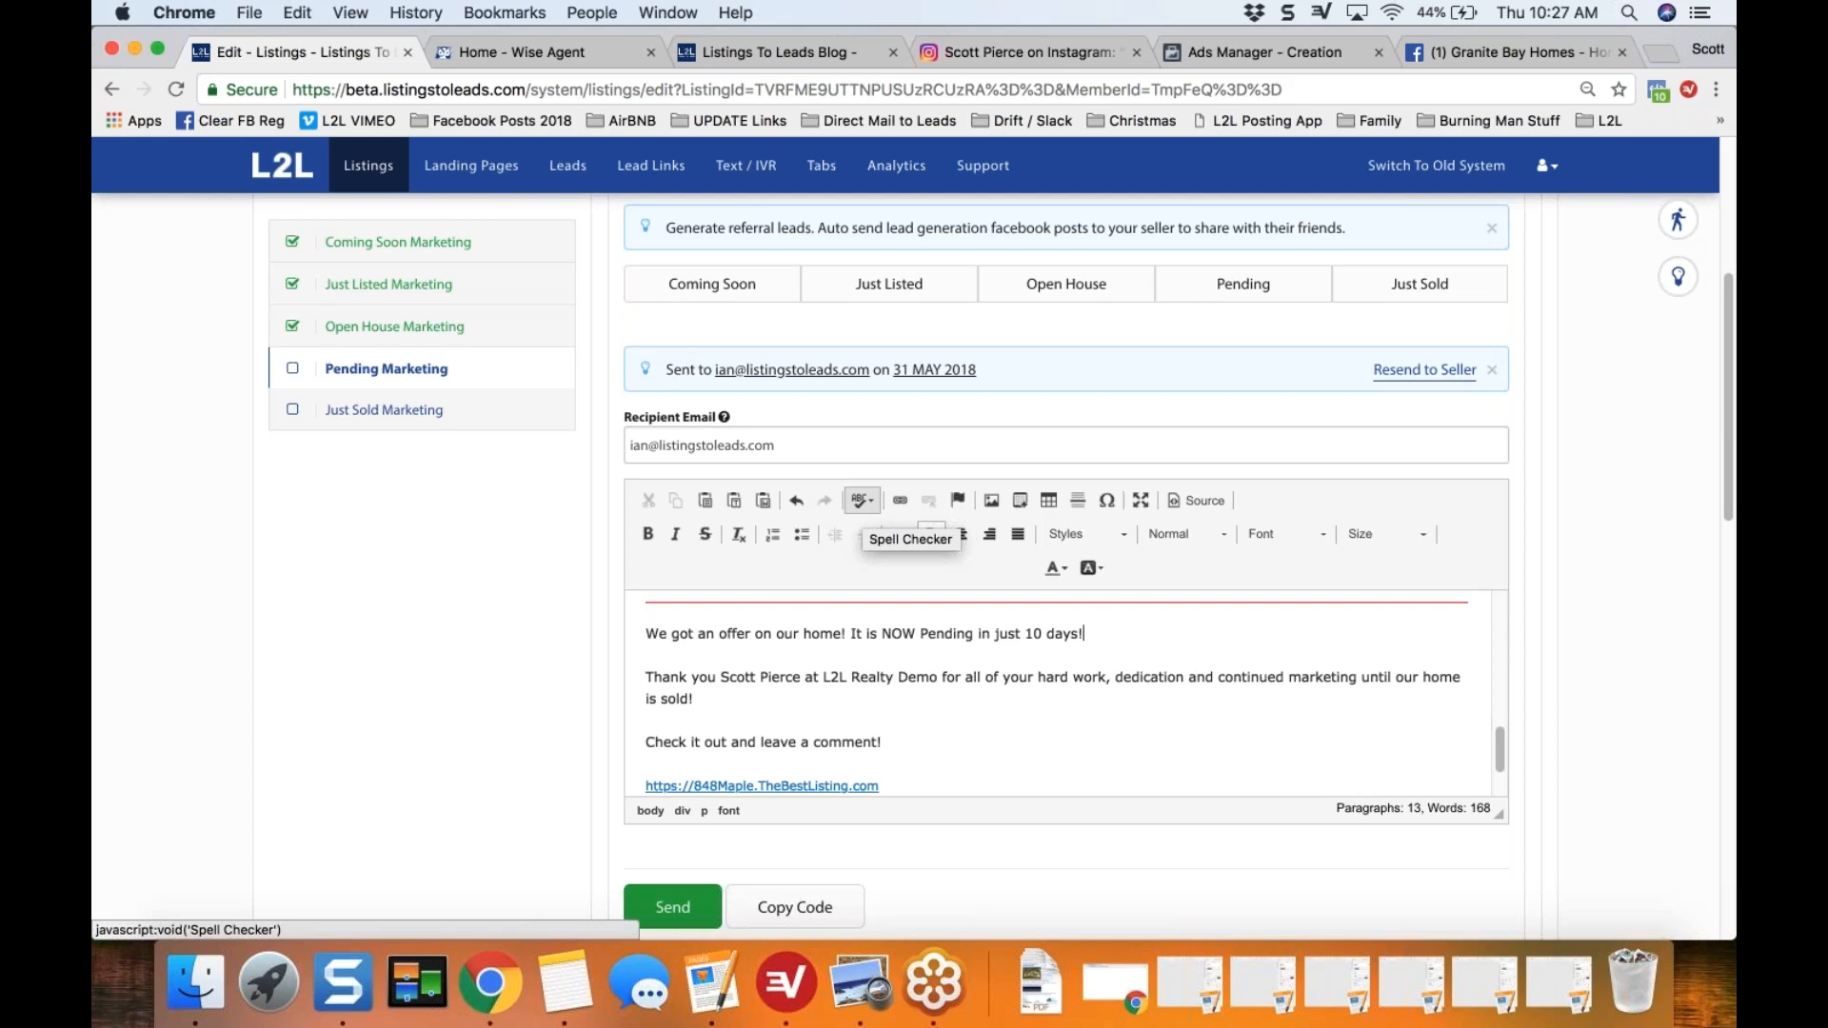
{"action": "scroll", "coordinate": [1621, 519], "scroll_direction": "up", "scroll_amount": 1}
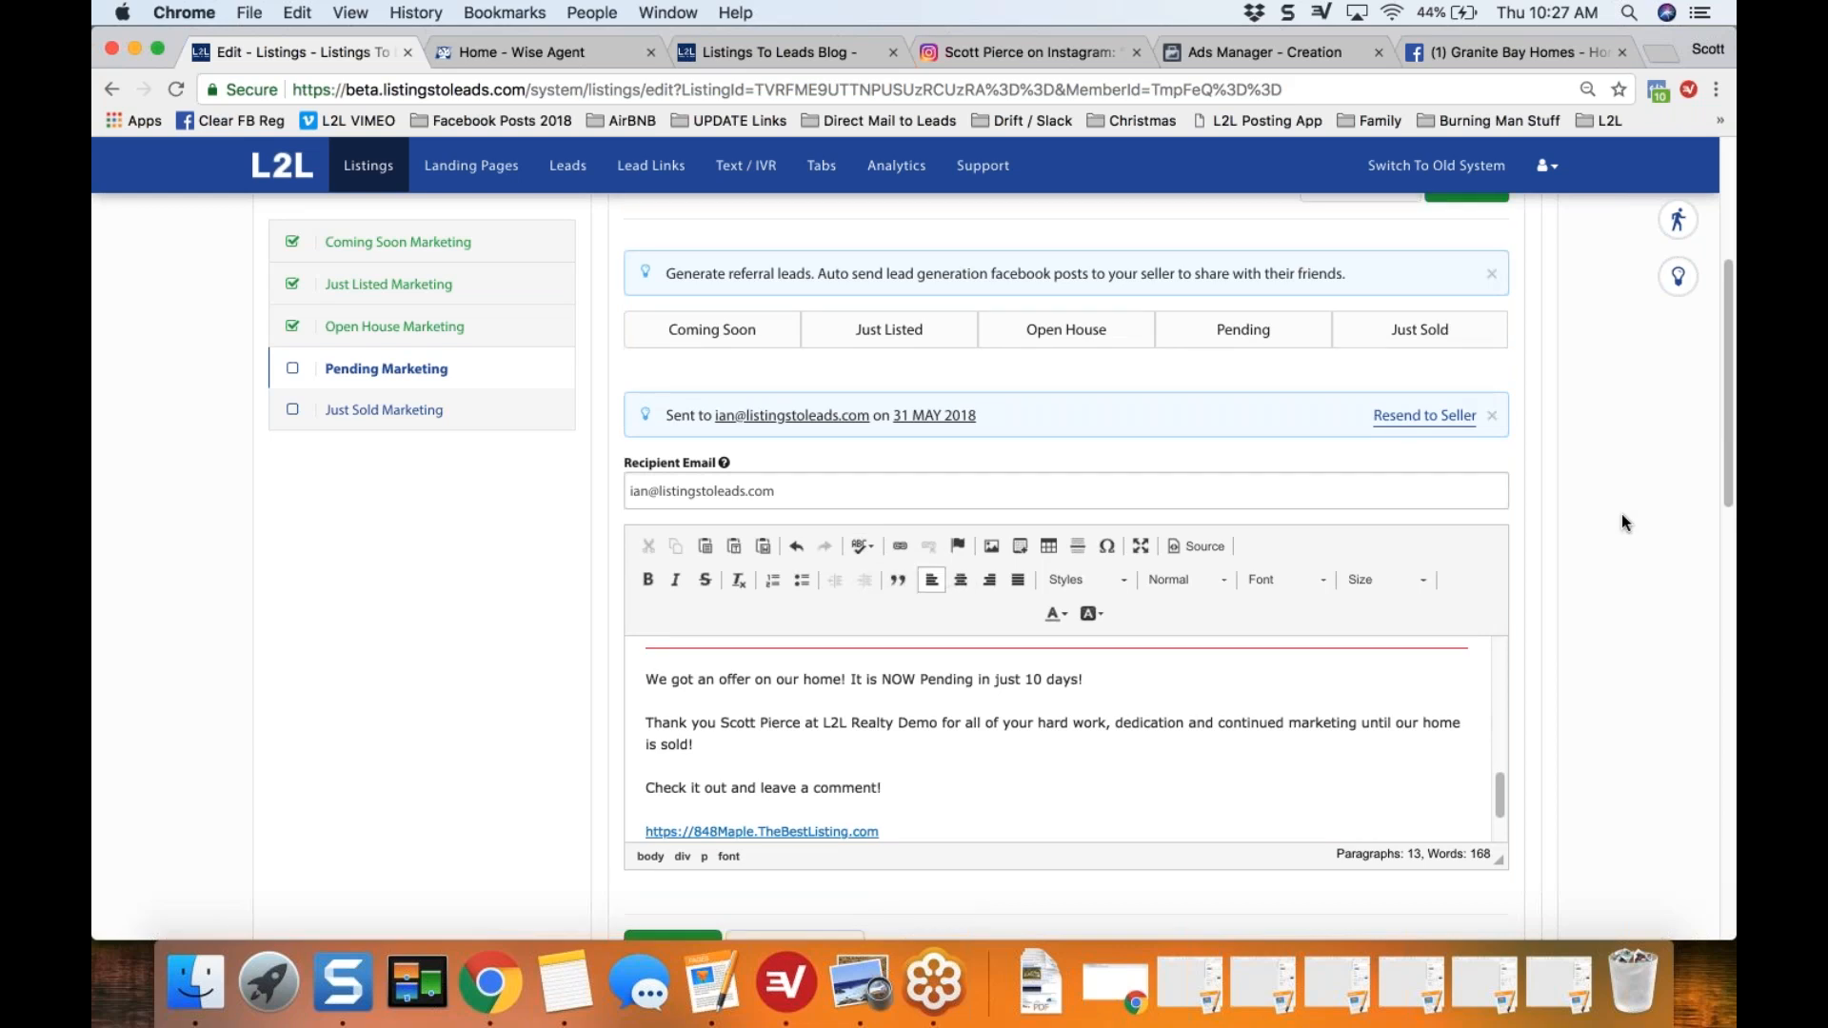
{"action": "scroll", "coordinate": [1621, 515], "scroll_direction": "up", "scroll_amount": 3}
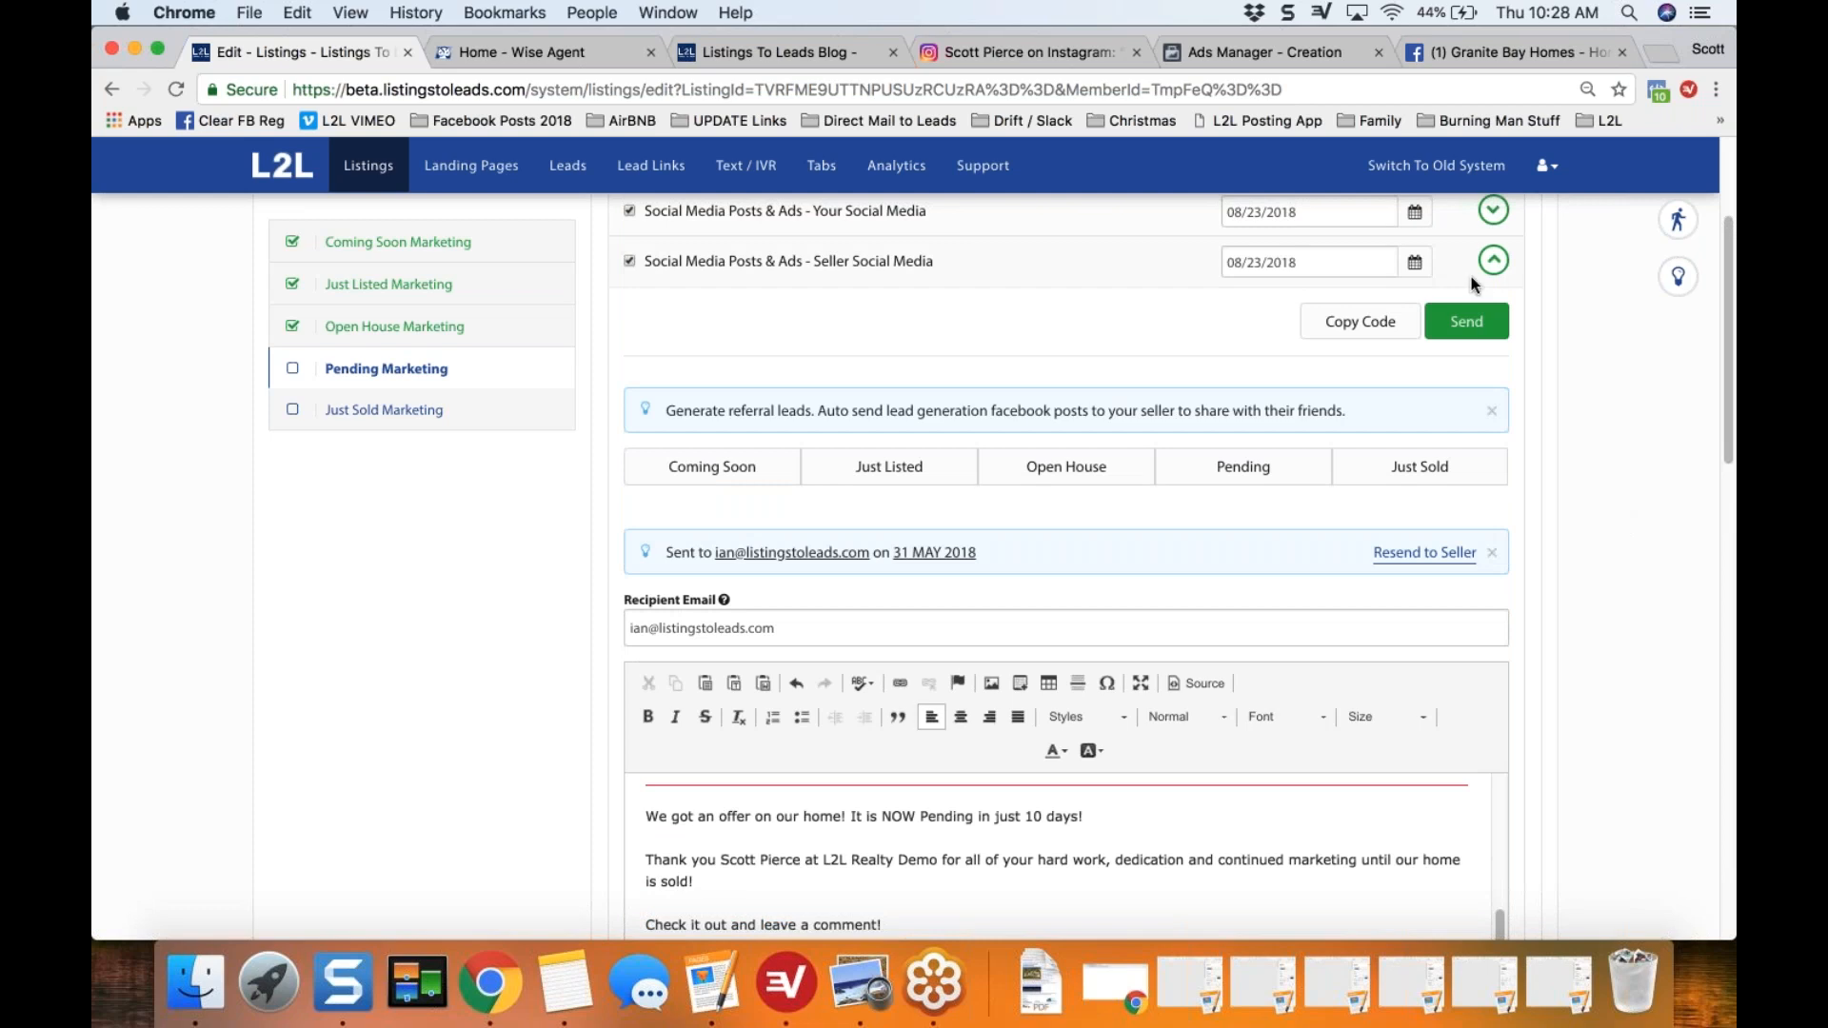
{"action": "left_click", "coordinate": [1493, 261]}
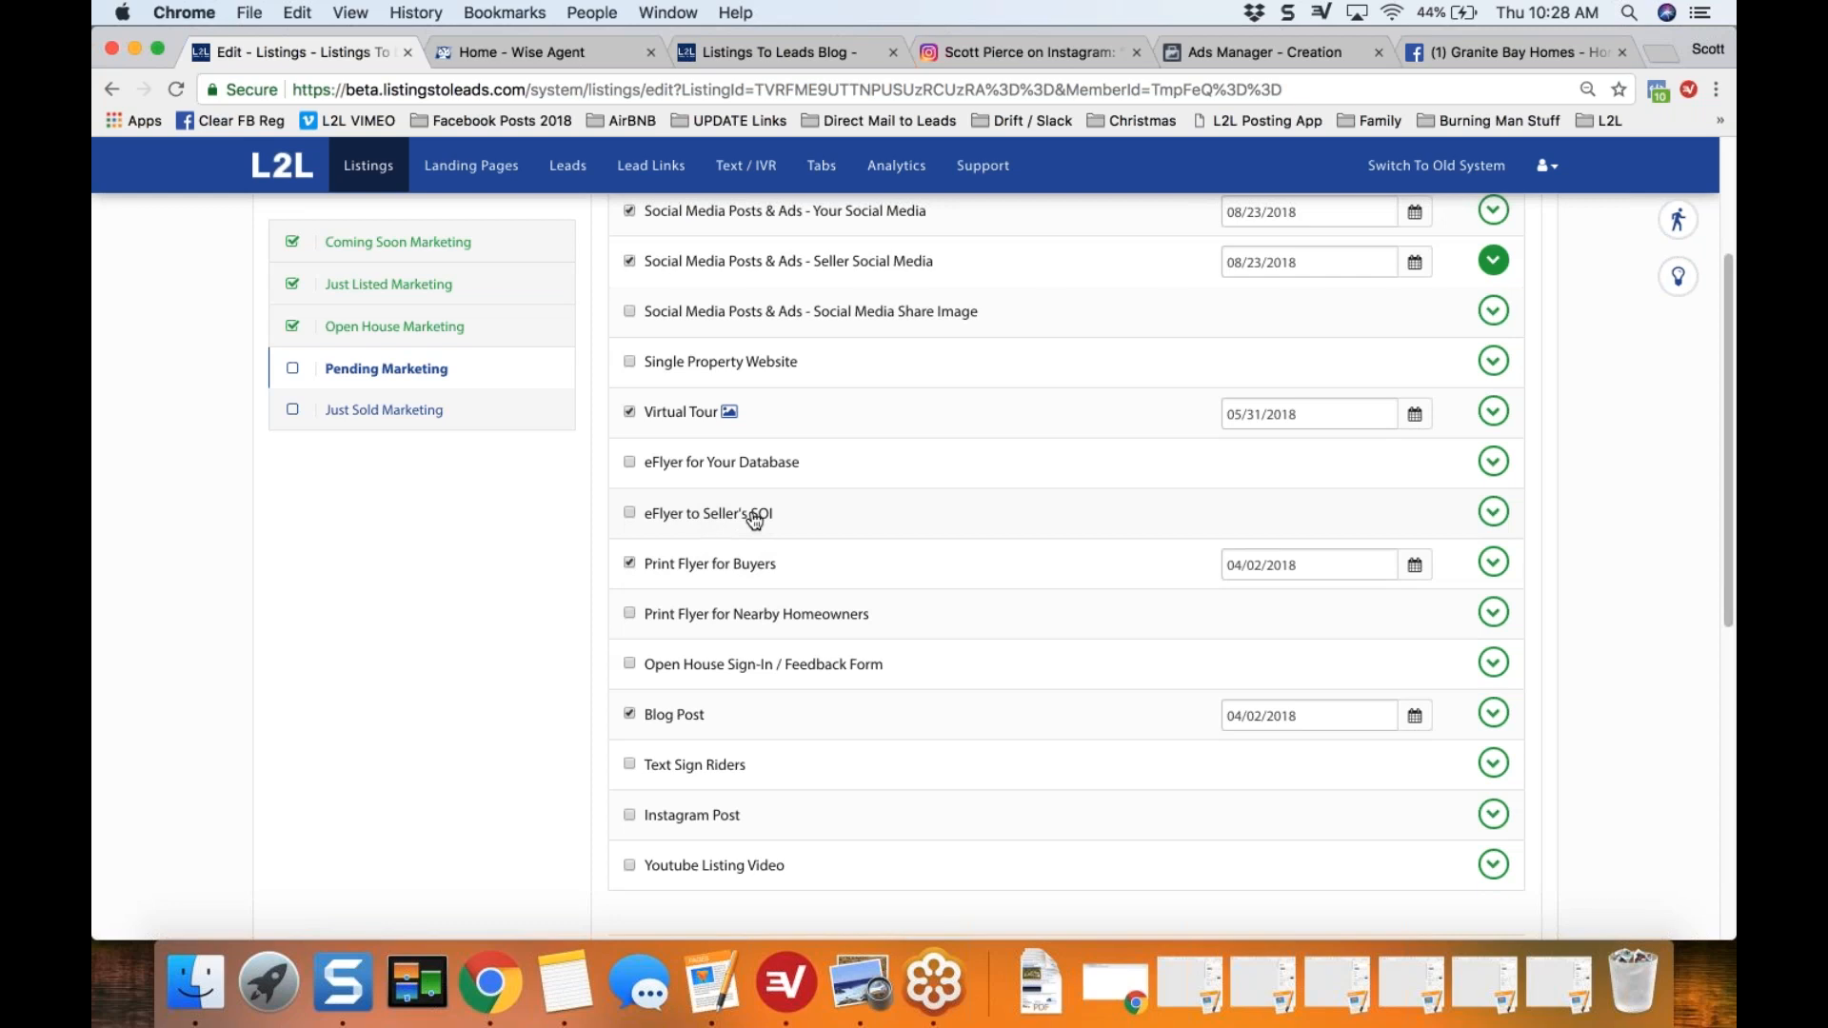
{"action": "left_click", "coordinate": [1495, 513]}
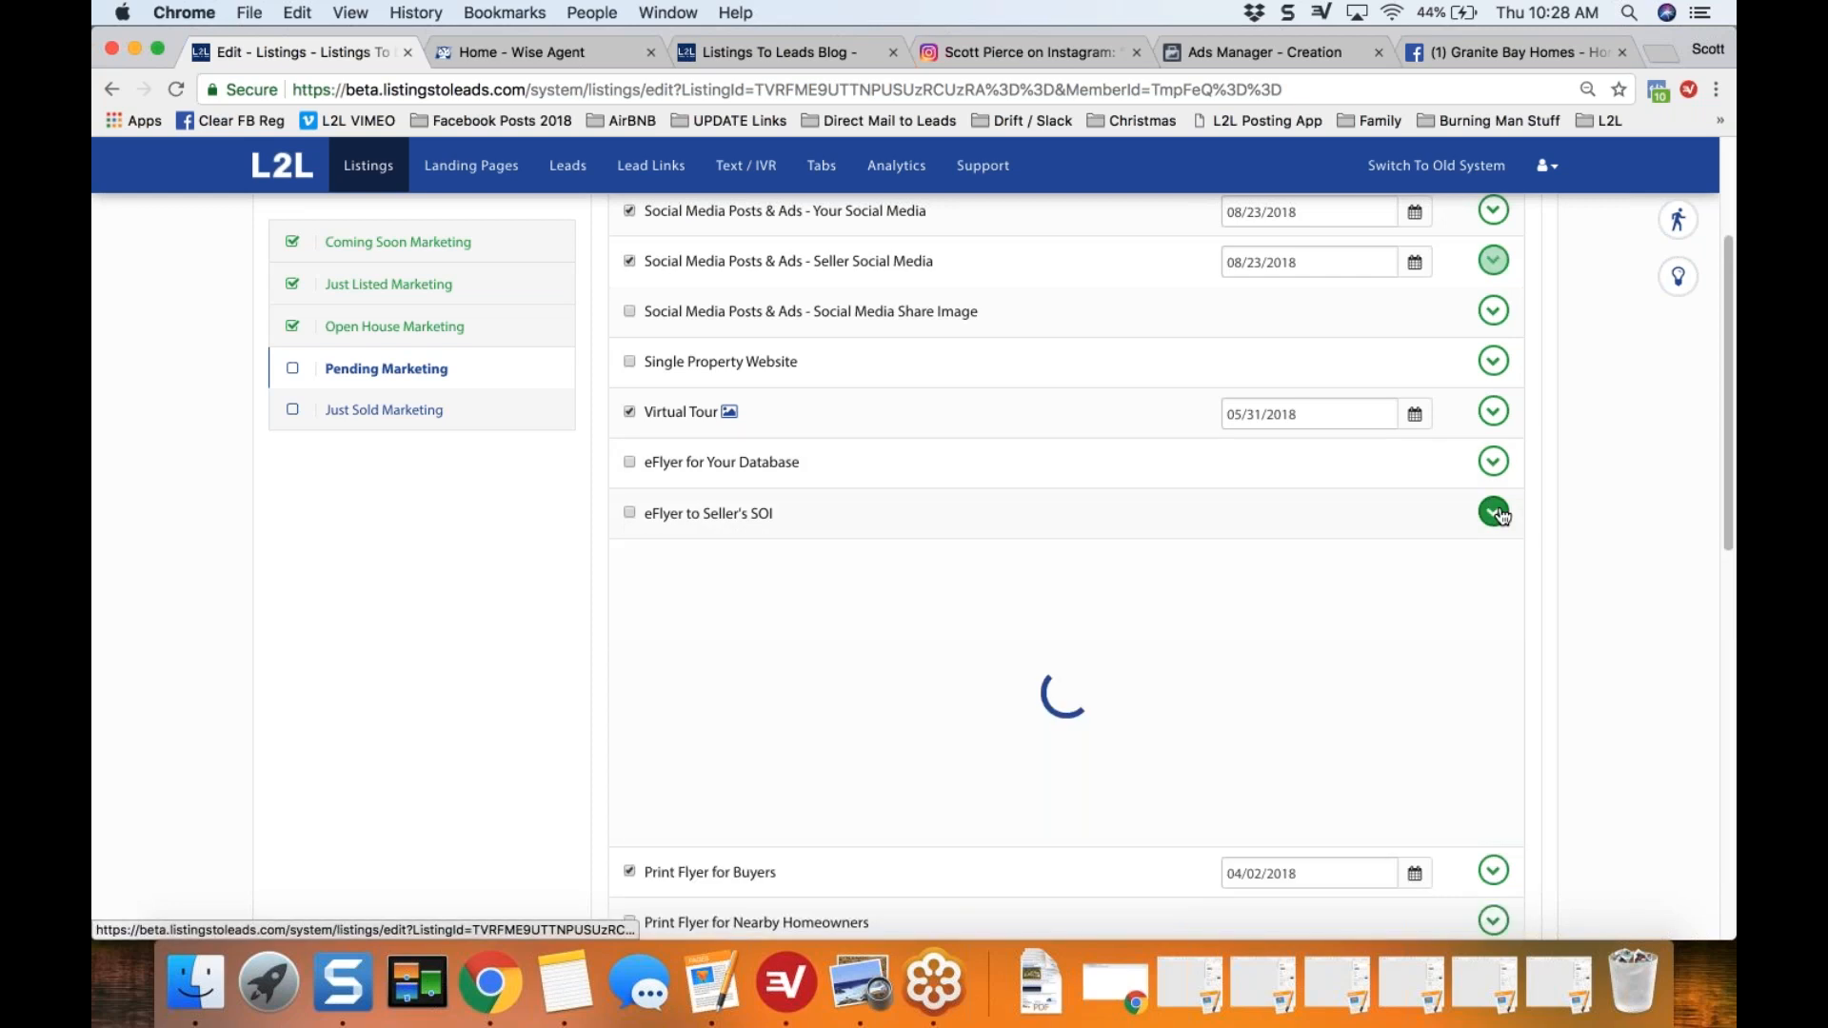
{"action": "left_click_drag", "start_coordinate": [1728, 299], "coordinate": [1723, 459]}
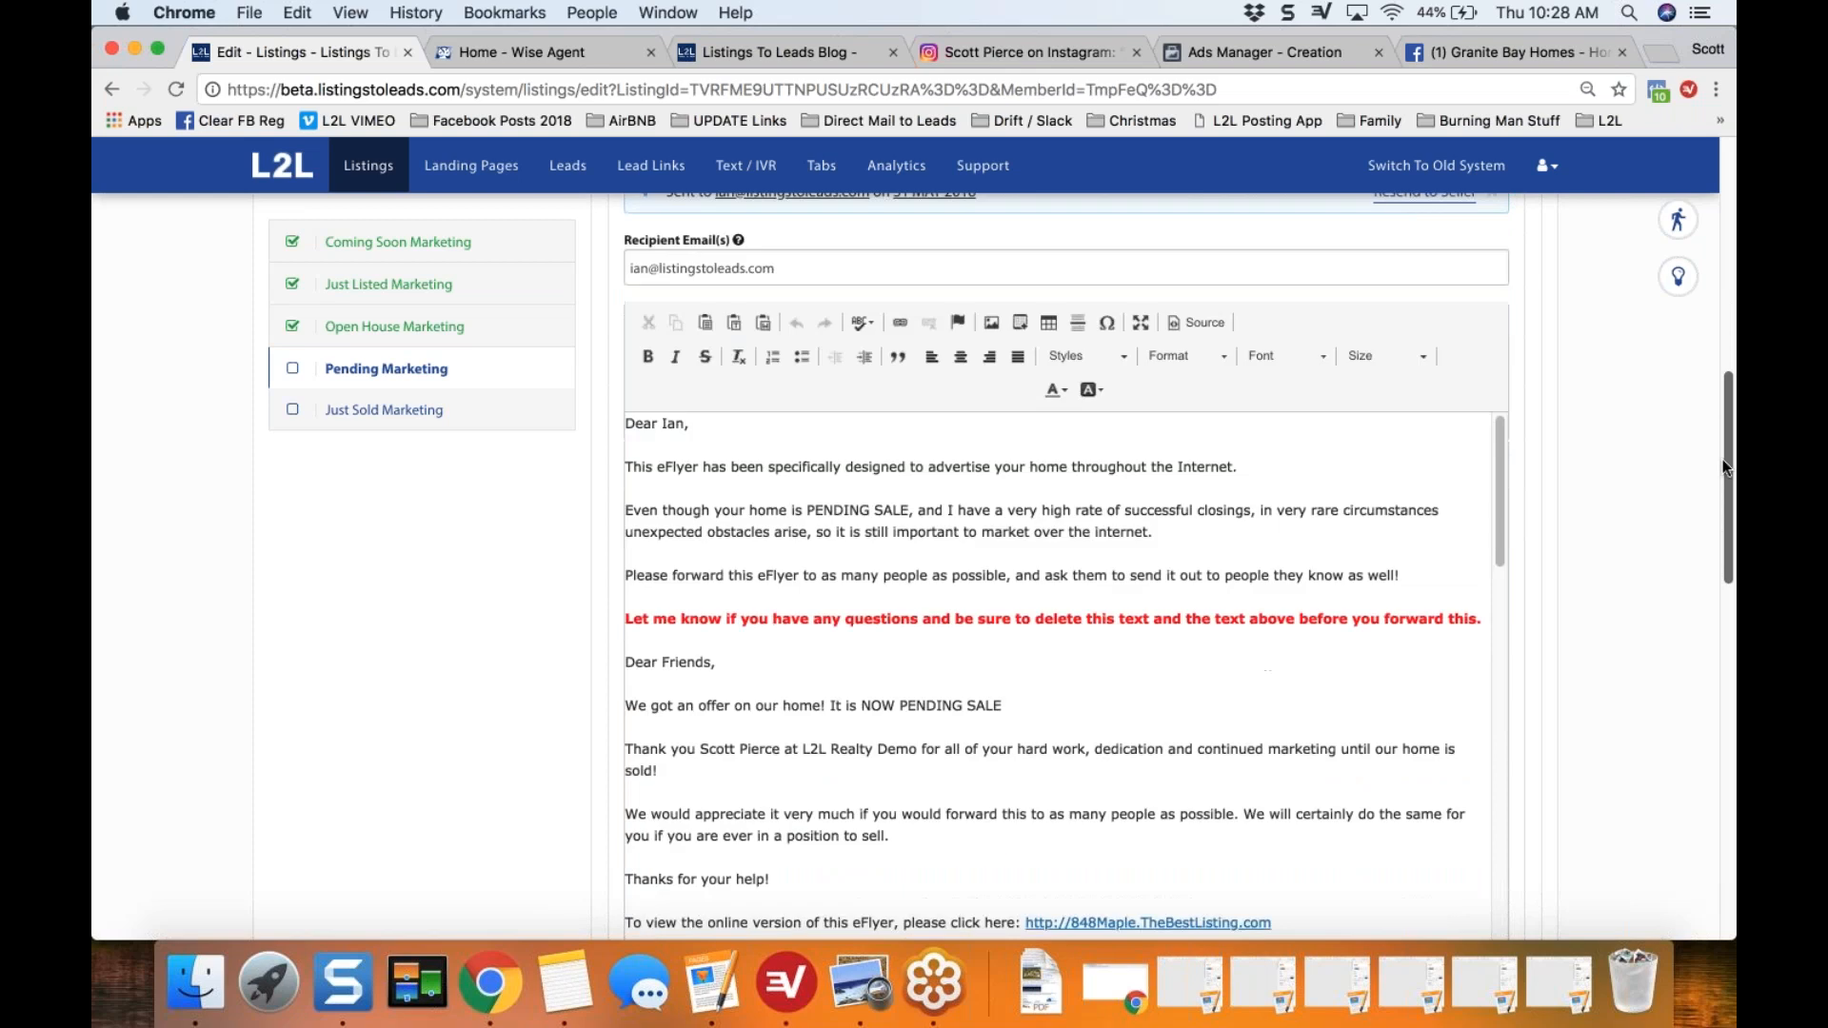
{"action": "mouse_move", "coordinate": [1500, 483]}
{"action": "left_mouse_down"}
{"action": "mouse_move", "coordinate": [1500, 740]}
{"action": "mouse_move", "coordinate": [1514, 455]}
{"action": "left_mouse_up"}
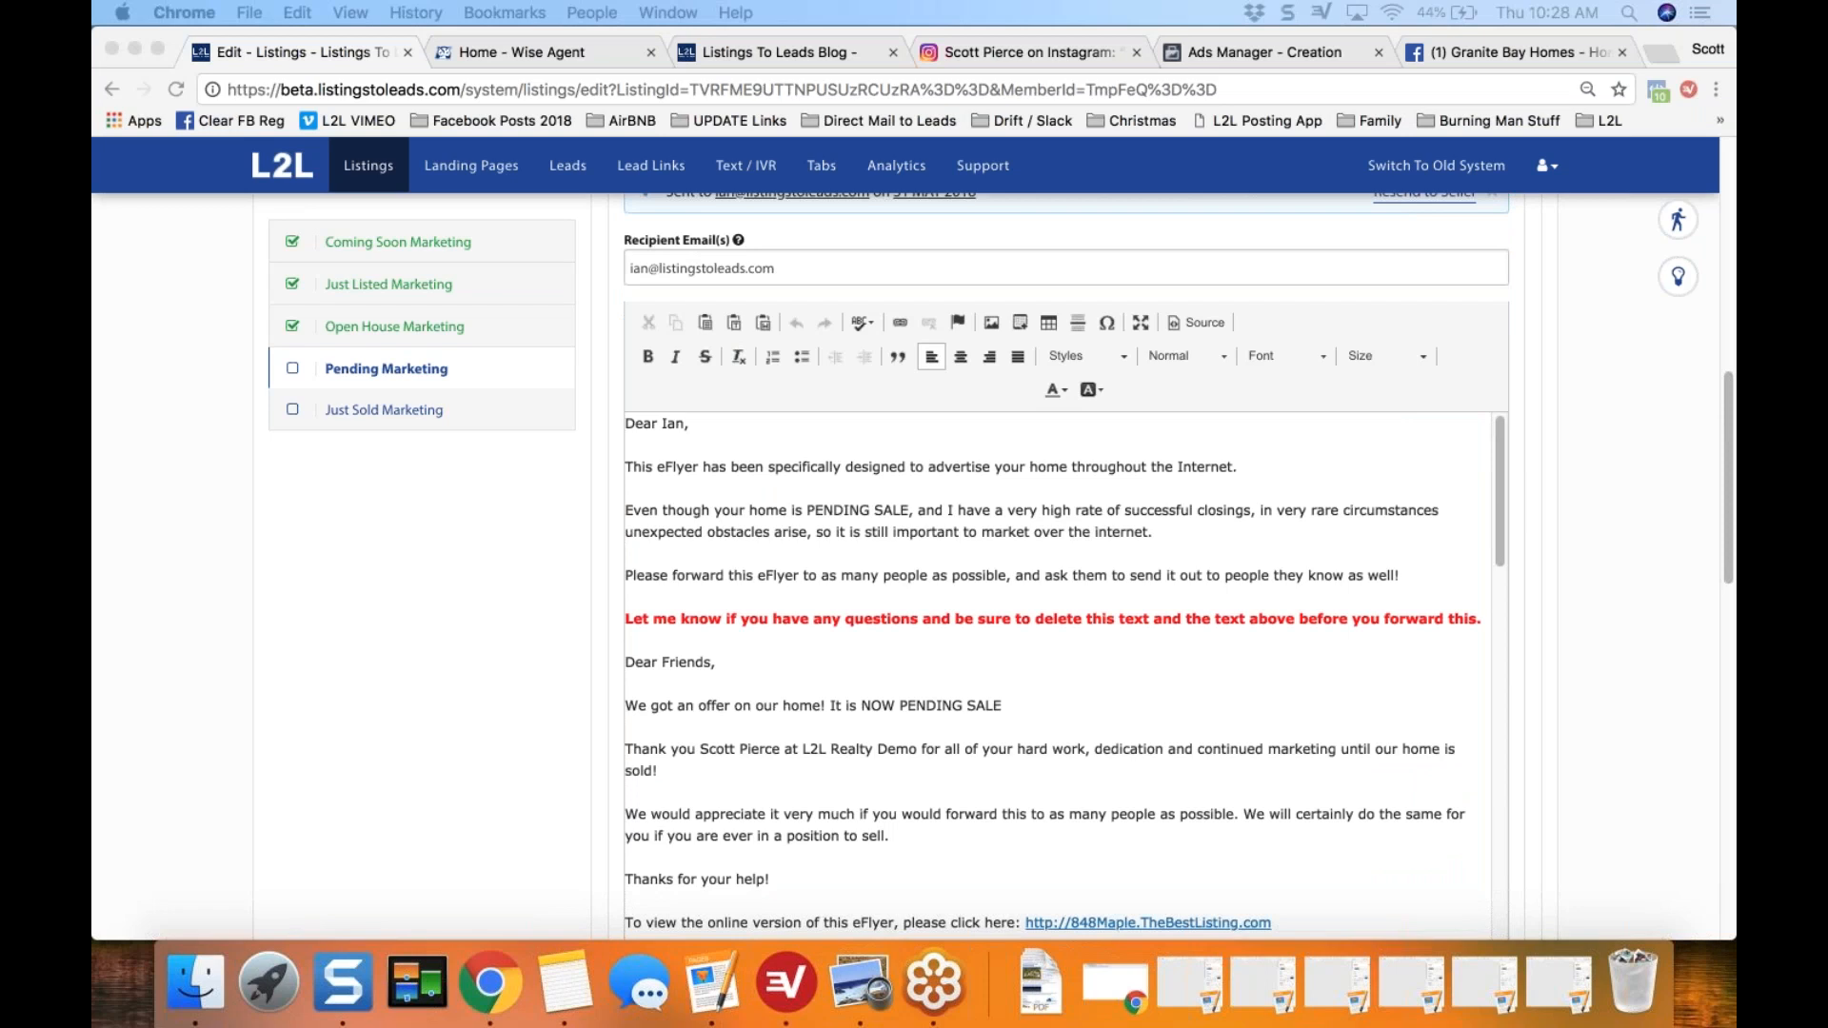
Step: Bring up the earlier Social Media Post email window and close it, then send the pending eFlyer to the seller
{"action": "left_click_drag", "start_coordinate": [1736, 191], "coordinate": [897, 34]}
{"action": "left_click_drag", "start_coordinate": [315, 727], "coordinate": [370, 971]}
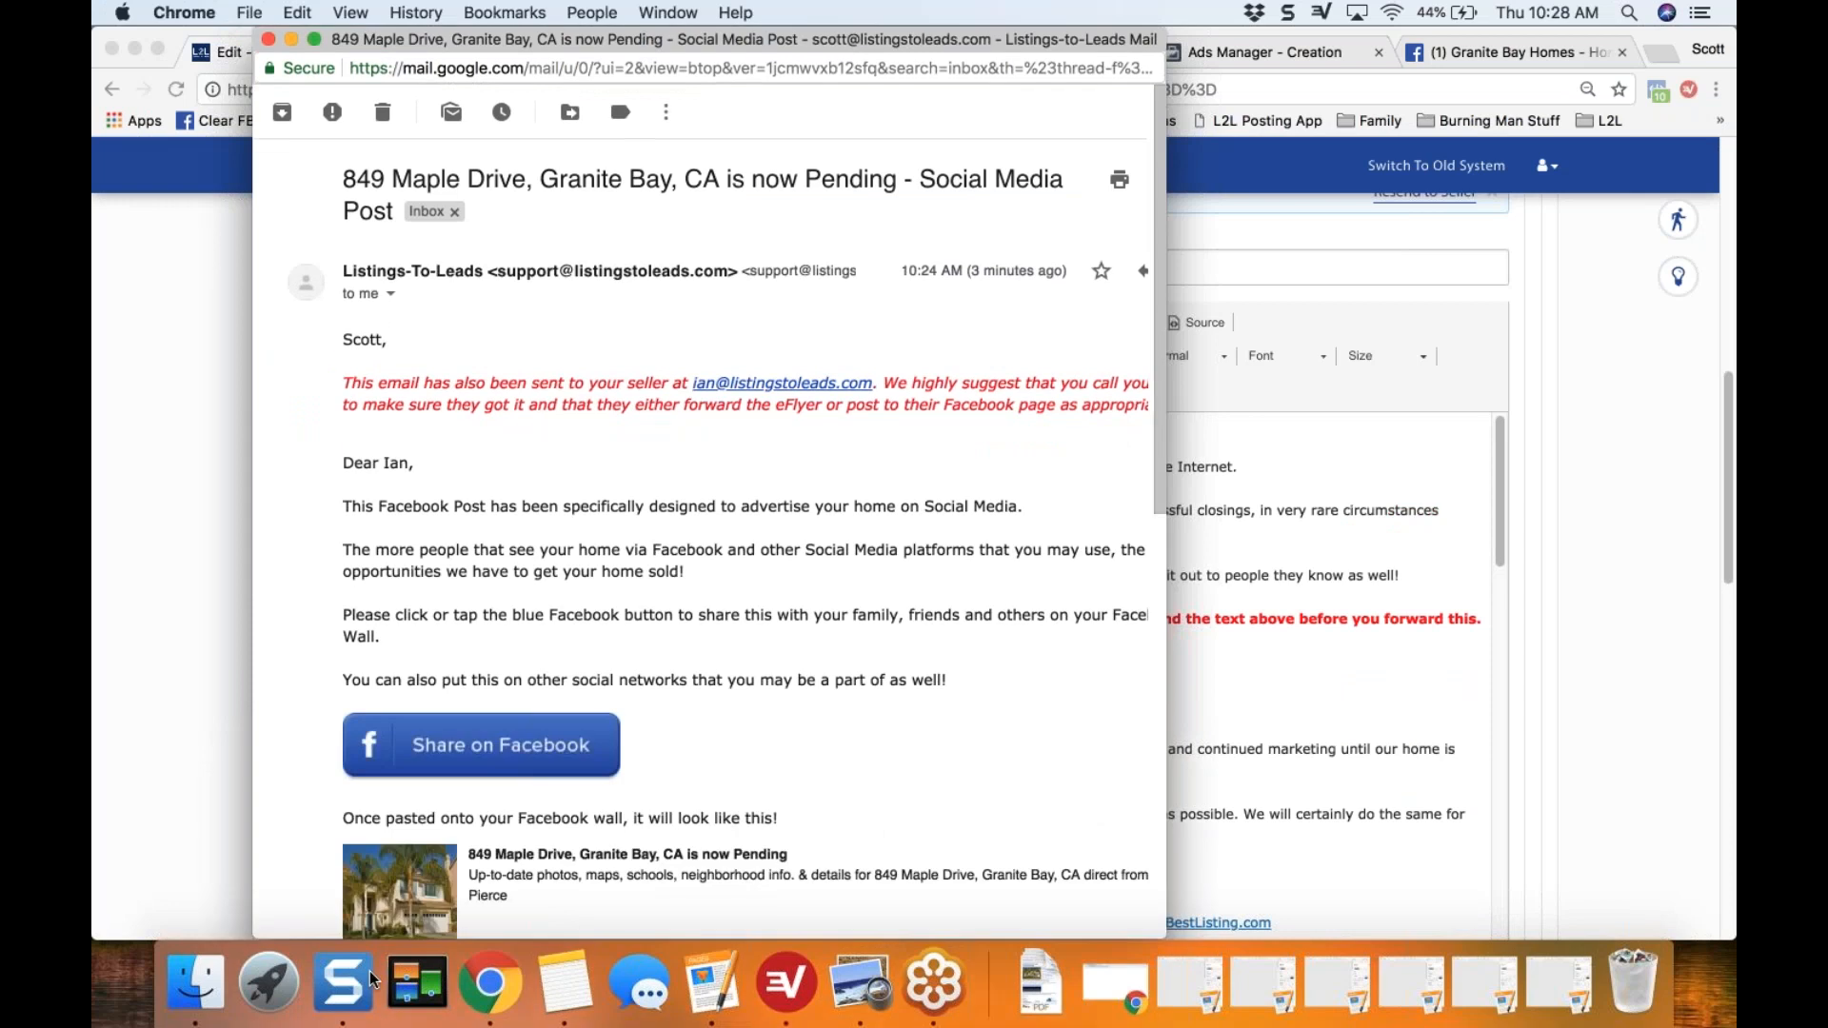
{"action": "left_click", "coordinate": [268, 39]}
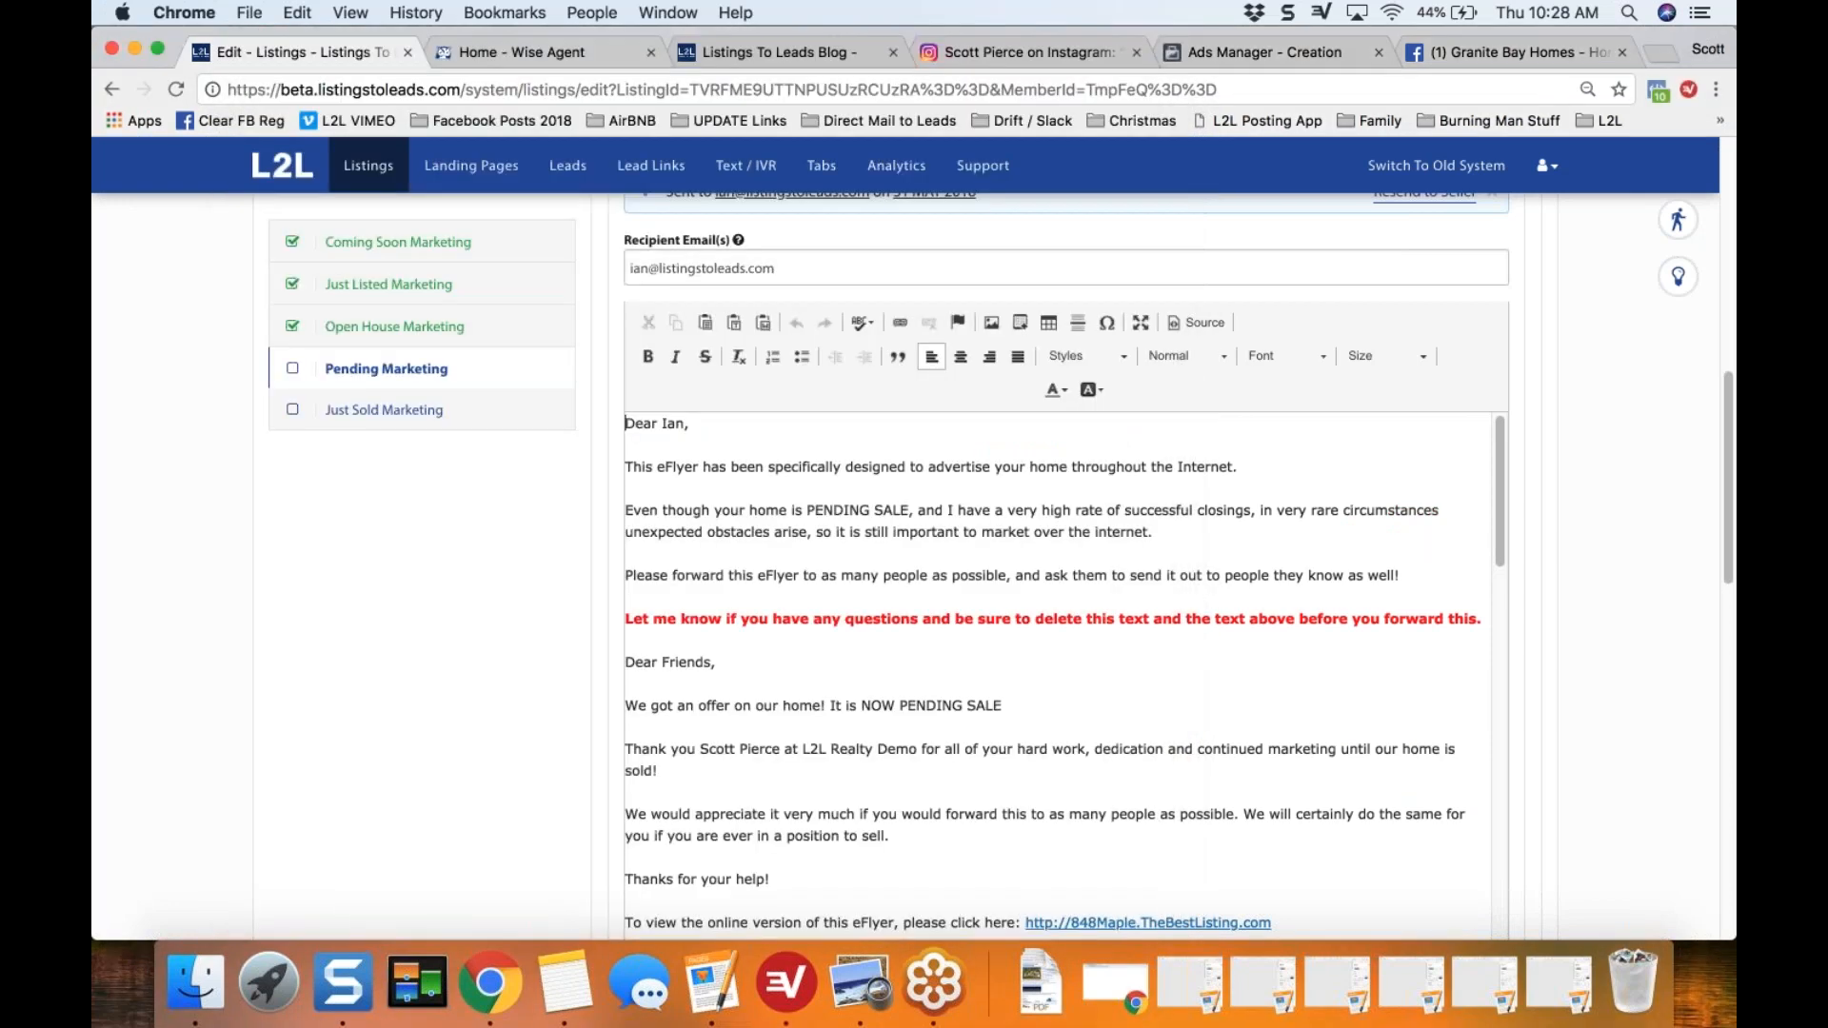
{"action": "scroll", "coordinate": [1530, 370], "scroll_direction": "up", "scroll_amount": 5}
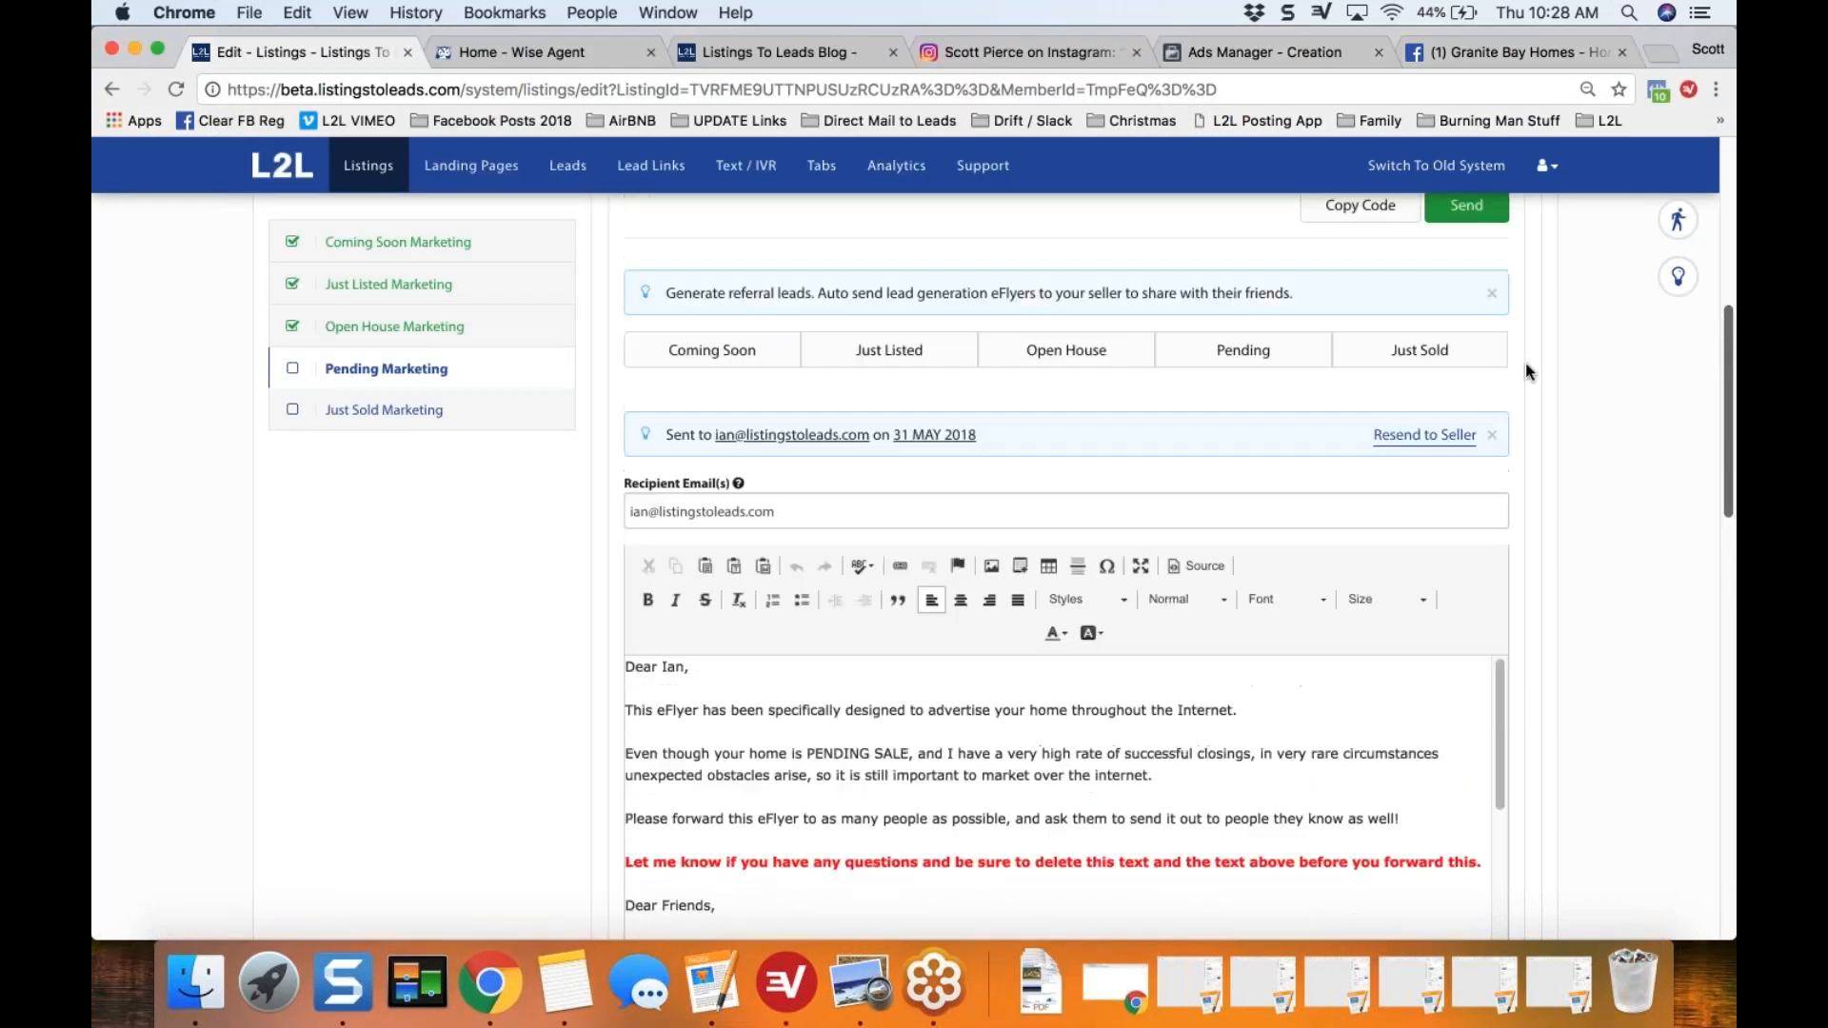
{"action": "left_click", "coordinate": [1467, 206]}
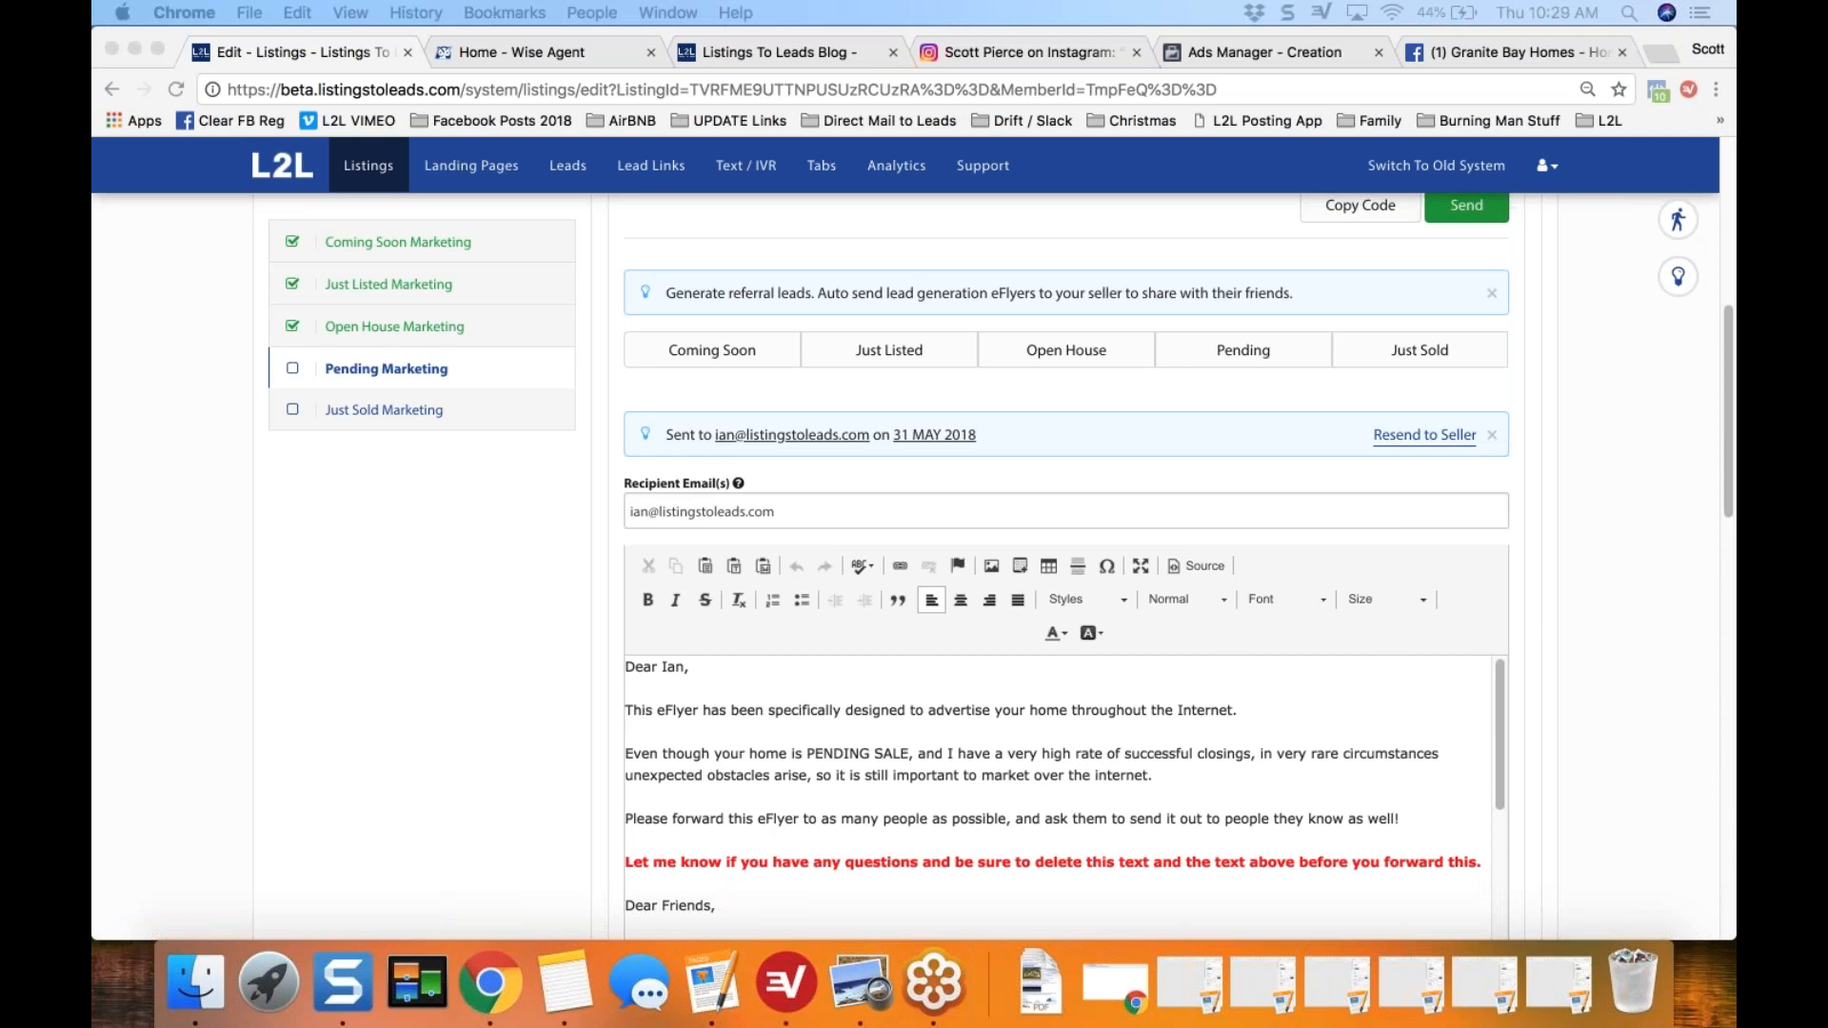
Step: Bring up the received Pending Sale eFlyer email, enlarge its window and examine the message, the PENDING SALE photo and the property details link
{"action": "left_click_drag", "start_coordinate": [1733, 176], "coordinate": [878, 13]}
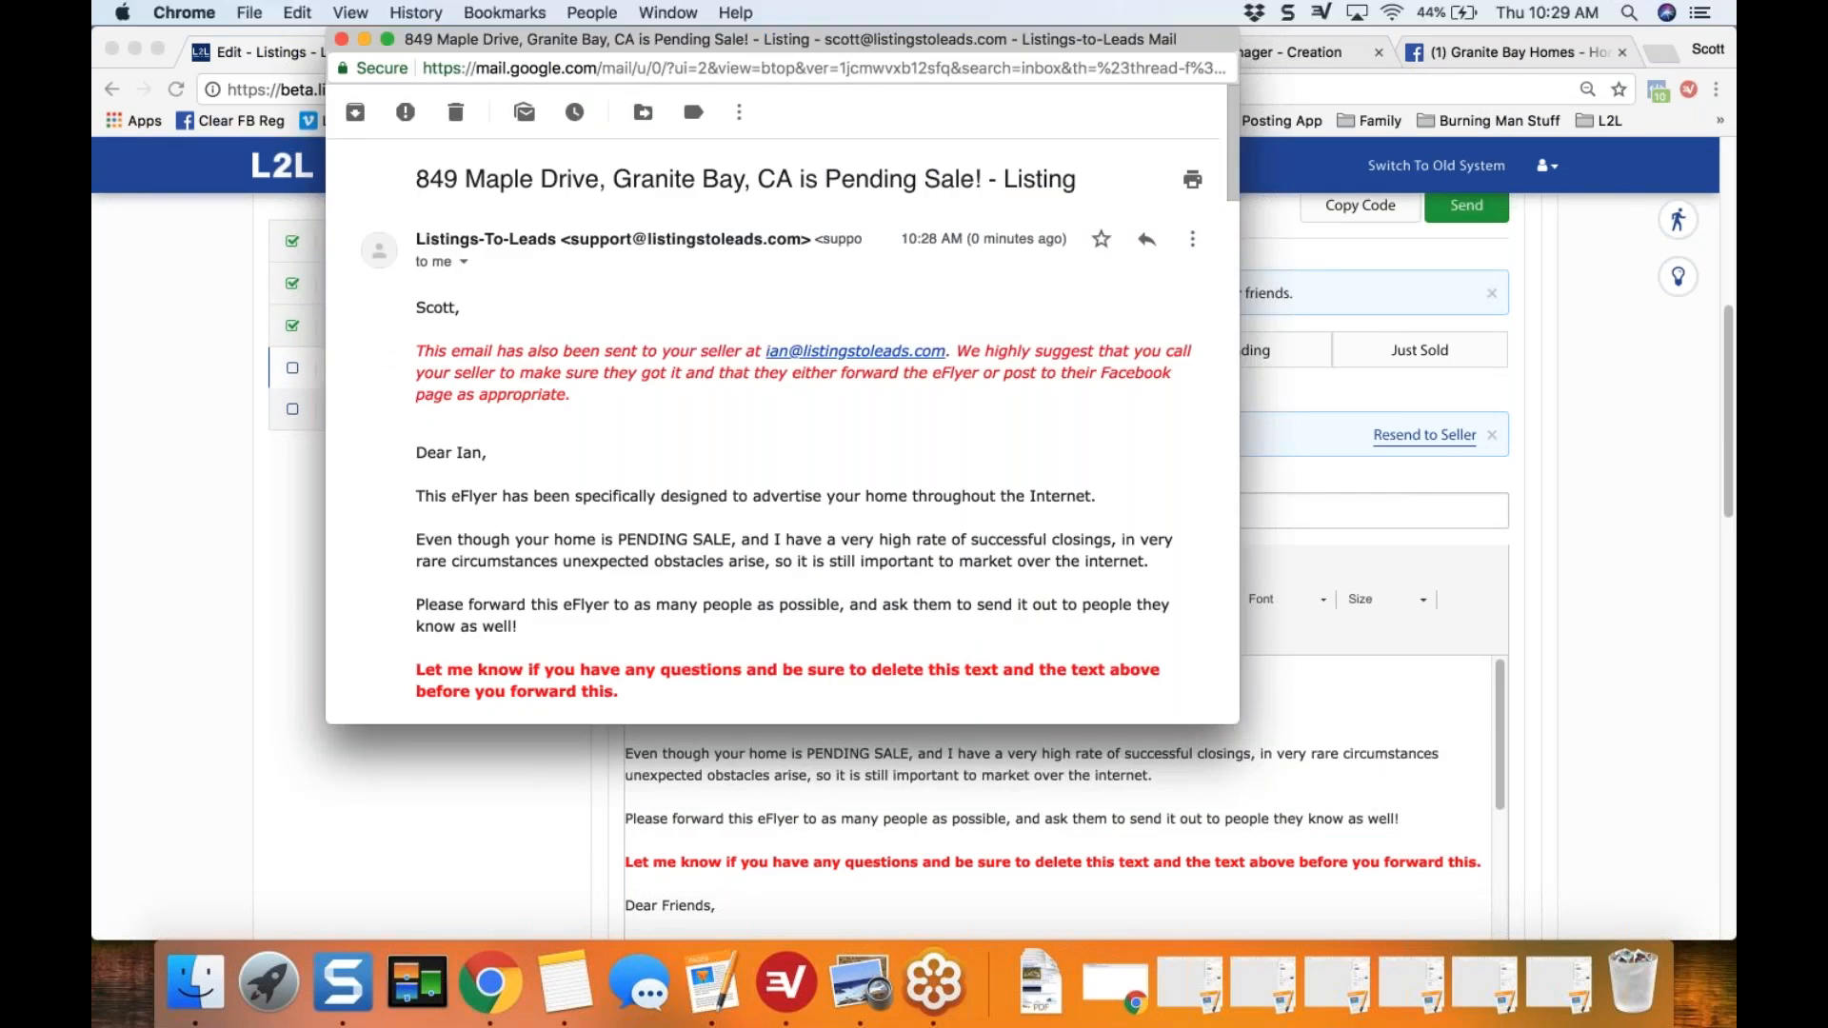
{"action": "left_click_drag", "start_coordinate": [444, 902], "coordinate": [445, 938]}
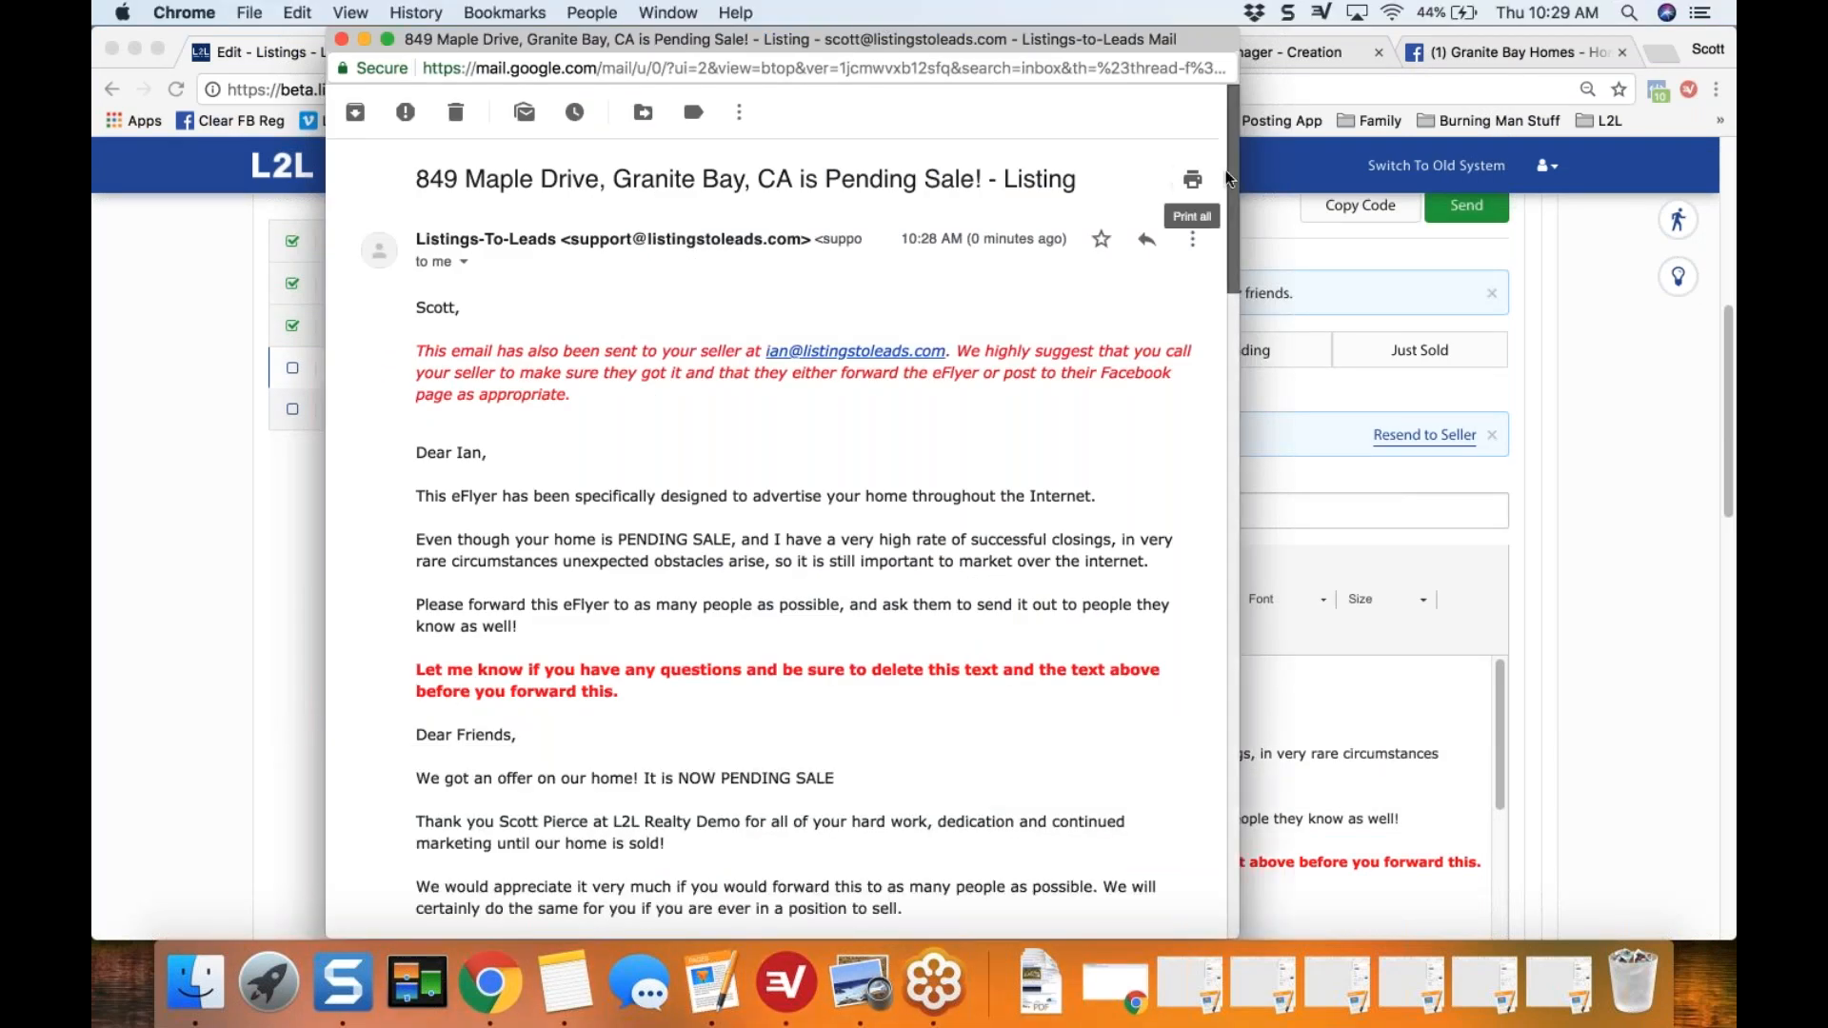
{"action": "scroll", "coordinate": [1226, 227], "scroll_direction": "down", "scroll_amount": 5}
{"action": "left_click_drag", "start_coordinate": [1227, 227], "coordinate": [1232, 345]}
{"action": "scroll", "coordinate": [1231, 344], "scroll_direction": "down", "scroll_amount": 1}
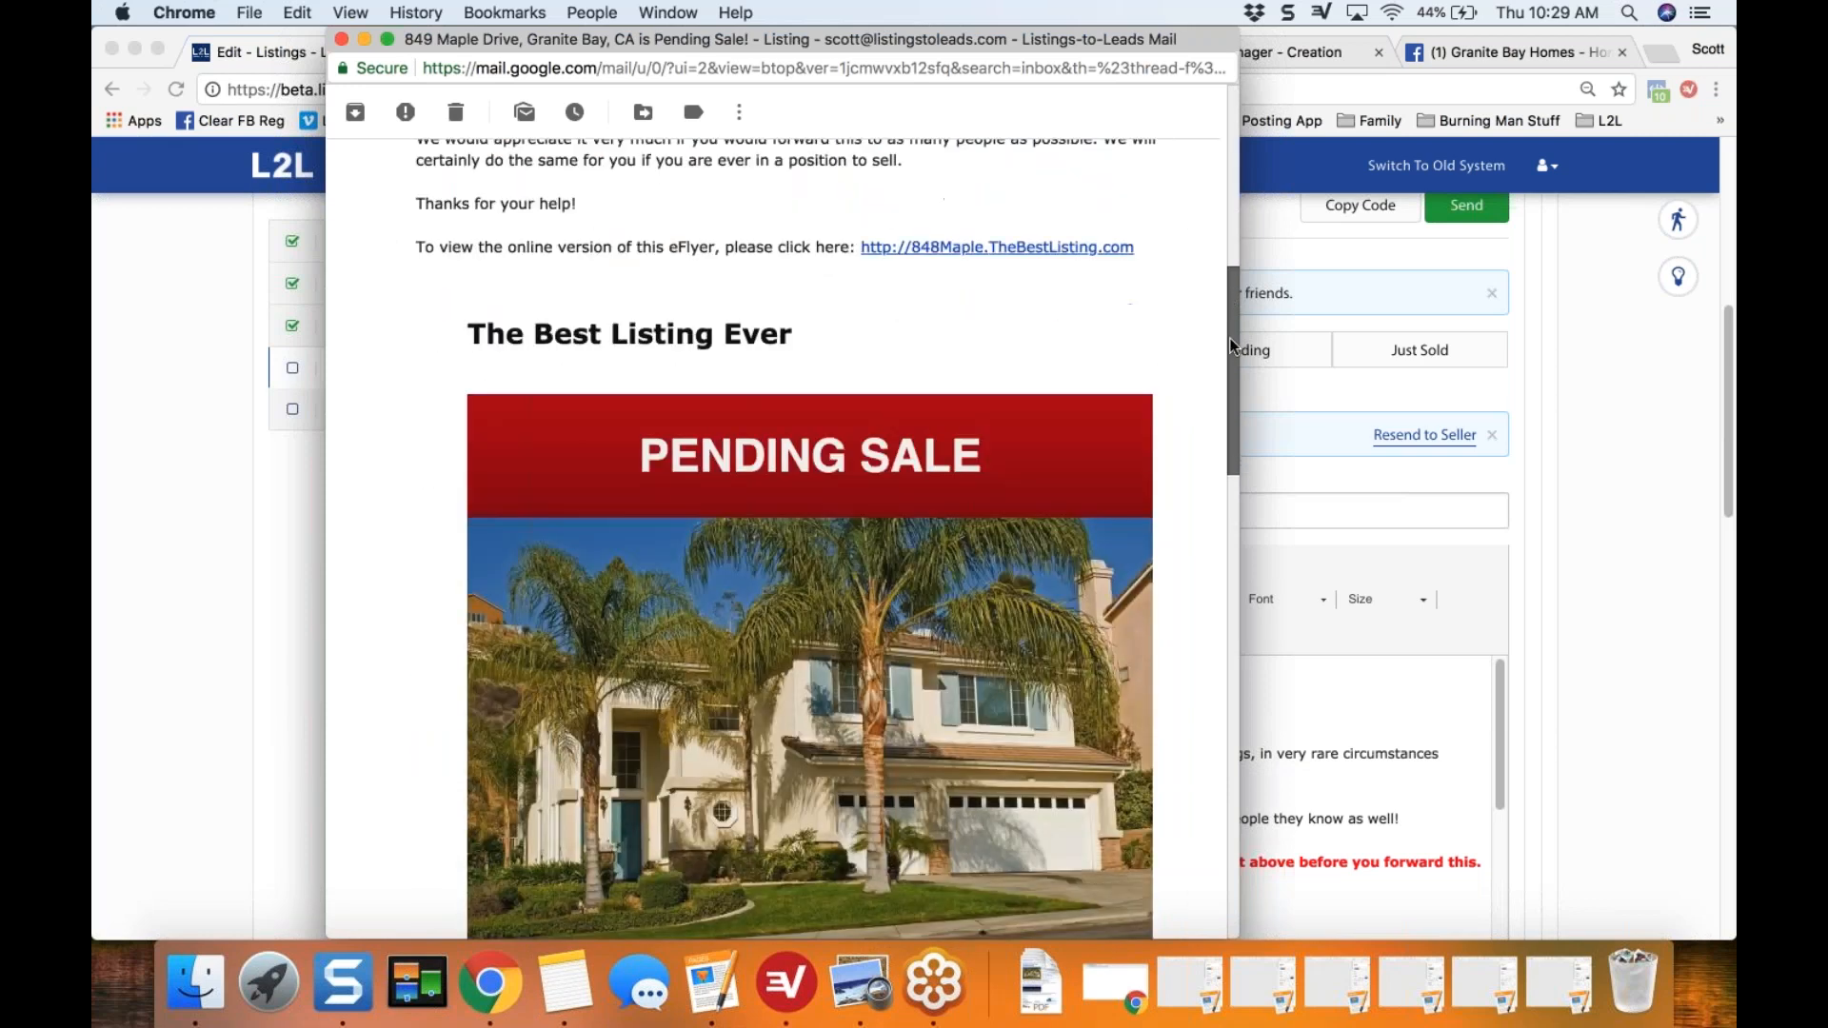
{"action": "scroll", "coordinate": [1232, 352], "scroll_direction": "down", "scroll_amount": 2}
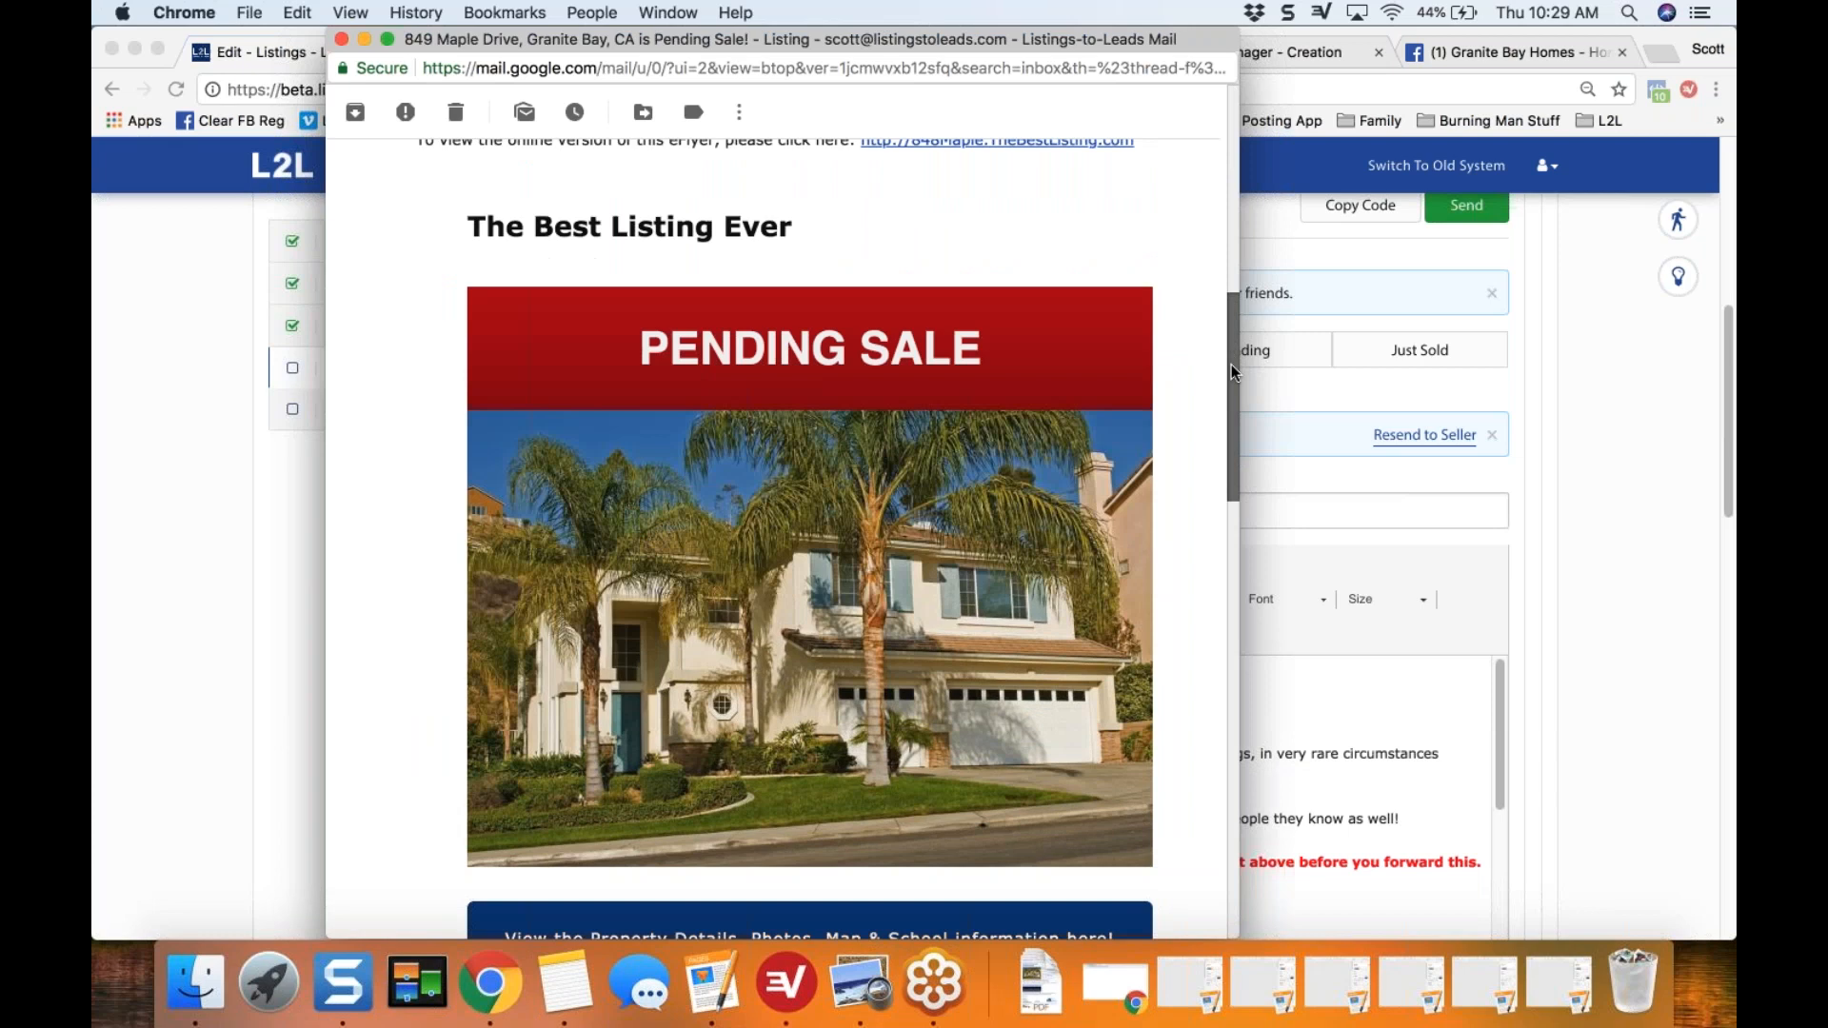
{"action": "left_click_drag", "start_coordinate": [1231, 364], "coordinate": [1226, 393]}
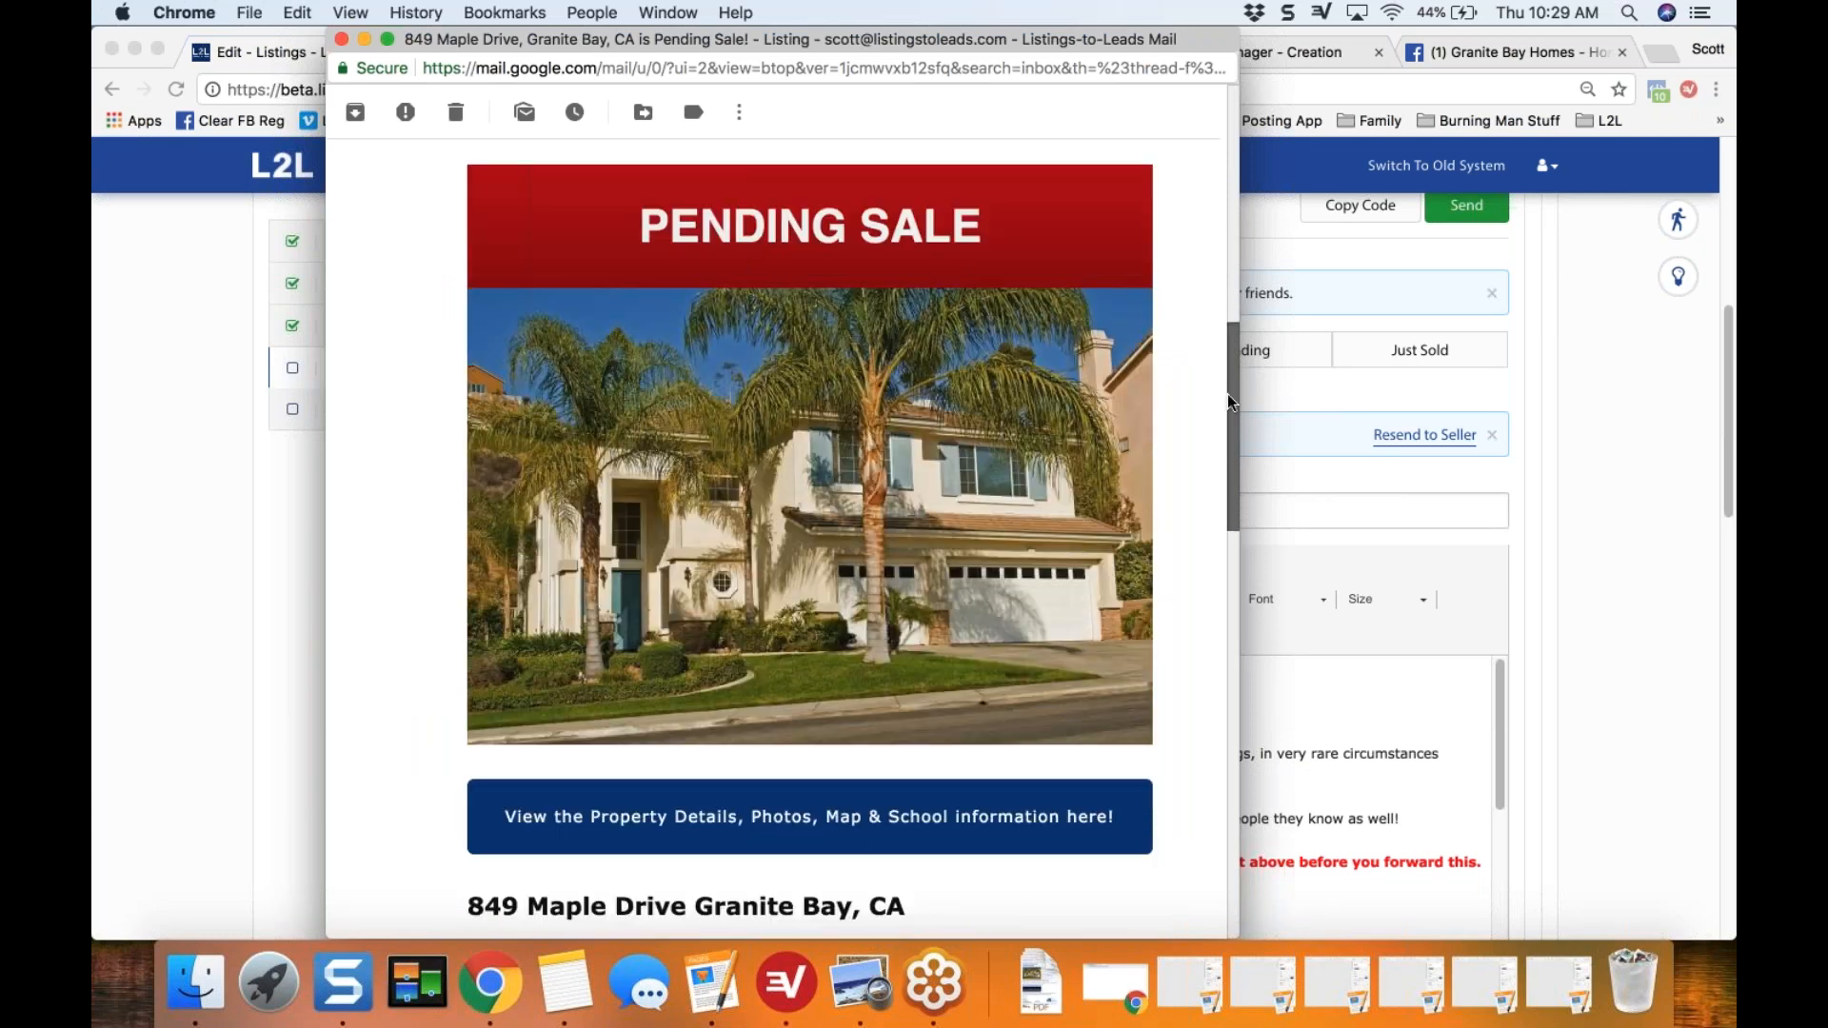
{"action": "scroll", "coordinate": [1226, 397], "scroll_direction": "down", "scroll_amount": 1}
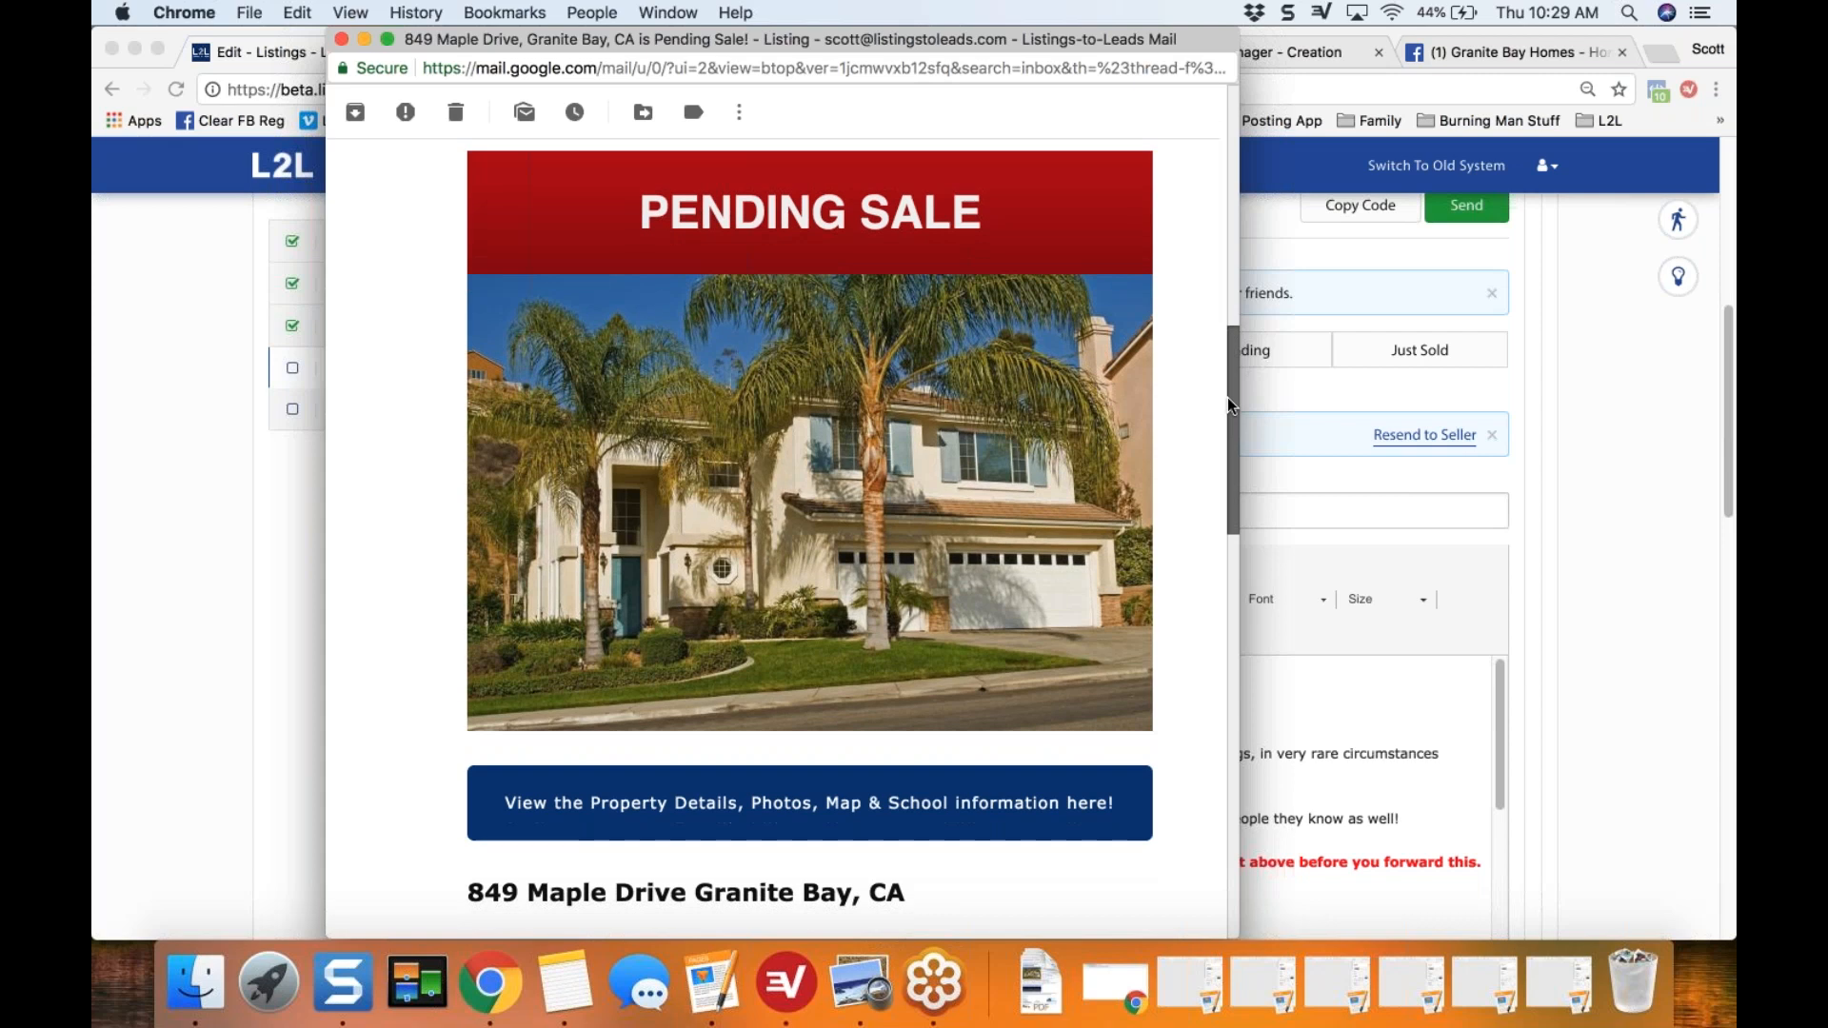
{"action": "mouse_move", "coordinate": [1227, 398]}
{"action": "left_mouse_down"}
{"action": "mouse_move", "coordinate": [1226, 443]}
{"action": "mouse_move", "coordinate": [1234, 363]}
{"action": "left_mouse_up"}
{"action": "scroll", "coordinate": [1234, 370], "scroll_direction": "up", "scroll_amount": 2}
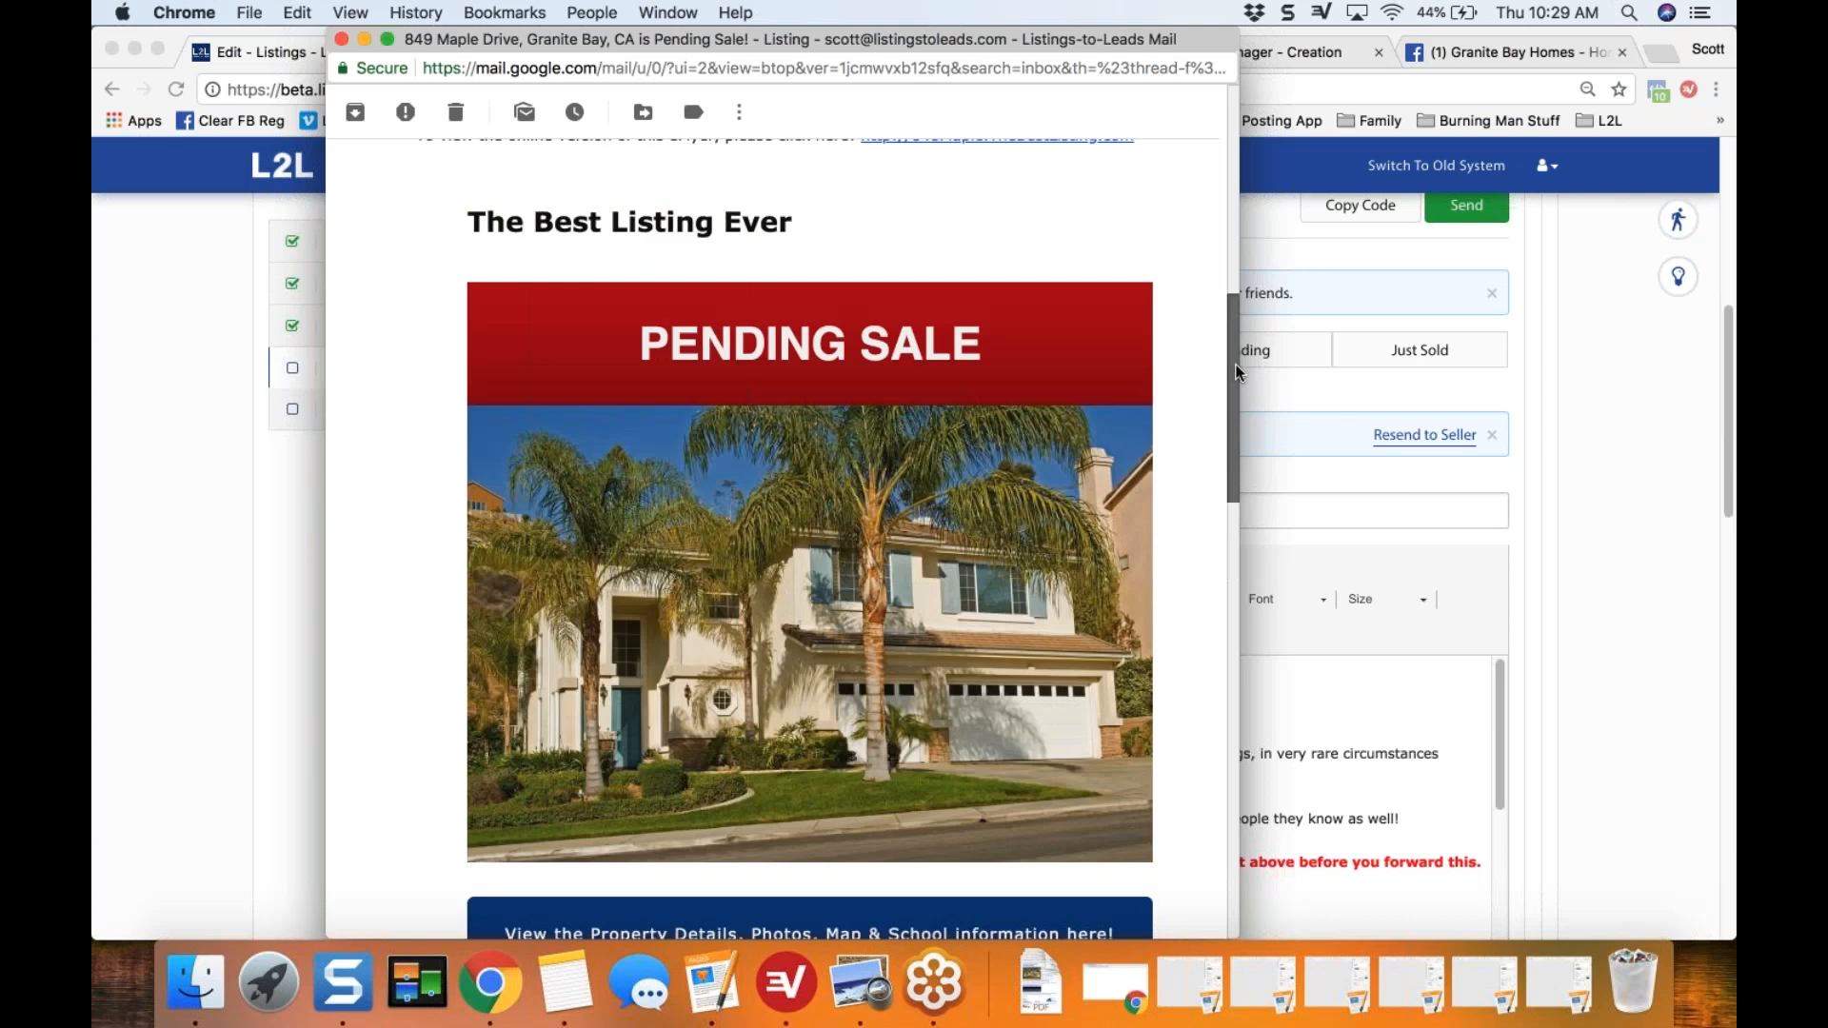
{"action": "scroll", "coordinate": [1236, 370], "scroll_direction": "down", "scroll_amount": 1}
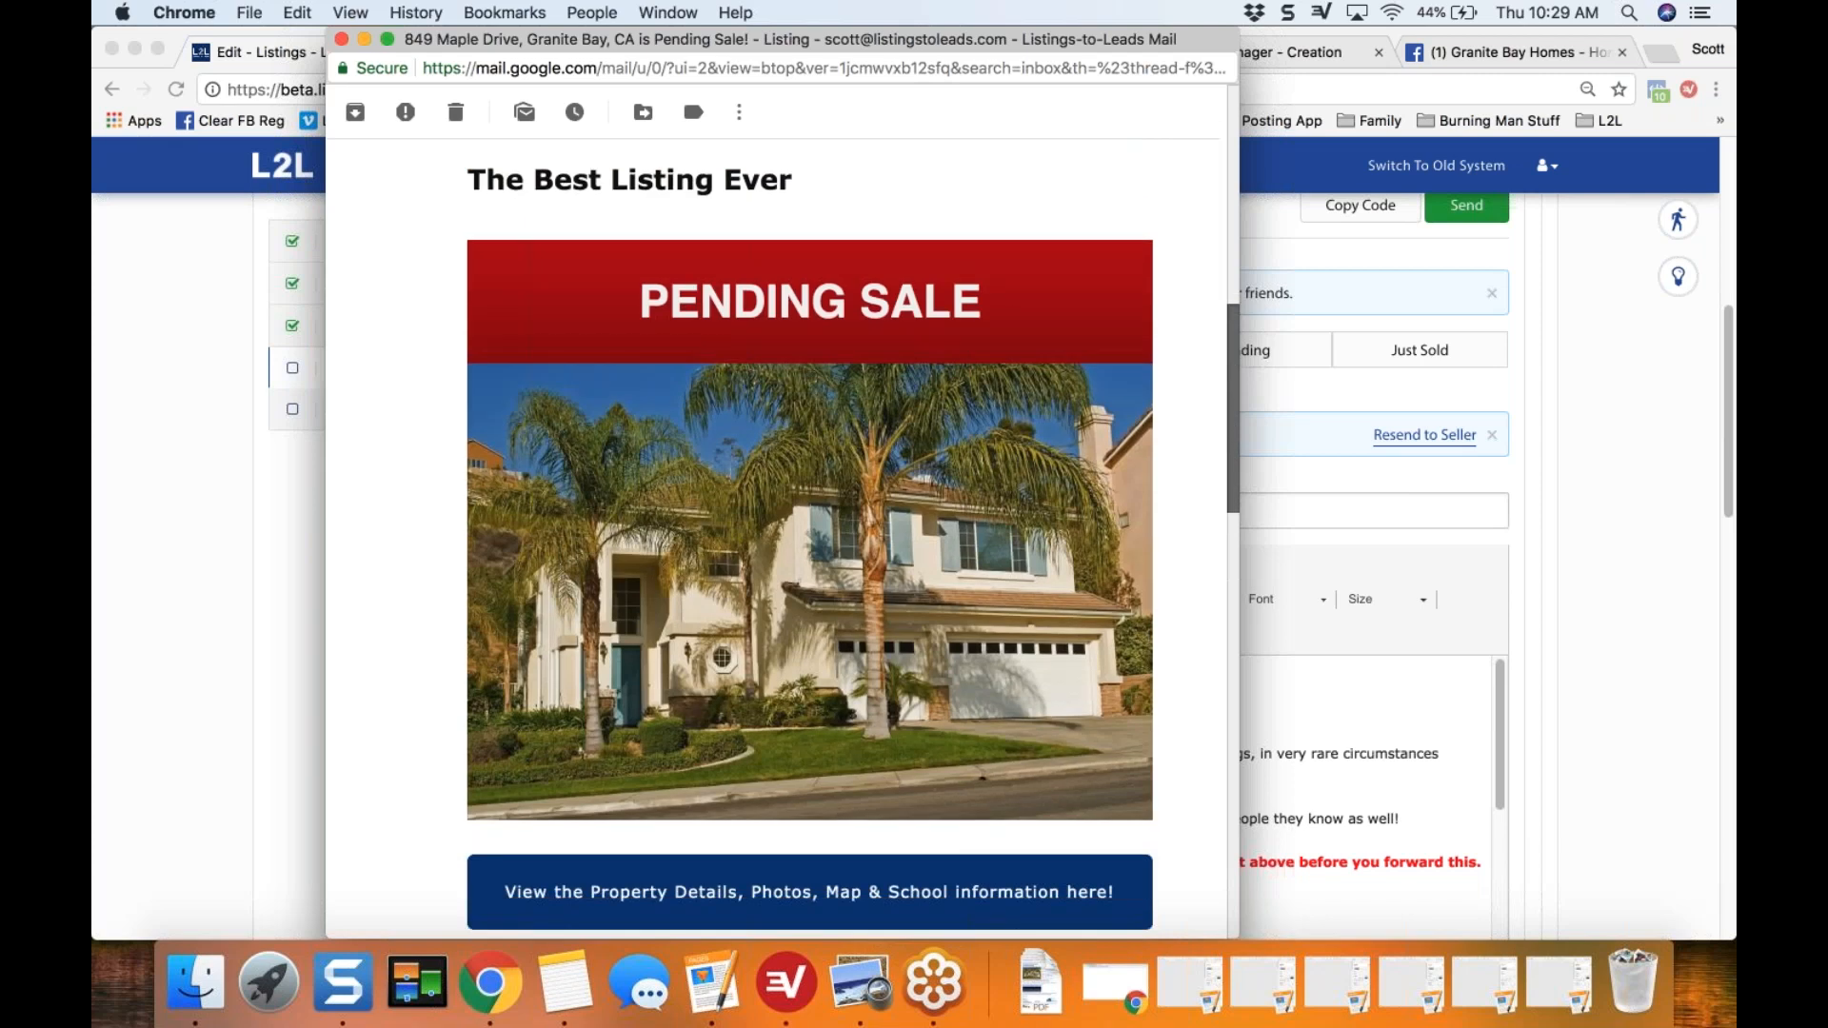
{"action": "scroll", "coordinate": [809, 533], "scroll_direction": "down", "scroll_amount": 1}
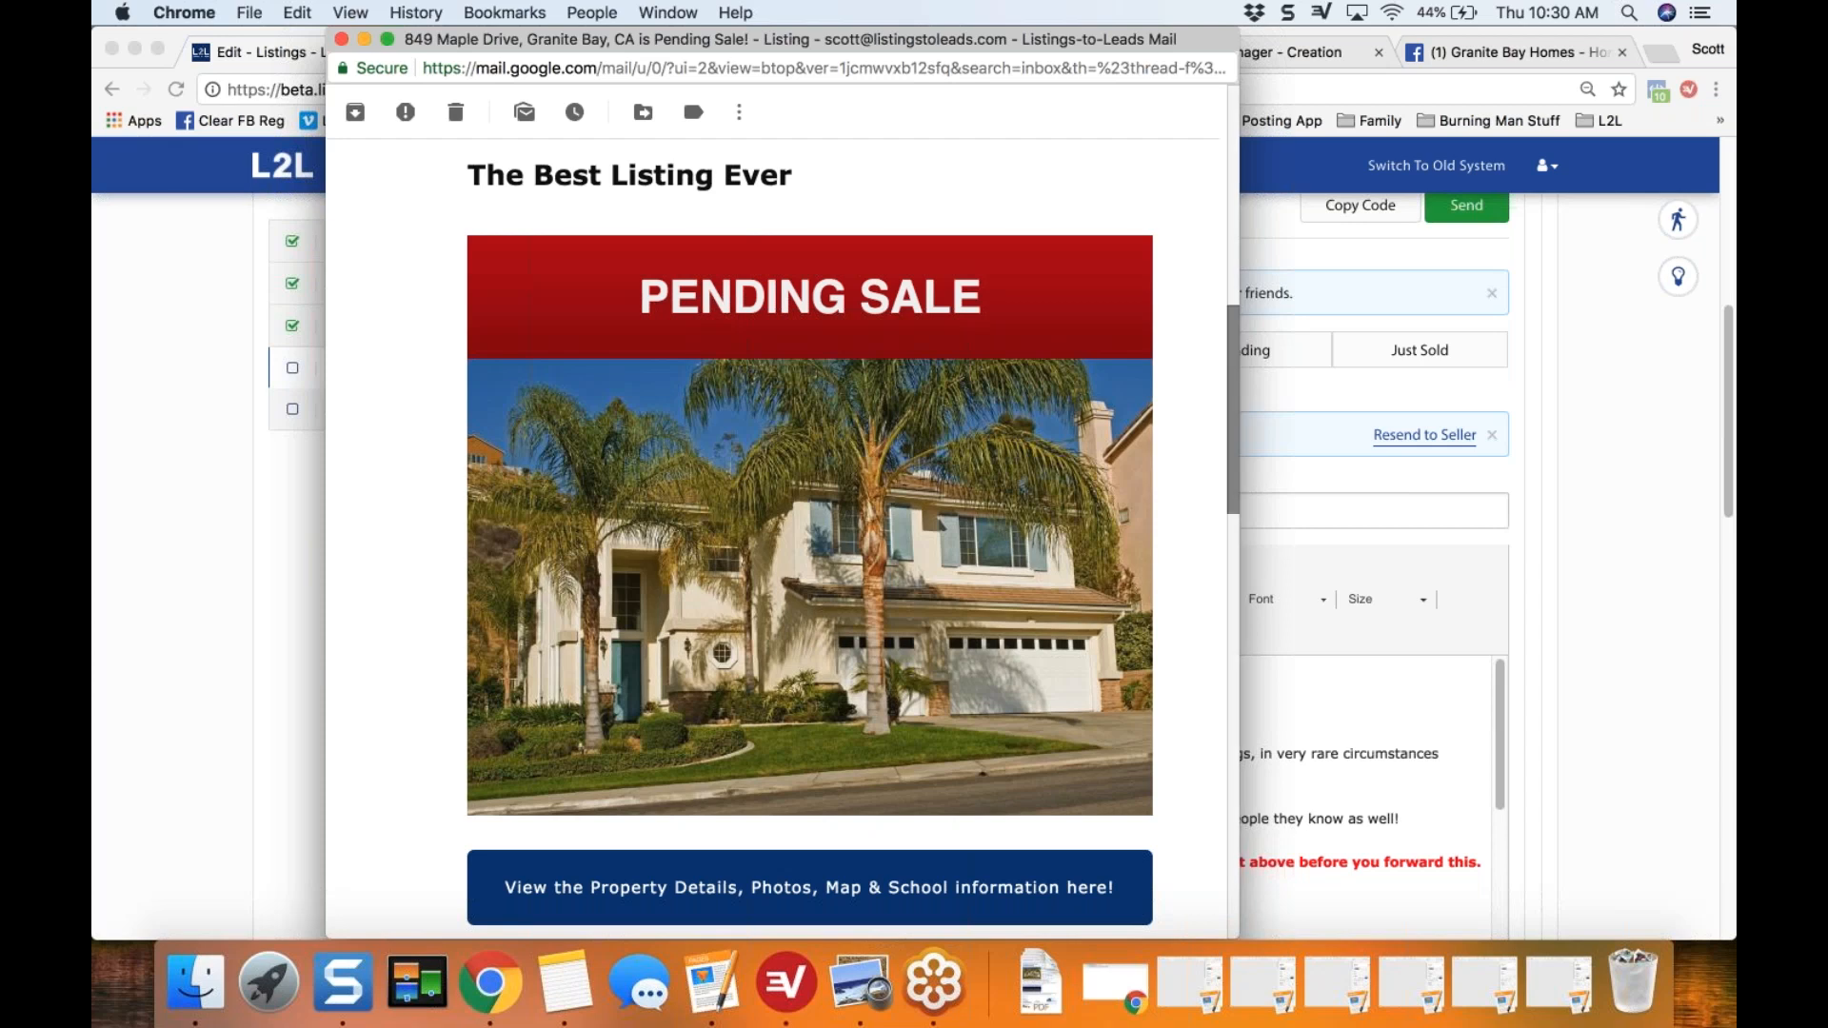
{"action": "left_click_drag", "start_coordinate": [1232, 379], "coordinate": [1229, 386]}
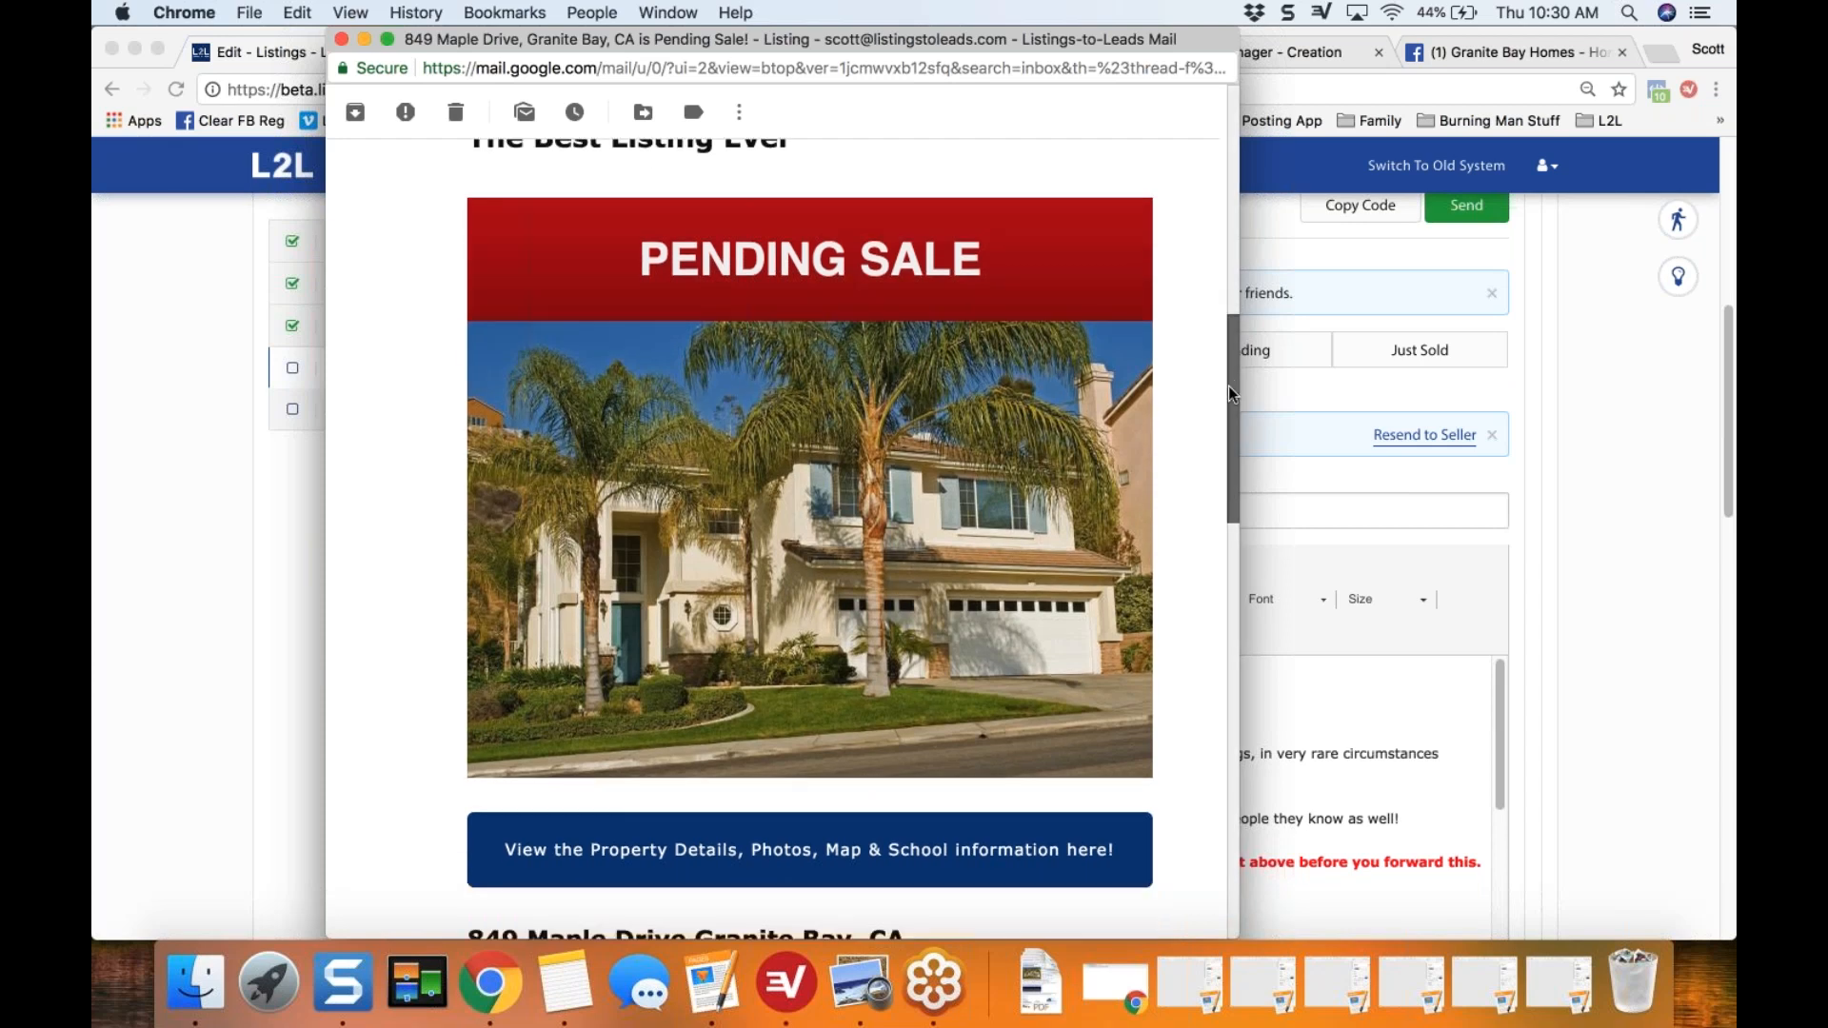
{"action": "scroll", "coordinate": [1229, 391], "scroll_direction": "down", "scroll_amount": 1}
{"action": "scroll", "coordinate": [1228, 393], "scroll_direction": "down", "scroll_amount": 1}
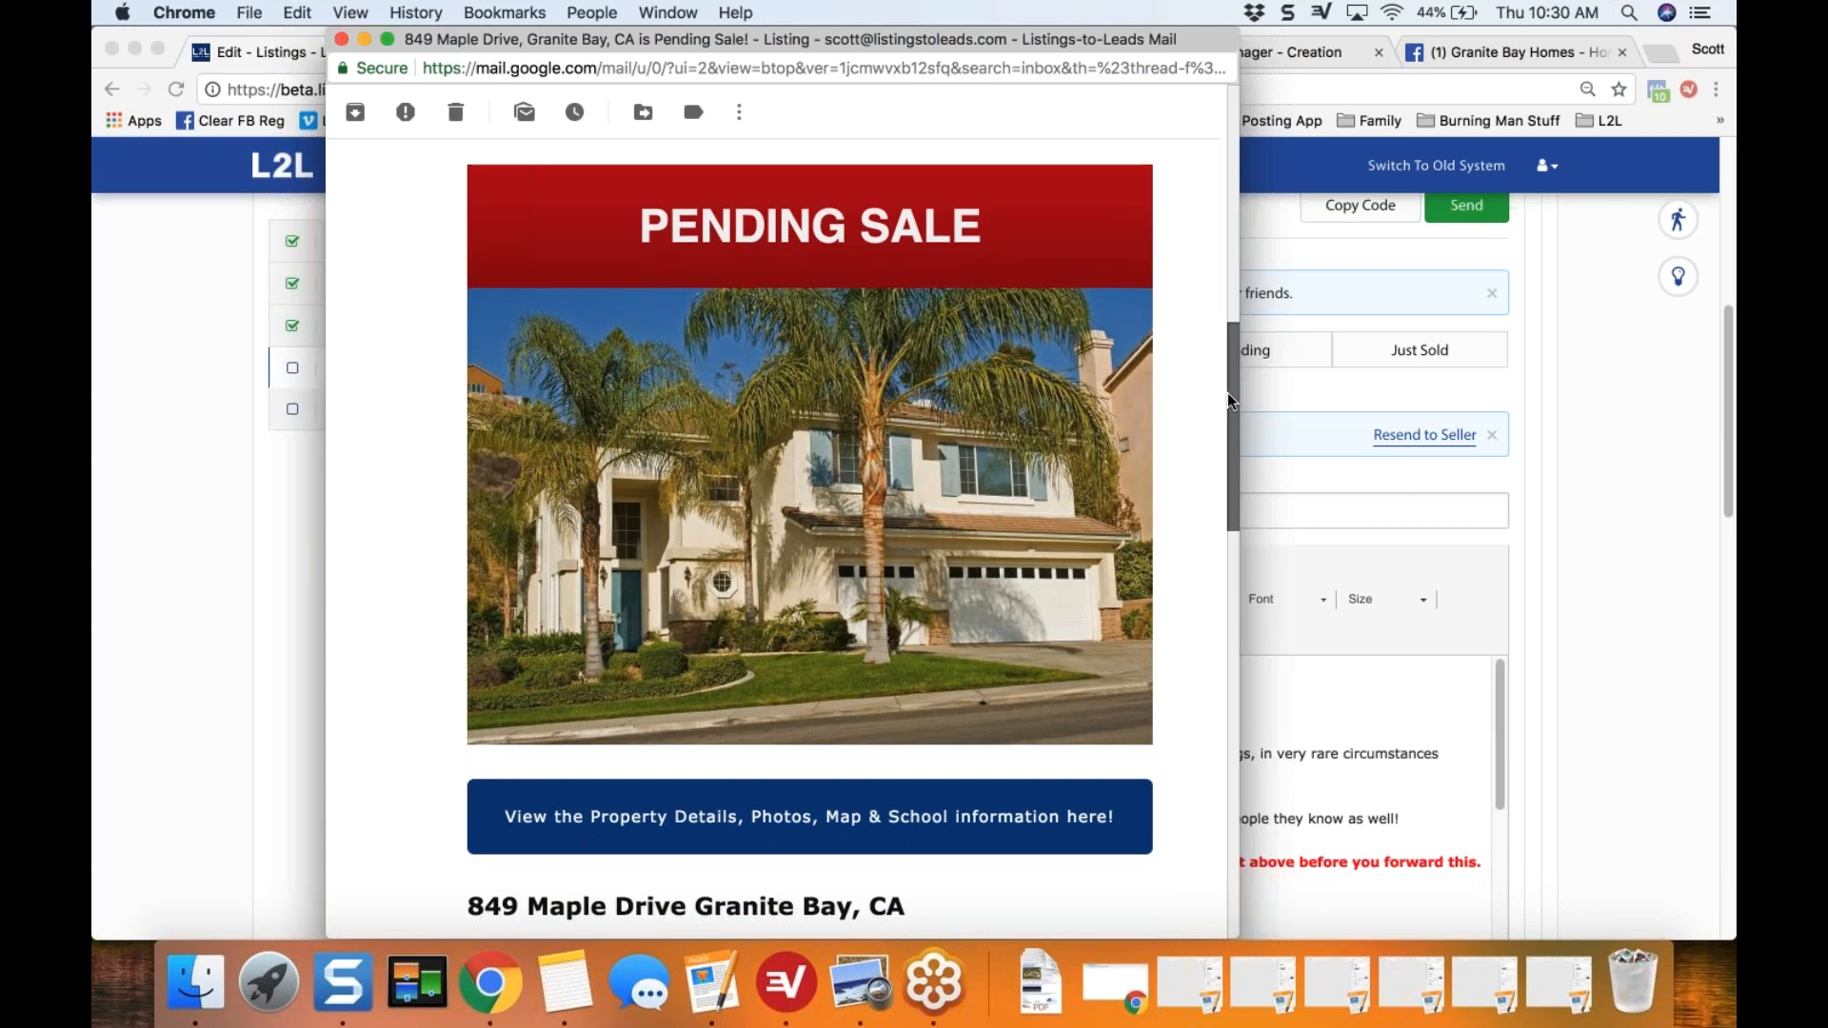
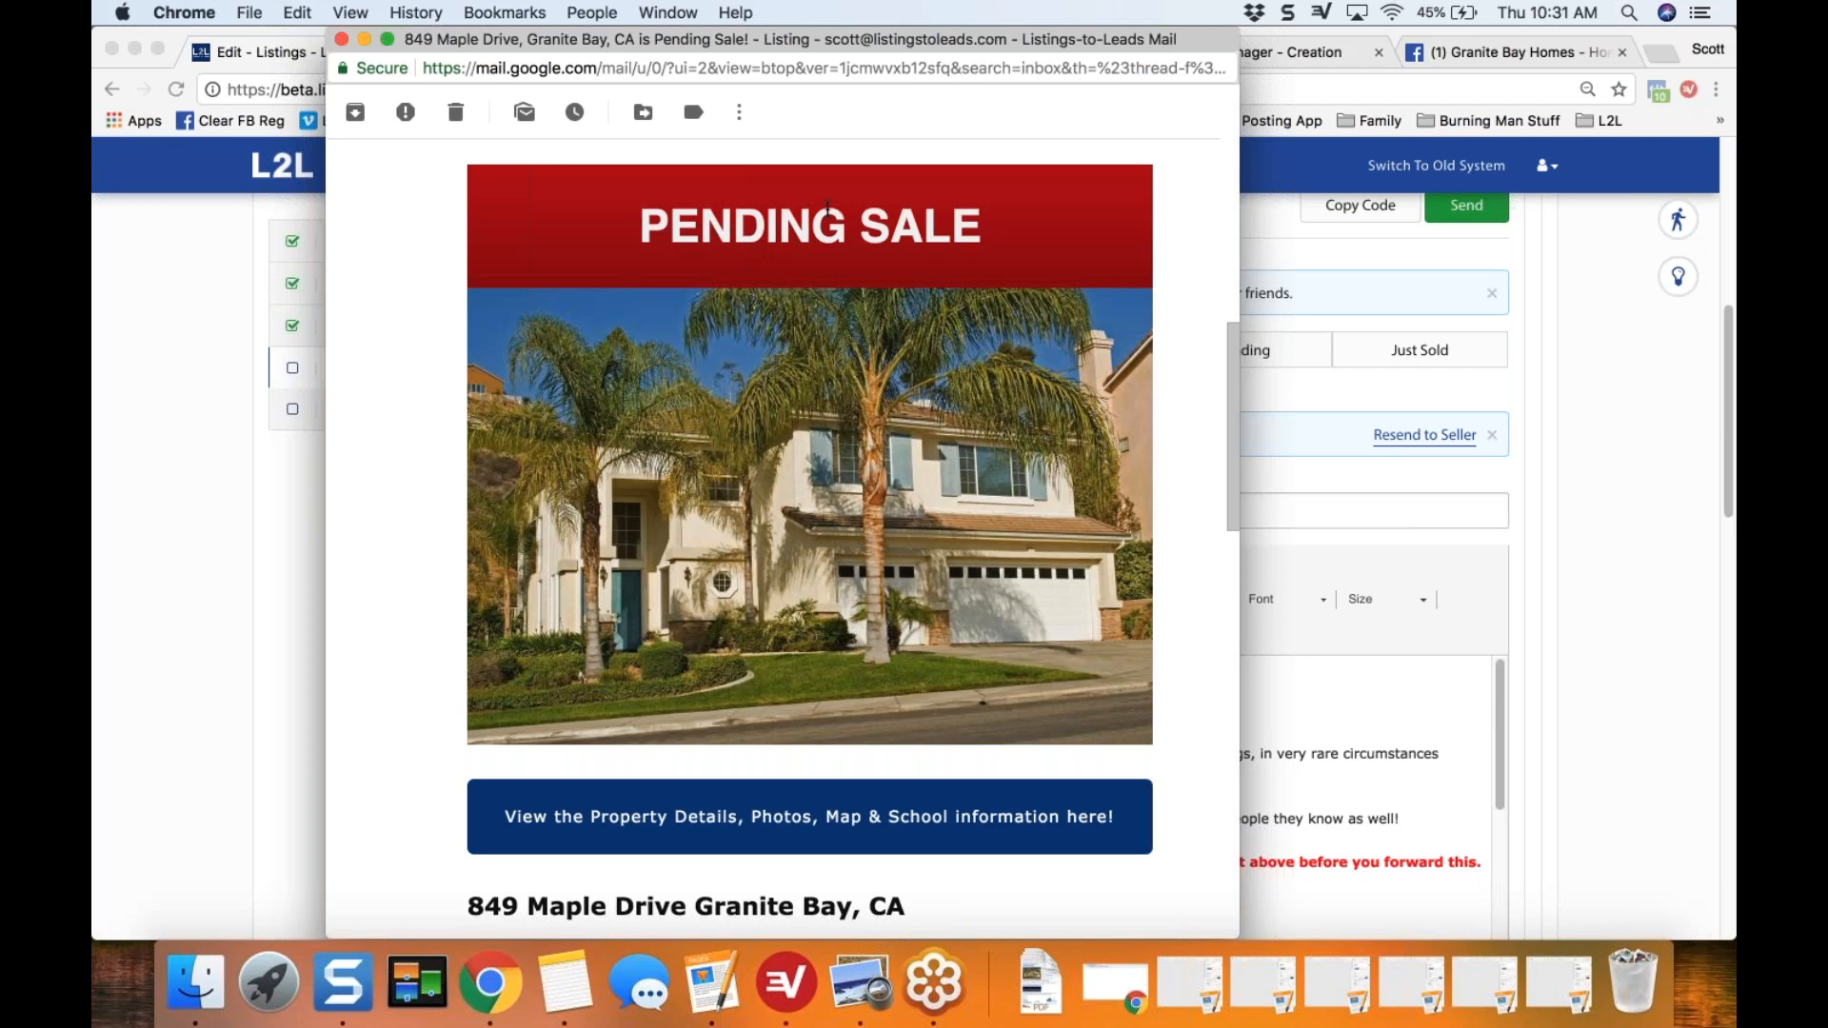
Step: Close the received Pending Sale eFlyer email and collapse the eFlyer to Seller's SOI section
{"action": "left_click", "coordinate": [341, 39]}
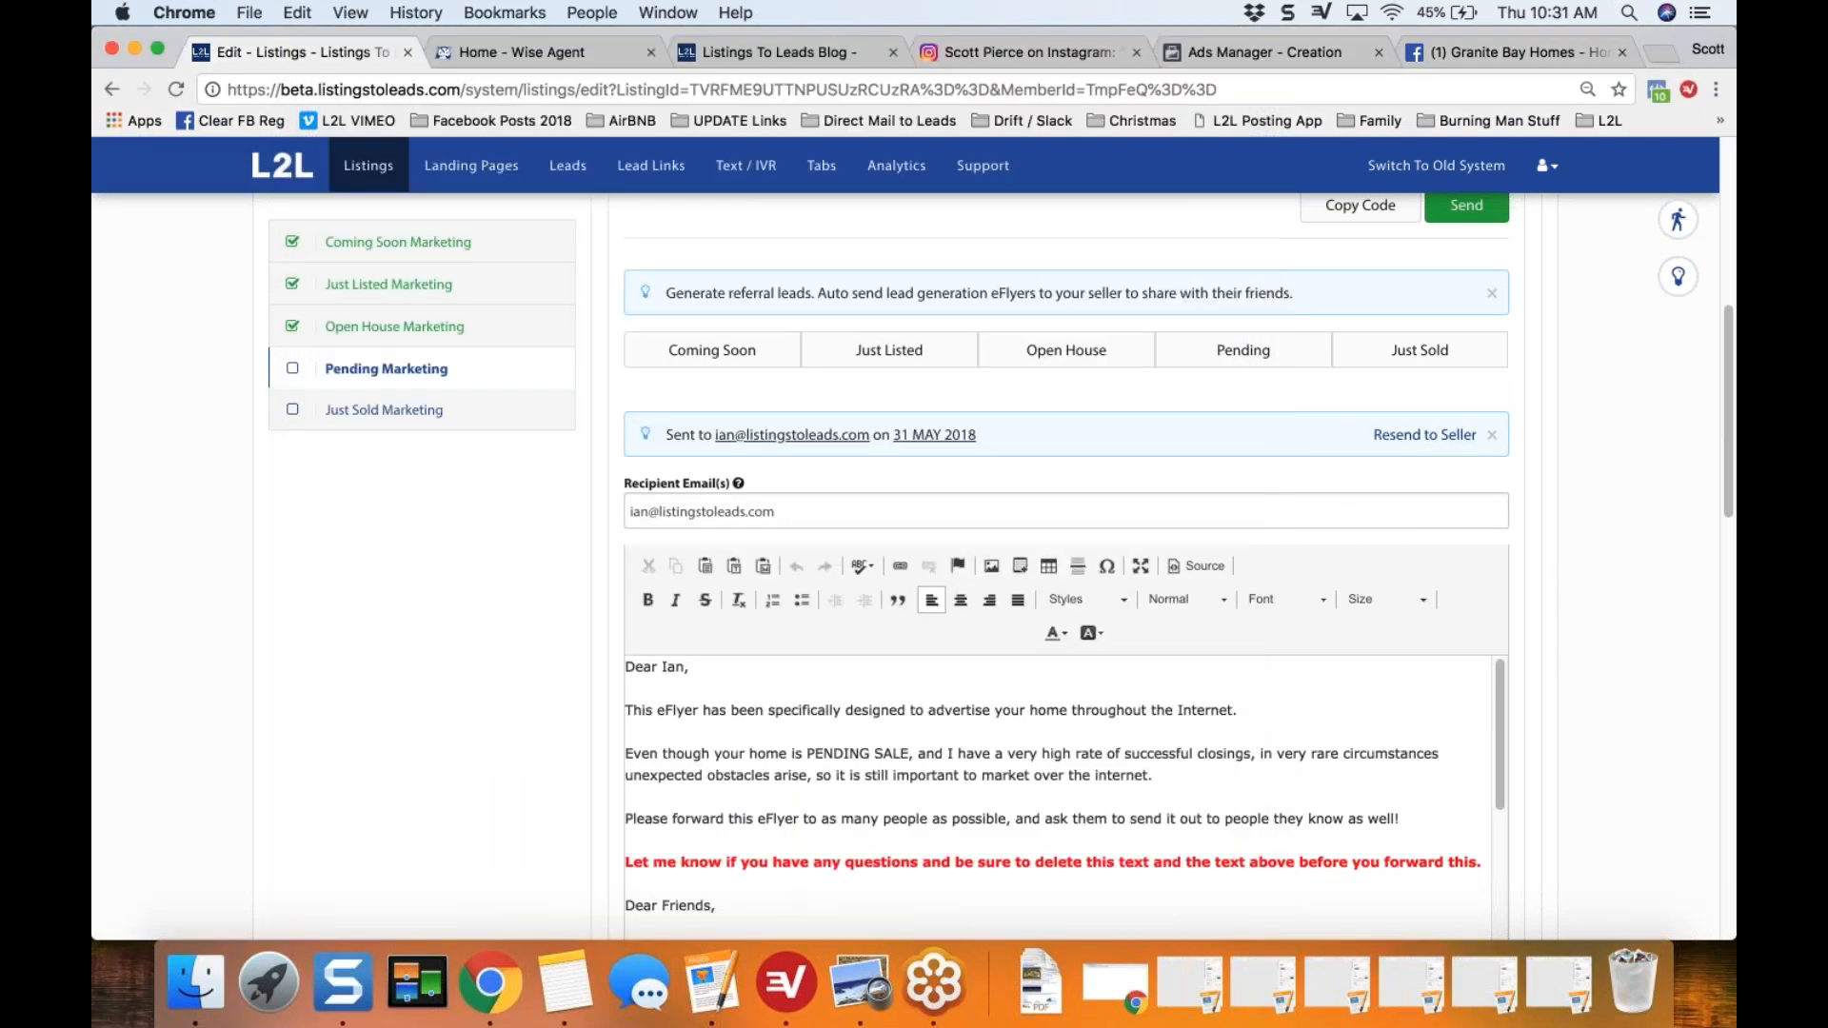
{"action": "scroll", "coordinate": [390, 586], "scroll_direction": "up", "scroll_amount": 3}
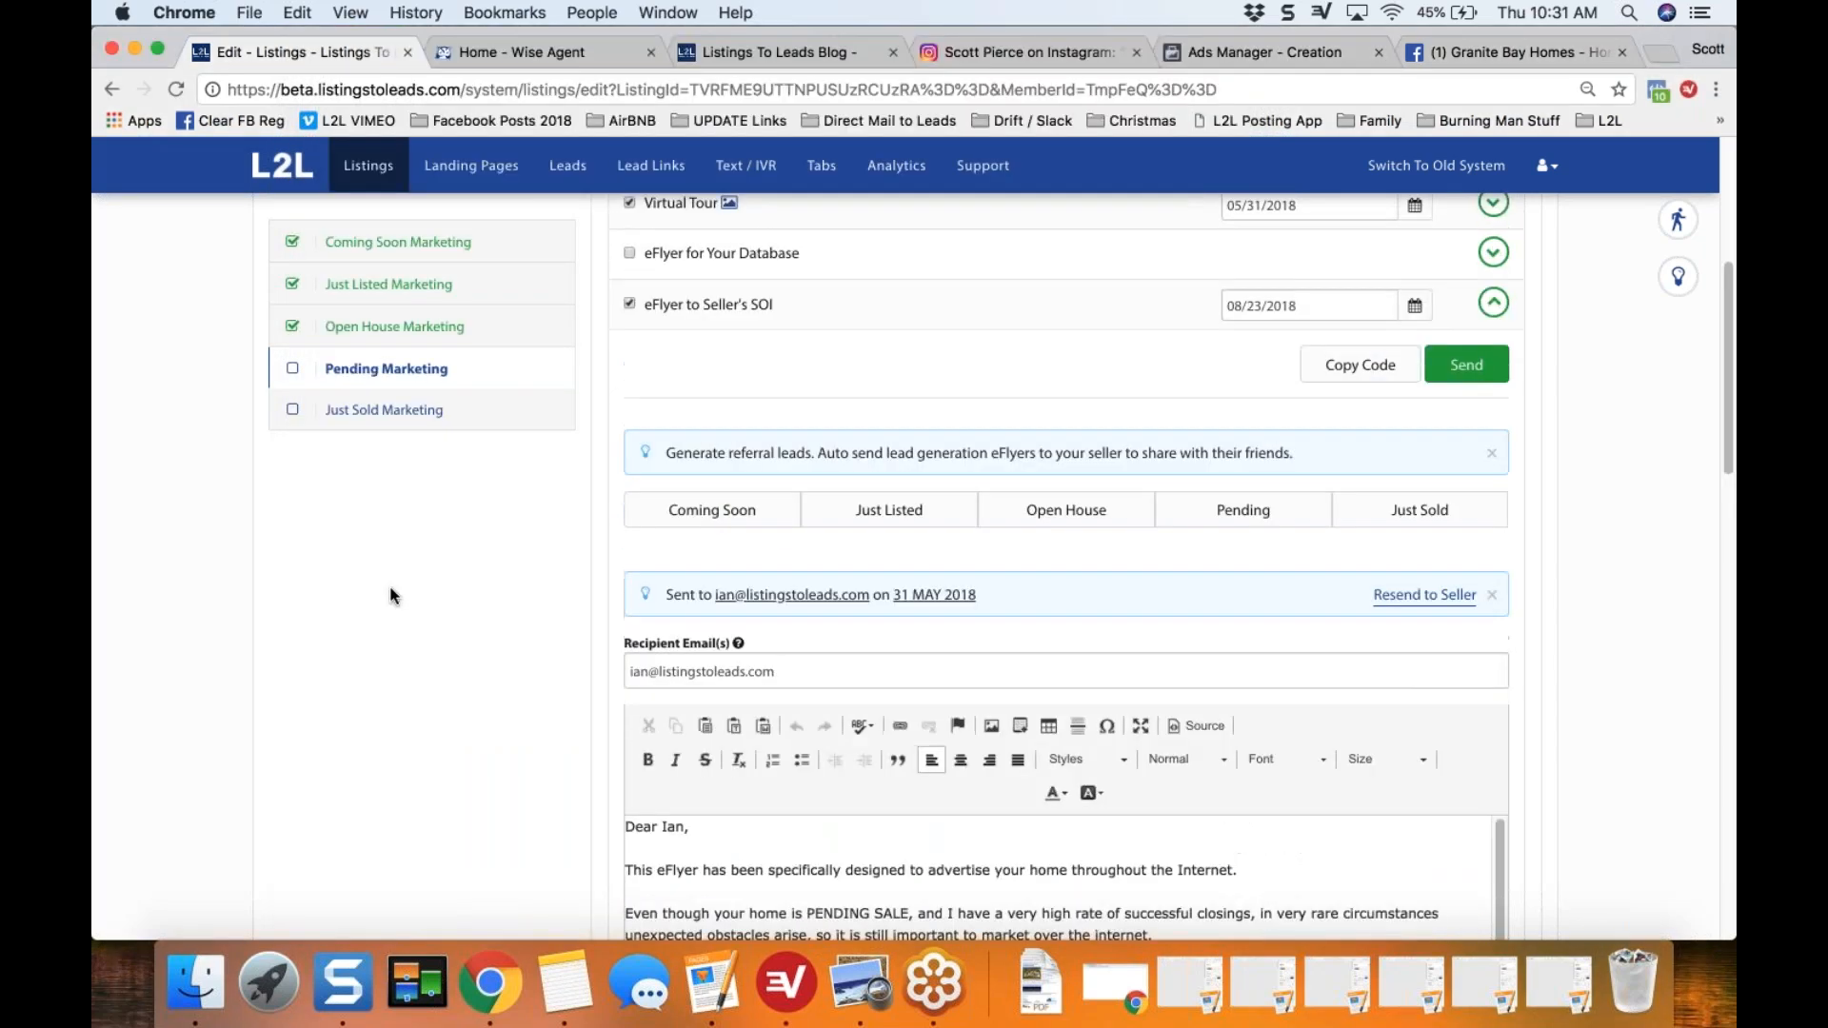
{"action": "scroll", "coordinate": [391, 596], "scroll_direction": "up", "scroll_amount": 1}
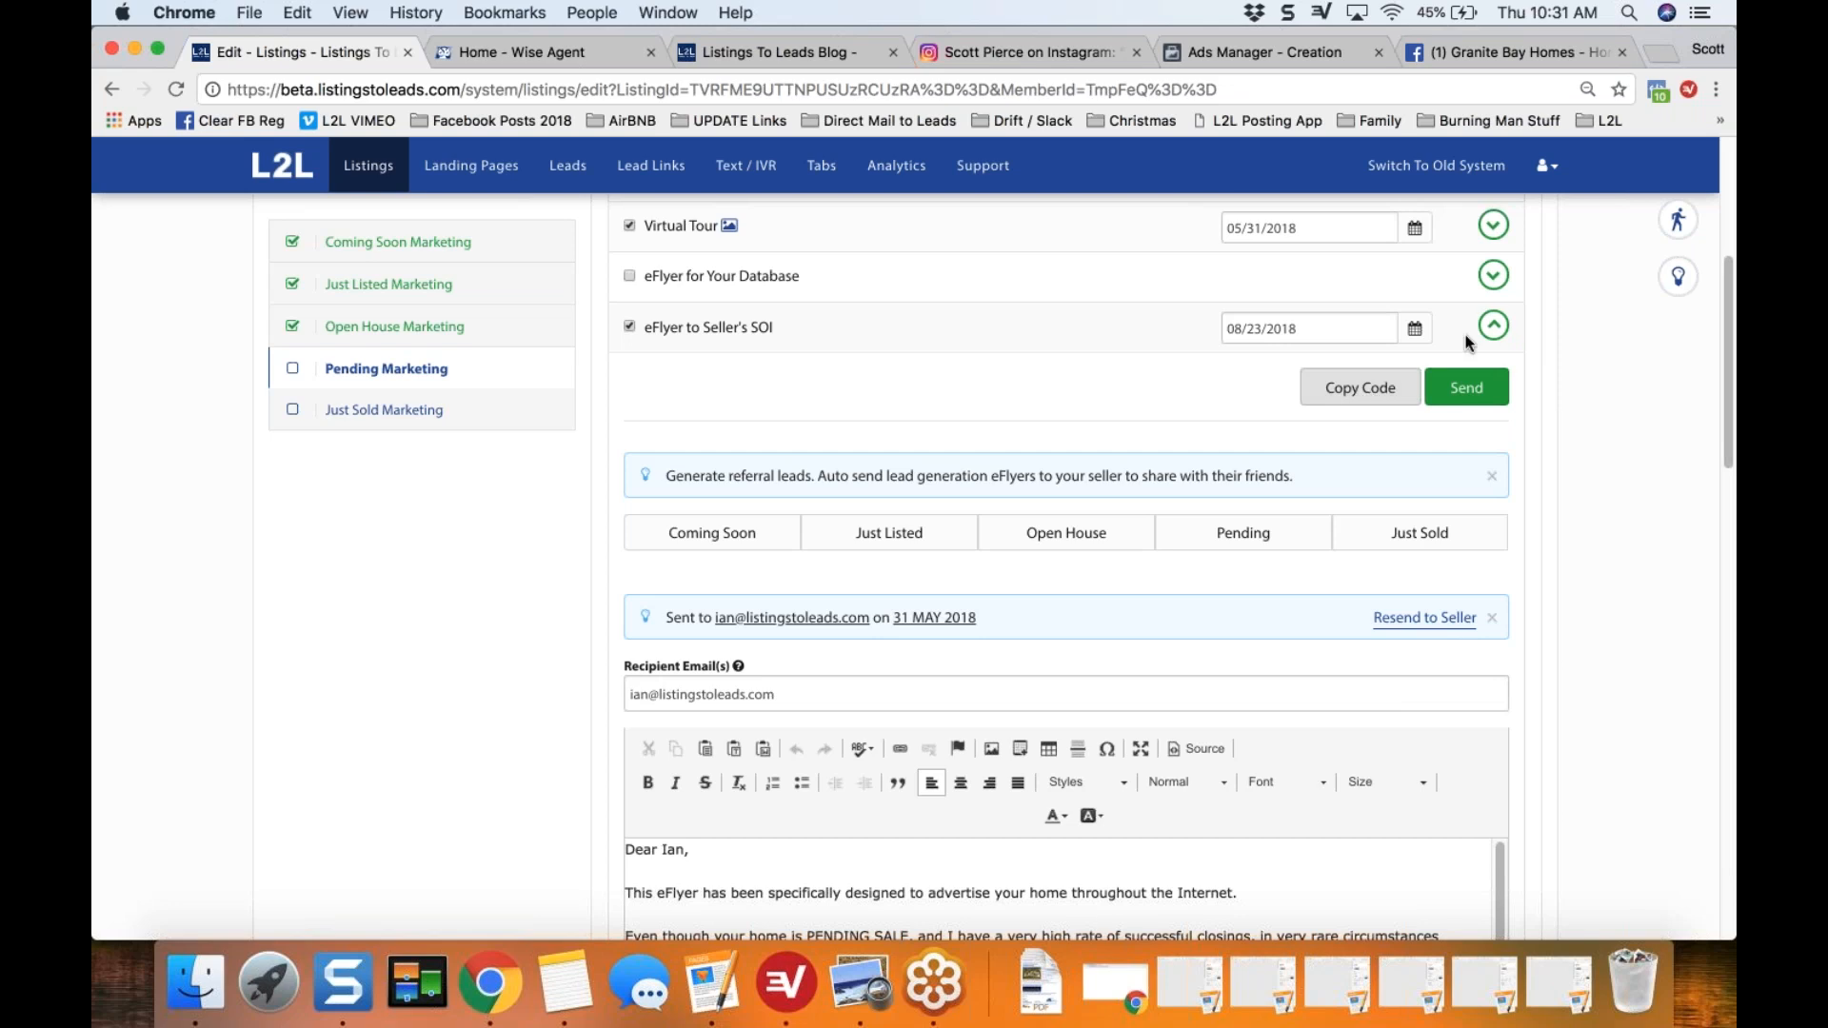
{"action": "left_click", "coordinate": [1492, 327]}
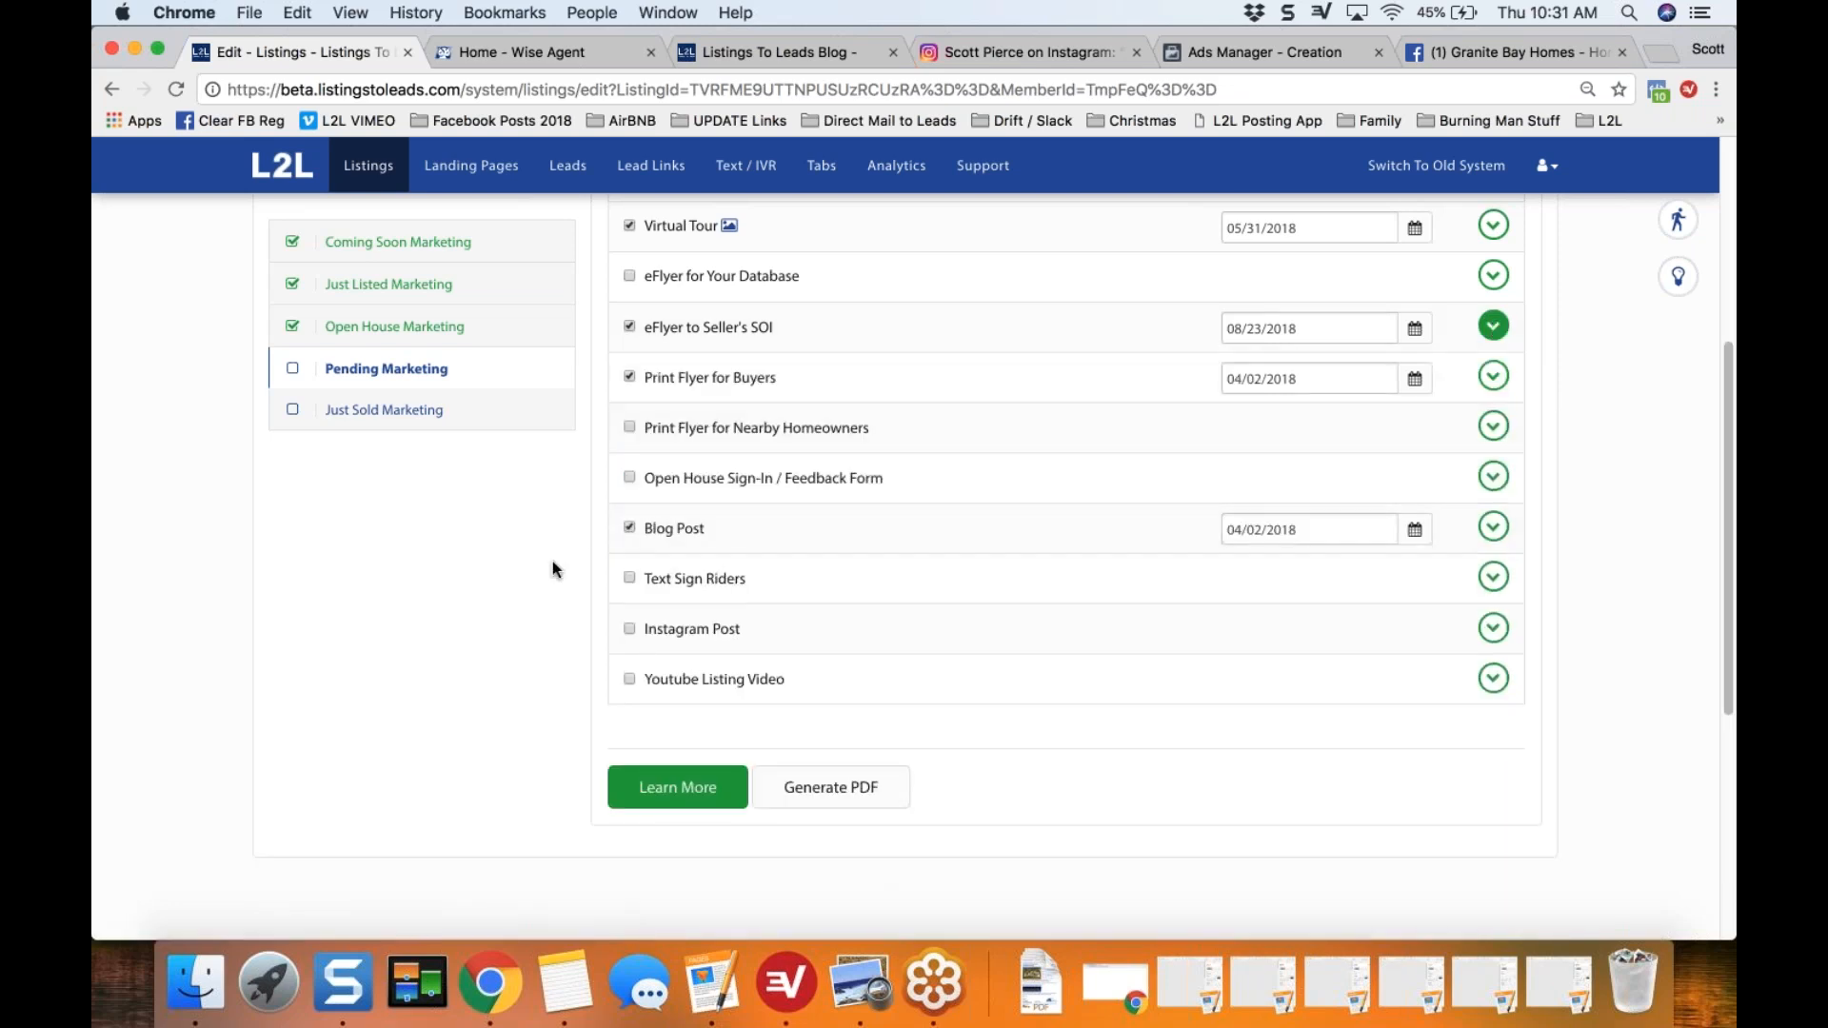
Step: Expand the Social Media Share Image section of the pending checklist and show its Facebook image editor
{"action": "scroll", "coordinate": [562, 566], "scroll_direction": "up", "scroll_amount": 1}
{"action": "scroll", "coordinate": [545, 571], "scroll_direction": "up", "scroll_amount": 5}
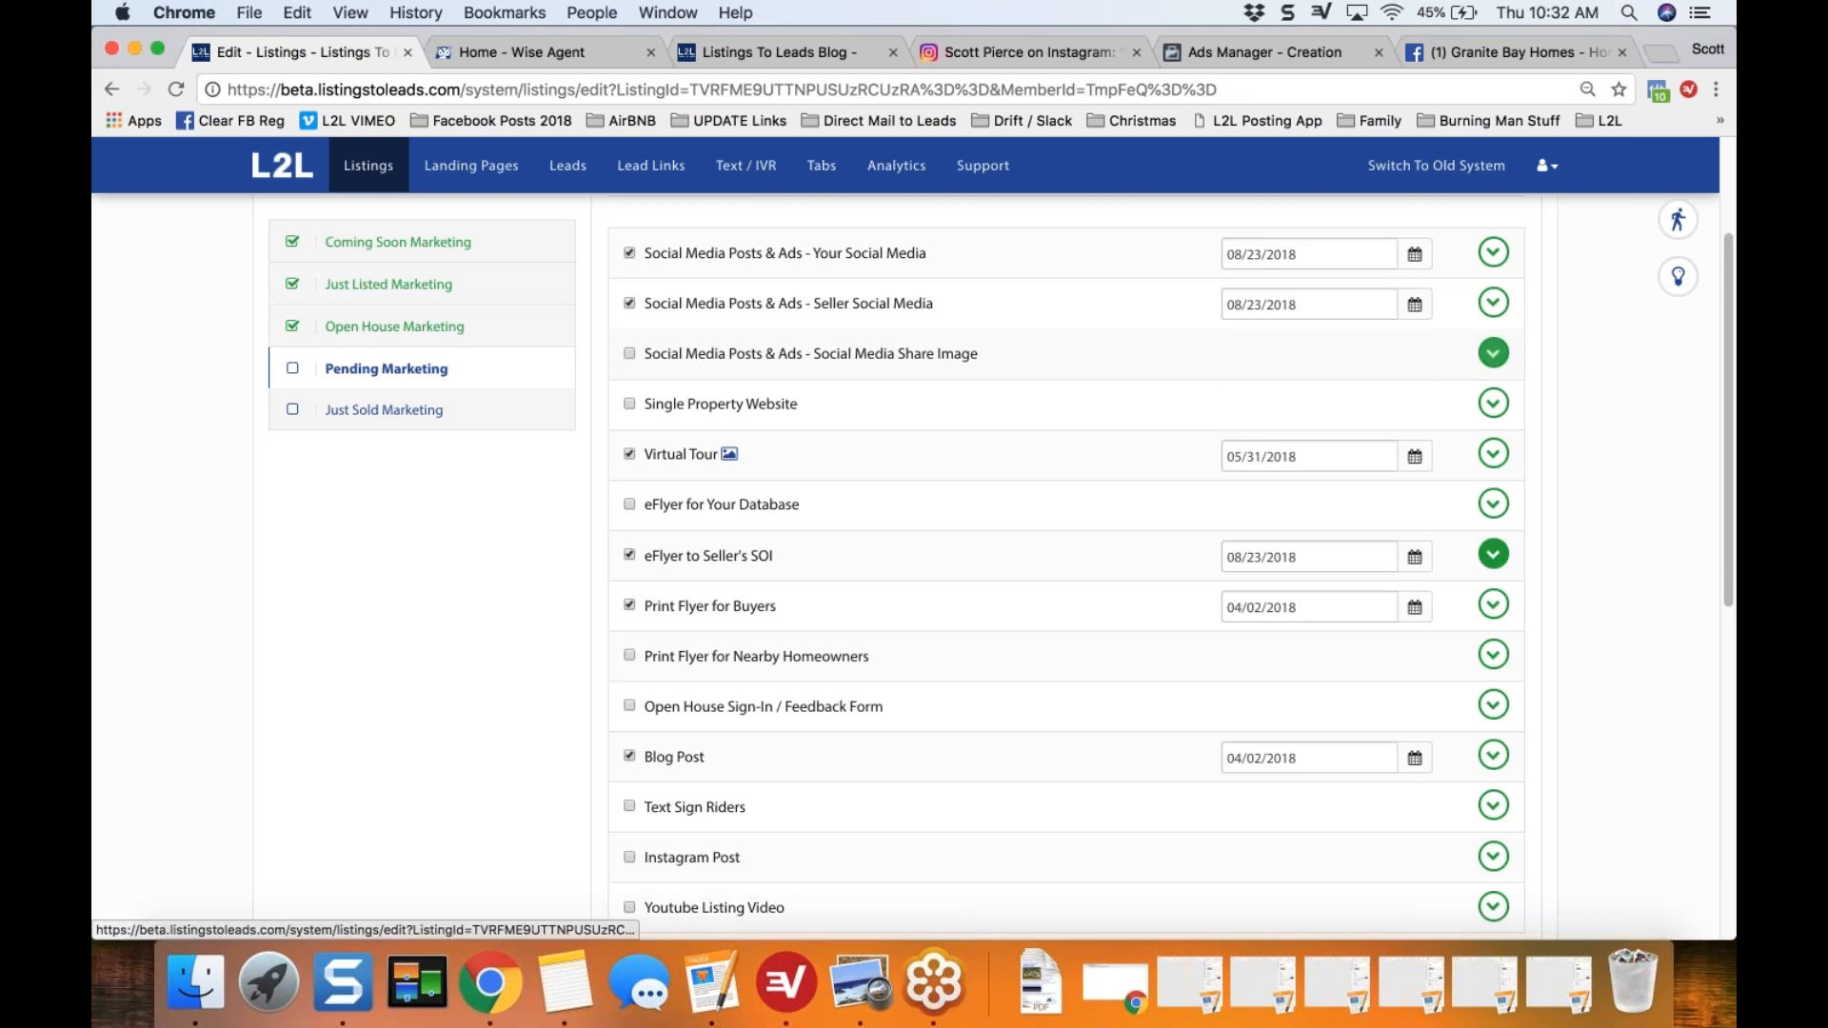
{"action": "left_click", "coordinate": [1494, 355]}
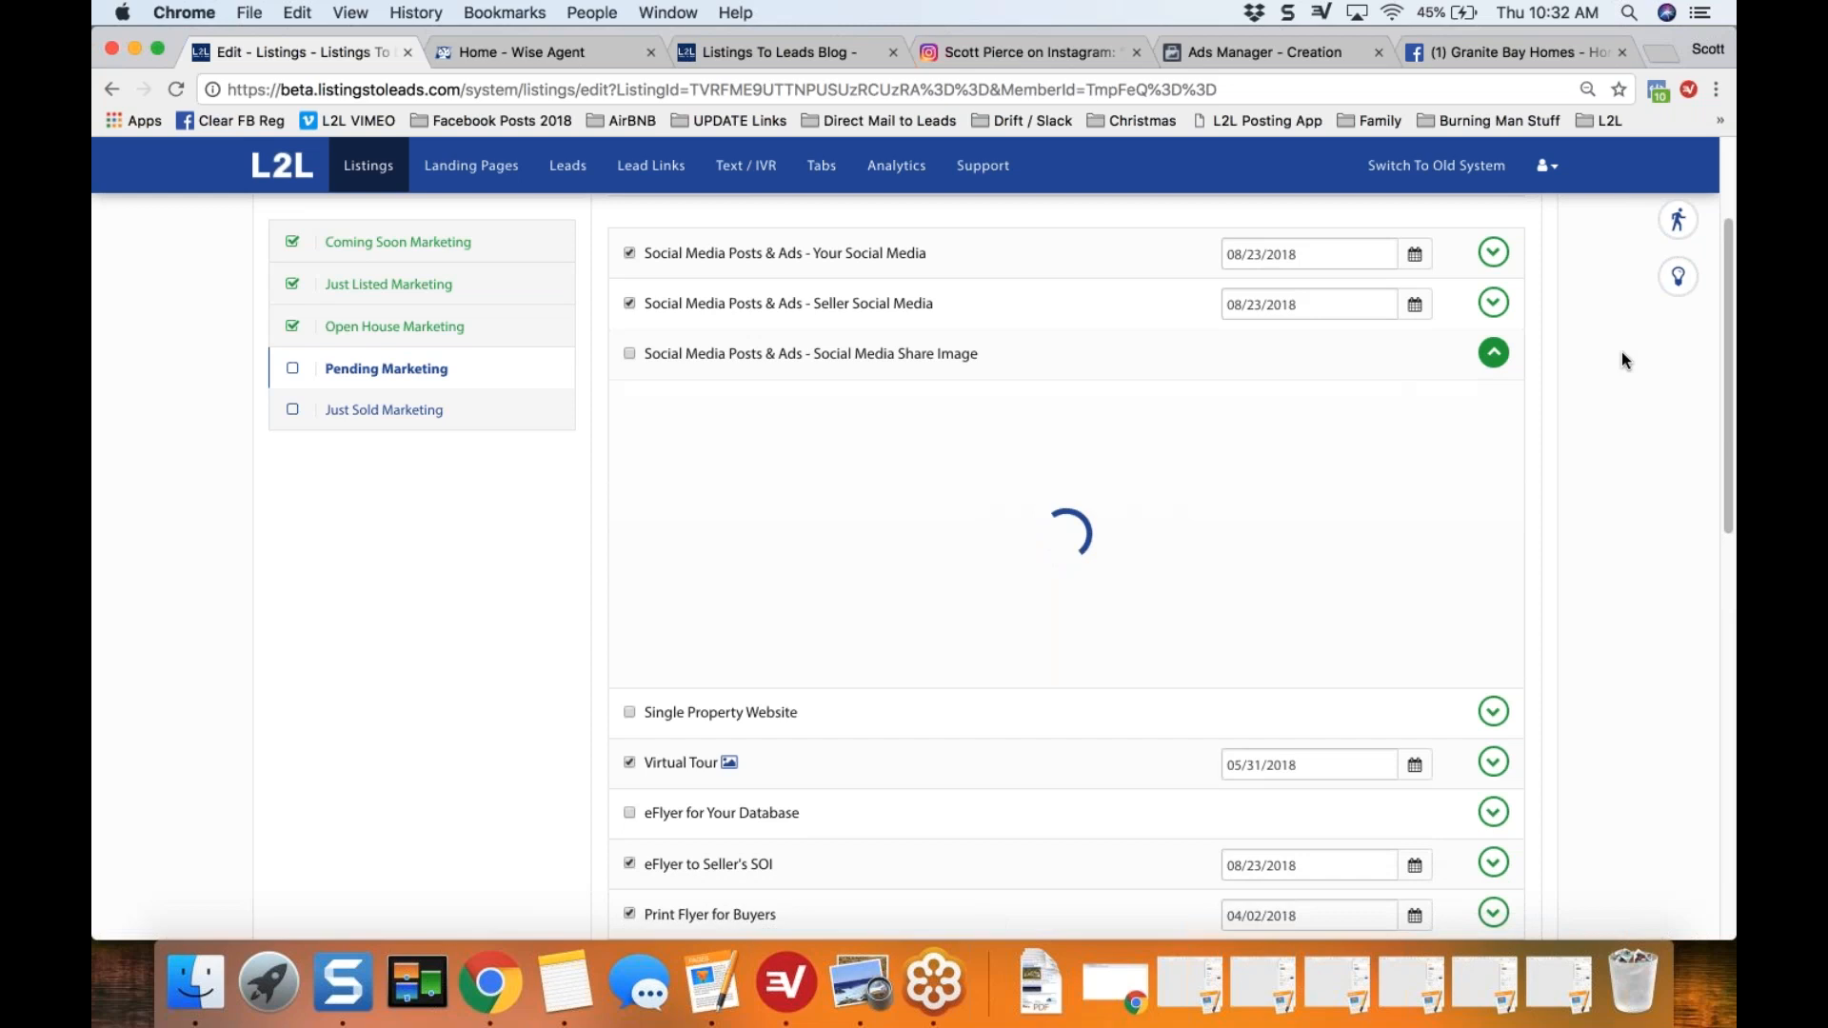
{"action": "scroll", "coordinate": [1621, 360], "scroll_direction": "down", "scroll_amount": 1}
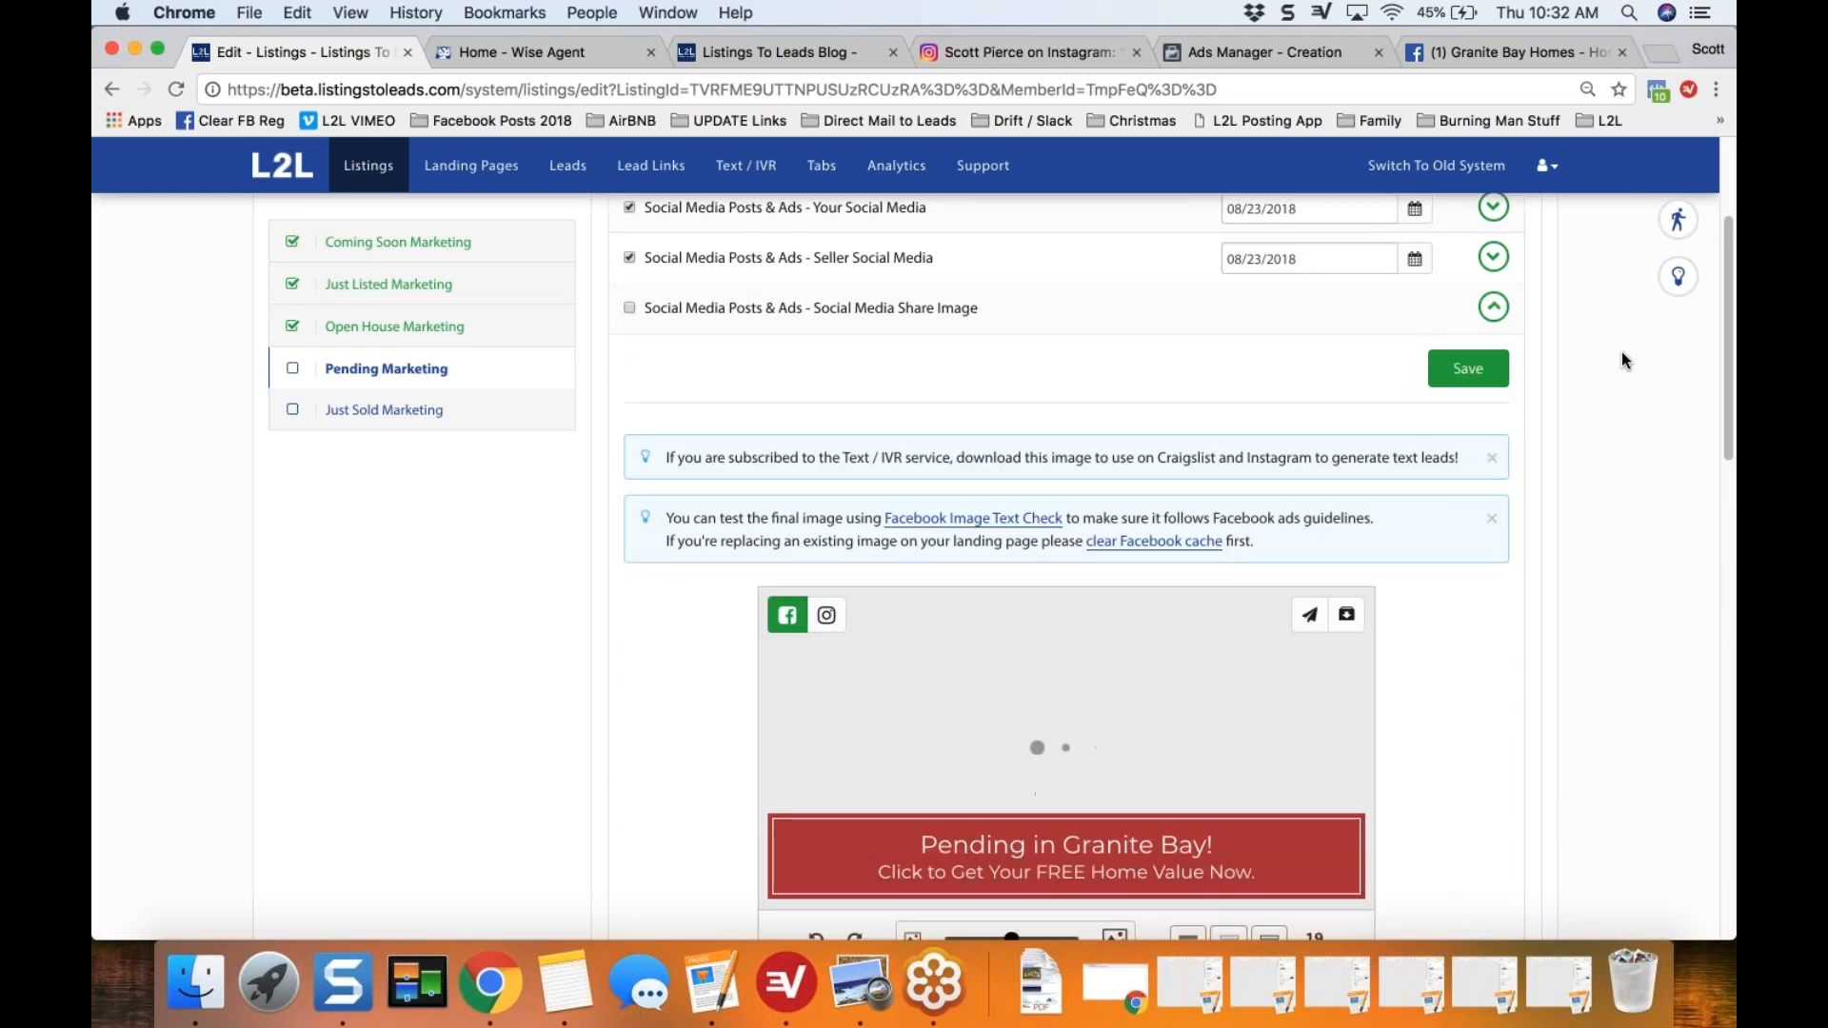
{"action": "scroll", "coordinate": [1624, 360], "scroll_direction": "down", "scroll_amount": 5}
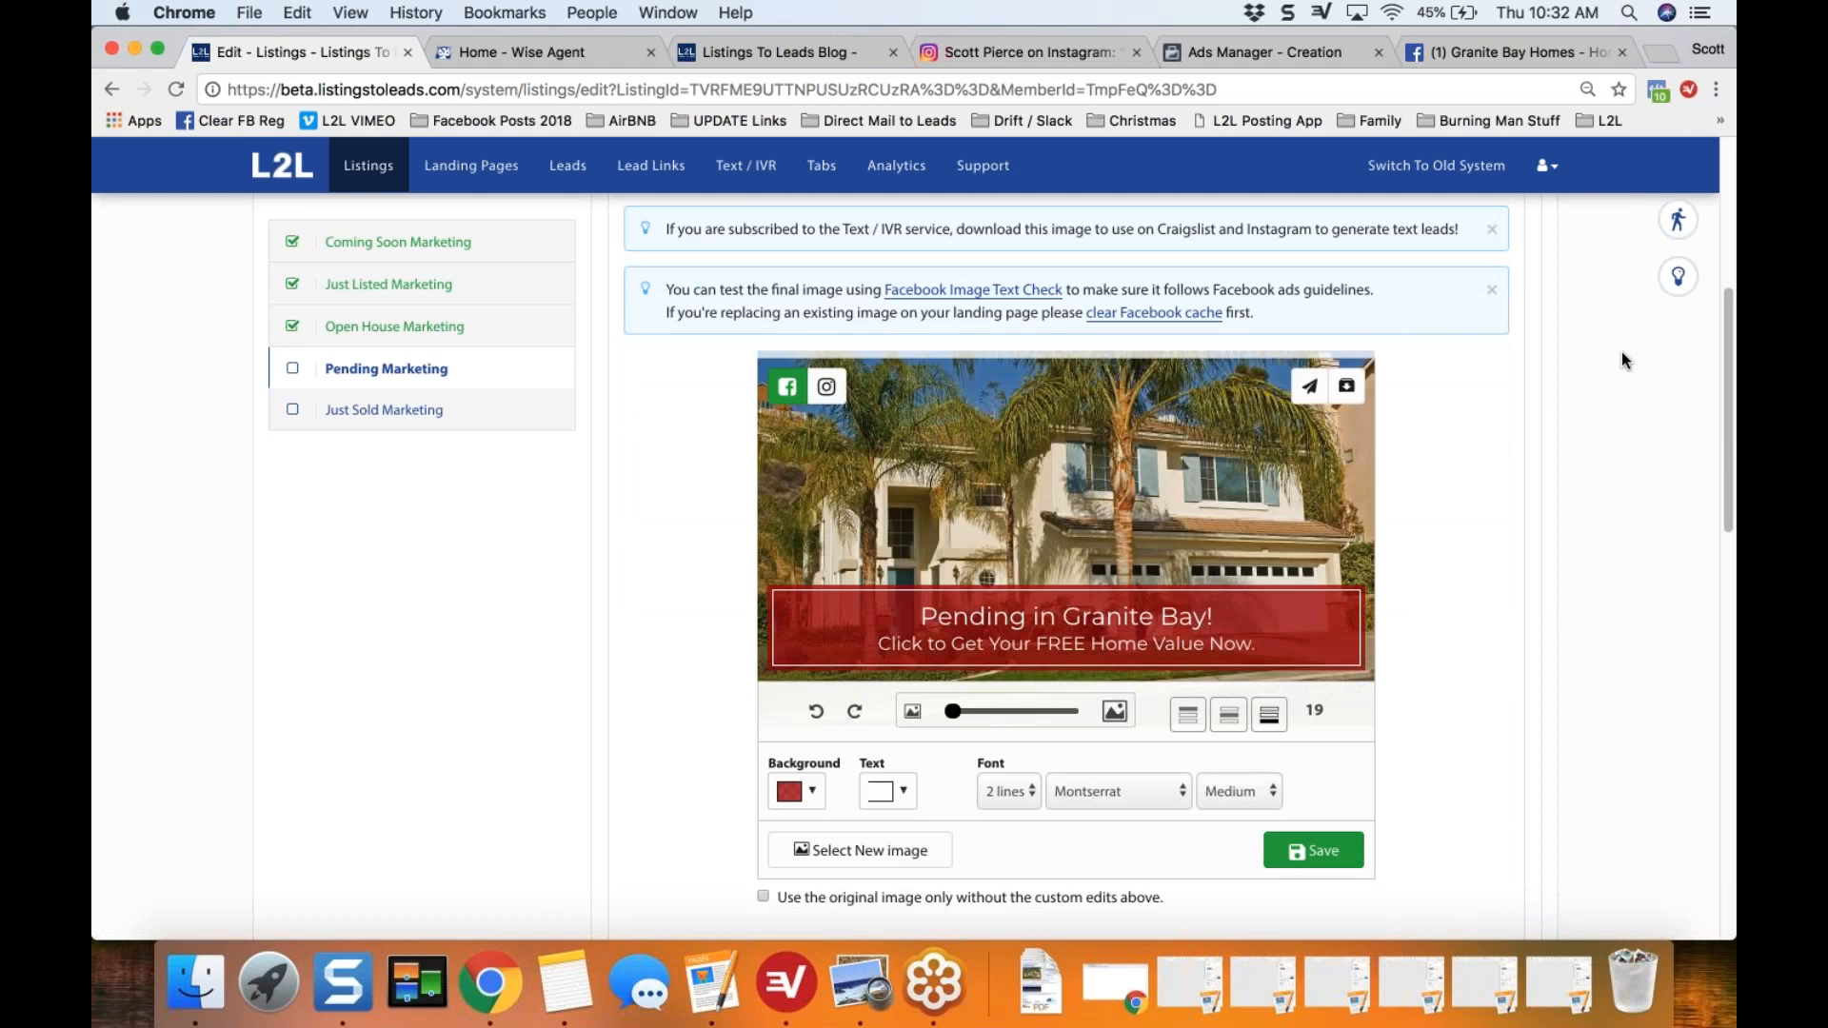
Step: Reposition the share image photo, try the living room and kitchen photos, and reselect the first exterior photo
{"action": "left_click_drag", "start_coordinate": [973, 515], "coordinate": [985, 485]}
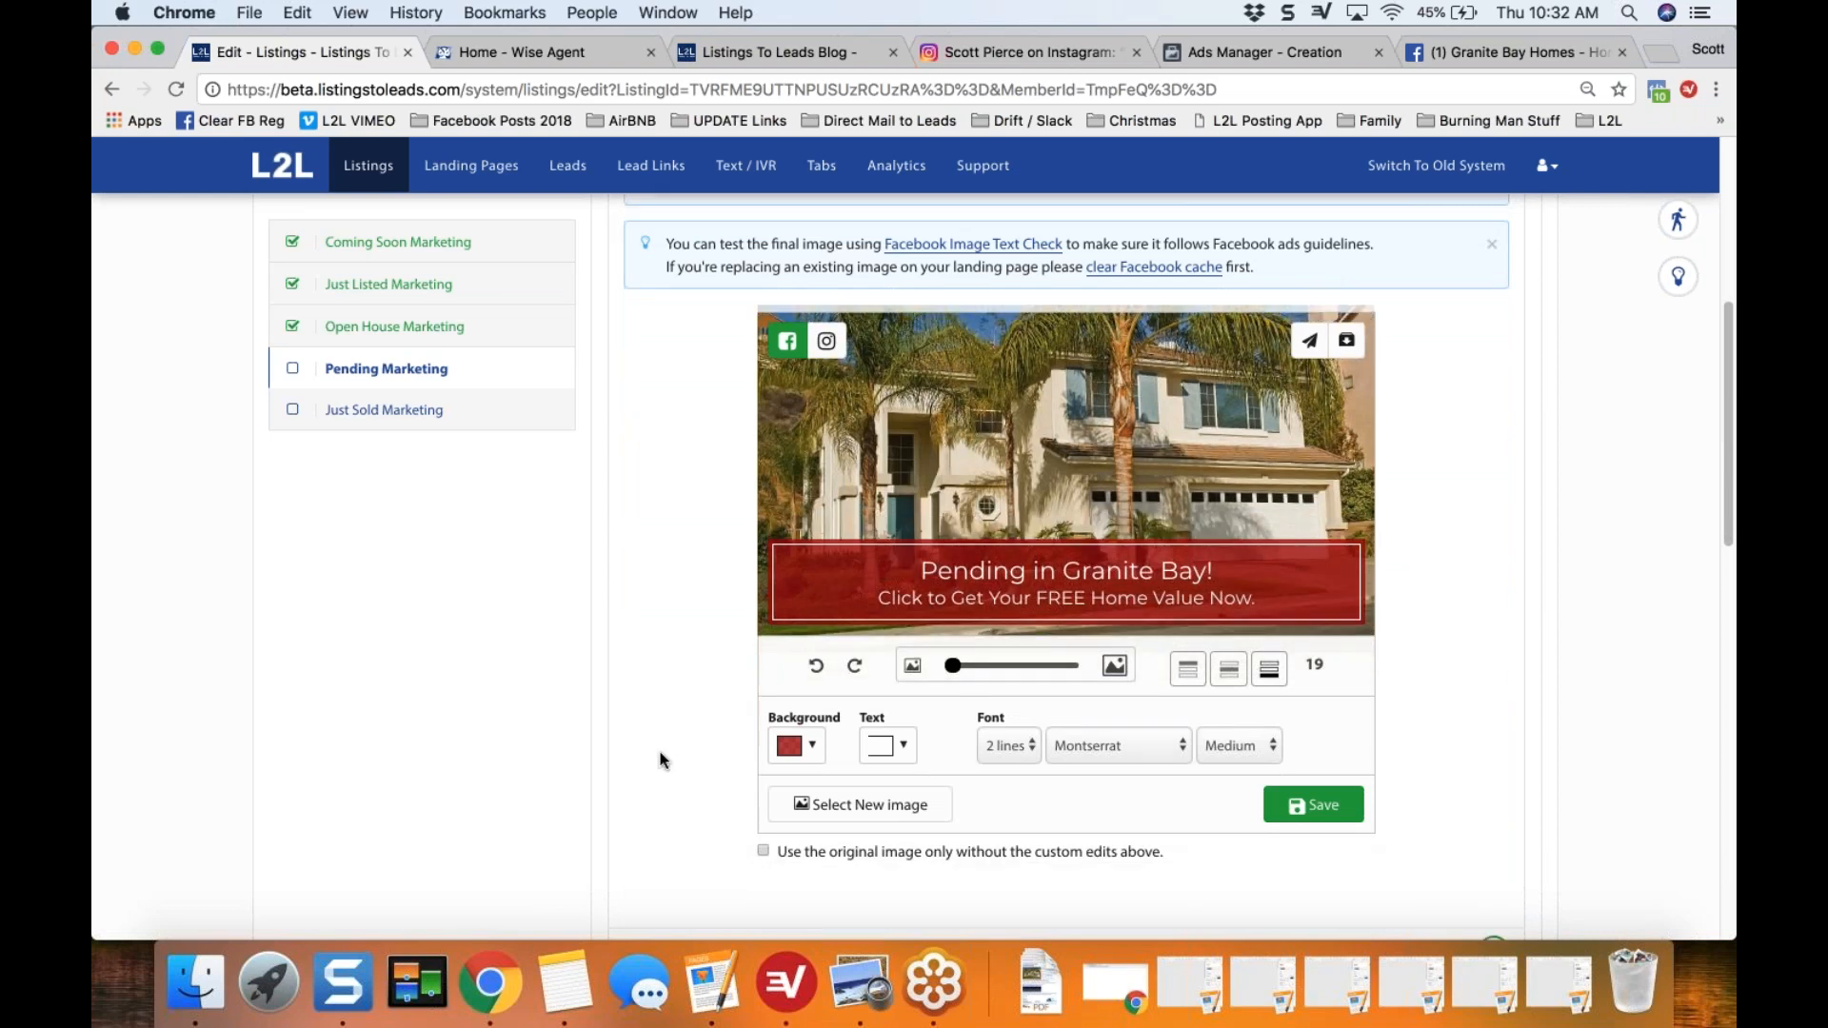
{"action": "scroll", "coordinate": [661, 759], "scroll_direction": "down", "scroll_amount": 2}
{"action": "left_click", "coordinate": [847, 759]}
{"action": "left_click", "coordinate": [1101, 847]}
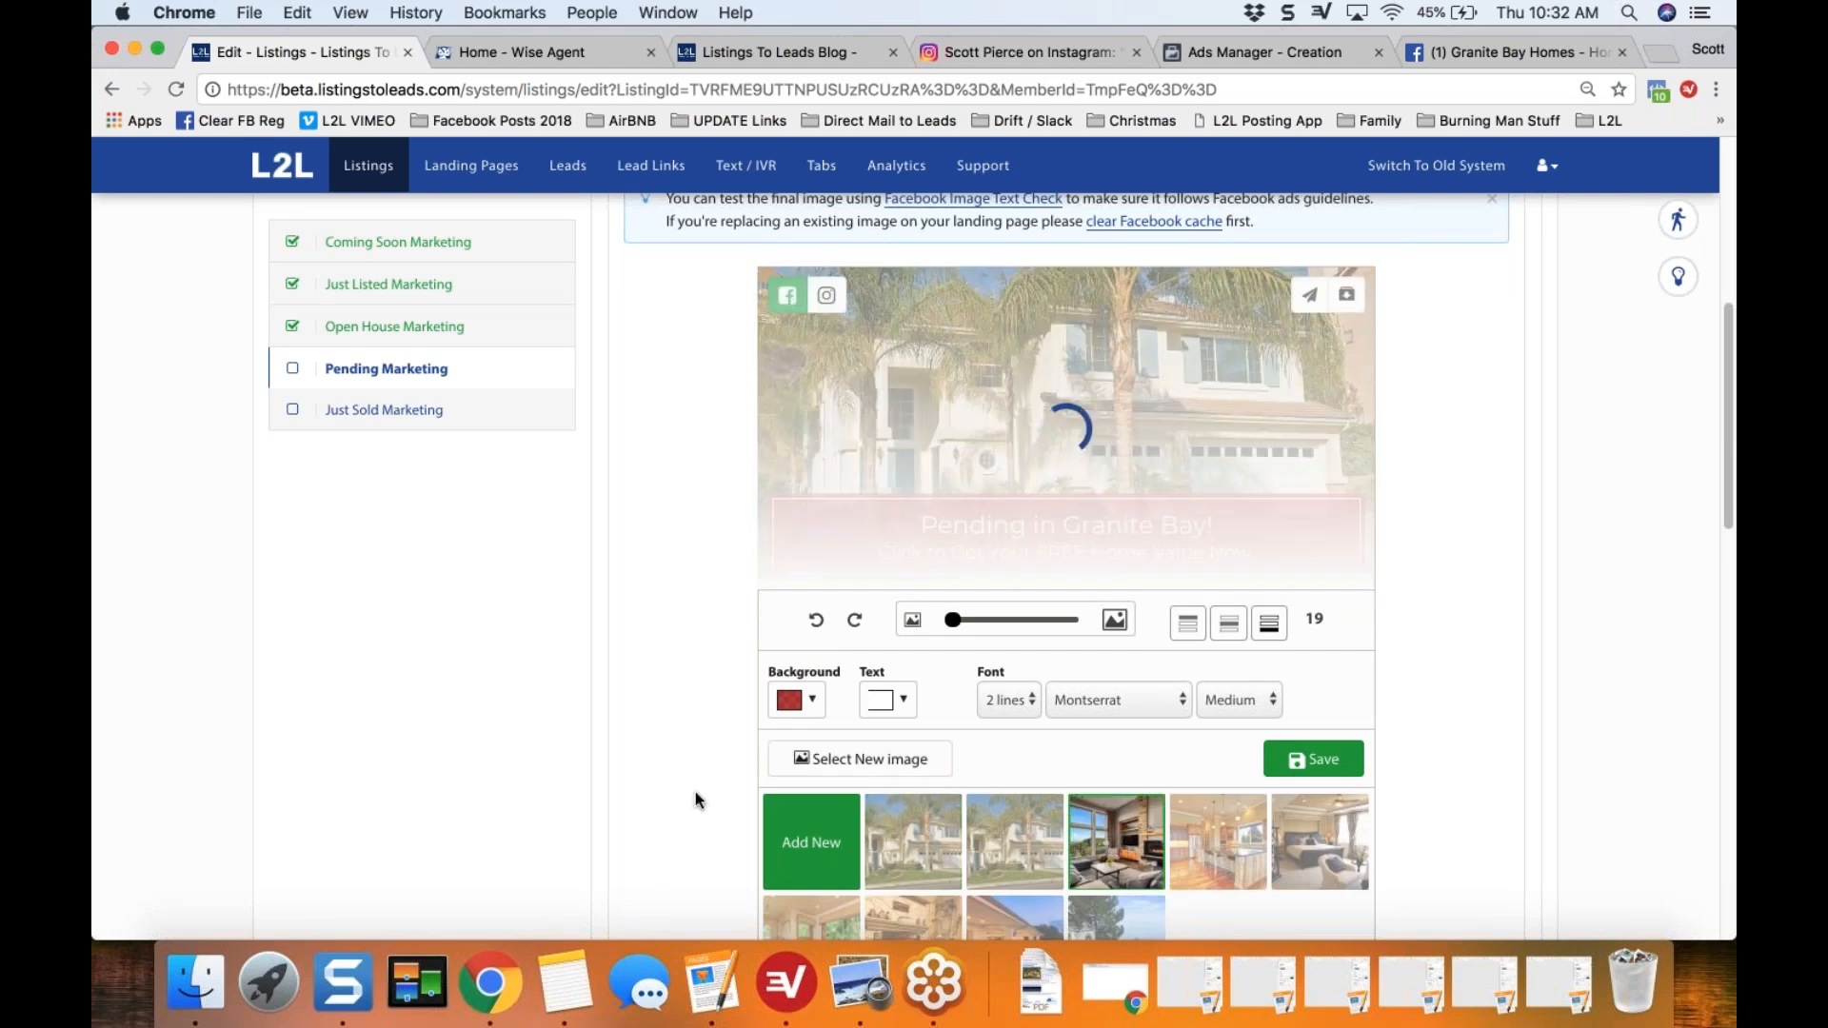
{"action": "left_click", "coordinate": [1214, 846]}
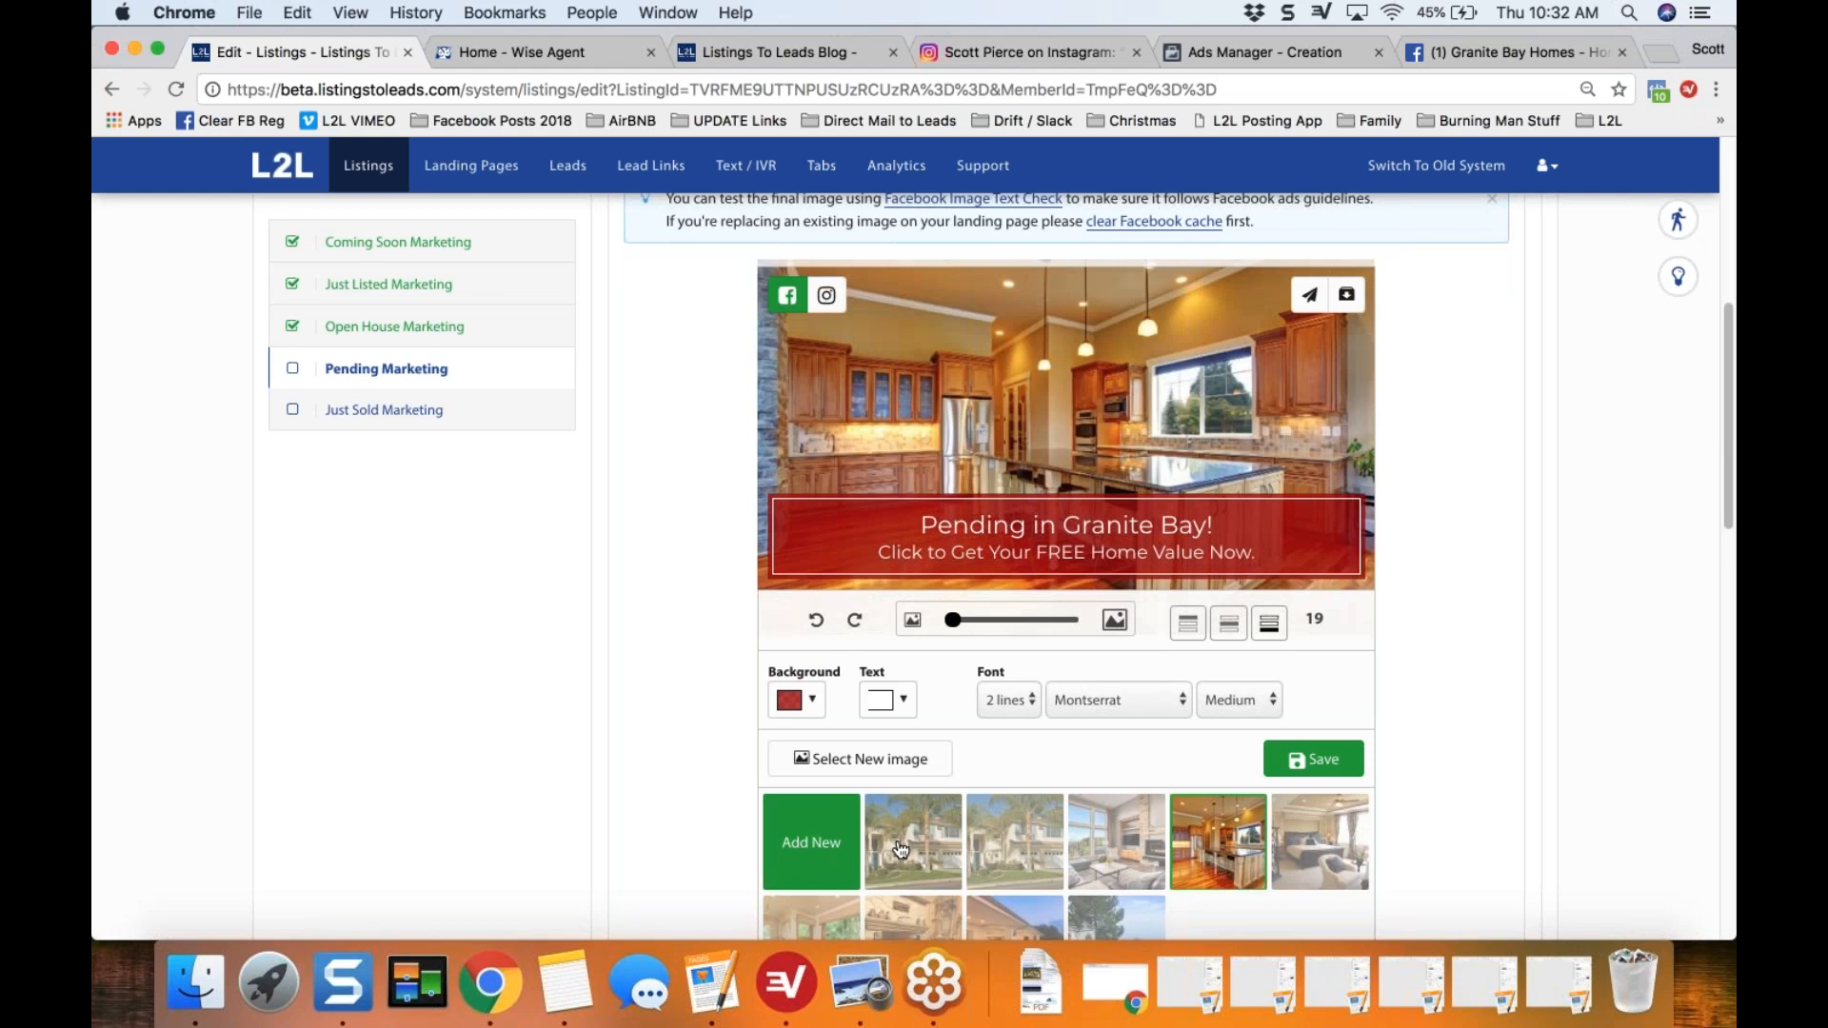
{"action": "left_click", "coordinate": [900, 850]}
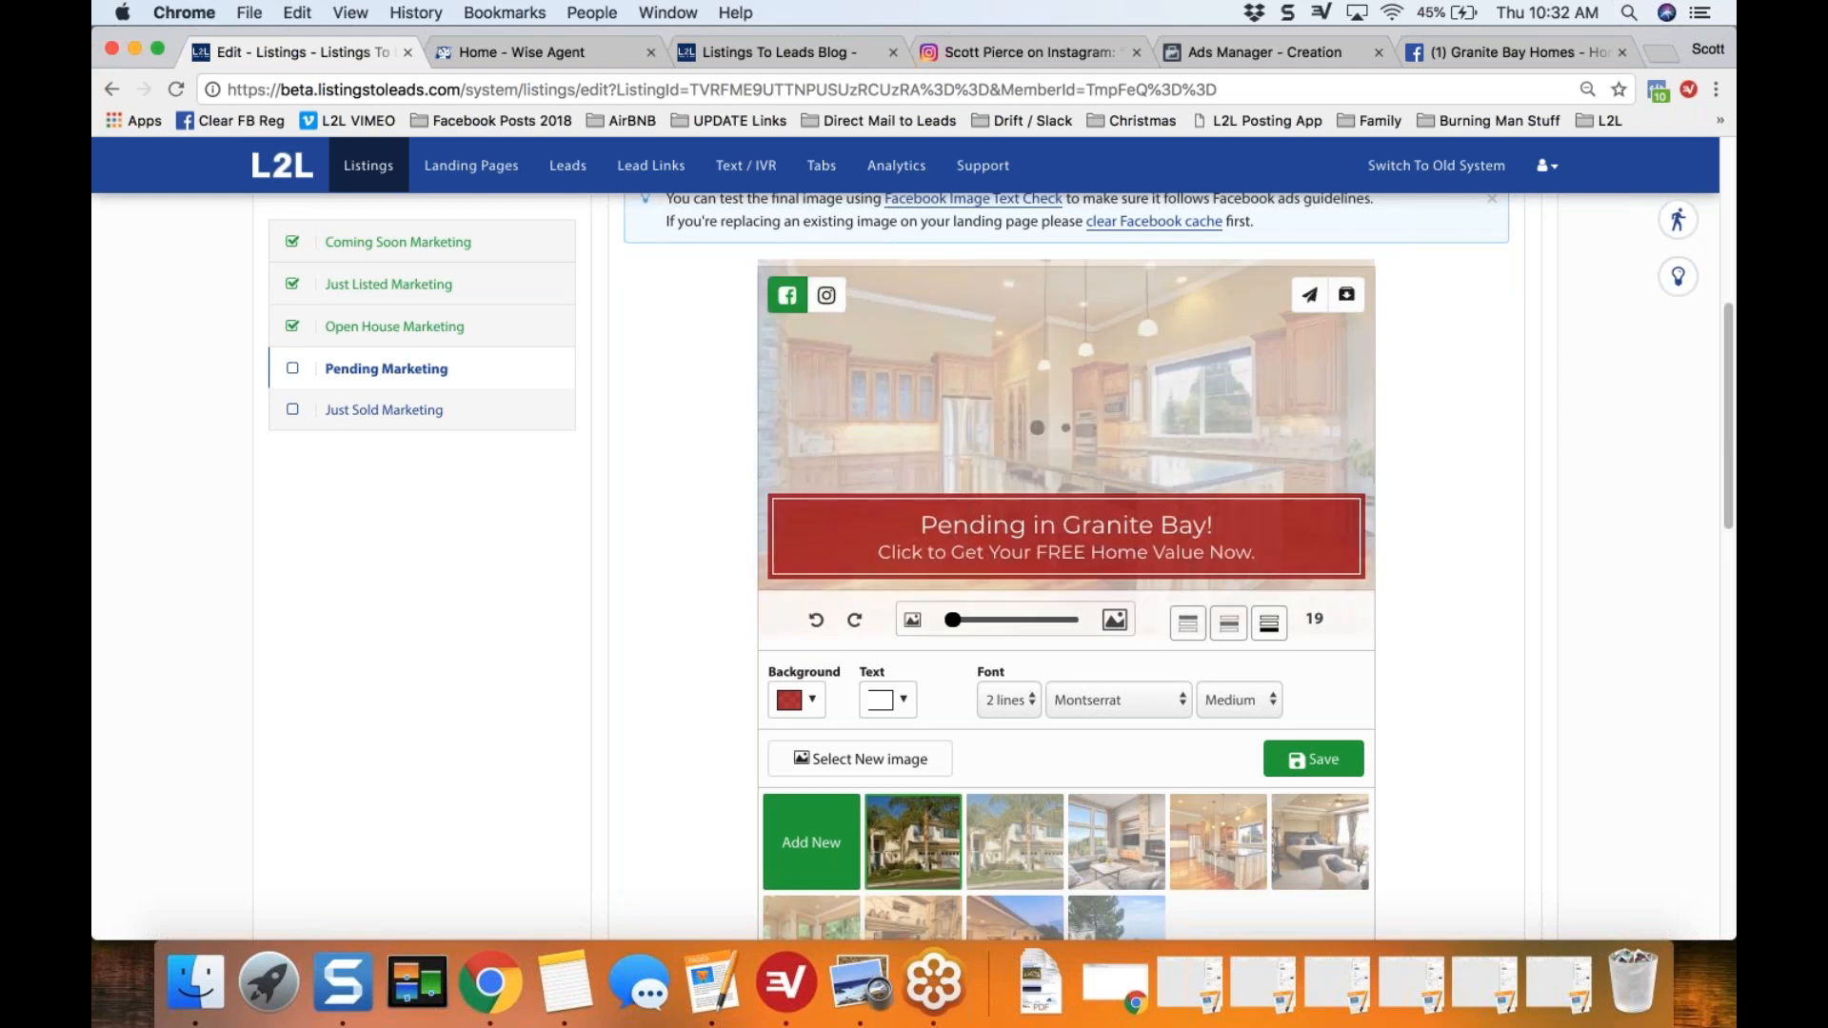
Step: Set the share image banner's background to semi-transparent green, rgba(0, 165, 55, 0.75)
{"action": "left_click", "coordinate": [814, 703]}
{"action": "left_click", "coordinate": [942, 781]}
{"action": "left_click_drag", "start_coordinate": [944, 794], "coordinate": [944, 799]}
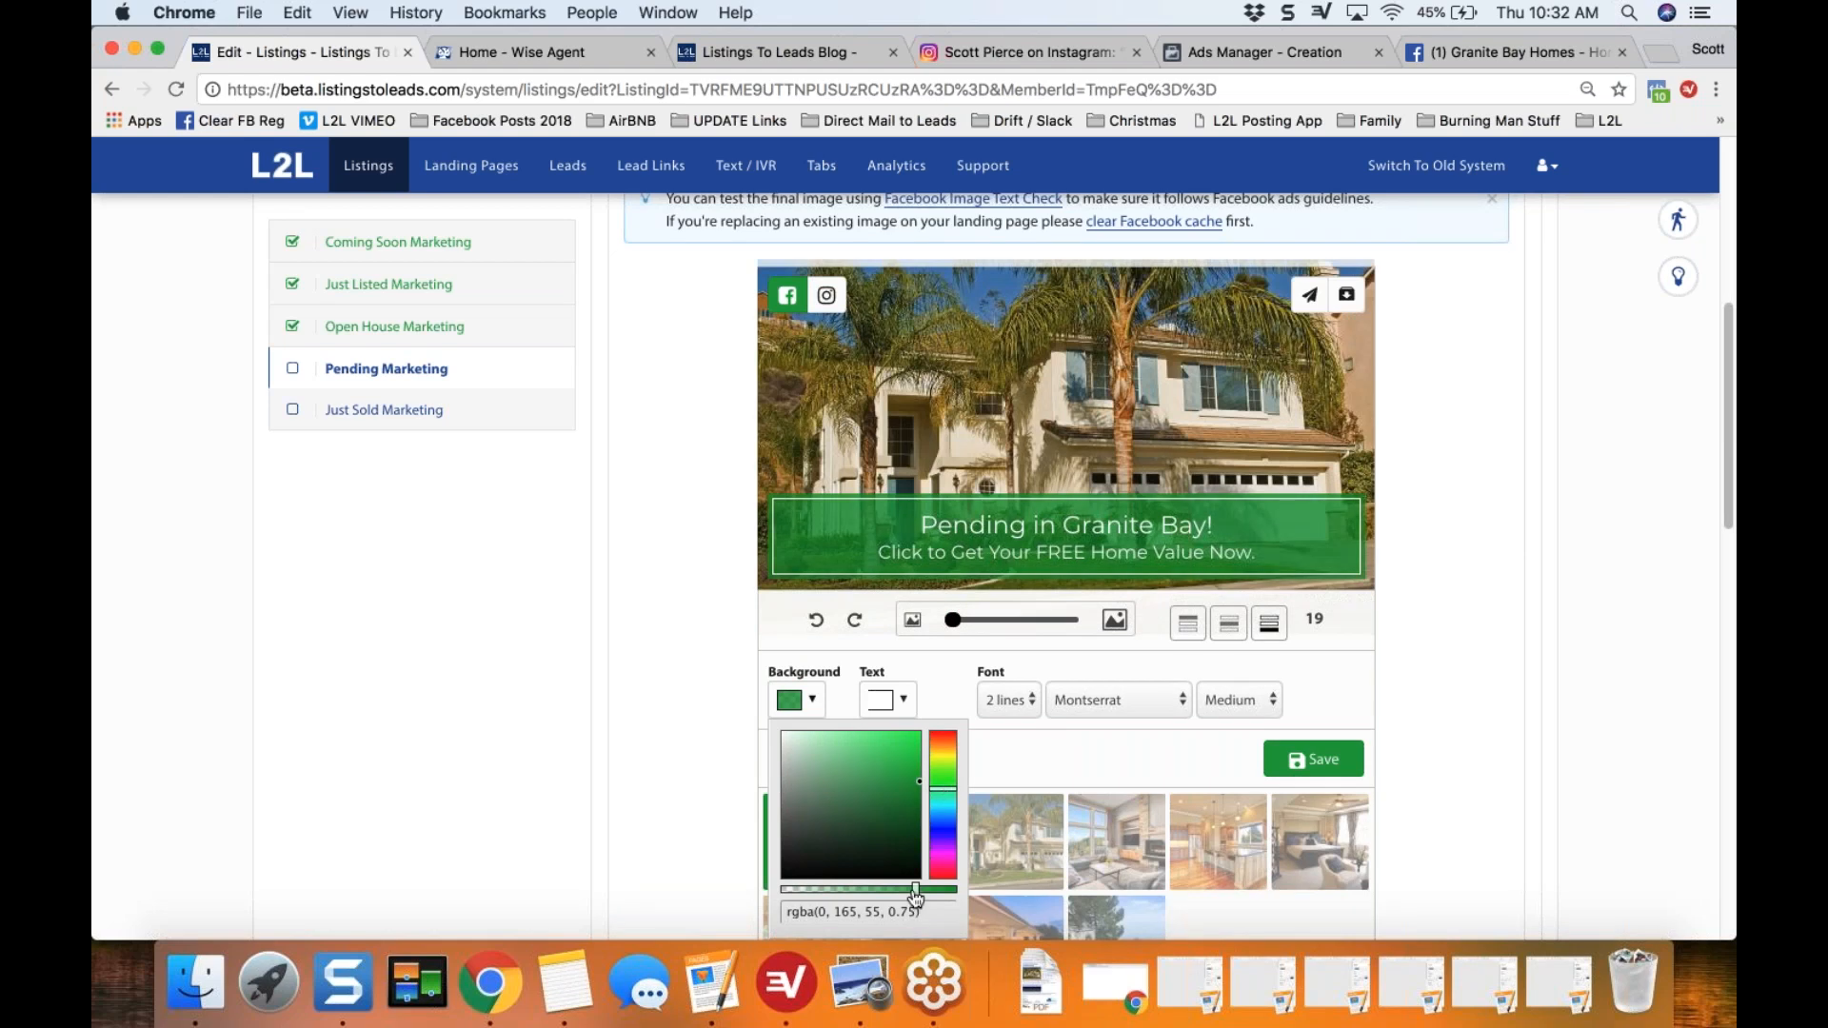
{"action": "left_click", "coordinate": [662, 668]}
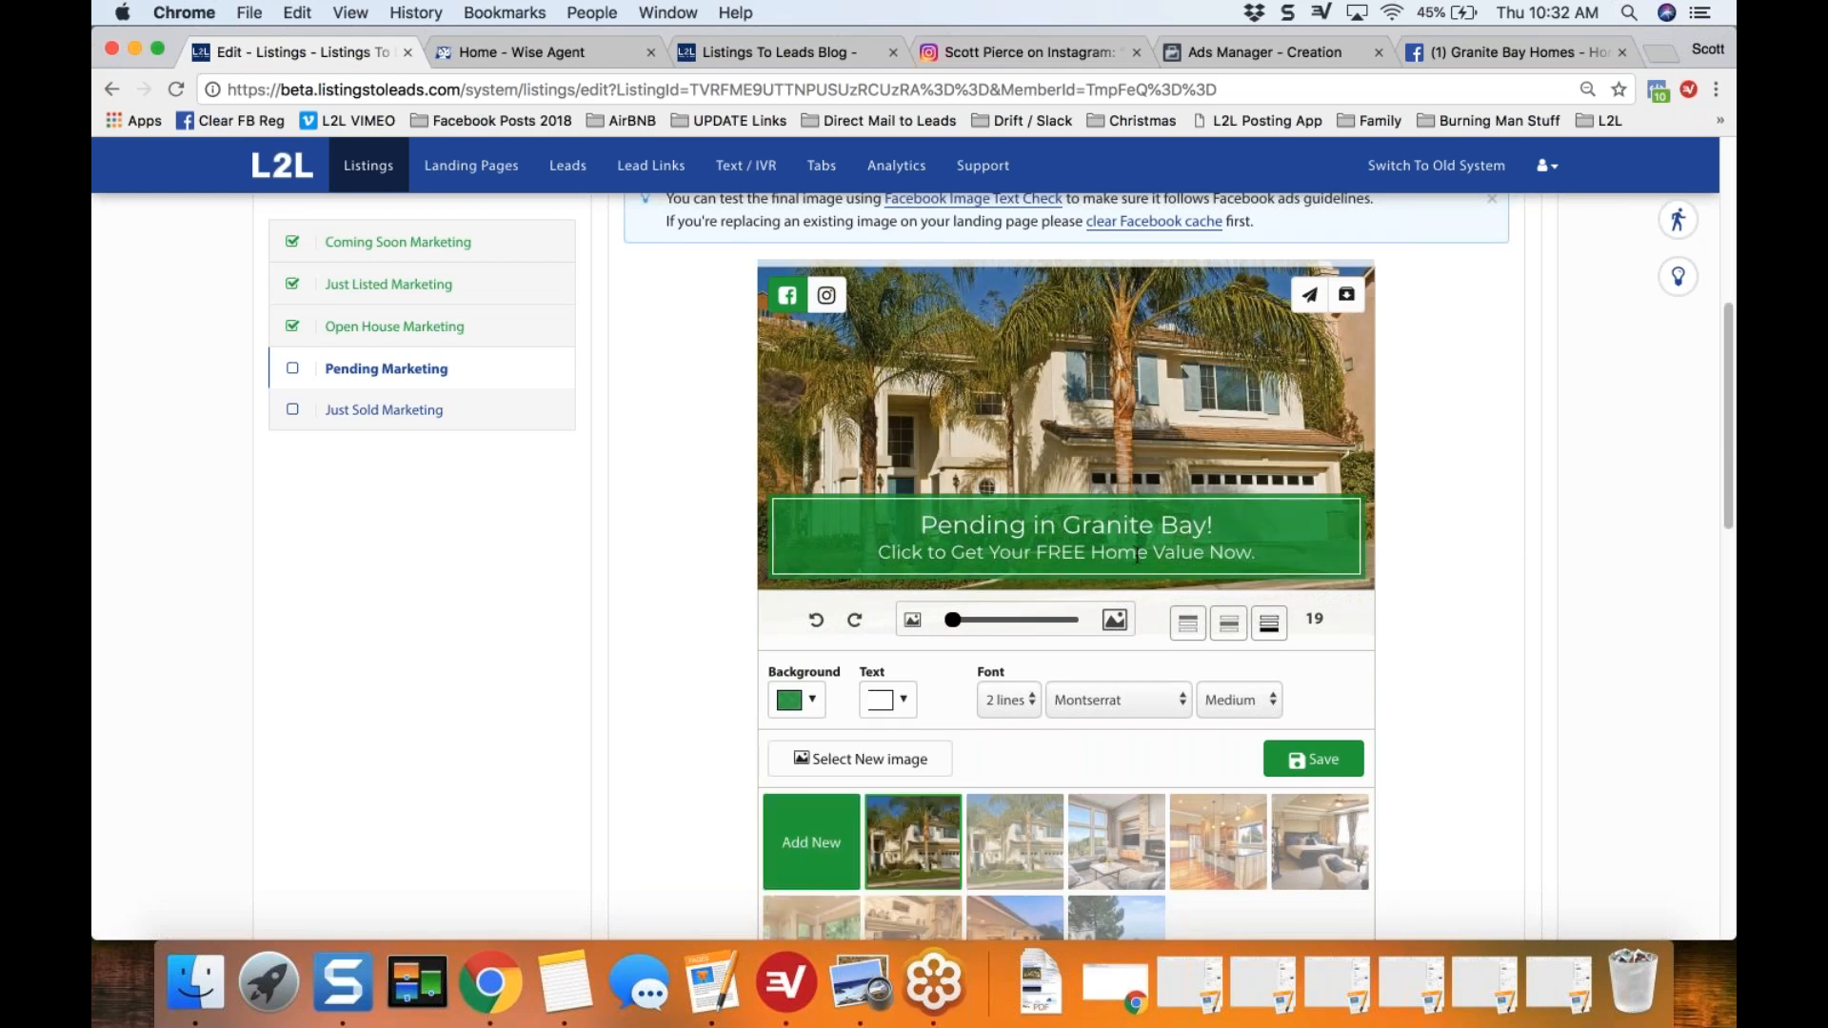
Step: Try editing the banner's second line by deleting part of "Get" and restoring it before "Your FREE Home Value Now."
{"action": "left_click_drag", "start_coordinate": [1138, 555], "coordinate": [985, 559]}
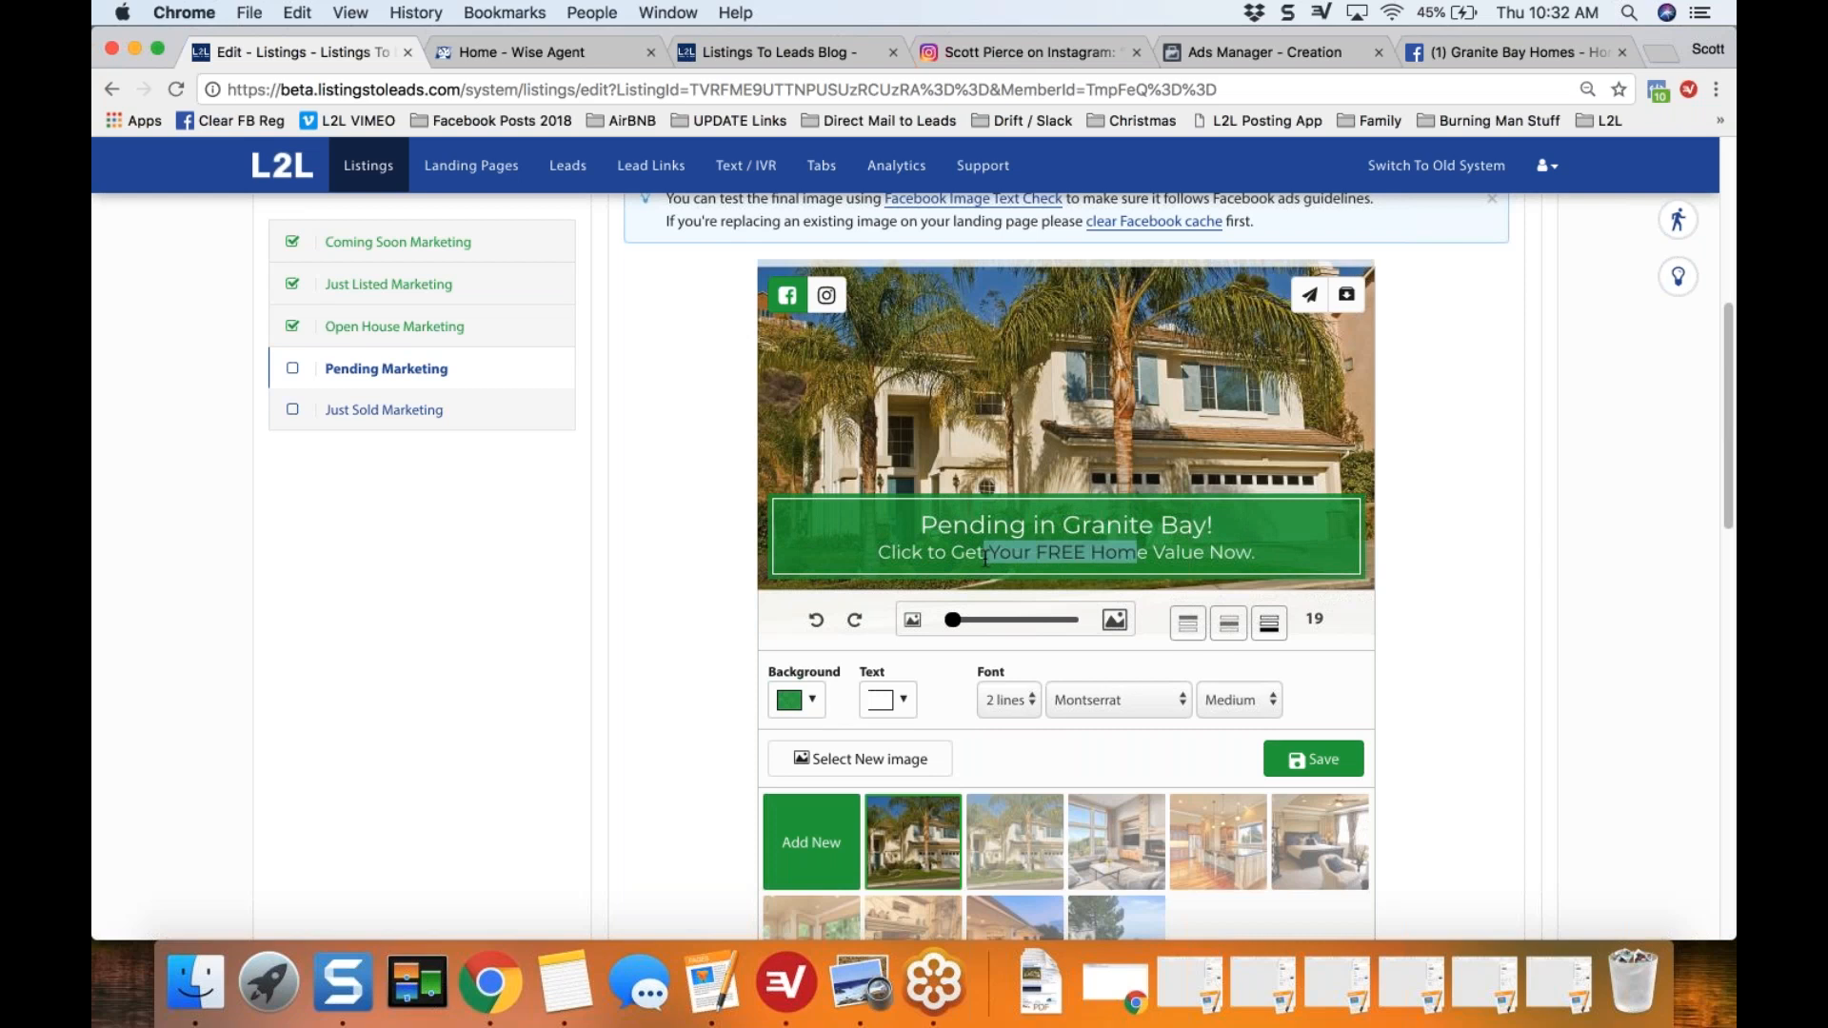
{"action": "left_click", "coordinate": [986, 559]}
{"action": "key", "text": "BackSpace"}
{"action": "key", "text": "BackSpace"}
{"action": "key", "text": "BackSpace"}
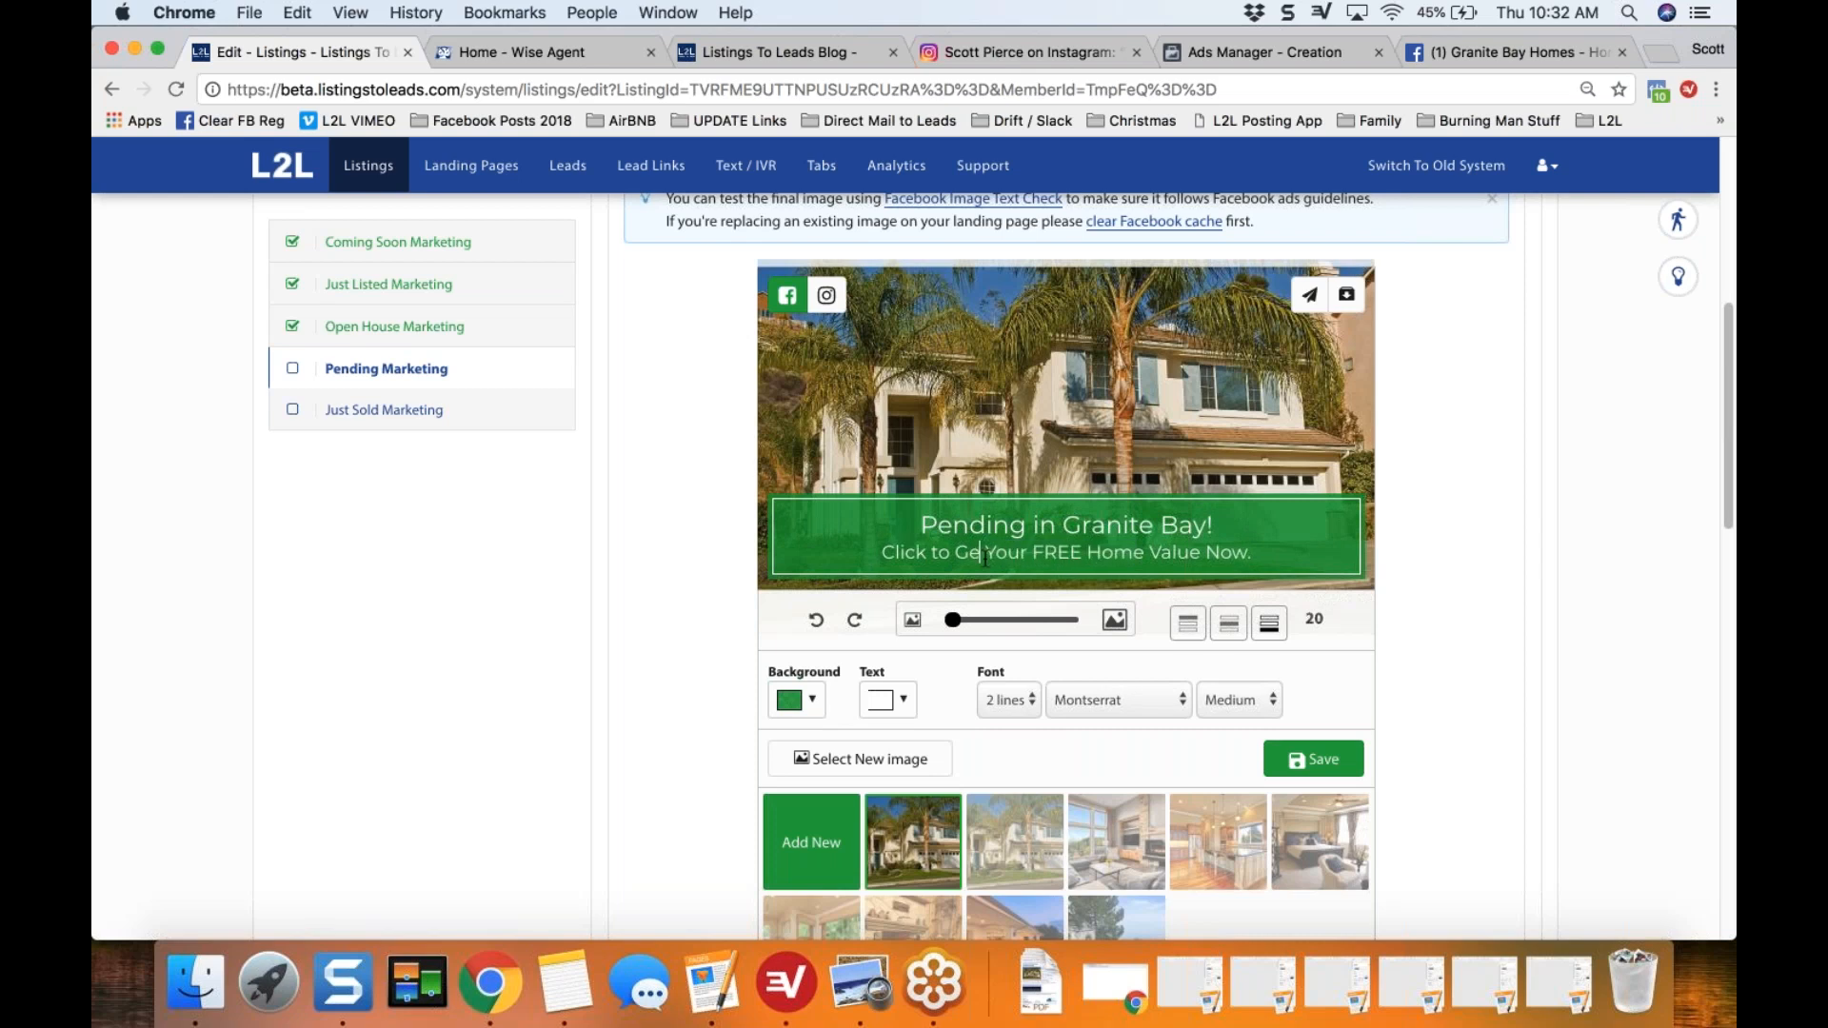
{"action": "type", "text": "Get"}
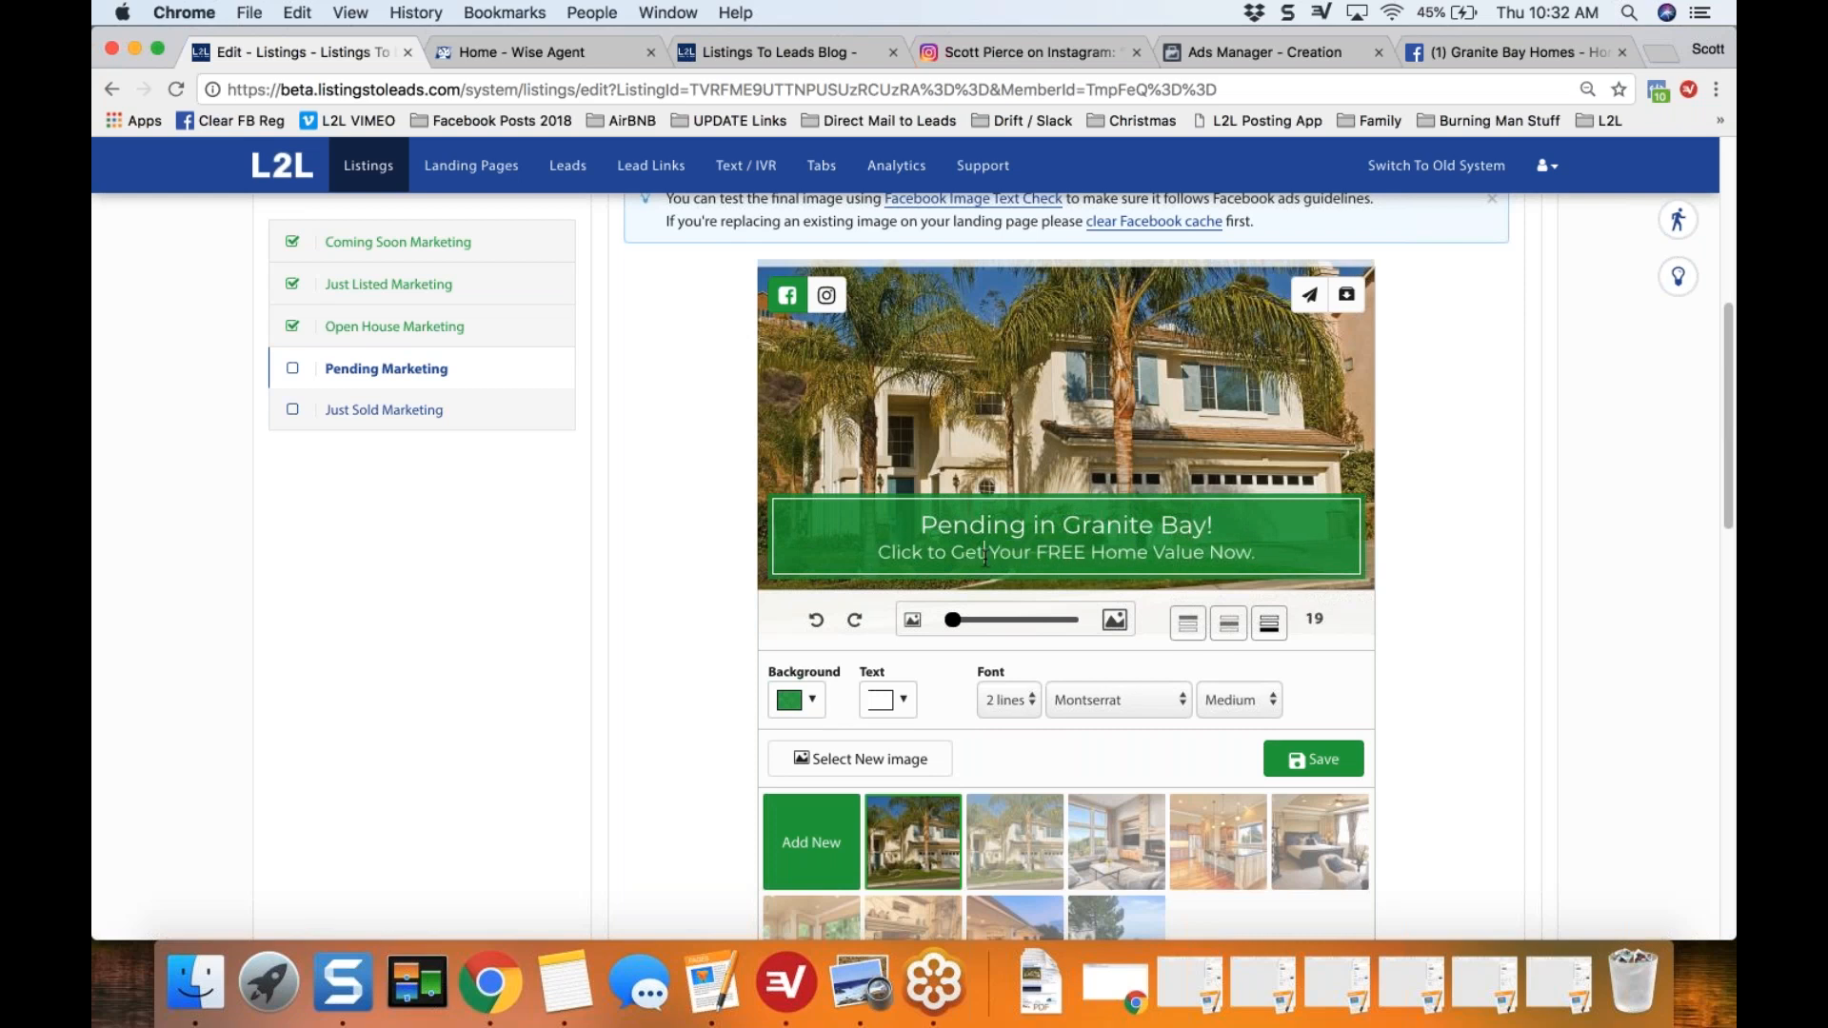
Step: Shift the exterior photo upward, then try the banner along the image's upper edge and return it to the lower edge
{"action": "left_click_drag", "start_coordinate": [1069, 407], "coordinate": [1075, 354]}
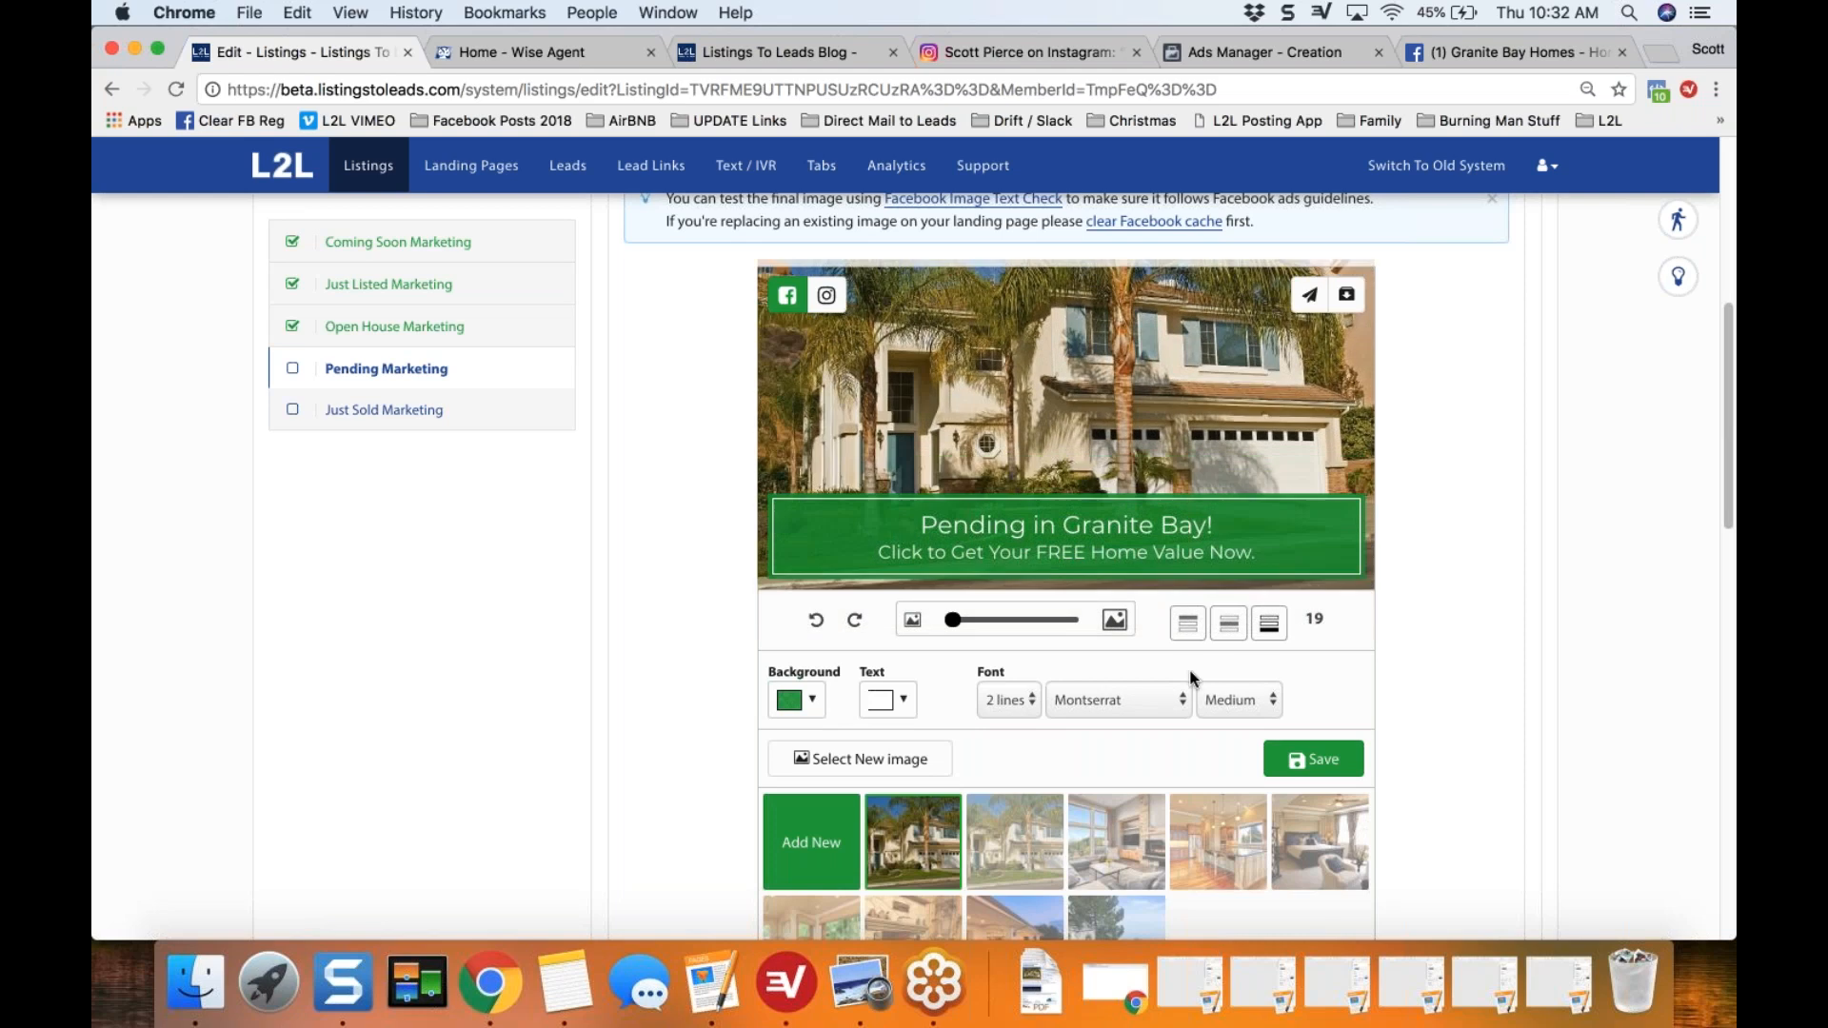
{"action": "left_click", "coordinate": [1188, 624]}
{"action": "left_click", "coordinate": [1267, 625]}
{"action": "scroll", "coordinate": [679, 554], "scroll_direction": "up", "scroll_amount": 1}
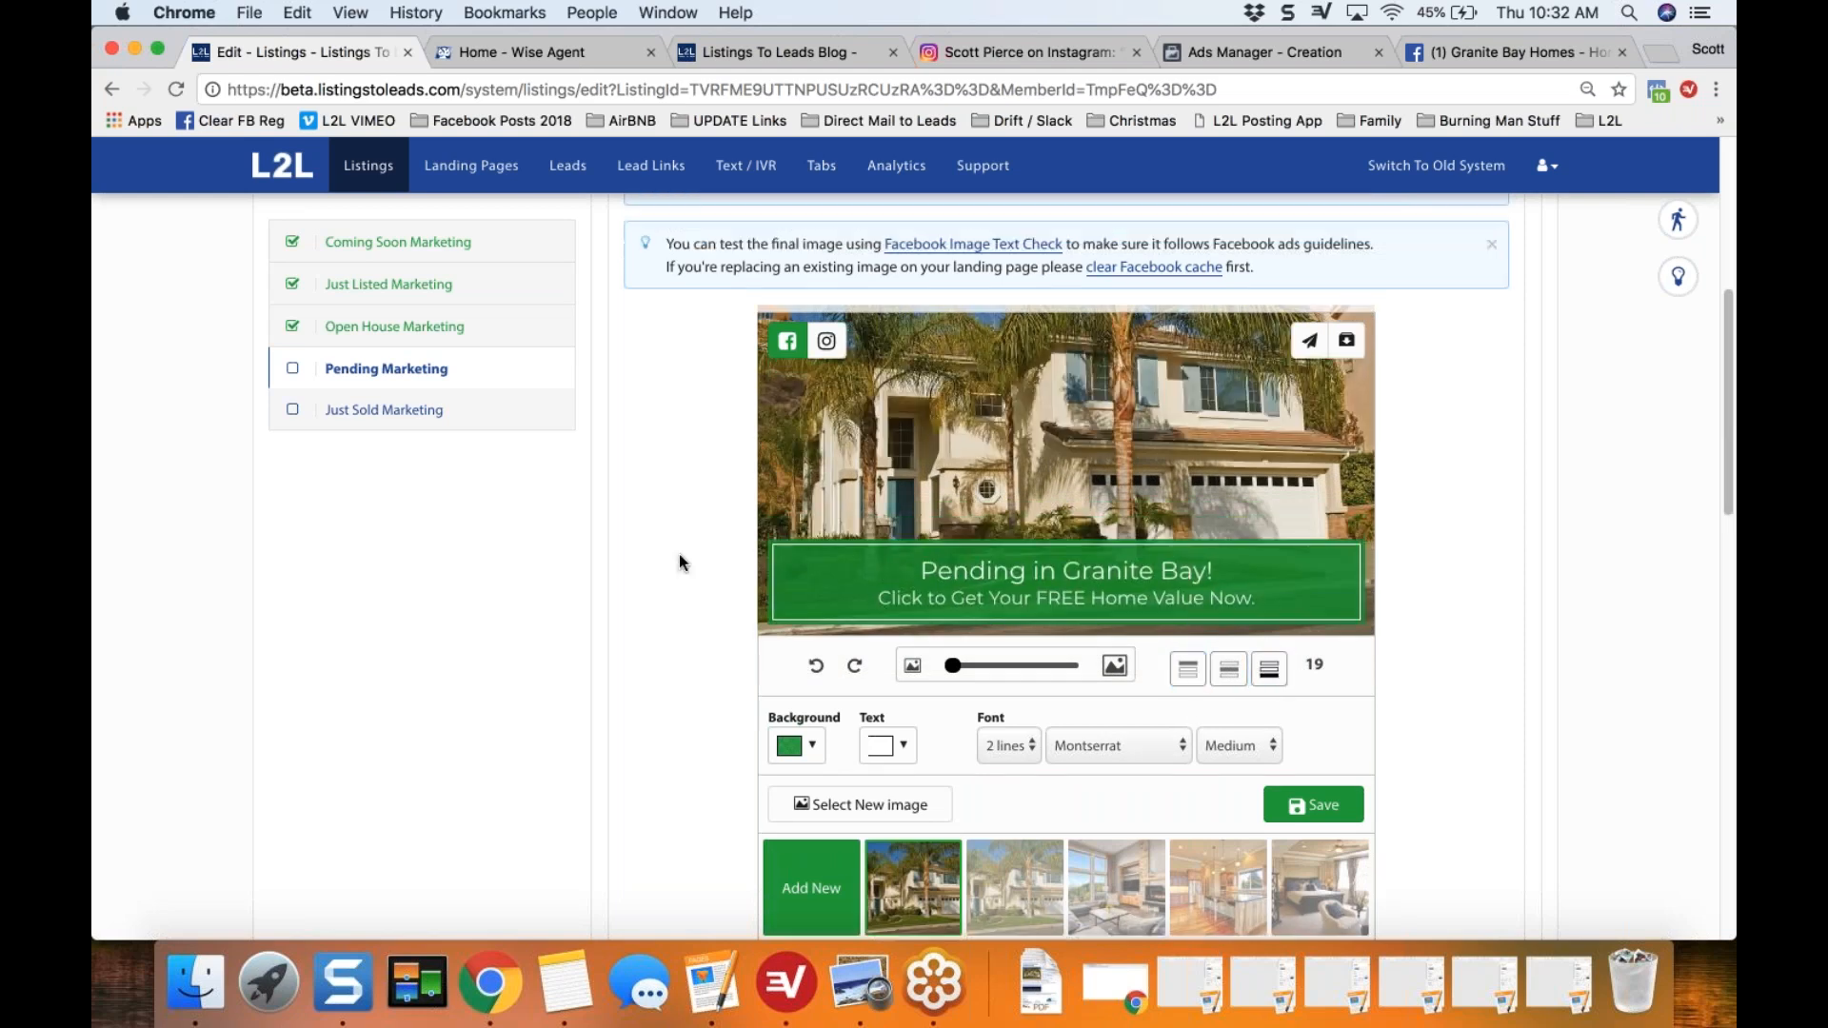
{"action": "left_click", "coordinate": [954, 595]}
Step: Preview the Instagram version of the share image, return to the Facebook version, and view its email sending form without sending
{"action": "left_click", "coordinate": [827, 341]}
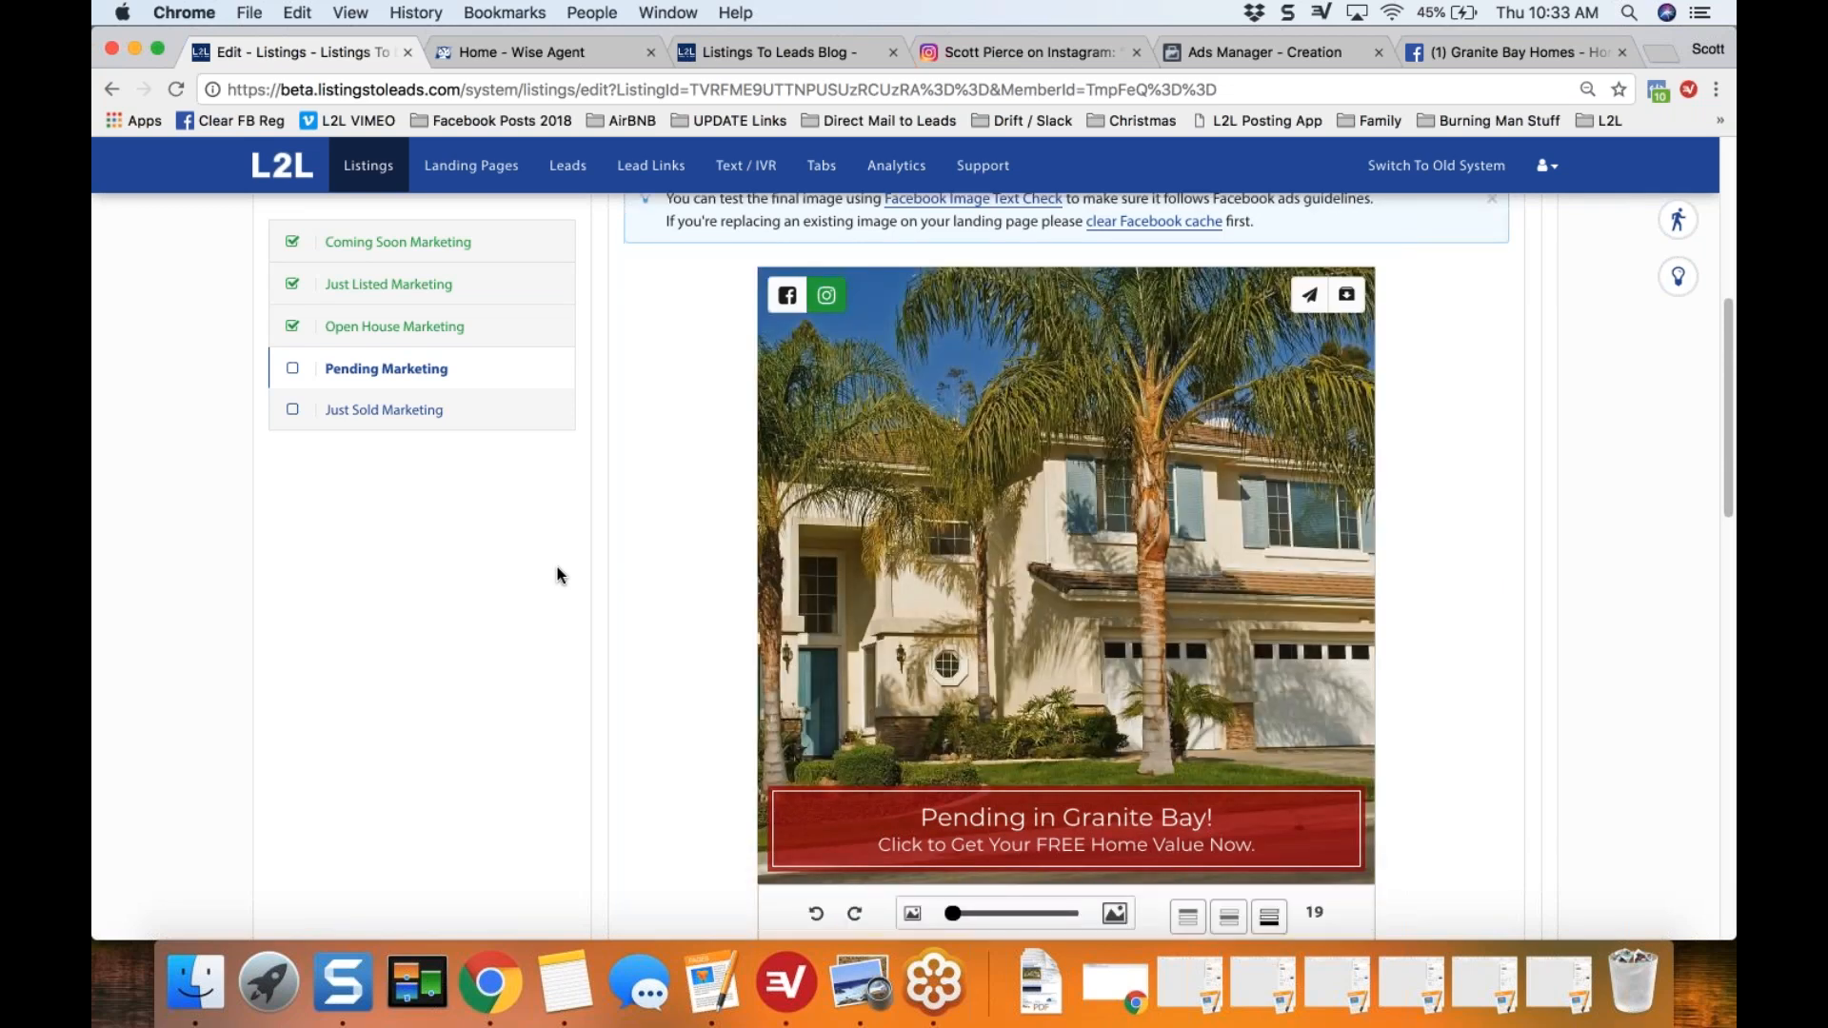
{"action": "left_click", "coordinate": [786, 295]}
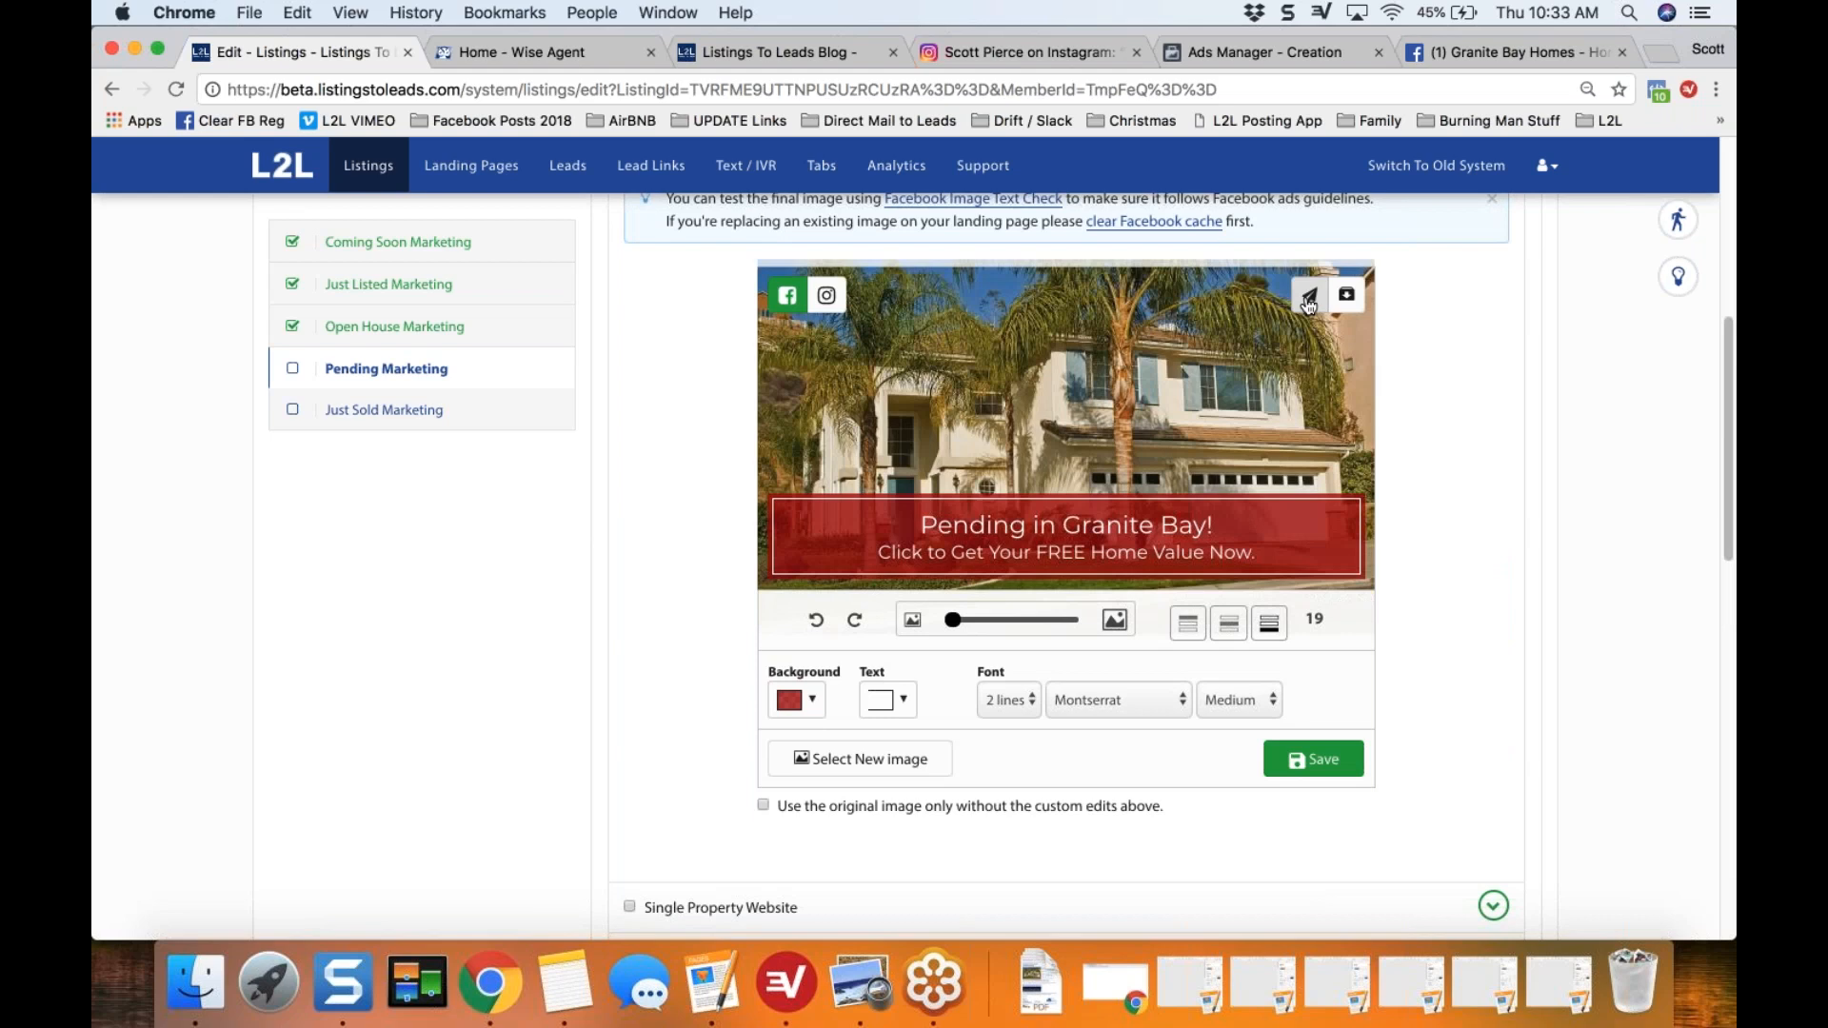
{"action": "left_click", "coordinate": [1310, 303]}
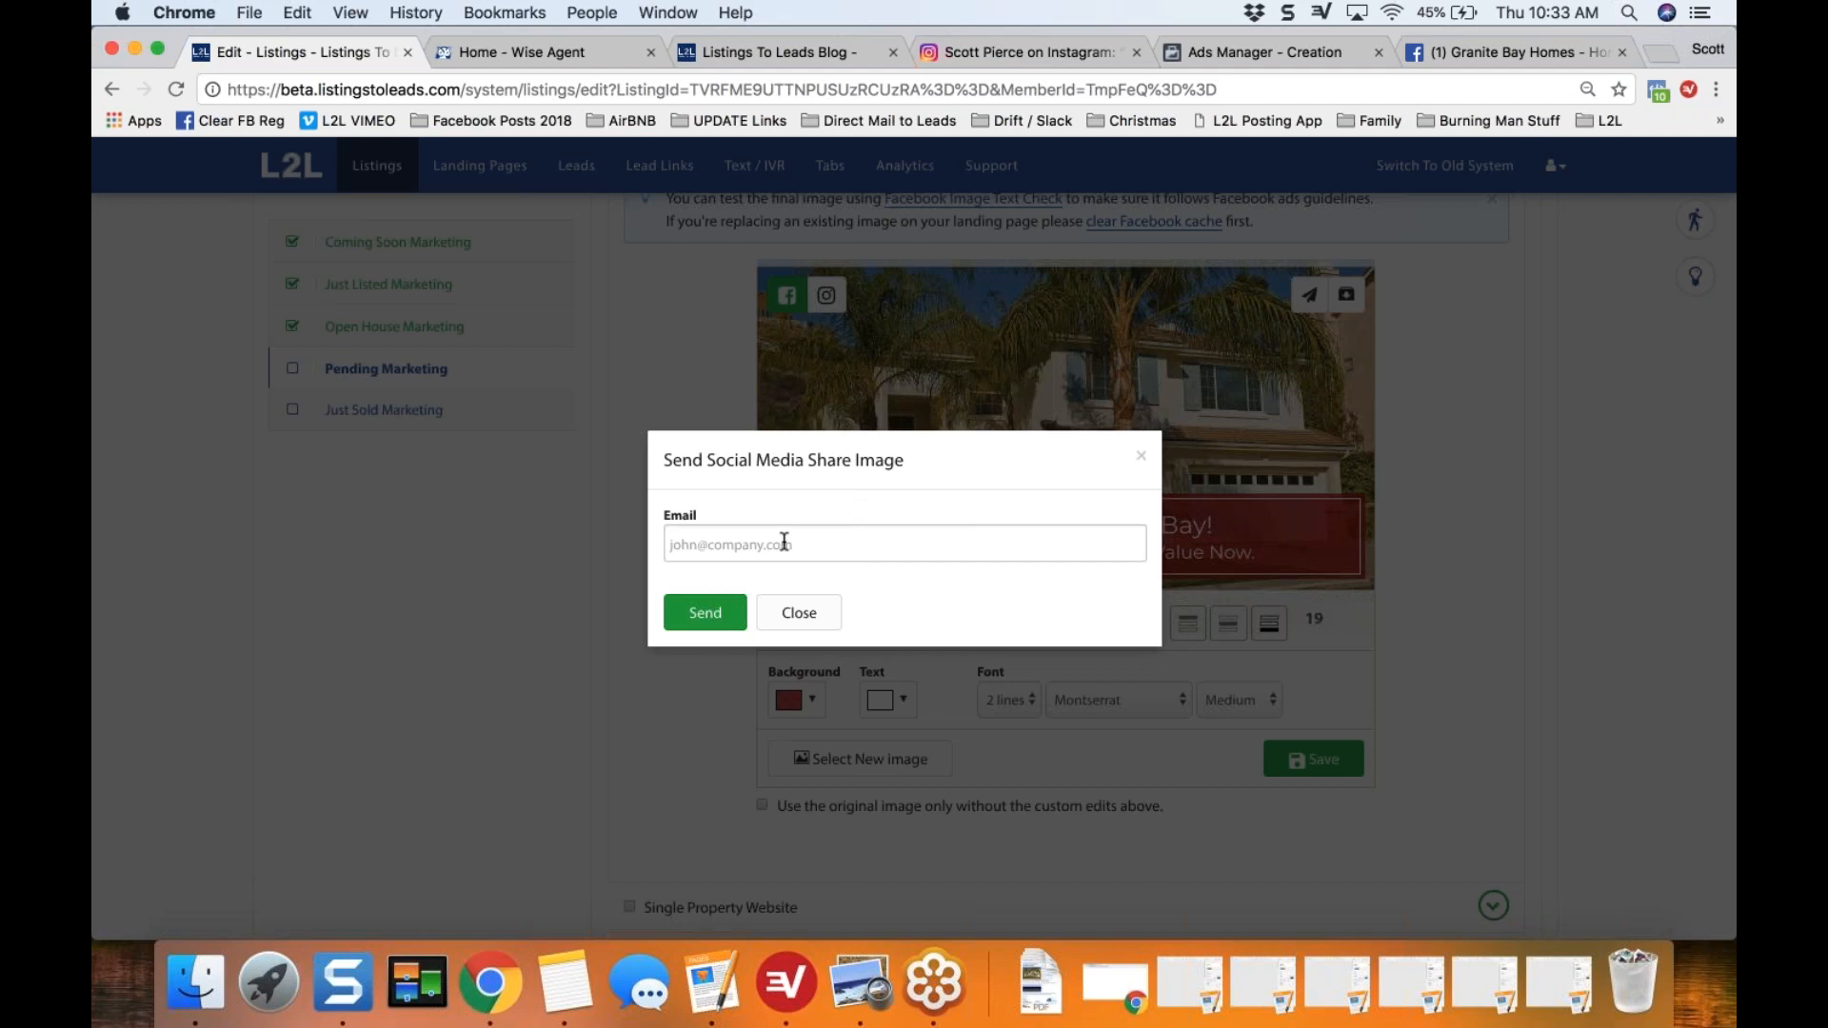
{"action": "left_click", "coordinate": [801, 614]}
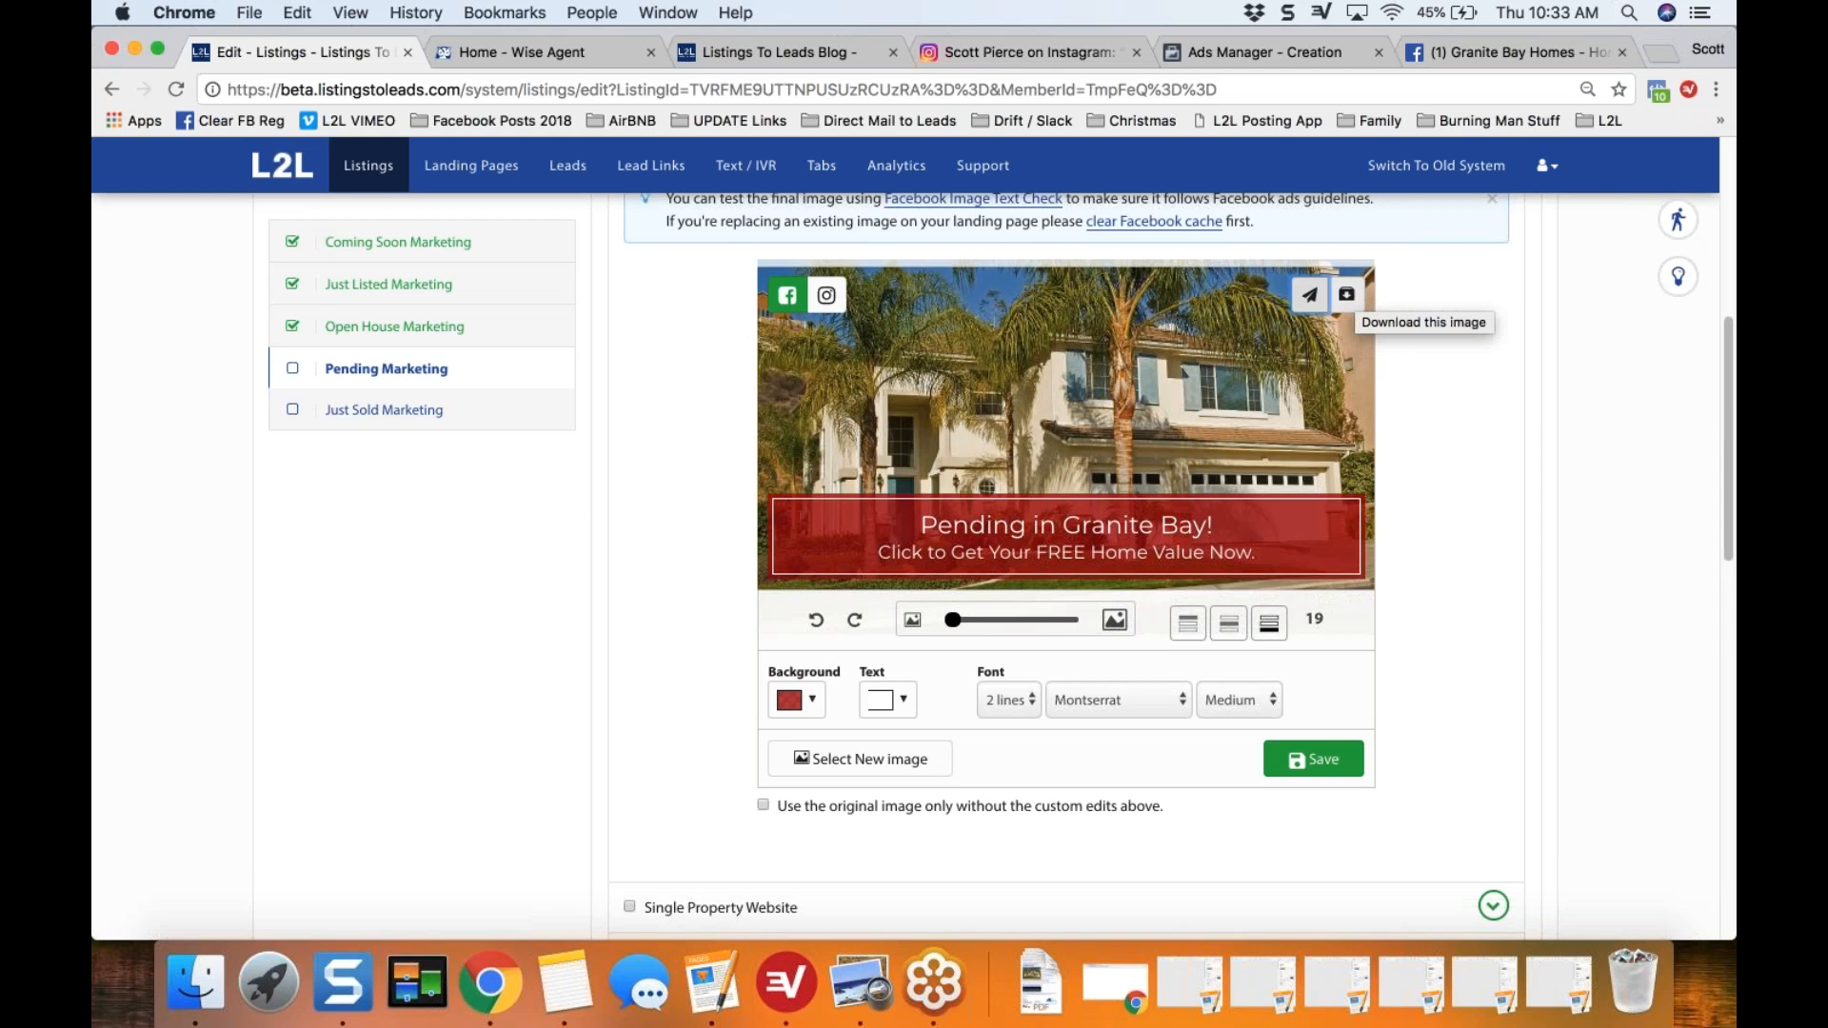
Step: Collapse the Social Media Share Image section and mark that checklist item as completed
{"action": "scroll", "coordinate": [1347, 294], "scroll_direction": "up", "scroll_amount": 1}
{"action": "scroll", "coordinate": [1485, 324], "scroll_direction": "up", "scroll_amount": 6}
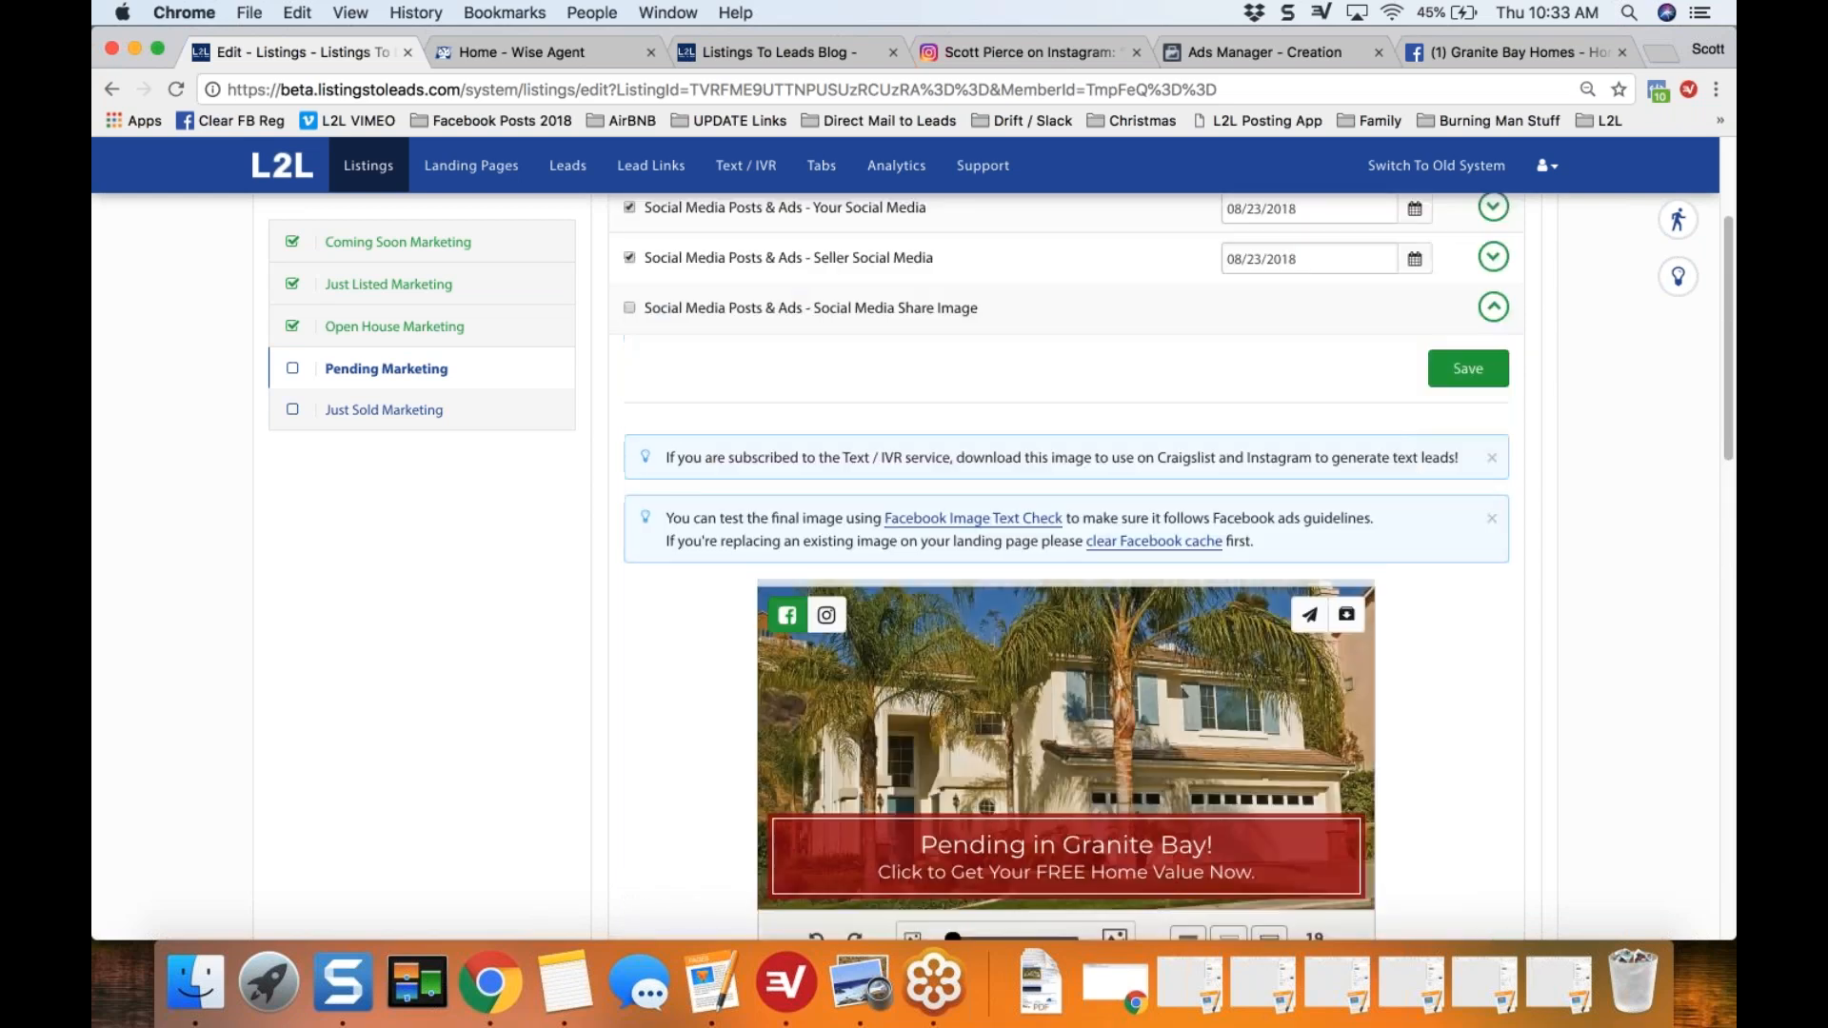
{"action": "left_click", "coordinate": [1493, 307]}
{"action": "left_click", "coordinate": [629, 308]}
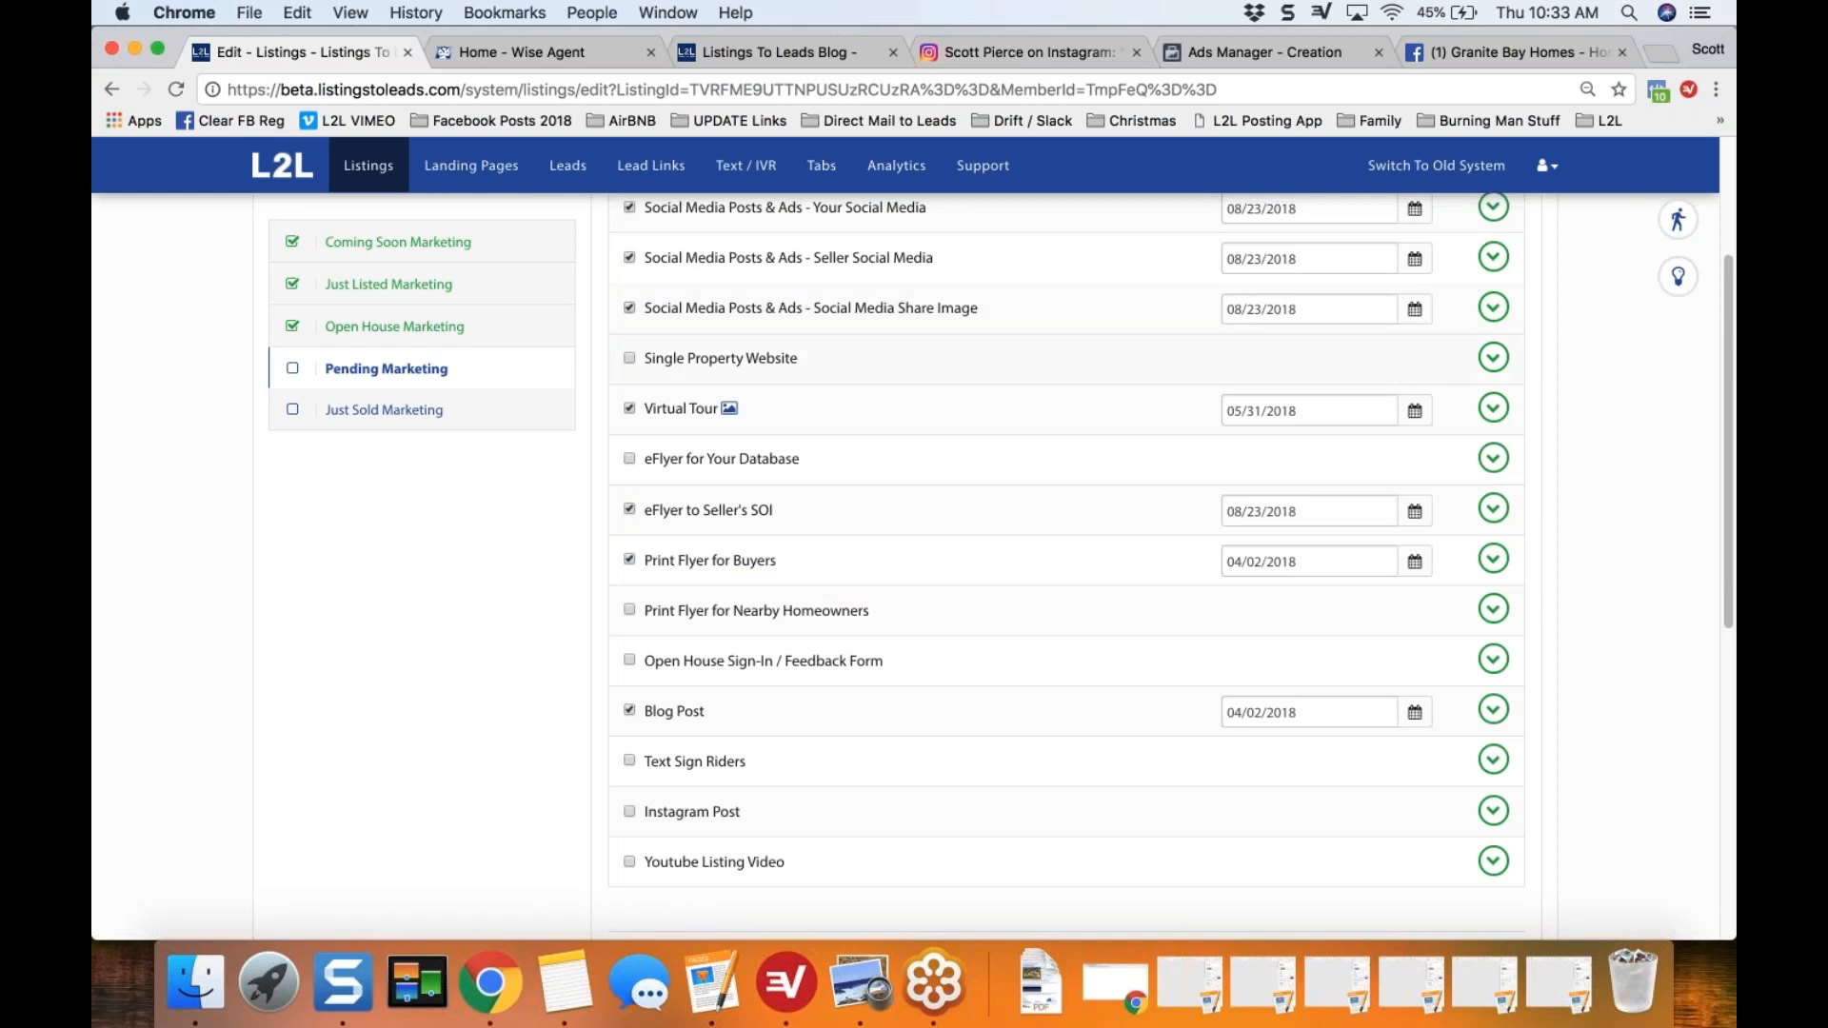
Step: View the Default single property website with its Pending Sale pop-up, close it, and check off the Single Property Website item
{"action": "scroll", "coordinate": [1066, 561], "scroll_direction": "up", "scroll_amount": 1}
{"action": "scroll", "coordinate": [1067, 562], "scroll_direction": "up", "scroll_amount": 1}
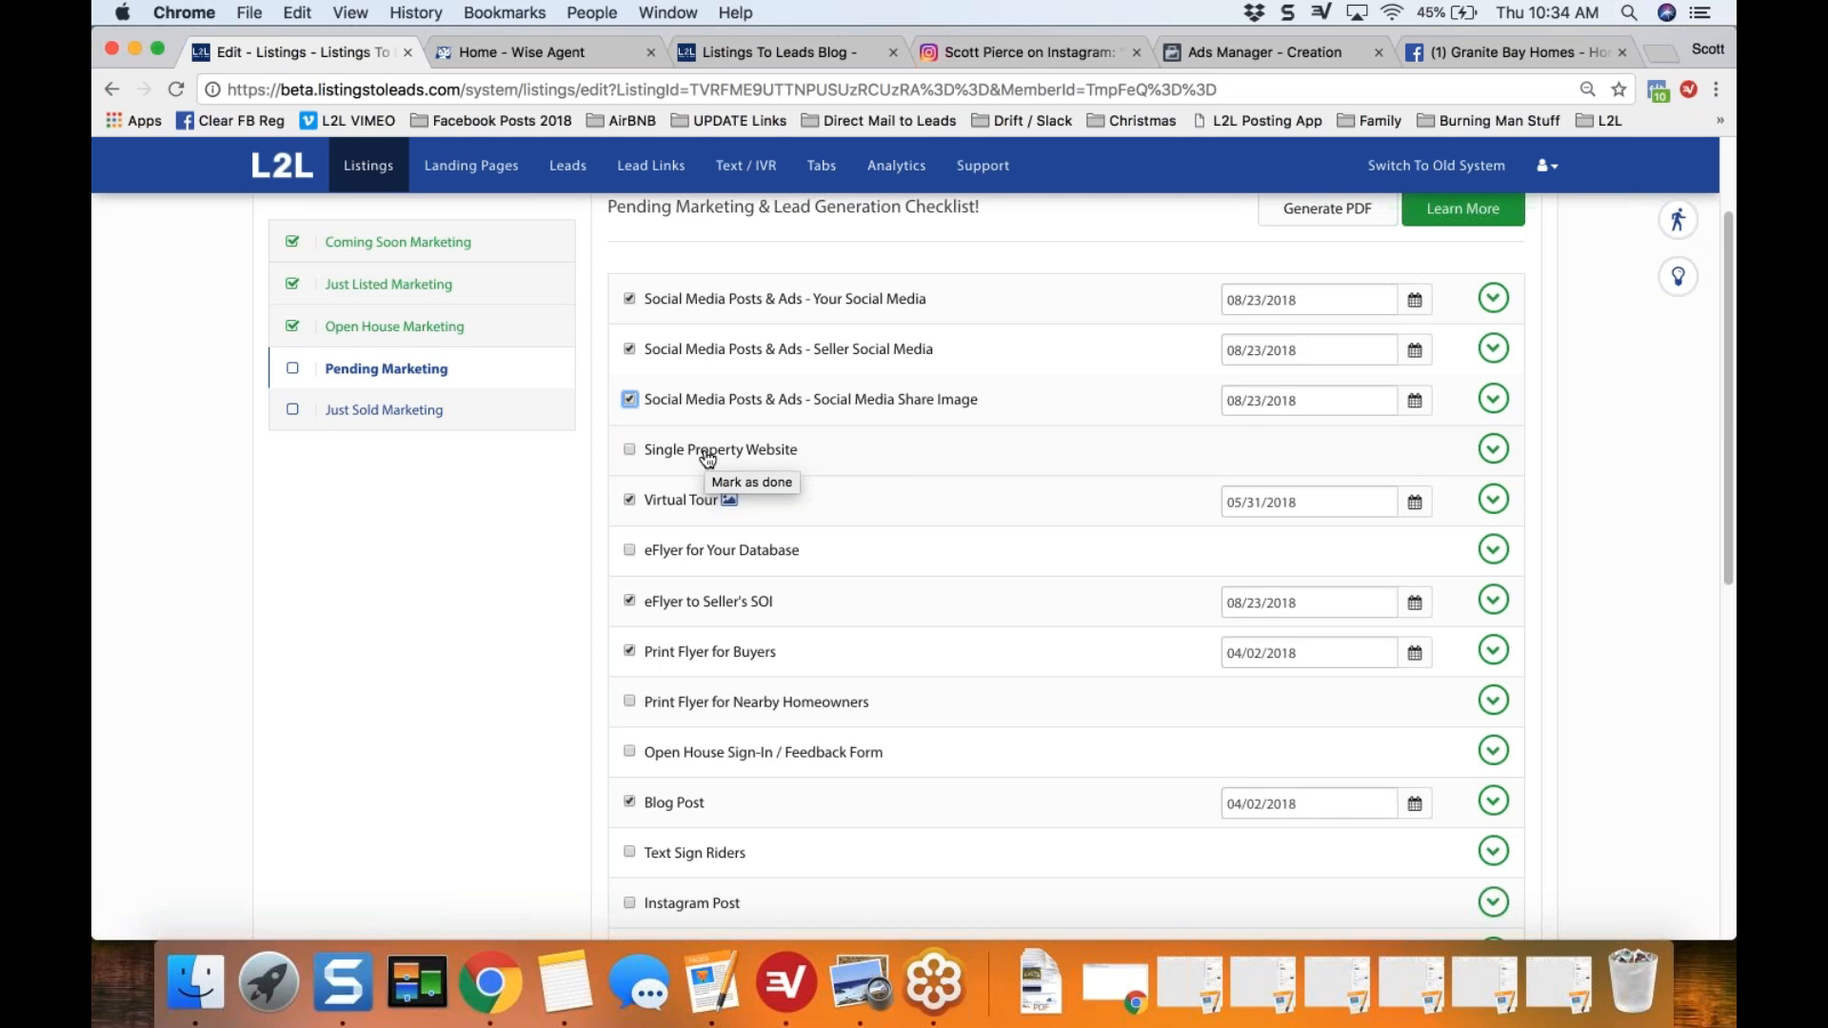
{"action": "left_click", "coordinate": [1491, 452]}
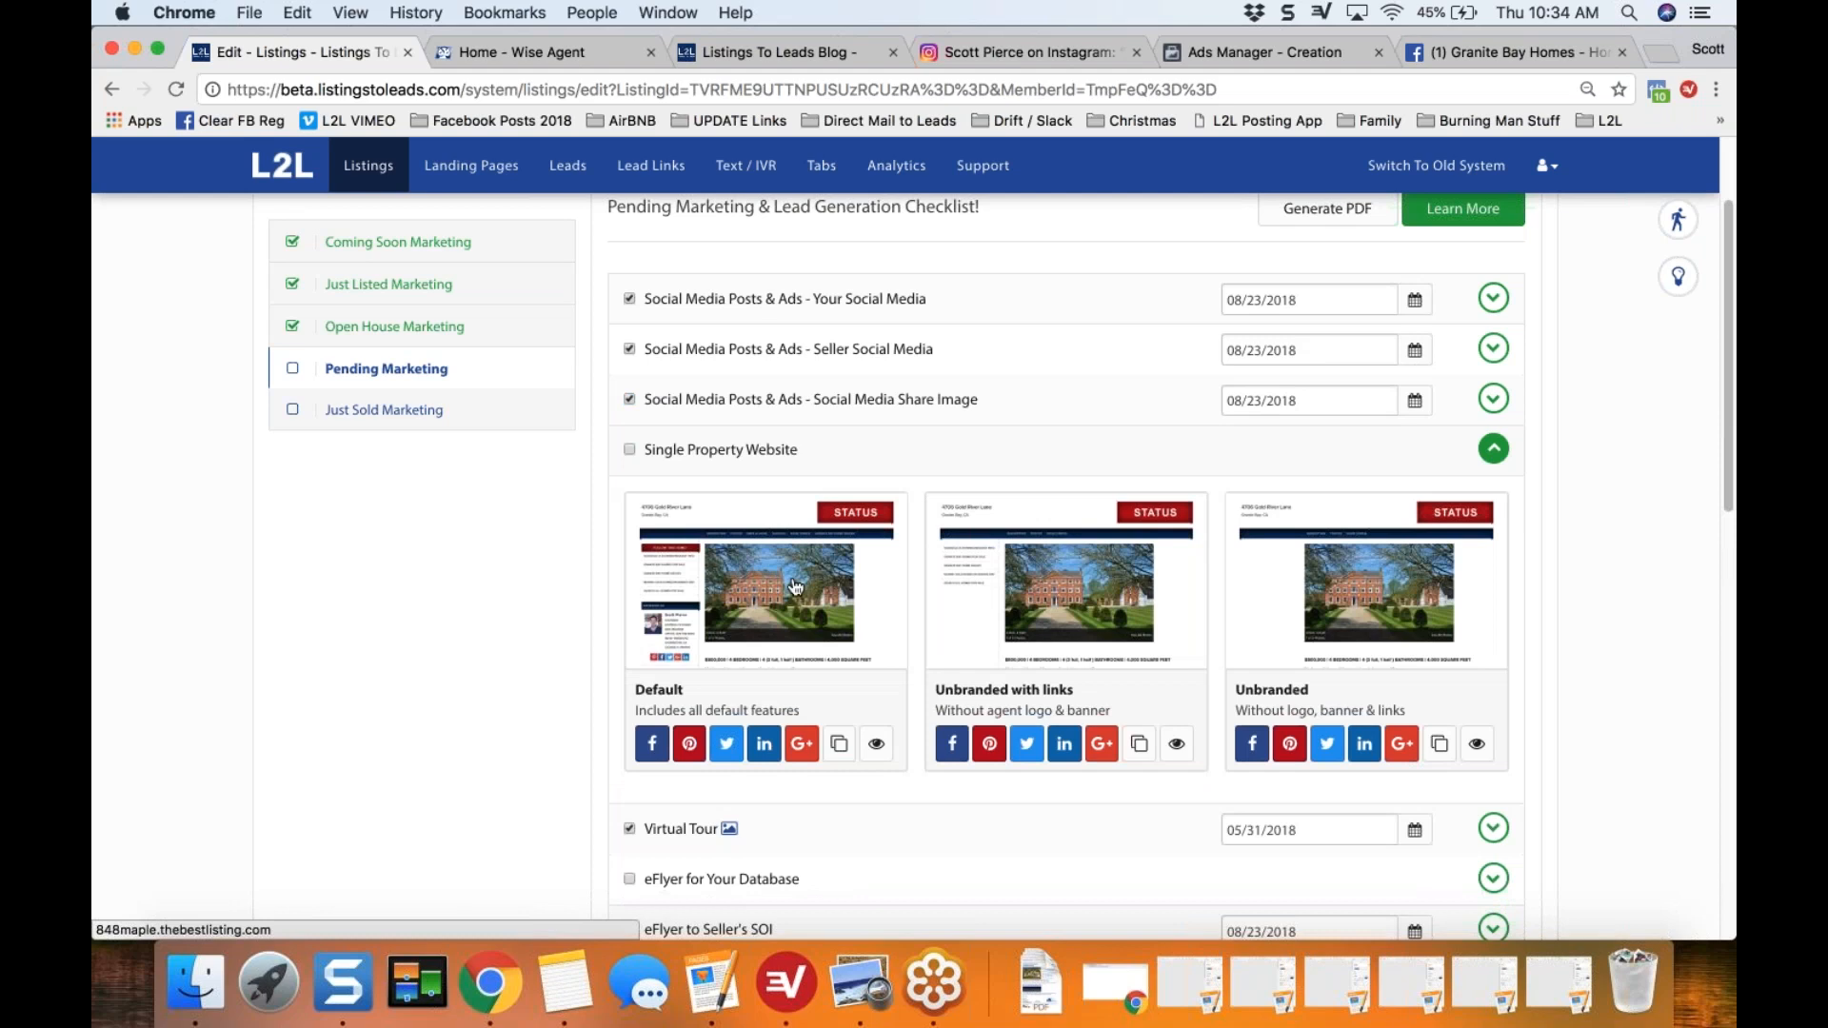
{"action": "left_click", "coordinate": [796, 585]}
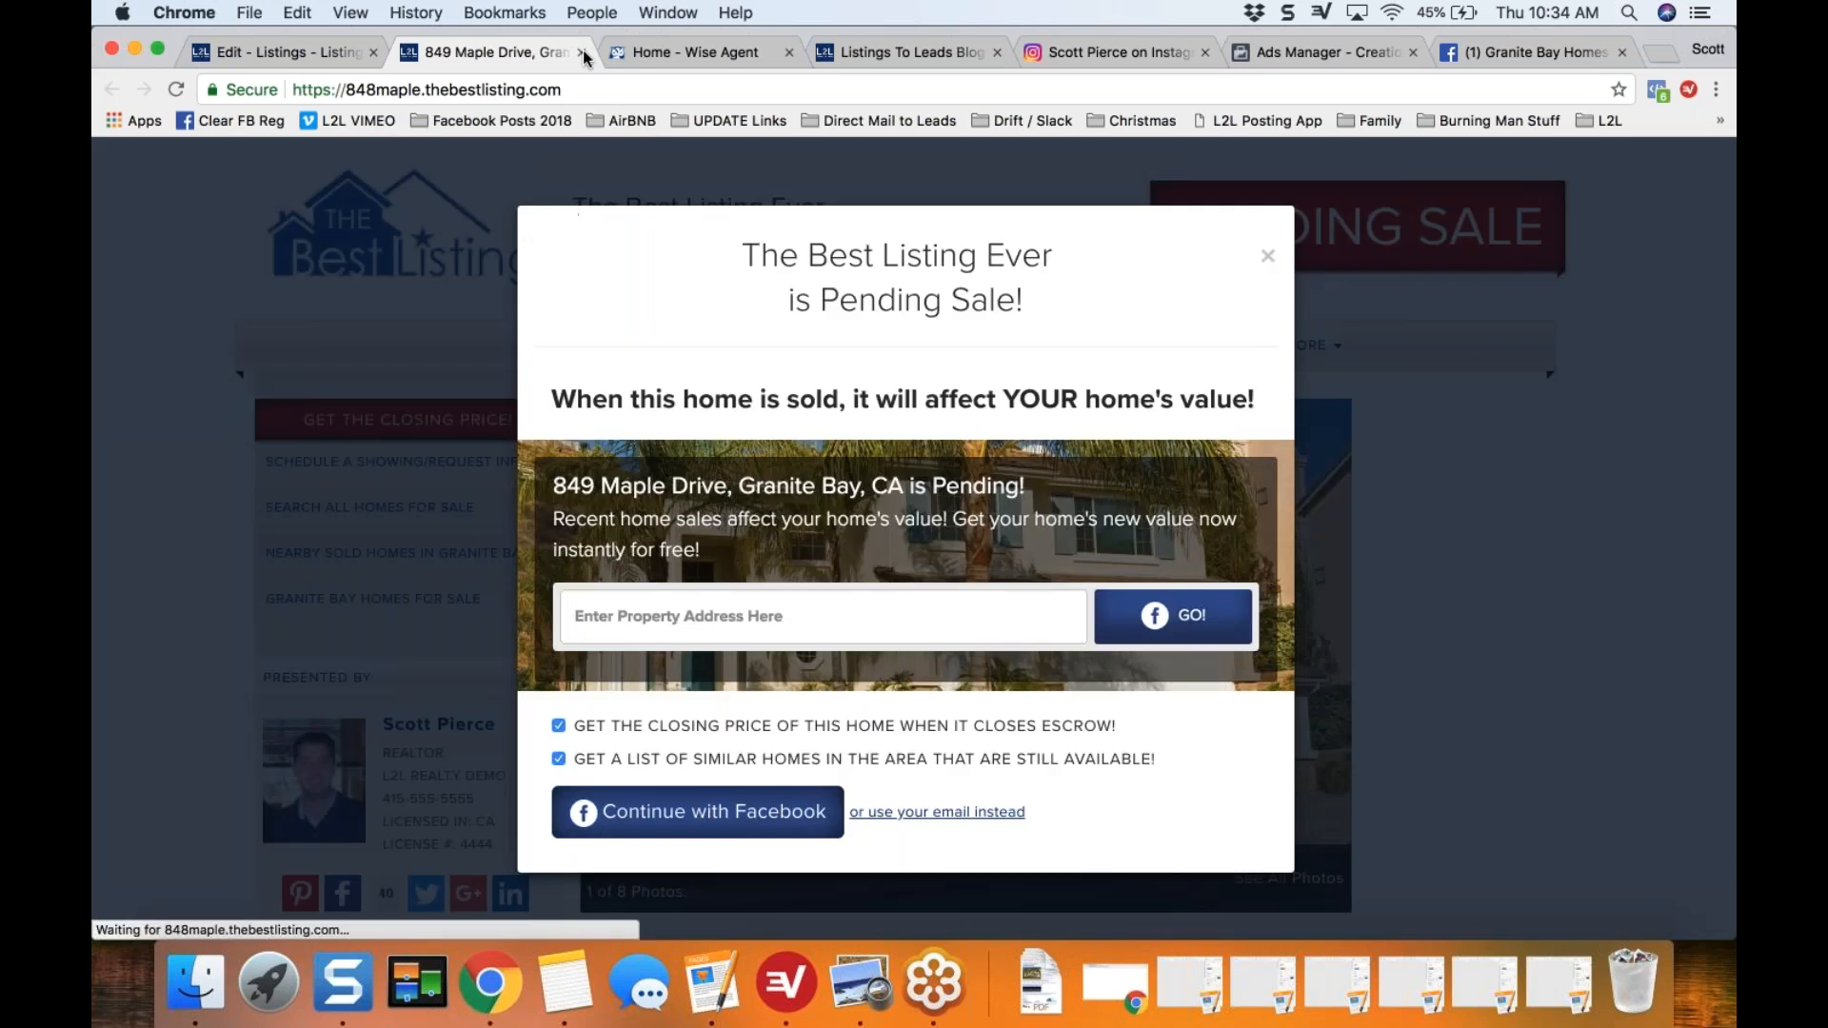
{"action": "left_click", "coordinate": [583, 51]}
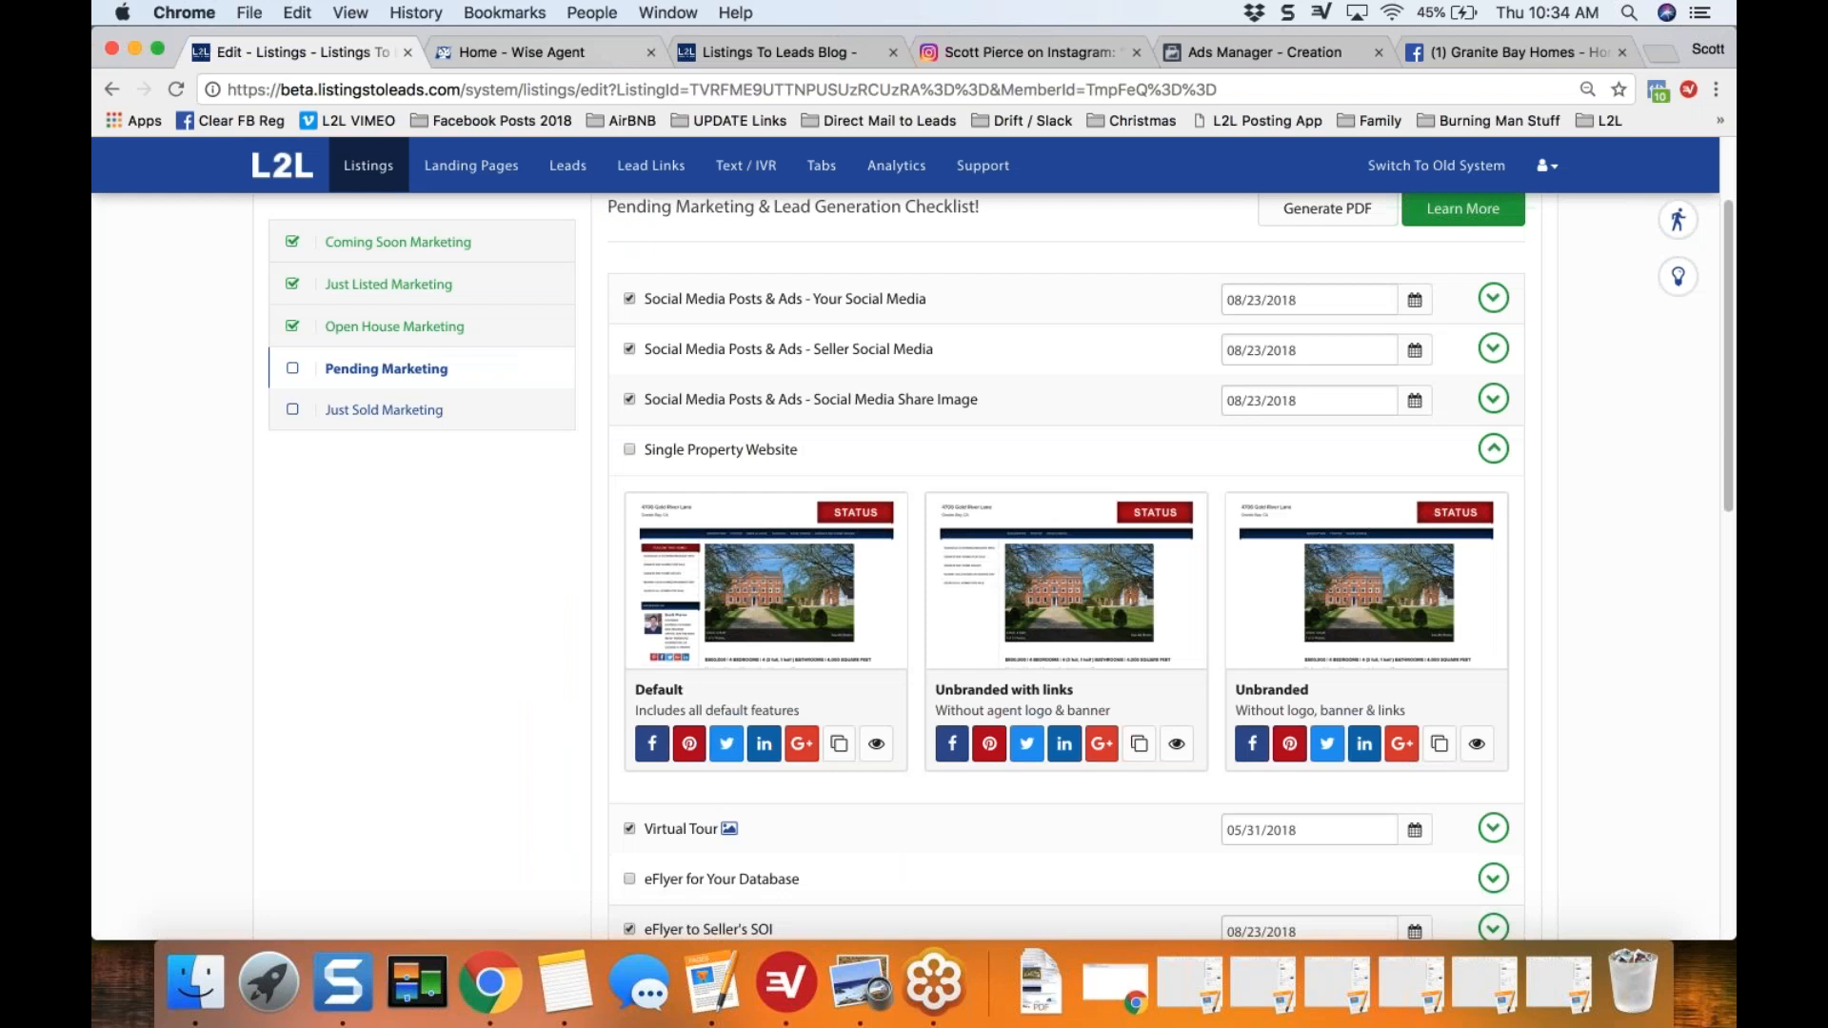
{"action": "left_click", "coordinate": [1493, 450]}
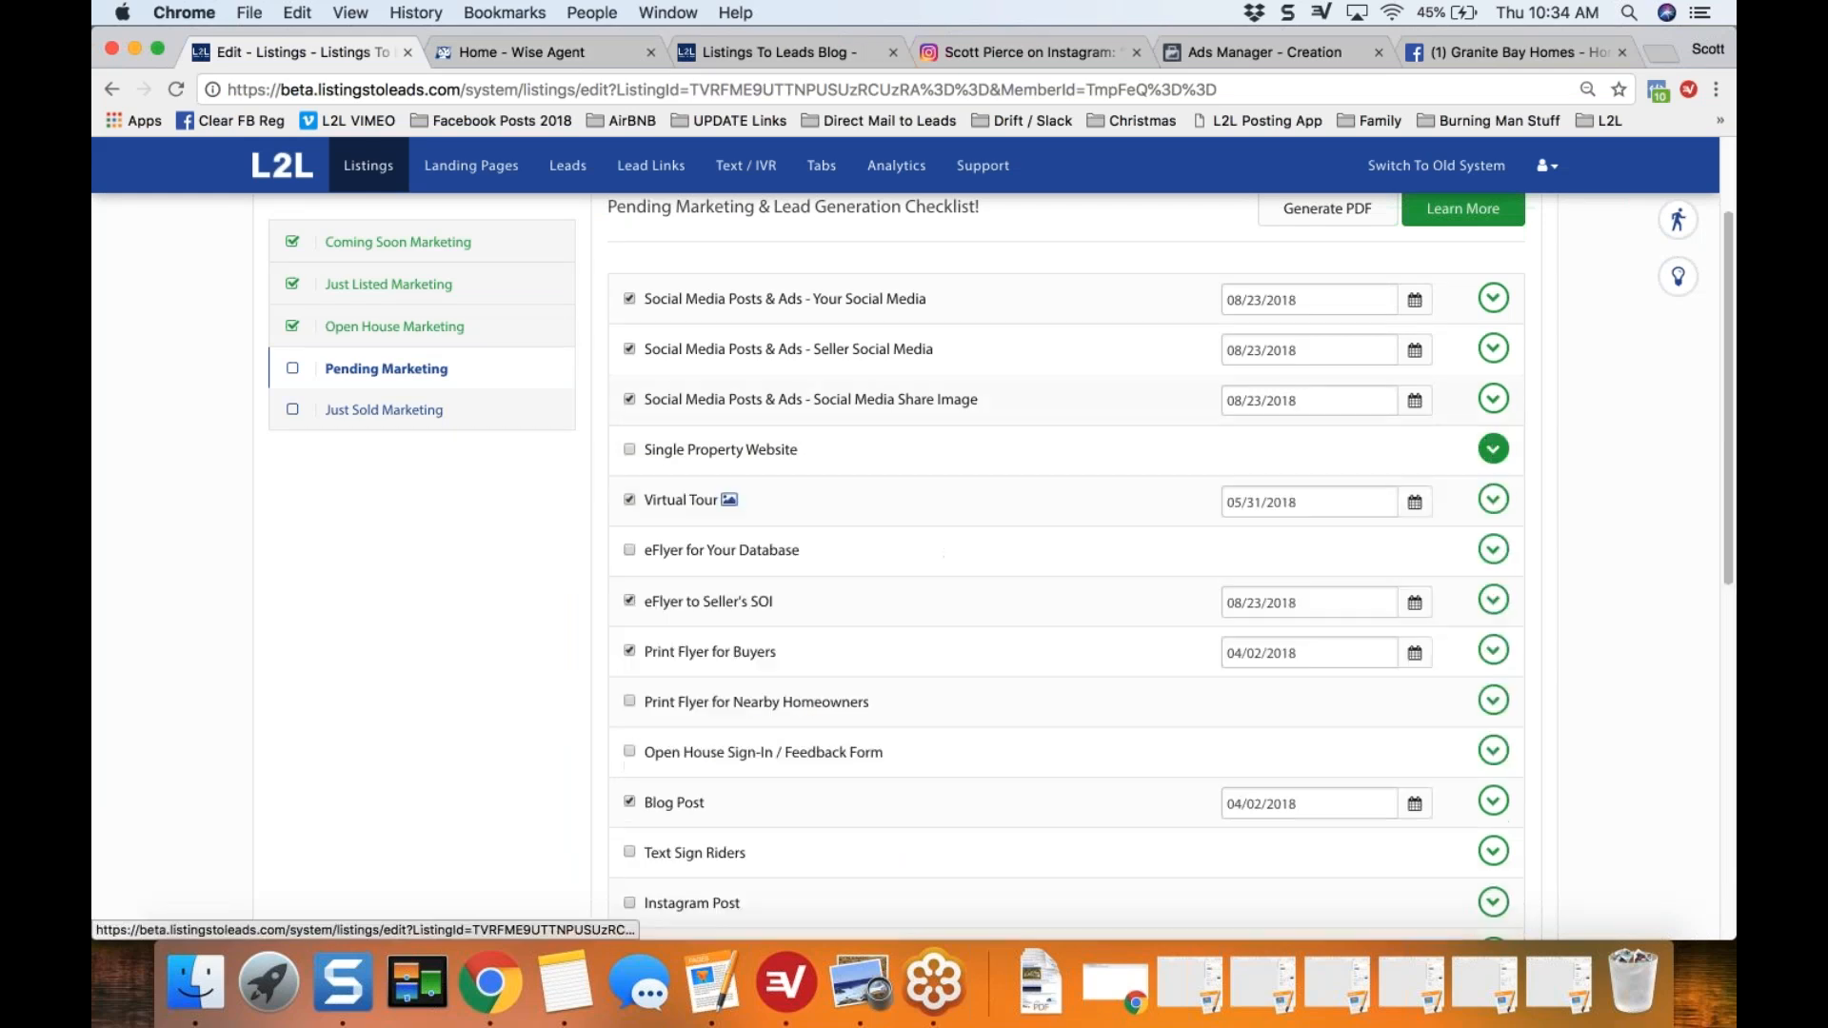
Step: Open the branded Large Format Virtual Tour from the Virtual Tour section and examine its Pending Sale label and lead capture pop-up
{"action": "left_click", "coordinate": [1493, 499]}
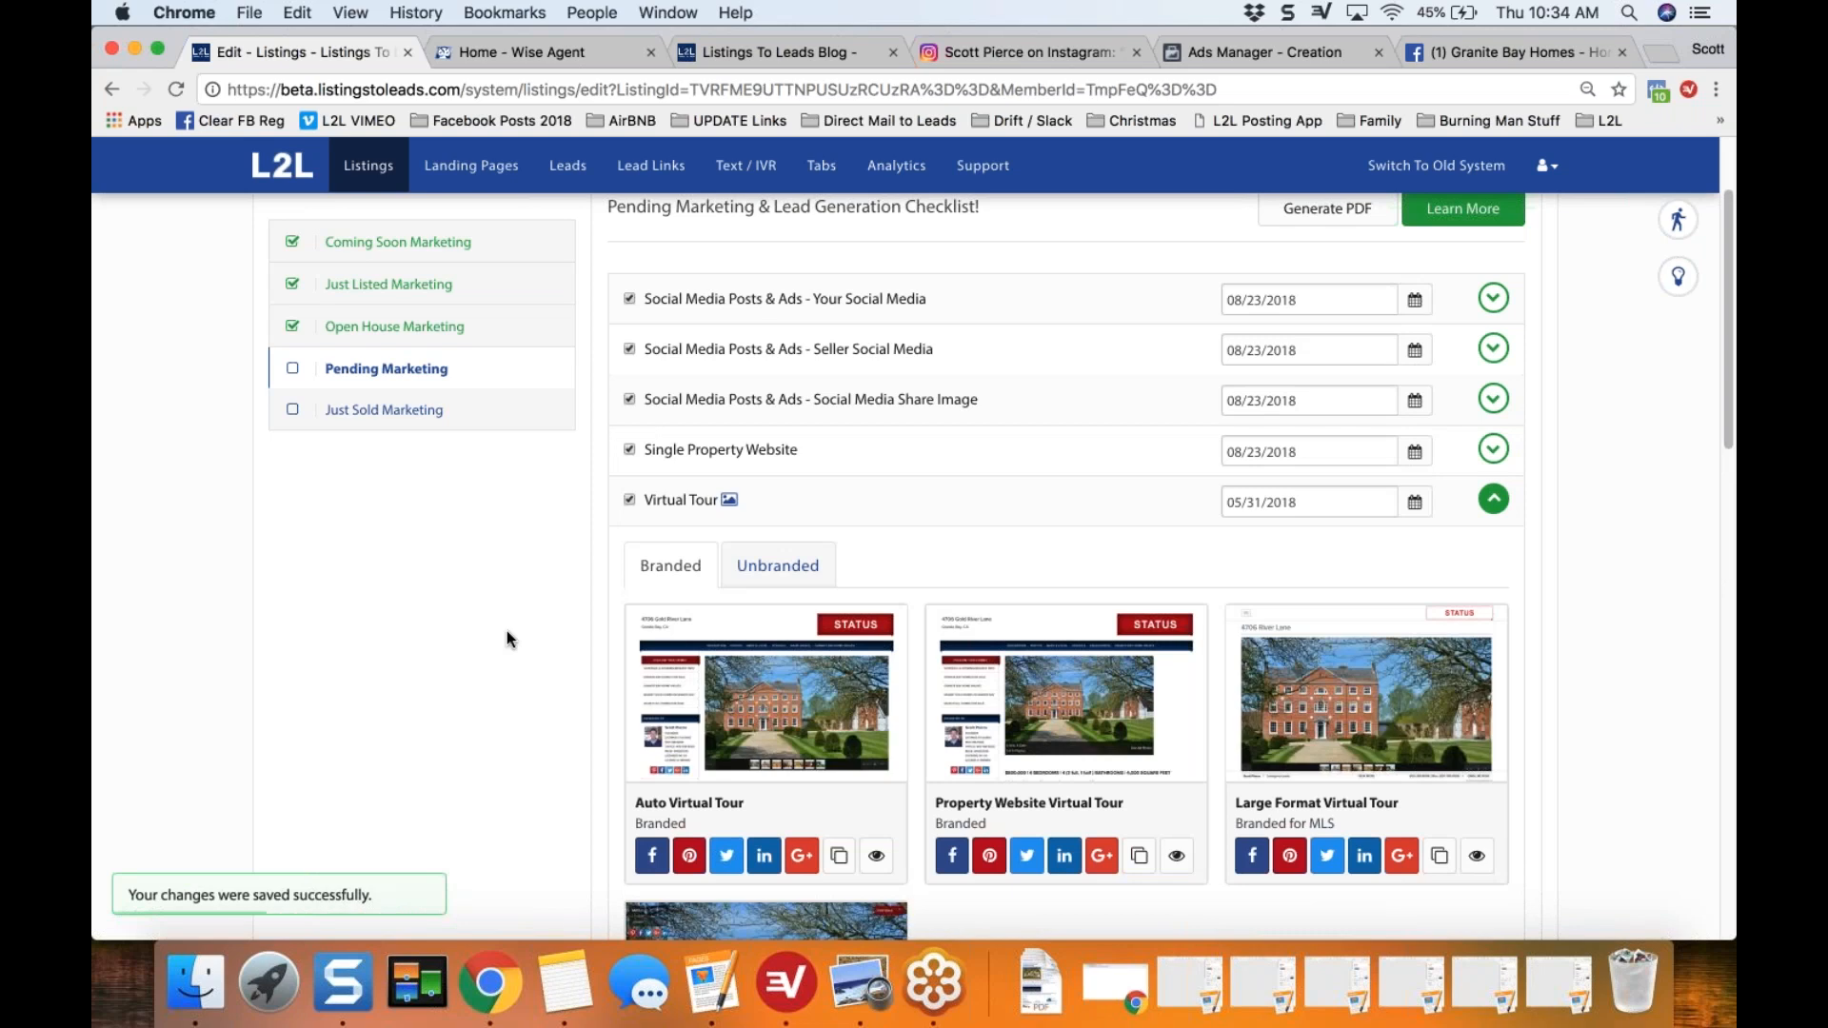
{"action": "scroll", "coordinate": [507, 631], "scroll_direction": "down", "scroll_amount": 2}
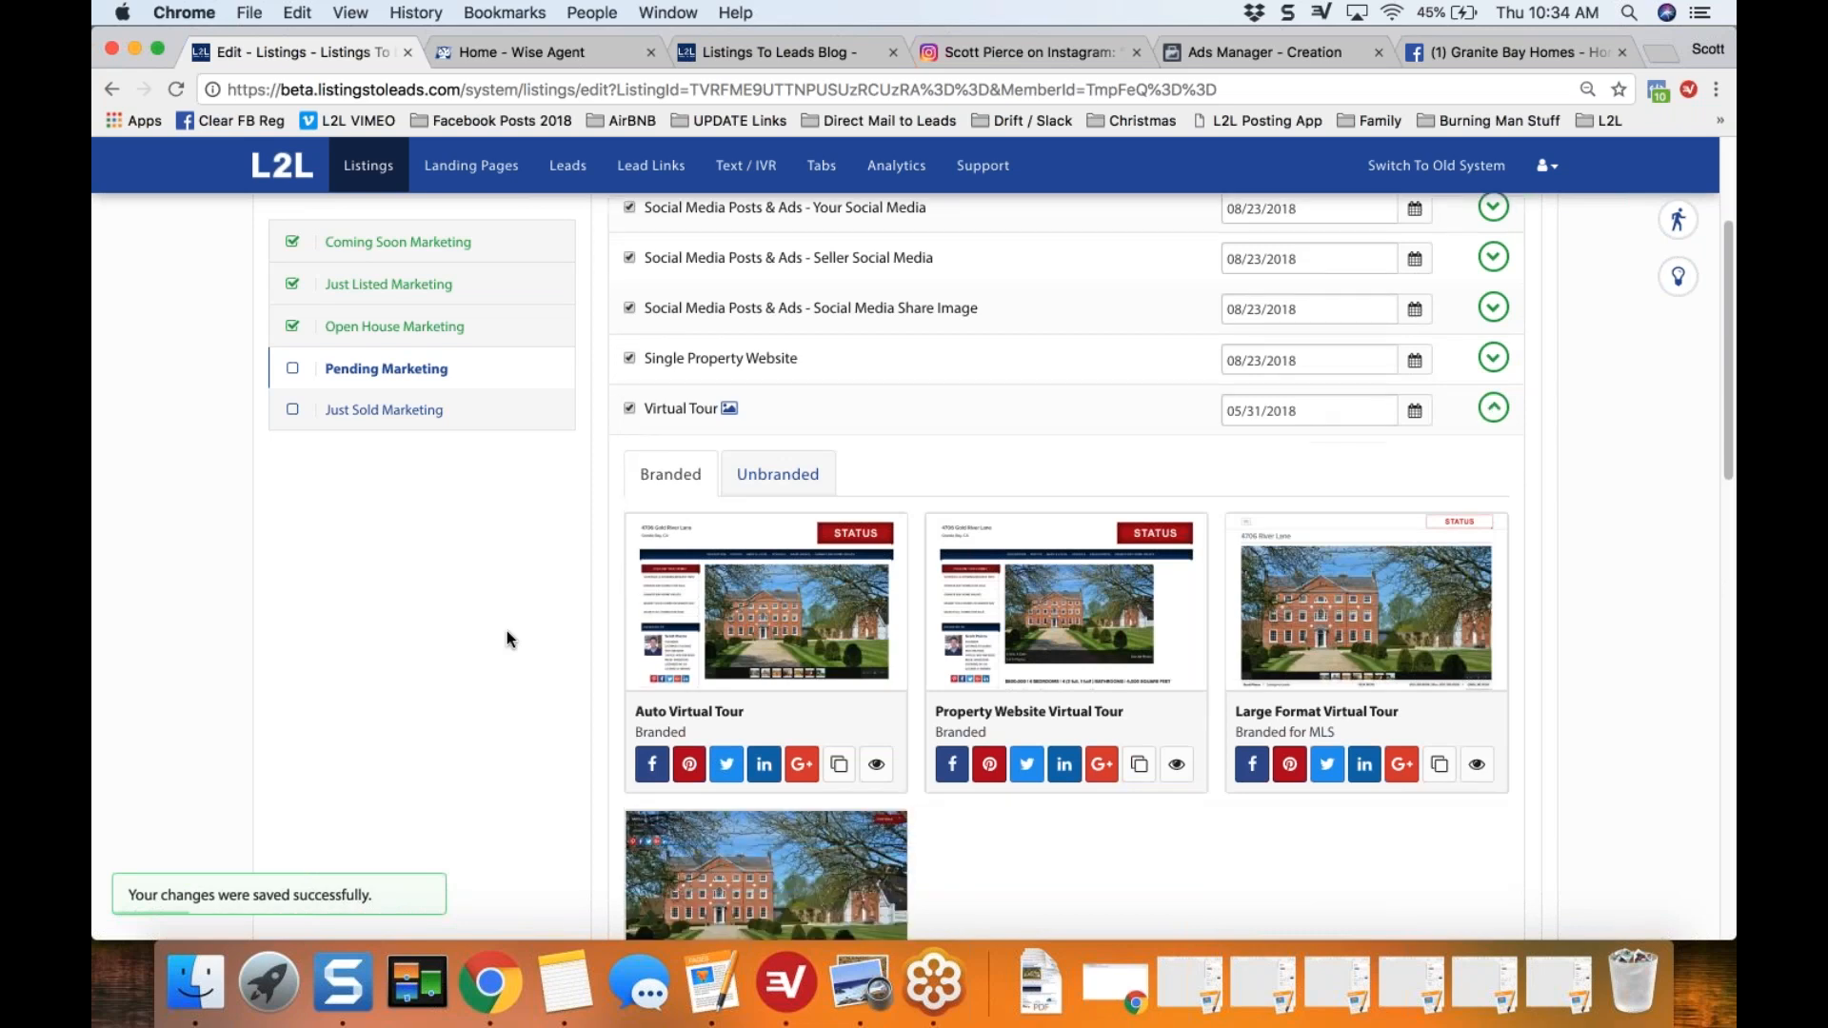
{"action": "scroll", "coordinate": [506, 631], "scroll_direction": "down", "scroll_amount": 2}
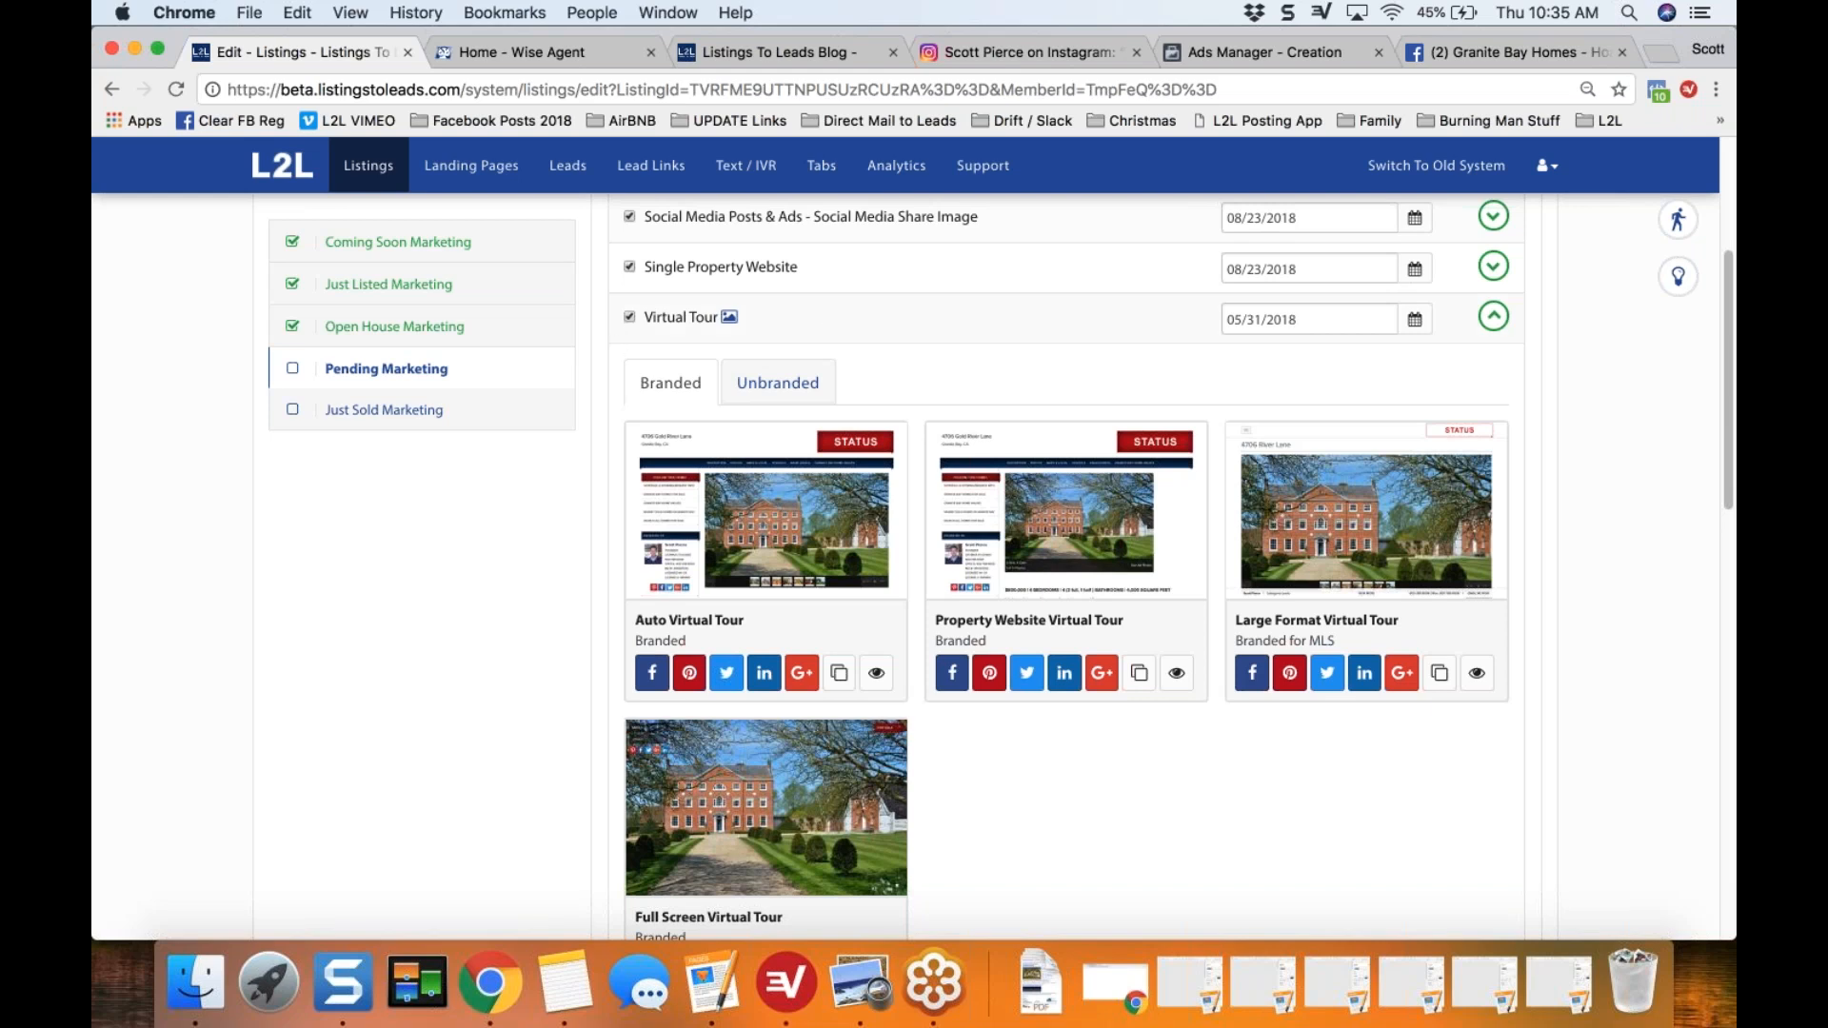
{"action": "left_click", "coordinate": [1369, 508]}
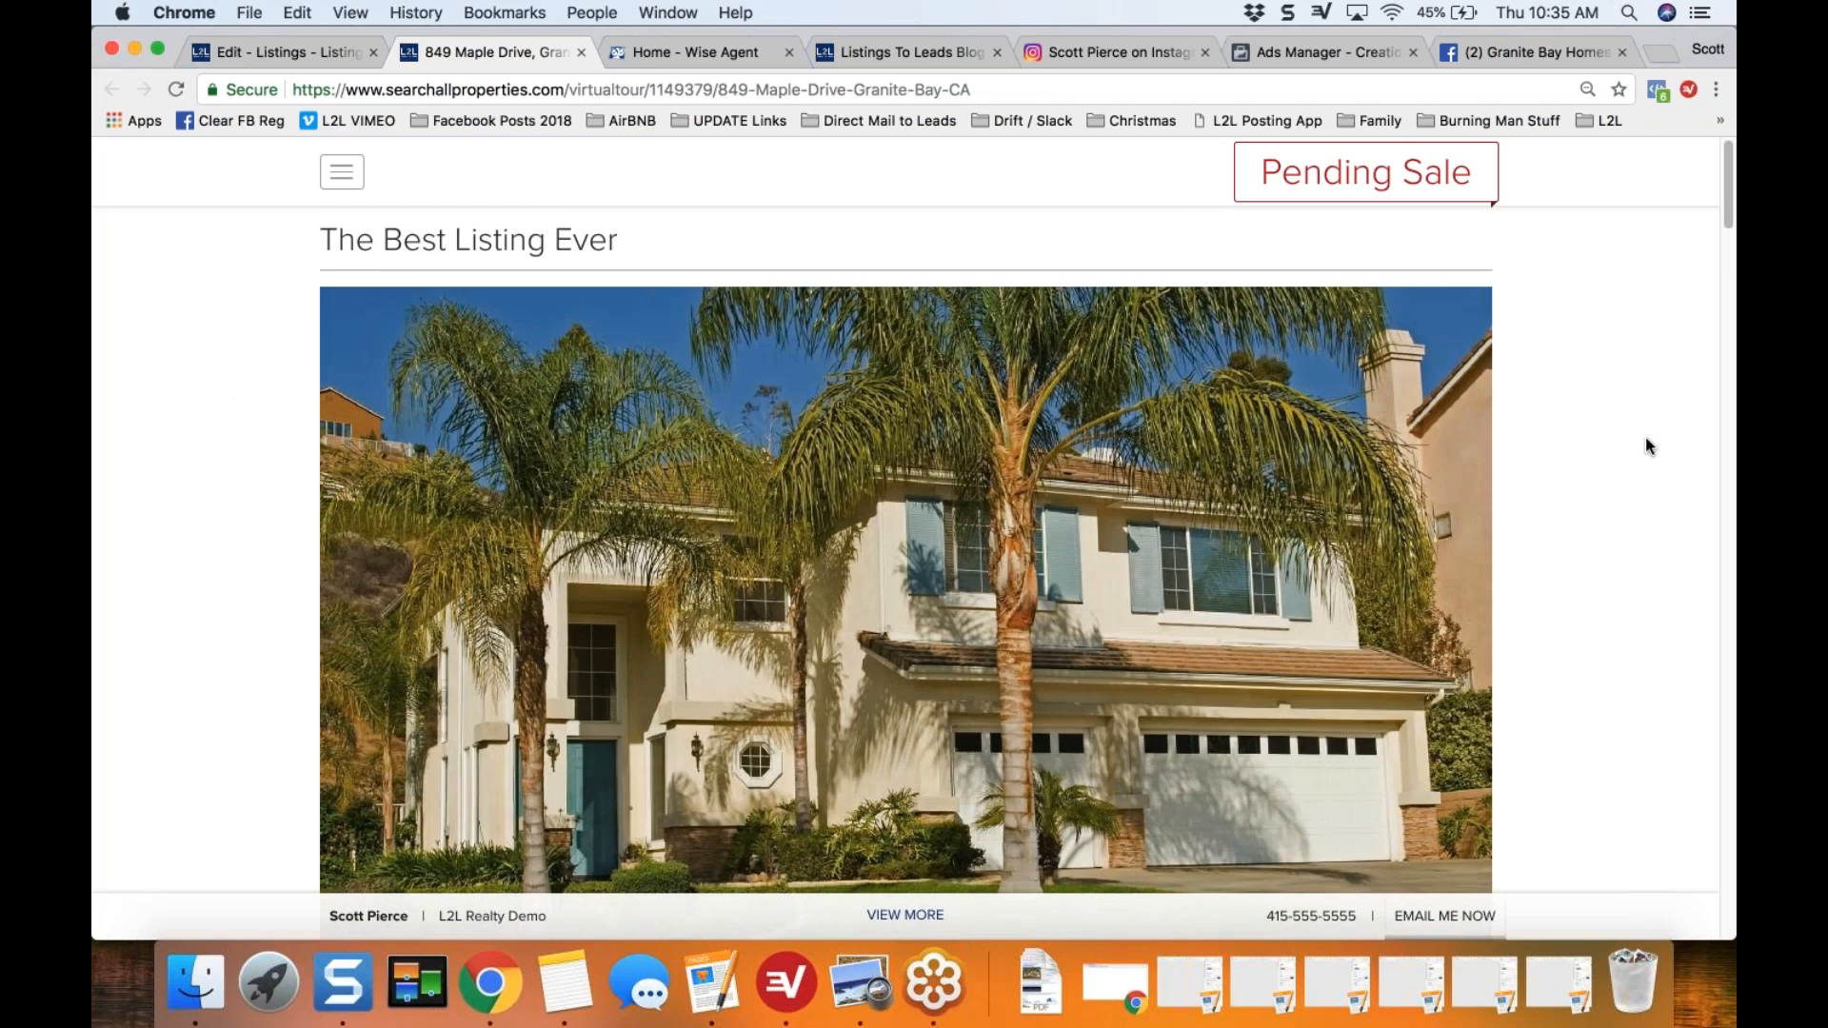
{"action": "triple_click", "coordinate": [1365, 174]}
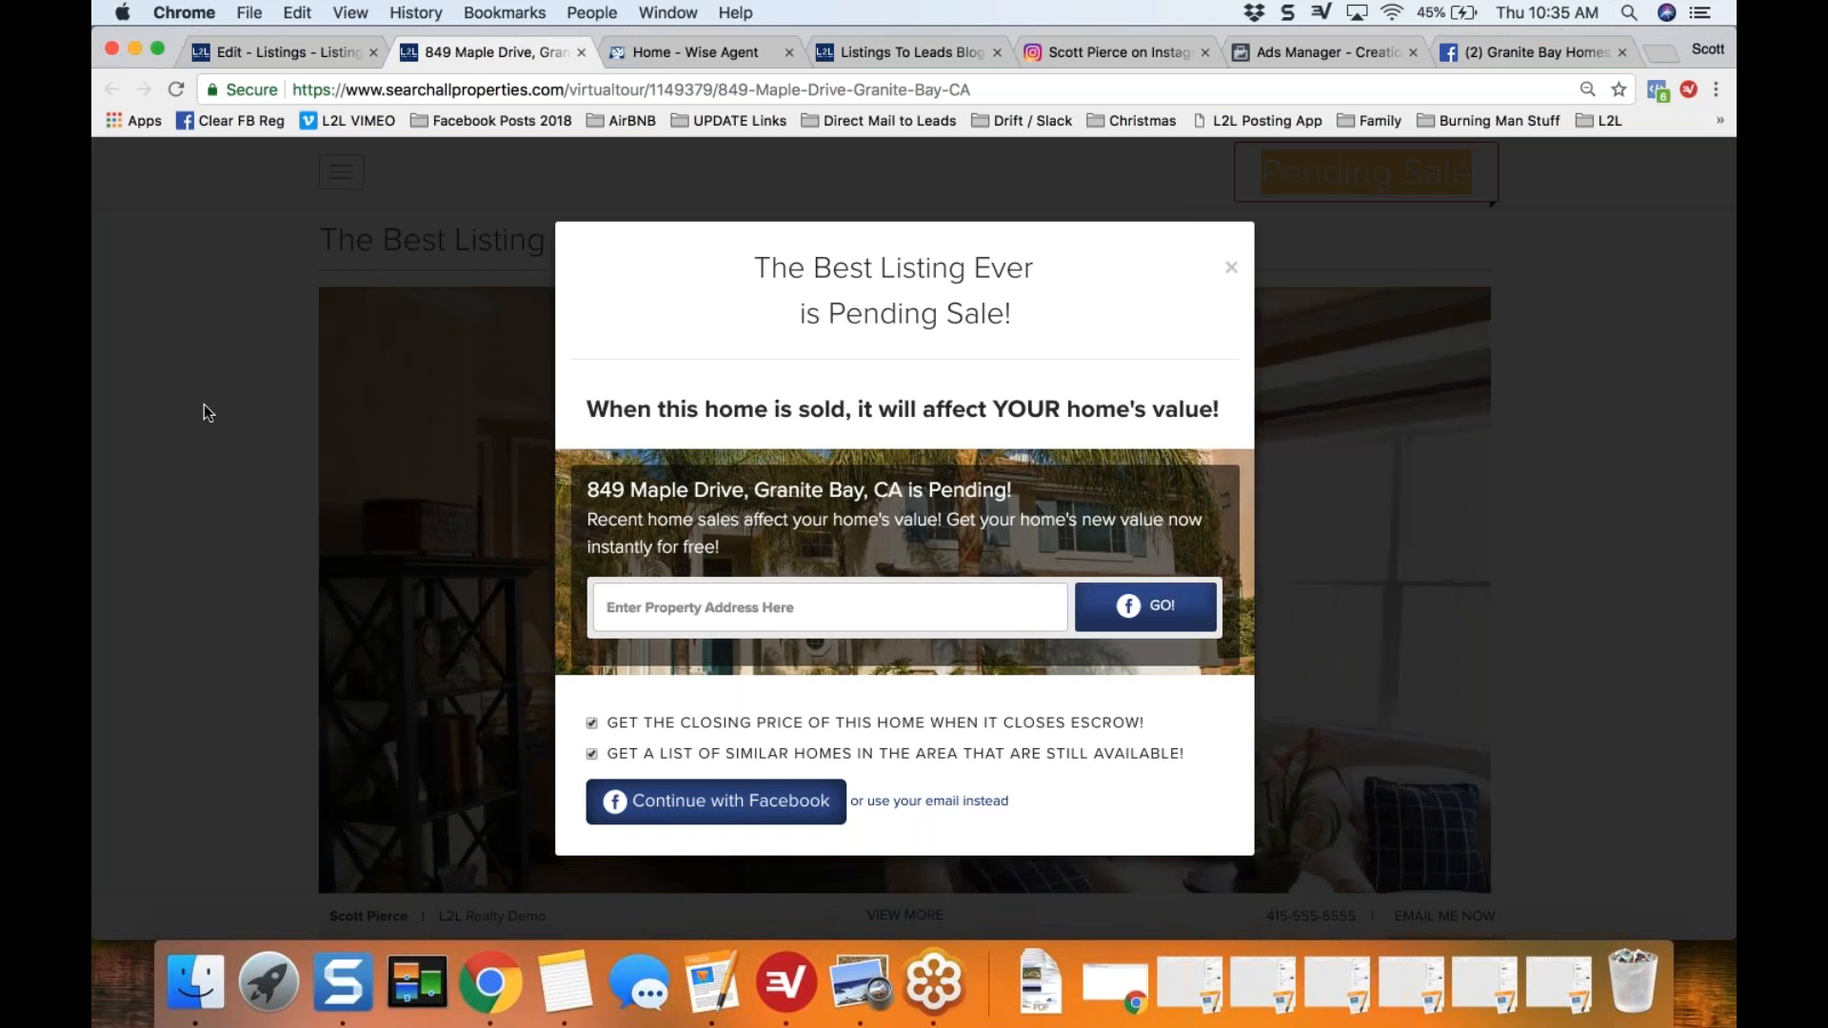
Step: Dismiss the Pending Sale pop-up, close the virtual tour page, and collapse the Virtual Tour section of the pending marketing checklist
{"action": "left_click", "coordinate": [437, 157]}
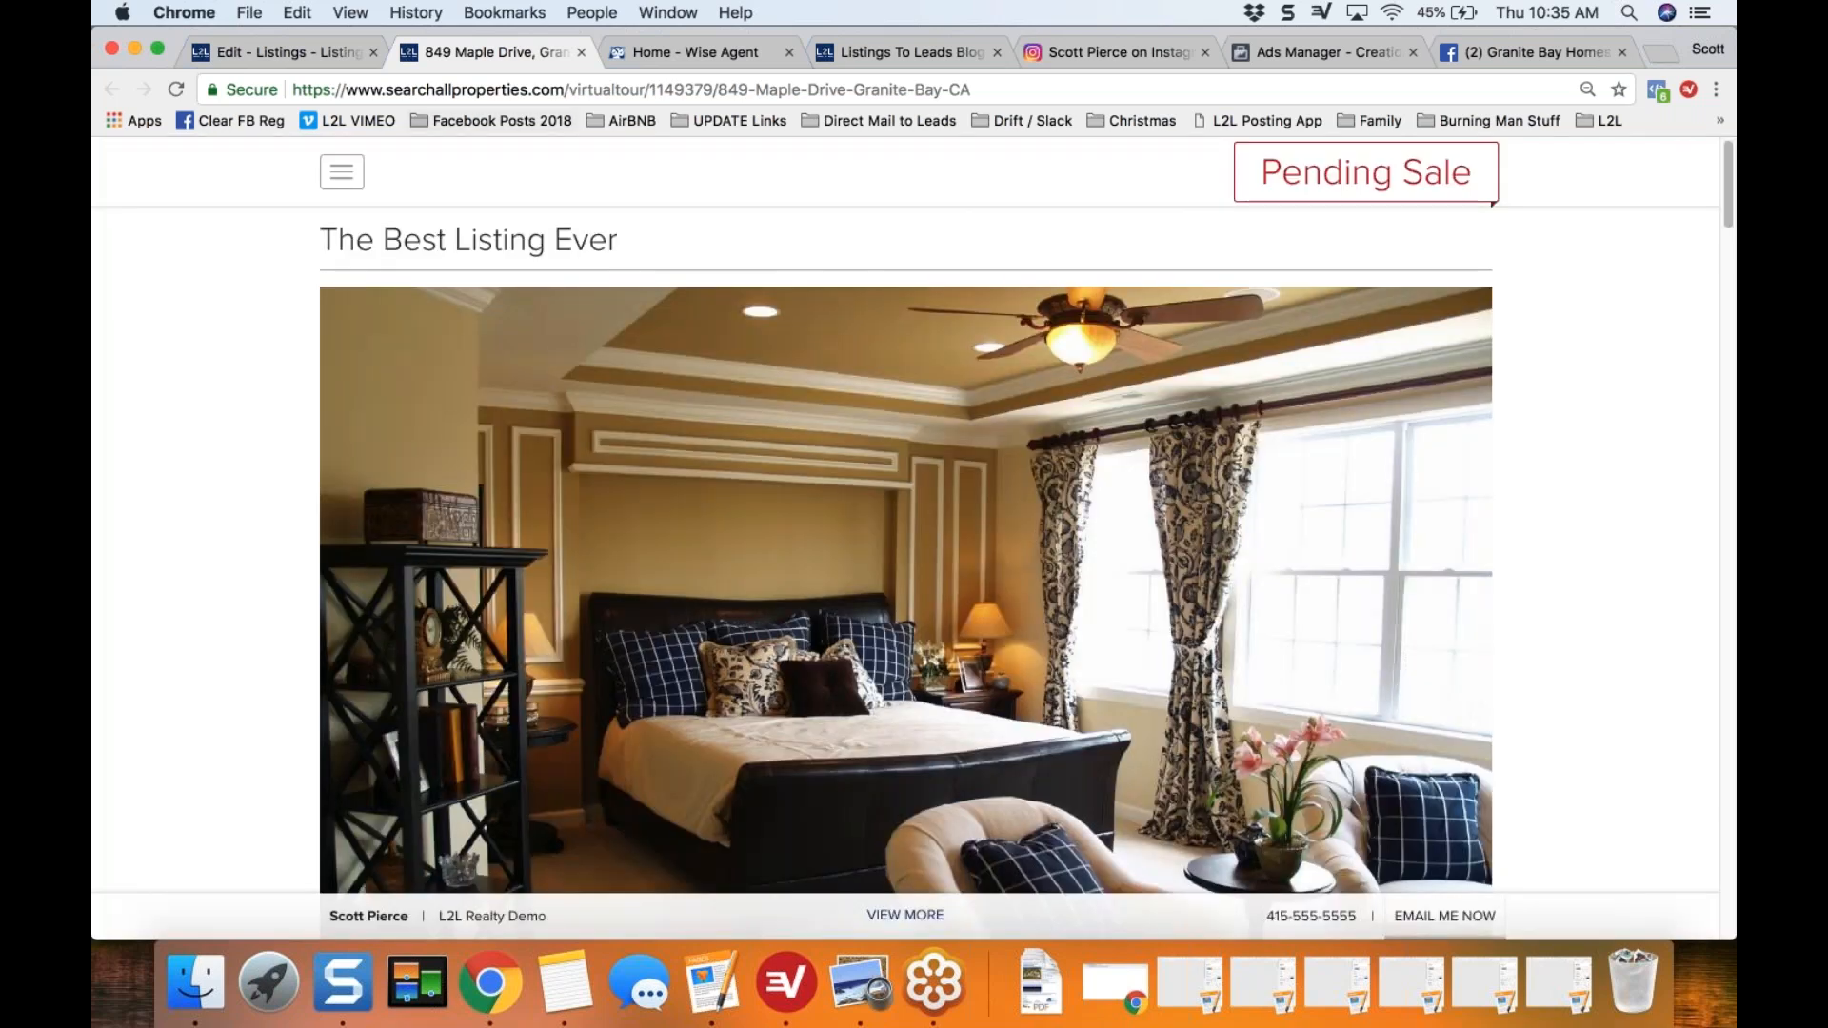
{"action": "left_click", "coordinate": [581, 53]}
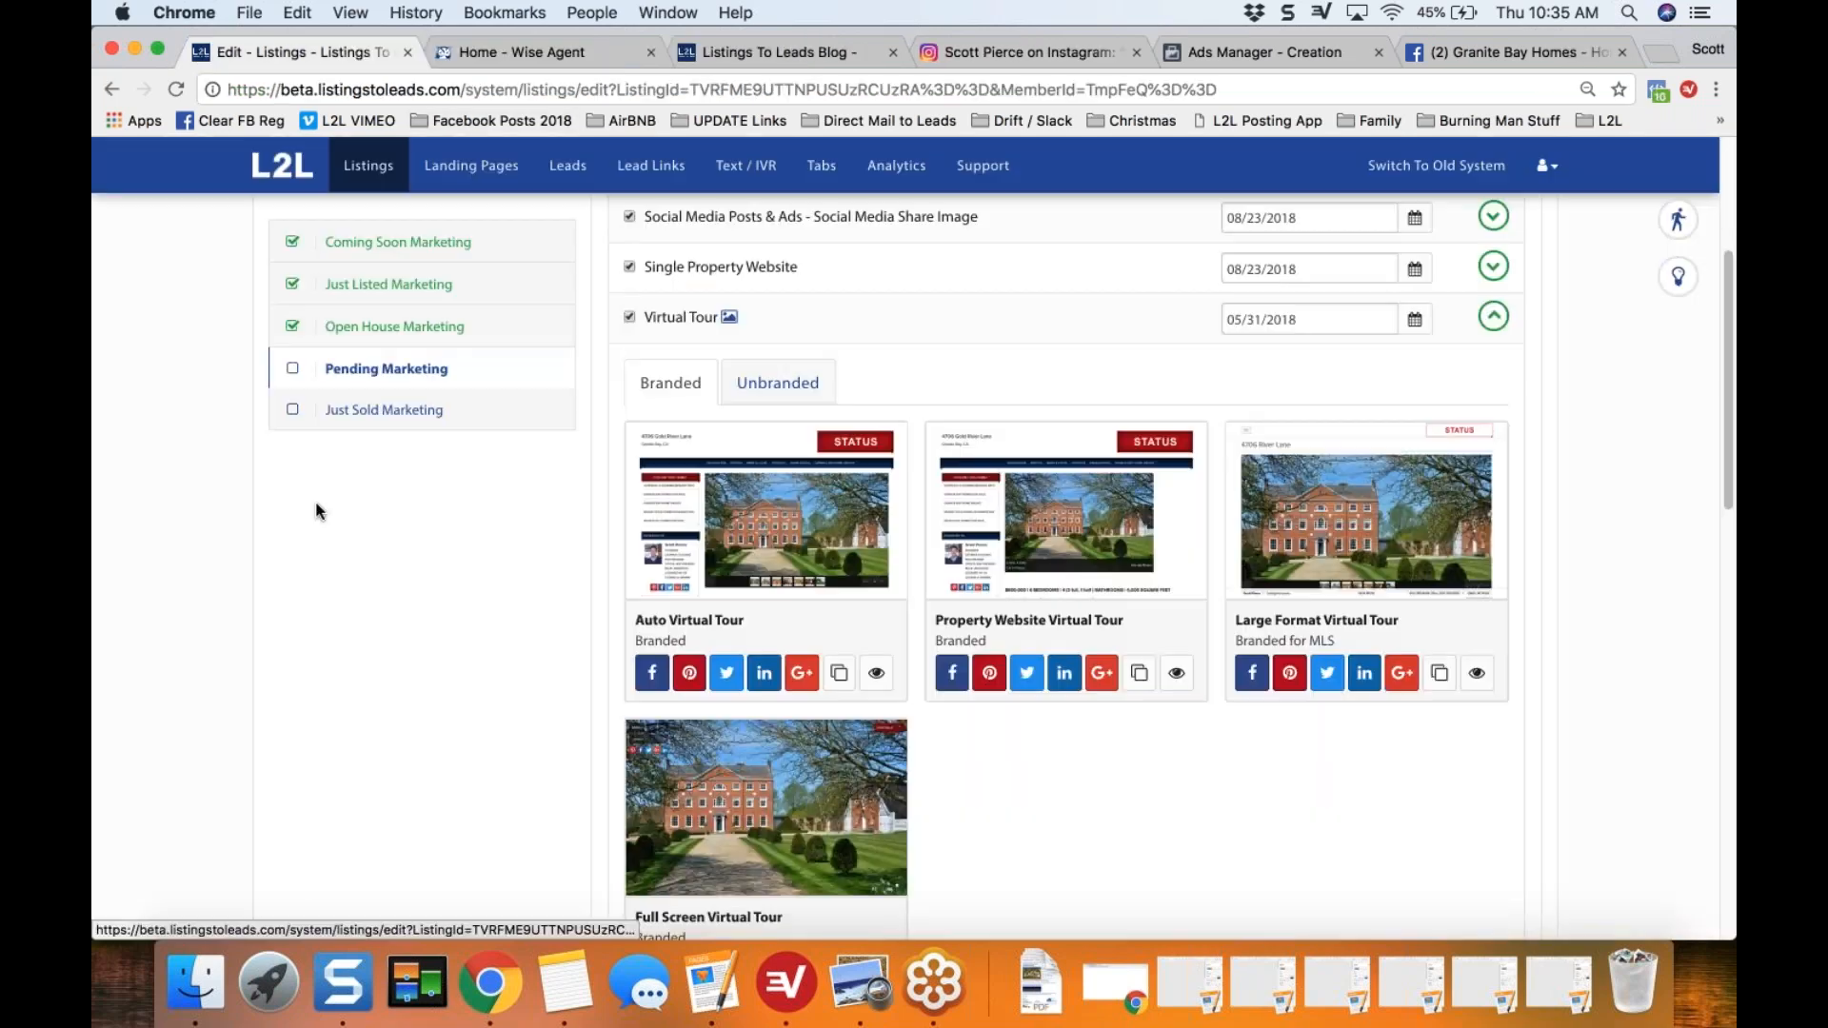
{"action": "left_click", "coordinate": [1495, 319]}
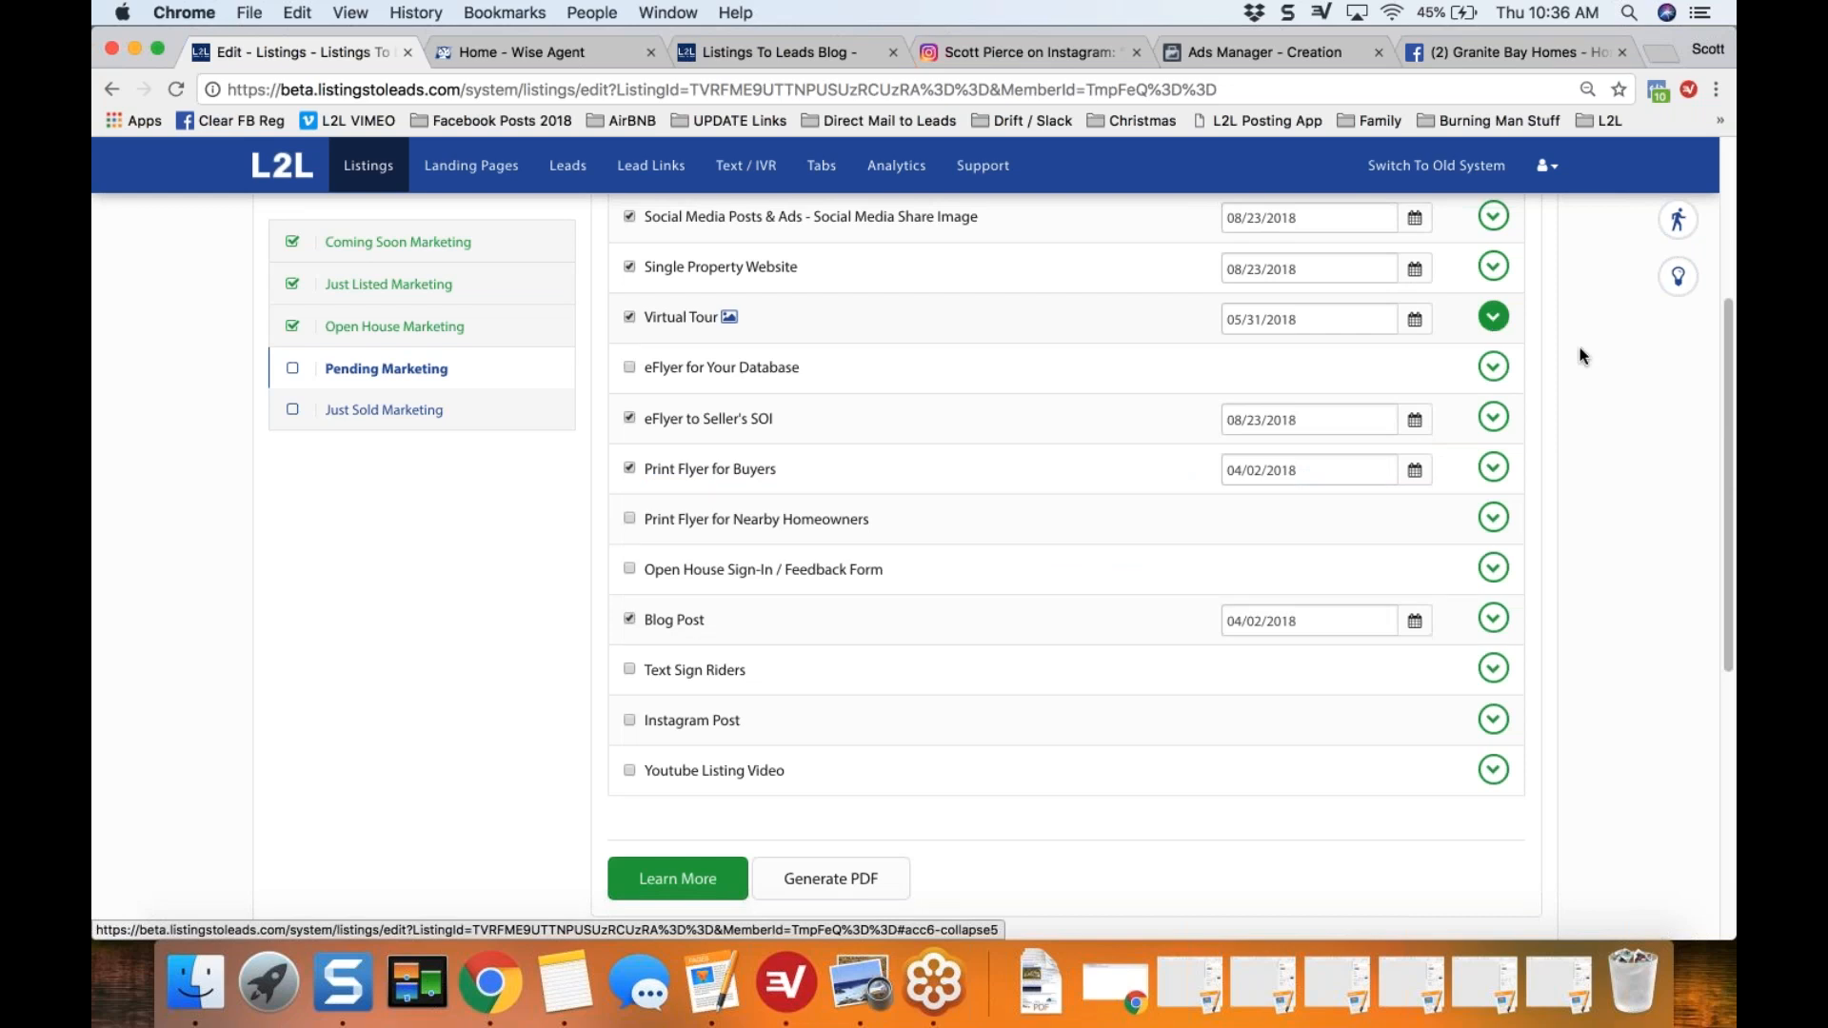
{"action": "scroll", "coordinate": [1581, 357], "scroll_direction": "up", "scroll_amount": 2}
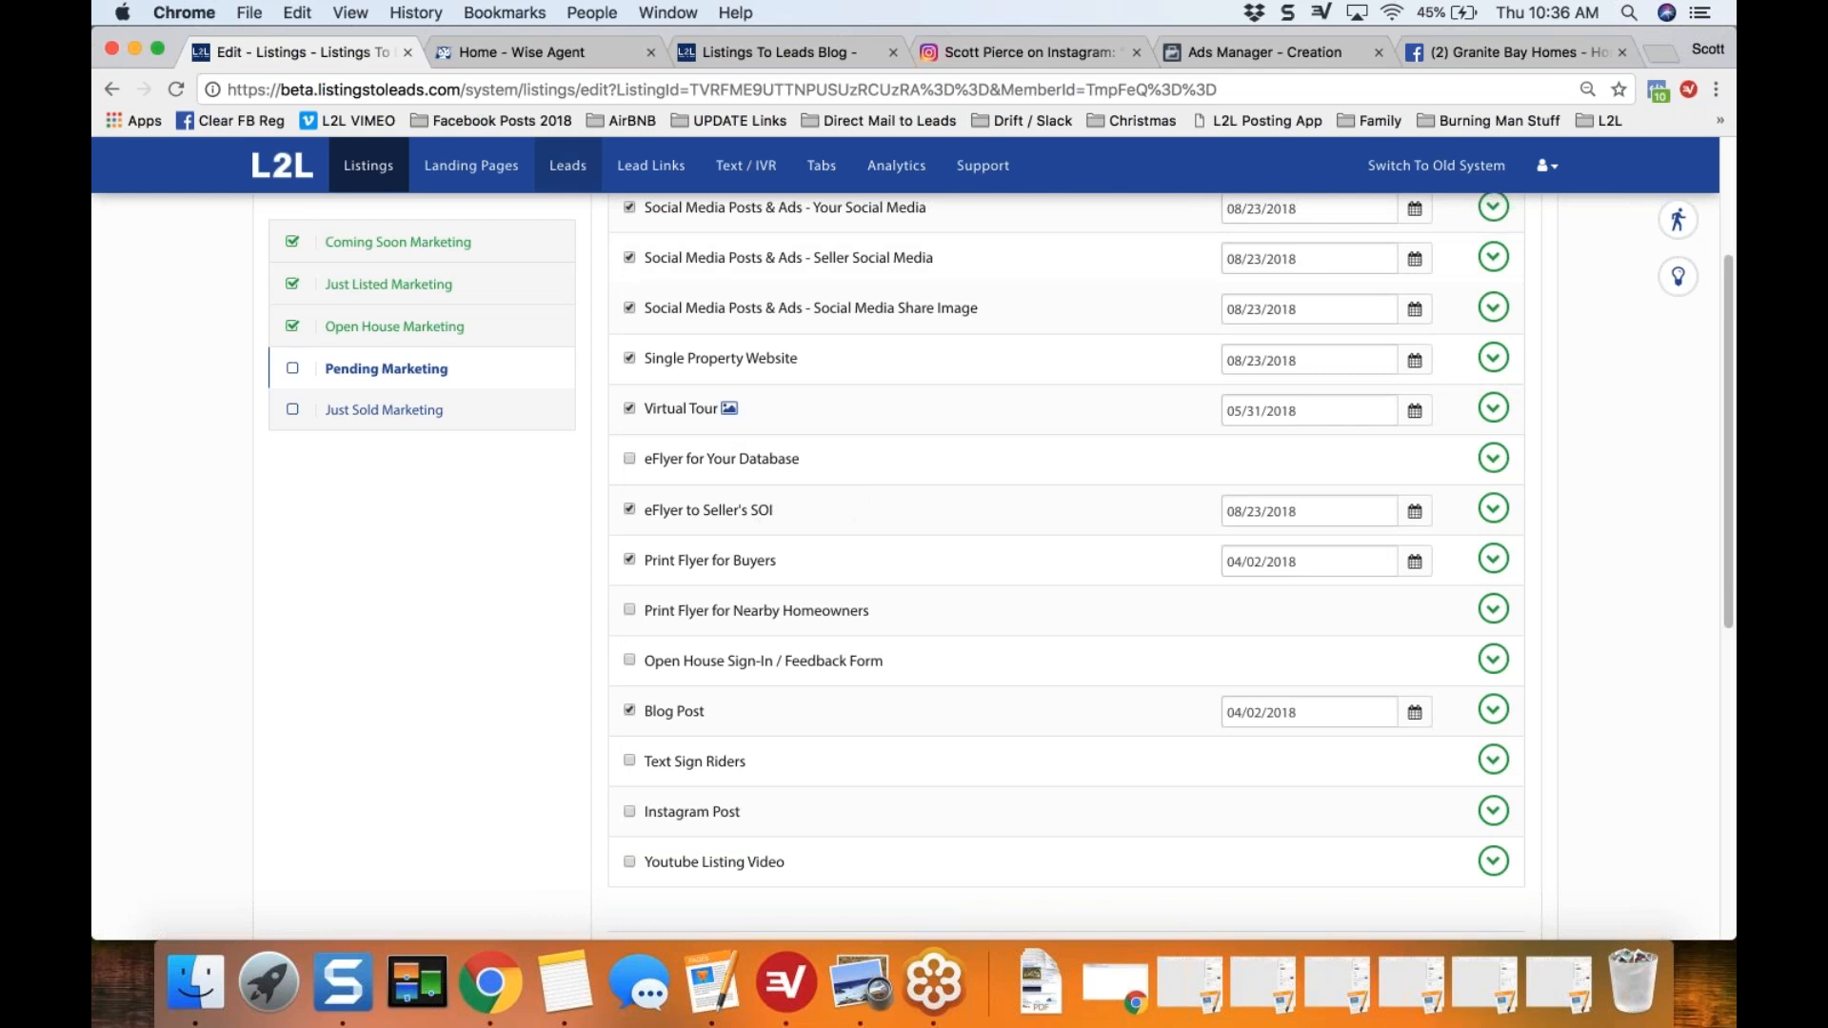
Step: Switch to Wise Agent, open the August 22 Market / Listing Update Email calendar event, and highlight its instruction for the 2nd, 3rd and 4th Wednesdays
{"action": "left_click", "coordinate": [500, 53]}
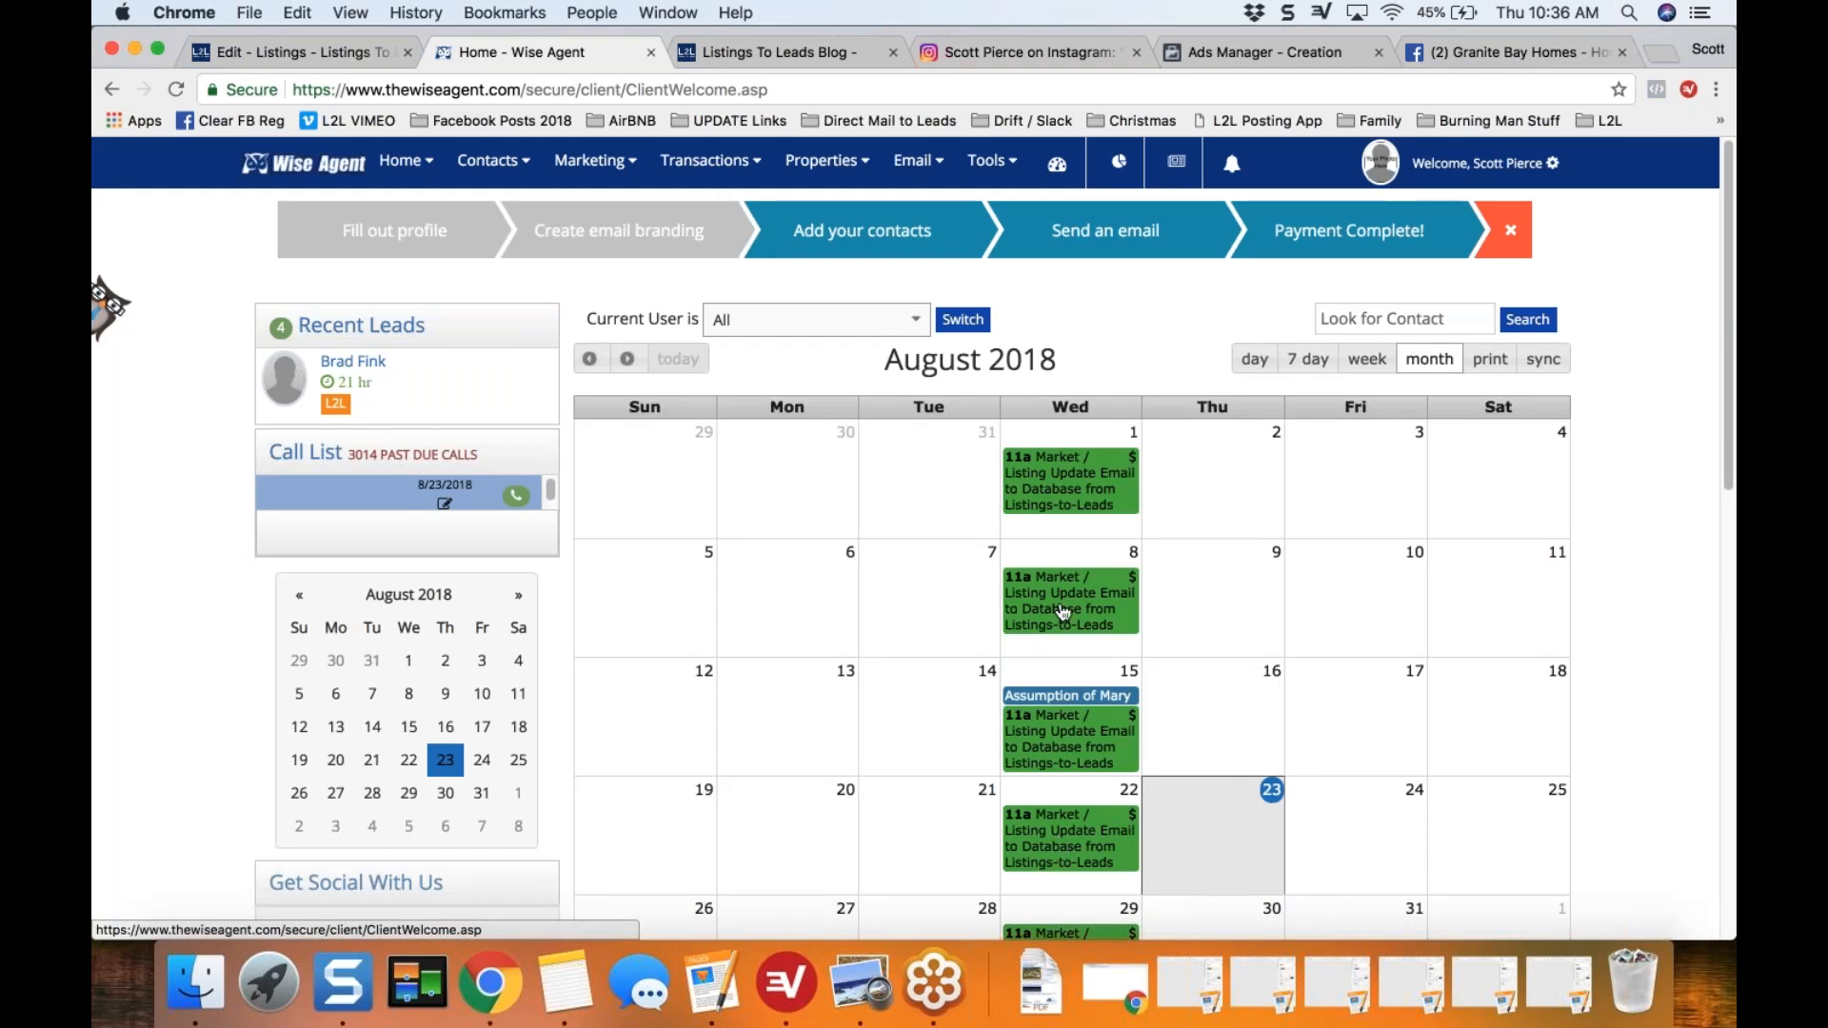
{"action": "mouse_move", "coordinate": [1085, 610]}
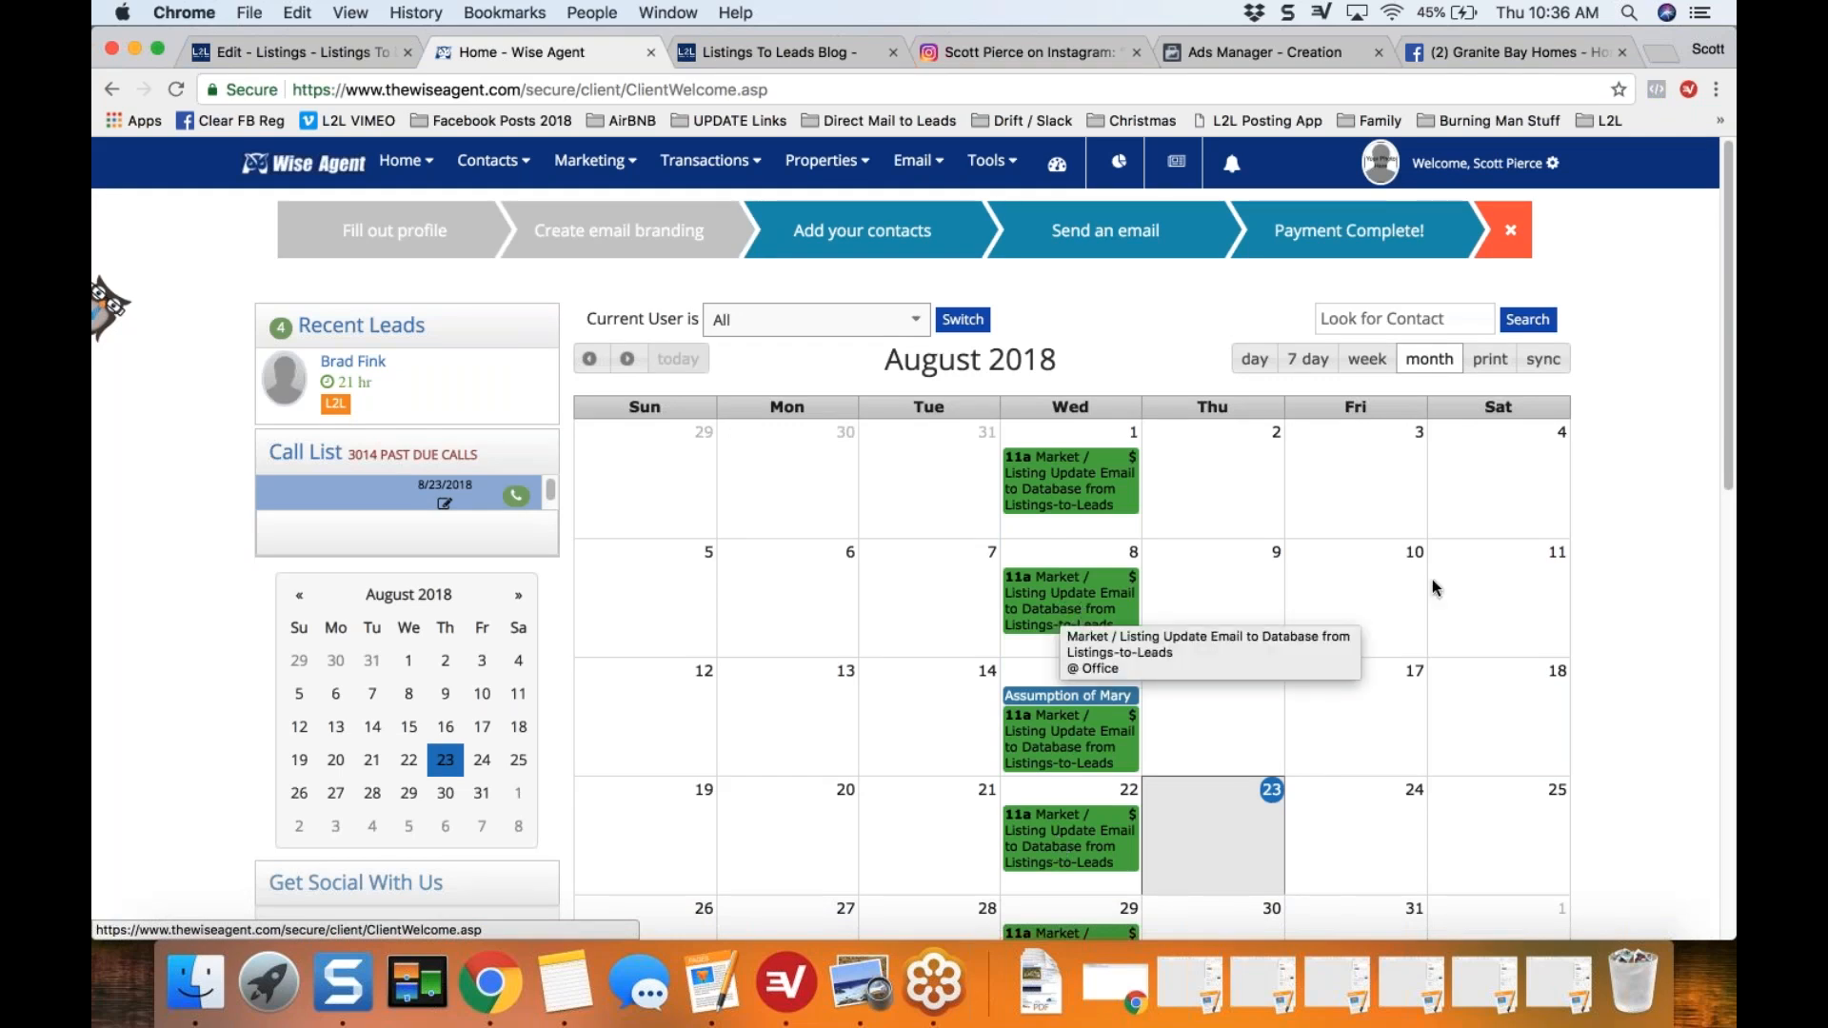
{"action": "scroll", "coordinate": [1725, 533], "scroll_direction": "down", "scroll_amount": 2}
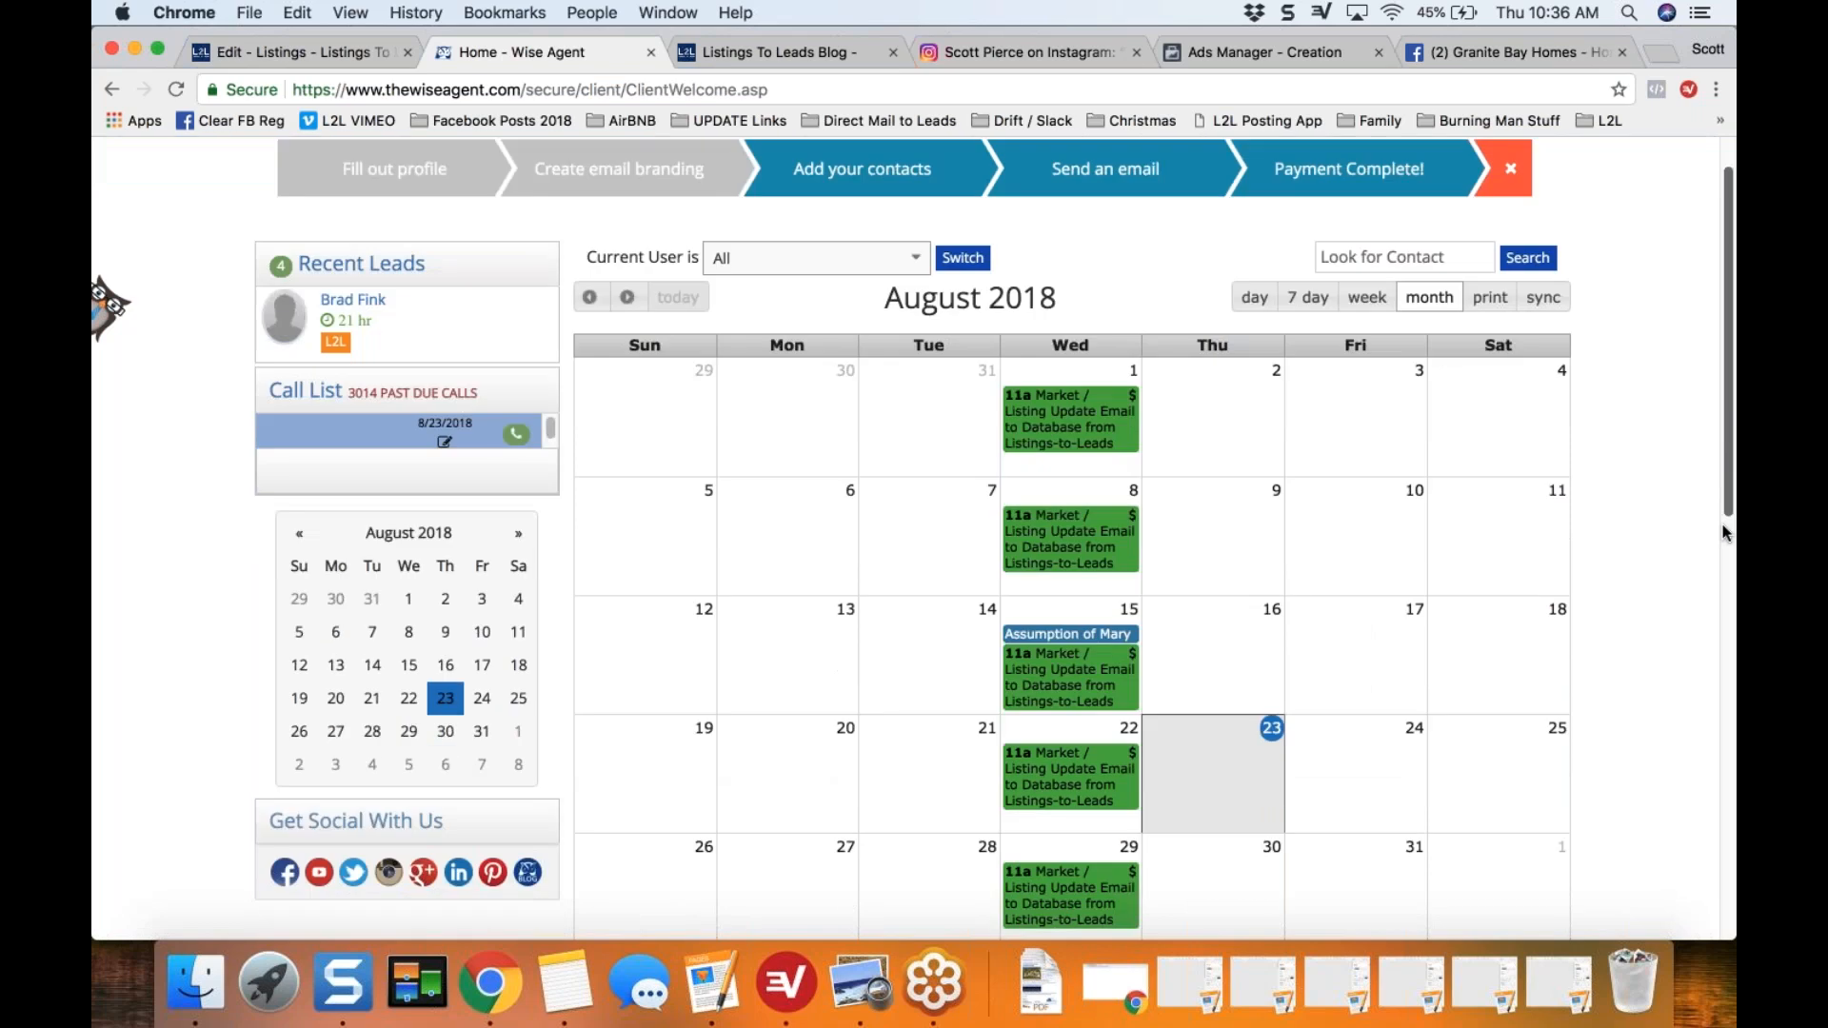
{"action": "scroll", "coordinate": [1718, 541], "scroll_direction": "down", "scroll_amount": 5}
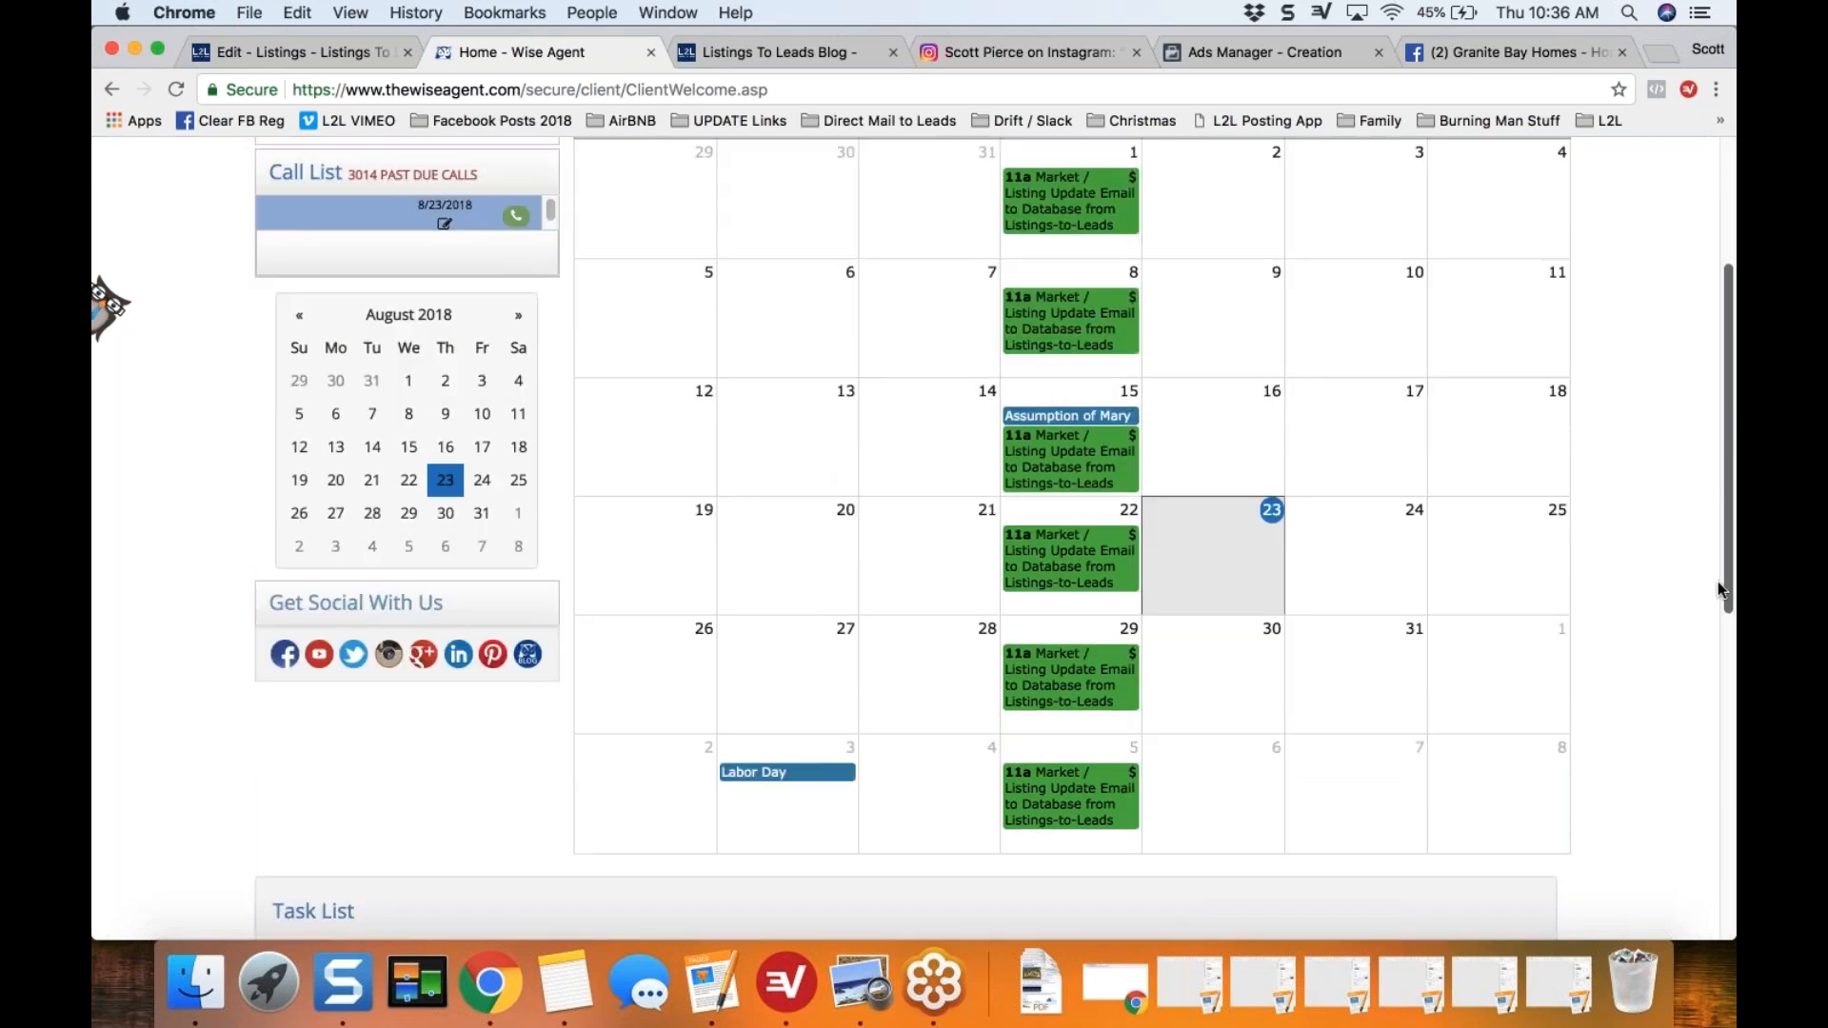
{"action": "left_click", "coordinate": [1200, 554]}
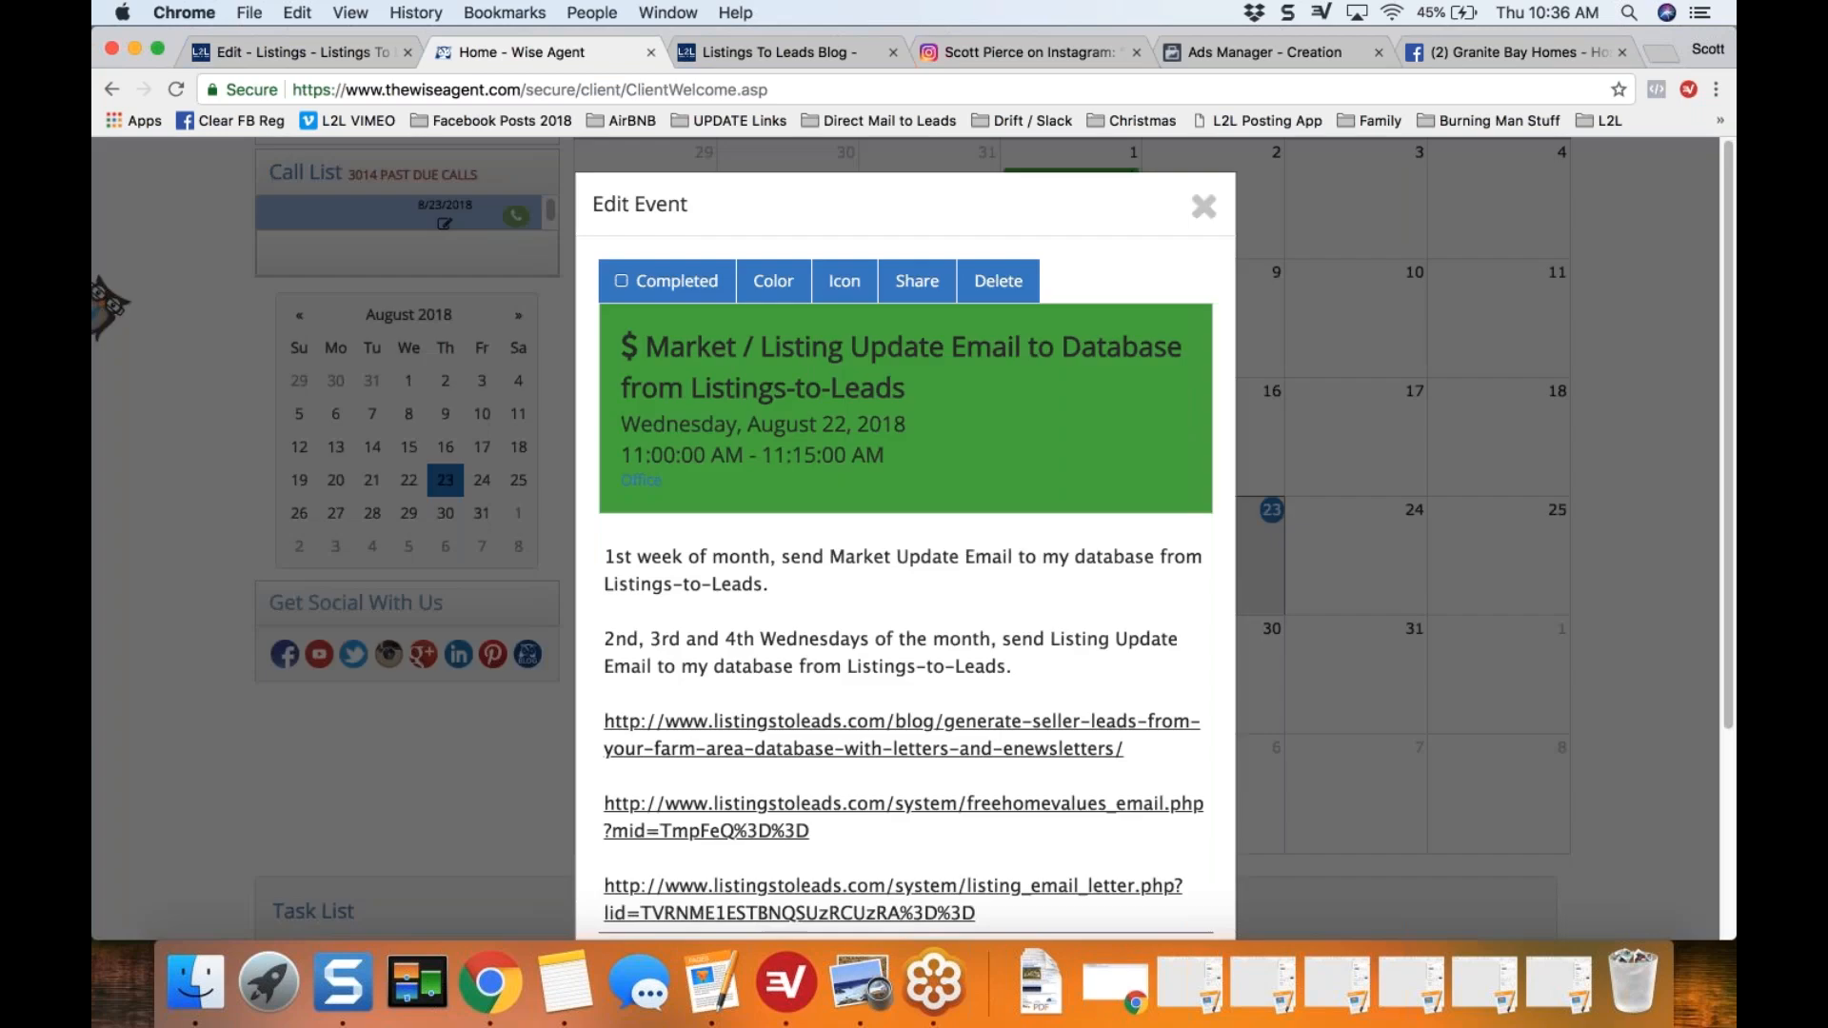
{"action": "left_click_drag", "start_coordinate": [1724, 242], "coordinate": [1722, 297]}
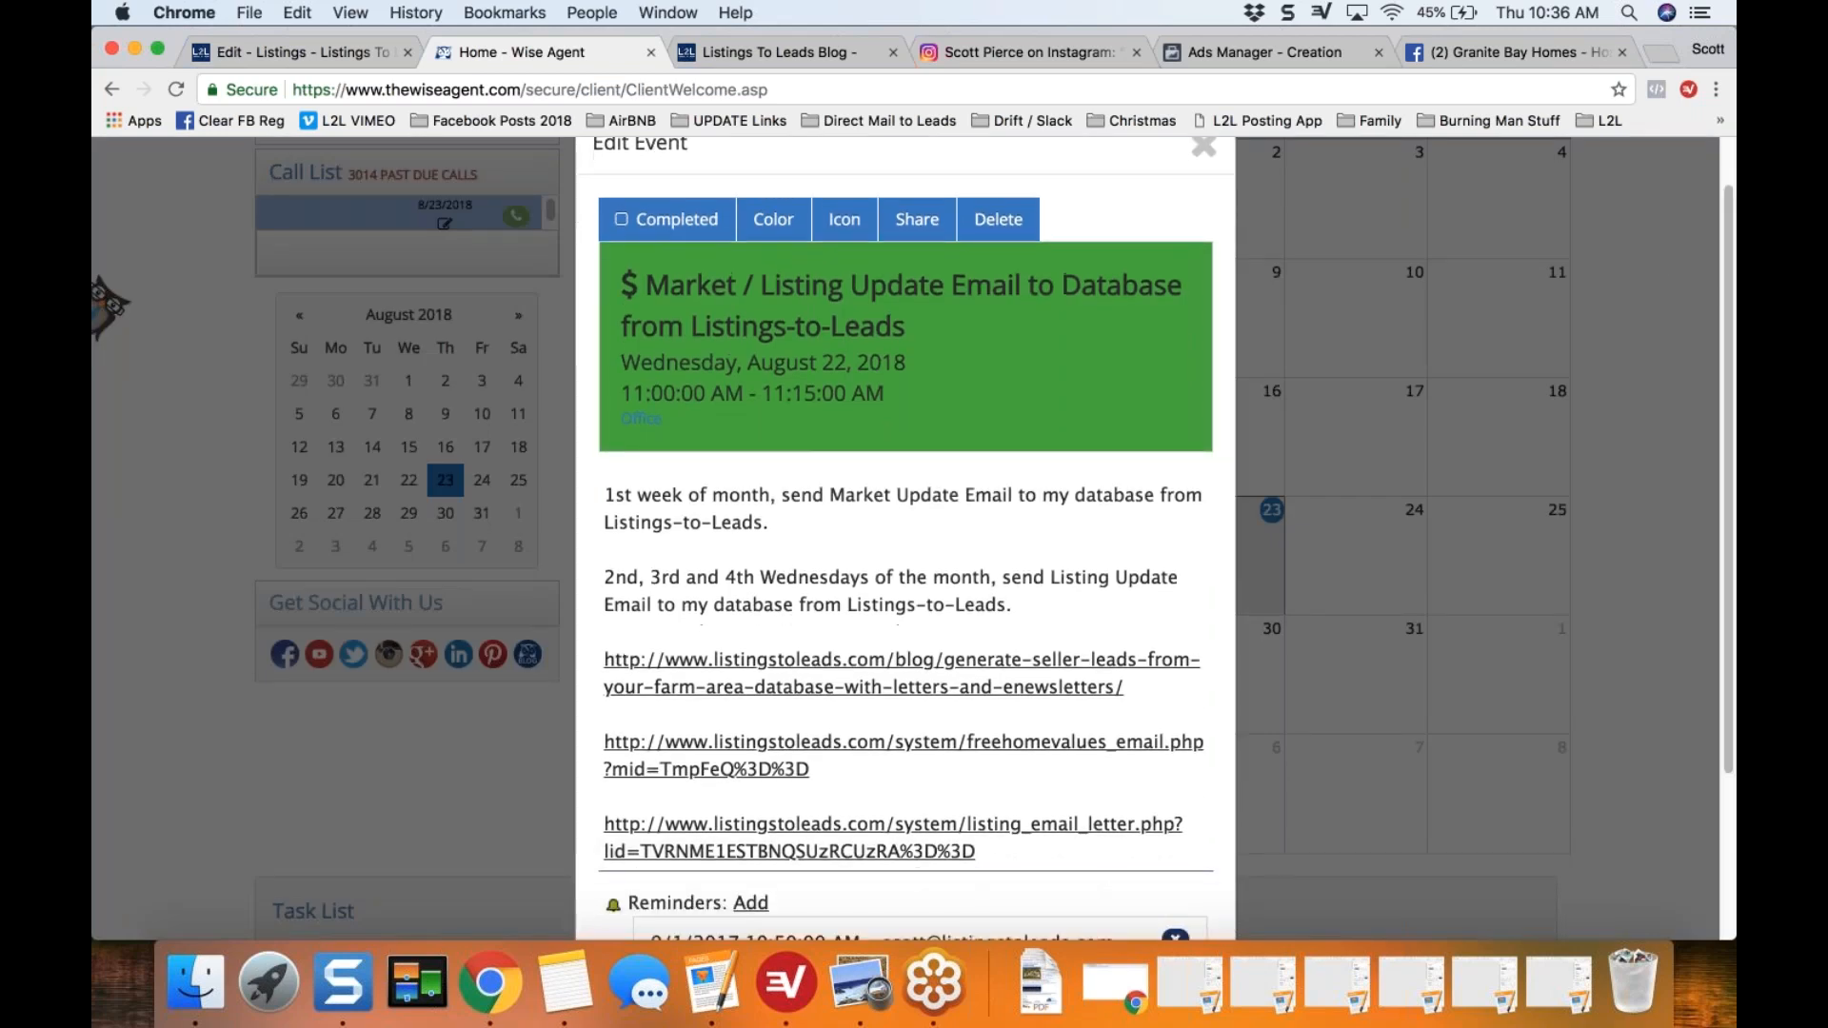
{"action": "left_click_drag", "start_coordinate": [605, 579], "coordinate": [1103, 602]}
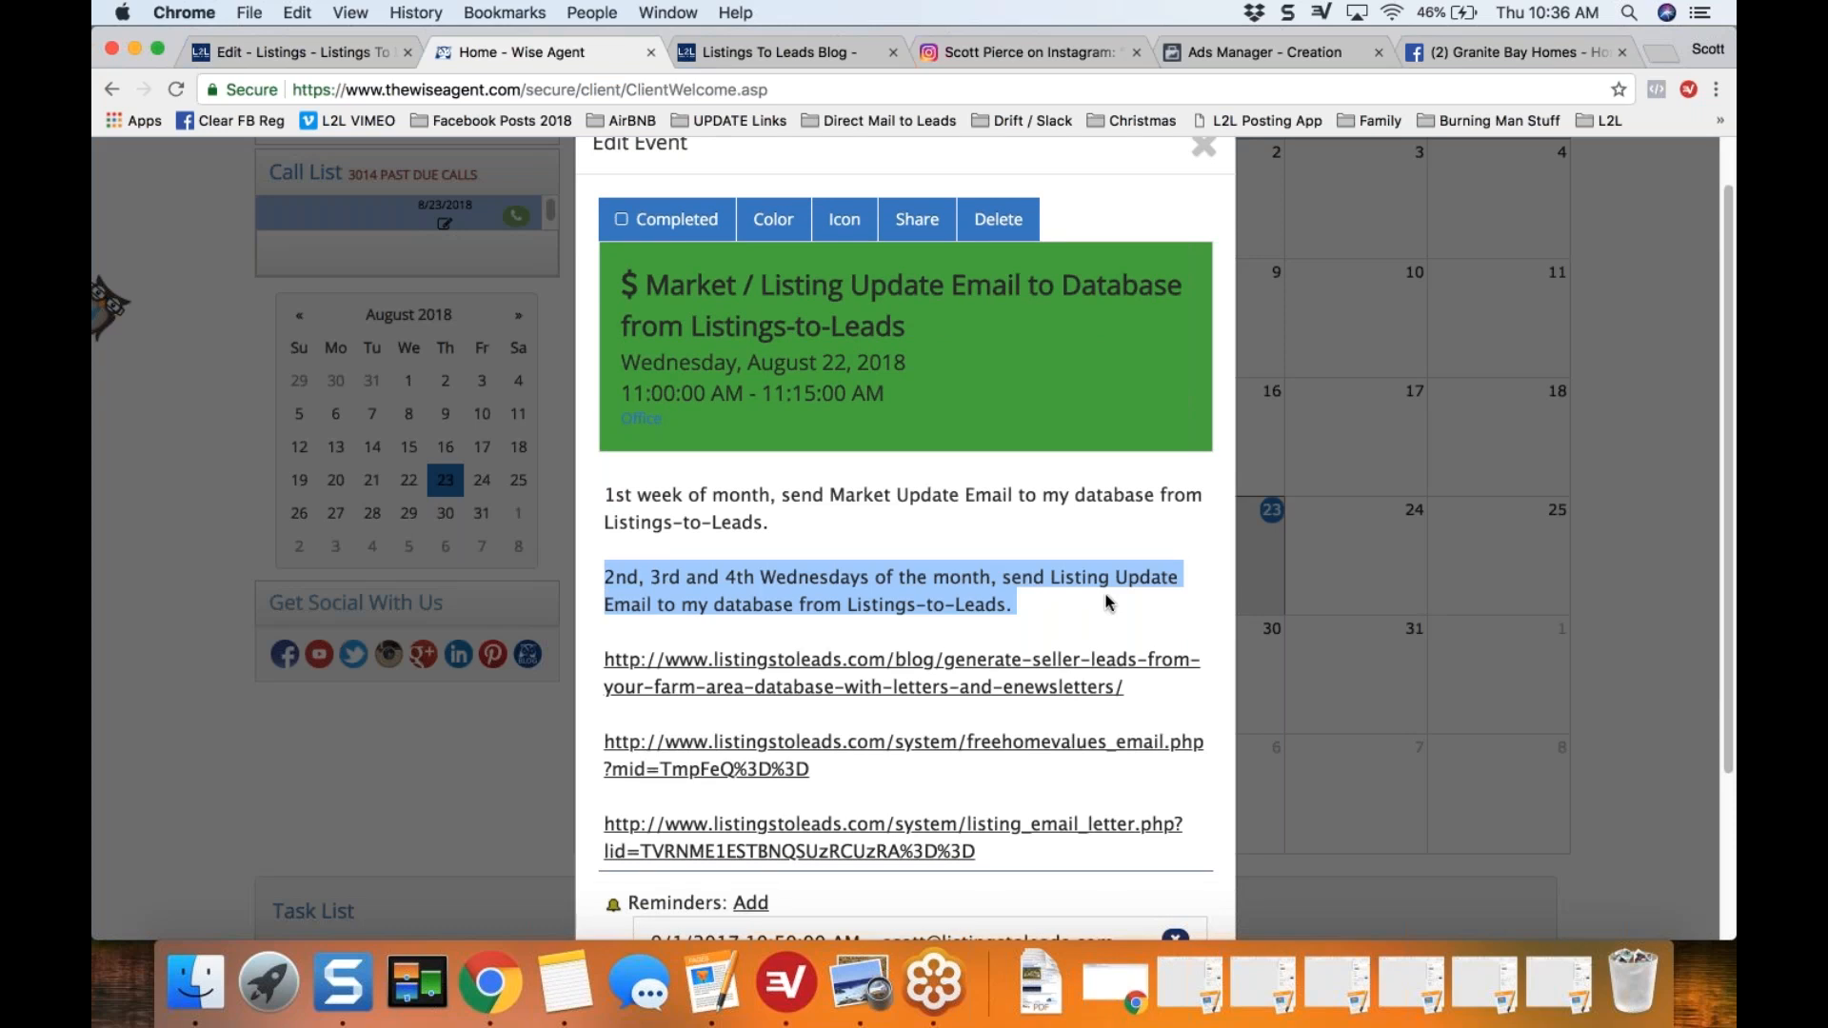
Step: Return to the Listings-to-Leads checklist, expand the eFlyer for Your Database section, and preview its Instant Update email
{"action": "left_click", "coordinate": [331, 50]}
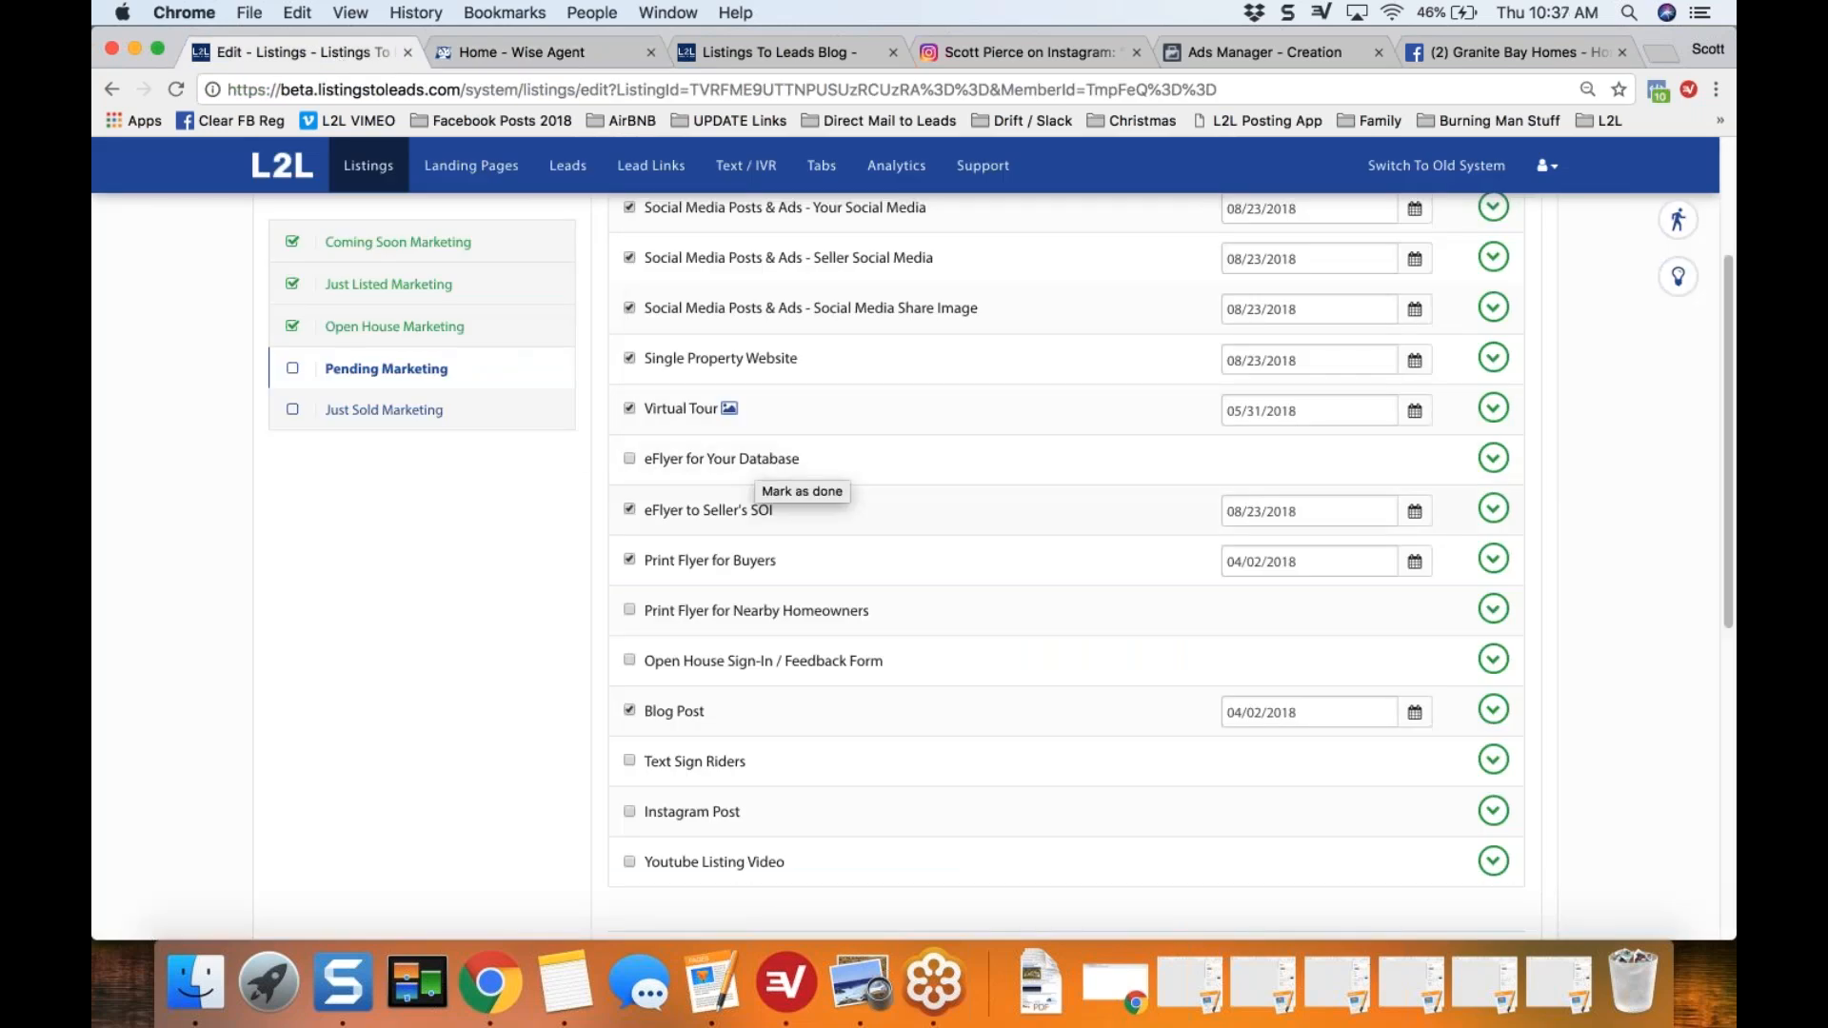
{"action": "left_click", "coordinate": [1494, 459]}
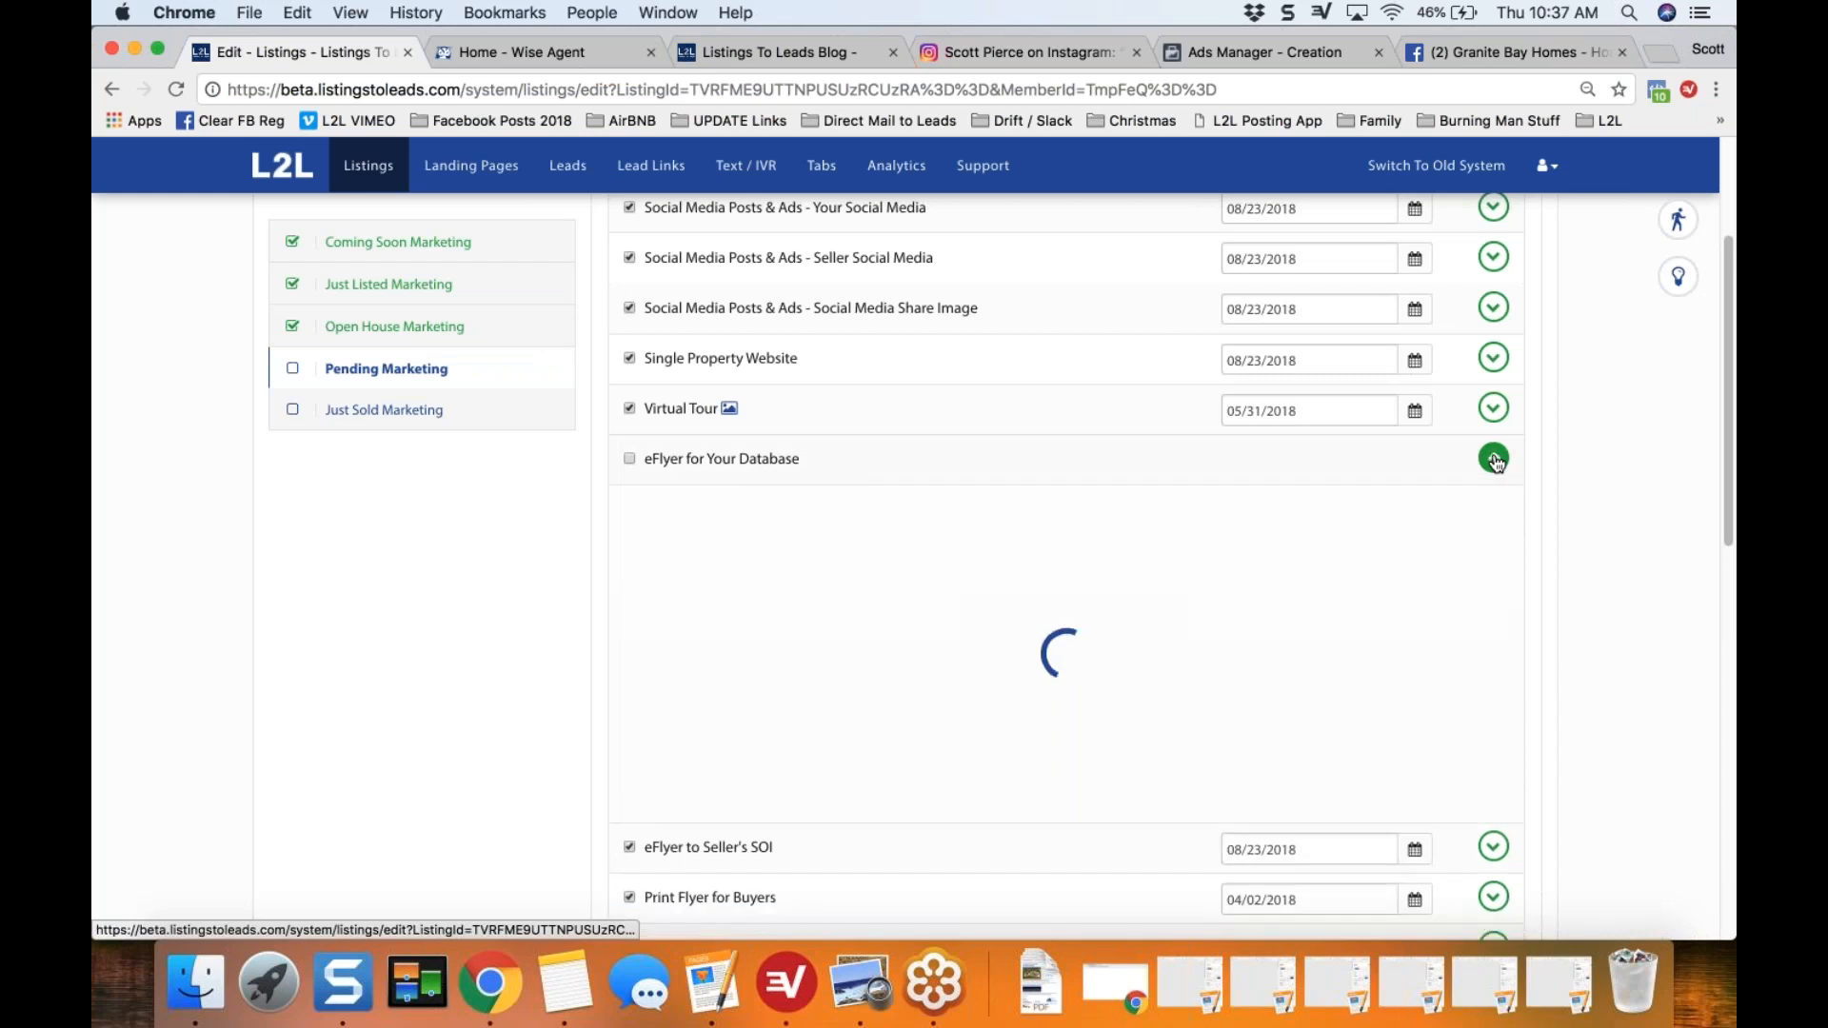
{"action": "left_click_drag", "start_coordinate": [1717, 379], "coordinate": [1718, 464]}
{"action": "scroll", "coordinate": [1718, 464], "scroll_direction": "down", "scroll_amount": 2}
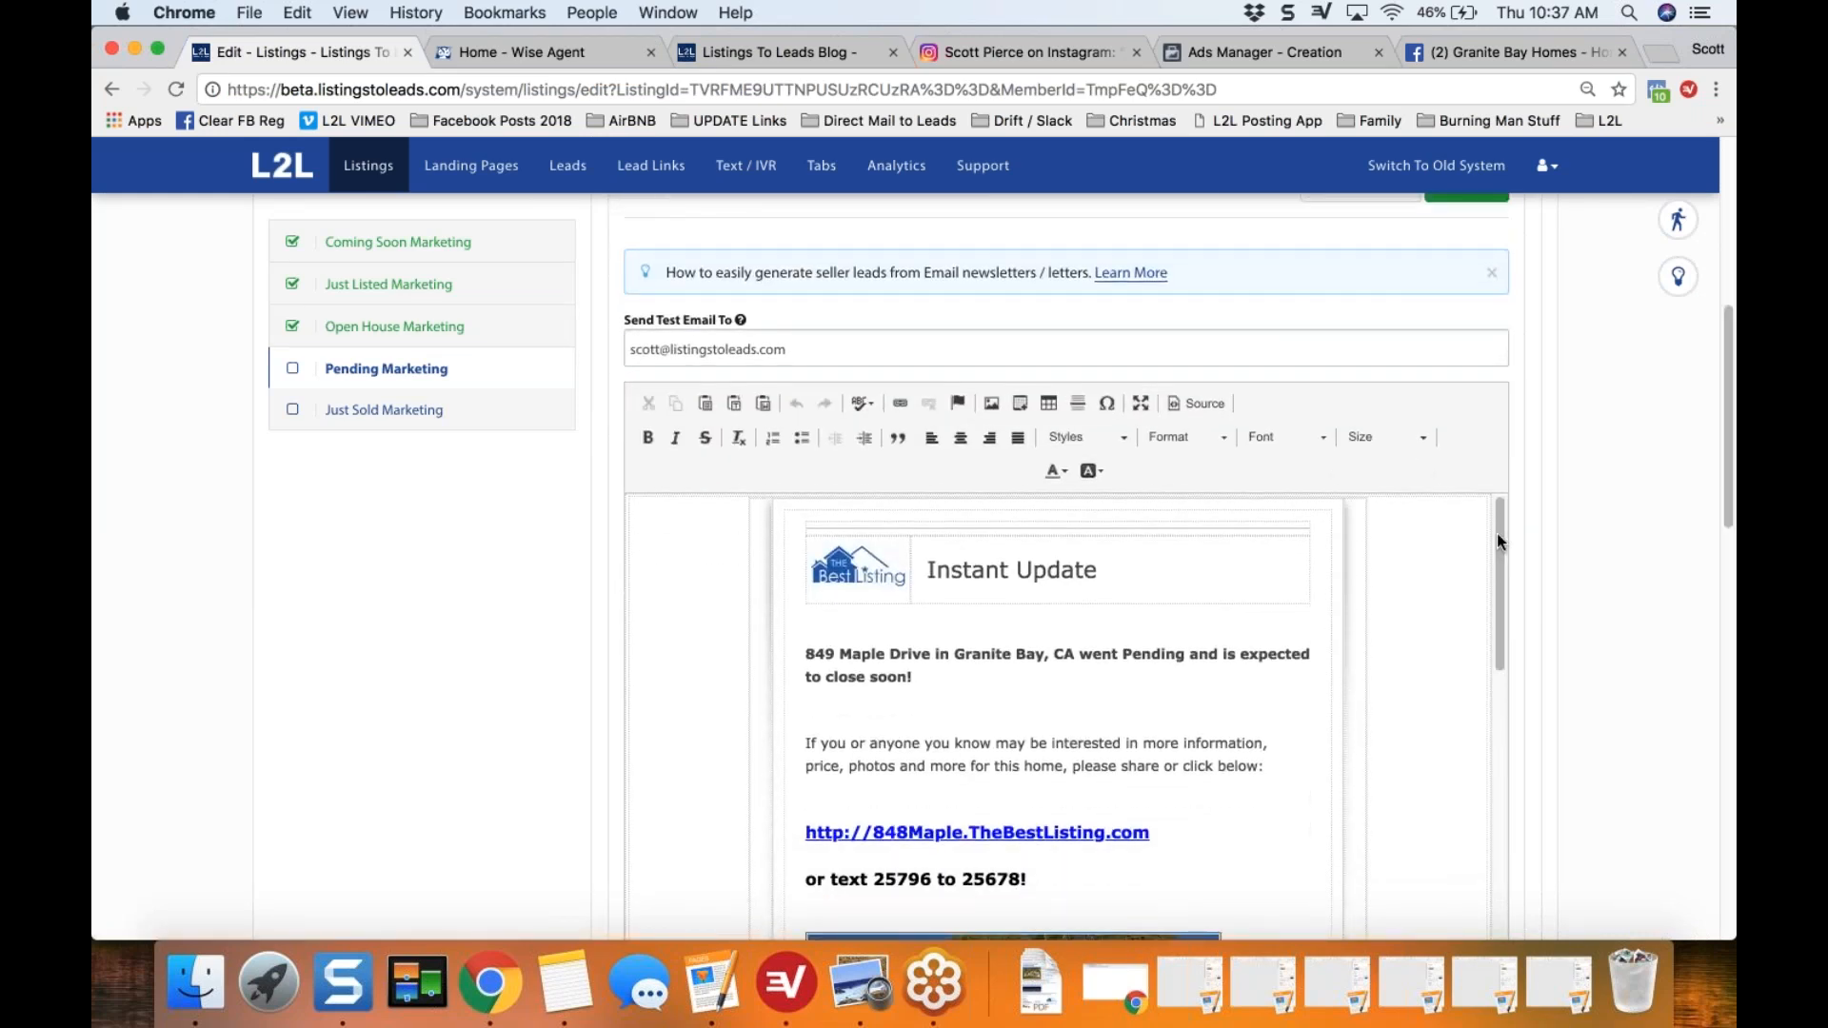
{"action": "scroll", "coordinate": [1497, 533], "scroll_direction": "down", "scroll_amount": 10}
{"action": "scroll", "coordinate": [1506, 499], "scroll_direction": "up", "scroll_amount": 3}
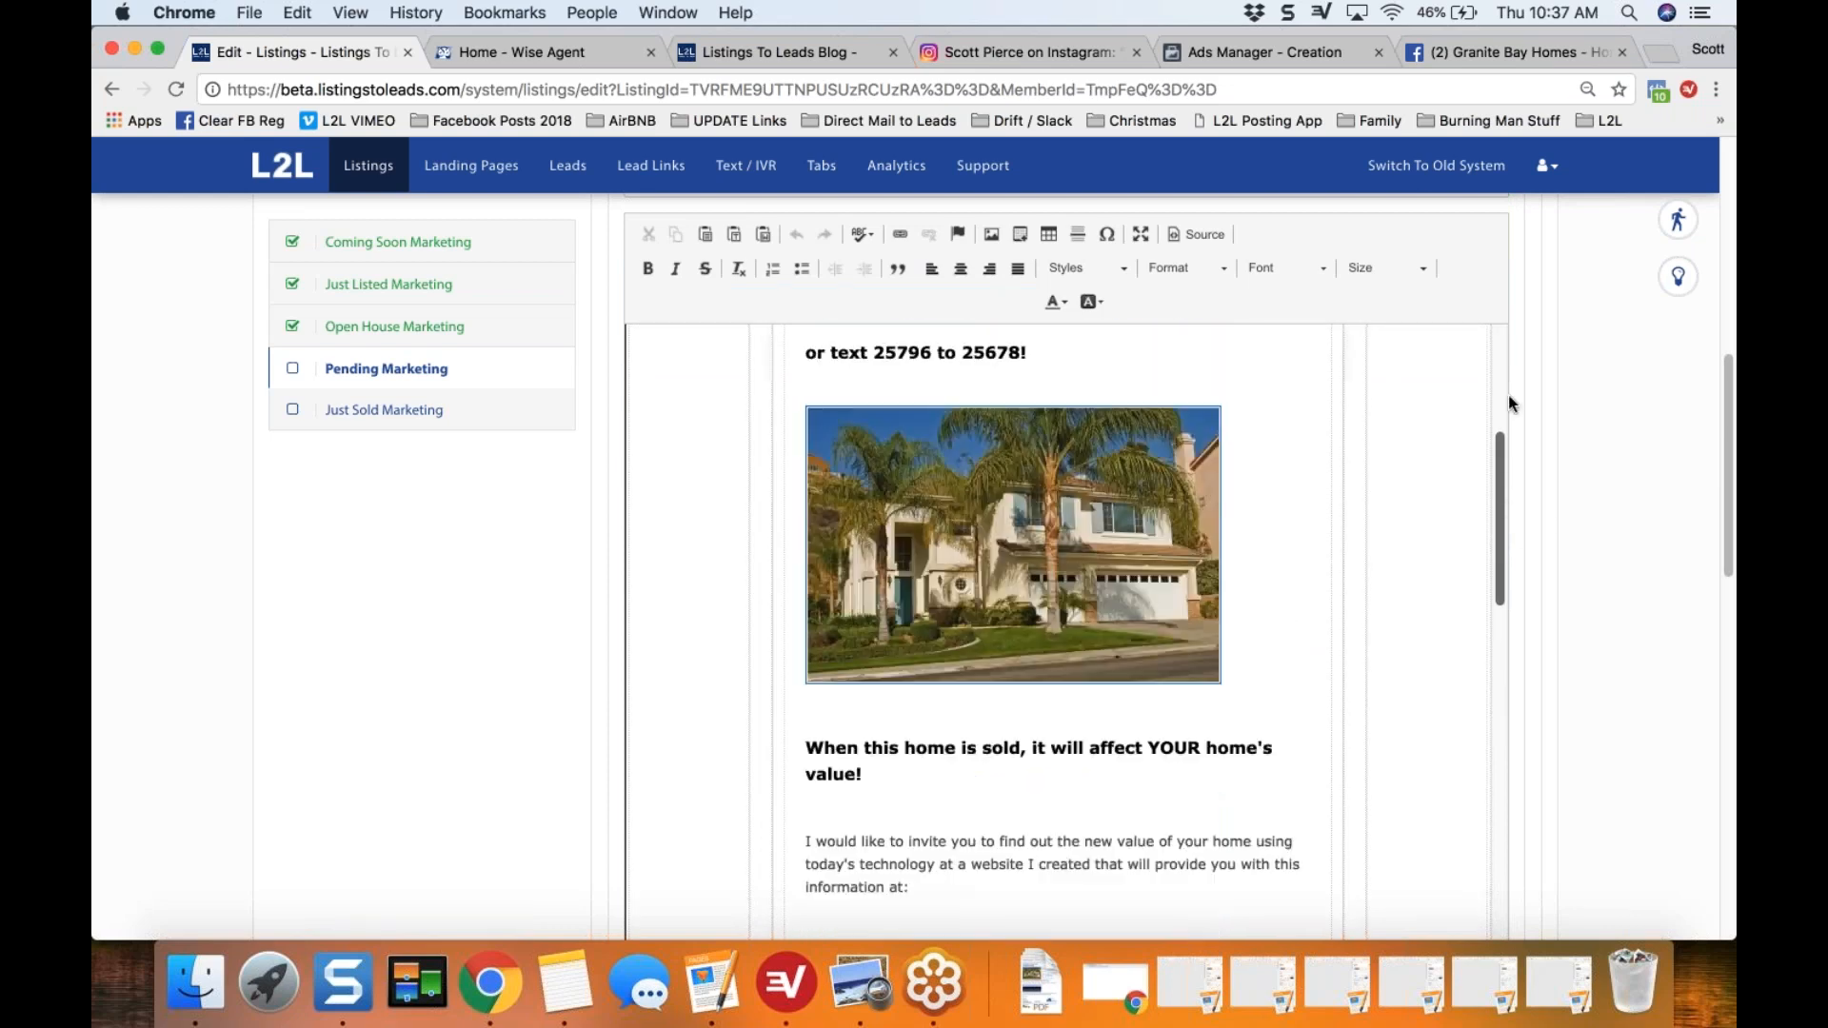
{"action": "scroll", "coordinate": [1508, 396], "scroll_direction": "up", "scroll_amount": 4}
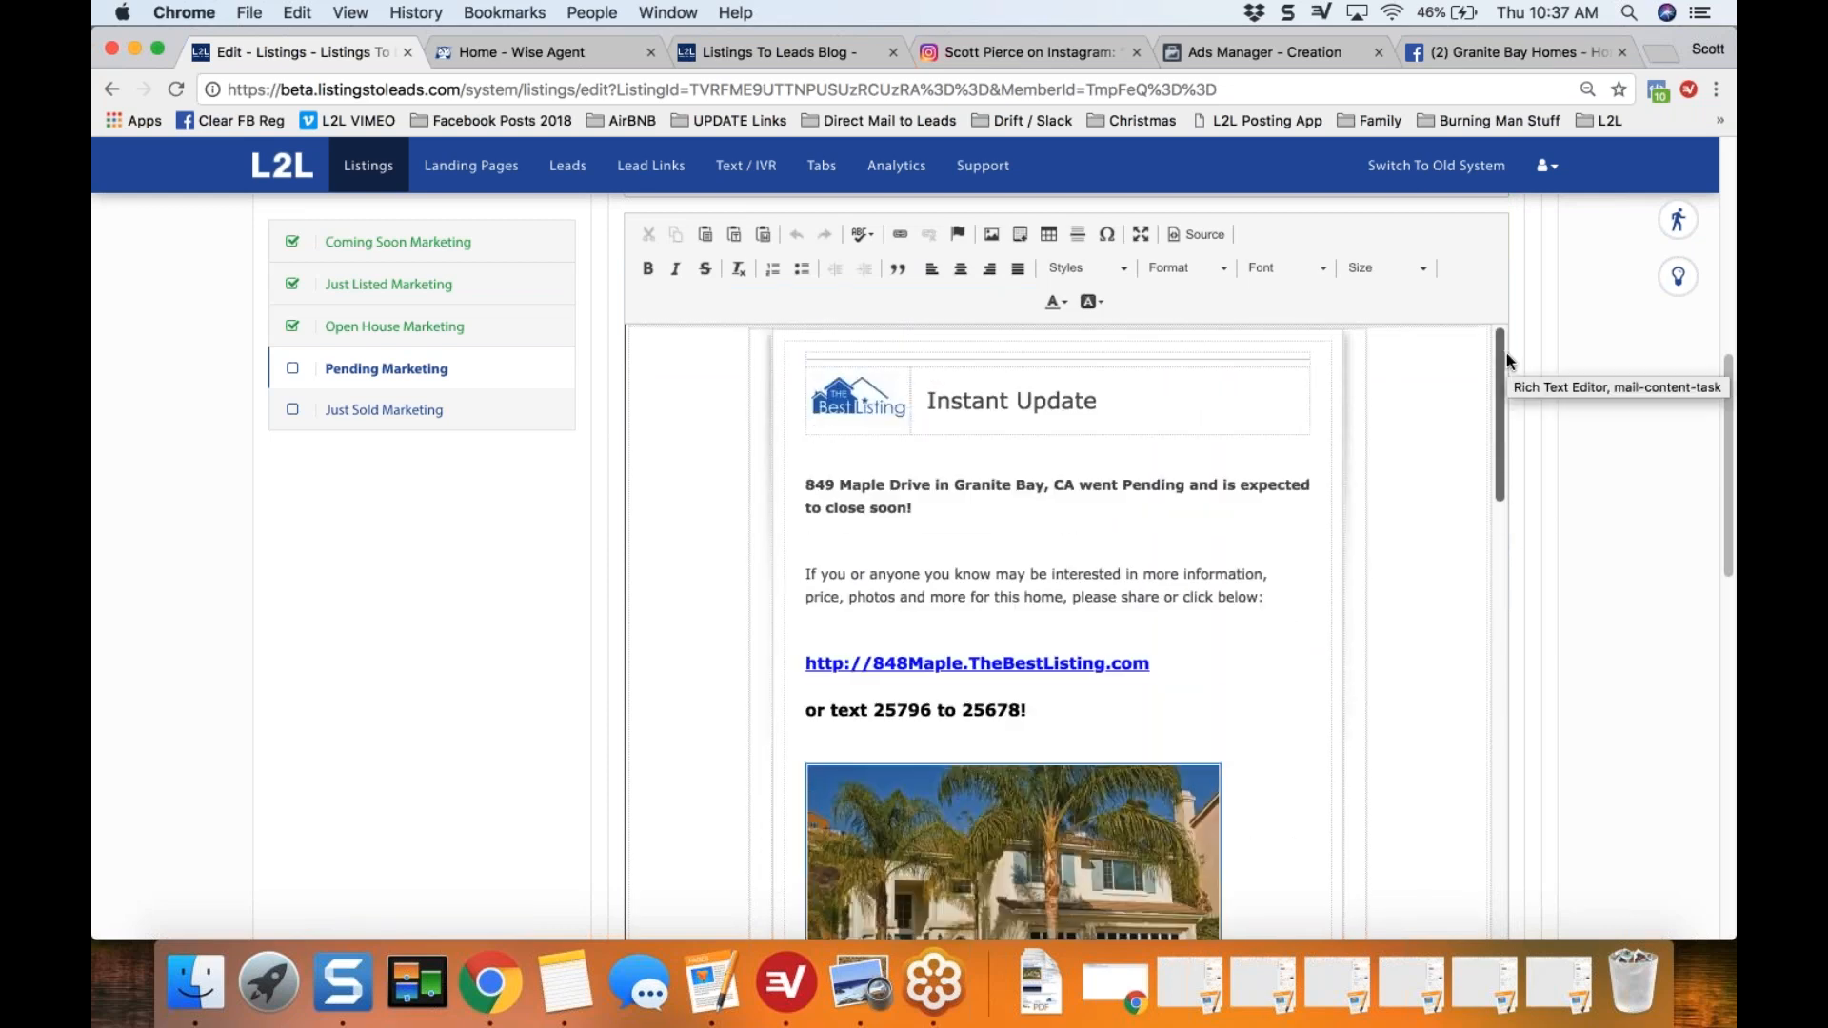
Step: Open the help article on eFlyers for Your Database, highlight the agent testimonial about listing update emails, and close the article
{"action": "left_click", "coordinate": [1679, 280]}
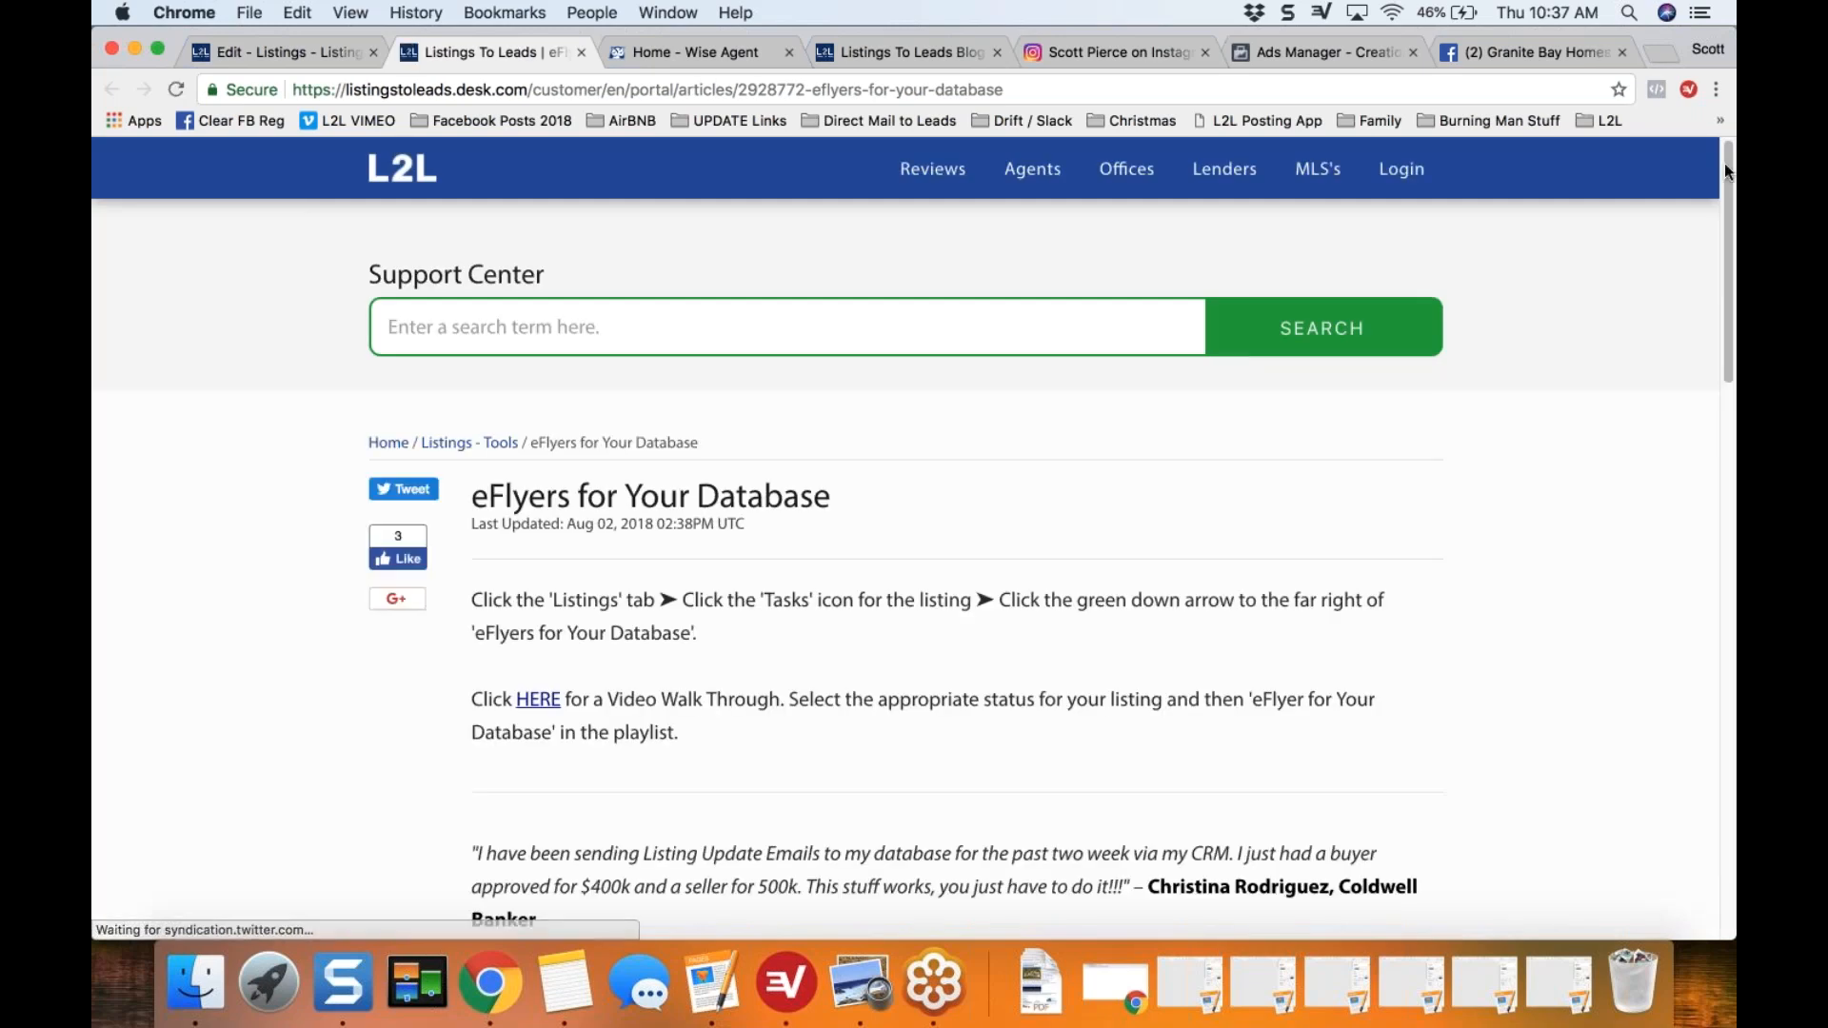
{"action": "left_click_drag", "start_coordinate": [1726, 167], "coordinate": [1730, 292]}
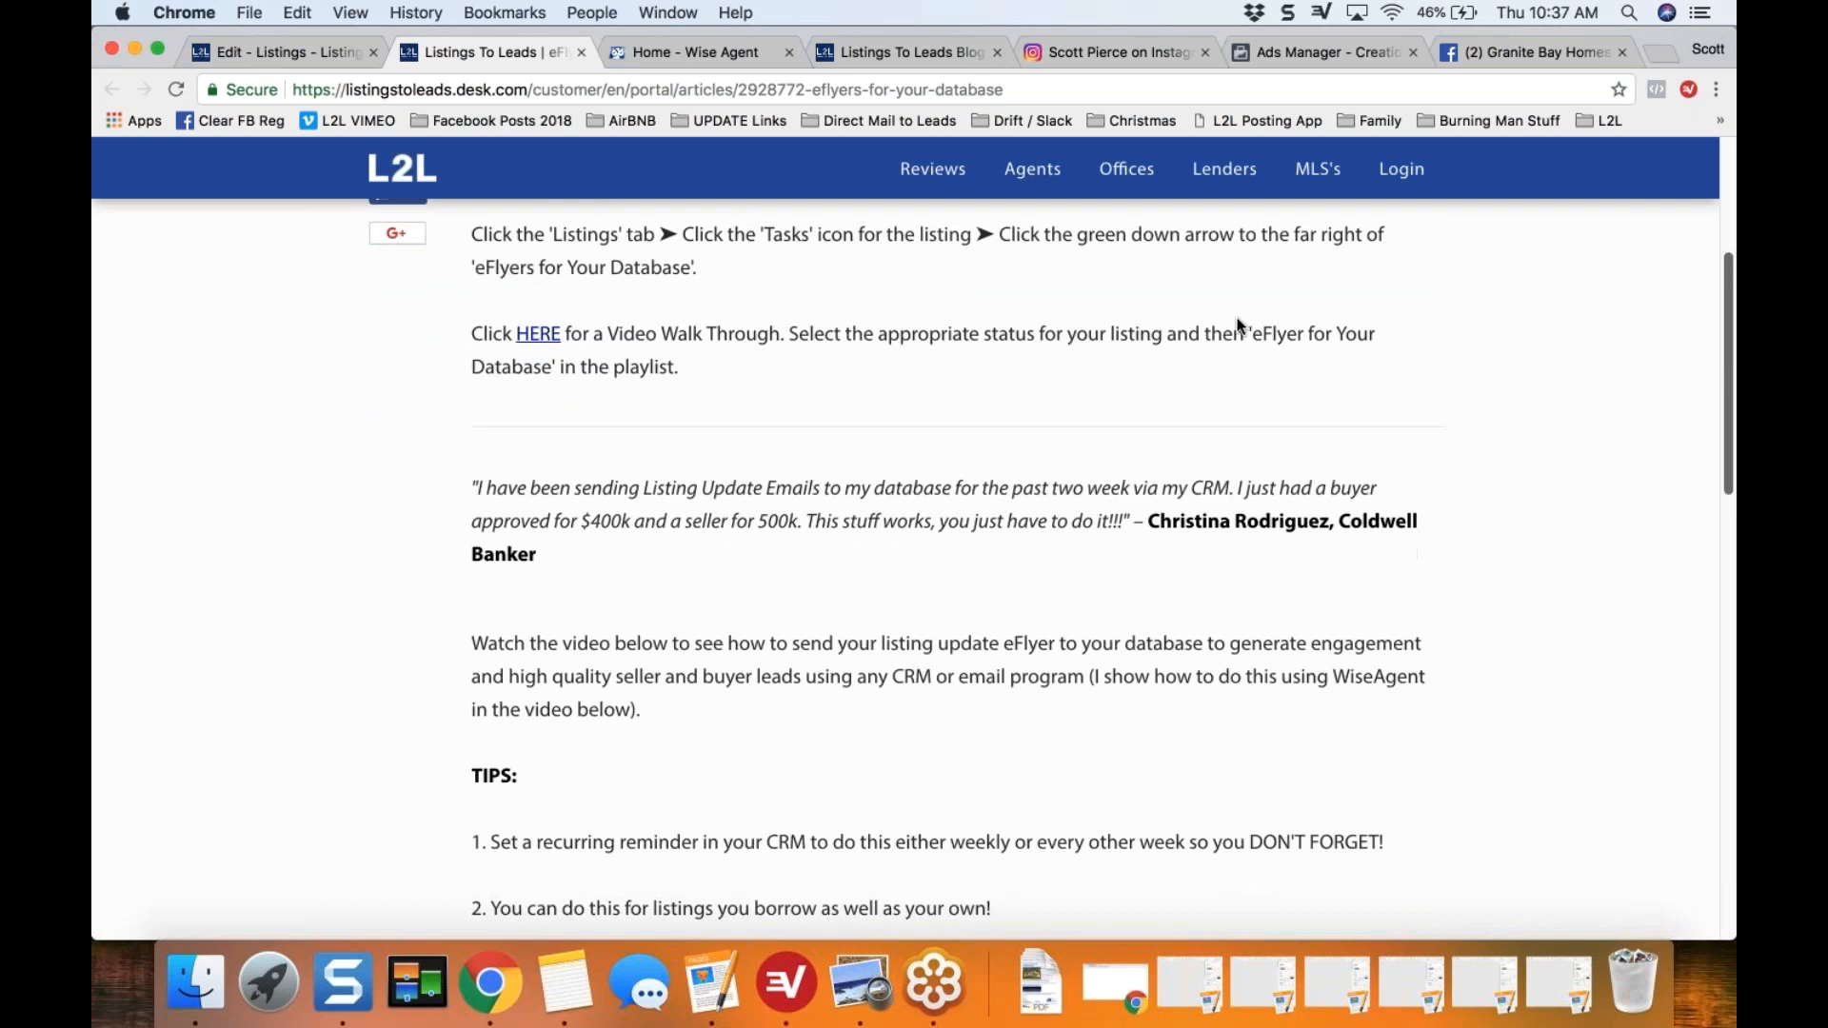
{"action": "left_click_drag", "start_coordinate": [474, 490], "coordinate": [1144, 514]}
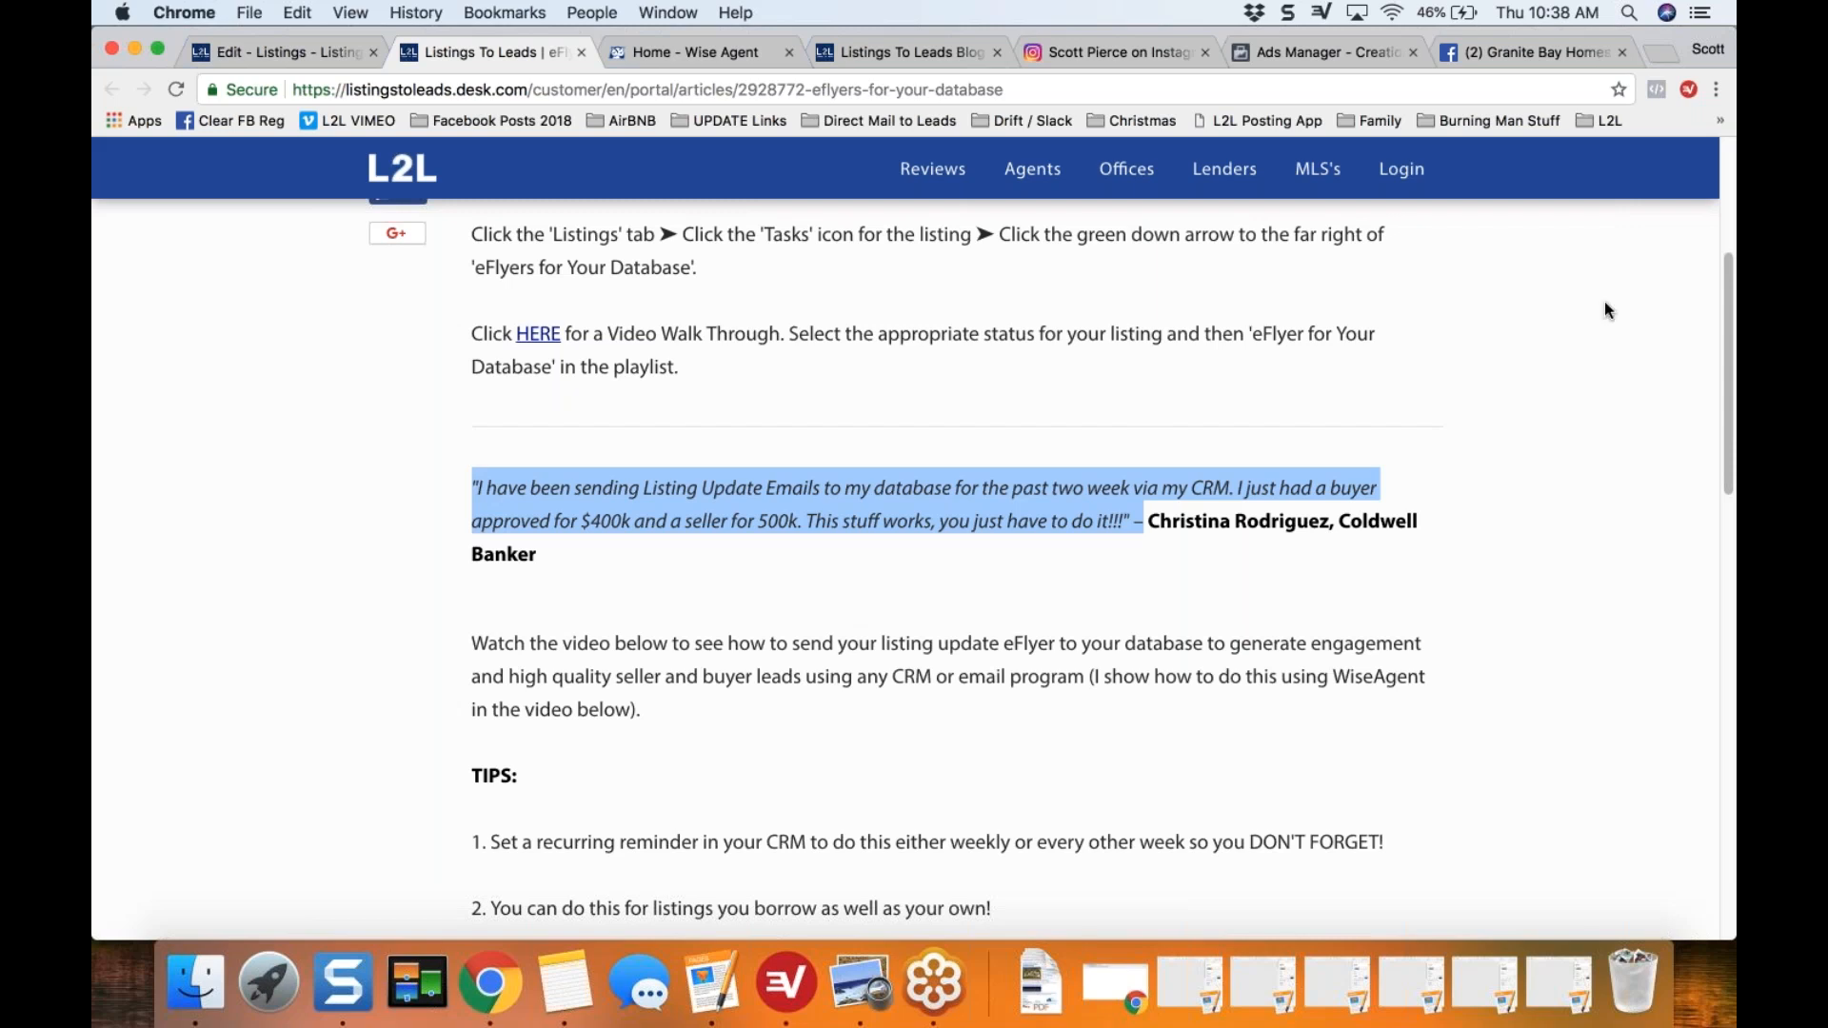
{"action": "left_click_drag", "start_coordinate": [577, 53], "coordinate": [578, 57]}
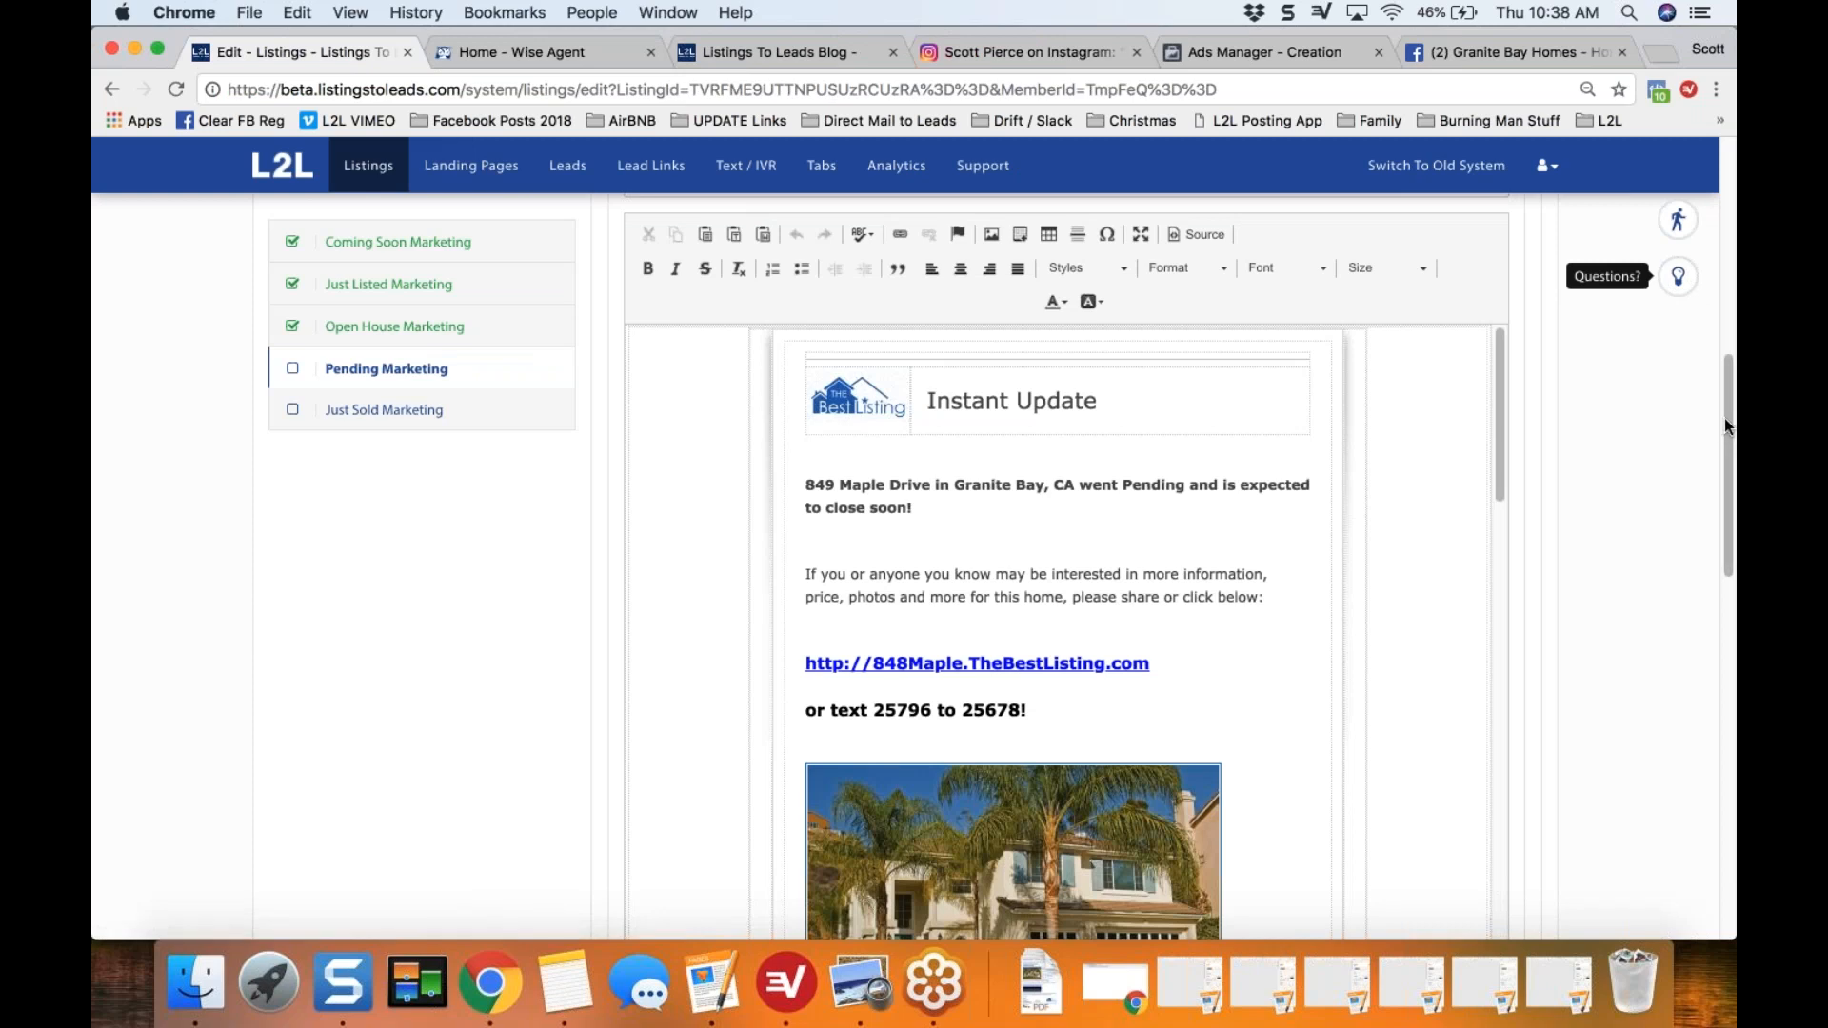
Step: Review the eFlyer's opening content, highlighting the pending headline, the property website link, and the text code line
{"action": "scroll", "coordinate": [1729, 366], "scroll_direction": "up", "scroll_amount": 1}
{"action": "scroll", "coordinate": [1728, 366], "scroll_direction": "up", "scroll_amount": 3}
{"action": "scroll", "coordinate": [1726, 408], "scroll_direction": "down", "scroll_amount": 5}
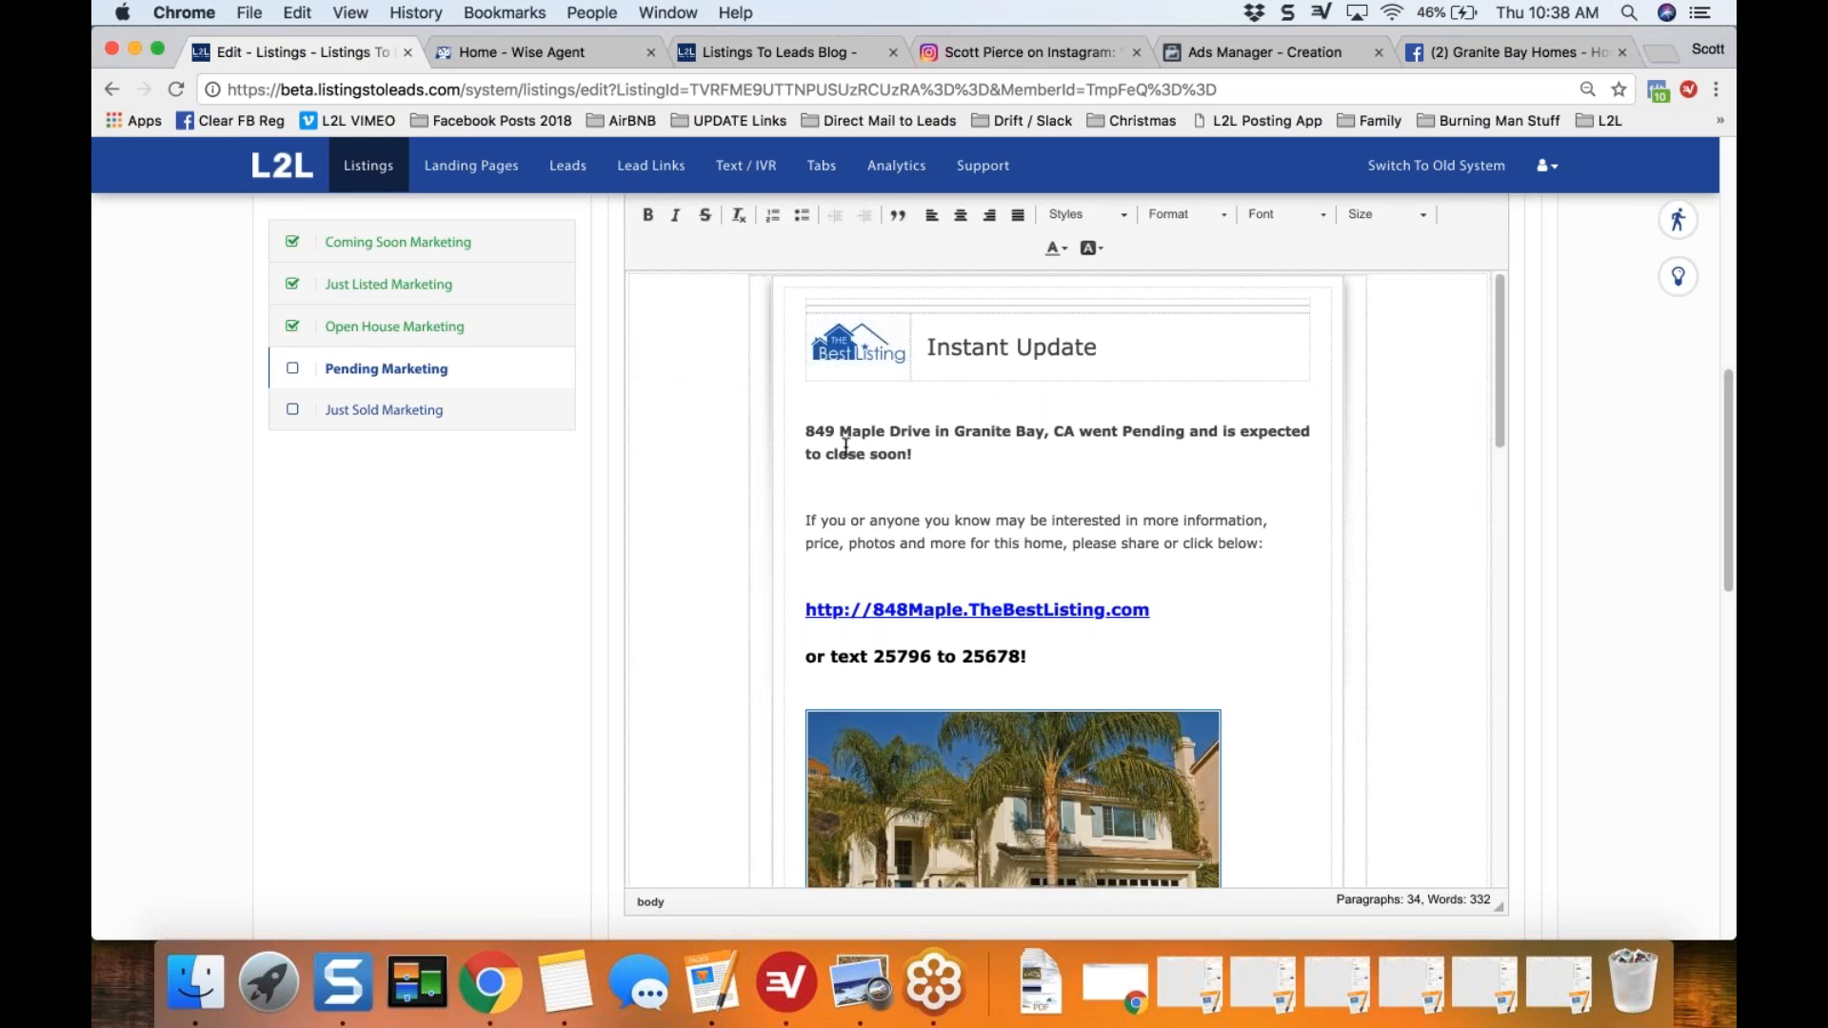
{"action": "left_click_drag", "start_coordinate": [805, 429], "coordinate": [944, 448]}
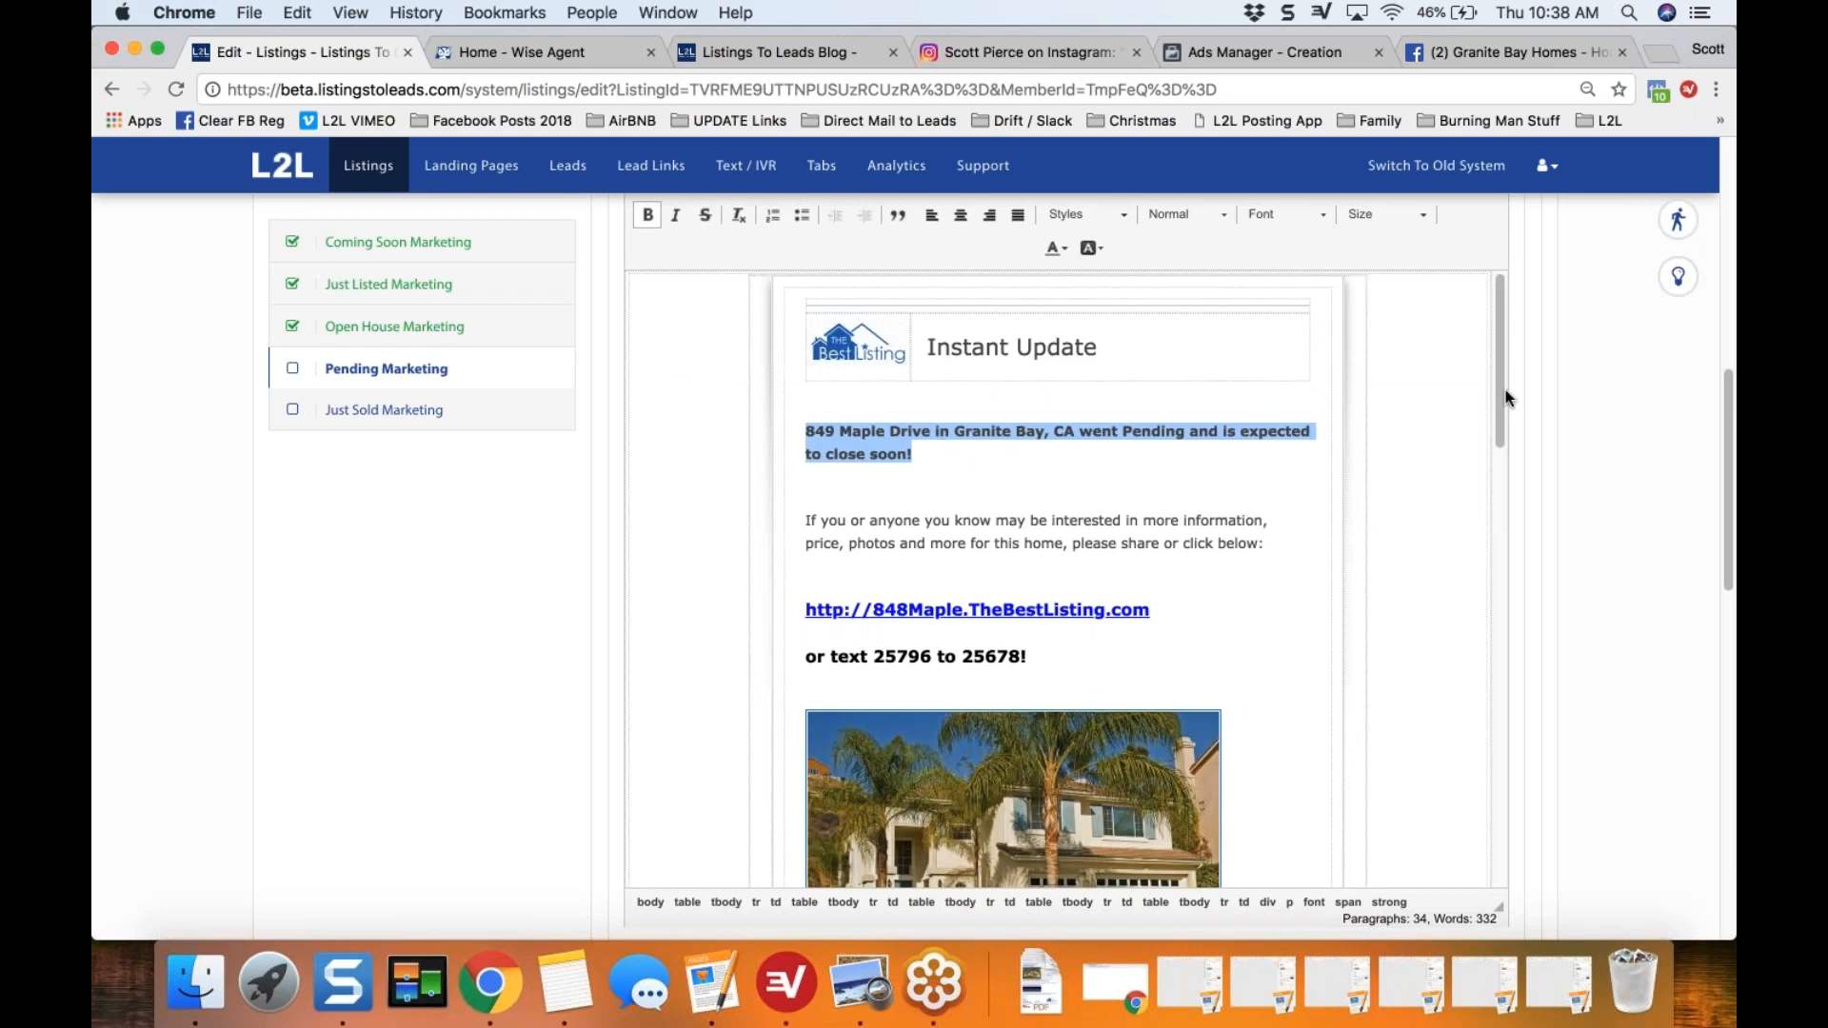
{"action": "left_click_drag", "start_coordinate": [1495, 387], "coordinate": [1488, 437]}
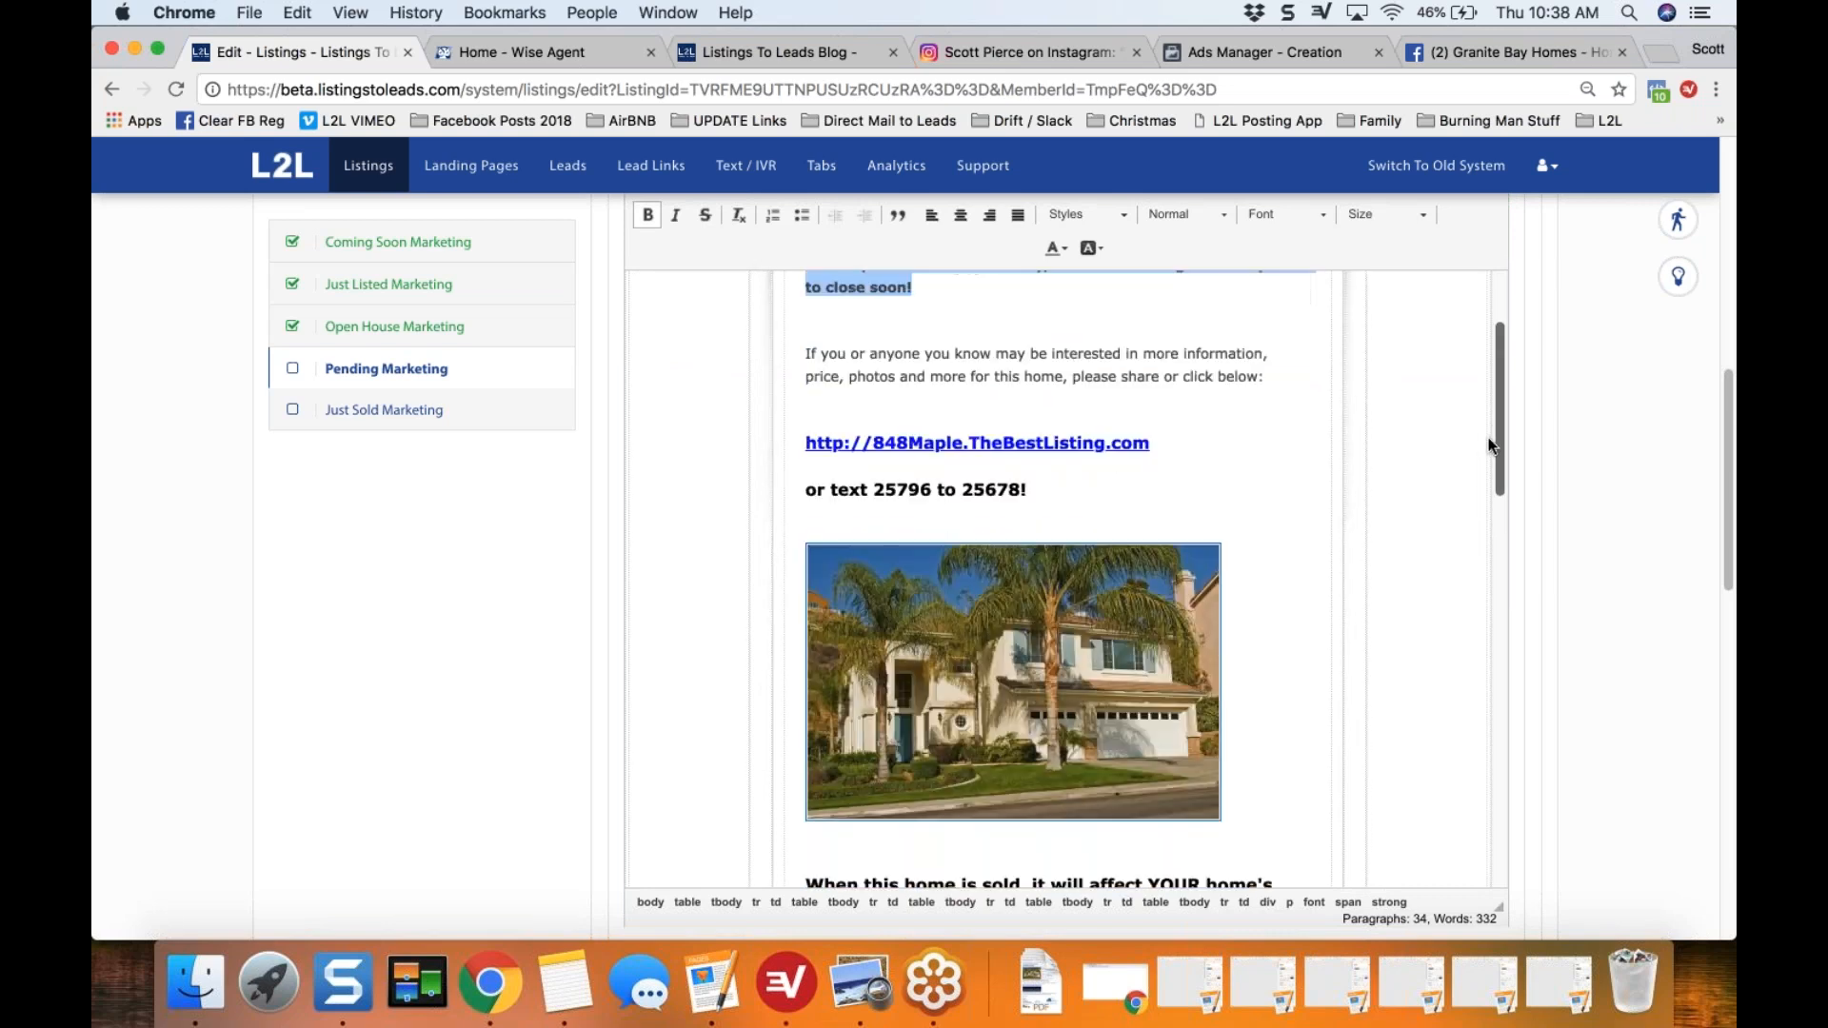
{"action": "left_click_drag", "start_coordinate": [806, 357], "coordinate": [1174, 495]}
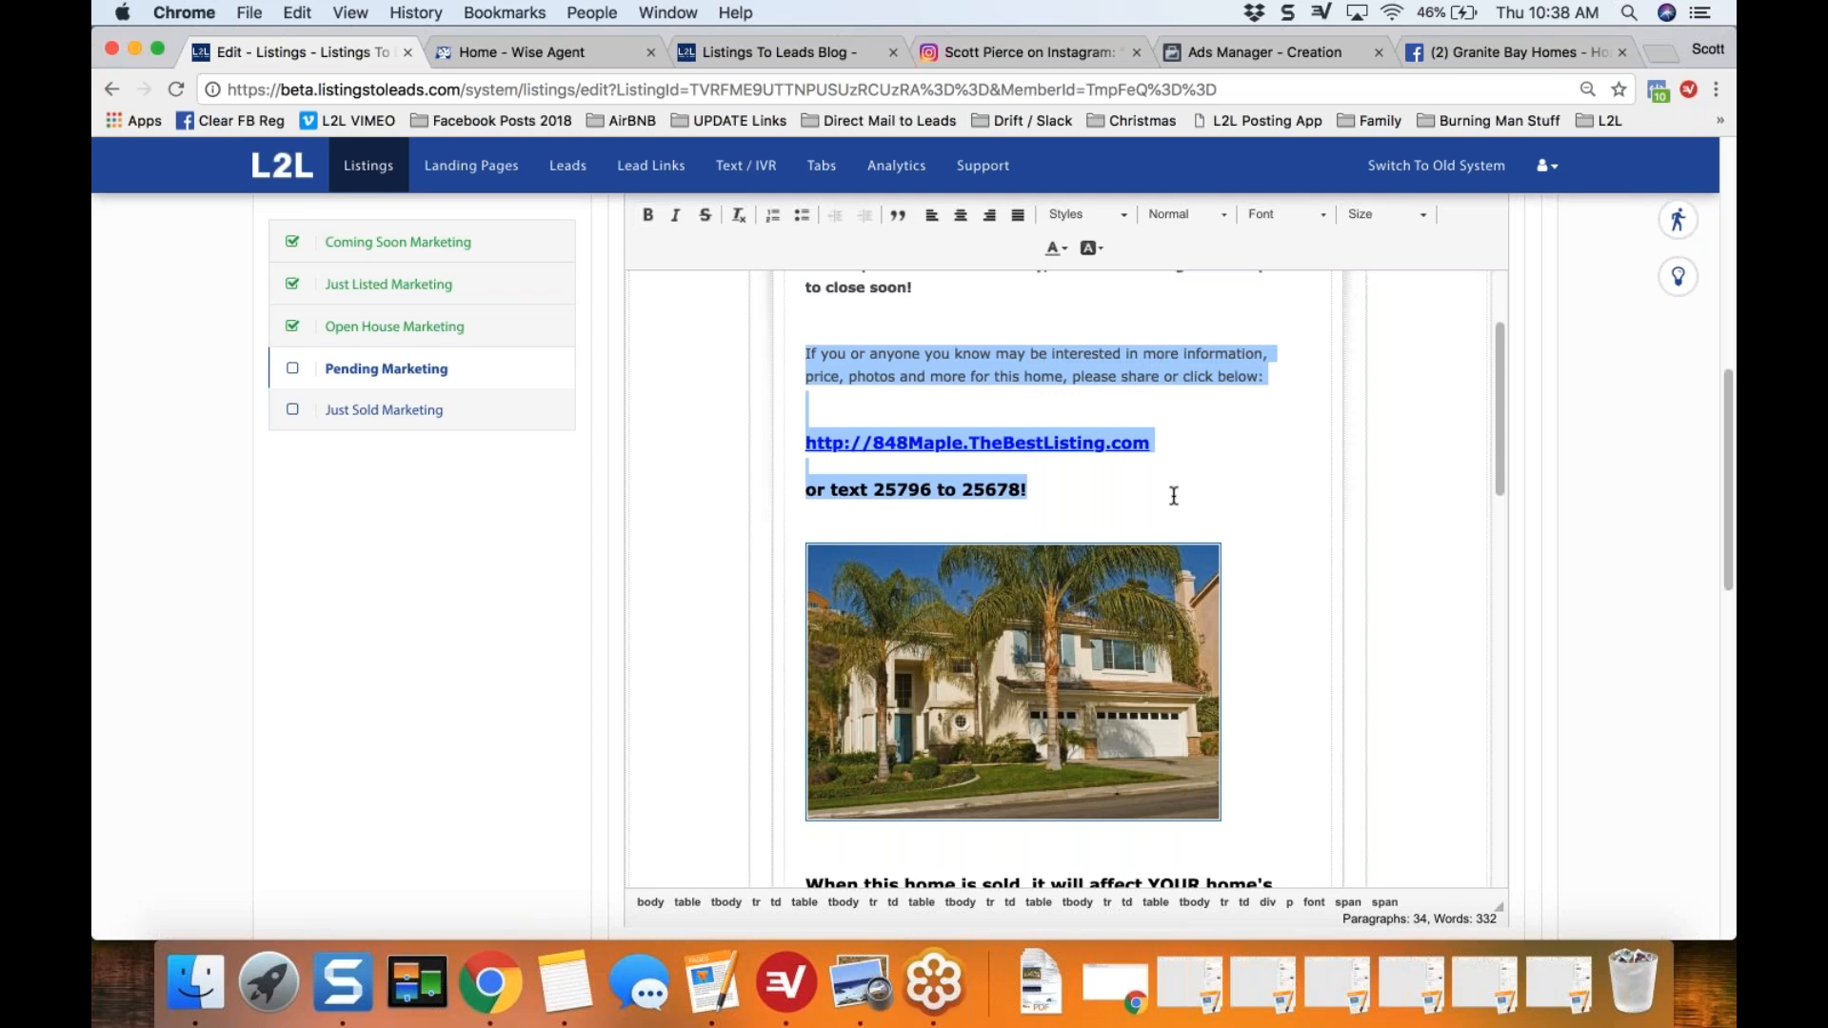
{"action": "left_click_drag", "start_coordinate": [873, 489], "coordinate": [1044, 497]}
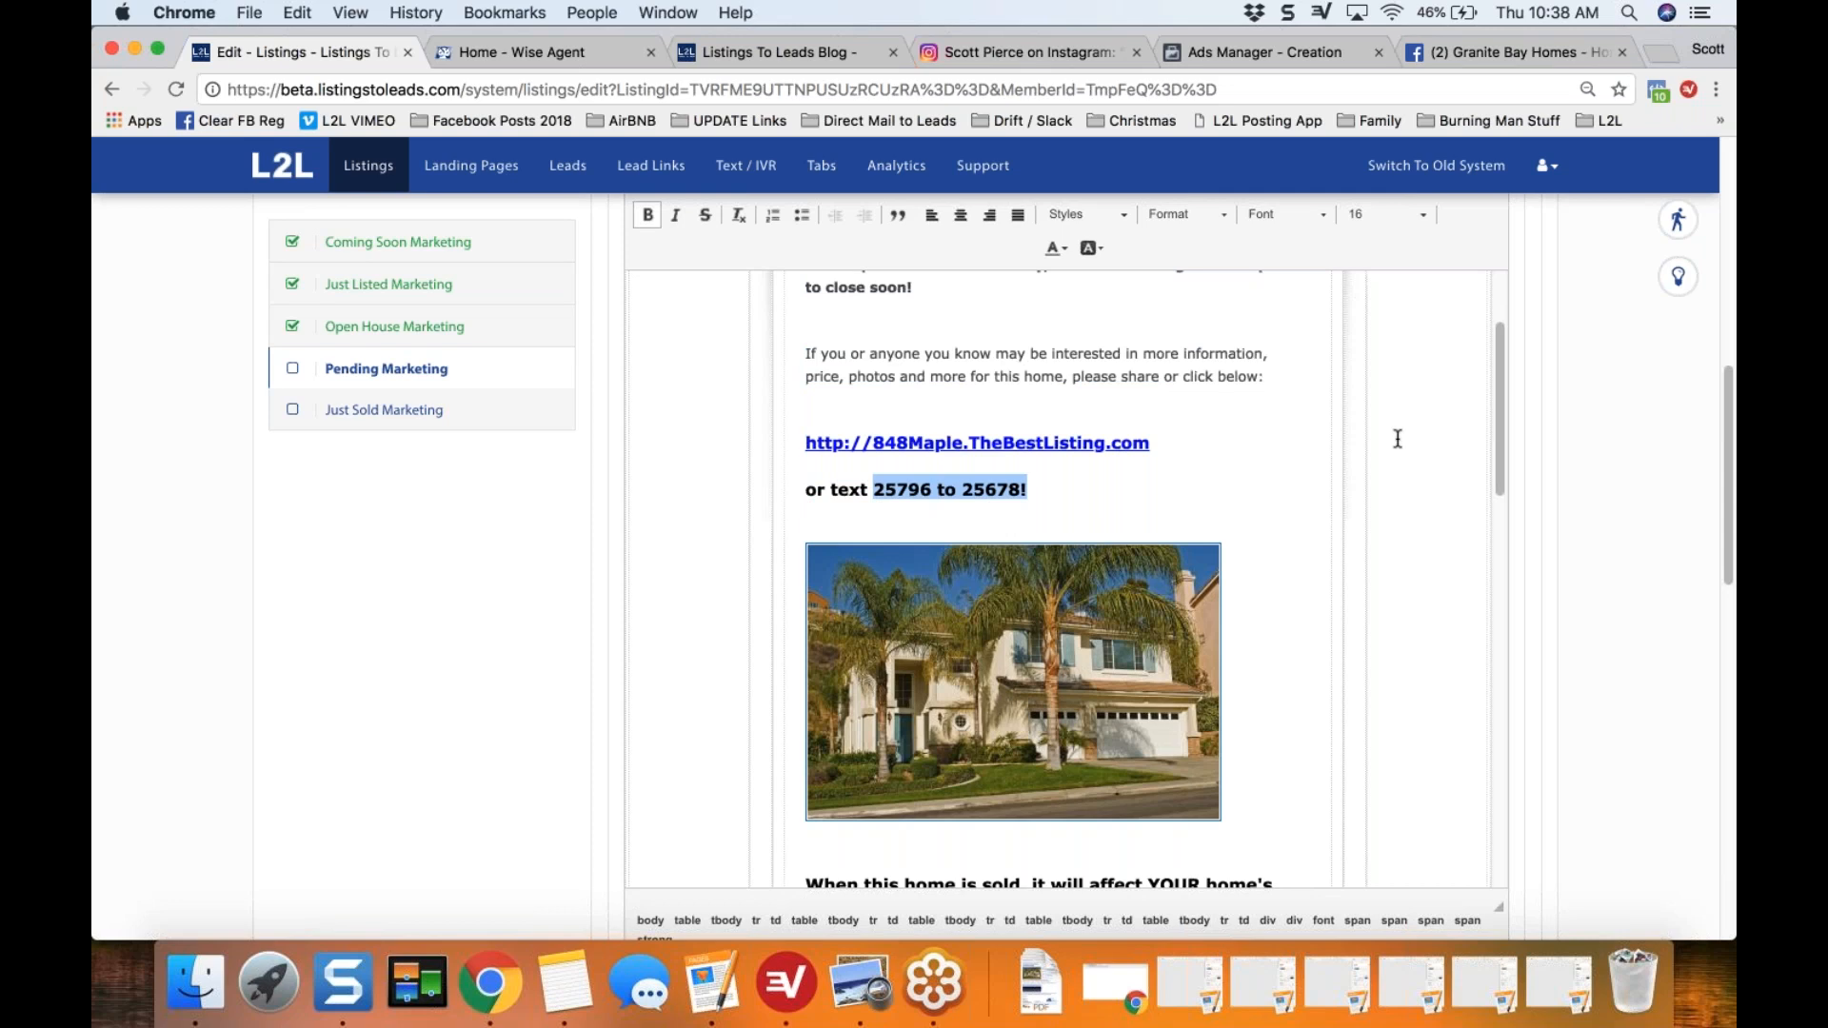
Step: Highlight the eFlyer's line about the sale affecting home values, and review the home valuation link, banner and agent signature
{"action": "left_click_drag", "start_coordinate": [1498, 387], "coordinate": [1497, 504]}
{"action": "left_click", "coordinate": [806, 423]}
{"action": "left_click", "coordinate": [879, 447], "text": "shift"}
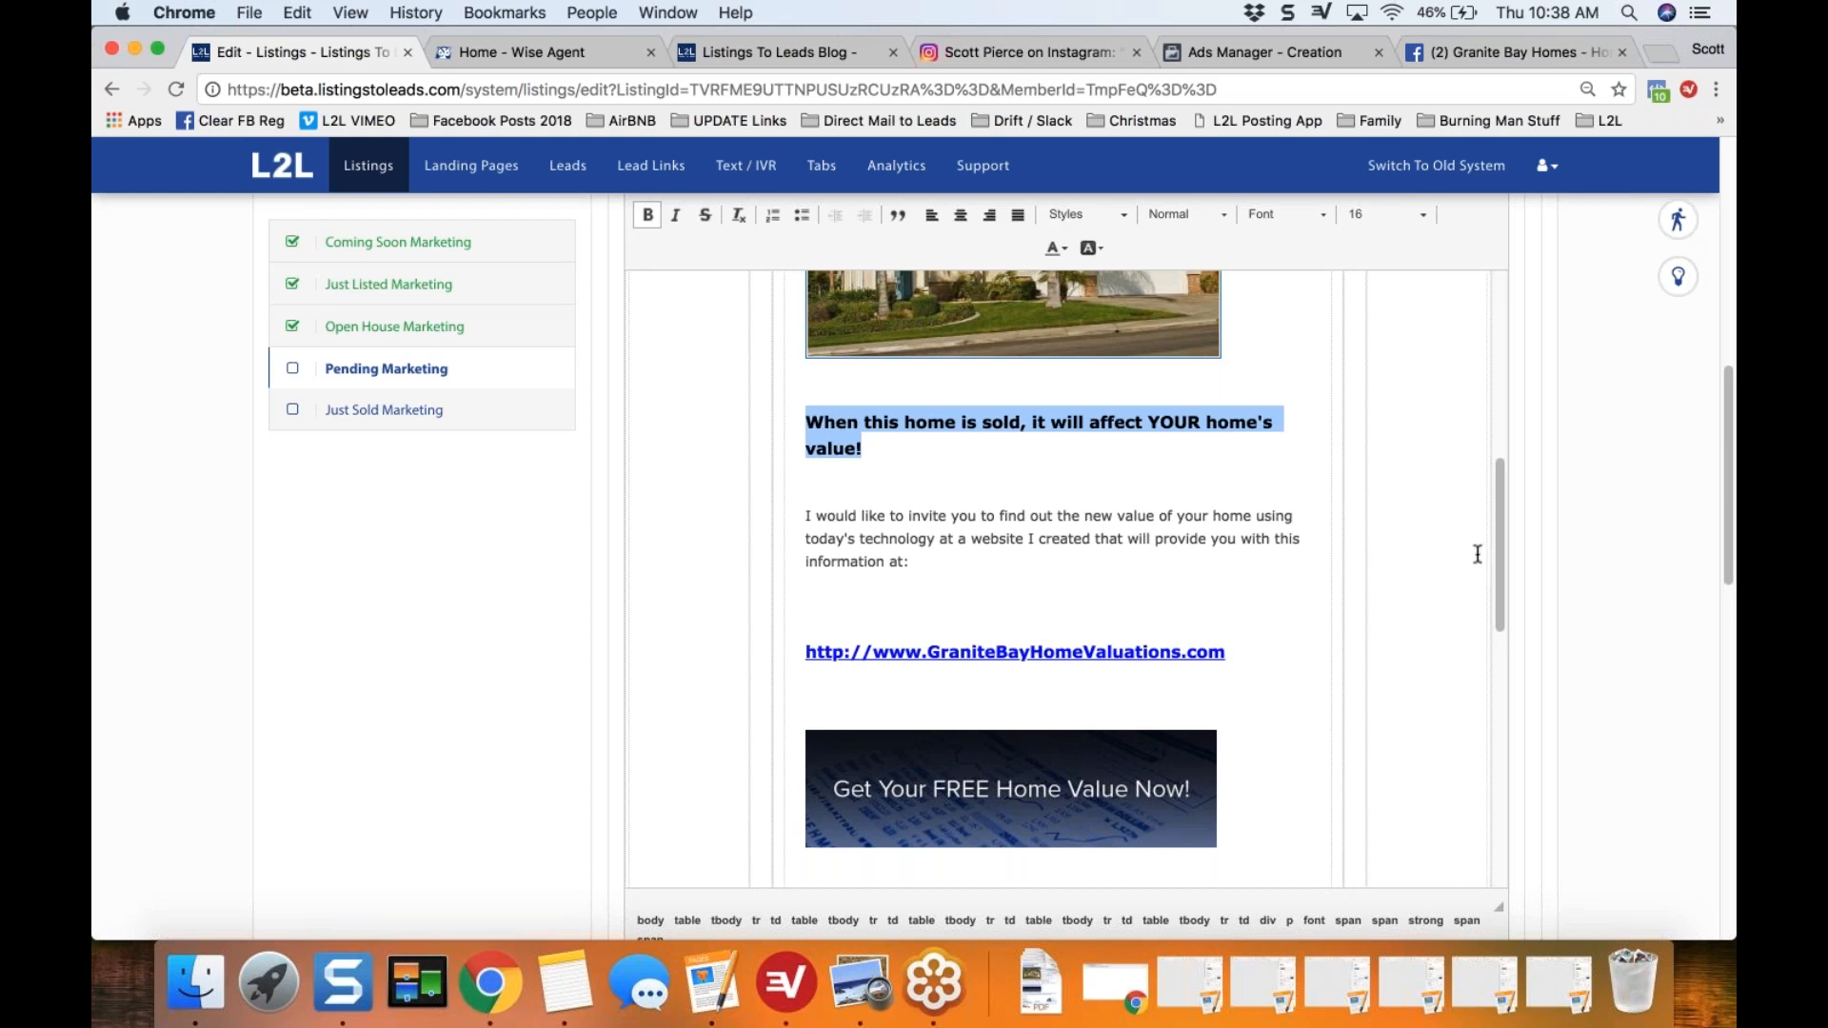
{"action": "scroll", "coordinate": [1499, 572], "scroll_direction": "down", "scroll_amount": 5}
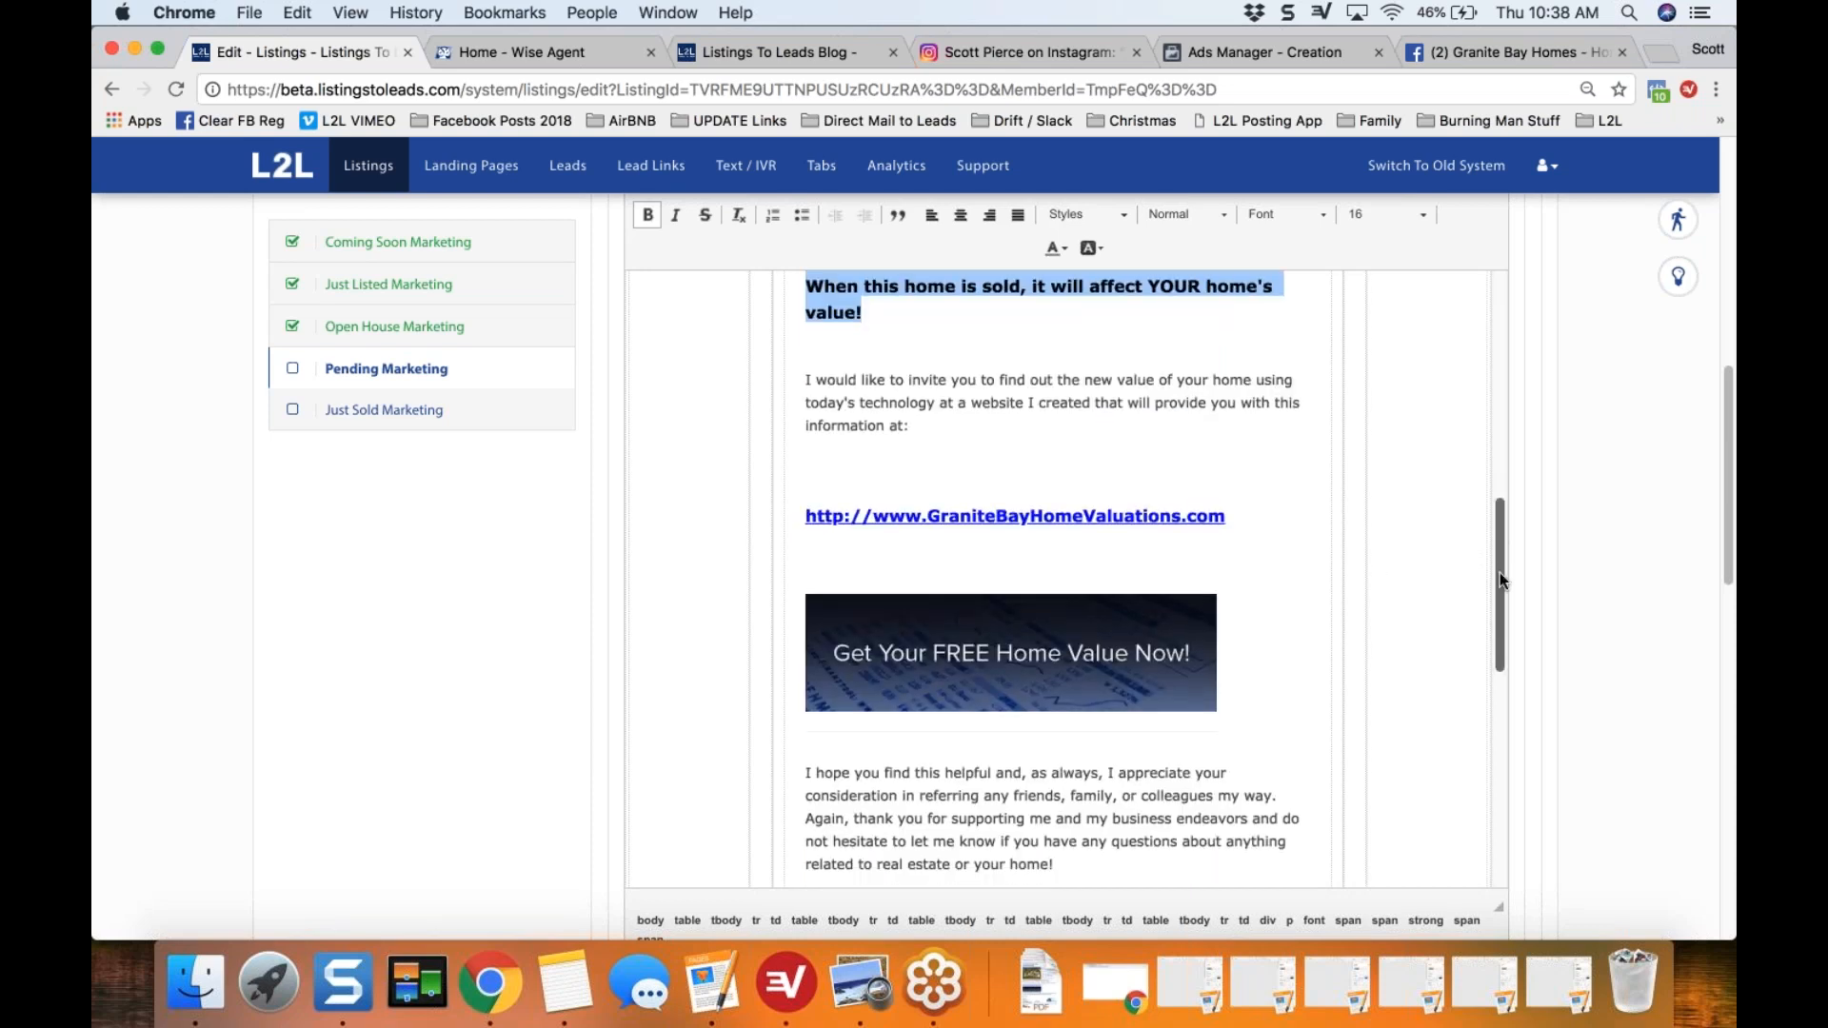
{"action": "scroll", "coordinate": [1501, 655], "scroll_direction": "down", "scroll_amount": 4}
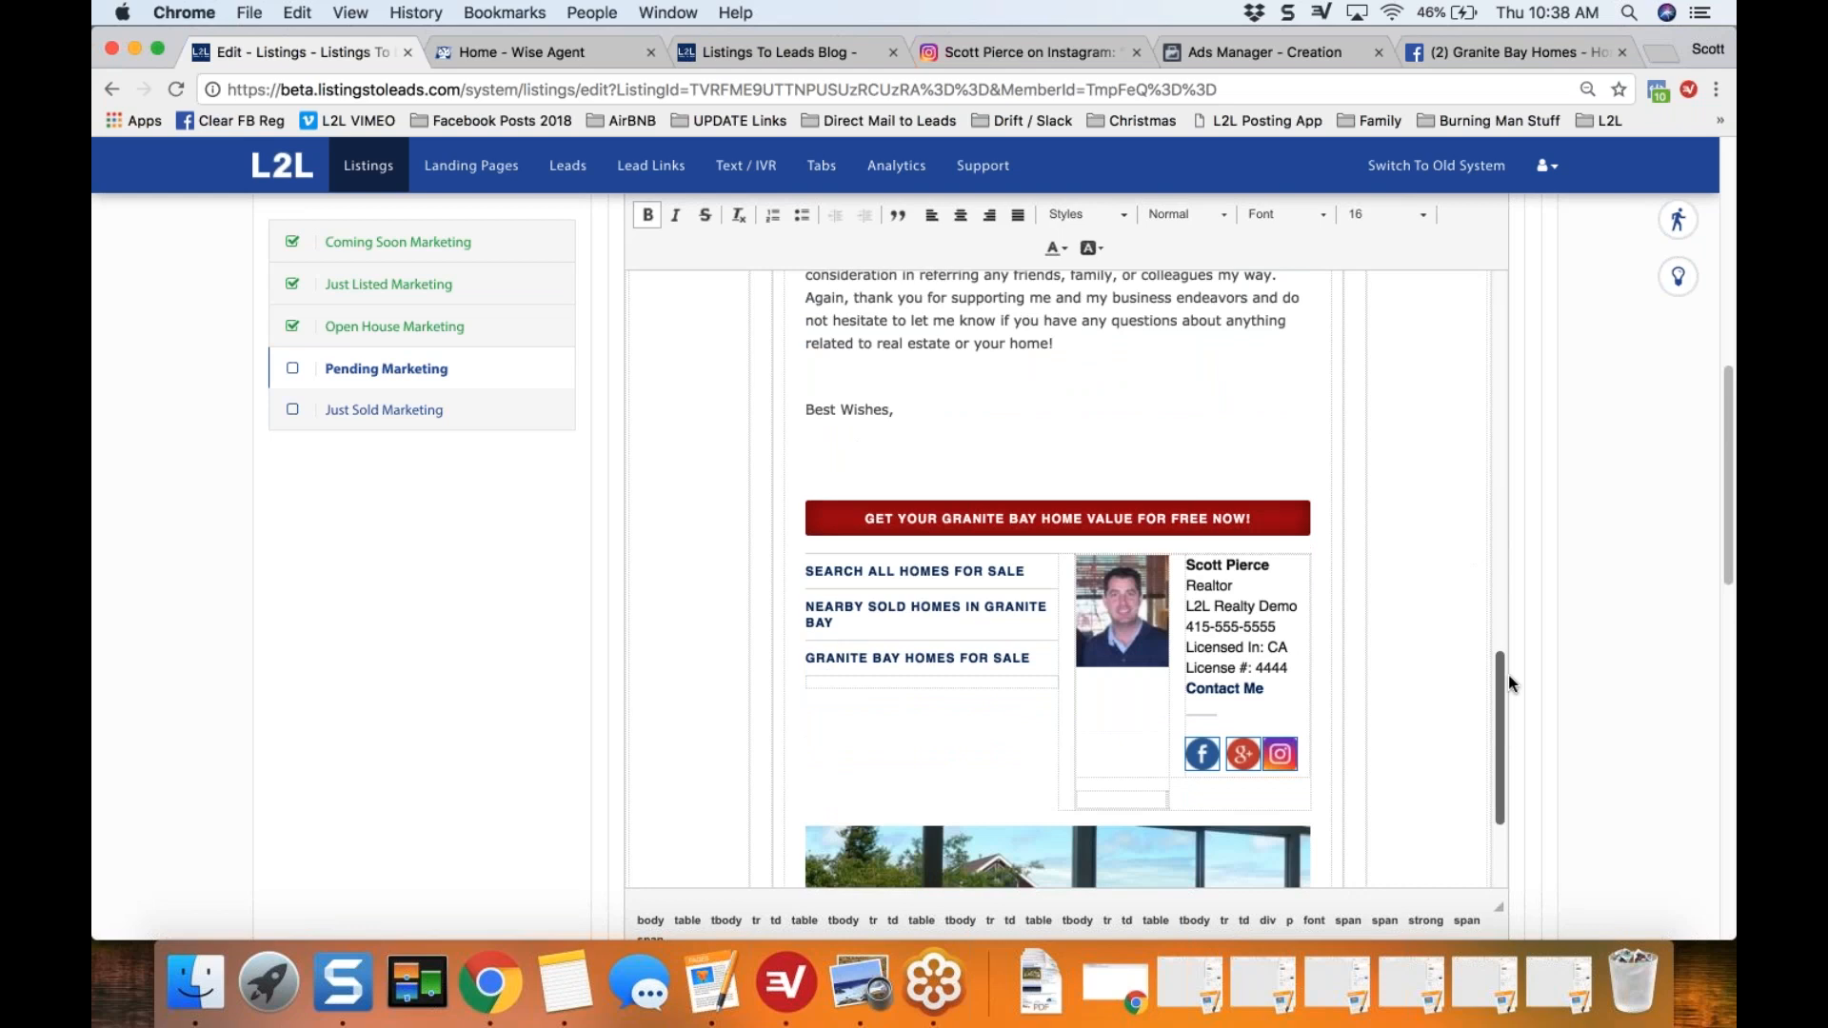
Step: Copy the code of the eFlyer for Your Database
{"action": "scroll", "coordinate": [1489, 597], "scroll_direction": "up", "scroll_amount": 15}
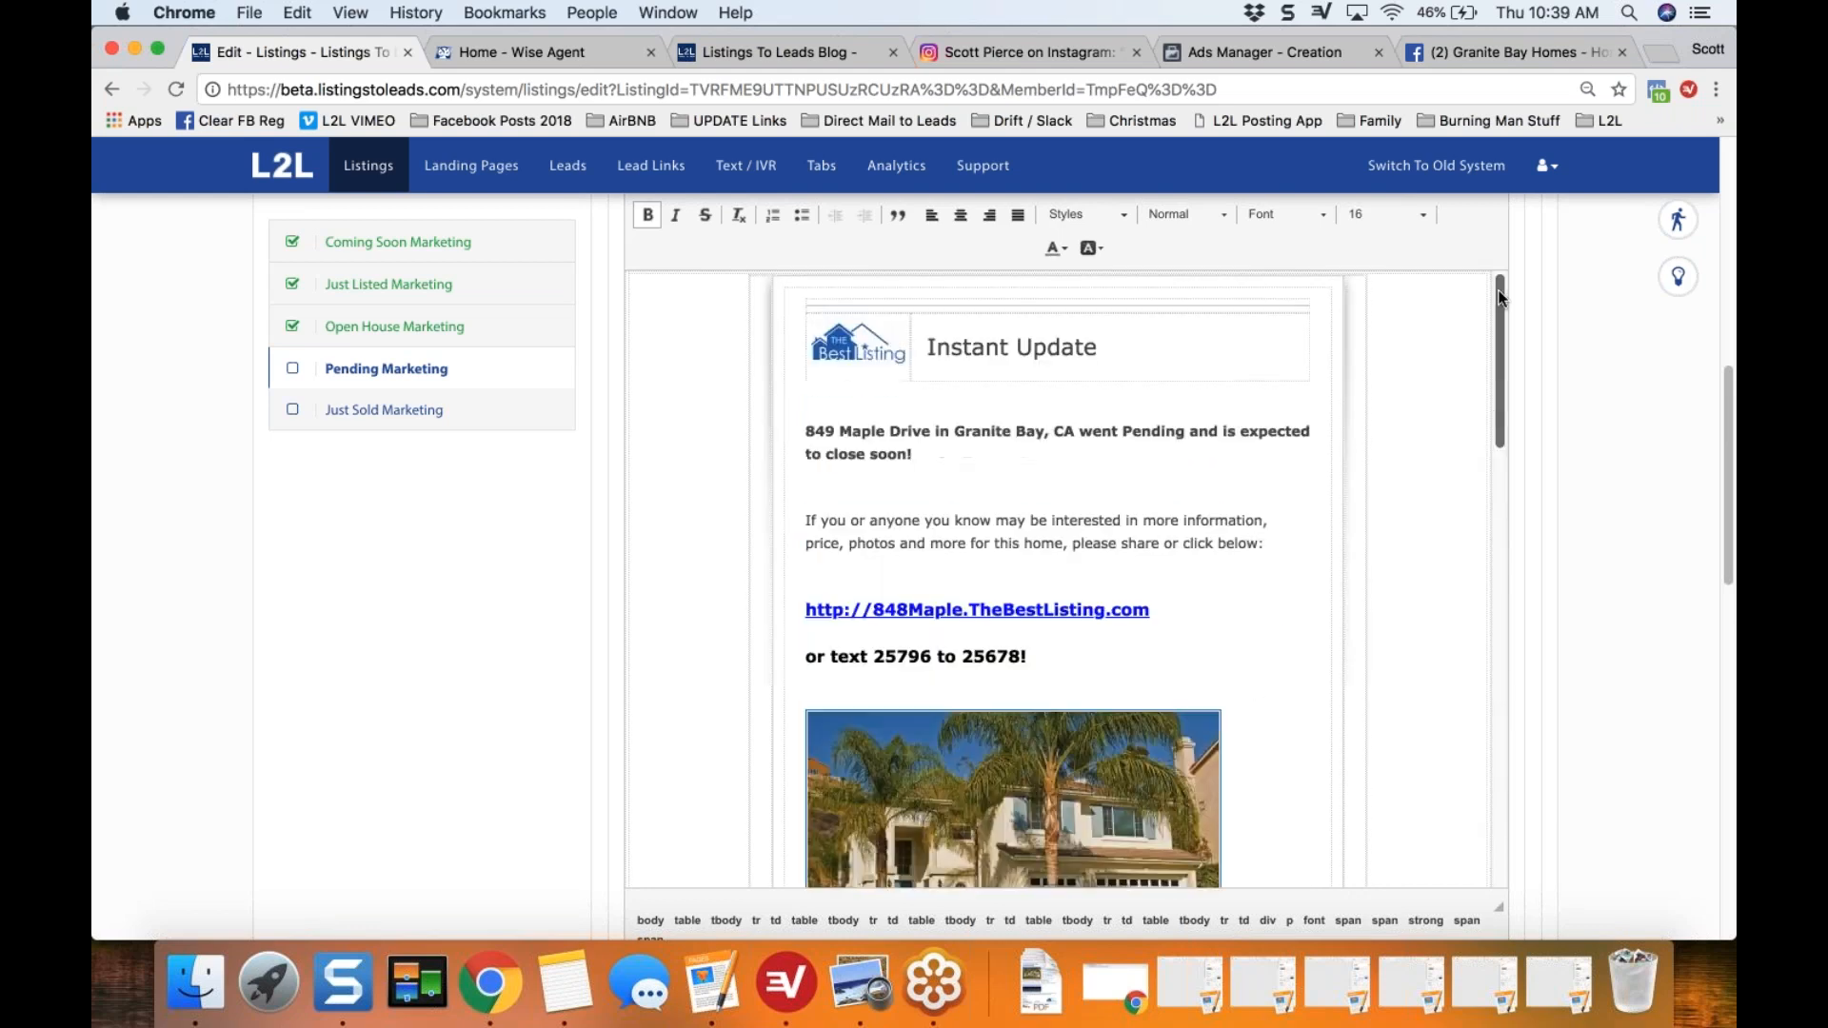
{"action": "left_click_drag", "start_coordinate": [1726, 412], "coordinate": [1721, 272]}
{"action": "left_click", "coordinate": [1360, 402]}
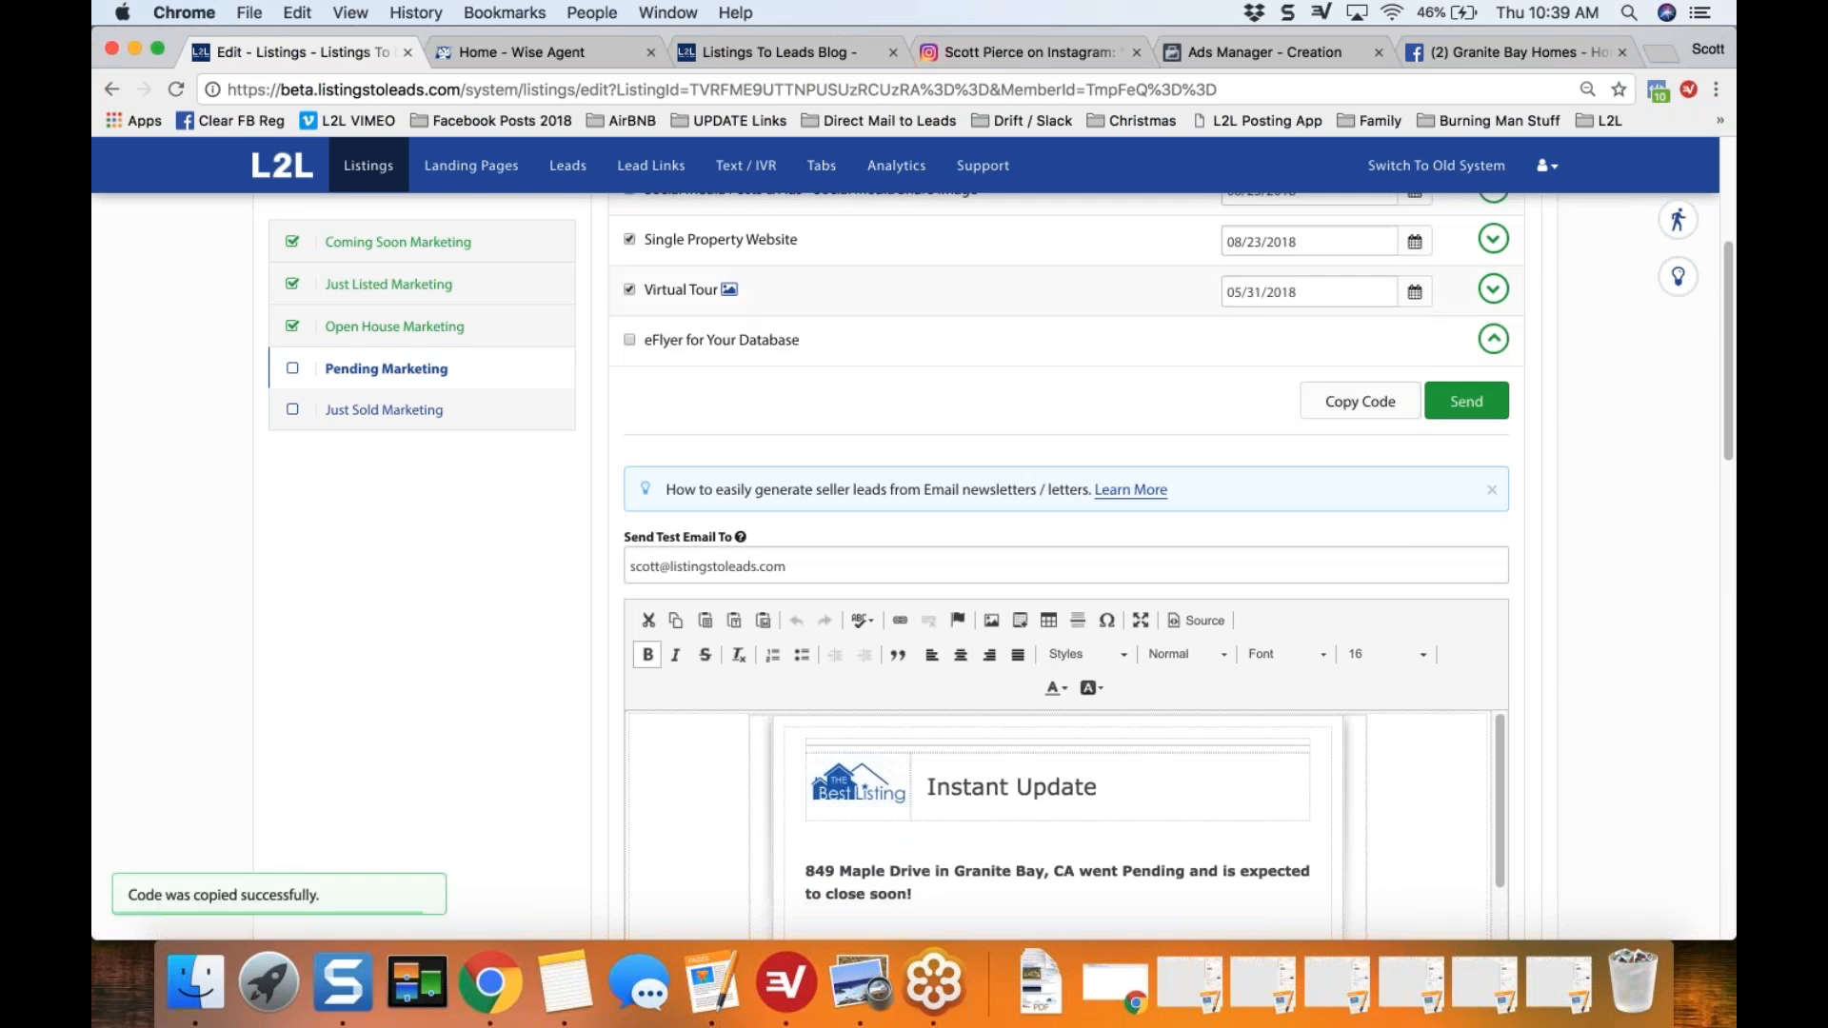
Step: Switch to Wise Agent and open the Email Contacts page for composing a message to the database
{"action": "left_click", "coordinate": [514, 53]}
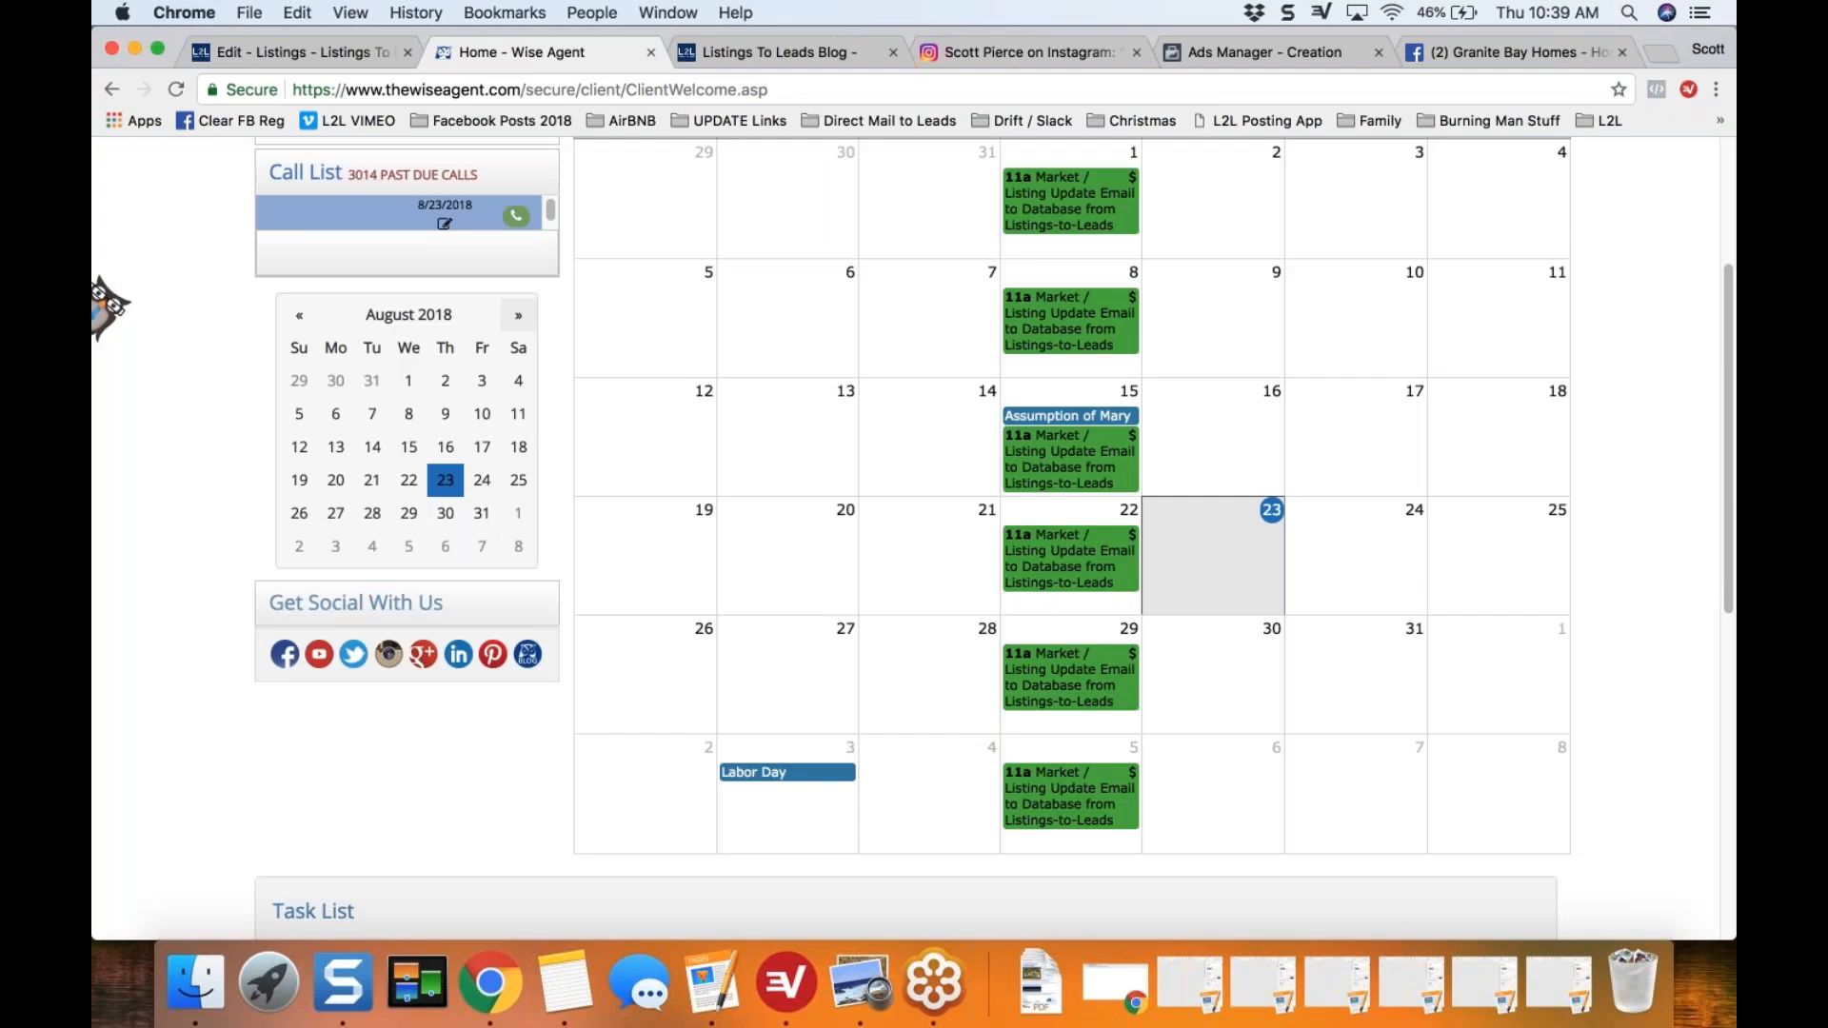
{"action": "scroll", "coordinate": [167, 288], "scroll_direction": "up", "scroll_amount": 1}
{"action": "scroll", "coordinate": [168, 288], "scroll_direction": "up", "scroll_amount": 1}
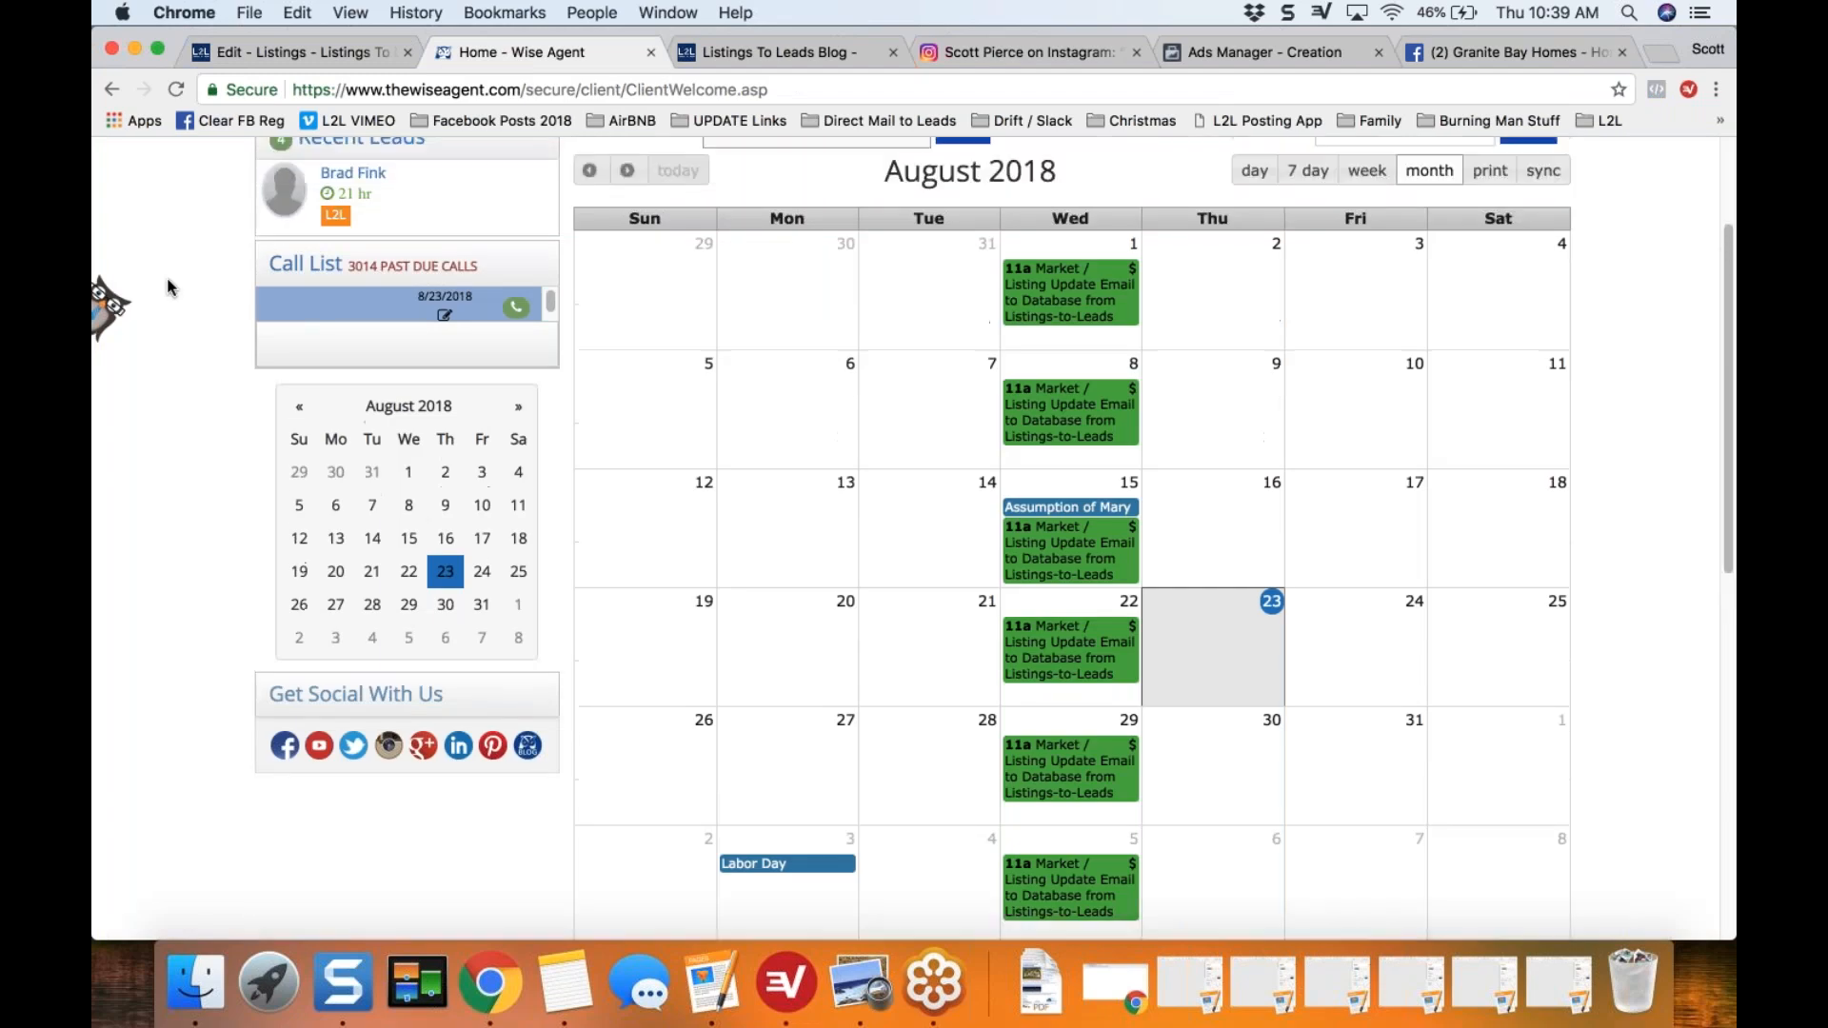
{"action": "scroll", "coordinate": [168, 287], "scroll_direction": "up", "scroll_amount": 4}
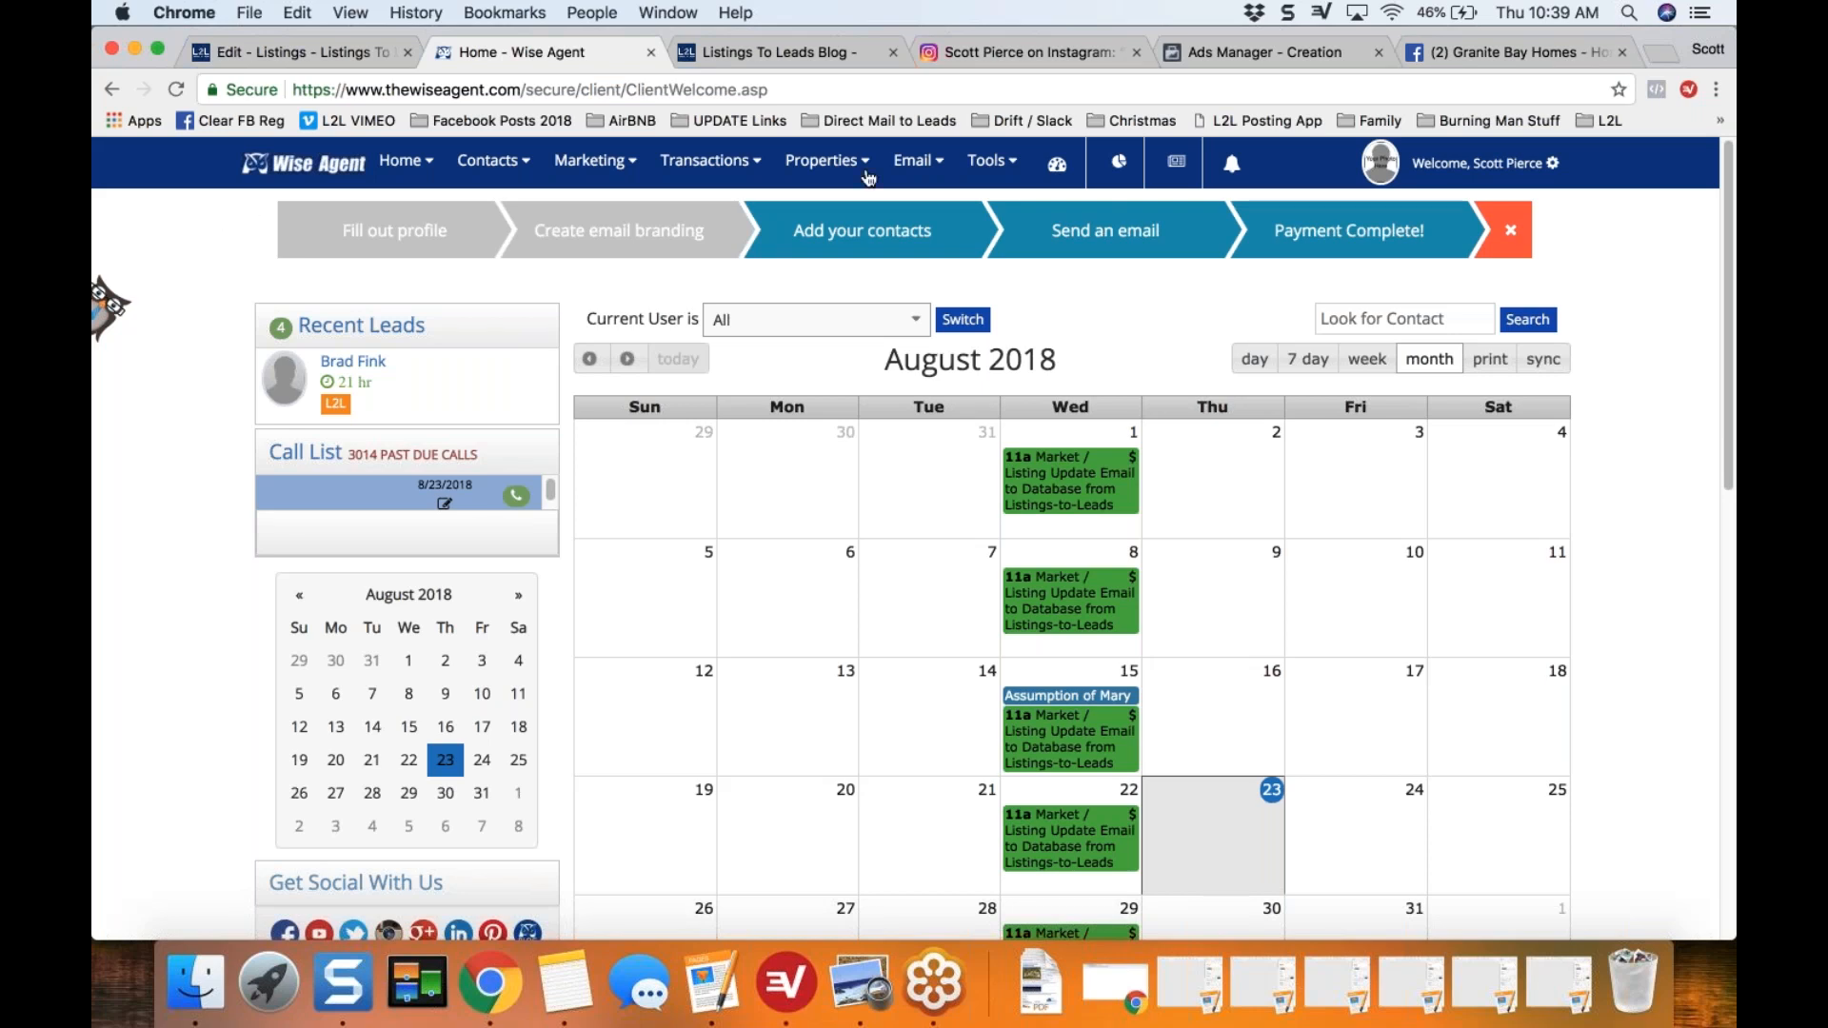
{"action": "left_click", "coordinate": [948, 164]}
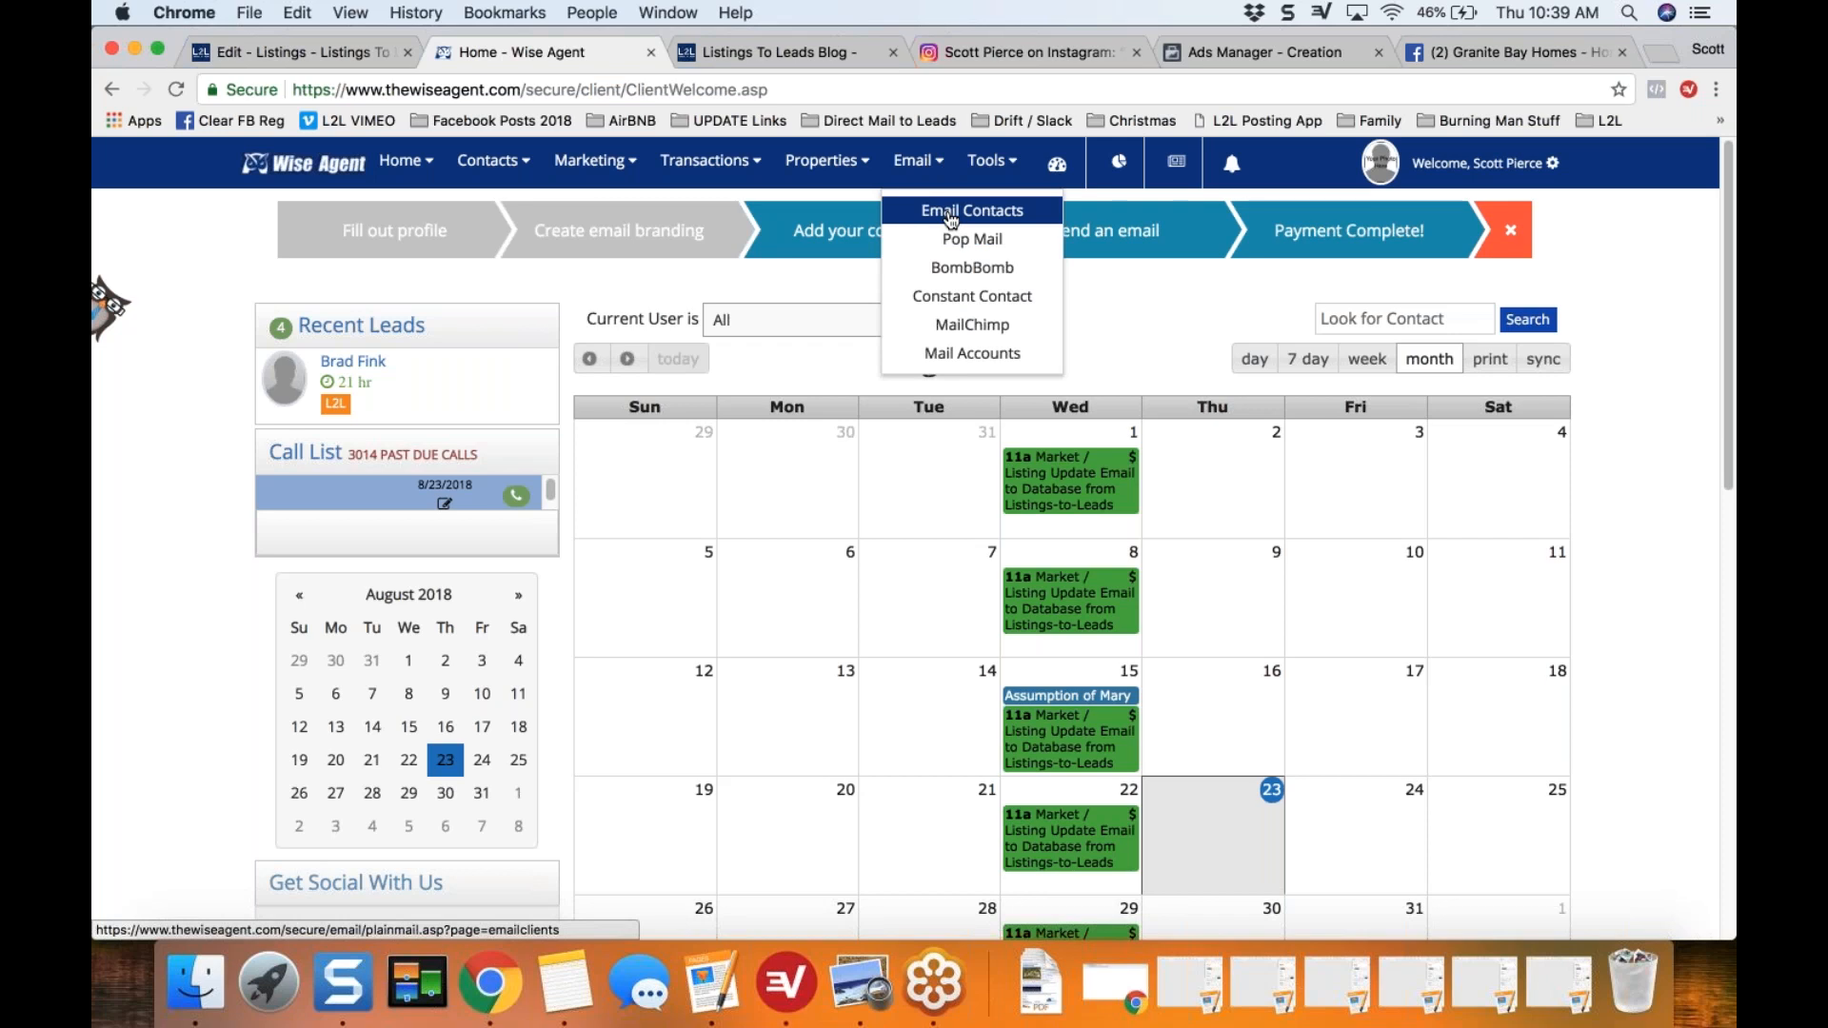
{"action": "left_click", "coordinate": [951, 214]}
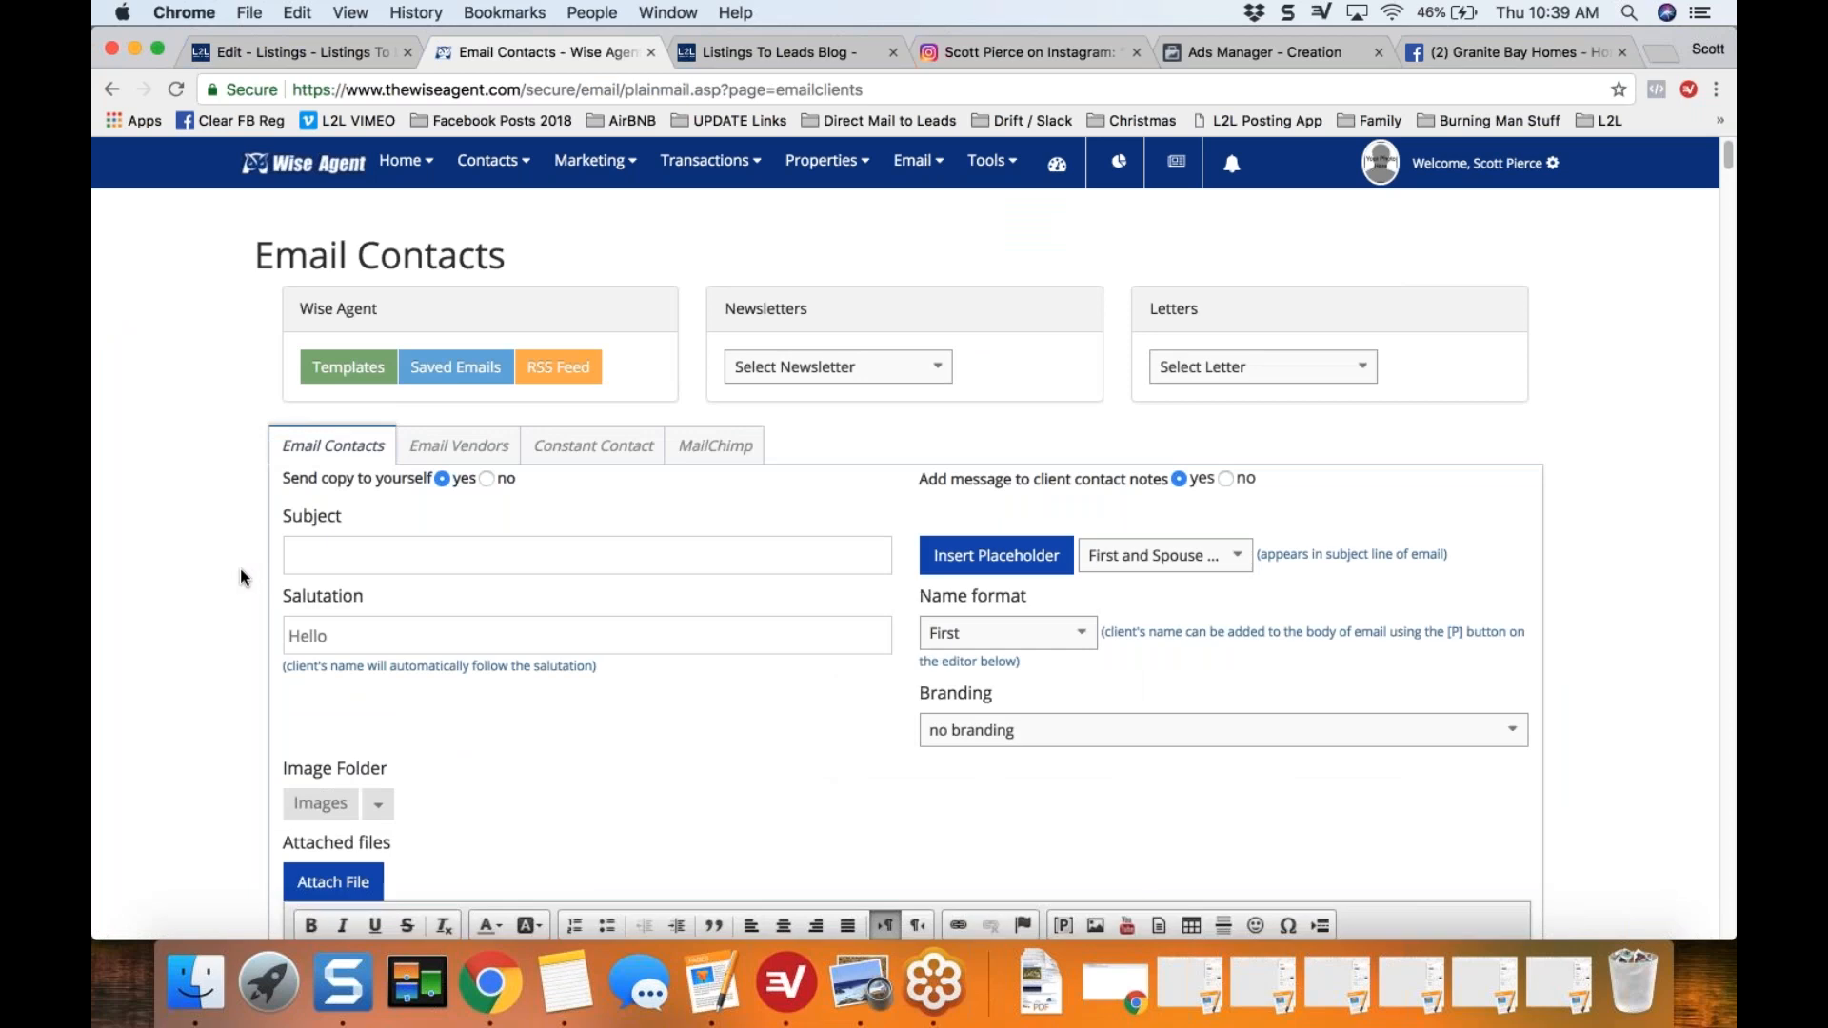
Step: Enter the email subject "Pending in Granite Bay!! 10 Days with Multiple Offers Above Asking!!"
{"action": "scroll", "coordinate": [242, 577], "scroll_direction": "down", "scroll_amount": 1}
{"action": "left_click", "coordinate": [442, 464]}
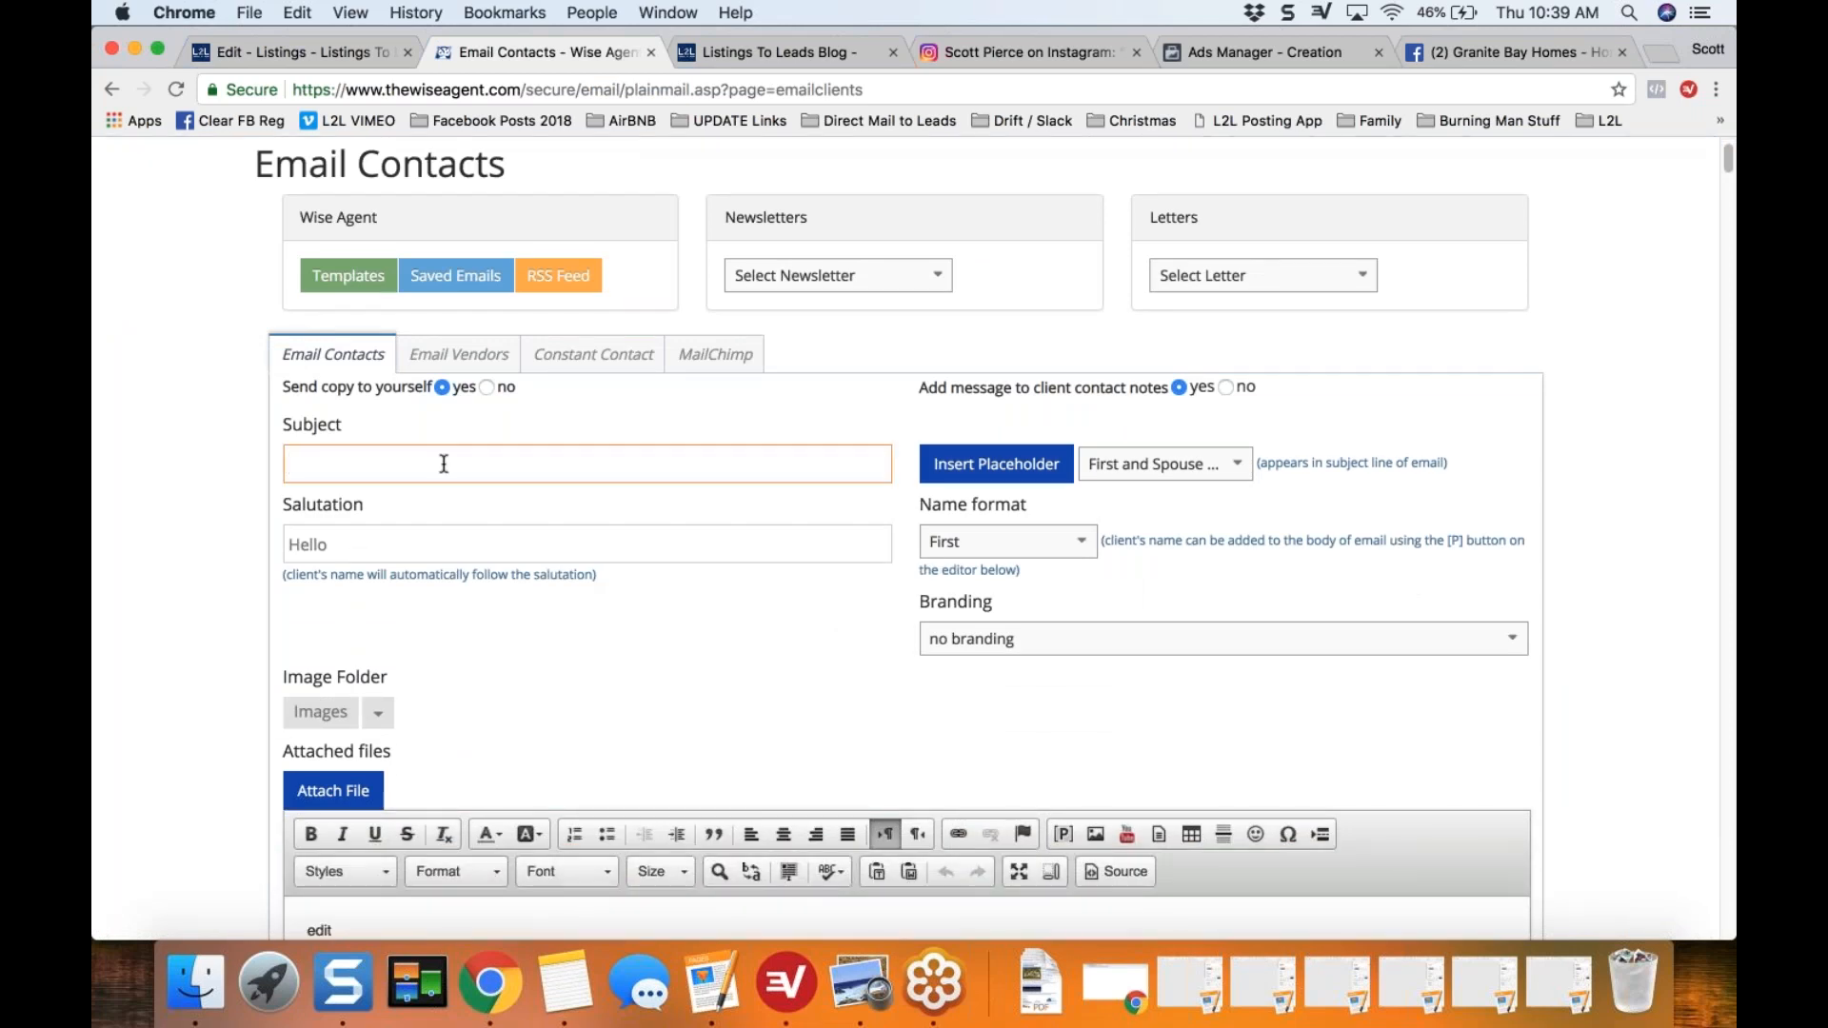
{"action": "type", "text": "Pending in Granite Bay!! 10 Days with Mu"}
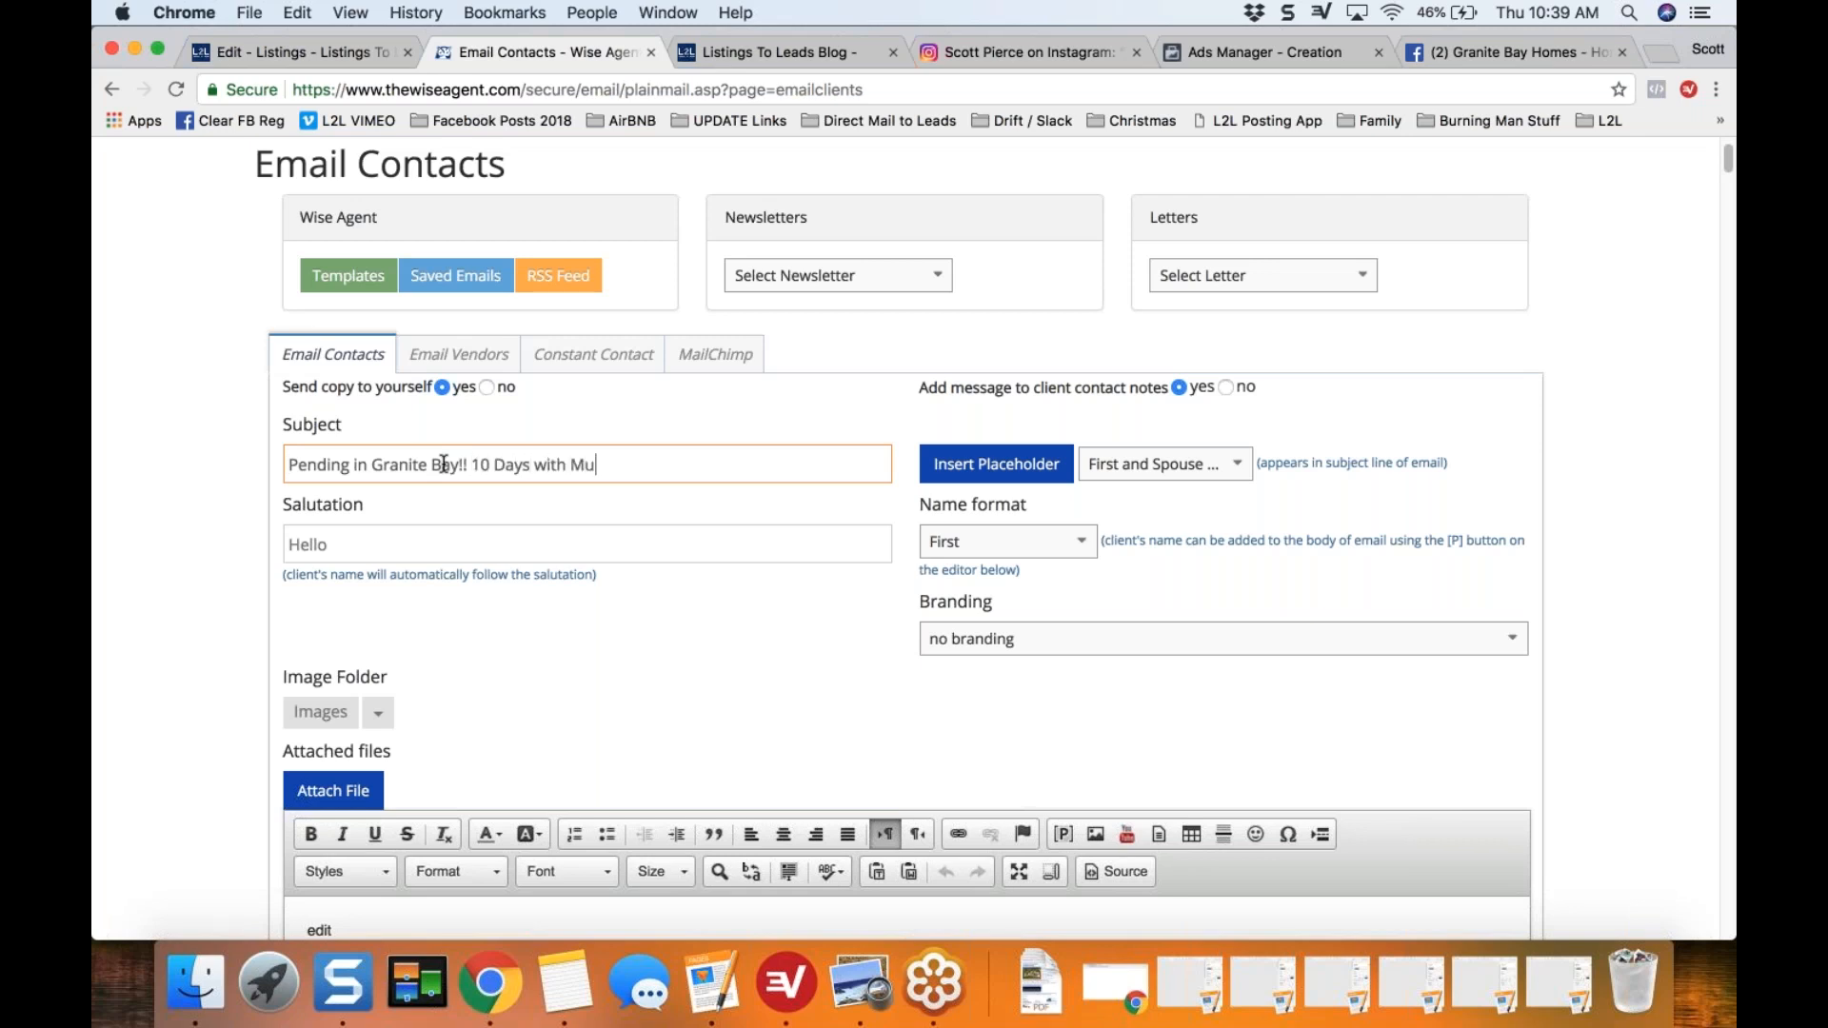
{"action": "type", "text": "ltiple Offers Above Asking!!"}
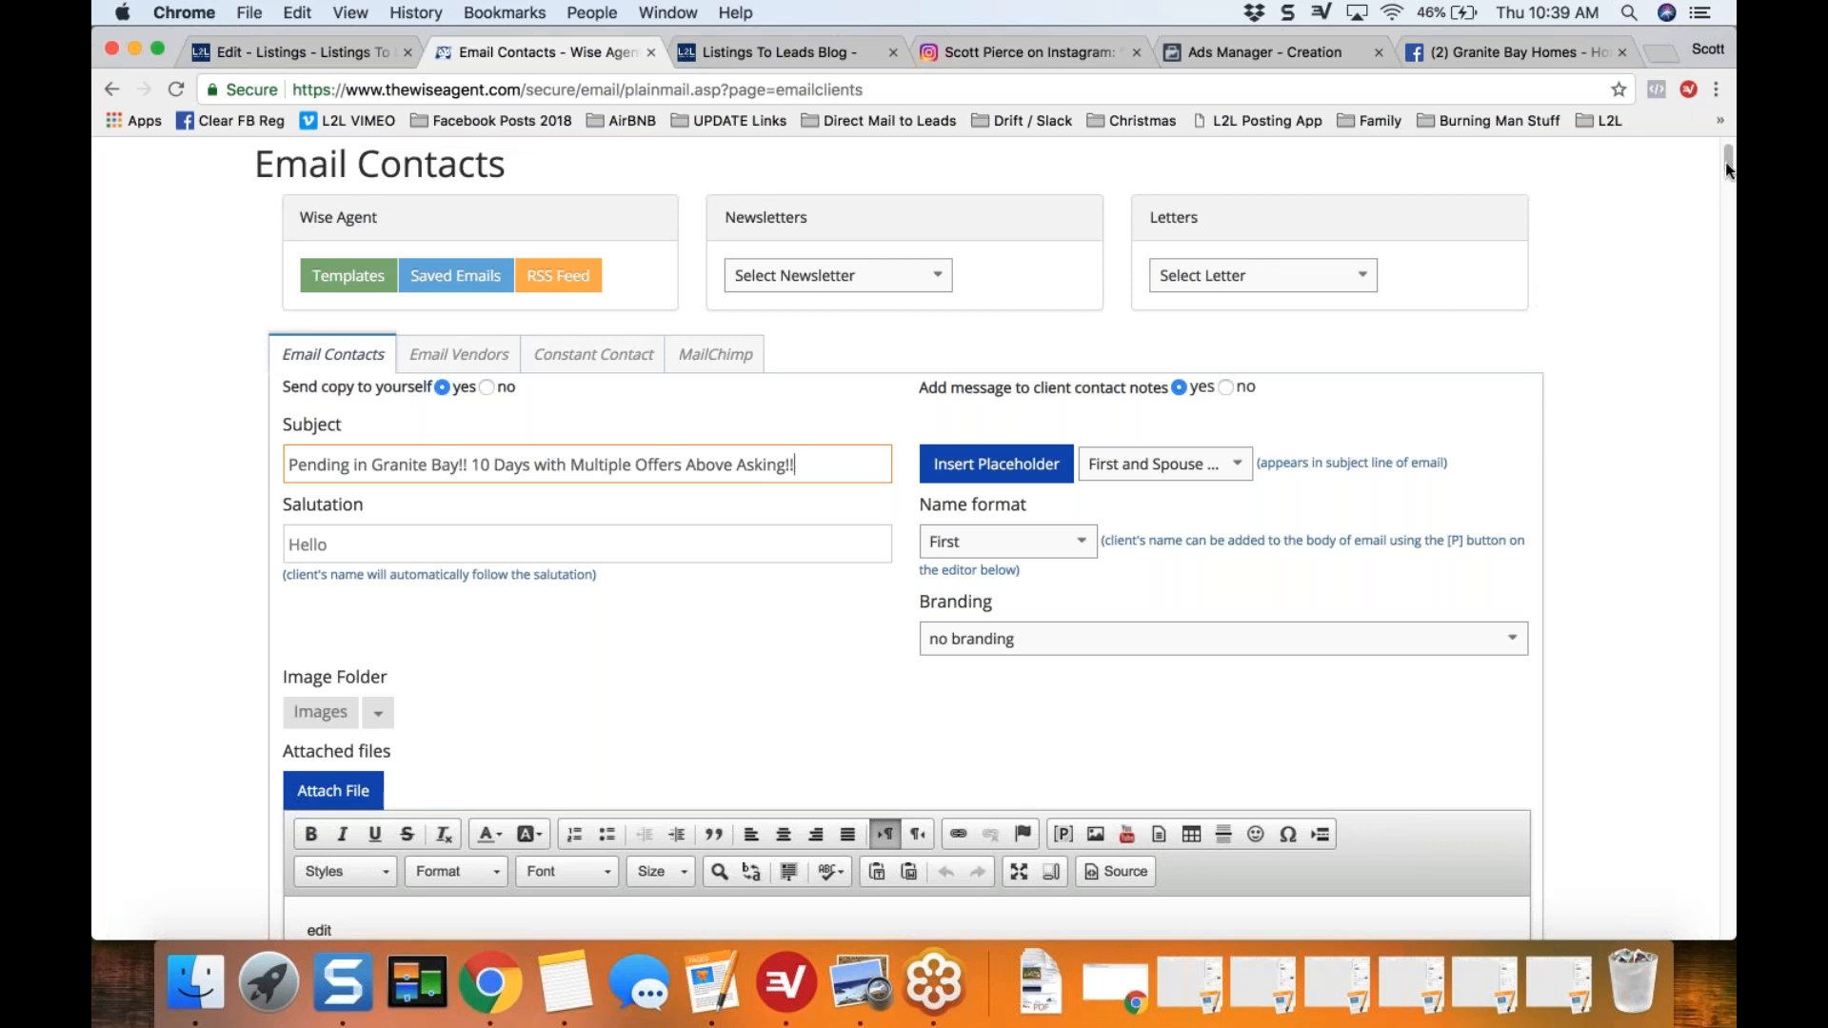
Step: Replace the message body's HTML source with the copied eFlyer code and return to the formatted view
{"action": "scroll", "coordinate": [1729, 177], "scroll_direction": "down", "scroll_amount": 1}
{"action": "scroll", "coordinate": [1724, 180], "scroll_direction": "down", "scroll_amount": 5}
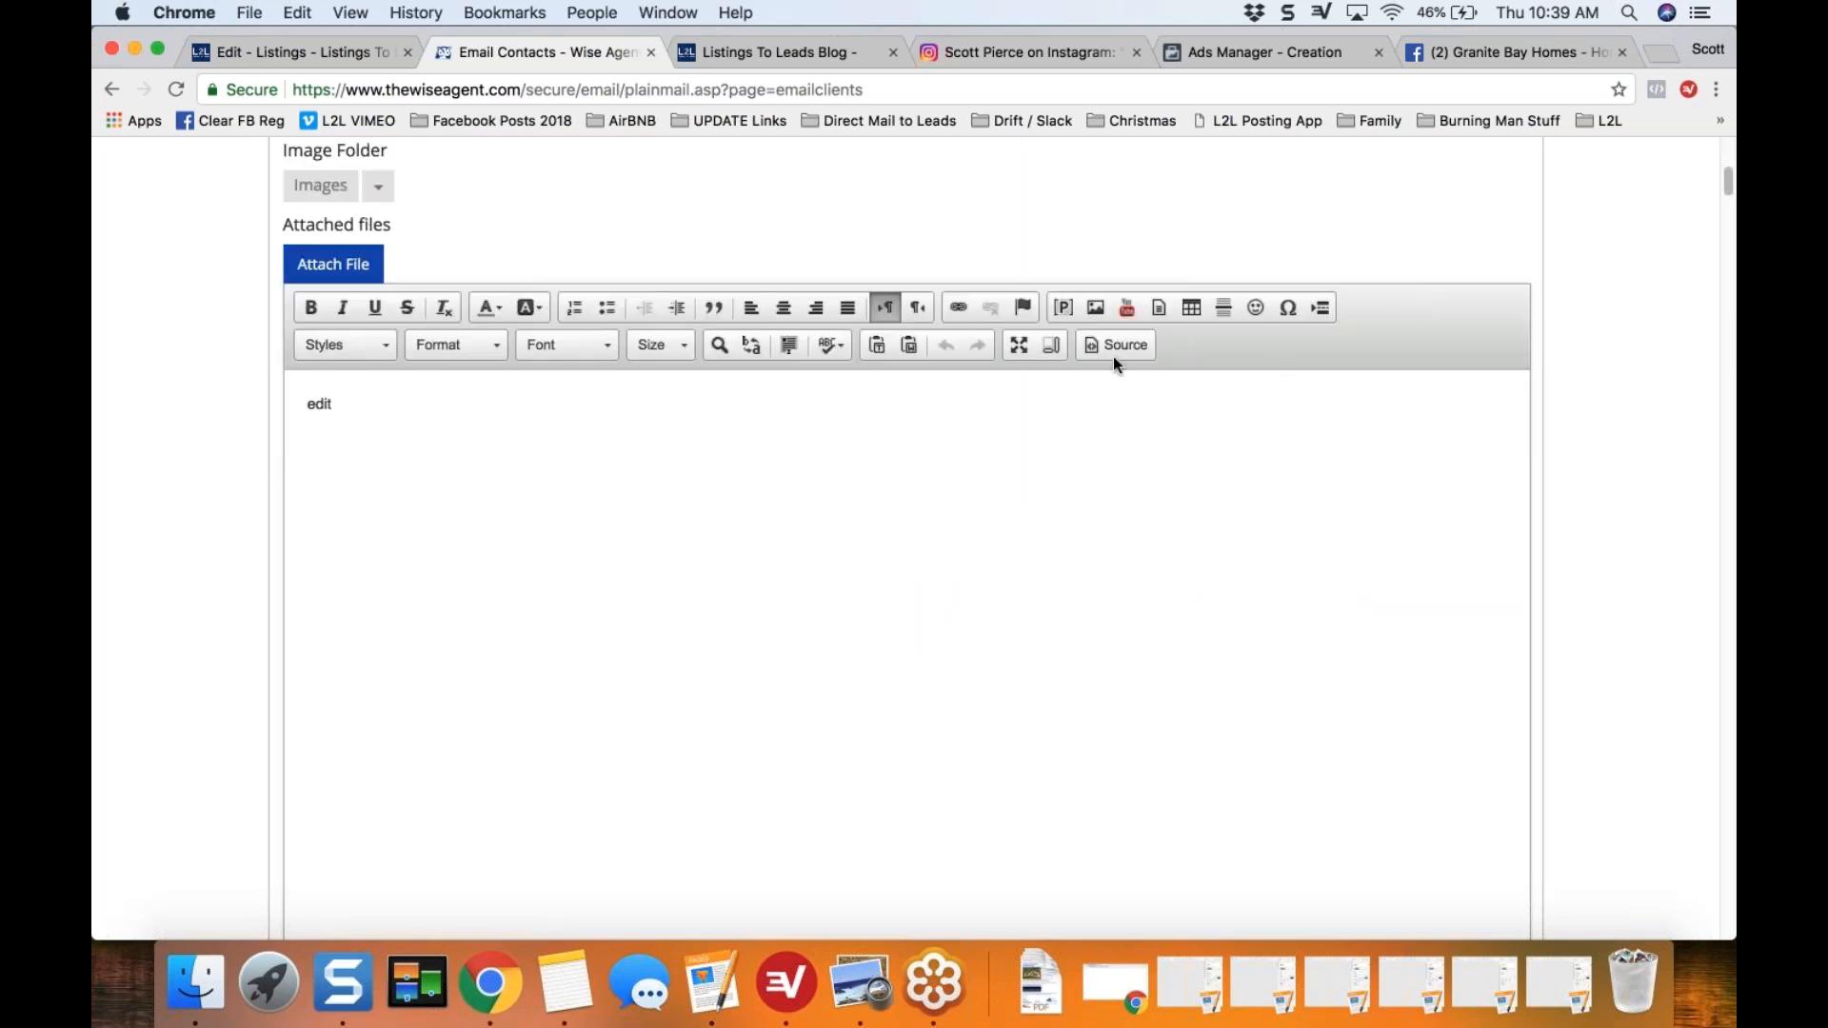
{"action": "left_click", "coordinate": [1120, 357]}
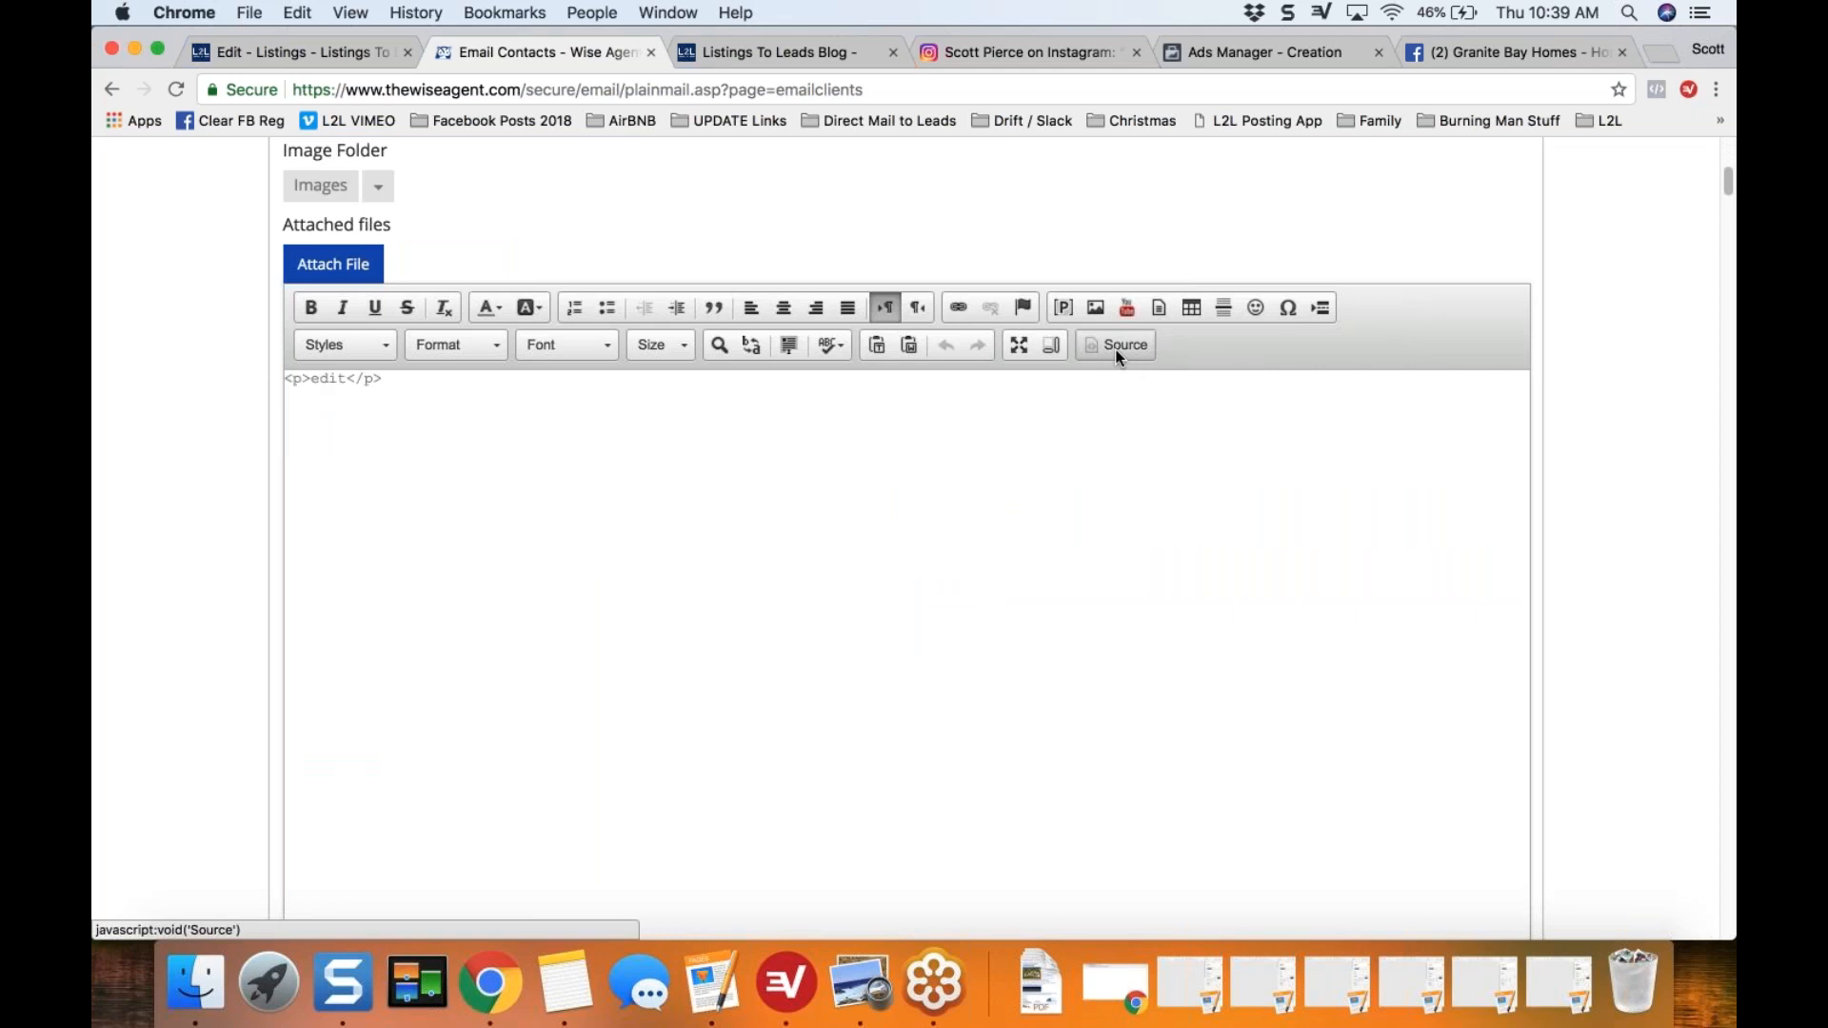
{"action": "left_click", "coordinate": [1120, 357]}
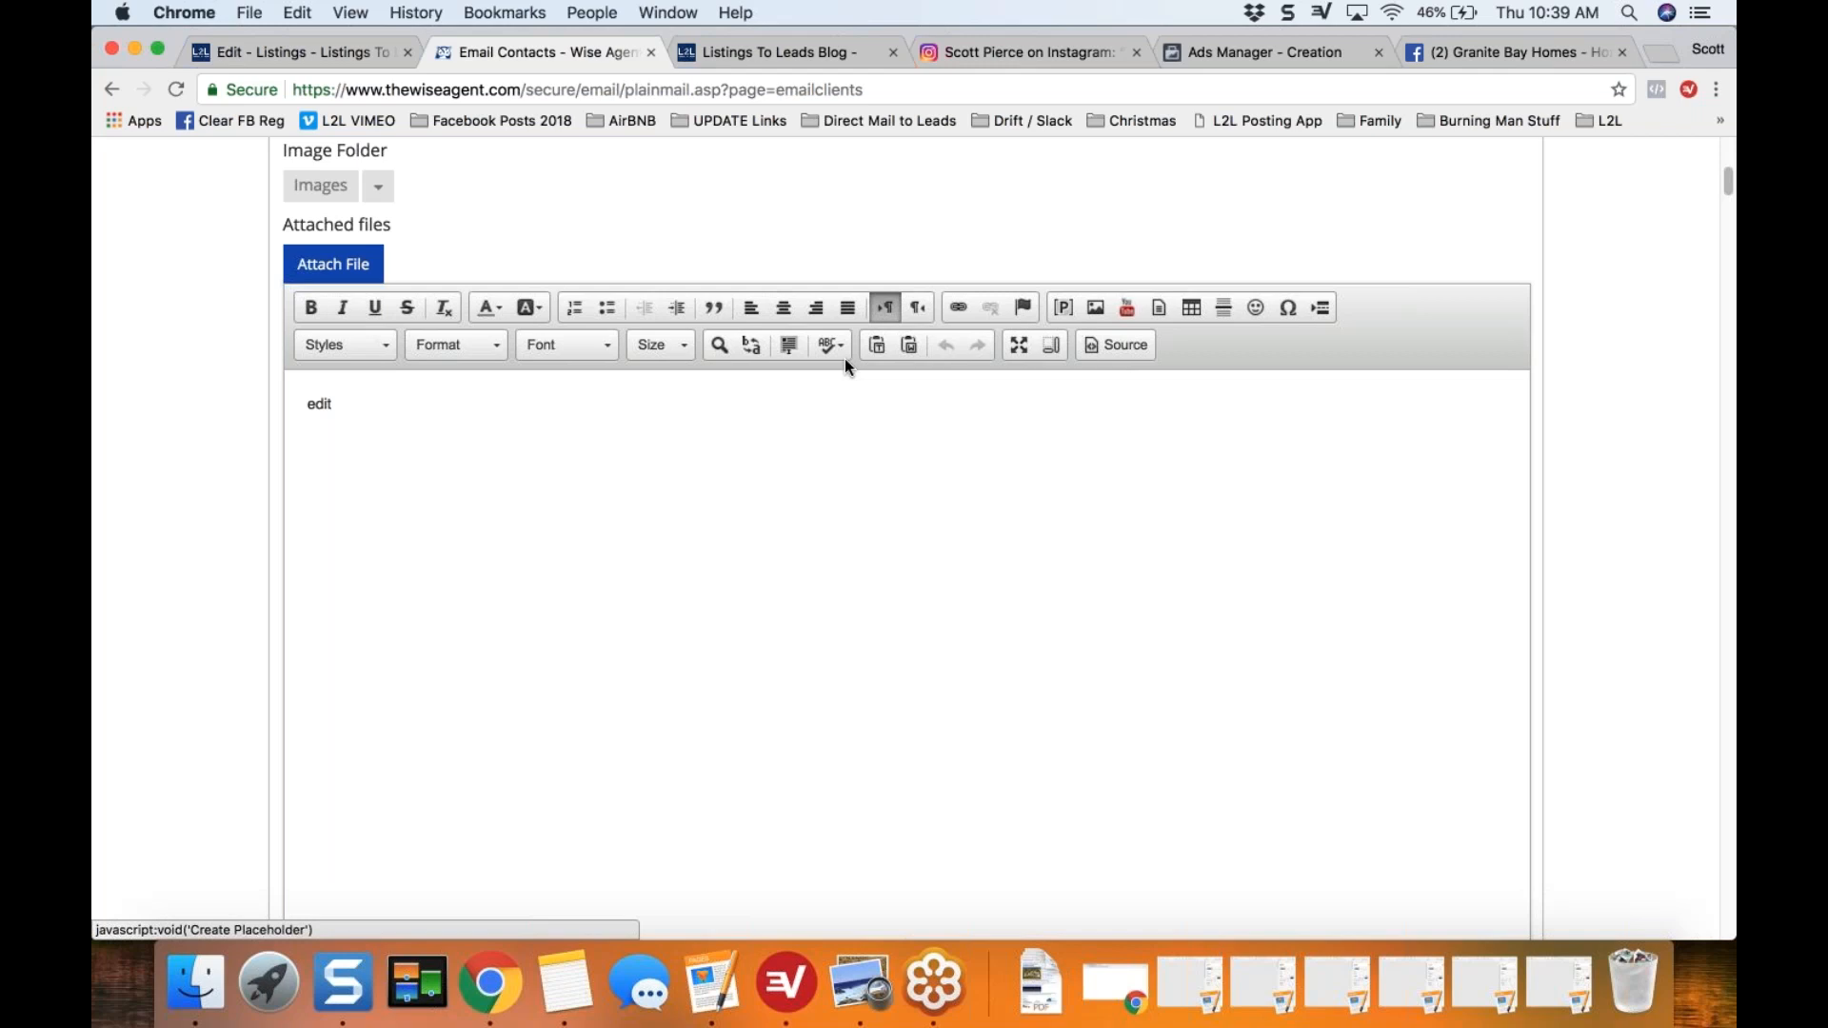
{"action": "left_click", "coordinate": [1125, 344]}
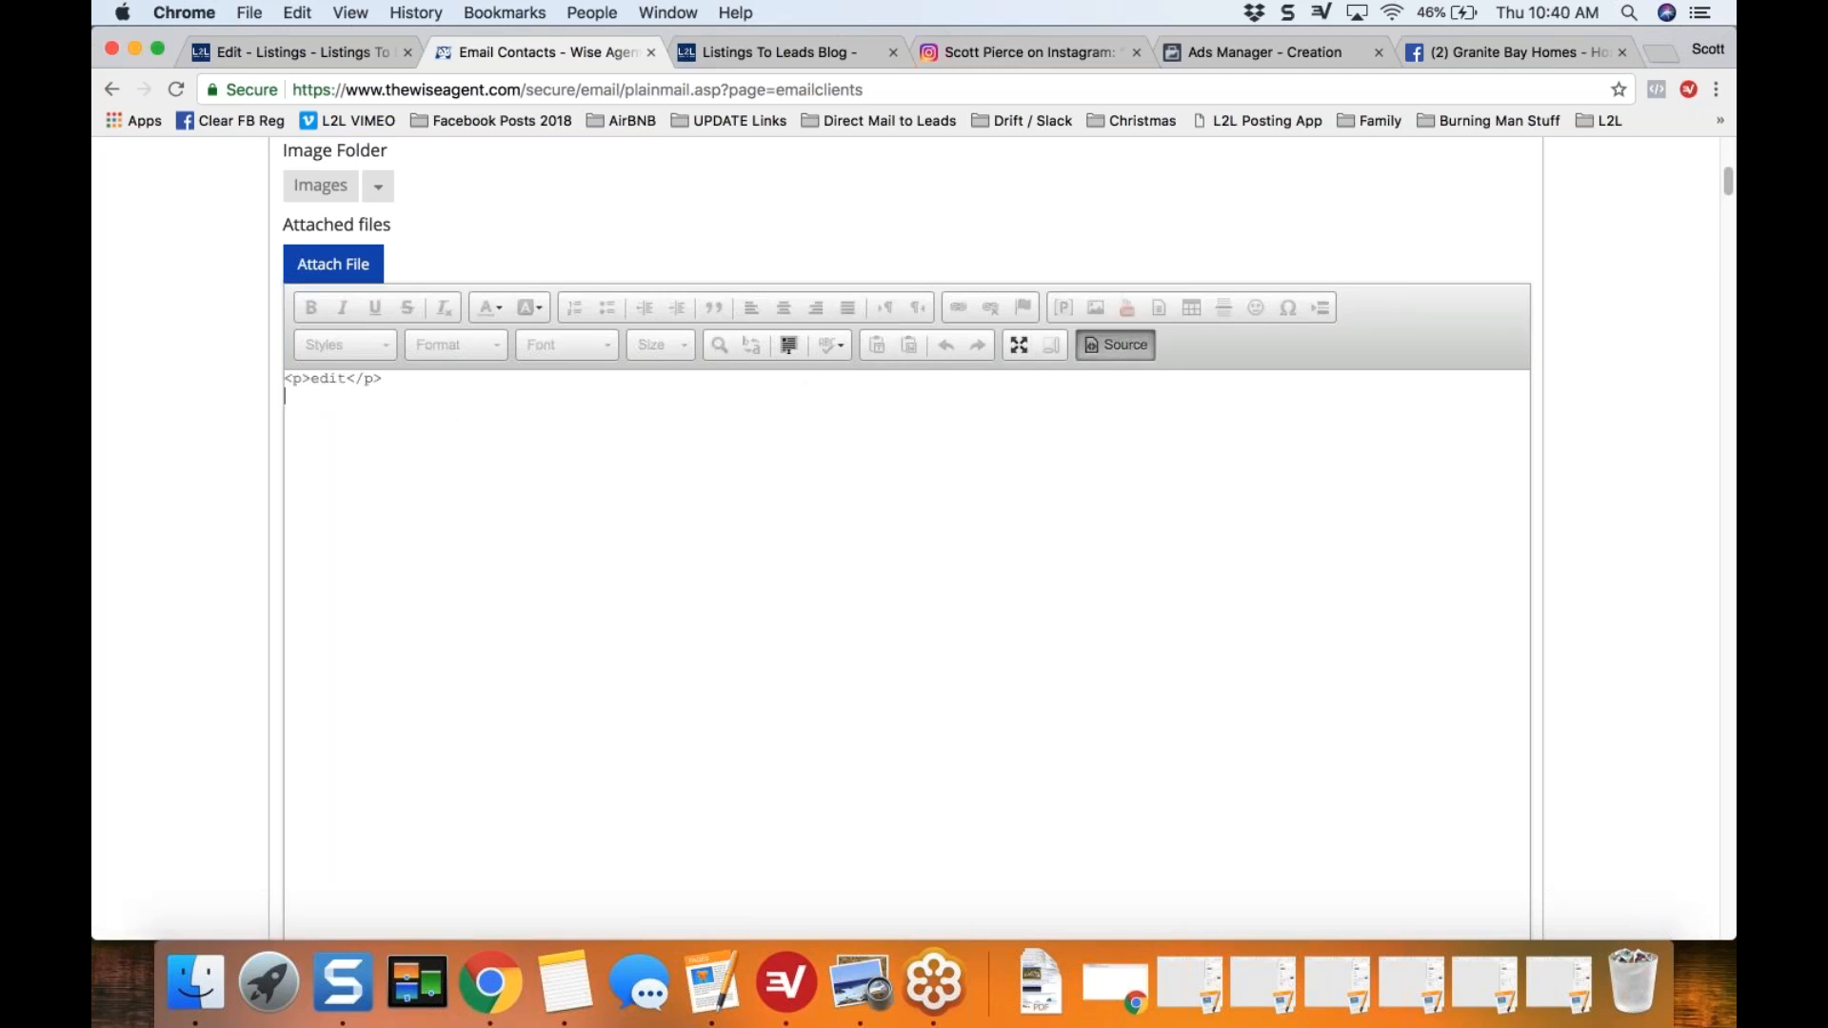
{"action": "left_click_drag", "start_coordinate": [449, 412], "coordinate": [211, 373]}
{"action": "key", "text": "super+v"}
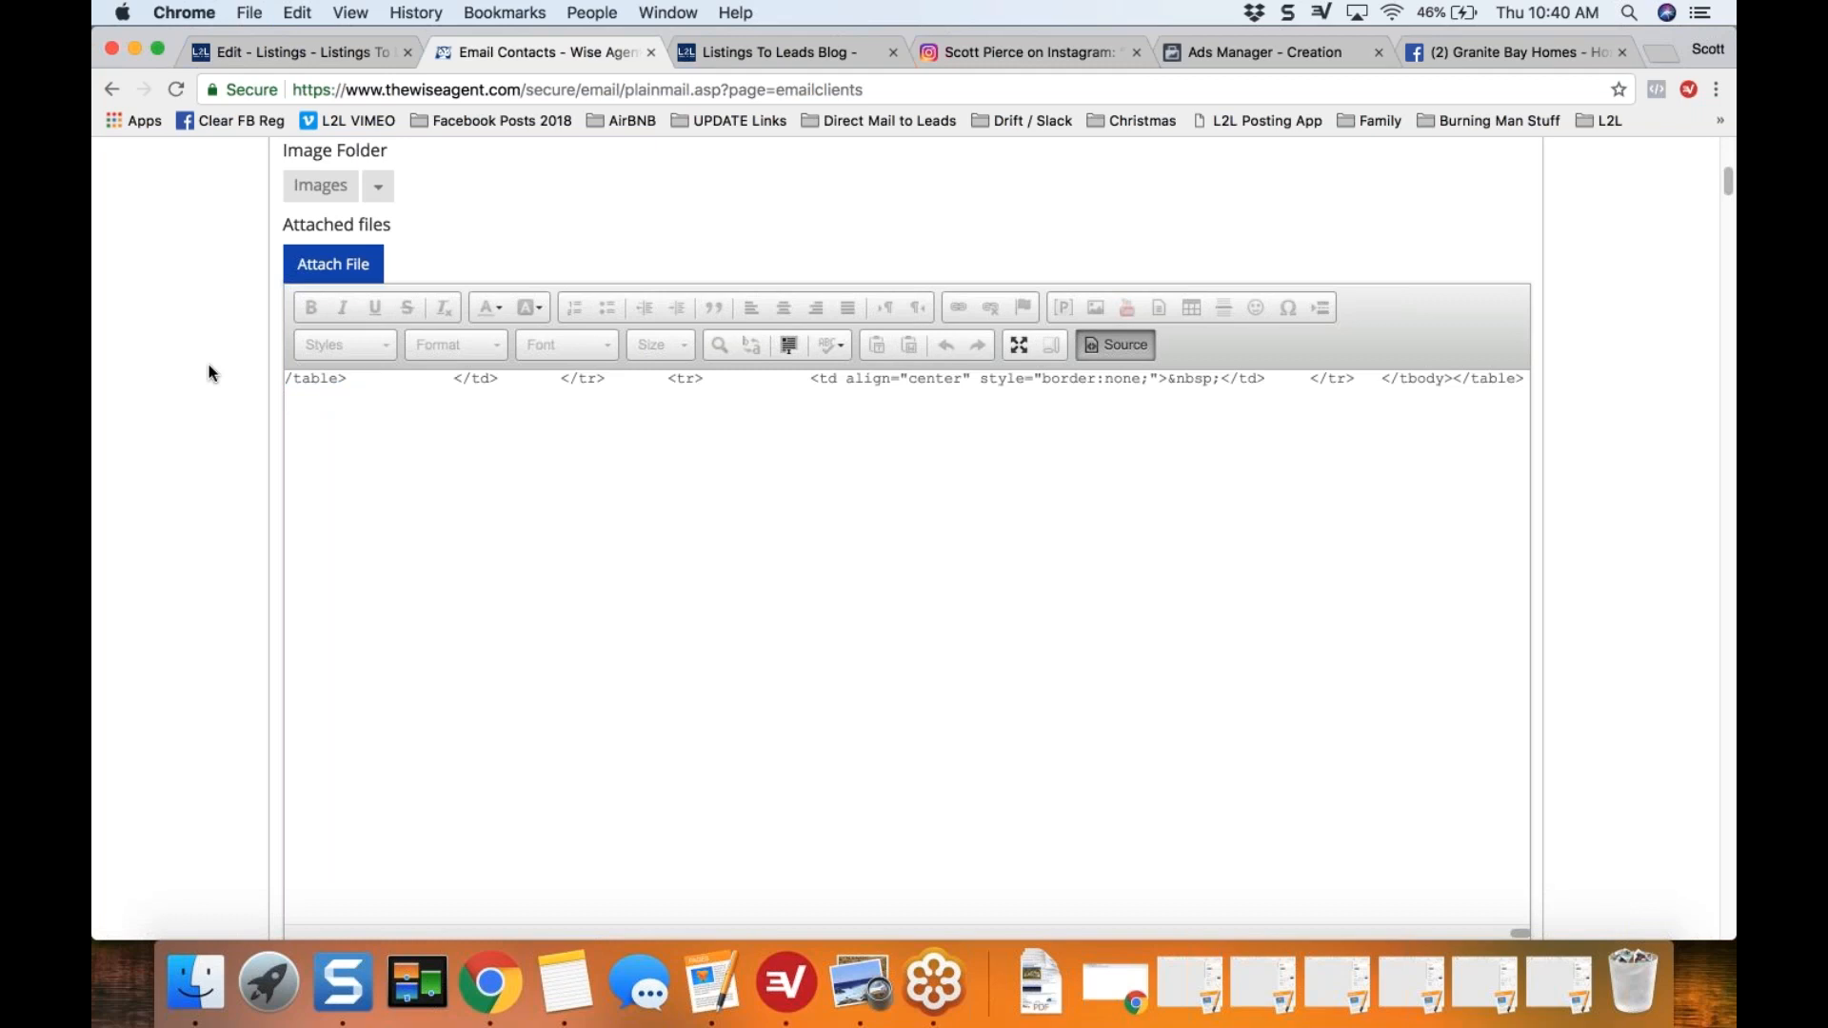
{"action": "left_click", "coordinate": [1120, 347]}
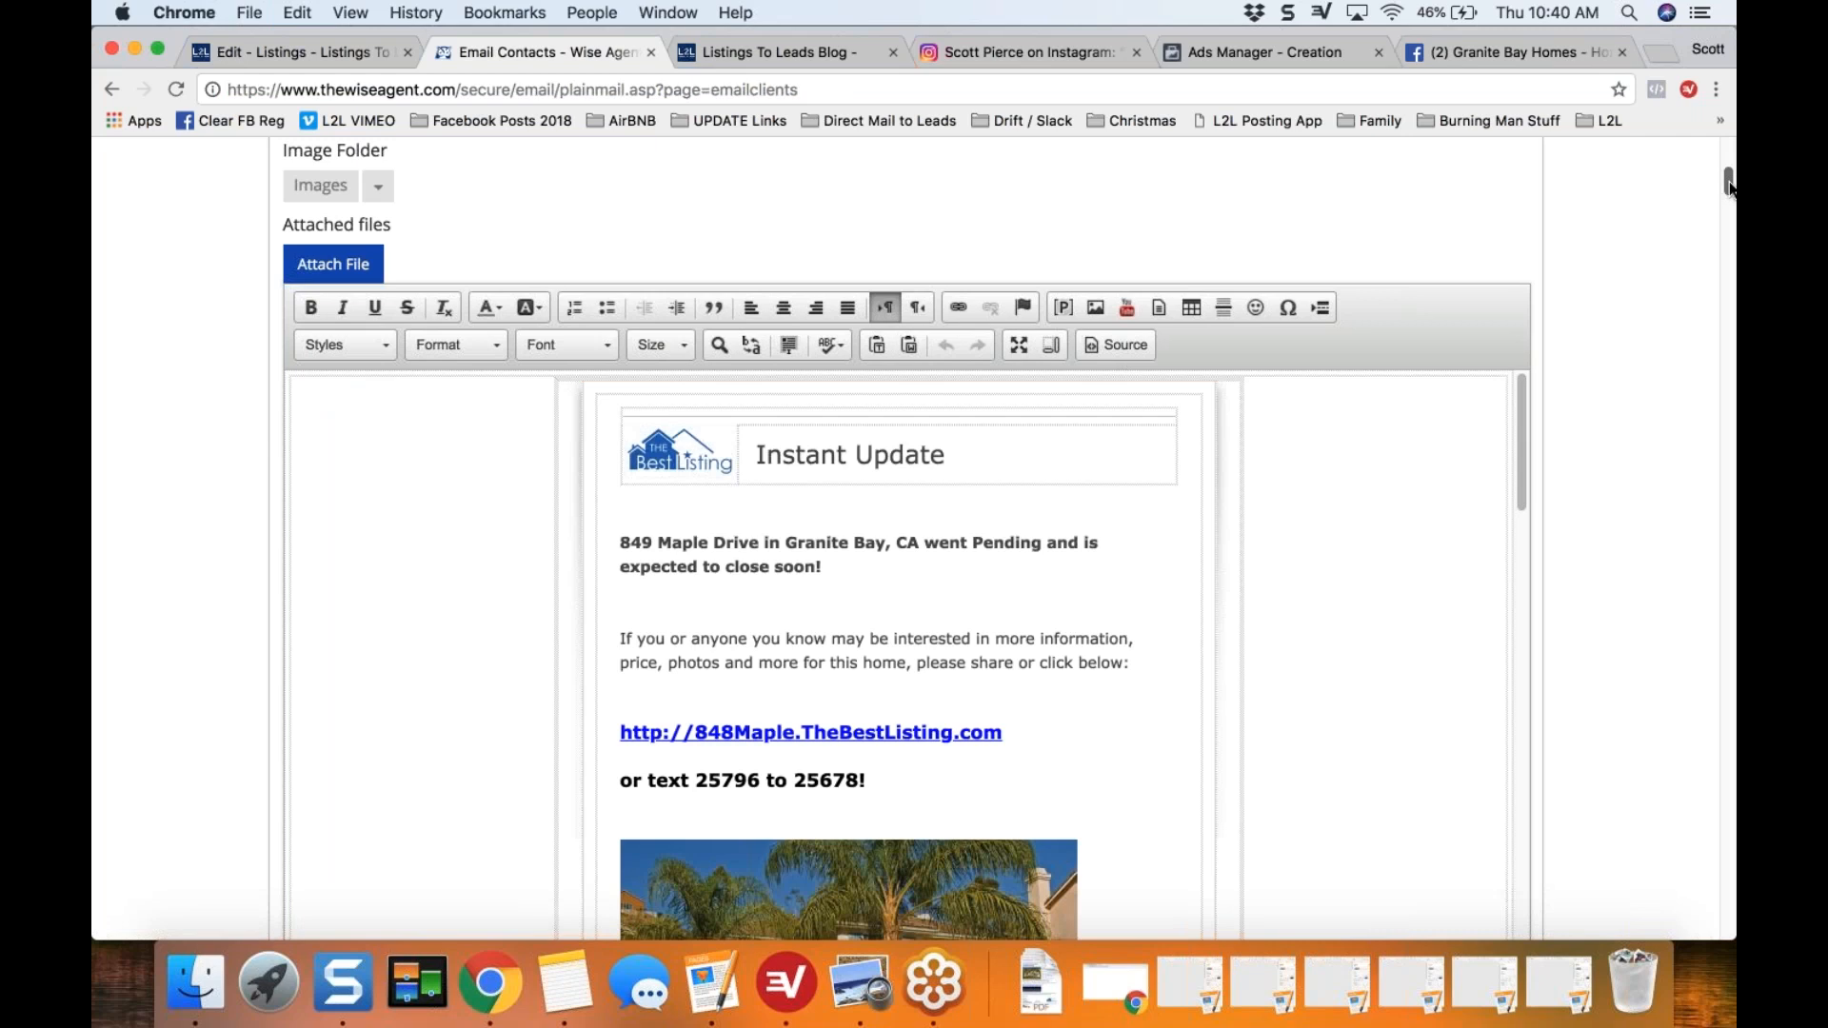
Step: Review the pasted eFlyer in the message body, highlighting the pending wording and checking the home value section and valuation link
{"action": "scroll", "coordinate": [1729, 197], "scroll_direction": "down", "scroll_amount": 1}
{"action": "scroll", "coordinate": [1729, 197], "scroll_direction": "down", "scroll_amount": 1}
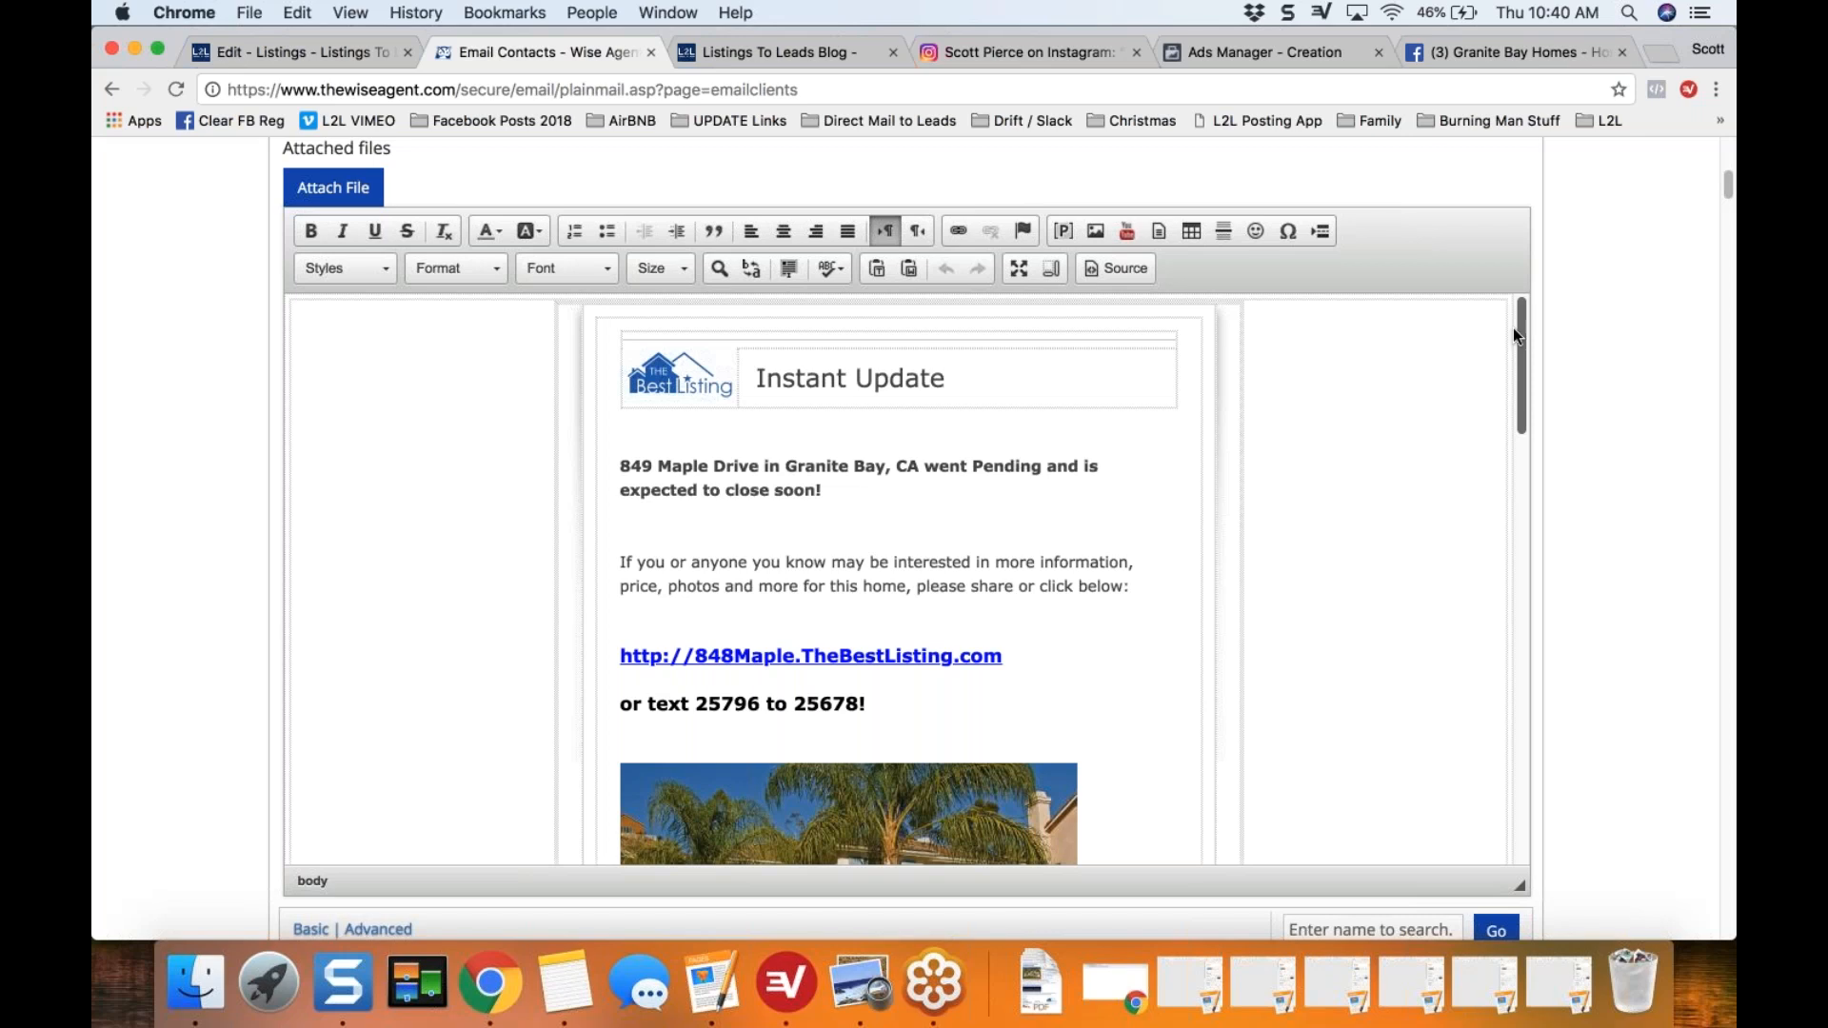
{"action": "left_click_drag", "start_coordinate": [972, 466], "coordinate": [1022, 484]}
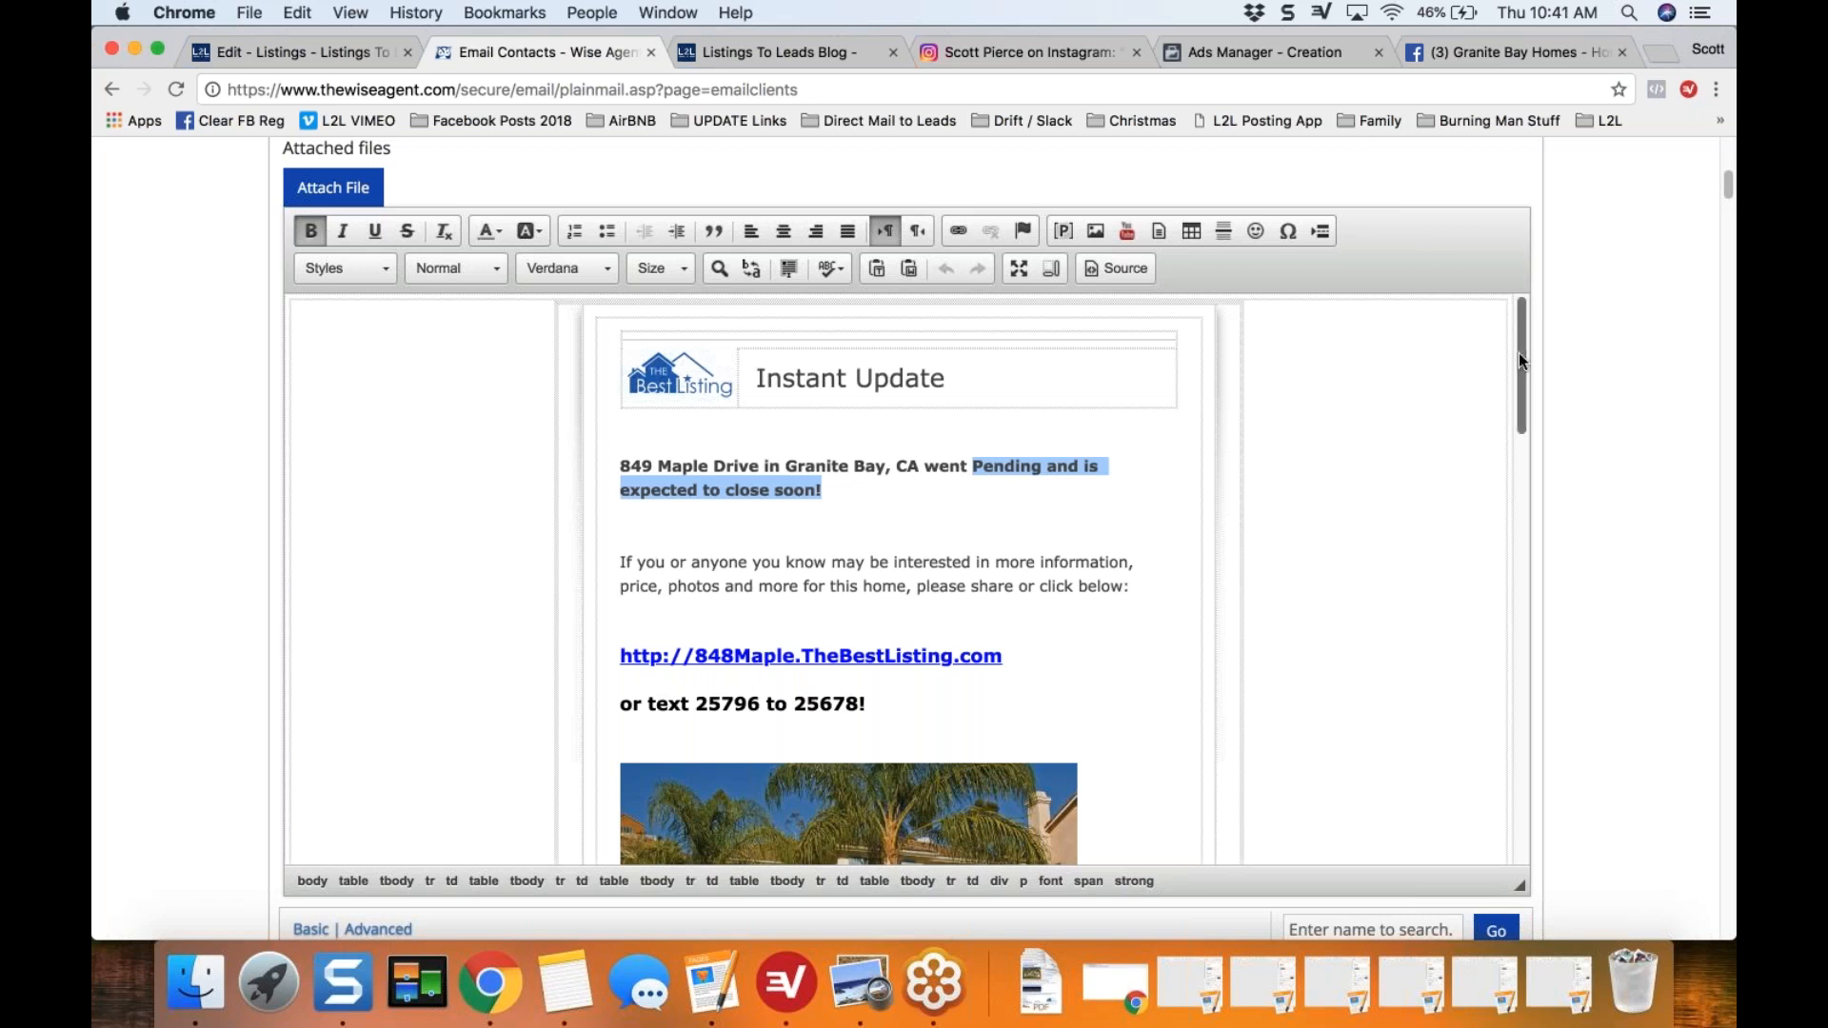
{"action": "left_click_drag", "start_coordinate": [1520, 362], "coordinate": [1517, 530]}
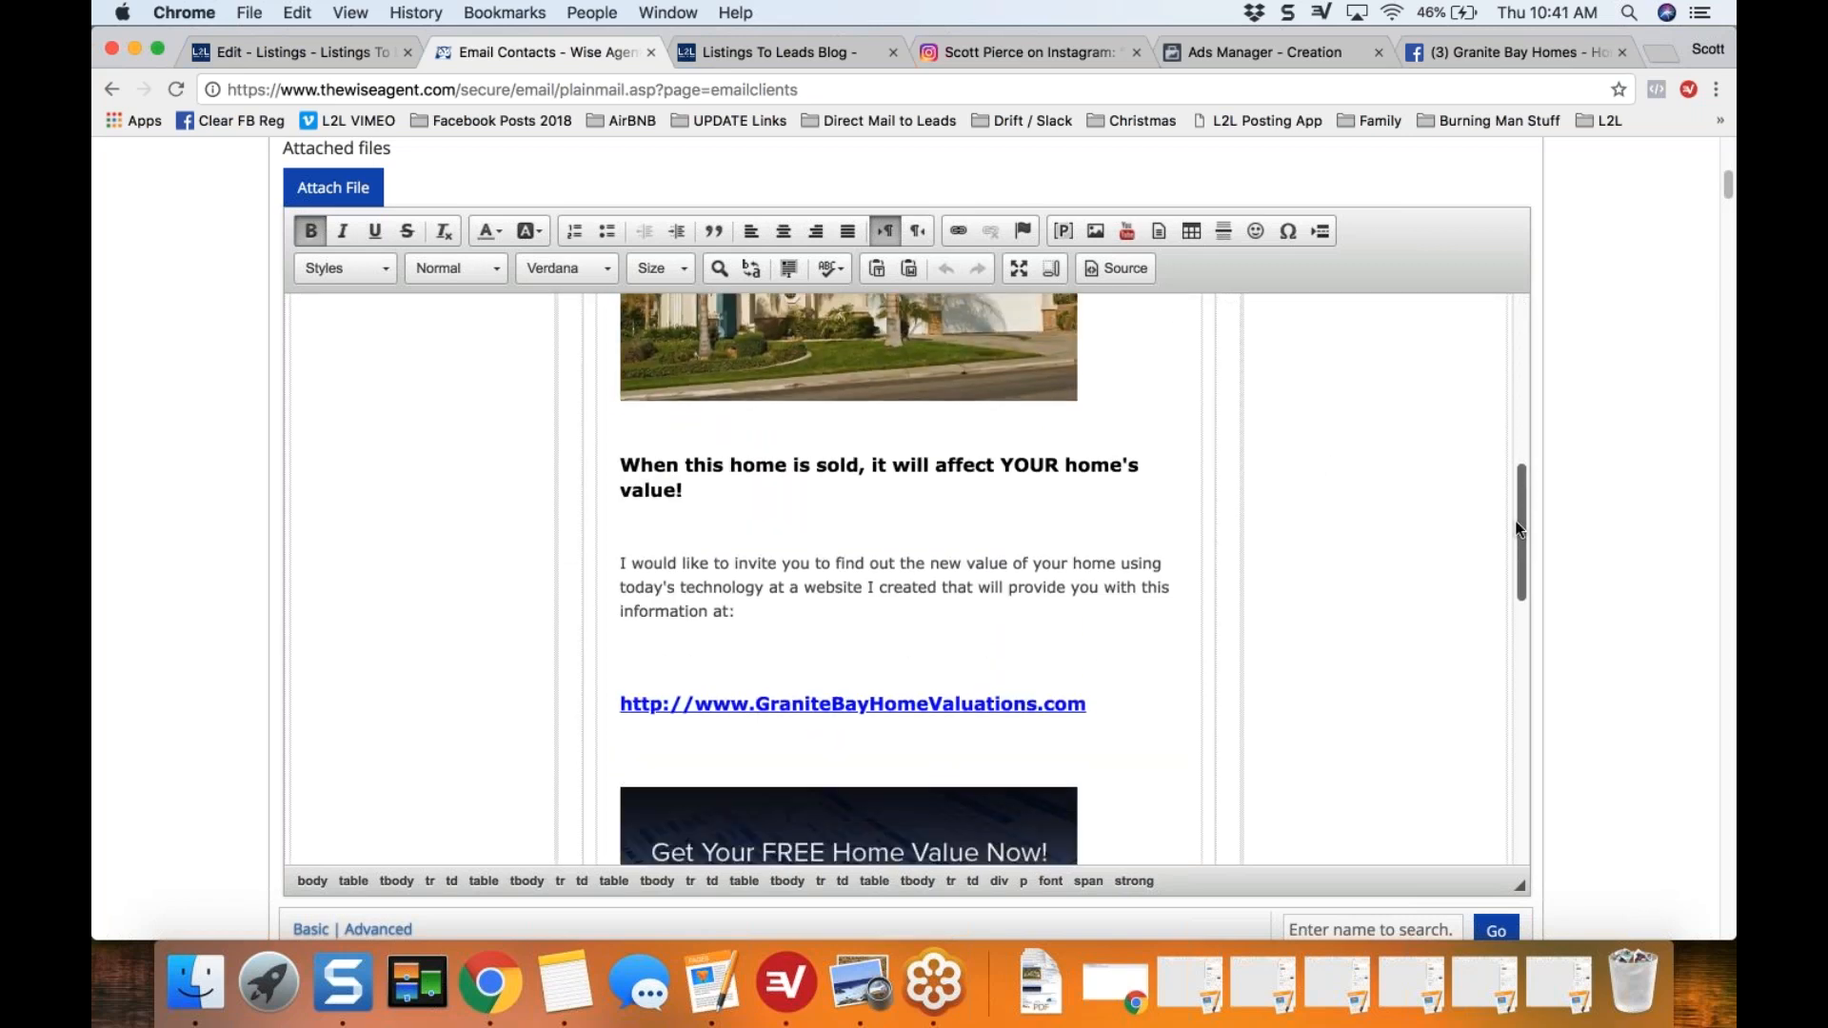
{"action": "left_click_drag", "start_coordinate": [1519, 535], "coordinate": [1530, 362]}
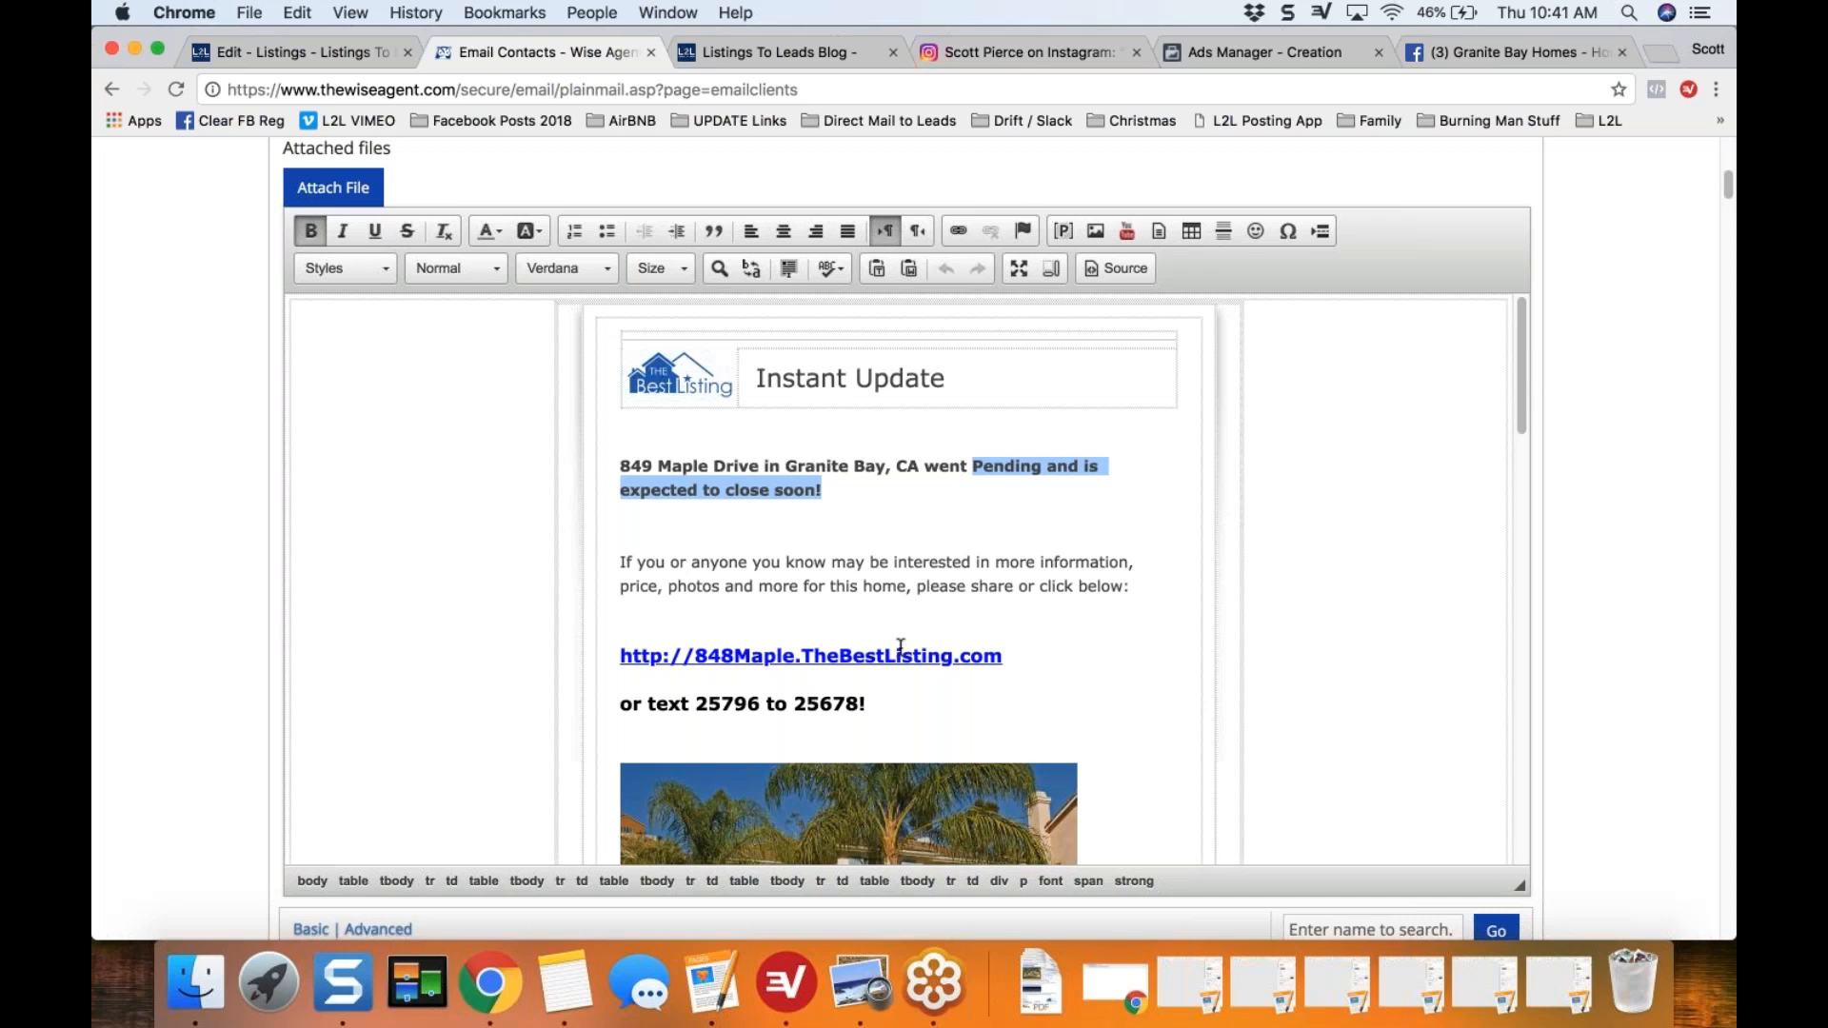
{"action": "left_click", "coordinate": [997, 557]}
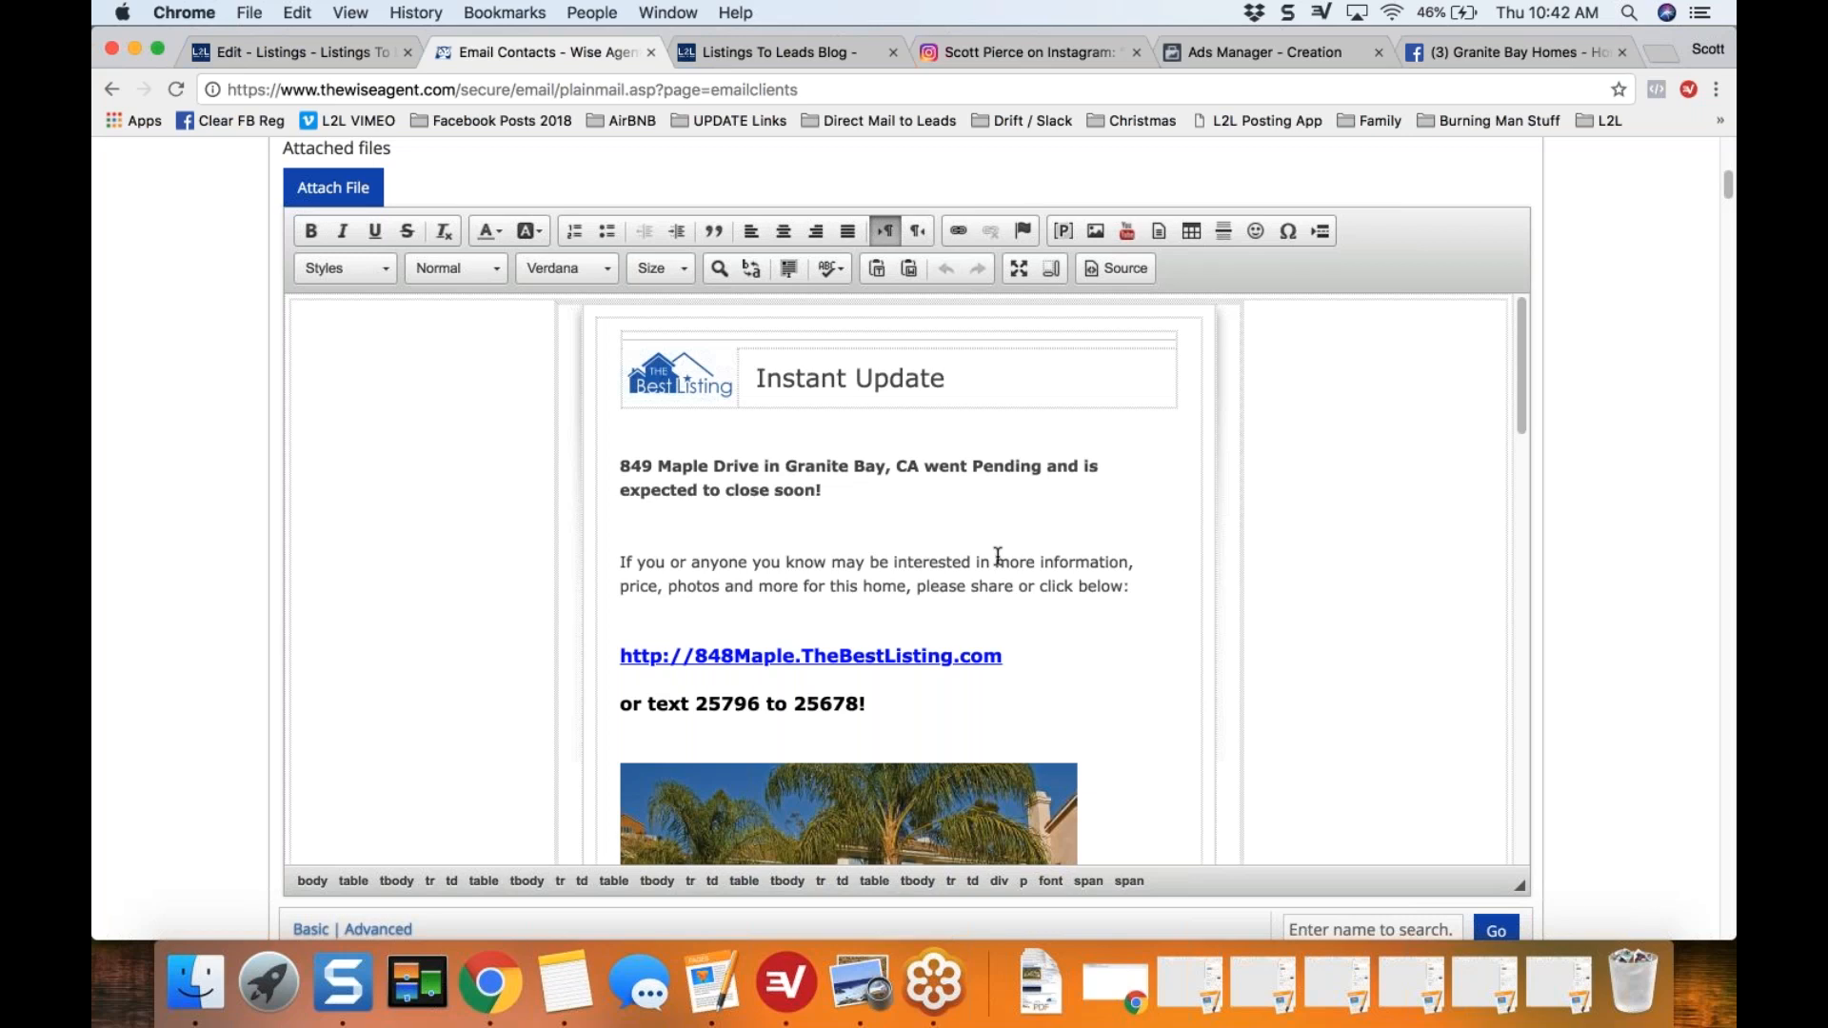
{"action": "left_click", "coordinate": [997, 561]}
Step: Select all clients listed on the page as recipients and go to the Send option at the end of the list
{"action": "left_click_drag", "start_coordinate": [1724, 185], "coordinate": [1723, 218]}
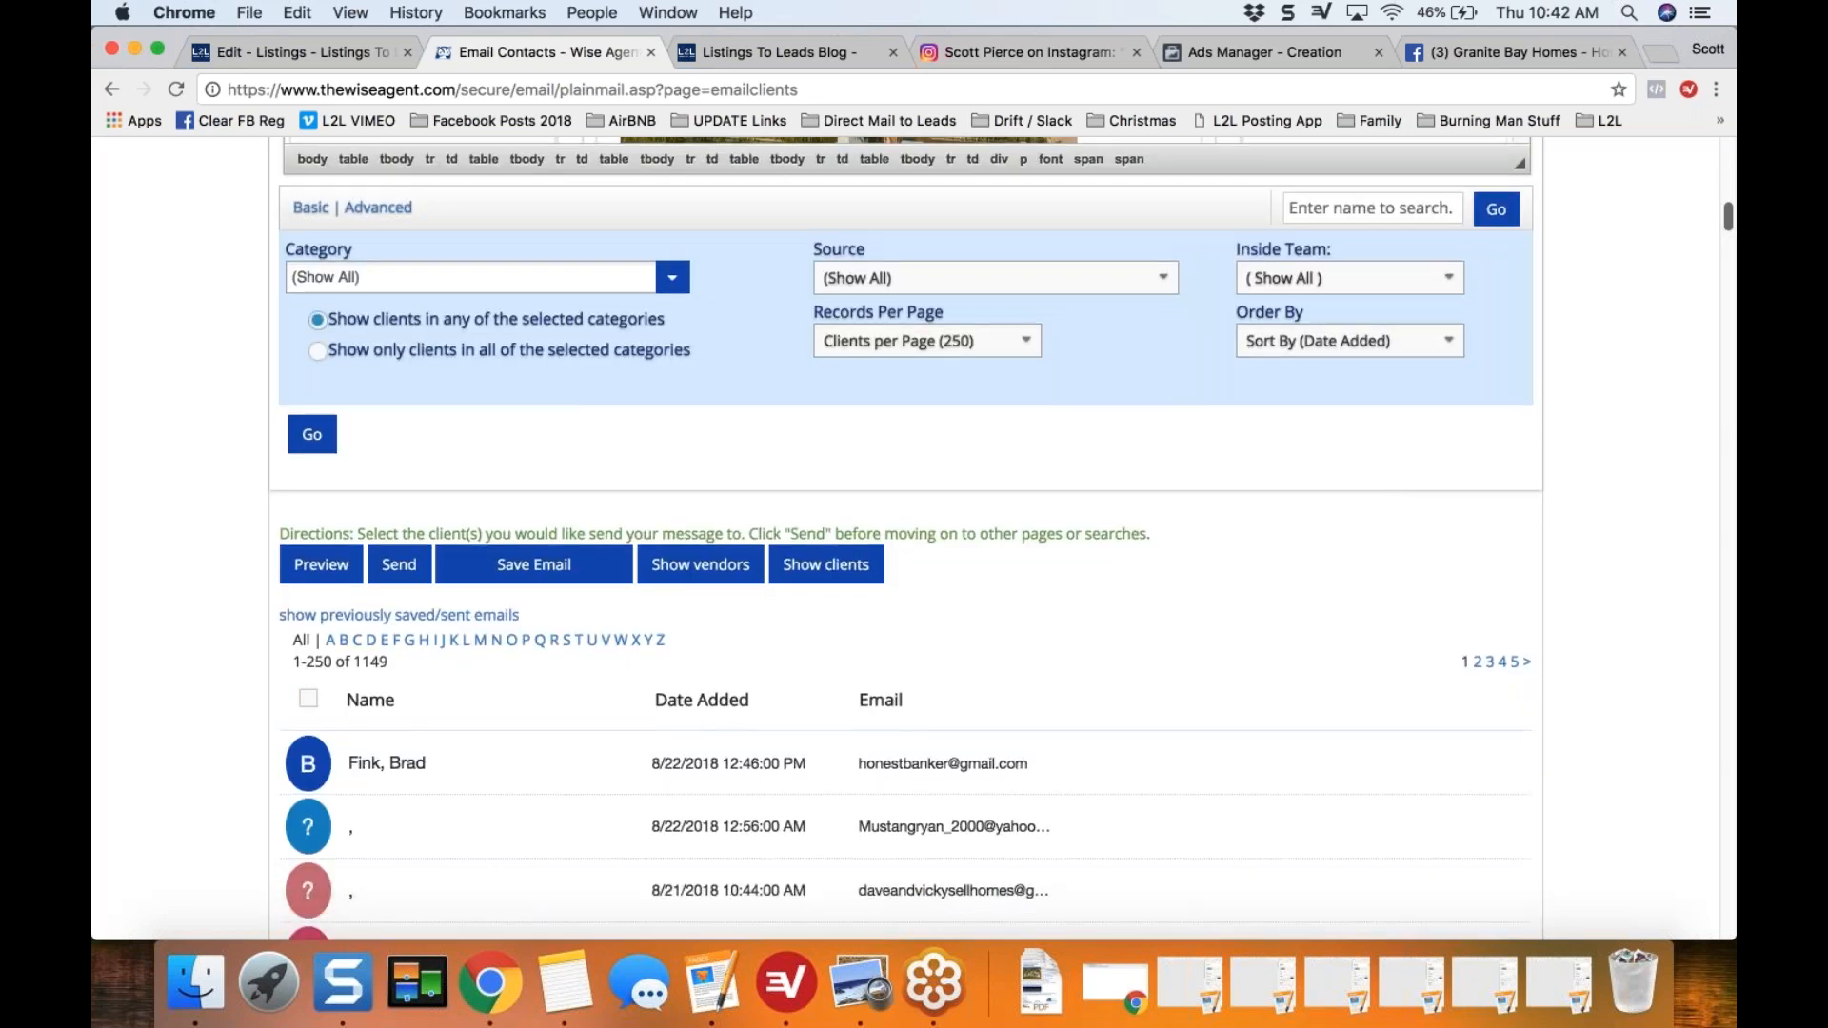
{"action": "left_click", "coordinate": [308, 702]}
{"action": "left_click", "coordinate": [308, 702]}
{"action": "left_click", "coordinate": [309, 699]}
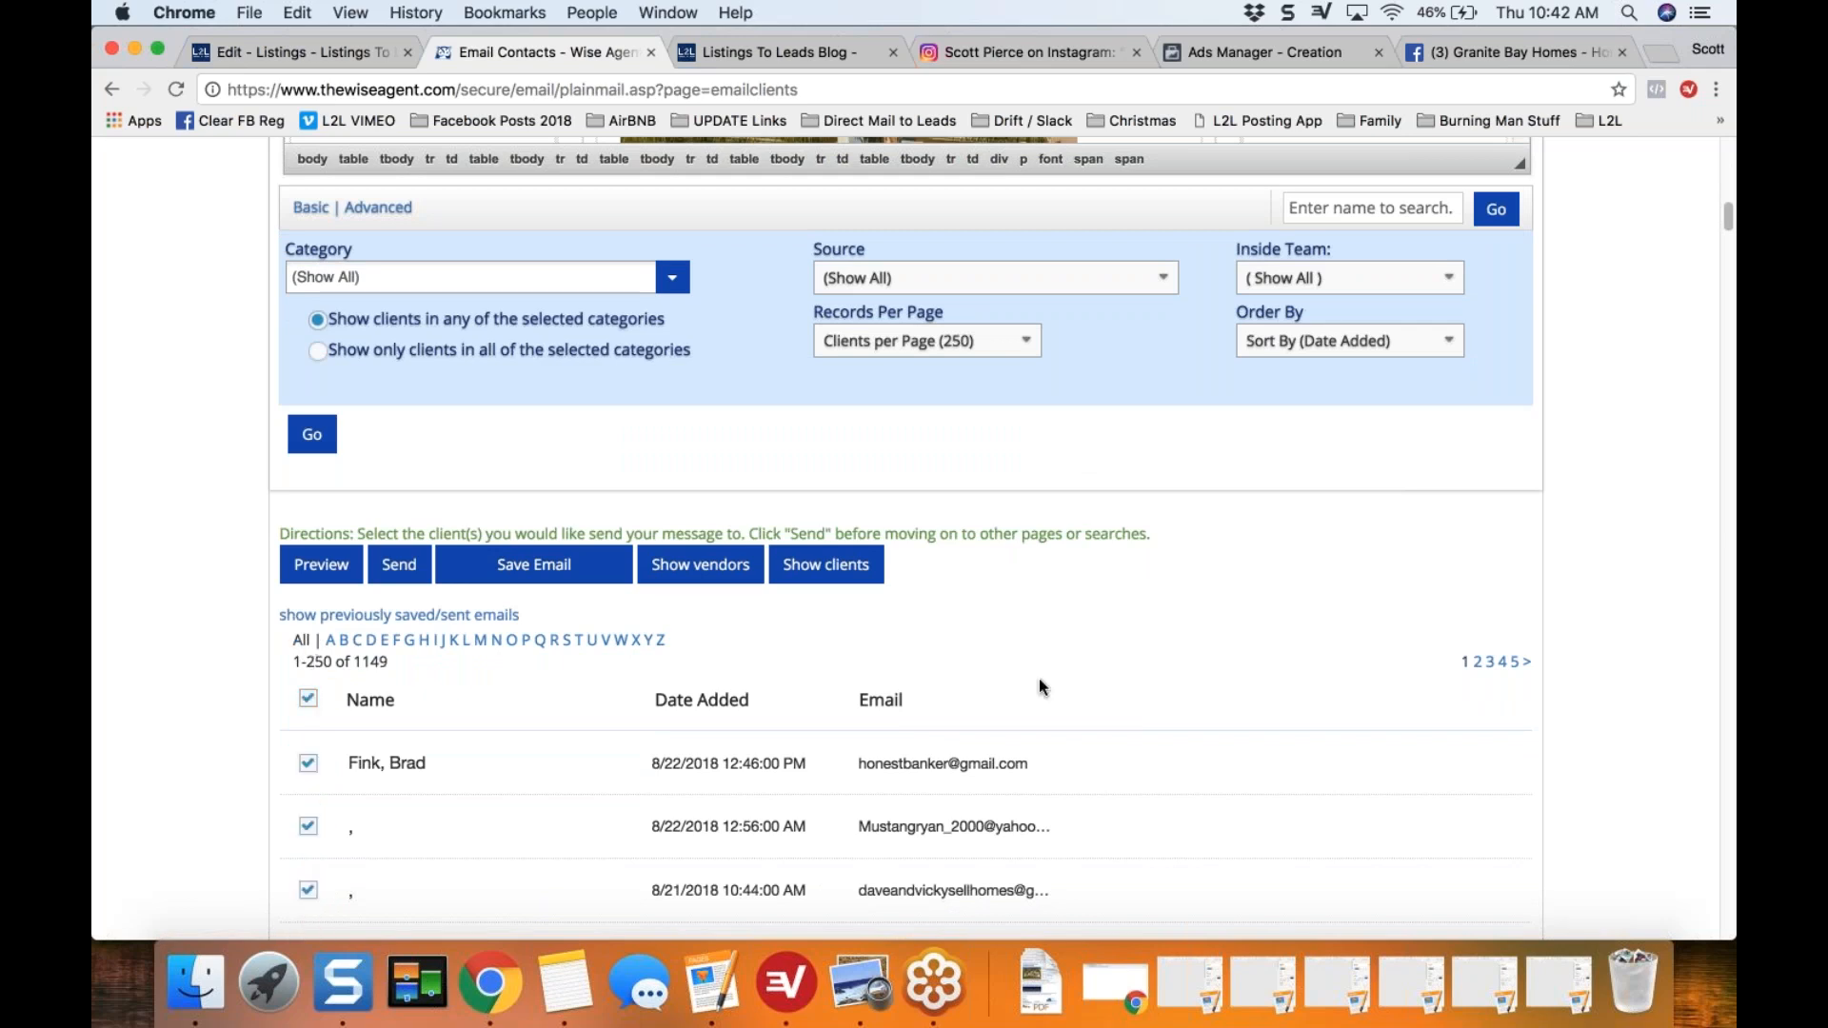
{"action": "scroll", "coordinate": [1720, 265], "scroll_direction": "down", "scroll_amount": 2}
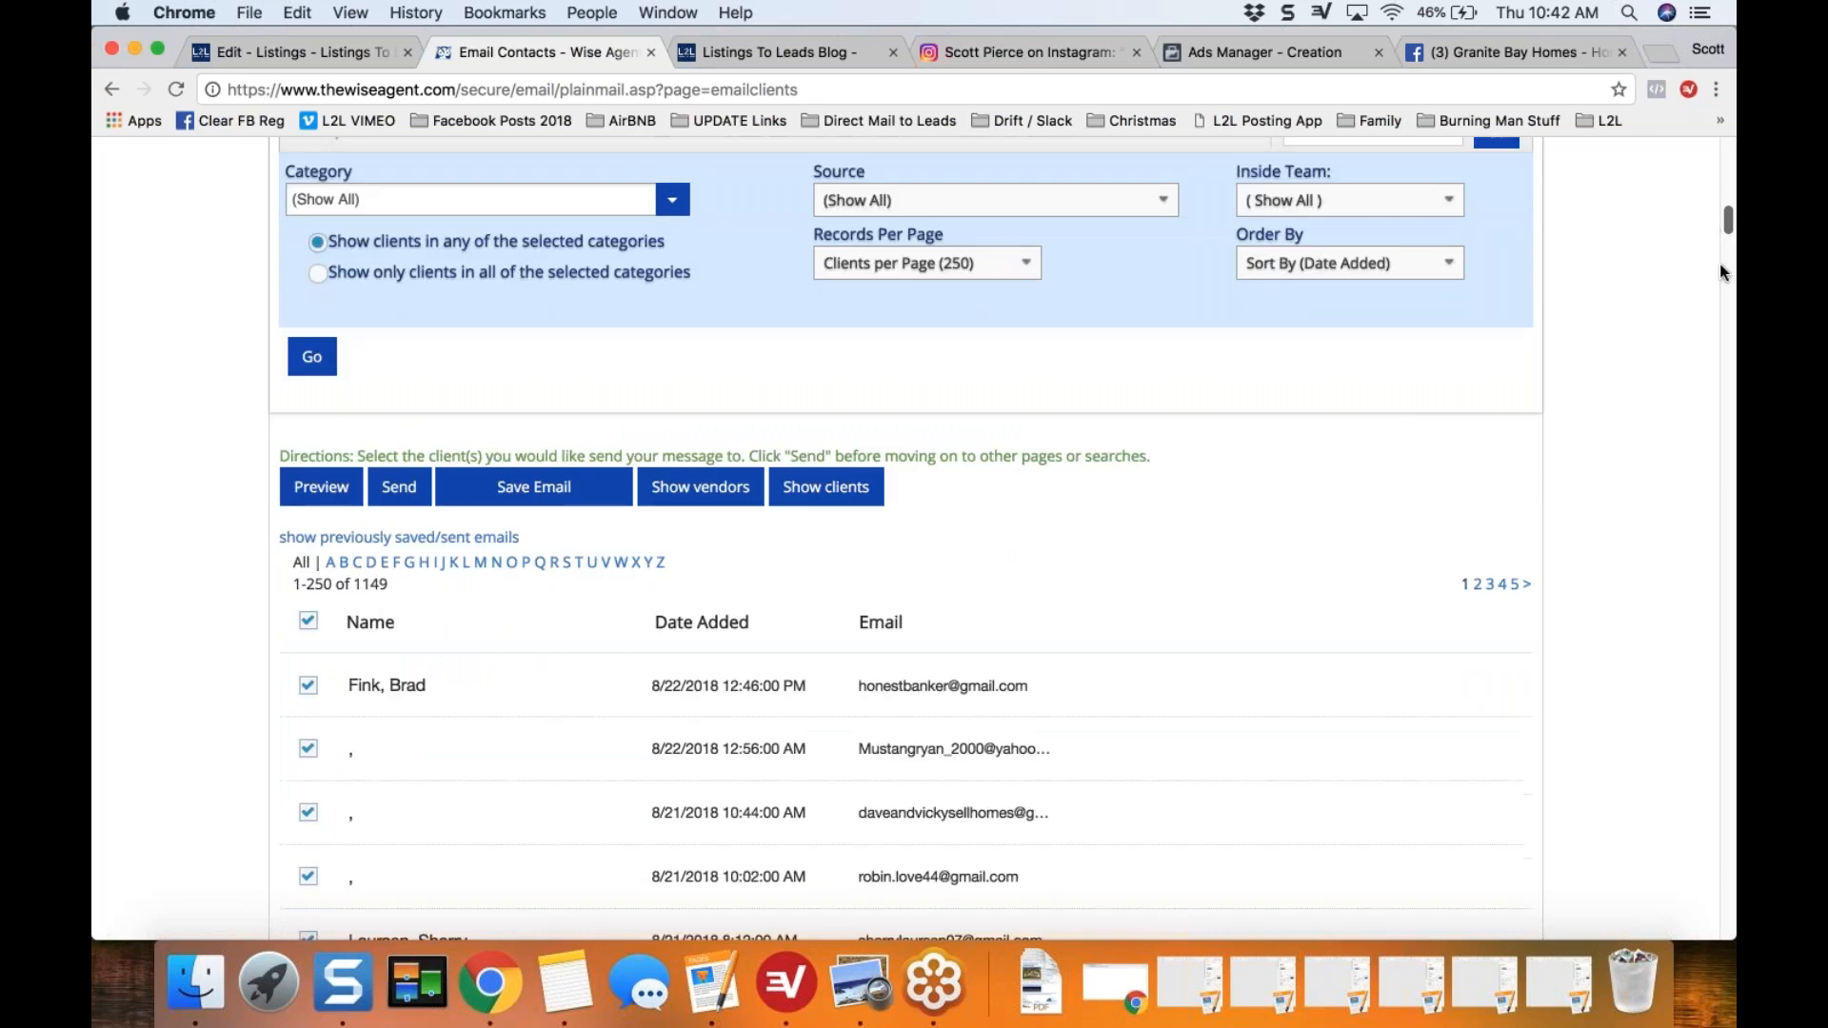
{"action": "scroll", "coordinate": [1714, 348], "scroll_direction": "down", "scroll_amount": 20}
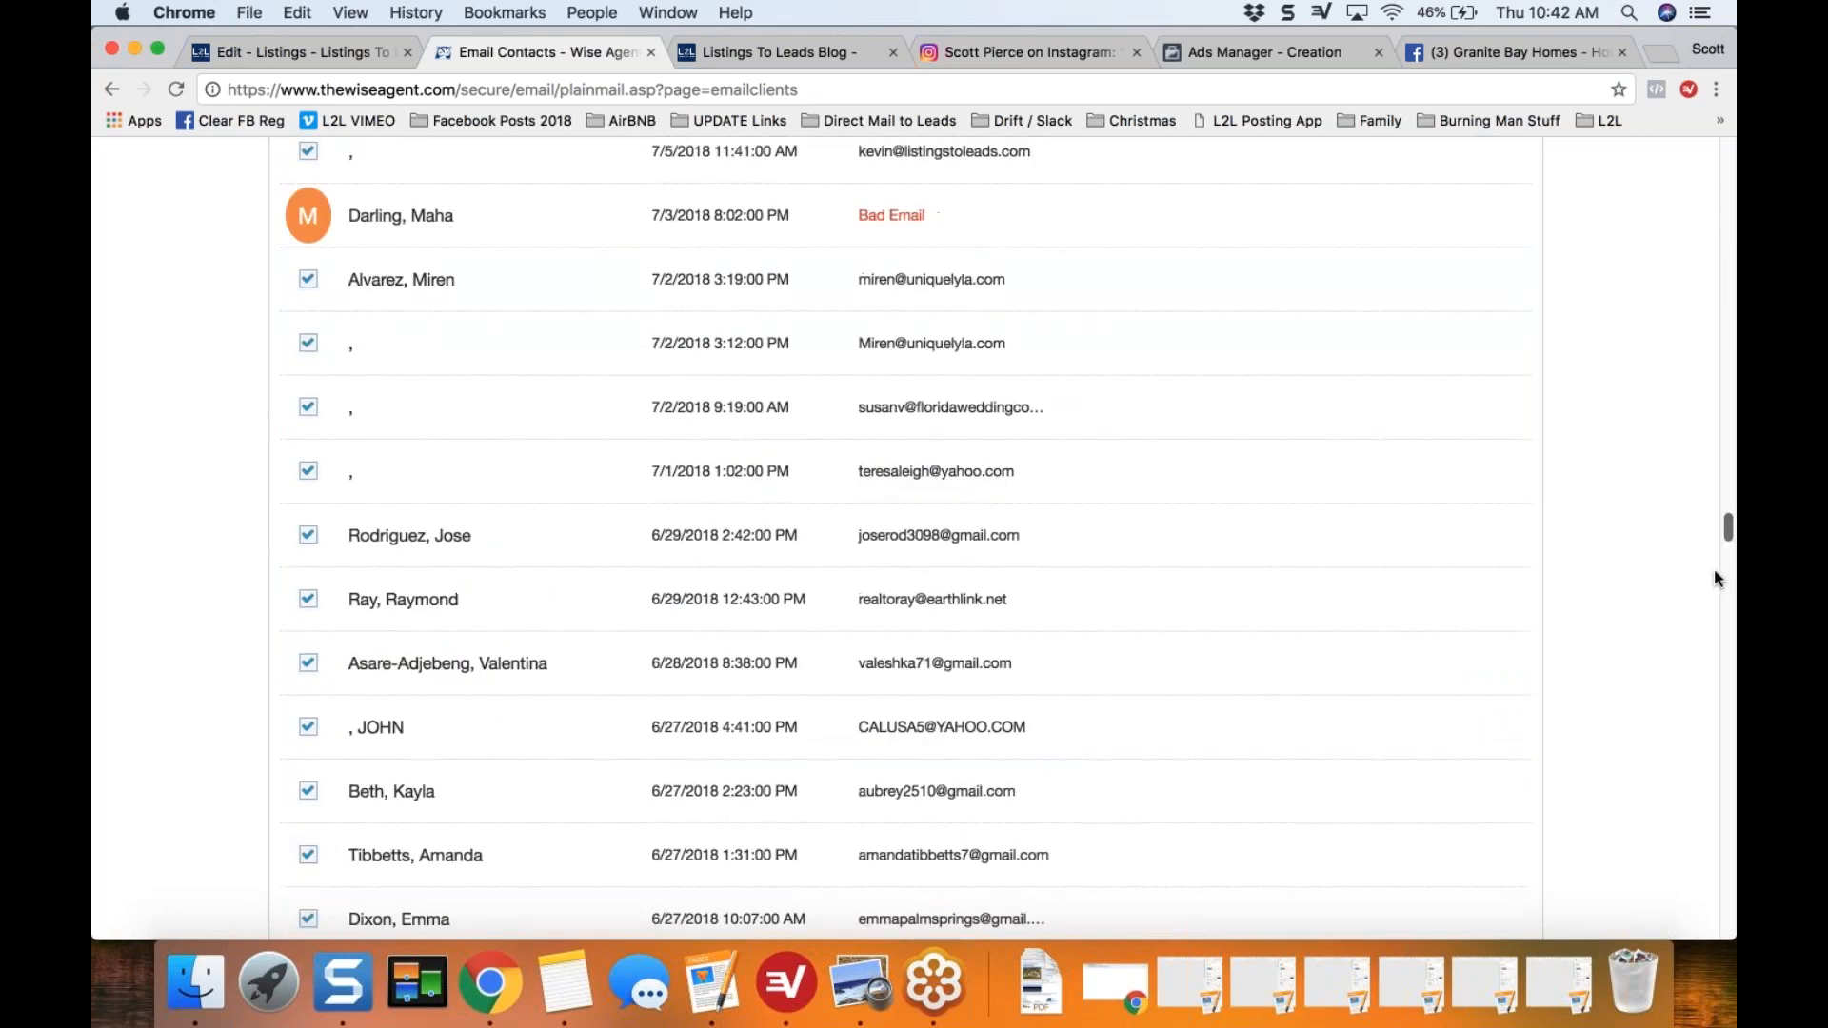
{"action": "scroll", "coordinate": [1714, 578], "scroll_direction": "down", "scroll_amount": 20}
{"action": "left_click", "coordinate": [312, 895]}
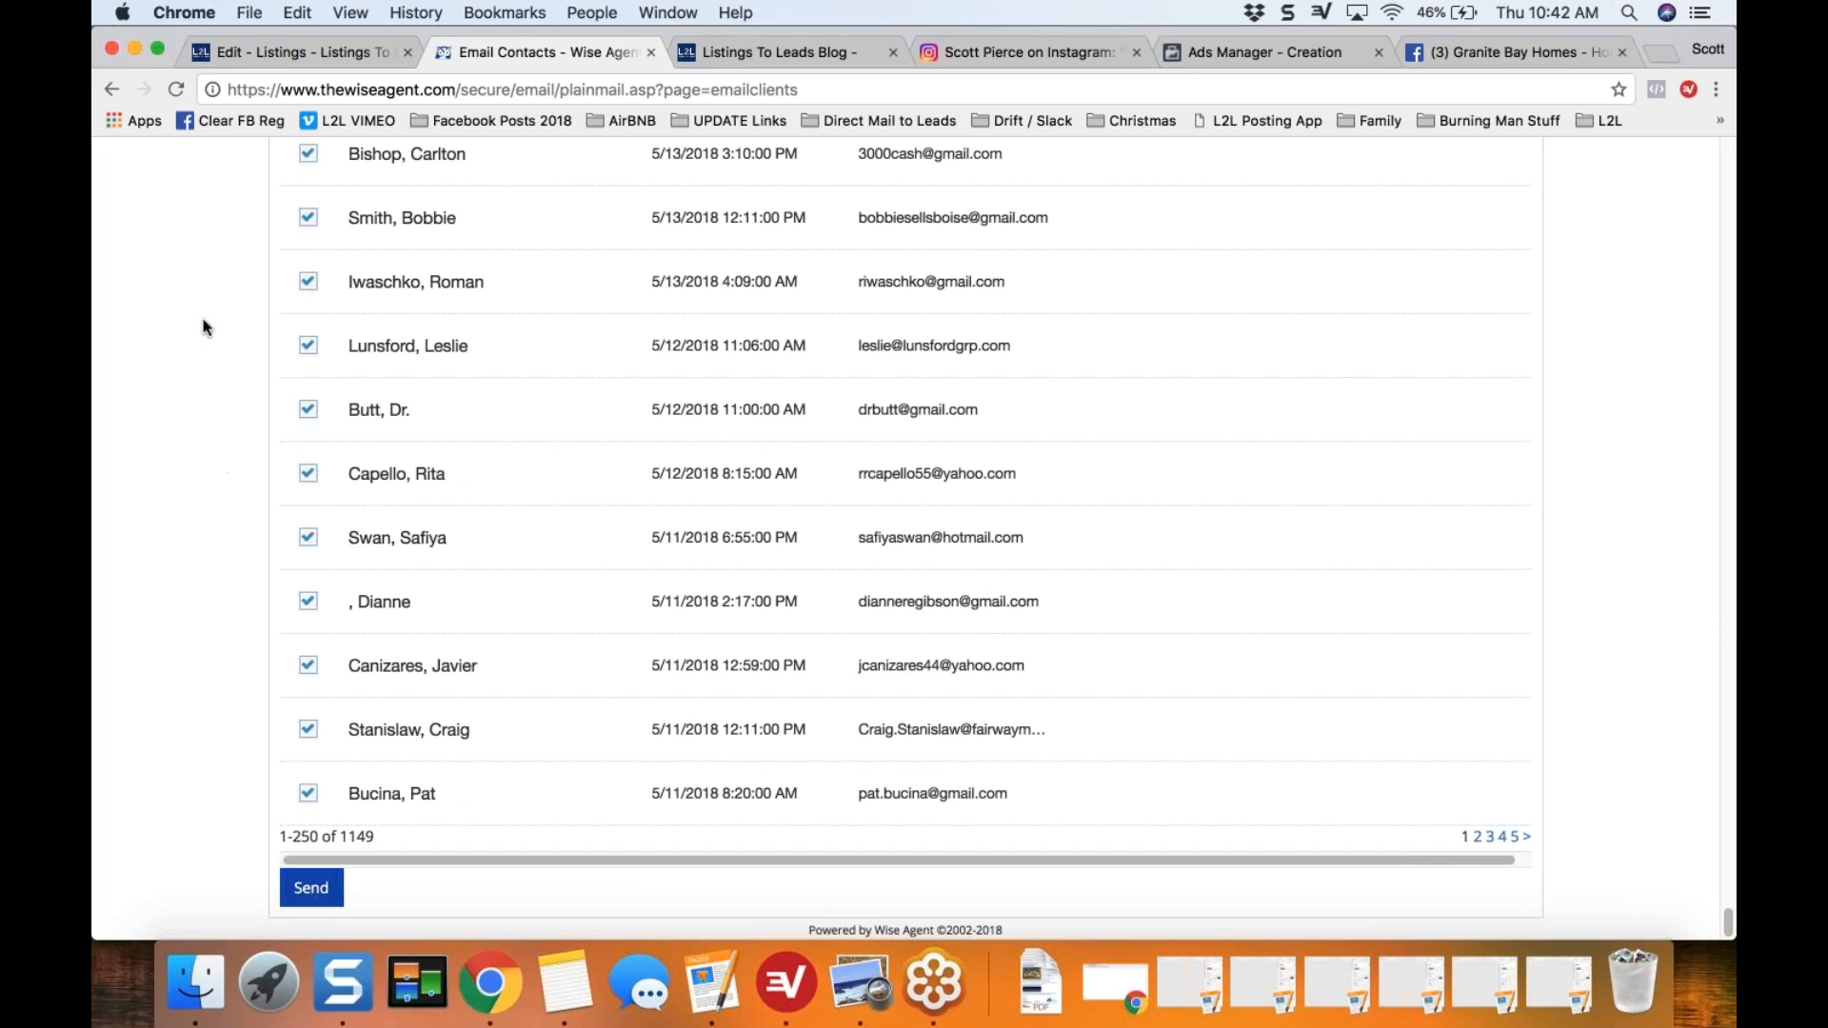
Step: Switch back to Listings-to-Leads, mark eFlyer for Your Database as done in Pending Marketing, and collapse its section
{"action": "left_click", "coordinate": [301, 53]}
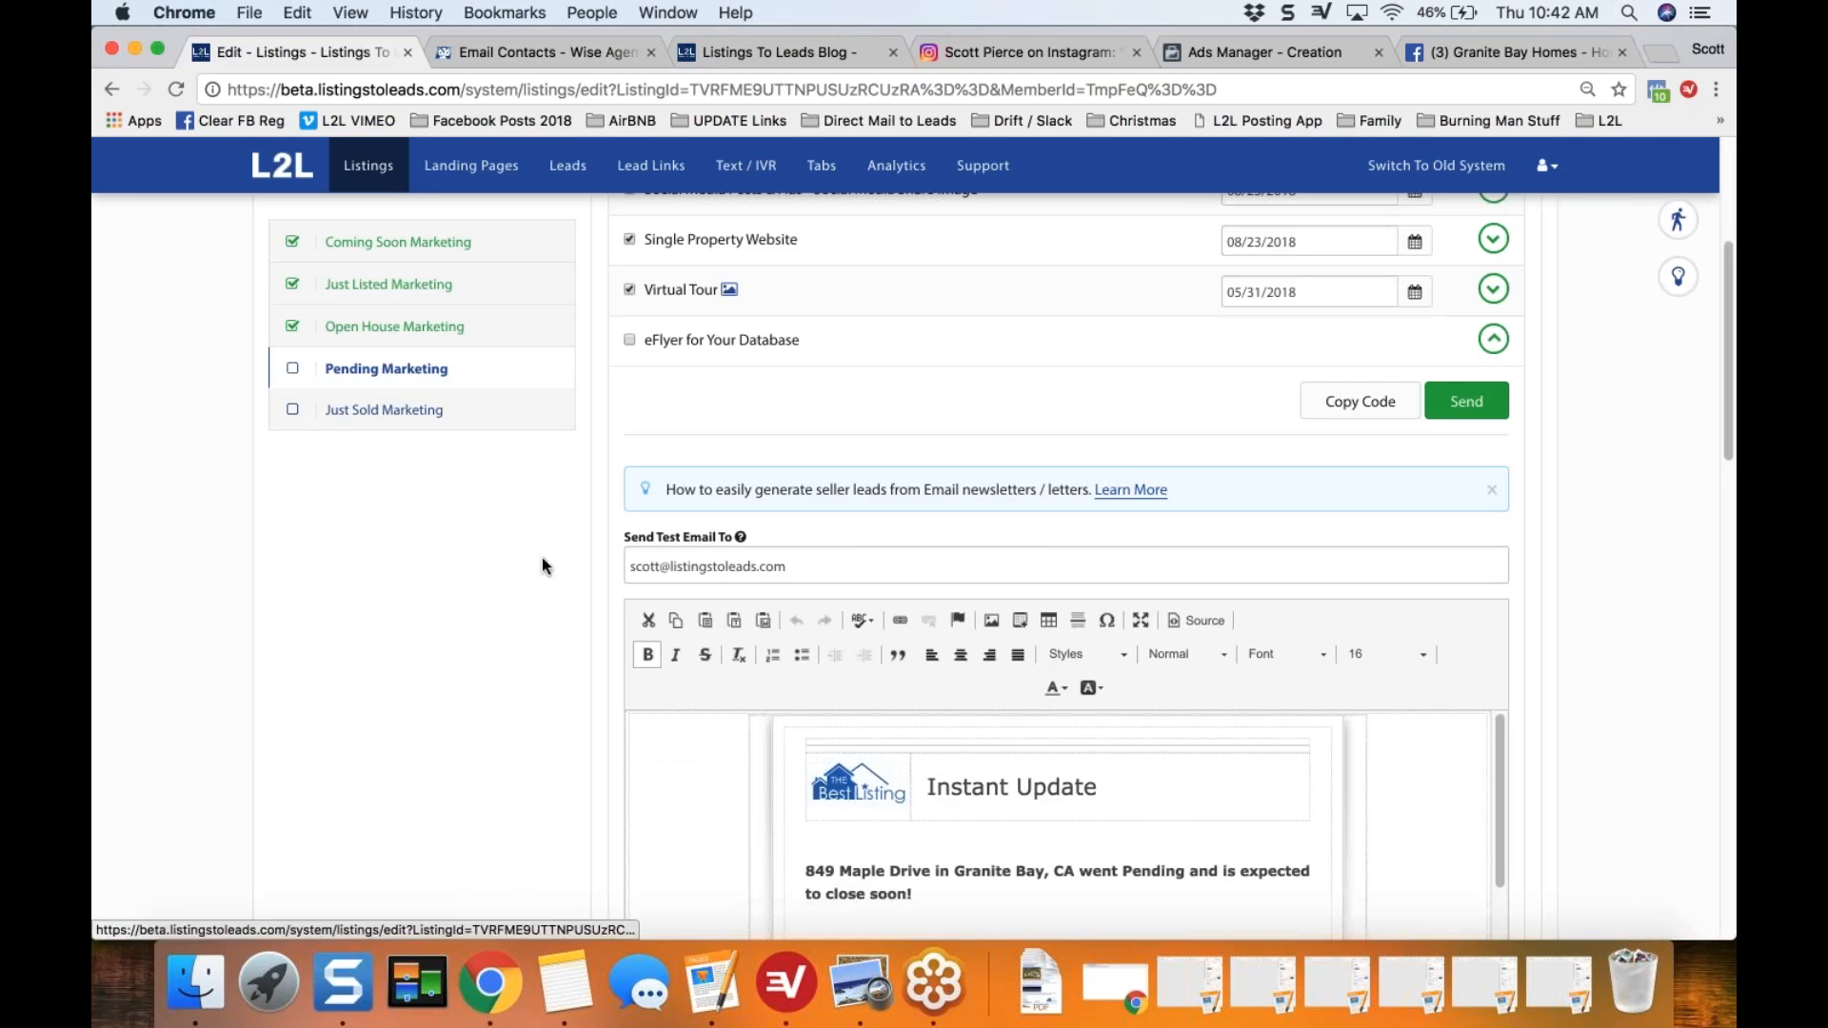
{"action": "scroll", "coordinate": [597, 557], "scroll_direction": "down", "scroll_amount": 1}
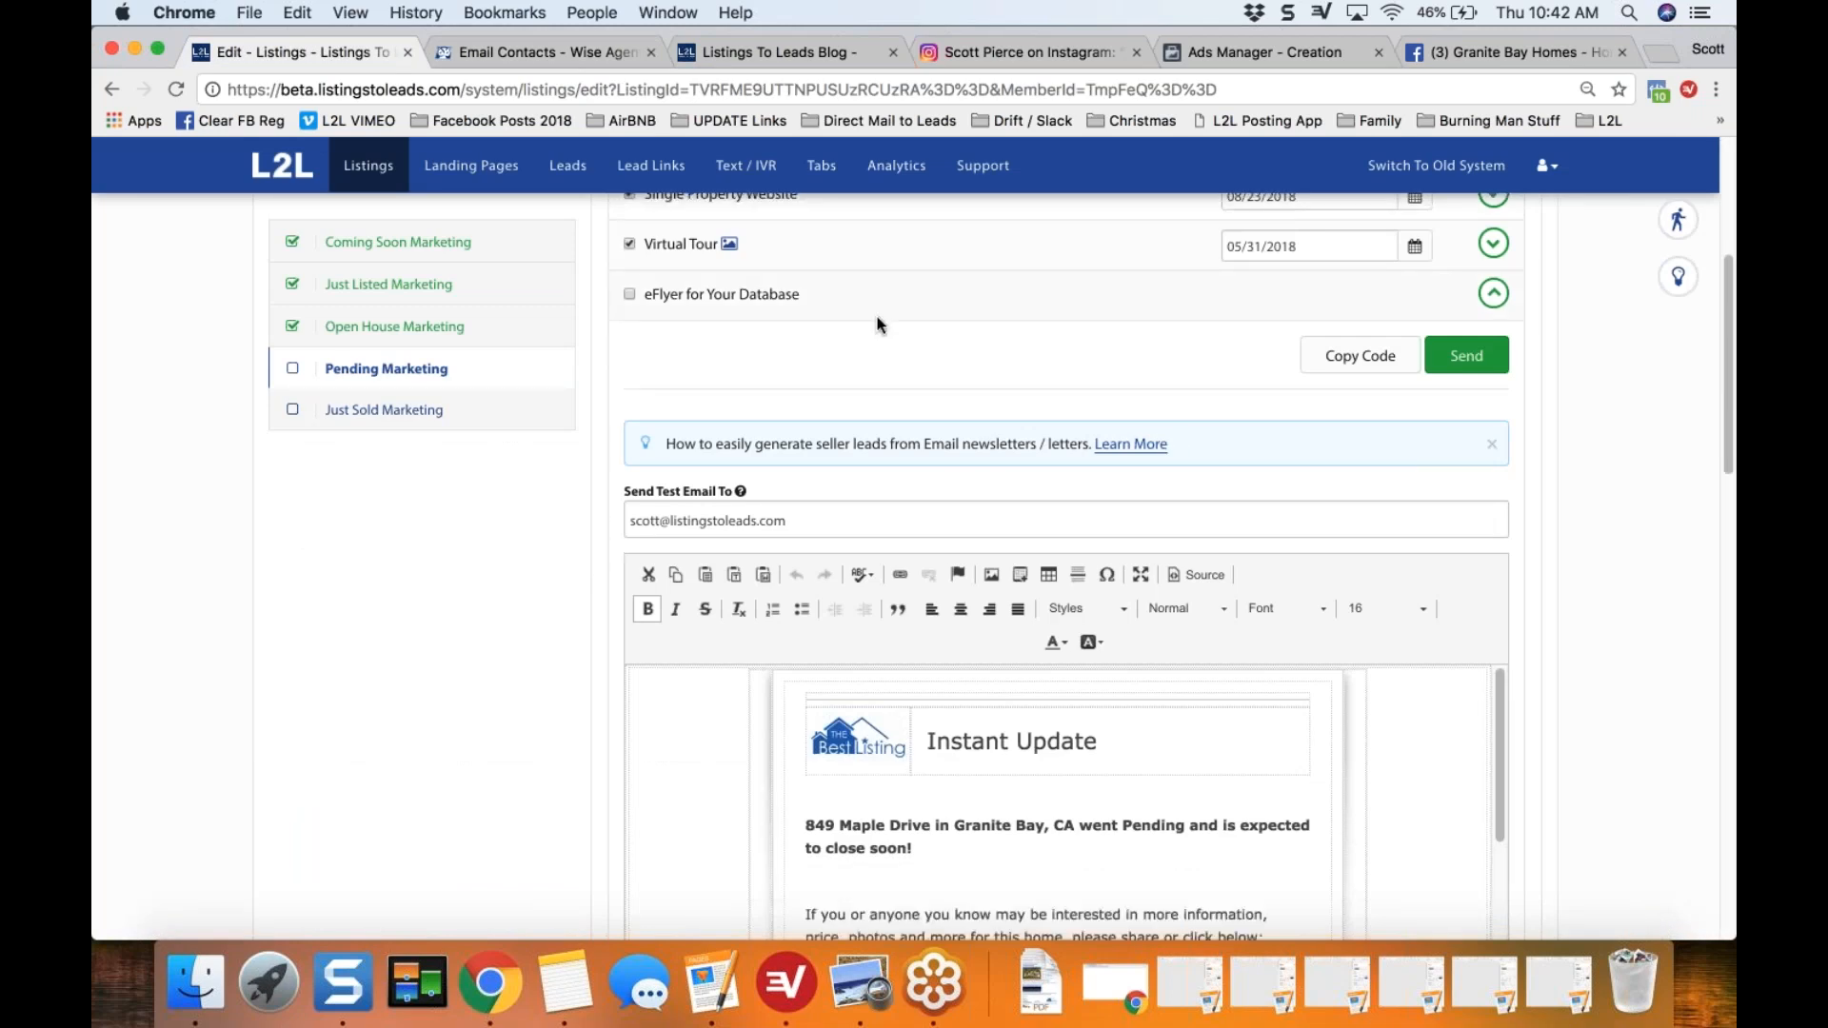
{"action": "left_click", "coordinate": [628, 296]}
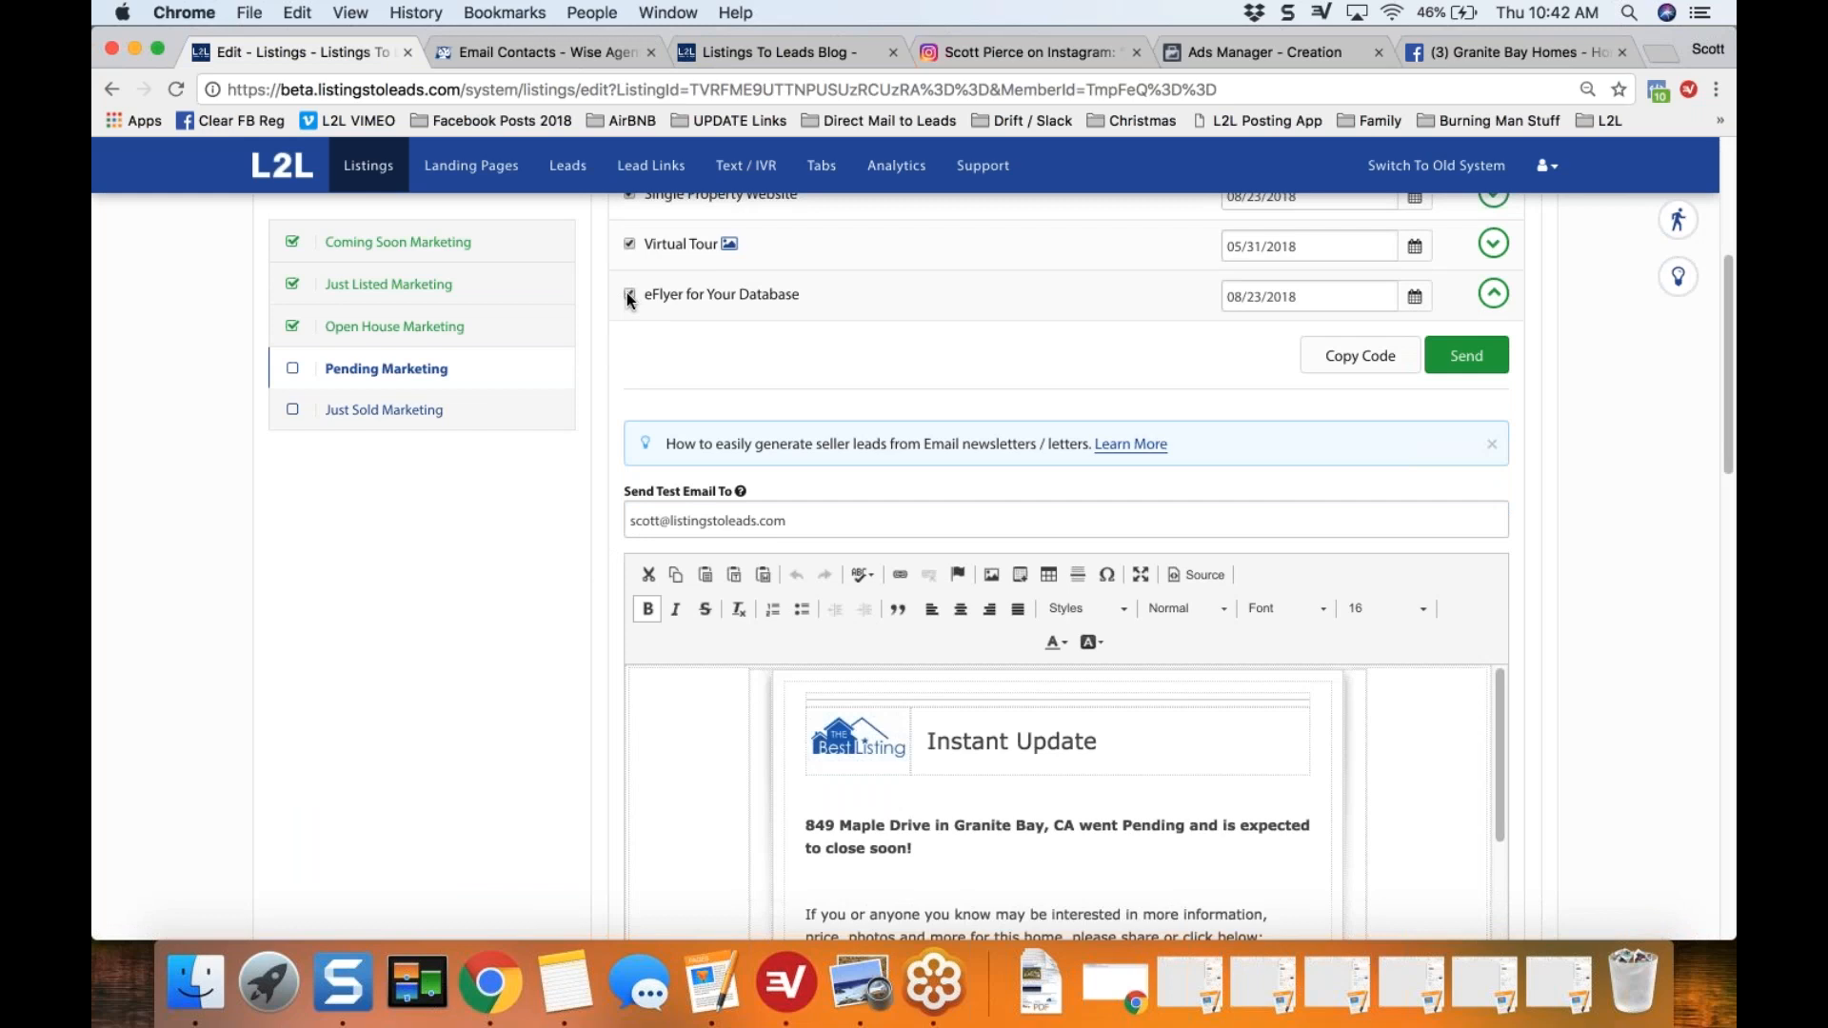
{"action": "left_click", "coordinate": [1494, 295]}
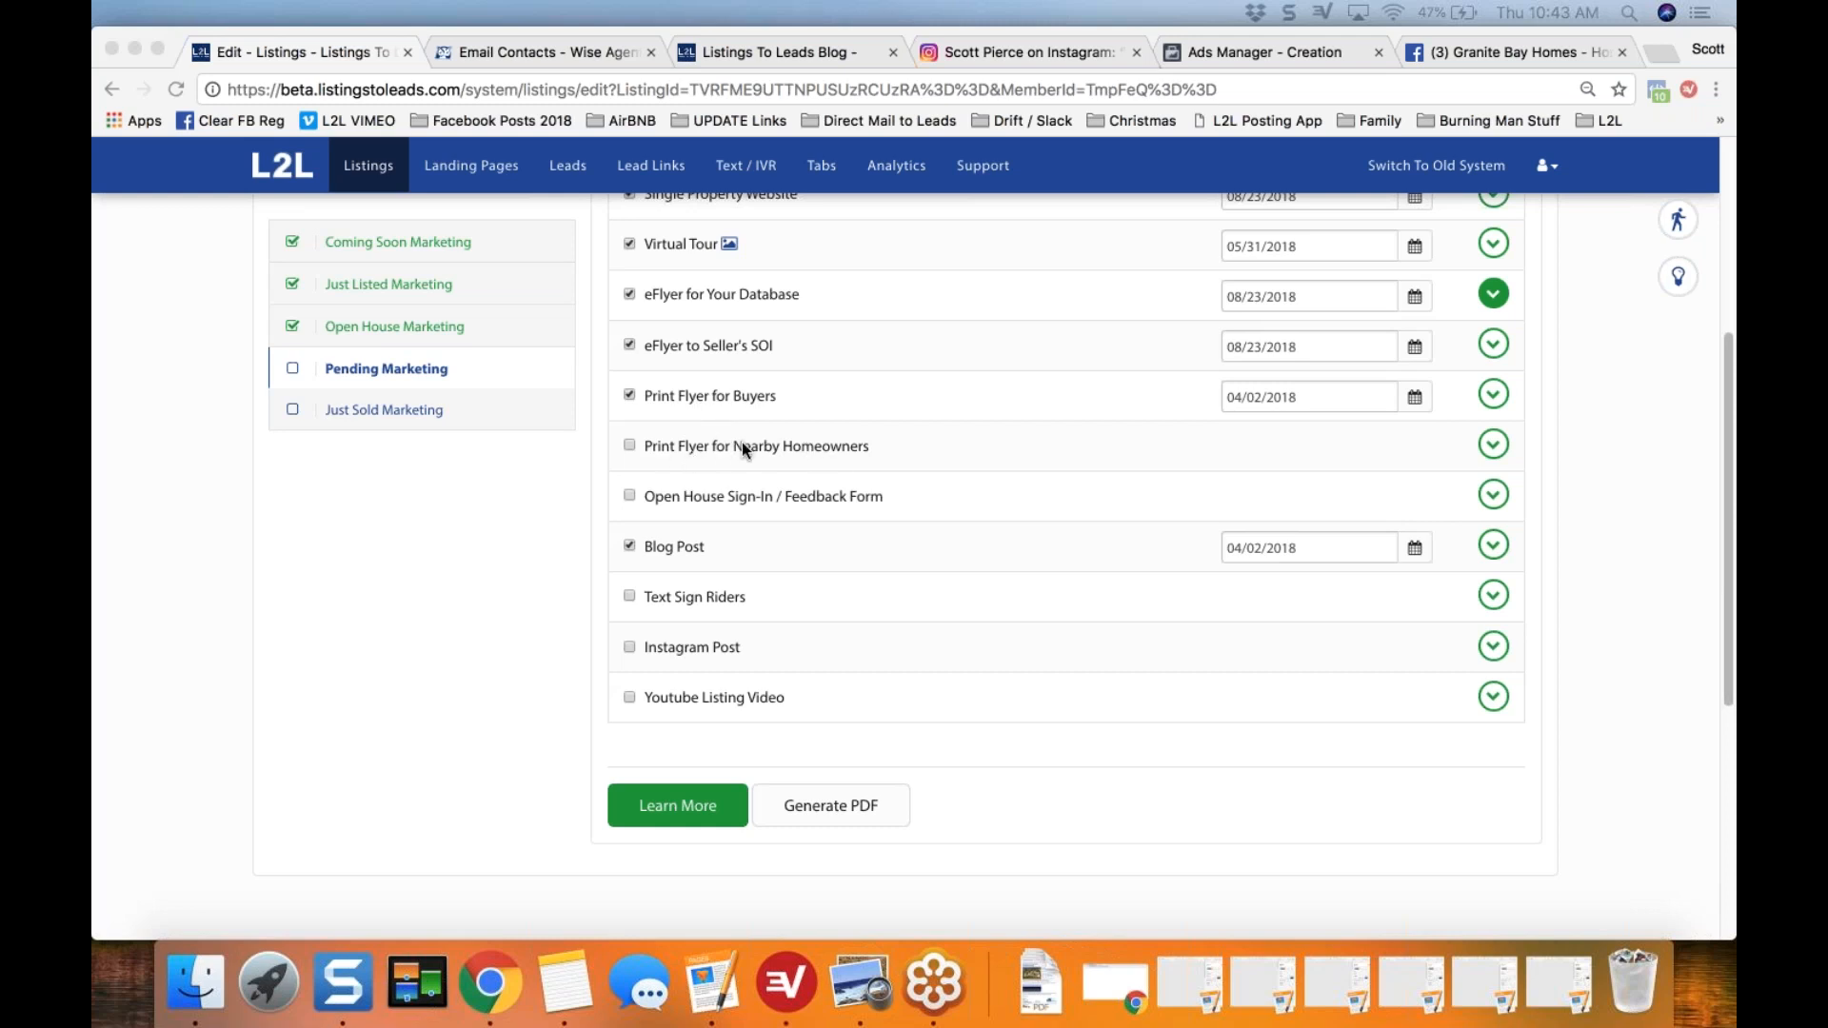
Step: Expand Print Flyer for Nearby Homeowners and review its letter, including the property link, handwritten-style note and home value invitation
{"action": "left_click", "coordinate": [1495, 447]}
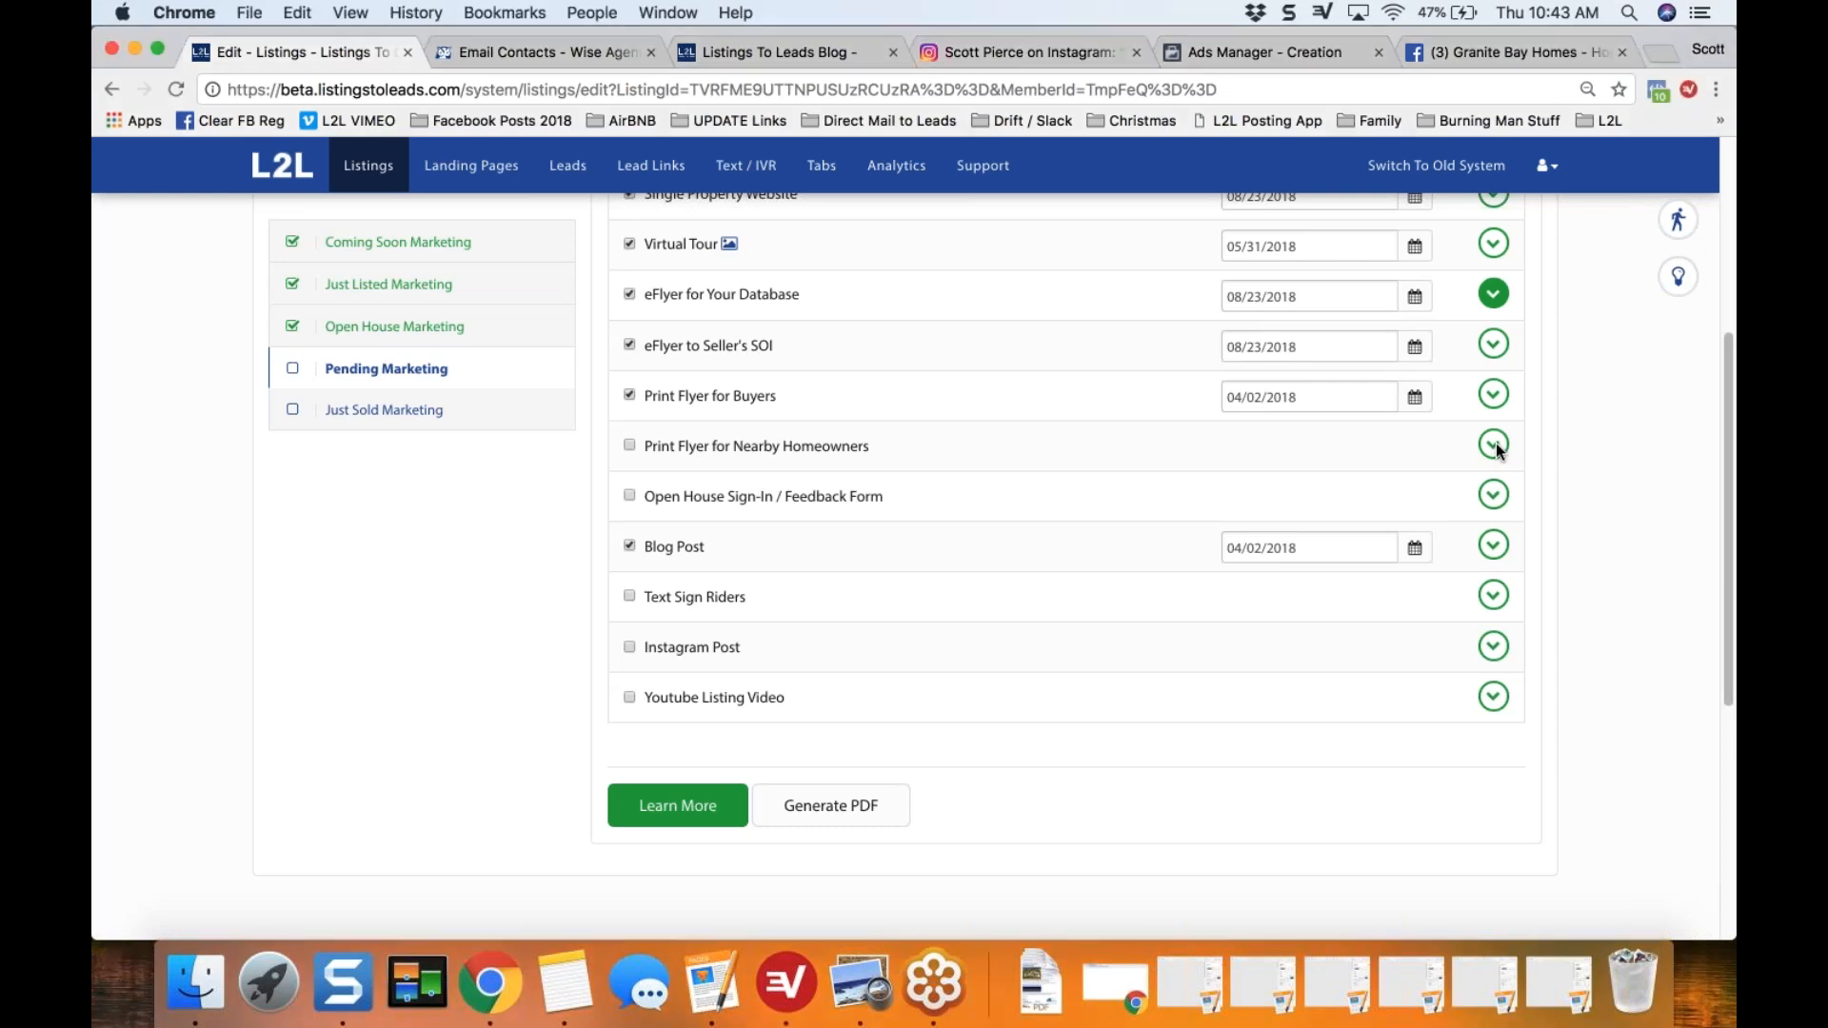
{"action": "left_click", "coordinate": [1496, 446]}
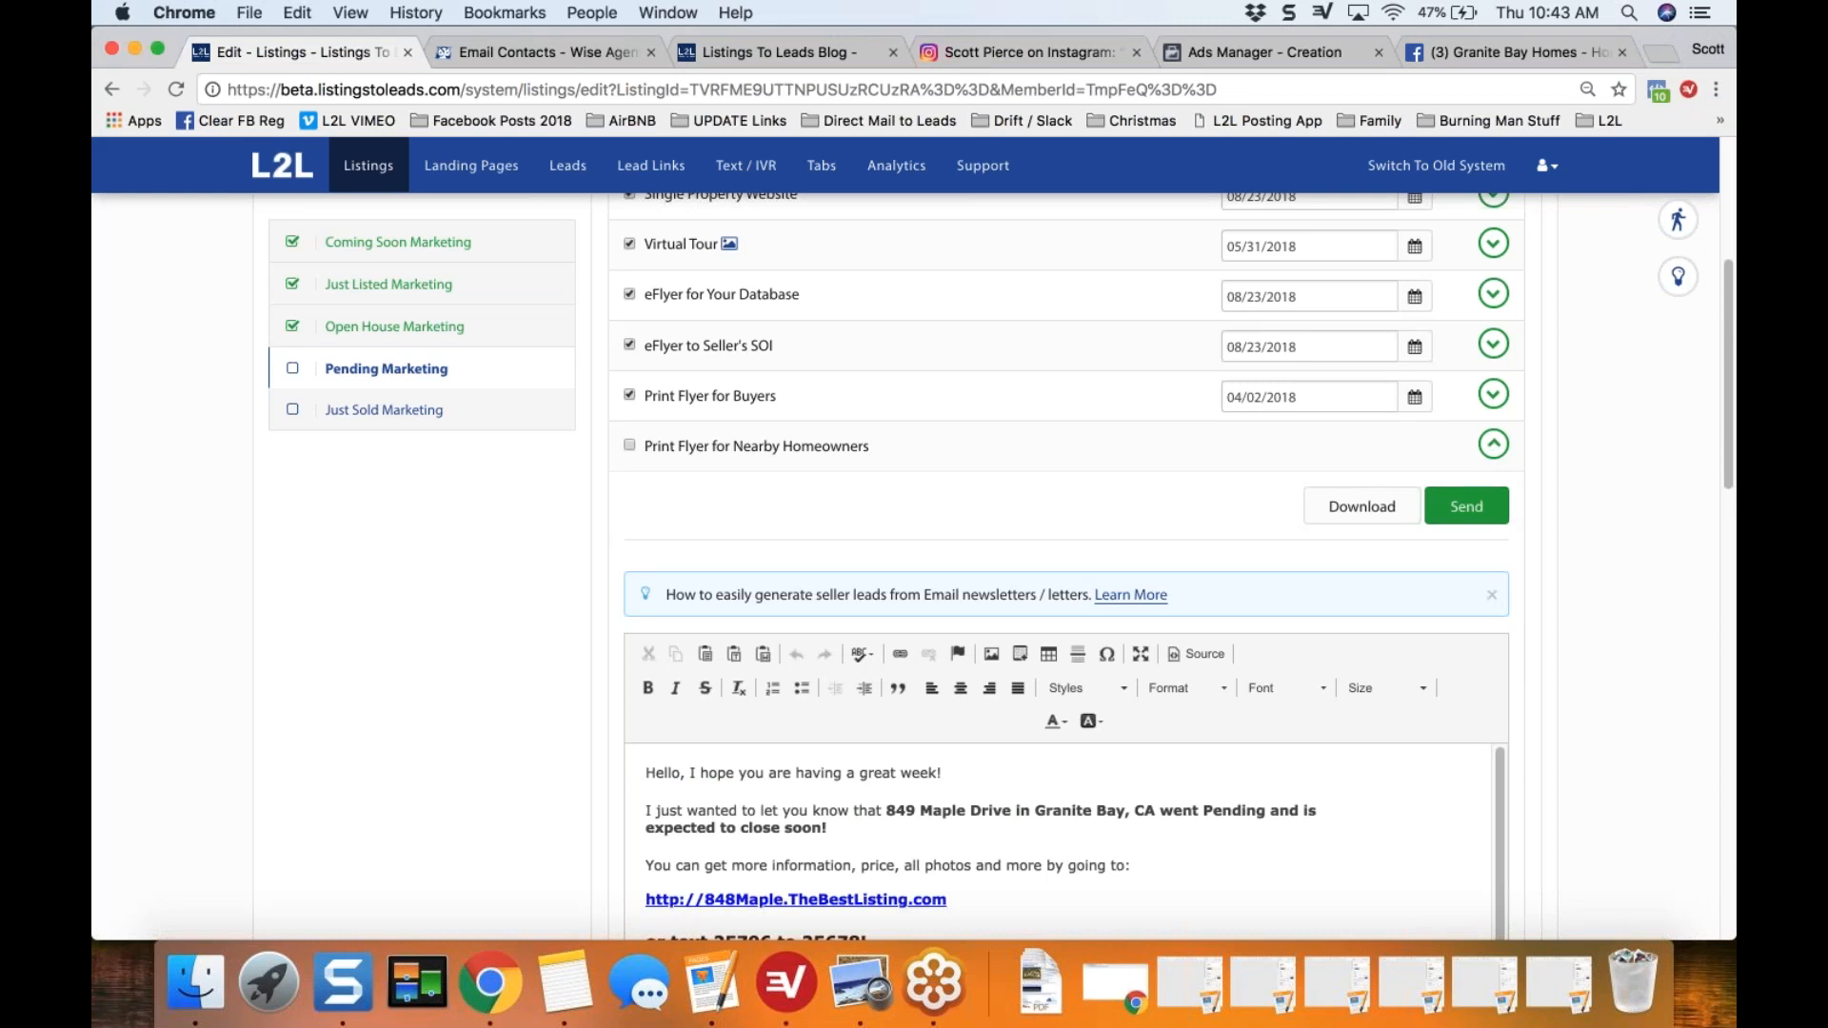
{"action": "scroll", "coordinate": [578, 539], "scroll_direction": "down", "scroll_amount": 5}
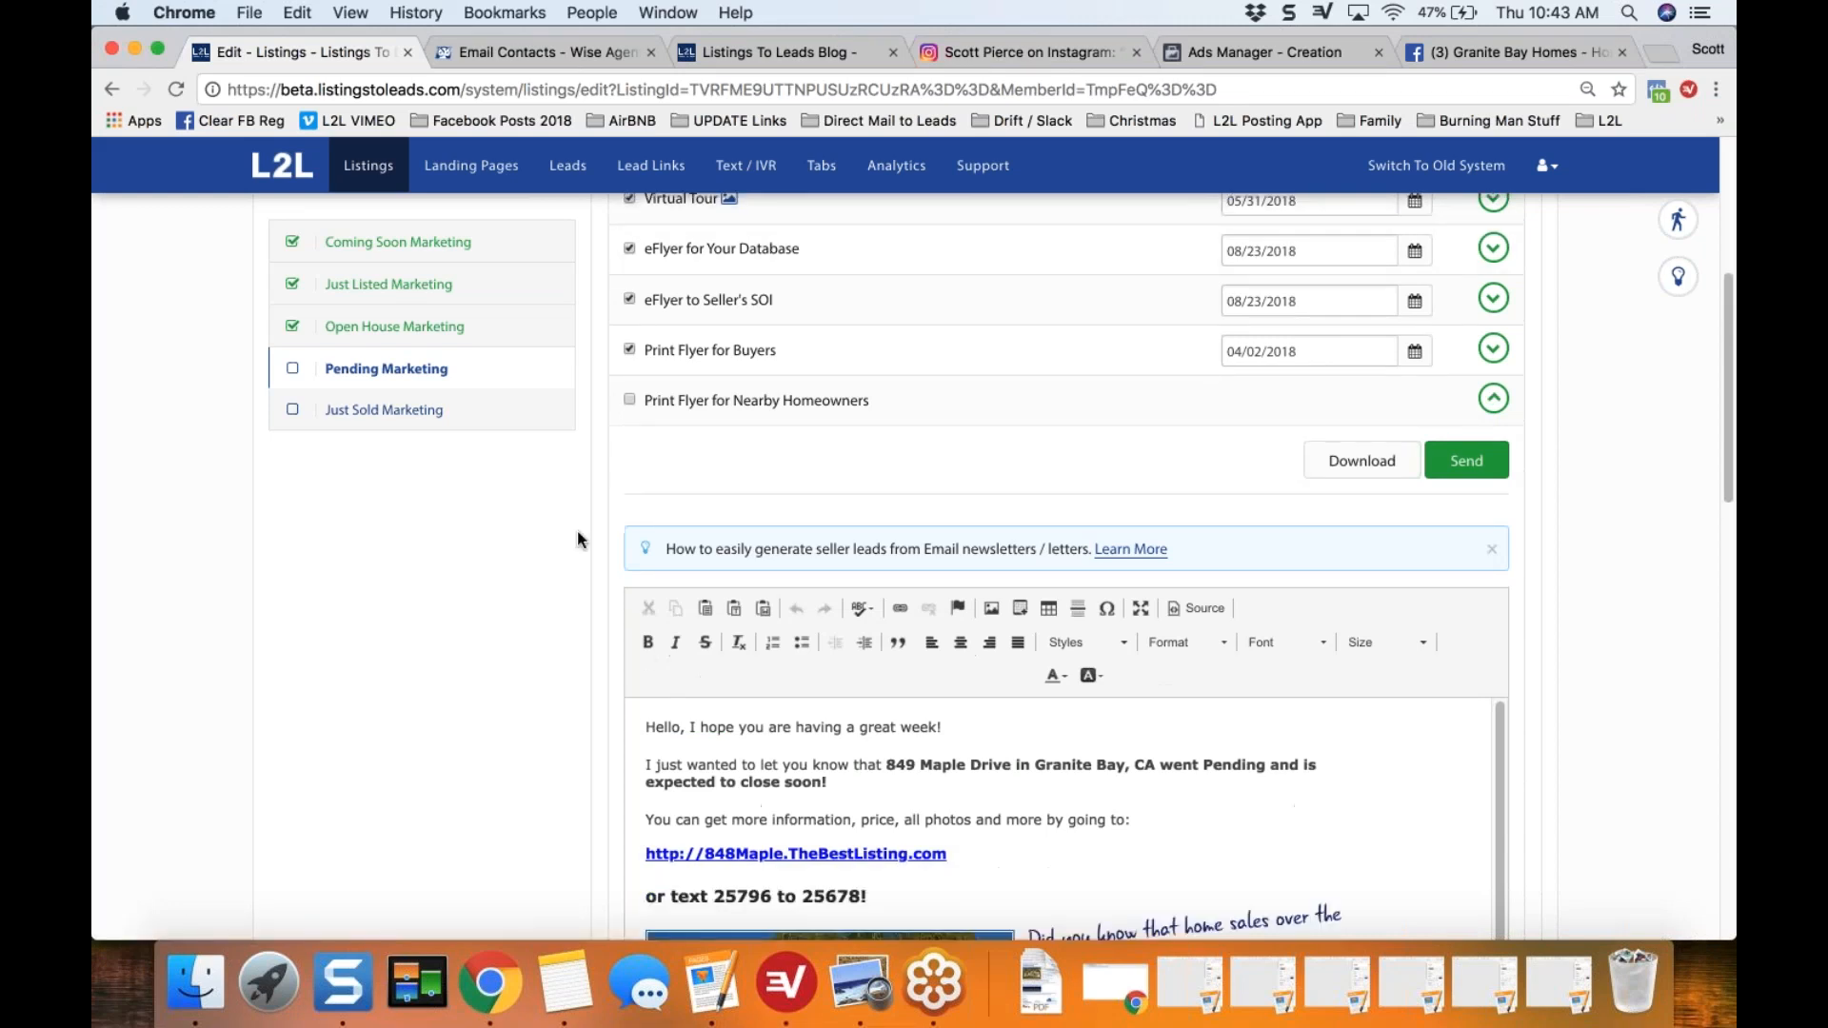
{"action": "scroll", "coordinate": [578, 539], "scroll_direction": "down", "scroll_amount": 3}
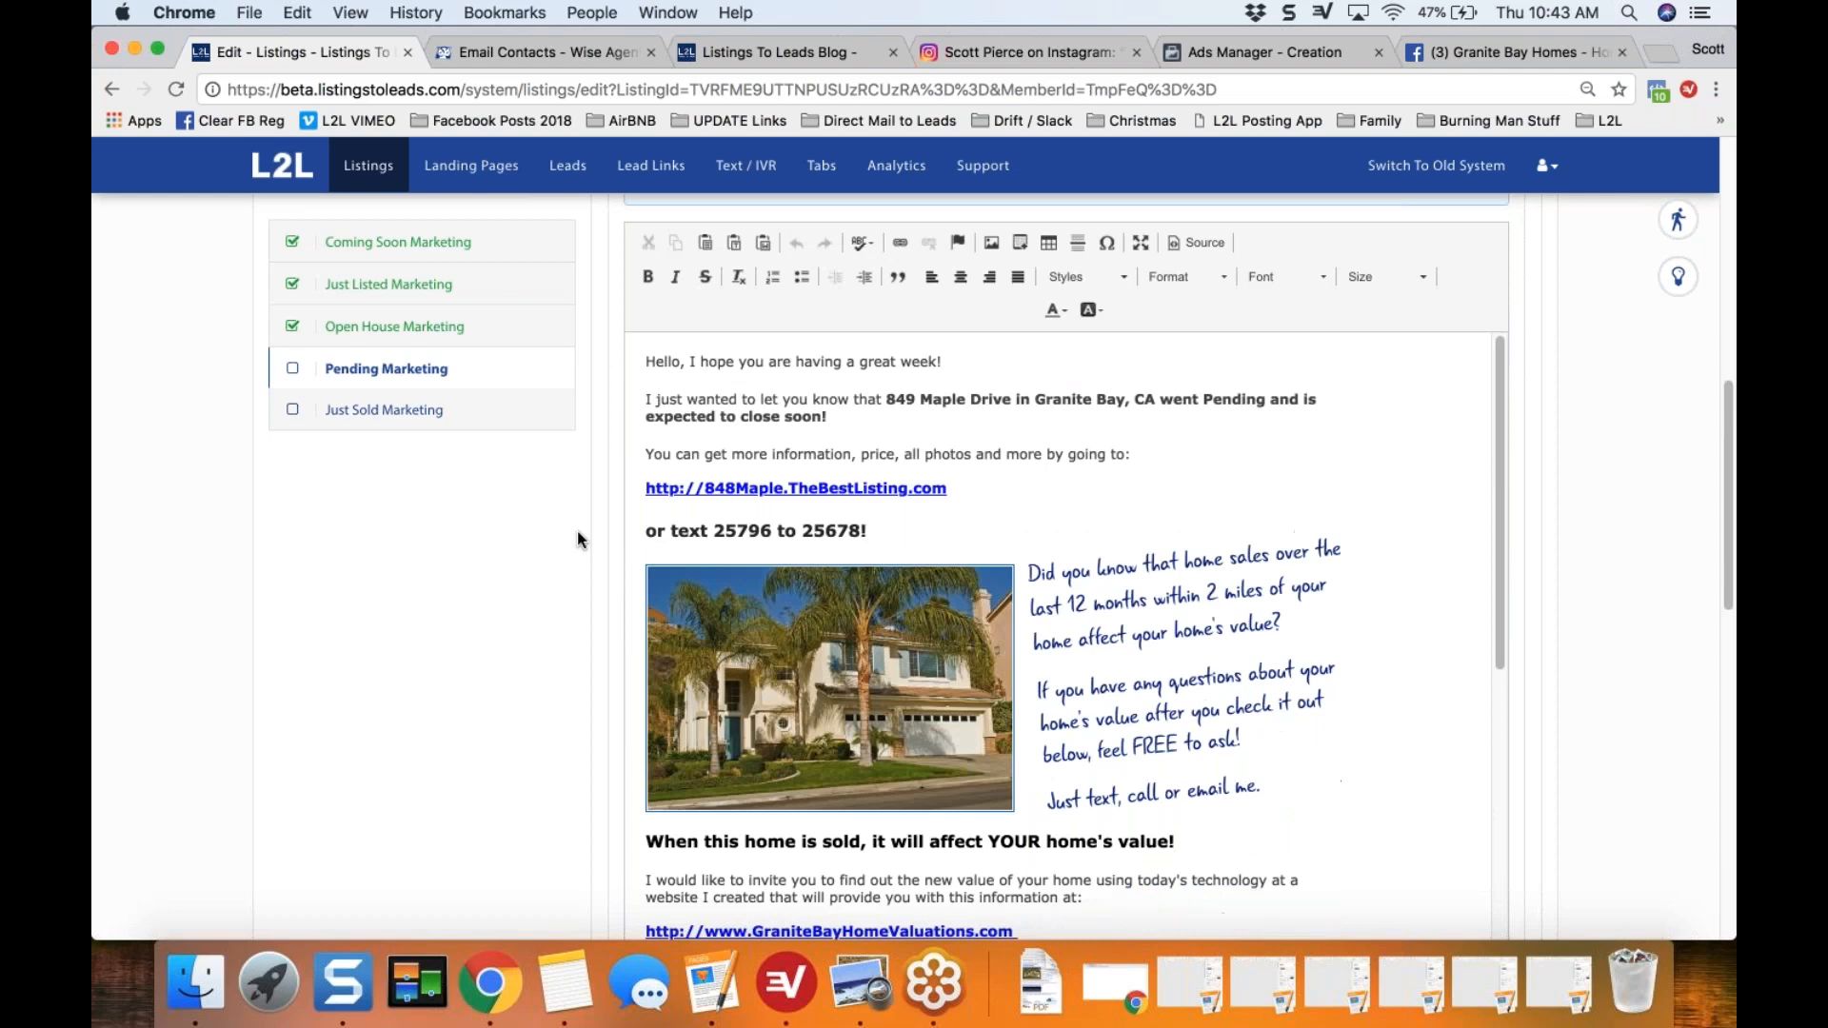
{"action": "left_click", "coordinate": [1500, 460]}
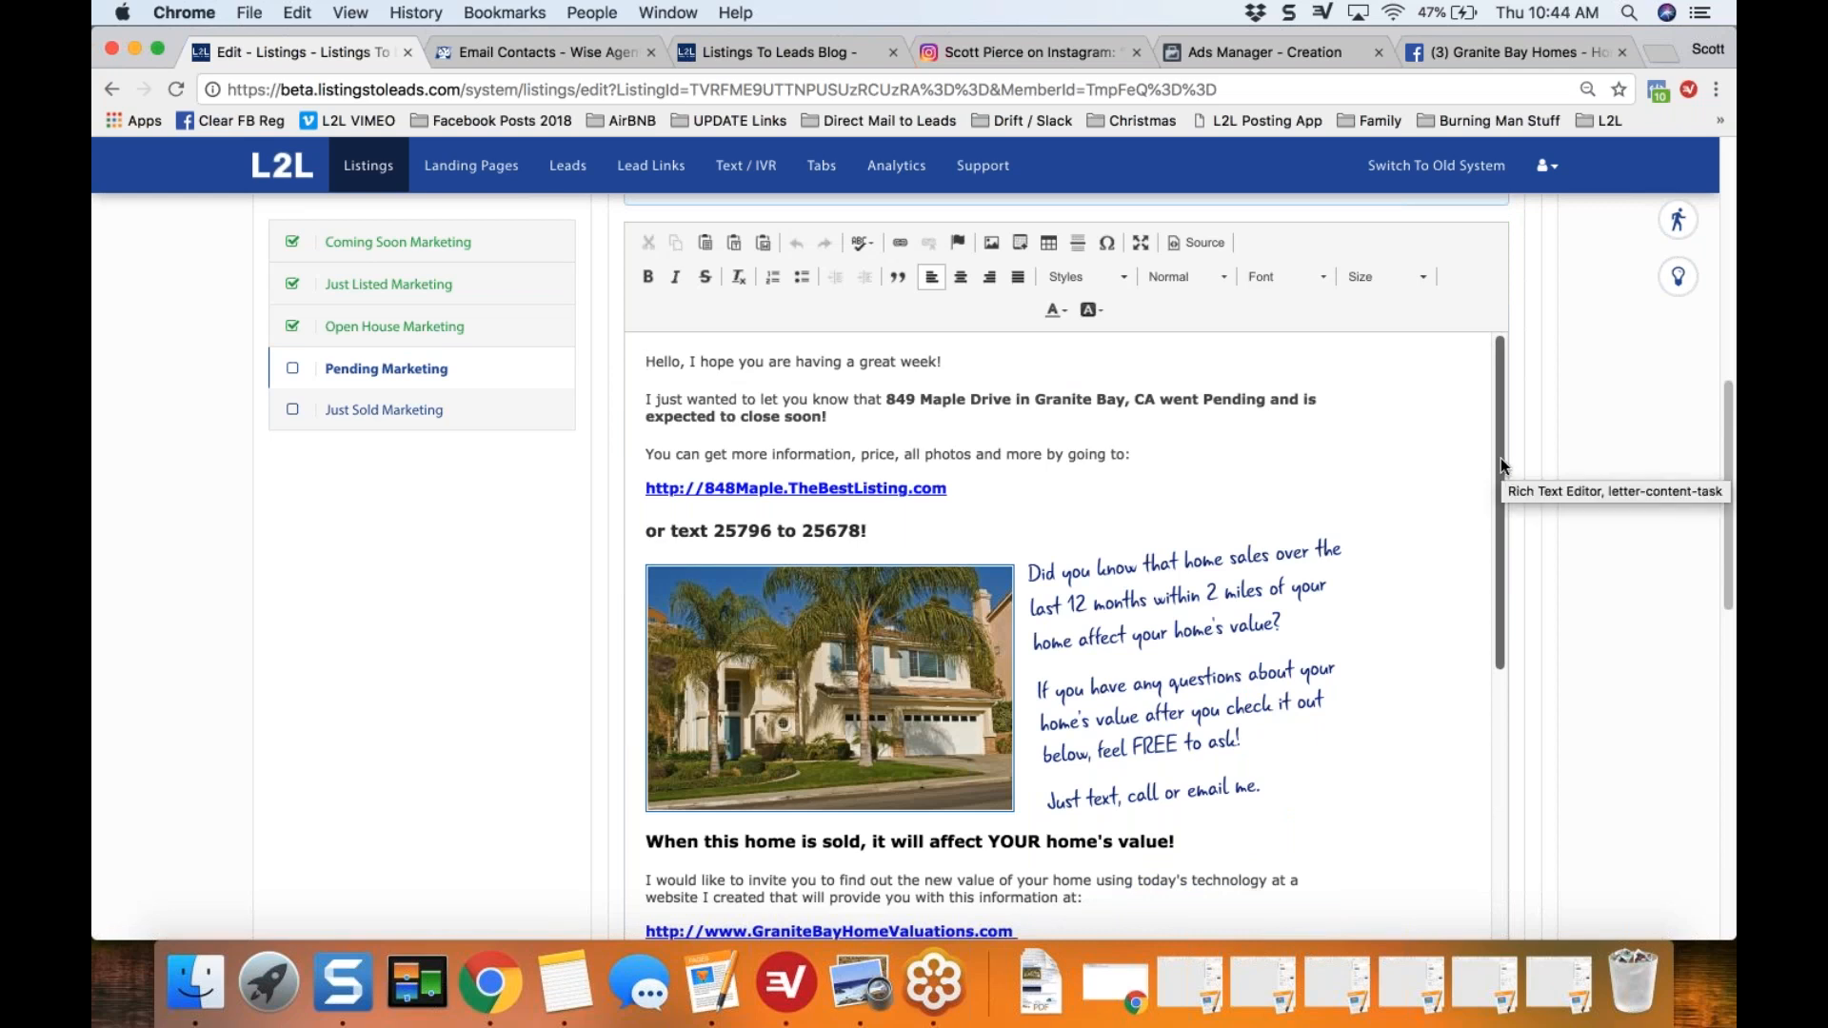
{"action": "key", "text": "Down"}
{"action": "key", "text": "Down"}
{"action": "key", "text": "Down"}
{"action": "key", "text": "Down"}
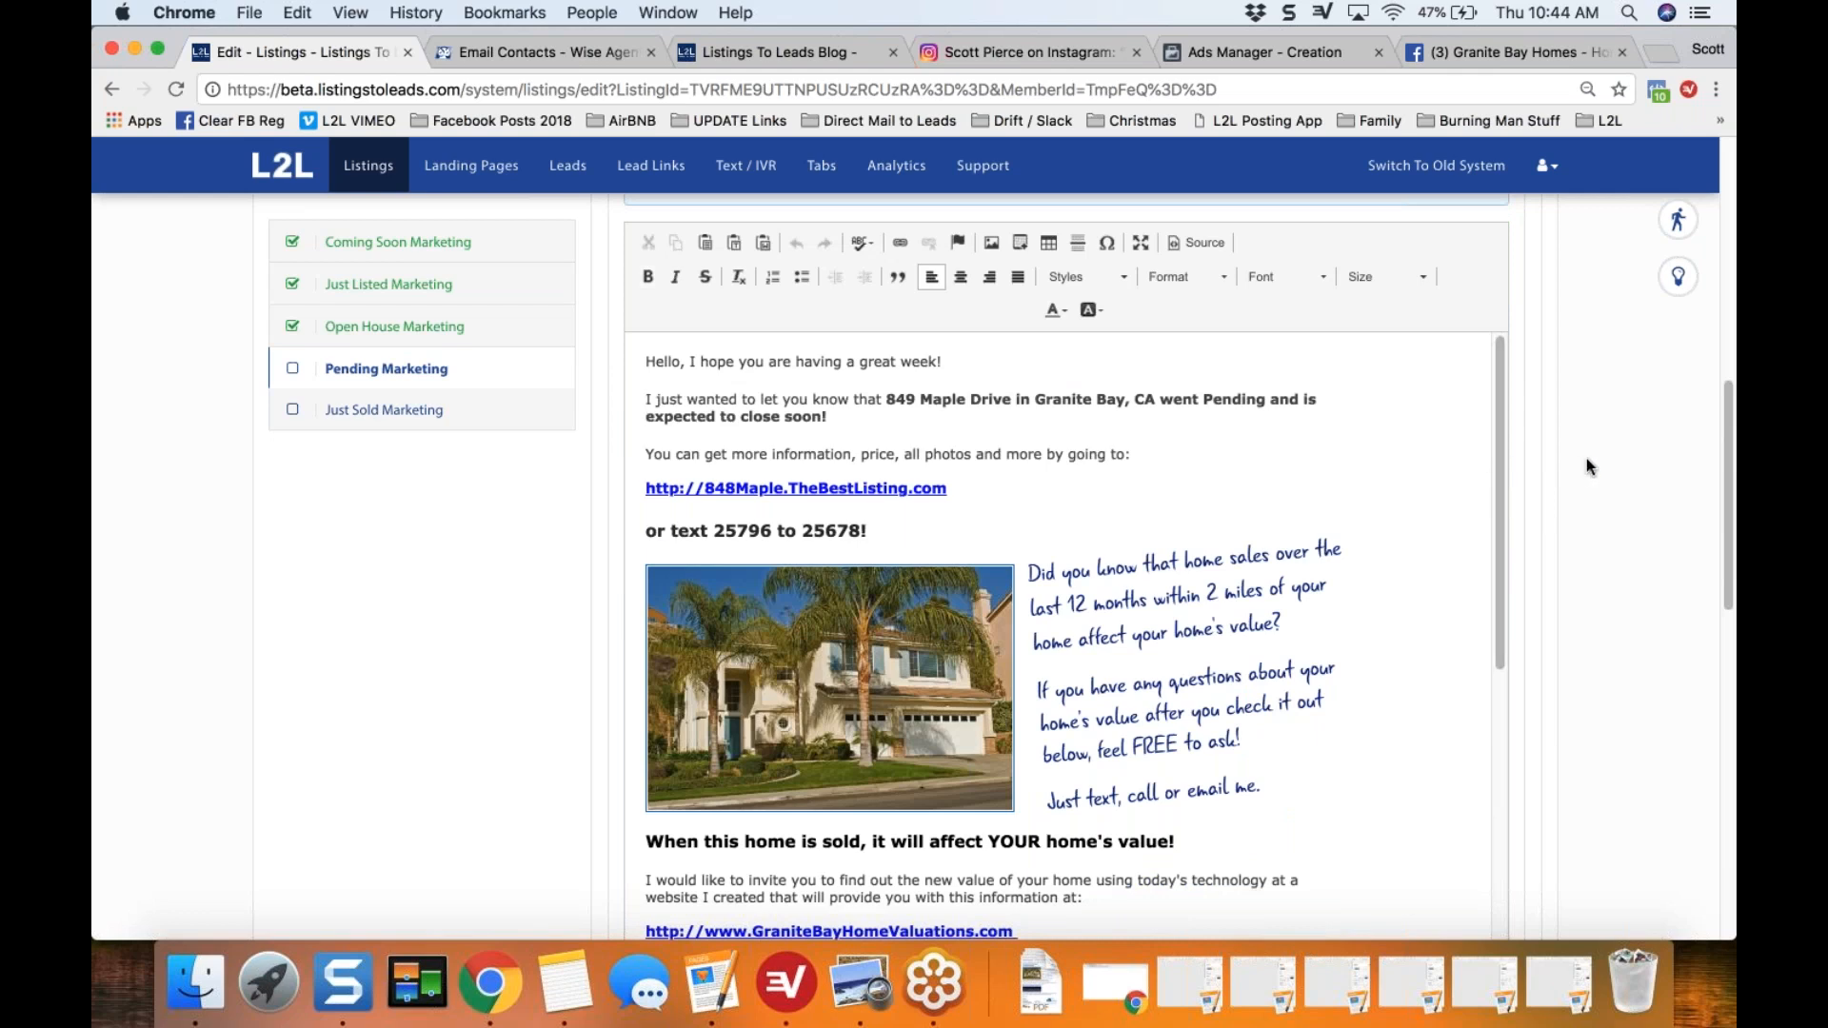
{"action": "scroll", "coordinate": [1489, 661], "scroll_direction": "down", "scroll_amount": 4}
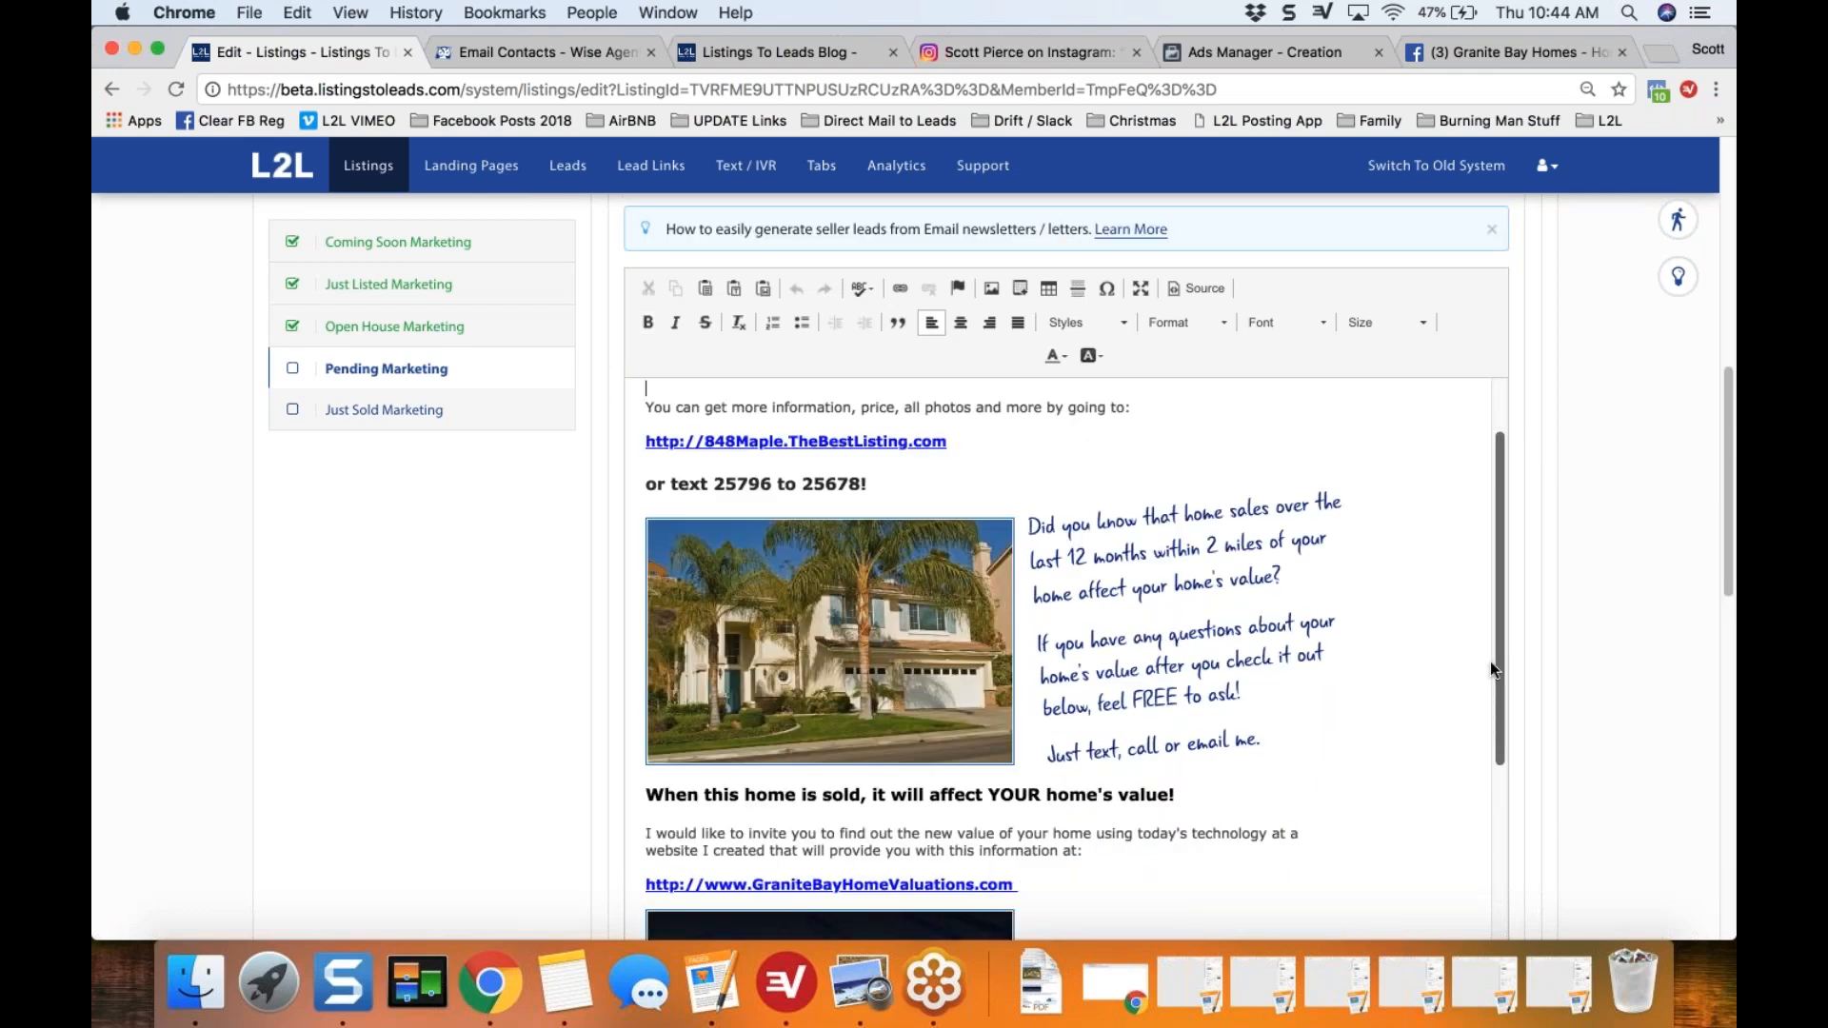
{"action": "scroll", "coordinate": [1523, 482], "scroll_direction": "up", "scroll_amount": 4}
Step: Insert "in 10 days with multiple offers above asking" after "went Pending" in the nearby homeowners letter's opening sentence
{"action": "left_click_drag", "start_coordinate": [831, 463], "coordinate": [709, 462]}
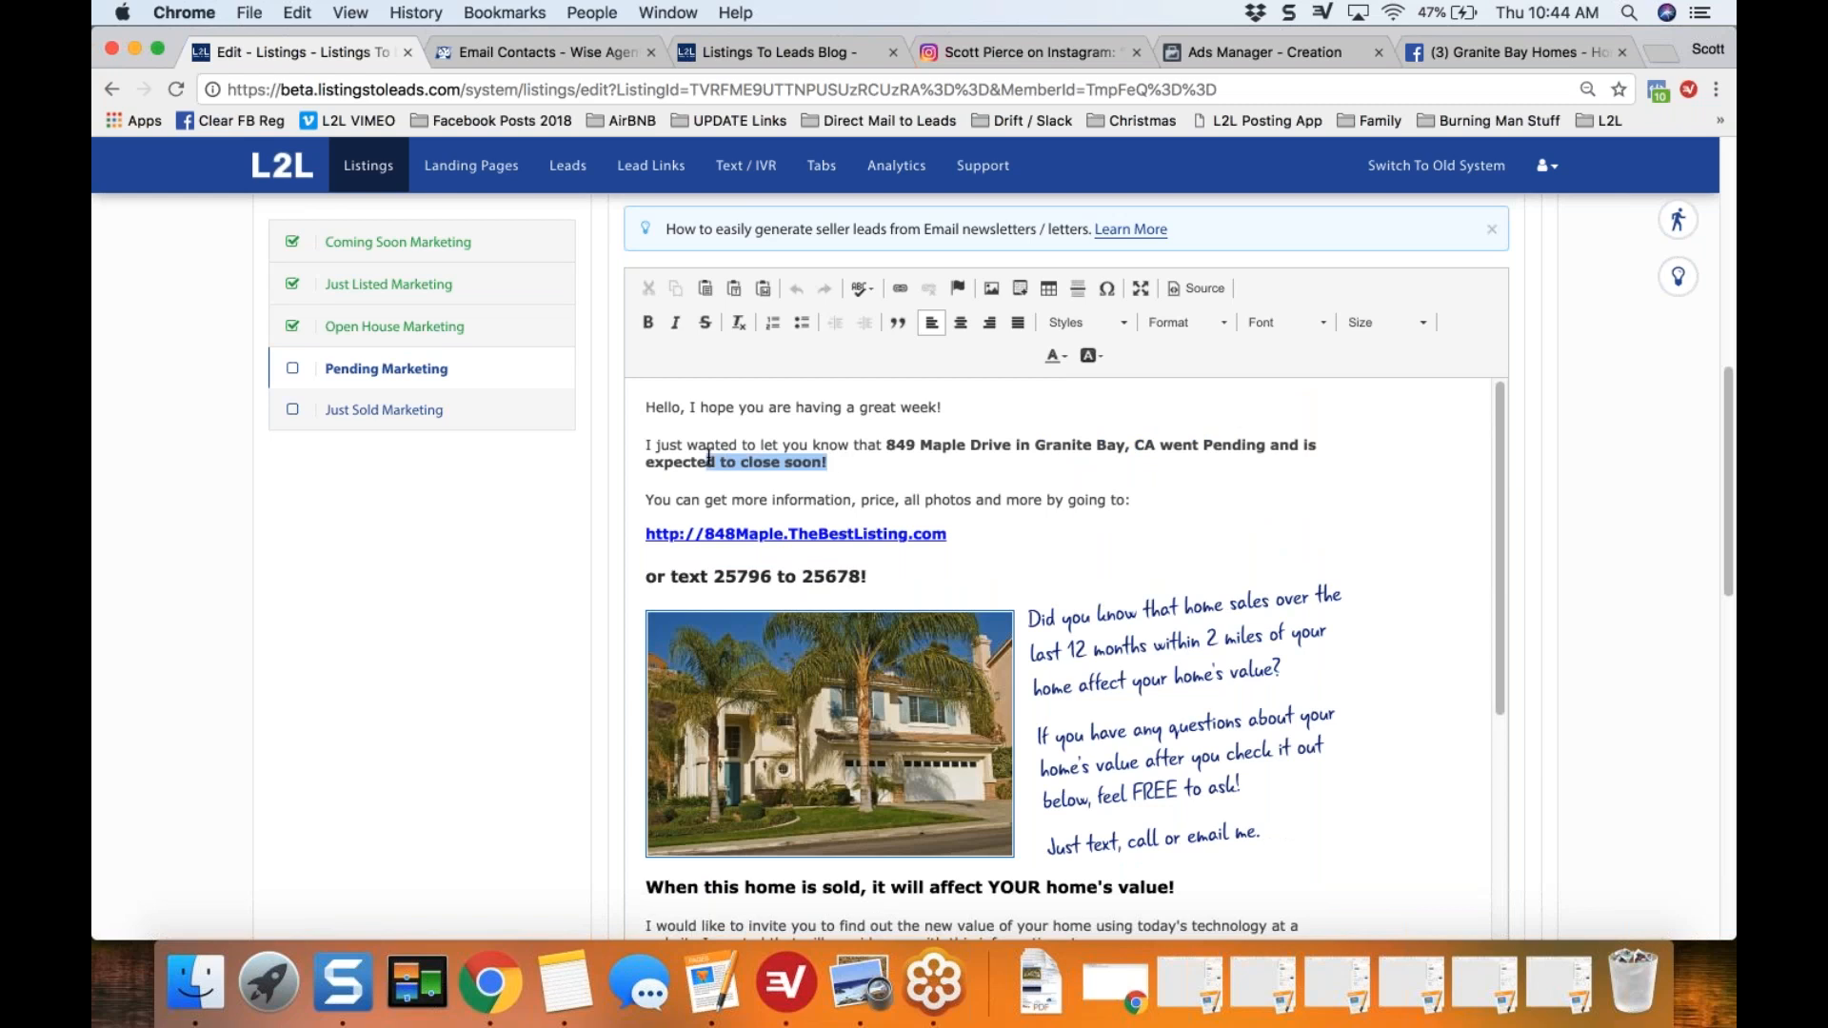
{"action": "left_click", "coordinate": [867, 459]}
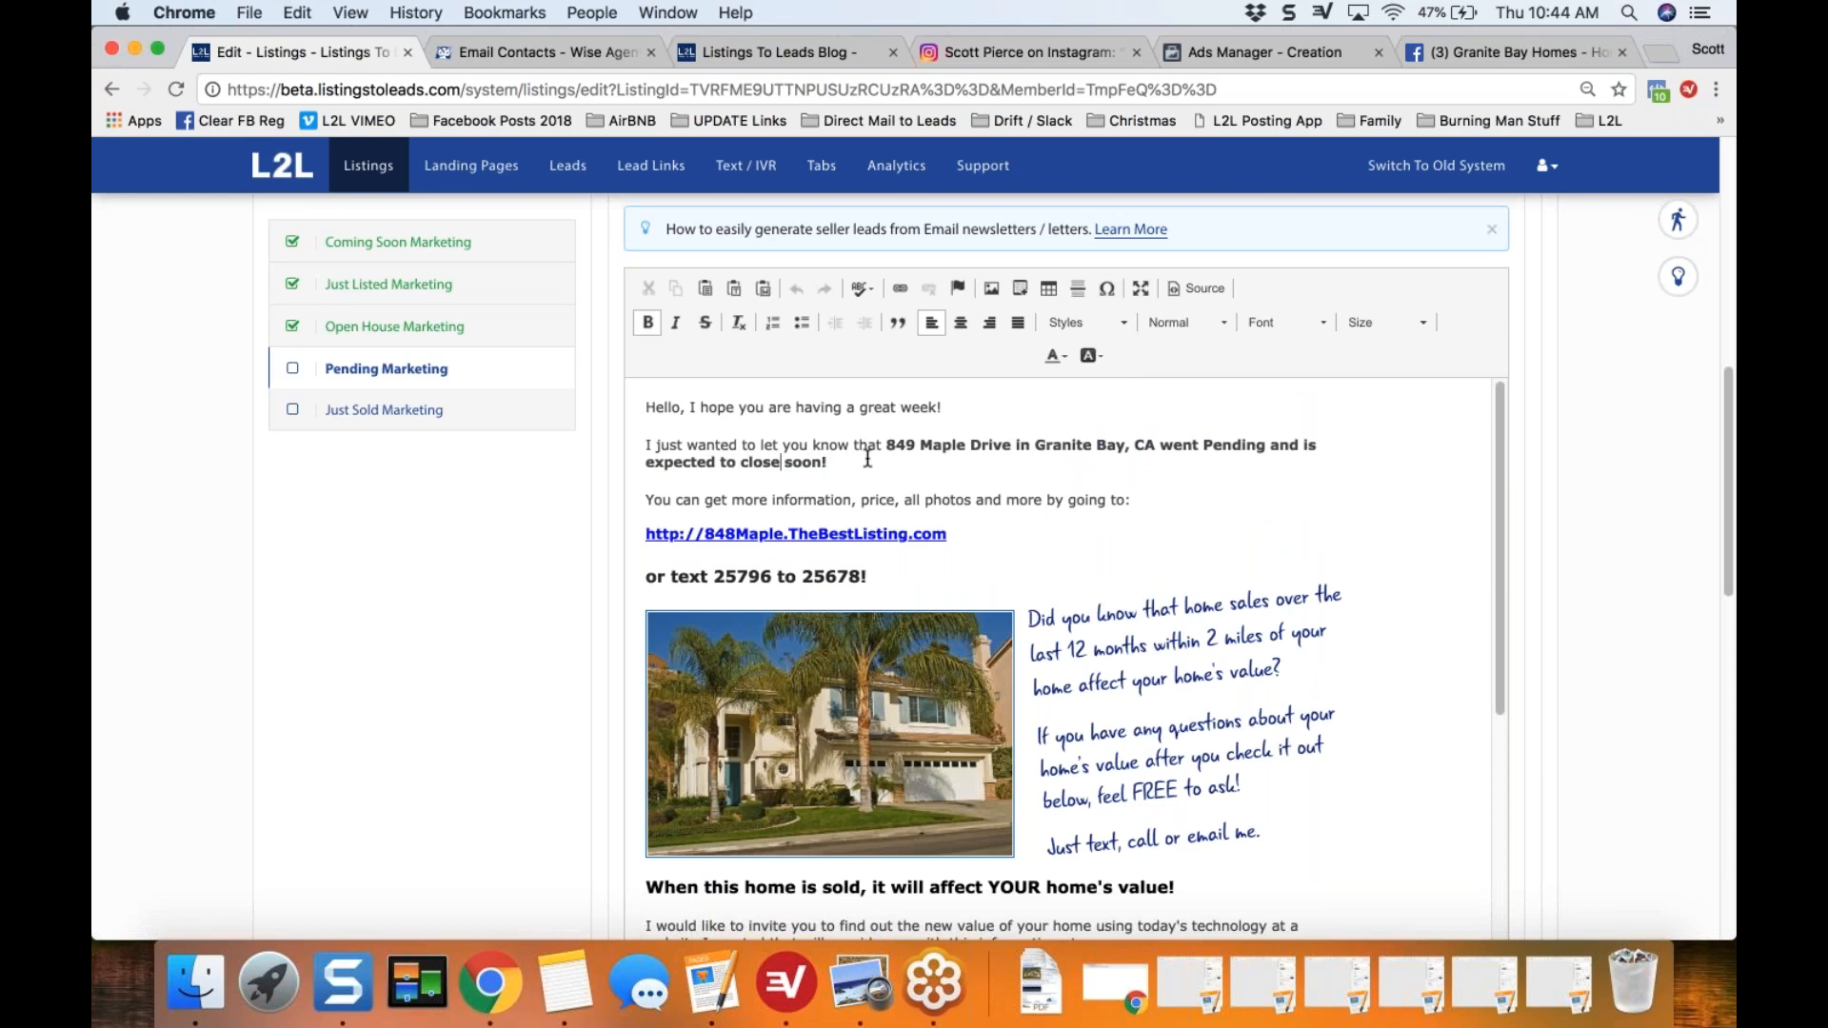
{"action": "key", "text": "Left"}
{"action": "key", "text": "Left"}
{"action": "key", "text": "Left"}
{"action": "key", "text": "Left"}
{"action": "key", "text": "Left"}
{"action": "key", "text": "Left"}
{"action": "key", "text": "Left"}
{"action": "type", "text": "in 10 d"}
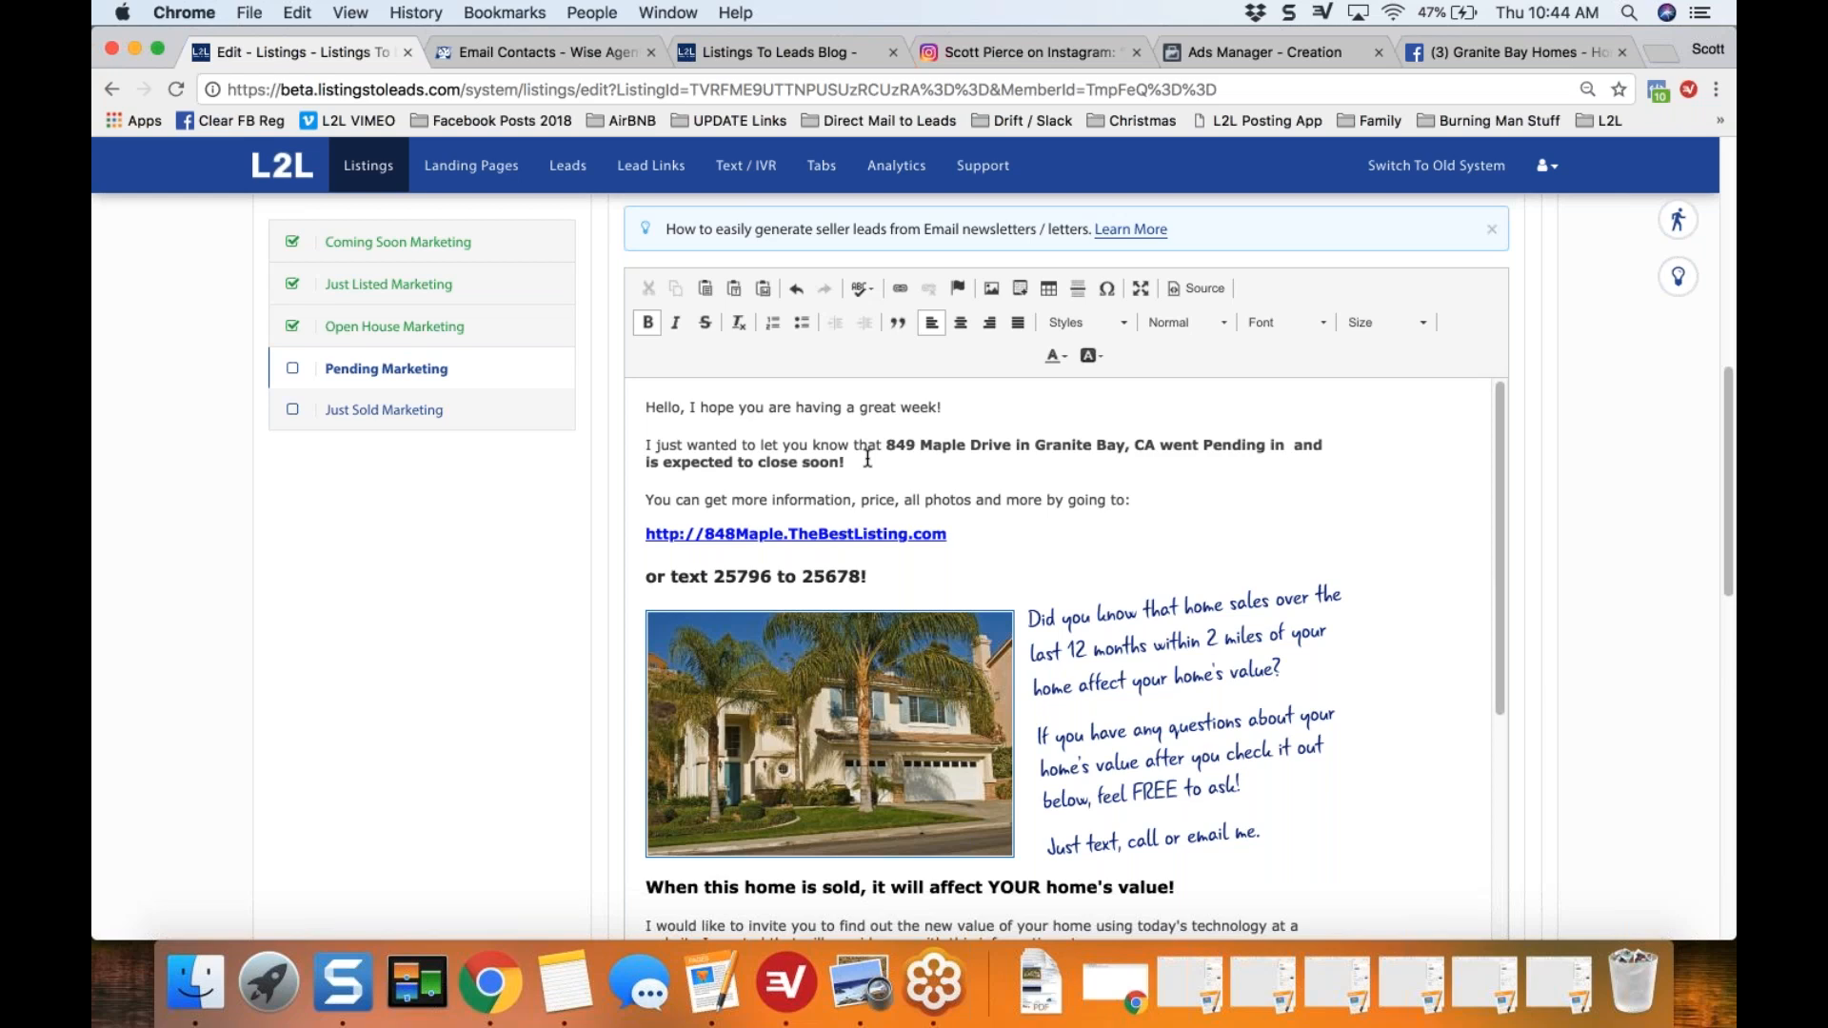
{"action": "type", "text": "ays with m"}
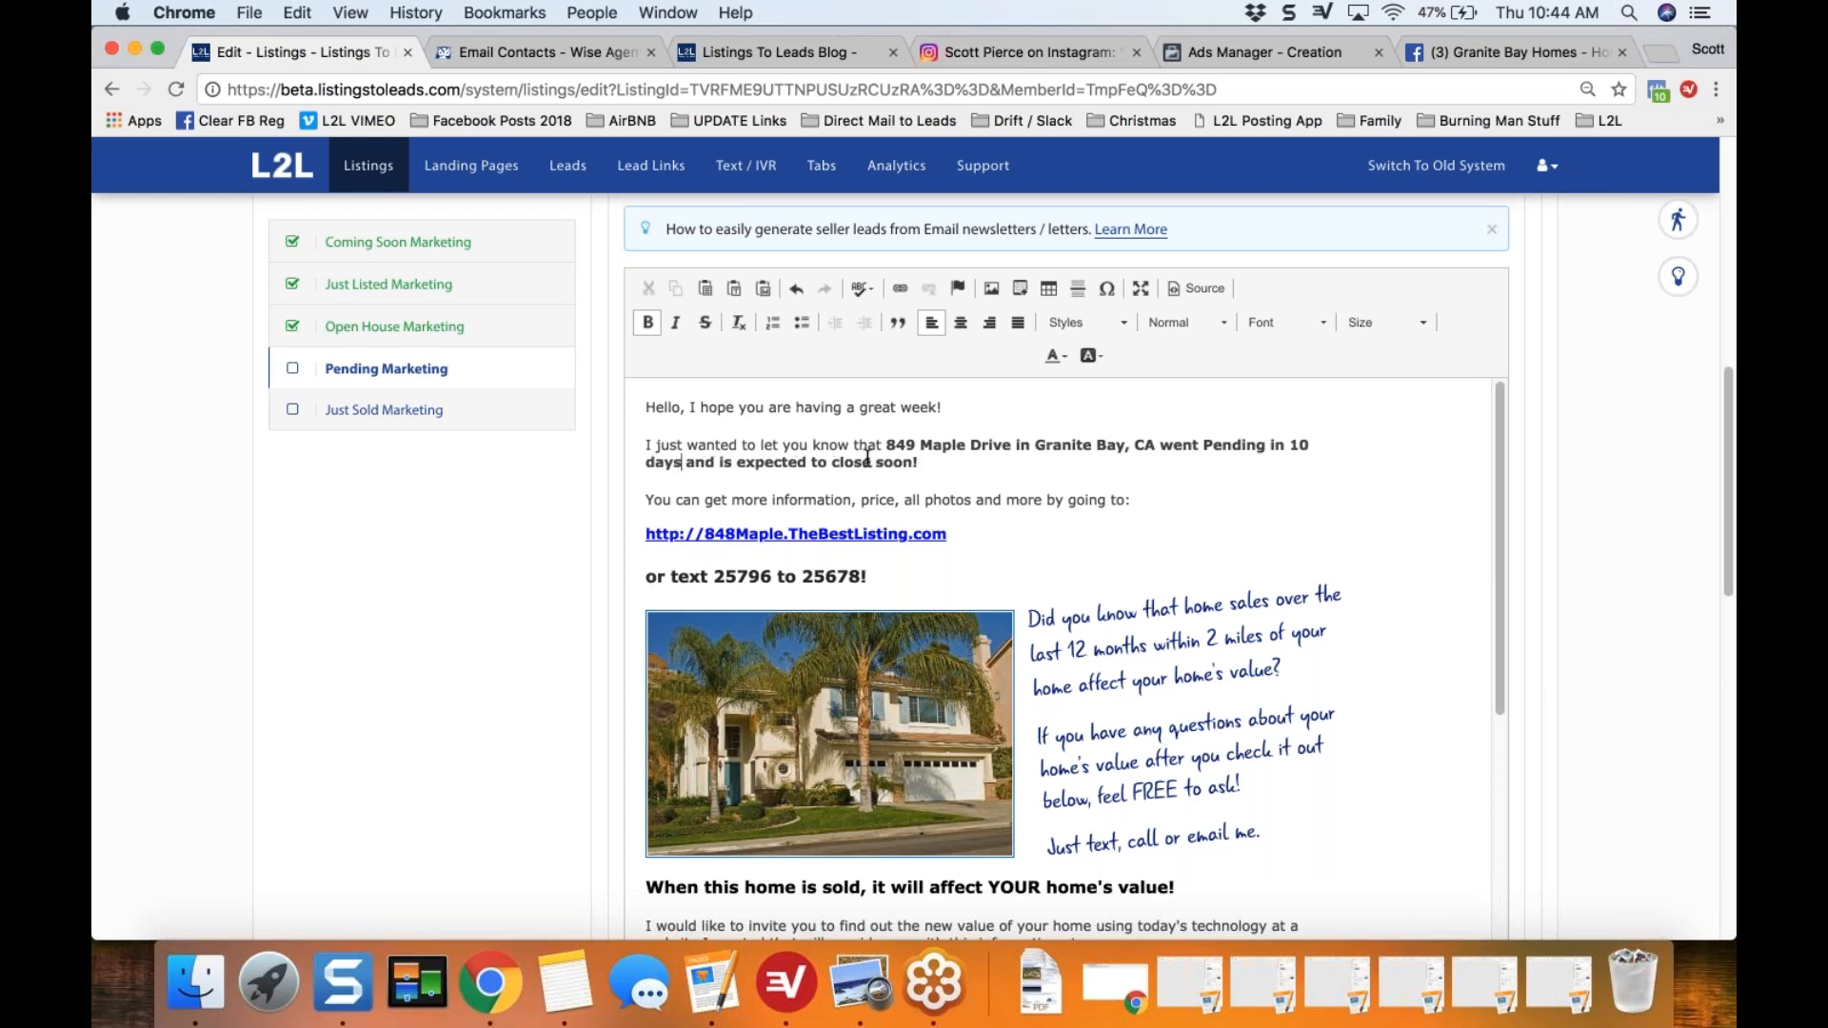
{"action": "type", "text": "ultiple offer"}
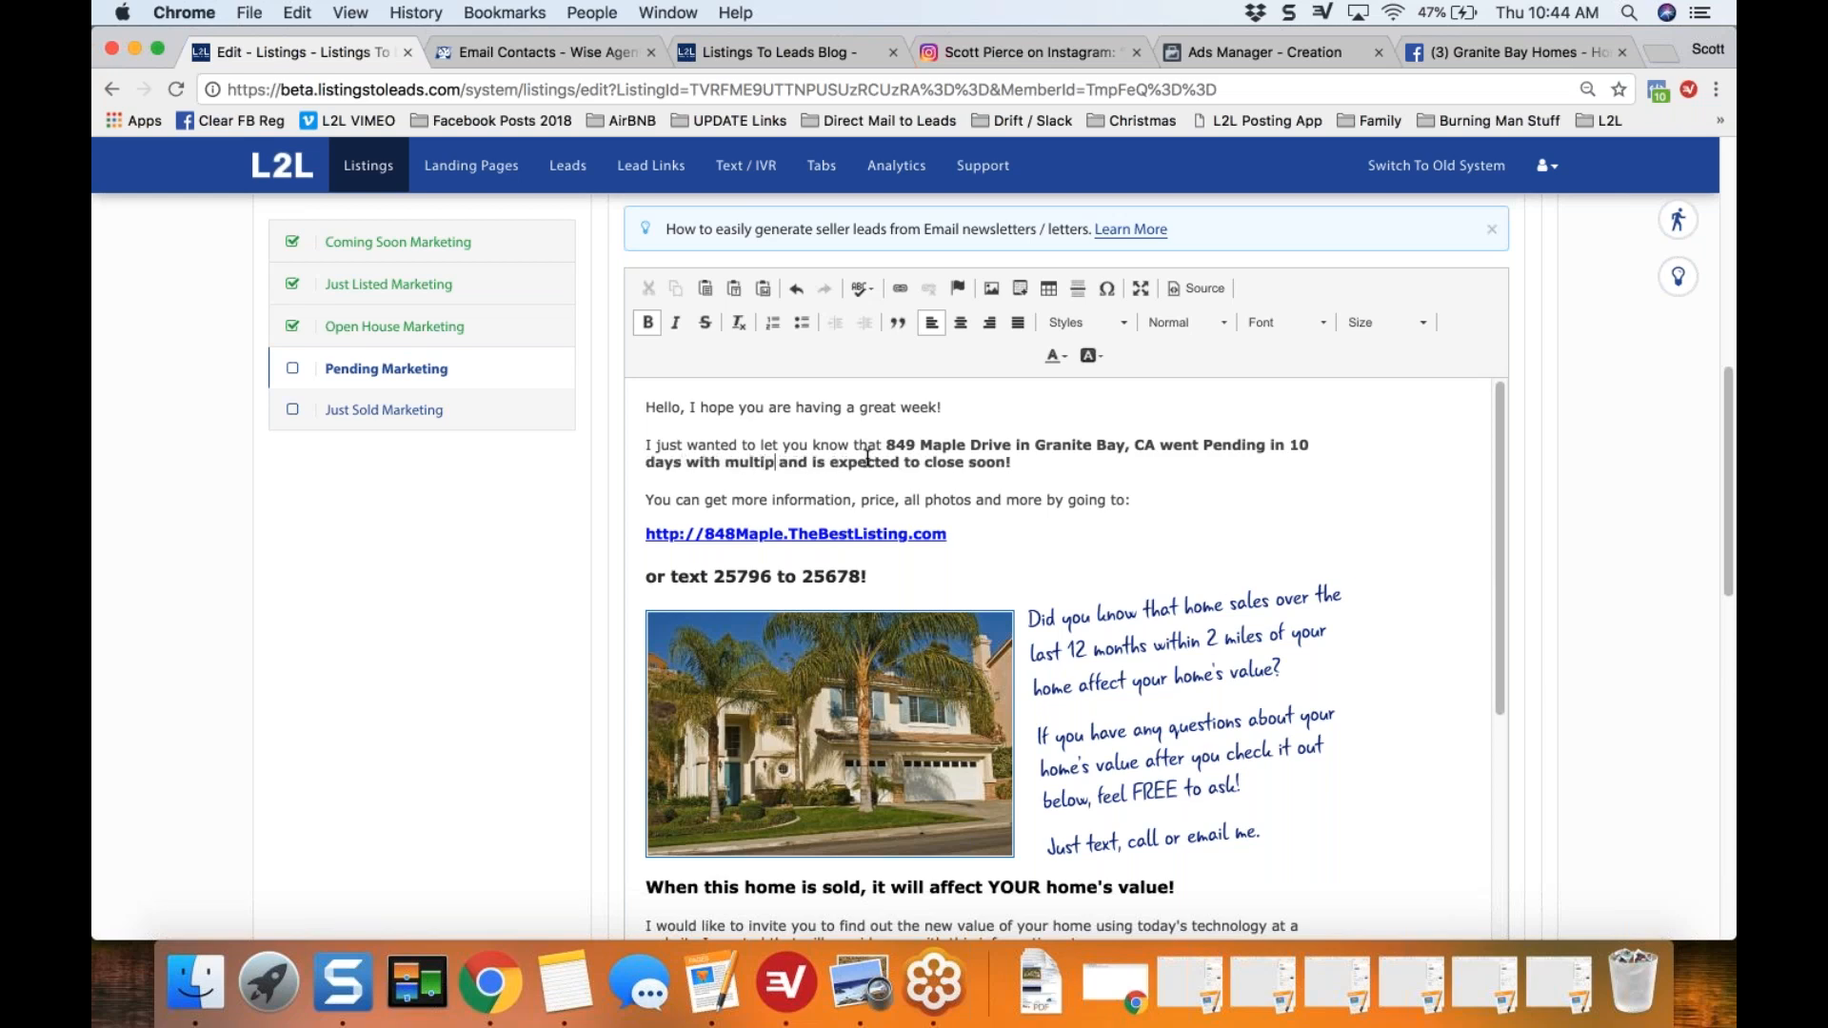
{"action": "type", "text": "s above asking"}
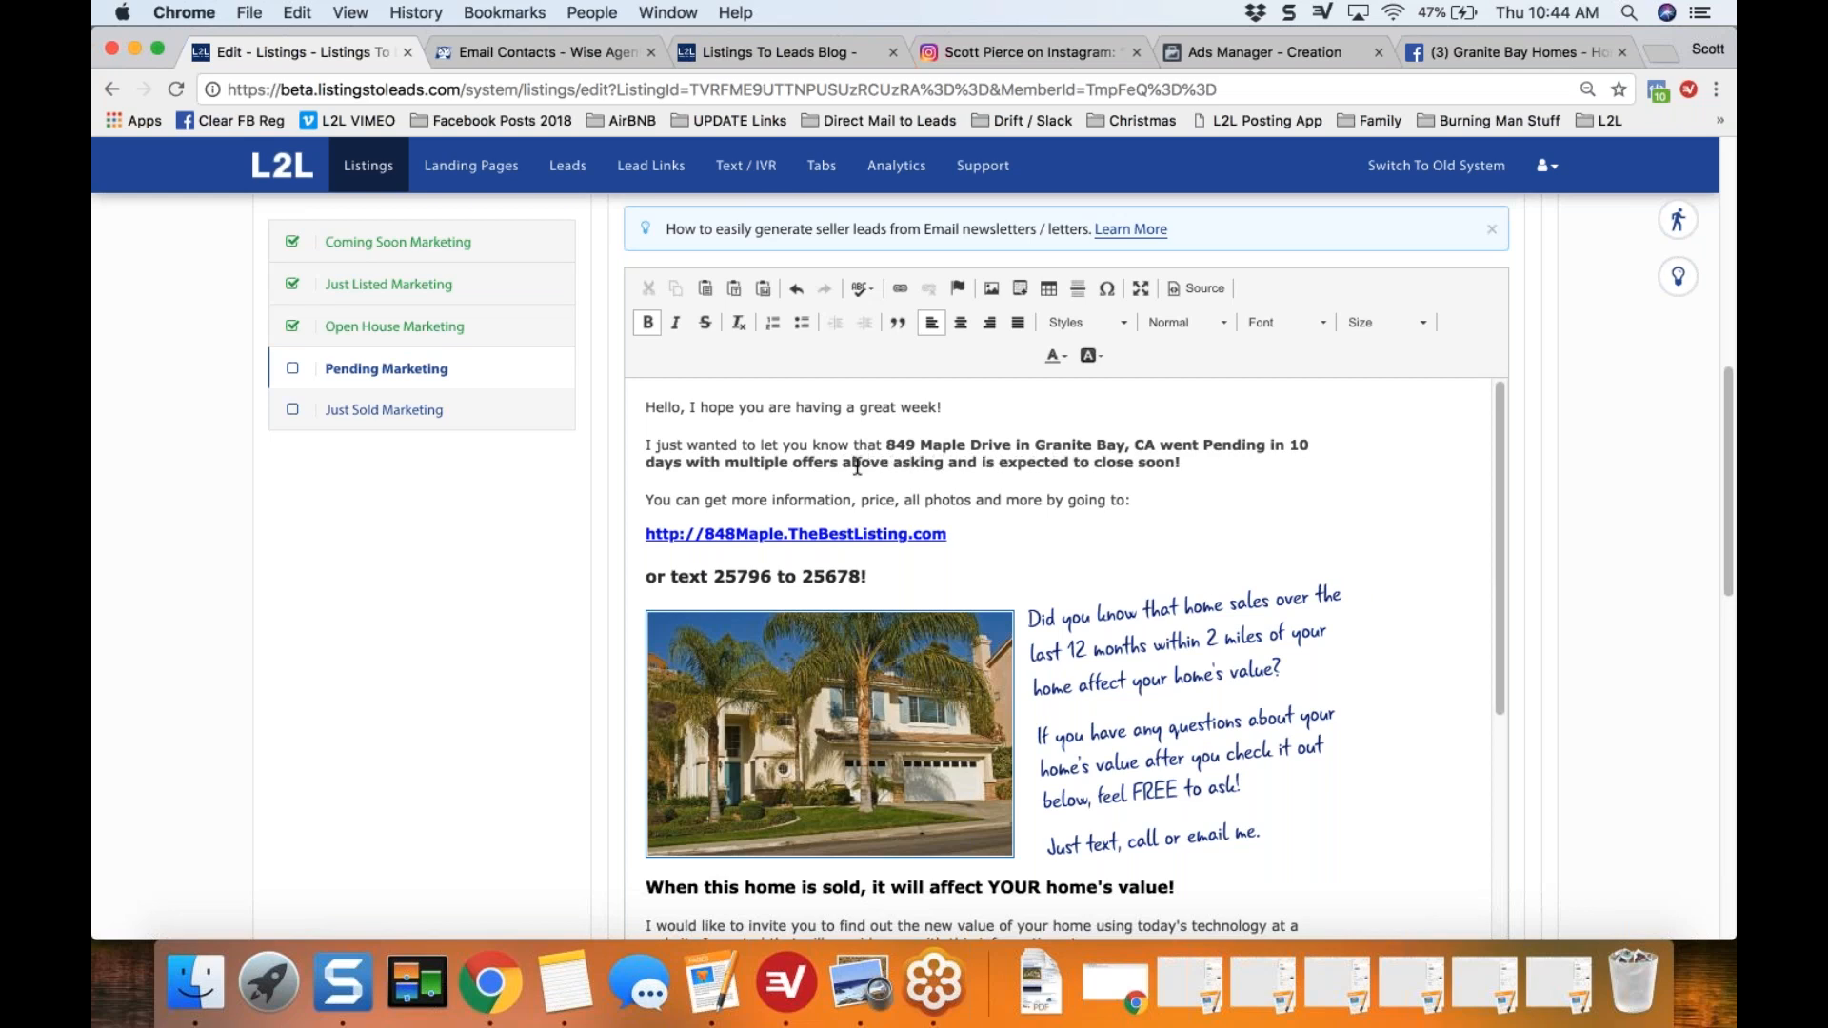
Step: Delete "and is expected to close soon" from the letter's opening sentence, keeping the exclamation mark after "above asking"
{"action": "left_click", "coordinate": [1176, 463]}
{"action": "key", "text": "BackSpace"}
{"action": "key", "text": "BackSpace"}
{"action": "key", "text": "BackSpace"}
{"action": "key", "text": "BackSpace"}
{"action": "key", "text": "BackSpace"}
{"action": "key", "text": "BackSpace"}
{"action": "key", "text": "BackSpace"}
{"action": "key", "text": "BackSpace"}
{"action": "key", "text": "BackSpace"}
{"action": "key", "text": "BackSpace"}
{"action": "key", "text": "BackSpace"}
{"action": "key", "text": "BackSpace"}
{"action": "key", "text": "BackSpace"}
{"action": "key", "text": "BackSpace"}
{"action": "key", "text": "BackSpace"}
{"action": "key", "text": "BackSpace"}
{"action": "key", "text": "BackSpace"}
{"action": "key", "text": "BackSpace"}
{"action": "key", "text": "BackSpace"}
{"action": "key", "text": "BackSpace"}
{"action": "key", "text": "BackSpace"}
{"action": "key", "text": "BackSpace"}
{"action": "key", "text": "BackSpace"}
{"action": "key", "text": "BackSpace"}
{"action": "key", "text": "BackSpace"}
{"action": "key", "text": "BackSpace"}
{"action": "key", "text": "BackSpace"}
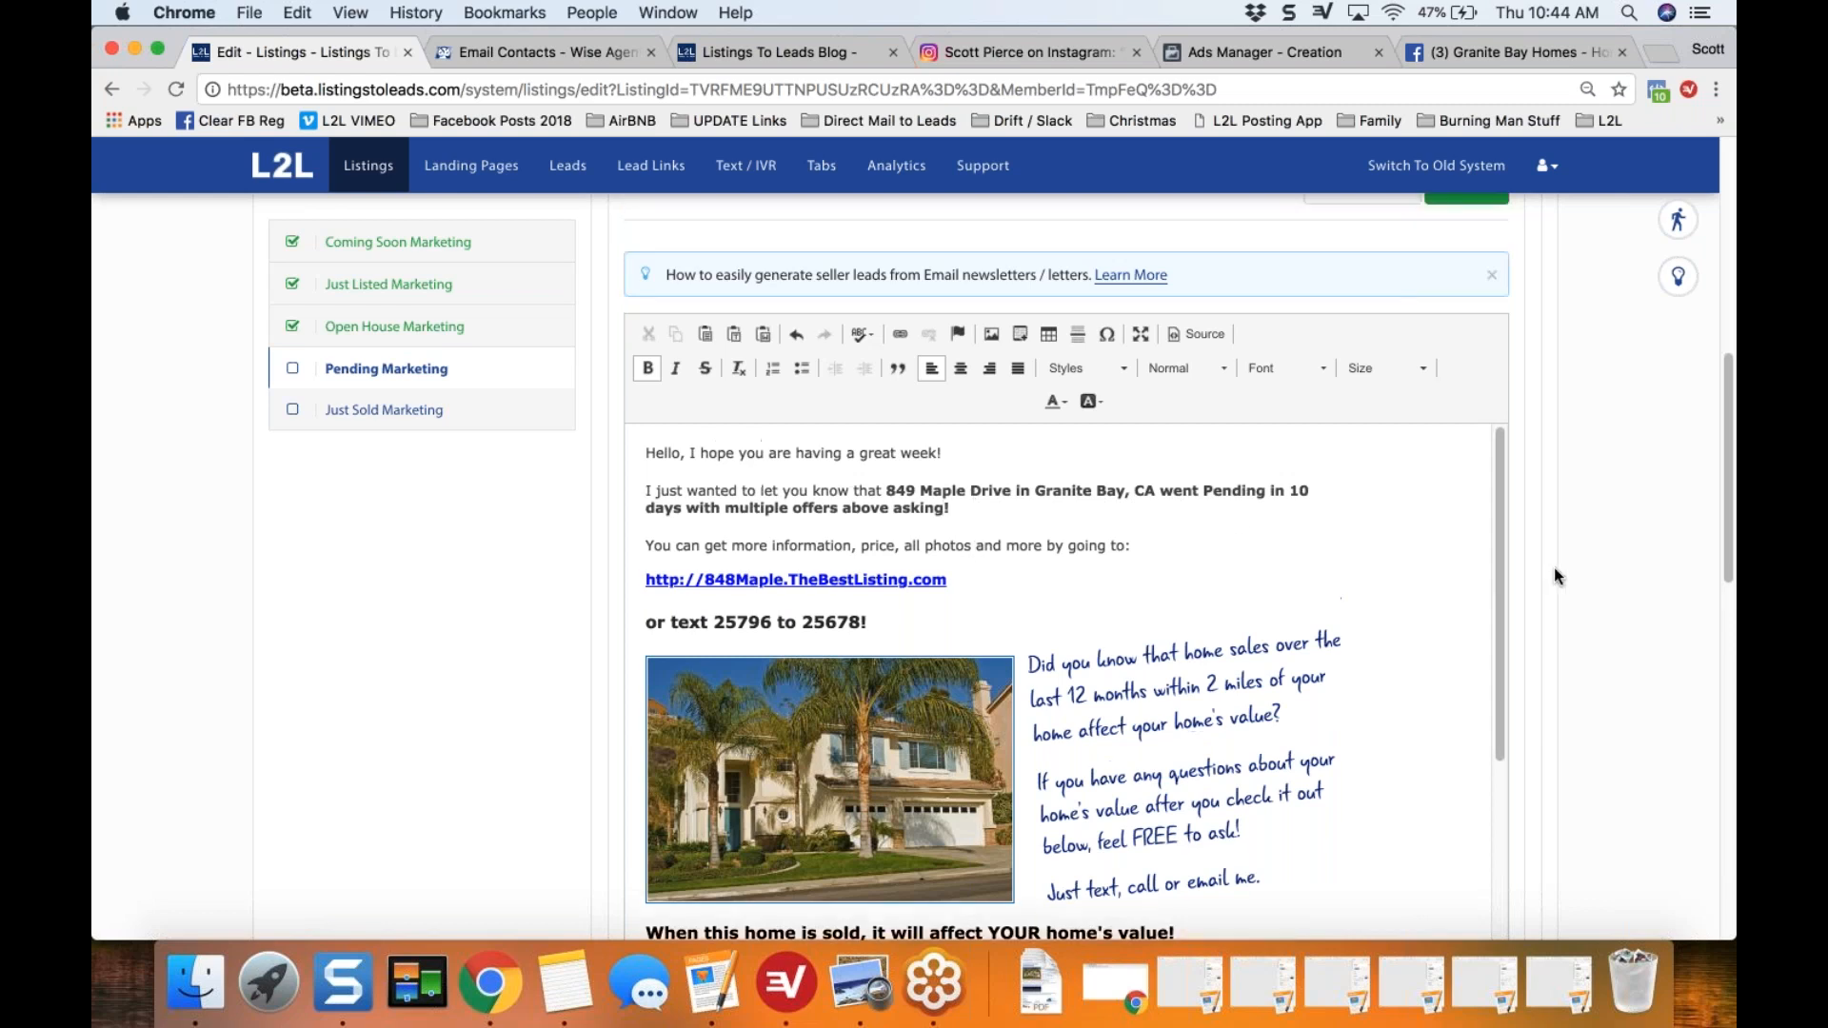
Step: Download the nearby homeowners letter as a PDF and open the file to review its layout
{"action": "scroll", "coordinate": [1554, 576], "scroll_direction": "up", "scroll_amount": 3}
{"action": "scroll", "coordinate": [1554, 576], "scroll_direction": "up", "scroll_amount": 1}
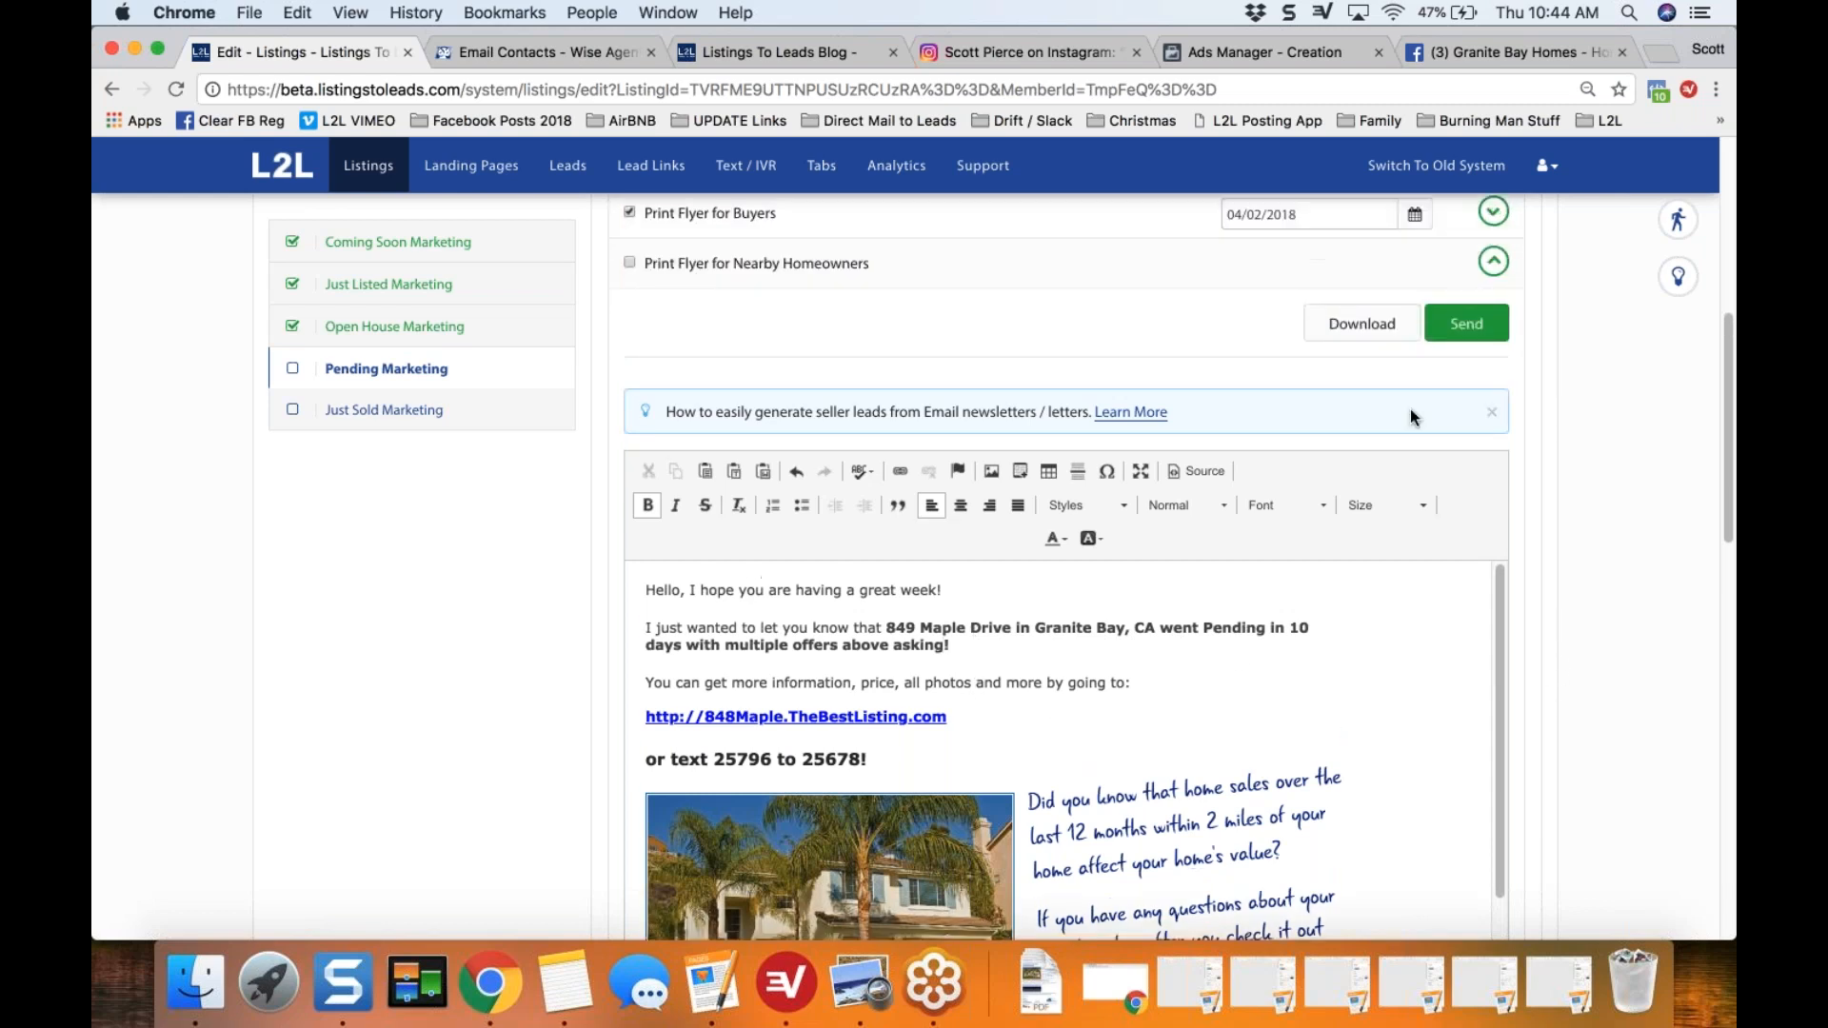
{"action": "left_click", "coordinate": [1353, 325]}
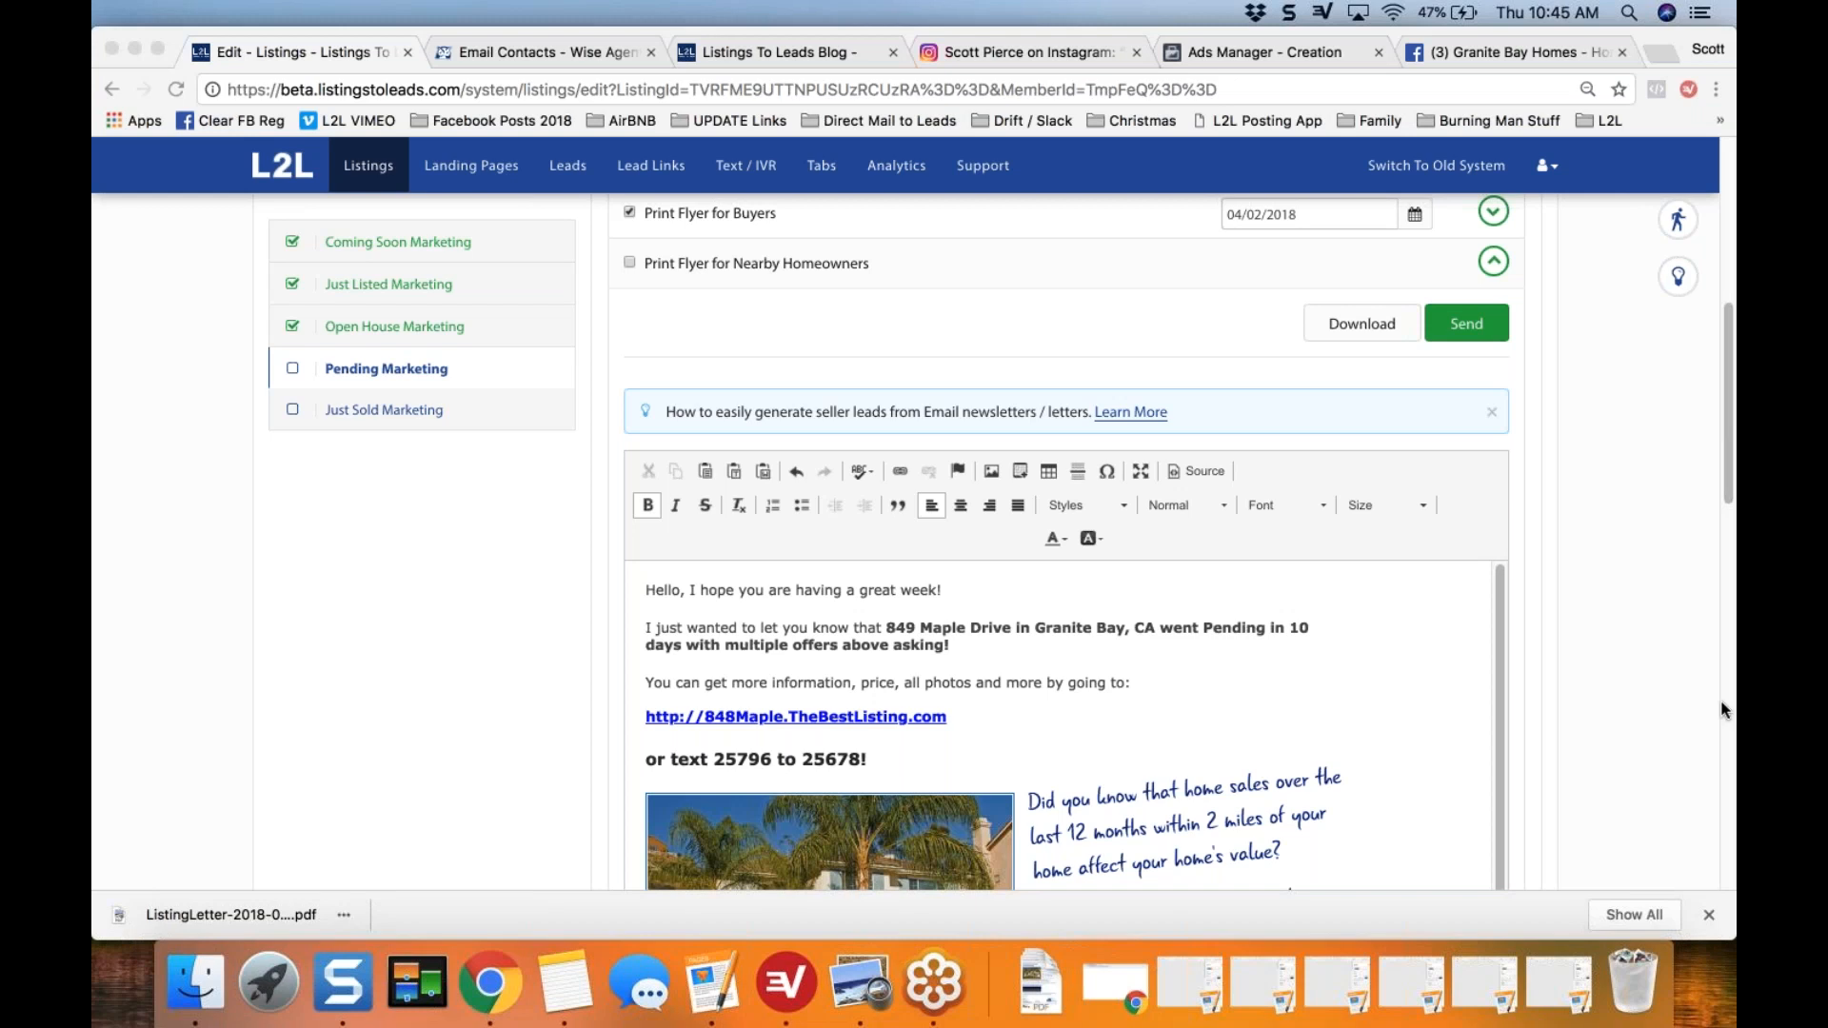
{"action": "left_click", "coordinate": [227, 909]}
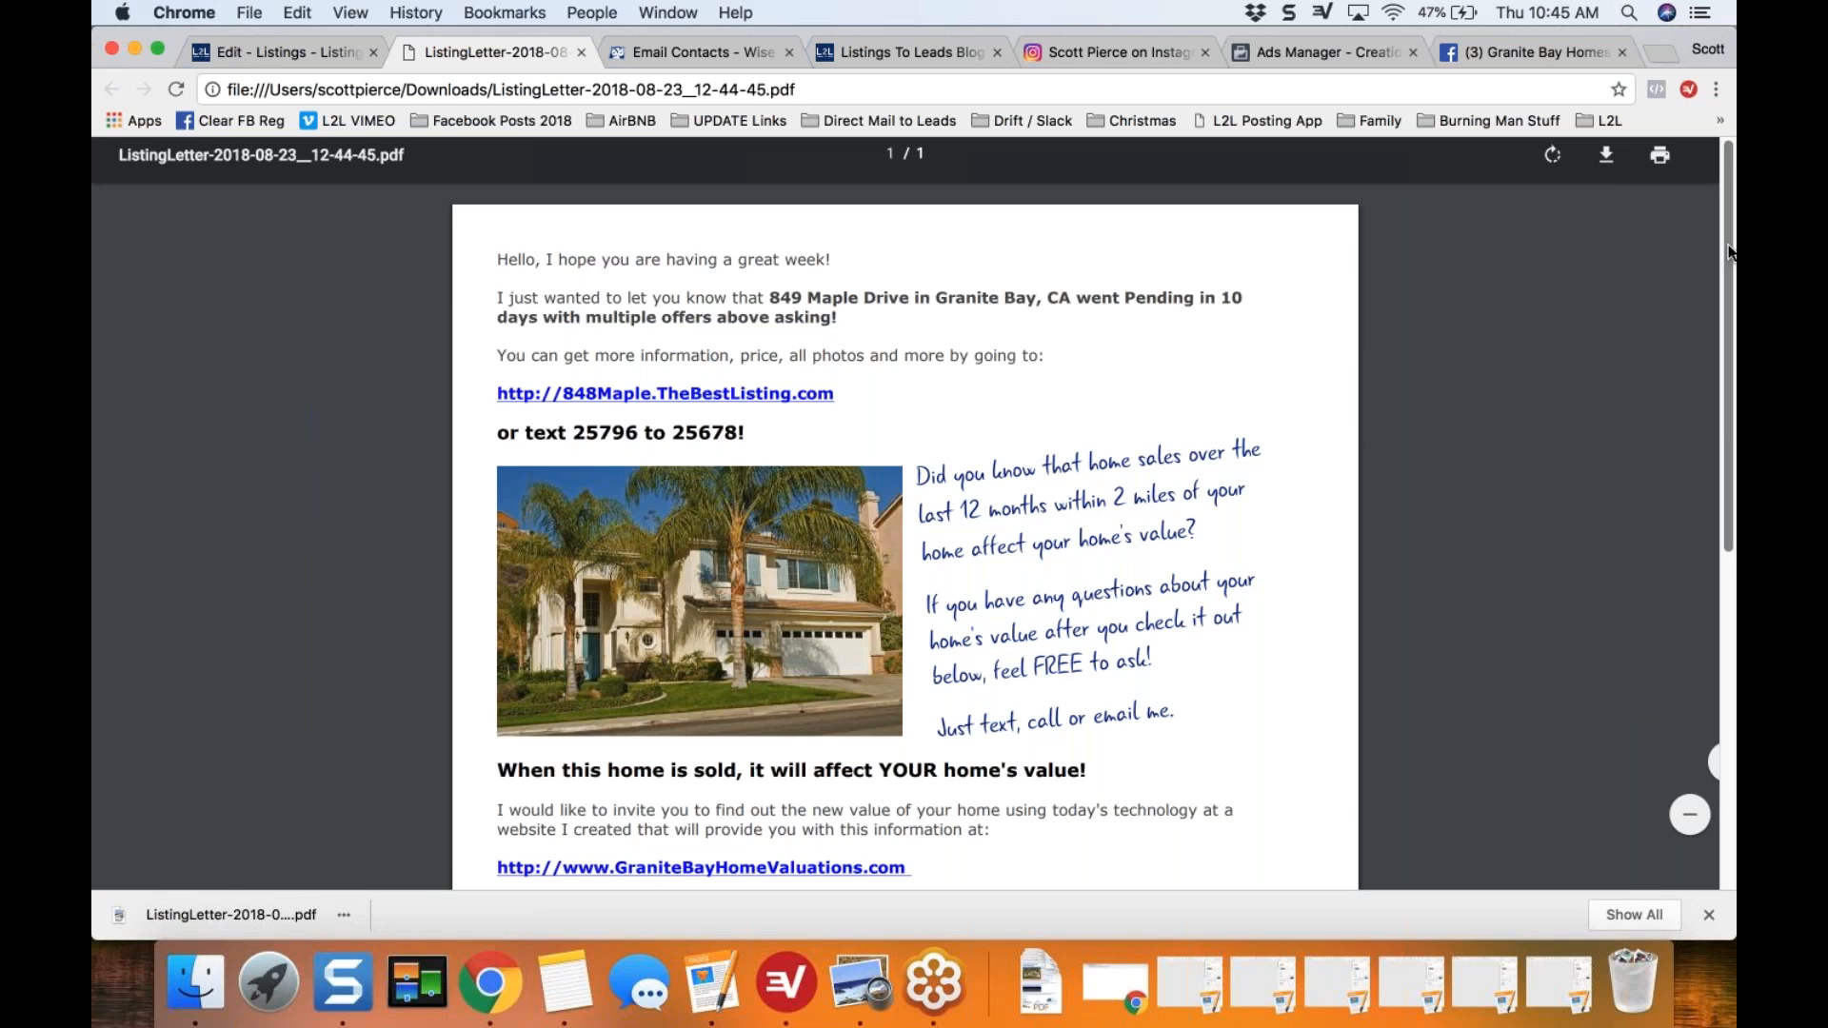
{"action": "mouse_move", "coordinate": [1725, 267]}
{"action": "left_mouse_down"}
{"action": "mouse_move", "coordinate": [1725, 569]}
{"action": "mouse_move", "coordinate": [1726, 262]}
{"action": "left_mouse_up"}
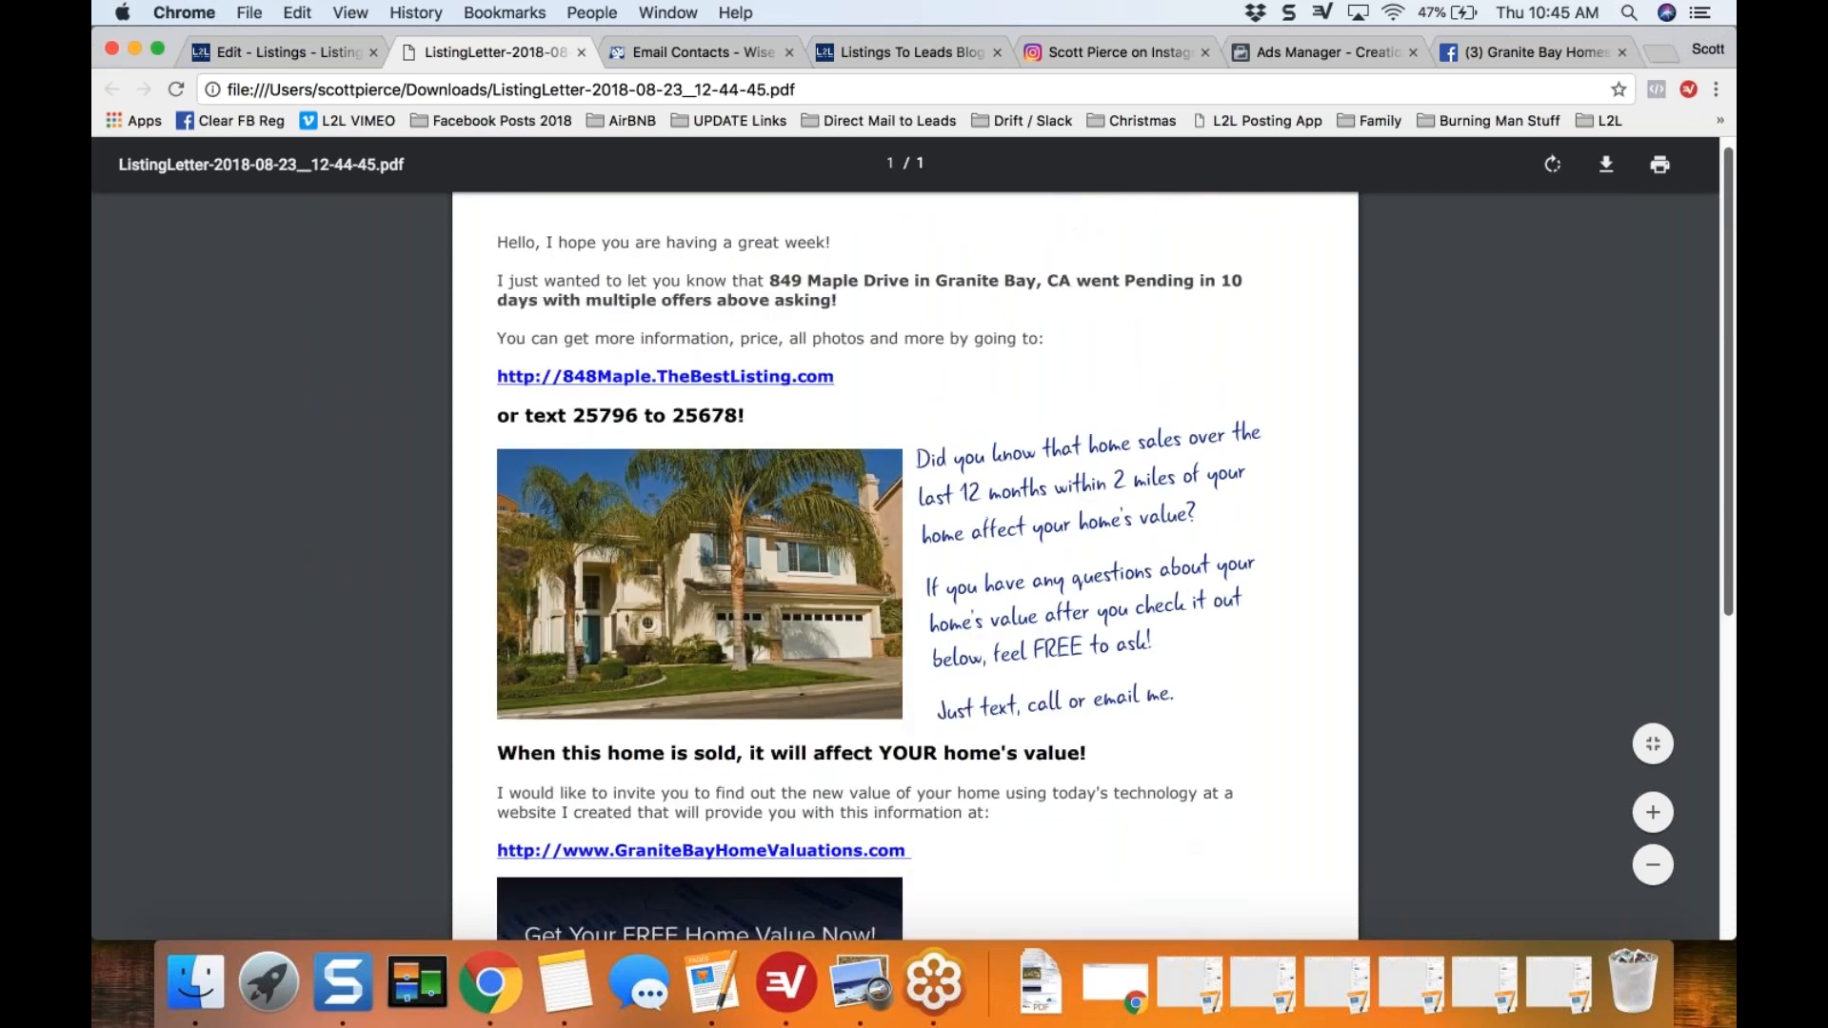
{"action": "scroll", "coordinate": [905, 567], "scroll_direction": "down", "scroll_amount": 1}
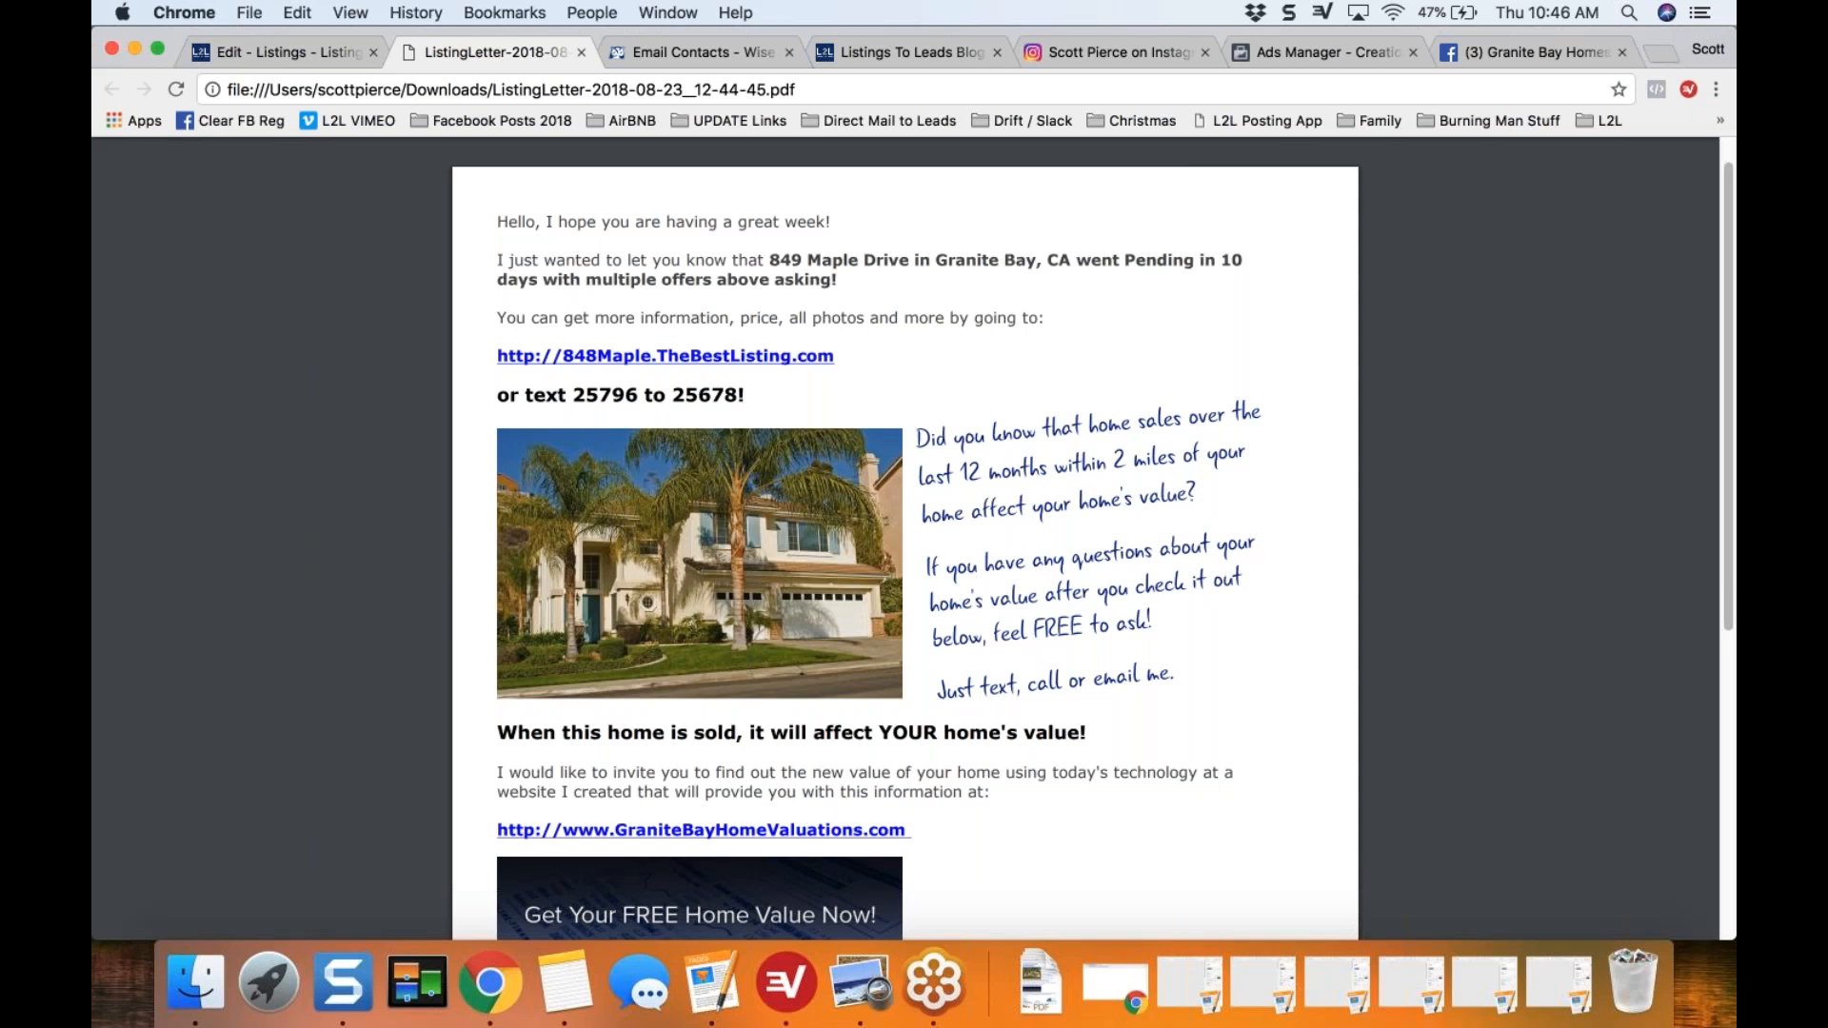
Step: Highlight the word "Pending" in the letter PDF's opening sentence, and close the PDF
{"action": "double_click", "coordinate": [1126, 259]}
{"action": "left_click", "coordinate": [1192, 262]}
{"action": "left_click_drag", "start_coordinate": [1121, 255], "coordinate": [1199, 265]}
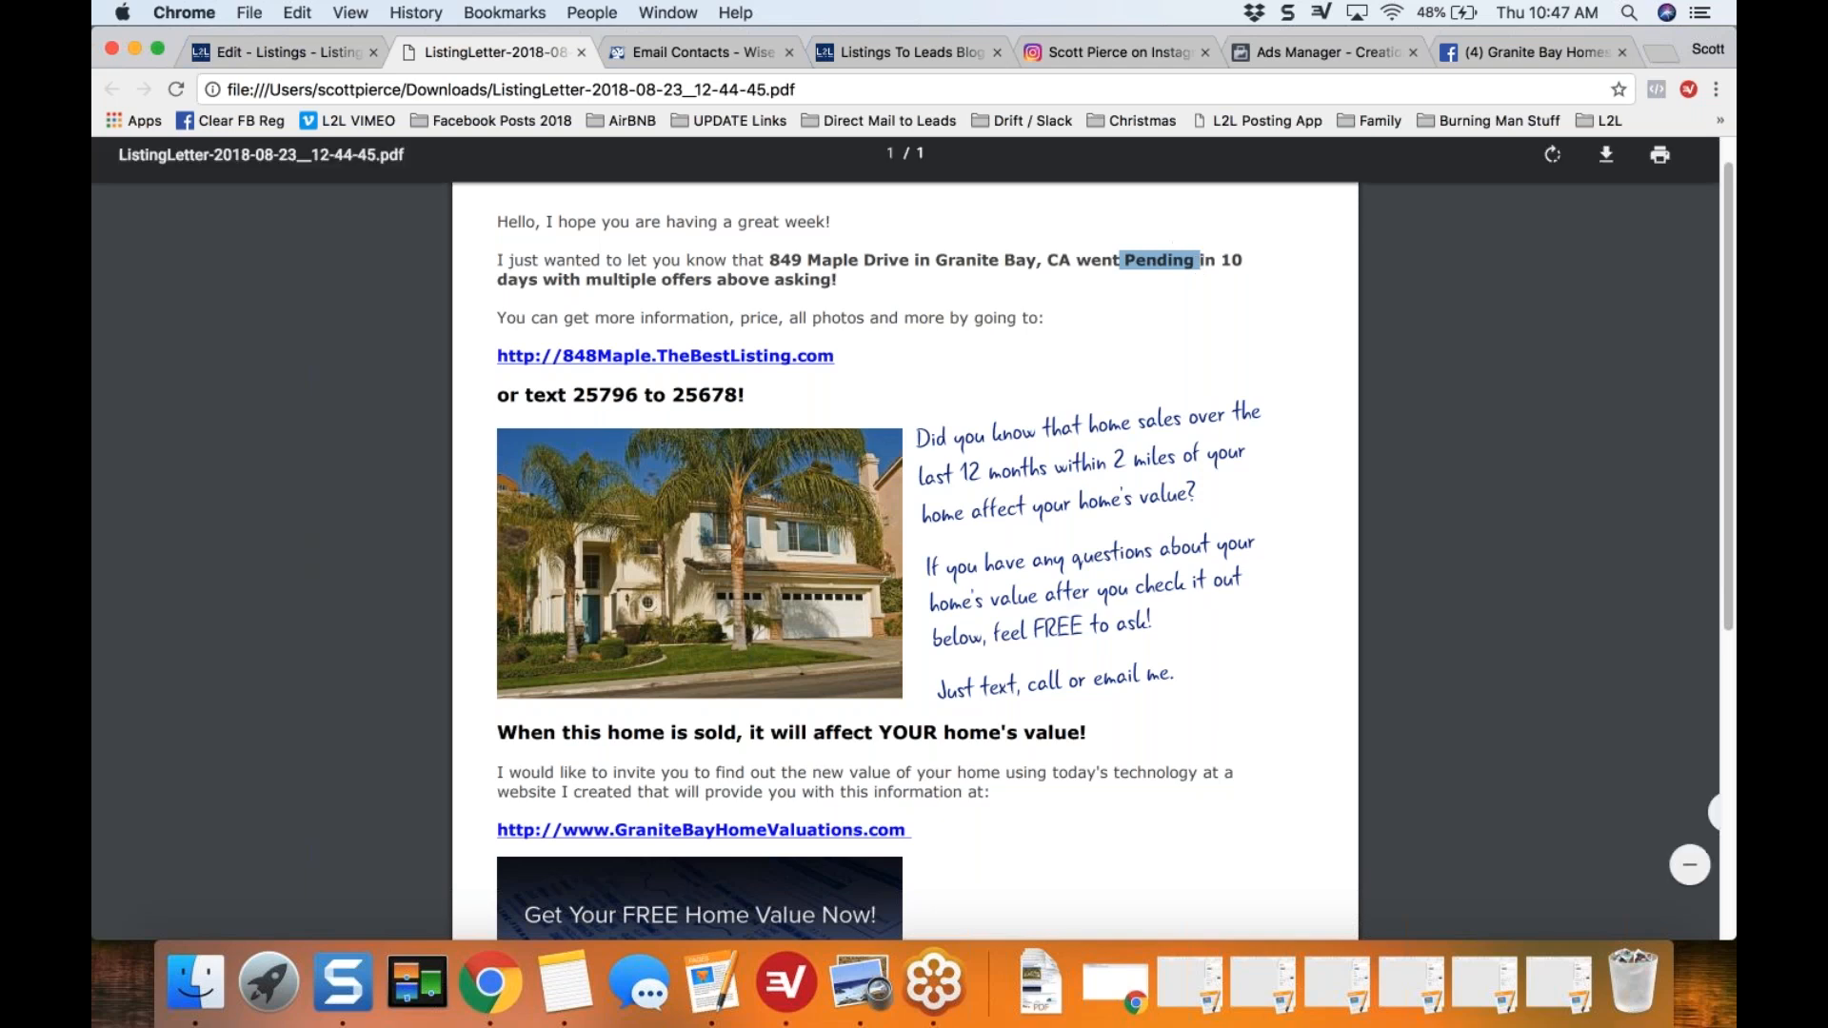
{"action": "left_click", "coordinate": [581, 52]}
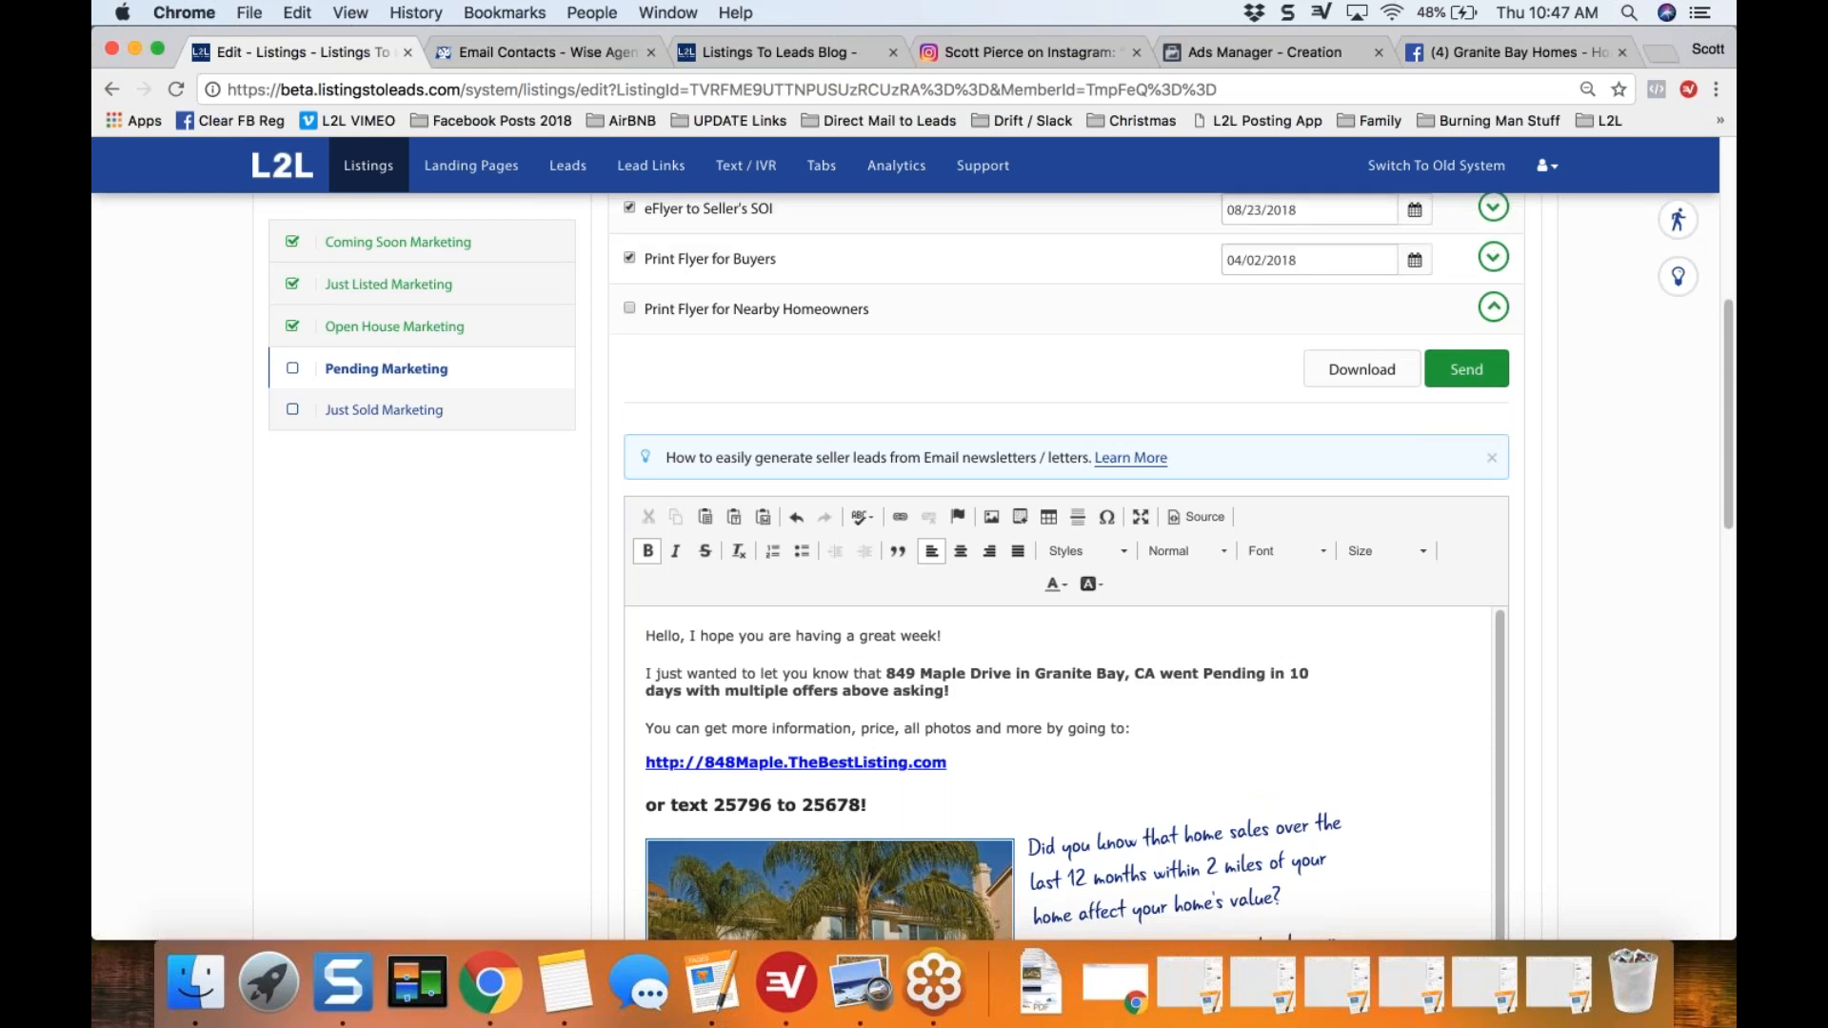
Step: Mark Print Flyer for Nearby Homeowners as done, collapse its section, and mark Open House Sign-In / Feedback Form as done
{"action": "scroll", "coordinate": [1067, 567], "scroll_direction": "up", "scroll_amount": 1}
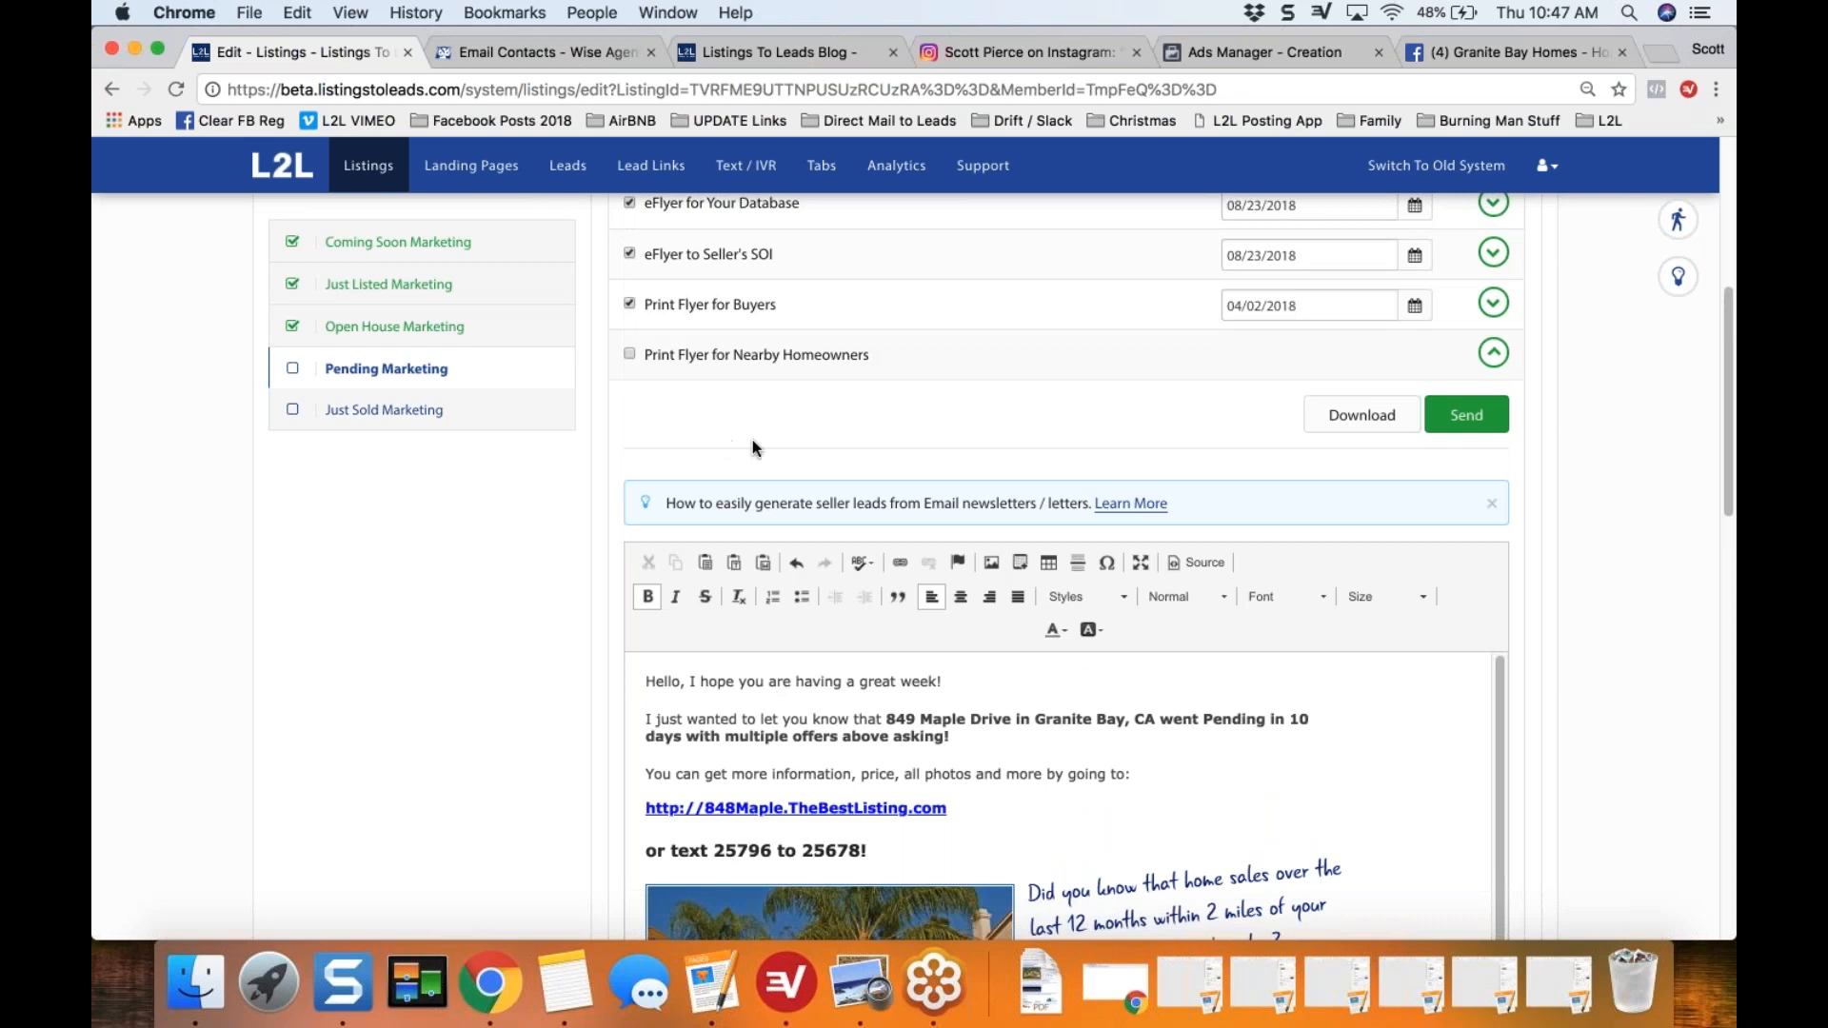
{"action": "left_click", "coordinate": [632, 356]}
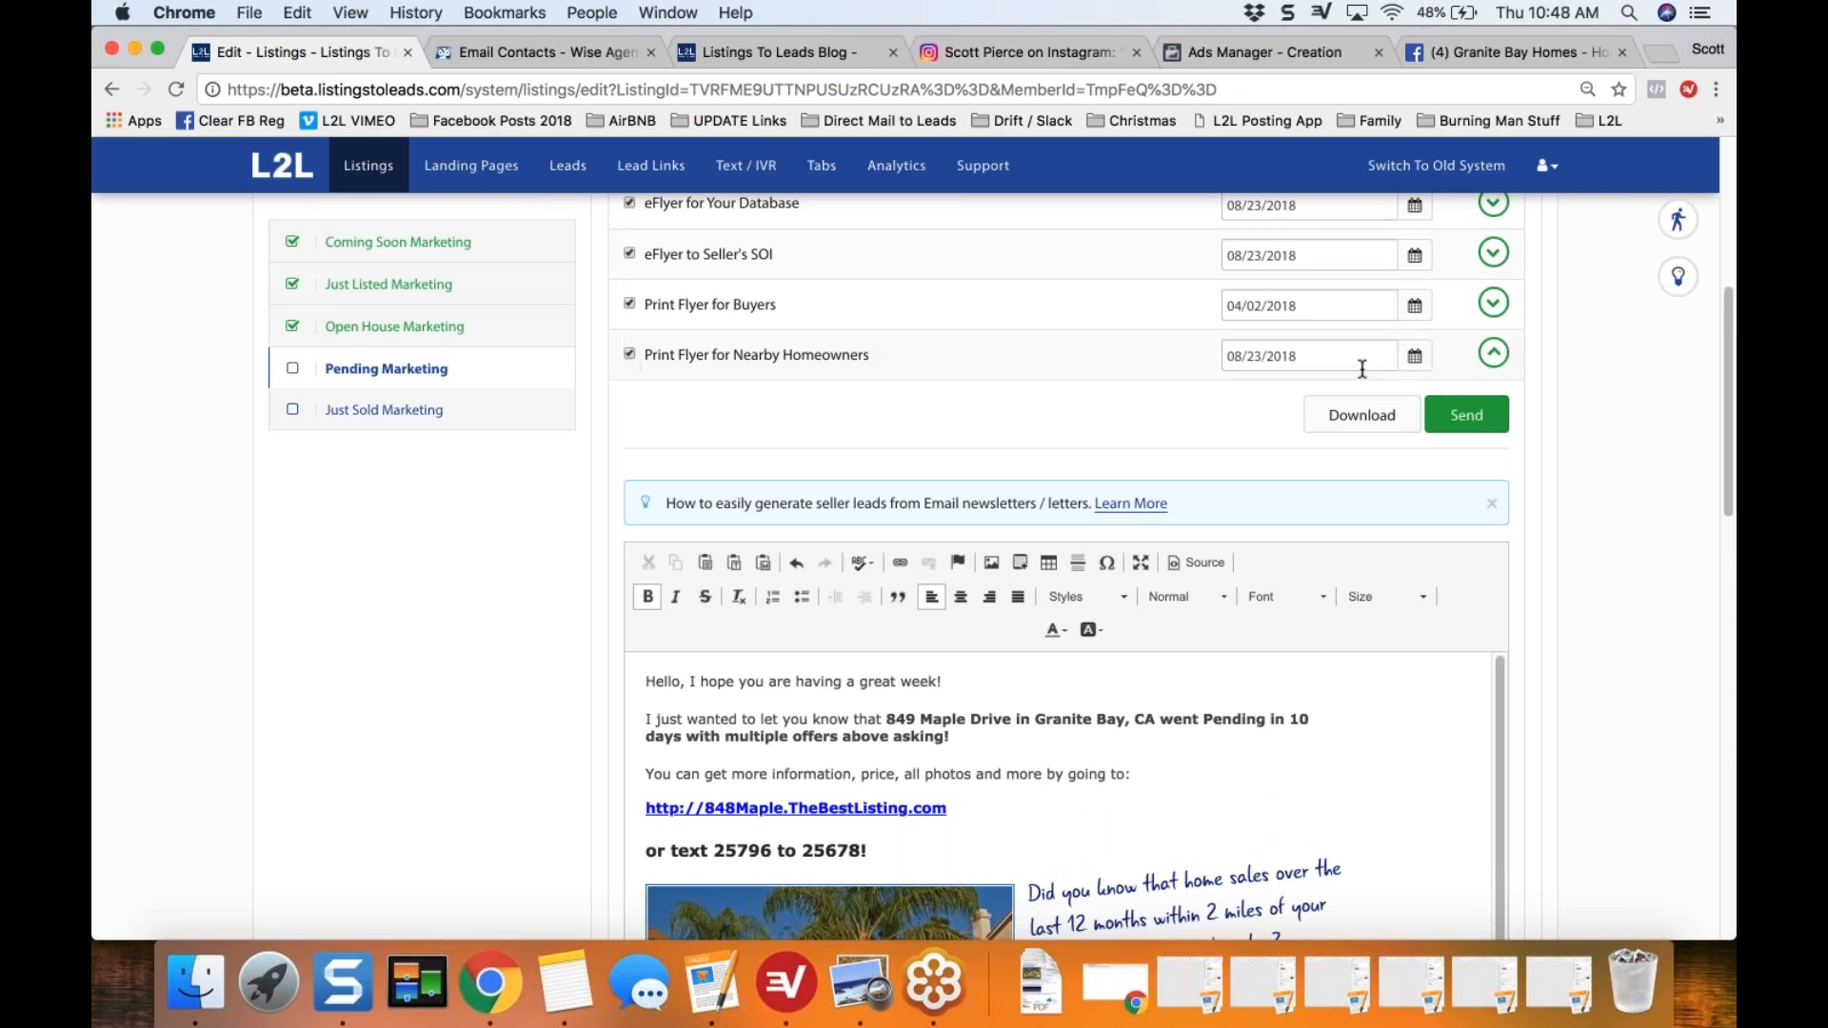
{"action": "left_click", "coordinate": [1494, 355]}
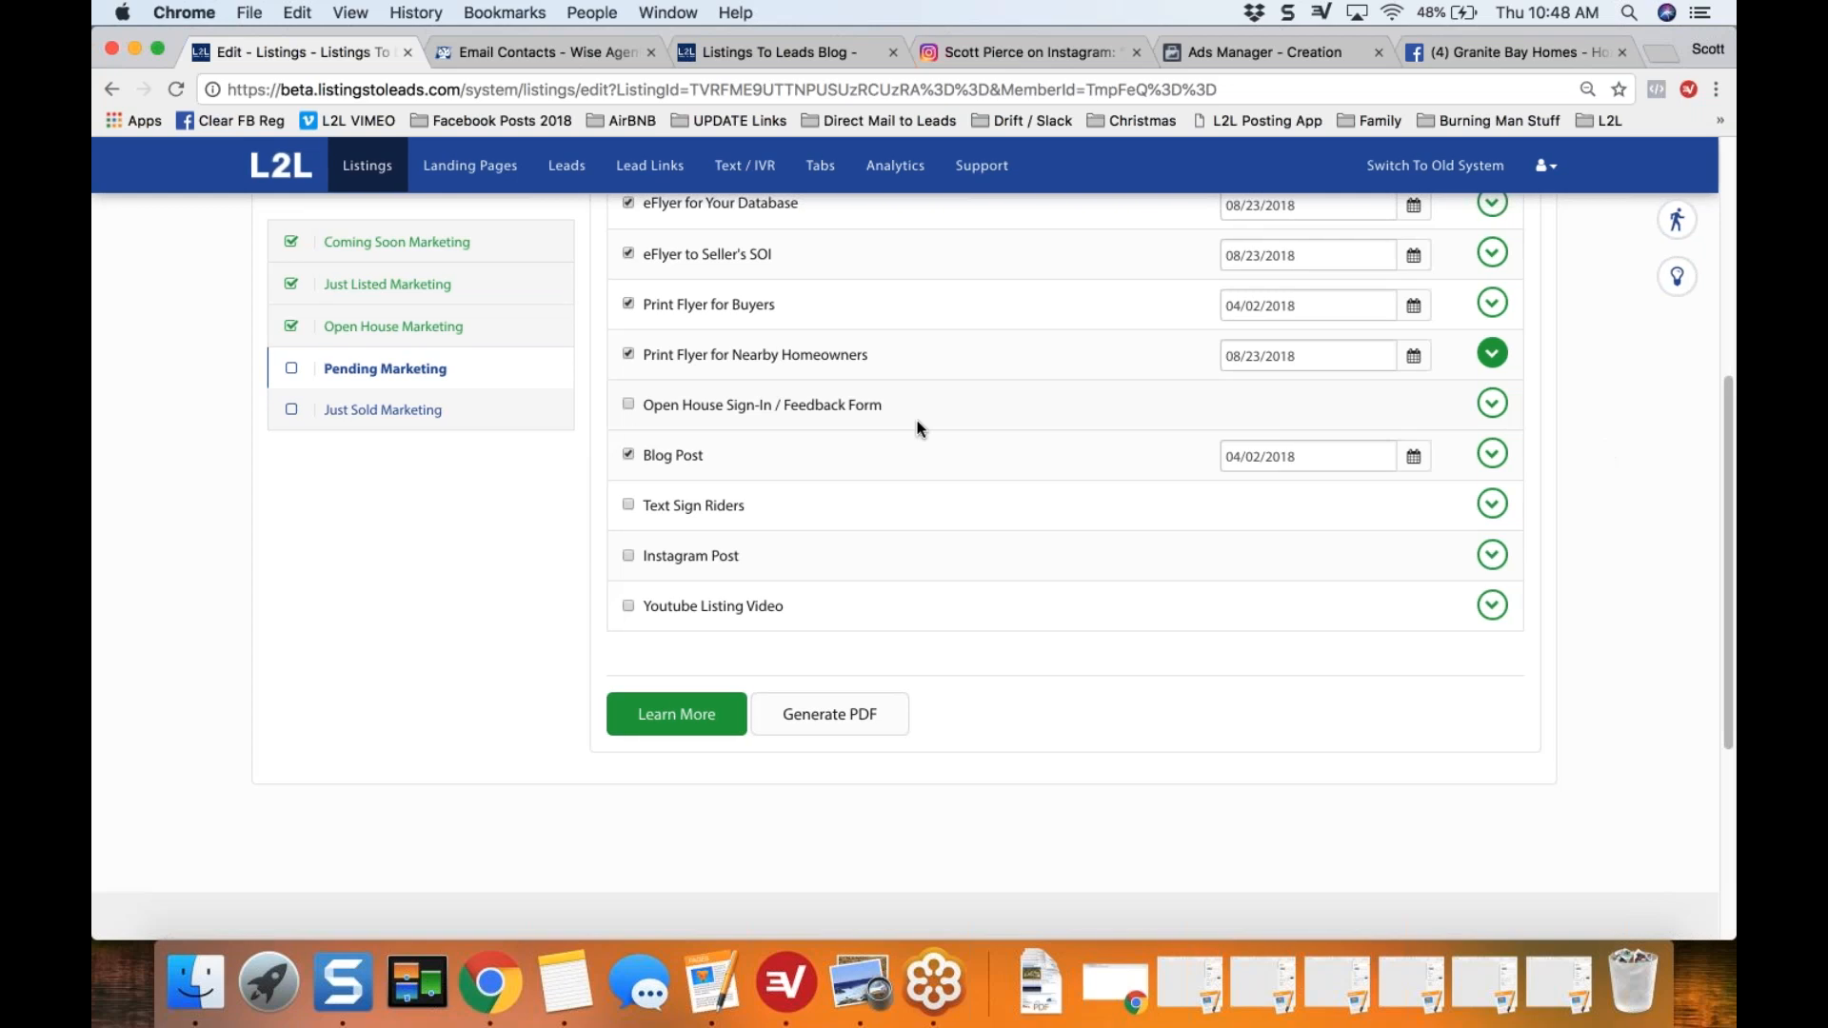
{"action": "left_click", "coordinate": [629, 404]}
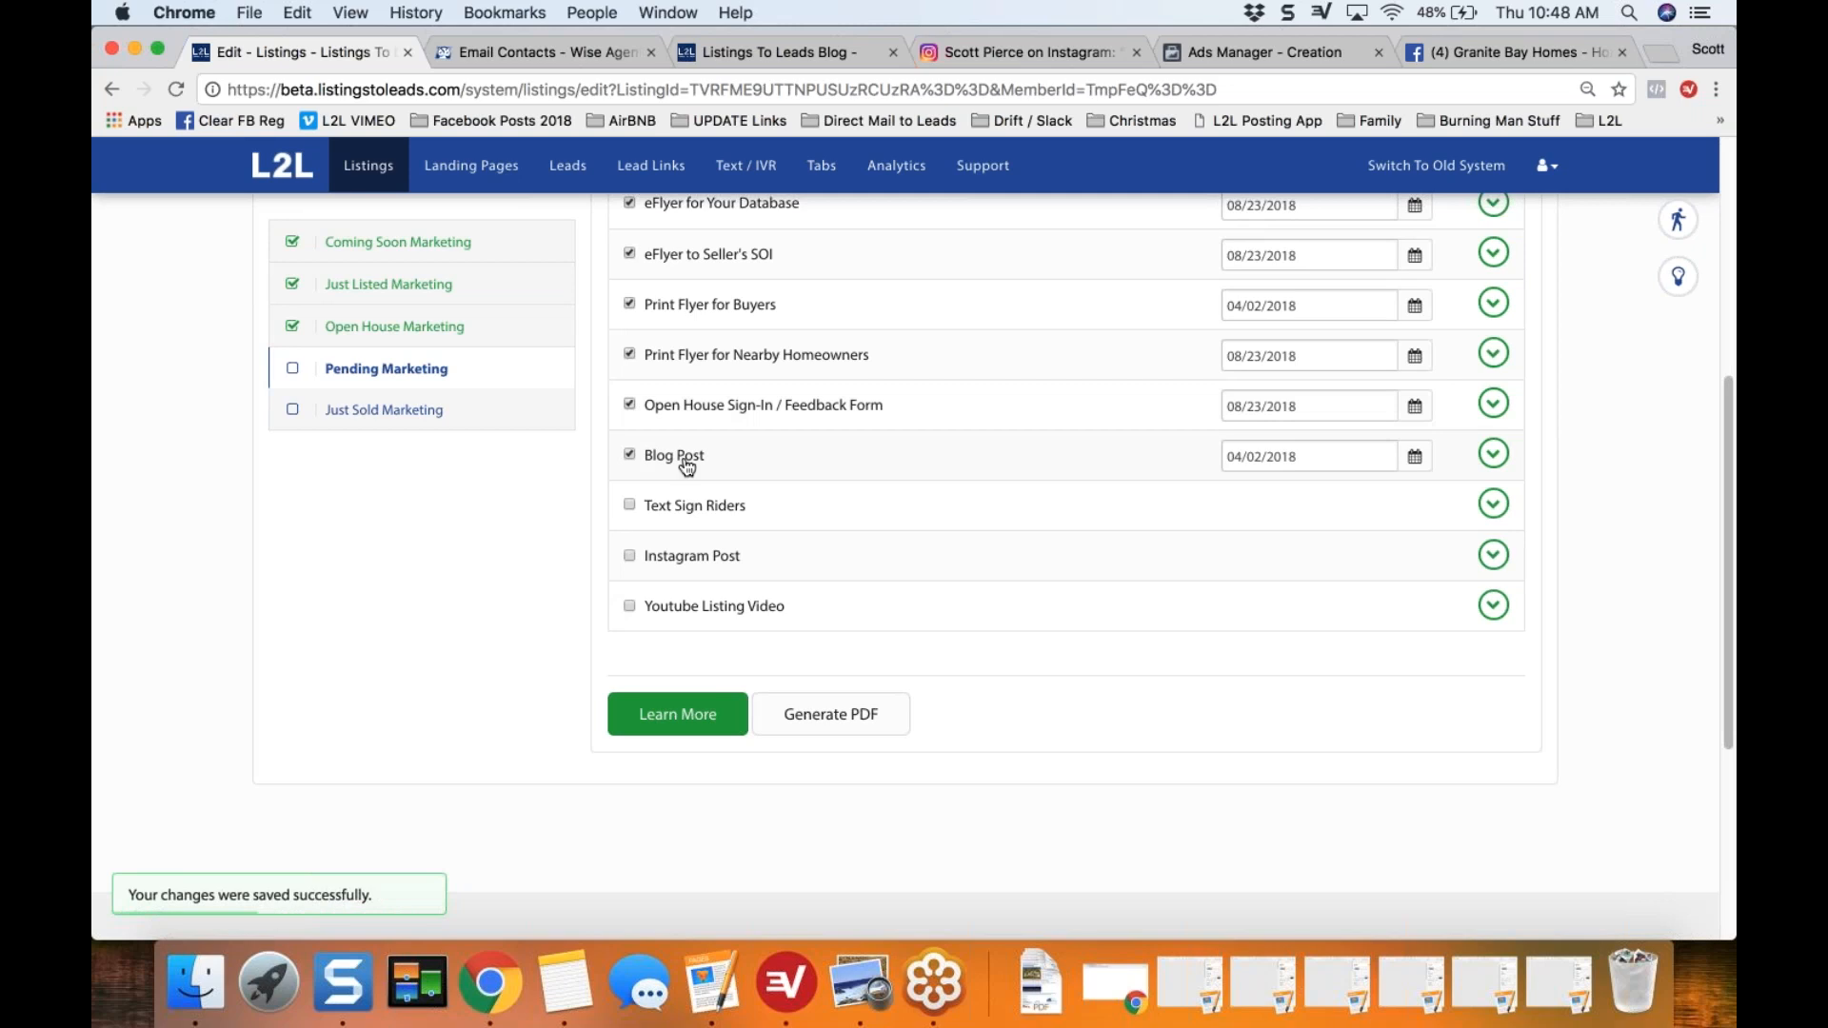
Step: Expand Blog Post in Pending Marketing and copy the HTML of the responsive SPW #1 template
{"action": "left_click", "coordinate": [1494, 453]}
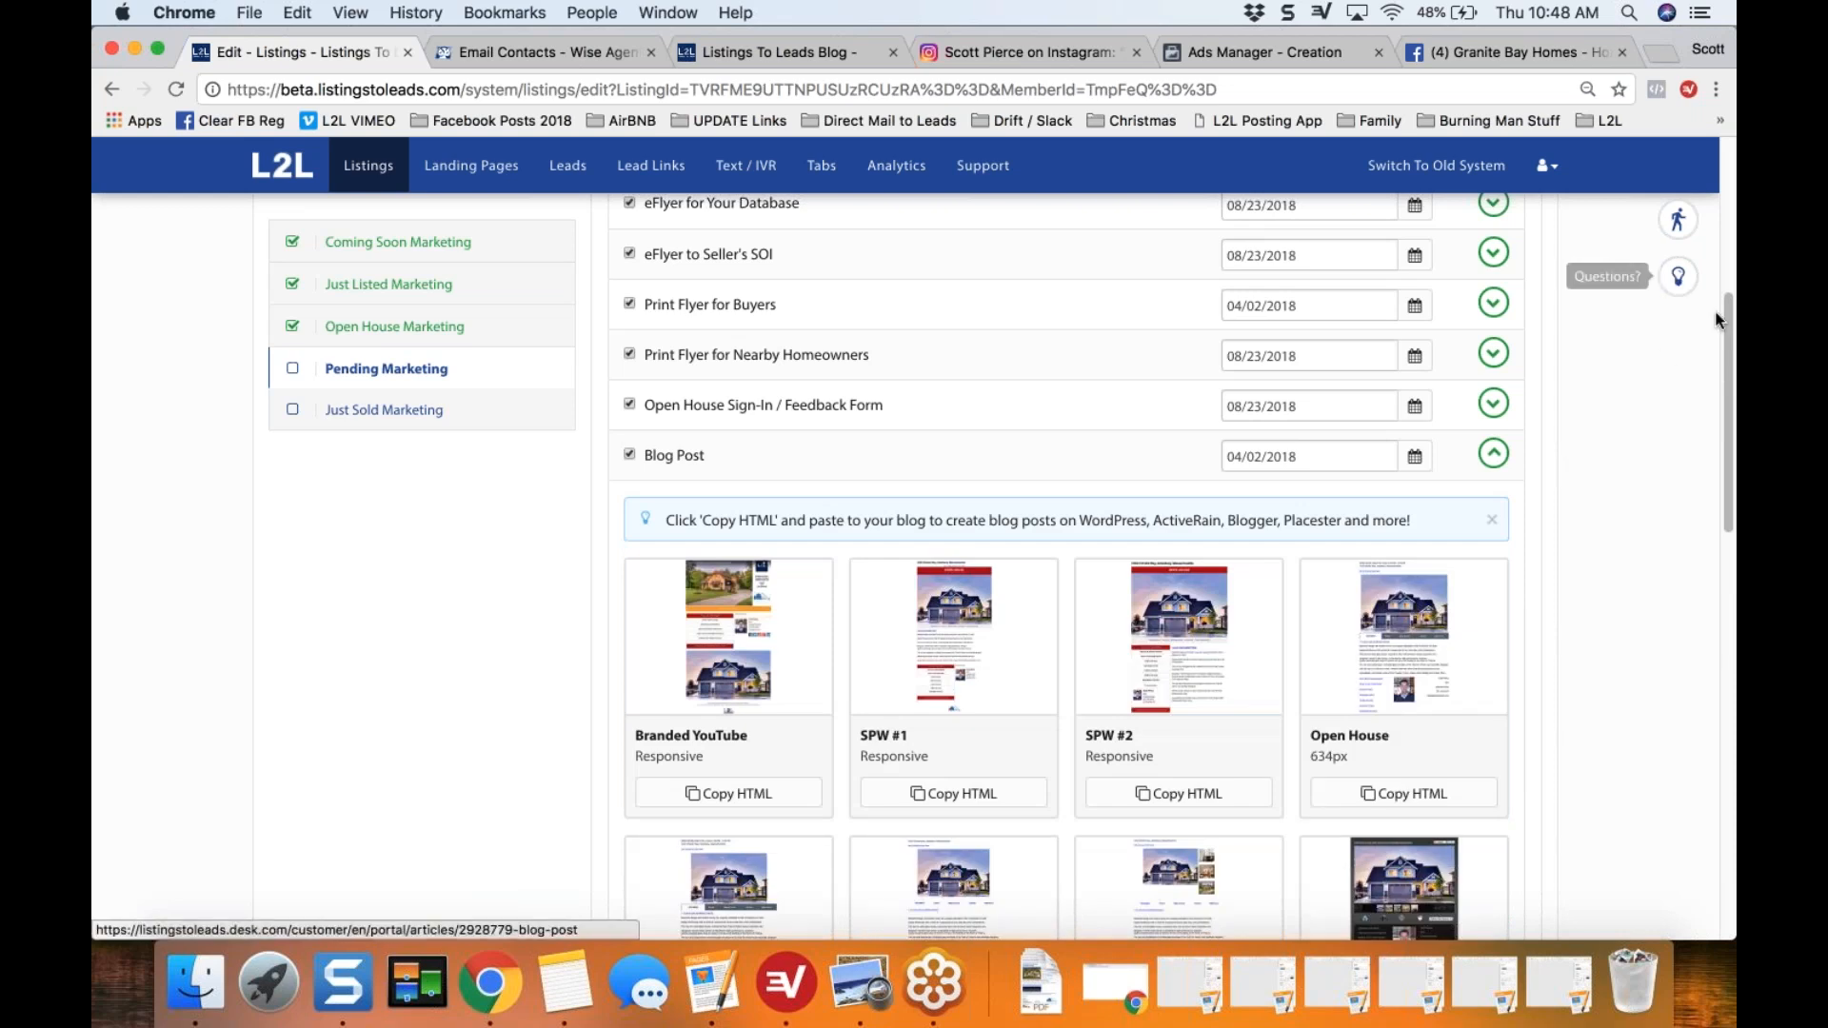
{"action": "left_click_drag", "start_coordinate": [1726, 322], "coordinate": [1726, 385]}
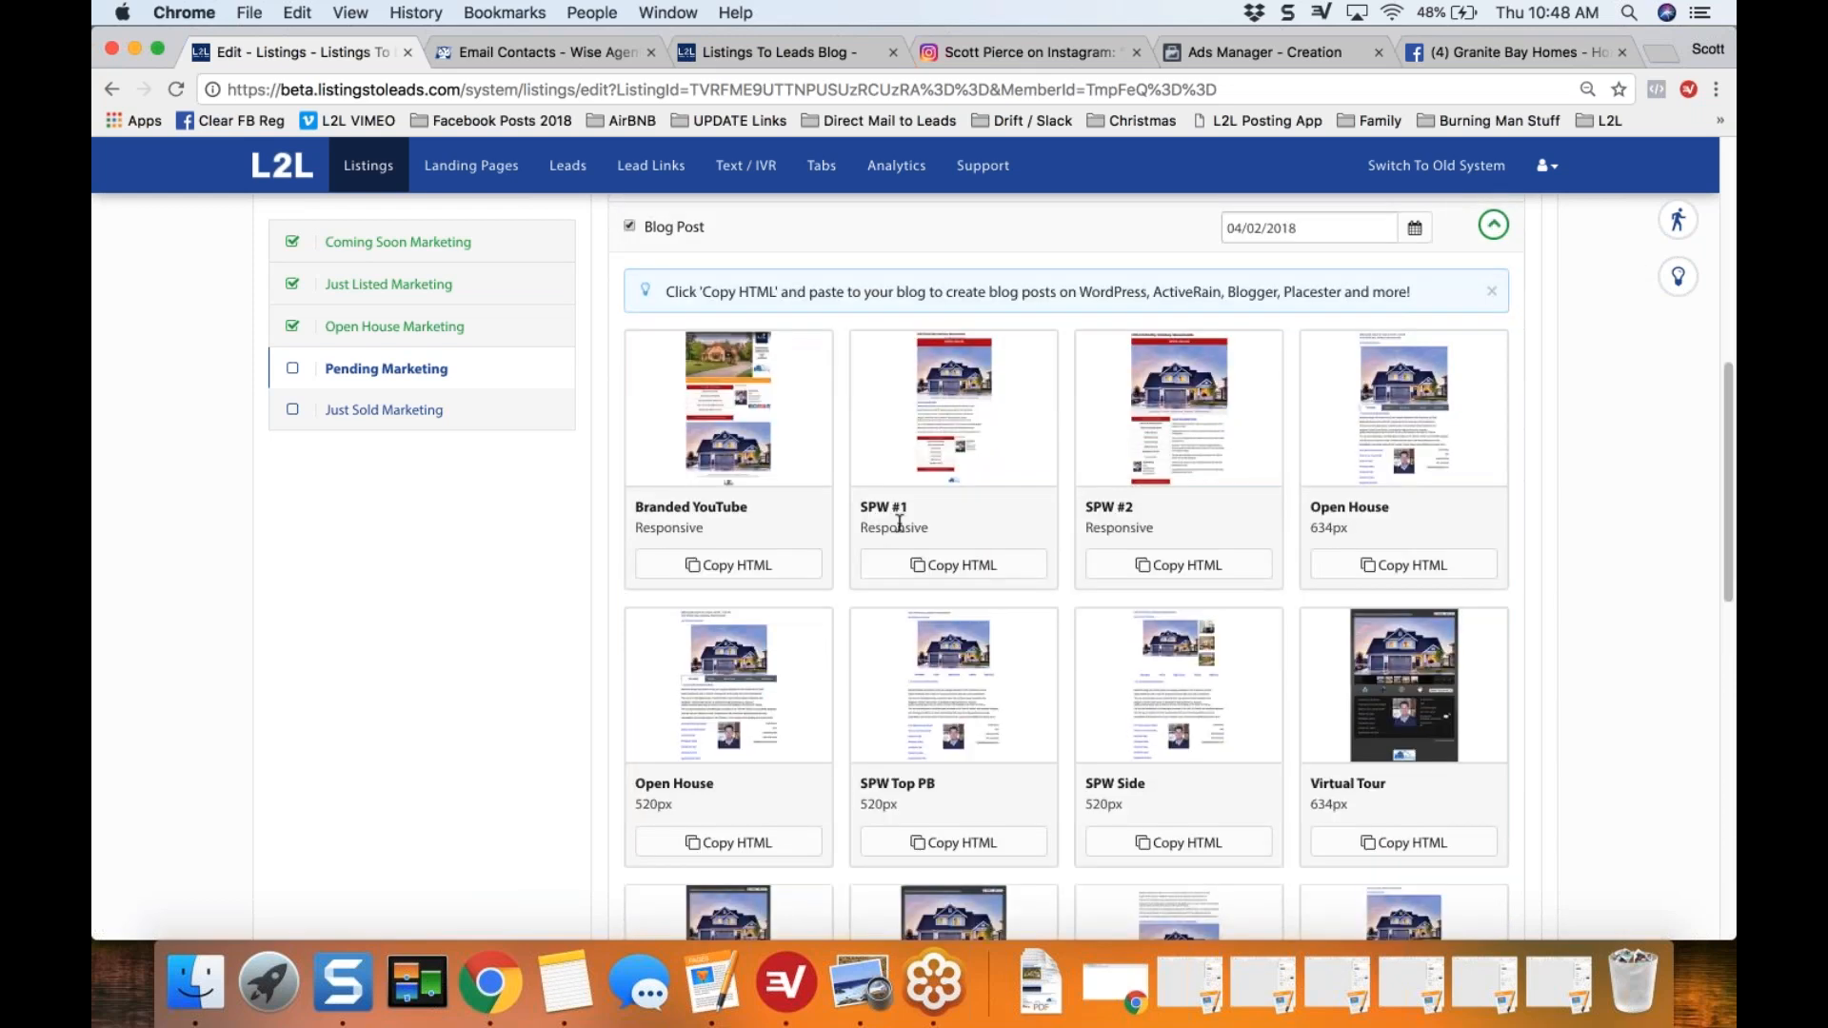
{"action": "left_click", "coordinate": [948, 573]}
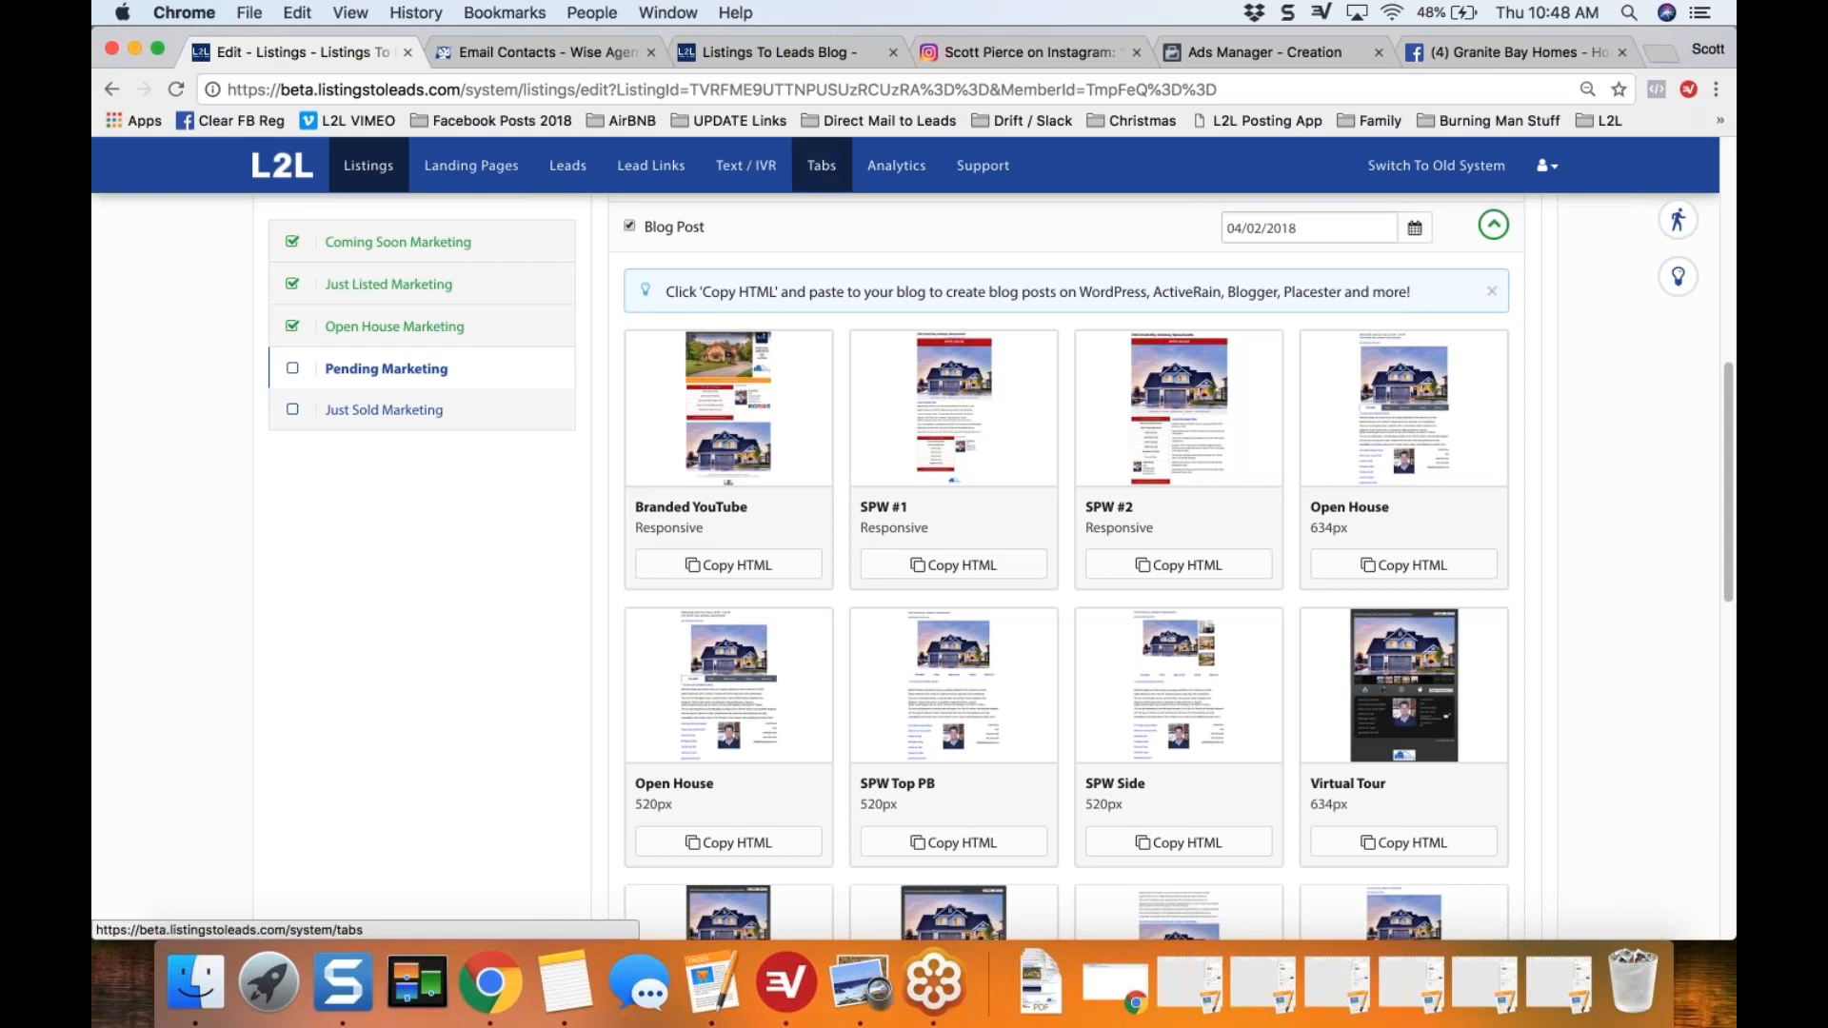
Step: Switch to the Listings To Leads Blog in WordPress and start a new post
{"action": "left_click", "coordinate": [774, 55]}
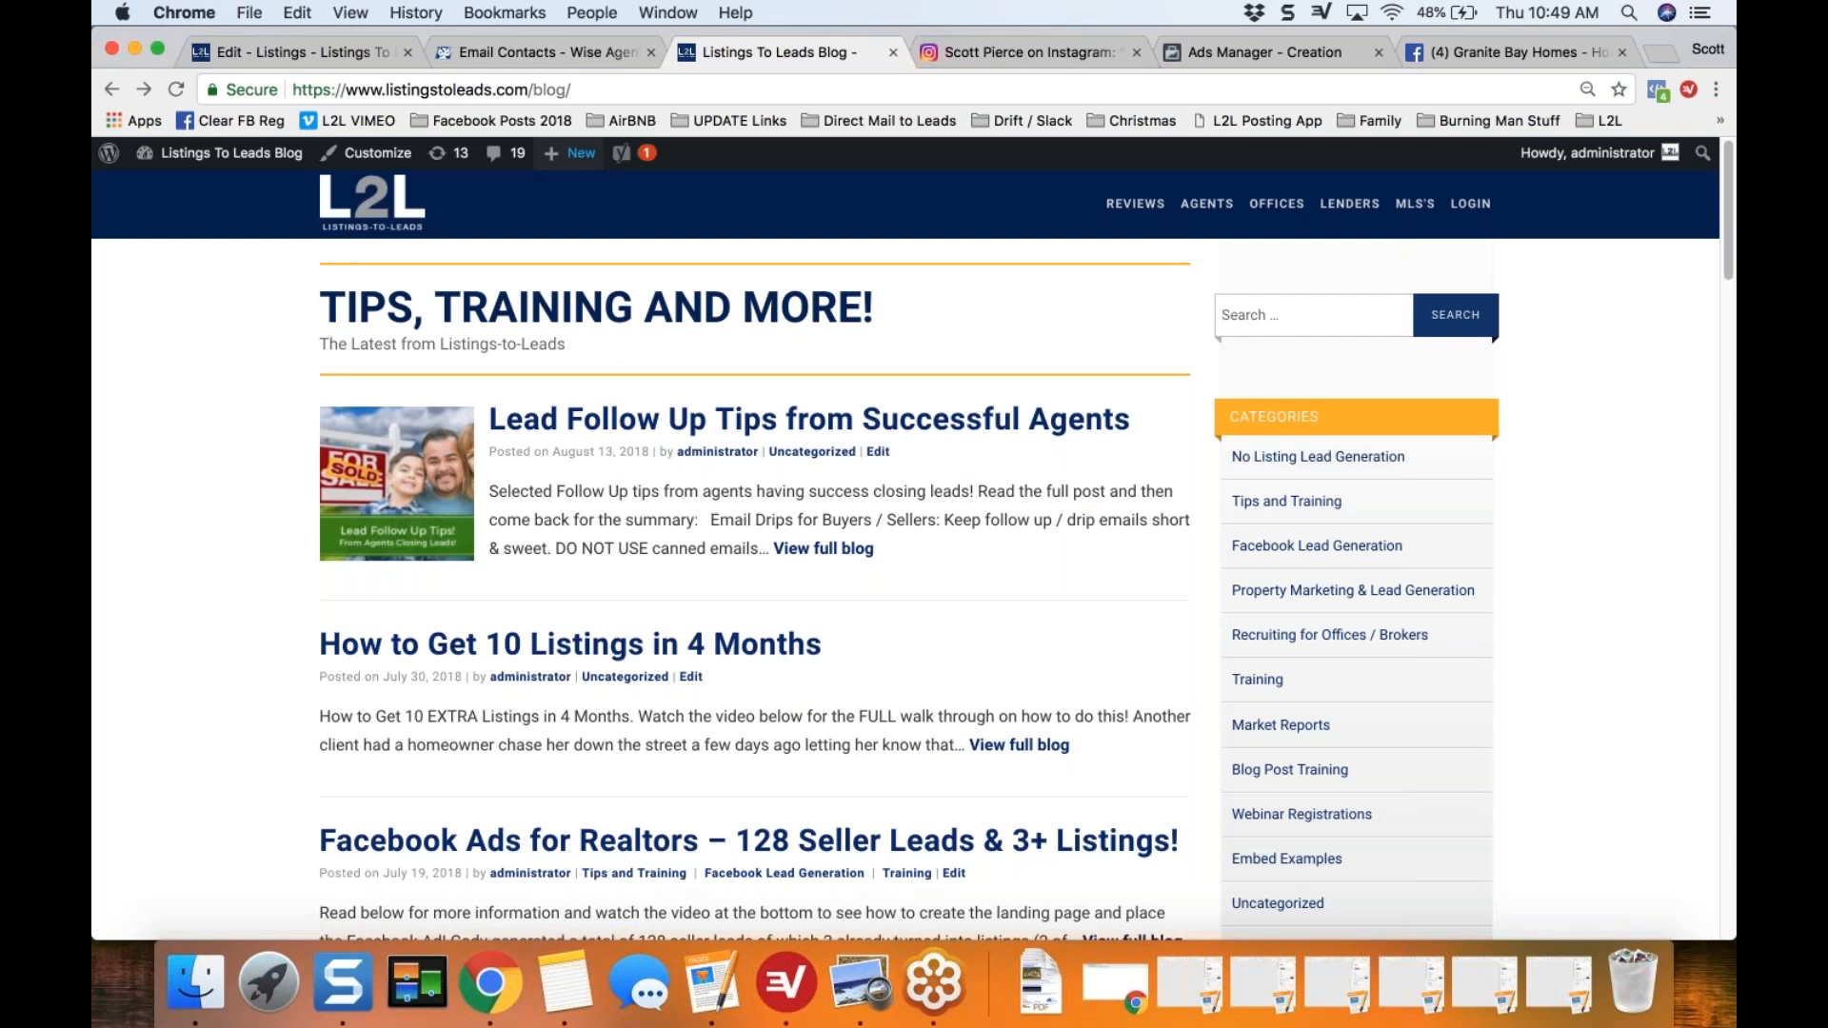
{"action": "mouse_move", "coordinate": [572, 154]}
{"action": "left_click", "coordinate": [559, 193]}
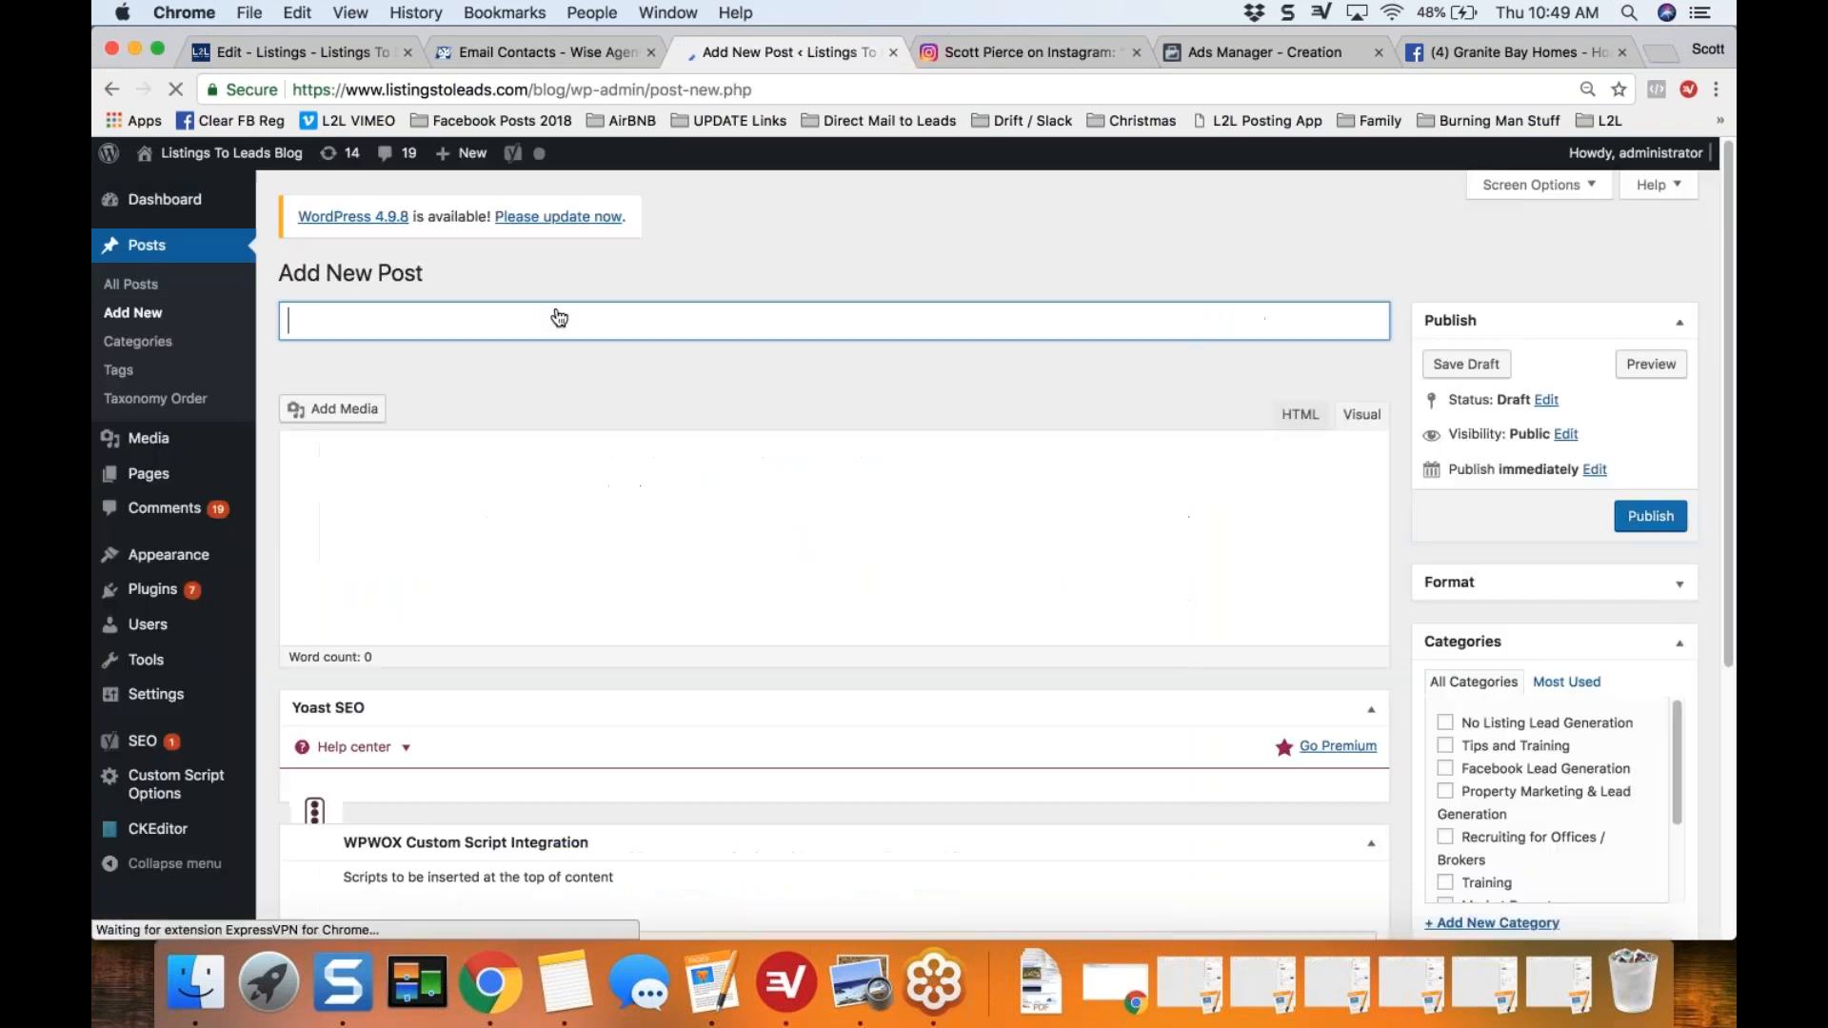
{"action": "type", "text": "Pendi"}
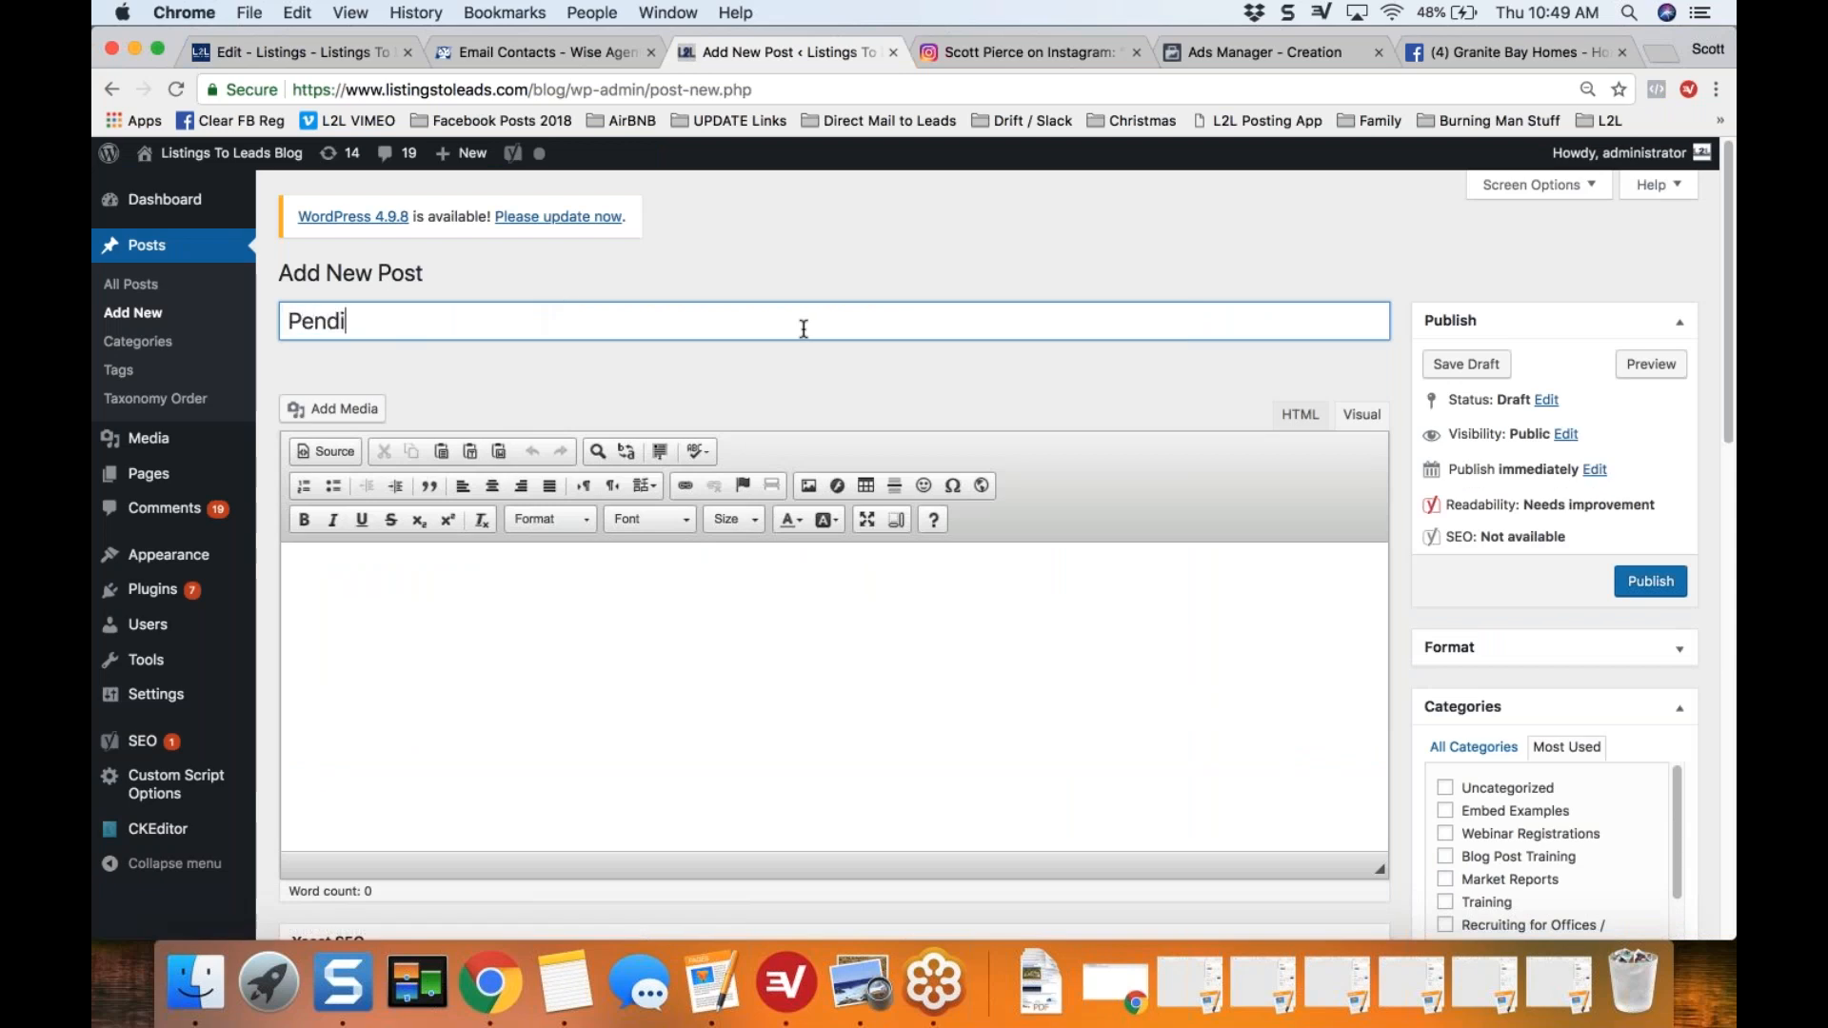
{"action": "type", "text": "ng in Granite"}
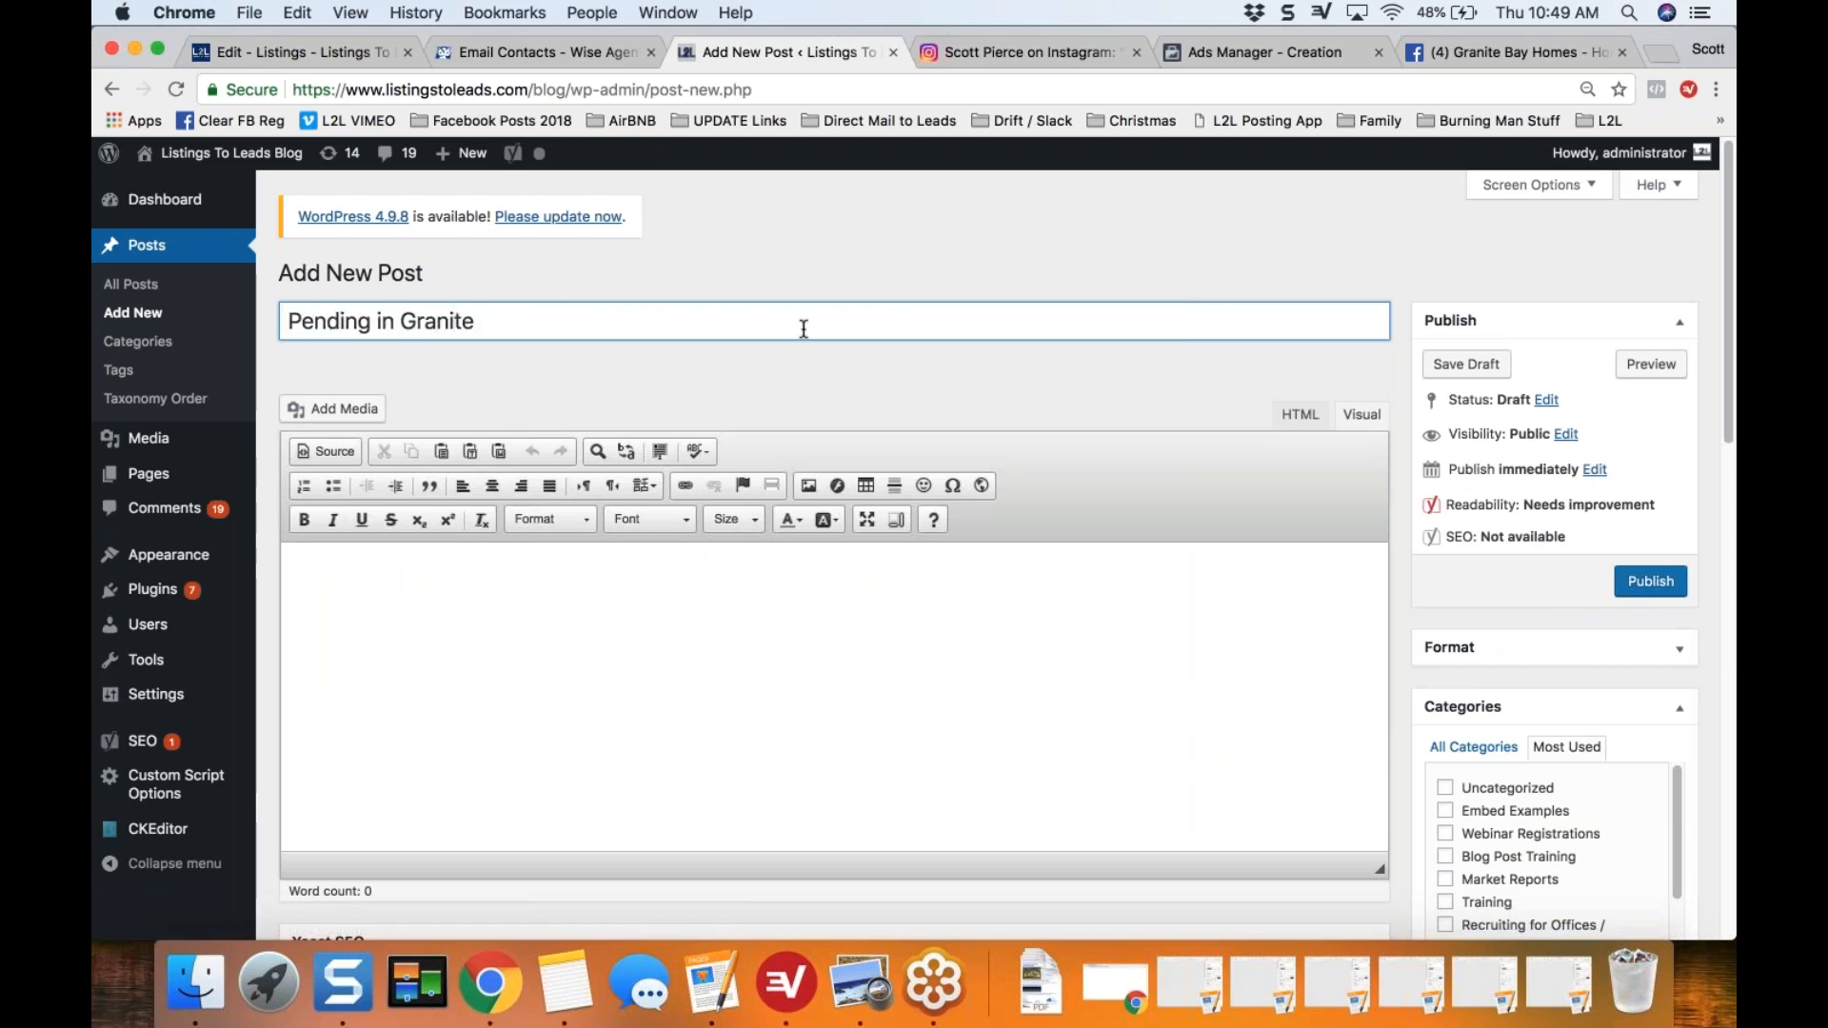
{"action": "key", "text": "BackSpace"}
{"action": "key", "text": "BackSpace"}
{"action": "key", "text": "BackSpace"}
{"action": "key", "text": "BackSpace"}
{"action": "key", "text": "BackSpace"}
{"action": "key", "text": "BackSpace"}
{"action": "key", "text": "BackSpace"}
{"action": "key", "text": "BackSpace"}
{"action": "key", "text": "BackSpace"}
{"action": "key", "text": "BackSpace"}
{"action": "key", "text": "BackSpace"}
Step: Title the new blog post "Granite Bay Homes for Sale - PENDING in 10 Days!"
{"action": "key", "text": "BackSpace"}
{"action": "key", "text": "BackSpace"}
{"action": "key", "text": "BackSpace"}
{"action": "key", "text": "BackSpace"}
{"action": "key", "text": "BackSpace"}
{"action": "key", "text": "BackSpace"}
{"action": "key", "text": "BackSpace"}
{"action": "type", "text": "Granite Bay Homes for sale"}
{"action": "key", "text": "BackSpace"}
{"action": "key", "text": "BackSpace"}
{"action": "key", "text": "BackSpace"}
{"action": "key", "text": "BackSpace"}
{"action": "type", "text": "Sale - PEND"}
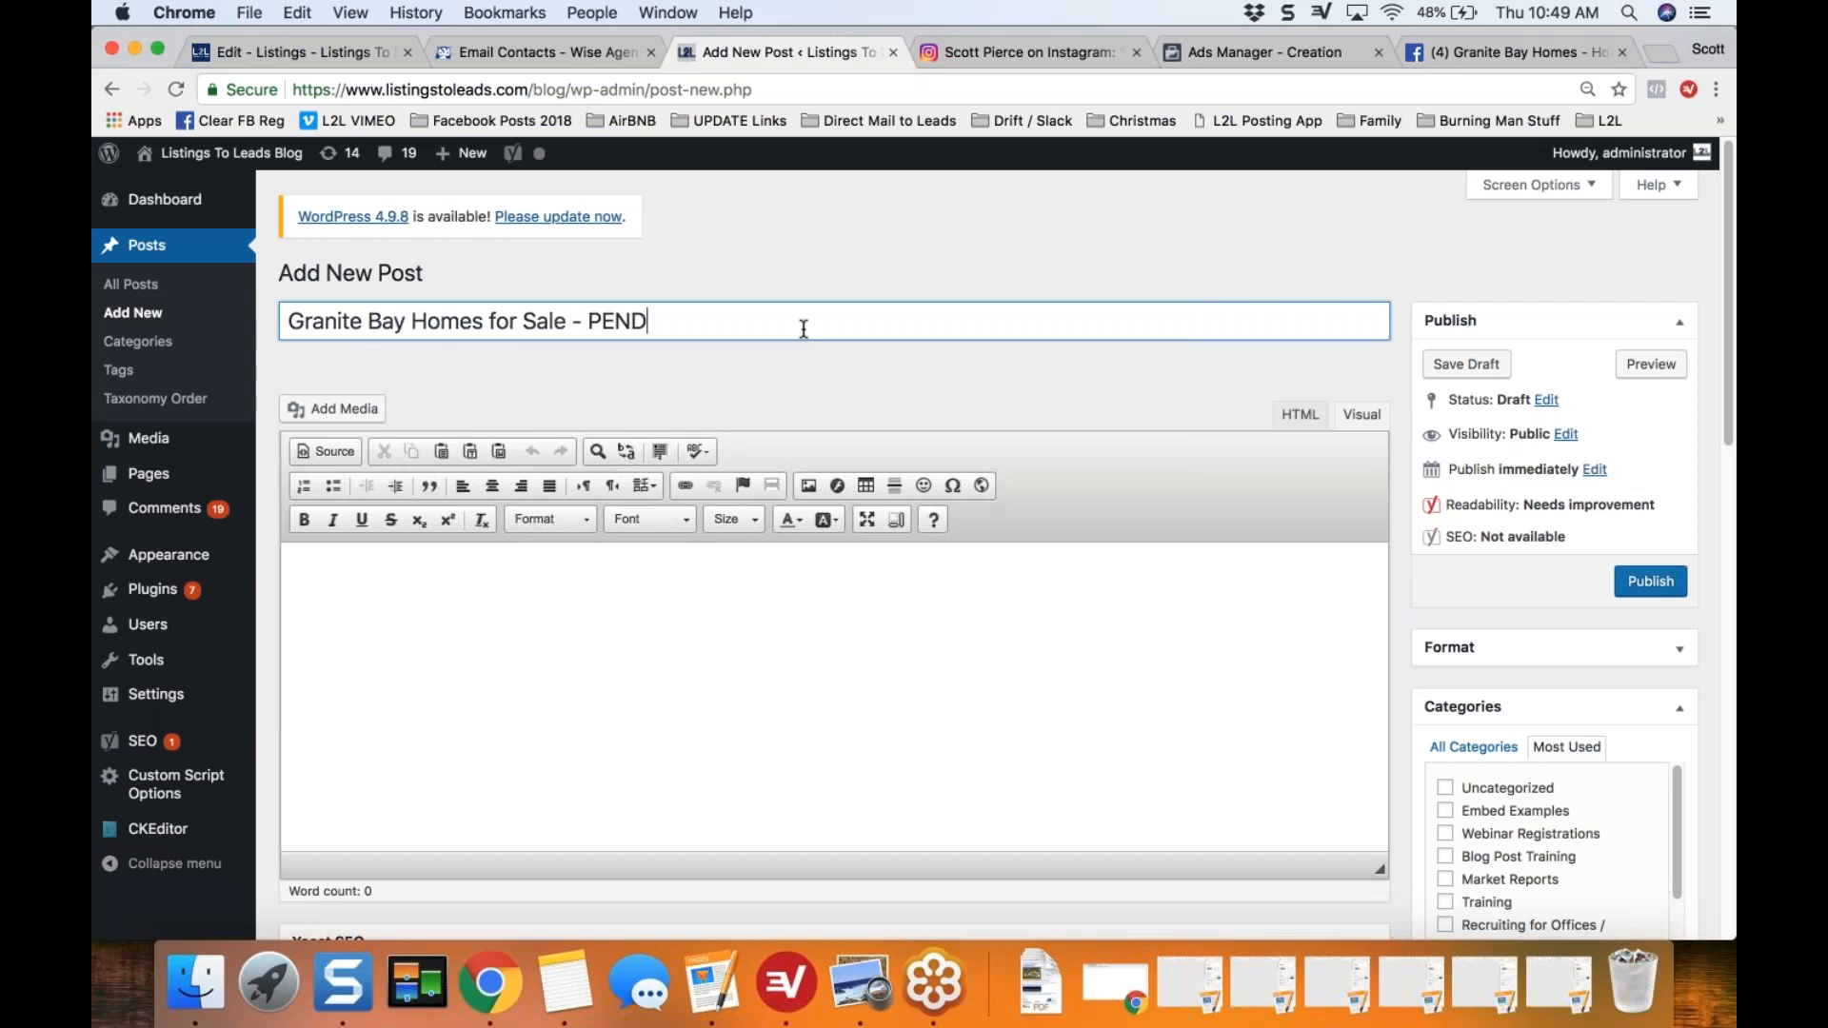
{"action": "type", "text": "ING in 10 Days!"}
Step: Highlight the "Granite Bay Homes for Sale" portion of the post title to point out the search phrase
{"action": "key", "text": "super+Left"}
{"action": "key", "text": "shift+Right"}
{"action": "key", "text": "shift+Right"}
{"action": "key", "text": "shift+Right"}
{"action": "key", "text": "shift+Right"}
{"action": "key", "text": "shift+Right"}
{"action": "key", "text": "shift+Right"}
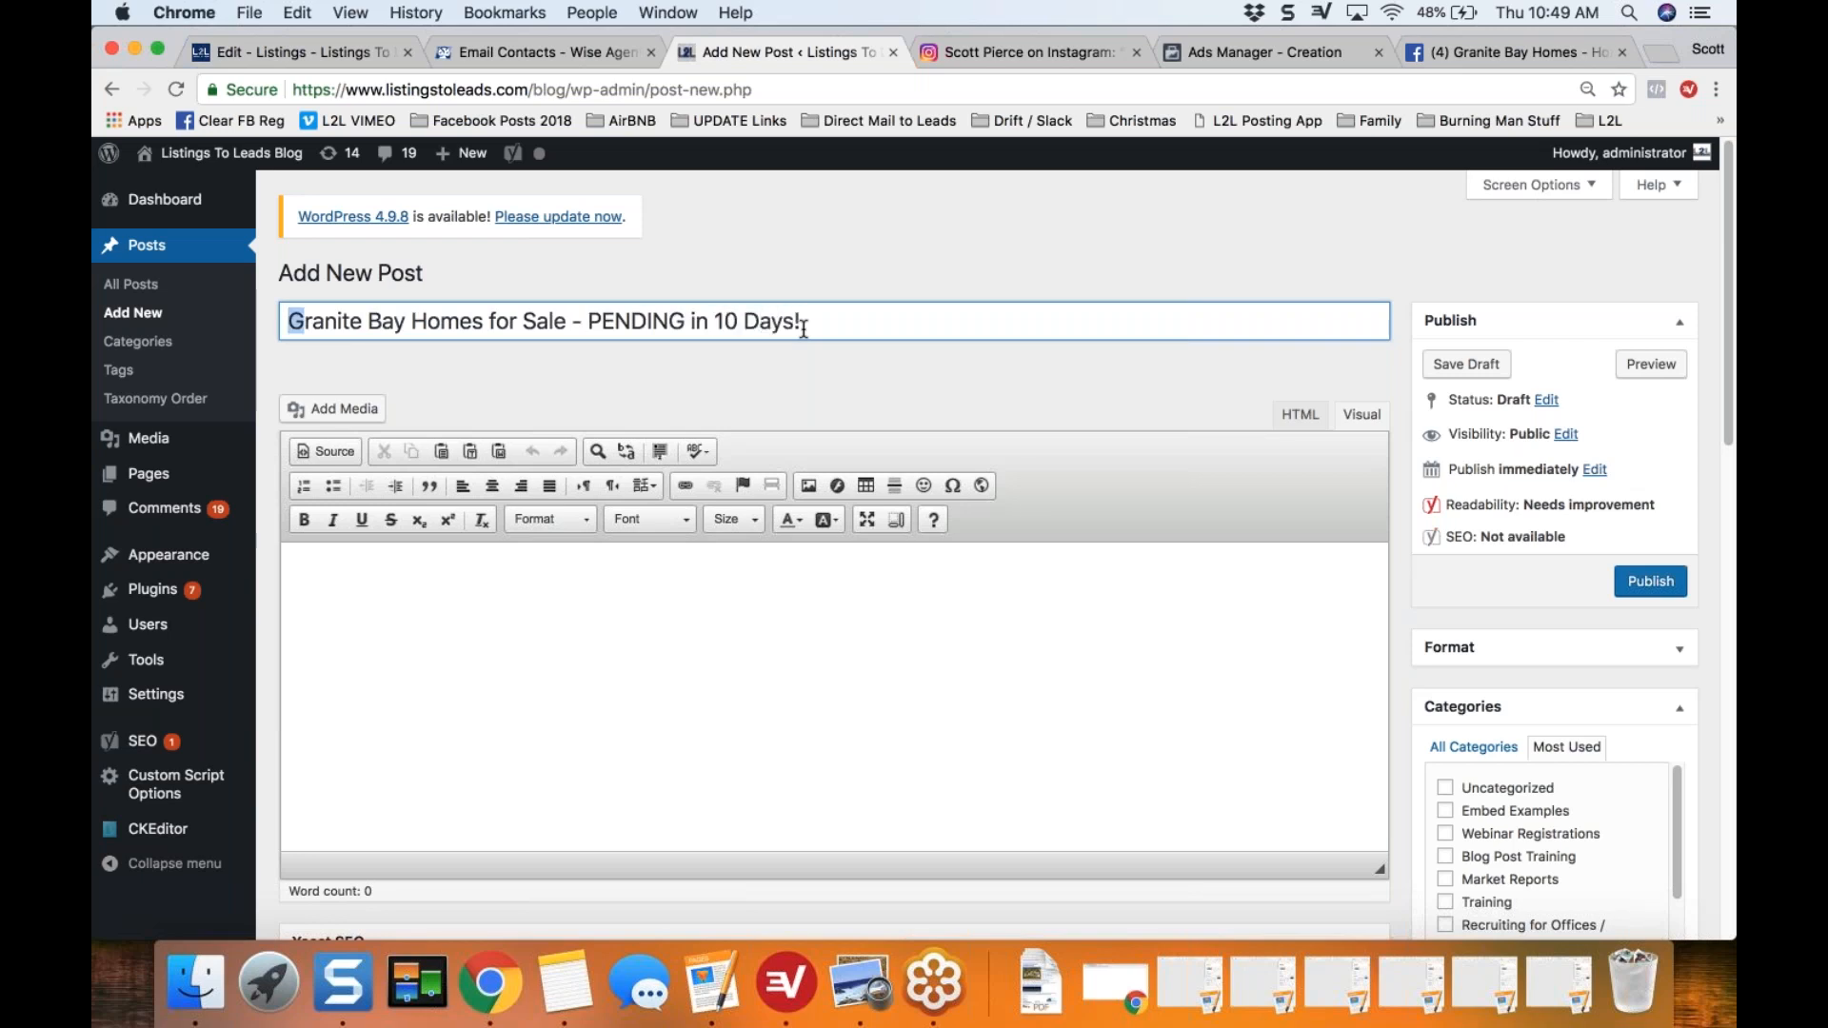
{"action": "key", "text": "shift+Right"}
{"action": "key", "text": "shift+Right"}
{"action": "key", "text": "shift+Right"}
{"action": "key", "text": "shift+Right"}
{"action": "key", "text": "shift+Right"}
{"action": "key", "text": "shift+Right"}
{"action": "key", "text": "shift+Right"}
{"action": "key", "text": "shift+Right"}
{"action": "key", "text": "shift+Right"}
{"action": "key", "text": "shift+Right"}
{"action": "key", "text": "shift+Right"}
{"action": "key", "text": "shift+Right"}
{"action": "key", "text": "shift+Right"}
{"action": "key", "text": "shift+Right"}
{"action": "key", "text": "shift+Right"}
{"action": "key", "text": "shift+Right"}
{"action": "key", "text": "shift+Right"}
{"action": "key", "text": "shift+Right"}
{"action": "key", "text": "shift+Right"}
{"action": "key", "text": "shift+Right"}
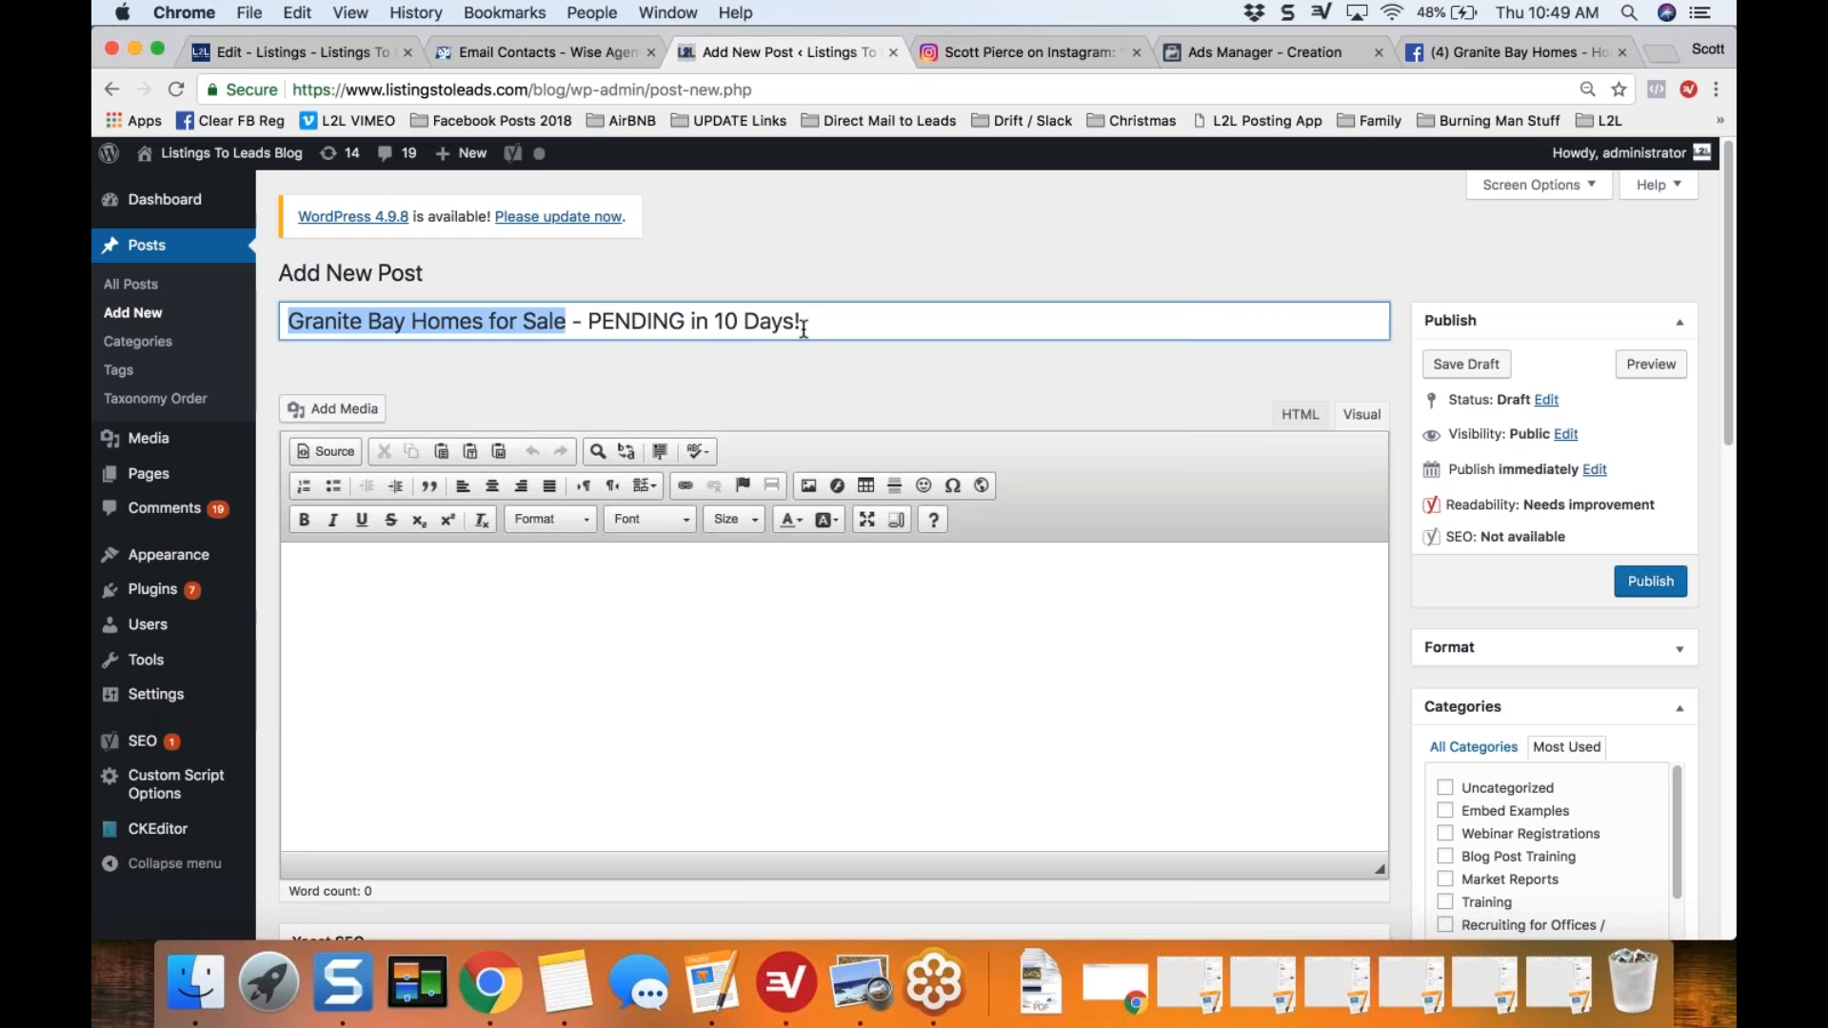
{"action": "key", "text": "Left"}
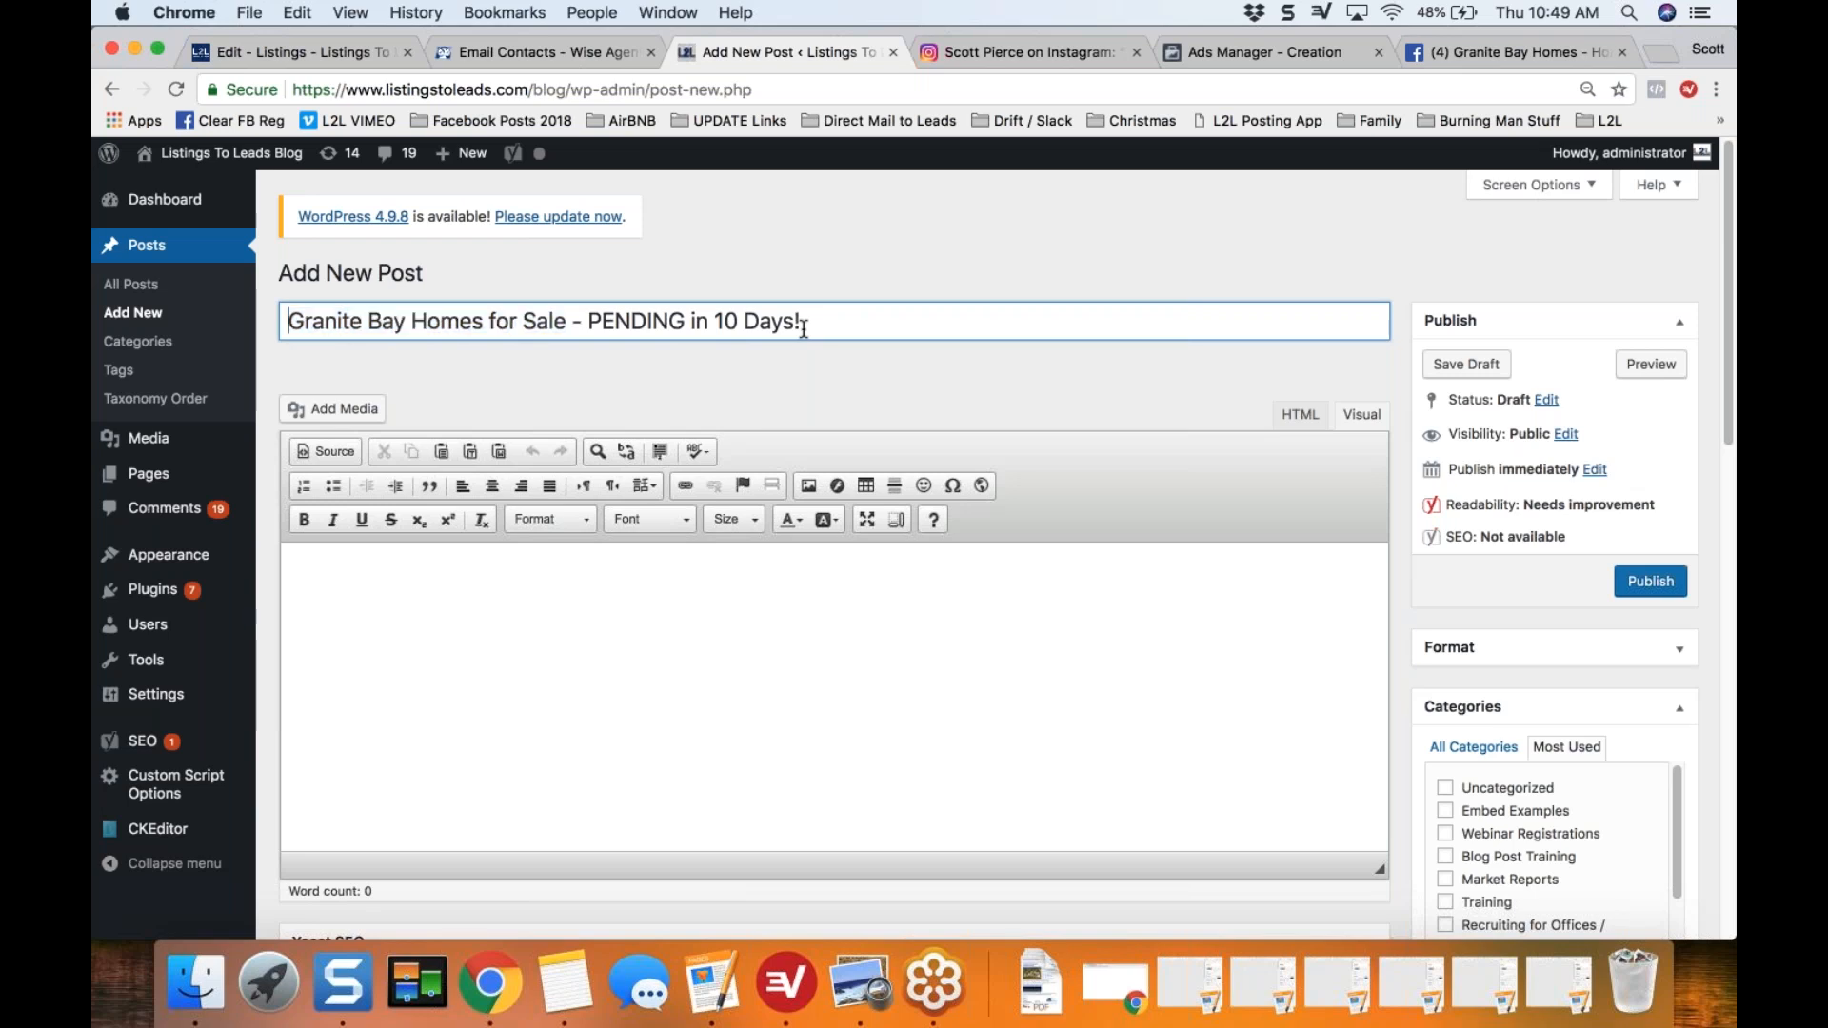
Step: Replace the post title with the listing's street address, city and state, followed by "- Pending in 10 Days!"
{"action": "key", "text": "shift+super+Right"}
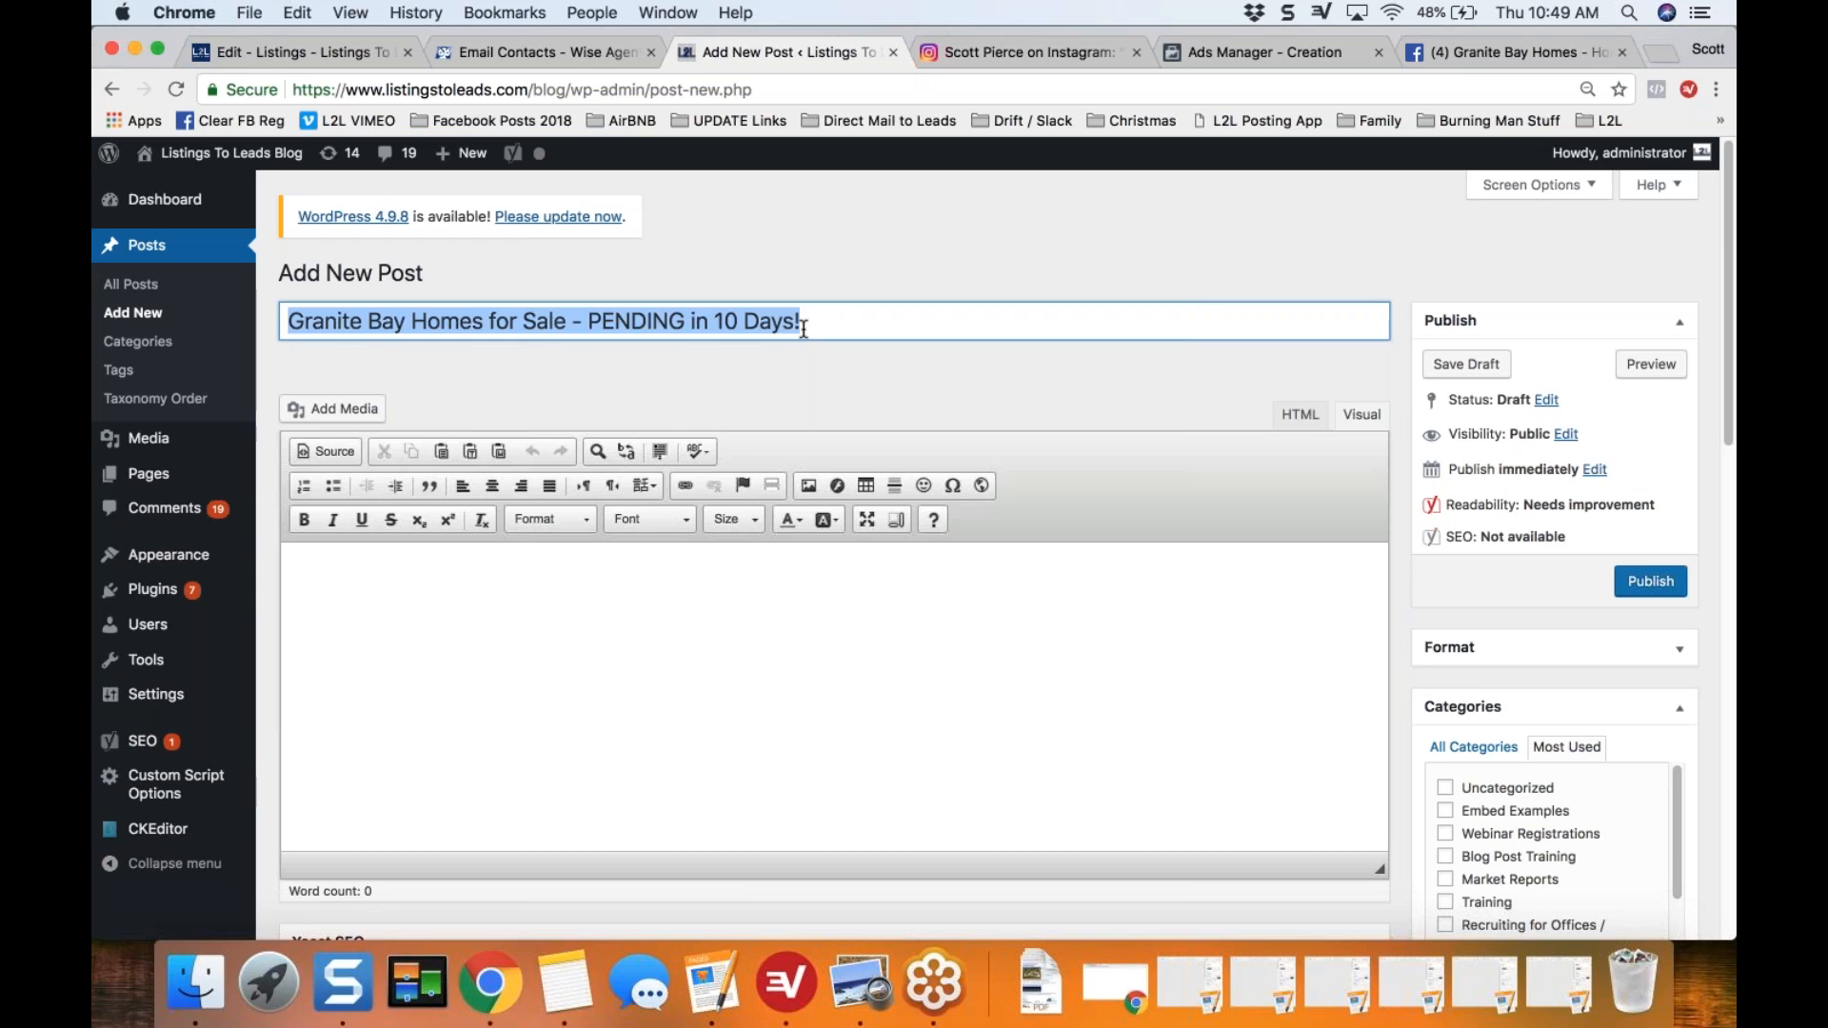
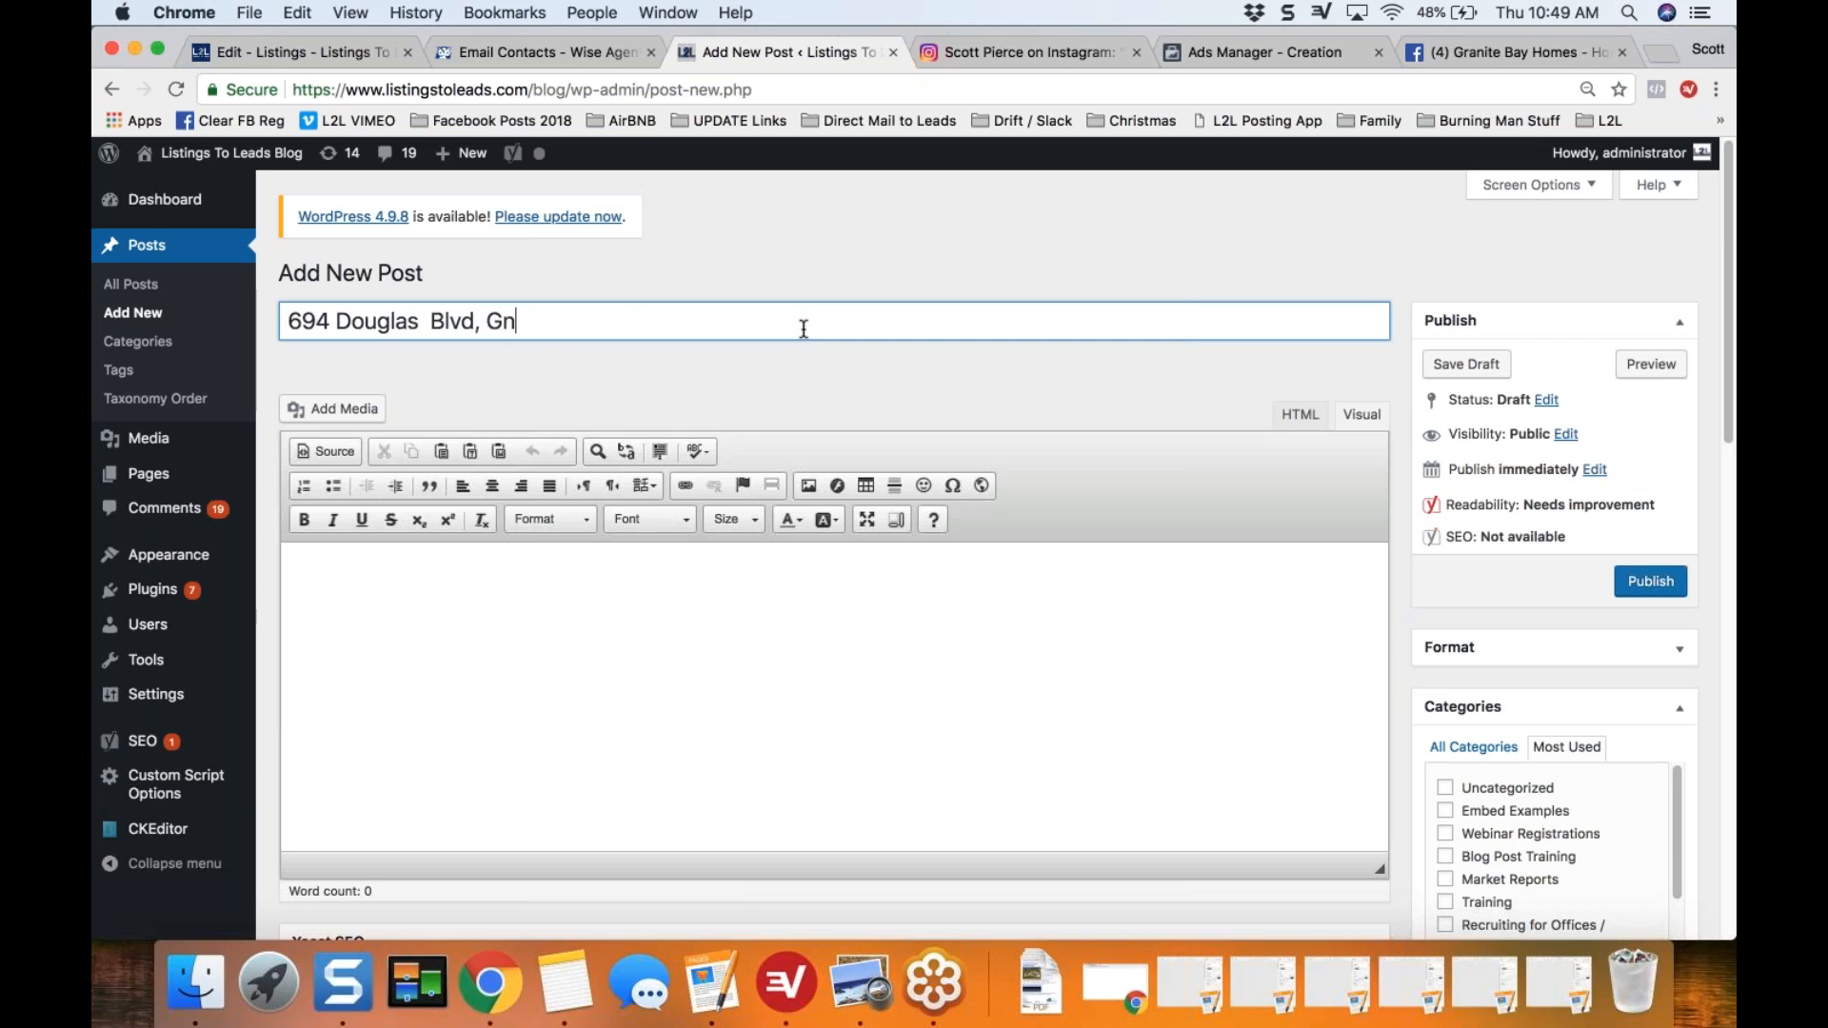
Step: Highlight the whole post title and the street-address portion of it to point out the property-specific search phrase
{"action": "key", "text": "super+a"}
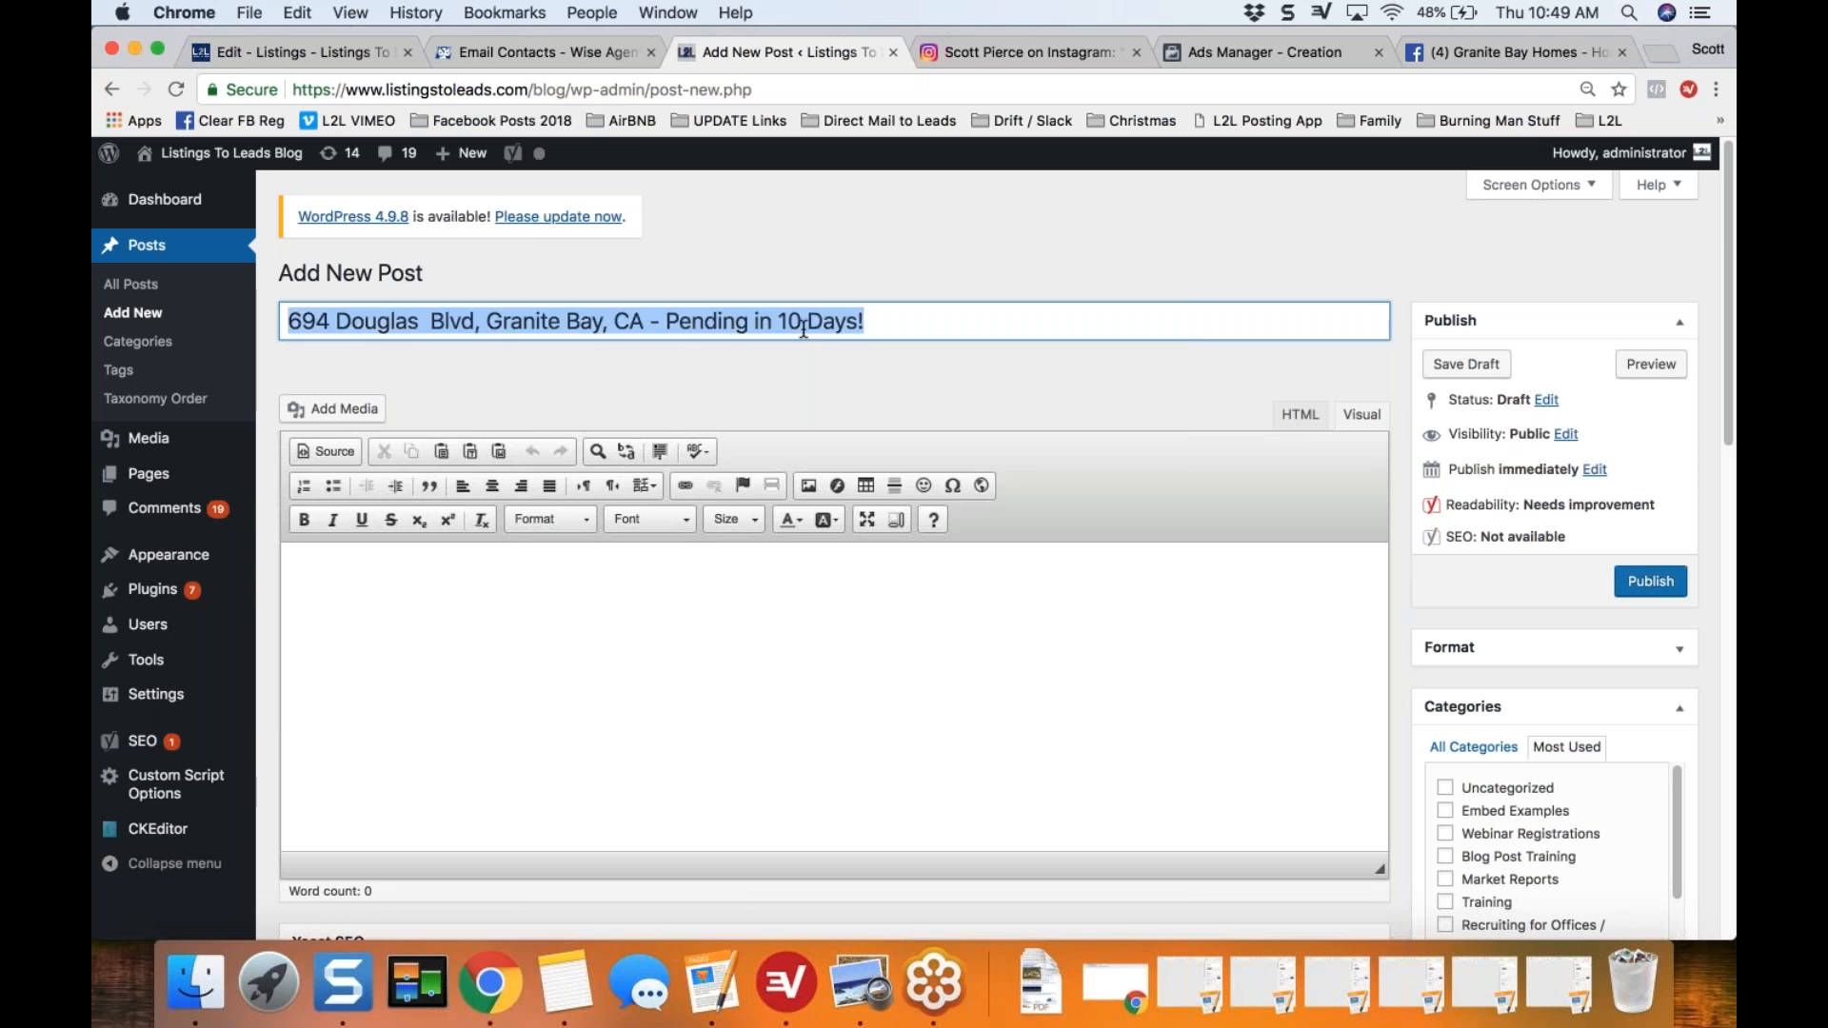
{"action": "key", "text": "Left"}
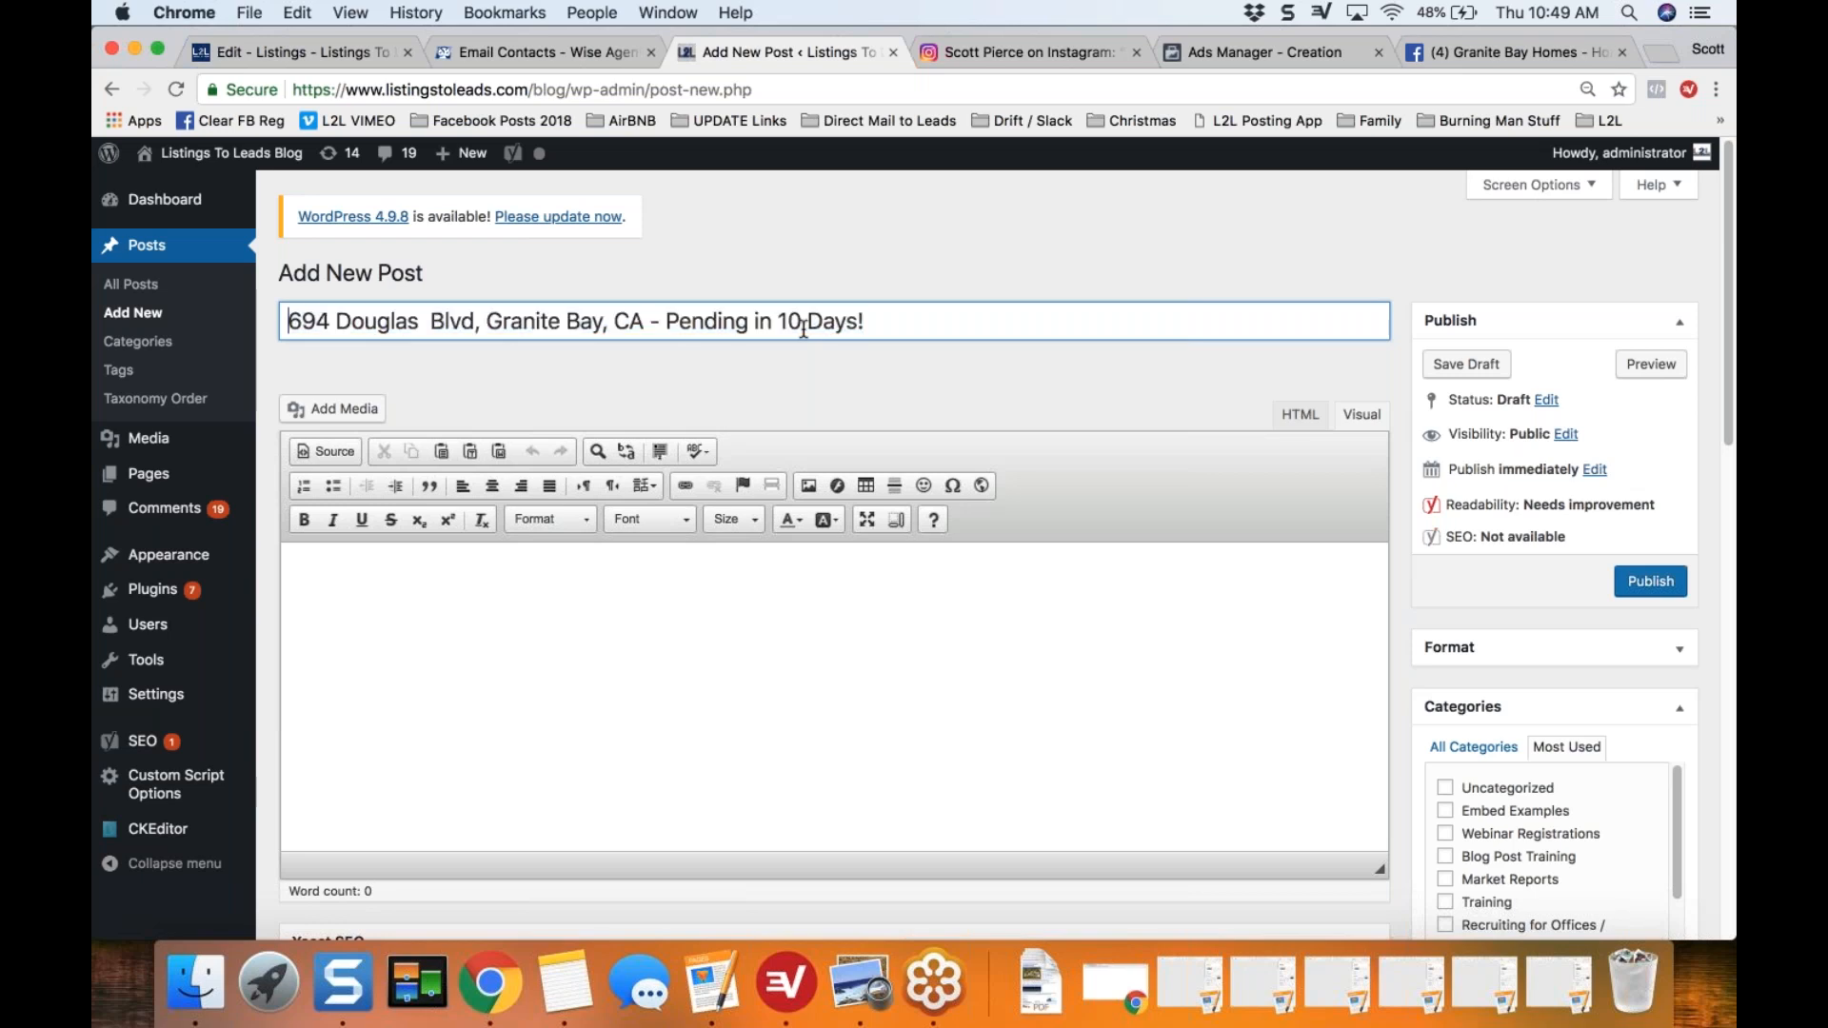
{"action": "key", "text": "shift+Right"}
{"action": "key", "text": "shift+Right"}
{"action": "key", "text": "shift+Right"}
{"action": "key", "text": "shift+Right"}
{"action": "key", "text": "shift+Right"}
{"action": "key", "text": "shift+Right"}
{"action": "key", "text": "shift+Right"}
{"action": "key", "text": "shift+Right"}
{"action": "key", "text": "shift+Right"}
{"action": "key", "text": "shift+Right"}
{"action": "key", "text": "shift+Right"}
{"action": "key", "text": "shift+Right"}
{"action": "key", "text": "shift+Right"}
{"action": "key", "text": "shift+Right"}
{"action": "key", "text": "shift+Right"}
{"action": "key", "text": "shift+Right"}
{"action": "key", "text": "shift+Right"}
{"action": "key", "text": "shift+Right"}
{"action": "key", "text": "shift+Right"}
{"action": "key", "text": "shift+Right"}
{"action": "key", "text": "shift+Right"}
{"action": "key", "text": "shift+Right"}
{"action": "key", "text": "shift+Right"}
{"action": "key", "text": "shift+Right"}
{"action": "key", "text": "shift+Right"}
{"action": "key", "text": "shift+Right"}
{"action": "key", "text": "shift+Right"}
{"action": "key", "text": "shift+Right"}
{"action": "key", "text": "shift+Right"}
{"action": "key", "text": "shift+Right"}
{"action": "key", "text": "shift+Right"}
{"action": "key", "text": "shift+Right"}
{"action": "key", "text": "shift+Right"}
{"action": "key", "text": "shift+Right"}
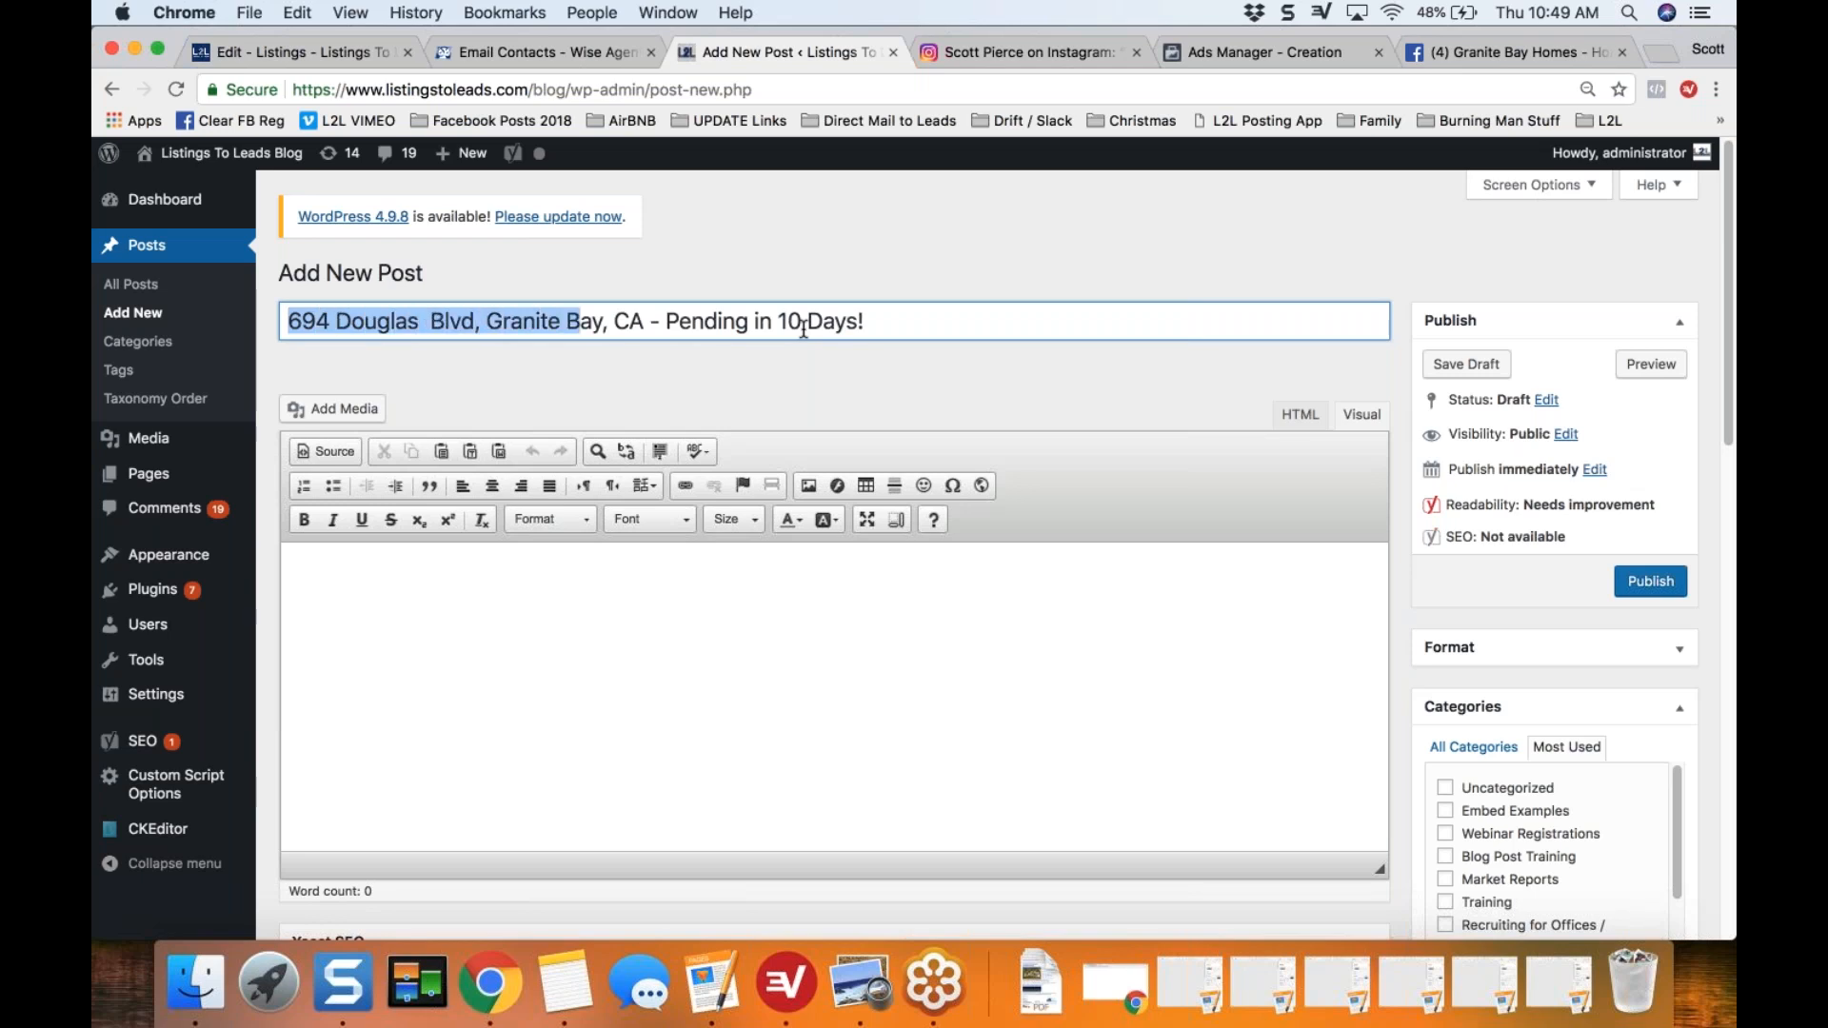
{"action": "key", "text": "Left"}
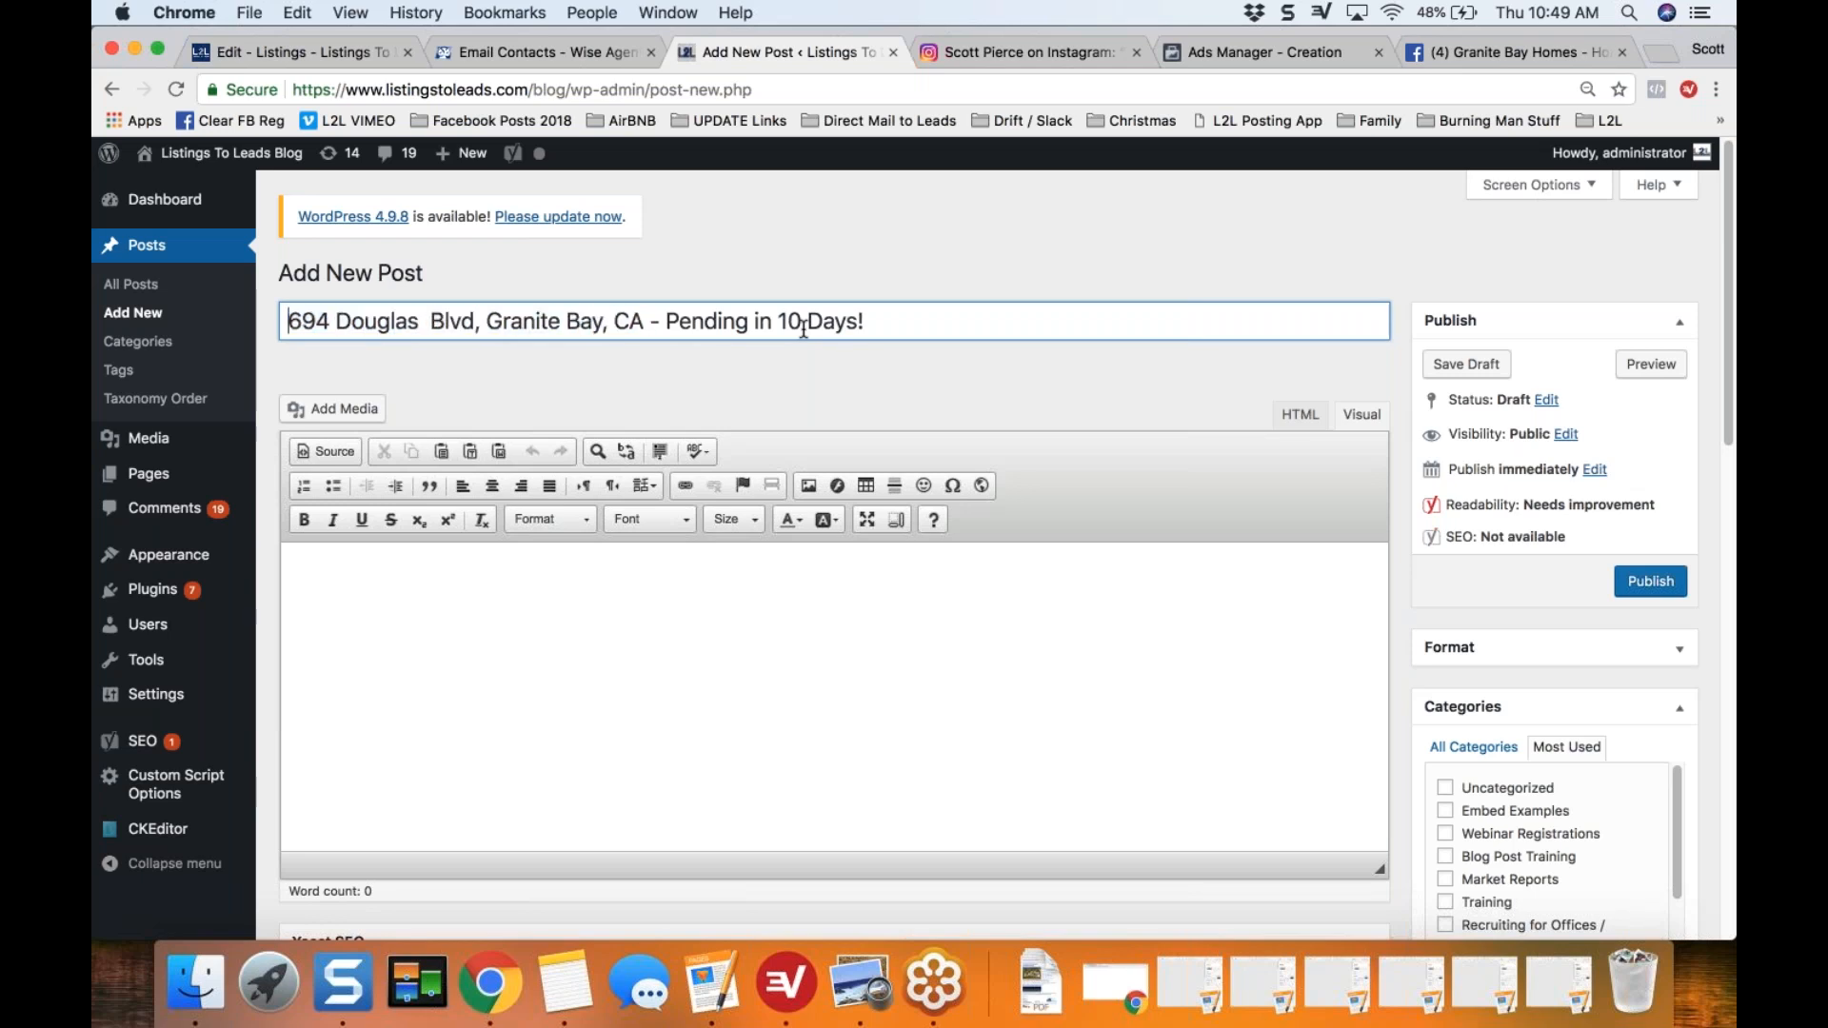
{"action": "key", "text": "shift+Right"}
{"action": "key", "text": "shift+Right"}
{"action": "key", "text": "shift+Right"}
{"action": "key", "text": "shift+Right"}
{"action": "key", "text": "shift+Right"}
{"action": "key", "text": "shift+Right"}
{"action": "key", "text": "shift+Right"}
{"action": "key", "text": "shift+Right"}
{"action": "key", "text": "shift+Right"}
{"action": "key", "text": "shift+Right"}
{"action": "key", "text": "shift+Right"}
{"action": "key", "text": "shift+Right"}
{"action": "key", "text": "shift+Right"}
{"action": "key", "text": "shift+Right"}
{"action": "key", "text": "shift+Right"}
{"action": "key", "text": "shift+Right"}
{"action": "key", "text": "shift+Right"}
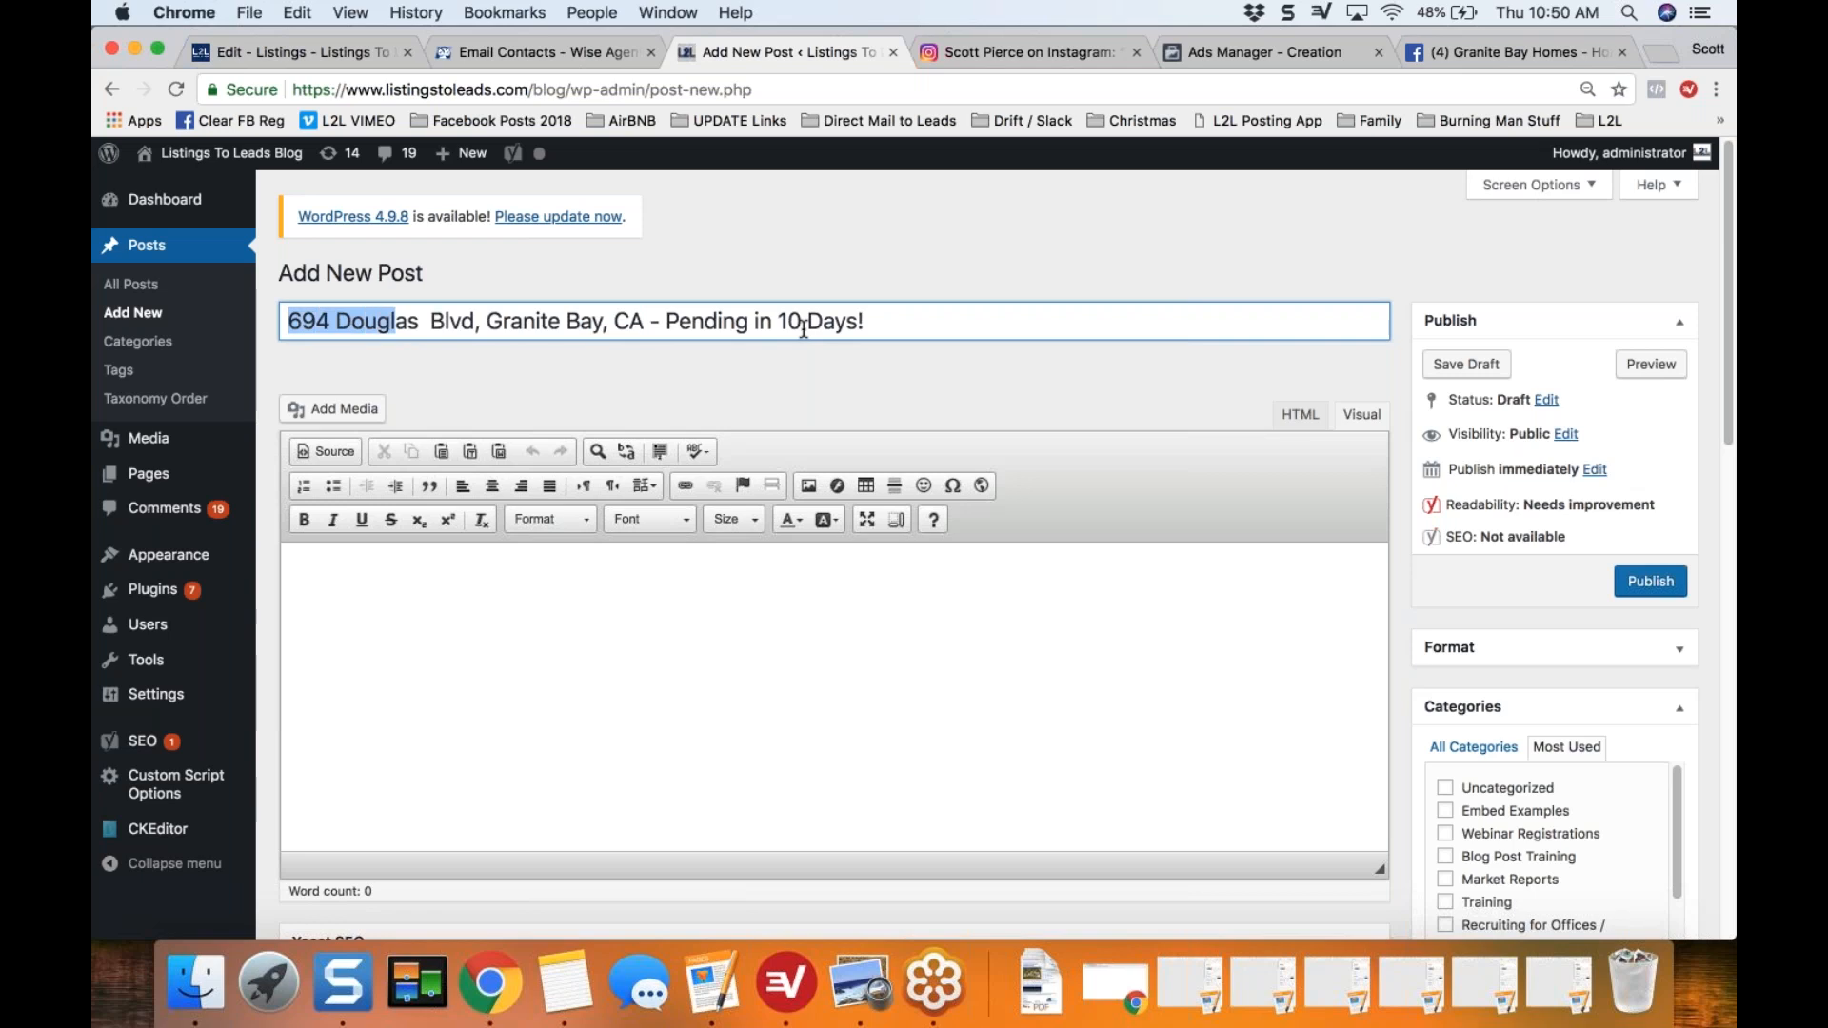
Step: Paste the copied listing HTML into the post body as source code, check the rendered layout, and publish the post
{"action": "left_click", "coordinate": [524, 654]}
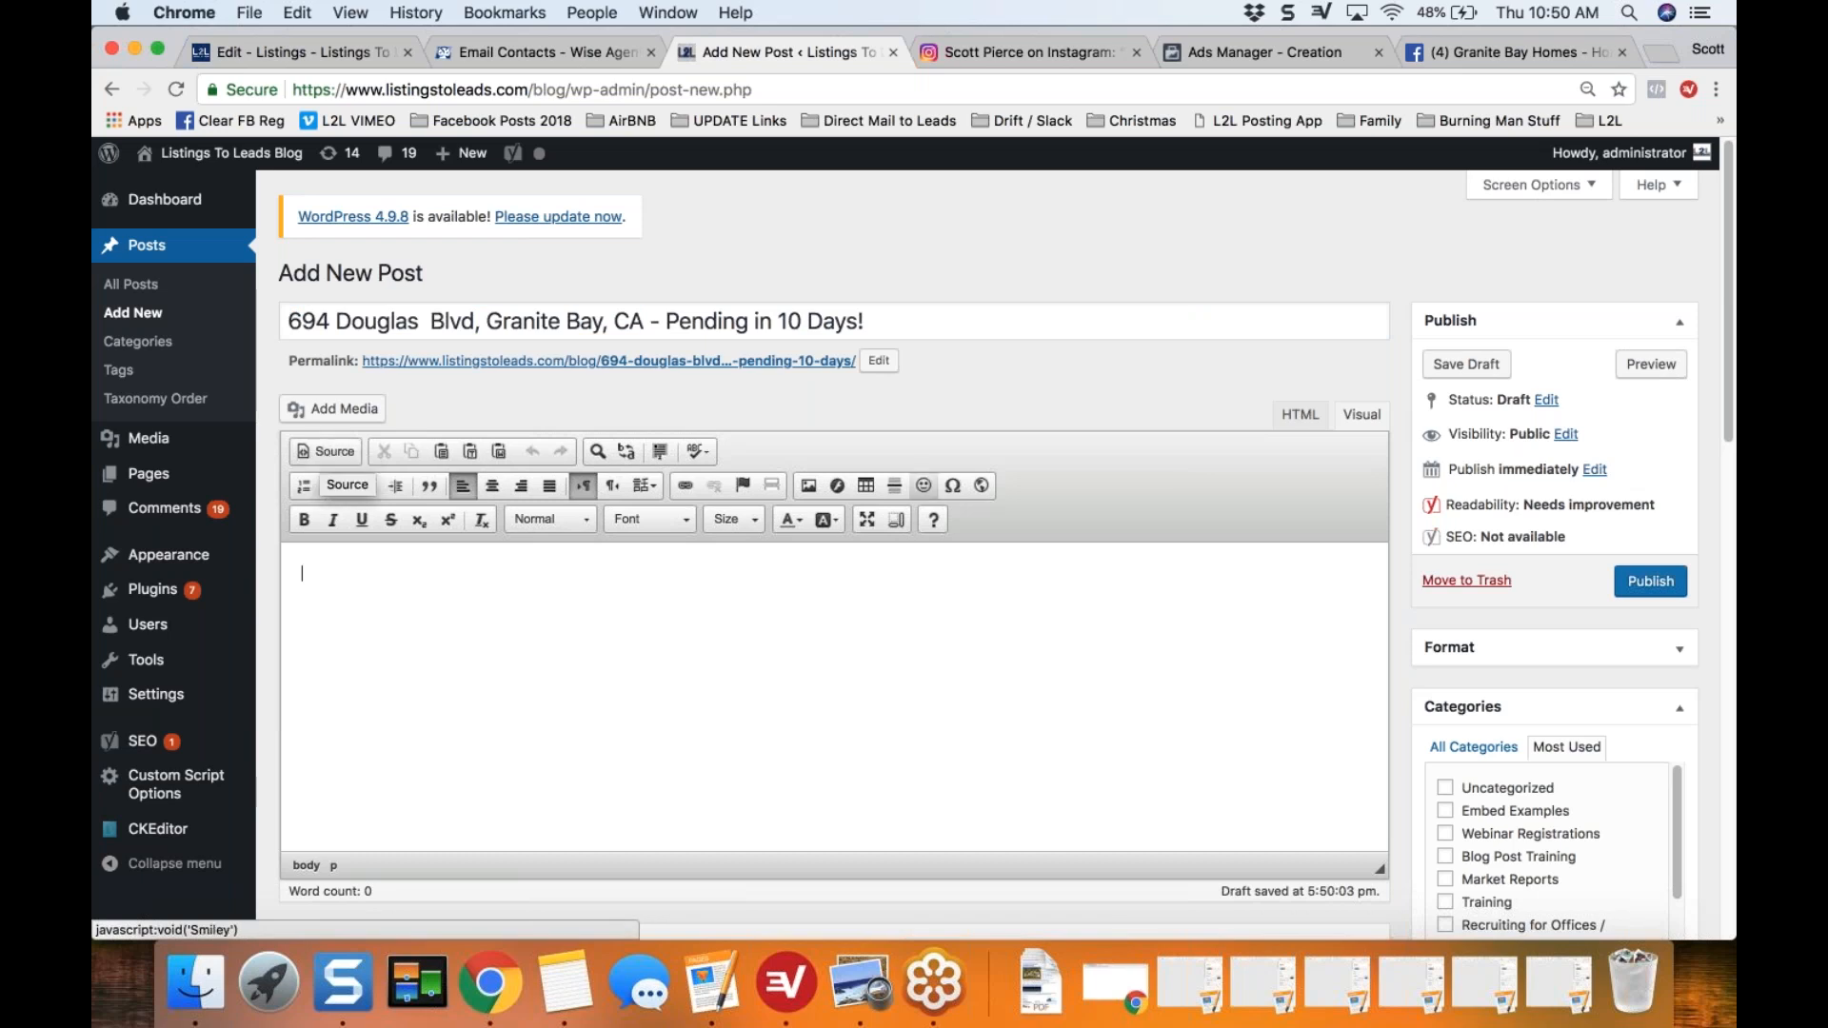
{"action": "left_click", "coordinate": [326, 454]}
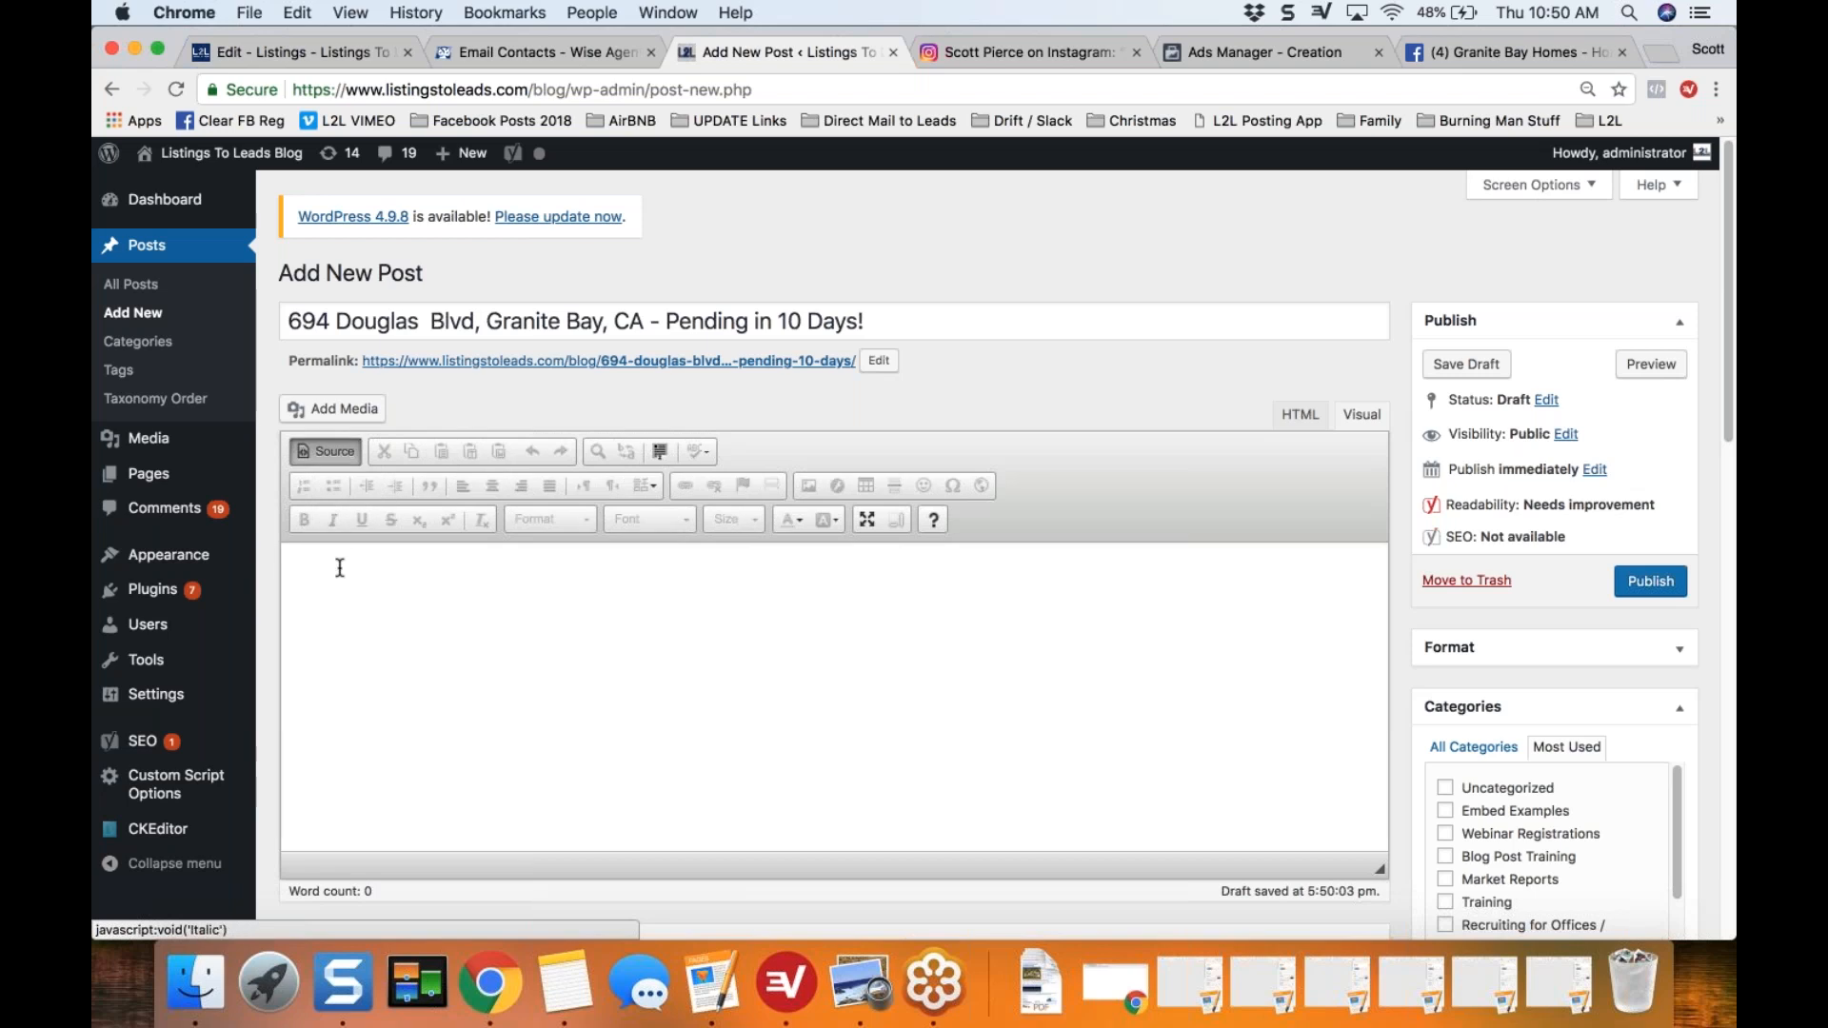
{"action": "key", "text": "super+v"}
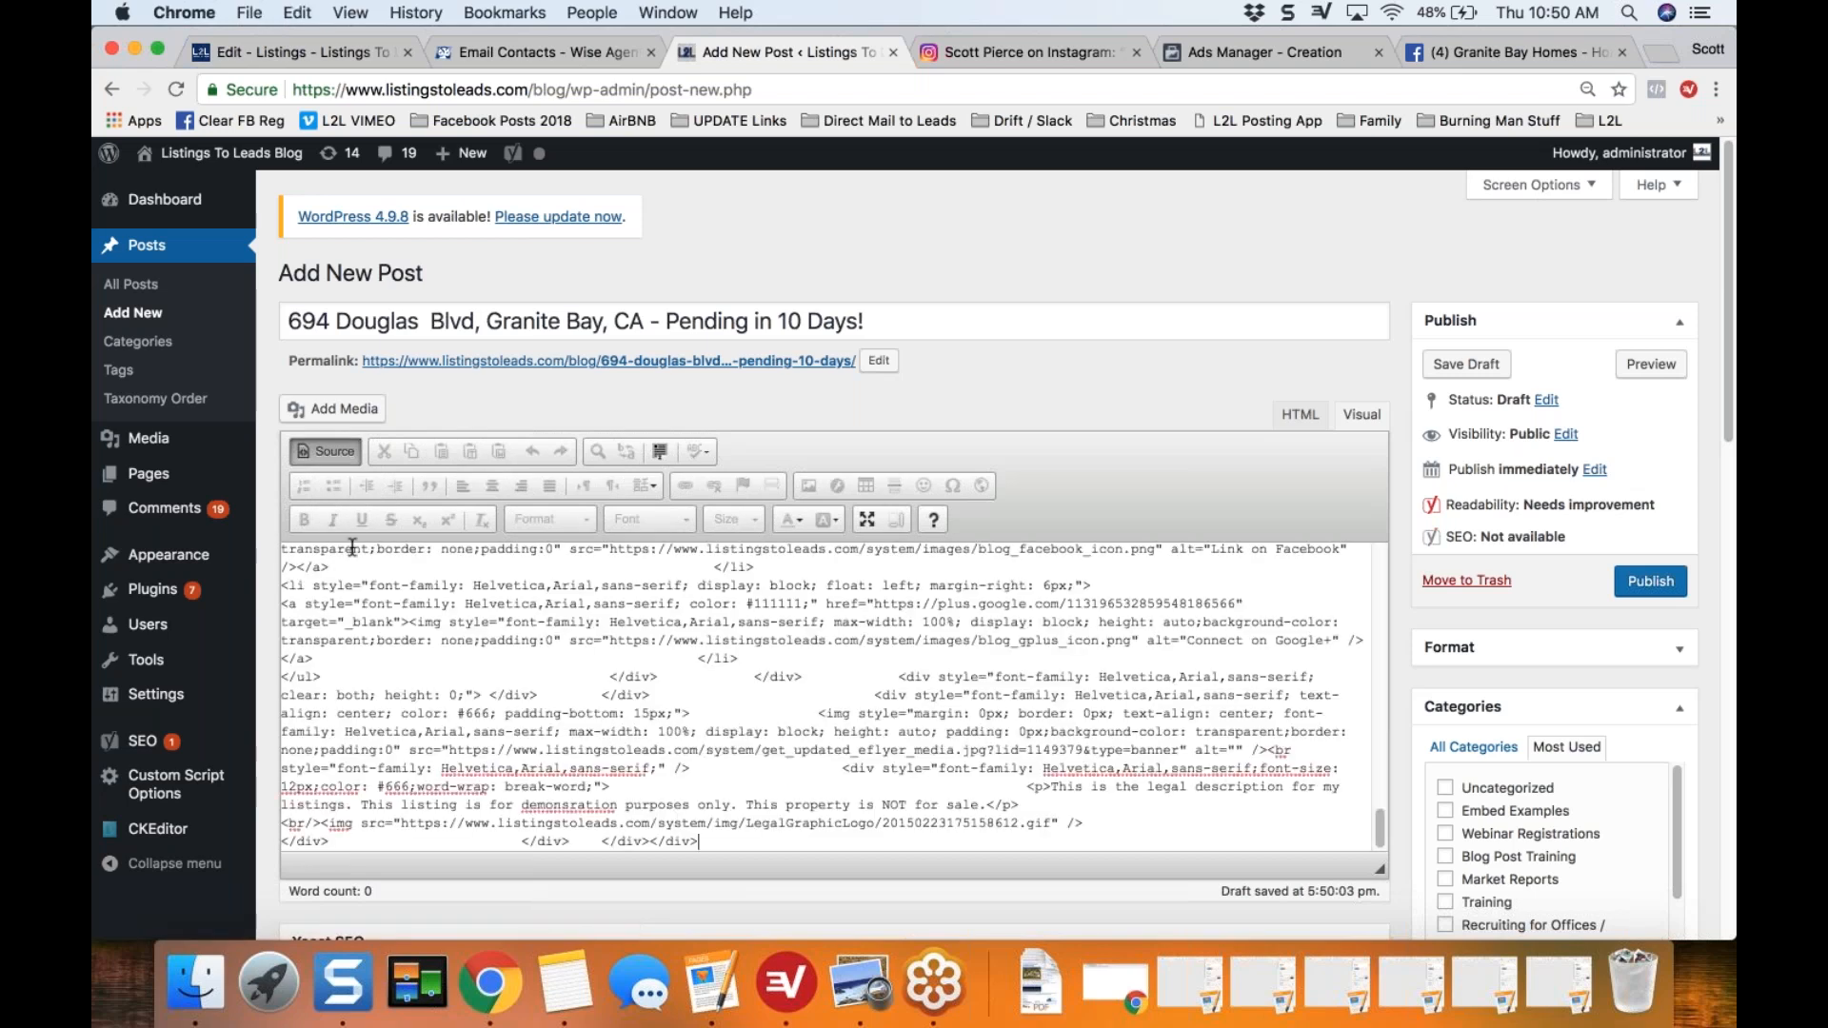
{"action": "left_click", "coordinate": [312, 449]}
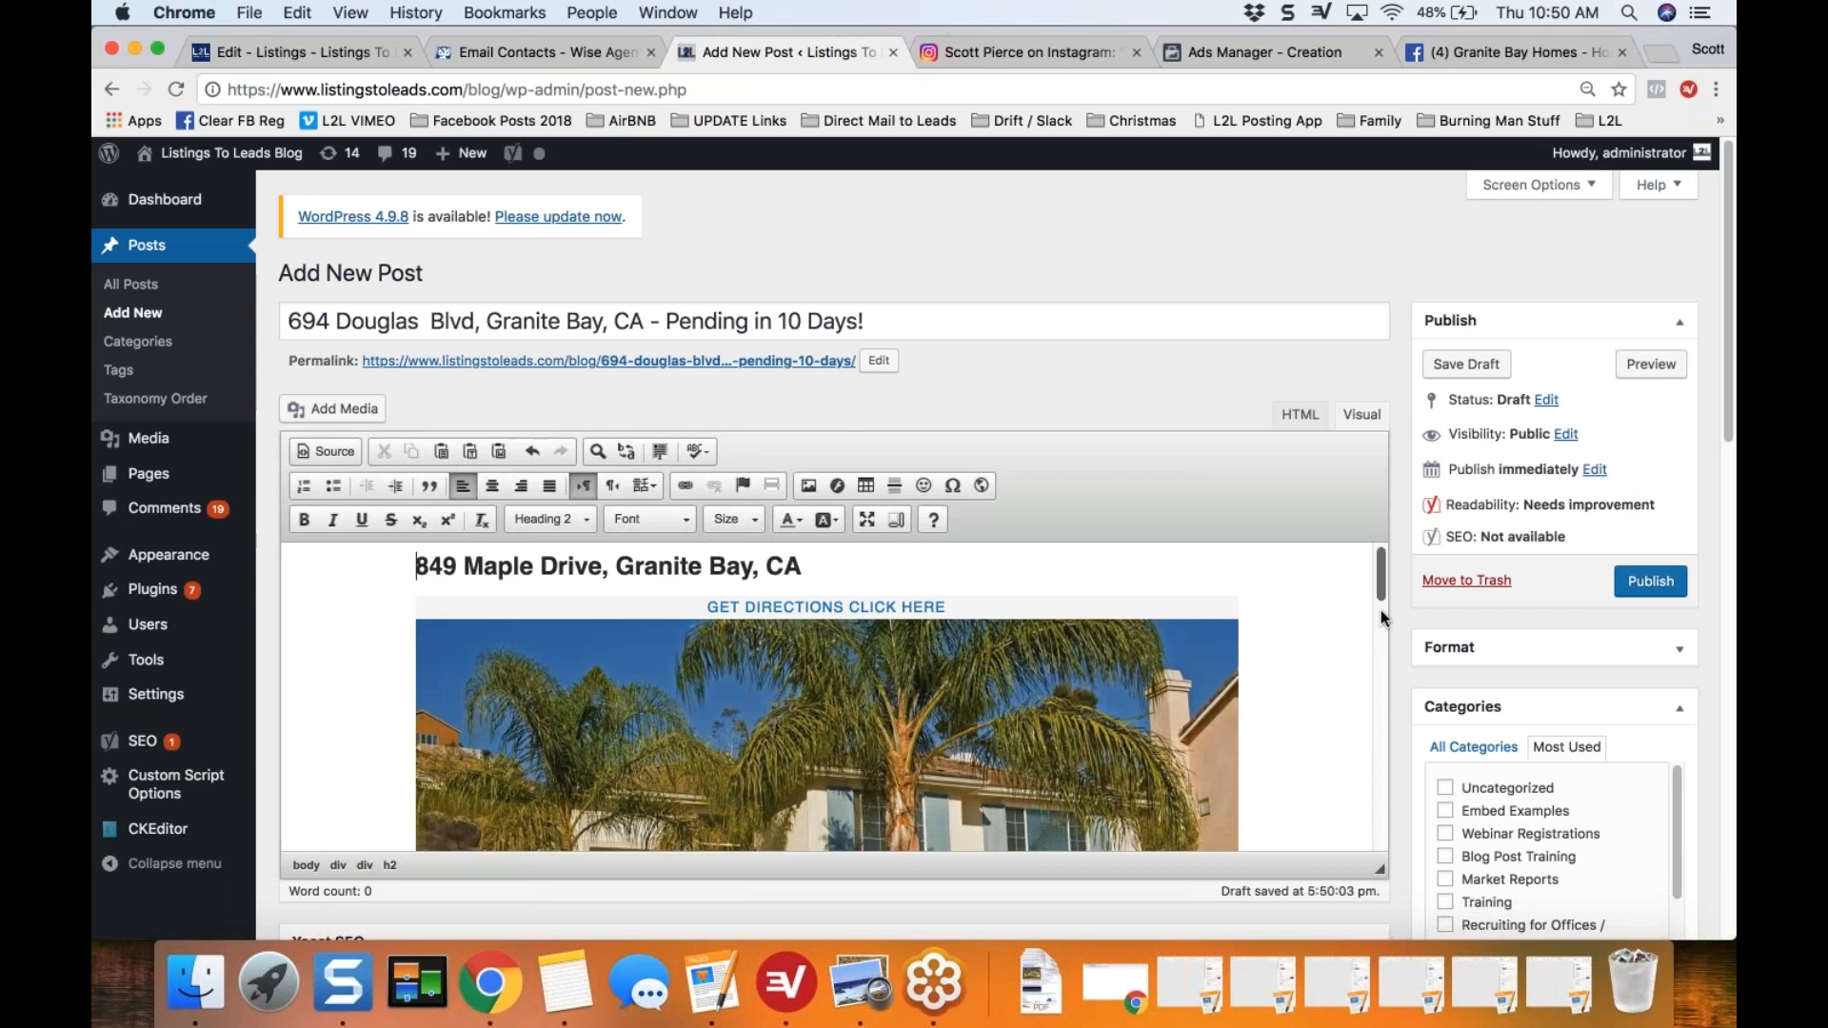
{"action": "scroll", "coordinate": [1381, 614], "scroll_direction": "down", "scroll_amount": 5}
{"action": "left_click_drag", "start_coordinate": [1383, 689], "coordinate": [1383, 554]}
{"action": "left_click", "coordinate": [1653, 583]}
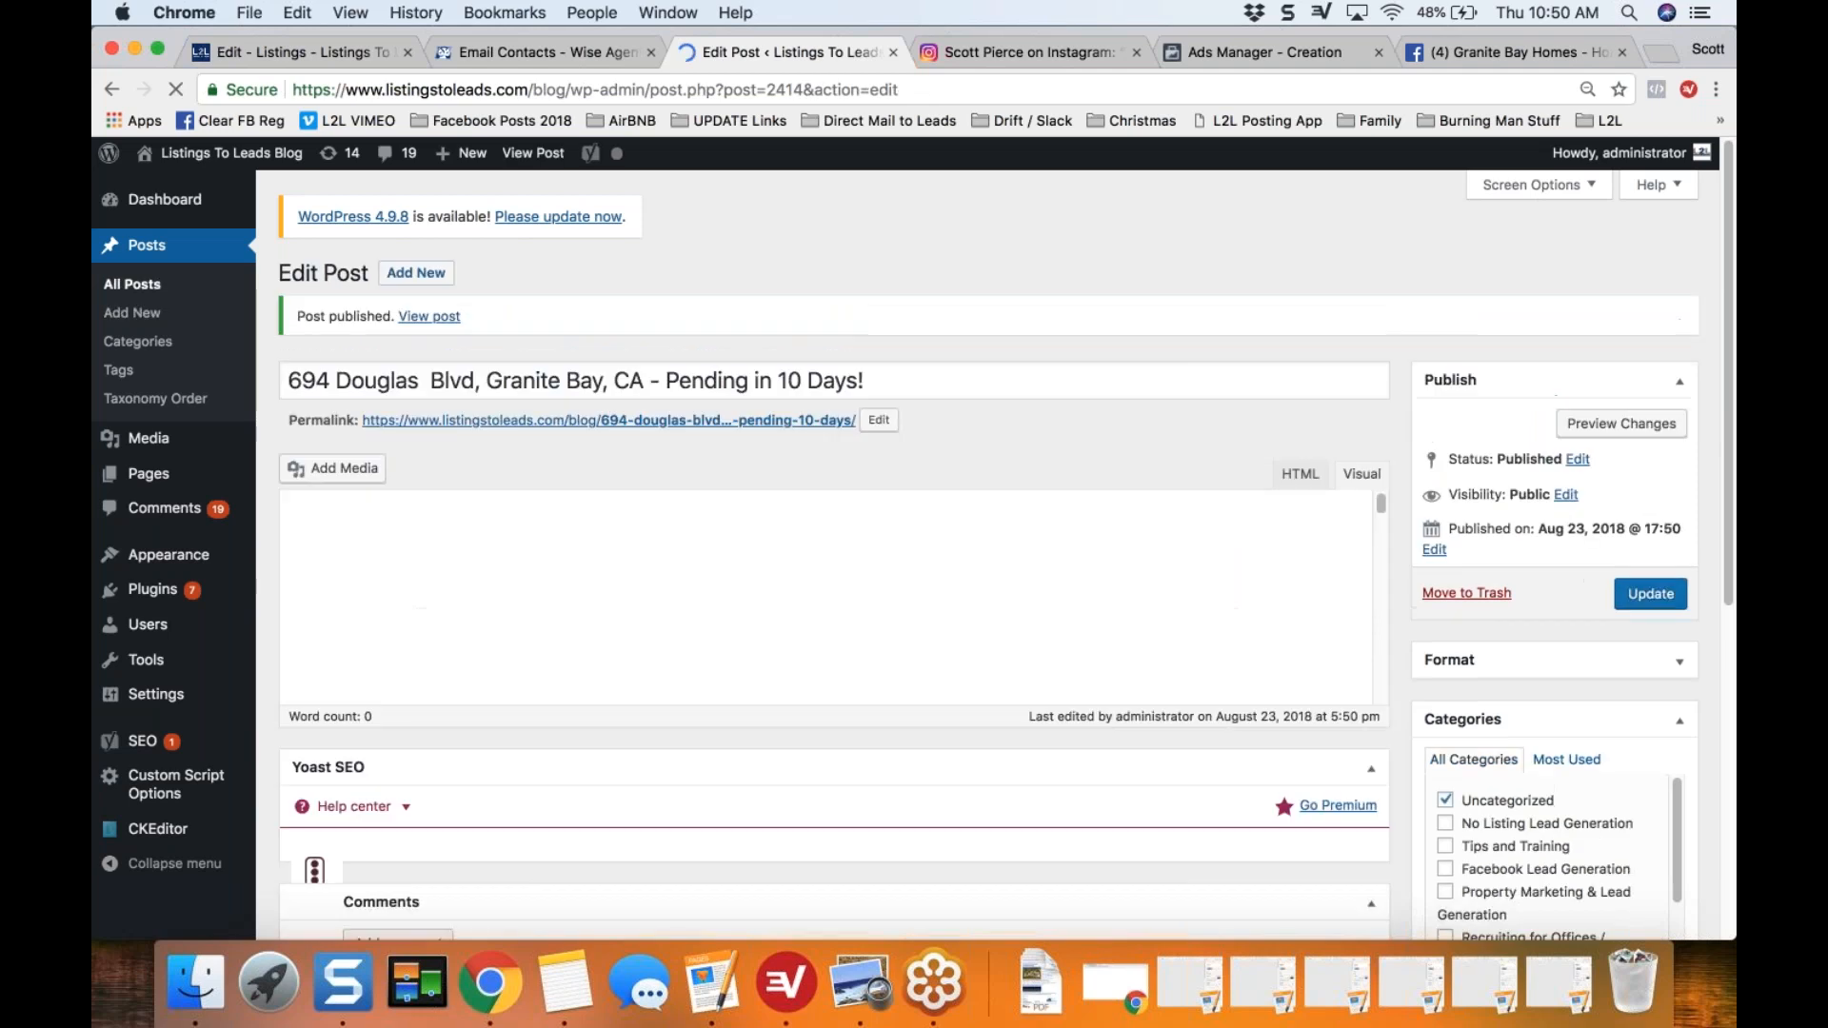
Step: View the published post and examine its property photo, description, closing-price links and agent details
{"action": "left_click", "coordinate": [421, 322]}
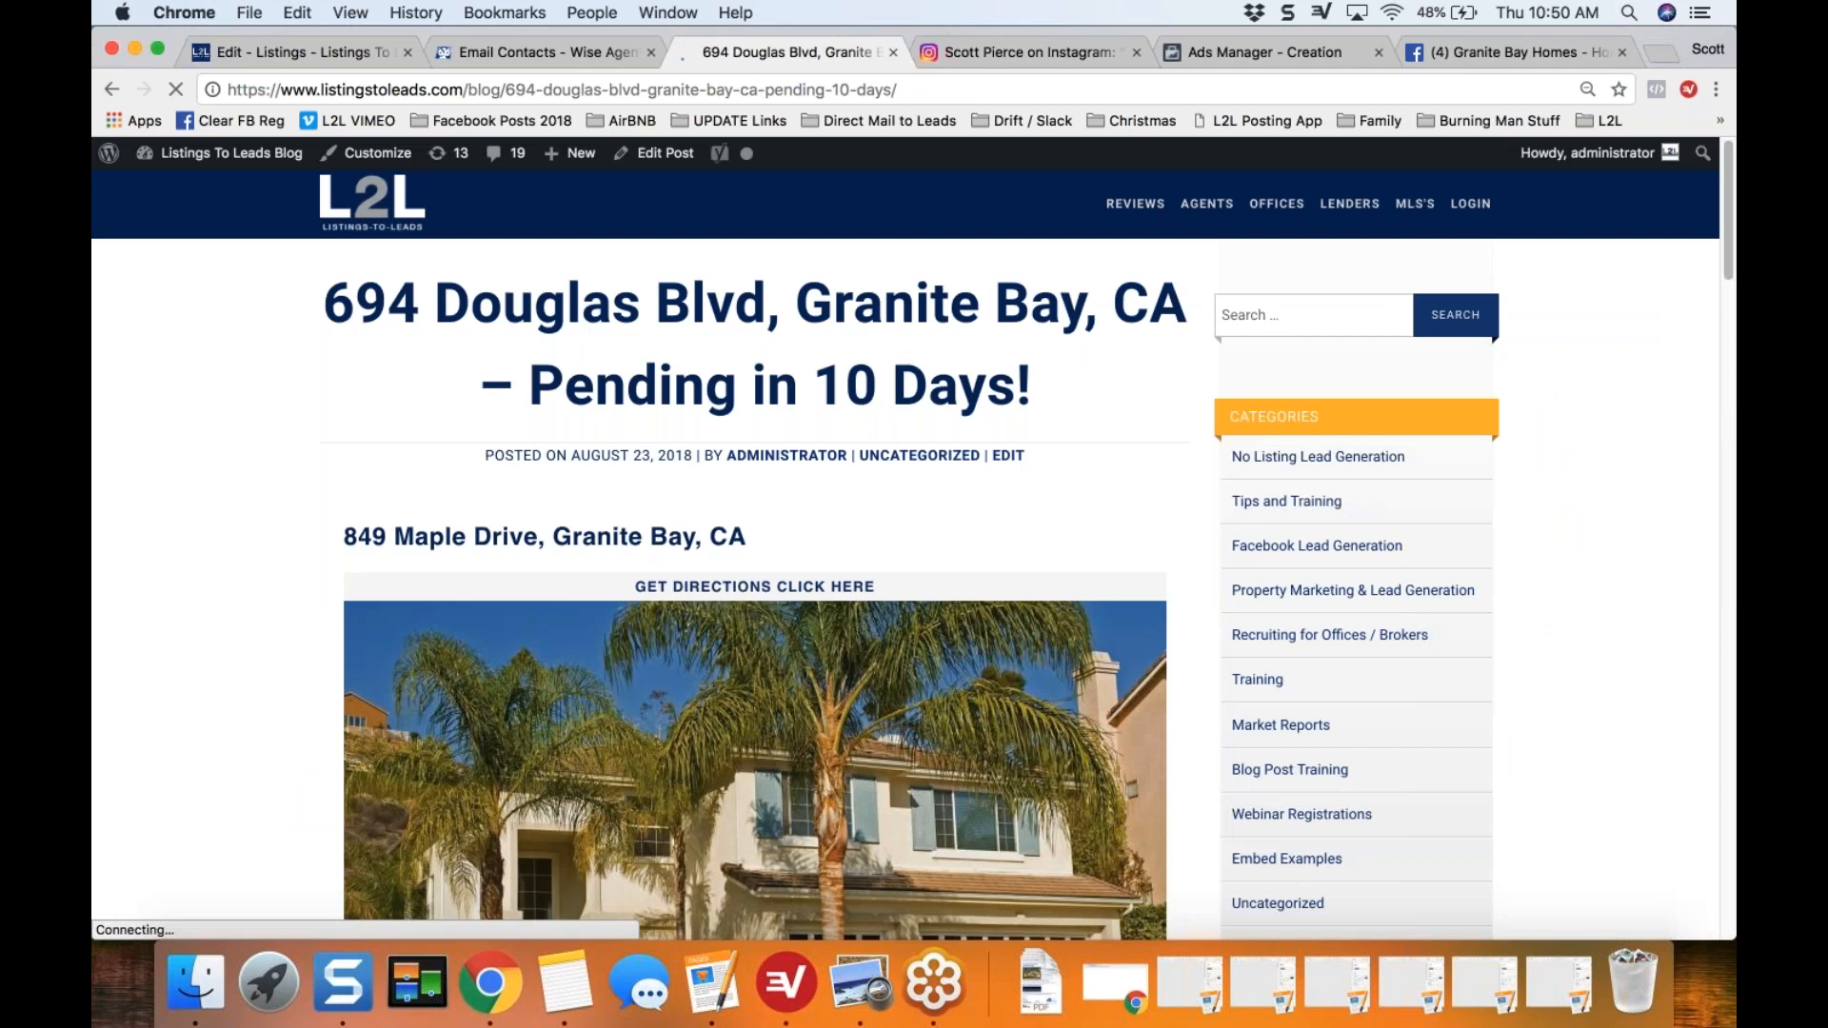
{"action": "scroll", "coordinate": [915, 511], "scroll_direction": "down", "scroll_amount": 2}
{"action": "scroll", "coordinate": [914, 572], "scroll_direction": "down", "scroll_amount": 5}
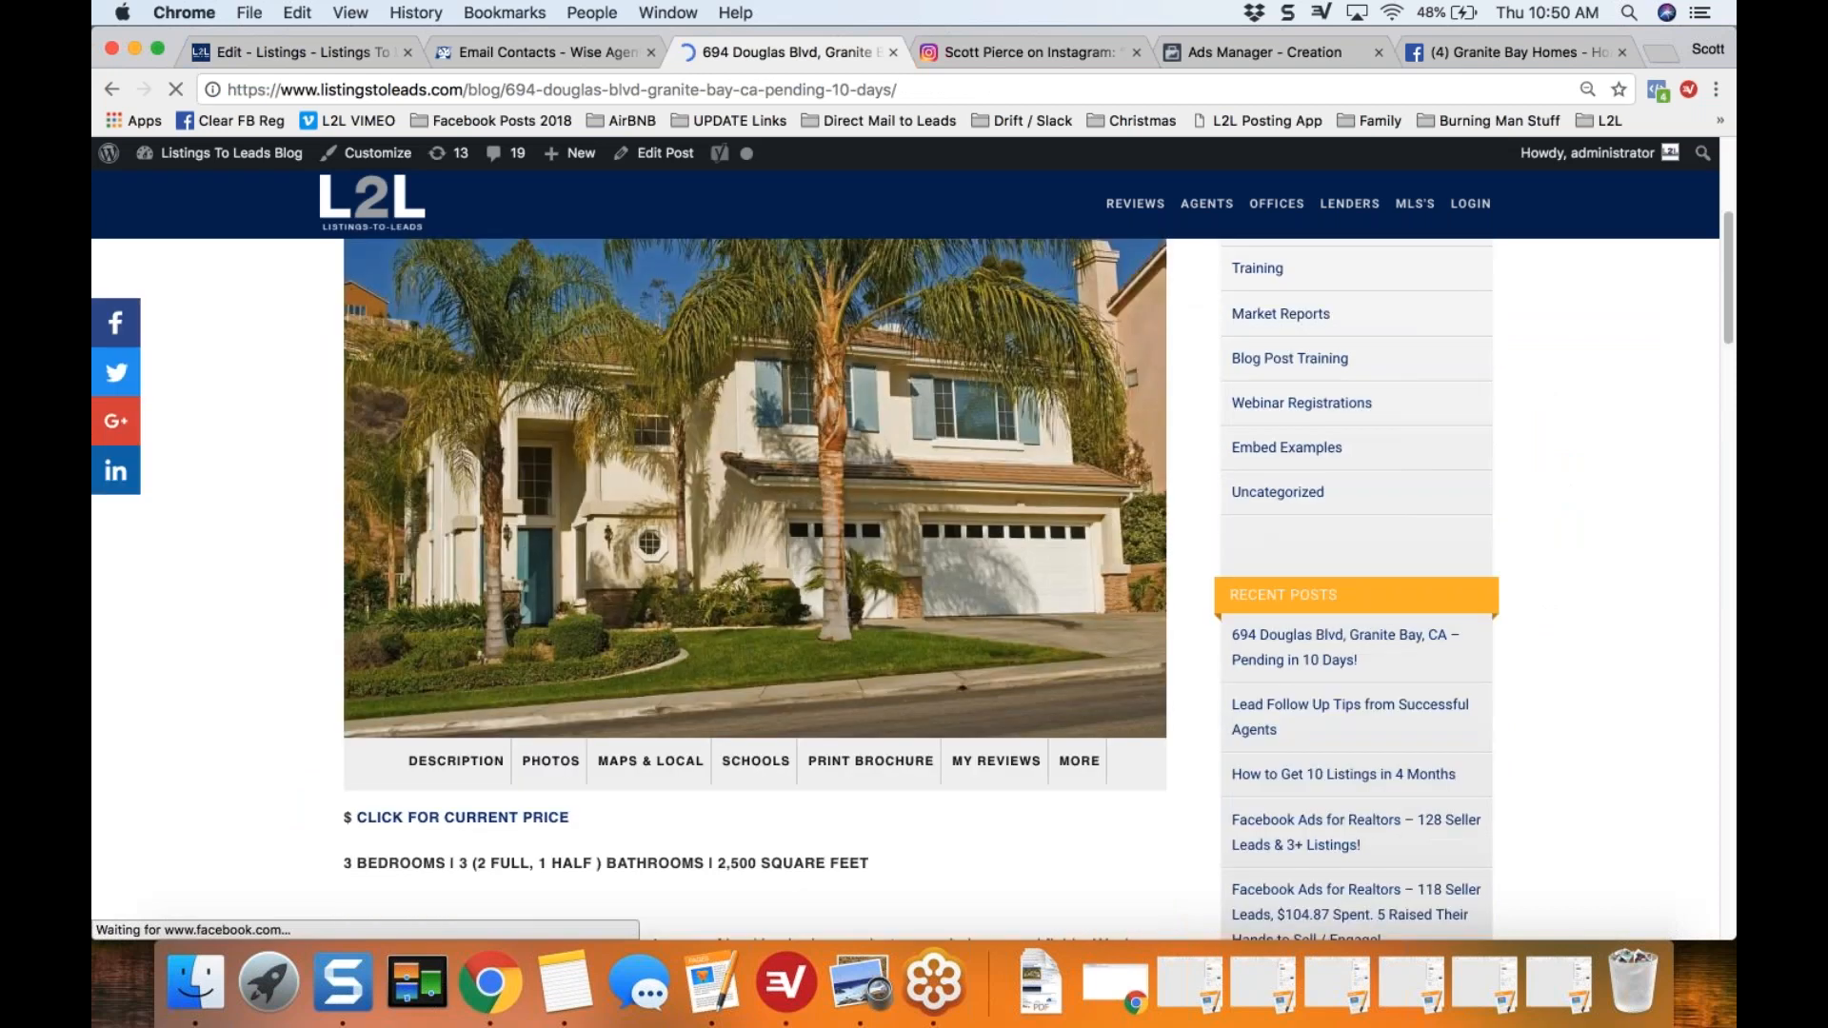
{"action": "scroll", "coordinate": [914, 572], "scroll_direction": "down", "scroll_amount": 1}
{"action": "scroll", "coordinate": [914, 571], "scroll_direction": "down", "scroll_amount": 6}
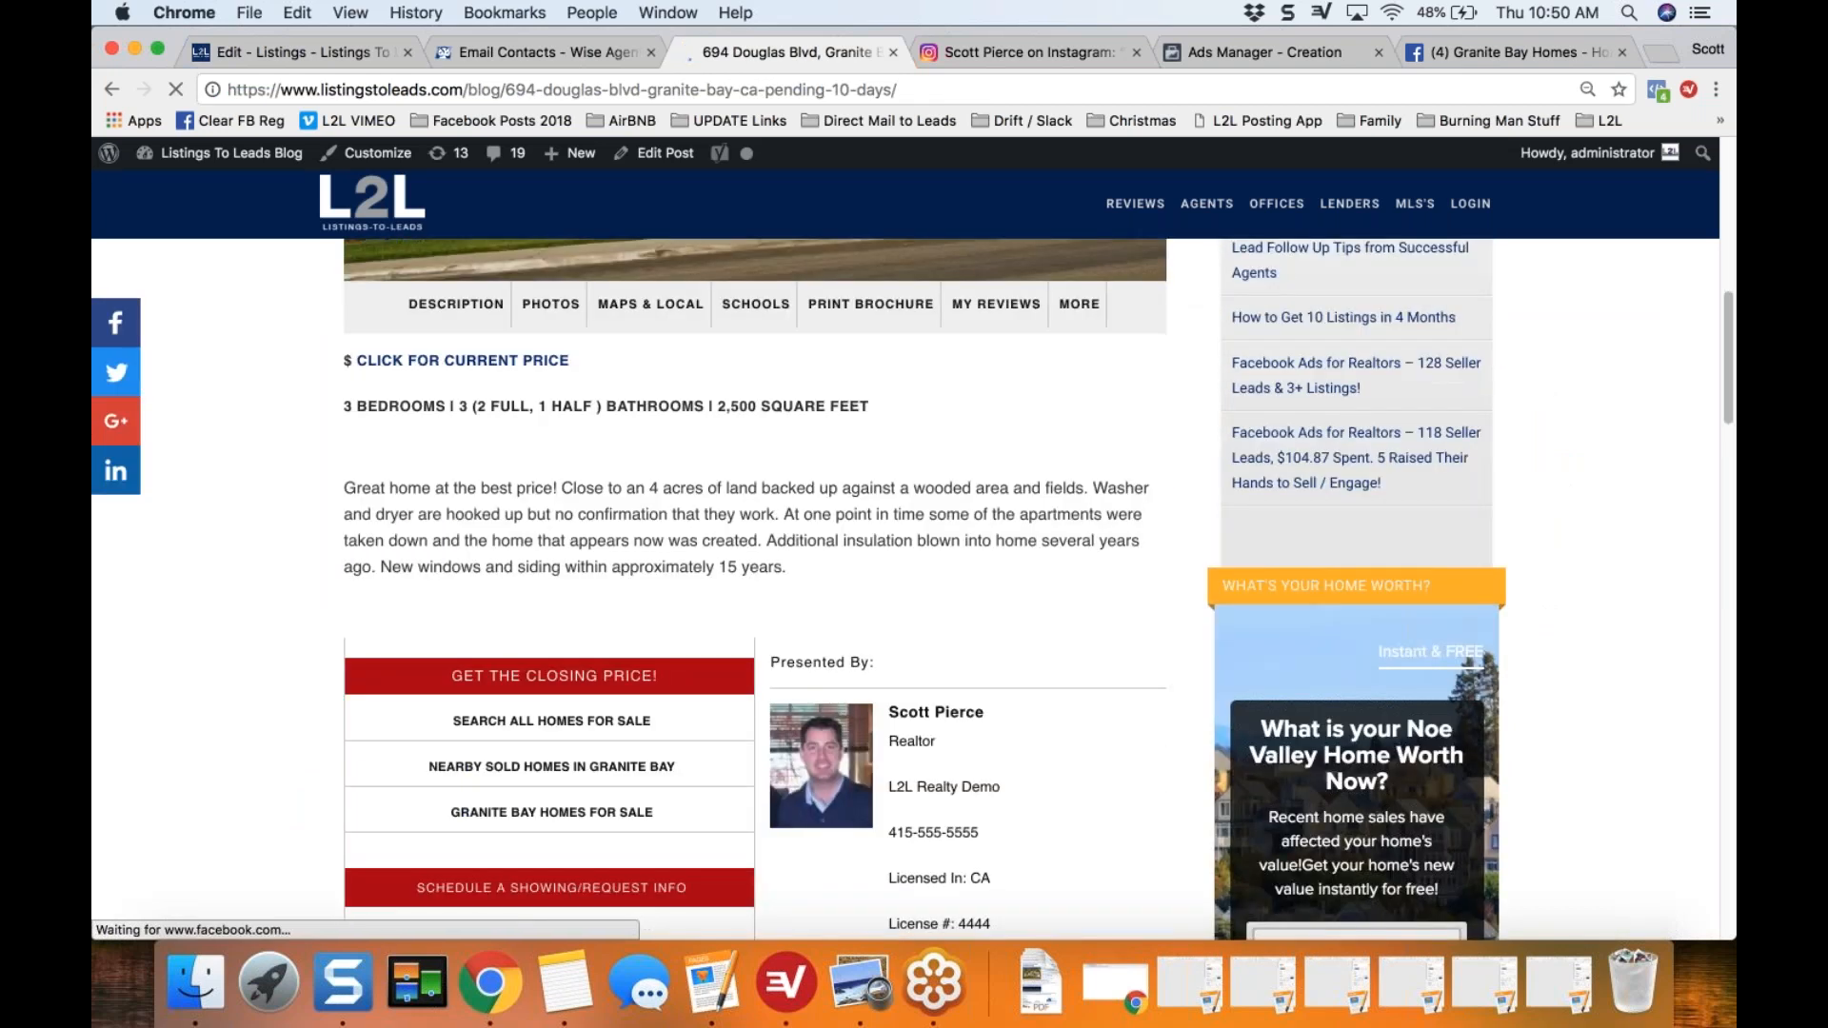
{"action": "scroll", "coordinate": [914, 572], "scroll_direction": "down", "scroll_amount": 1}
{"action": "scroll", "coordinate": [914, 571], "scroll_direction": "down", "scroll_amount": 2}
{"action": "scroll", "coordinate": [914, 571], "scroll_direction": "down", "scroll_amount": 2}
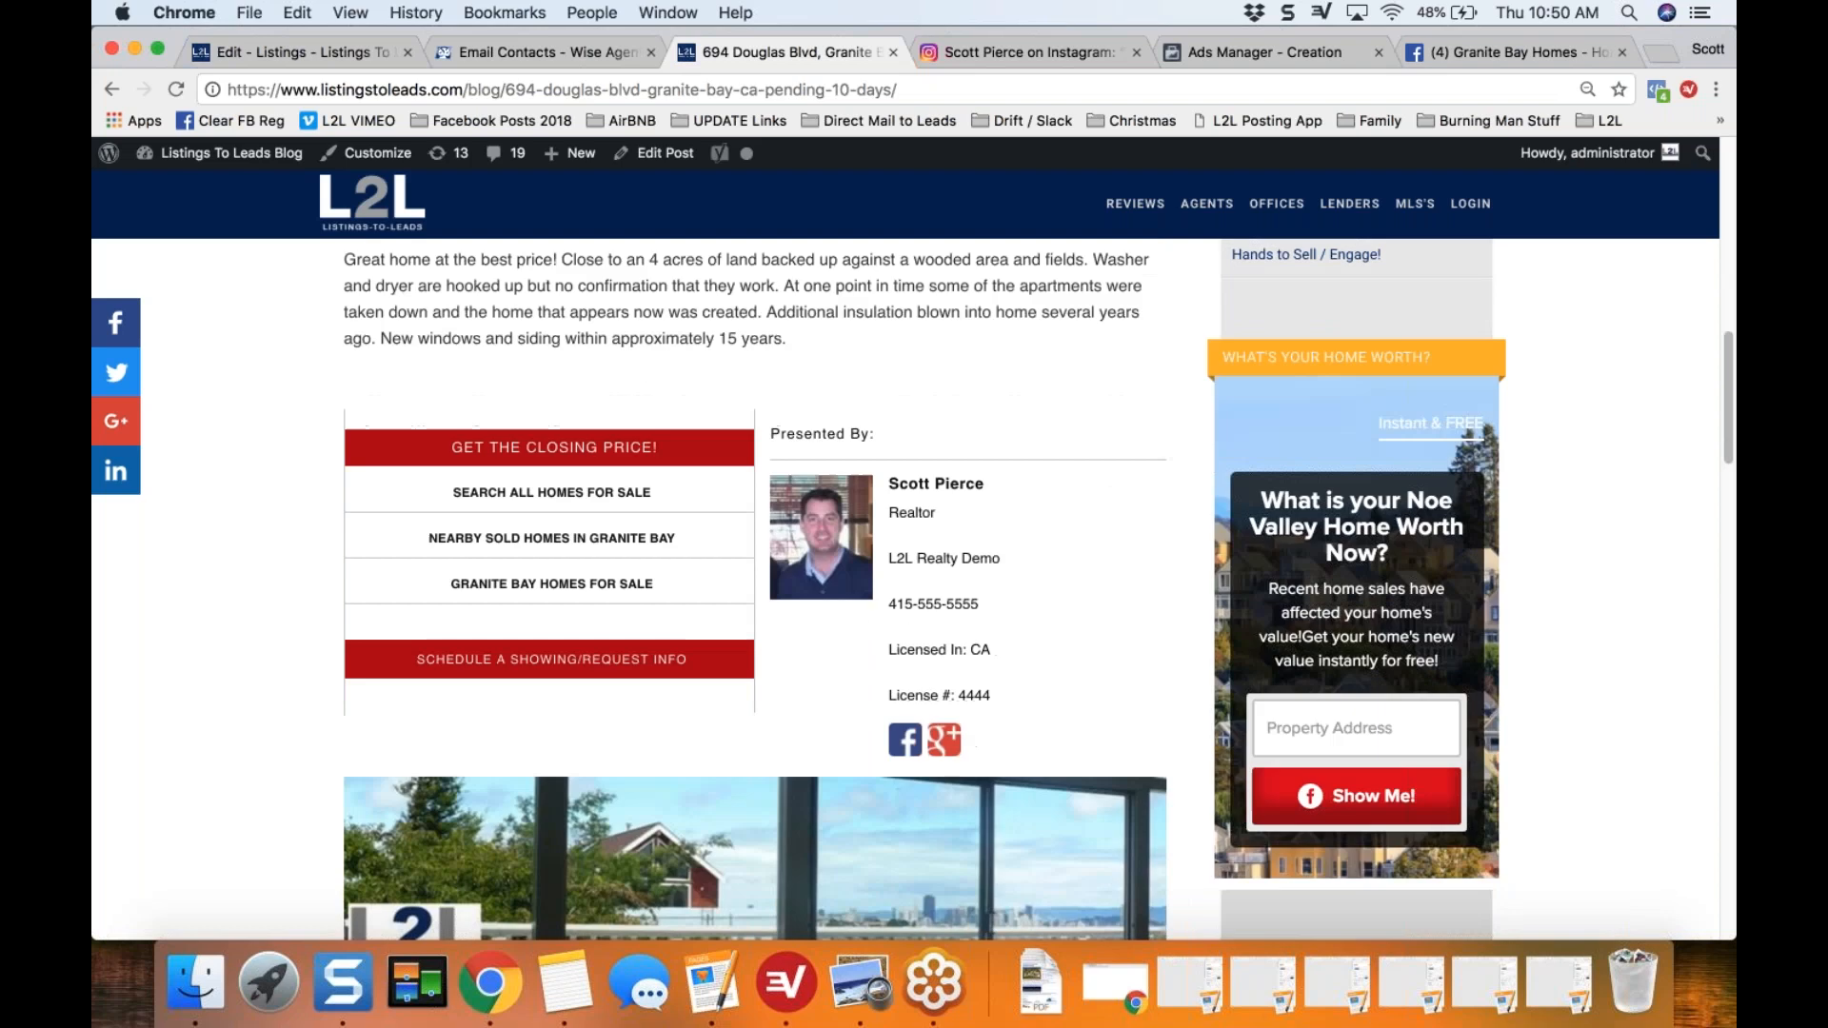
{"action": "scroll", "coordinate": [914, 572], "scroll_direction": "up", "scroll_amount": 4}
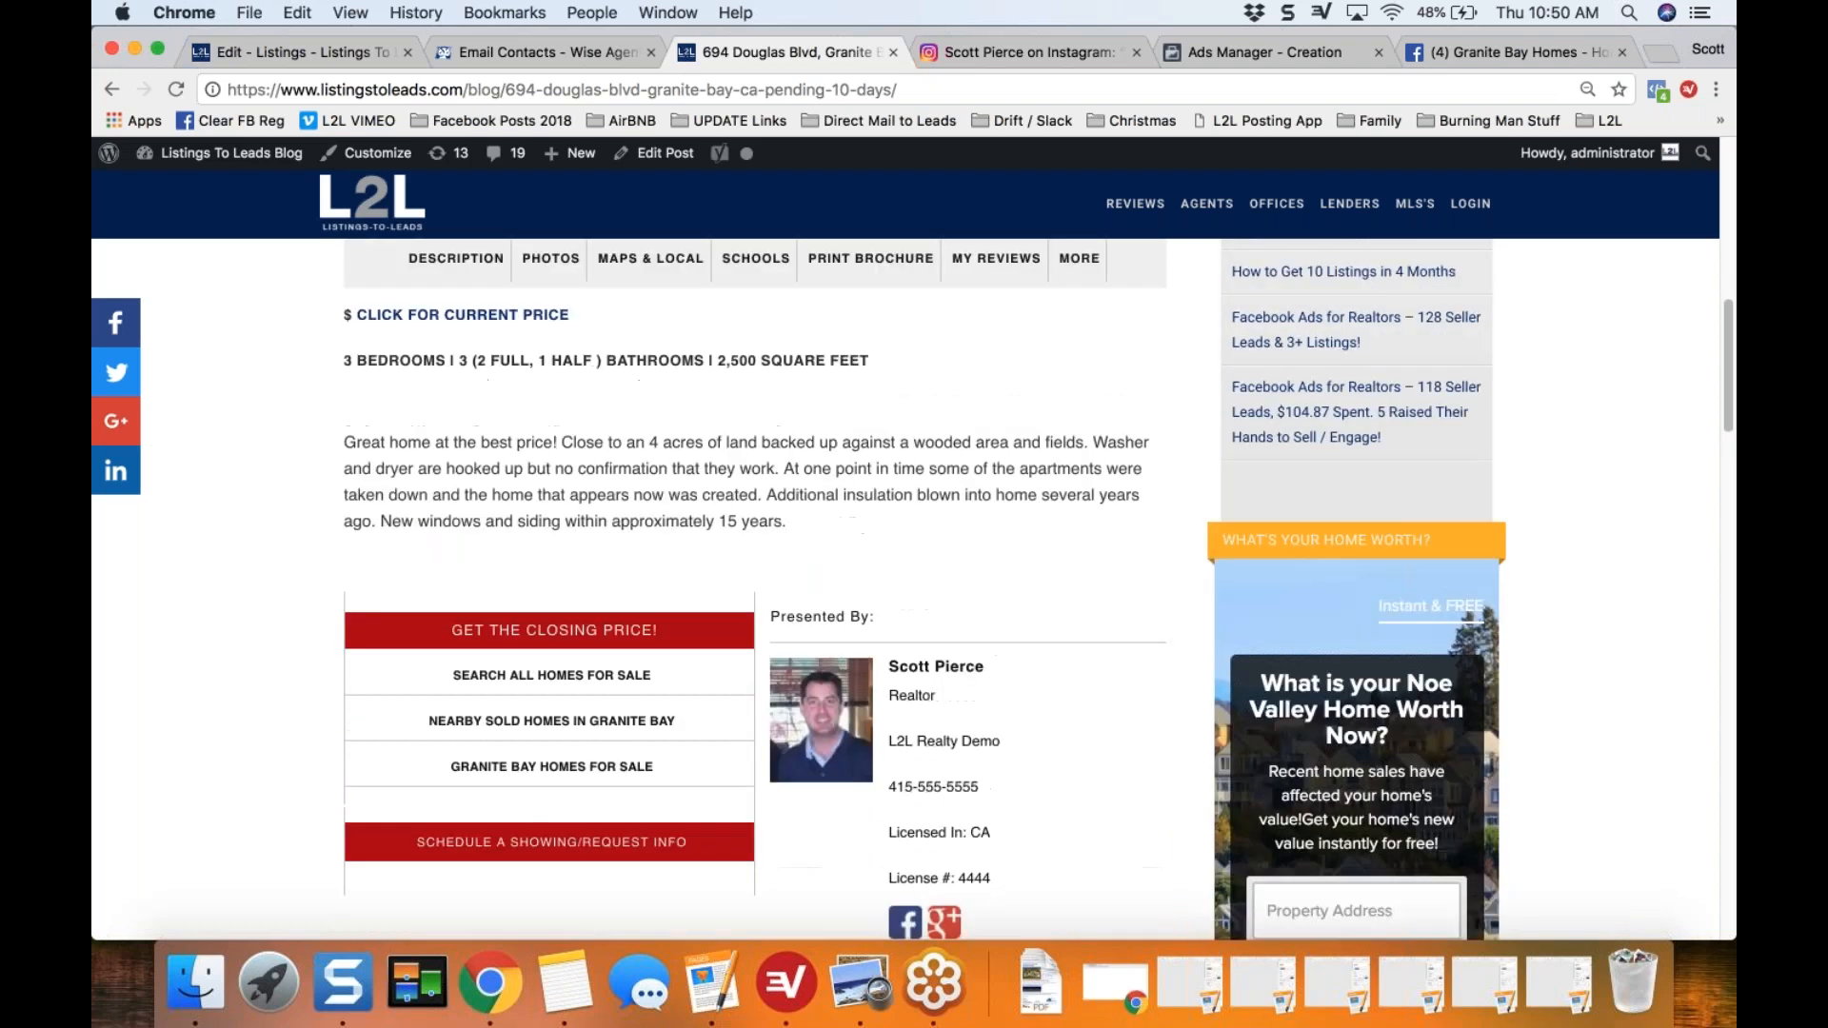
{"action": "scroll", "coordinate": [914, 572], "scroll_direction": "up", "scroll_amount": 10}
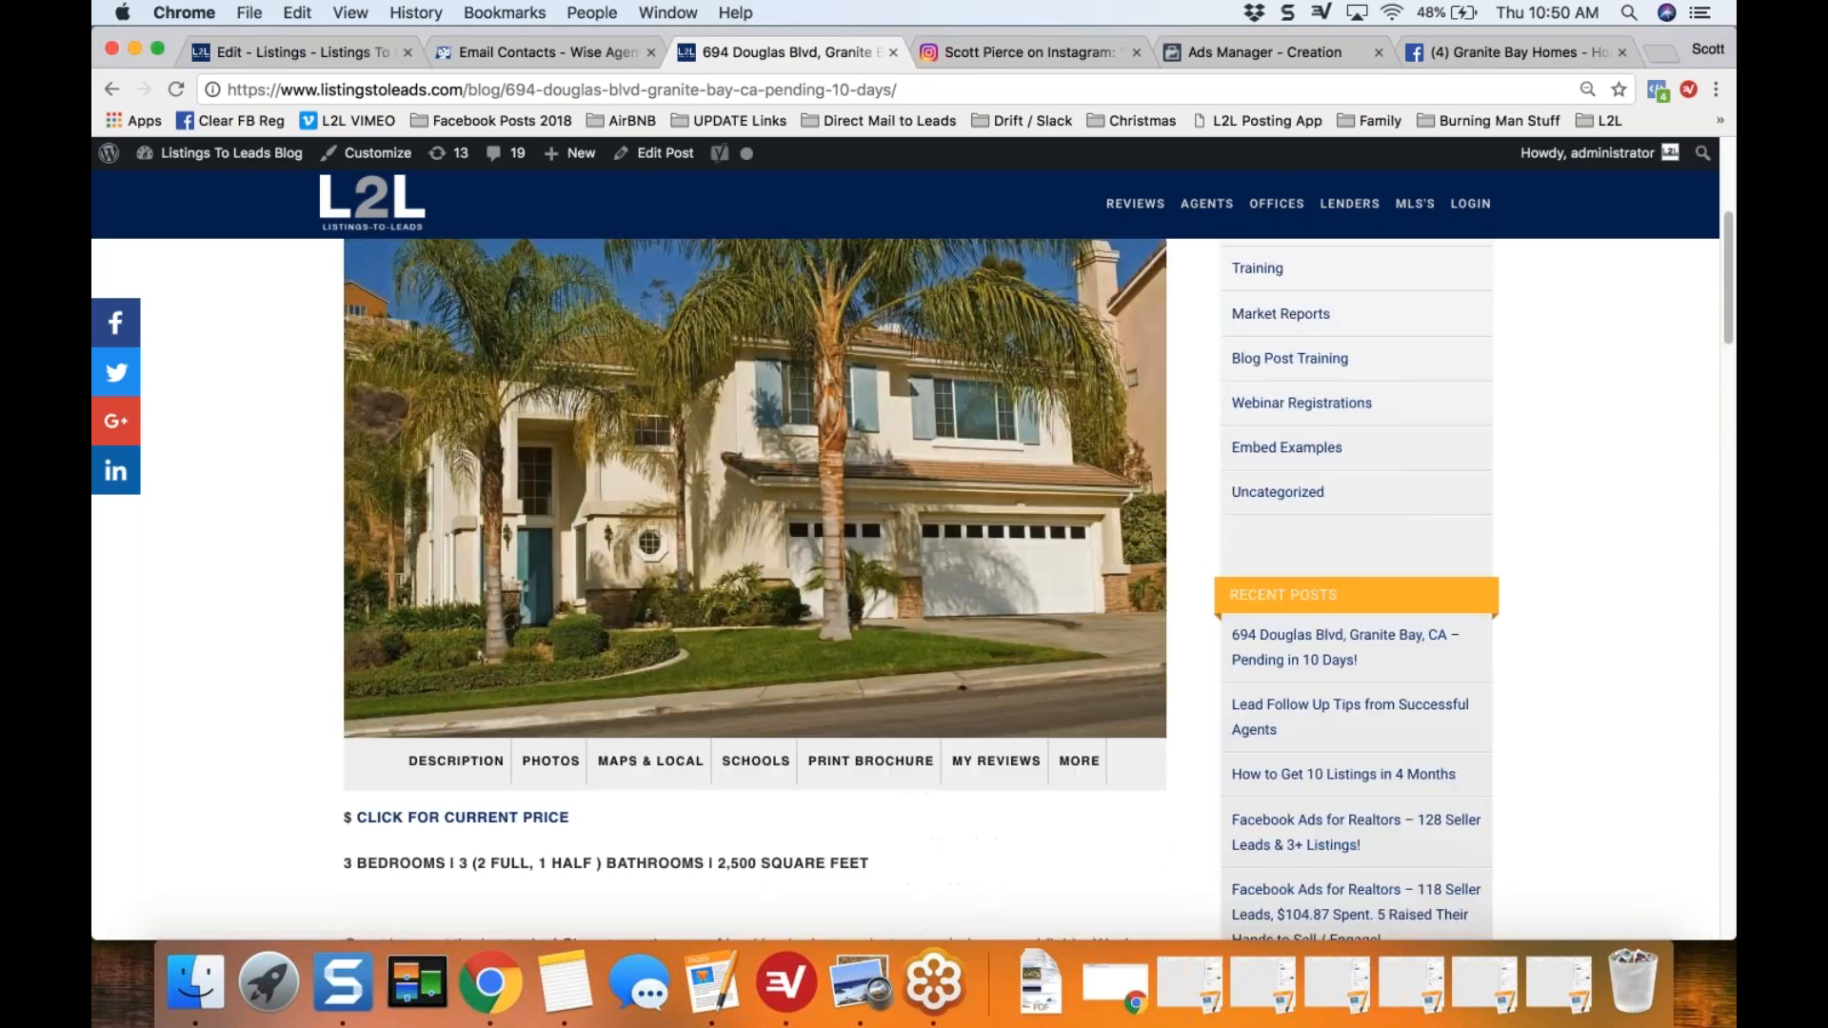
{"action": "scroll", "coordinate": [690, 454], "scroll_direction": "up", "scroll_amount": 3}
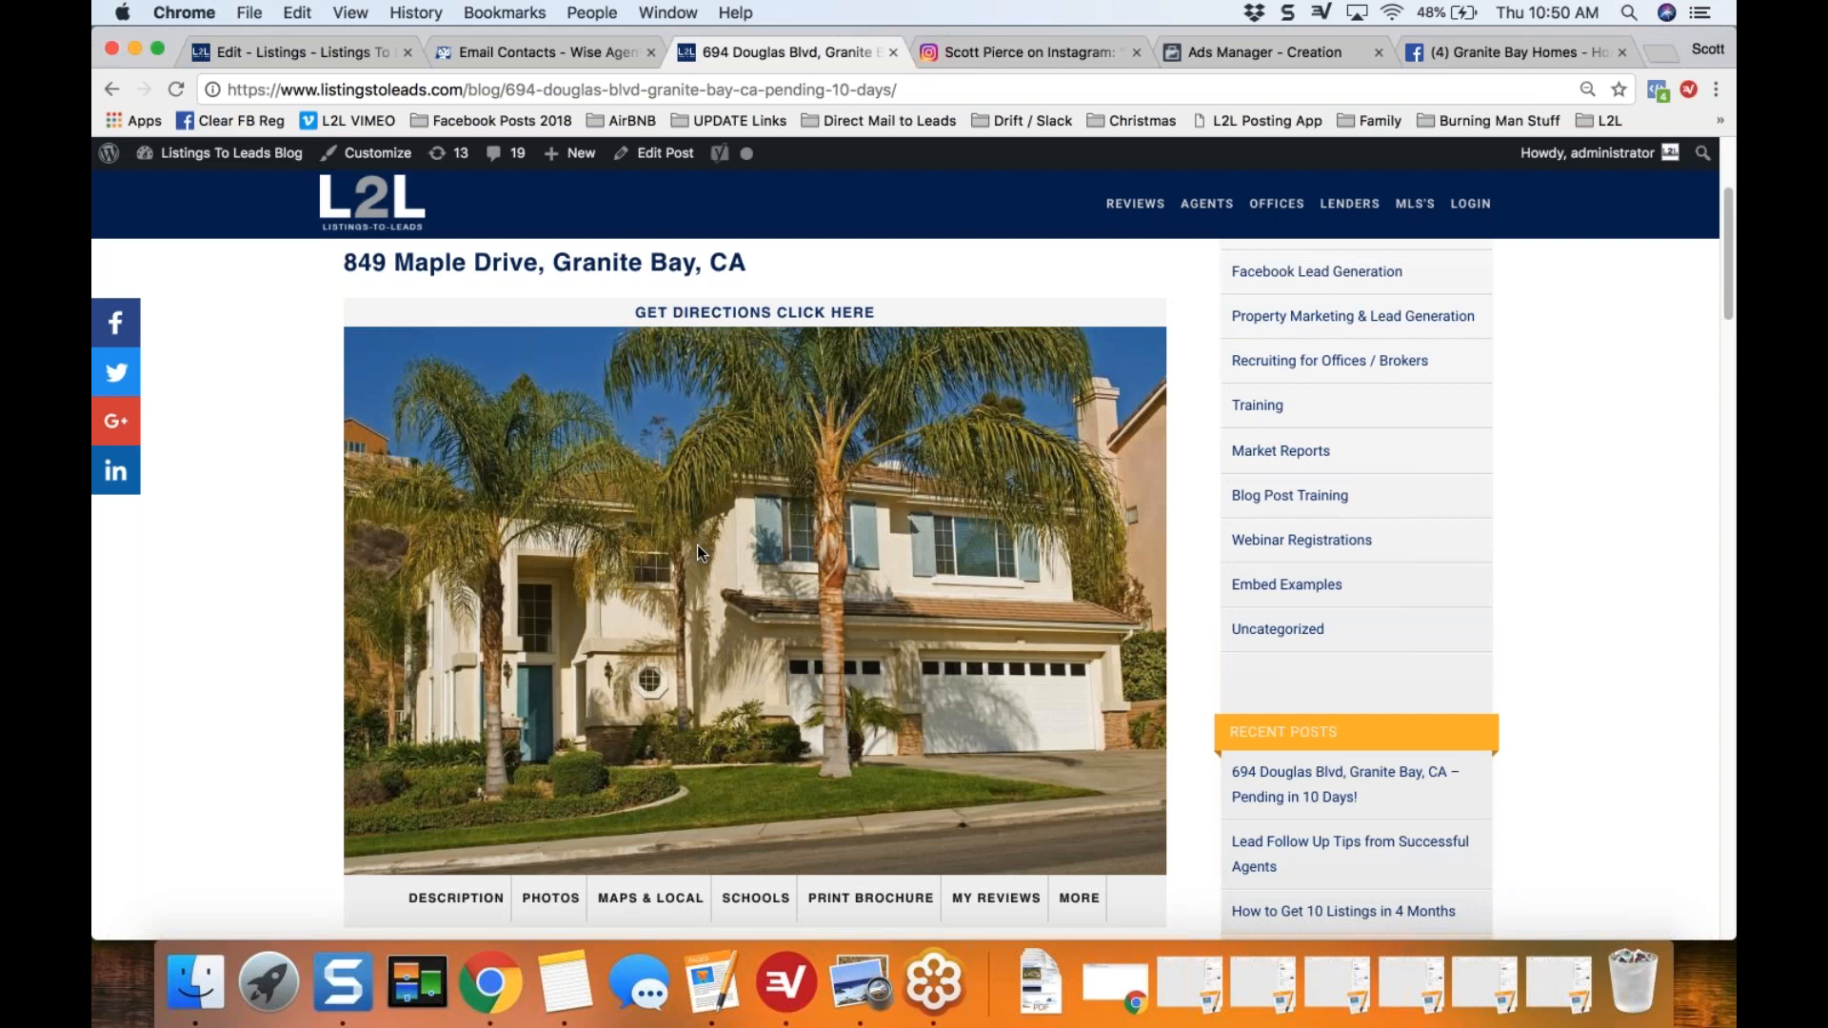
{"action": "scroll", "coordinate": [690, 455], "scroll_direction": "up", "scroll_amount": 1}
{"action": "scroll", "coordinate": [691, 455], "scroll_direction": "up", "scroll_amount": 1}
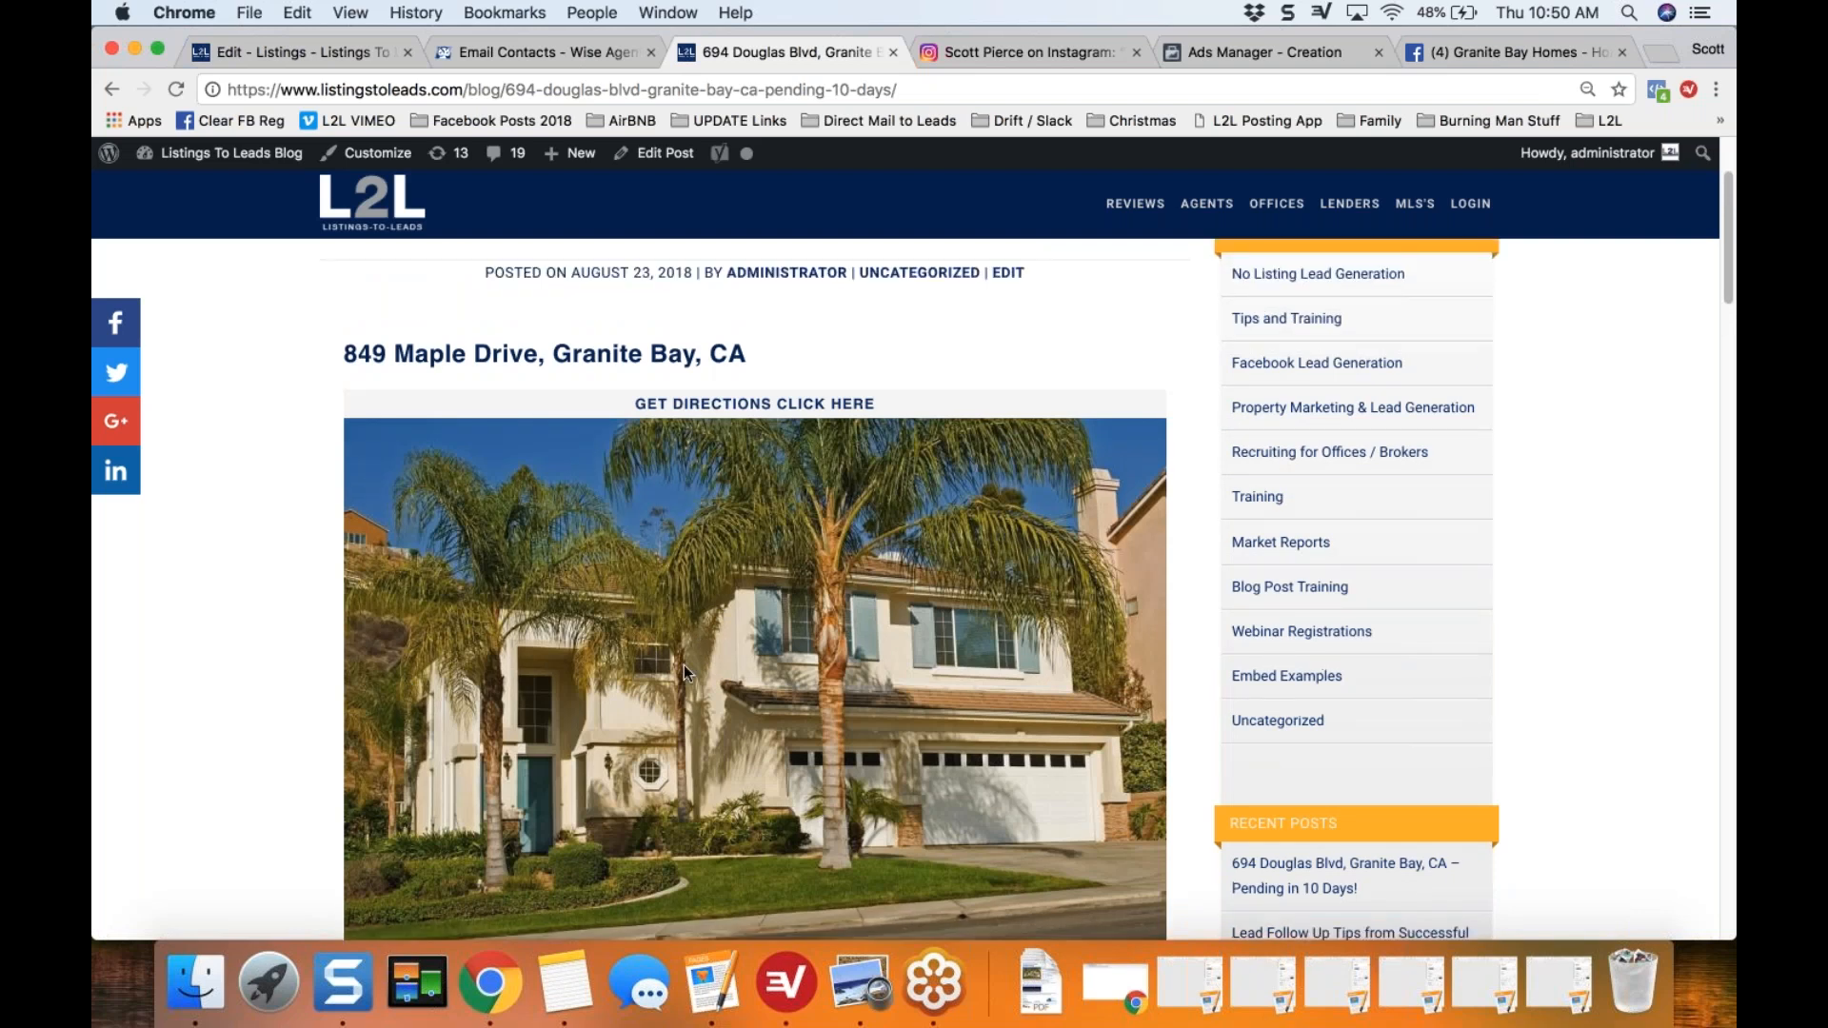
Step: Follow the post's Description link to the single property website and open its "Get the Closing Price!" lead capture form
{"action": "scroll", "coordinate": [691, 454], "scroll_direction": "down", "scroll_amount": 7}
{"action": "left_click", "coordinate": [455, 674]}
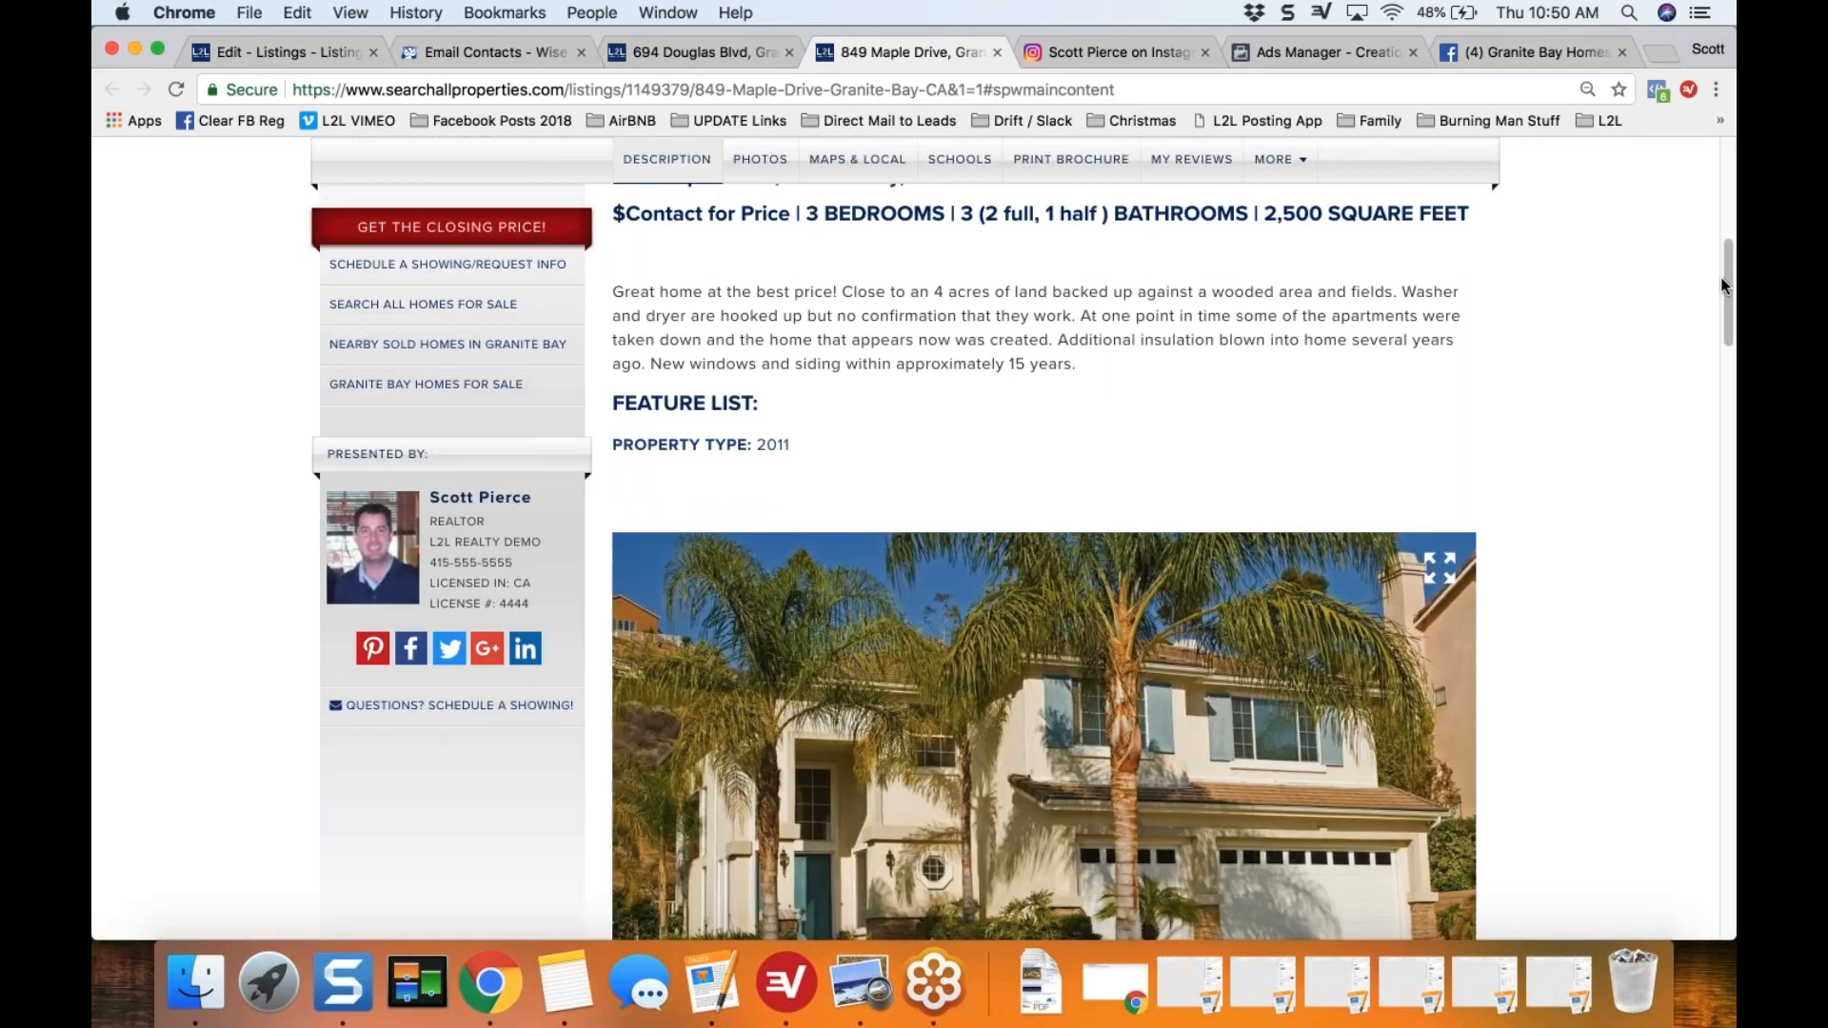
{"action": "left_click_drag", "start_coordinate": [1725, 286], "coordinate": [1729, 187]}
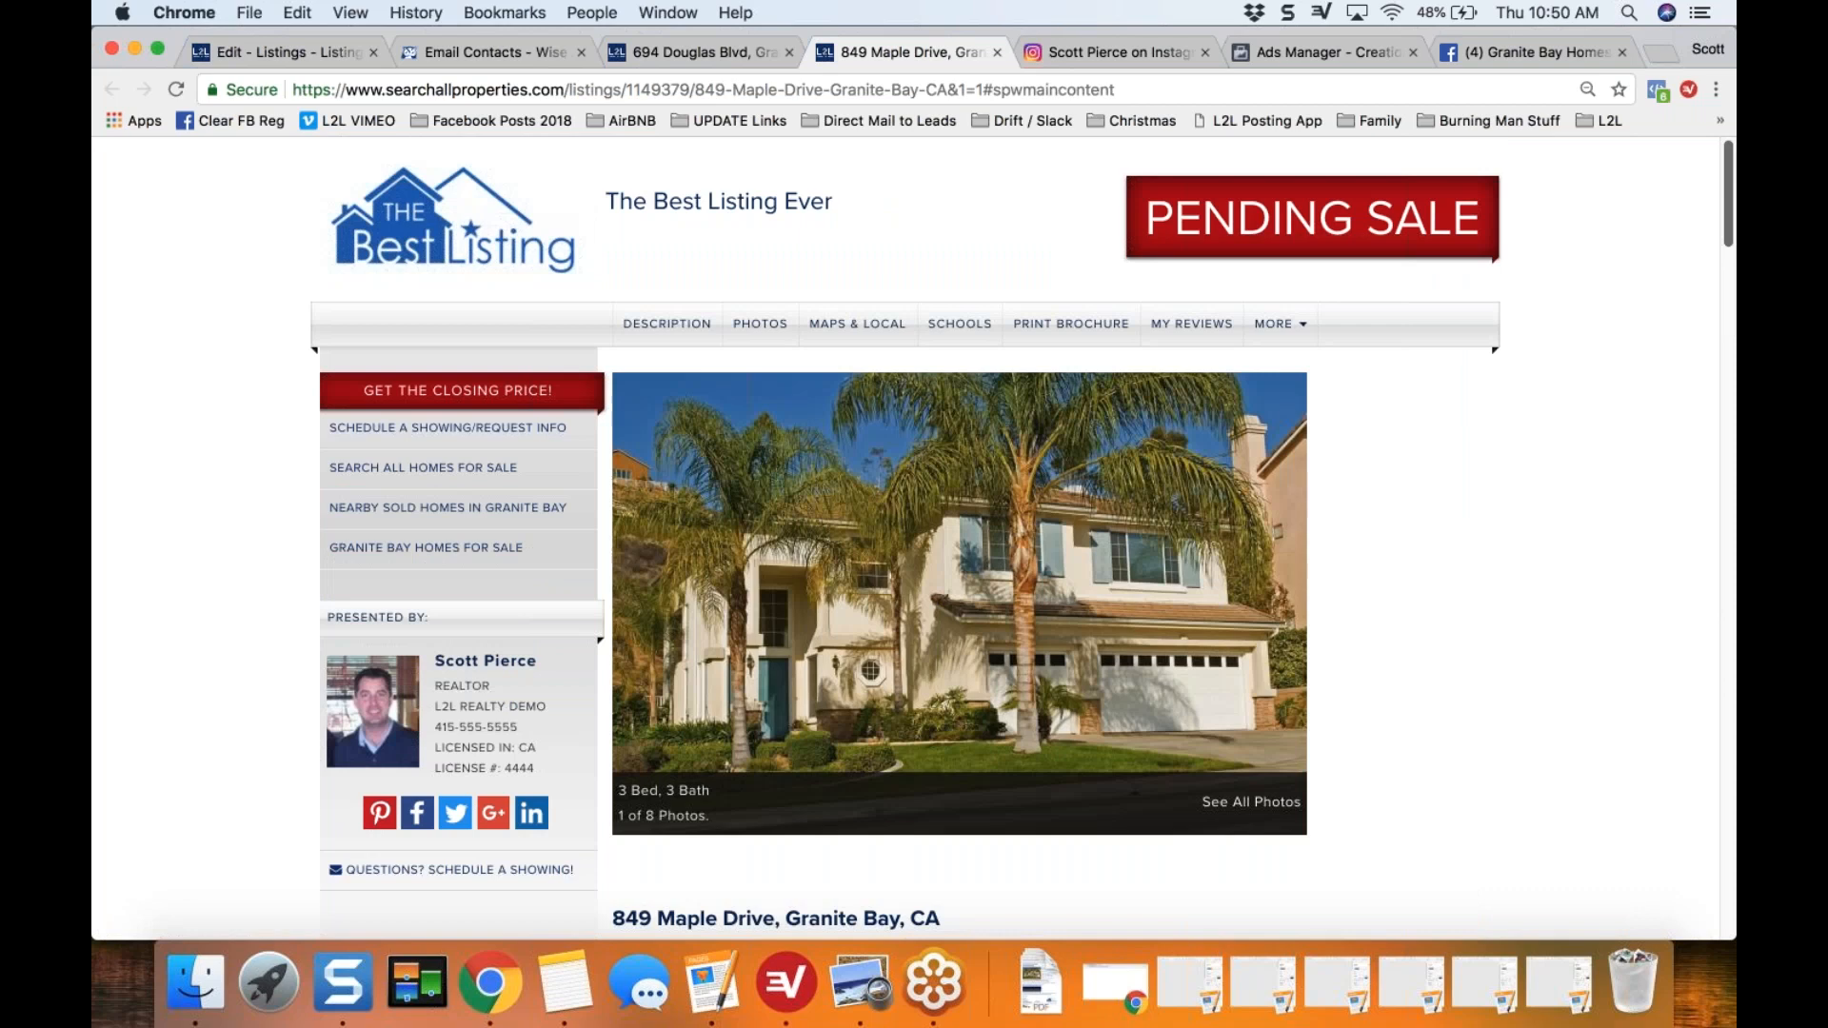
{"action": "left_click", "coordinate": [384, 398]}
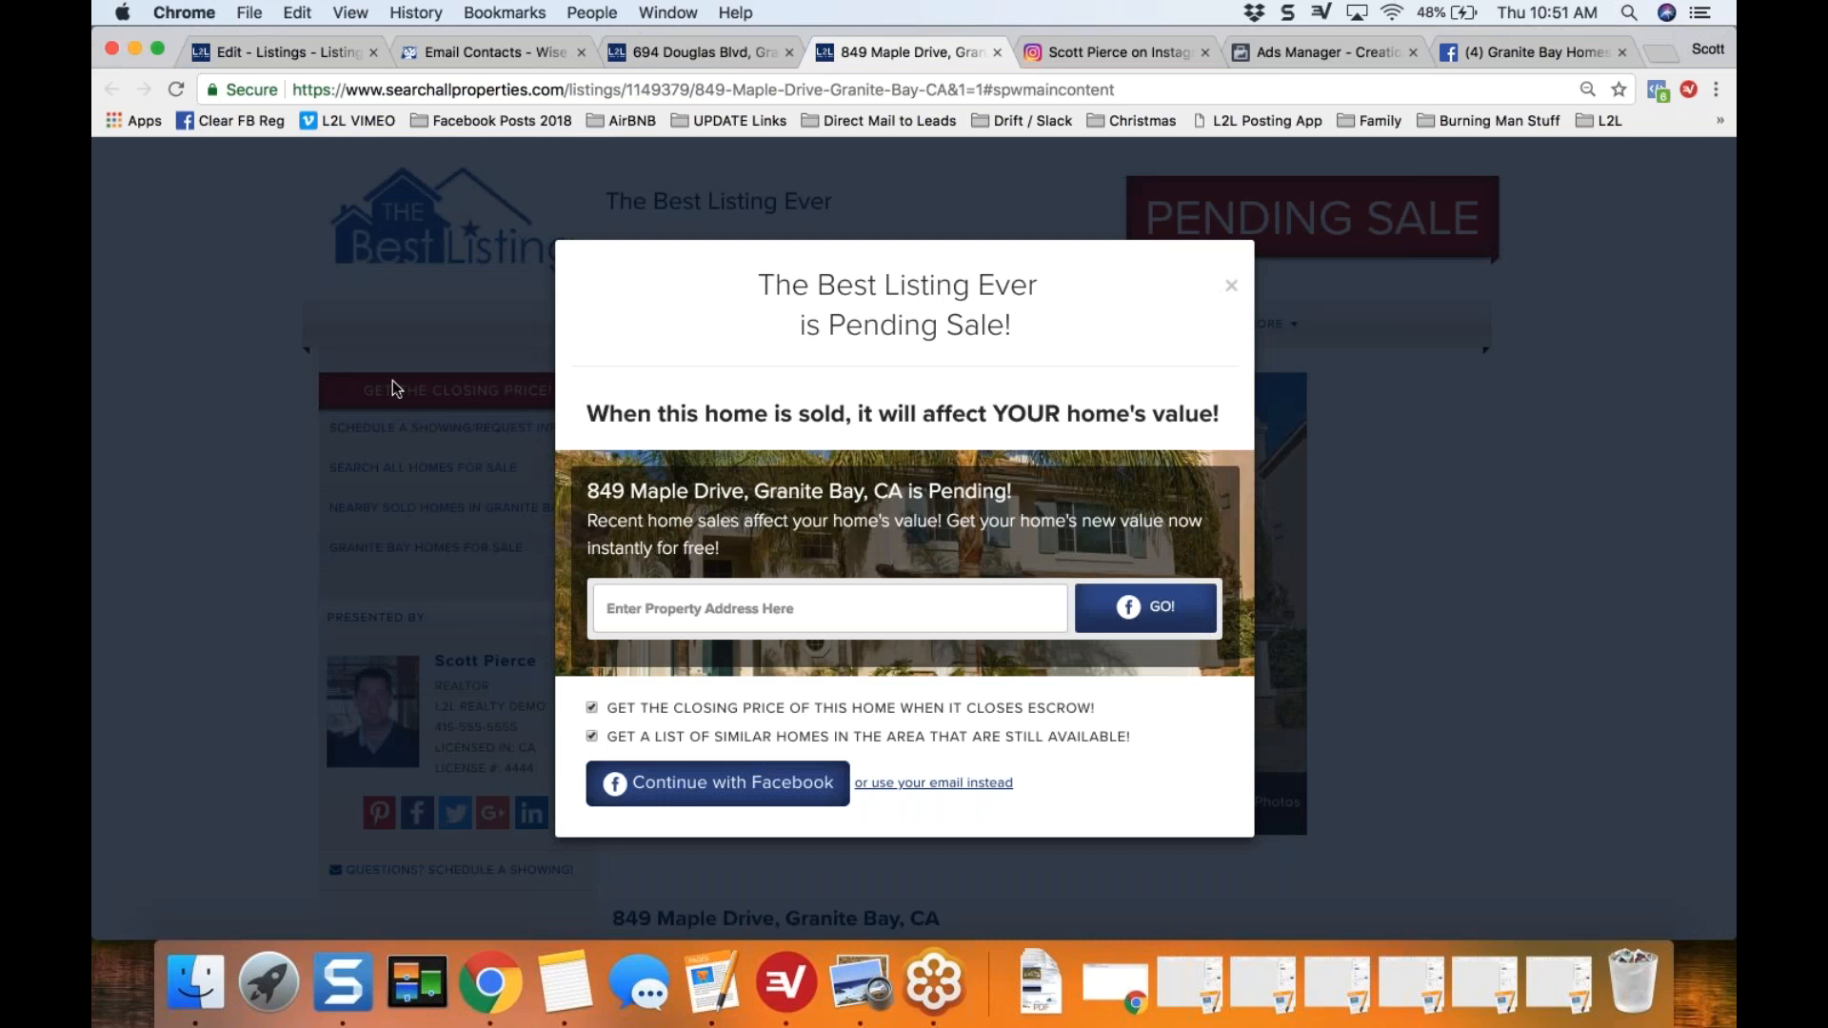
Step: Return to the published blog post and review the page back up to its title
{"action": "left_click", "coordinate": [690, 47]}
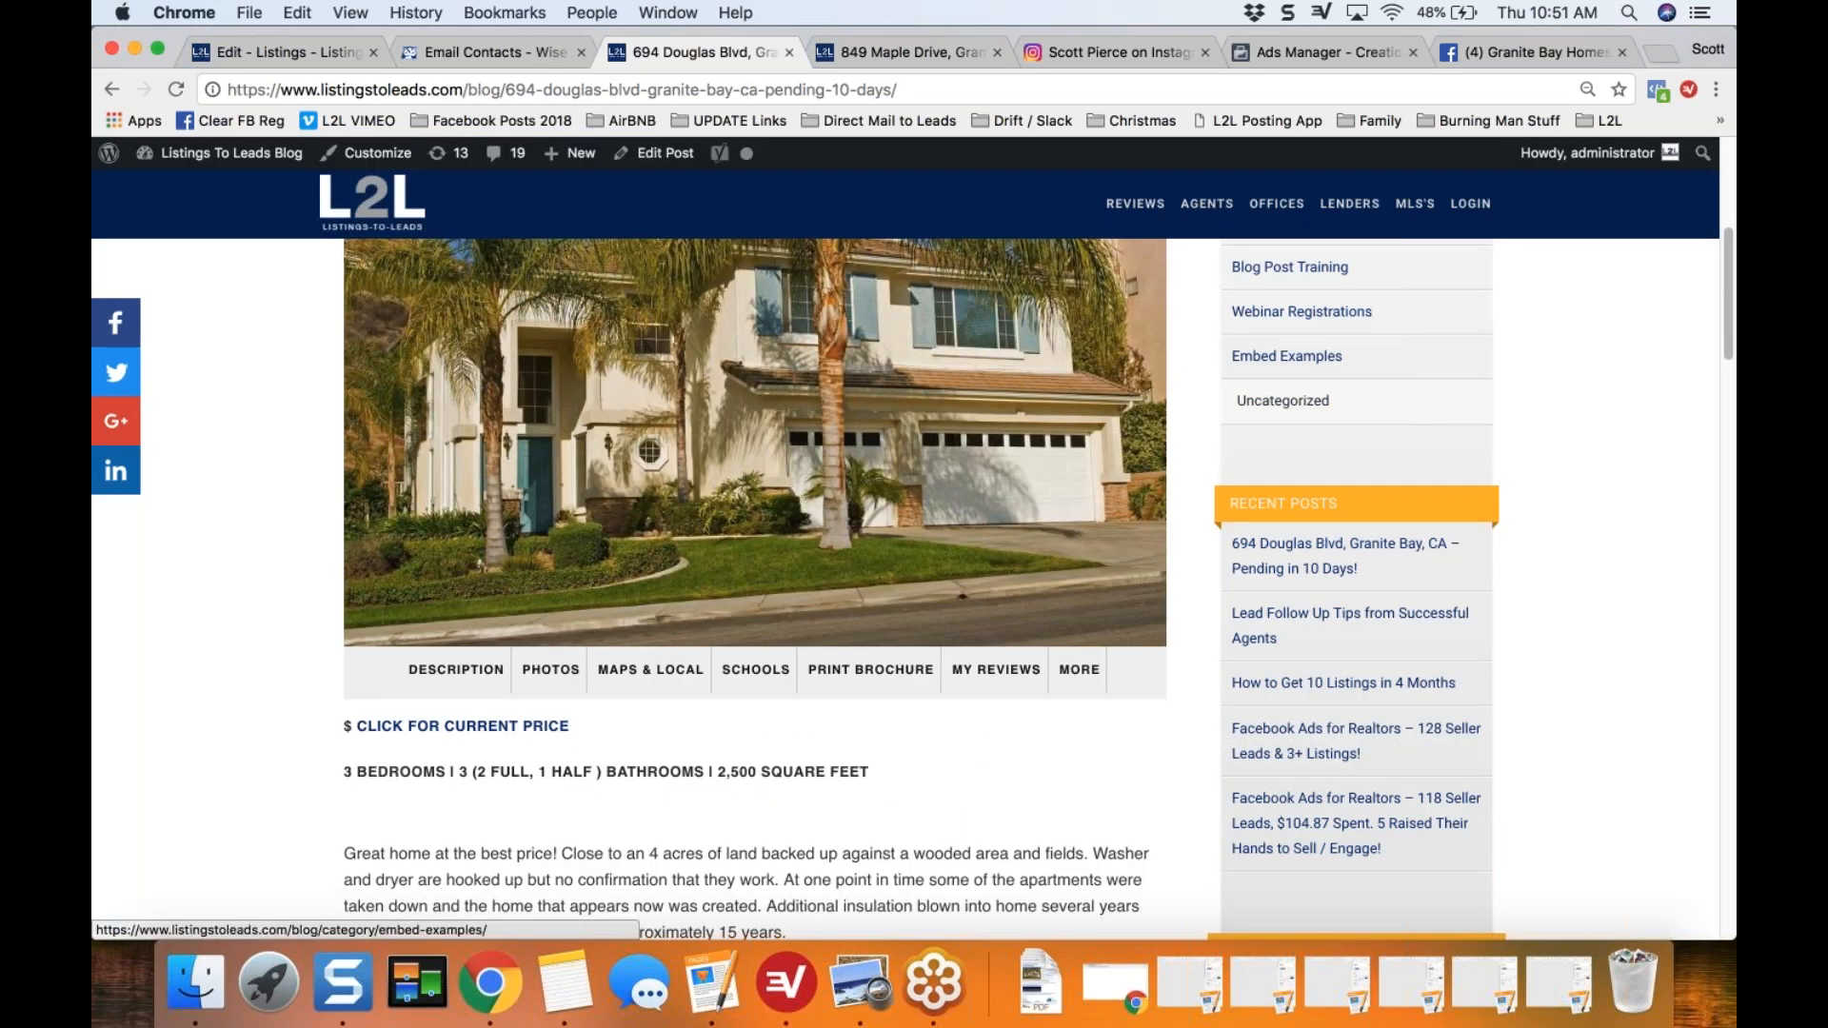
{"action": "scroll", "coordinate": [1728, 280], "scroll_direction": "up", "scroll_amount": 2}
{"action": "left_click_drag", "start_coordinate": [1728, 281], "coordinate": [1728, 430]}
{"action": "scroll", "coordinate": [754, 591], "scroll_direction": "up", "scroll_amount": 13}
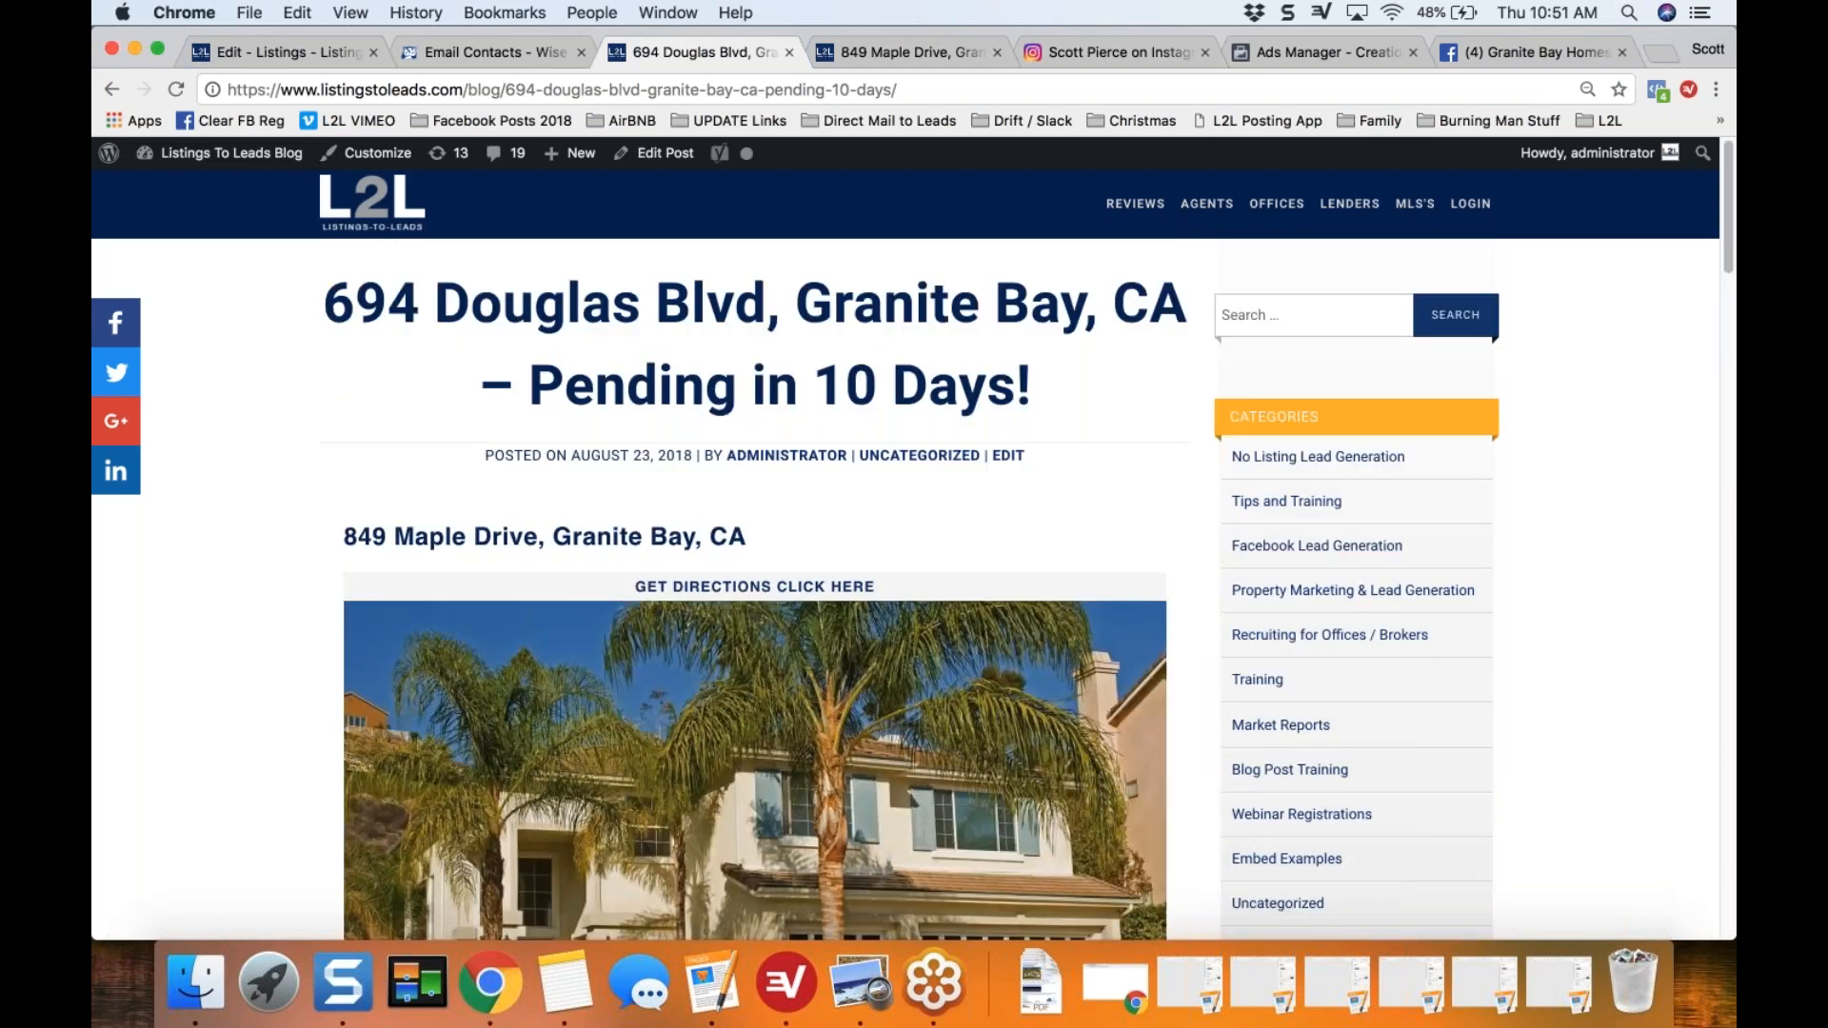
Step: Switch back to the Pending Marketing checklist, collapse Blog Post, expand Text Sign Riders, and highlight the assigned Text / IVR extension
{"action": "left_click", "coordinate": [295, 48]}
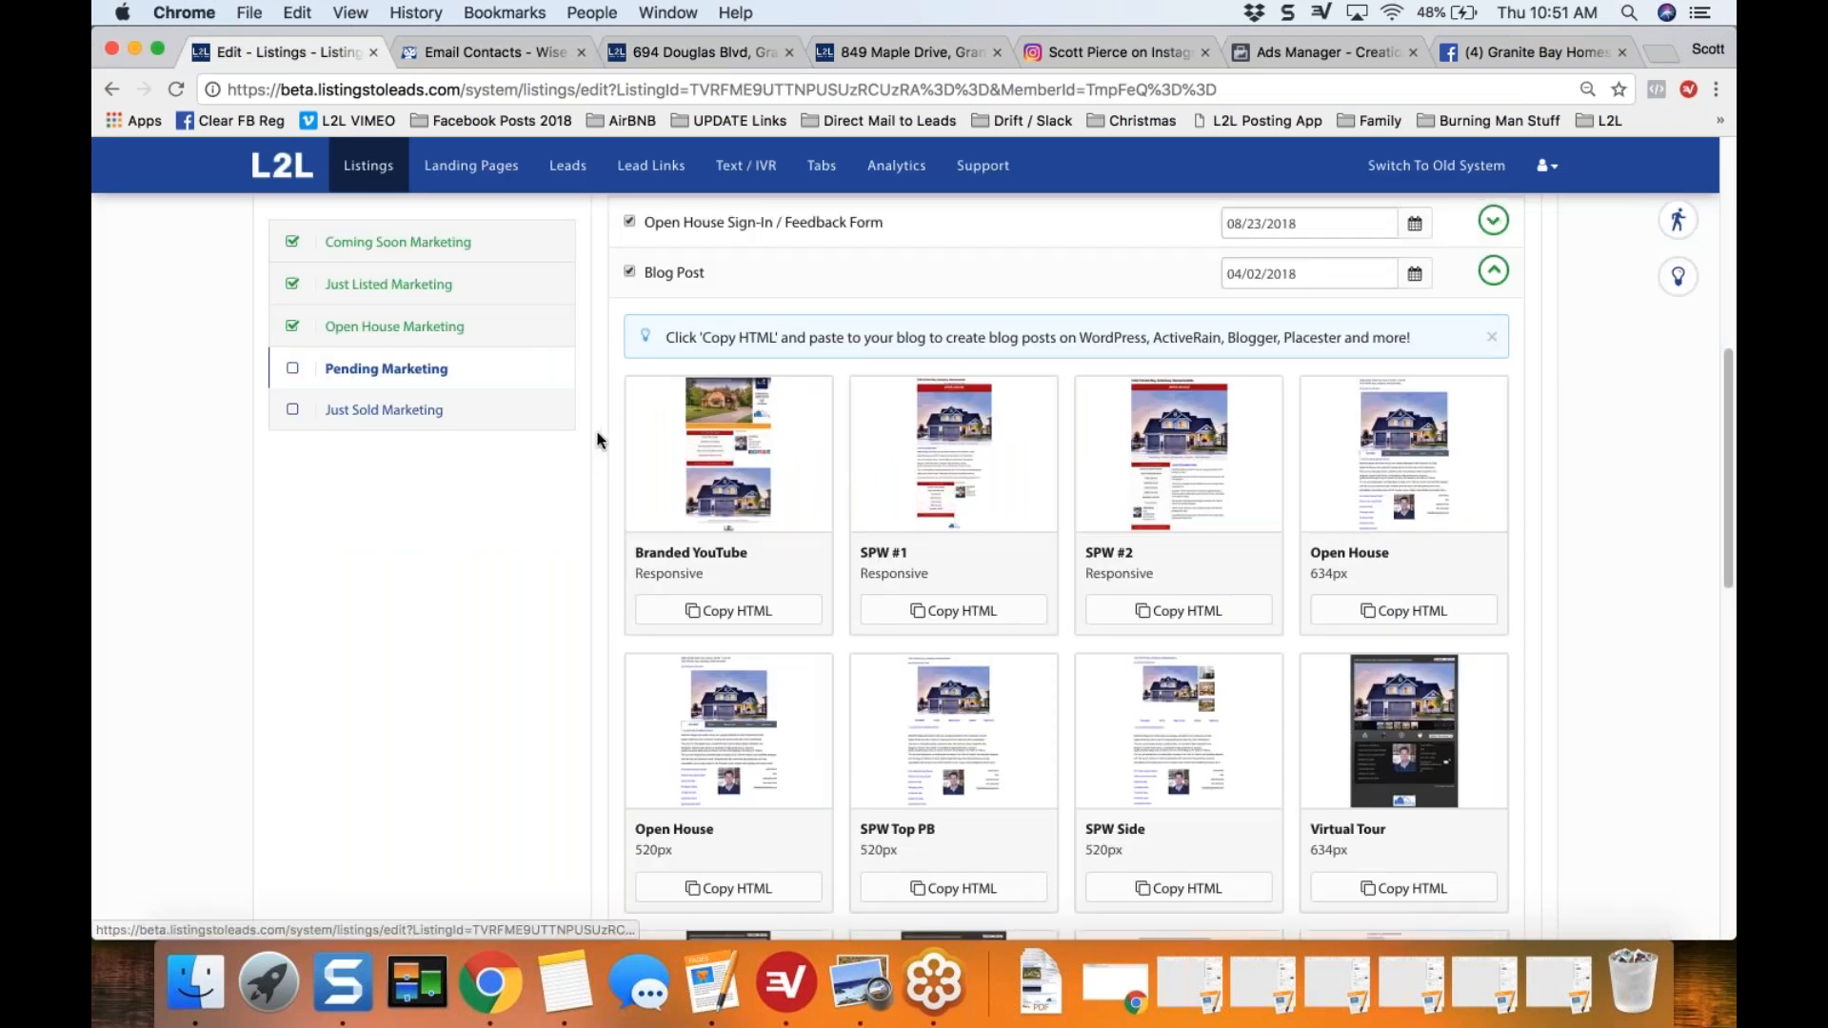
{"action": "scroll", "coordinate": [600, 440], "scroll_direction": "up", "scroll_amount": 2}
{"action": "left_click", "coordinate": [1493, 364]}
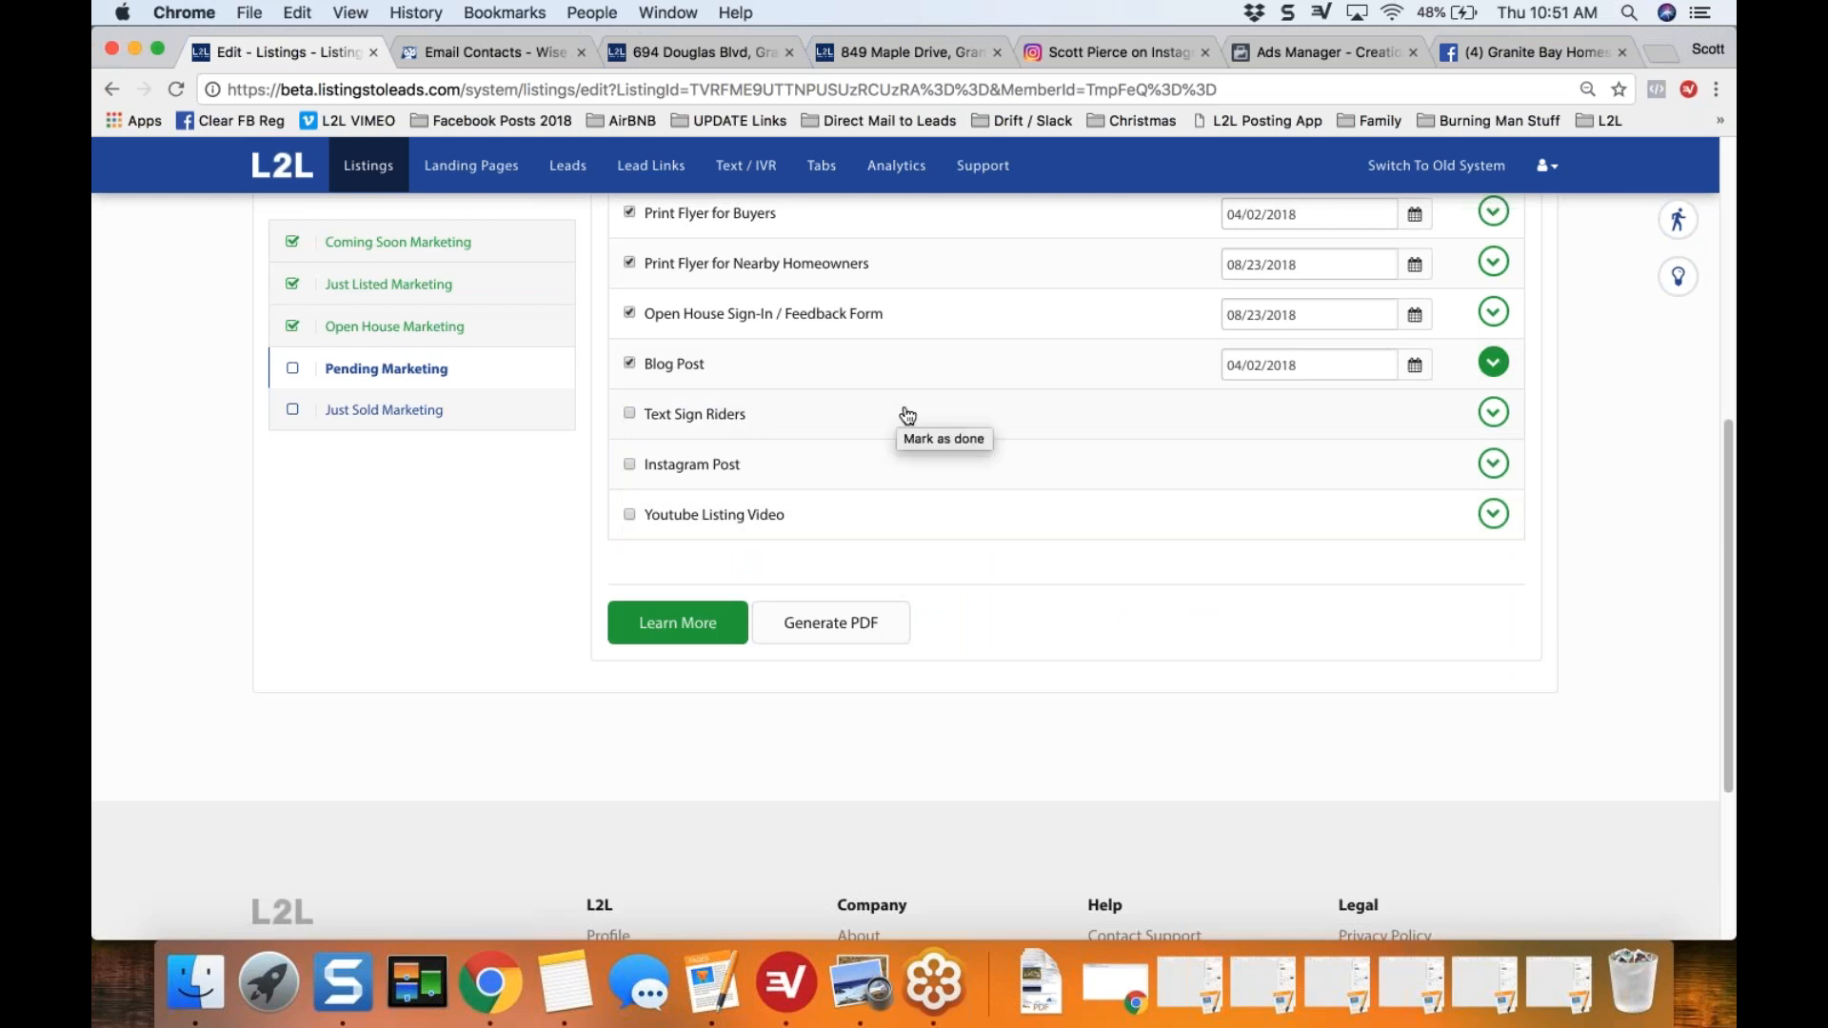
{"action": "left_click", "coordinate": [1492, 415]}
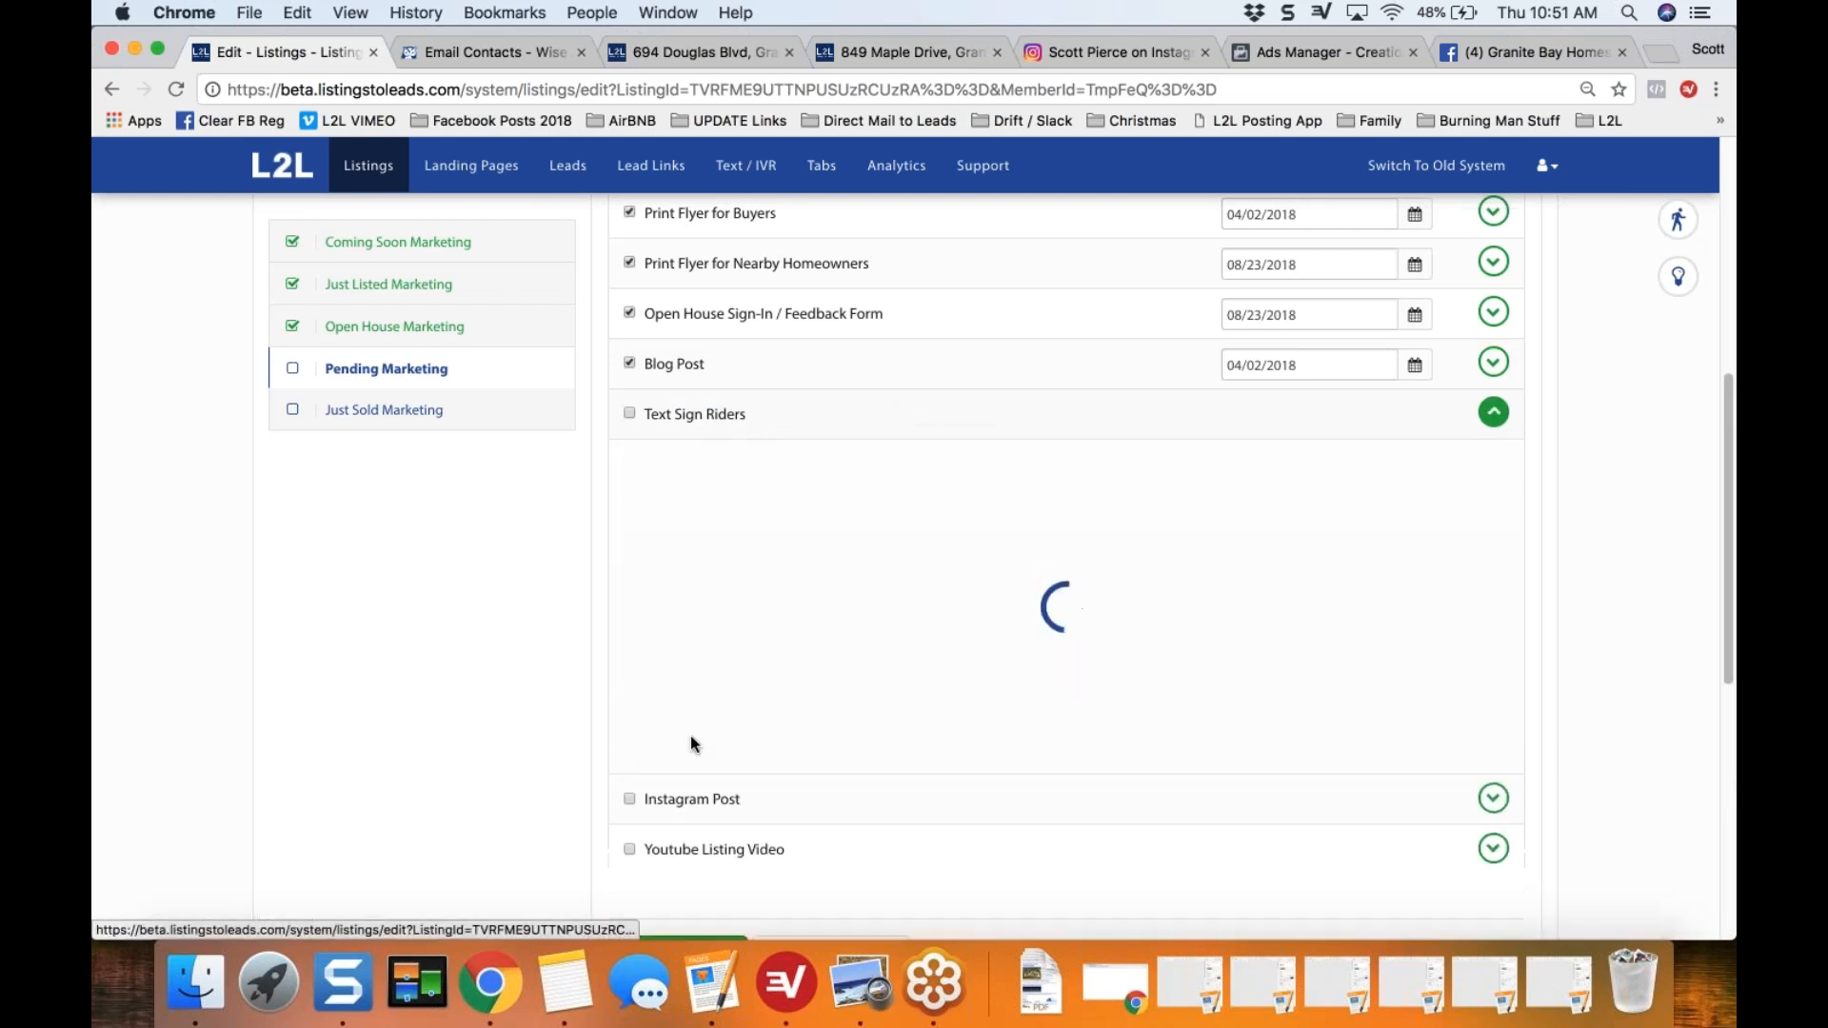
{"action": "left_click_drag", "start_coordinate": [868, 479], "coordinate": [912, 481]}
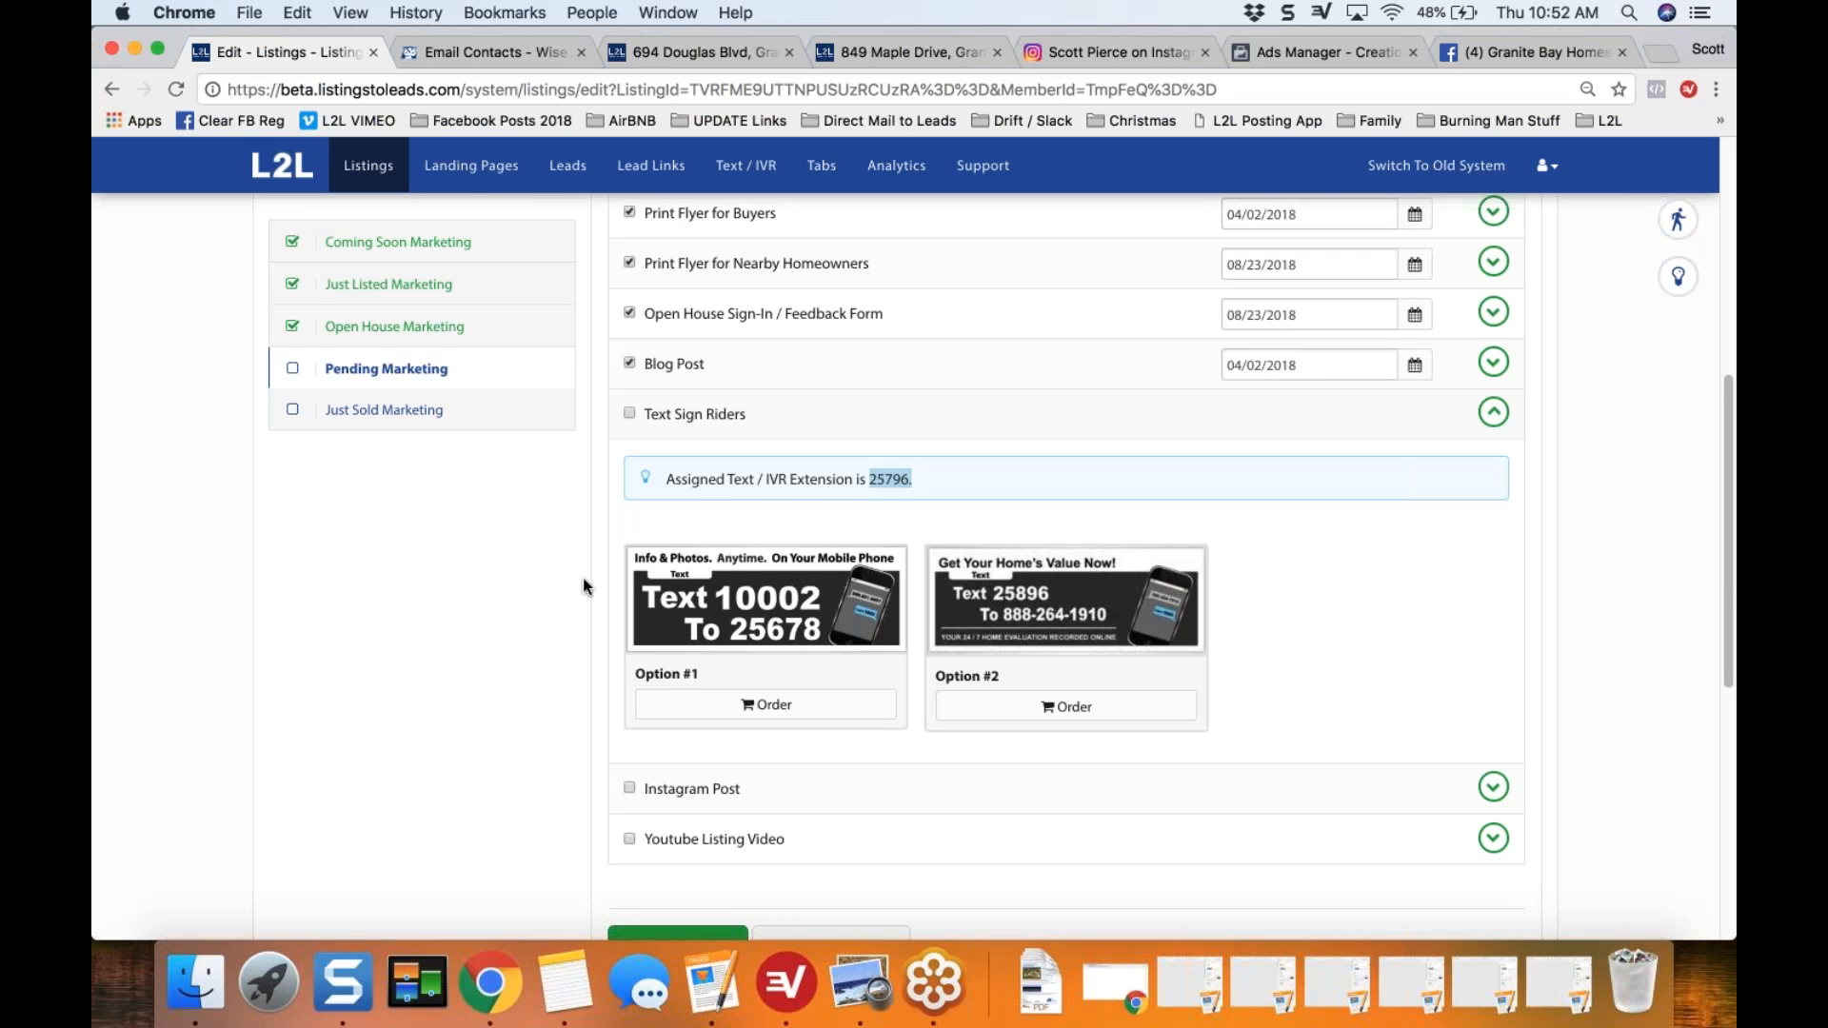
{"action": "left_click", "coordinate": [543, 597]}
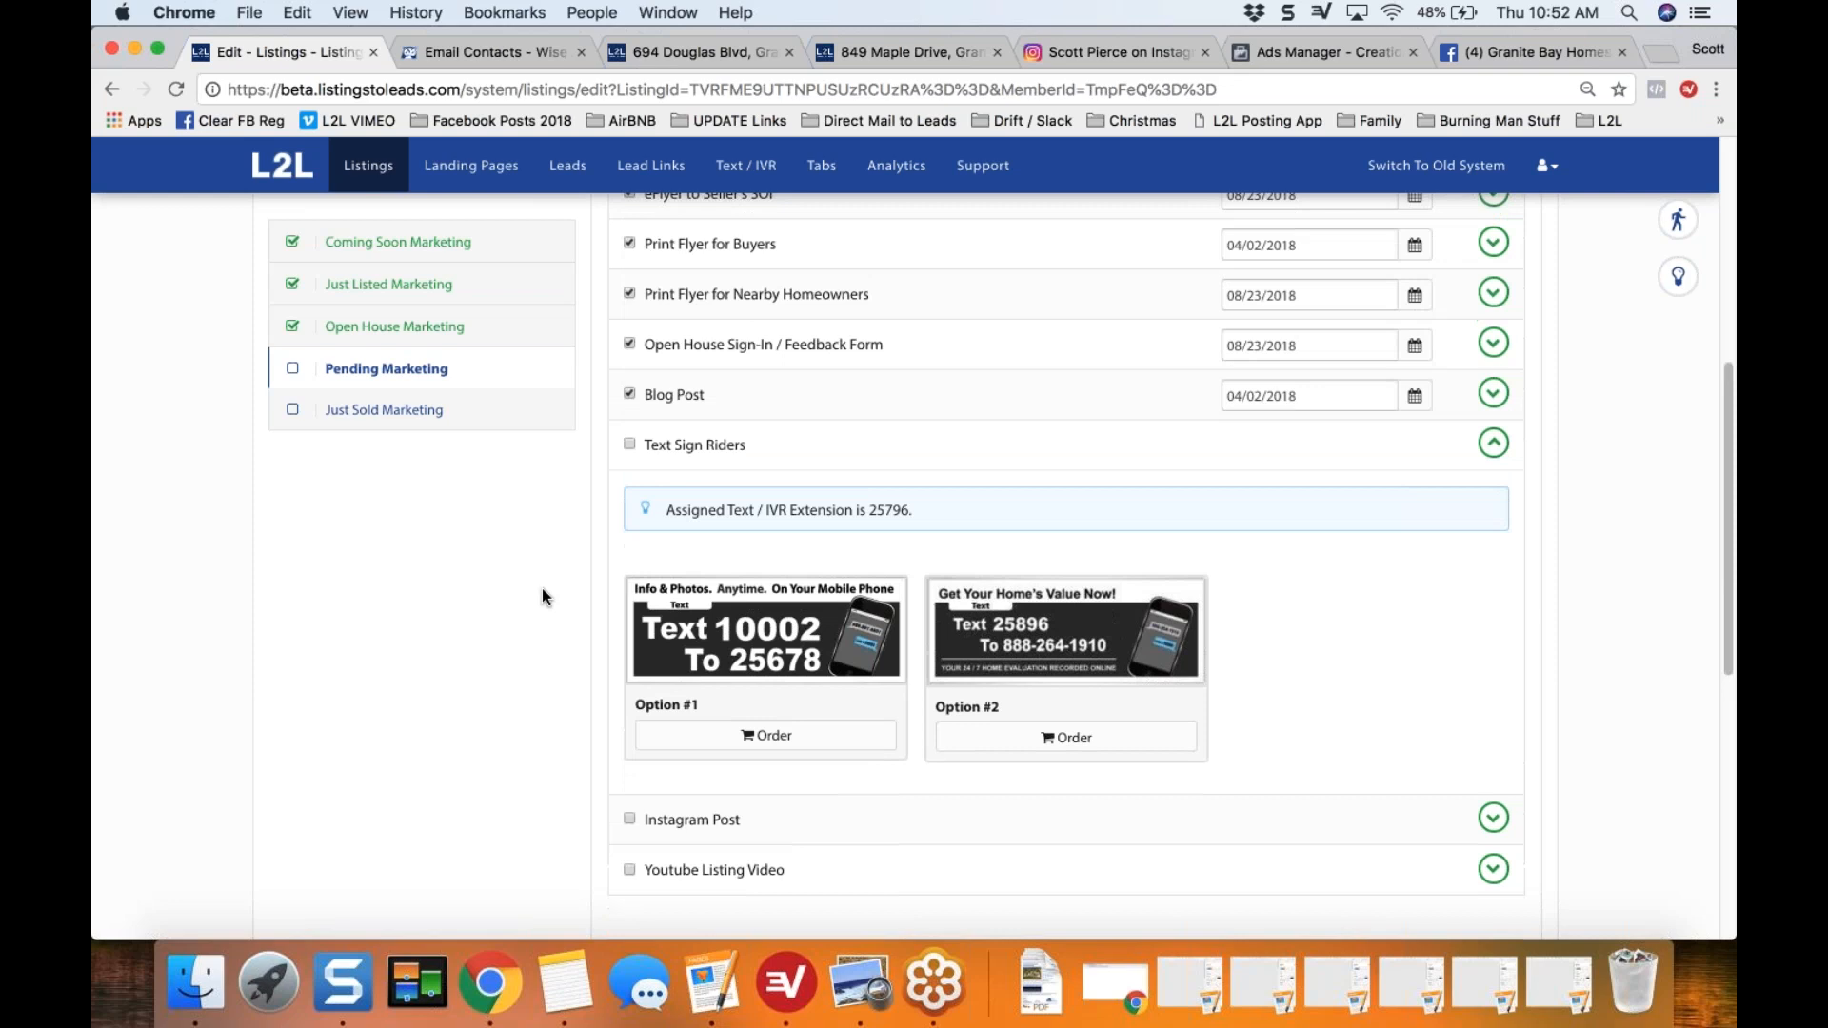
Step: Expand Virtual Tour in the Pending Marketing checklist, preview the branded Auto Virtual Tour with its lead form, and return to the checklist
{"action": "scroll", "coordinate": [543, 597], "scroll_direction": "up", "scroll_amount": 1}
{"action": "scroll", "coordinate": [543, 596], "scroll_direction": "up", "scroll_amount": 6}
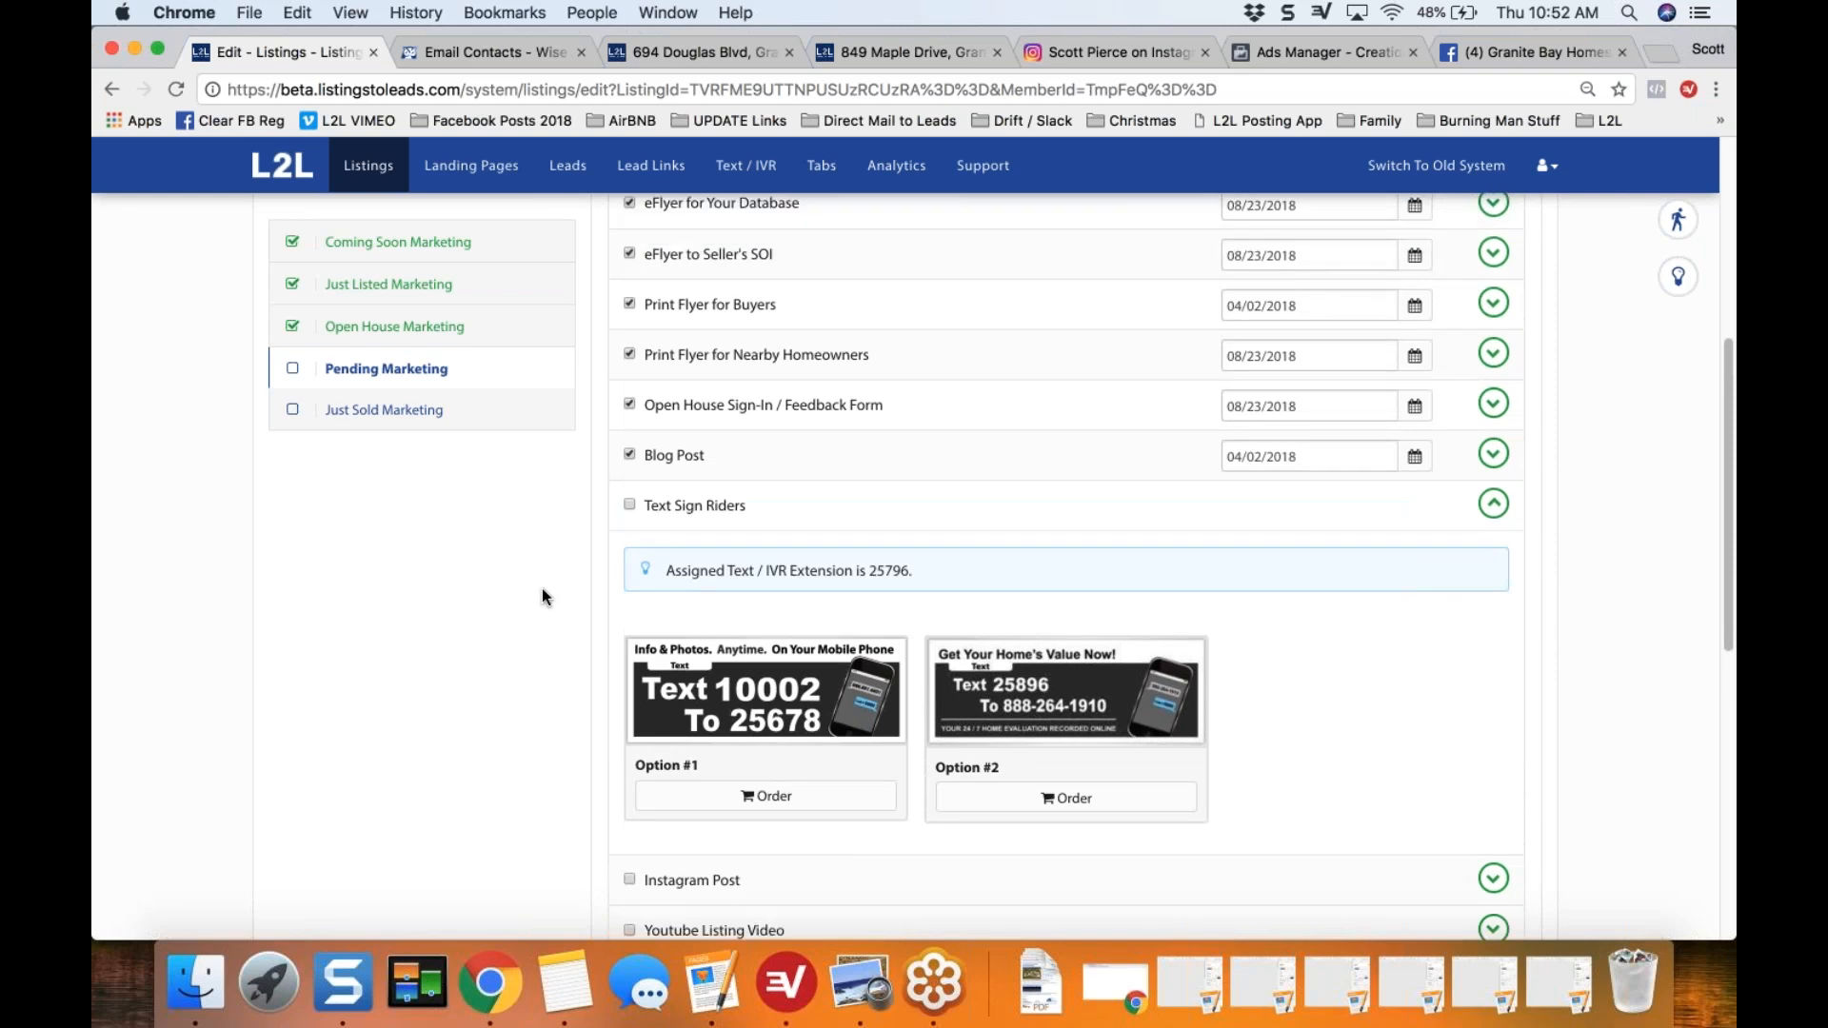
{"action": "scroll", "coordinate": [543, 597], "scroll_direction": "up", "scroll_amount": 3}
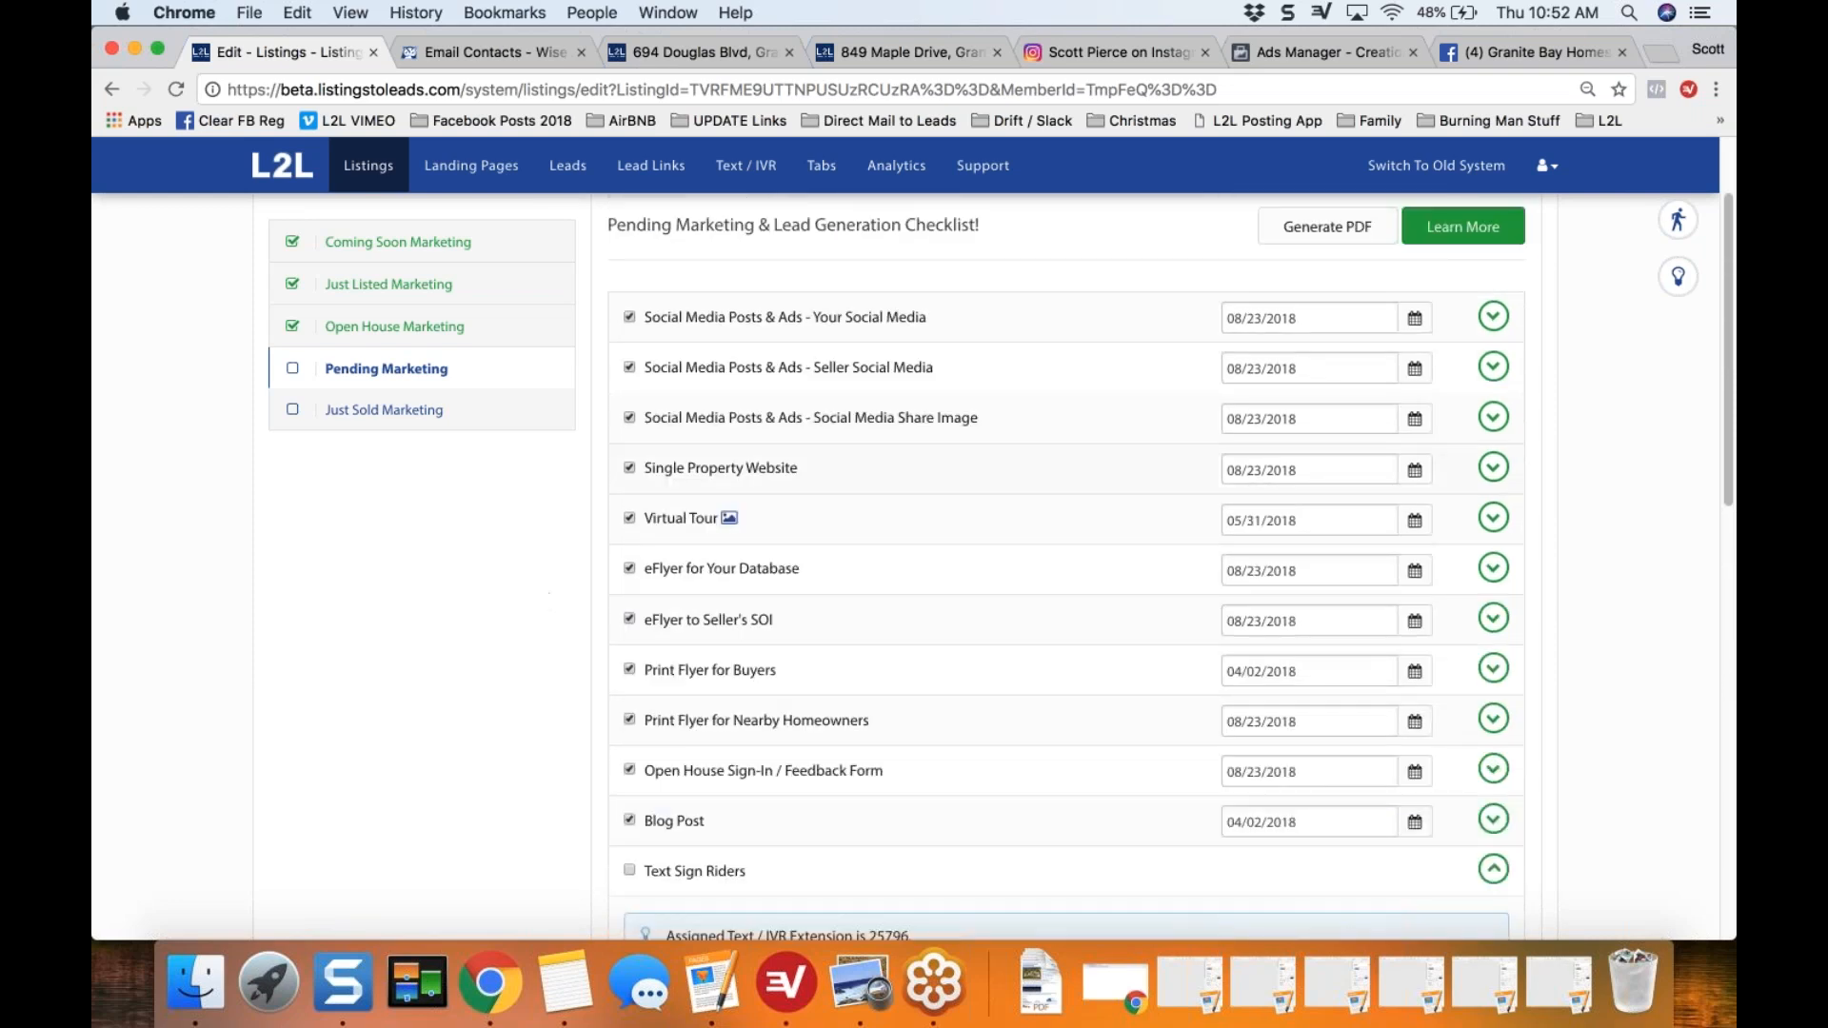
{"action": "left_click", "coordinate": [1495, 519]}
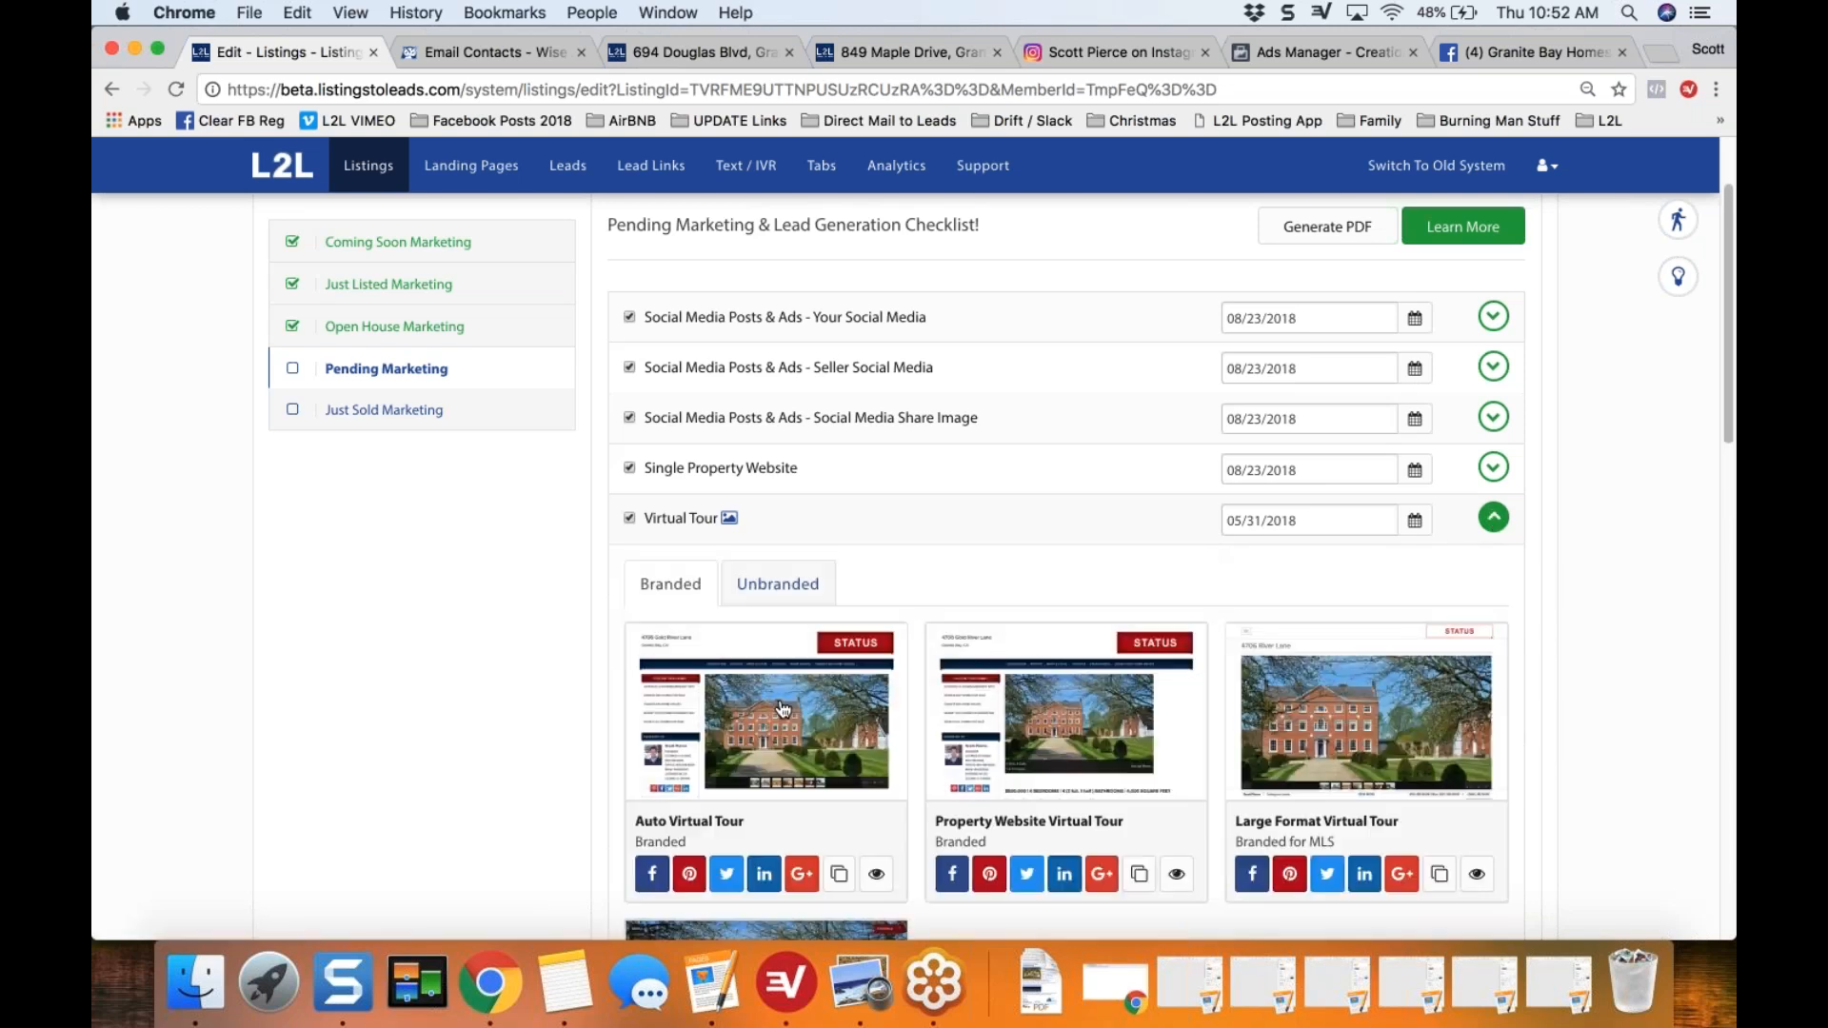
{"action": "left_click", "coordinate": [779, 706]}
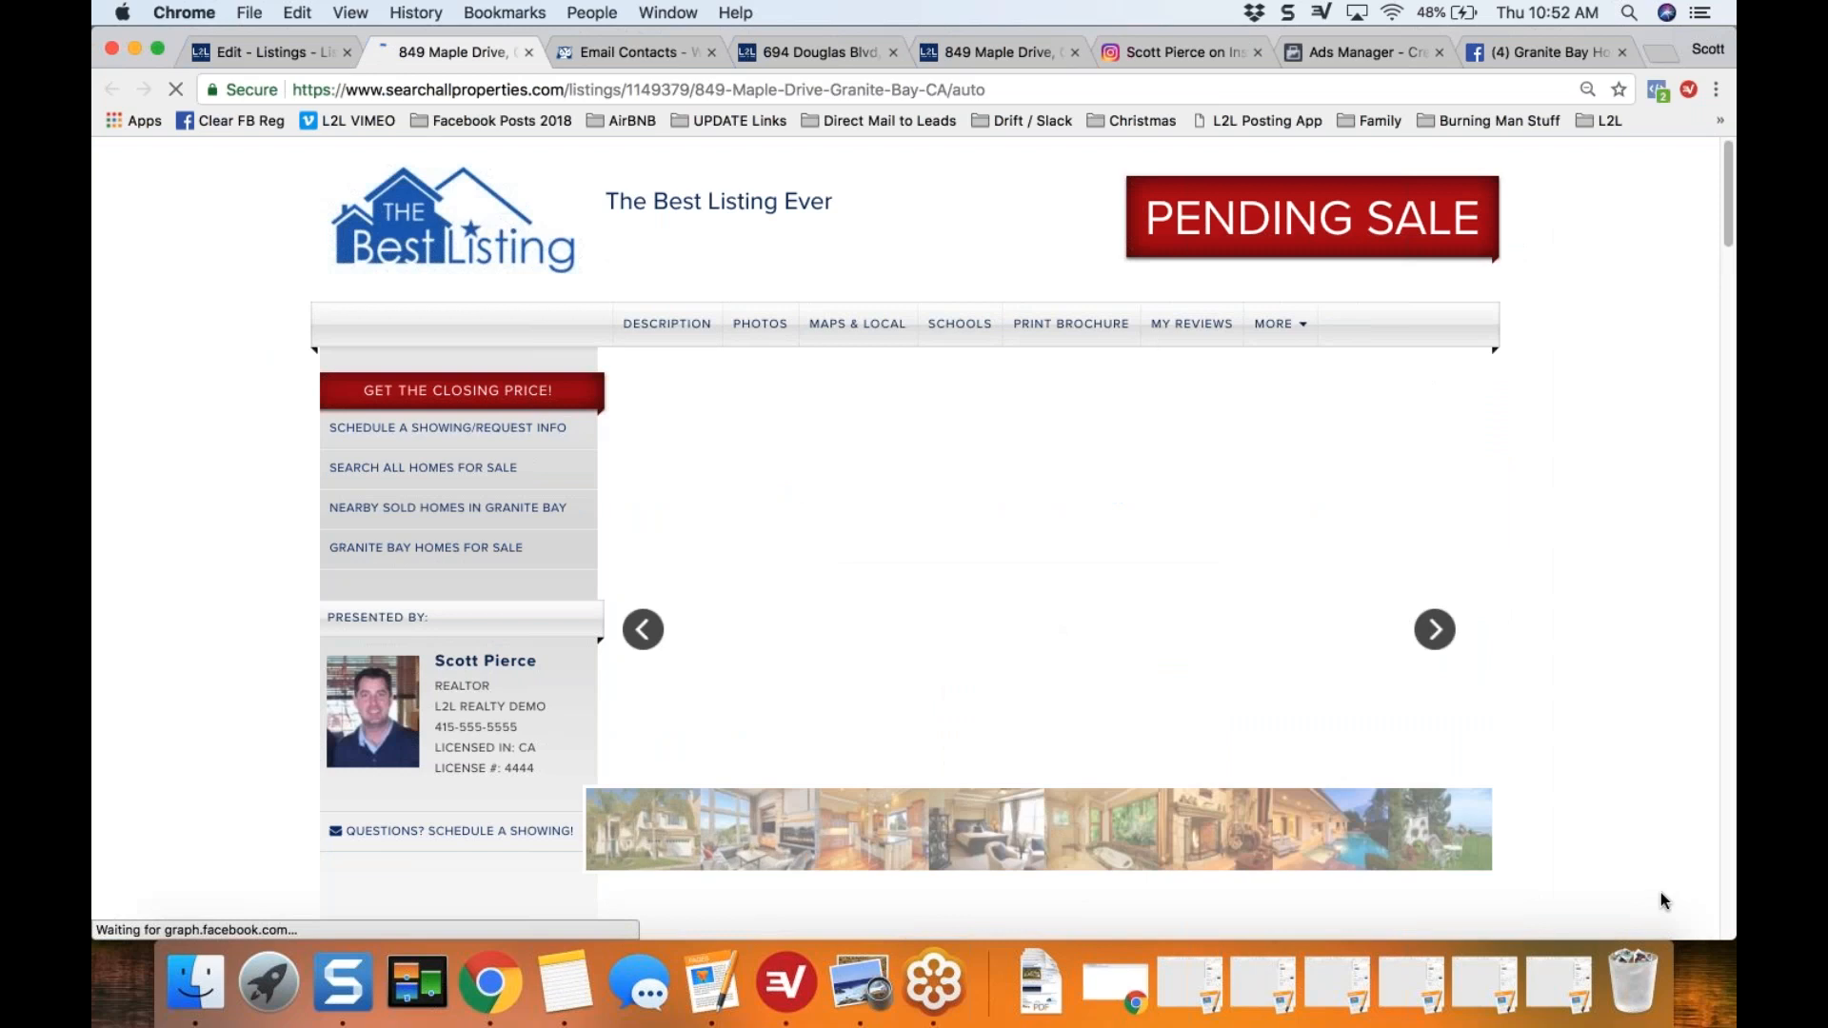
{"action": "mouse_move", "coordinate": [1728, 932]}
{"action": "left_mouse_down"}
{"action": "mouse_move", "coordinate": [1372, 874]}
{"action": "mouse_move", "coordinate": [1725, 928]}
{"action": "left_mouse_up"}
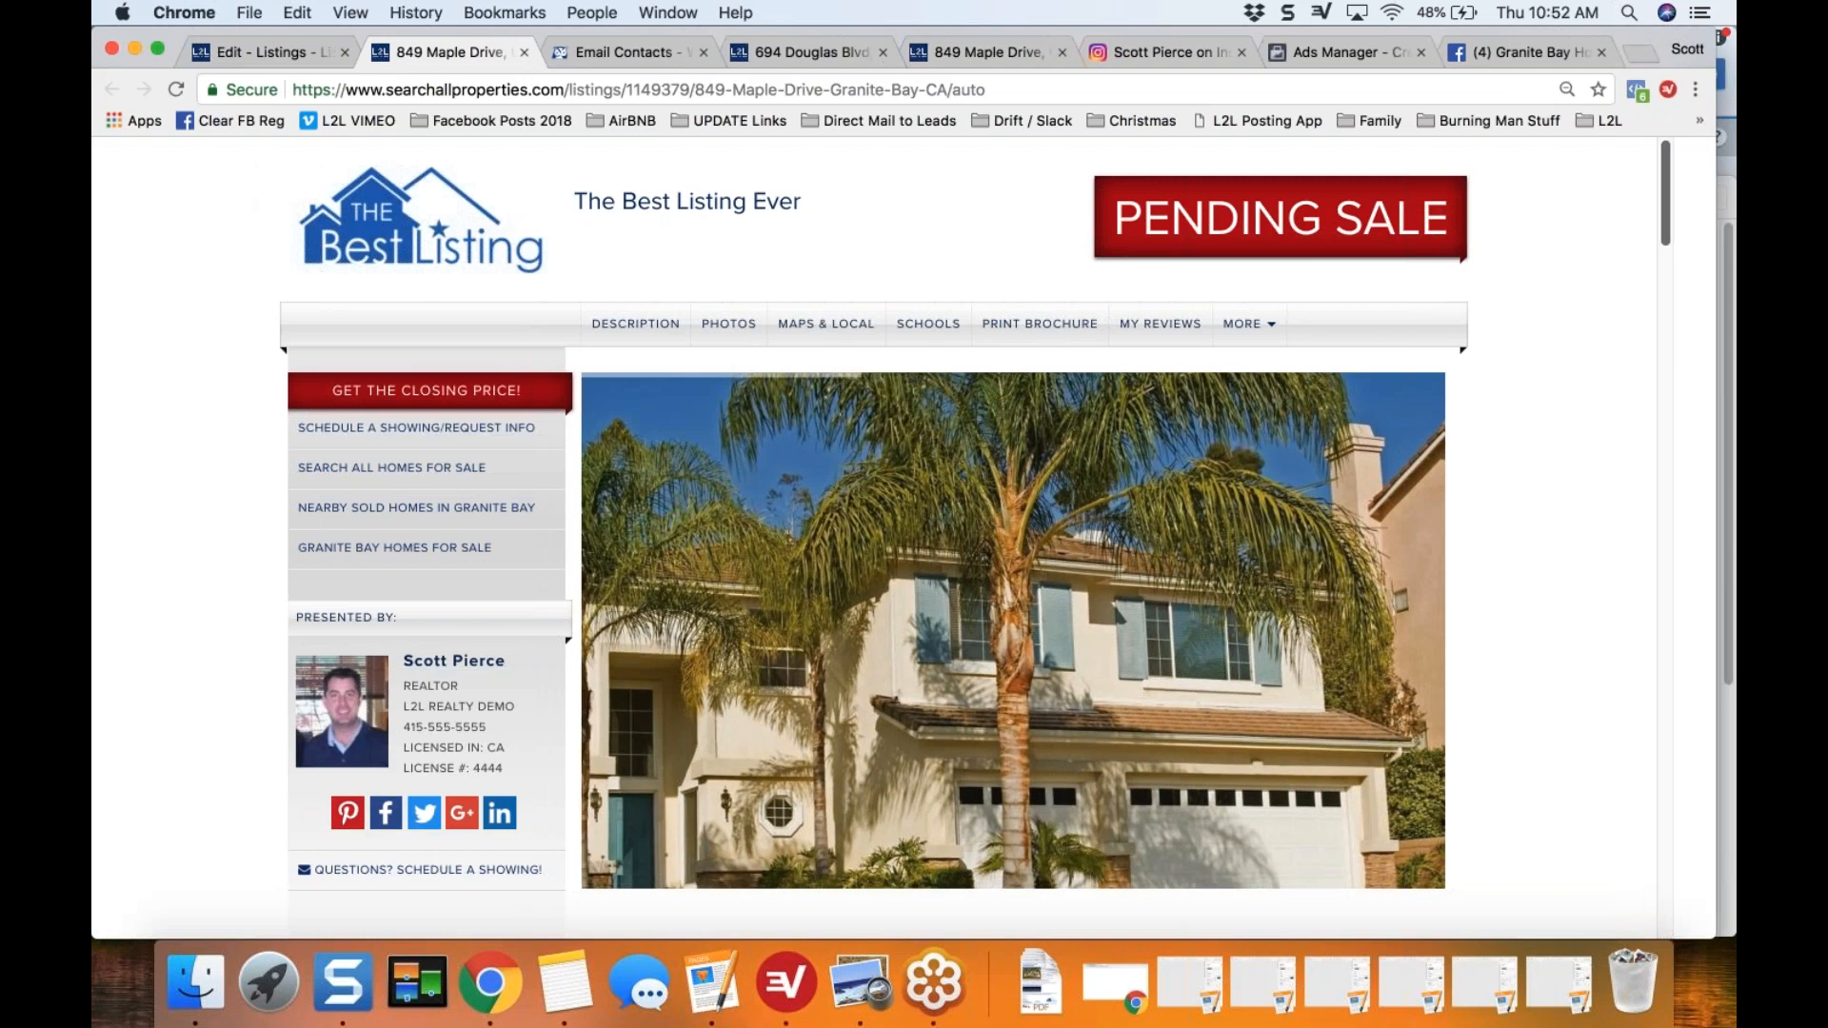
{"action": "mouse_move", "coordinate": [123, 915]}
{"action": "left_mouse_down"}
{"action": "mouse_move", "coordinate": [247, 905]}
{"action": "mouse_move", "coordinate": [92, 905]}
{"action": "left_mouse_up"}
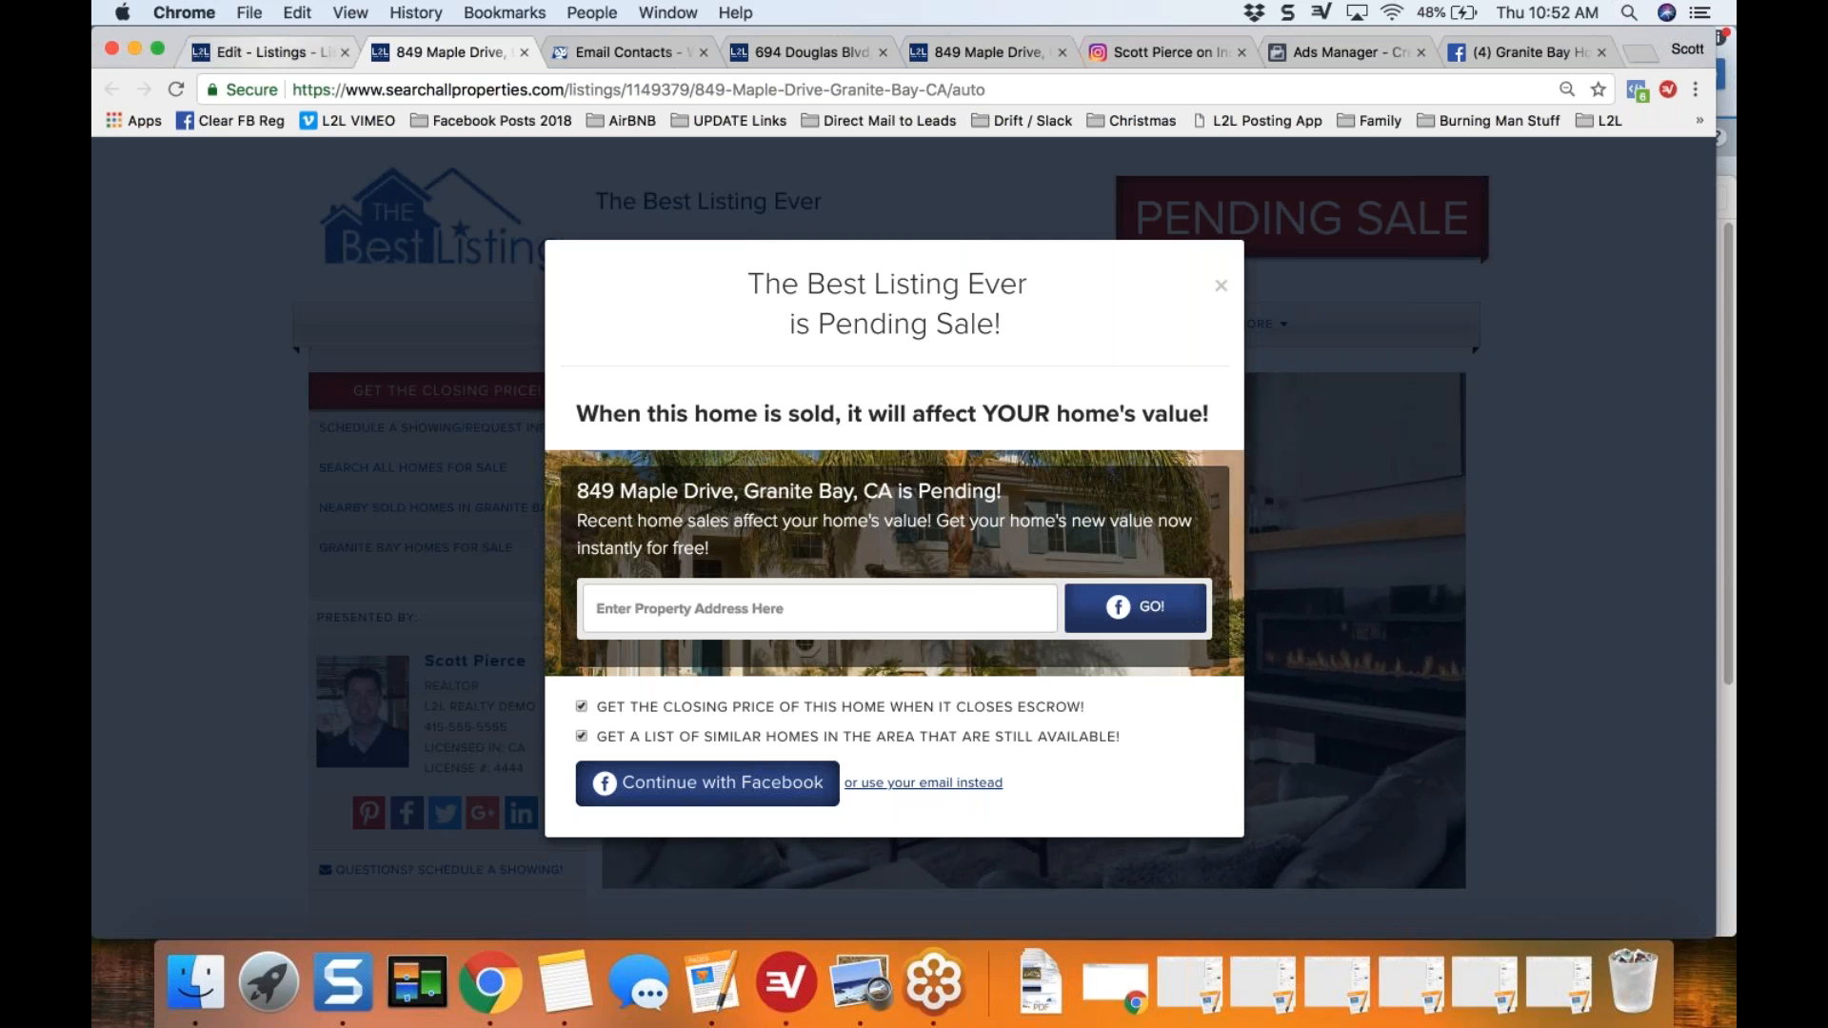
{"action": "left_click", "coordinate": [271, 53]}
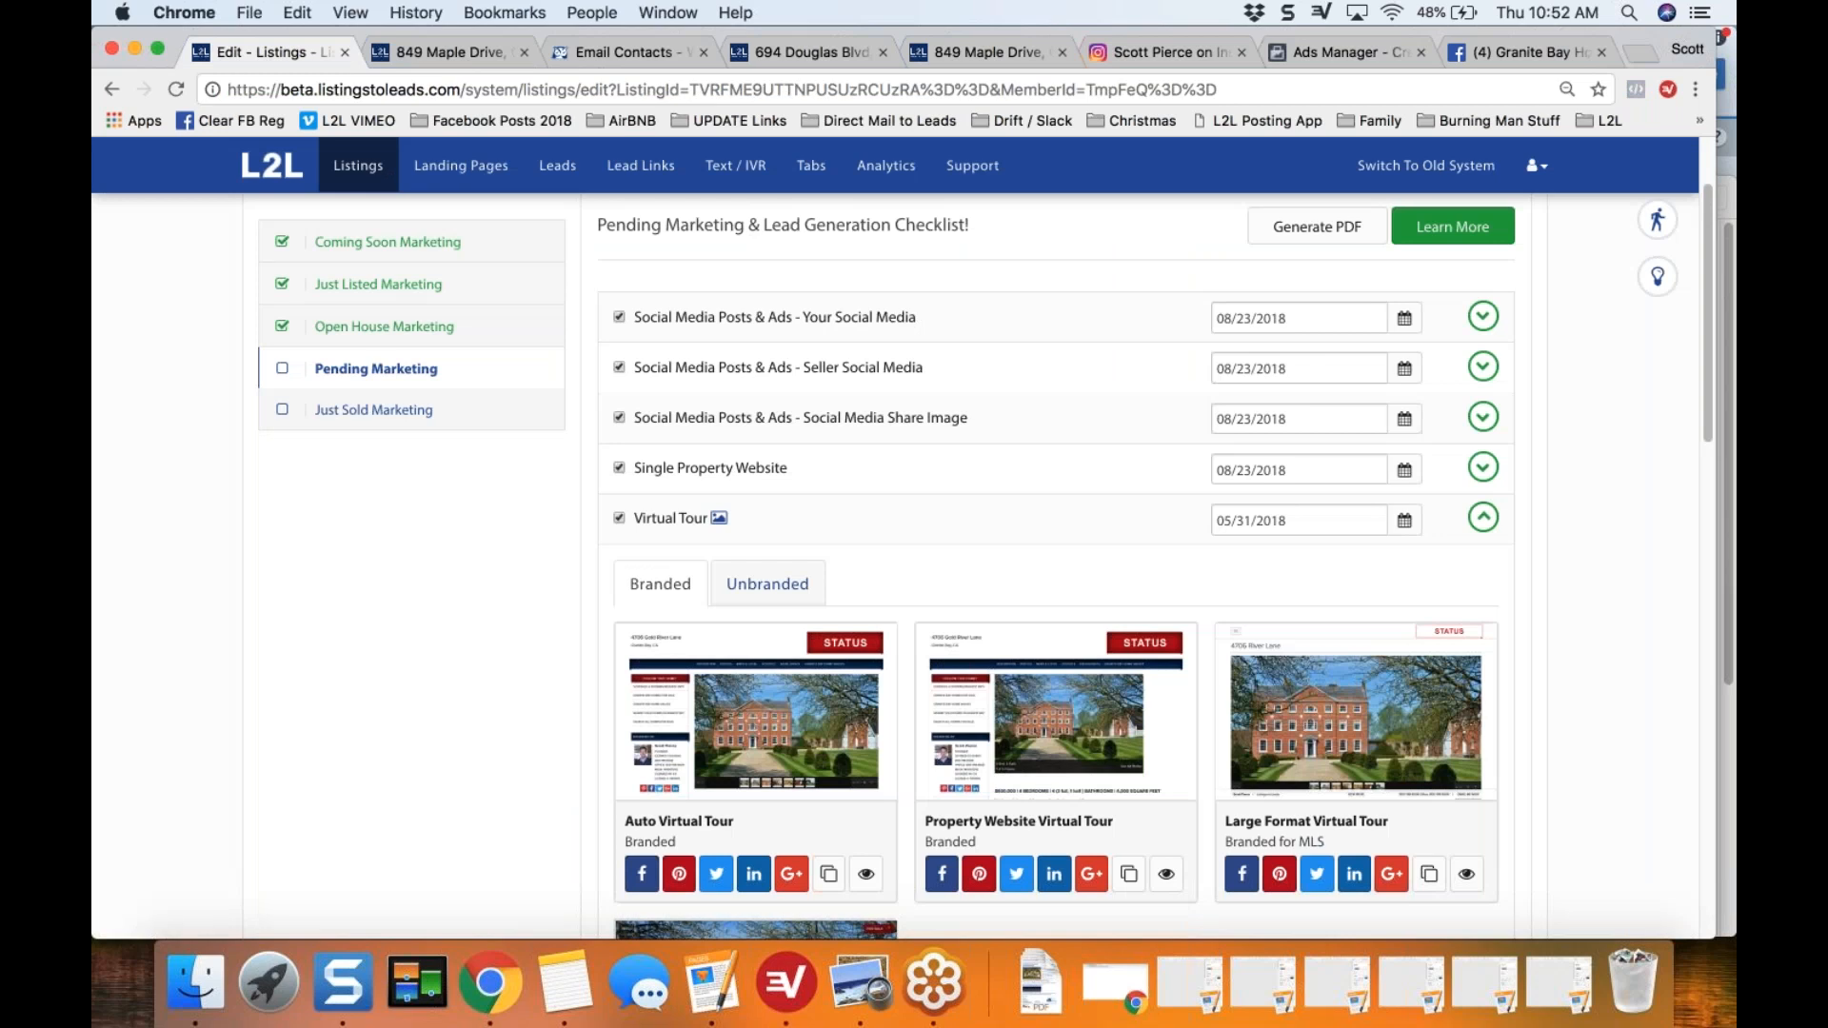
Step: Collapse Virtual Tour and mark Text Sign Riders as completed in the Pending Marketing checklist
{"action": "left_click", "coordinate": [1483, 517]}
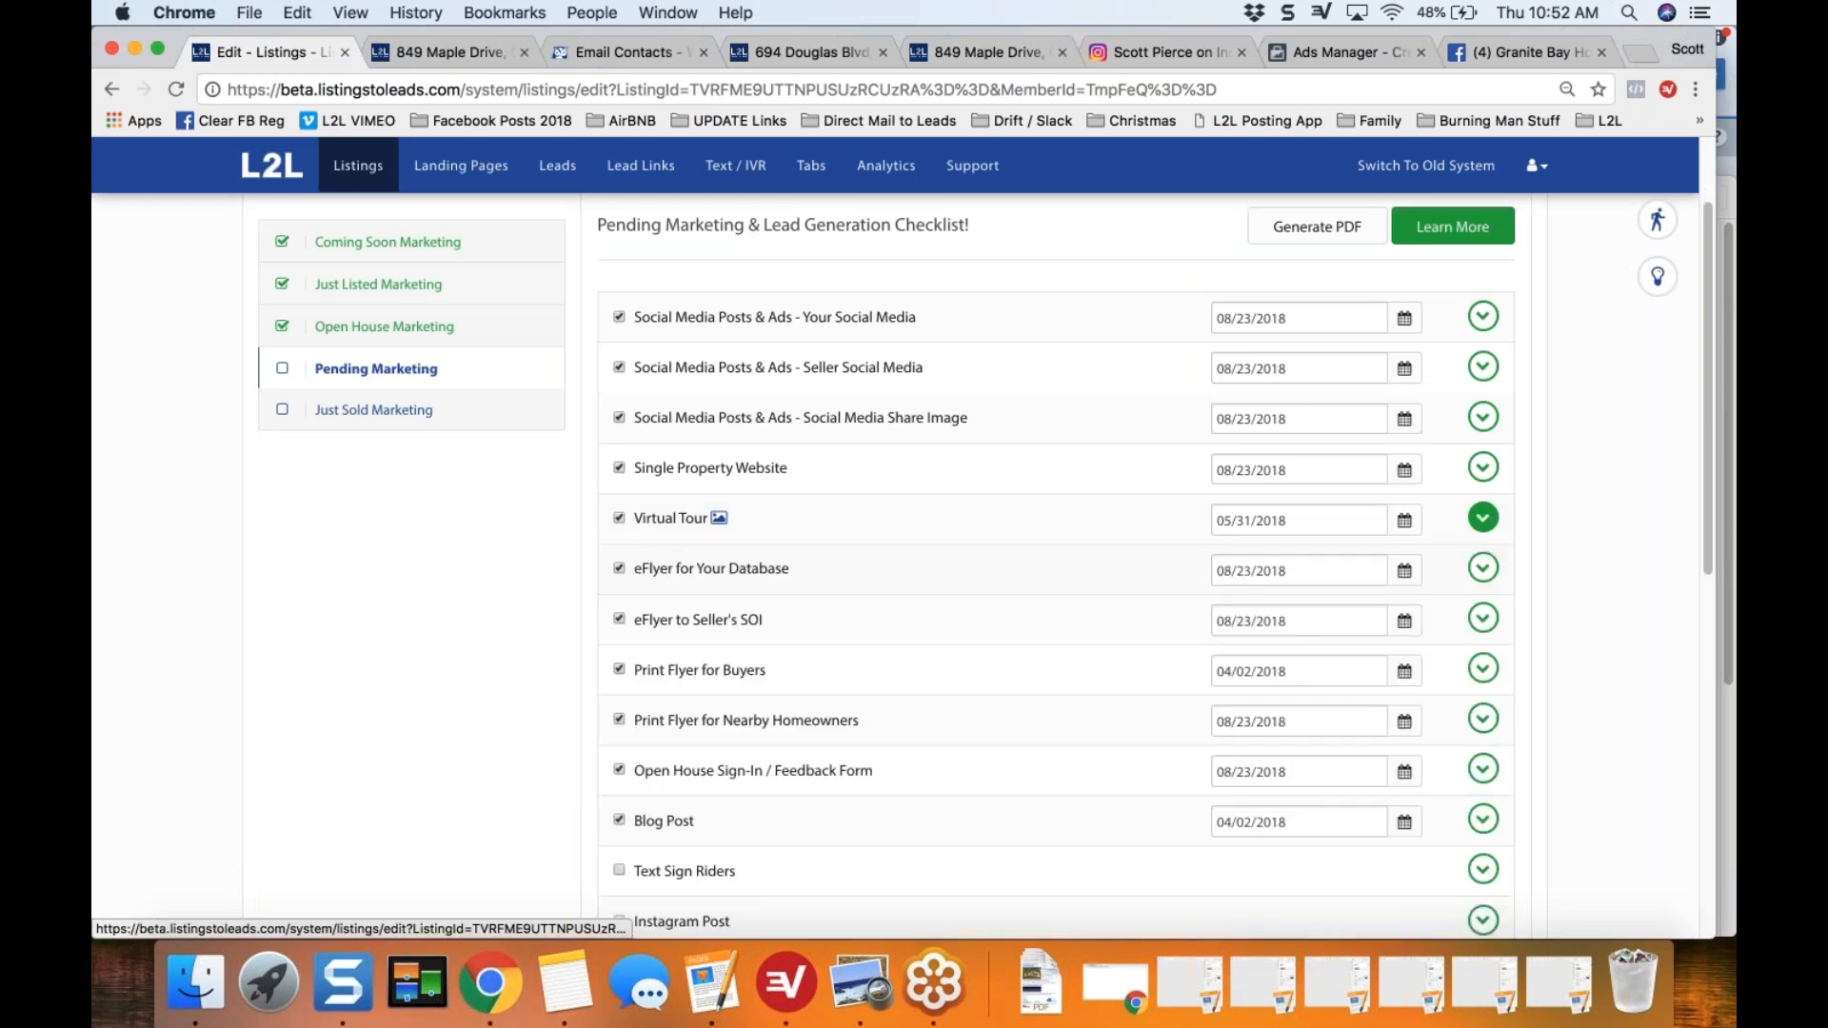
{"action": "scroll", "coordinate": [563, 775], "scroll_direction": "down", "scroll_amount": 3}
{"action": "left_click", "coordinate": [619, 642]}
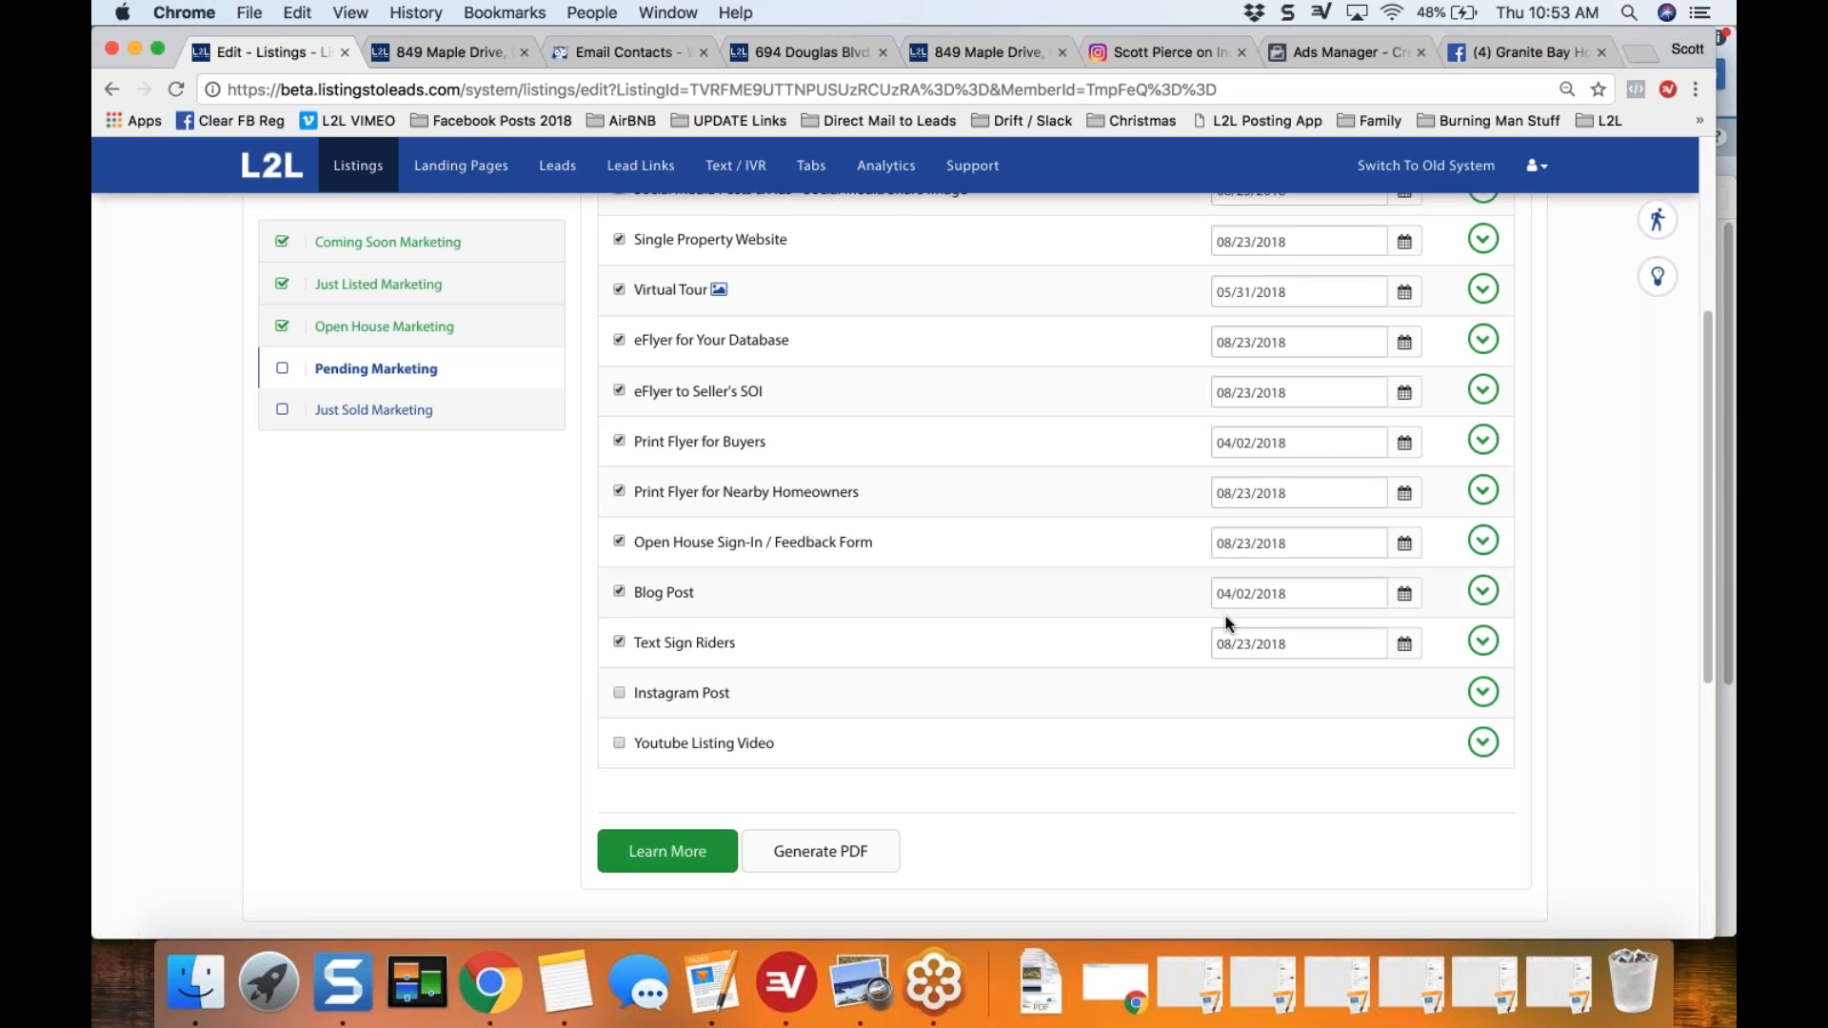
Step: Expand Text Sign Riders and review the assigned extension and the sign rider order options
{"action": "left_click", "coordinate": [1475, 643]}
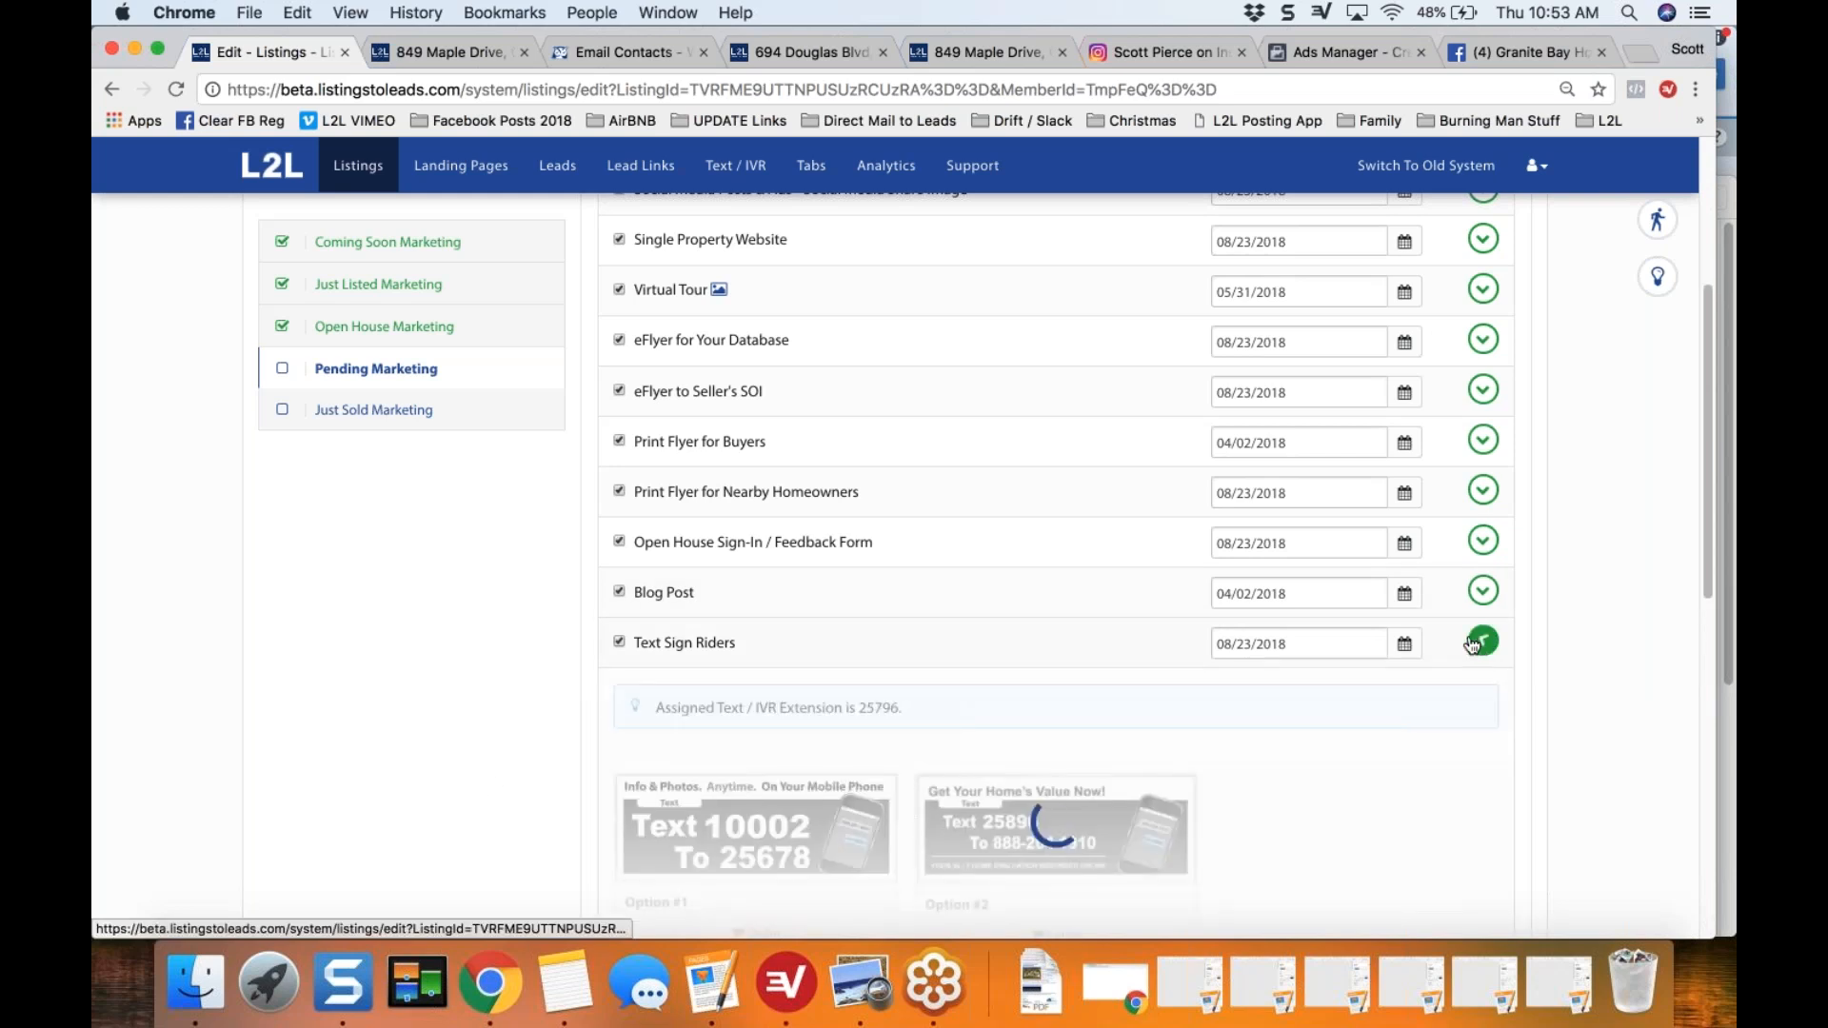
{"action": "scroll", "coordinate": [489, 777], "scroll_direction": "down", "scroll_amount": 3}
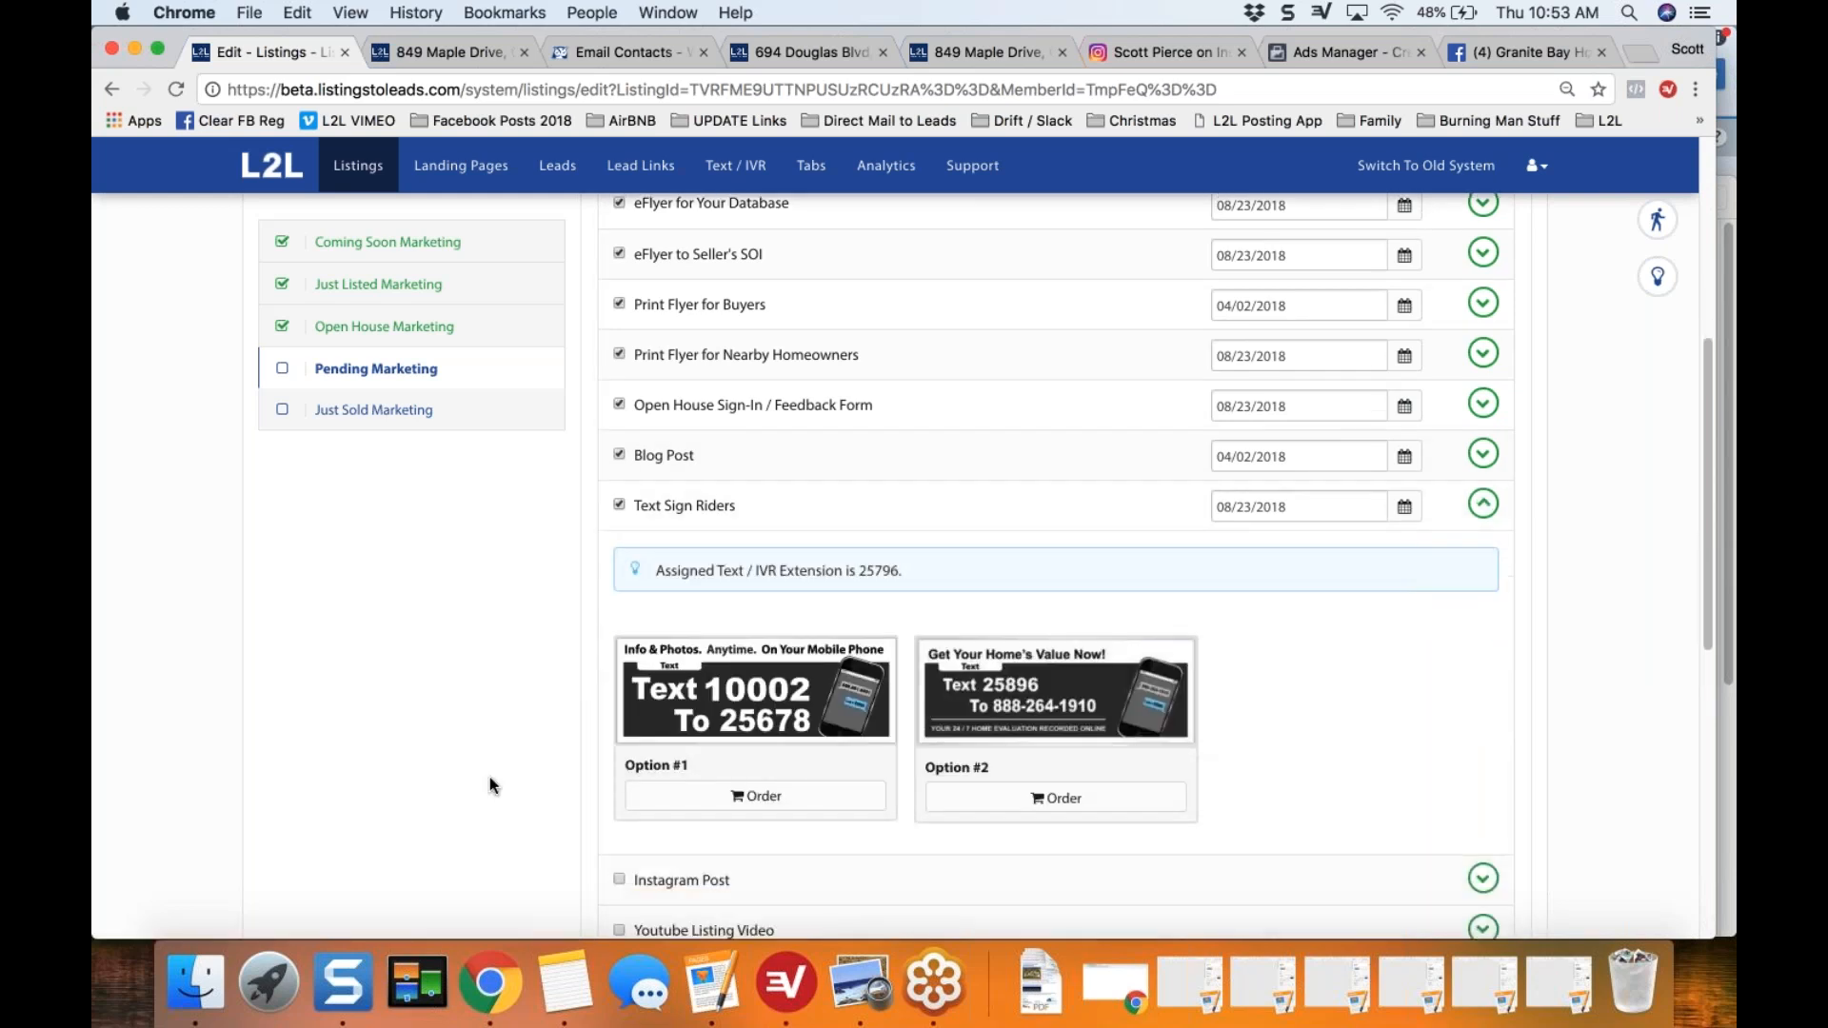
{"action": "scroll", "coordinate": [490, 785], "scroll_direction": "down", "scroll_amount": 1}
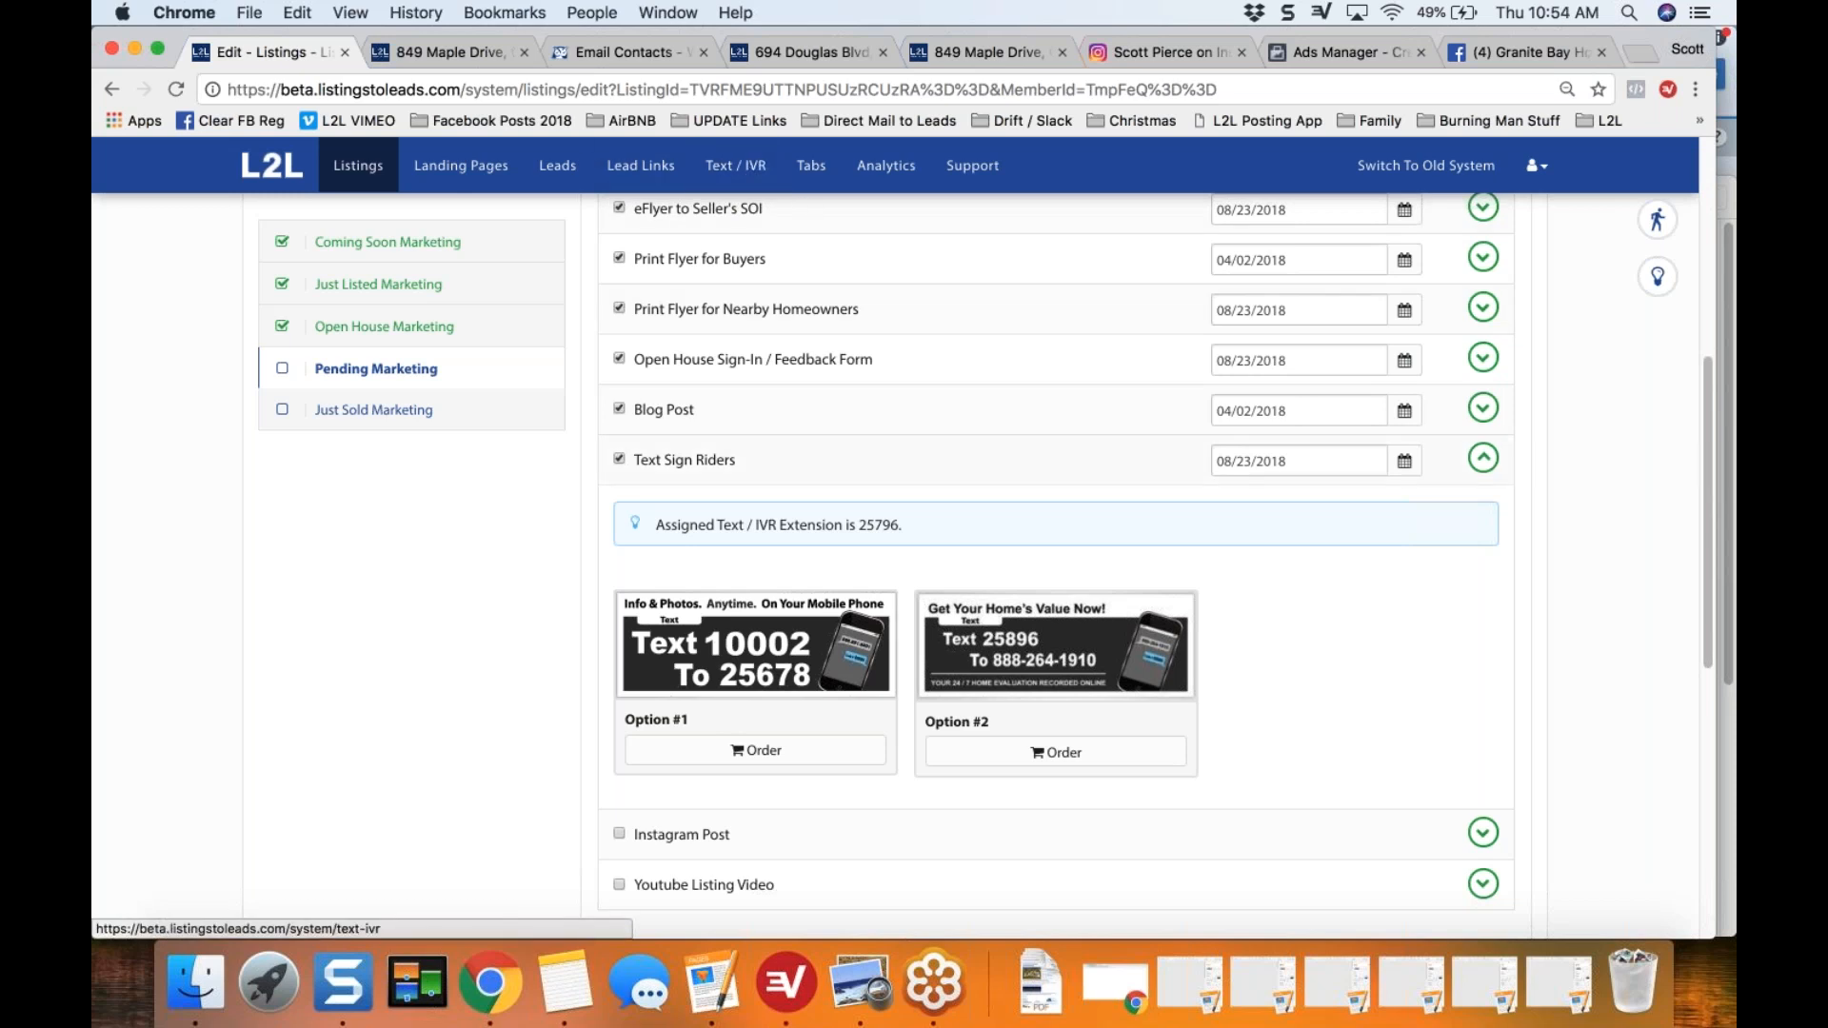
Step: Collapse Text Sign Riders to check the Instagram Post item, and reopen Text Sign Riders
{"action": "left_click", "coordinate": [1484, 460]}
{"action": "left_click", "coordinate": [1483, 509]}
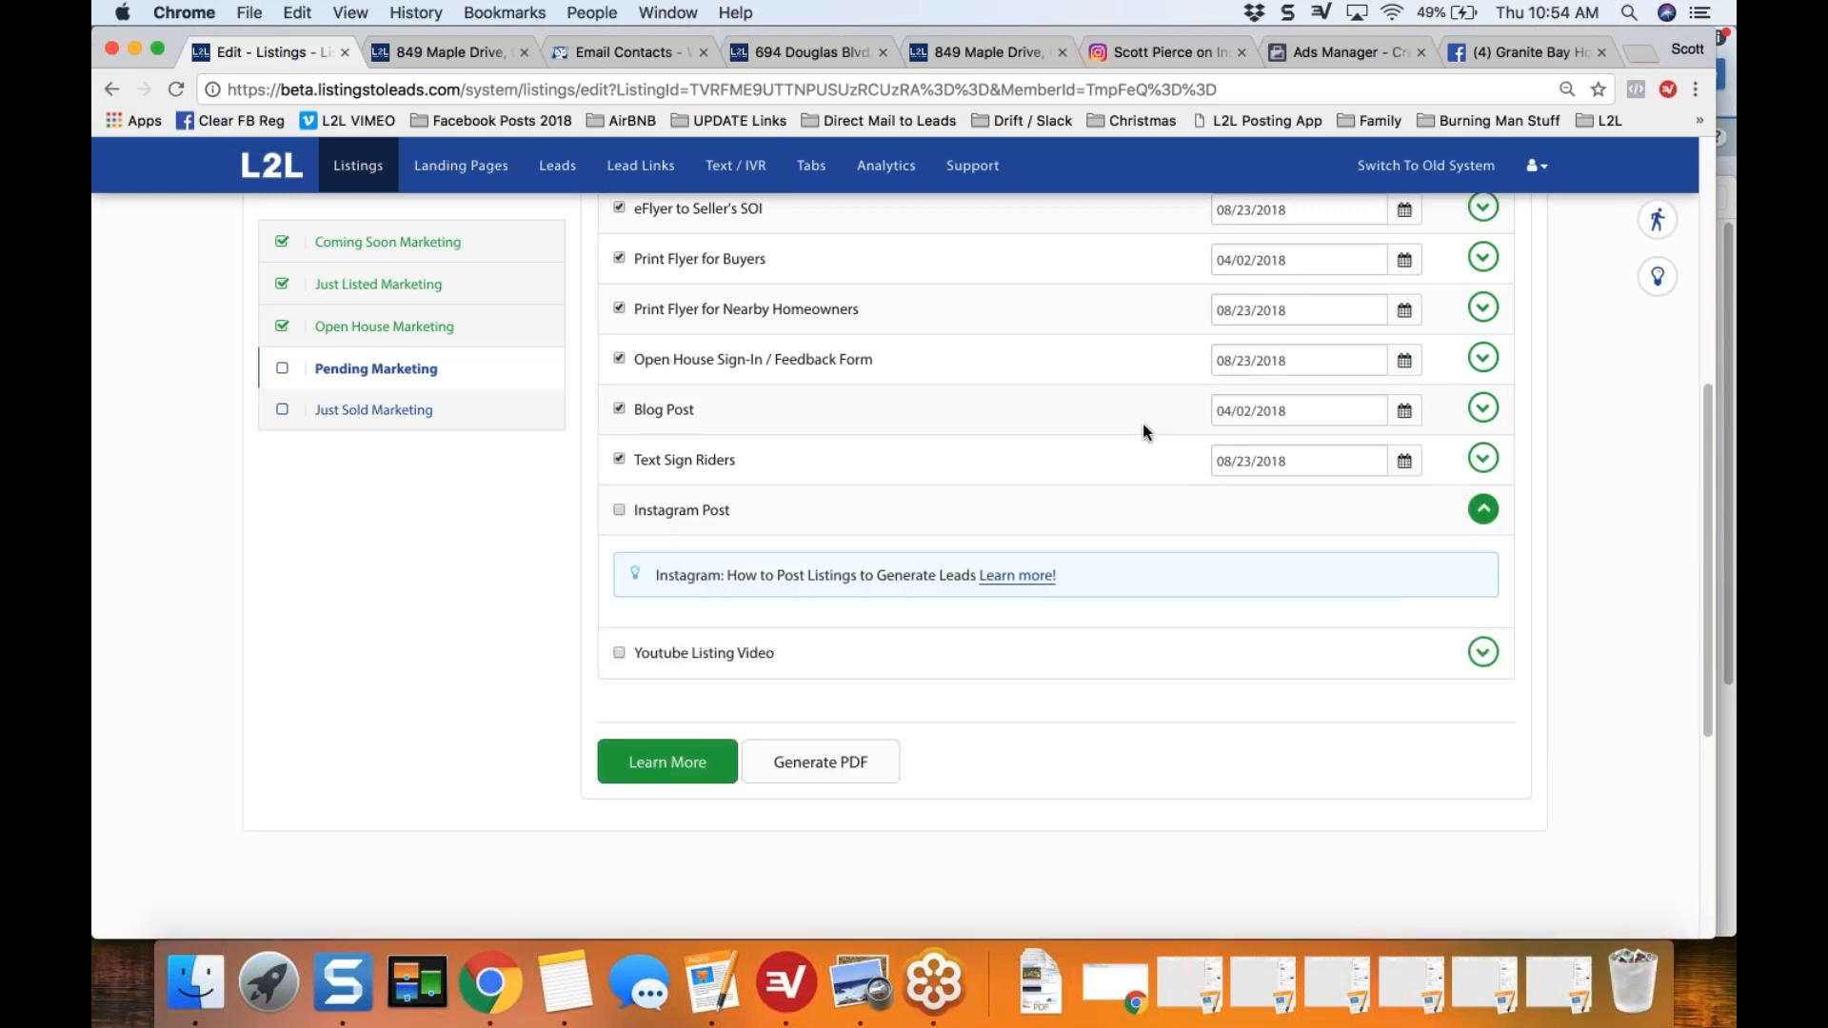
{"action": "left_click", "coordinate": [1575, 344]}
{"action": "scroll", "coordinate": [1575, 358], "scroll_direction": "up", "scroll_amount": 1}
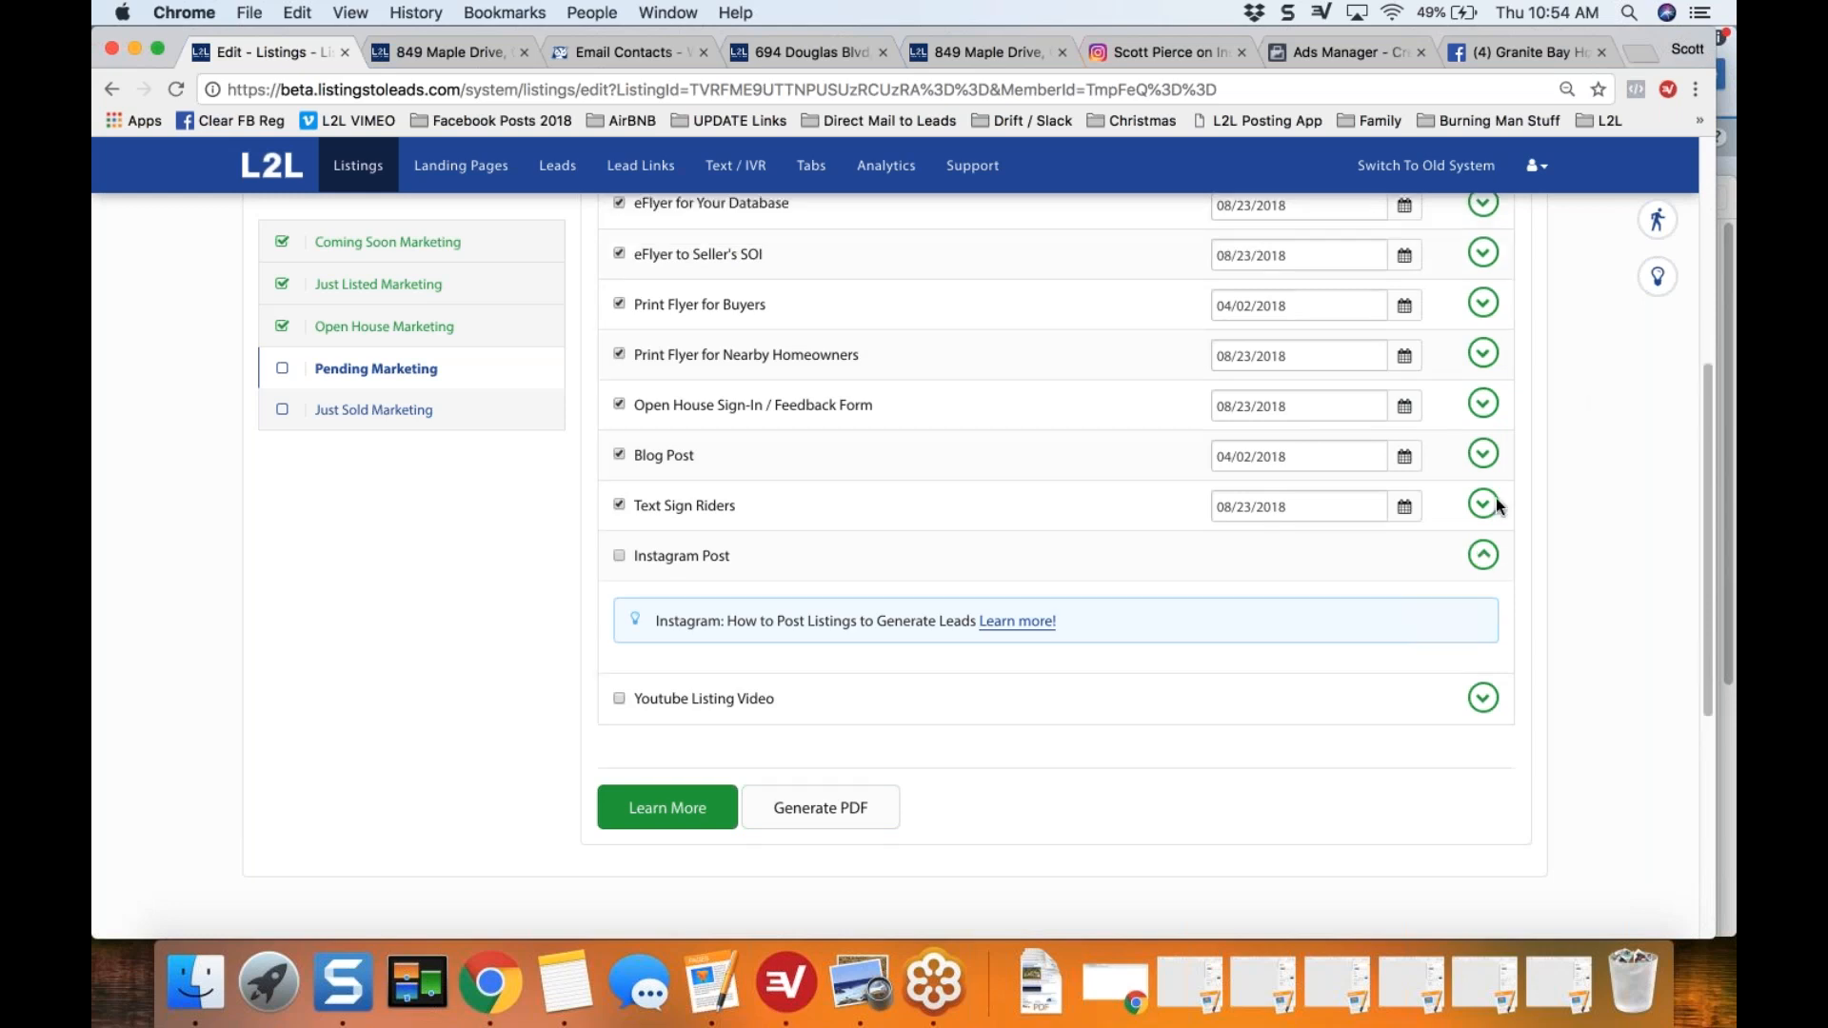
{"action": "left_click", "coordinate": [1483, 505]}
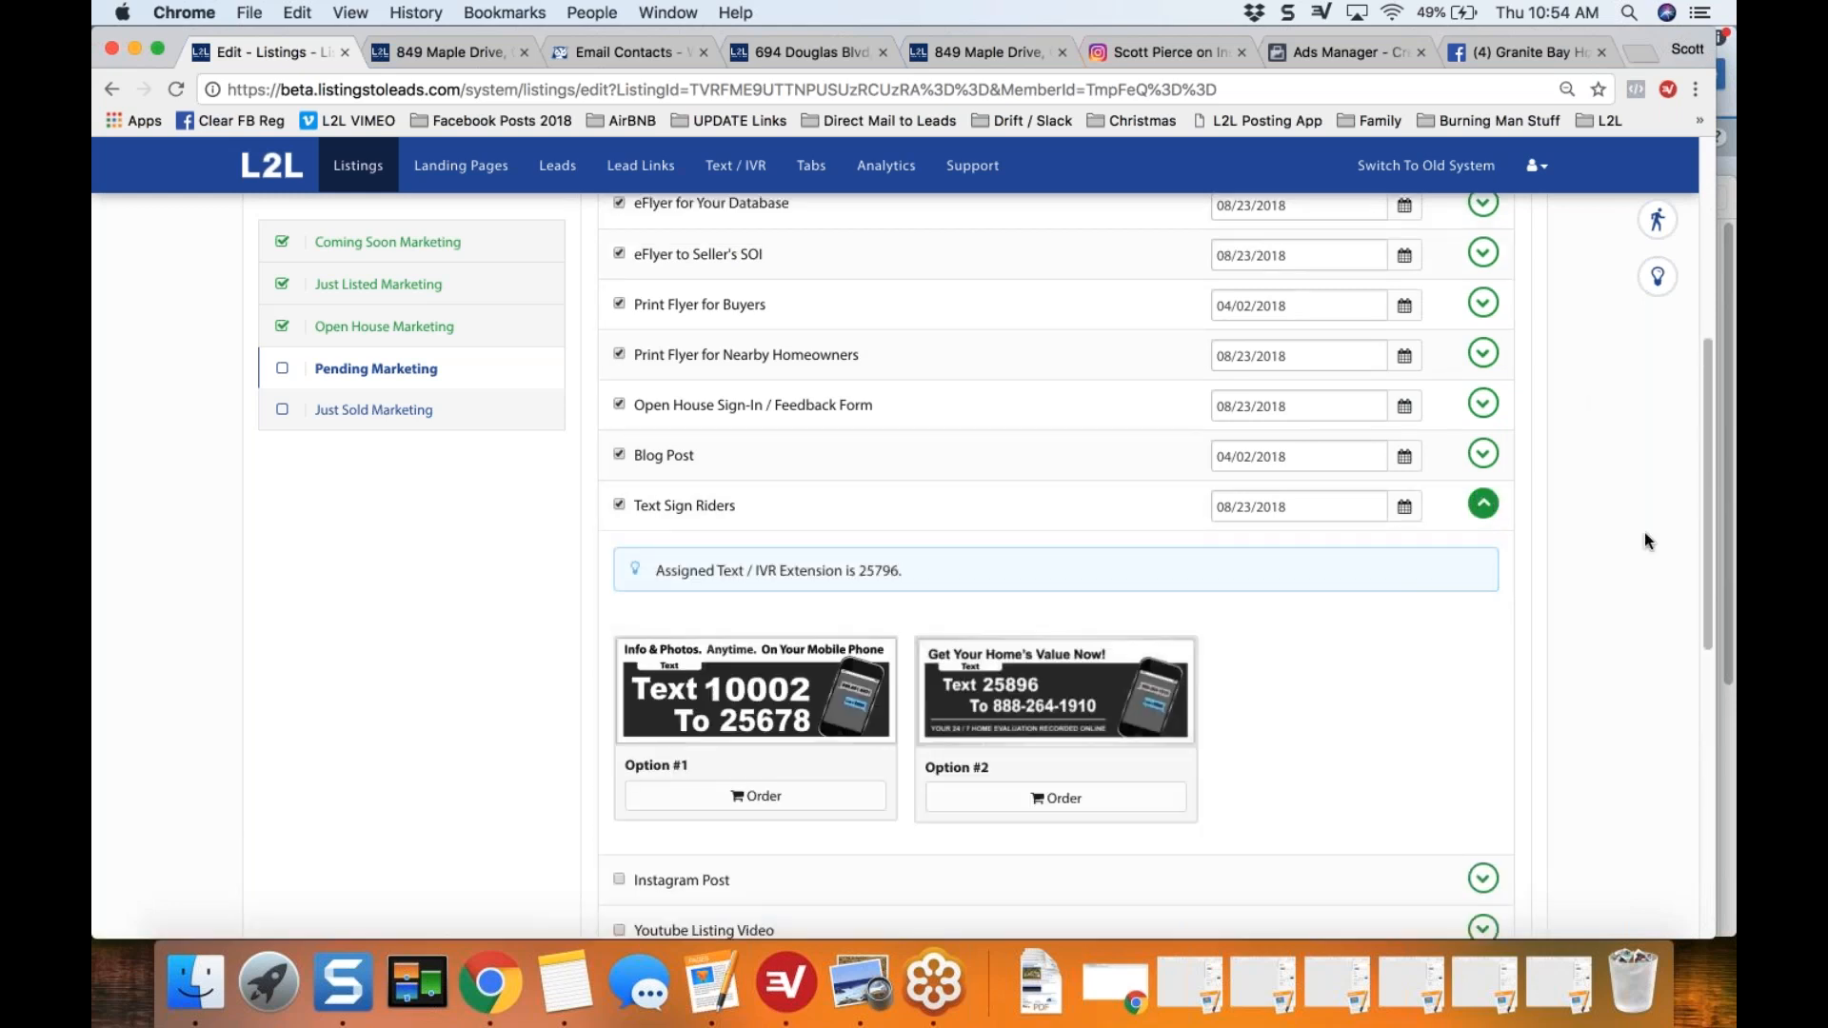
Step: Expand the Social Media Share Image item and review the Facebook version of the pending image
{"action": "scroll", "coordinate": [1644, 533], "scroll_direction": "up", "scroll_amount": 2}
{"action": "scroll", "coordinate": [1644, 533], "scroll_direction": "up", "scroll_amount": 8}
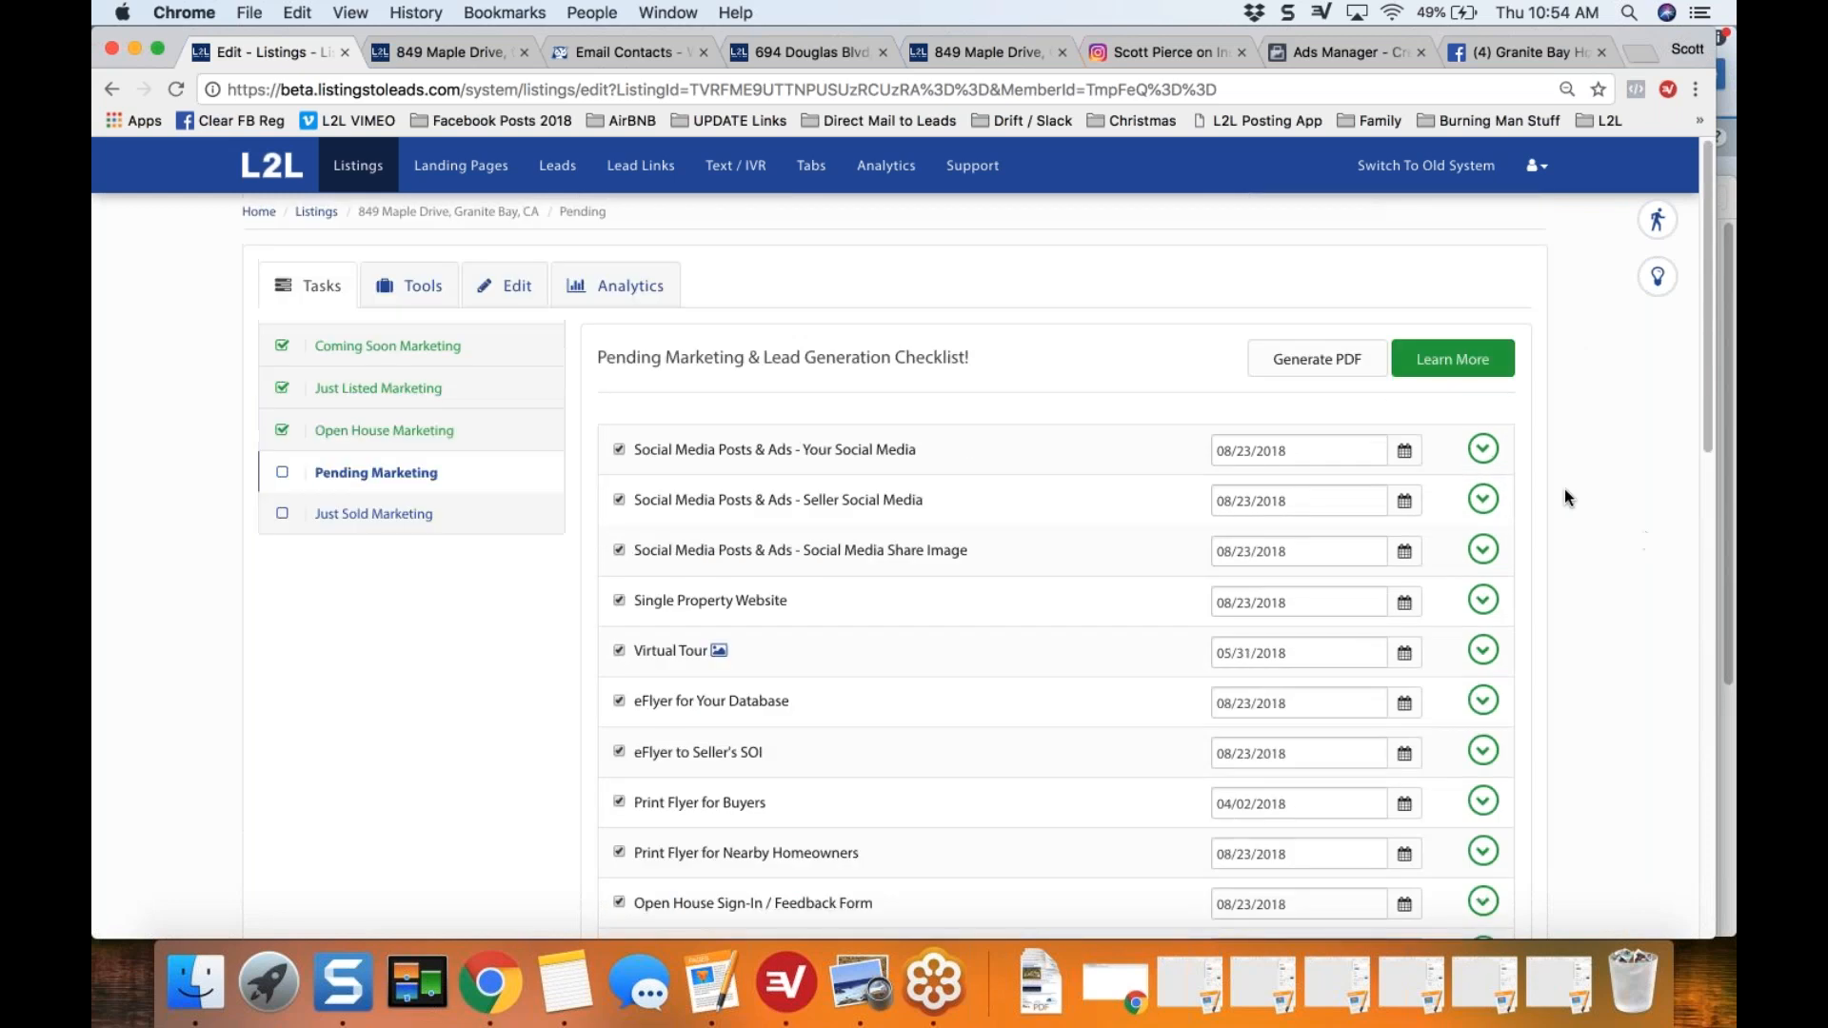
{"action": "left_click", "coordinate": [1484, 550]}
{"action": "scroll", "coordinate": [491, 714], "scroll_direction": "down", "scroll_amount": 4}
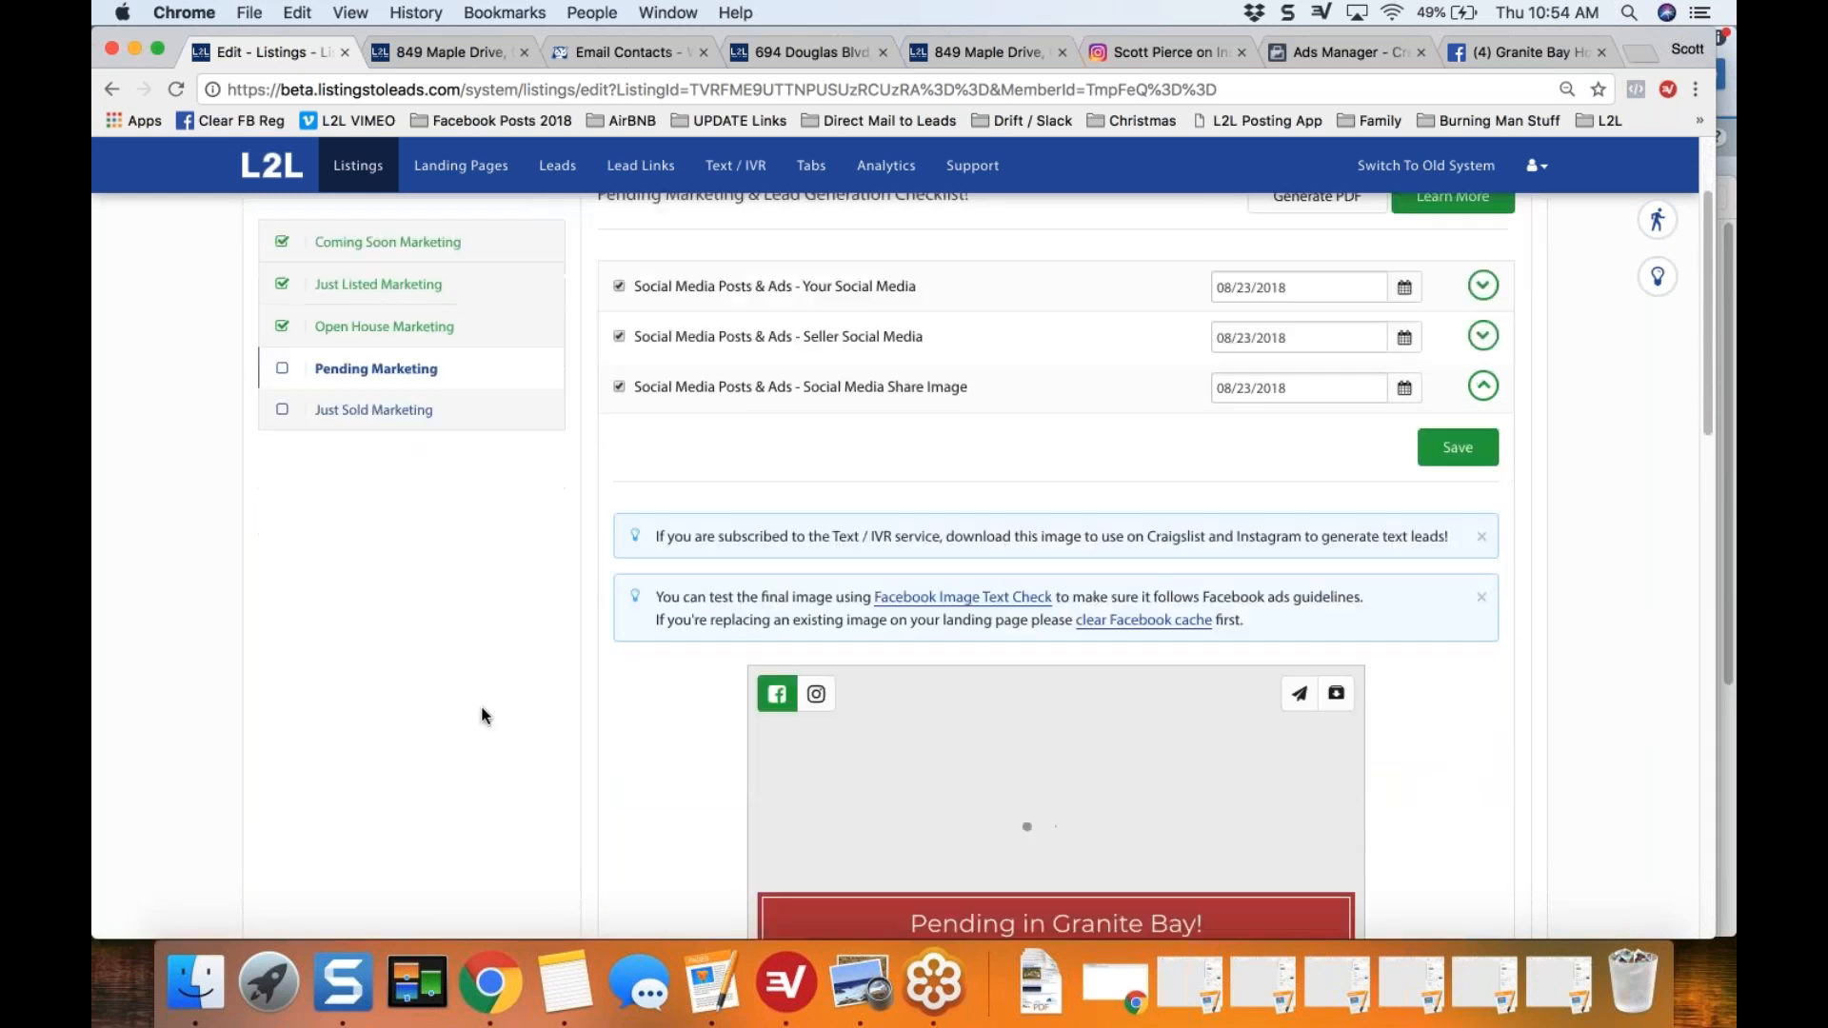
{"action": "scroll", "coordinate": [486, 716], "scroll_direction": "down", "scroll_amount": 5}
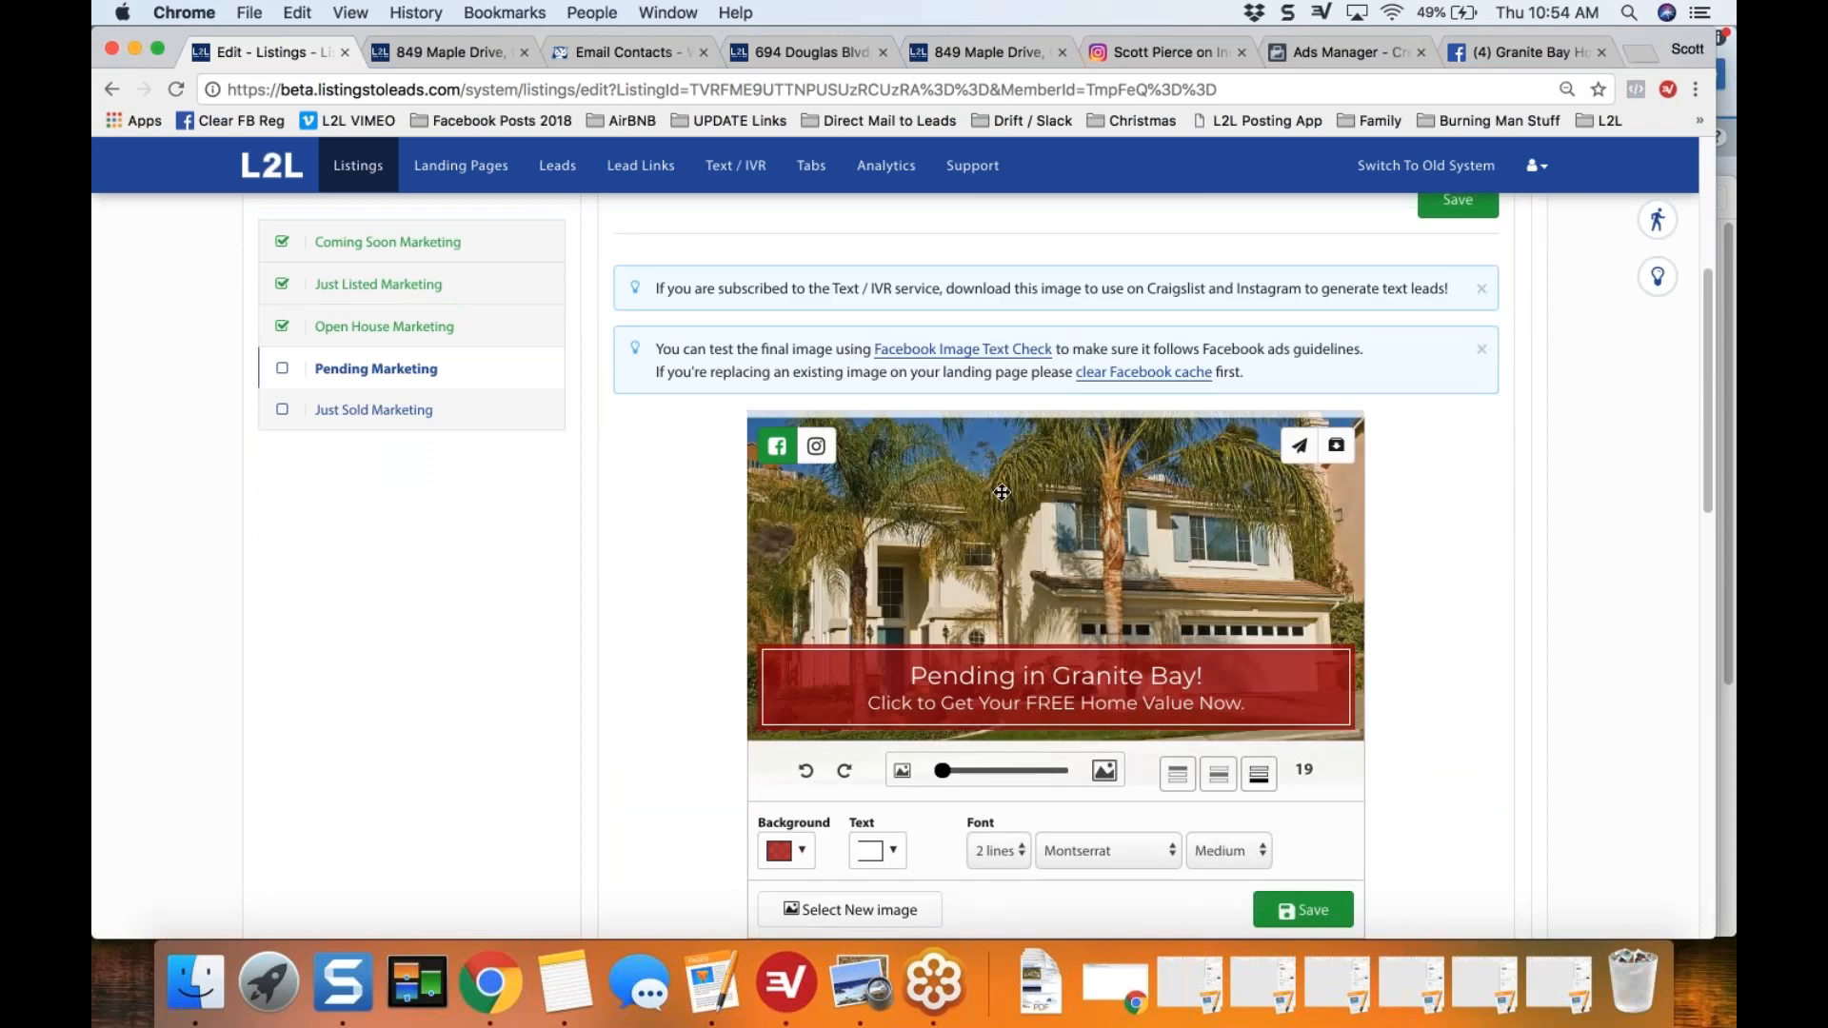
{"action": "scroll", "coordinate": [1002, 492], "scroll_direction": "down", "scroll_amount": 1}
{"action": "scroll", "coordinate": [1002, 492], "scroll_direction": "down", "scroll_amount": 1}
Step: Switch the pending share image to its Instagram format and view the full square image
{"action": "left_click", "coordinate": [816, 354]}
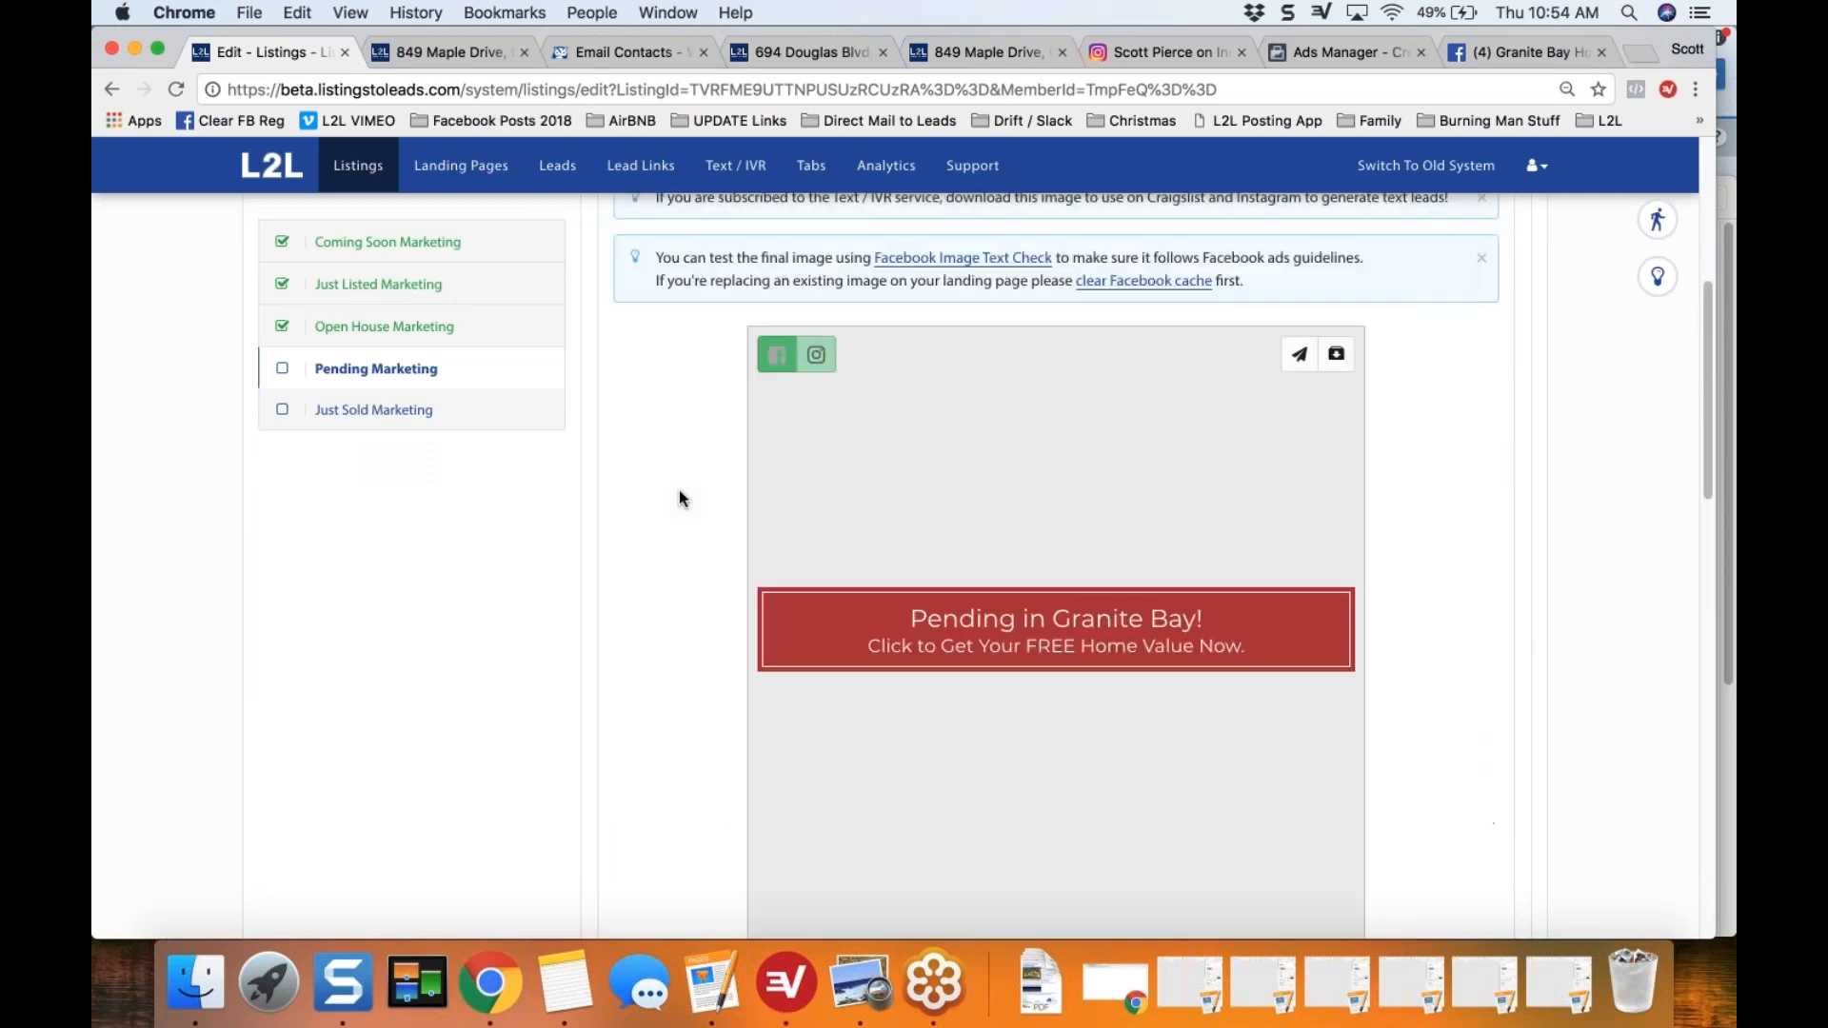
{"action": "scroll", "coordinate": [675, 504], "scroll_direction": "down", "scroll_amount": 1}
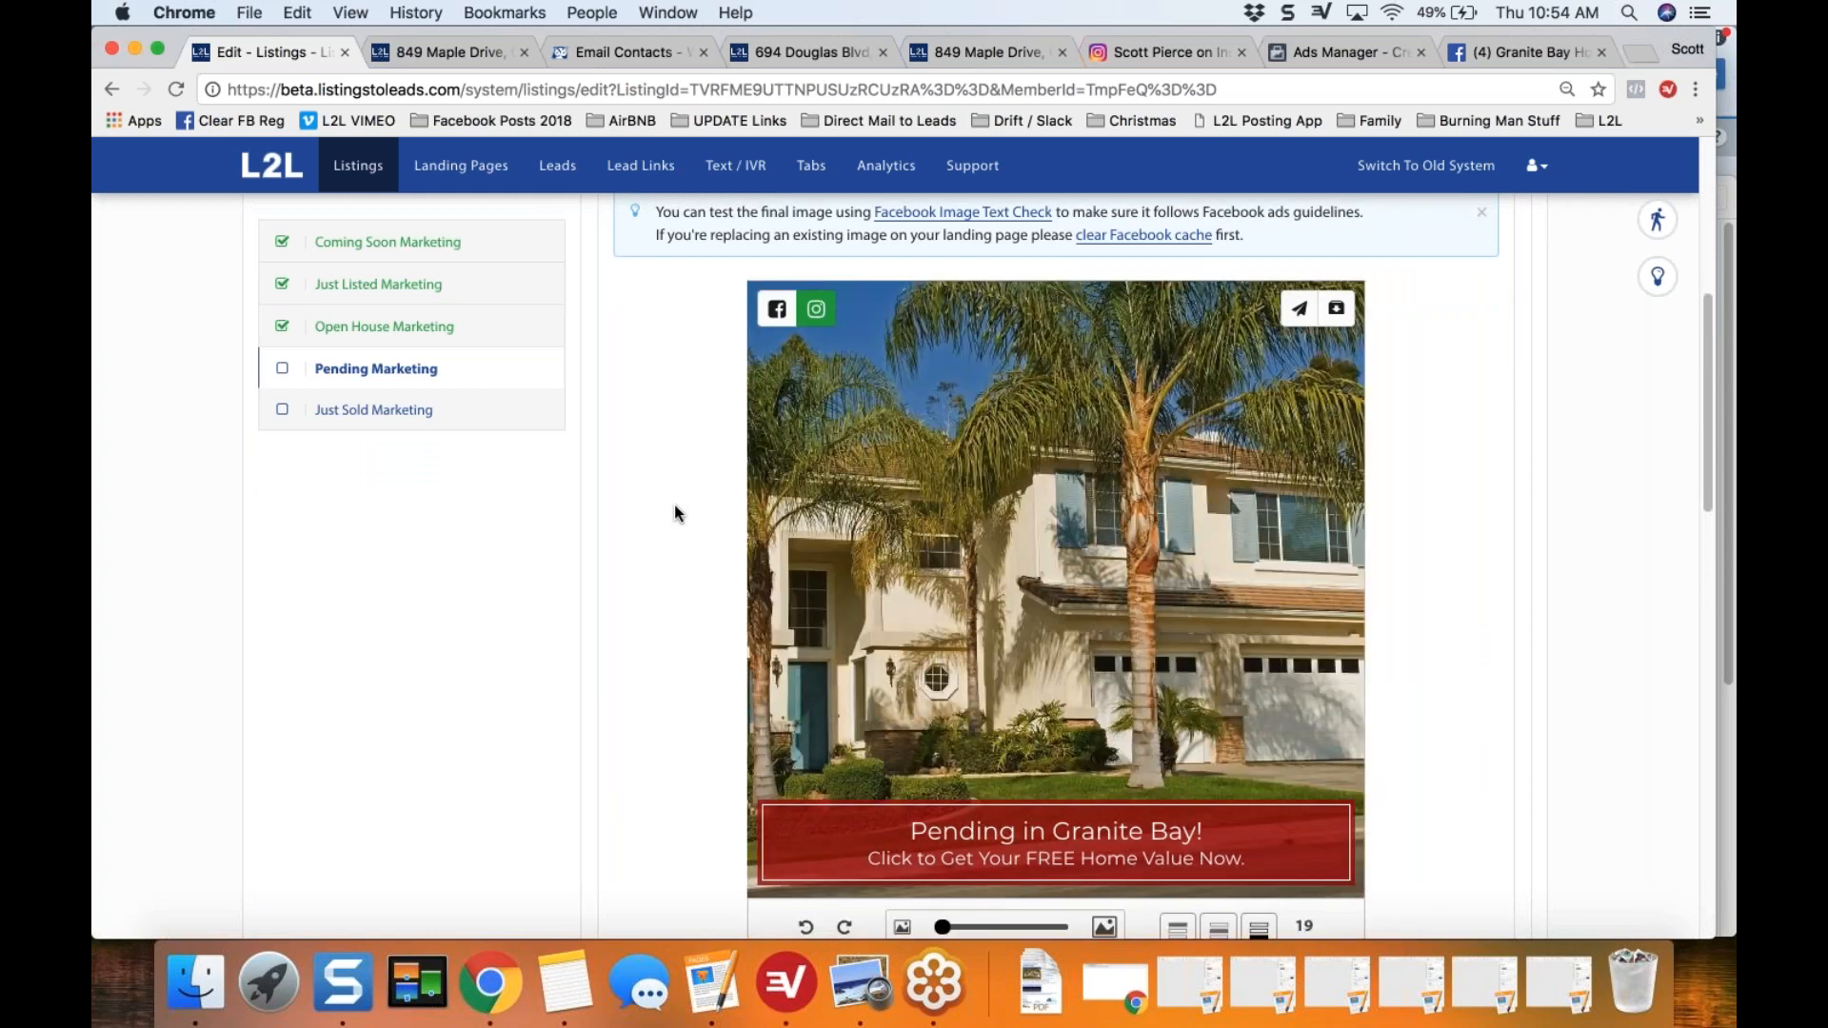
{"action": "scroll", "coordinate": [674, 514], "scroll_direction": "down", "scroll_amount": 1}
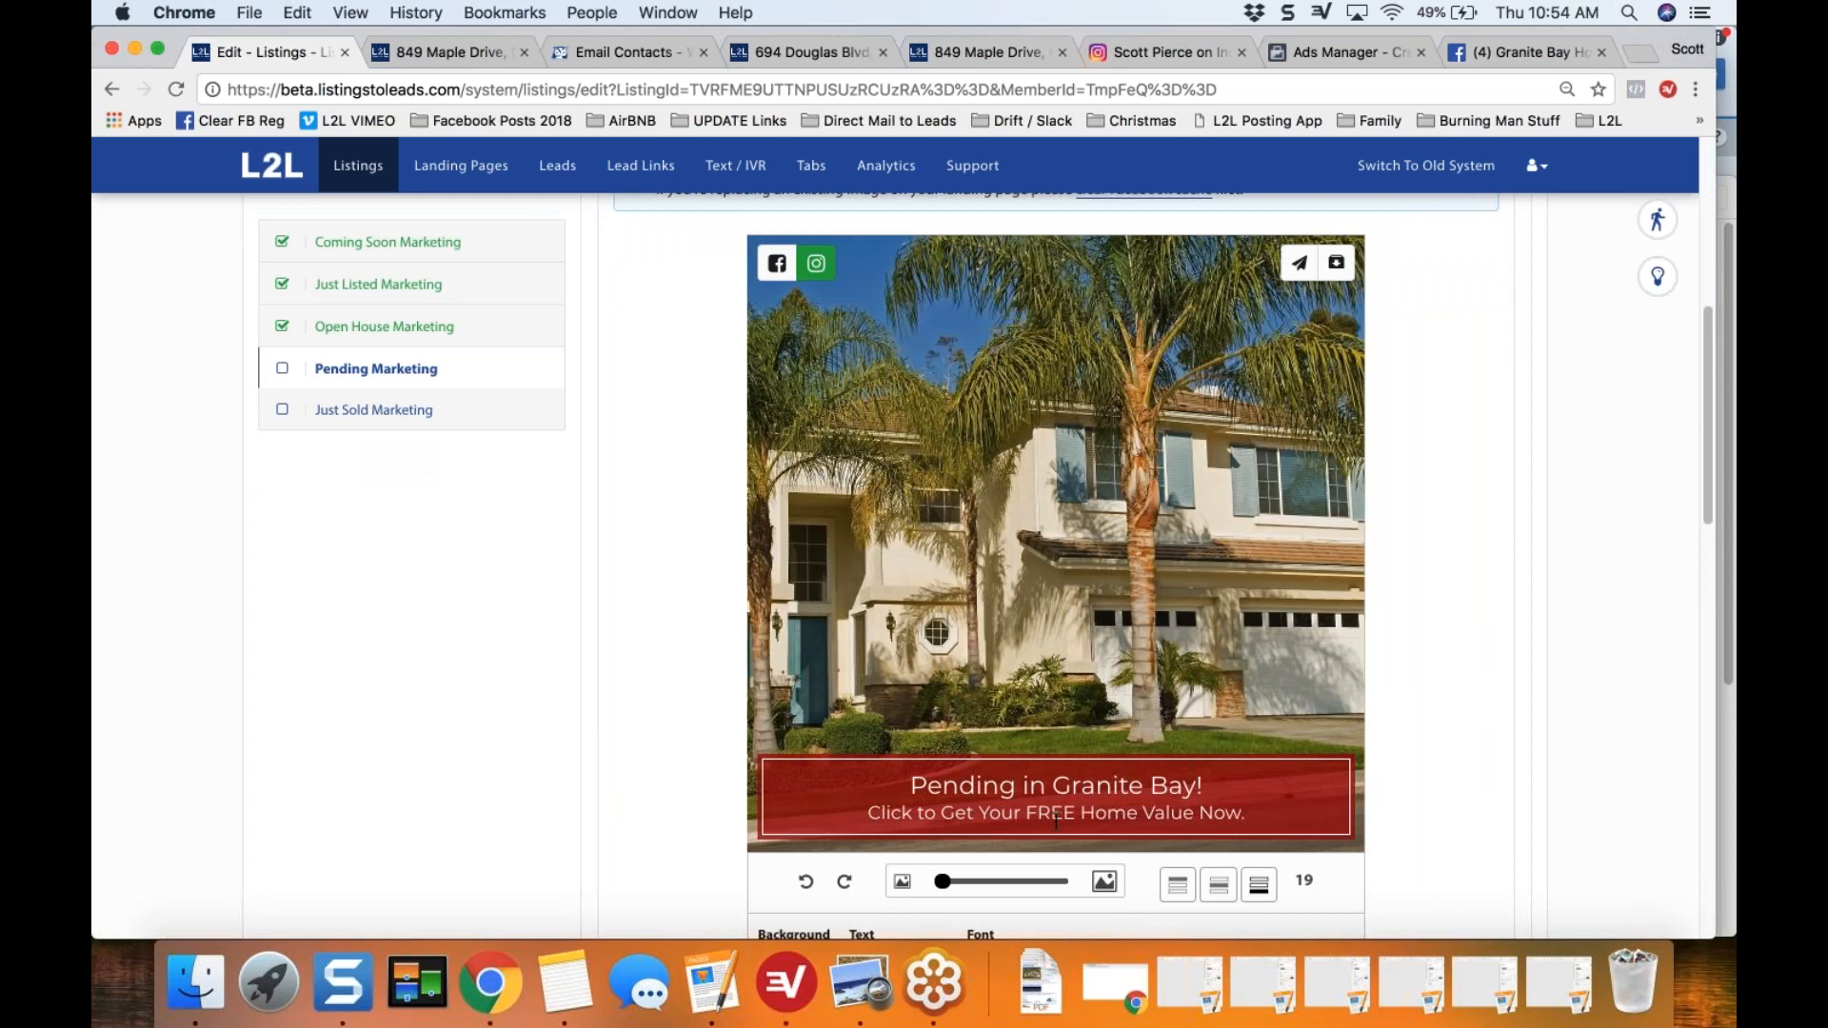
Step: Highlight the start of the image's home value line, view the sample Instagram pending post for comparison, and return to the listing
{"action": "left_click_drag", "start_coordinate": [867, 813], "coordinate": [1095, 812]}
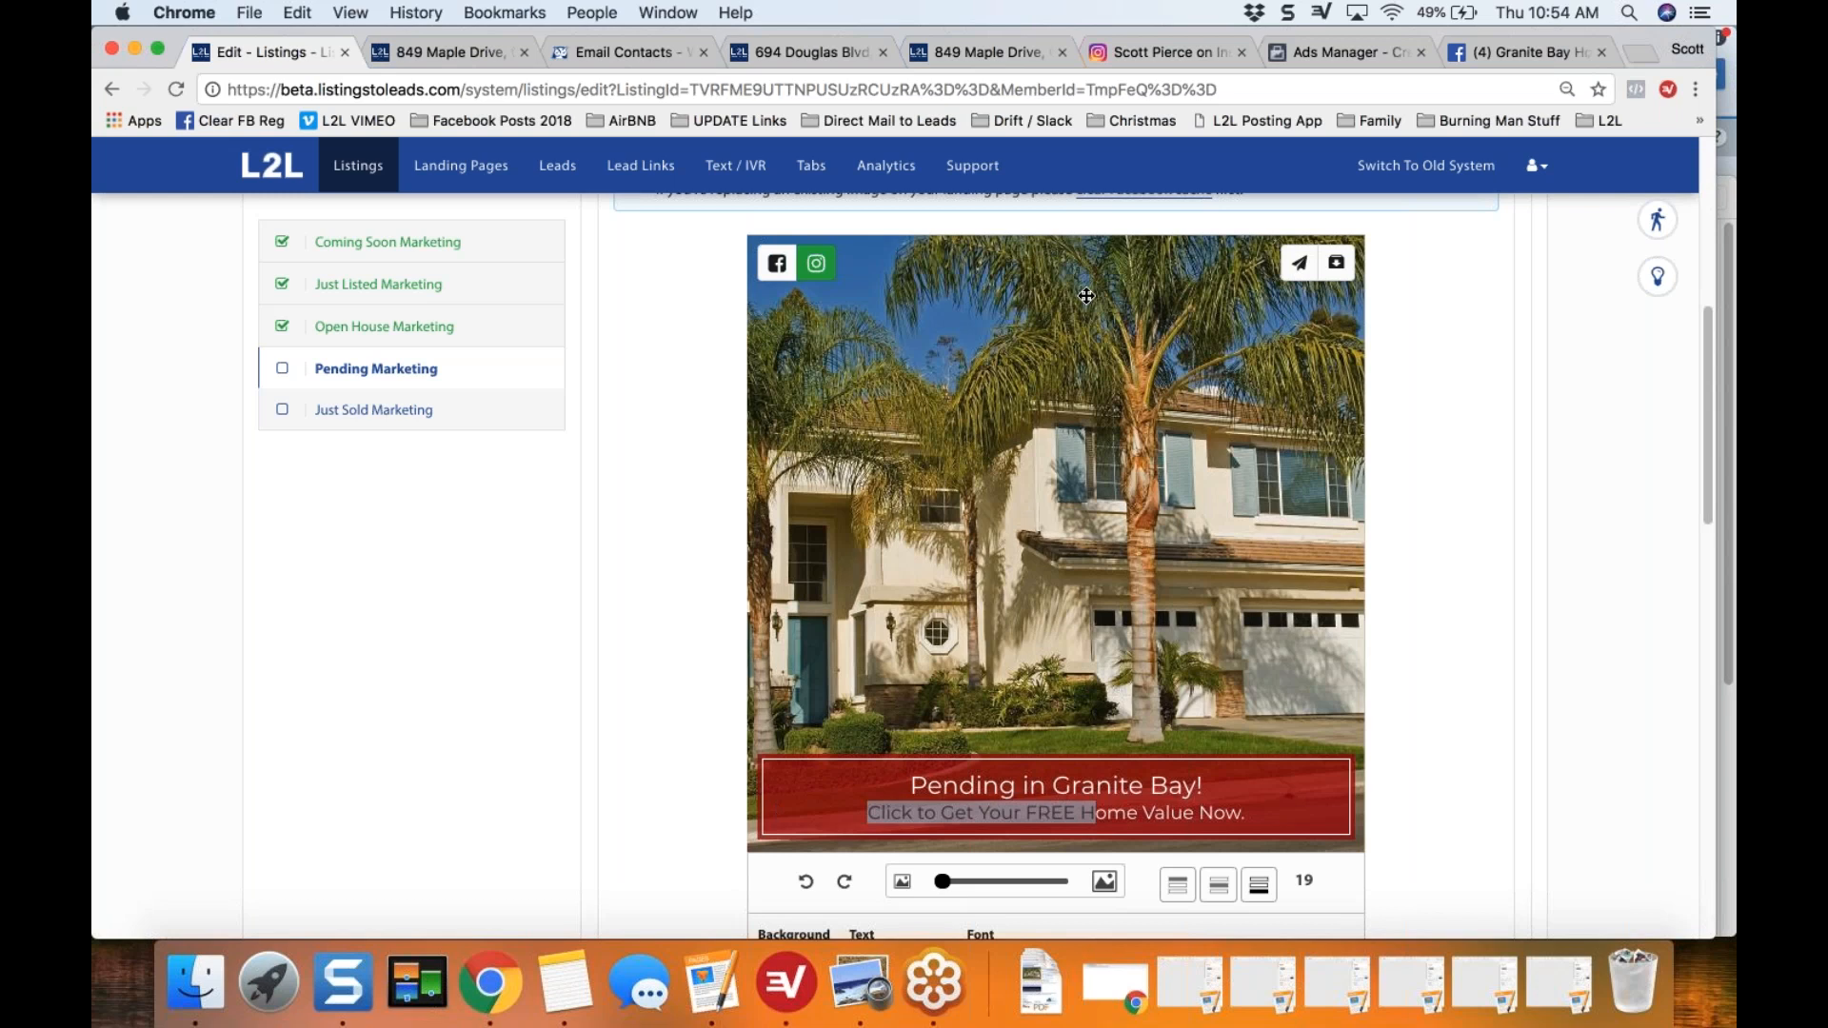
{"action": "left_click", "coordinate": [1154, 54]}
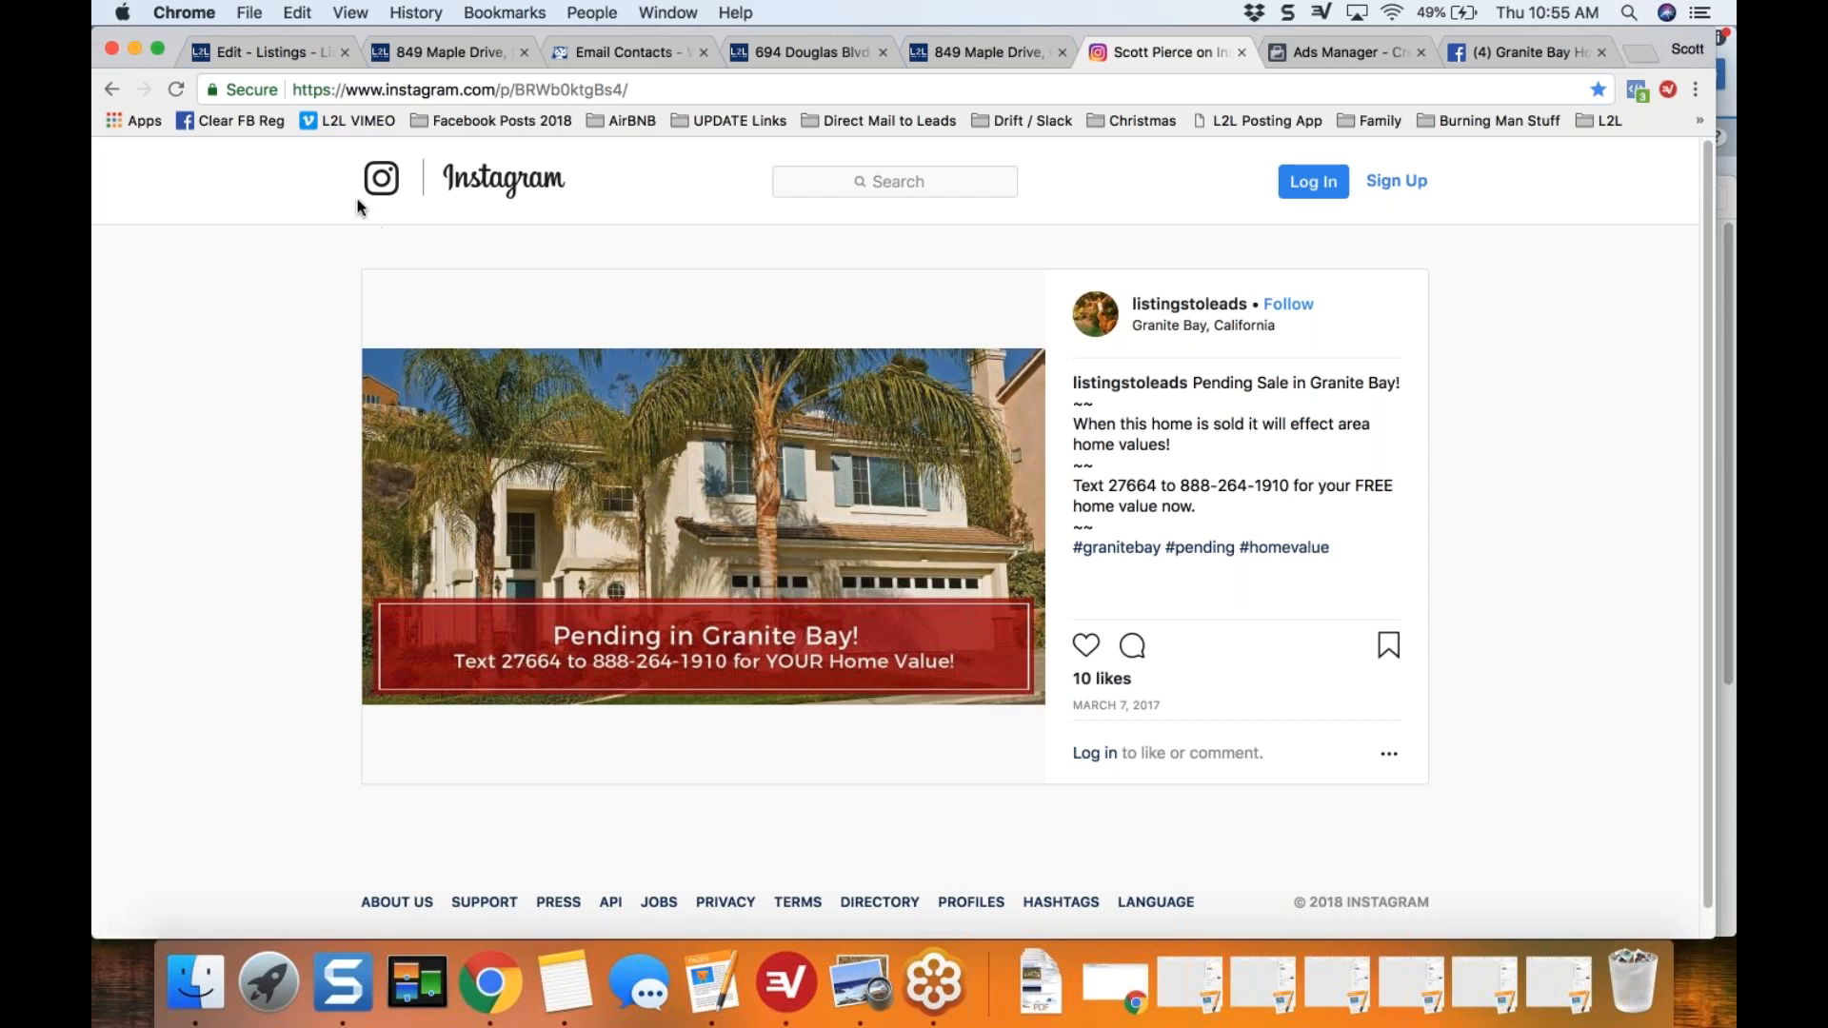
{"action": "left_click", "coordinate": [256, 54]}
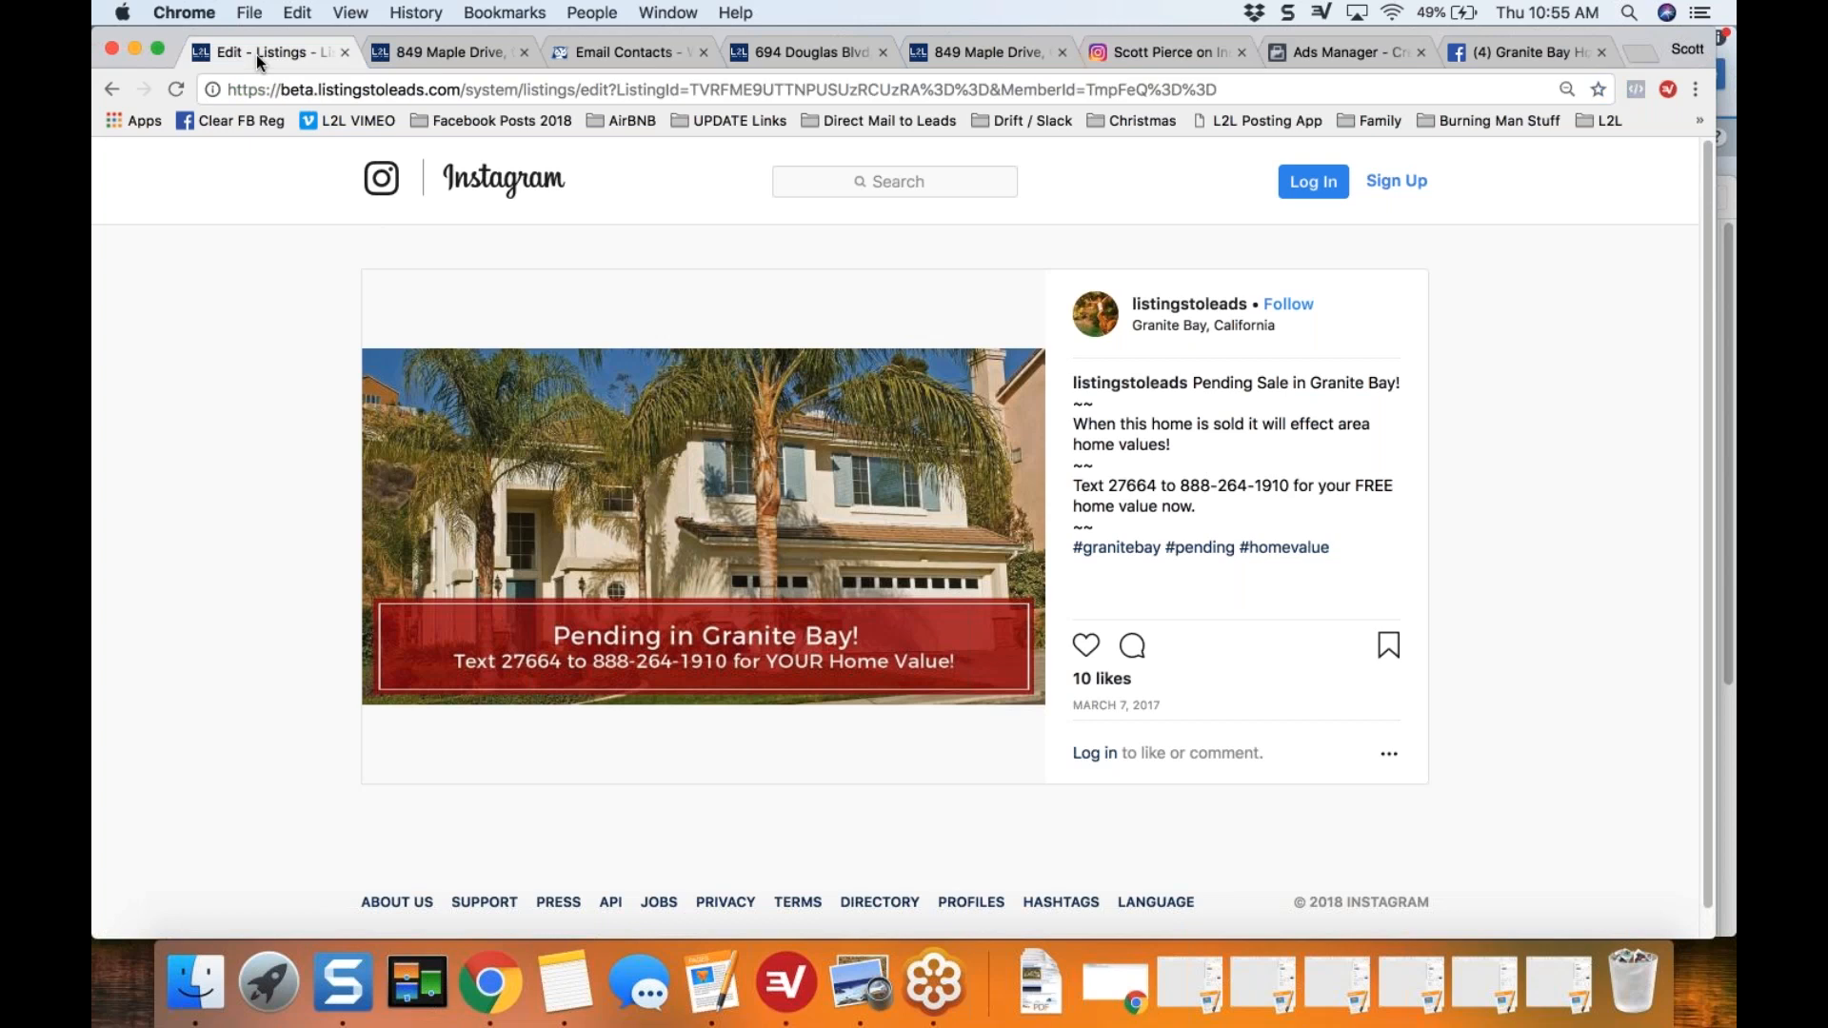
Step: Collapse Social Media Share Image and mark Instagram Post as completed in the checklist
{"action": "scroll", "coordinate": [1554, 425], "scroll_direction": "up", "scroll_amount": 4}
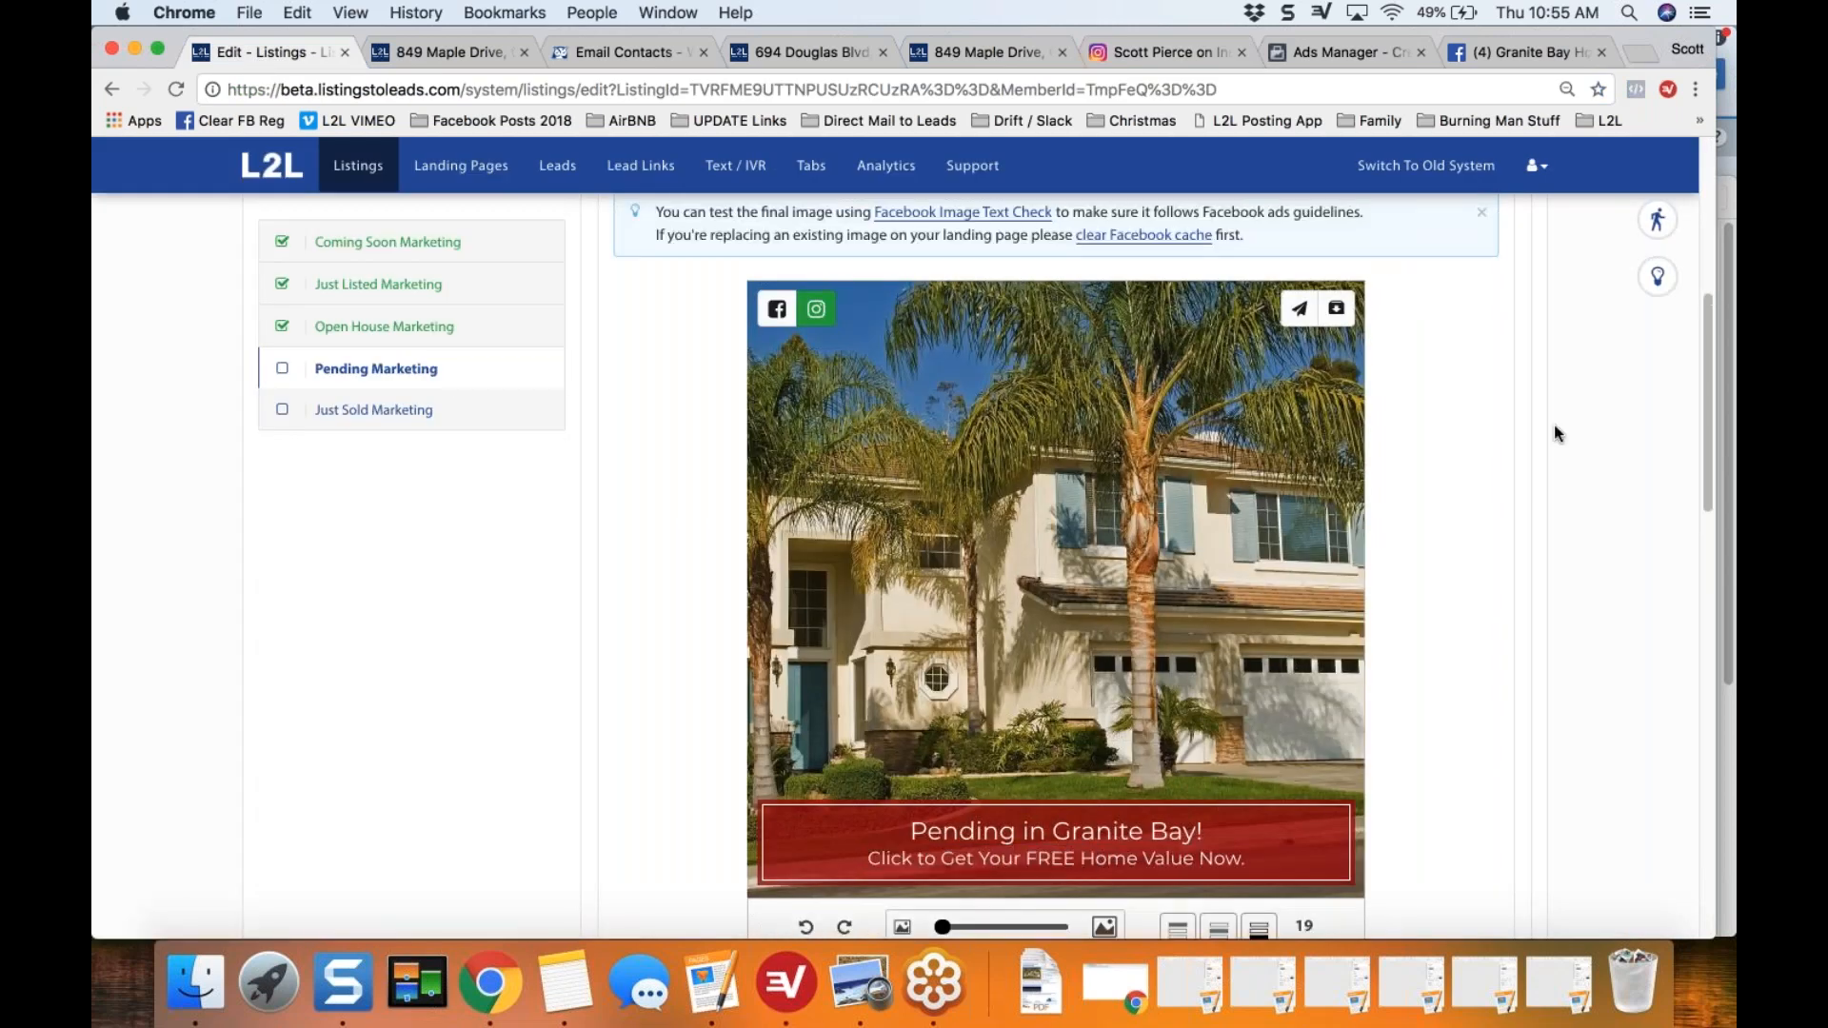
{"action": "scroll", "coordinate": [1482, 371], "scroll_direction": "up", "scroll_amount": 1}
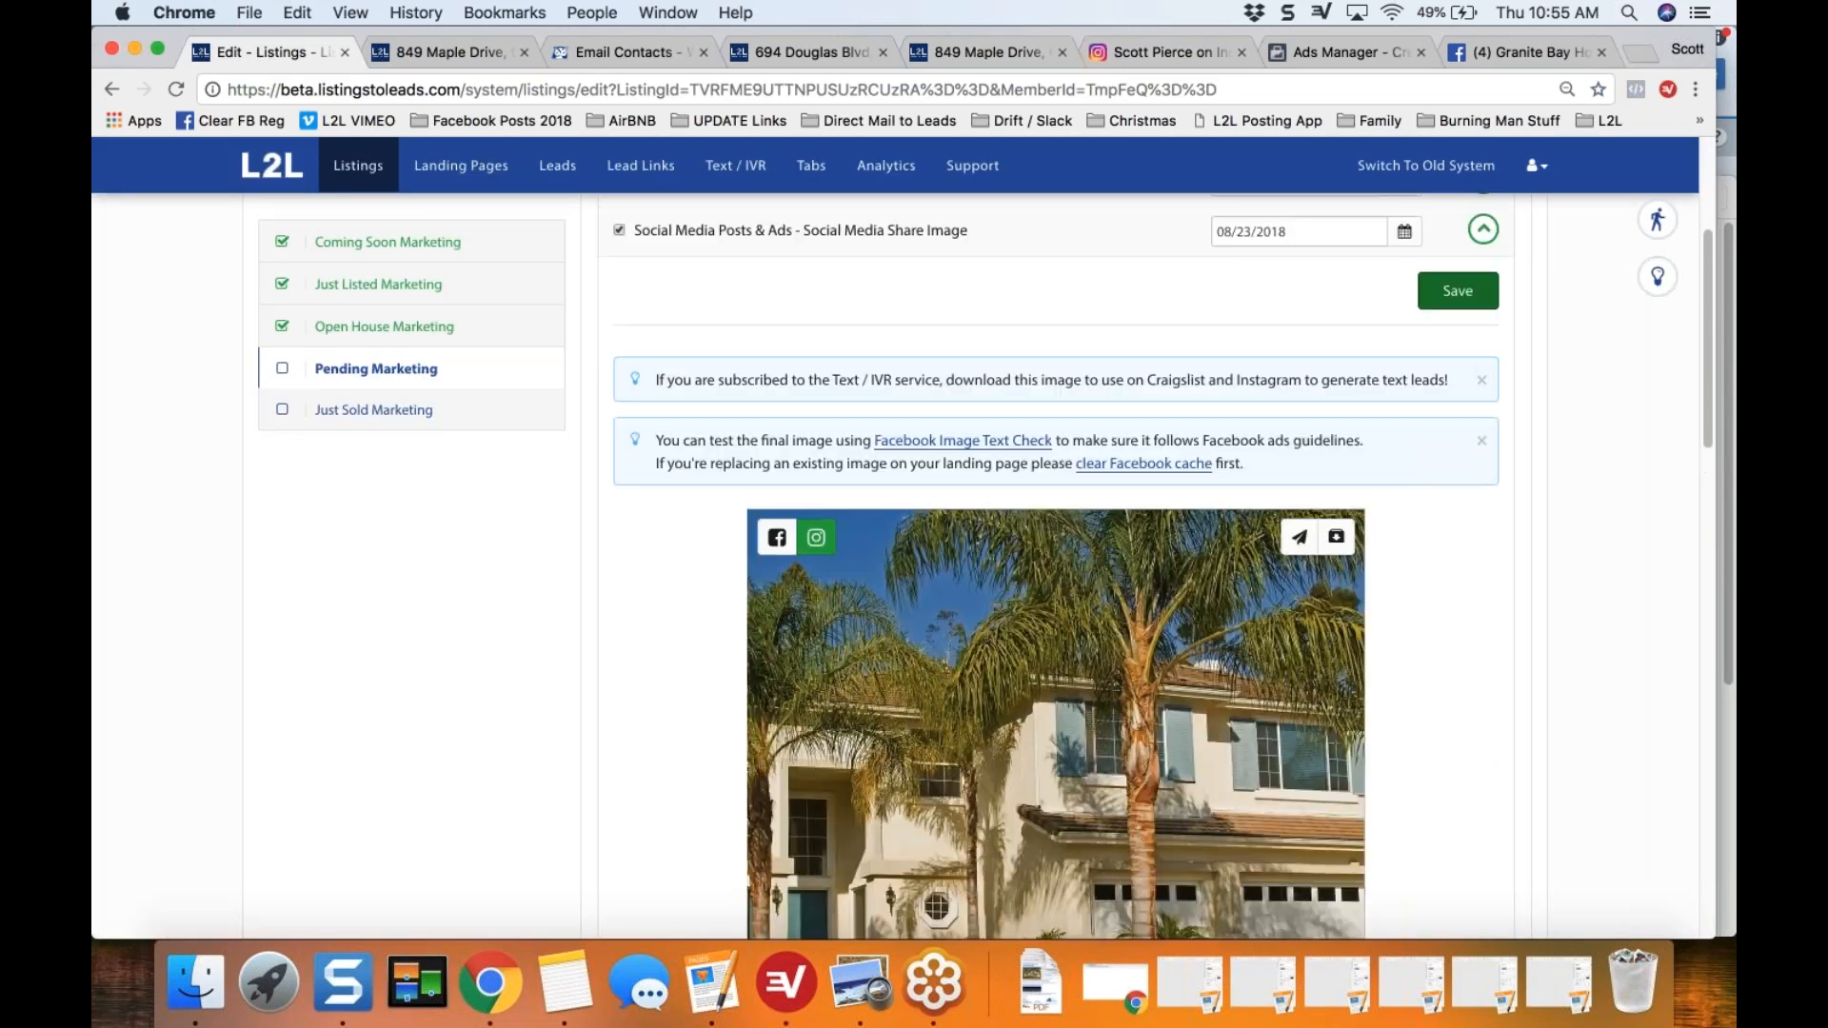
{"action": "left_click", "coordinate": [1483, 232]}
{"action": "left_click", "coordinate": [621, 734]}
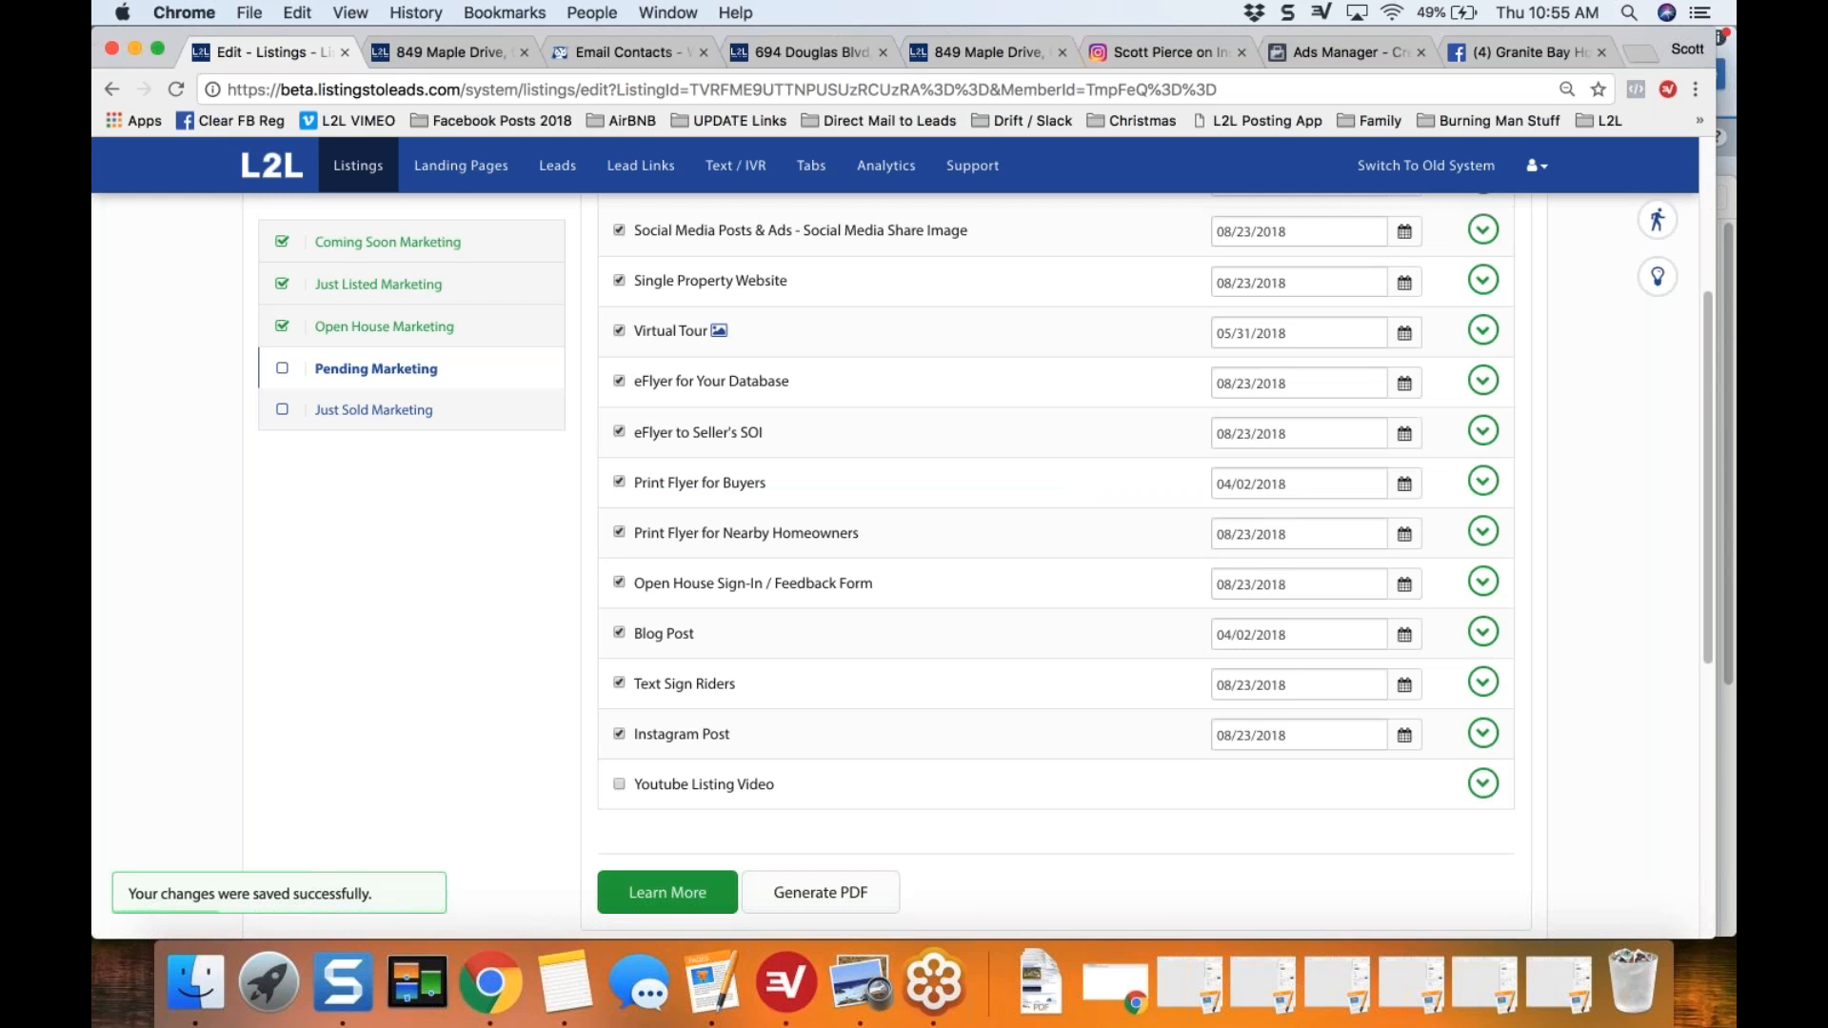
Step: Expand Youtube Listing Video, review the video with its URL and share tools, and collapse the item
{"action": "left_click", "coordinate": [1483, 784]}
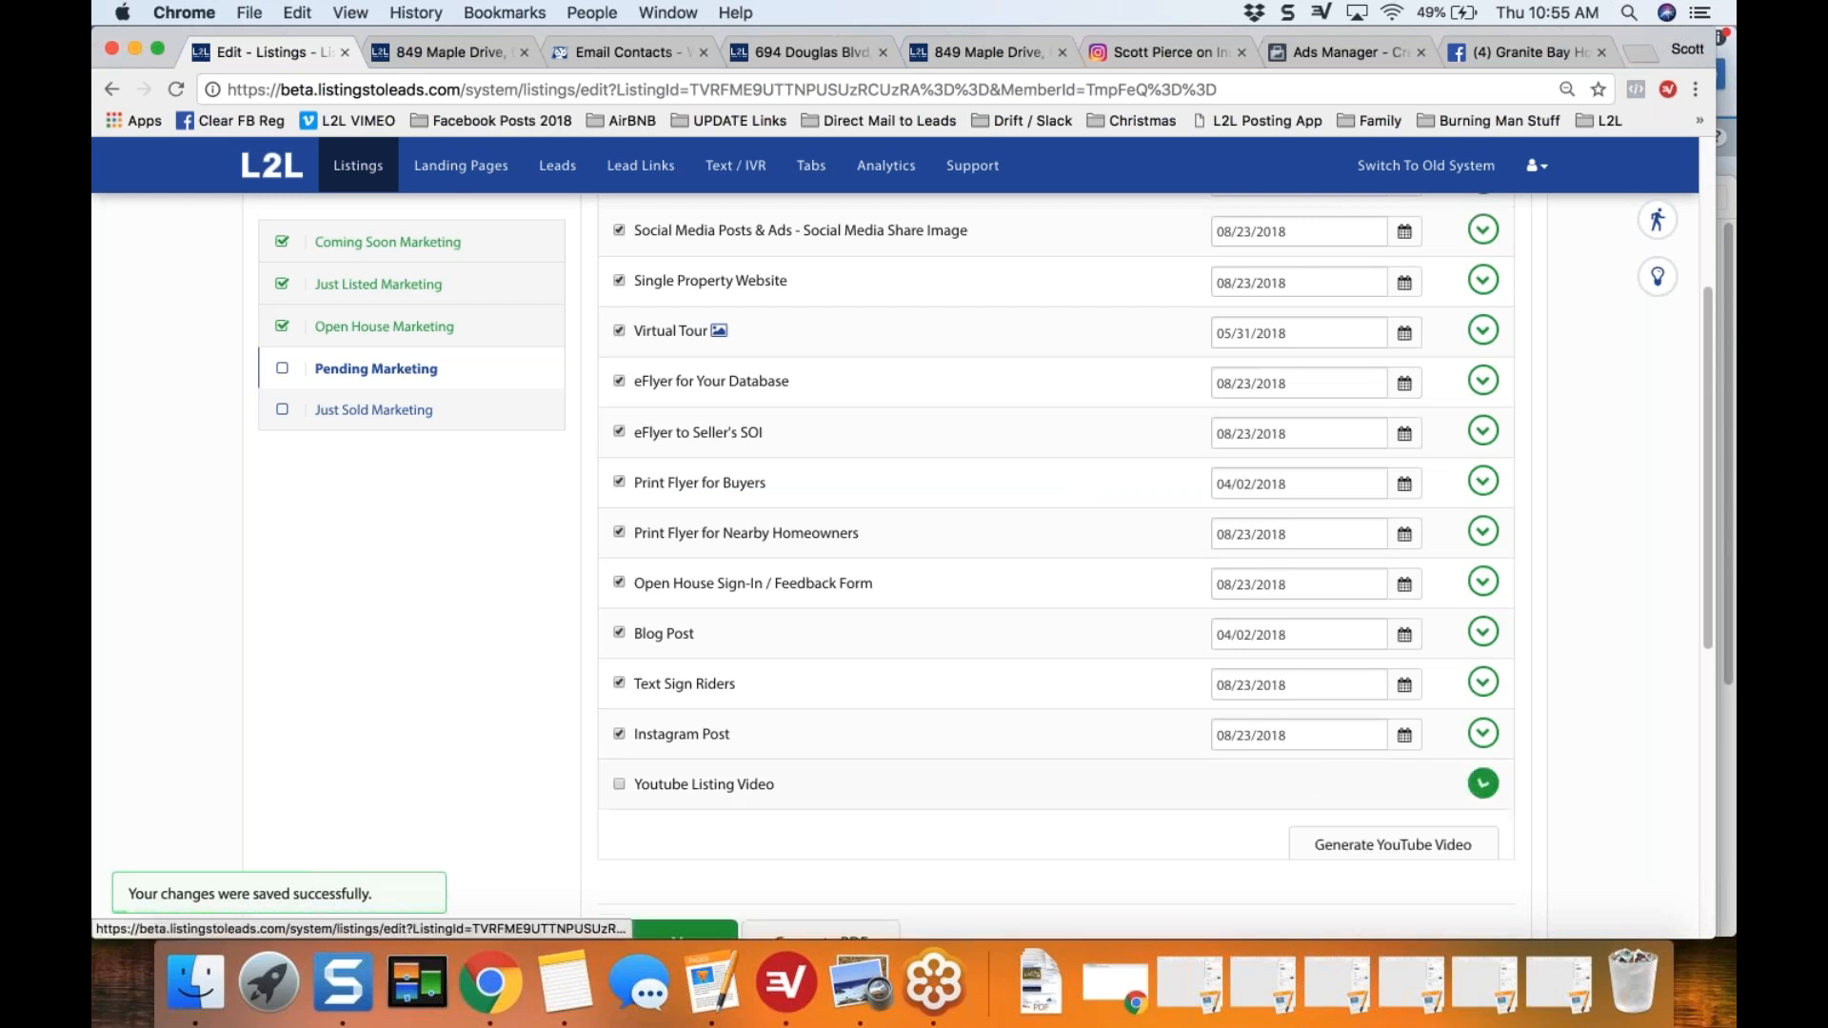
{"action": "scroll", "coordinate": [526, 730], "scroll_direction": "down", "scroll_amount": 3}
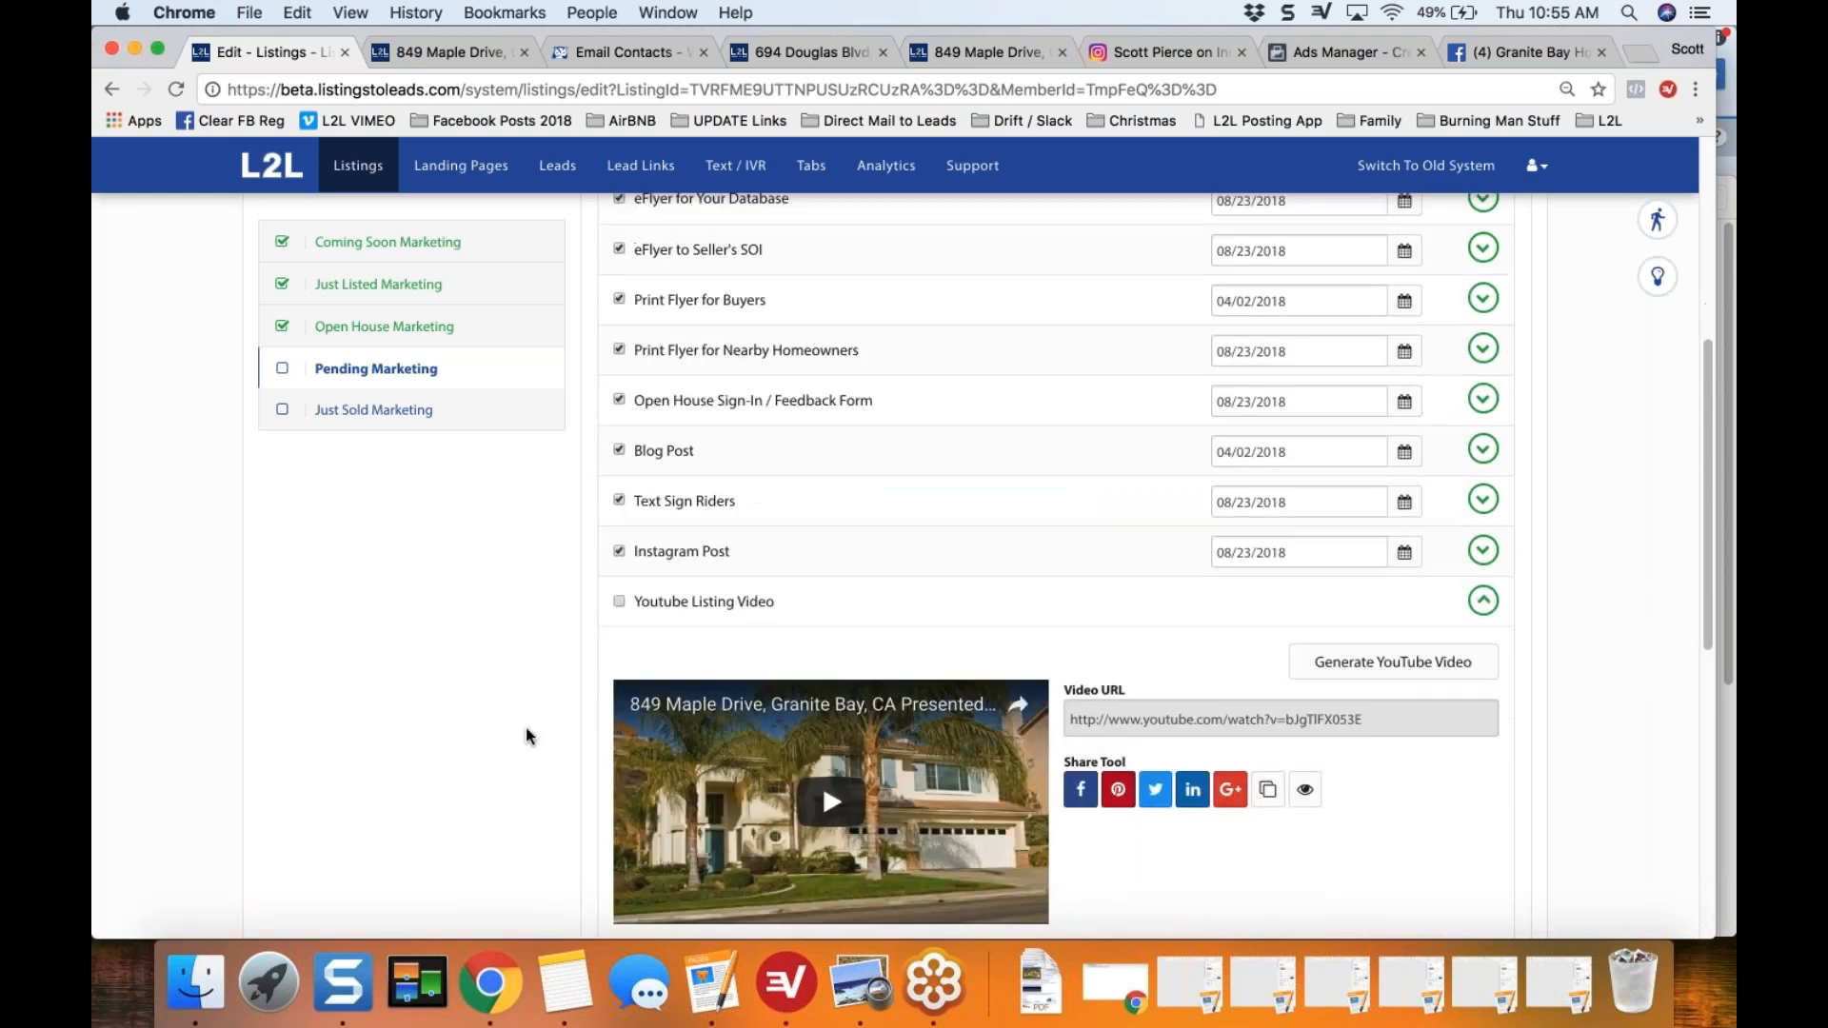
{"action": "scroll", "coordinate": [525, 728], "scroll_direction": "down", "scroll_amount": 1}
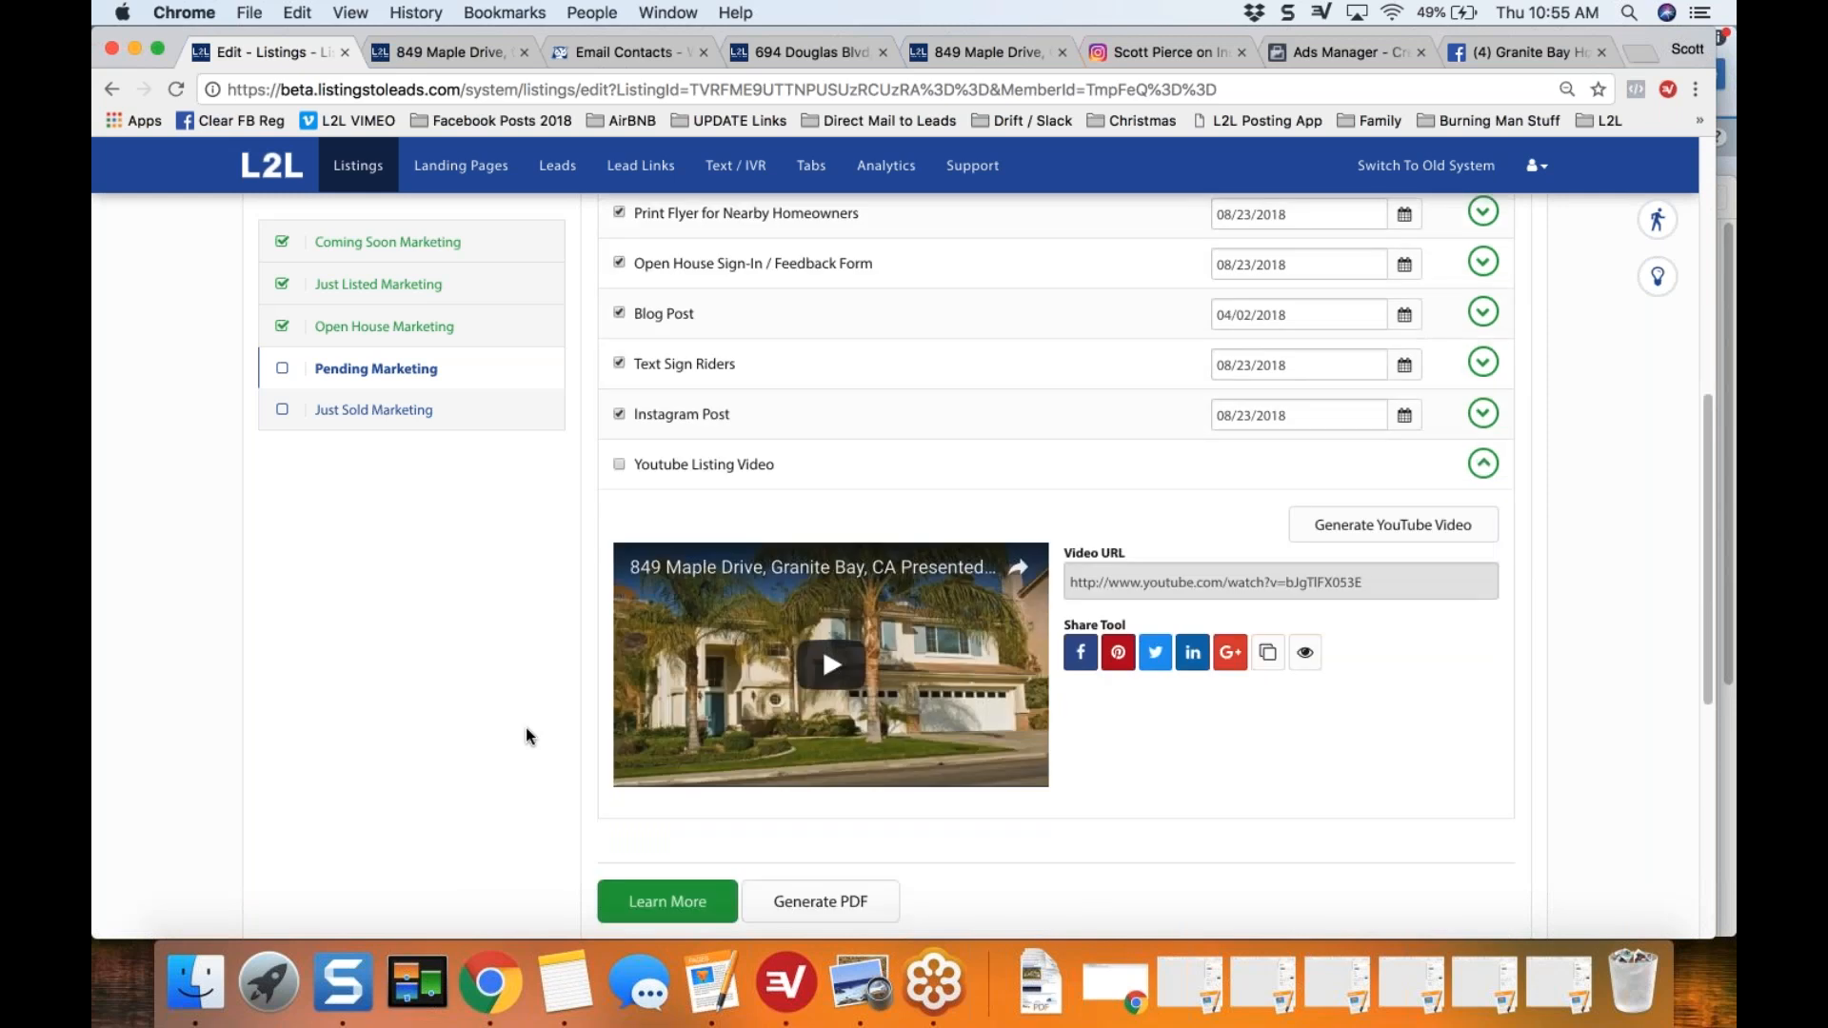
{"action": "scroll", "coordinate": [525, 727], "scroll_direction": "up", "scroll_amount": 1}
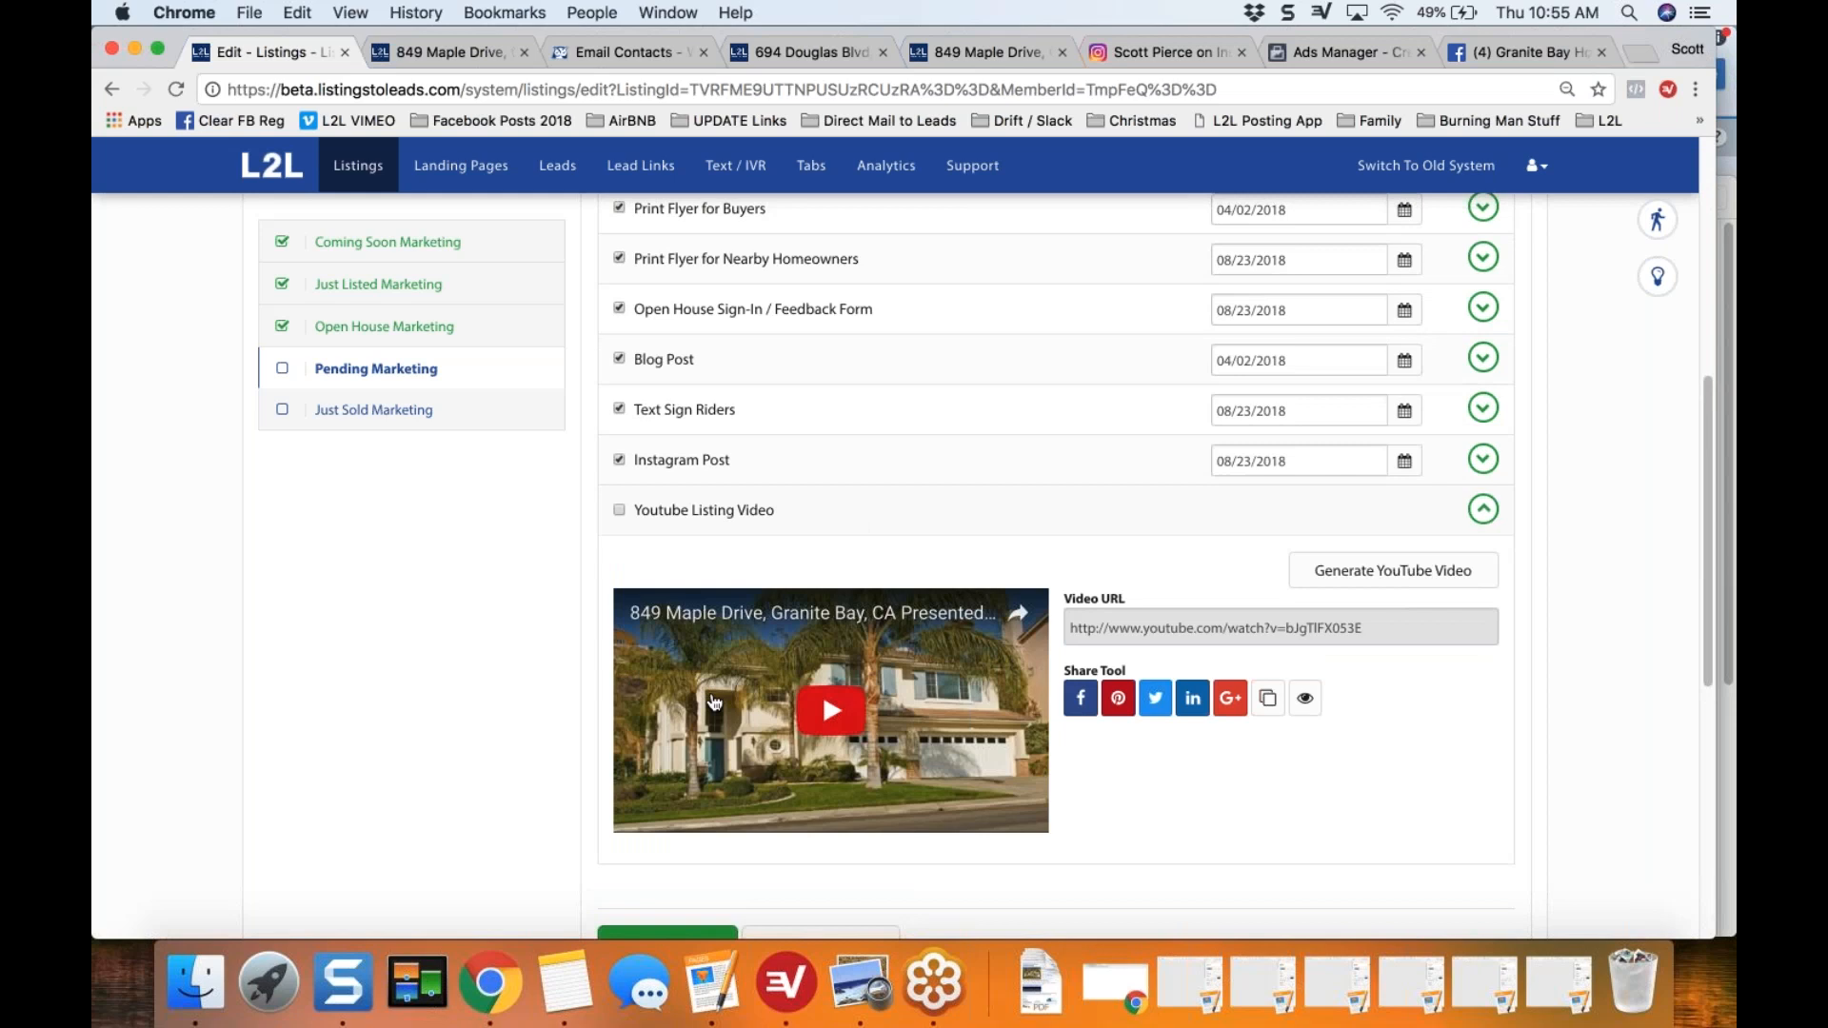
{"action": "scroll", "coordinate": [1057, 562], "scroll_direction": "down", "scroll_amount": 2}
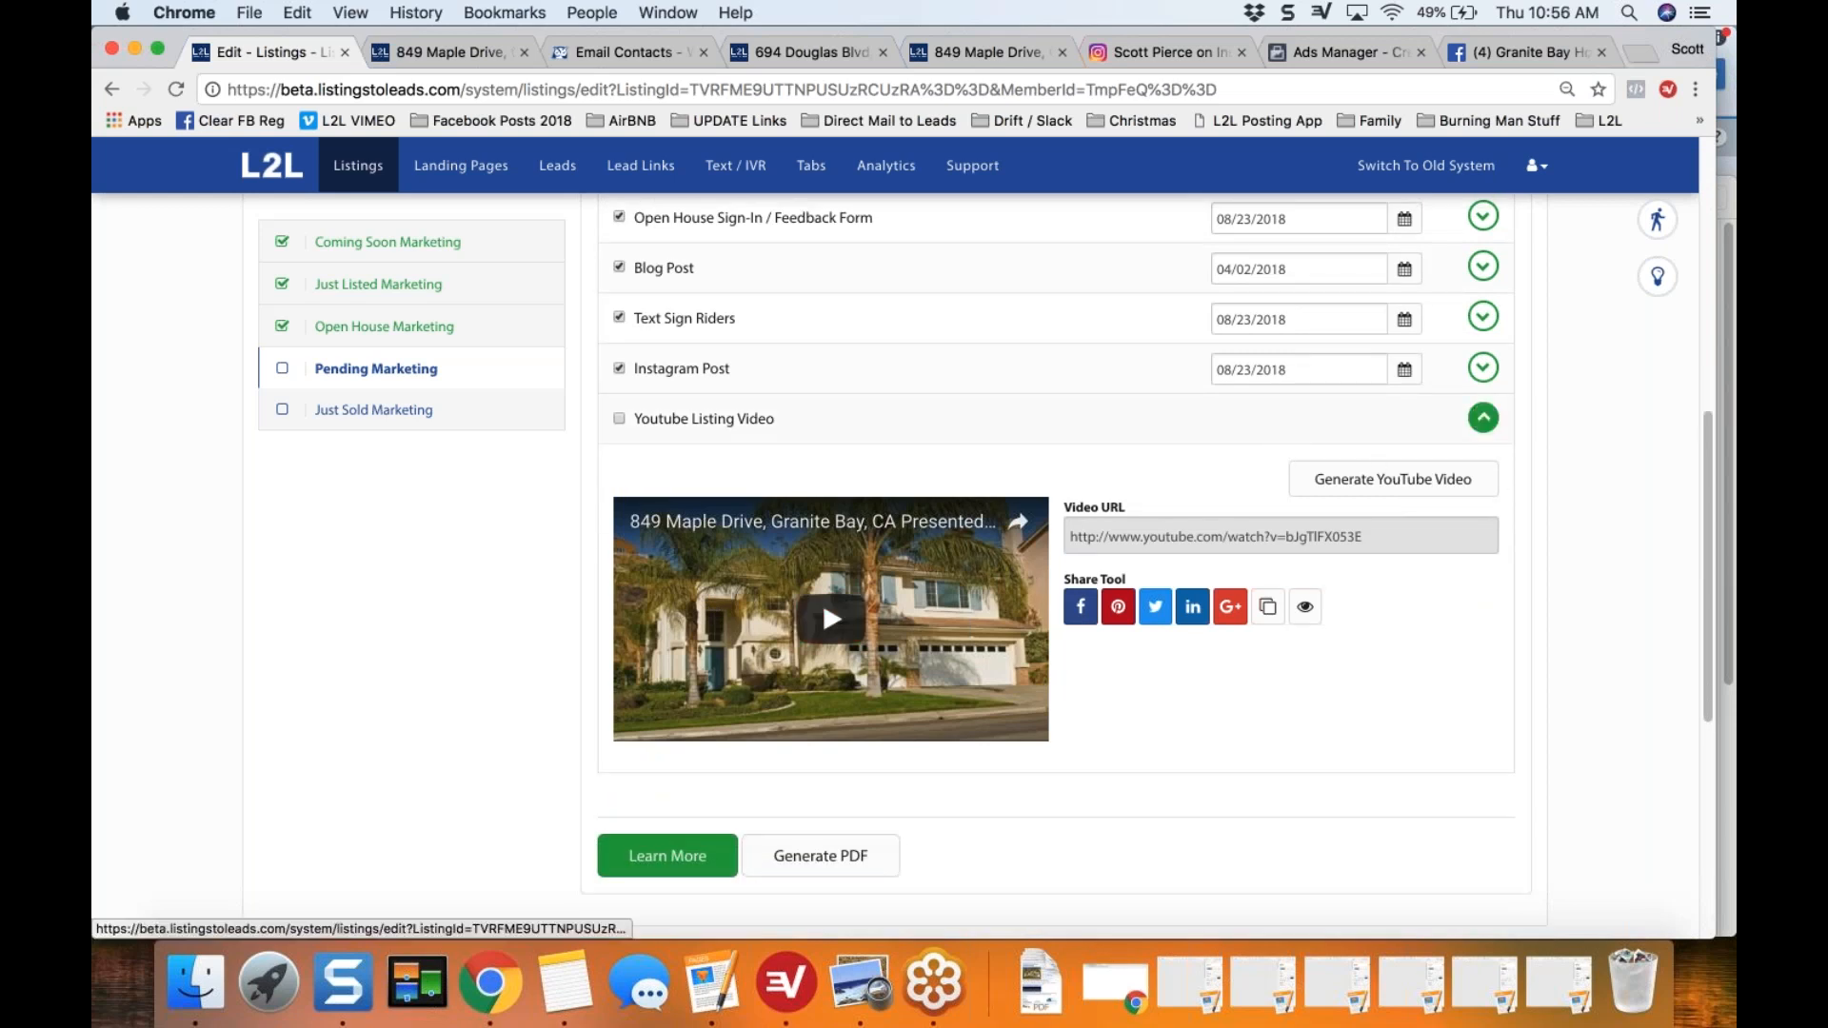
{"action": "left_click", "coordinate": [1482, 417]}
Step: Open the Listings overview from the breadcrumb, and go back to the listing's Pending Marketing checklist
{"action": "scroll", "coordinate": [1620, 494], "scroll_direction": "up", "scroll_amount": 2}
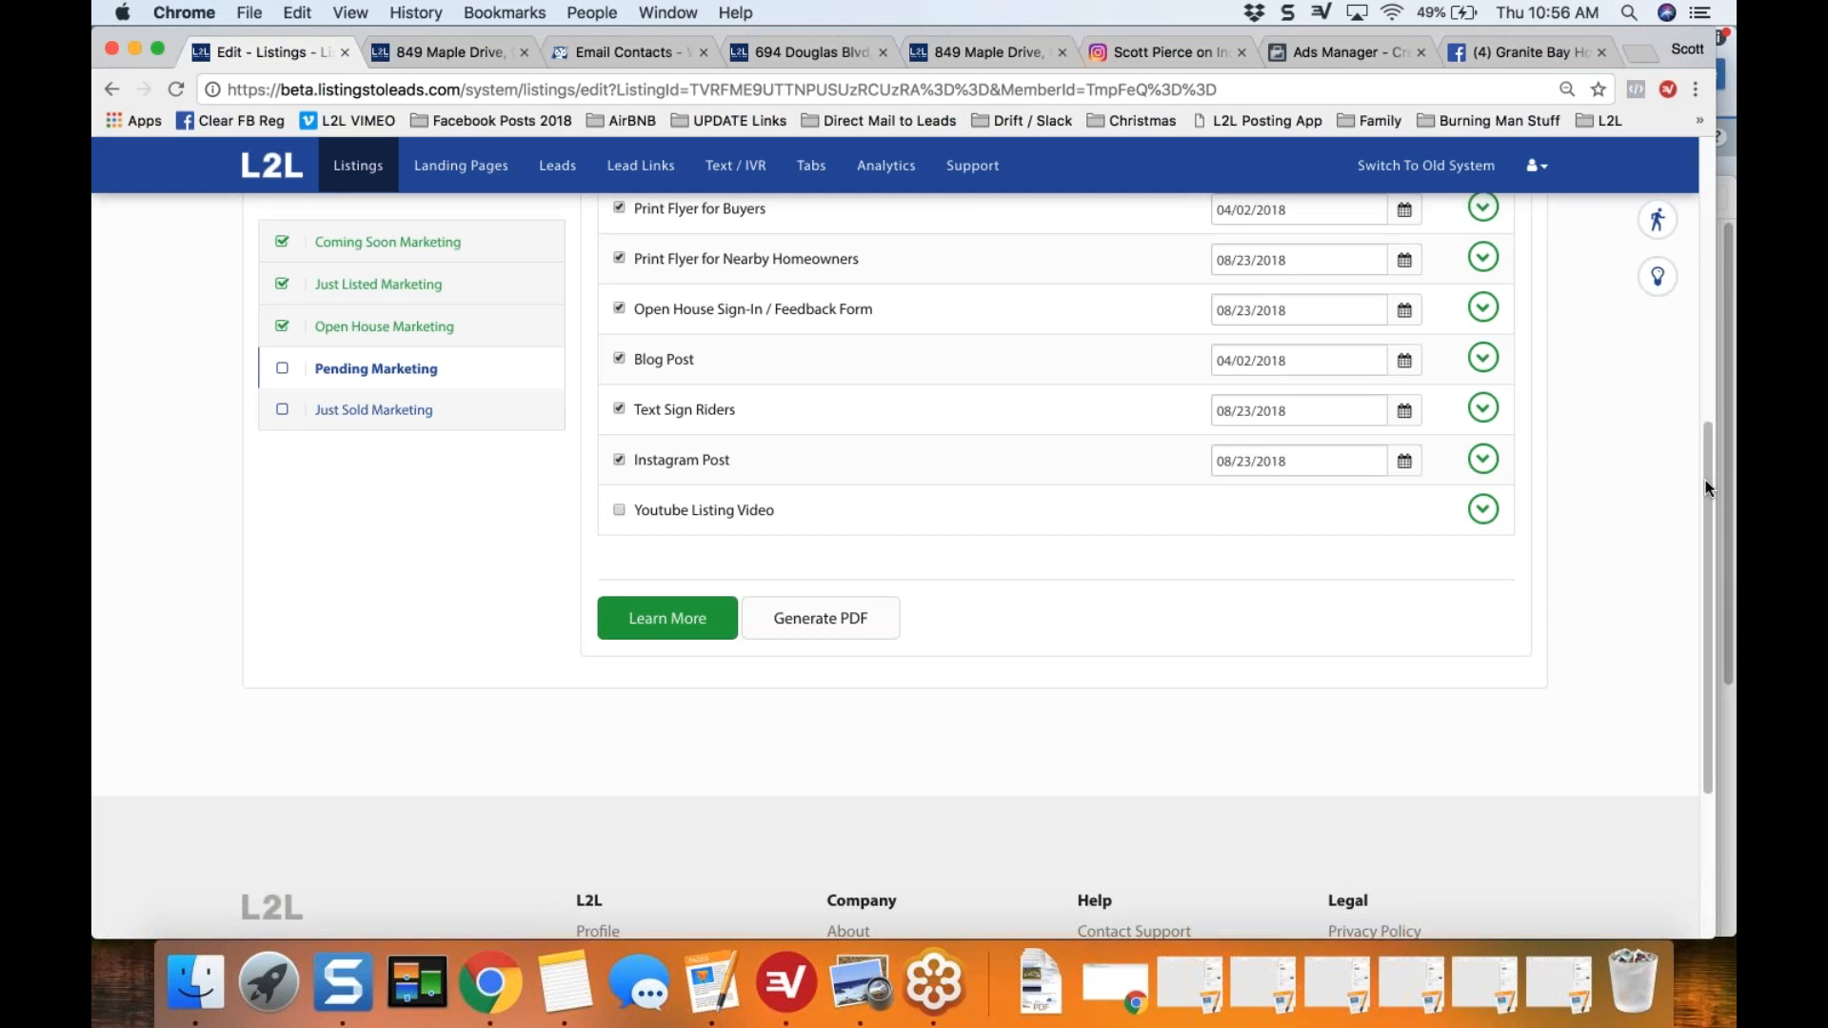
{"action": "scroll", "coordinate": [1701, 316], "scroll_direction": "up", "scroll_amount": 5}
{"action": "scroll", "coordinate": [1701, 316], "scroll_direction": "up", "scroll_amount": 2}
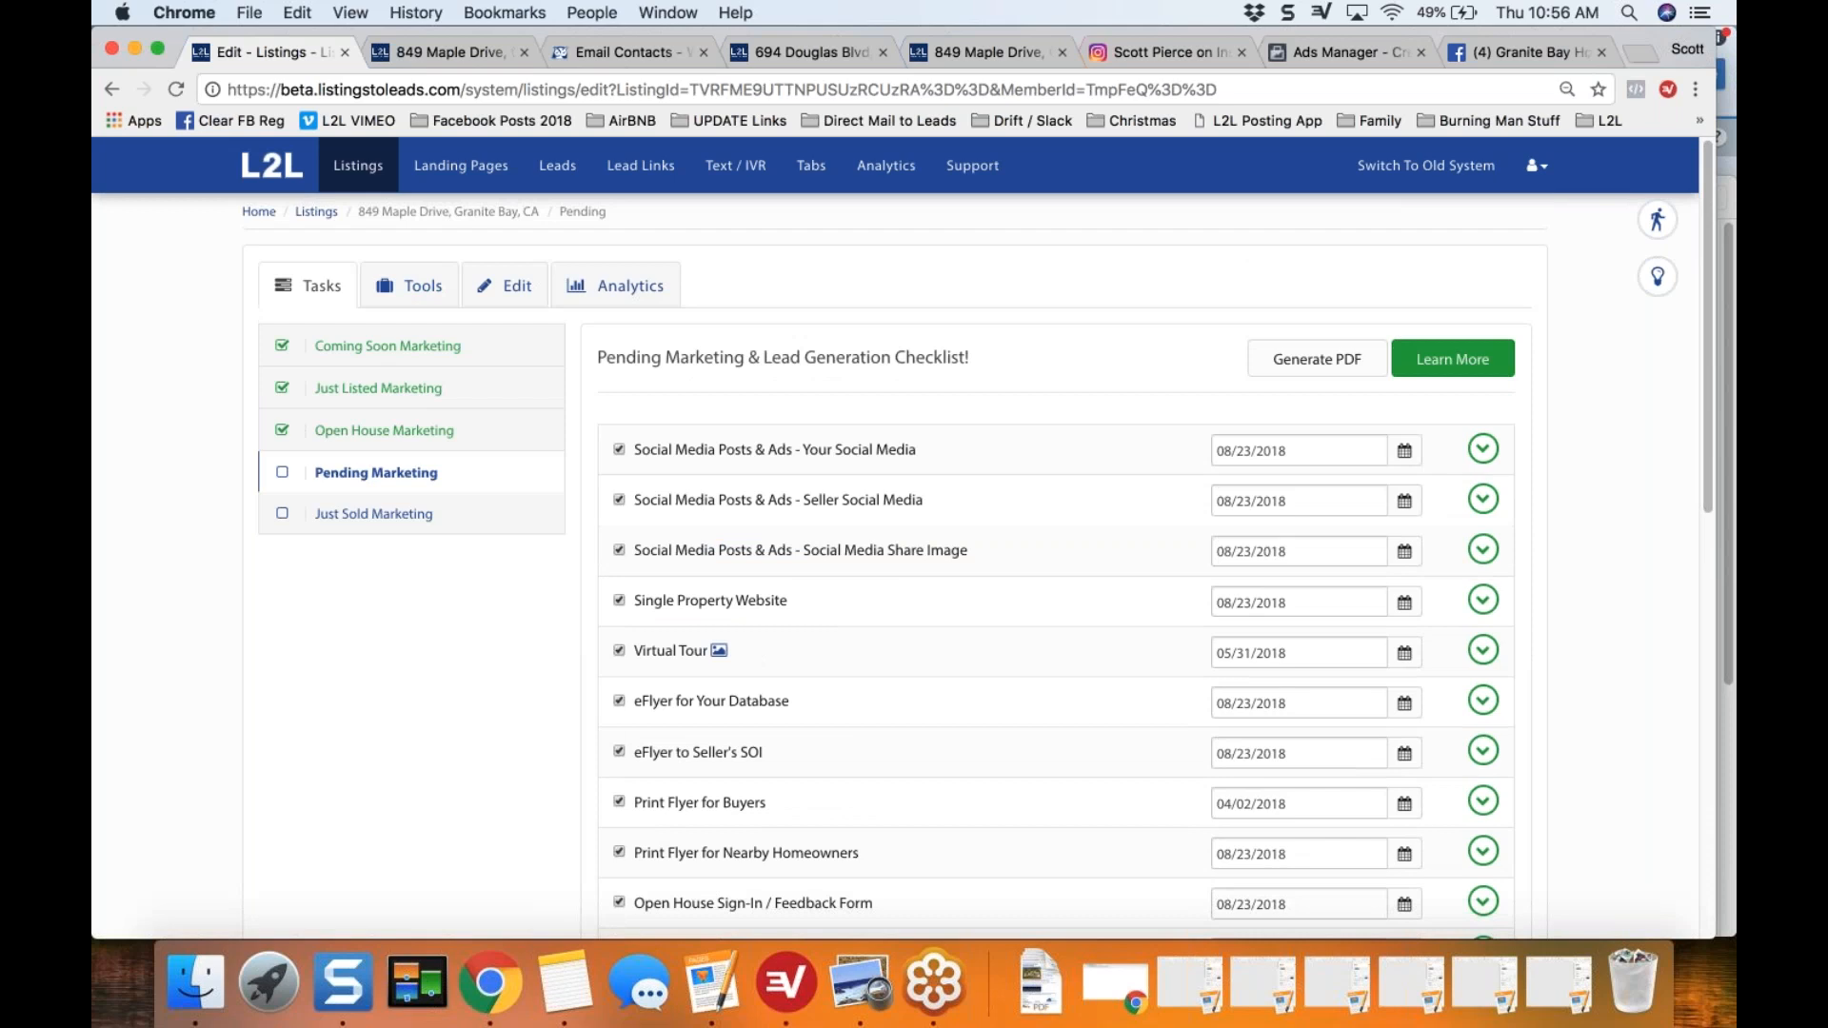
{"action": "left_click", "coordinate": [317, 214]}
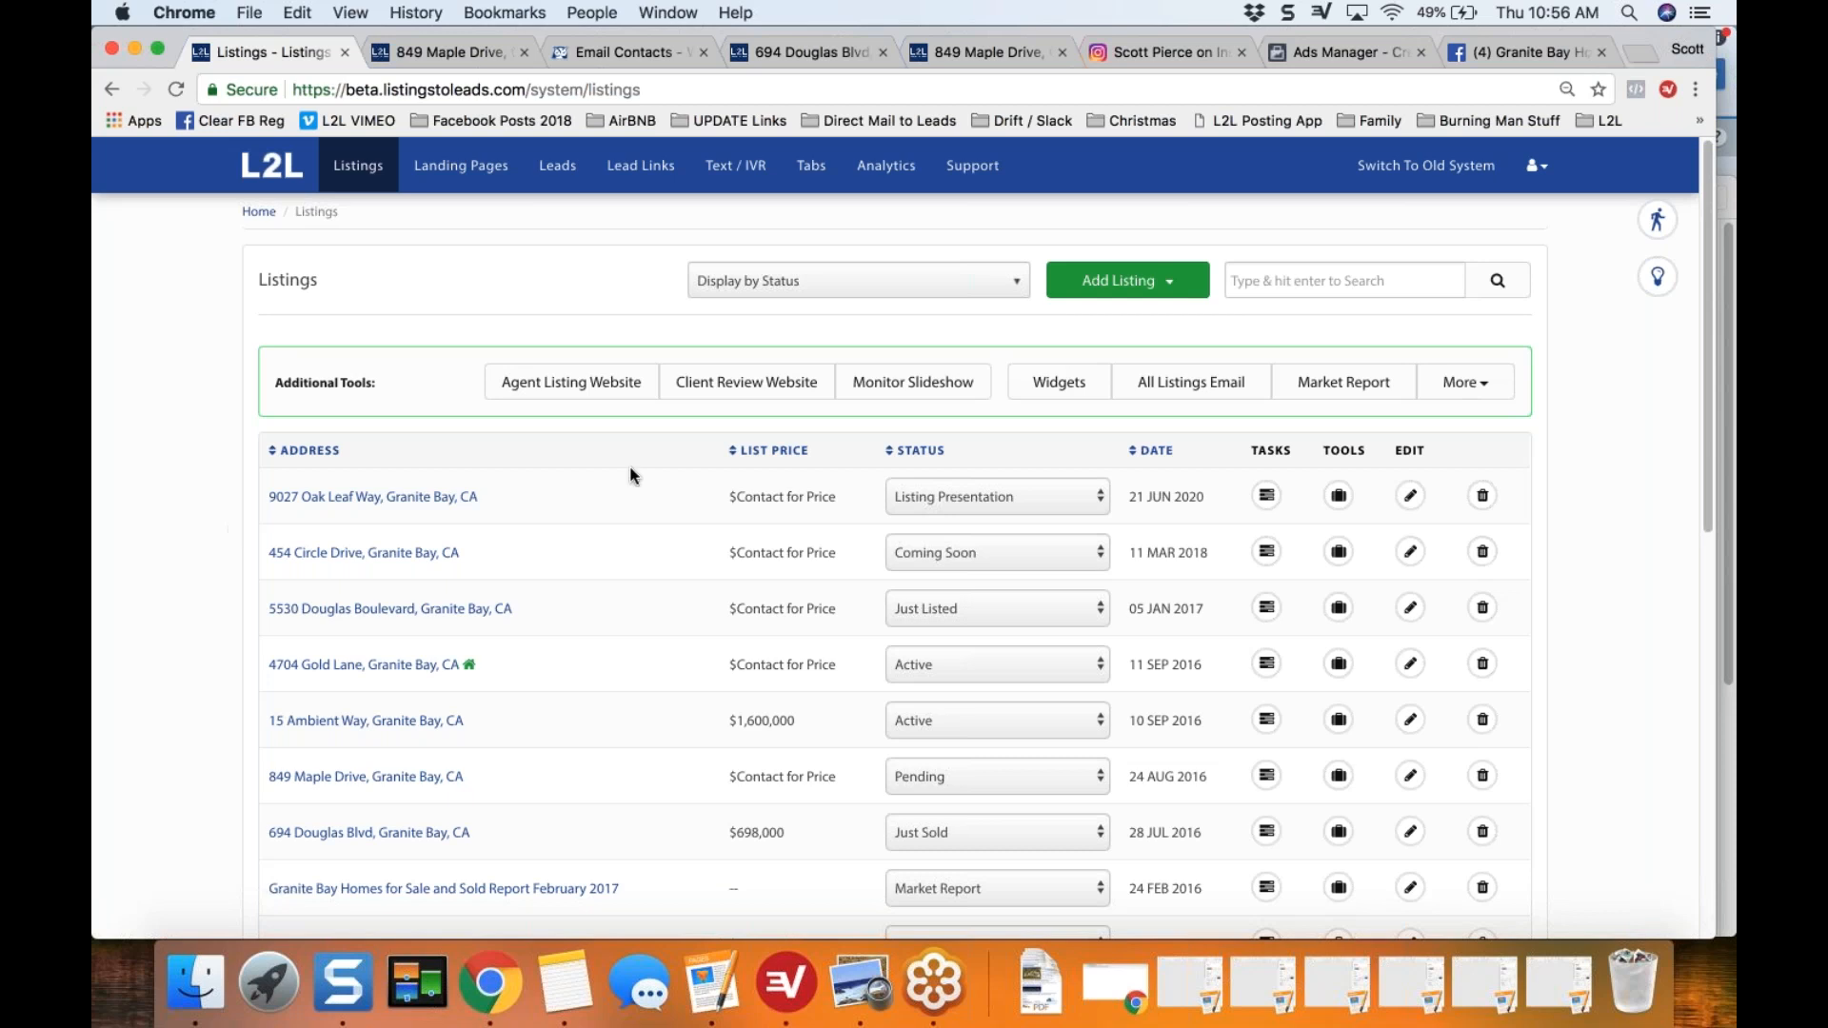
{"action": "scroll", "coordinate": [975, 405], "scroll_direction": "left", "scroll_amount": 5}
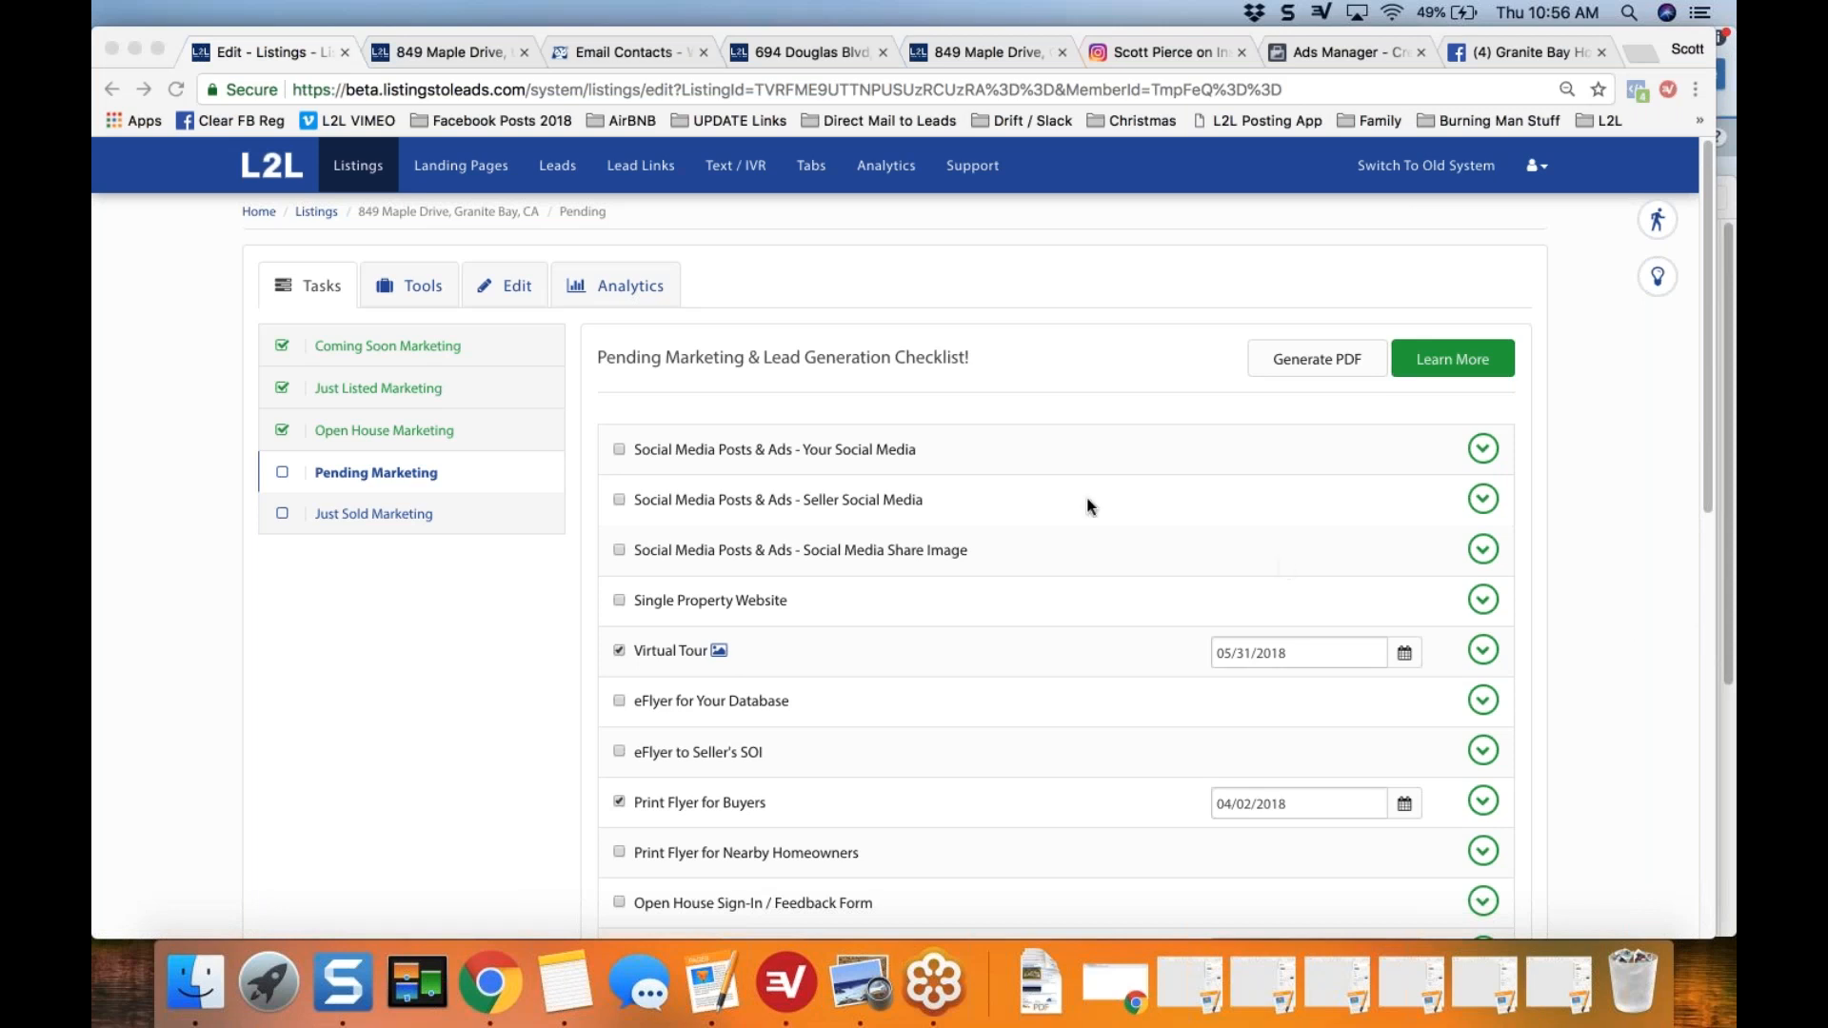
{"action": "left_click", "coordinate": [512, 661]}
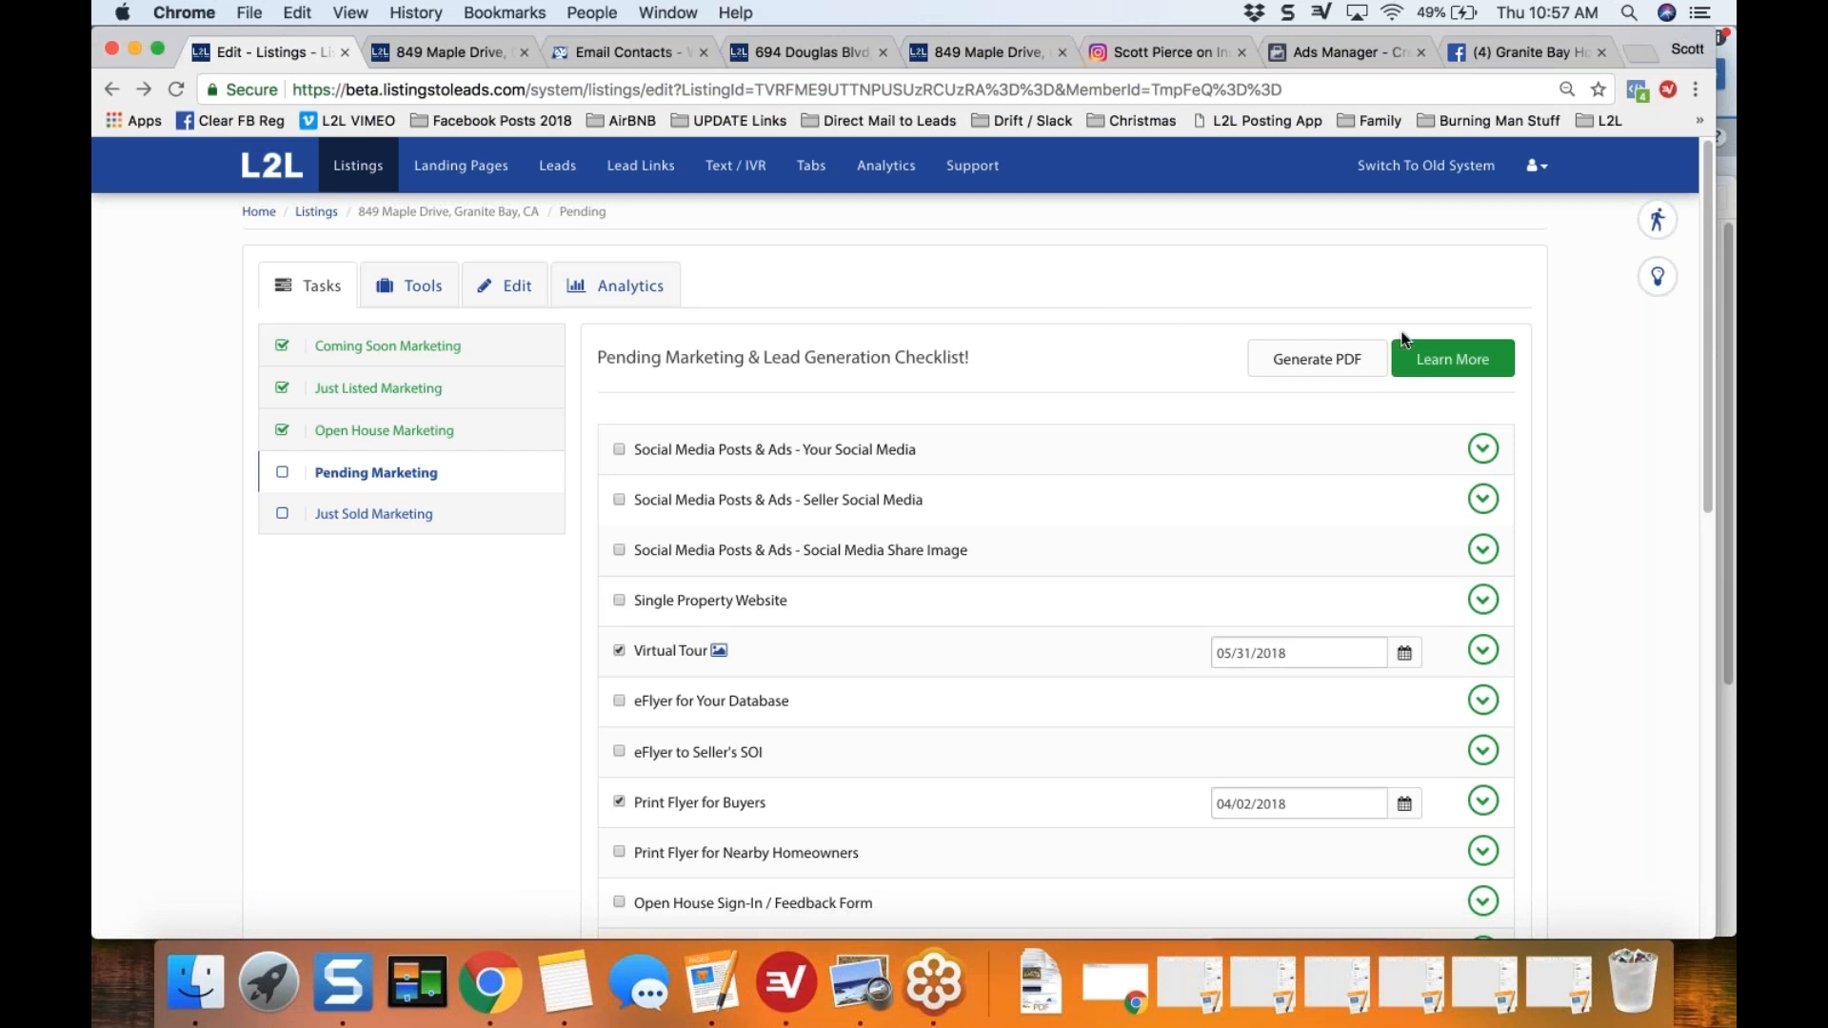
Step: Open the checklist's Learn More article, highlight "eFlyer to Your Database" in the video list, and view the playlist below
{"action": "left_click", "coordinate": [1464, 373]}
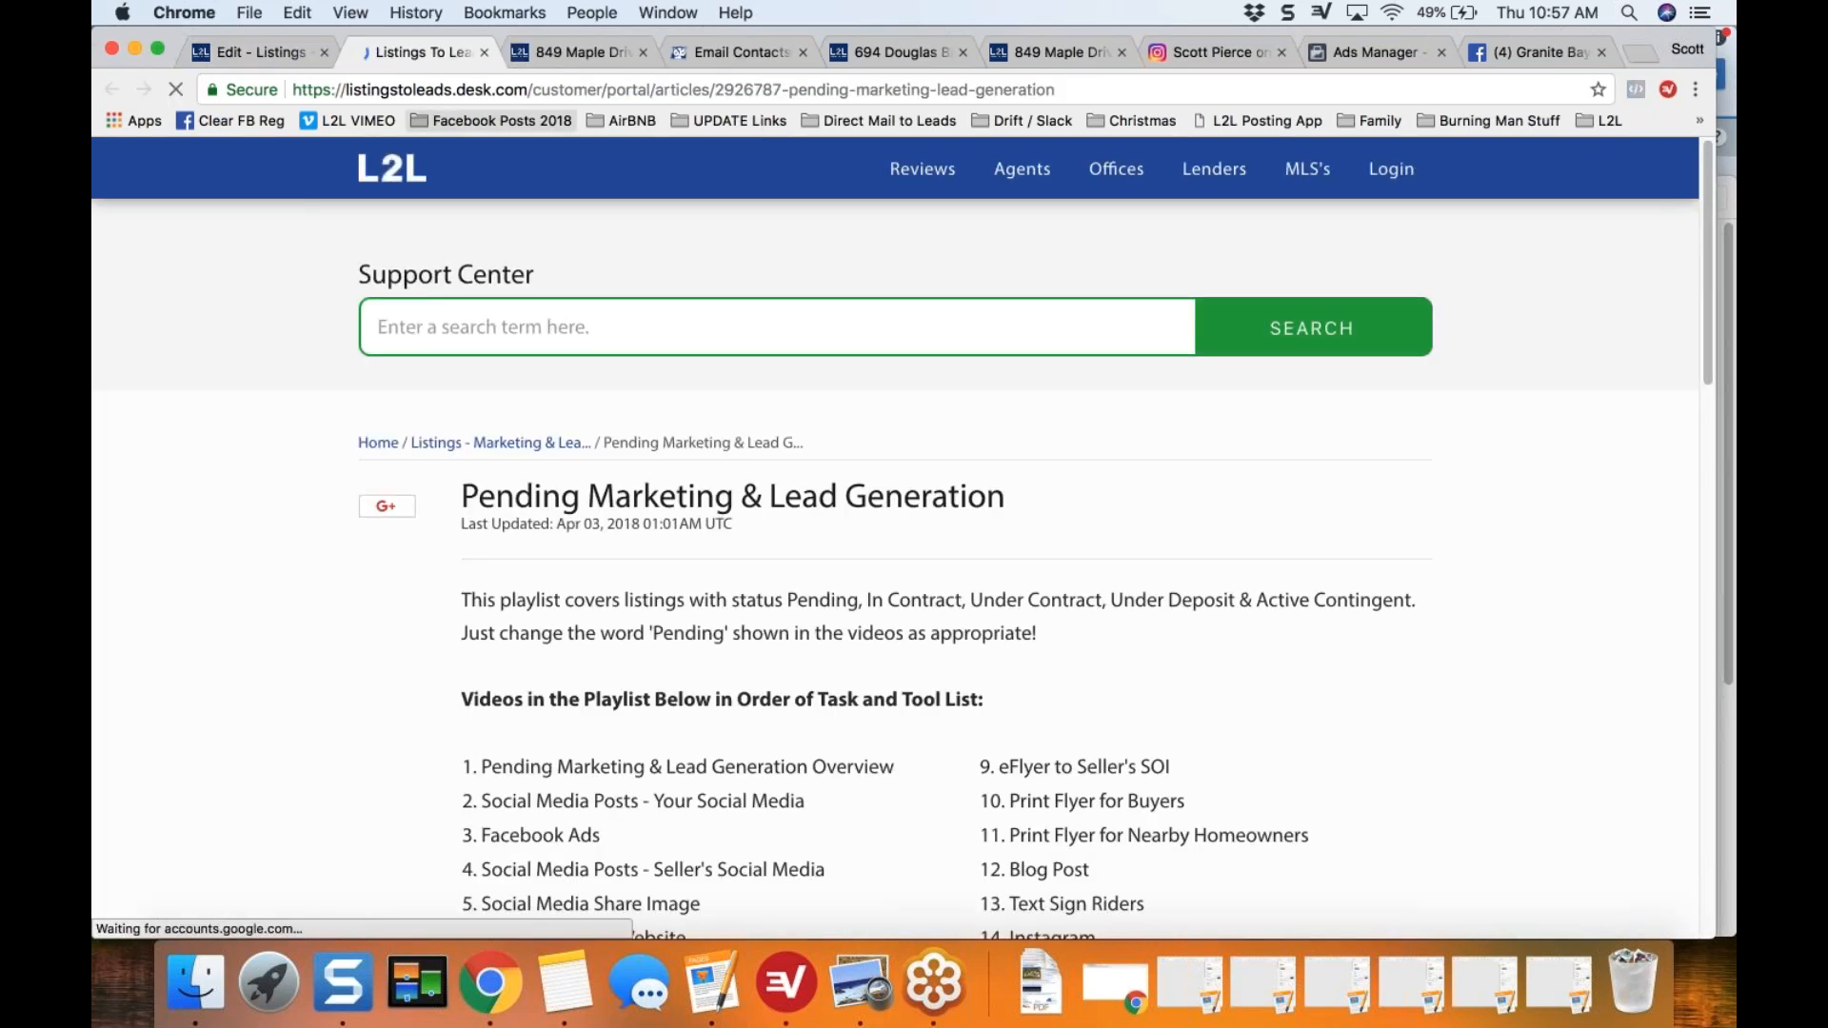
{"action": "scroll", "coordinate": [266, 617], "scroll_direction": "down", "scroll_amount": 3}
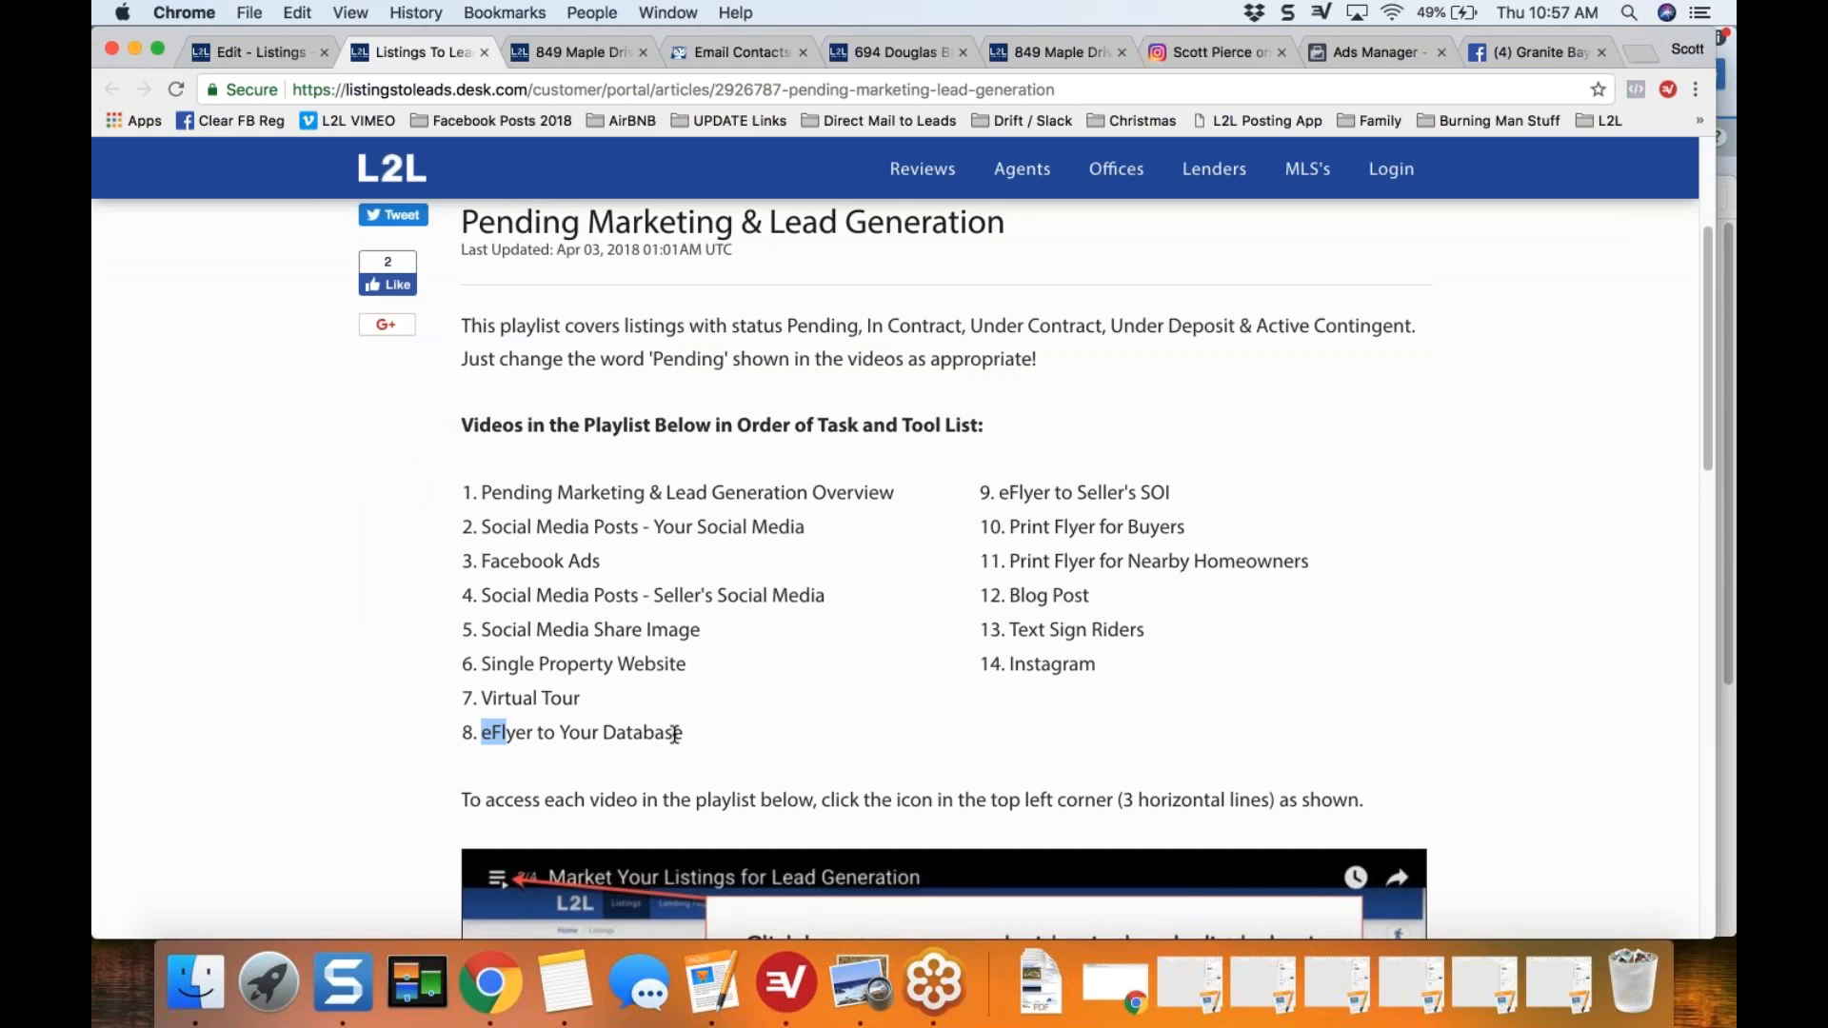
{"action": "left_click_drag", "start_coordinate": [481, 733], "coordinate": [689, 734]}
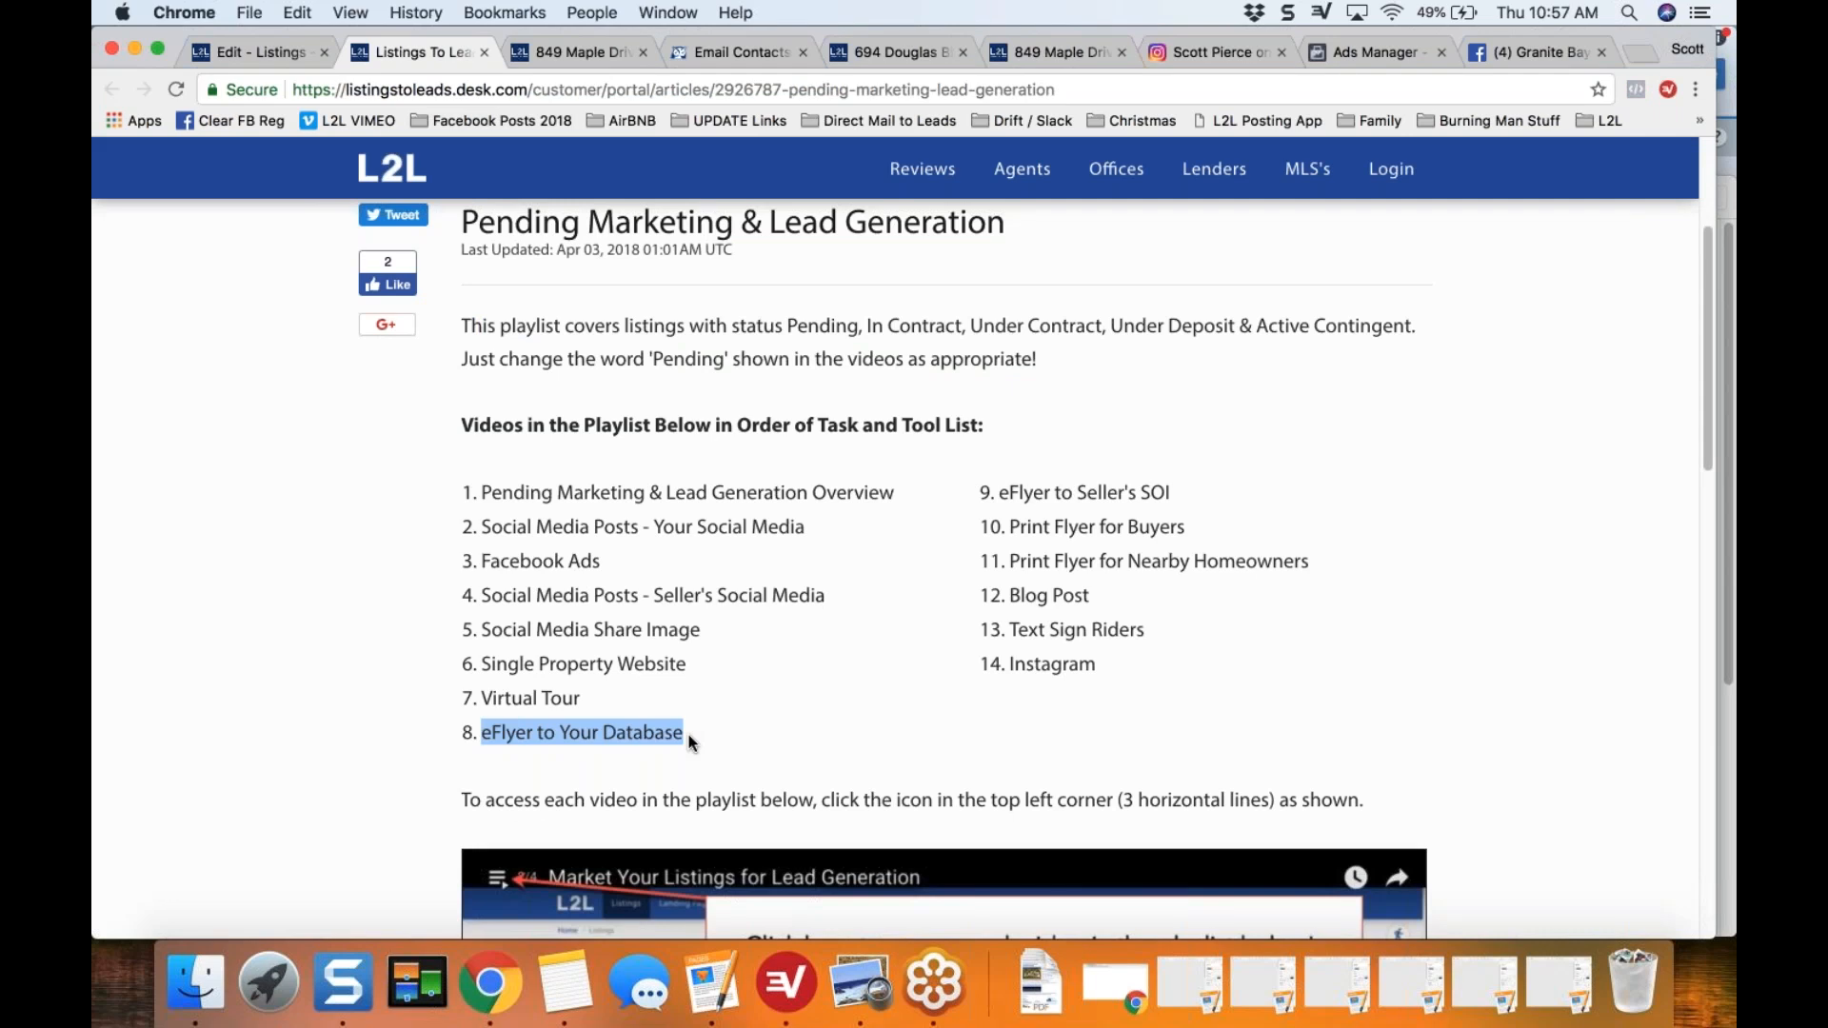
{"action": "scroll", "coordinate": [689, 734], "scroll_direction": "down", "scroll_amount": 1}
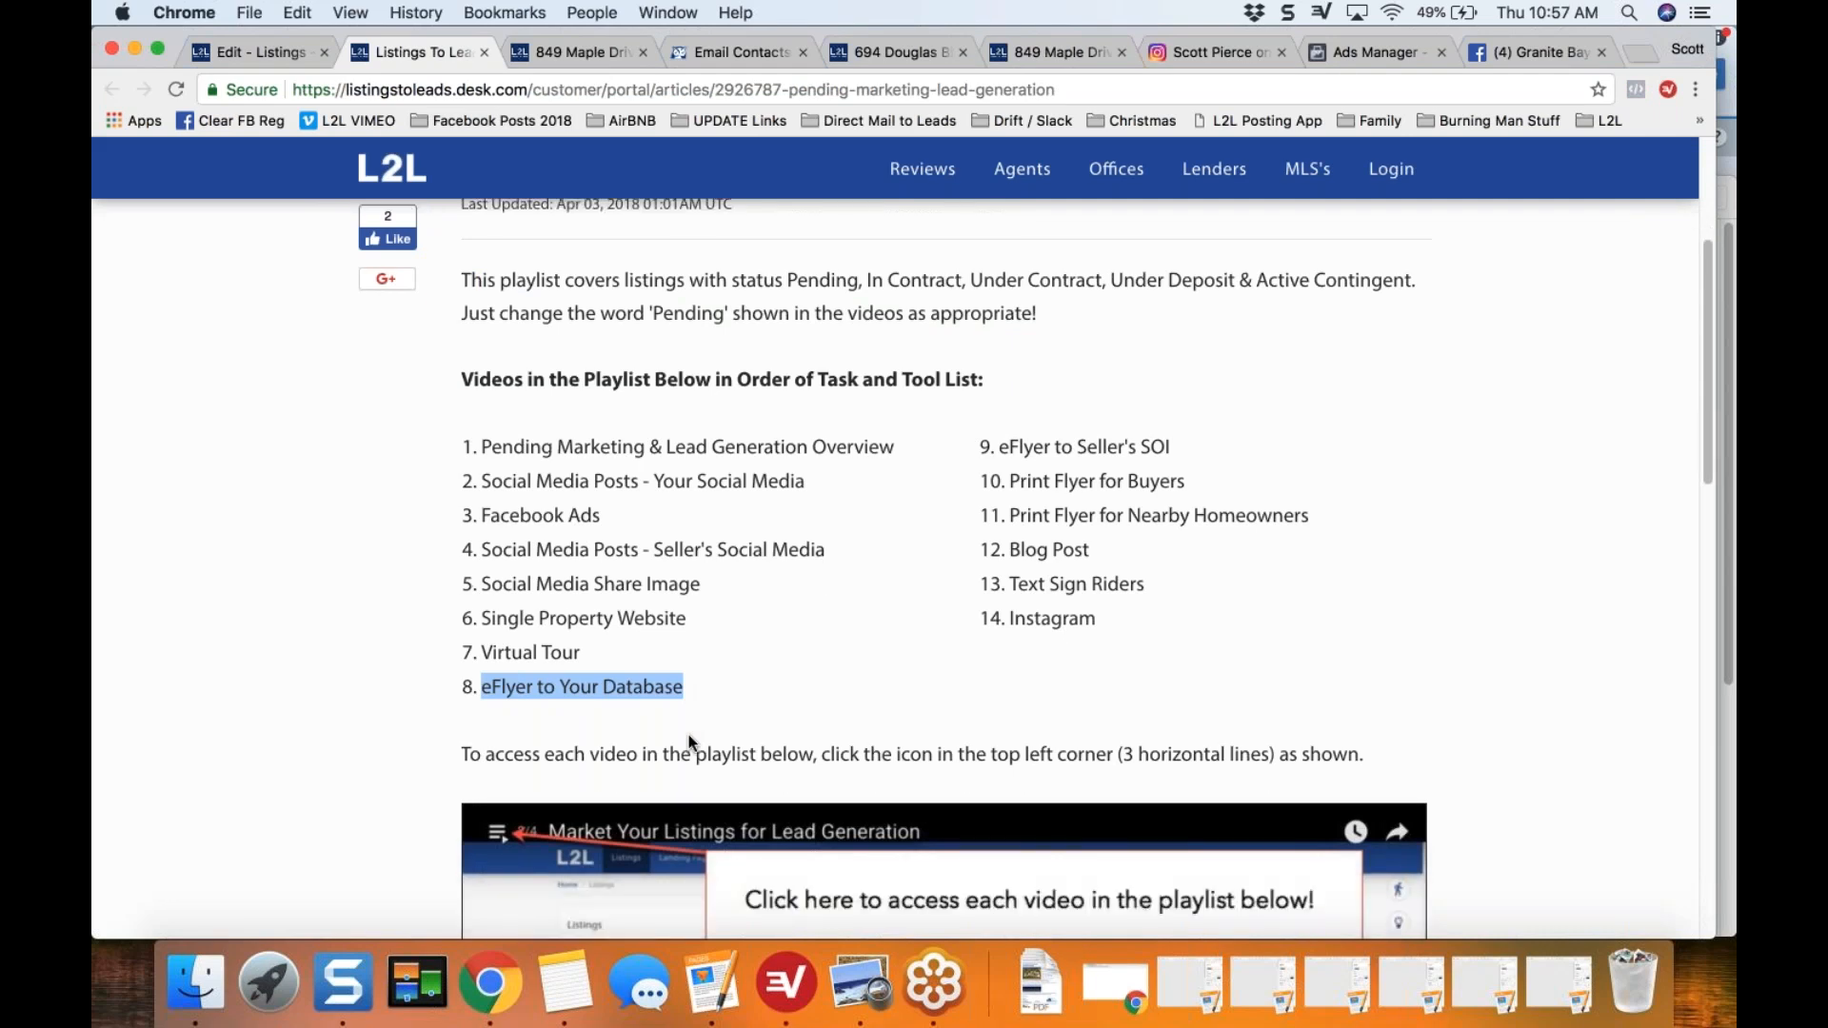
{"action": "scroll", "coordinate": [688, 735], "scroll_direction": "down", "scroll_amount": 8}
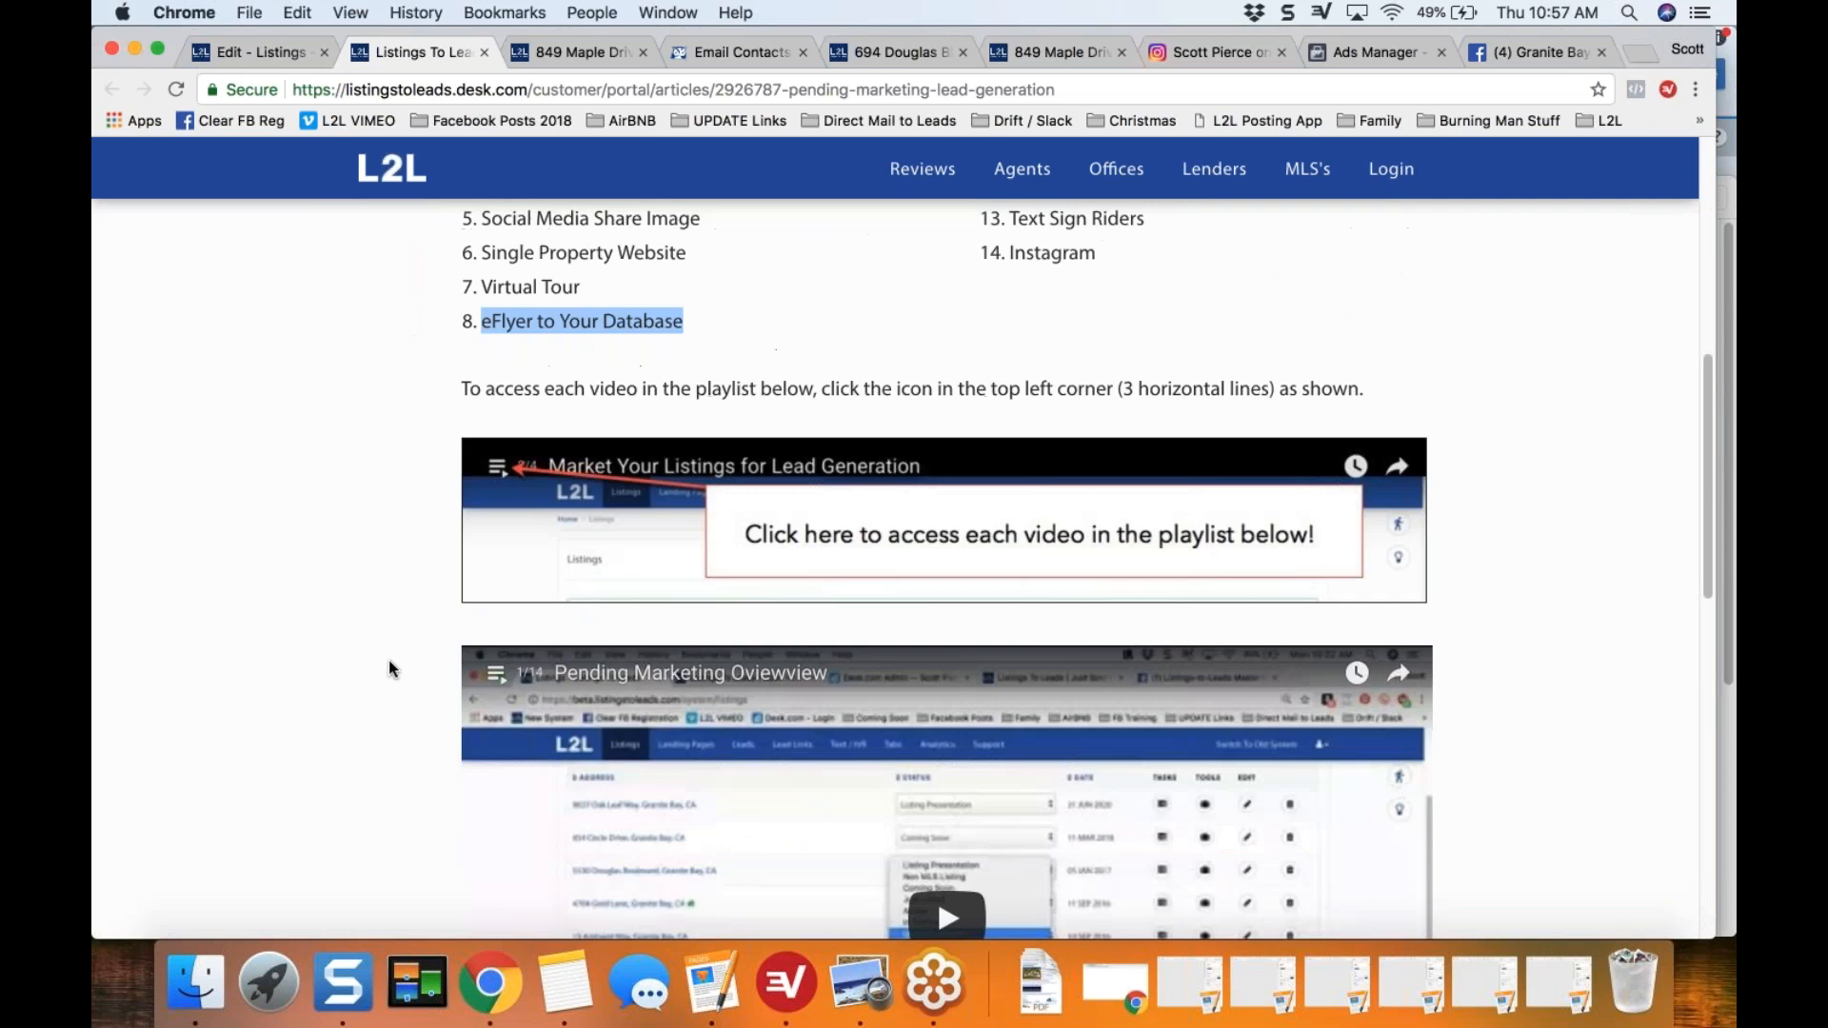
Step: Open the Pending Marketing & Lead Generation video playlist, play "eFlyer to Database - Pending", and pause it
{"action": "scroll", "coordinate": [389, 660], "scroll_direction": "down", "scroll_amount": 6}
{"action": "left_click", "coordinate": [497, 398]}
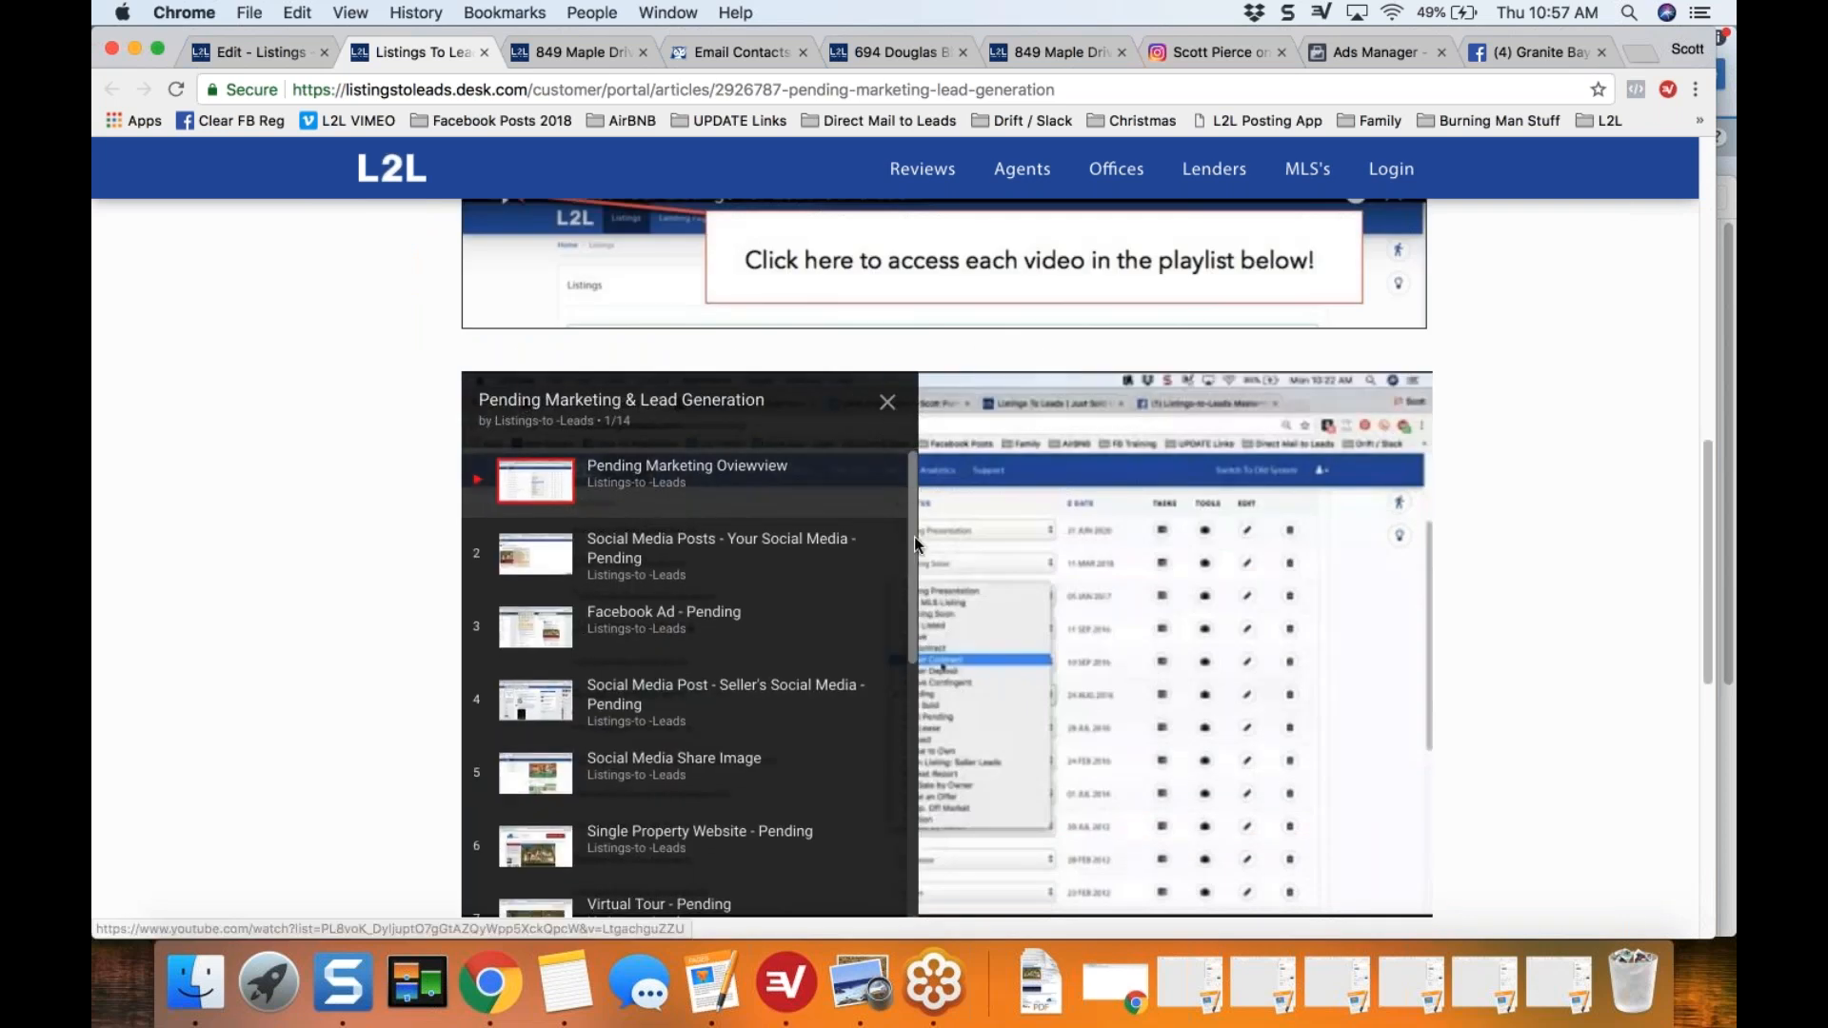
{"action": "scroll", "coordinate": [914, 564], "scroll_direction": "down", "scroll_amount": 3}
{"action": "scroll", "coordinate": [912, 586], "scroll_direction": "down", "scroll_amount": 5}
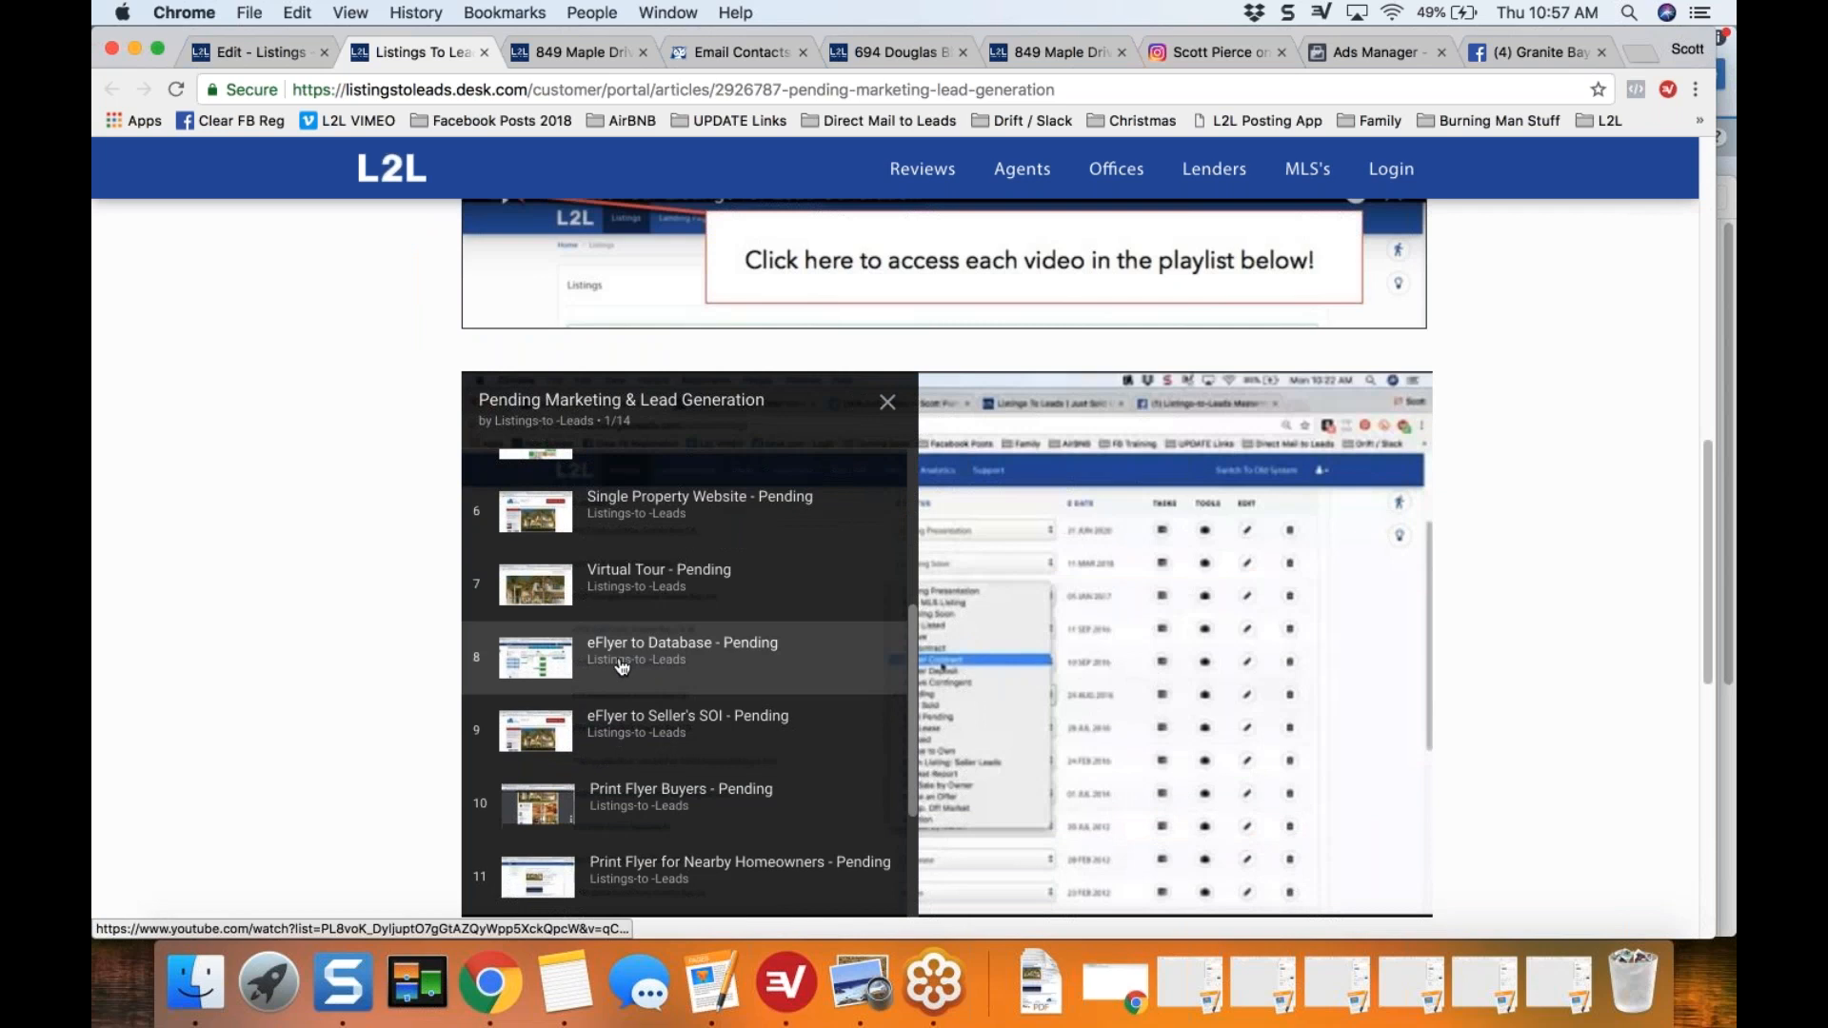
{"action": "left_click", "coordinate": [665, 641]}
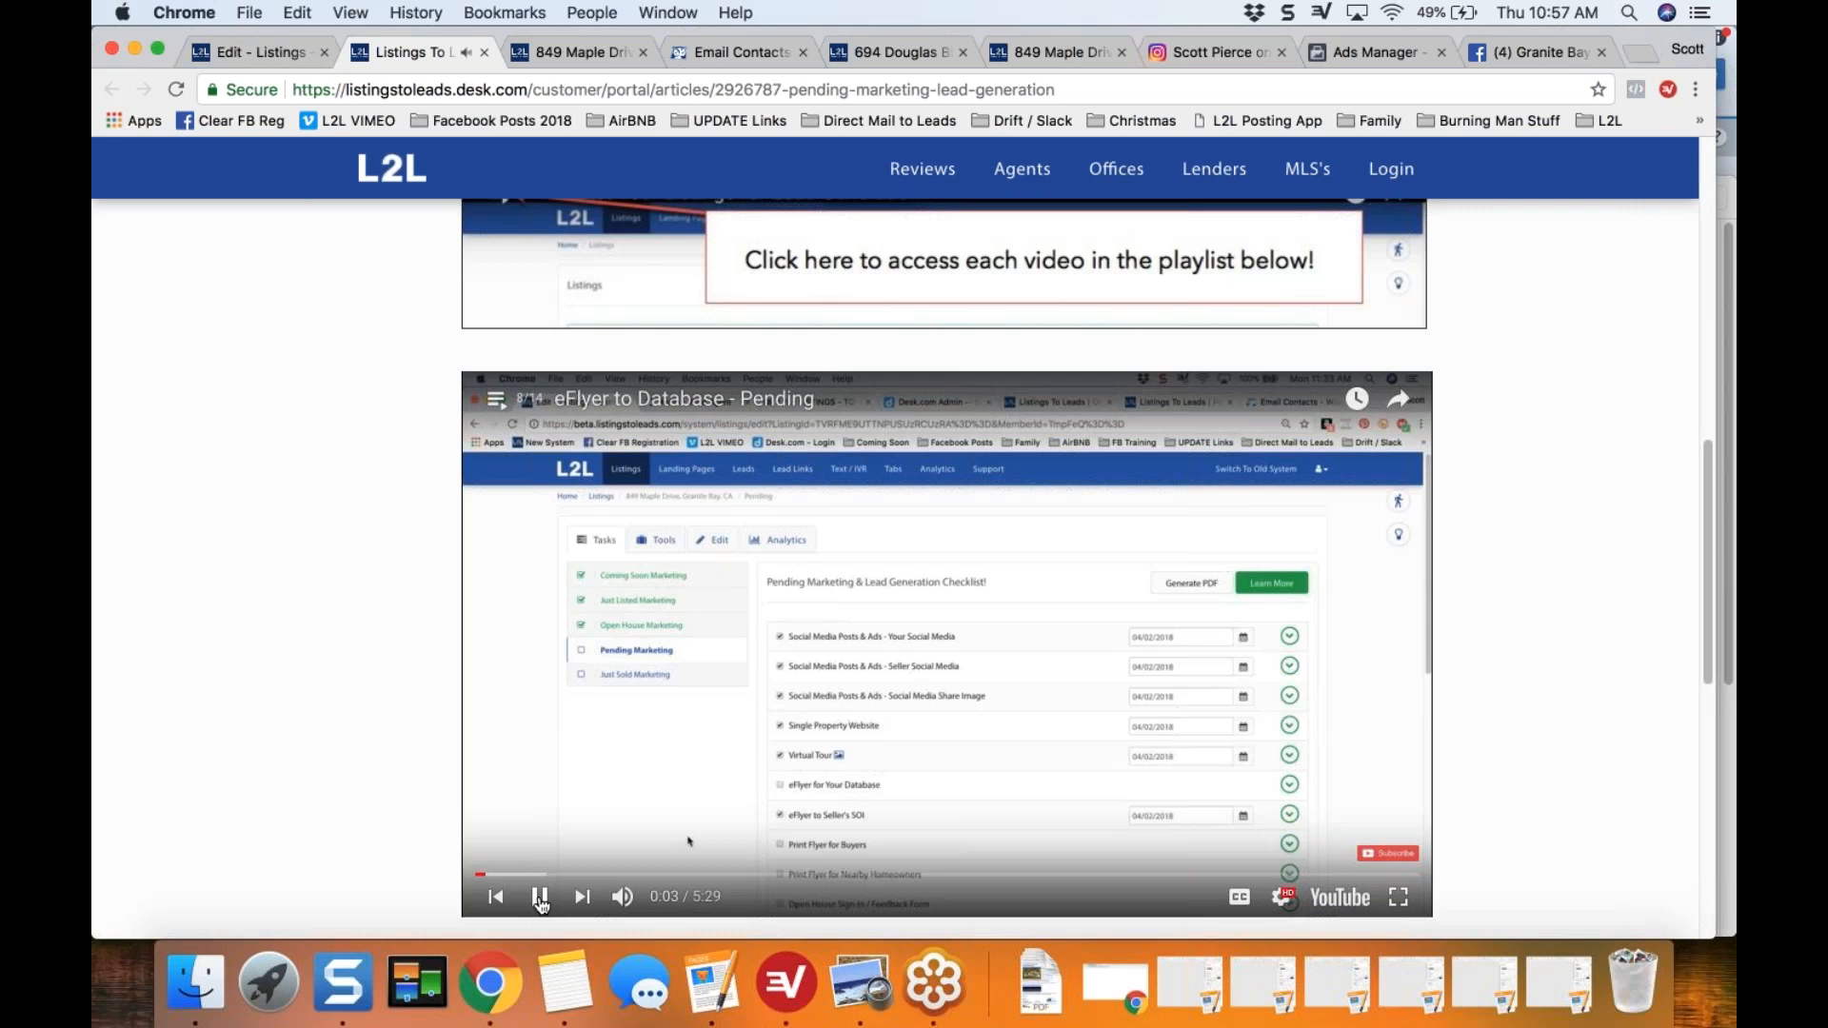
{"action": "left_click", "coordinate": [540, 899]}
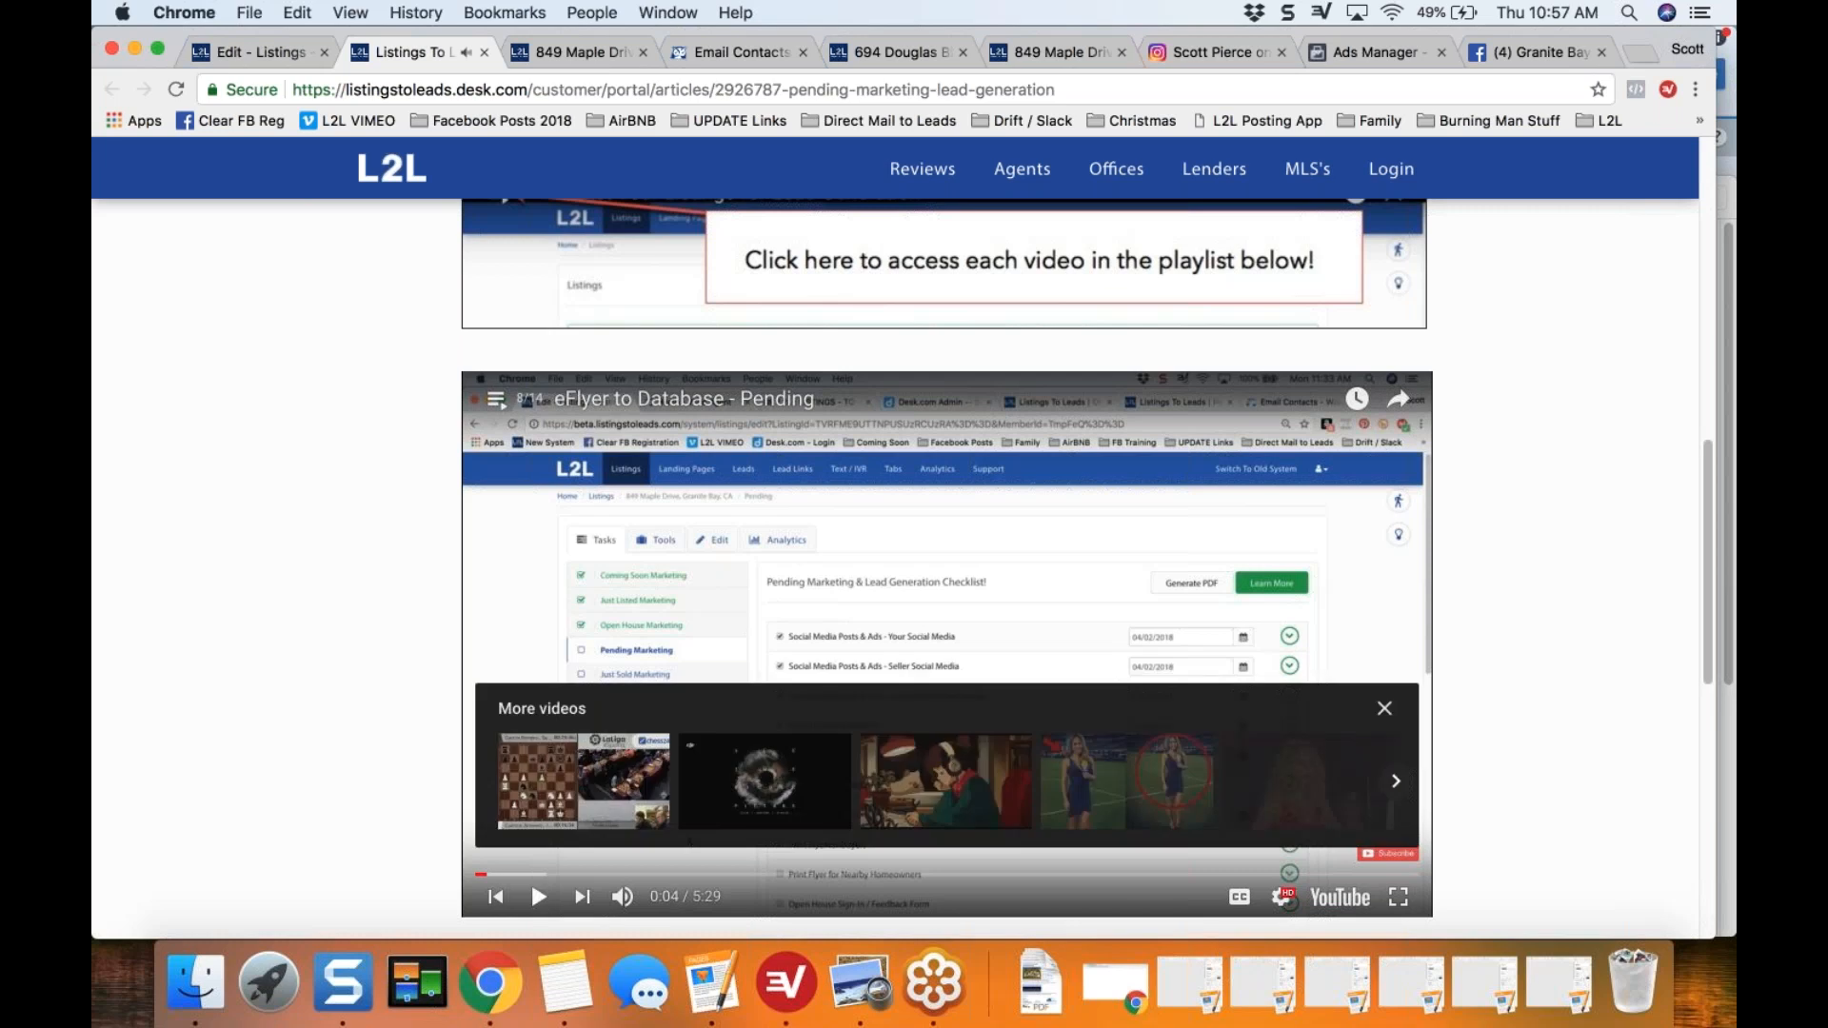
Step: Return to the listing's Pending Marketing checklist, expand eFlyer for Your Database, and copy the eFlyer's code
{"action": "left_click", "coordinate": [257, 50]}
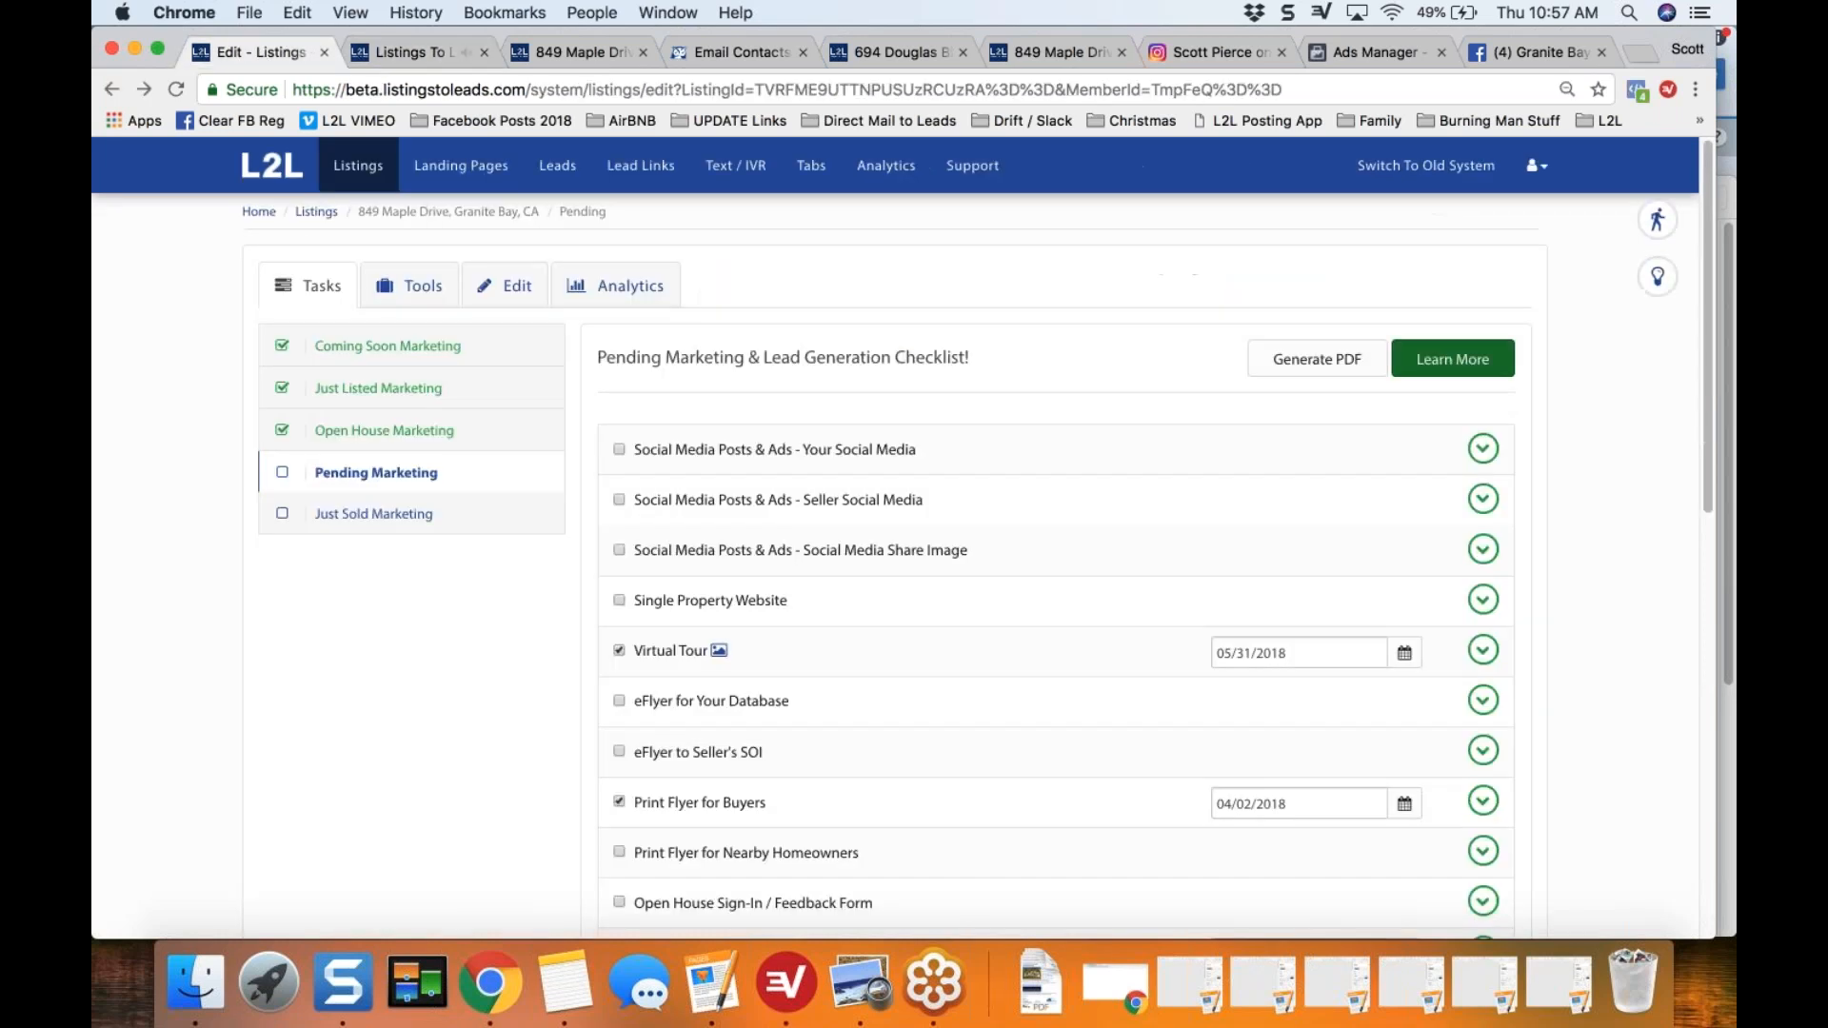
{"action": "scroll", "coordinate": [484, 717], "scroll_direction": "down", "scroll_amount": 2}
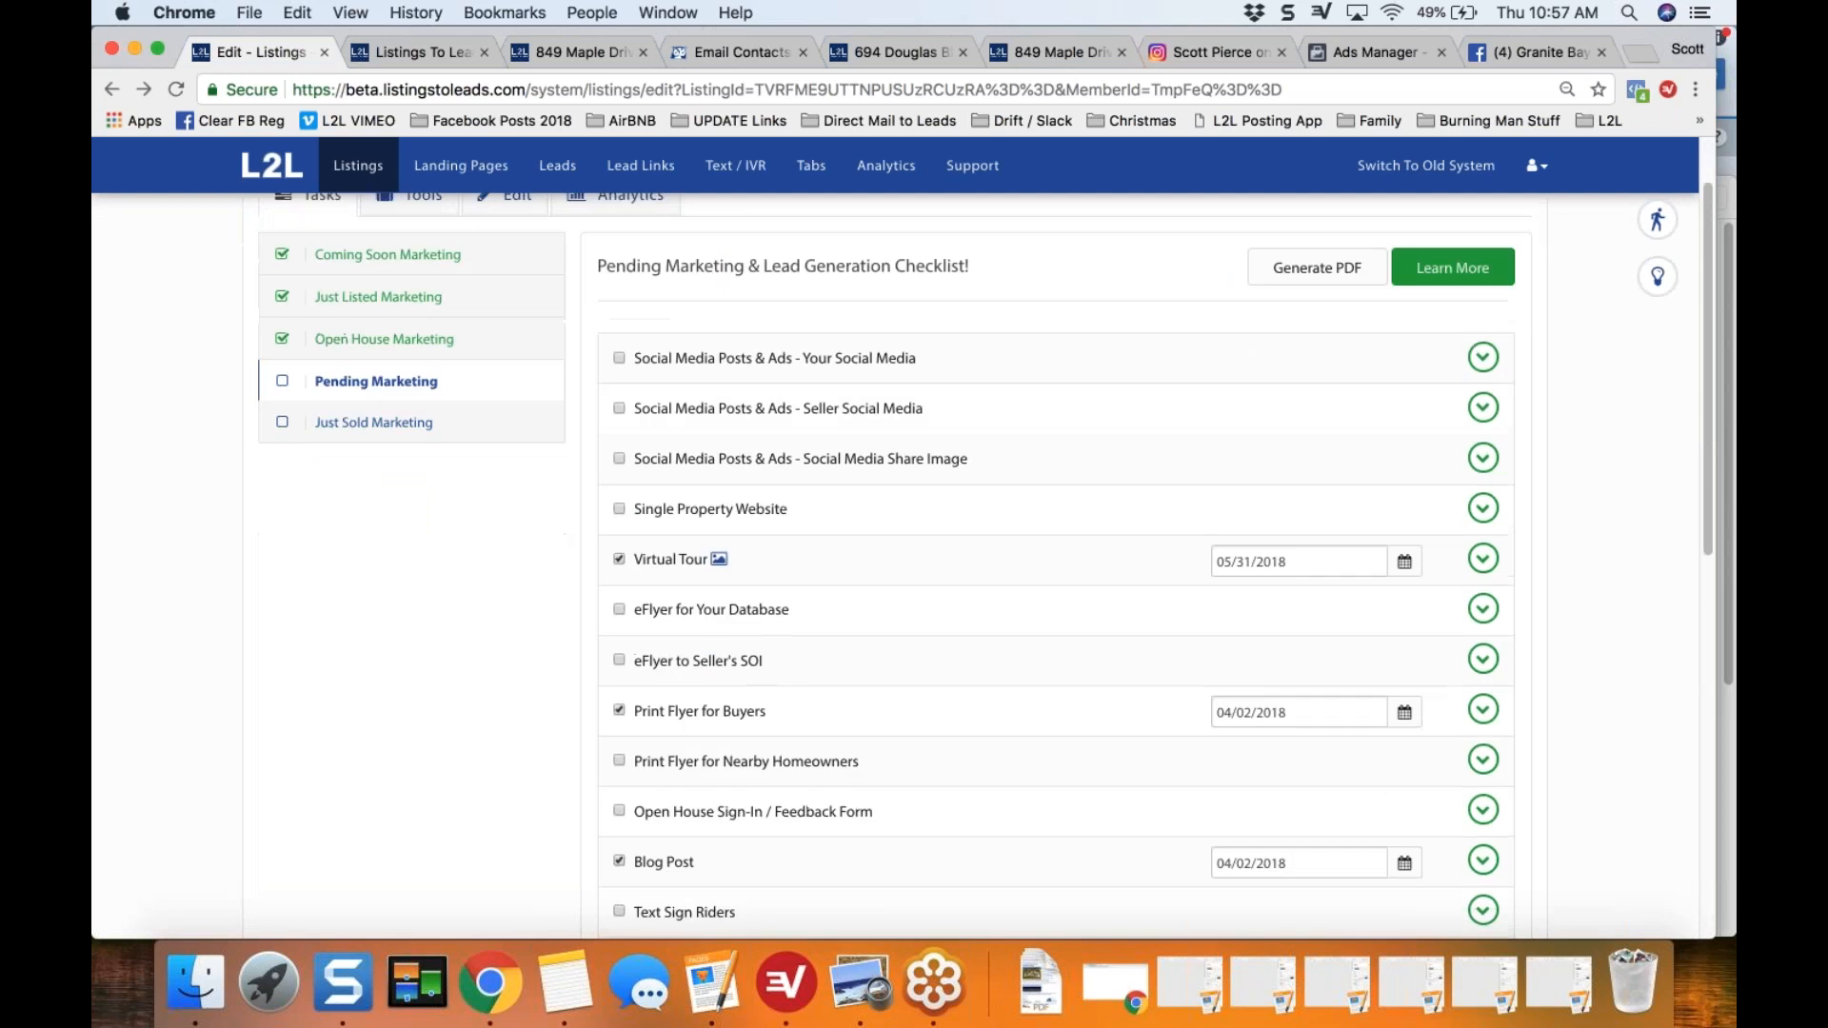
{"action": "left_click", "coordinate": [1484, 610]}
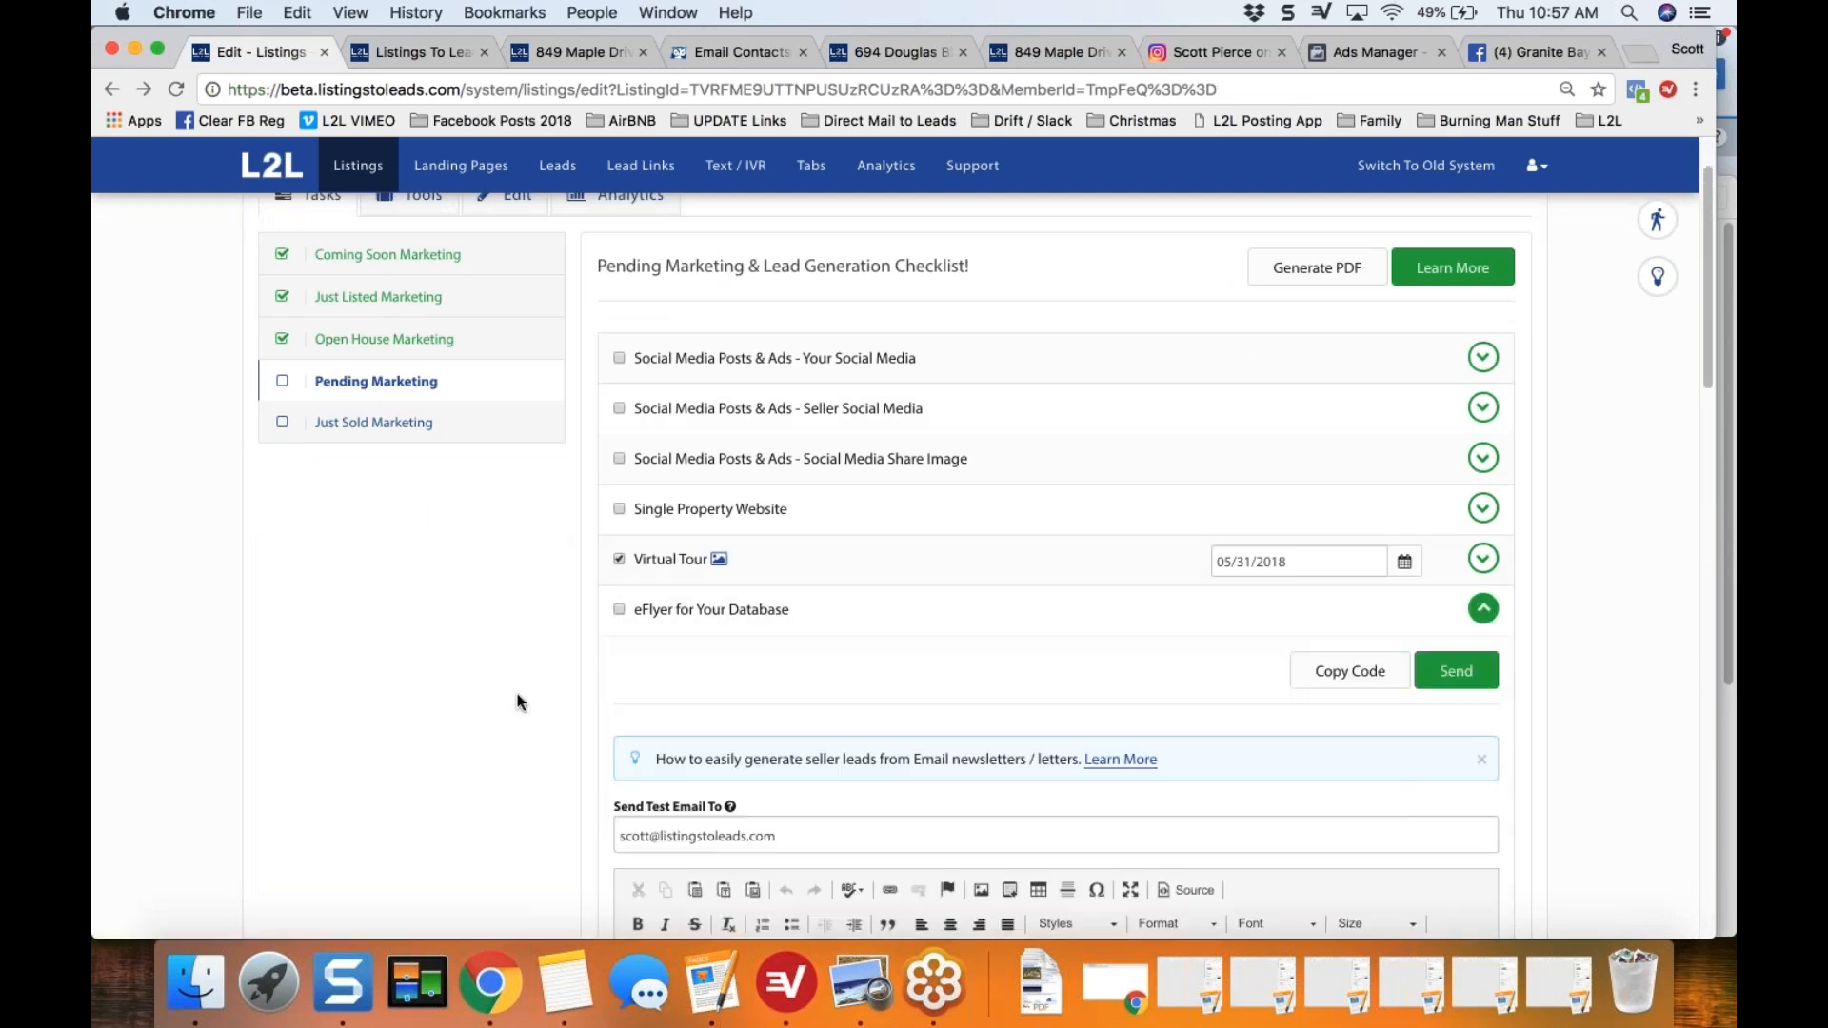
{"action": "scroll", "coordinate": [518, 702], "scroll_direction": "down", "scroll_amount": 1}
{"action": "scroll", "coordinate": [518, 702], "scroll_direction": "down", "scroll_amount": 7}
{"action": "left_click", "coordinate": [1360, 306]}
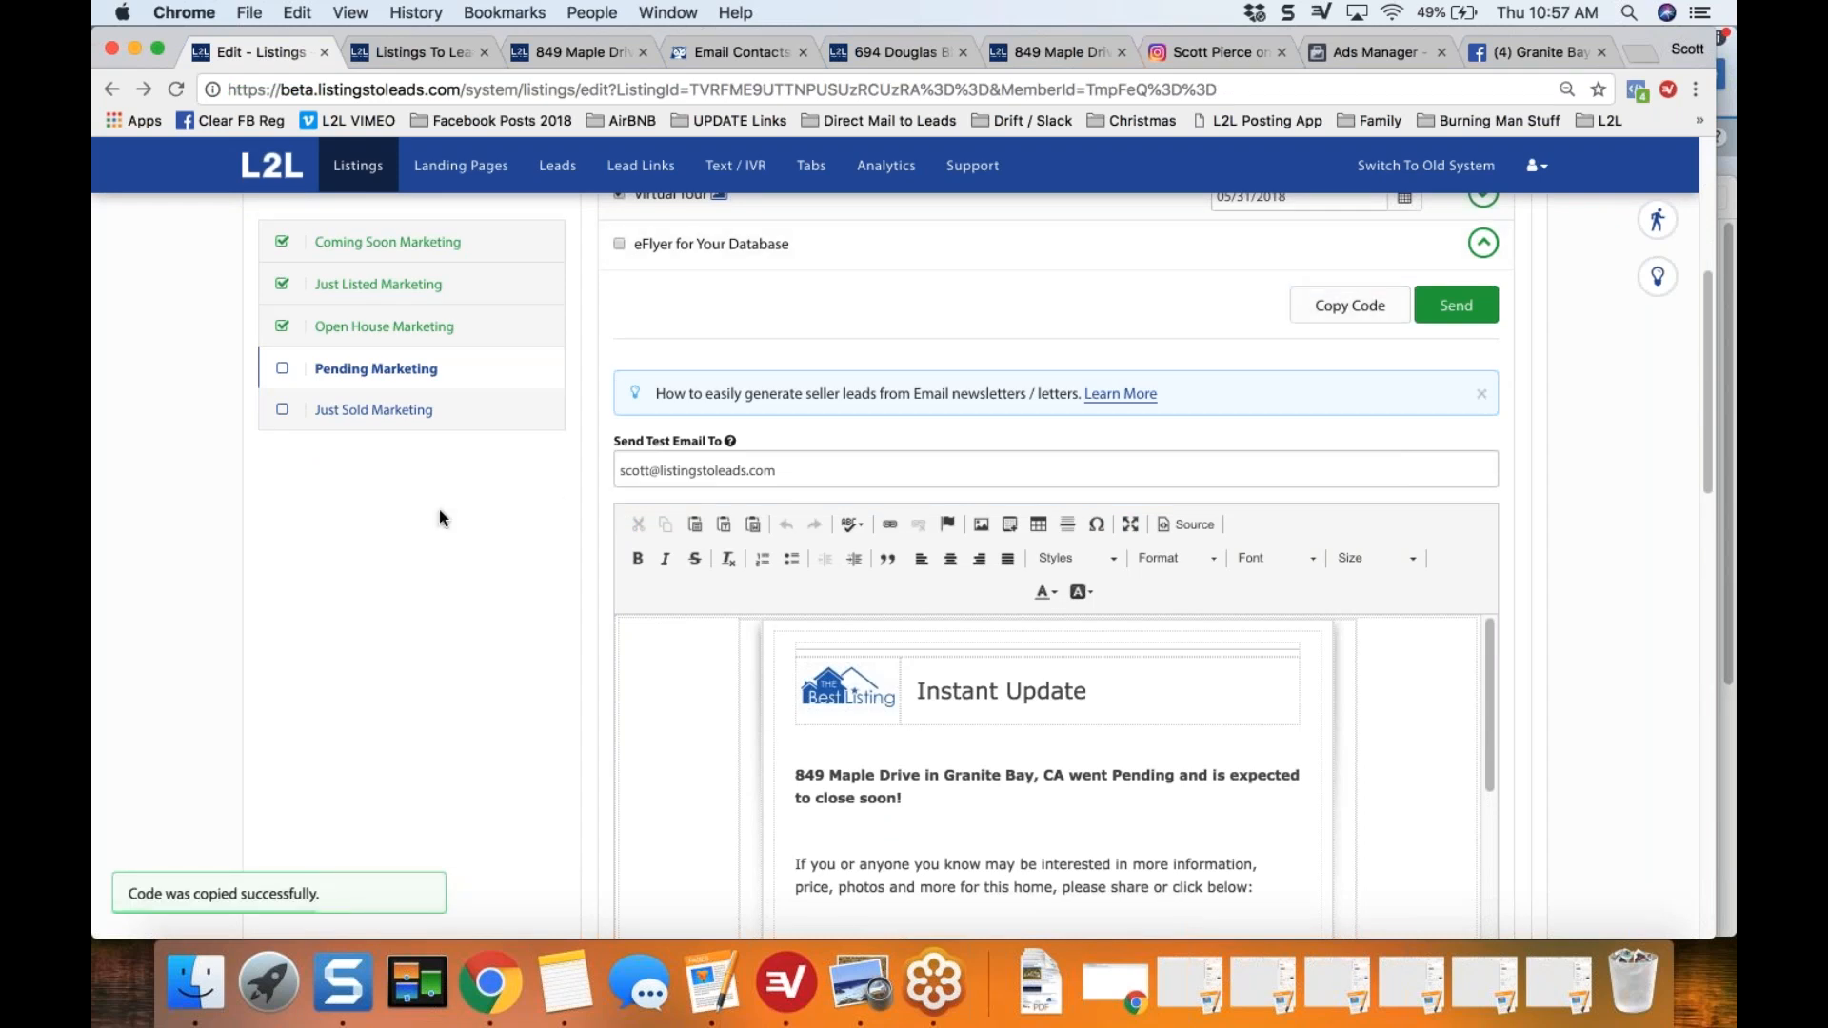
Step: Switch to Wise Agent and open a new Email Contacts message
{"action": "left_click", "coordinate": [724, 50]}
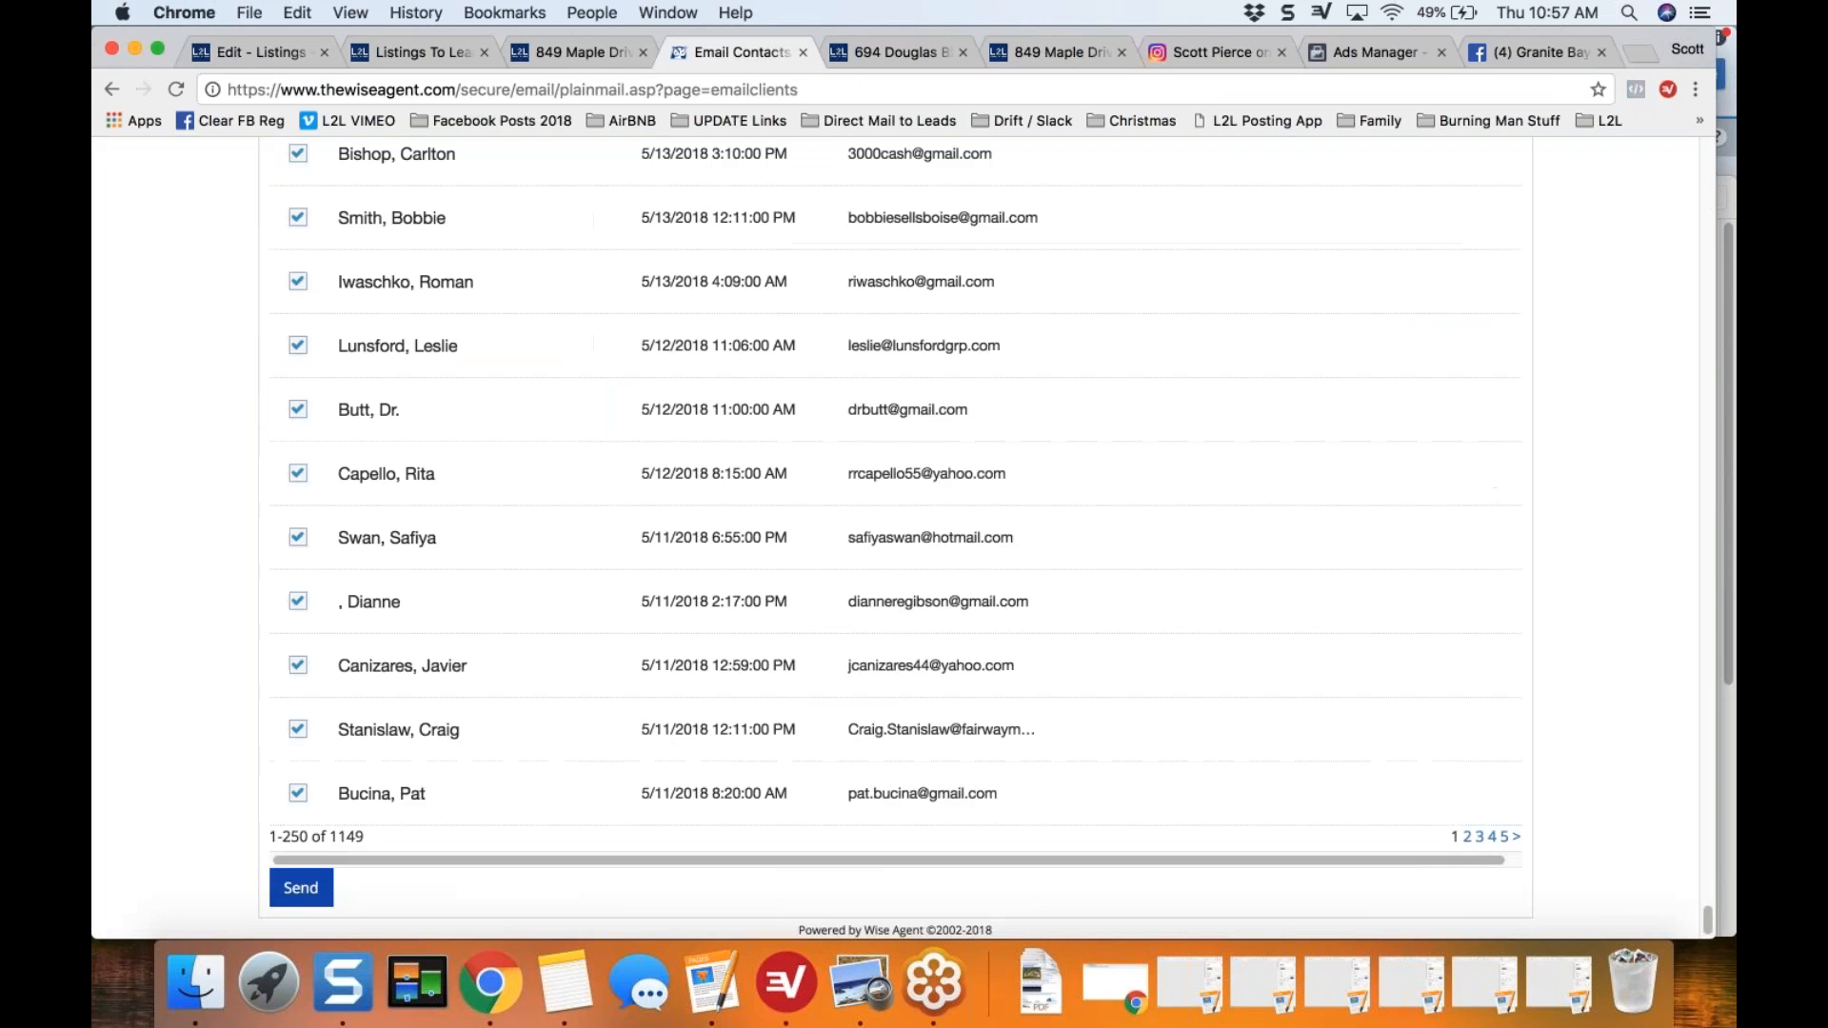
{"action": "left_click", "coordinate": [110, 88]}
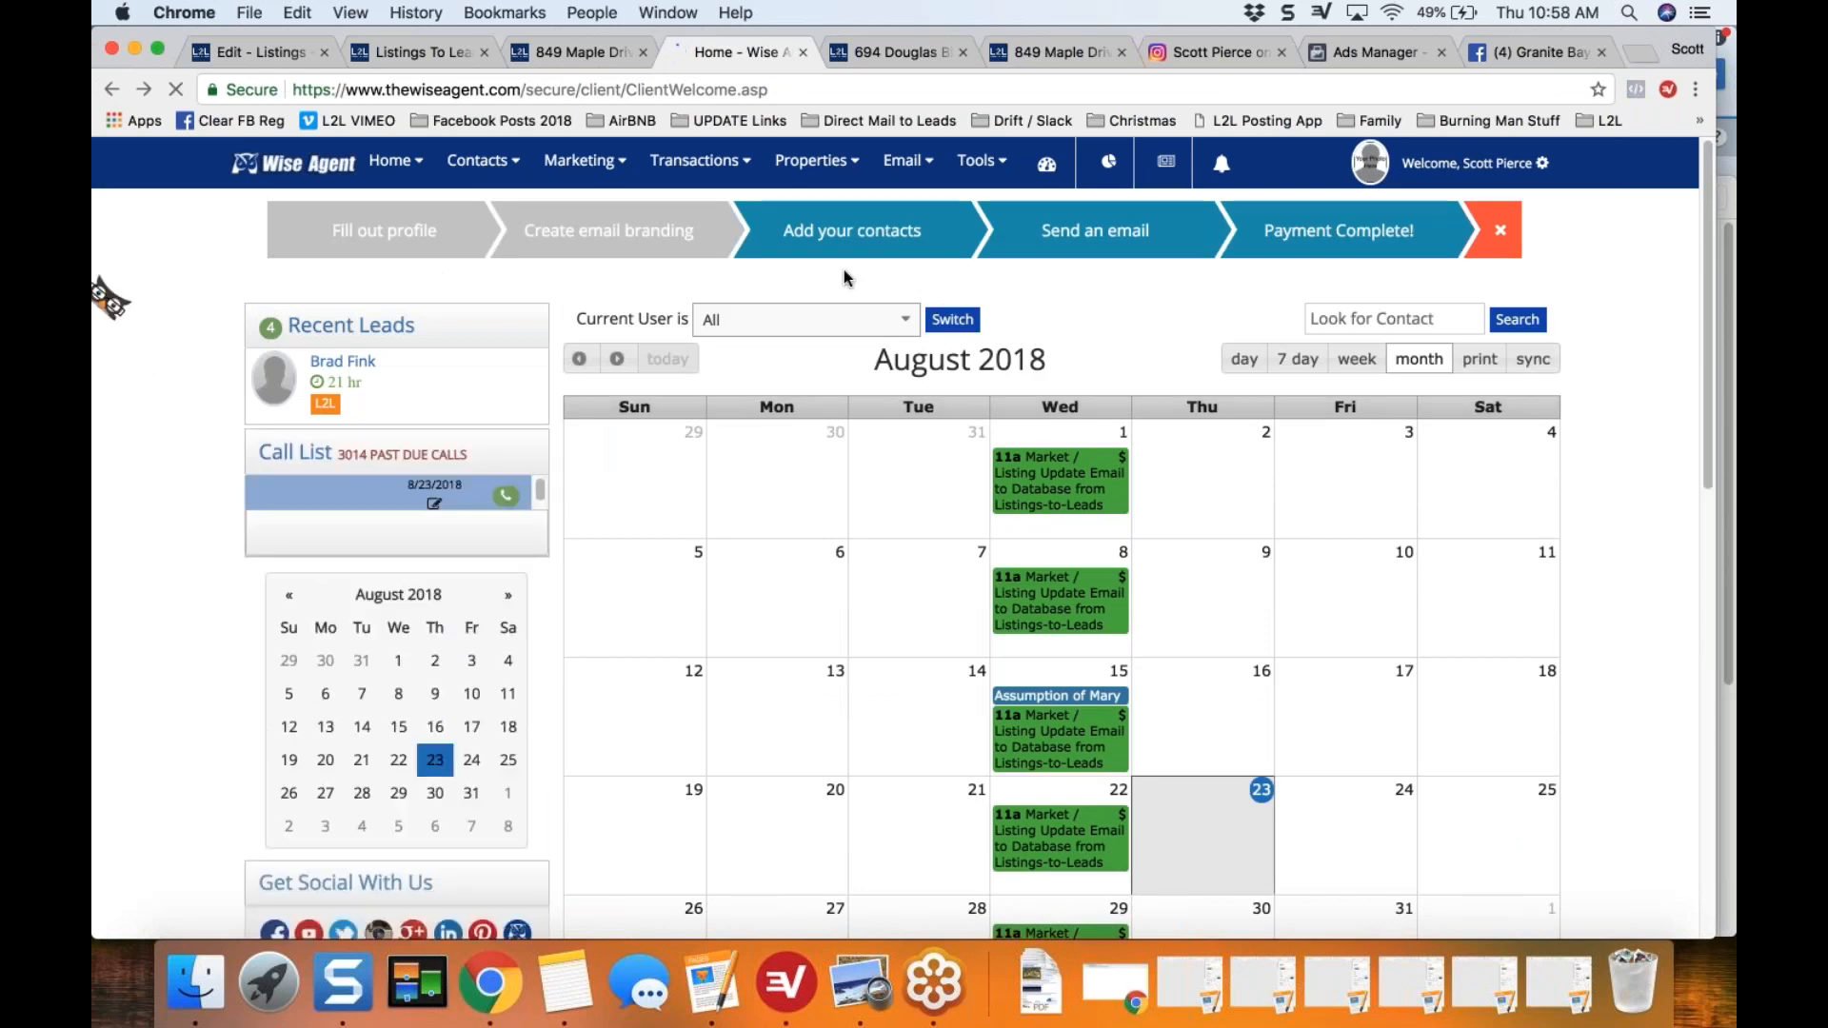
{"action": "left_click", "coordinate": [939, 164]}
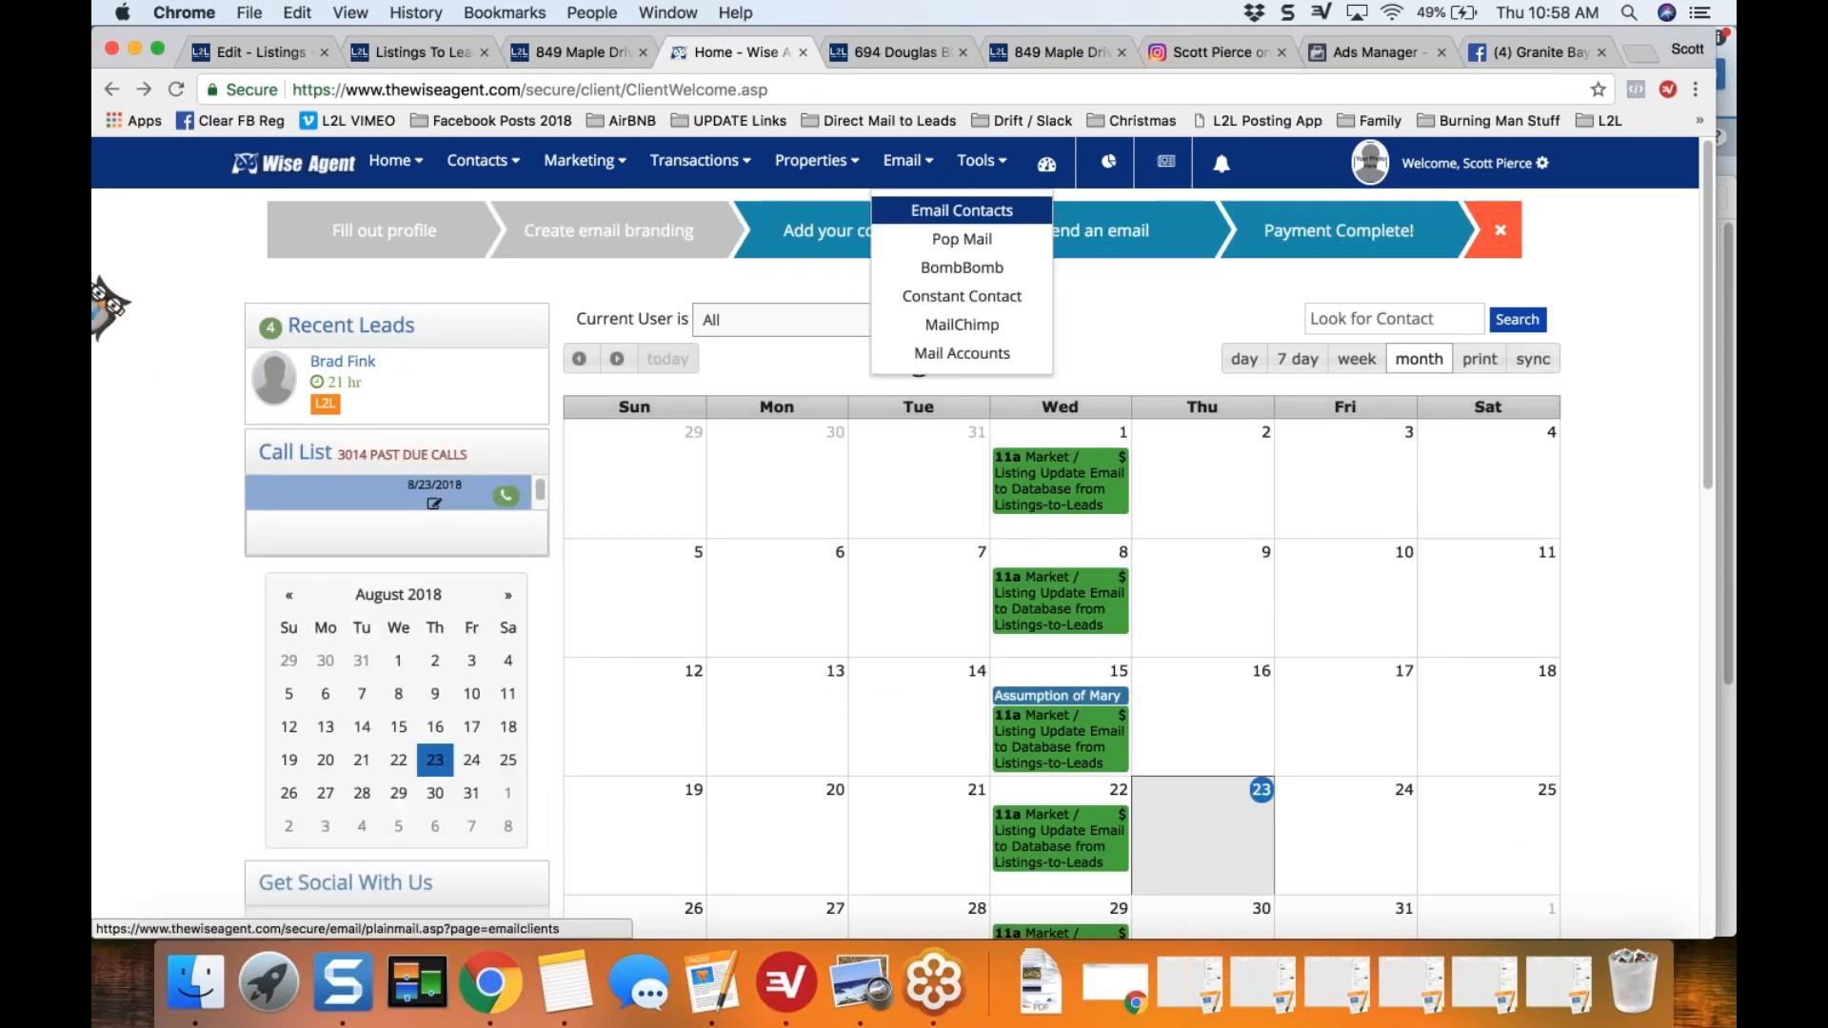
{"action": "left_click", "coordinate": [962, 211]}
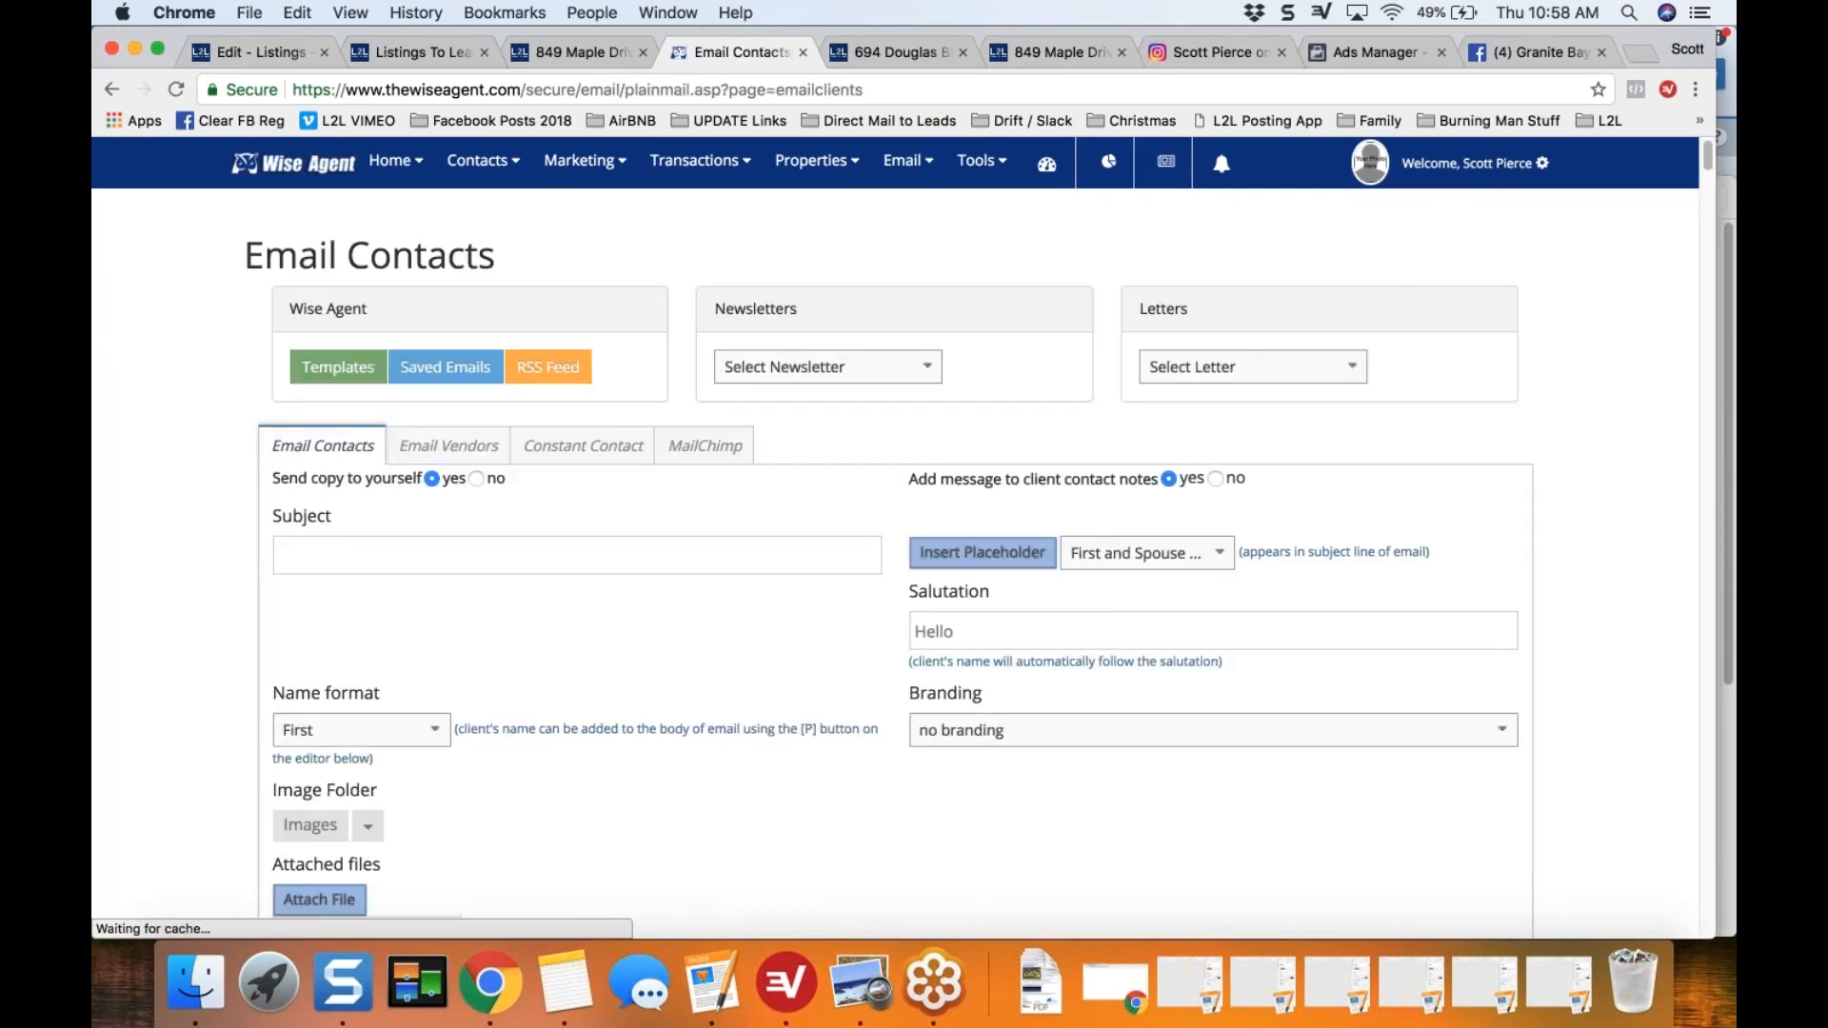
Step: Enter the email subject "Pending in Granite Bay in 10 Days Above Asking! Home Values WILL Change!!" and highlight its home values phrase
{"action": "left_click", "coordinate": [419, 557]}
{"action": "type", "text": "Pen"}
{"action": "type", "text": "ding"}
{"action": "type", "text": "ranite"}
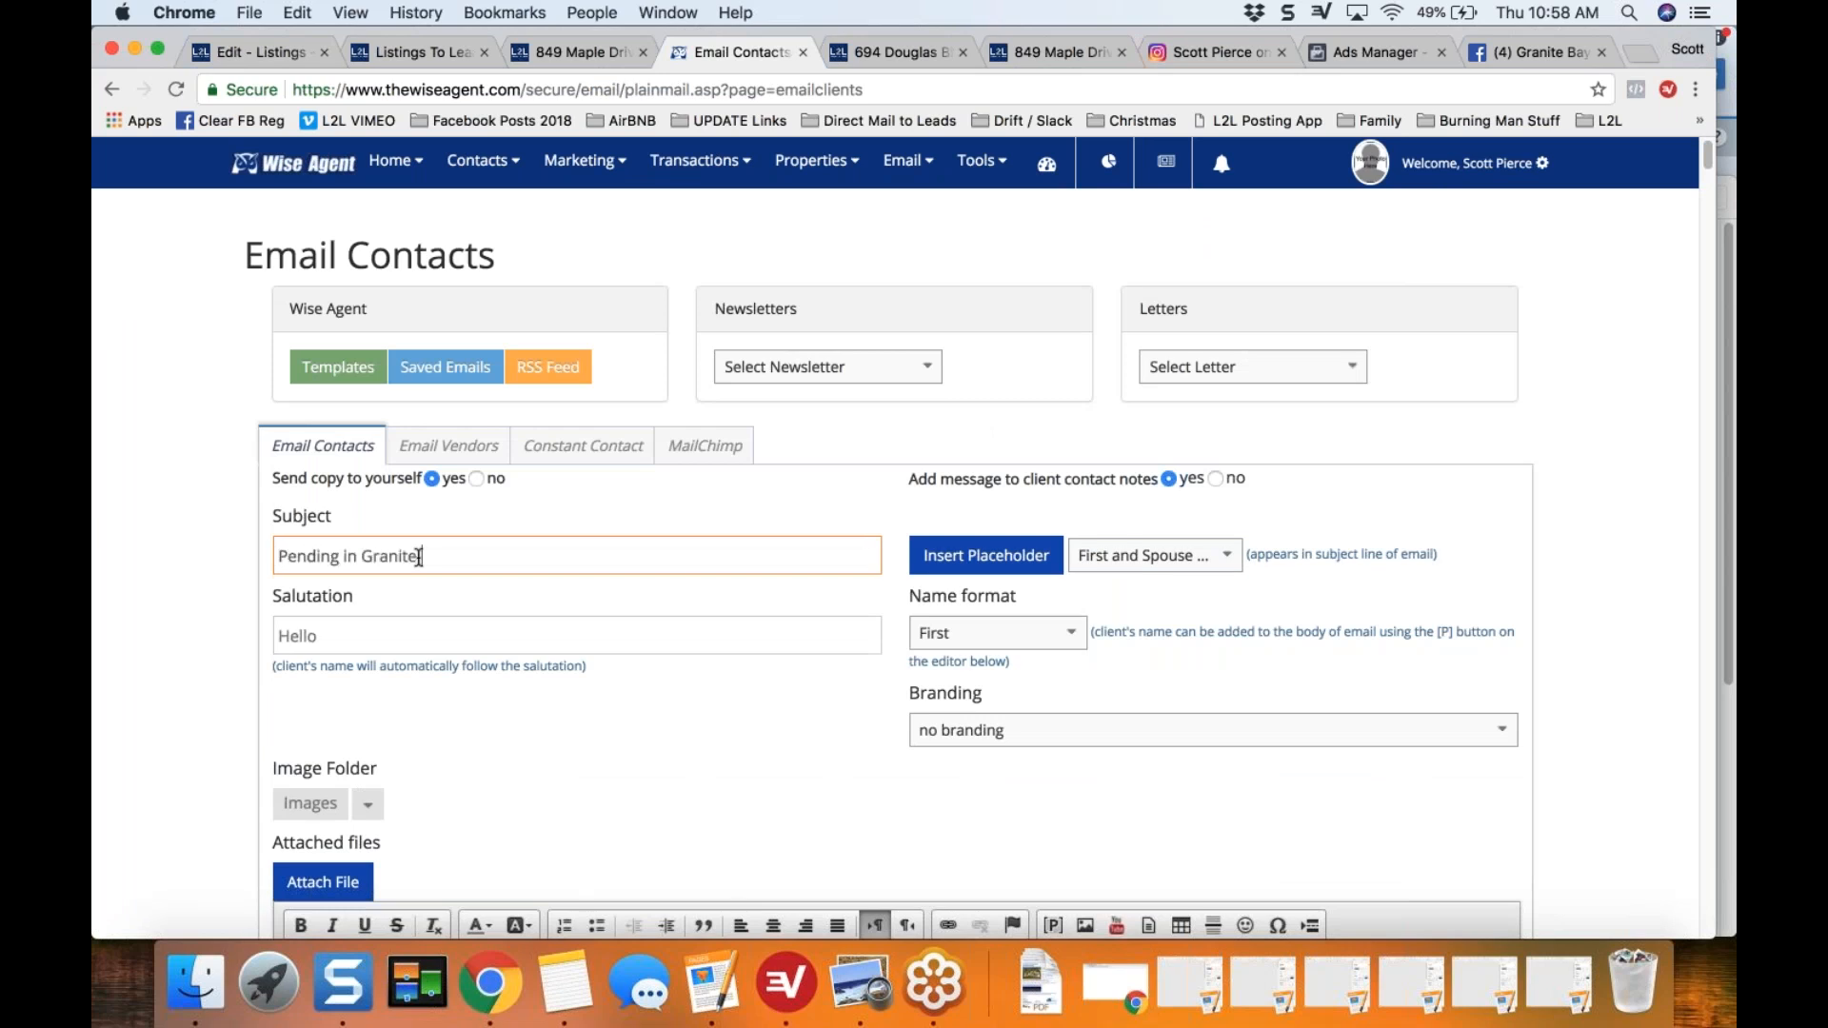
{"action": "type", "text": " Bay  in 10 Days Above Aski"}
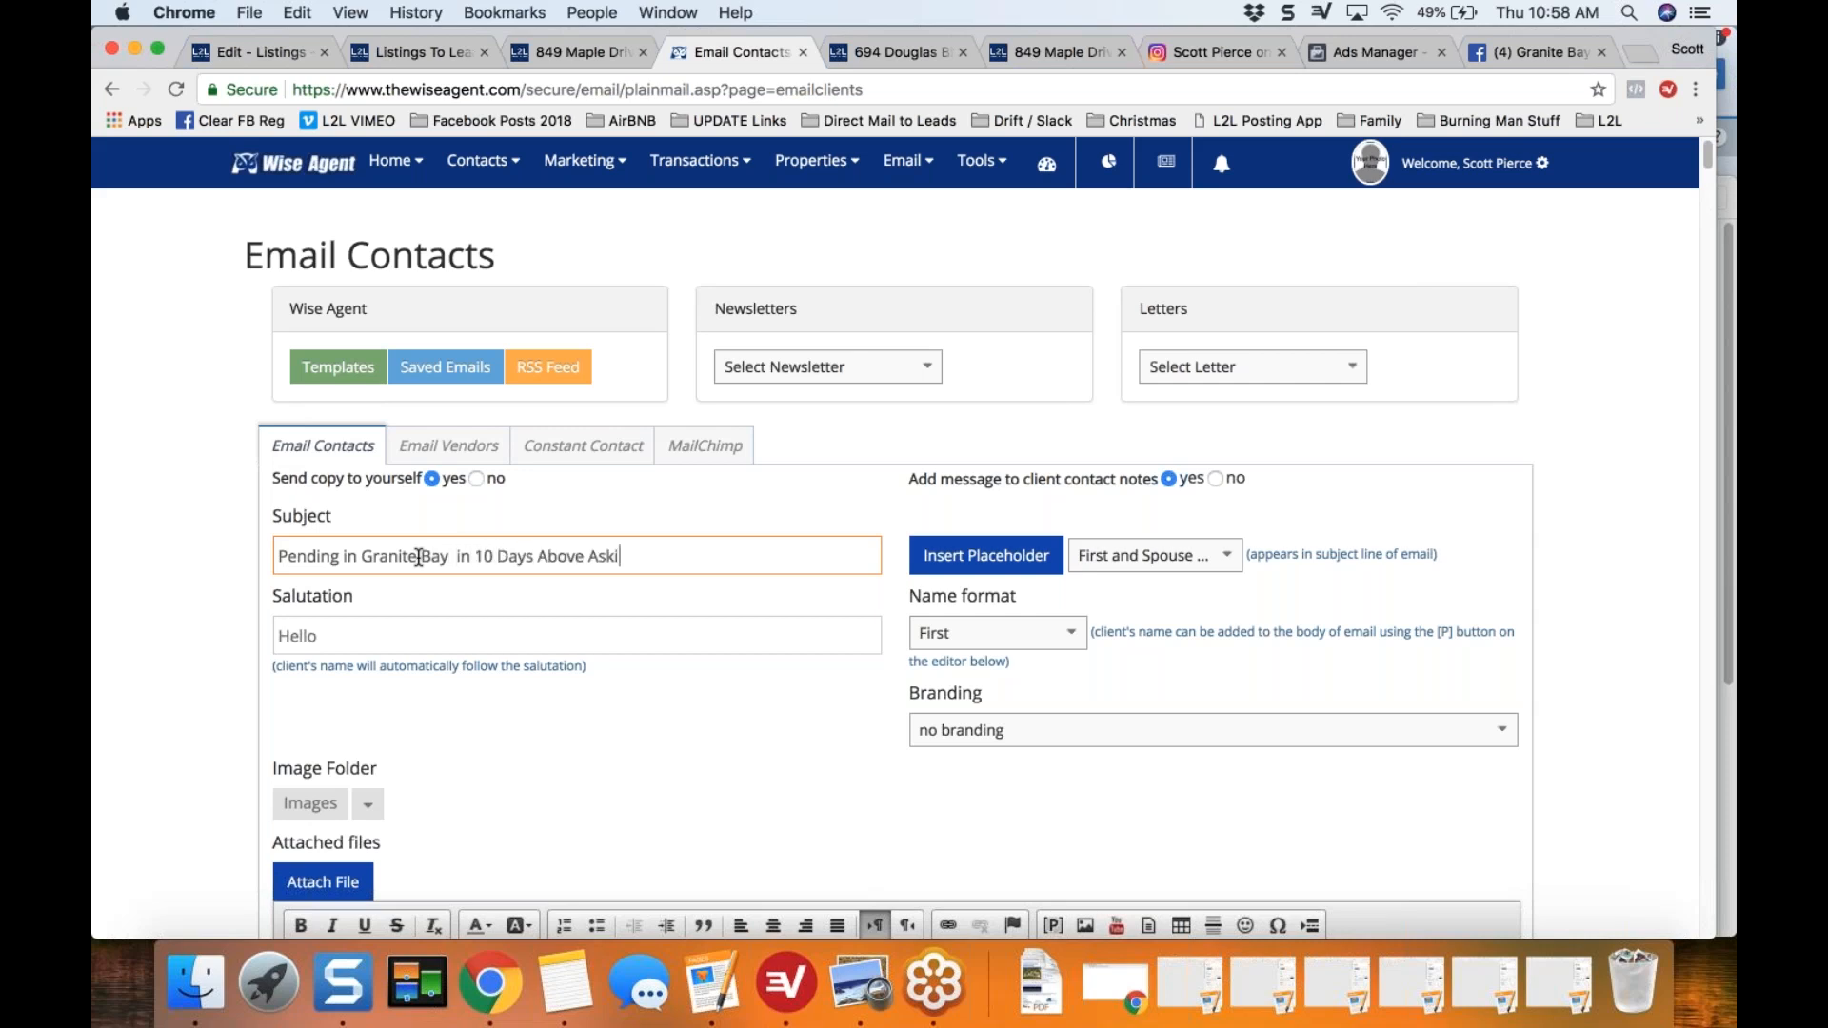
{"action": "type", "text": "ng! Home Values W"}
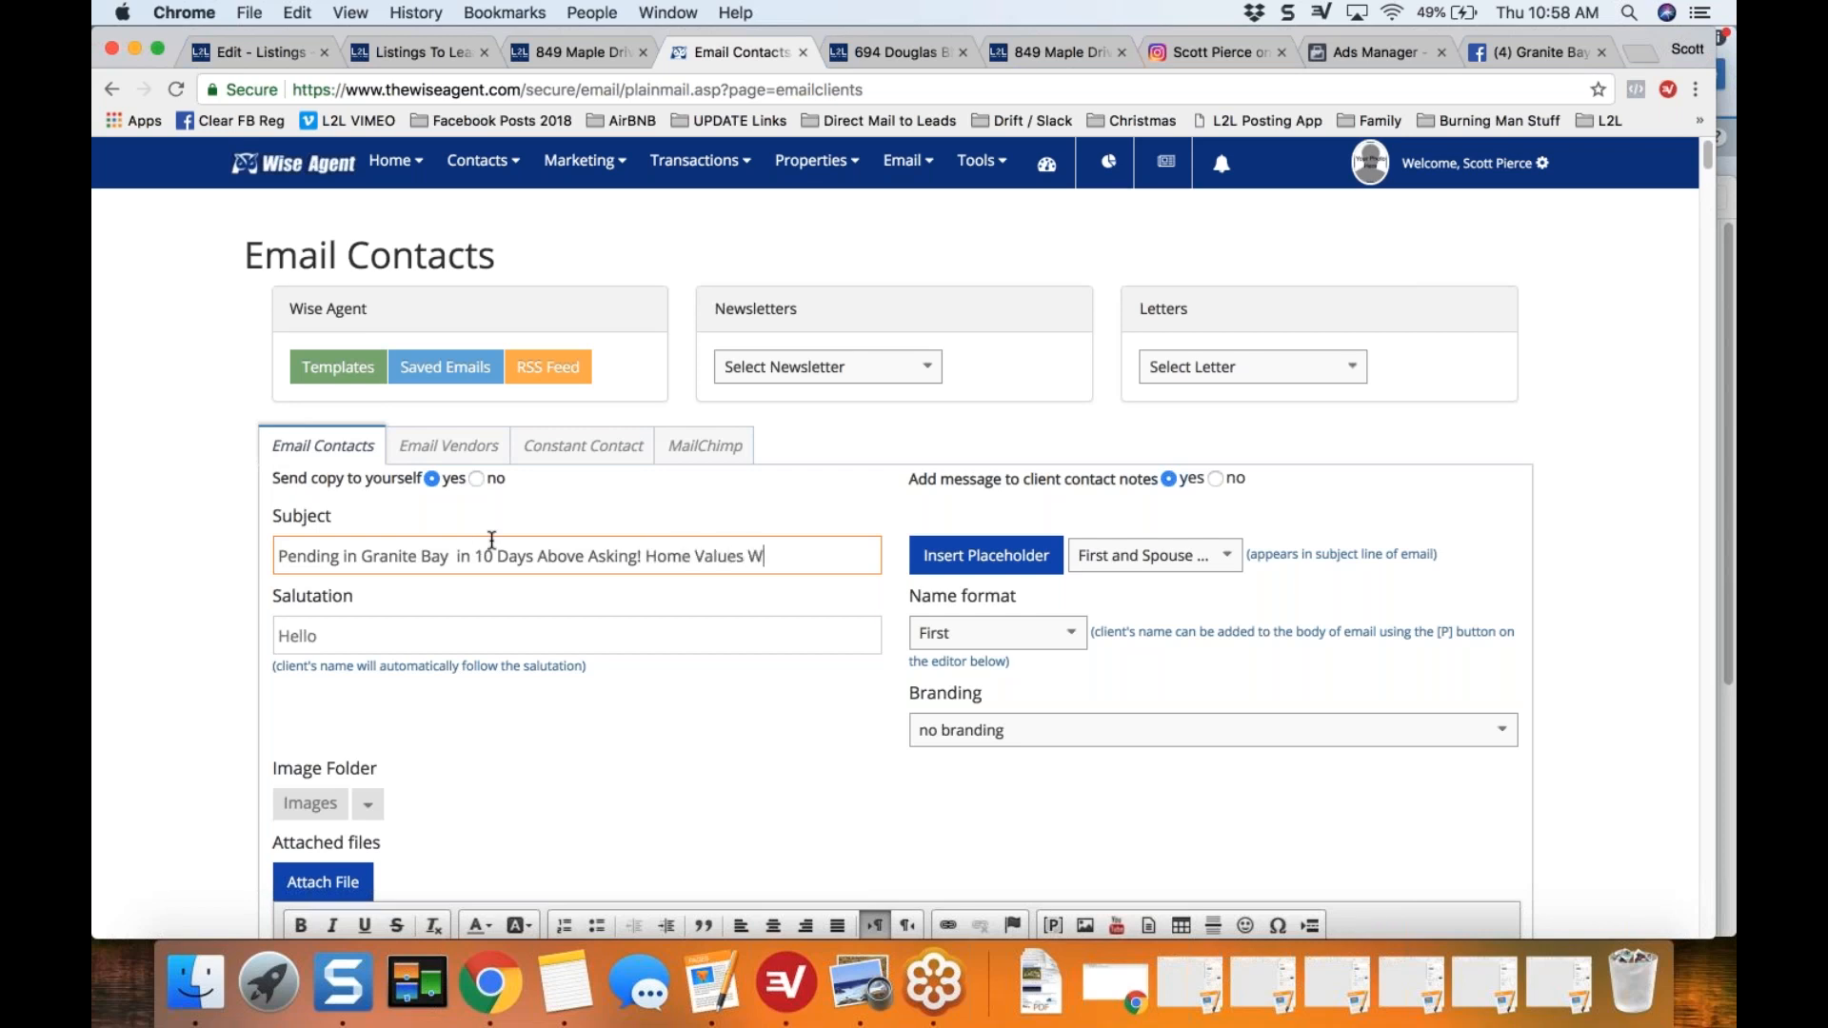
{"action": "type", "text": "ILL Change!"}
{"action": "key", "text": "shift+Left"}
{"action": "key", "text": "shift+Left"}
{"action": "key", "text": "shift+Left"}
{"action": "key", "text": "shift+Left"}
{"action": "key", "text": "shift+Left"}
{"action": "key", "text": "shift+Left"}
{"action": "key", "text": "shift+Left"}
{"action": "key", "text": "shift+Left"}
{"action": "key", "text": "shift+Left"}
{"action": "key", "text": "shift+Left"}
{"action": "key", "text": "shift+Left"}
{"action": "key", "text": "shift+Left"}
{"action": "key", "text": "shift+Left"}
{"action": "key", "text": "shift+Left"}
{"action": "key", "text": "shift+Left"}
{"action": "key", "text": "shift+Left"}
{"action": "key", "text": "shift+Left"}
{"action": "key", "text": "shift+Left"}
{"action": "key", "text": "shift+Left"}
{"action": "key", "text": "shift+Left"}
{"action": "key", "text": "shift+Left"}
{"action": "key", "text": "shift+Left"}
{"action": "key", "text": "shift+Left"}
{"action": "key", "text": "shift+Left"}
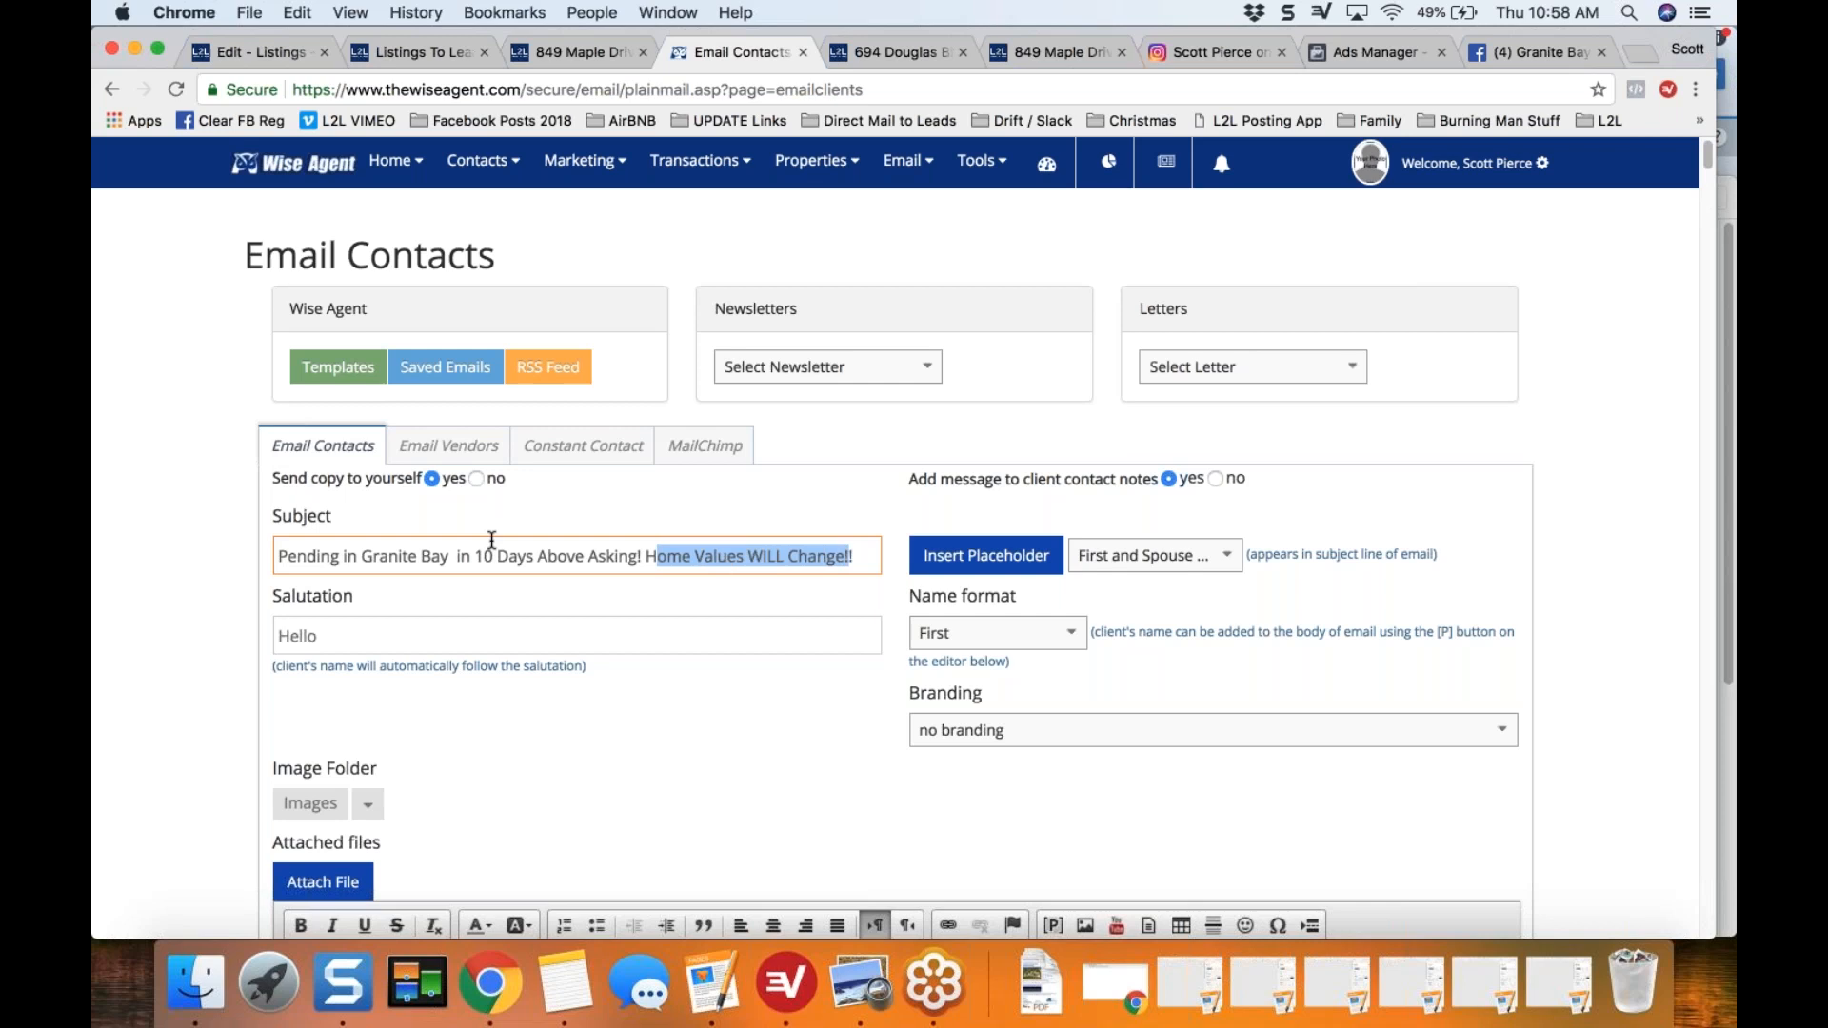
{"action": "left_click", "coordinate": [1581, 369]}
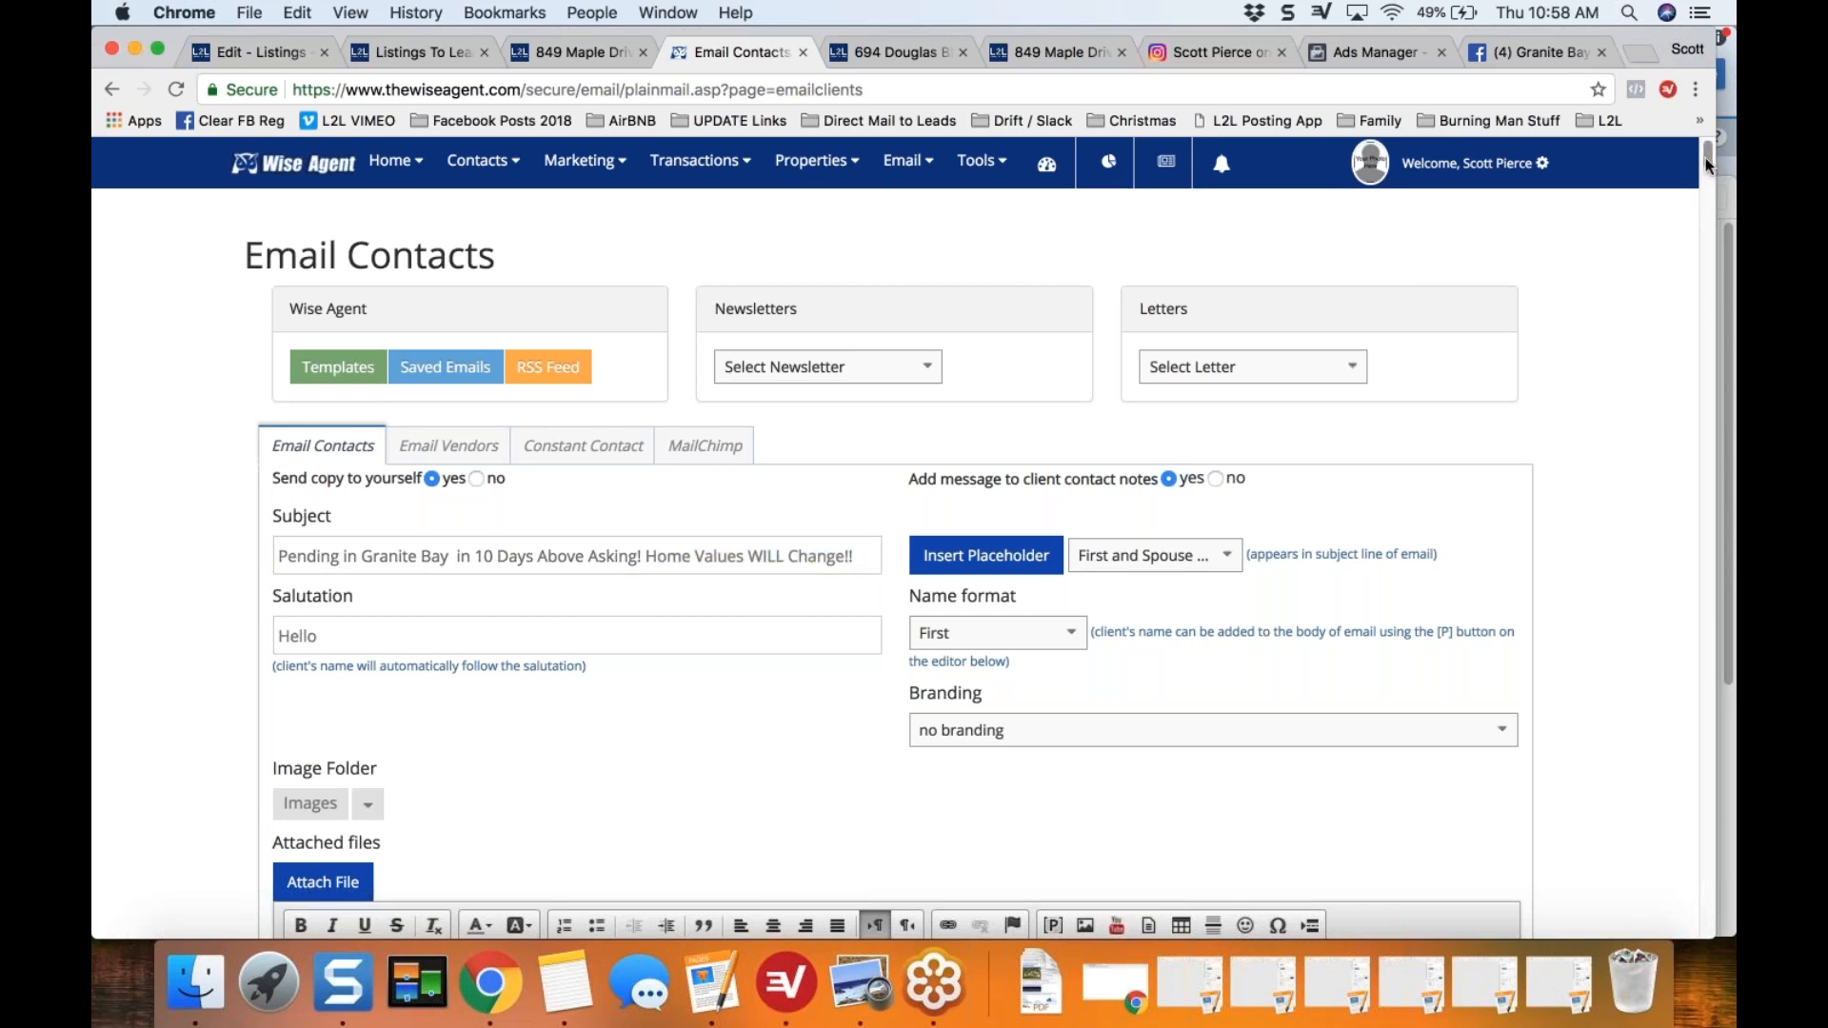
Step: Replace the message body's HTML source with the copied eFlyer code and return to the formatted view
{"action": "left_click_drag", "start_coordinate": [1708, 160], "coordinate": [1708, 167]}
{"action": "scroll", "coordinate": [1708, 167], "scroll_direction": "down", "scroll_amount": 3}
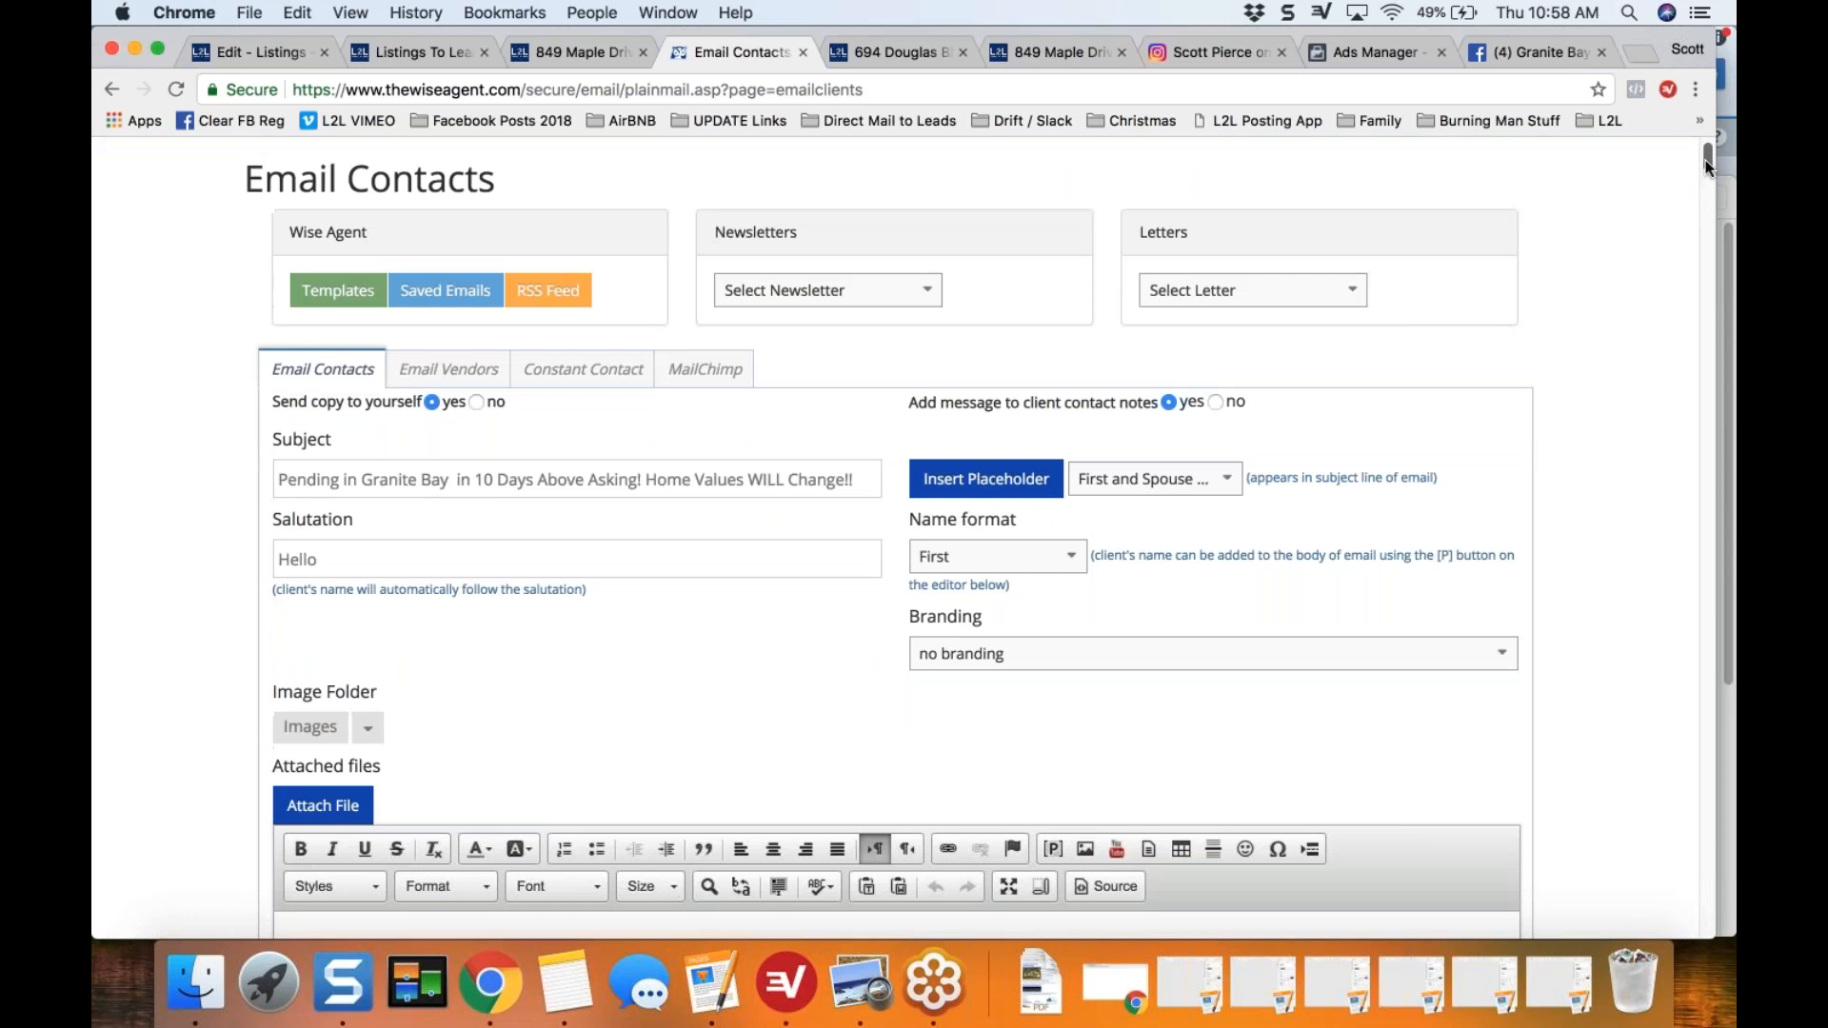
{"action": "scroll", "coordinate": [1708, 167], "scroll_direction": "down", "scroll_amount": 10}
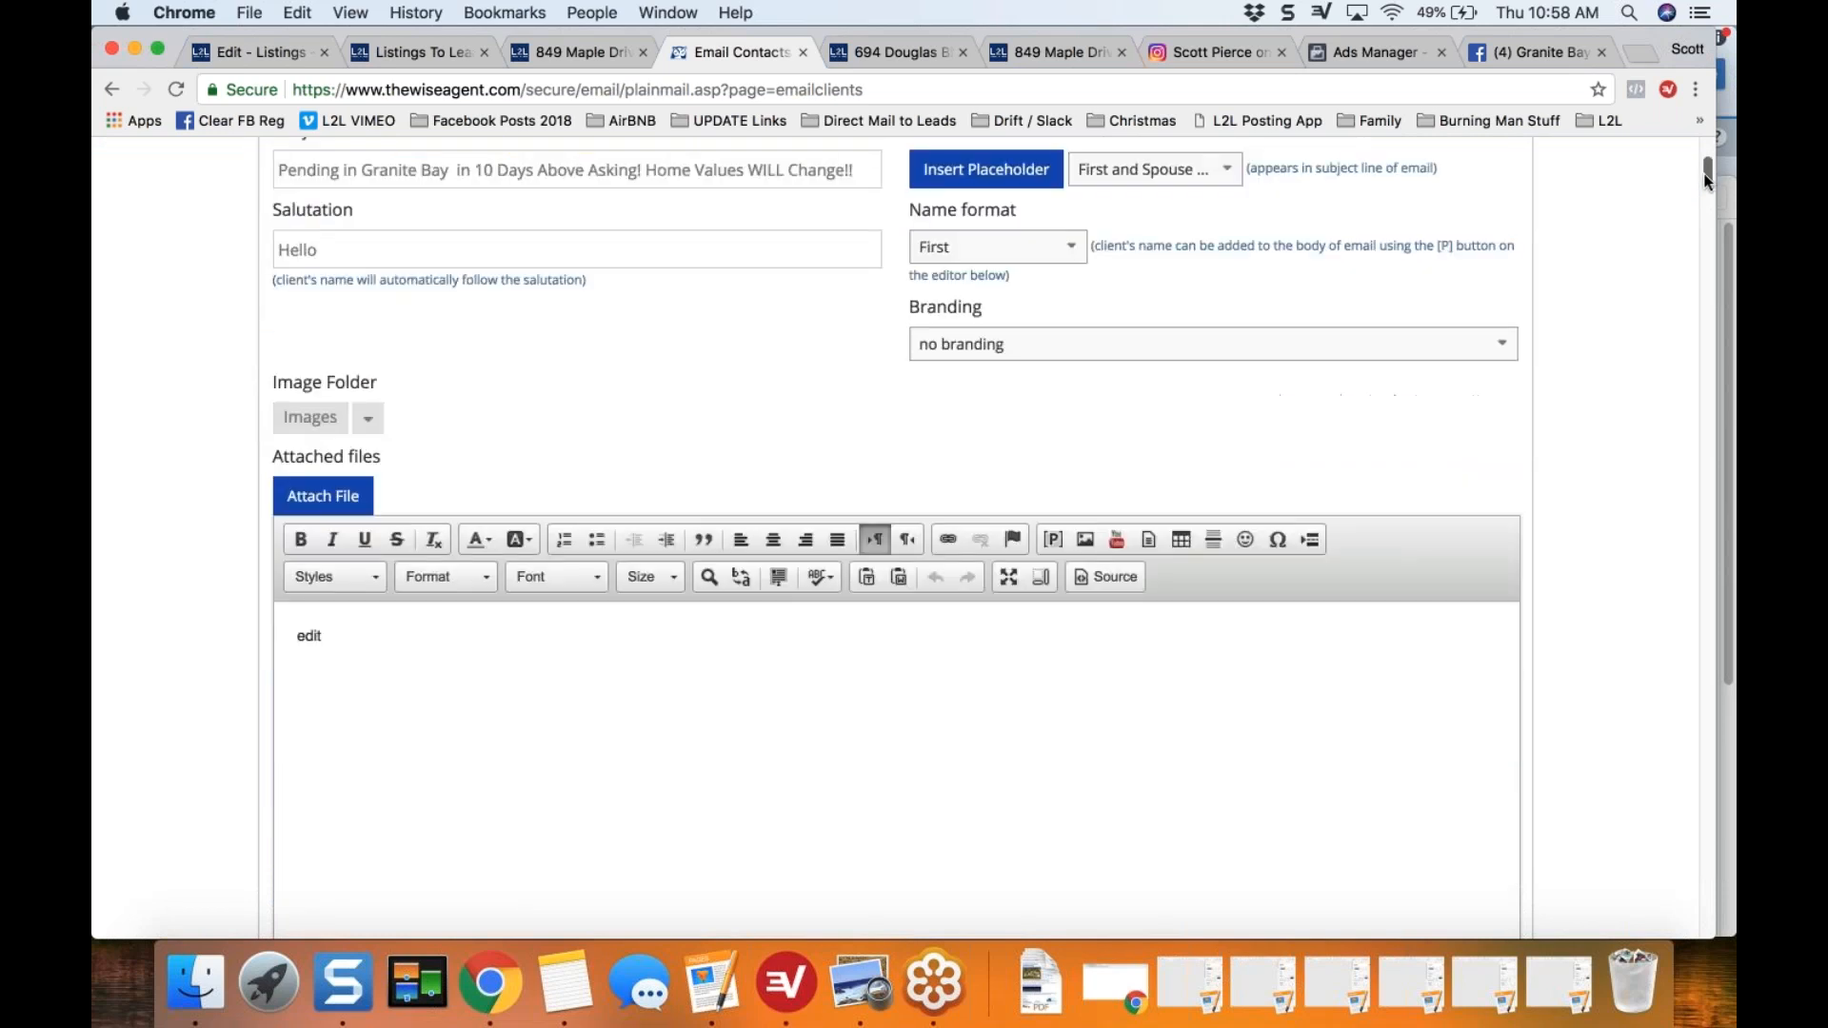
{"action": "left_click", "coordinate": [1114, 574]}
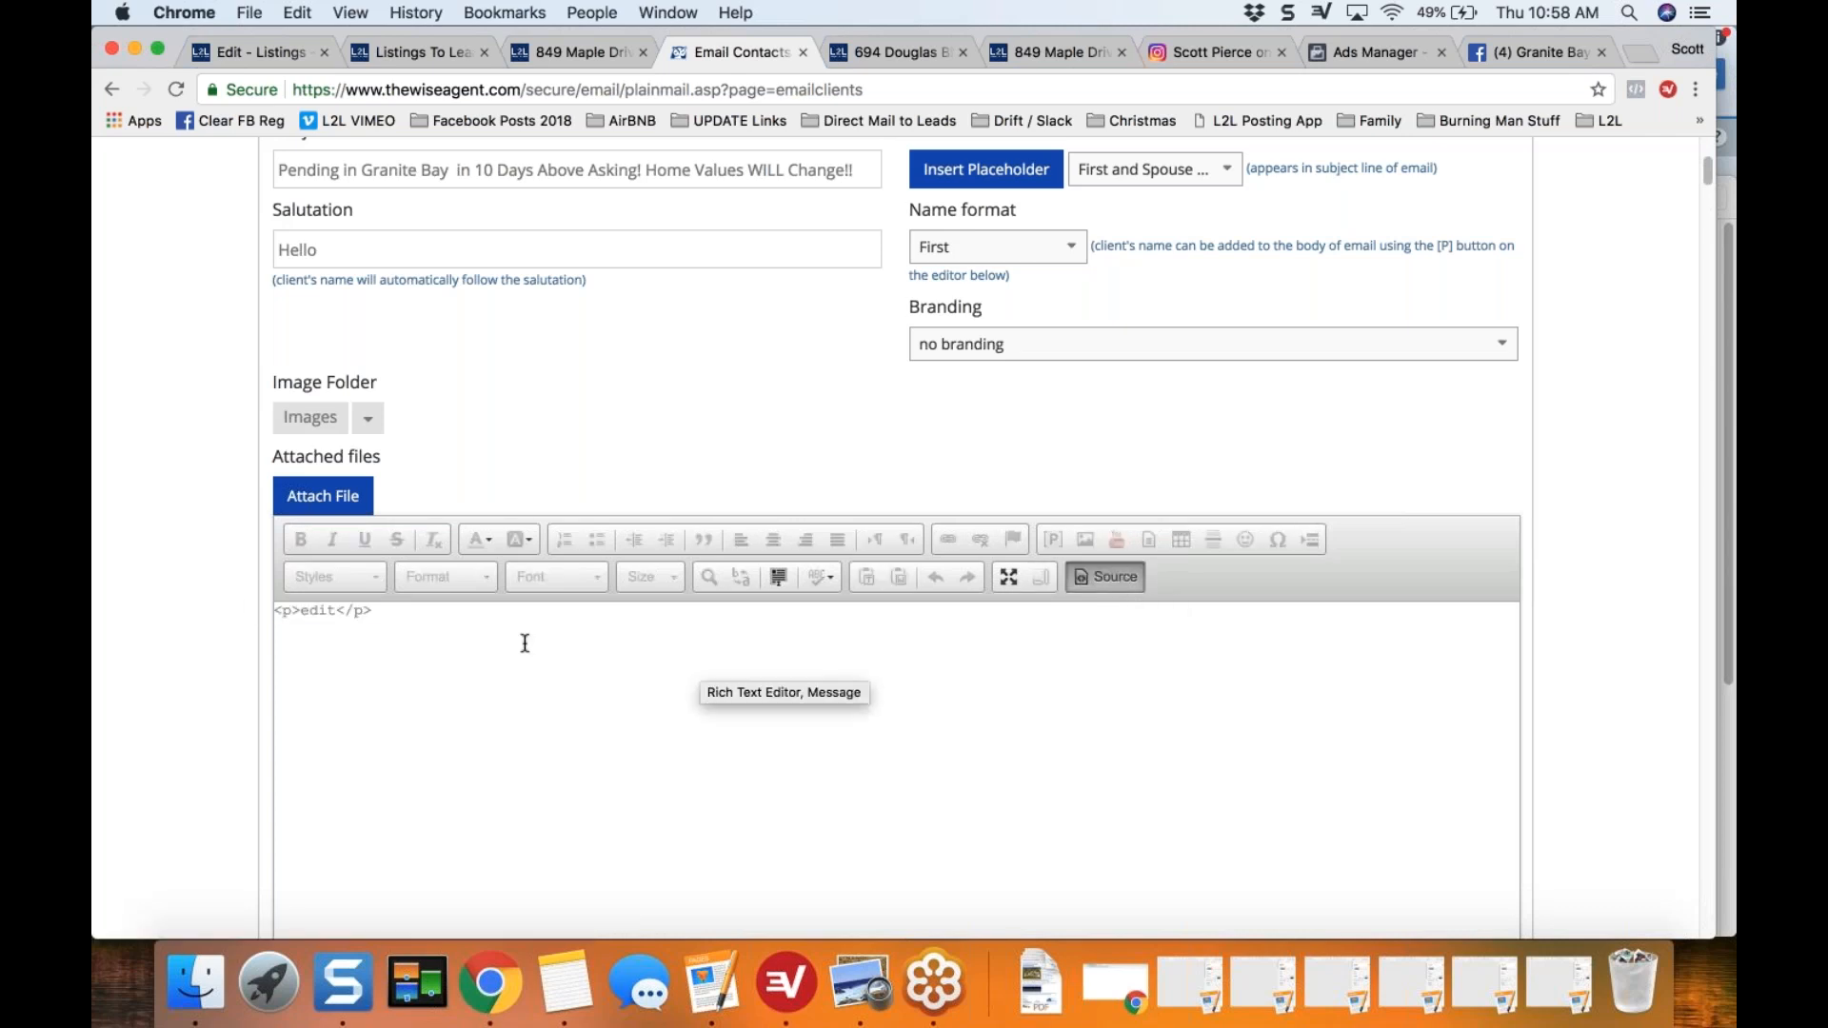
{"action": "key", "text": "super+a"}
{"action": "key", "text": "super+c"}
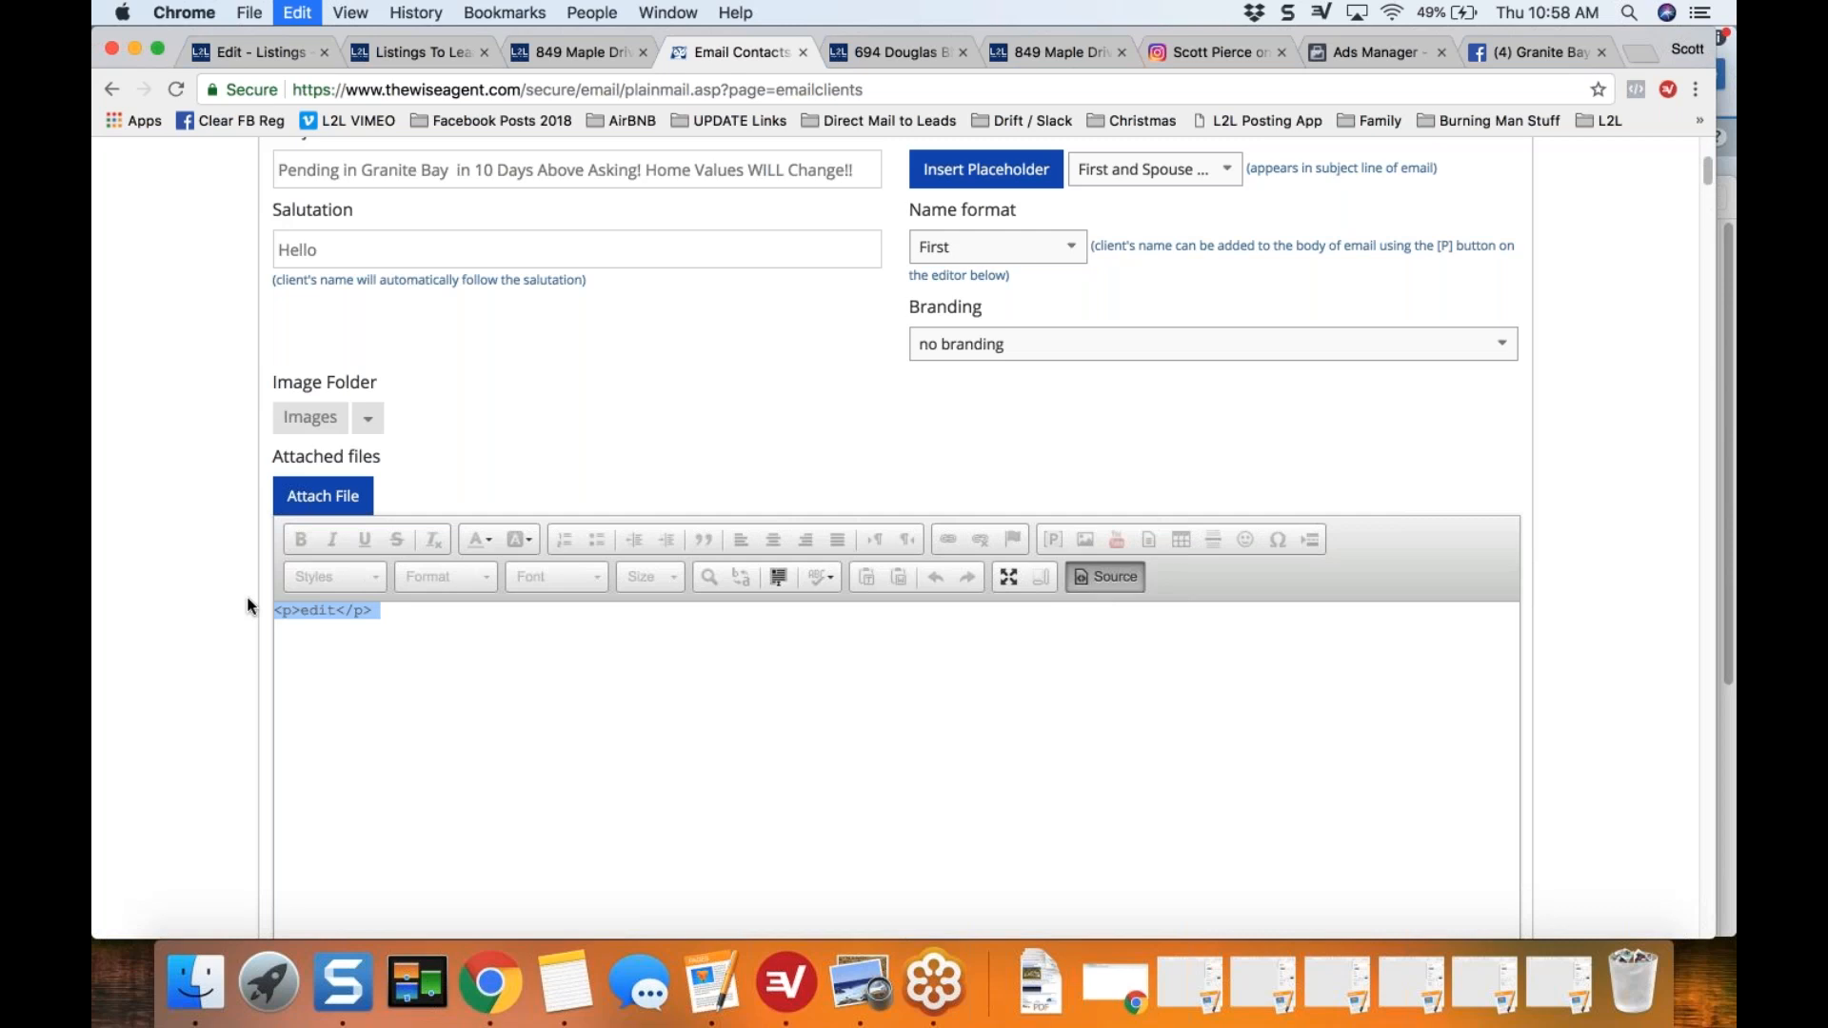
{"action": "key", "text": "super+v"}
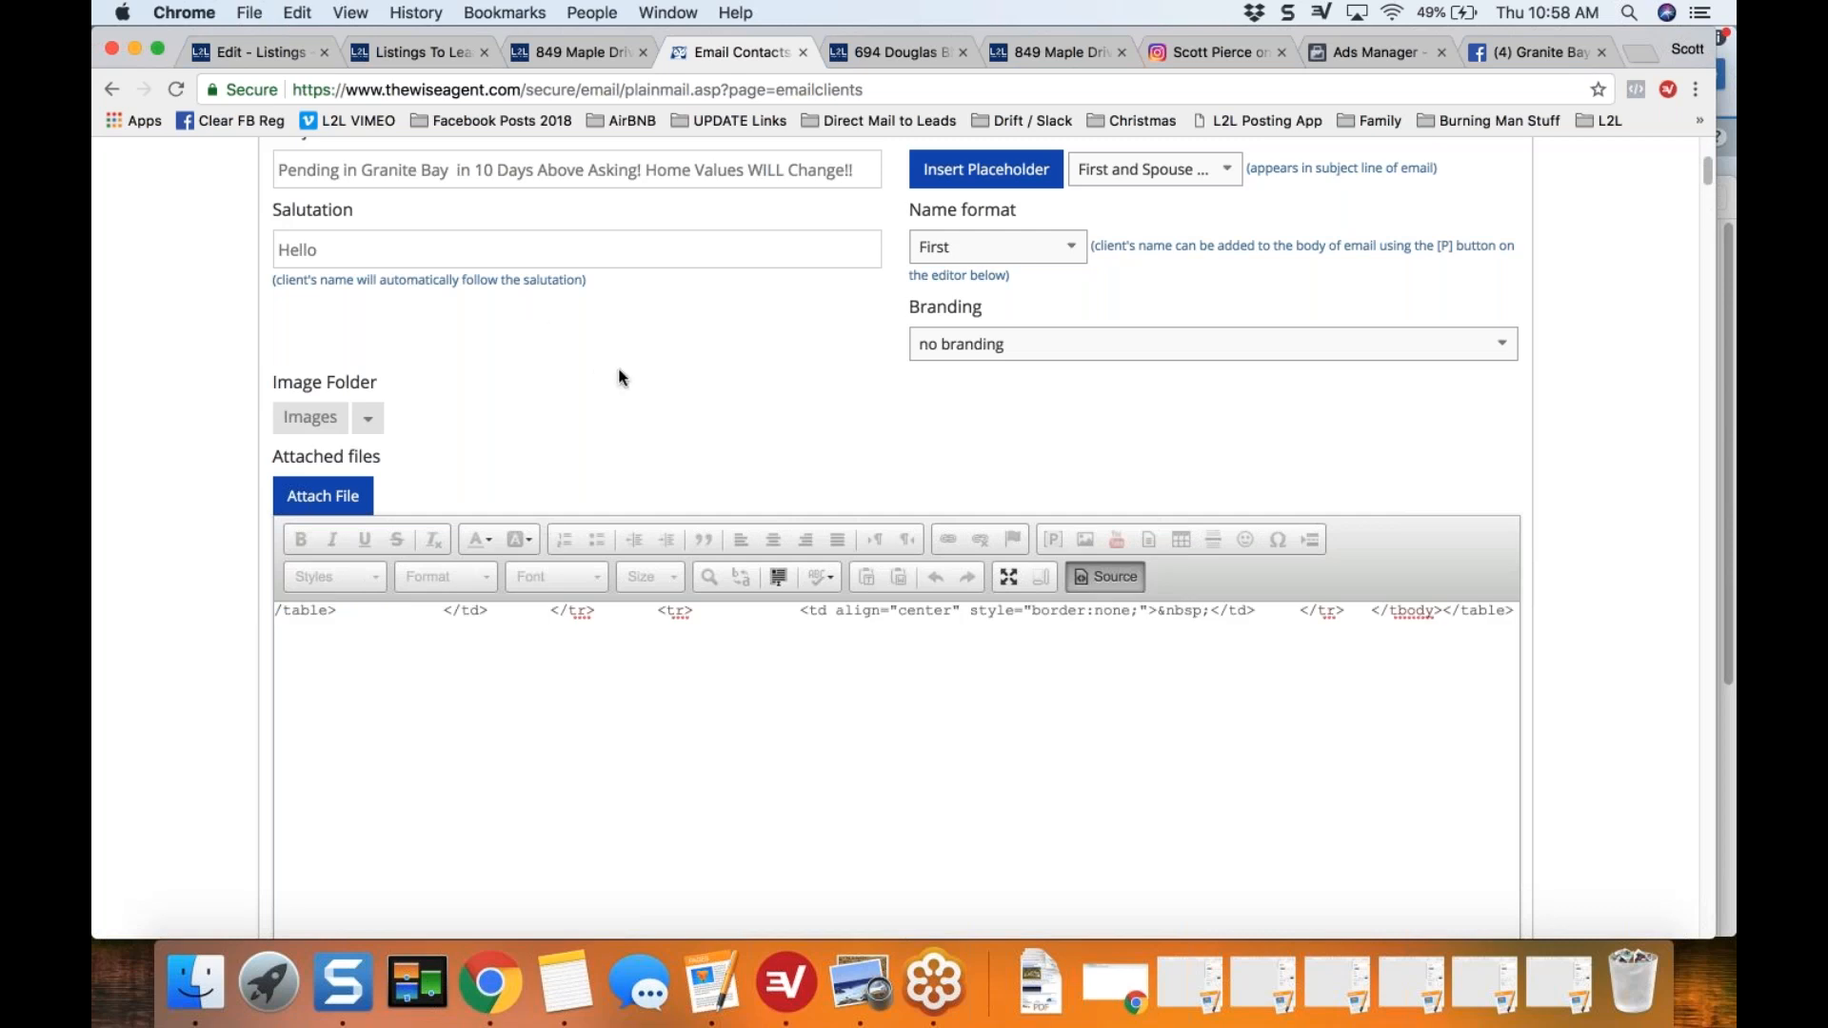
{"action": "left_click", "coordinate": [1105, 578]}
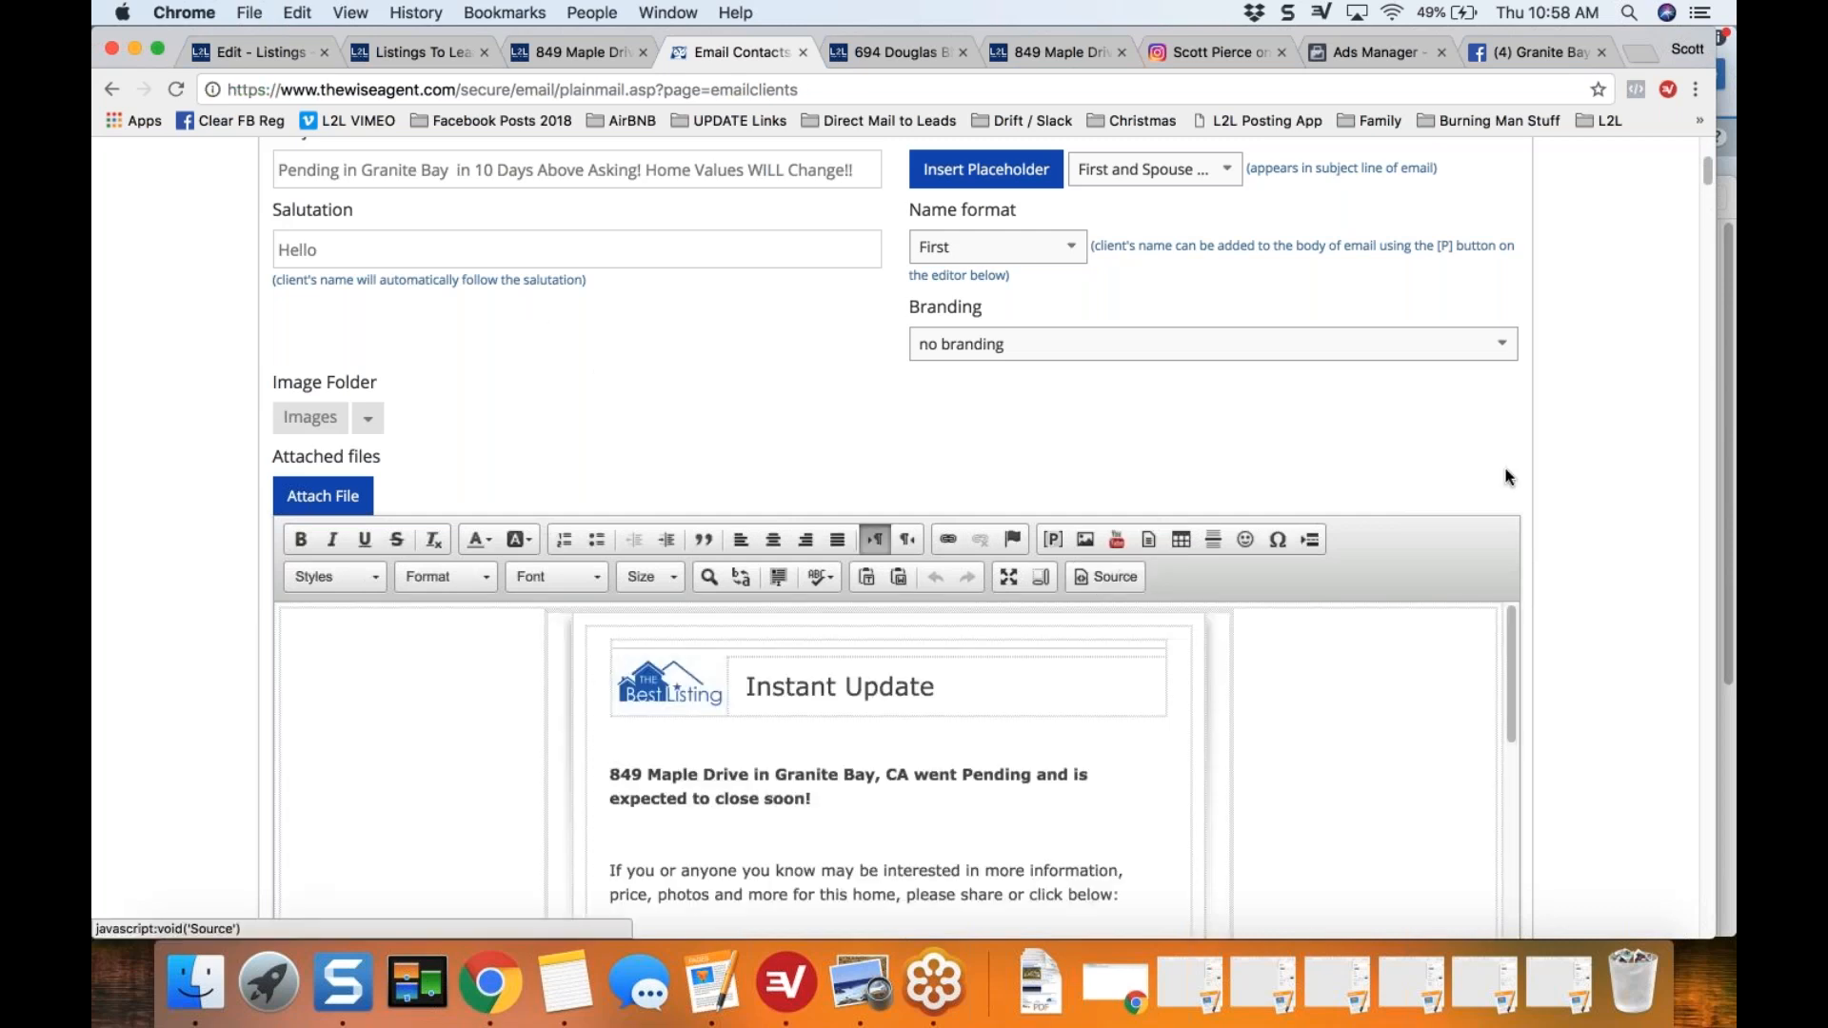
Step: Review the eFlyer content in the message body and select all clients listed on the page as recipients
{"action": "scroll", "coordinate": [1558, 466], "scroll_direction": "down", "scroll_amount": 3}
{"action": "left_click_drag", "start_coordinate": [1511, 501], "coordinate": [1513, 736]}
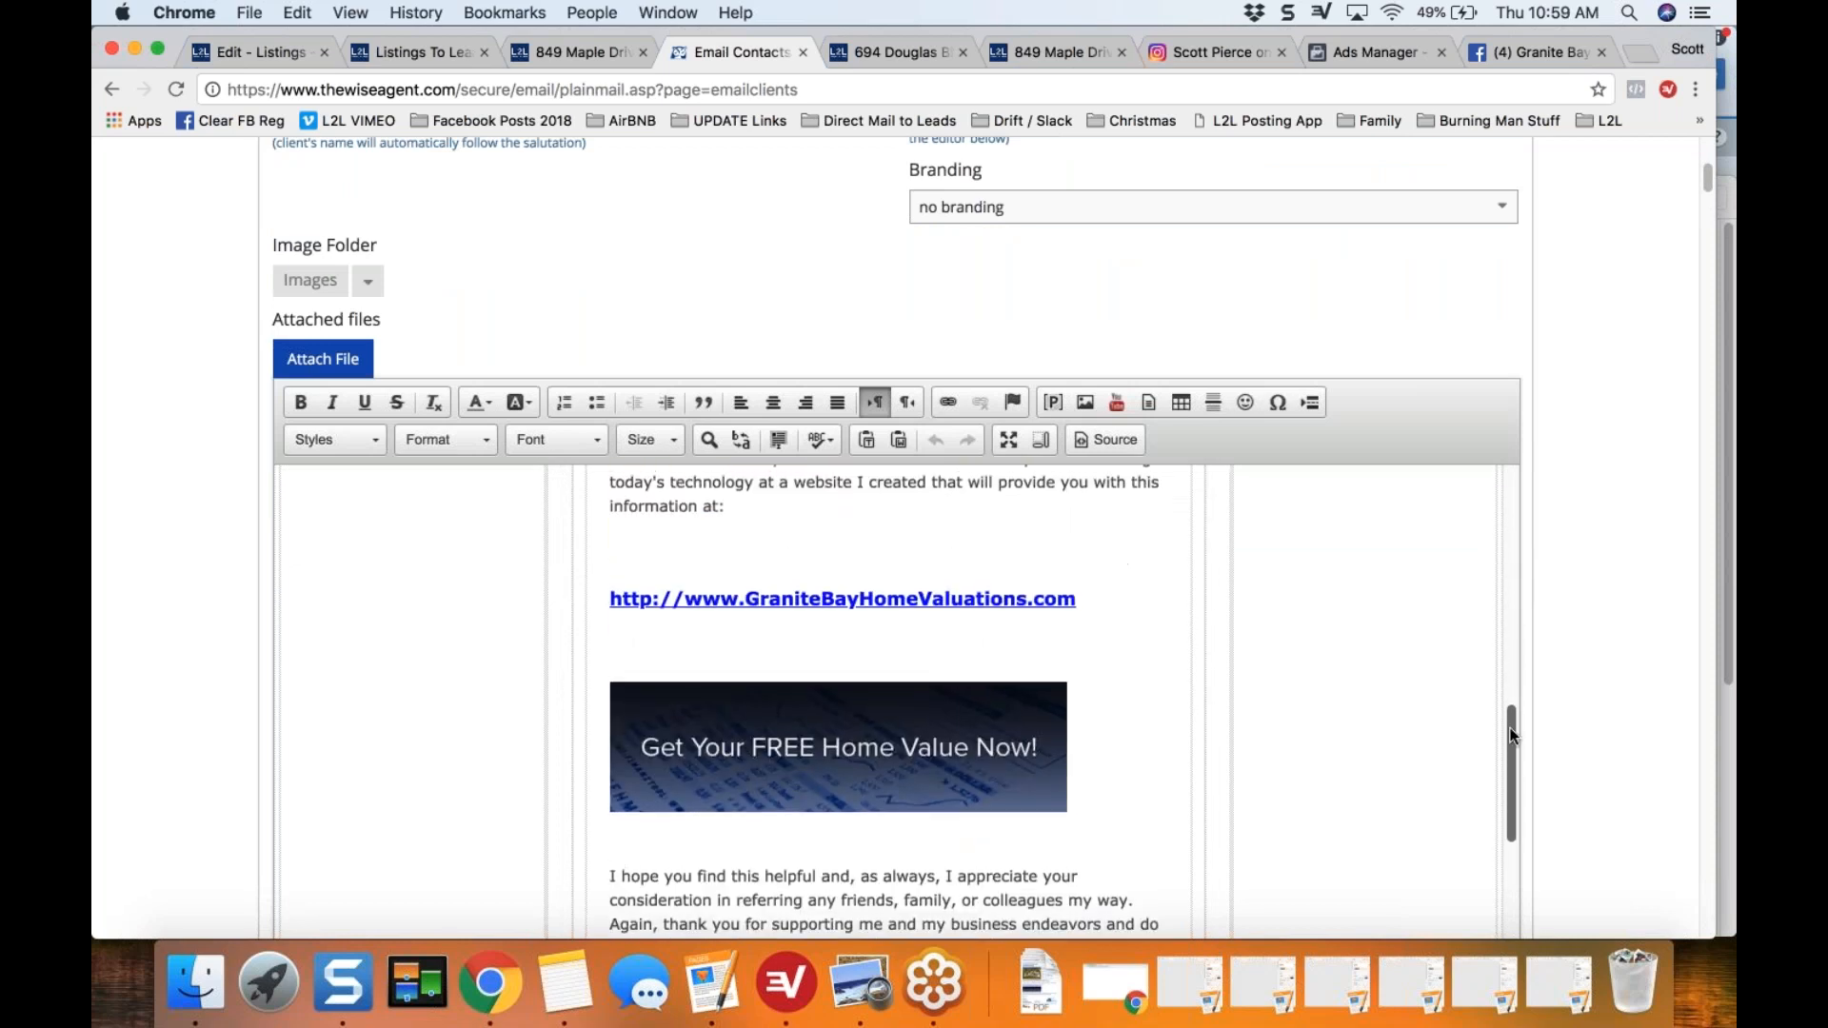
{"action": "scroll", "coordinate": [1644, 645], "scroll_direction": "down", "scroll_amount": 3}
{"action": "scroll", "coordinate": [1585, 622], "scroll_direction": "down", "scroll_amount": 6}
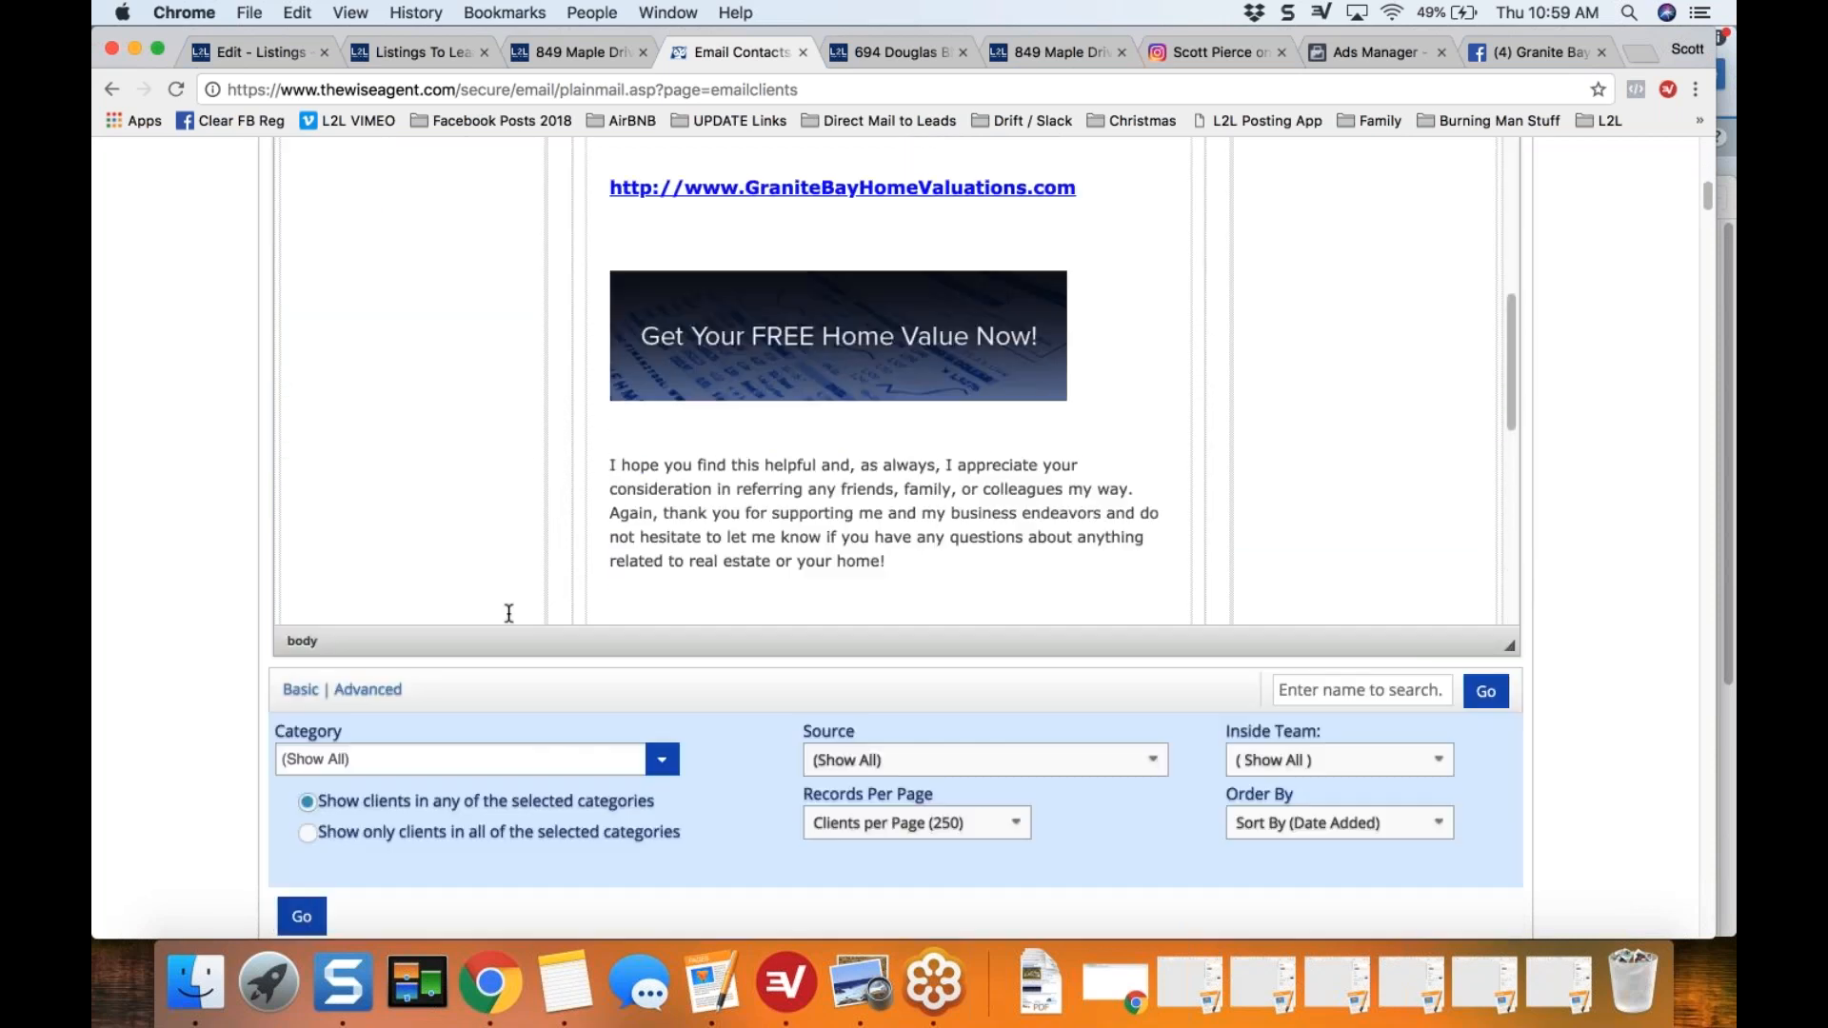
{"action": "scroll", "coordinate": [255, 668], "scroll_direction": "down", "scroll_amount": 9}
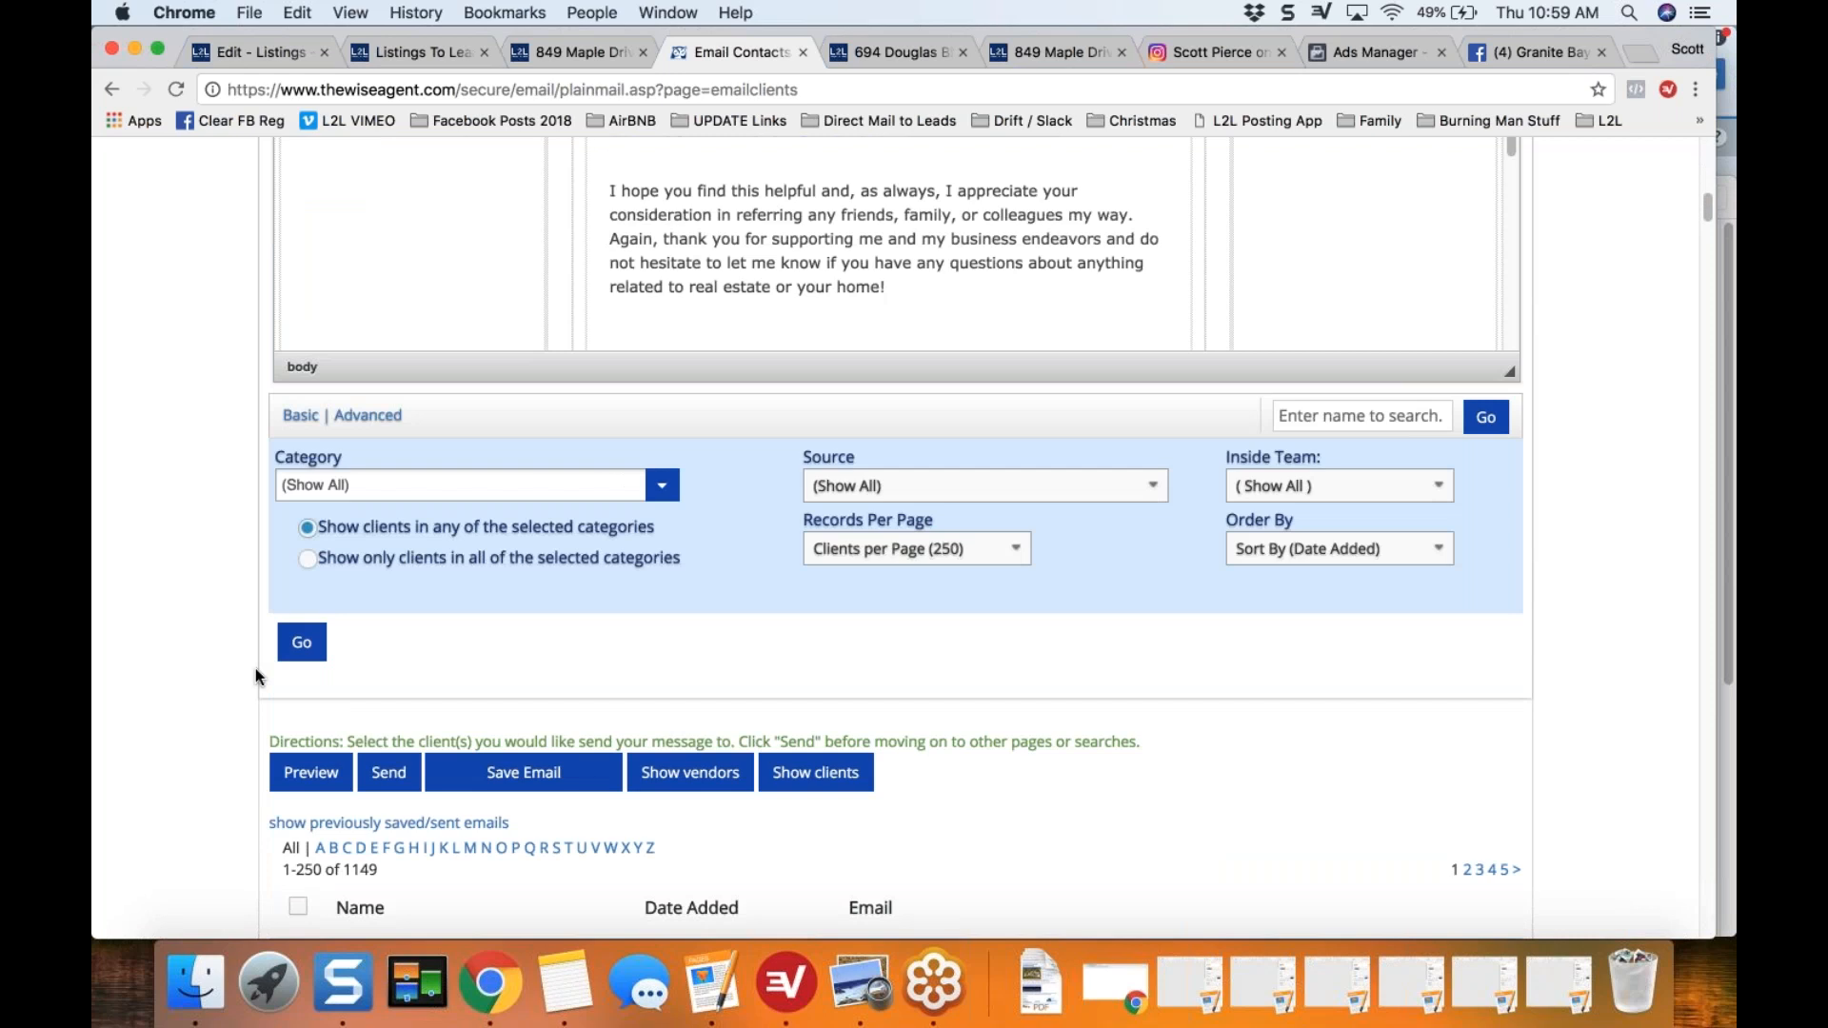
{"action": "scroll", "coordinate": [267, 704], "scroll_direction": "down", "scroll_amount": 1}
{"action": "left_click", "coordinate": [298, 725]}
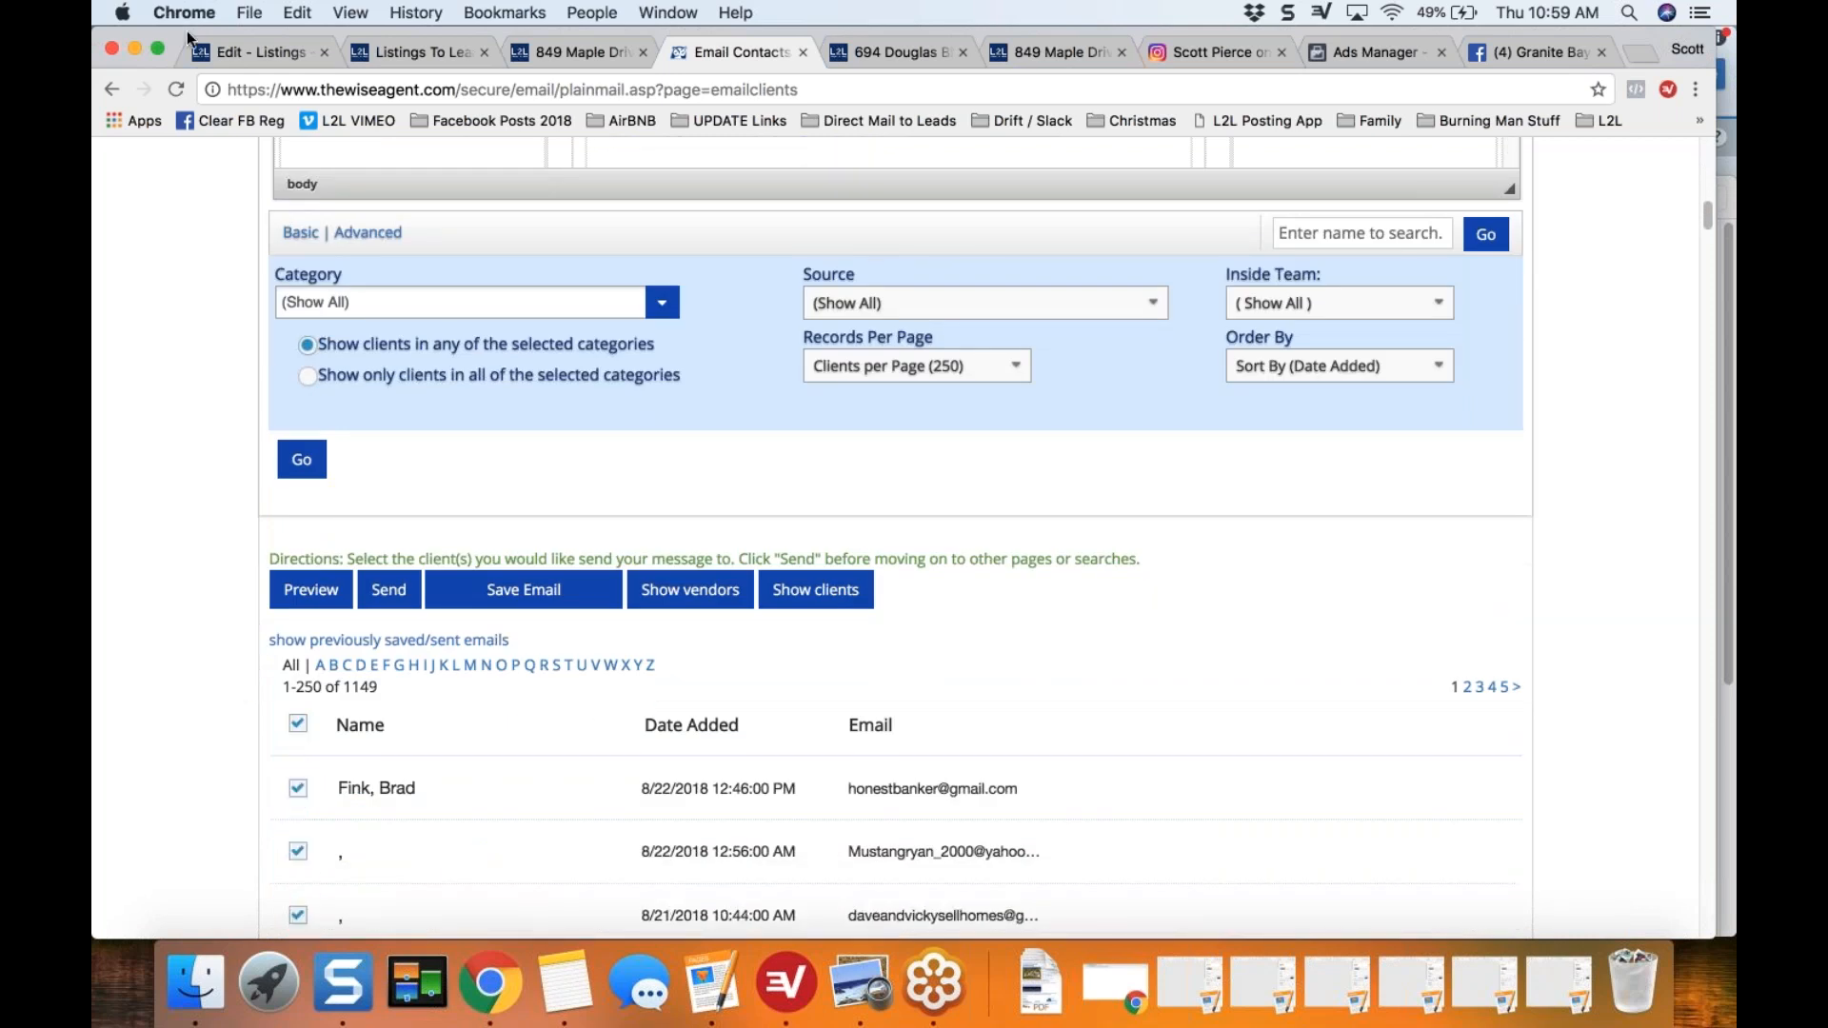
Step: Go back to the listing's Pending Marketing checklist and collapse eFlyer for Your Database
{"action": "left_click", "coordinate": [232, 52]}
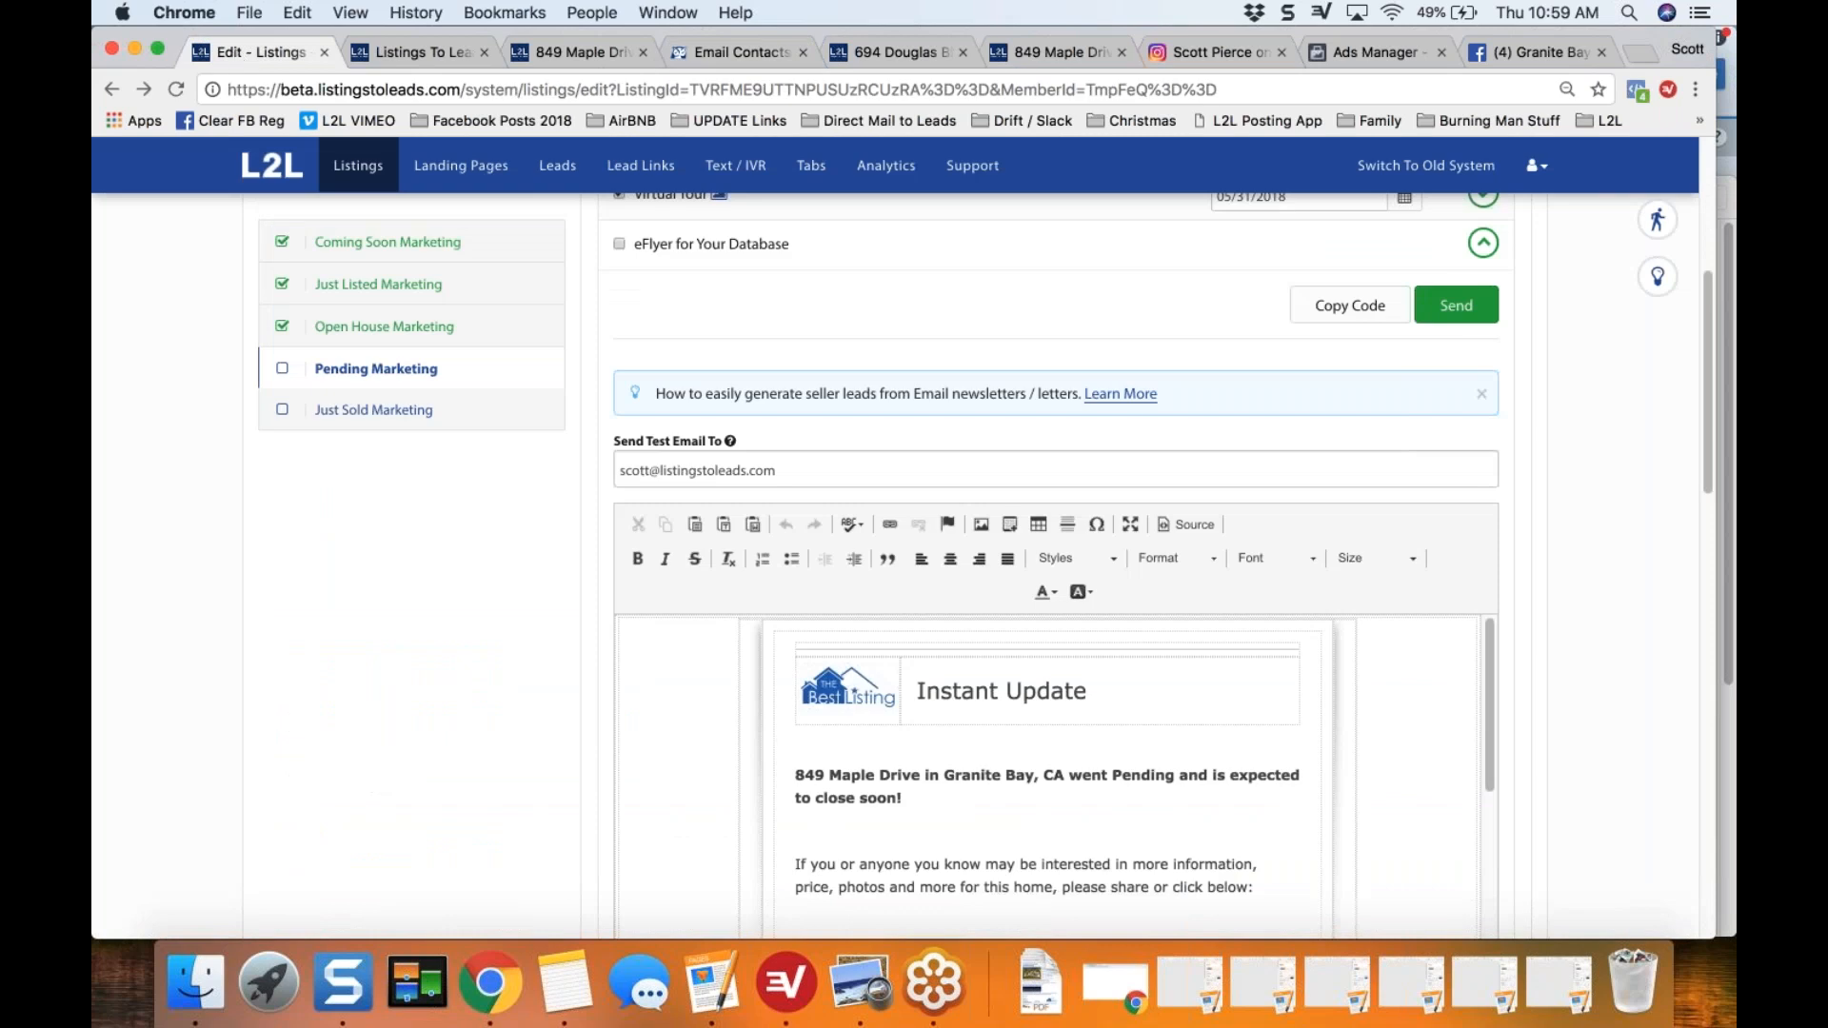
{"action": "left_click", "coordinate": [1485, 252]}
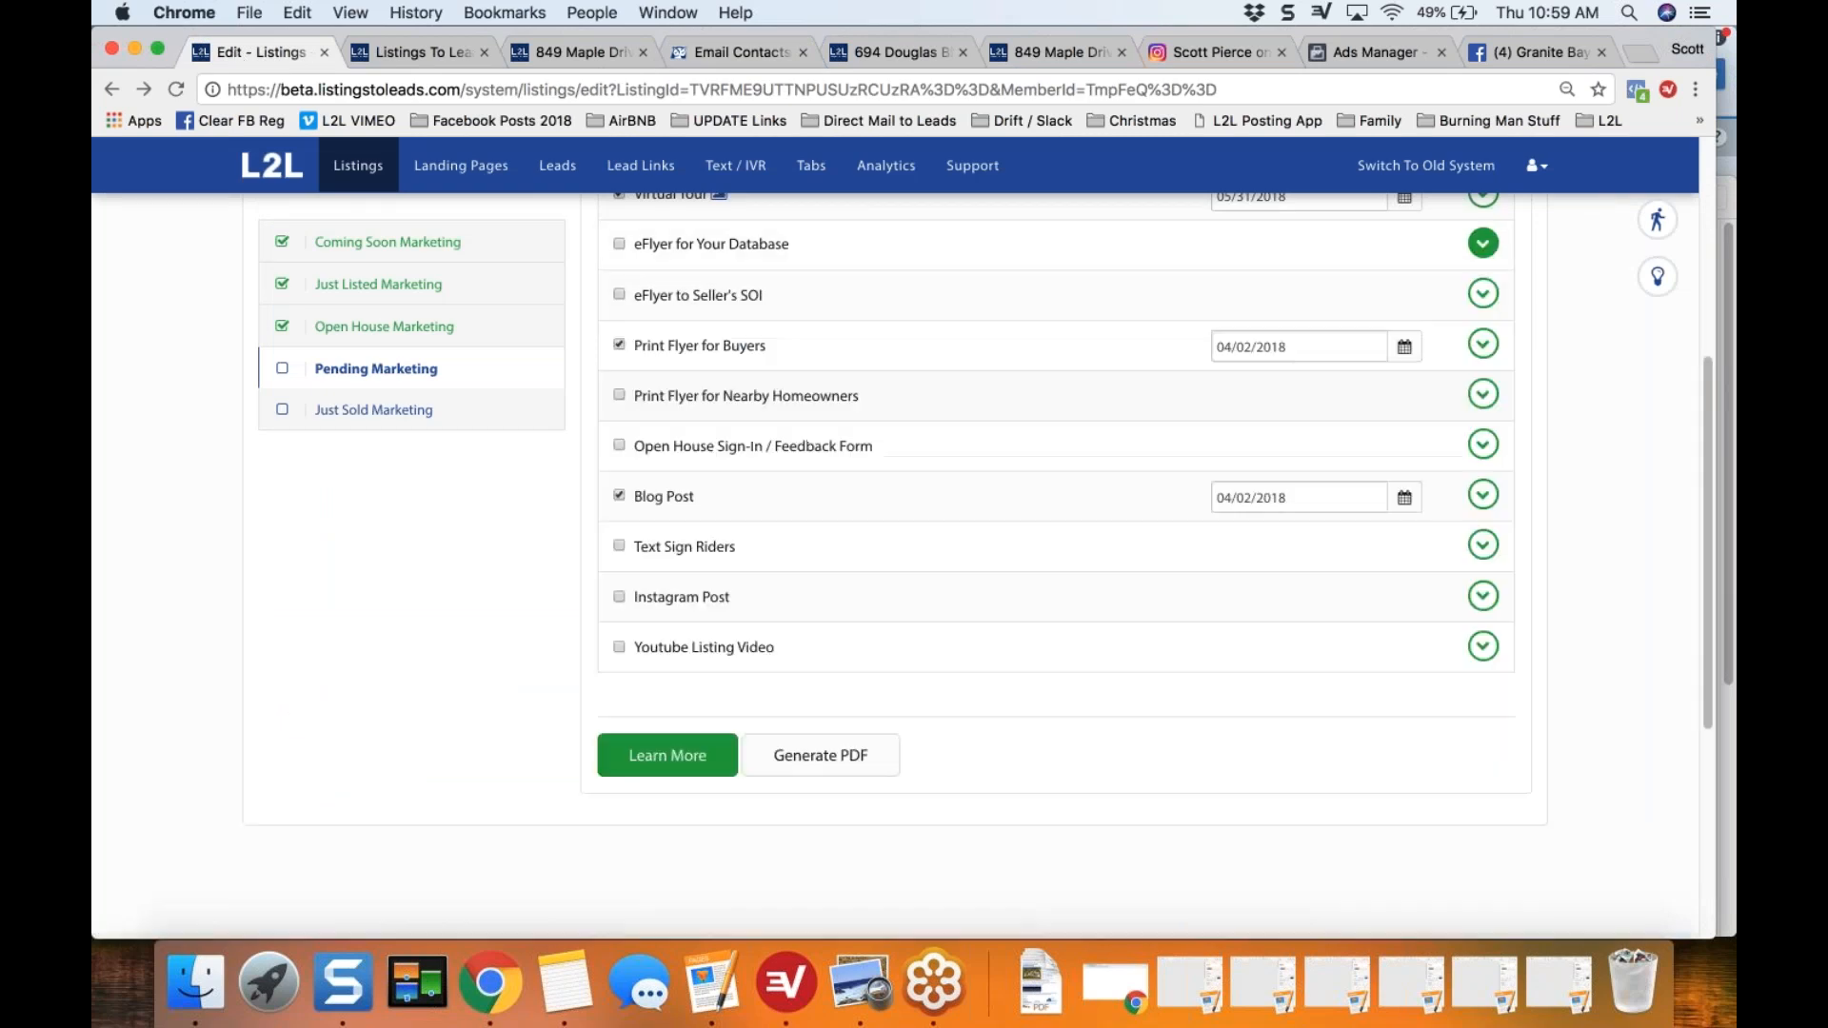
{"action": "scroll", "coordinate": [1482, 246], "scroll_direction": "up", "scroll_amount": 10}
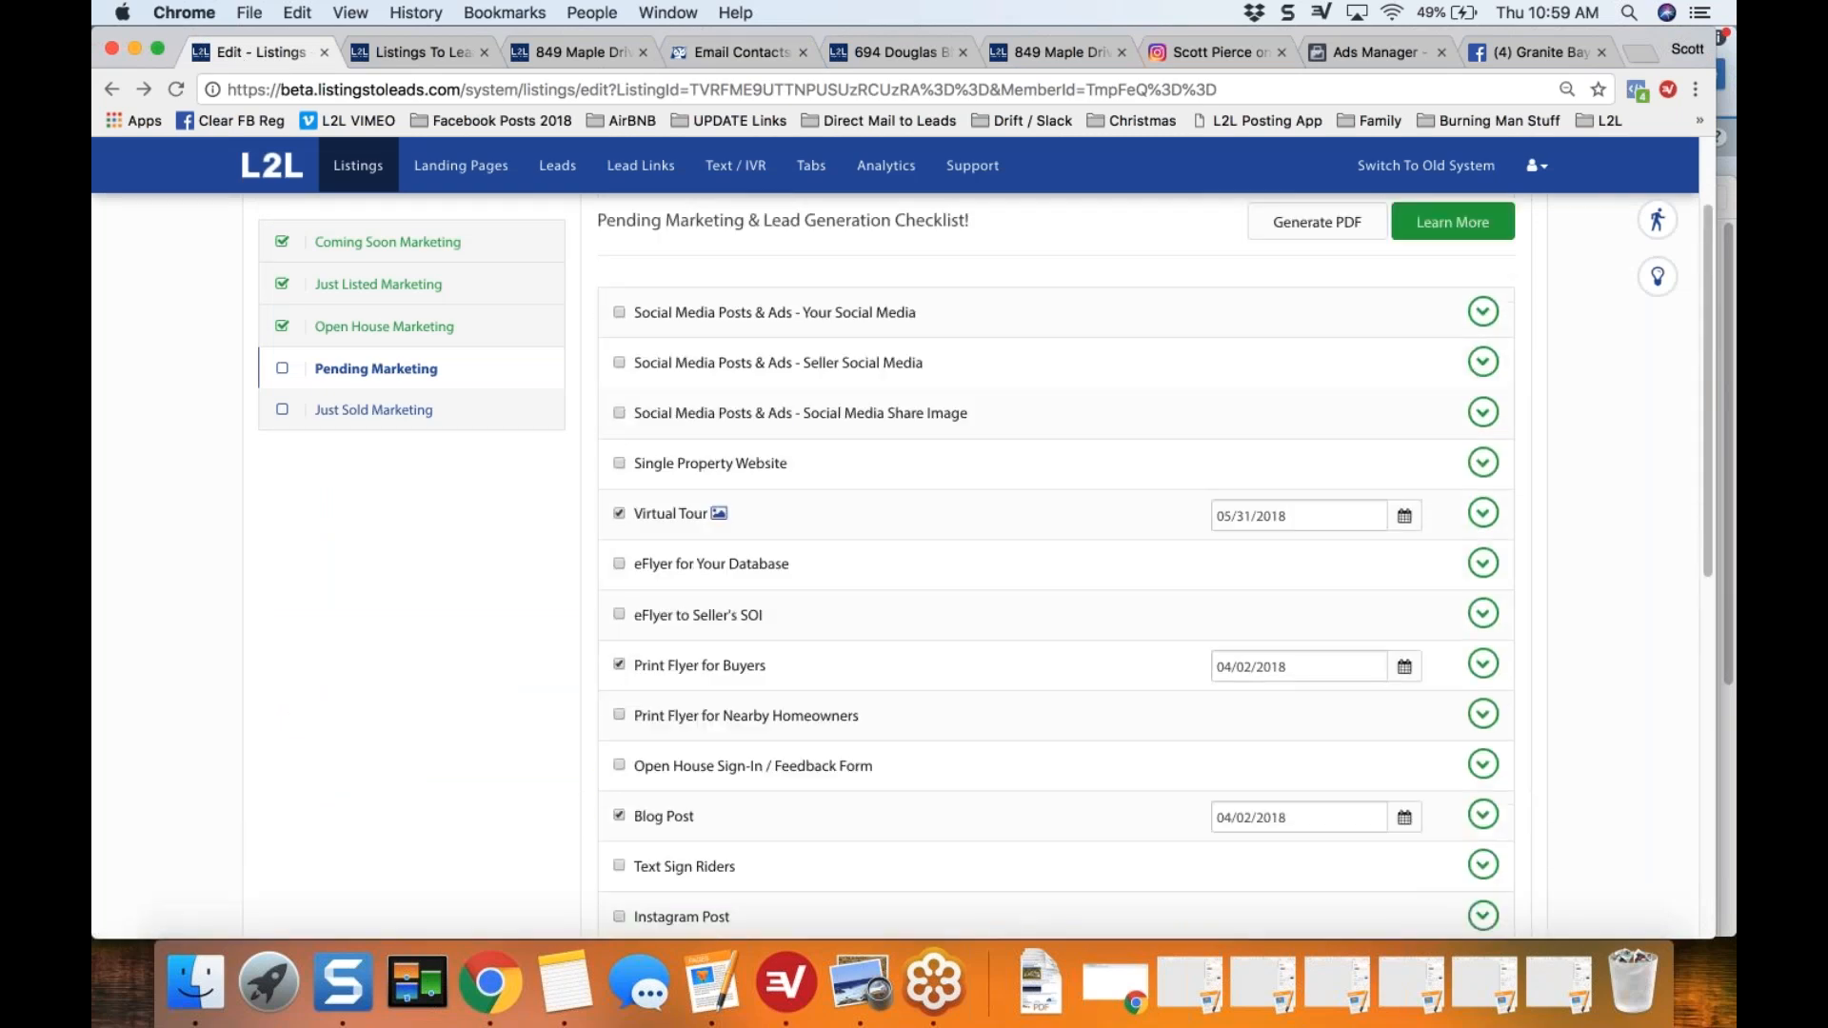